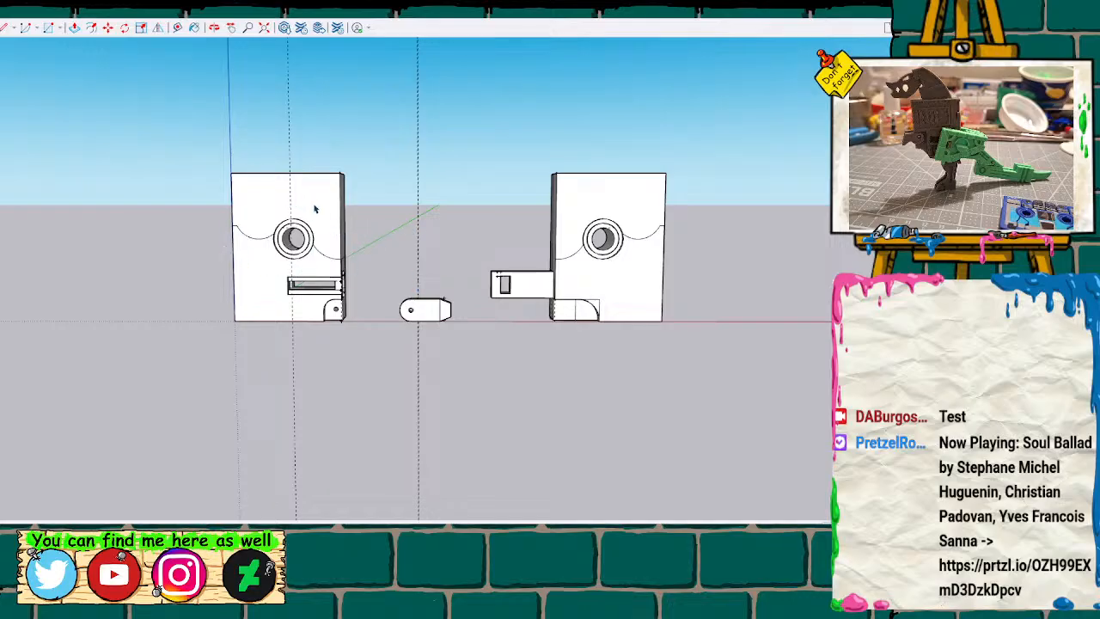
# Compare the front faces of the two blocks, examining their curved lines, ringed holes, slot and protruding arm.
pyautogui.press('m')
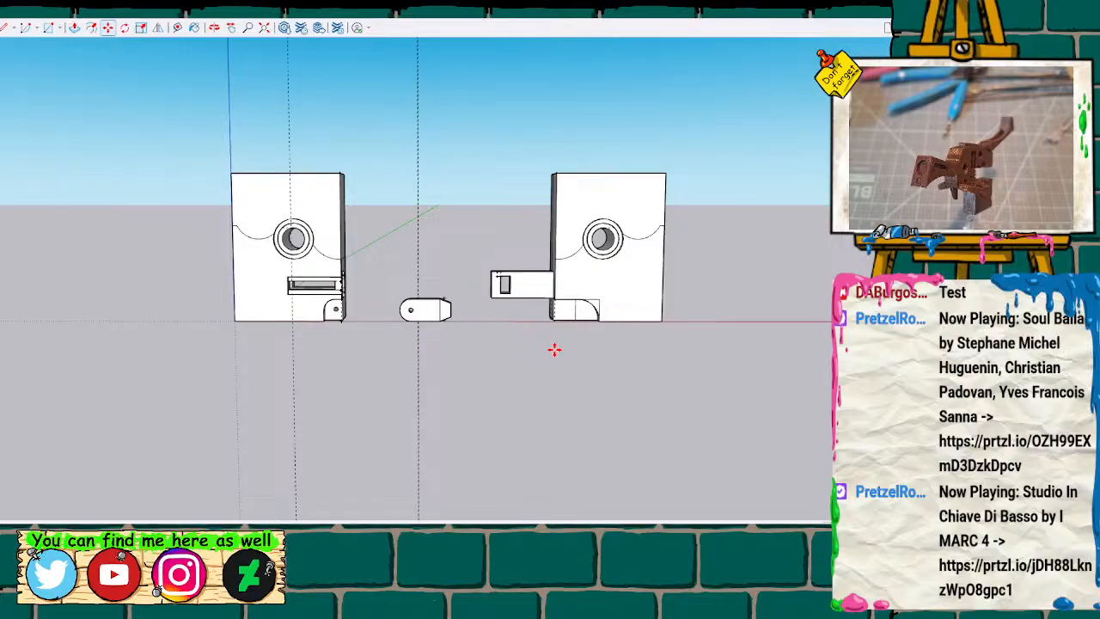
pyautogui.scroll(5, 429, 245)
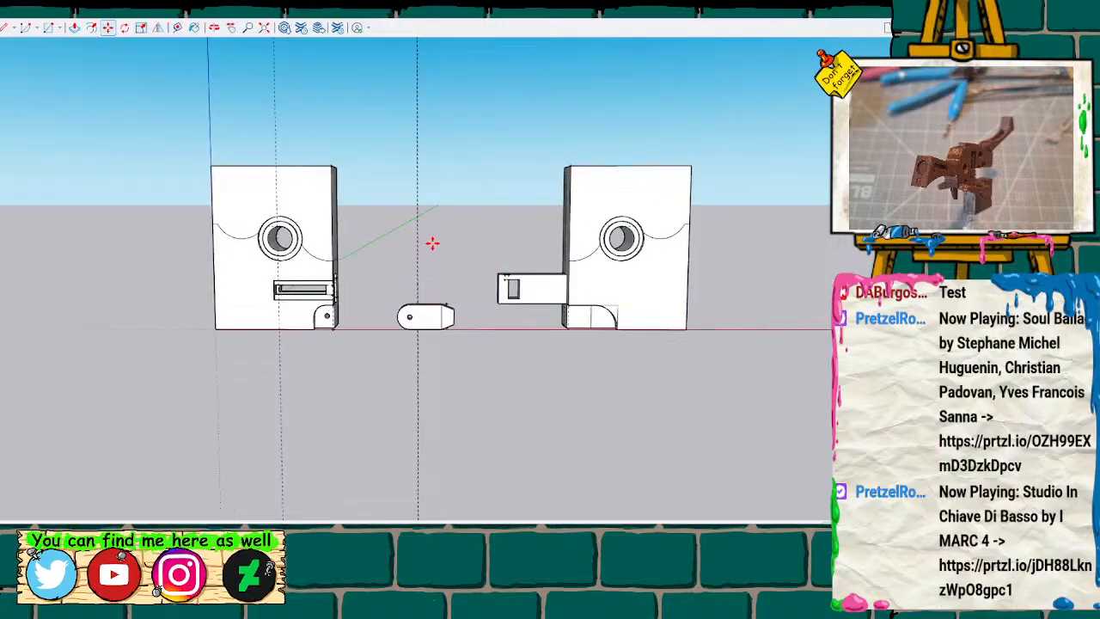
pyautogui.click(214, 275)
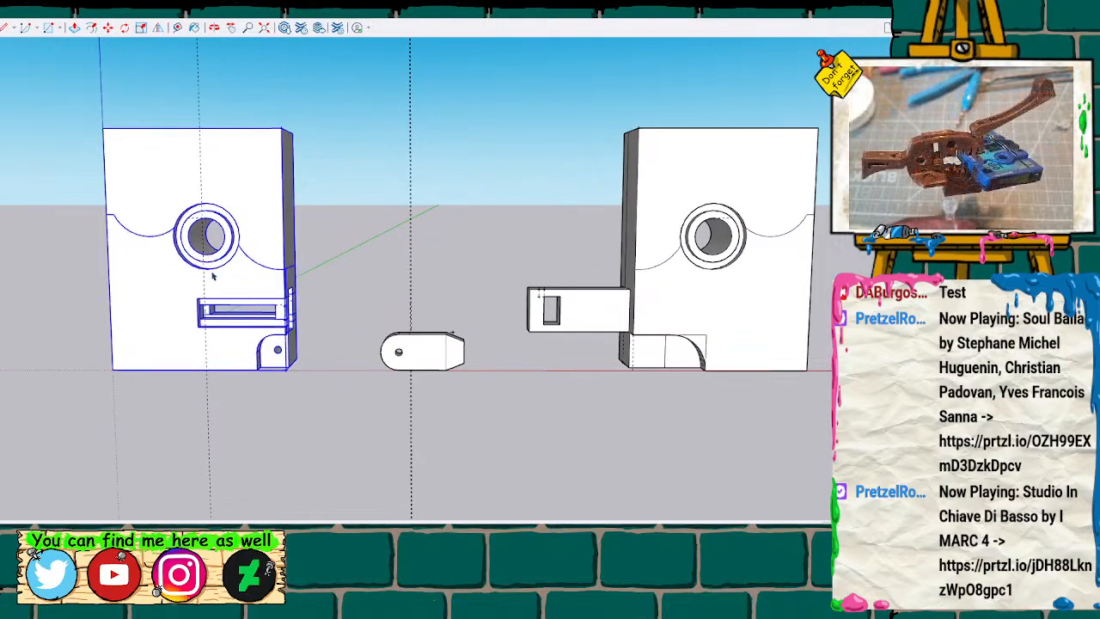
pyautogui.click(660, 191)
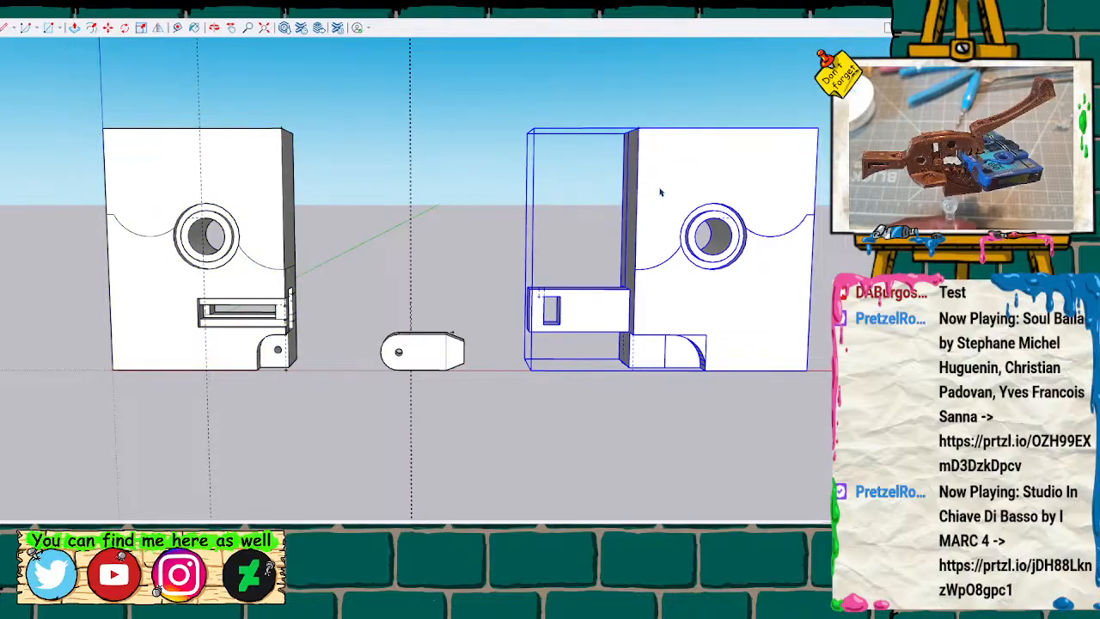
pyautogui.click(253, 166)
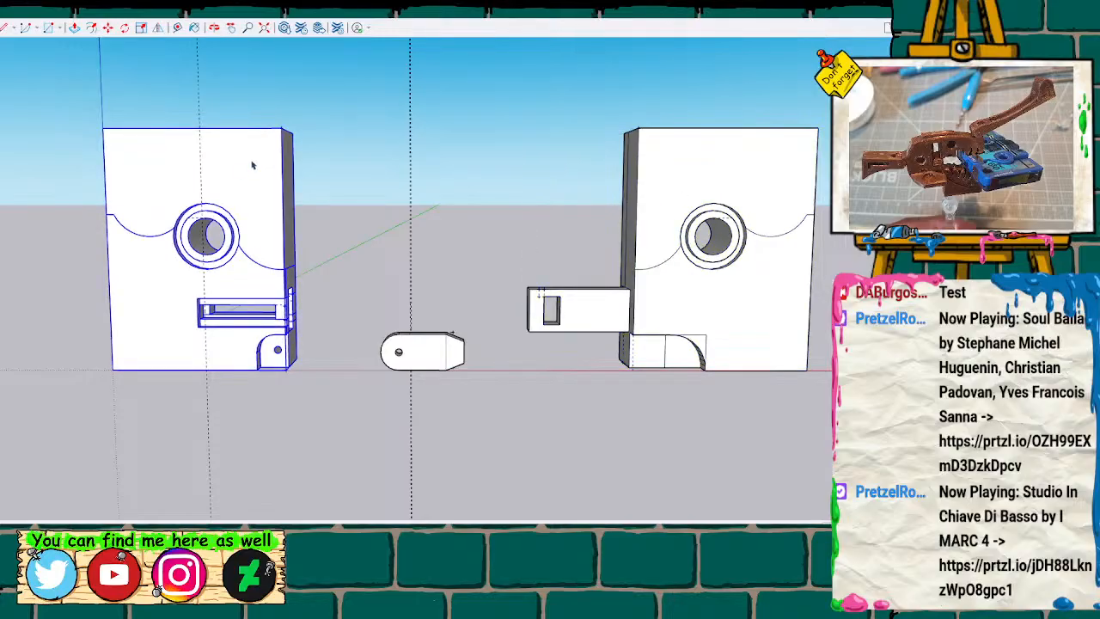
pyautogui.scroll(-2, 226, 202)
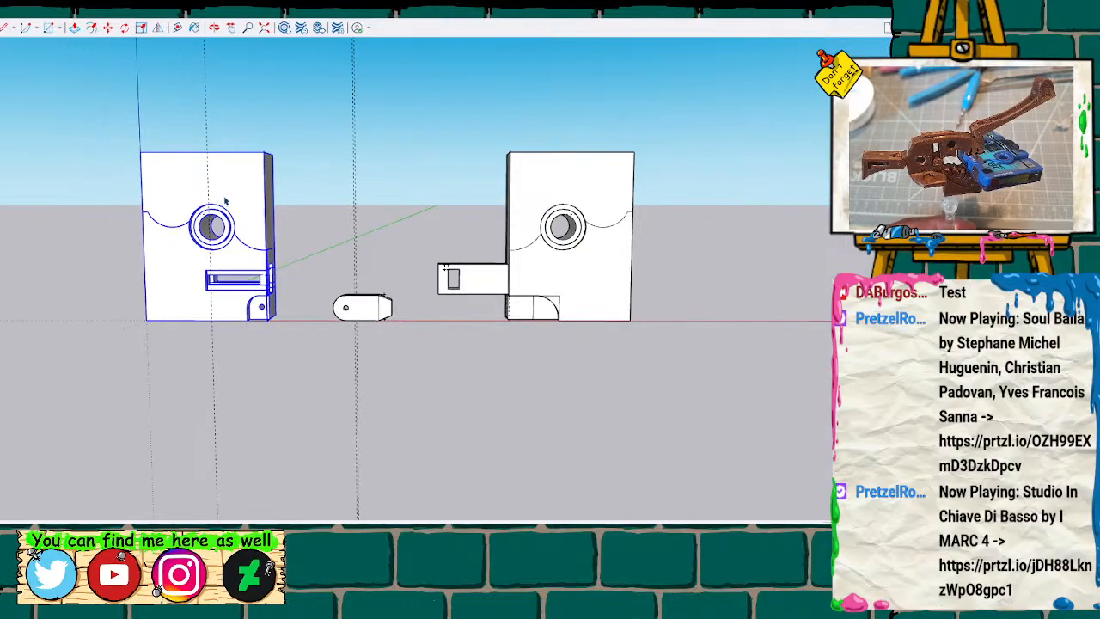
pyautogui.click(196, 355)
pyautogui.click(186, 289)
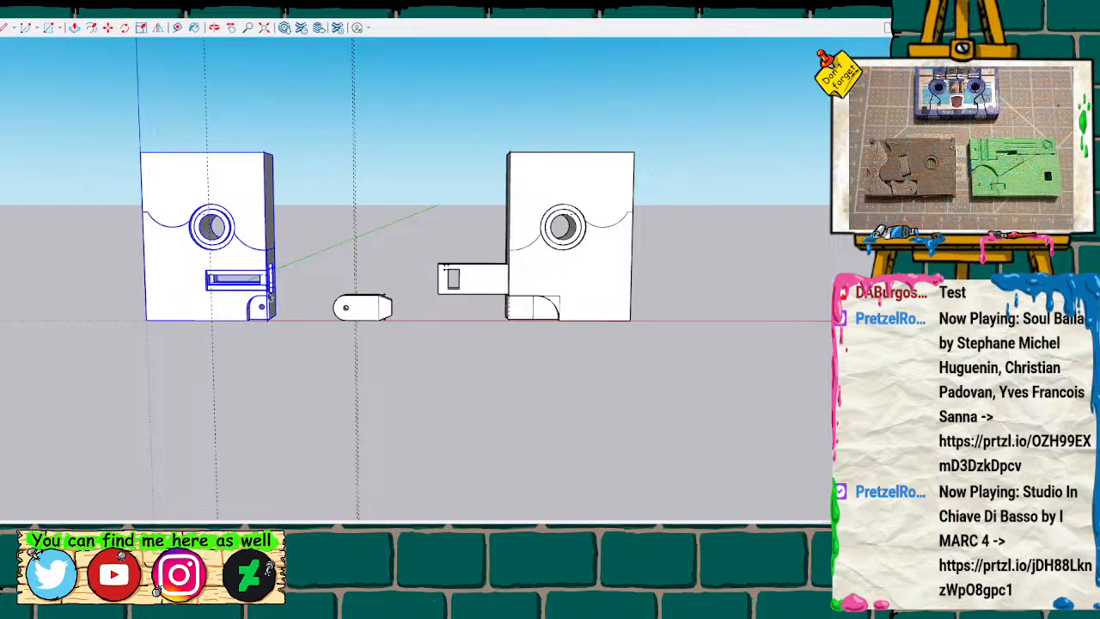
pyautogui.scroll(1, 355, 264)
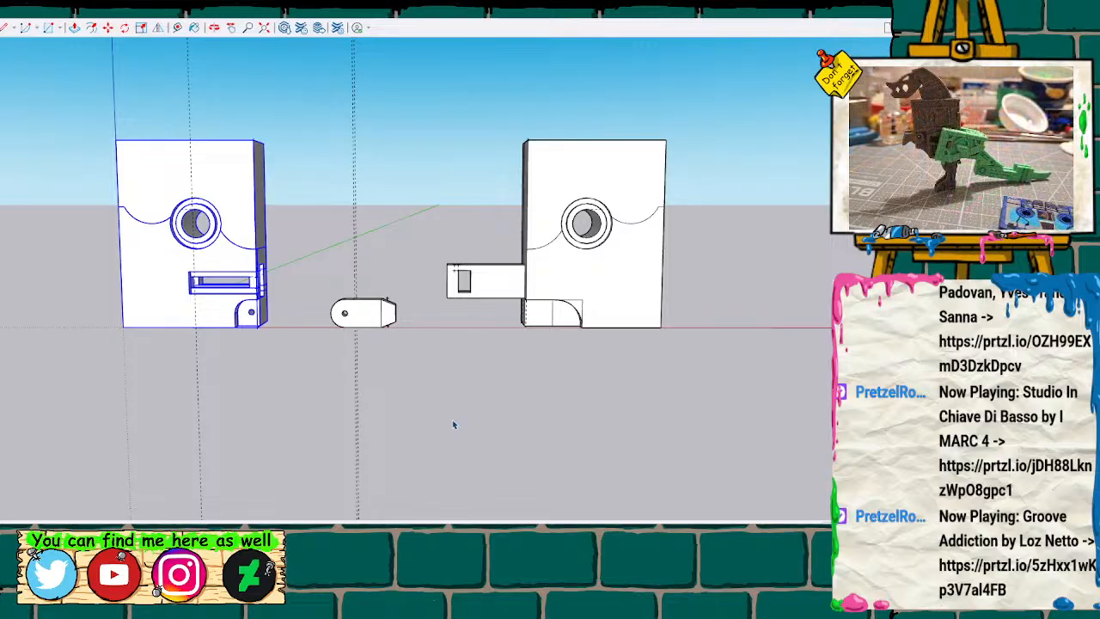
pyautogui.scroll(2, 452, 420)
pyautogui.scroll(-1, 432, 159)
pyautogui.scroll(-1, 432, 159)
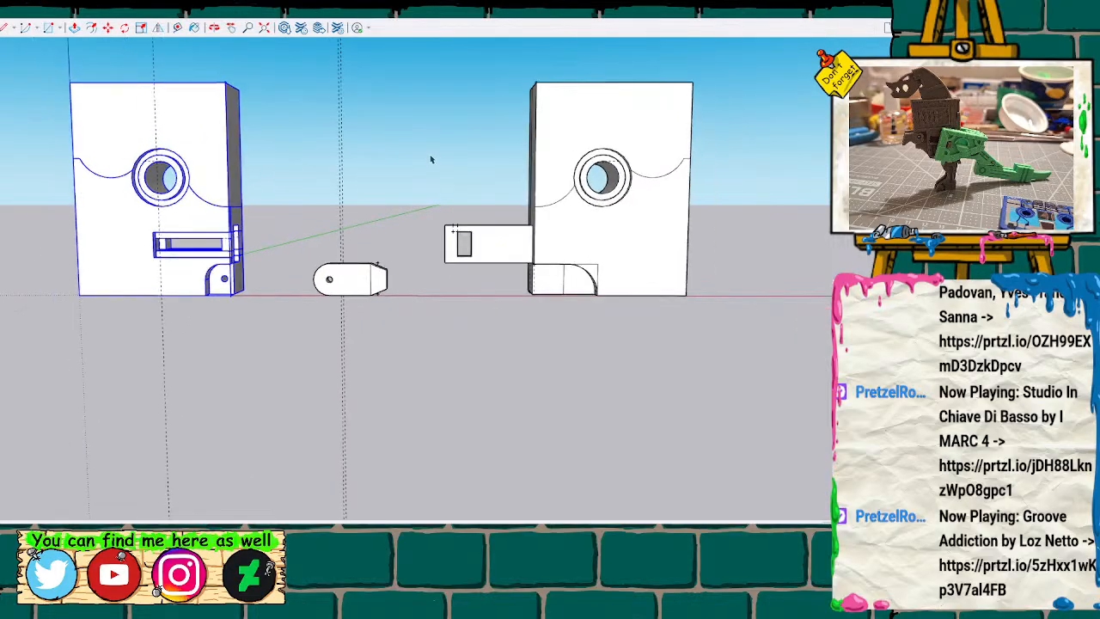
pyautogui.keyDown('shift'); pyautogui.moveTo(385, 344); pyautogui.dragTo(386, 524, button='middle'); pyautogui.keyUp('shift')
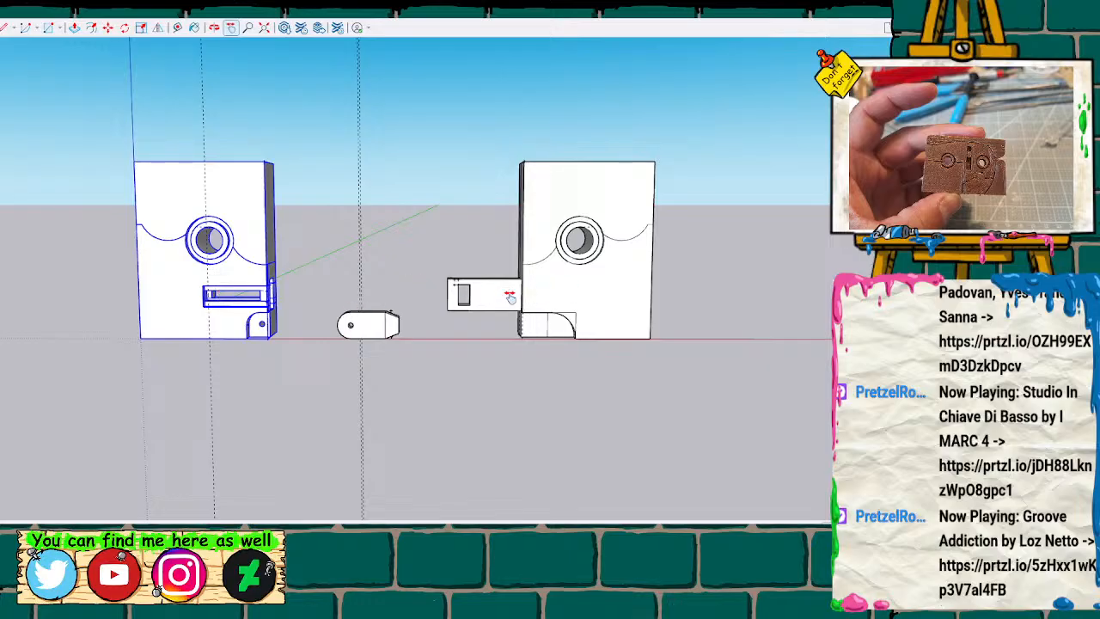
pyautogui.scroll(1, 330, 292)
pyautogui.scroll(-1, 348, 295)
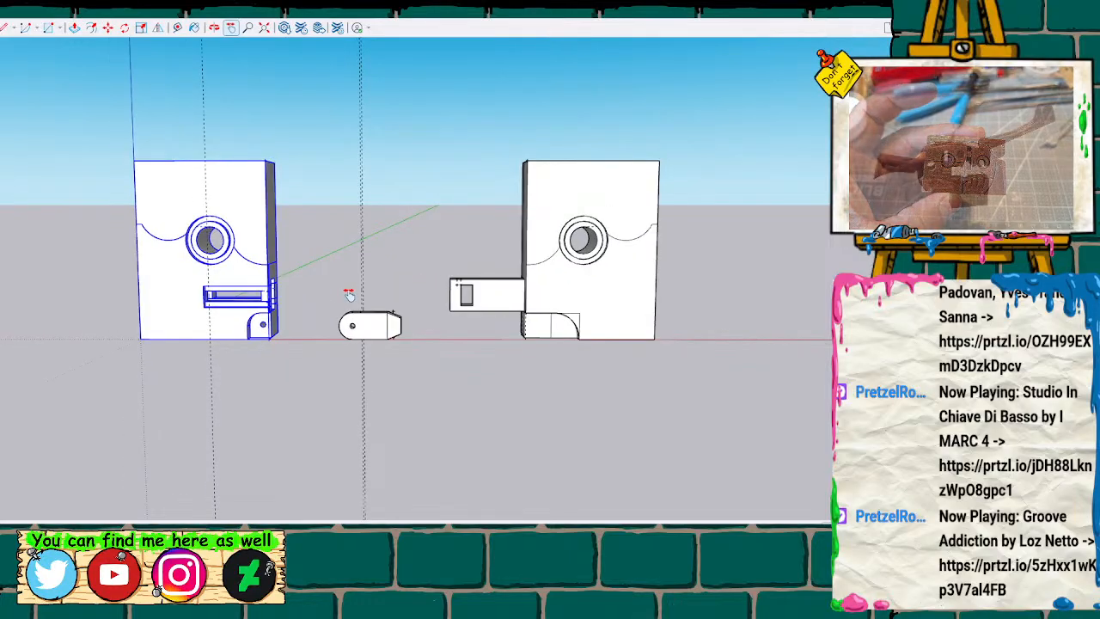
pyautogui.scroll(2, 348, 294)
pyautogui.moveTo(240, 314); pyautogui.dragTo(464, 329, button='middle')
pyautogui.moveTo(567, 314)
pyautogui.mouseDown(button='middle')
pyautogui.moveTo(584, 331)
pyautogui.moveTo(221, 305)
pyautogui.moveTo(184, 290)
pyautogui.mouseUp(button='middle')
pyautogui.moveTo(184, 290)
pyautogui.mouseDown()
pyautogui.moveTo(164, 266)
pyautogui.moveTo(181, 281)
pyautogui.mouseUp()
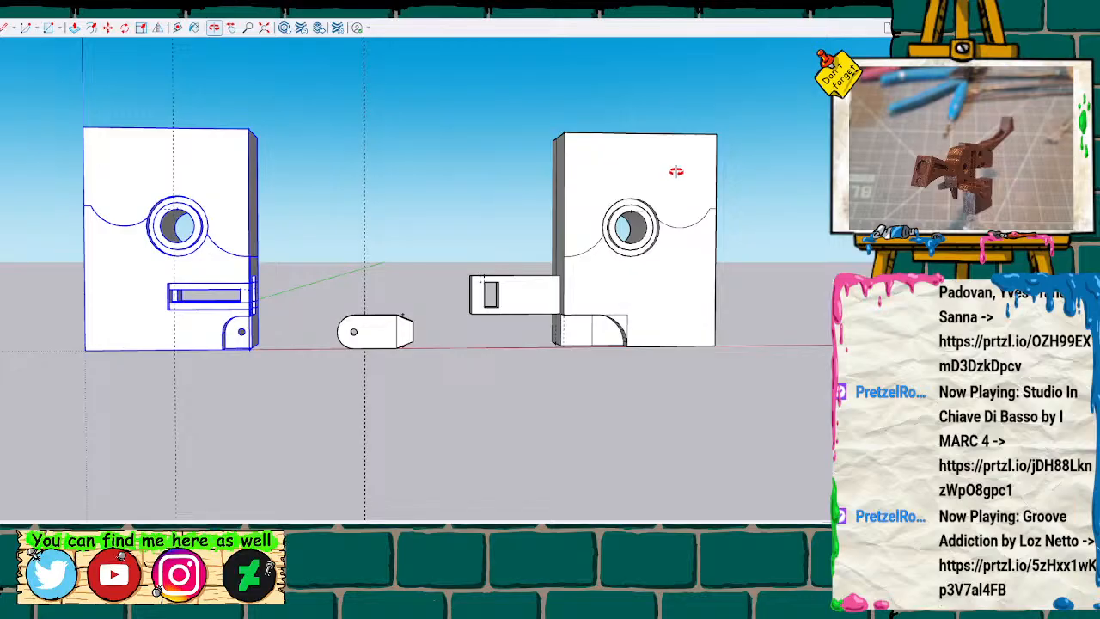
pyautogui.scroll(3, 283, 302)
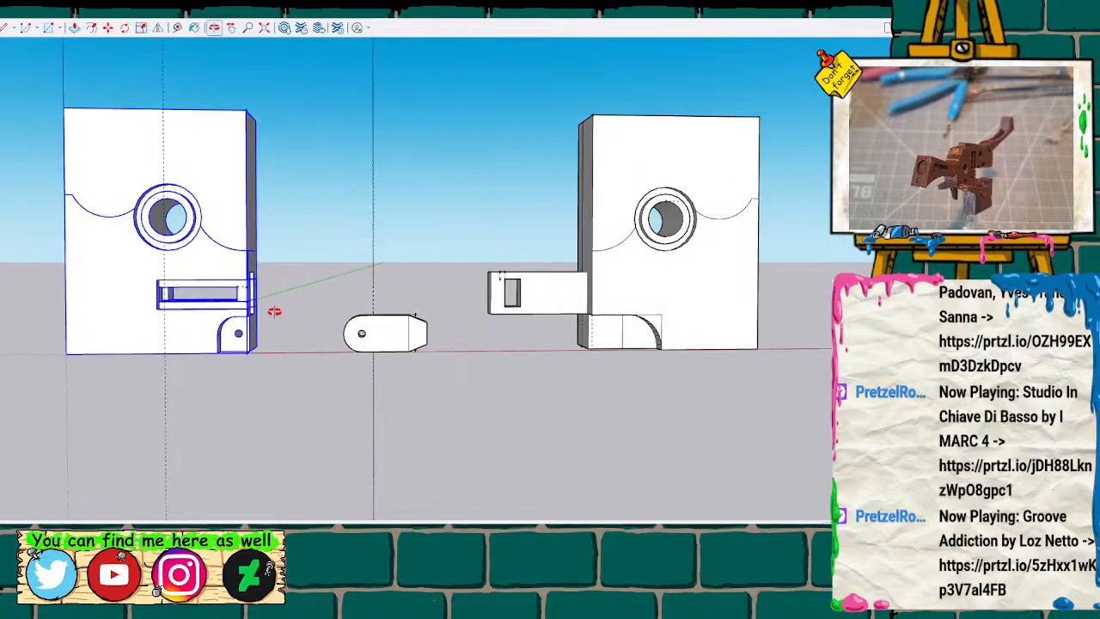
pyautogui.scroll(-2, 280, 307)
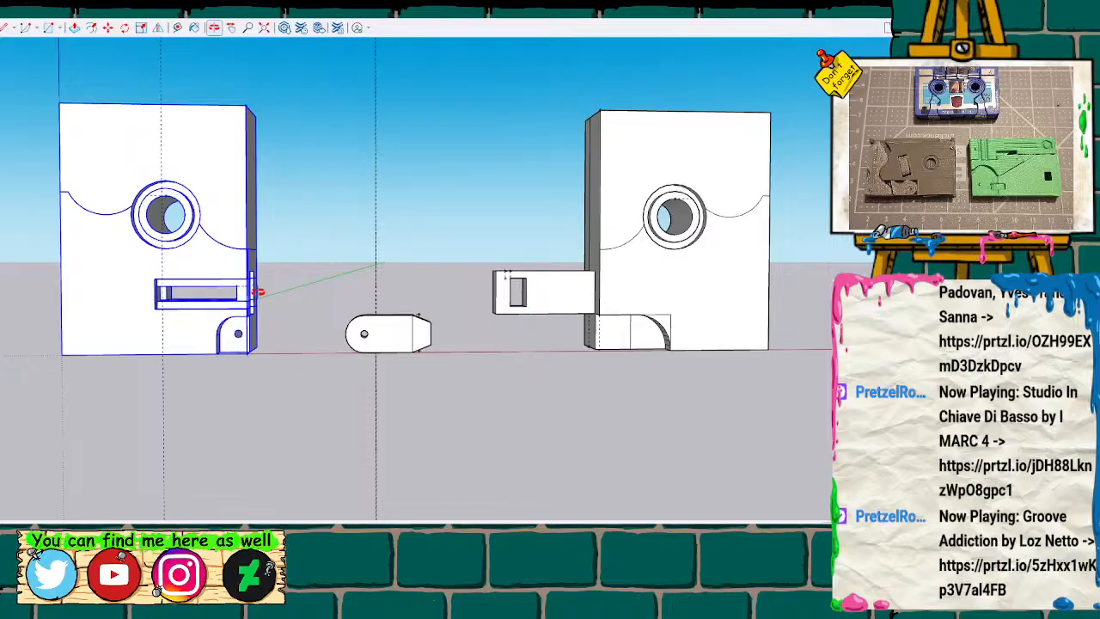
# Explode the slotted block into loose geometry.
pyautogui.press('space')
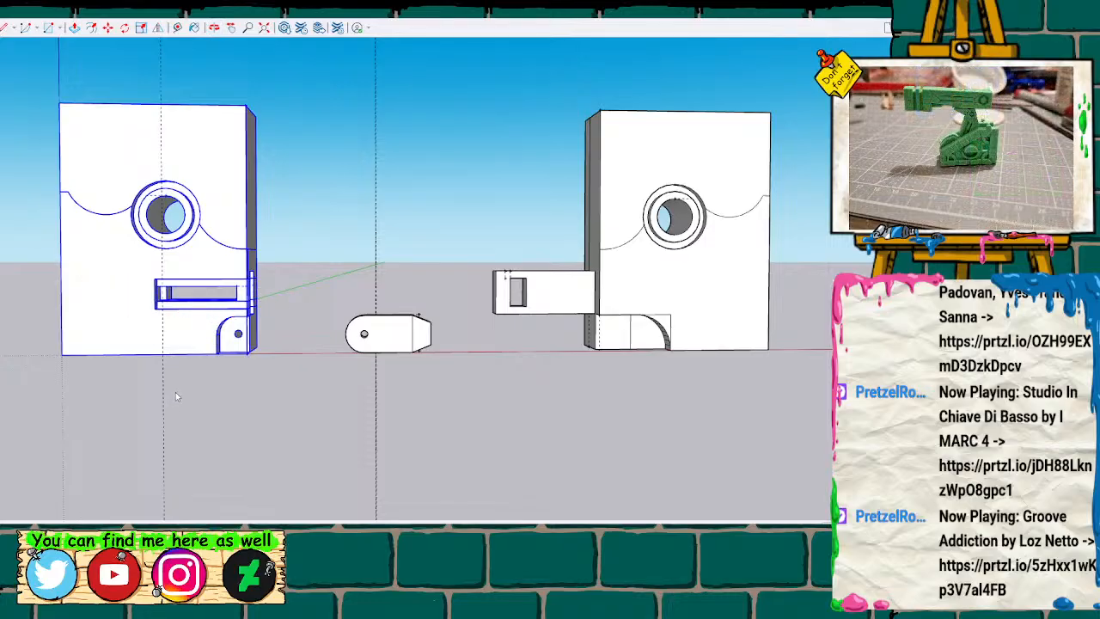
pyautogui.press('space')
pyautogui.press('h')
pyautogui.moveTo(239, 403); pyautogui.dragTo(538, 494)
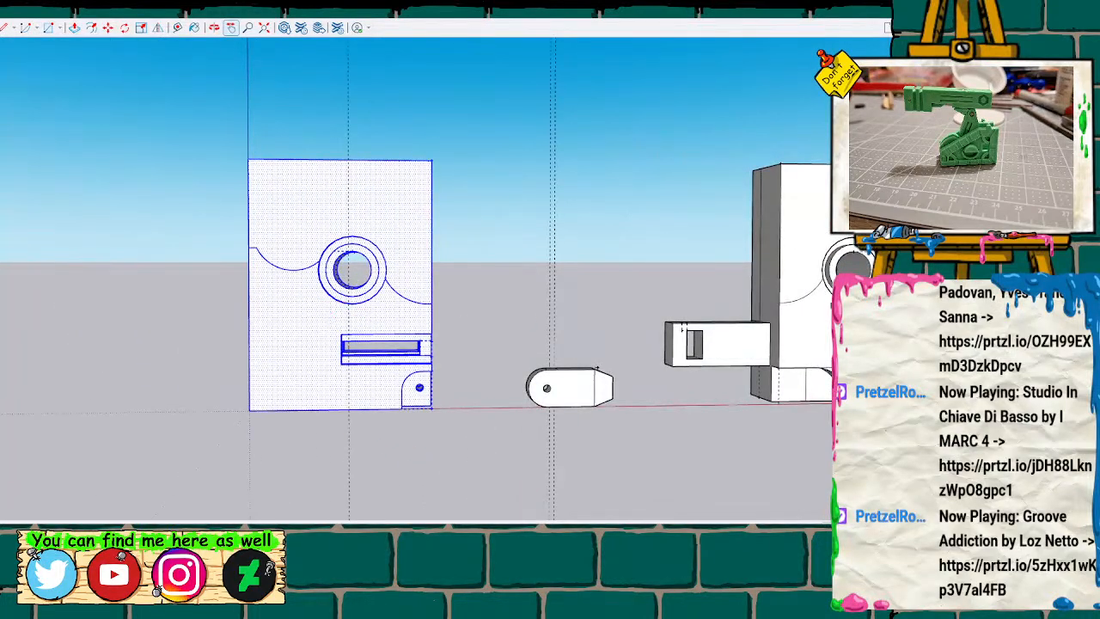
# Paste a copy of the curved line beside the slotted block's ringed hole into the gap between the blocks, flipped horizontally.
pyautogui.scroll(2, 409, 403)
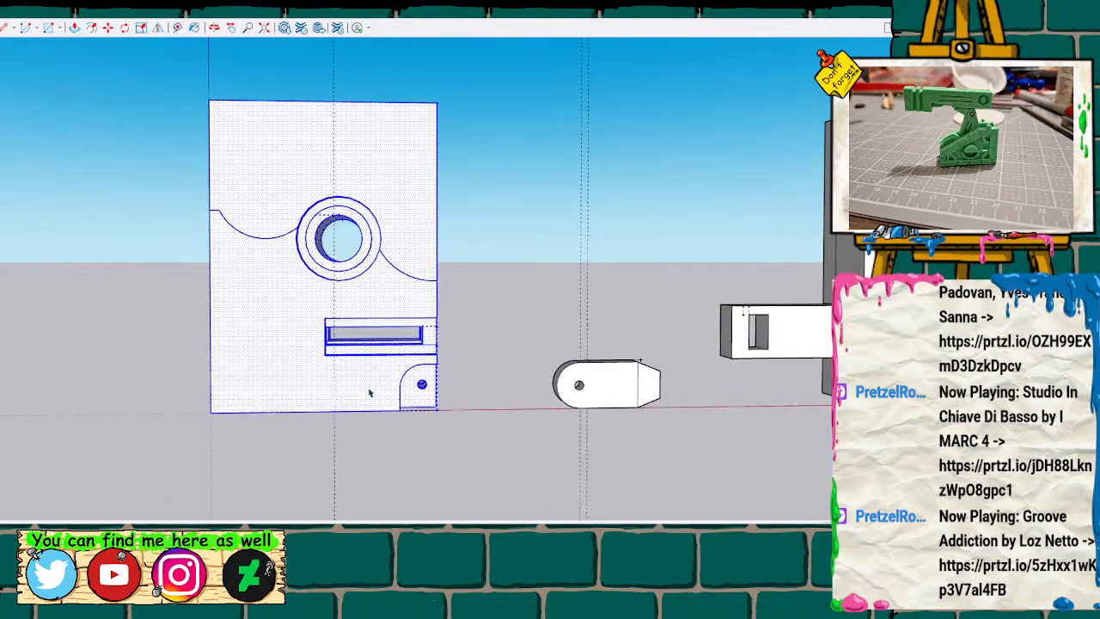
pyautogui.scroll(3, 370, 392)
pyautogui.hotkey('shift', 'f')
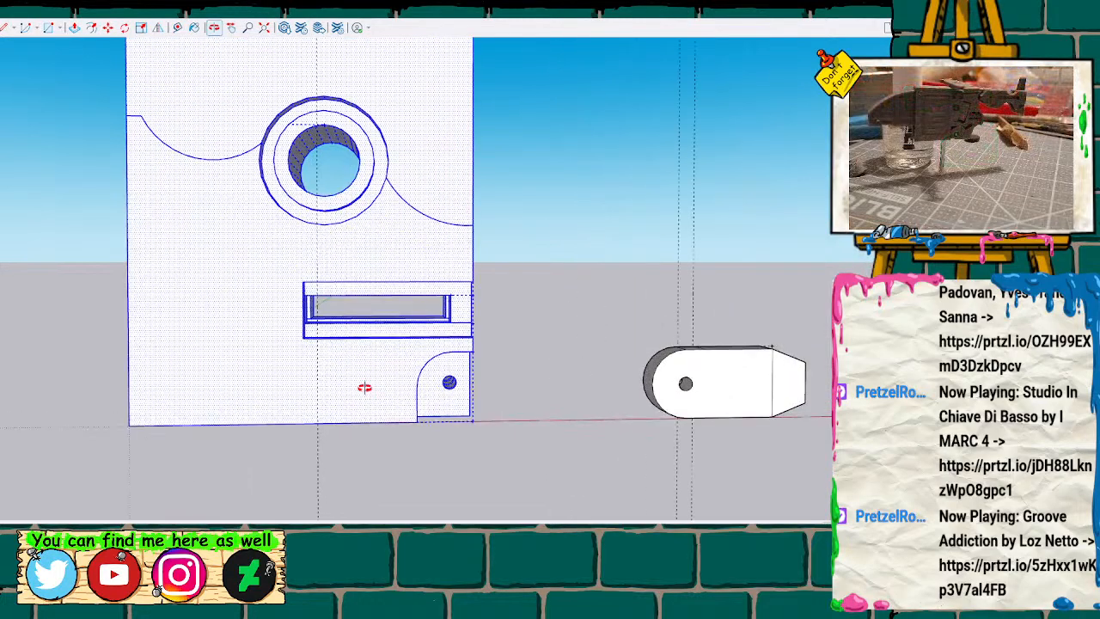
pyautogui.moveTo(319, 456)
pyautogui.mouseDown(button='middle')
pyautogui.moveTo(781, 378)
pyautogui.moveTo(739, 447)
pyautogui.moveTo(761, 494)
pyautogui.moveTo(543, 498)
pyautogui.moveTo(465, 516)
pyautogui.moveTo(404, 447)
pyautogui.moveTo(361, 353)
pyautogui.moveTo(422, 457)
pyautogui.moveTo(523, 386)
pyautogui.moveTo(764, 381)
pyautogui.moveTo(277, 358)
pyautogui.moveTo(231, 383)
pyautogui.moveTo(545, 389)
pyautogui.moveTo(685, 343)
pyautogui.mouseUp(button='middle')
pyautogui.click(689, 244)
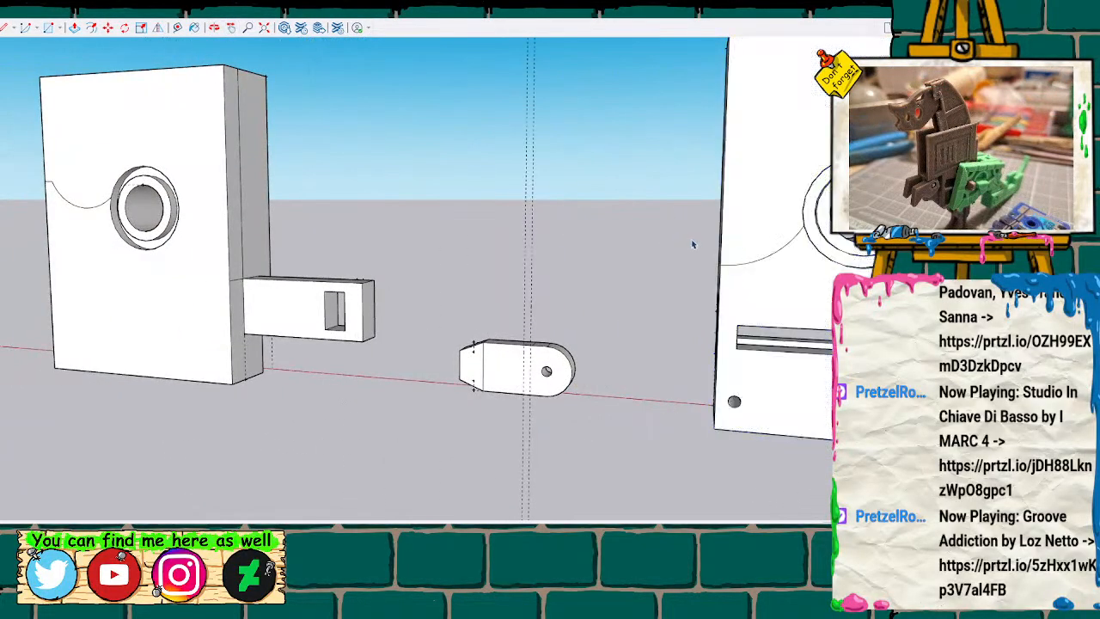
pyautogui.click(768, 260)
pyautogui.hotkey('ctrl', 'c')
pyautogui.hotkey('ctrl', 'v')
pyautogui.click(411, 243)
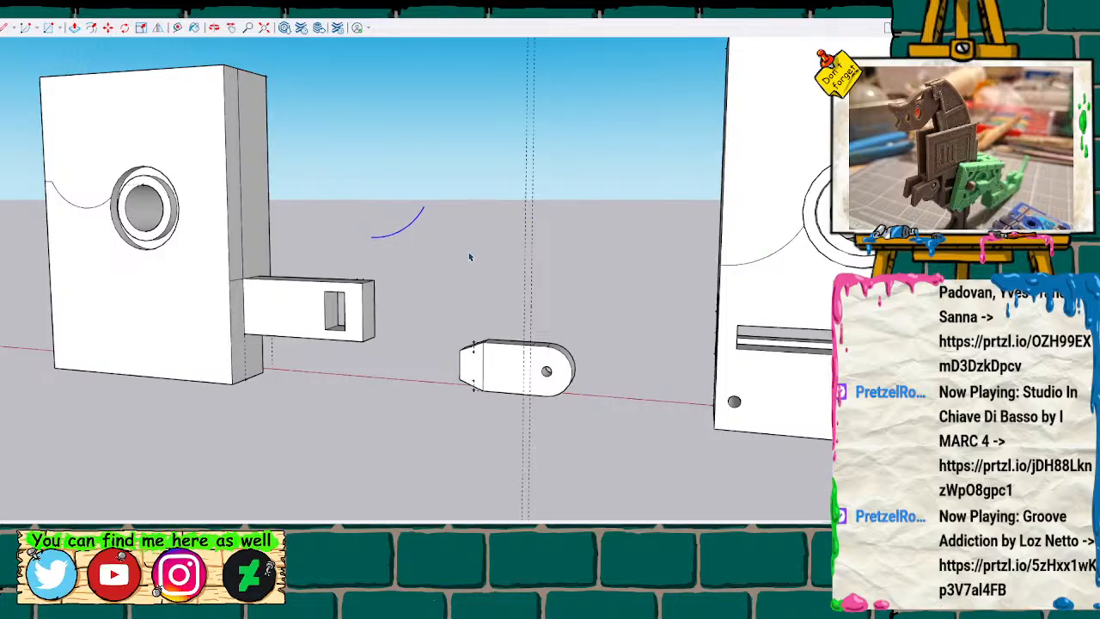
pyautogui.click(159, 28)
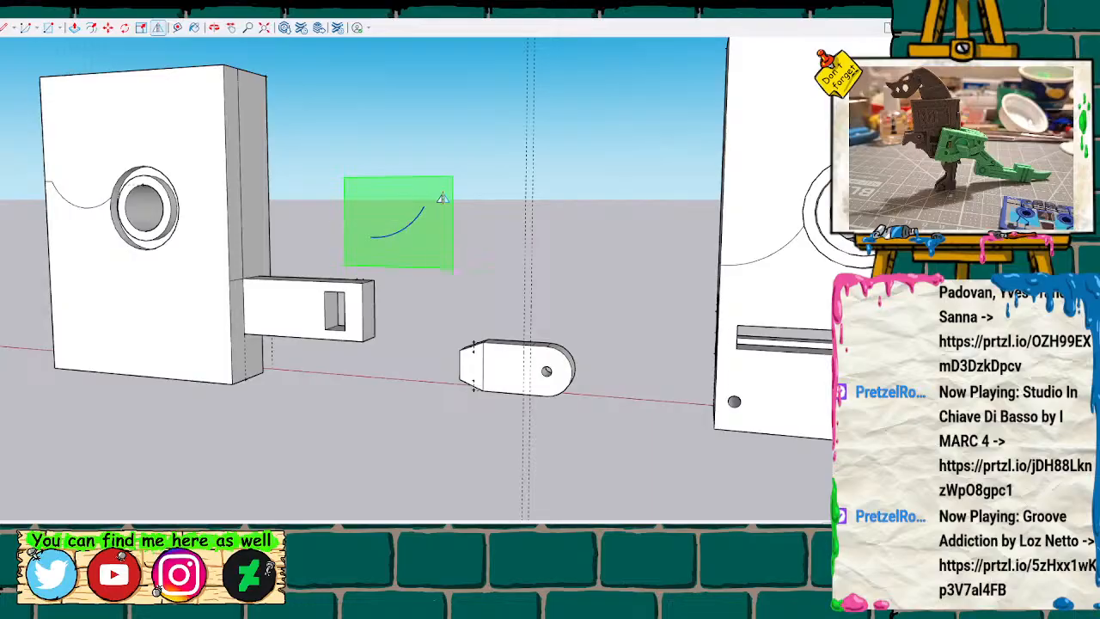
pyautogui.click(391, 200)
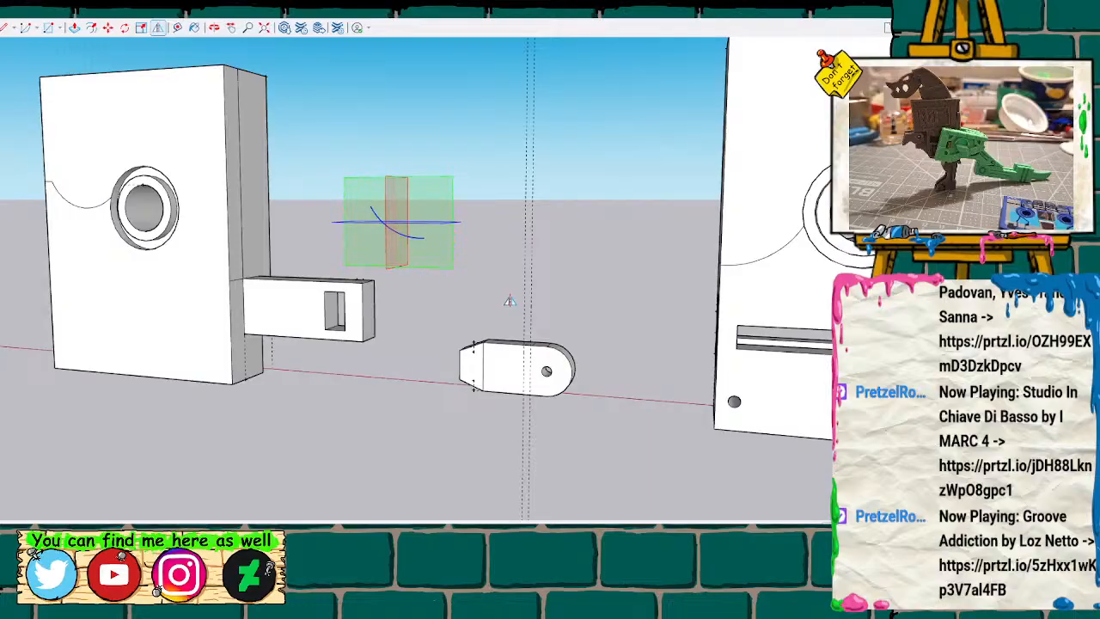
# Measure the distance along the slotted block's edge between the end of the curved line and the bottom corner.
pyautogui.press('t')
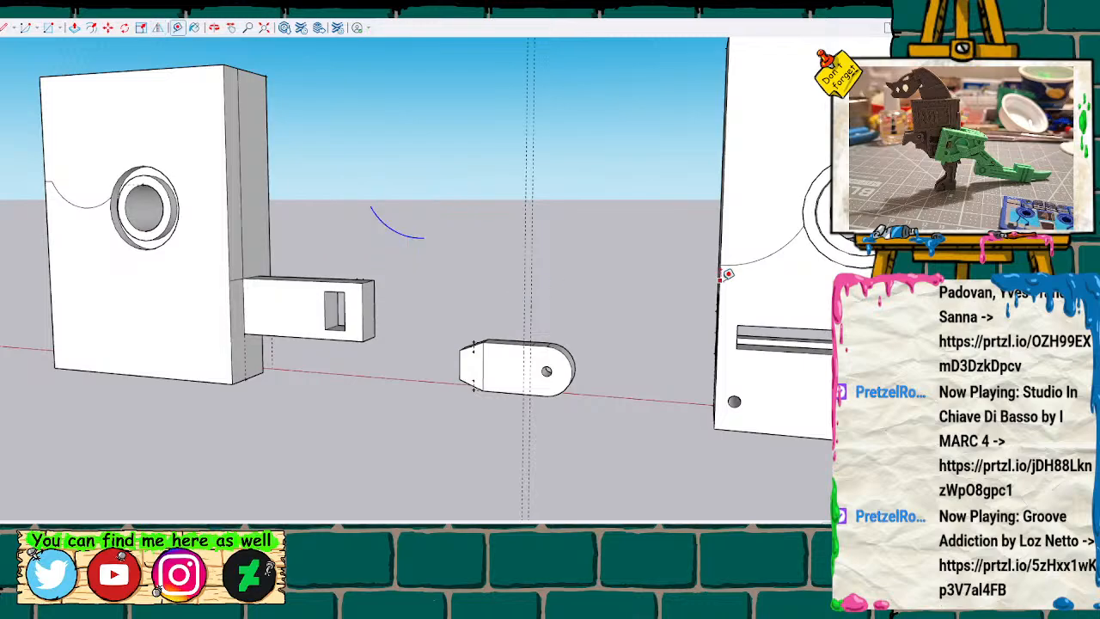
pyautogui.click(720, 264)
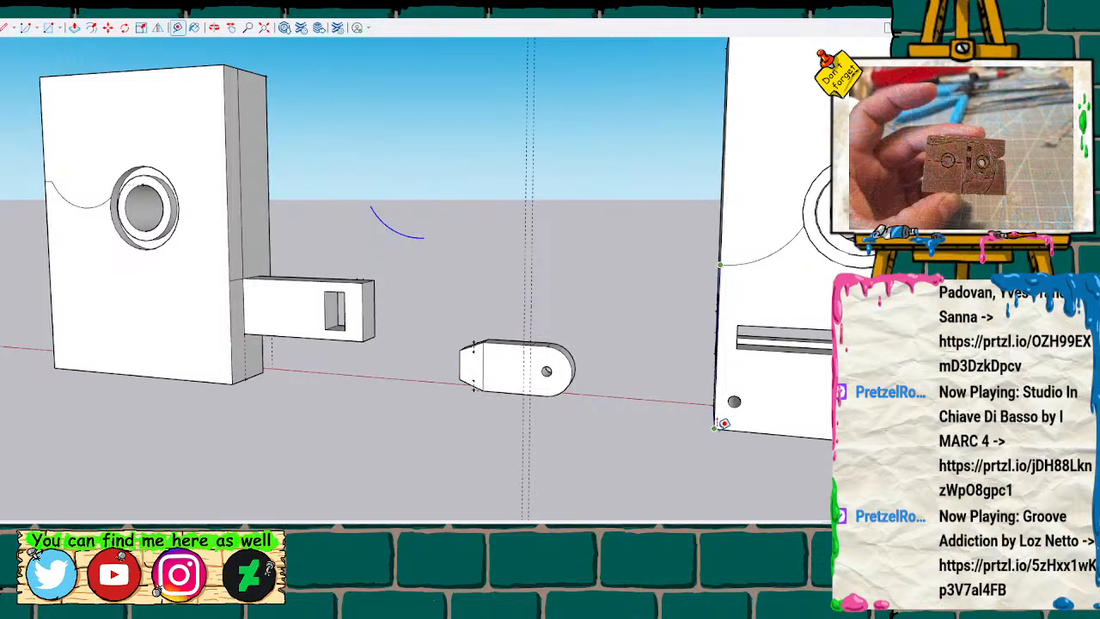
pyautogui.press('space')
pyautogui.moveTo(459, 291); pyautogui.dragTo(577, 287, button='middle')
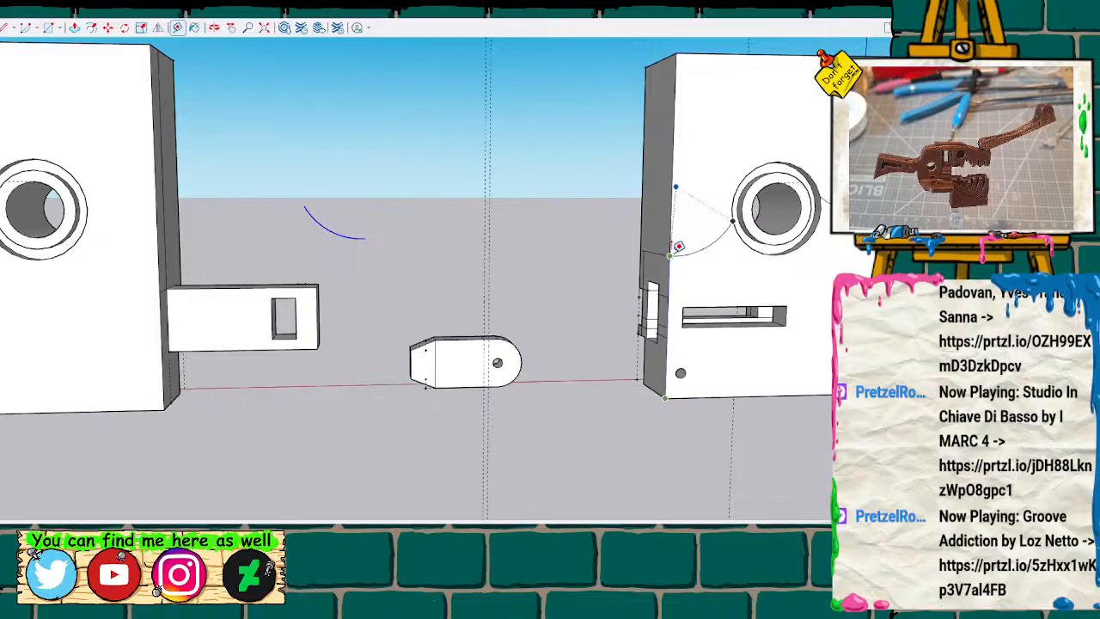
pyautogui.click(678, 247)
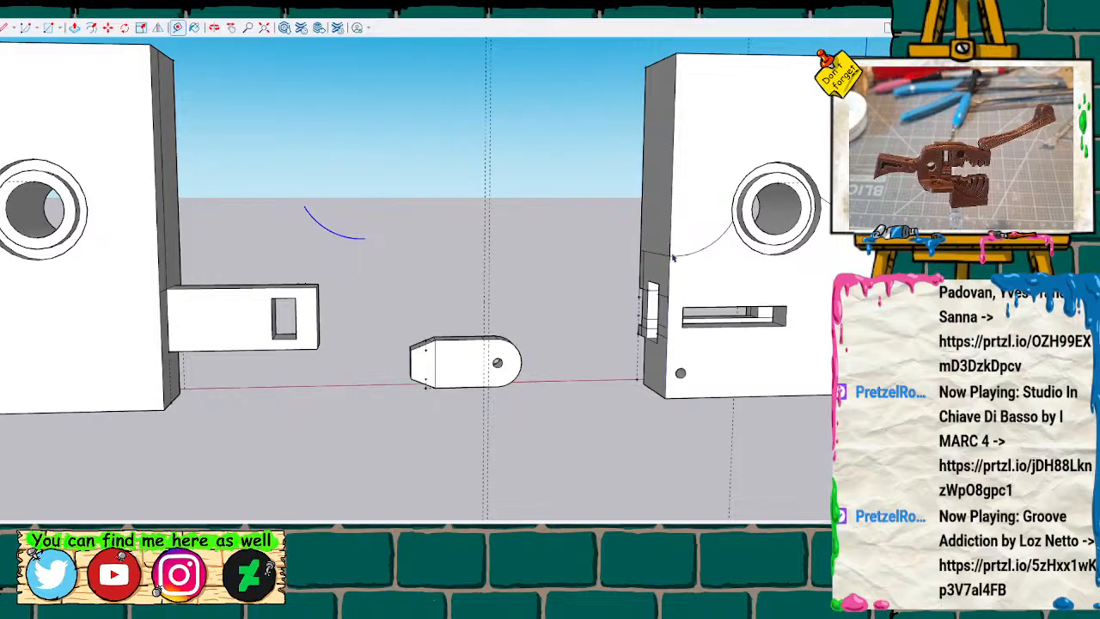
# Explode the block with the protruding arm into loose geometry and clear the selection.
pyautogui.click(103, 346)
pyautogui.click(156, 417)
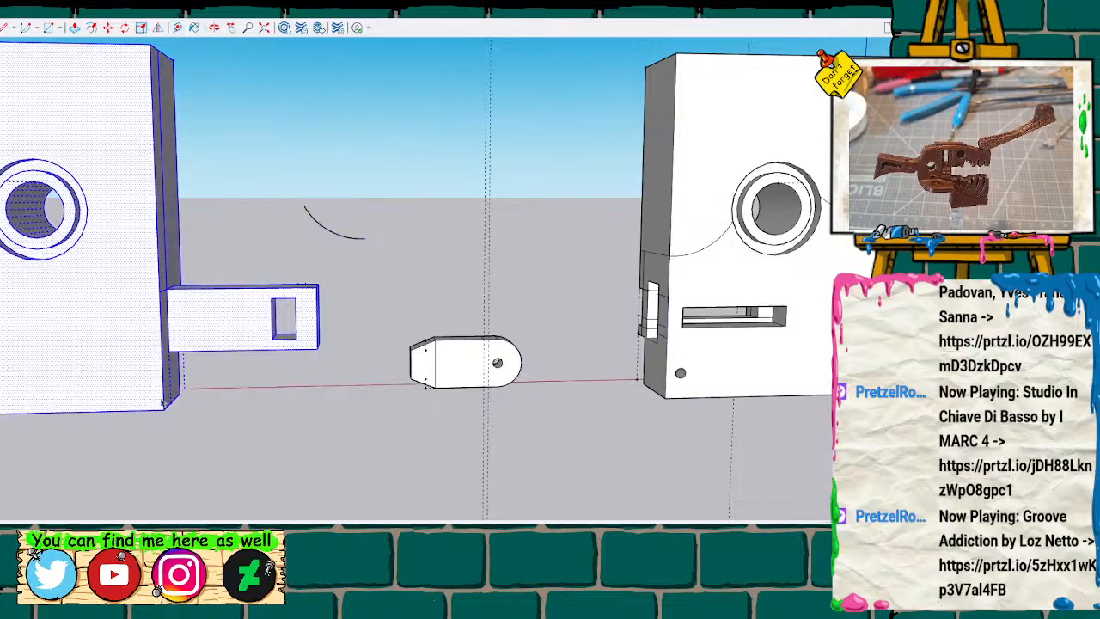
pyautogui.press('t')
pyautogui.press('space')
pyautogui.keyDown('shift'); pyautogui.moveTo(209, 447); pyautogui.dragTo(374, 422, button='middle'); pyautogui.keyUp('shift')
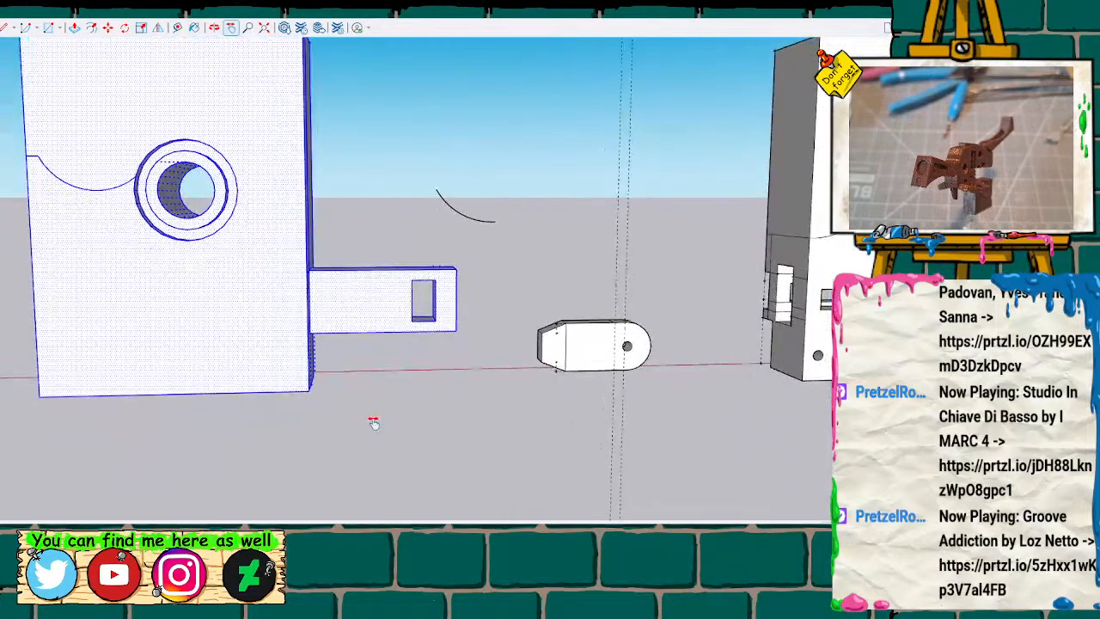
pyautogui.press('t')
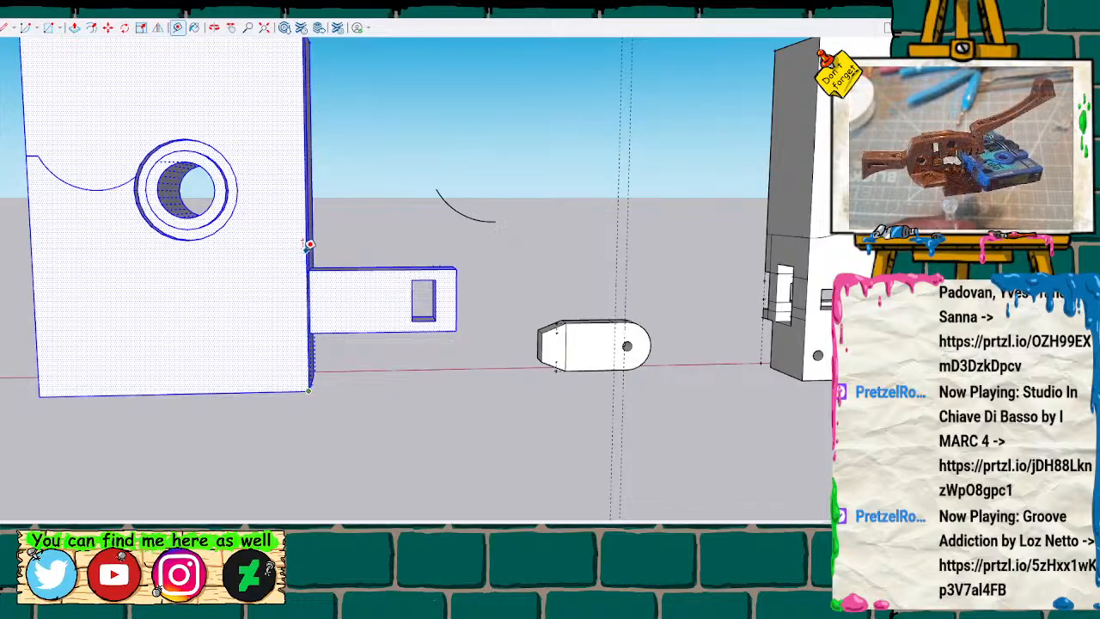
pyautogui.press('space')
pyautogui.click(374, 240)
# Move the flipped curve by its endpoint onto the arm block's edge above the arm, and check that it divides the face.
pyautogui.press('o')
pyautogui.moveTo(369, 233); pyautogui.dragTo(287, 252)
pyautogui.scroll(2, 292, 236)
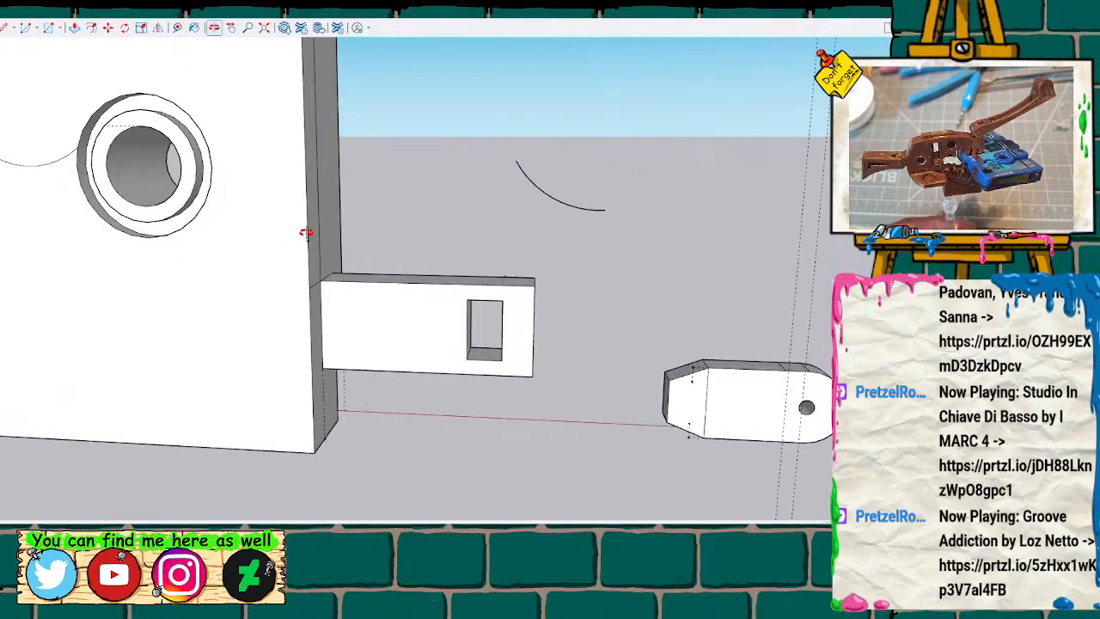
pyautogui.press('space')
pyautogui.moveTo(486, 127); pyautogui.dragTo(643, 274)
pyautogui.press('m')
pyautogui.click(605, 209)
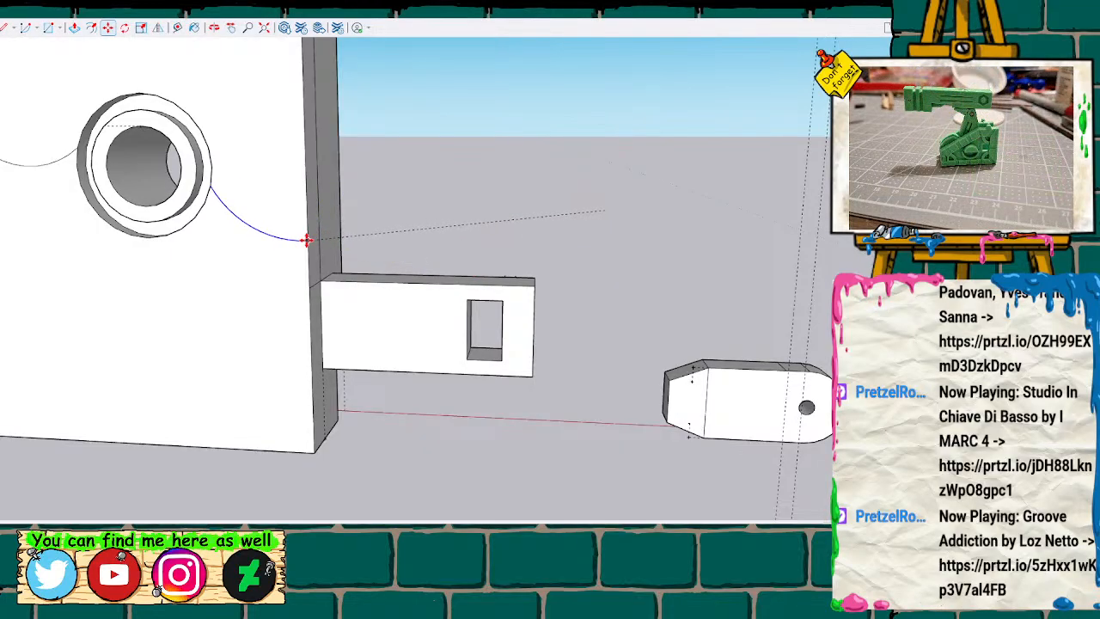
pyautogui.click(308, 241)
pyautogui.press('space')
pyautogui.click(200, 297)
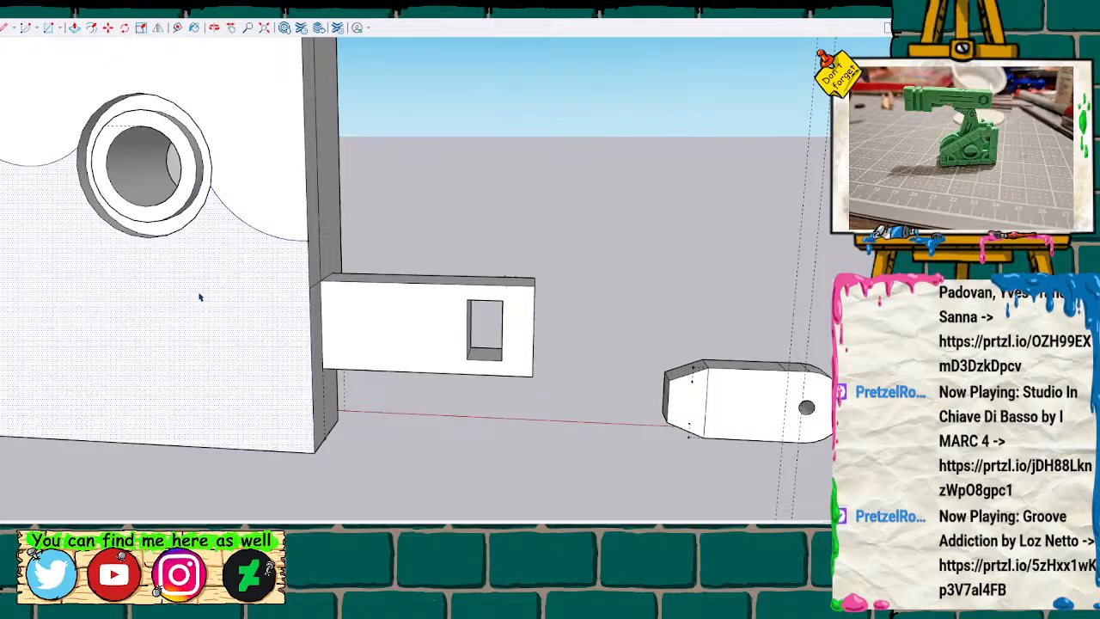
pyautogui.scroll(-5, 94, 226)
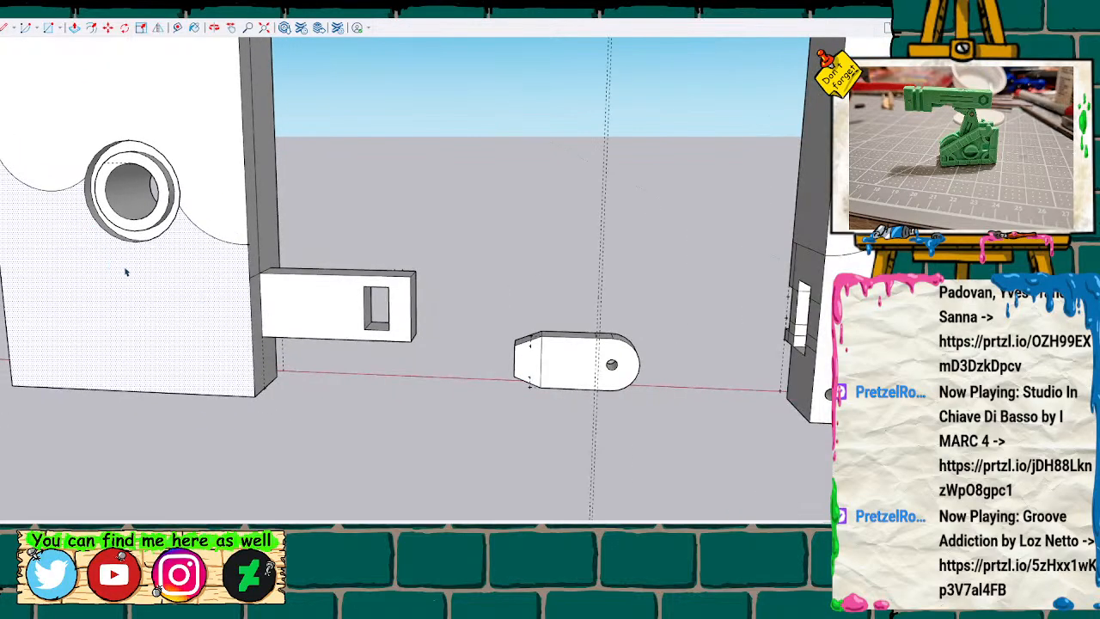
pyautogui.click(197, 199)
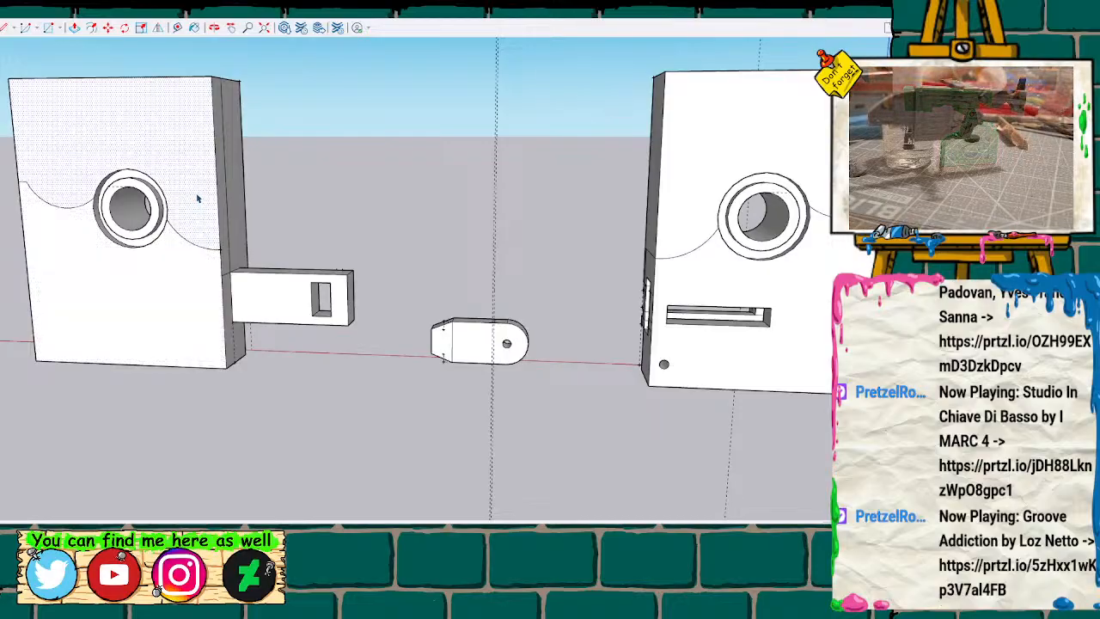
# Group all the loose geometry of the block with the protruding arm, including the arm itself.
pyautogui.press('h')
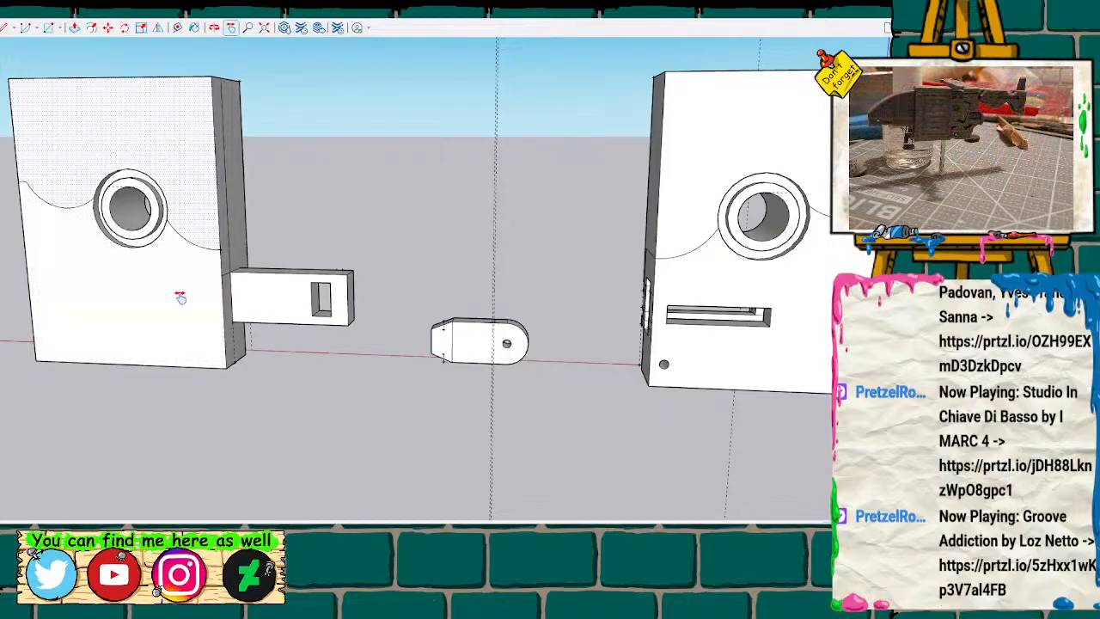
pyautogui.moveTo(180, 298); pyautogui.dragTo(358, 338)
pyautogui.press('space')
pyautogui.scroll(-2, 477, 230)
pyautogui.moveTo(175, 77); pyautogui.dragTo(537, 464)
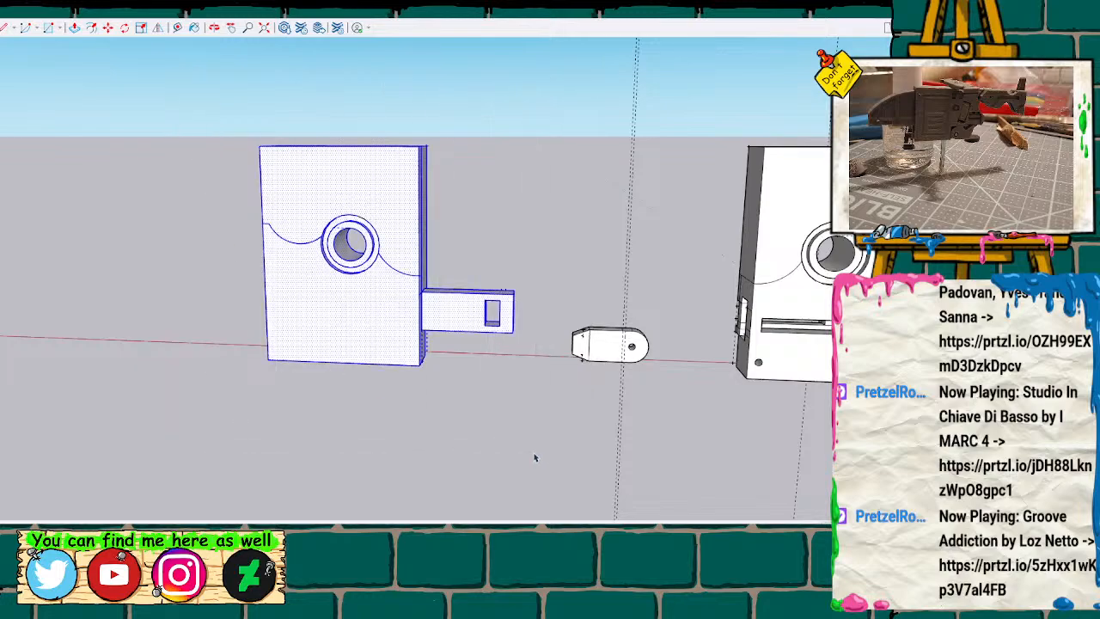
pyautogui.moveTo(217, 114); pyautogui.dragTo(539, 457)
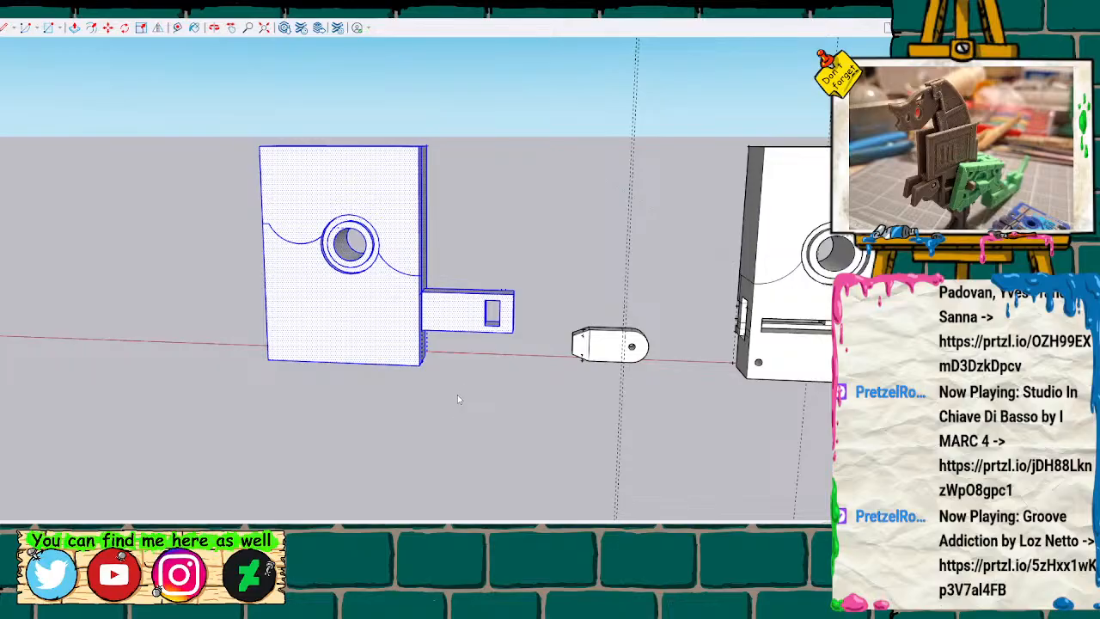
pyautogui.hotkey('ctrl', 'g')
# Measure up the slotted block's outer vertical edge from its bottom corner and place a guide point just below the curved line's end.
pyautogui.moveTo(588, 246); pyautogui.dragTo(305, 347, button='middle')
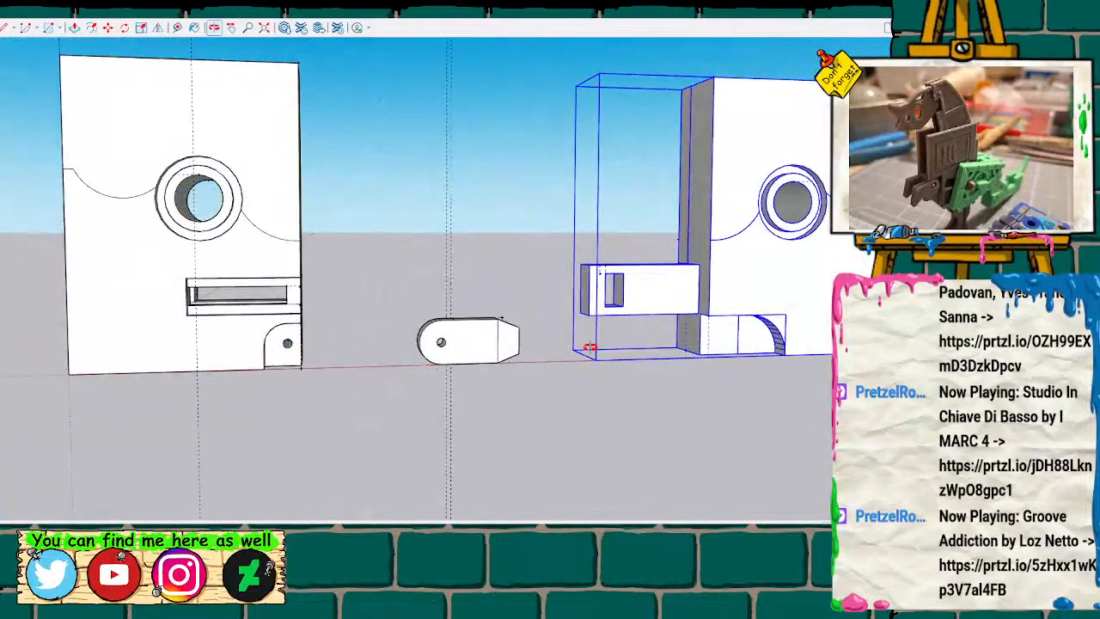
pyautogui.scroll(-3, 548, 307)
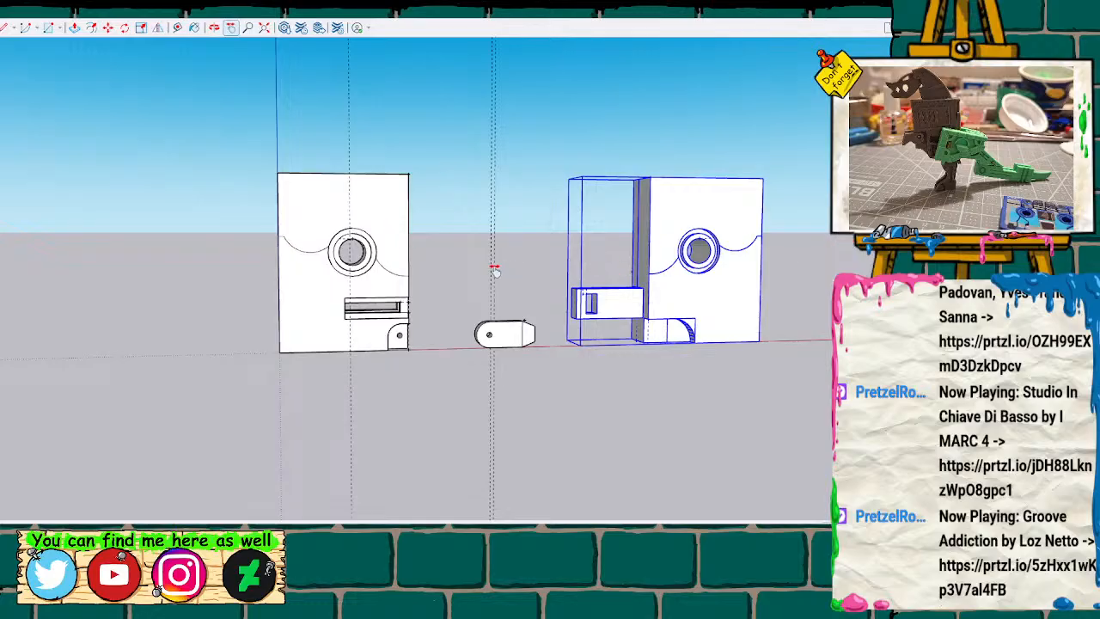
pyautogui.scroll(5, 323, 270)
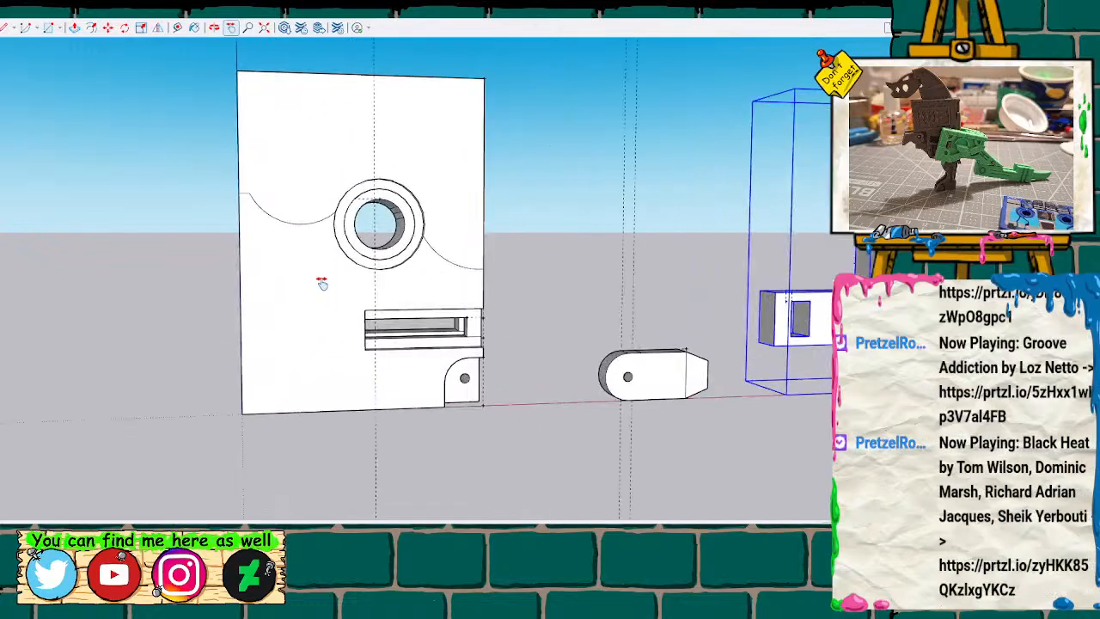
pyautogui.press('o')
pyautogui.moveTo(208, 354)
pyautogui.mouseDown()
pyautogui.moveTo(361, 335)
pyautogui.moveTo(442, 290)
pyautogui.moveTo(241, 326)
pyautogui.moveTo(327, 344)
pyautogui.moveTo(218, 341)
pyautogui.mouseUp()
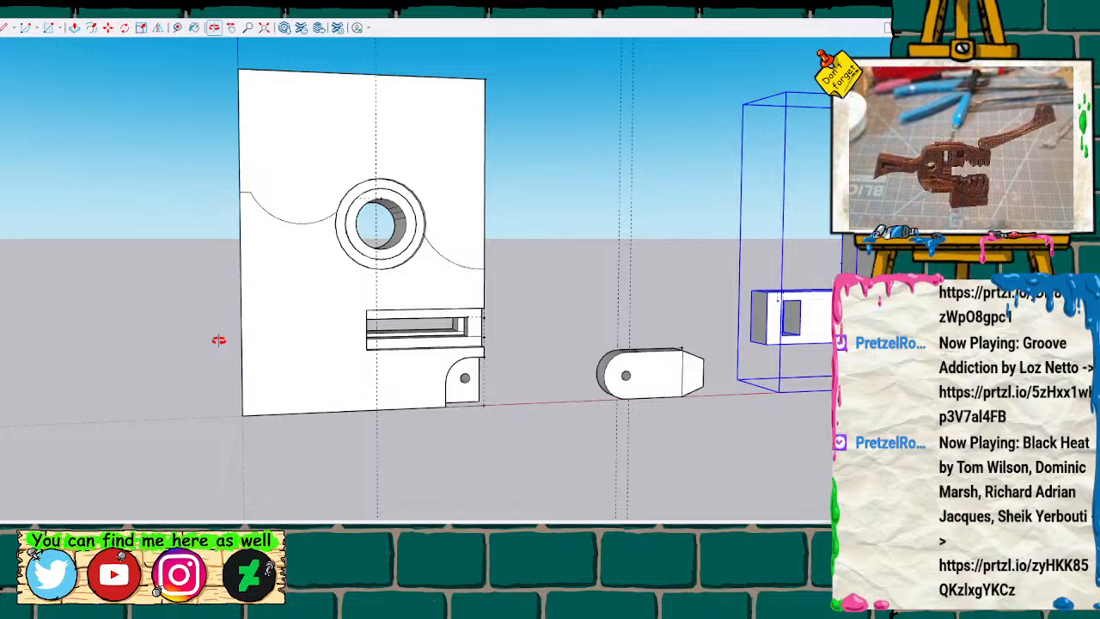
pyautogui.scroll(4, 219, 340)
pyautogui.scroll(-2, 307, 321)
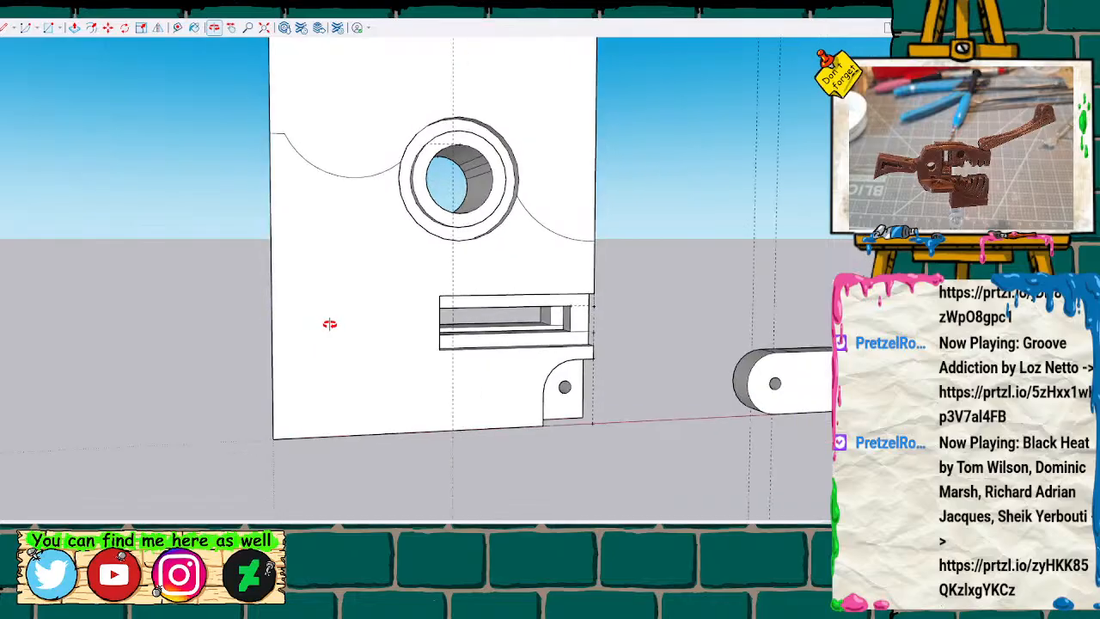
pyautogui.press('t')
pyautogui.click(274, 436)
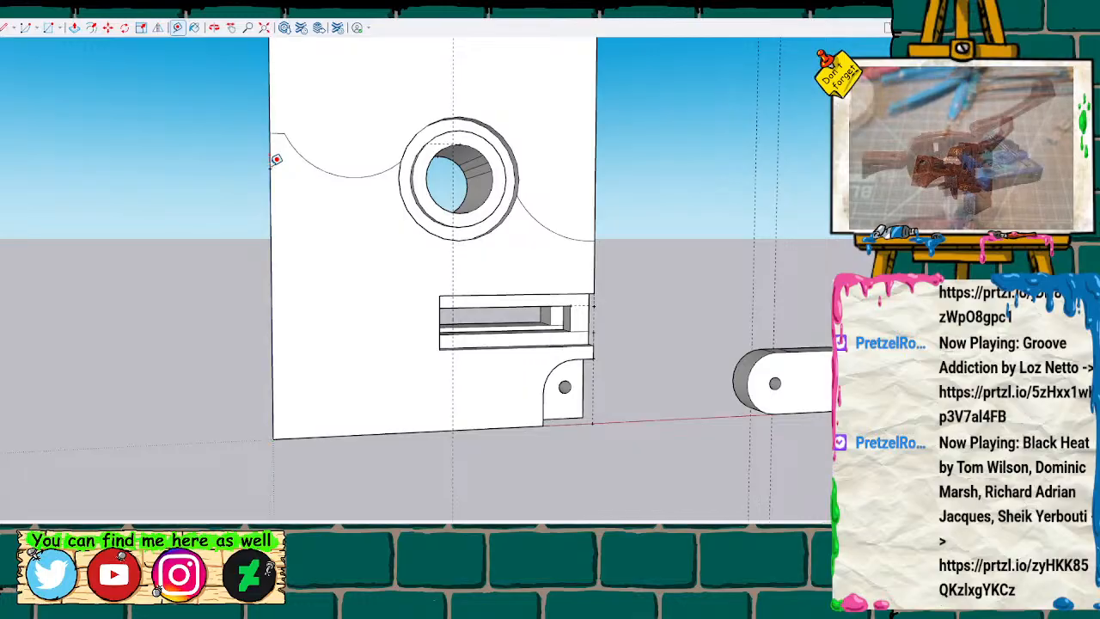
pyautogui.click(276, 160)
# Draw two connected three-point arcs on the slotted block's face, running from the edge guide point around and below the ringed hole.
pyautogui.moveTo(405, 244); pyautogui.dragTo(381, 253, button='middle')
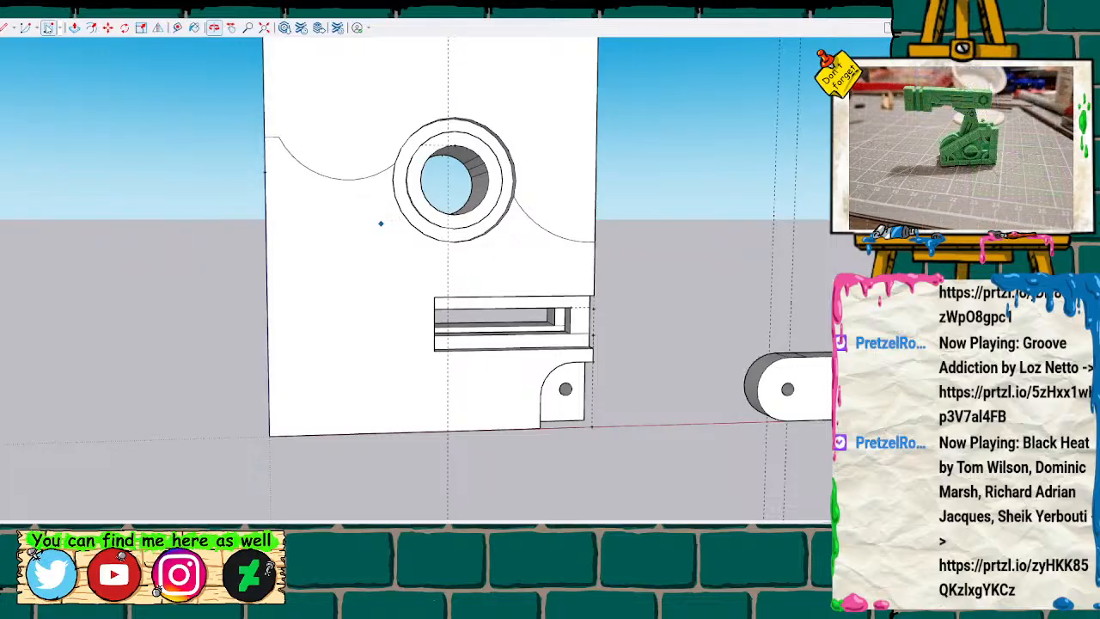
pyautogui.click(38, 28)
pyautogui.click(71, 59)
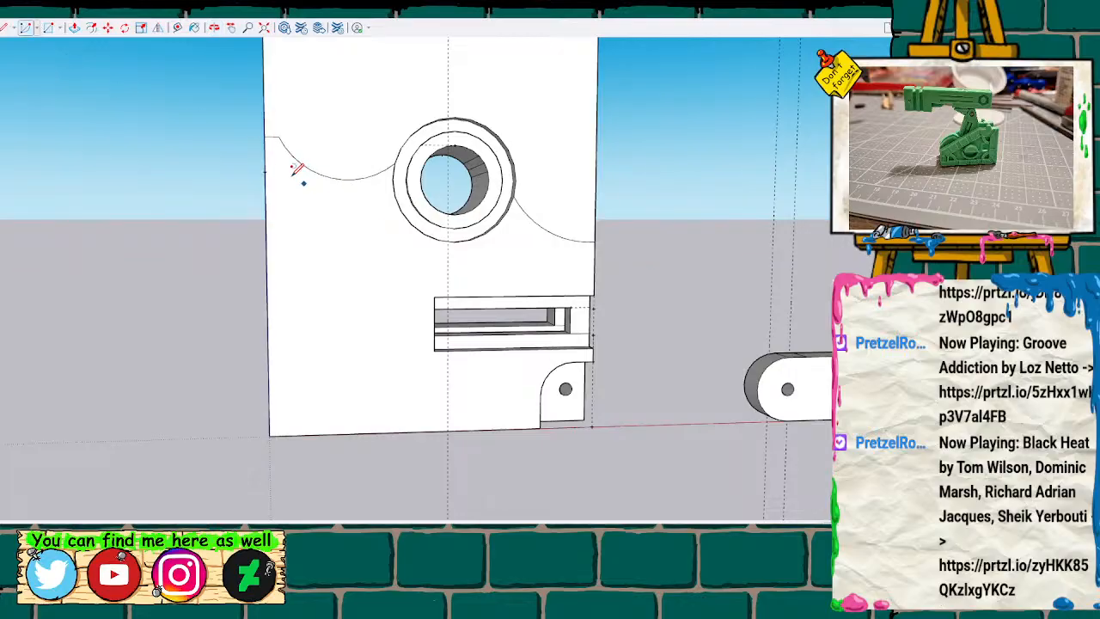
pyautogui.click(326, 213)
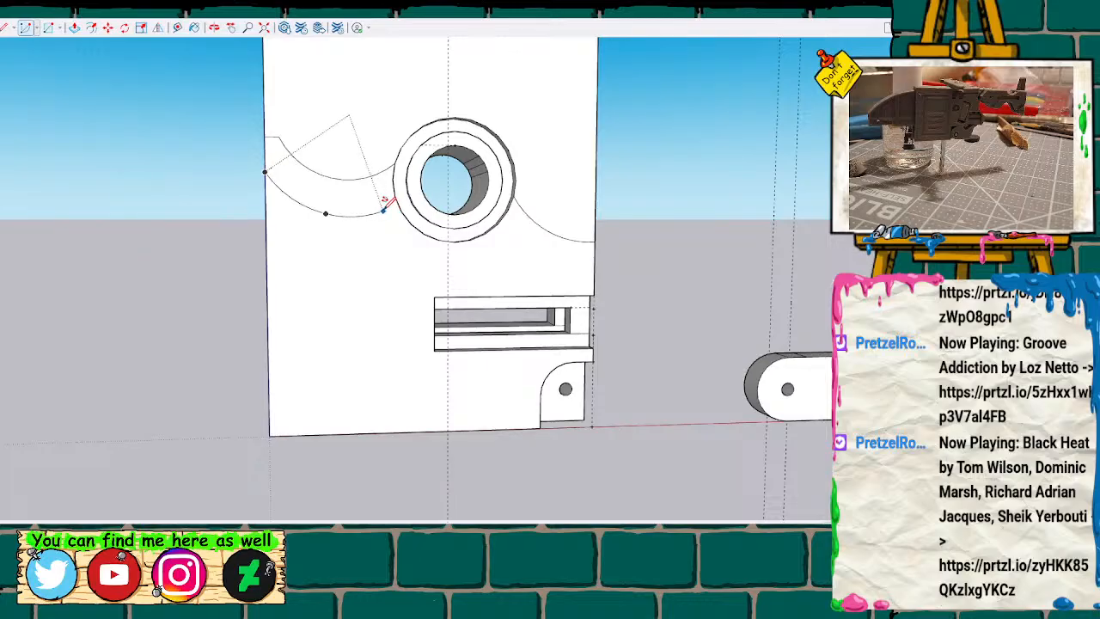
pyautogui.click(381, 210)
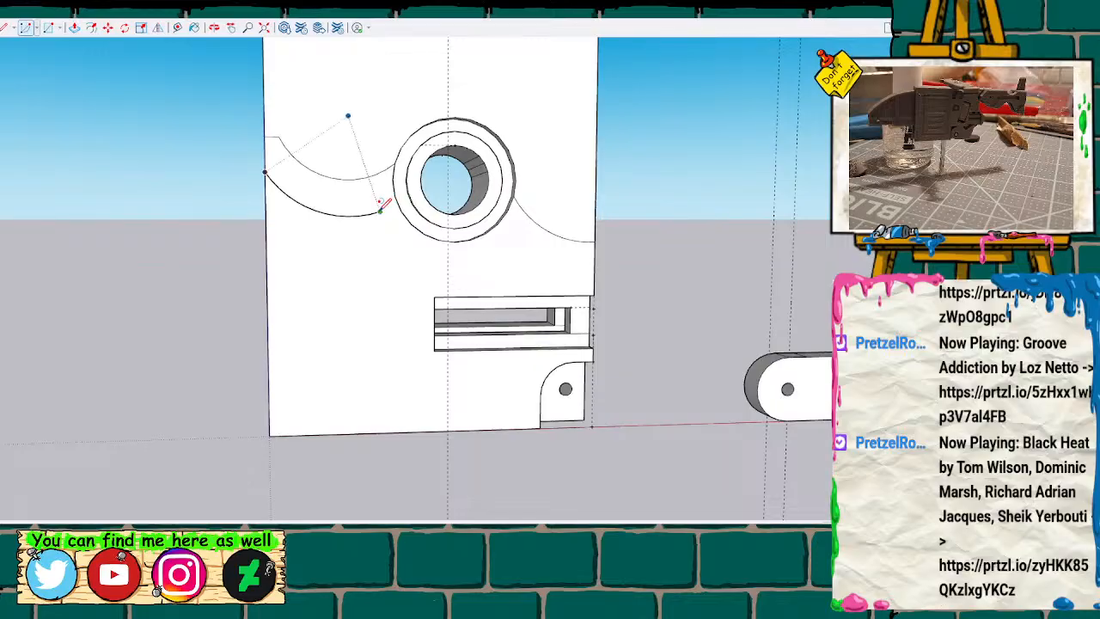
pyautogui.click(380, 210)
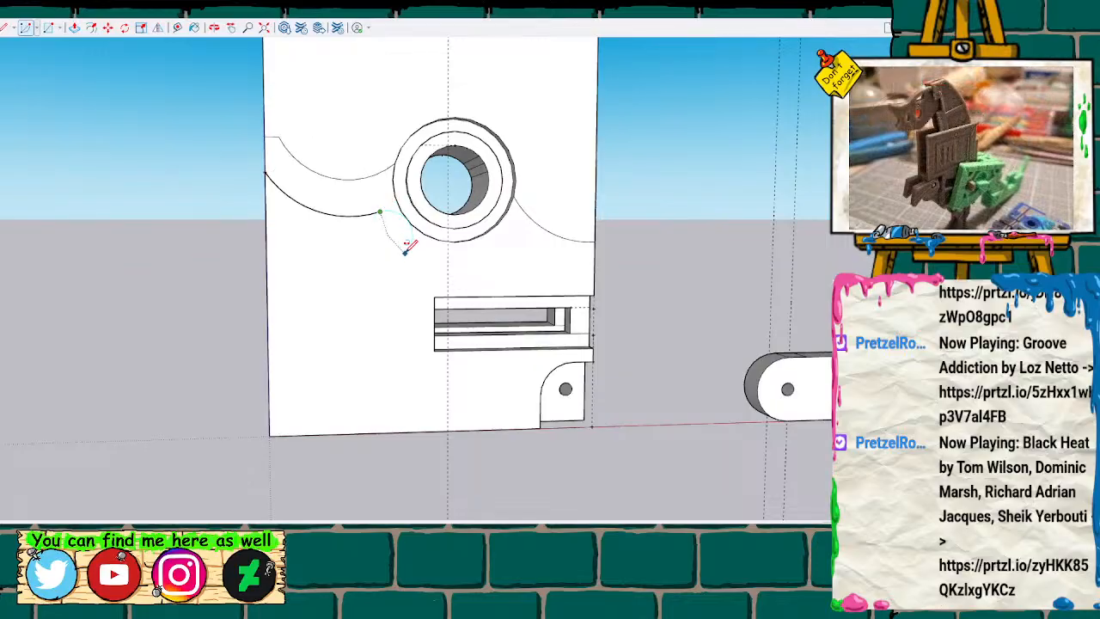
pyautogui.click(395, 252)
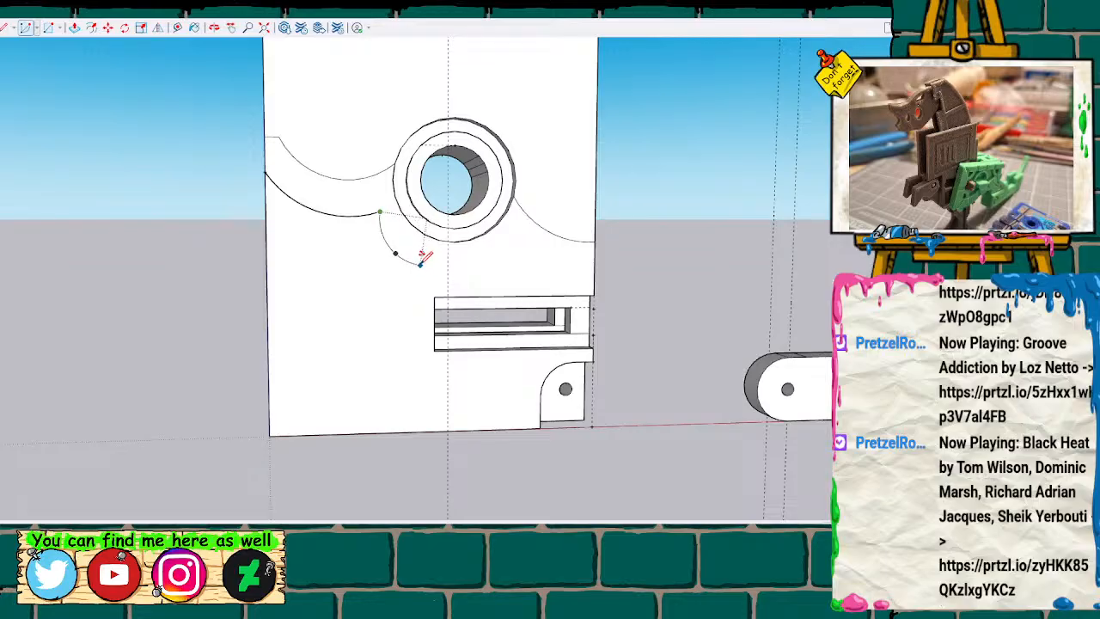
pyautogui.click(420, 265)
# Measure up from the slot's inner upper corner to a guide point level with the second arc's end.
pyautogui.press('t')
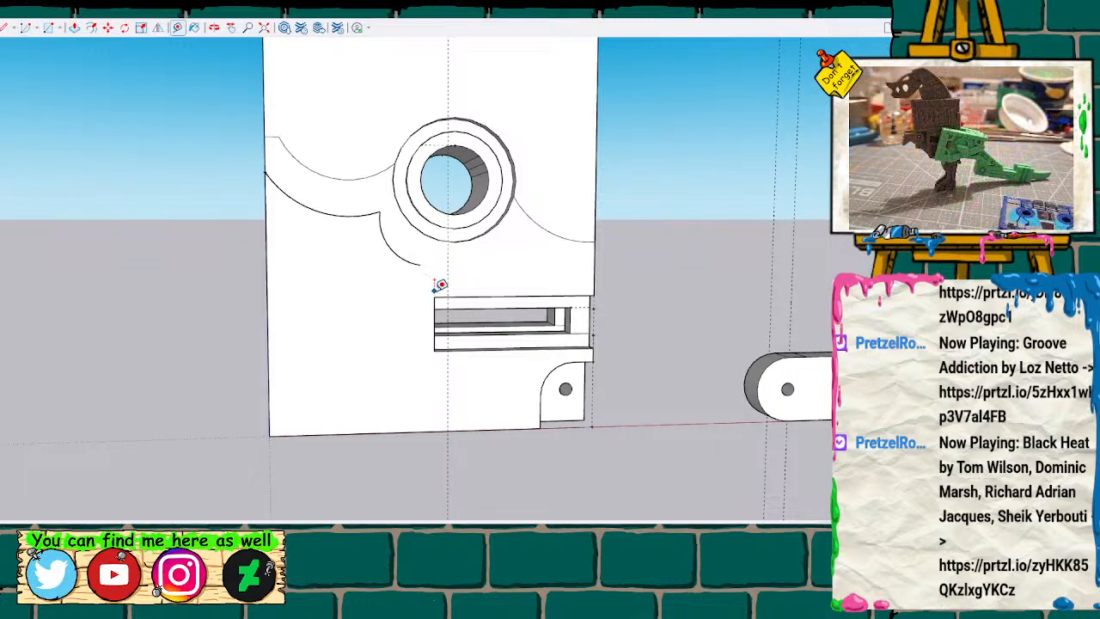
pyautogui.click(434, 297)
pyautogui.click(434, 265)
pyautogui.click(421, 263)
pyautogui.press('space')
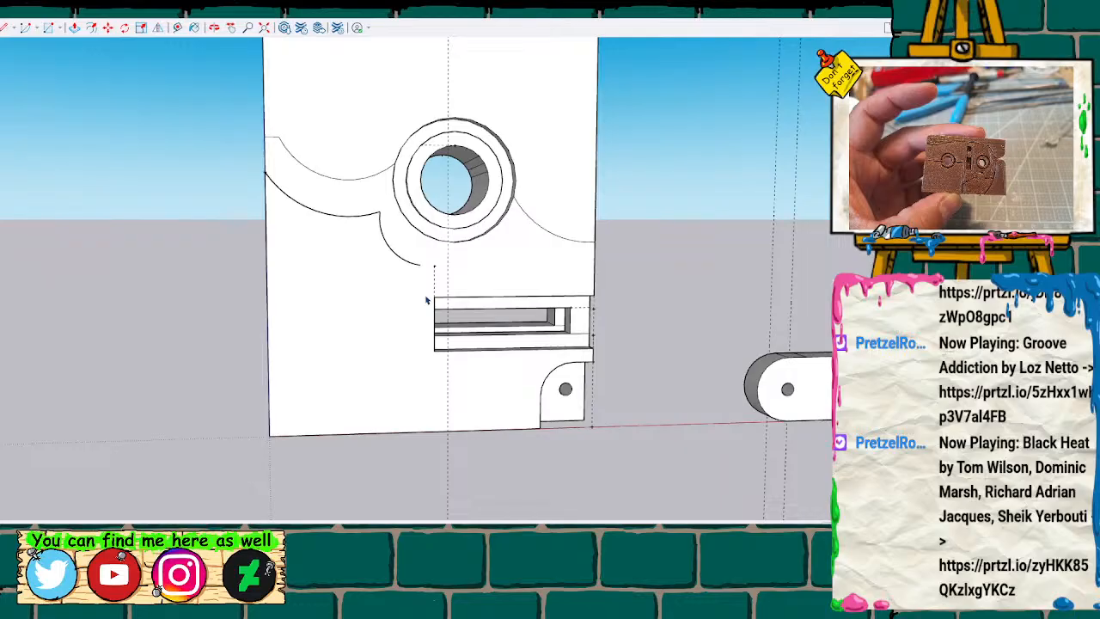
# Draw a vertical line from the second arc's end to the block's bottom edge and select the enclosed lower panel face.
pyautogui.press('l')
pyautogui.click(420, 264)
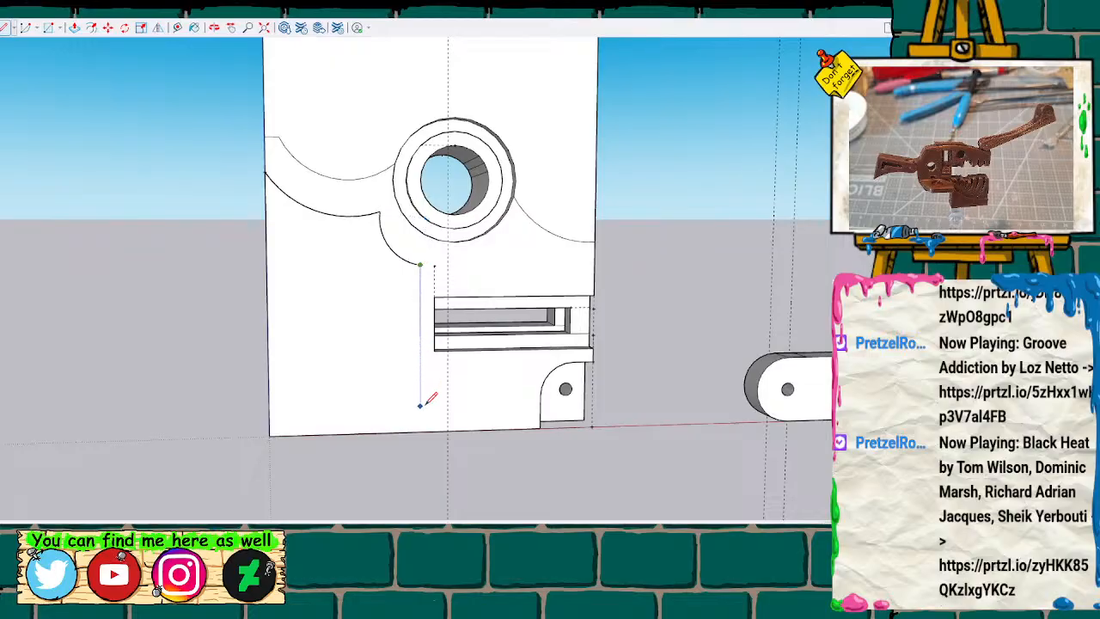
pyautogui.click(420, 363)
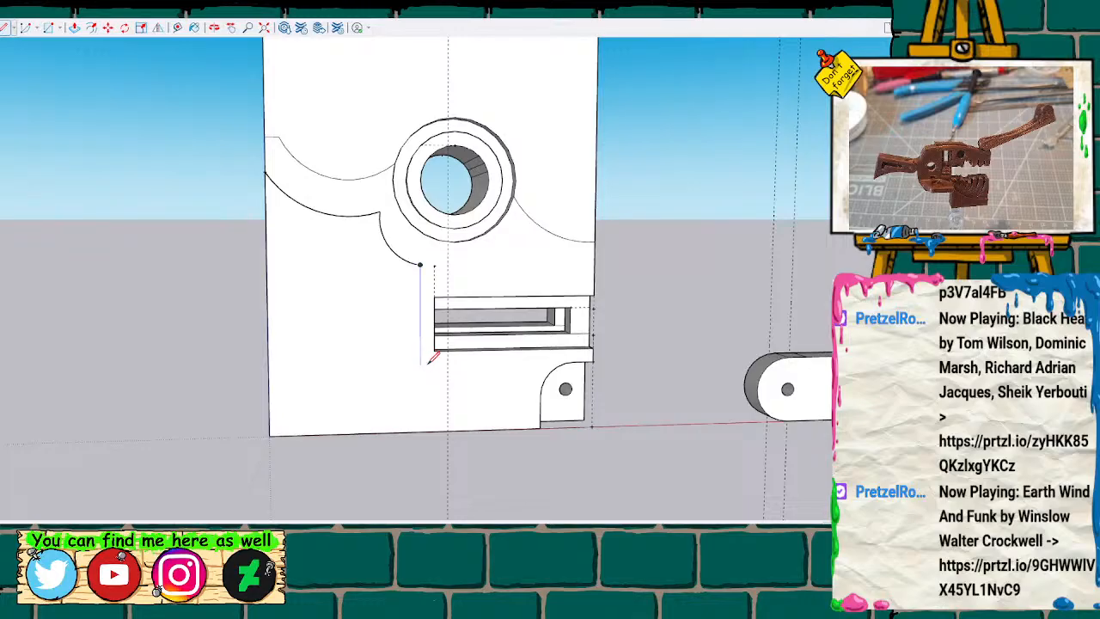
pyautogui.click(420, 430)
pyautogui.click(367, 330)
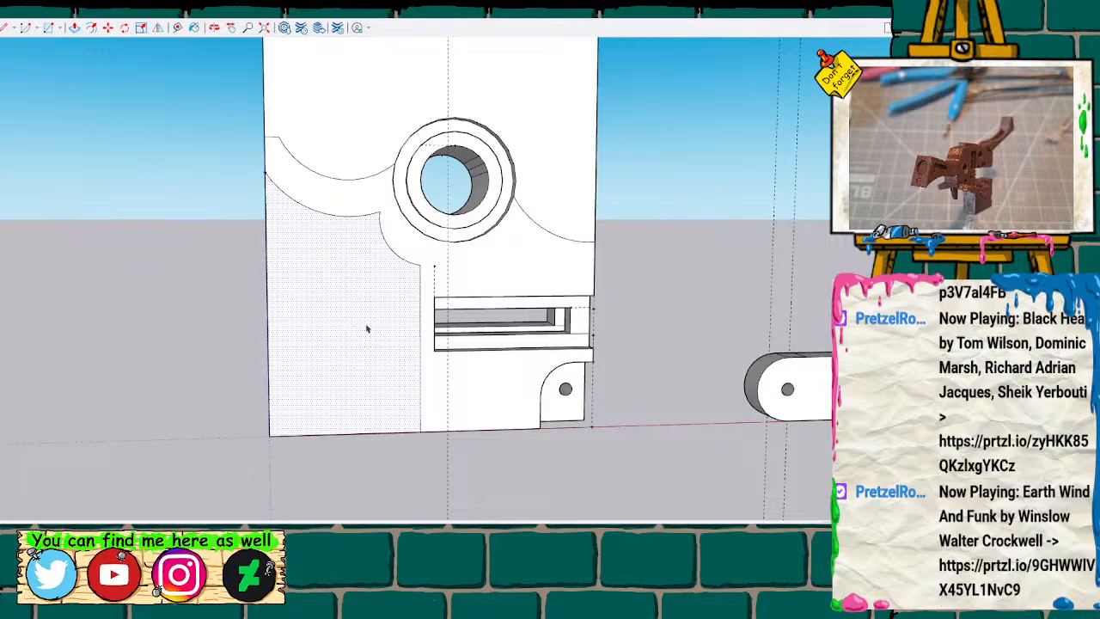
# Examine the slotted block with its hidden edges showing and measure the wall beside the opening on its side face.
pyautogui.moveTo(207, 329); pyautogui.dragTo(186, 302, button='middle')
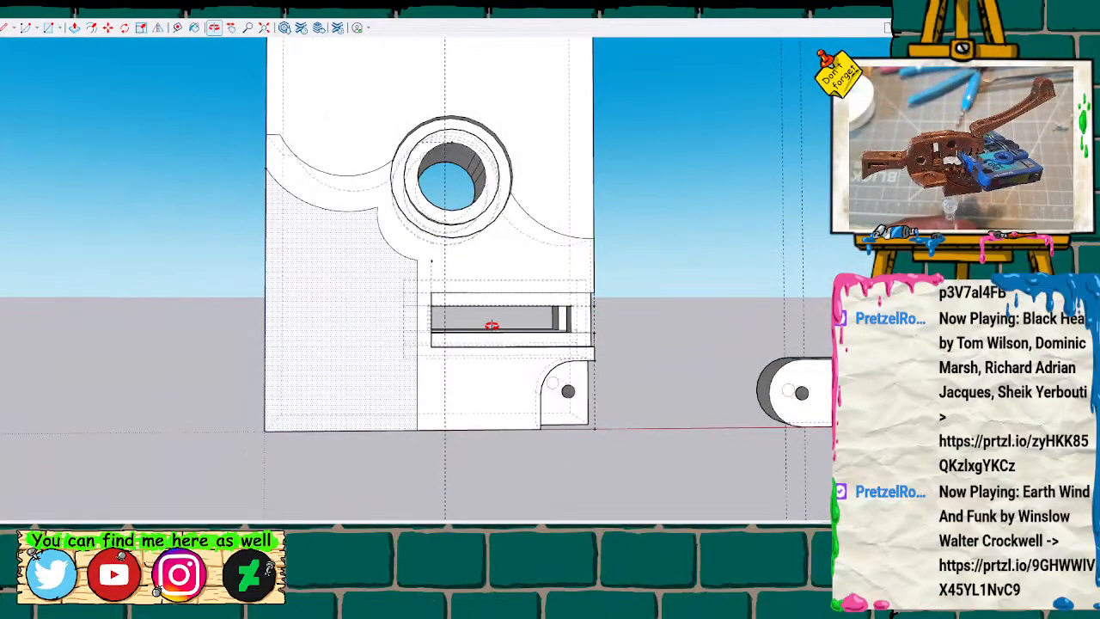
pyautogui.moveTo(391, 312)
pyautogui.mouseDown(button='middle')
pyautogui.moveTo(180, 271)
pyautogui.moveTo(152, 199)
pyautogui.moveTo(309, 254)
pyautogui.moveTo(461, 278)
pyautogui.moveTo(690, 281)
pyautogui.moveTo(648, 260)
pyautogui.moveTo(654, 383)
pyautogui.moveTo(611, 427)
pyautogui.moveTo(123, 319)
pyautogui.moveTo(249, 238)
pyautogui.moveTo(618, 294)
pyautogui.moveTo(645, 266)
pyautogui.moveTo(59, 310)
pyautogui.moveTo(297, 326)
pyautogui.moveTo(91, 275)
pyautogui.moveTo(125, 297)
pyautogui.moveTo(236, 318)
pyautogui.moveTo(531, 333)
pyautogui.moveTo(484, 300)
pyautogui.moveTo(439, 299)
pyautogui.moveTo(472, 295)
pyautogui.moveTo(411, 256)
pyautogui.mouseUp(button='middle')
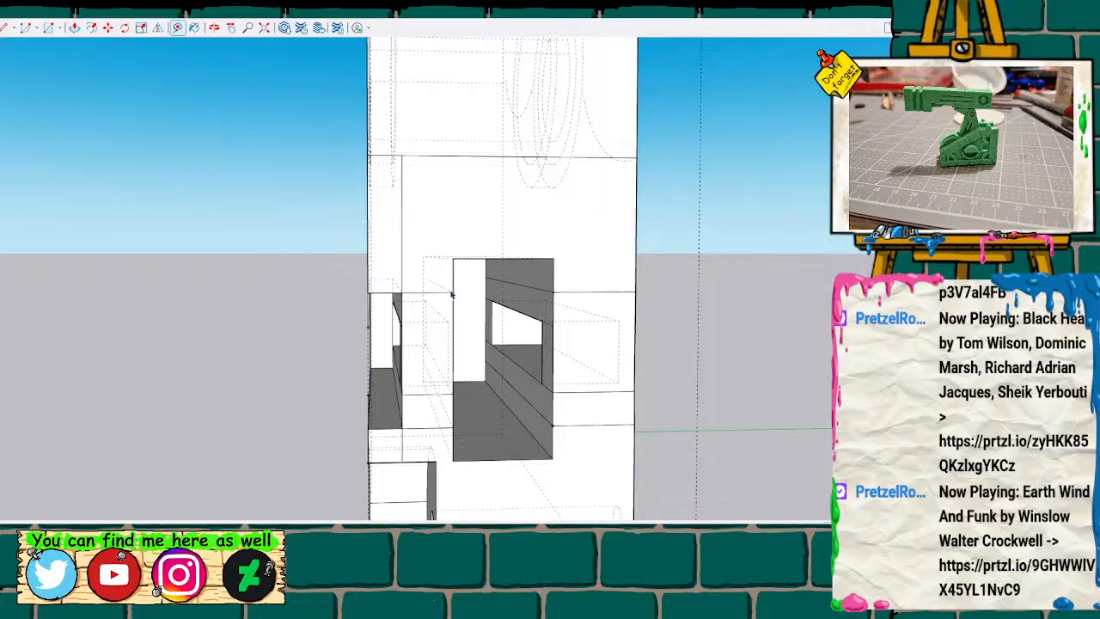
pyautogui.moveTo(237, 283); pyautogui.dragTo(832, 297, button='middle')
pyautogui.moveTo(250, 302); pyautogui.dragTo(293, 284, button='middle')
pyautogui.moveTo(282, 349)
pyautogui.mouseDown(button='middle')
pyautogui.moveTo(260, 340)
pyautogui.moveTo(282, 353)
pyautogui.mouseUp(button='middle')
# Push the enclosed lower panel of the slotted block inward to form a recess.
pyautogui.scroll(-3, 282, 353)
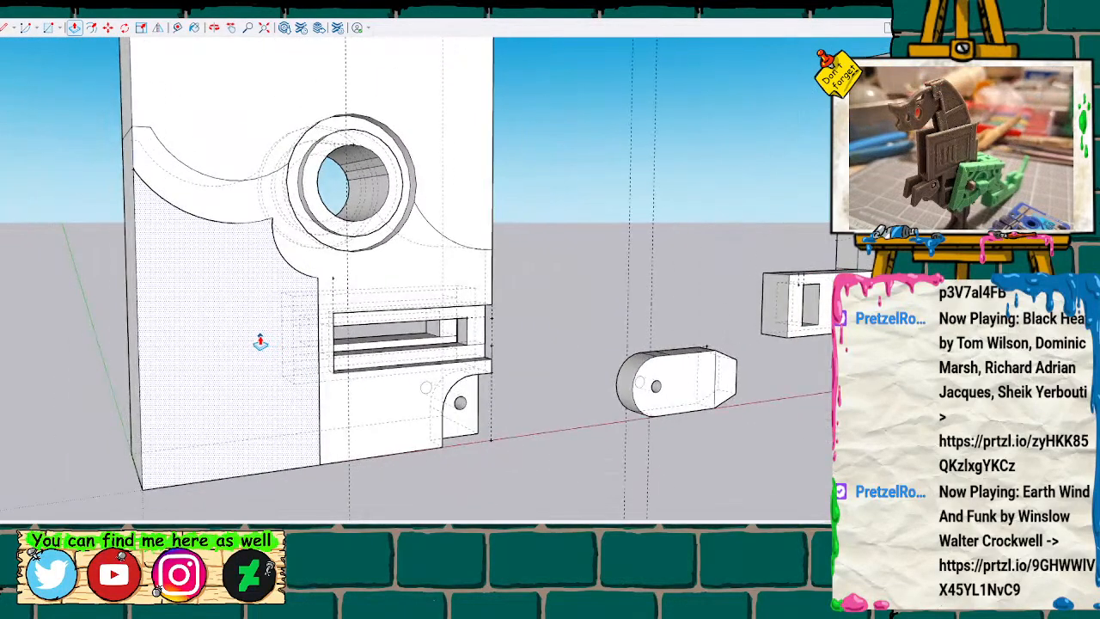
pyautogui.click(220, 366)
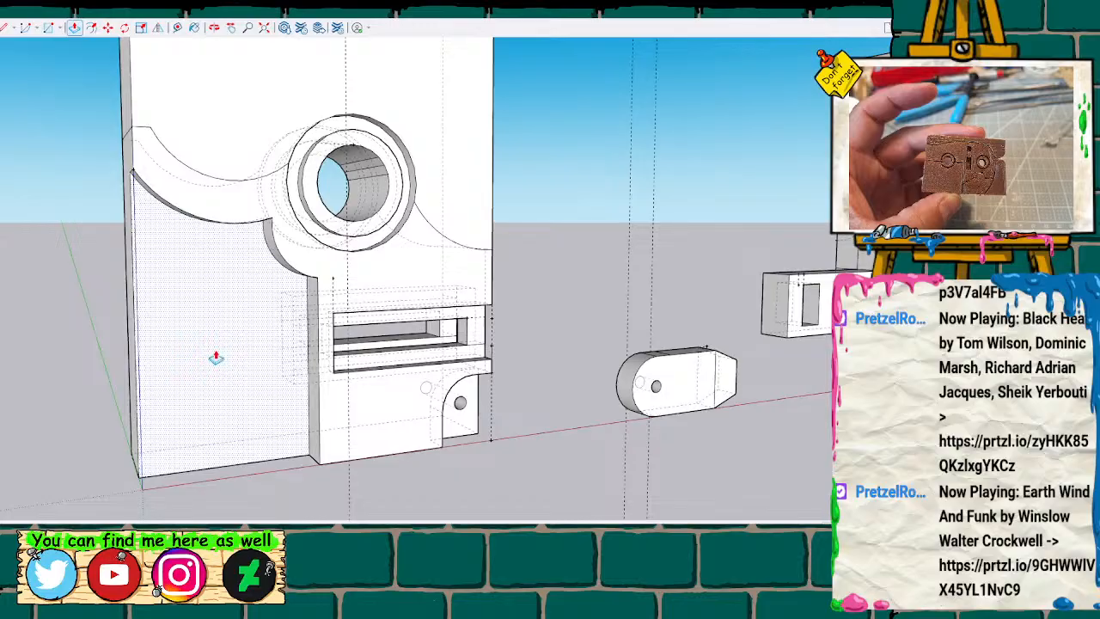
pyautogui.doubleClick(217, 357)
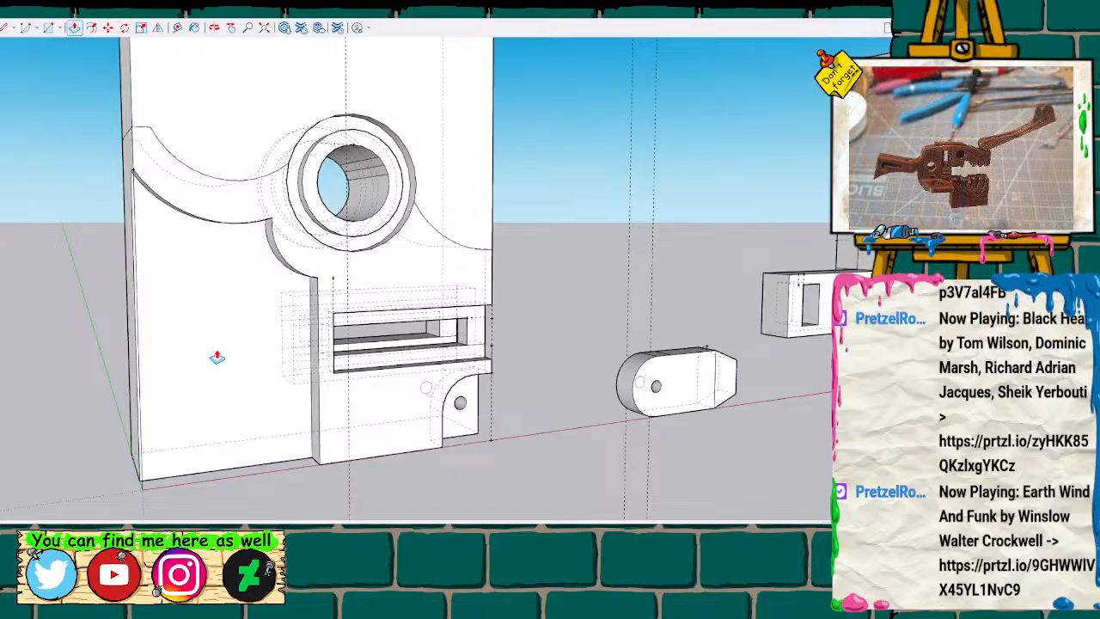
# Delete the slotted block's lower outer side face and measure the gap inside between the inner part and the recessed panel.
pyautogui.moveTo(219, 356)
pyautogui.mouseDown(button='middle')
pyautogui.moveTo(229, 336)
pyautogui.moveTo(418, 322)
pyautogui.moveTo(682, 341)
pyautogui.moveTo(178, 319)
pyautogui.moveTo(135, 304)
pyautogui.mouseUp(button='middle')
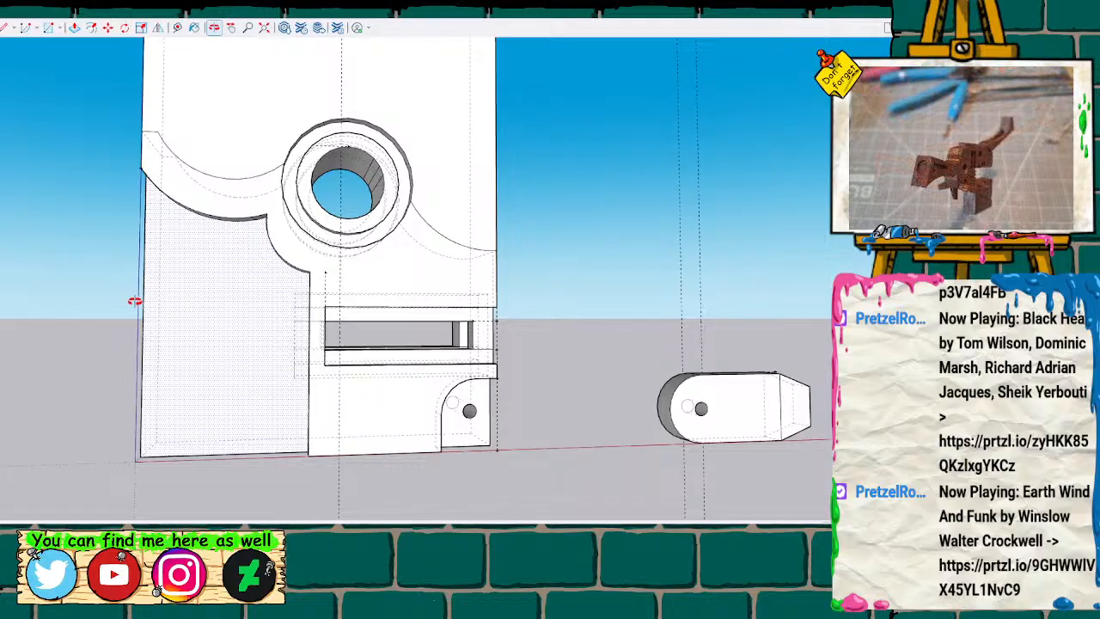
pyautogui.press('h')
pyautogui.moveTo(287, 298)
pyautogui.mouseDown()
pyautogui.moveTo(442, 315)
pyautogui.moveTo(343, 309)
pyautogui.moveTo(379, 303)
pyautogui.moveTo(356, 319)
pyautogui.moveTo(747, 317)
pyautogui.moveTo(766, 398)
pyautogui.moveTo(763, 449)
pyautogui.moveTo(754, 373)
pyautogui.moveTo(508, 377)
pyautogui.mouseUp()
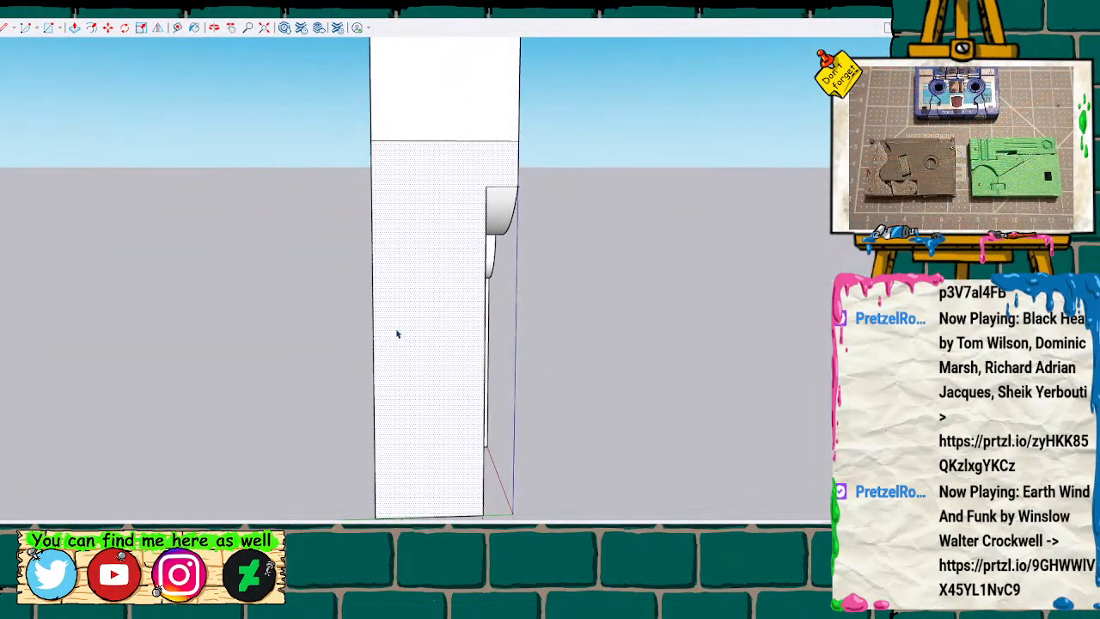
pyautogui.scroll(8, 428, 311)
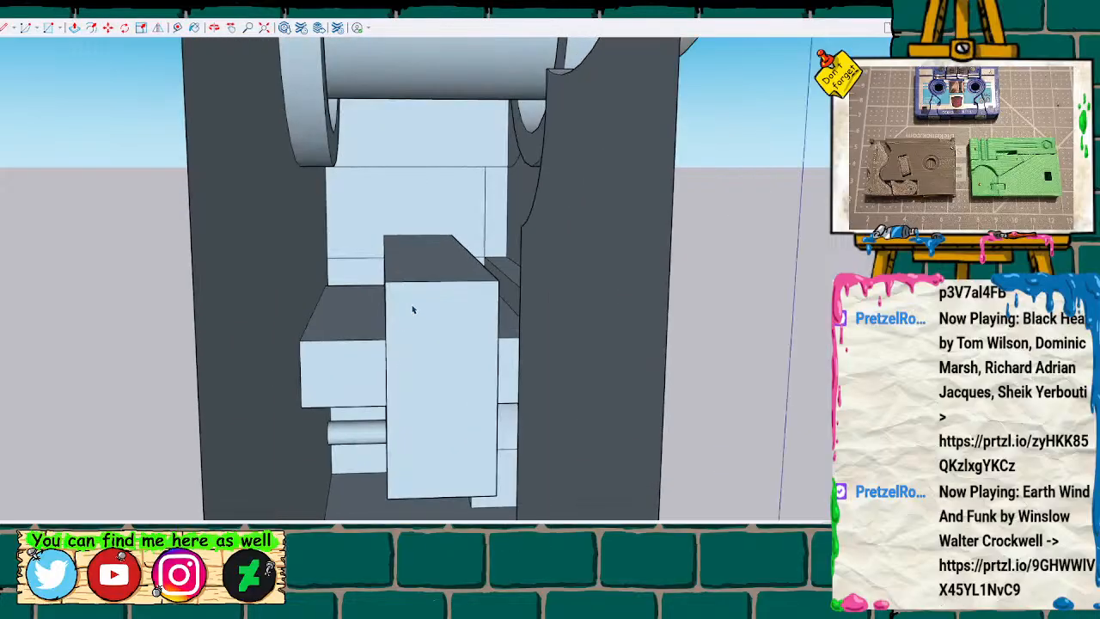
pyautogui.moveTo(404, 308)
pyautogui.mouseDown(button='middle')
pyautogui.moveTo(432, 300)
pyautogui.moveTo(511, 381)
pyautogui.moveTo(444, 435)
pyautogui.moveTo(397, 428)
pyautogui.moveTo(429, 300)
pyautogui.moveTo(410, 288)
pyautogui.moveTo(411, 312)
pyautogui.mouseUp(button='middle')
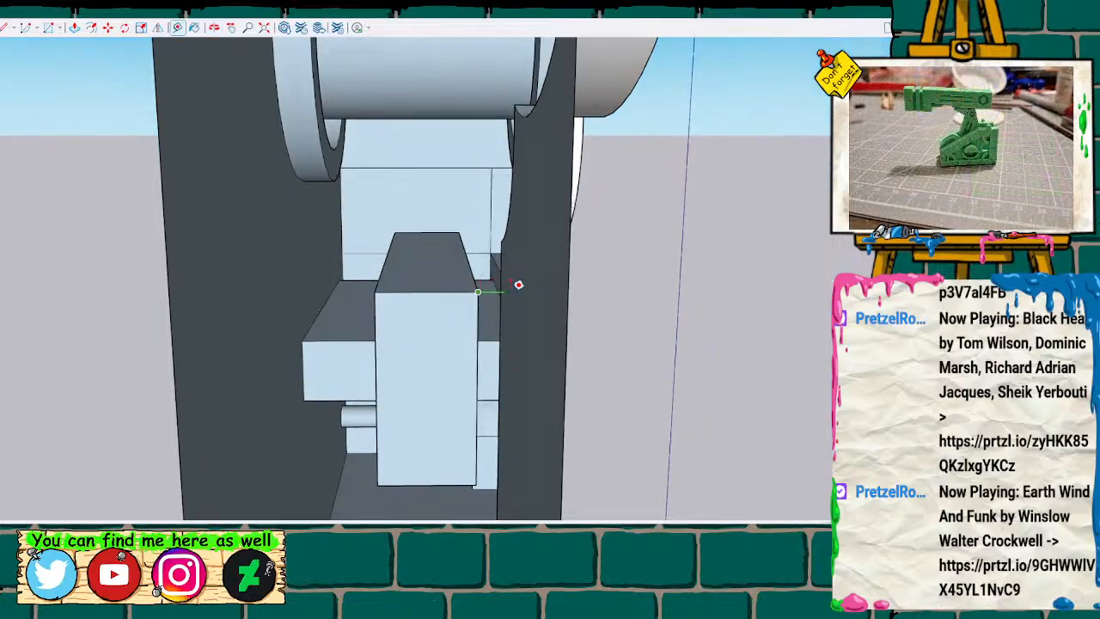
pyautogui.press('space')
pyautogui.scroll(-5, 494, 292)
pyautogui.scroll(-2, 493, 293)
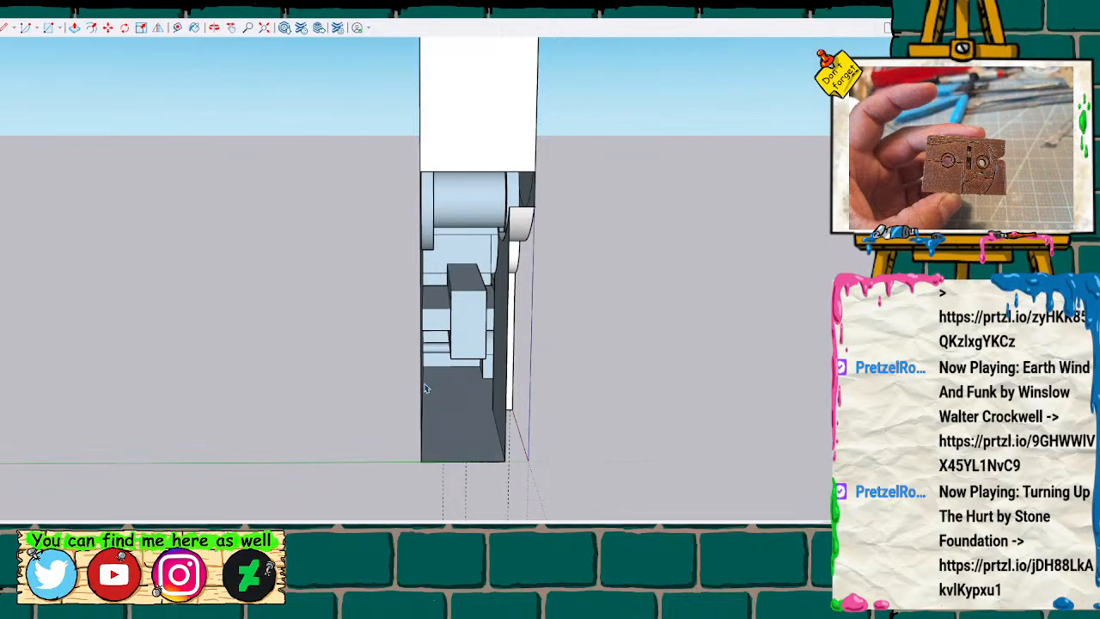
# Undo the side face deletion and the panel recess.
pyautogui.hotkey('ctrl', 'z')
pyautogui.hotkey('ctrl', 'z')
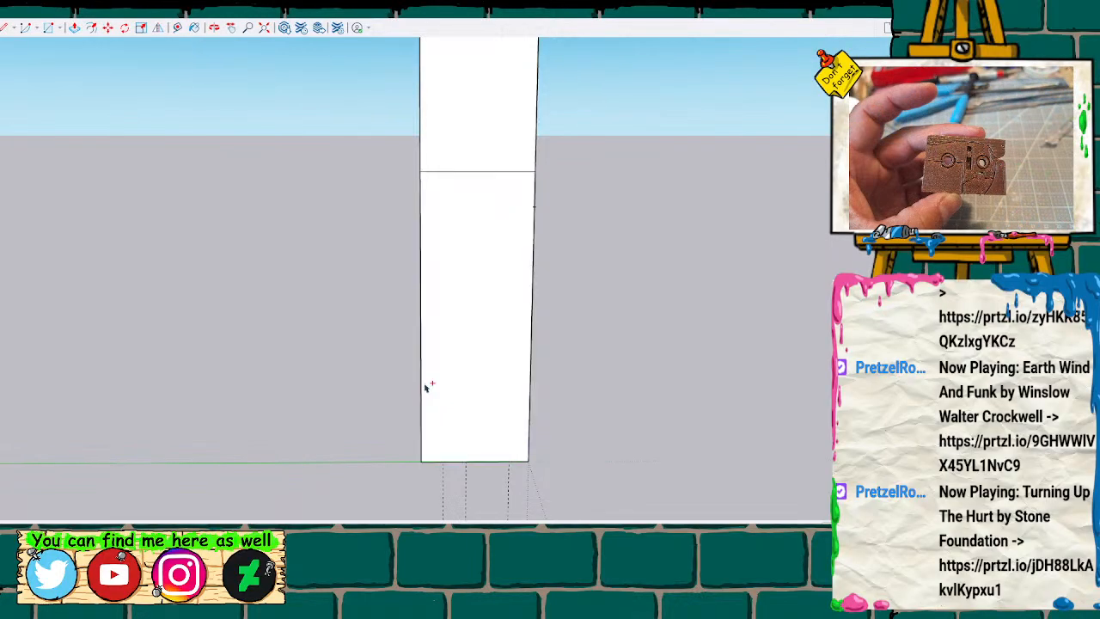
# Recess the slotted block's arc-bounded lower panel again with Push/Pull and inspect the stepped edge.
pyautogui.moveTo(530, 376); pyautogui.dragTo(388, 364, button='middle')
pyautogui.click(391, 368)
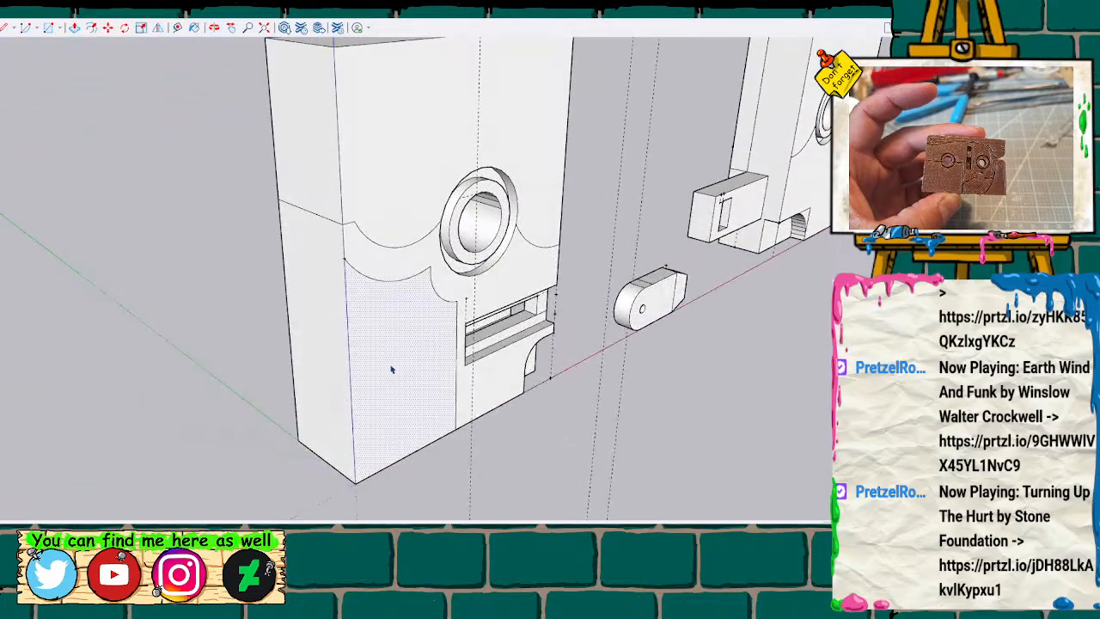
pyautogui.press('p')
pyautogui.moveTo(392, 373); pyautogui.dragTo(375, 359)
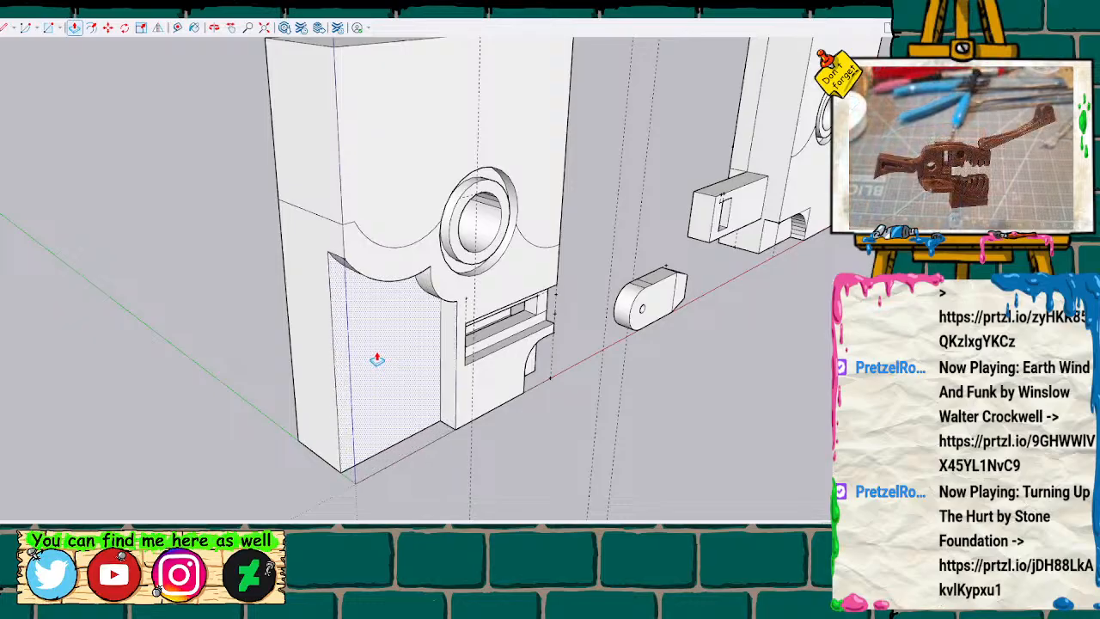
pyautogui.scroll(2, 352, 388)
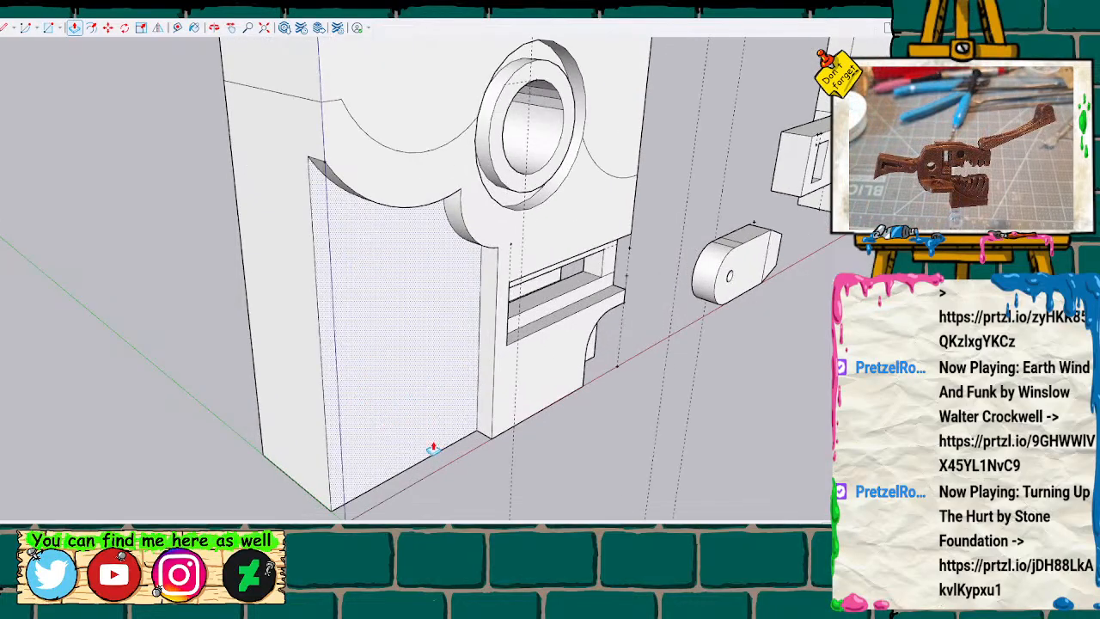
pyautogui.scroll(-3, 422, 392)
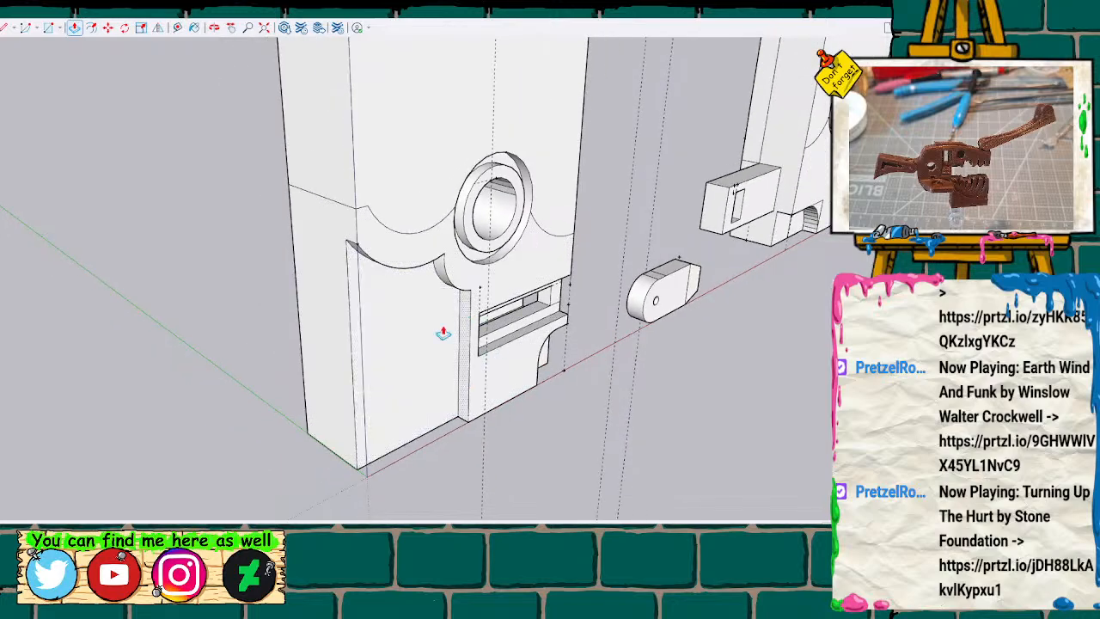
# Examine the recessed lower panel, the loose hinge piece and the facing body halves from several angles.
pyautogui.press('o')
pyautogui.moveTo(369, 299); pyautogui.dragTo(281, 238)
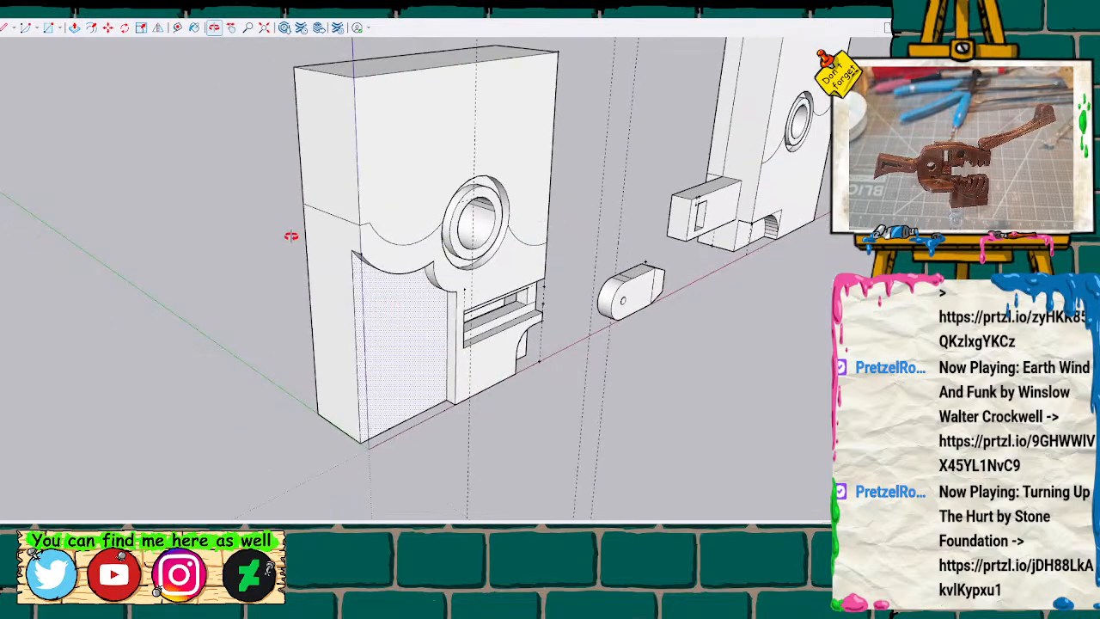
pyautogui.scroll(-1, 381, 283)
pyautogui.scroll(2, 382, 284)
pyautogui.moveTo(388, 287)
pyautogui.mouseDown()
pyautogui.moveTo(508, 334)
pyautogui.moveTo(620, 84)
pyautogui.moveTo(596, 297)
pyautogui.moveTo(342, 290)
pyautogui.moveTo(621, 265)
pyautogui.moveTo(427, 245)
pyautogui.moveTo(425, 263)
pyautogui.moveTo(579, 327)
pyautogui.moveTo(487, 373)
pyautogui.mouseUp()
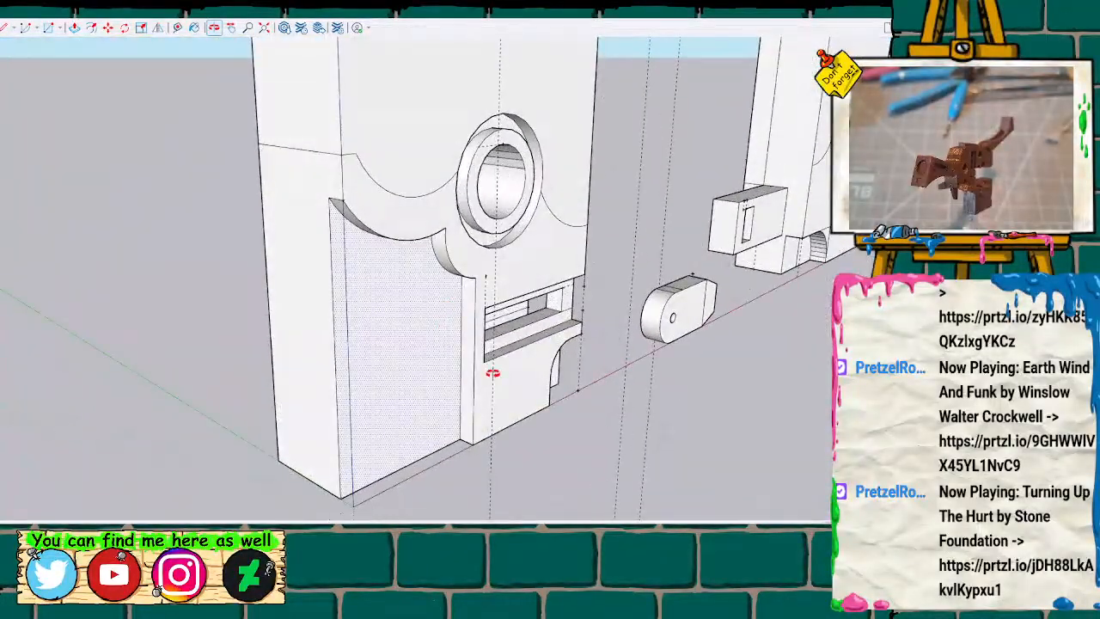
pyautogui.moveTo(416, 345)
pyautogui.mouseDown()
pyautogui.moveTo(326, 322)
pyautogui.moveTo(356, 307)
pyautogui.moveTo(277, 289)
pyautogui.moveTo(464, 314)
pyautogui.moveTo(349, 324)
pyautogui.moveTo(373, 323)
pyautogui.moveTo(319, 421)
pyautogui.moveTo(507, 321)
pyautogui.moveTo(115, 253)
pyautogui.moveTo(530, 351)
pyautogui.moveTo(550, 336)
pyautogui.moveTo(824, 413)
pyautogui.mouseUp()
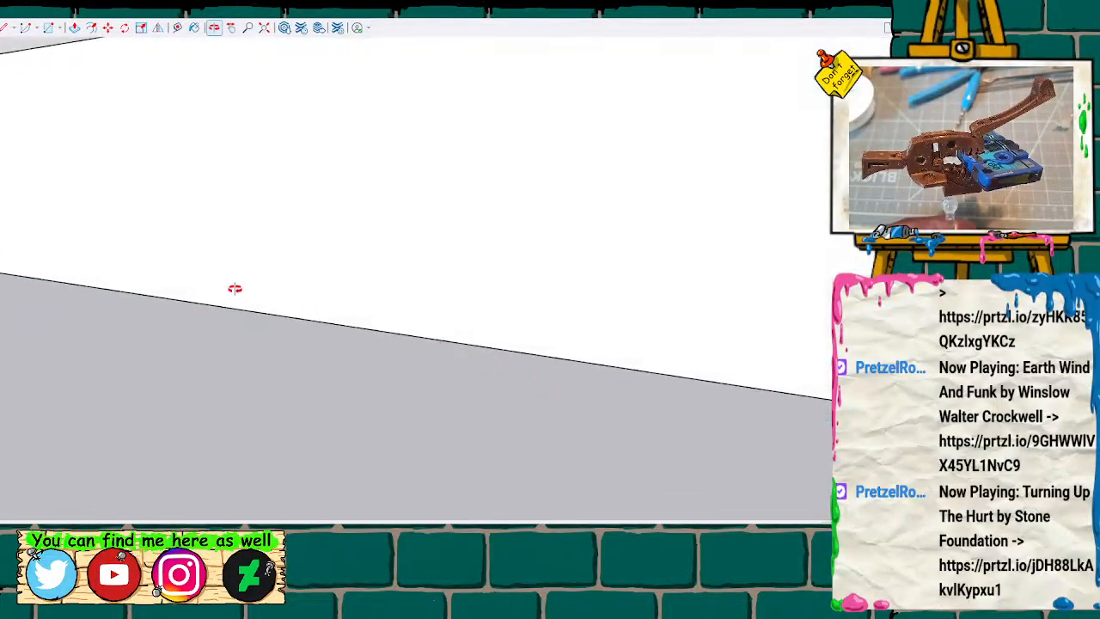
pyautogui.press('h')
pyautogui.scroll(-2, 253, 291)
pyautogui.scroll(1, 254, 290)
pyautogui.scroll(-6, 256, 291)
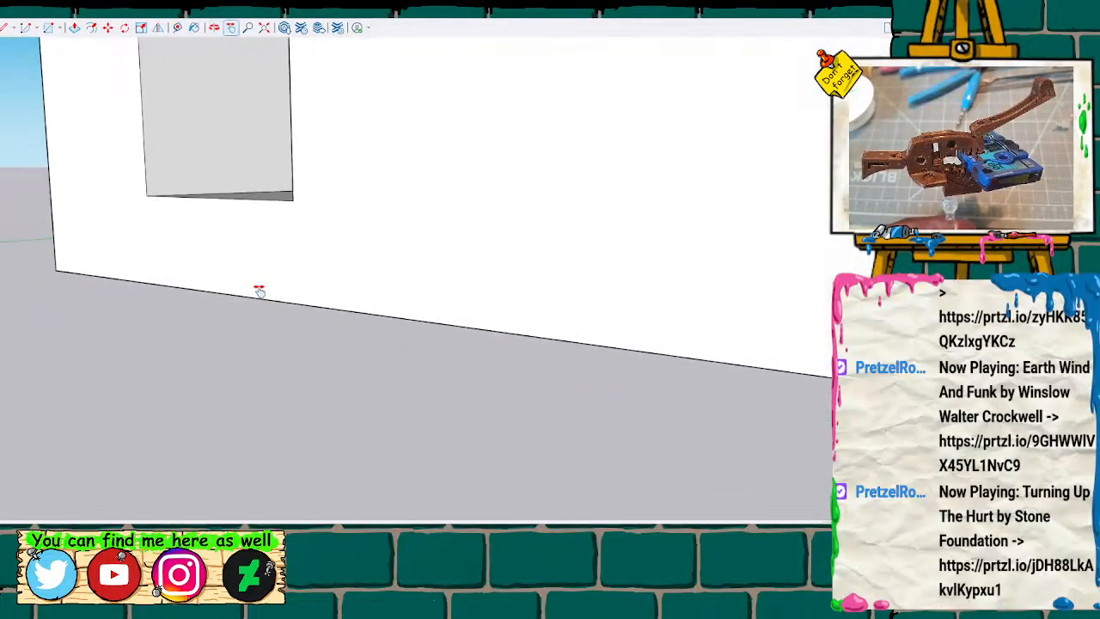
pyautogui.moveTo(207, 285); pyautogui.dragTo(915, 337)
pyautogui.moveTo(122, 328); pyautogui.dragTo(462, 361)
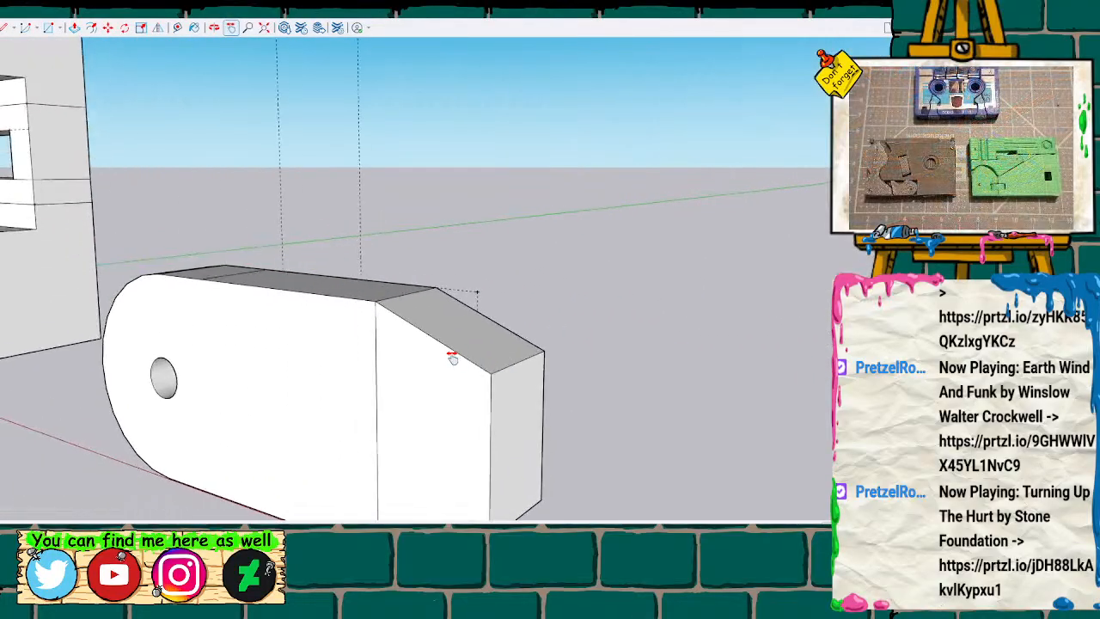
pyautogui.scroll(-3, 326, 331)
pyautogui.scroll(1, 292, 323)
pyautogui.moveTo(106, 241)
pyautogui.mouseDown()
pyautogui.moveTo(605, 342)
pyautogui.moveTo(603, 388)
pyautogui.moveTo(622, 356)
pyautogui.moveTo(329, 346)
pyautogui.moveTo(354, 307)
pyautogui.moveTo(398, 308)
pyautogui.moveTo(361, 301)
pyautogui.moveTo(398, 284)
pyautogui.moveTo(367, 293)
pyautogui.moveTo(794, 346)
pyautogui.mouseUp()
pyautogui.scroll(-2, 602, 388)
pyautogui.press('o')
pyautogui.moveTo(687, 350)
pyautogui.mouseDown()
pyautogui.moveTo(641, 338)
pyautogui.moveTo(263, 349)
pyautogui.moveTo(658, 363)
pyautogui.mouseUp()
pyautogui.press('h')
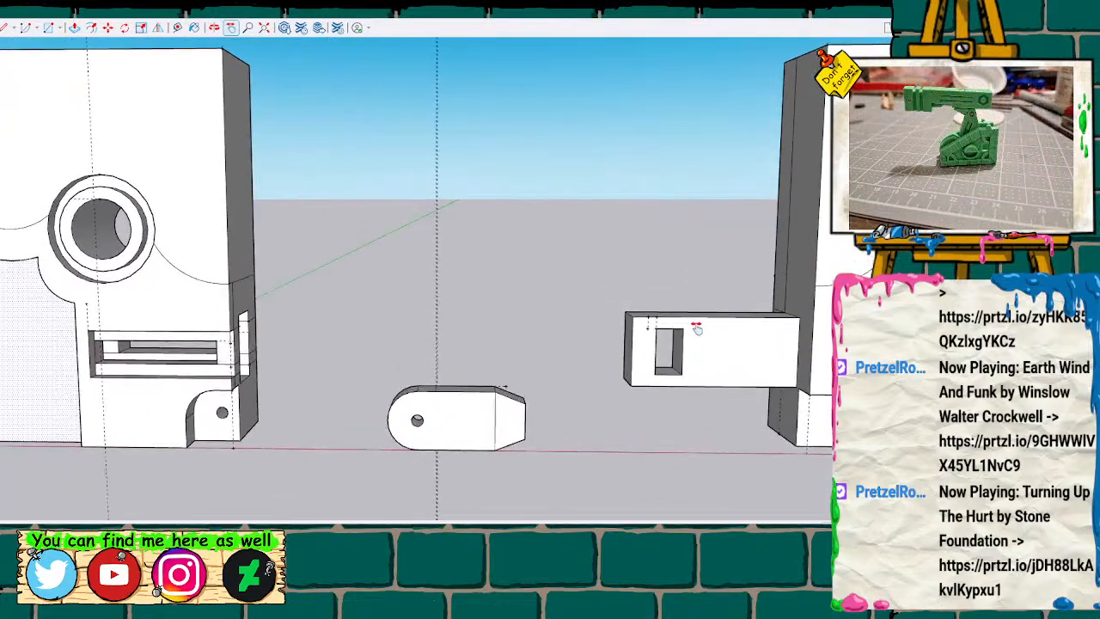
pyautogui.moveTo(186, 316)
pyautogui.mouseDown()
pyautogui.moveTo(407, 309)
pyautogui.moveTo(56, 302)
pyautogui.moveTo(186, 297)
pyautogui.moveTo(349, 325)
pyautogui.moveTo(302, 319)
pyautogui.mouseUp()
pyautogui.scroll(-5, 391, 366)
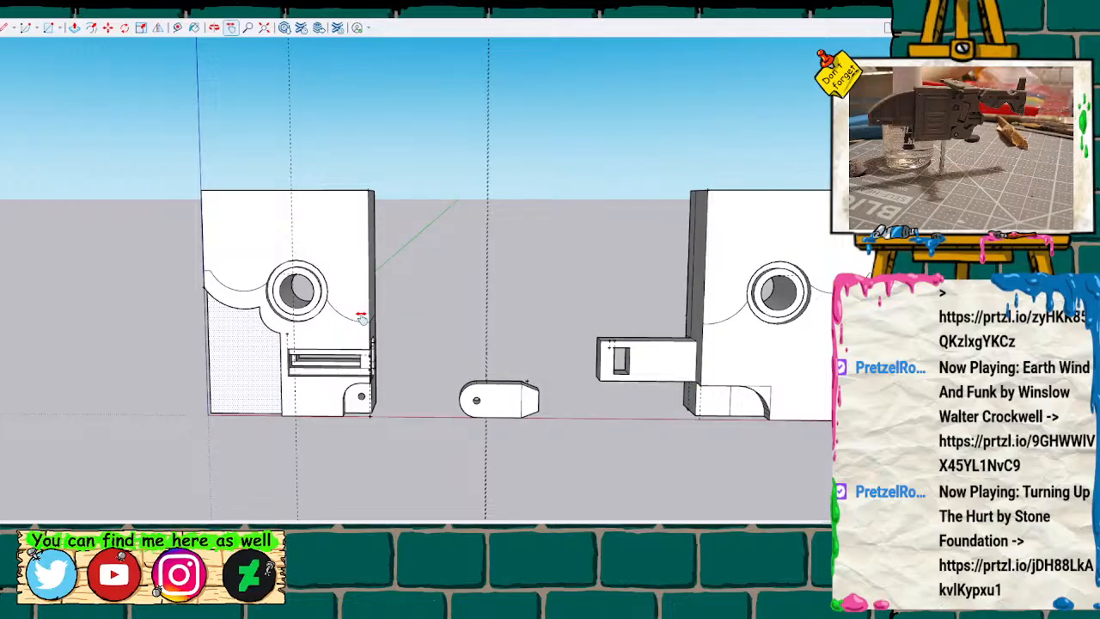
pyautogui.scroll(3, 414, 346)
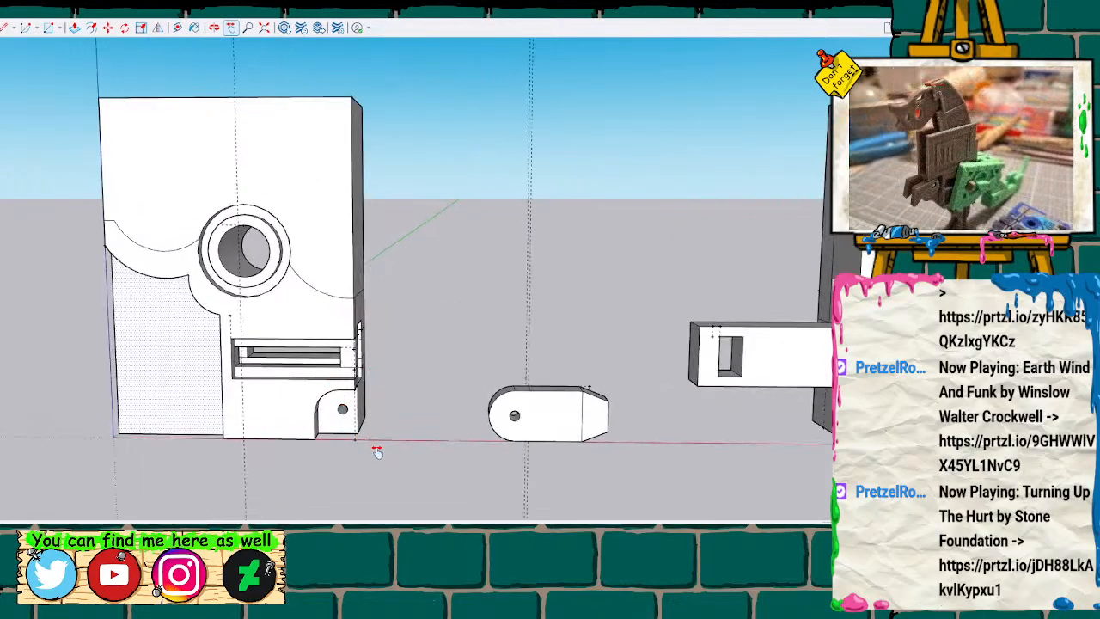
pyautogui.scroll(2, 387, 464)
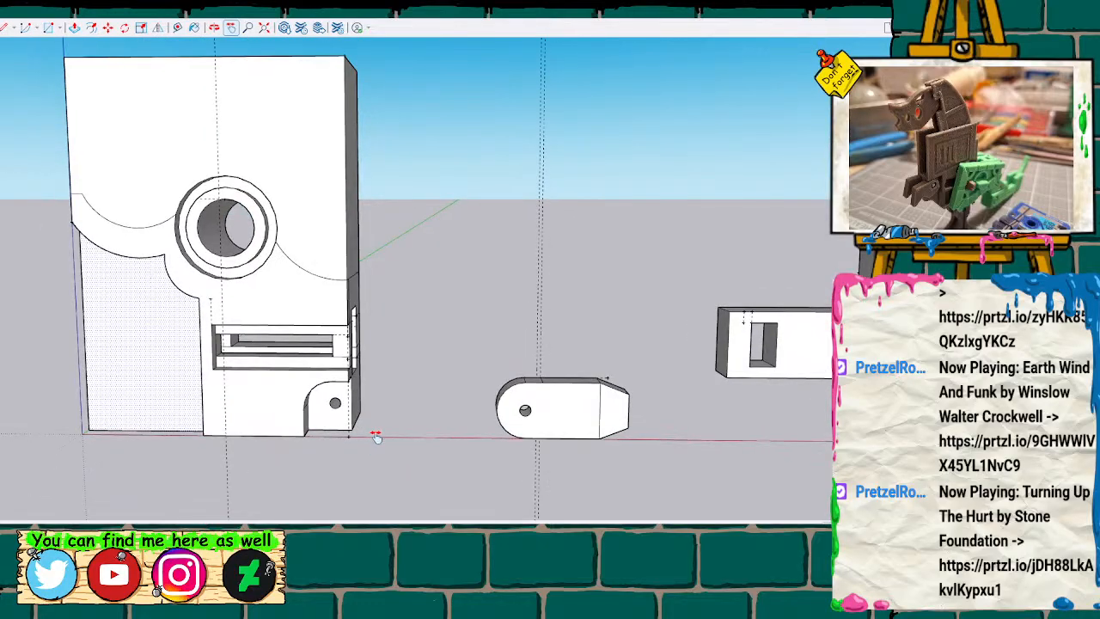
# Check the slotted block's hidden back edges around the recessed panel, slot and hinge notch from the front.
pyautogui.moveTo(374, 458)
pyautogui.mouseDown(button='middle')
pyautogui.moveTo(336, 459)
pyautogui.moveTo(469, 472)
pyautogui.moveTo(420, 435)
pyautogui.moveTo(383, 450)
pyautogui.mouseUp(button='middle')
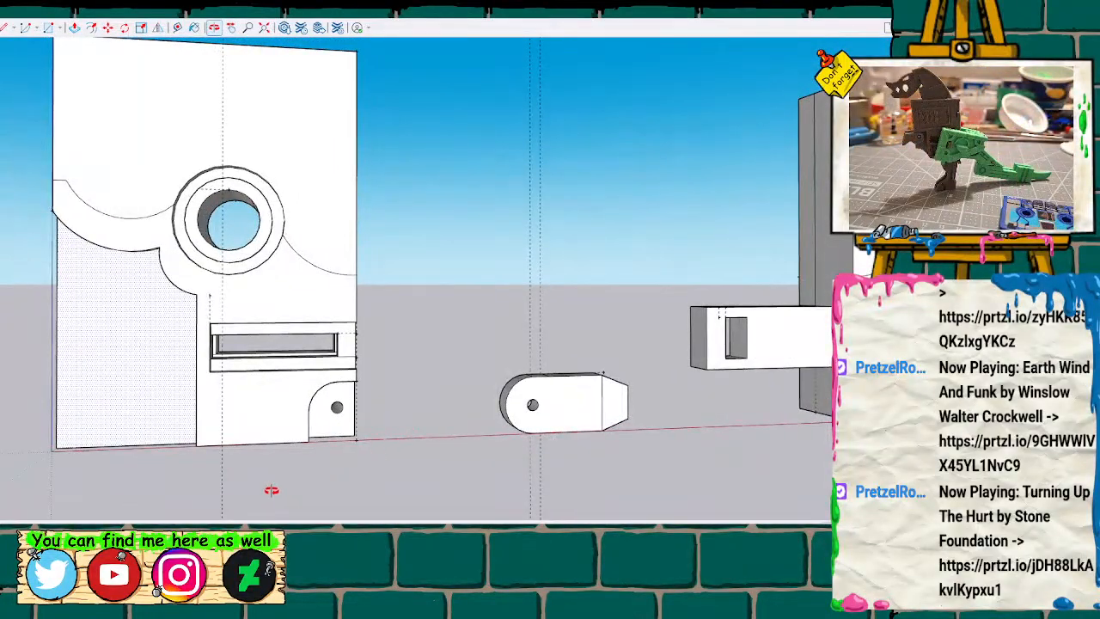
pyautogui.moveTo(265, 490)
pyautogui.keyDown('shift'); pyautogui.mouseDown(button='middle')
pyautogui.moveTo(464, 491)
pyautogui.moveTo(487, 363)
pyautogui.moveTo(373, 429)
pyautogui.moveTo(342, 415)
pyautogui.mouseUp(button='middle'); pyautogui.keyUp('shift')
pyautogui.press('k')
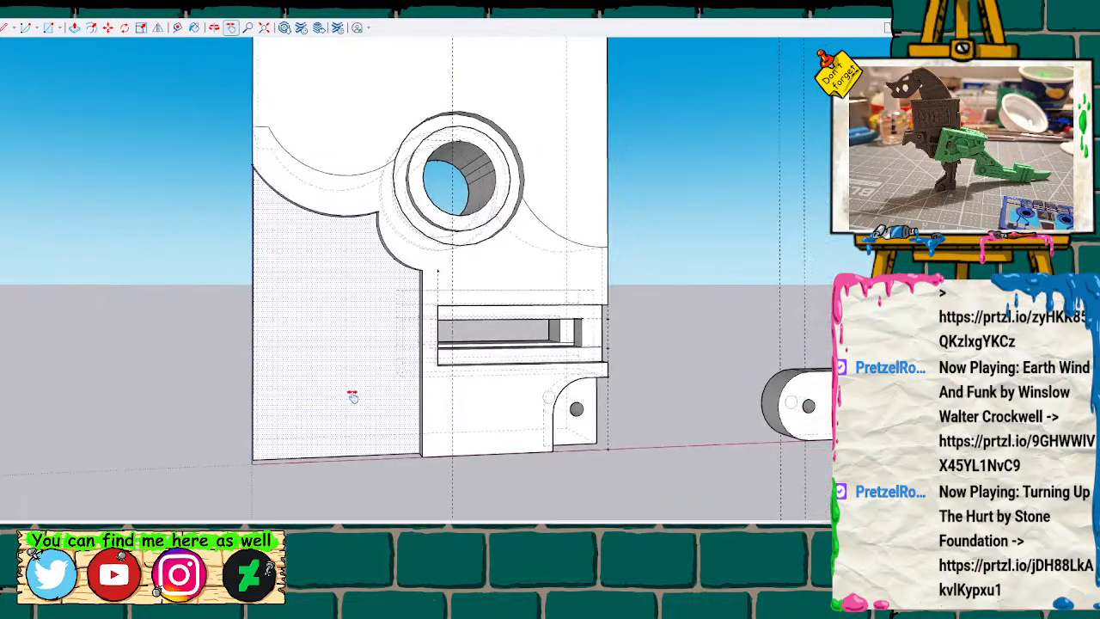
pyautogui.press('k')
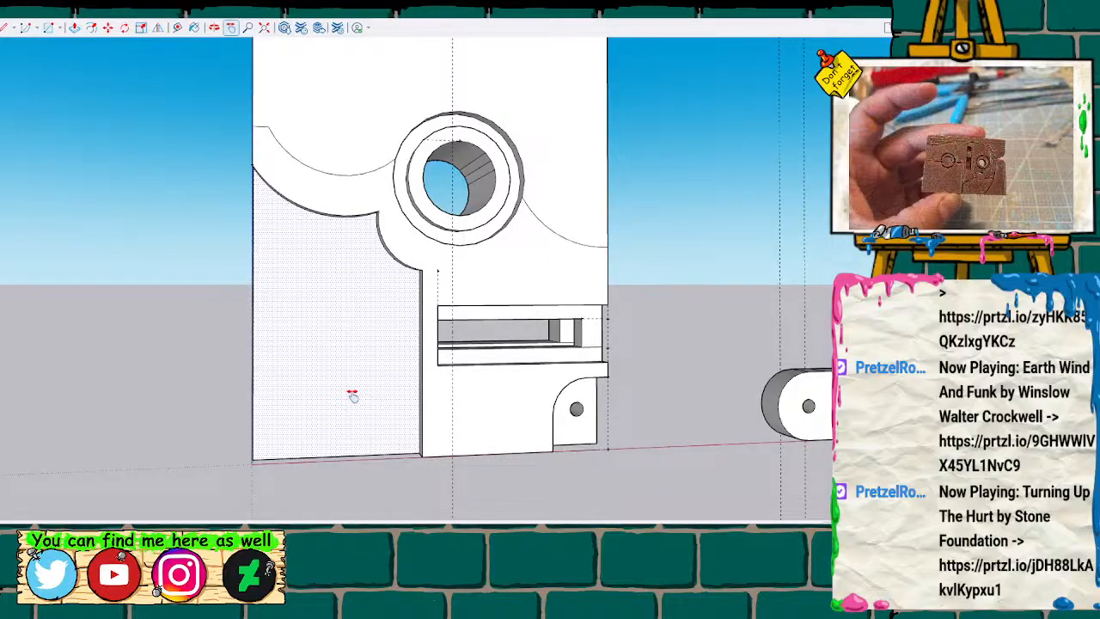
pyautogui.scroll(4, 462, 304)
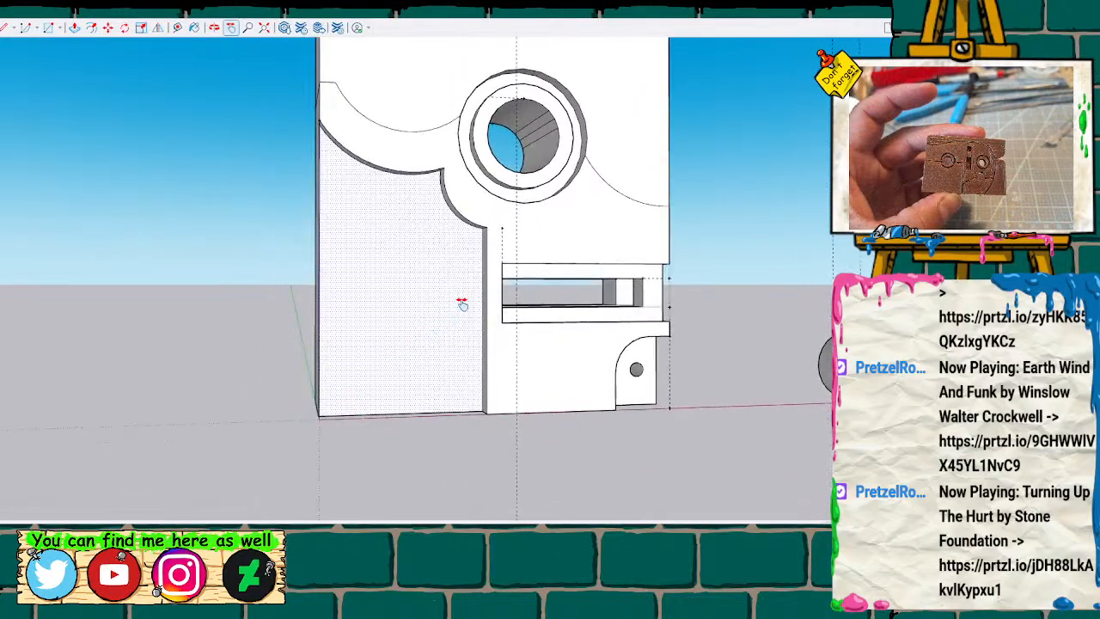
# Split off the lower end of the recess's inner side wall and extrude it across to the block's outer edge as a bottom ledge.
pyautogui.press('t')
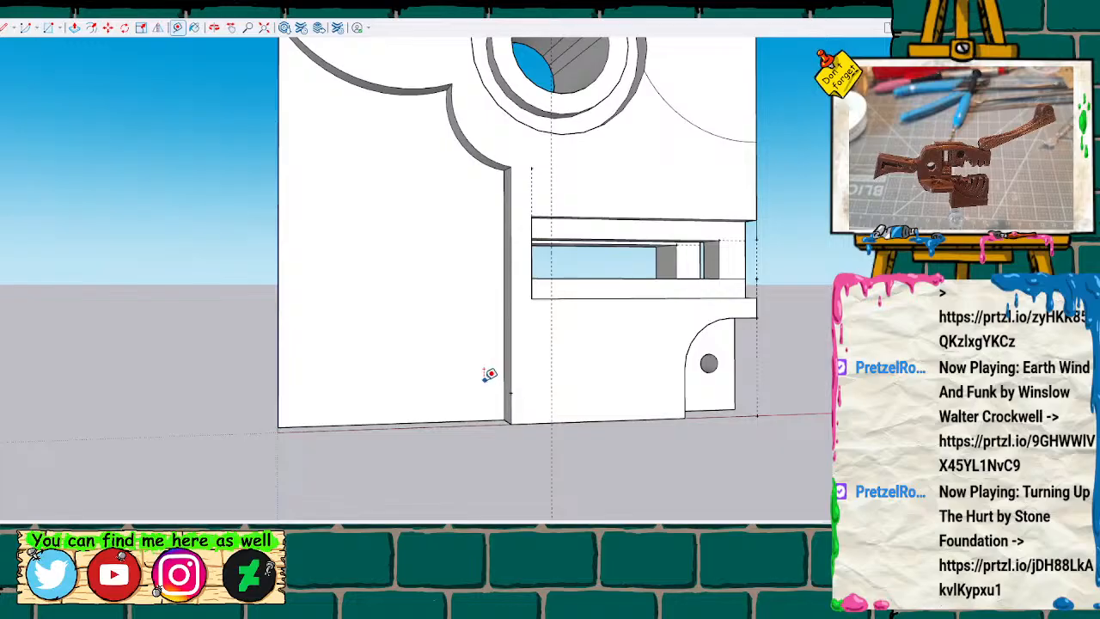
pyautogui.scroll(1, 488, 374)
pyautogui.press('l')
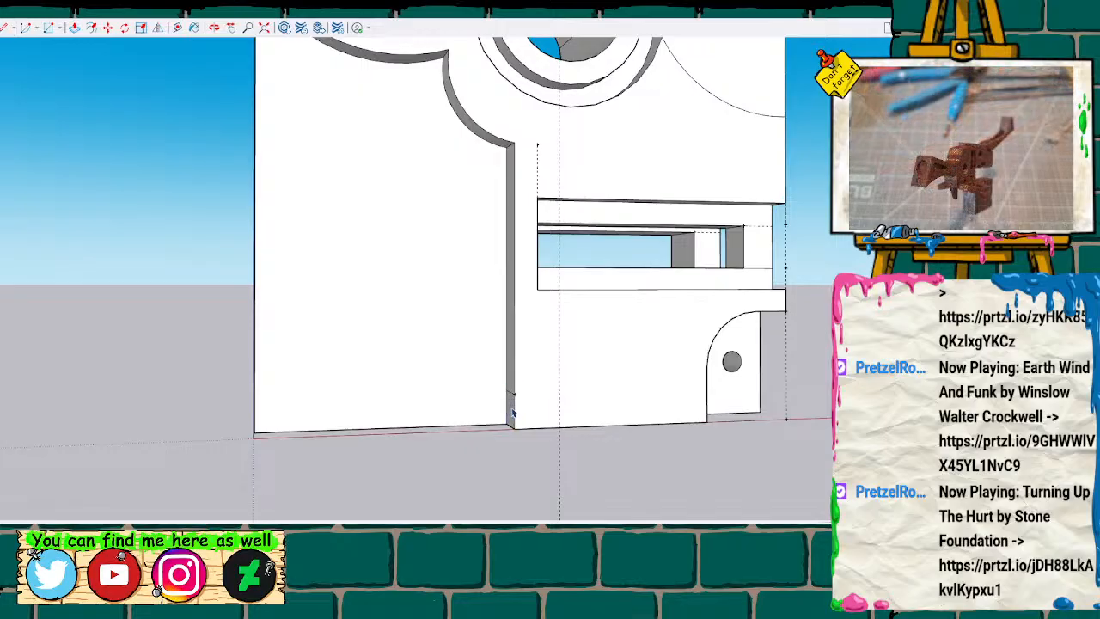
pyautogui.press('p')
pyautogui.click(513, 413)
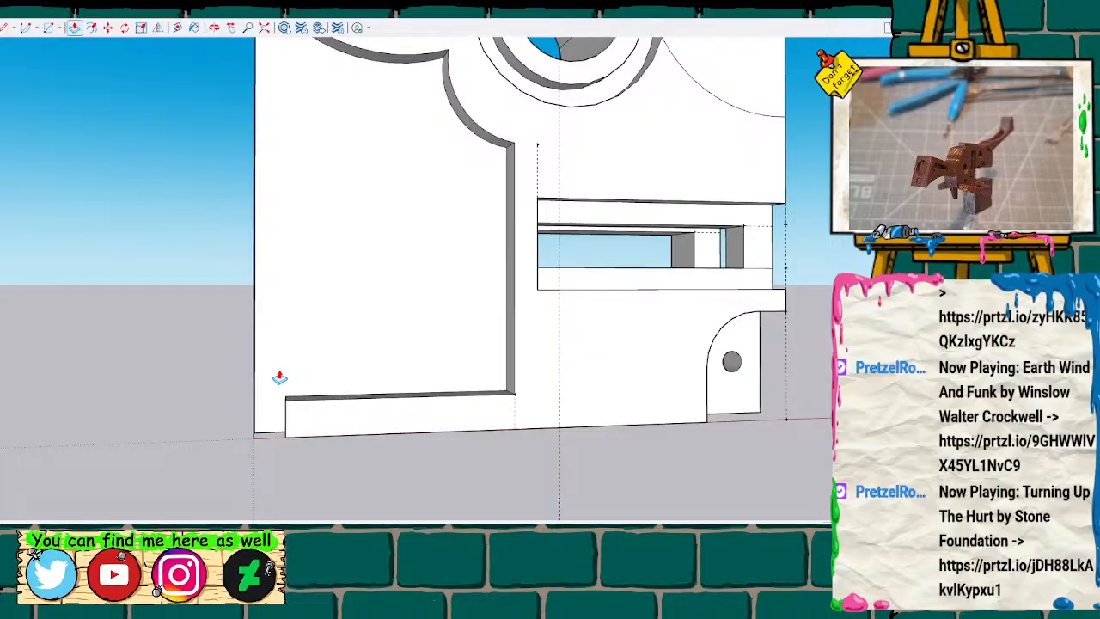
pyautogui.scroll(-2, 267, 454)
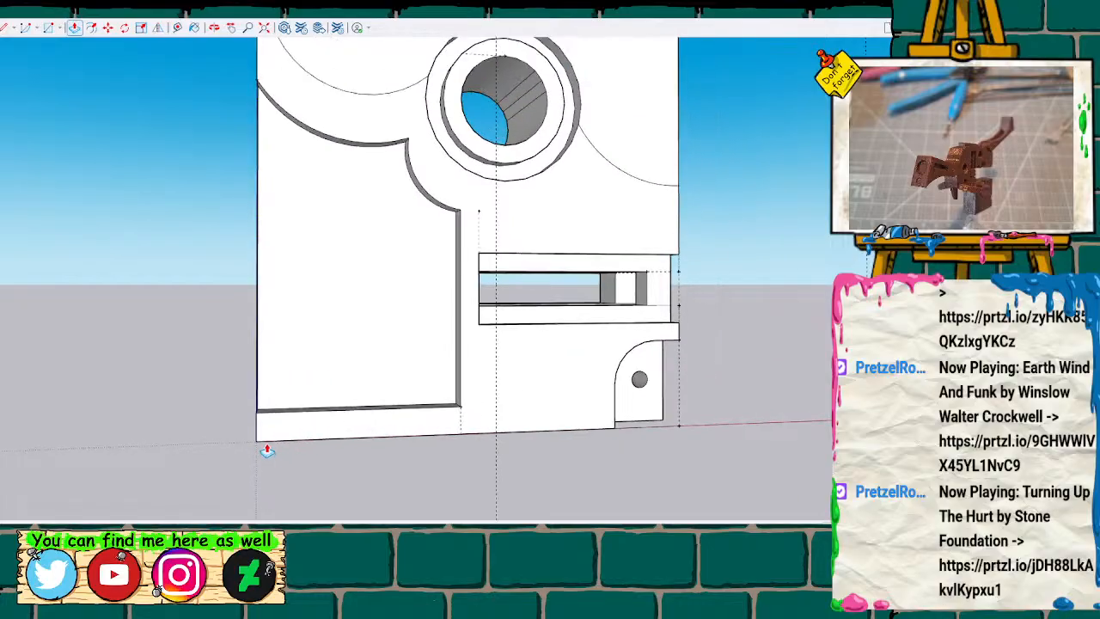
# Show the hidden back edges and mark a guide point along the bottom ledge's upper edge, measured from the outer side.
pyautogui.moveTo(268, 413)
pyautogui.mouseDown(button='middle')
pyautogui.moveTo(246, 381)
pyautogui.moveTo(523, 380)
pyautogui.moveTo(378, 474)
pyautogui.moveTo(180, 309)
pyautogui.moveTo(221, 381)
pyautogui.moveTo(430, 381)
pyautogui.moveTo(448, 402)
pyautogui.moveTo(589, 422)
pyautogui.moveTo(352, 413)
pyautogui.moveTo(238, 375)
pyautogui.moveTo(228, 385)
pyautogui.moveTo(221, 370)
pyautogui.moveTo(356, 370)
pyautogui.mouseUp(button='middle')
pyautogui.scroll(2, 356, 370)
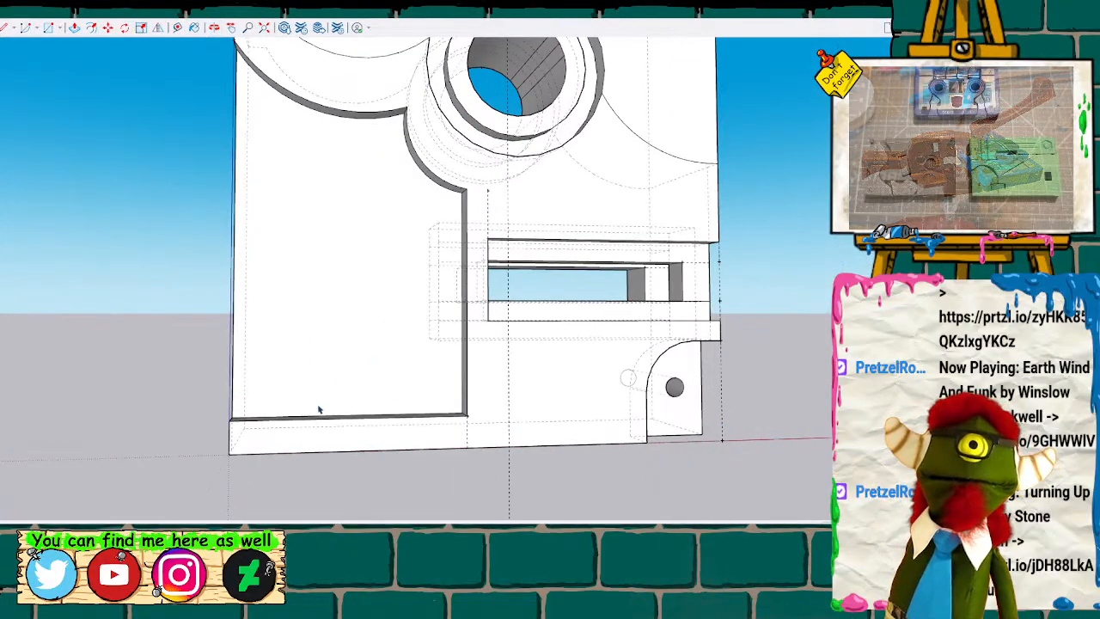
pyautogui.press('t')
pyautogui.click(234, 413)
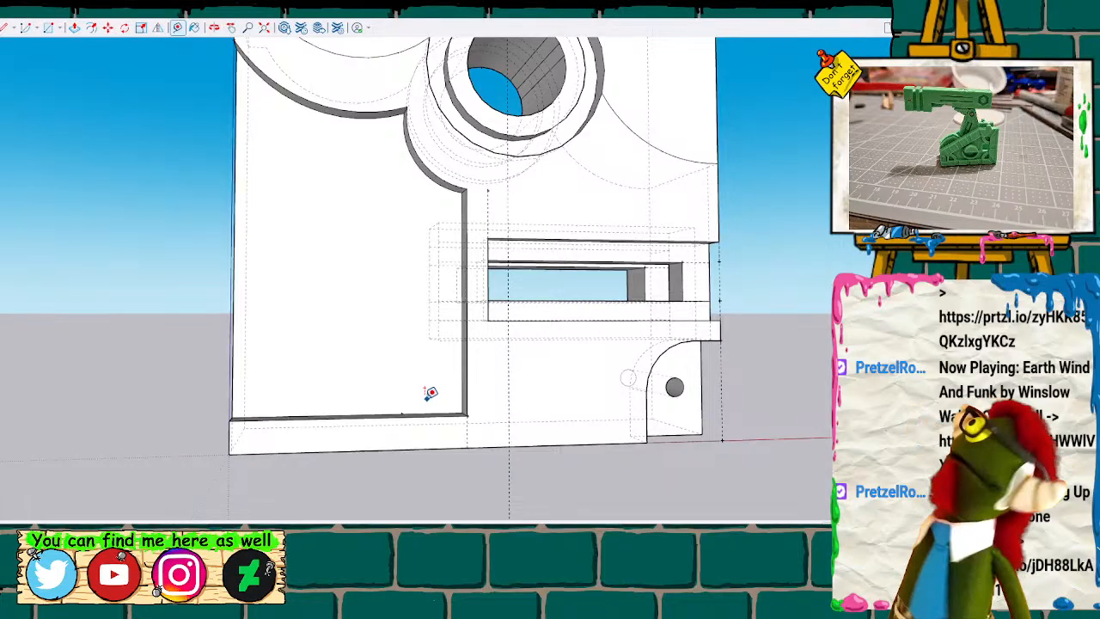
pyautogui.press('l')
pyautogui.click(401, 414)
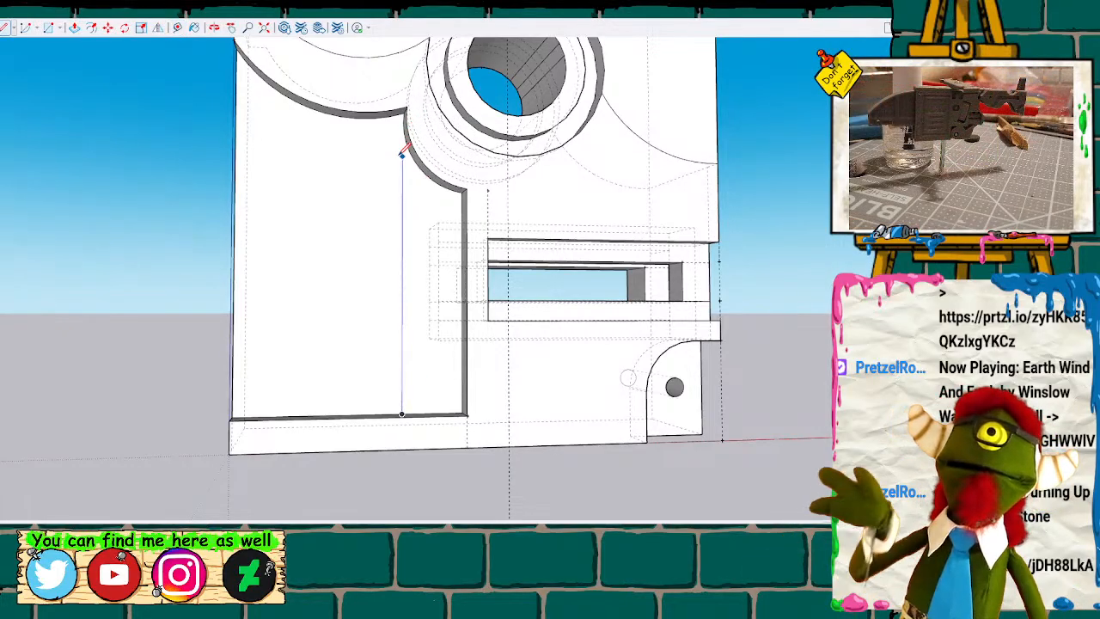
pyautogui.scroll(3, 401, 153)
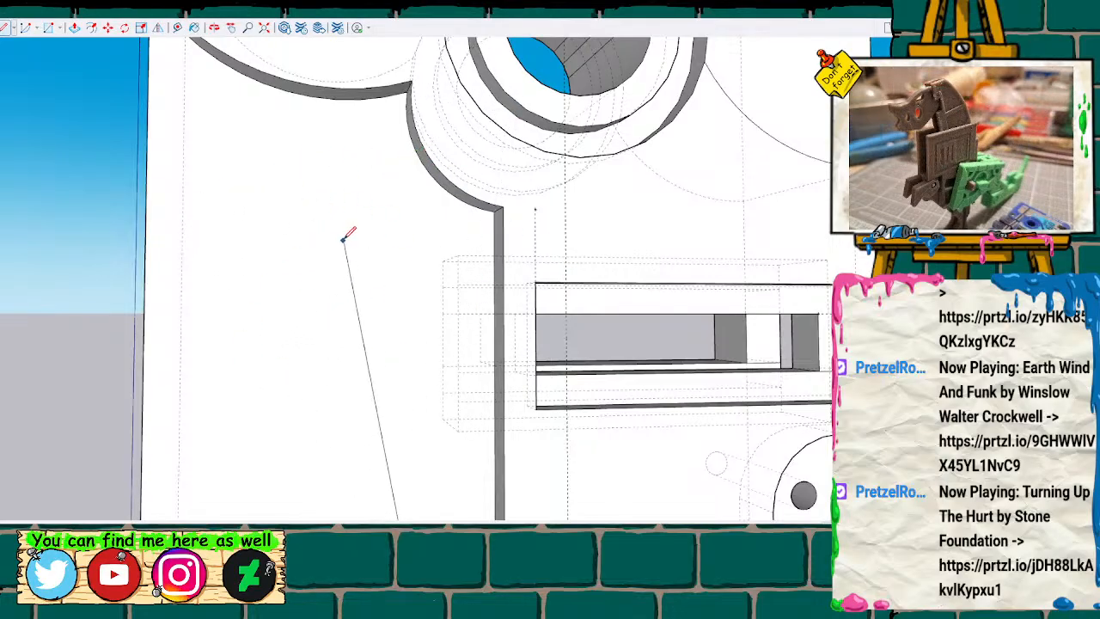
pyautogui.click(405, 237)
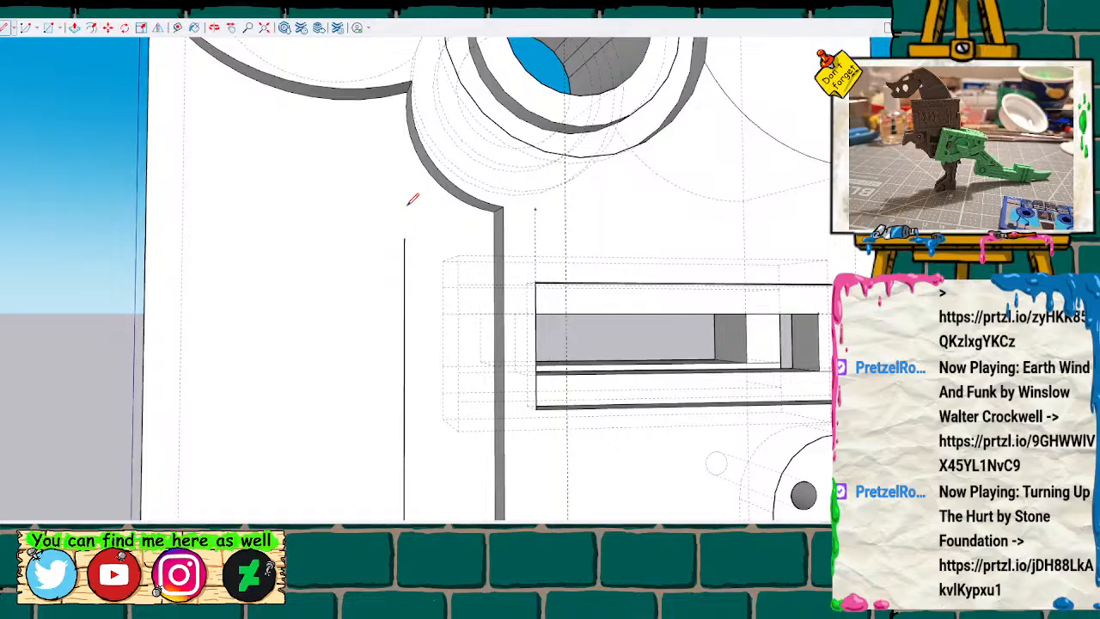
pyautogui.hotkey('ctrl', 'z')
# Draw a vertical line across the recessed panel from the ledge's guide point up to the corner where the two arcs meet.
pyautogui.scroll(-3, 432, 487)
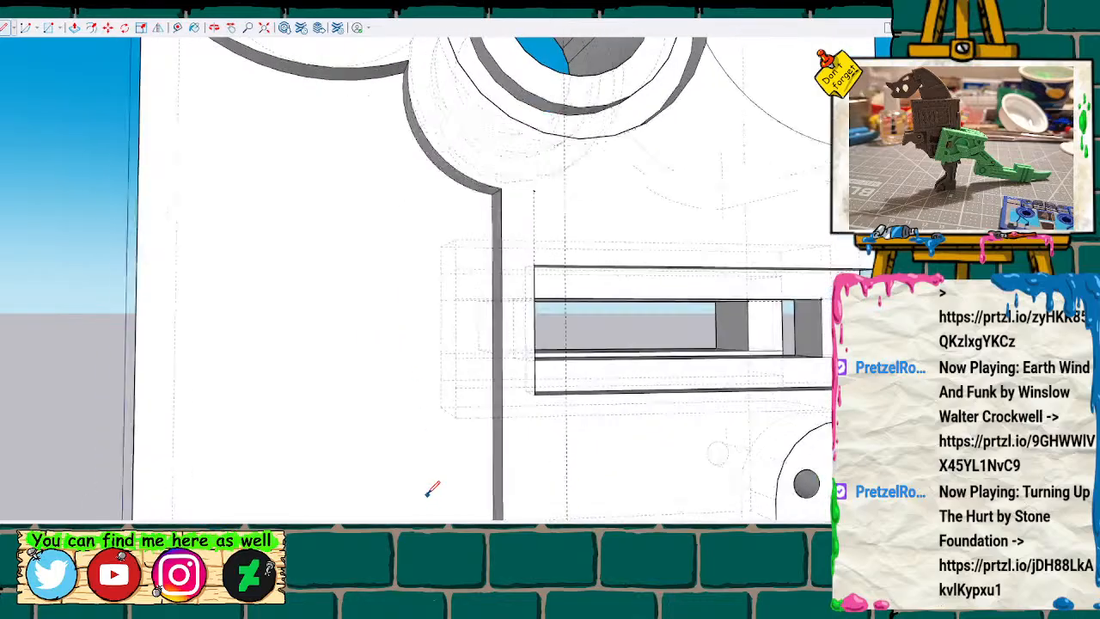
pyautogui.scroll(-3, 432, 487)
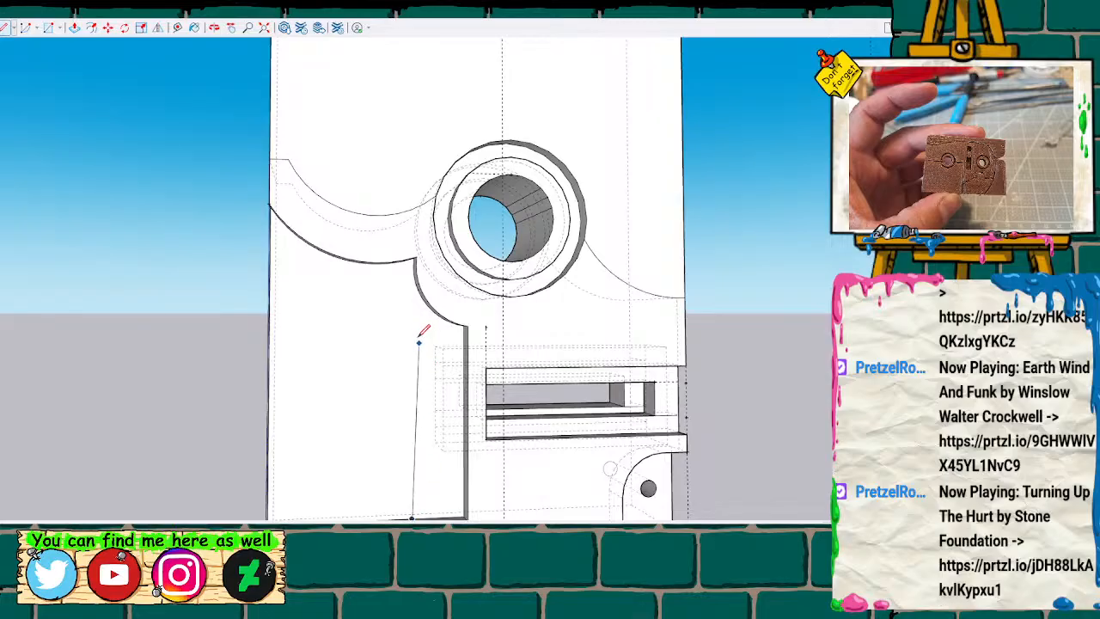
pyautogui.scroll(5, 414, 309)
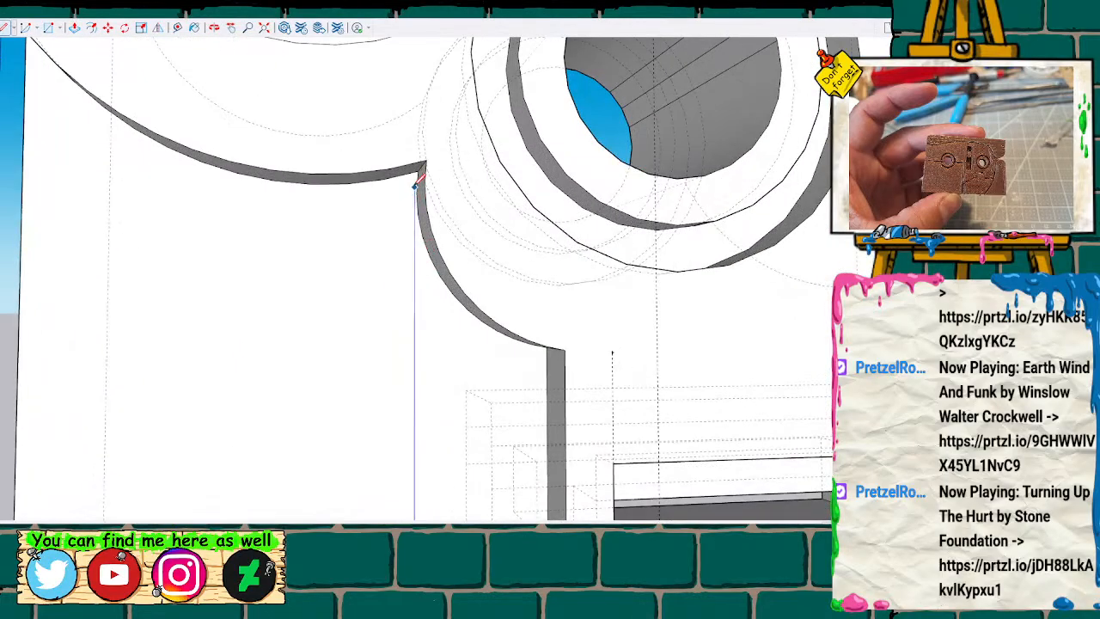
pyautogui.click(419, 167)
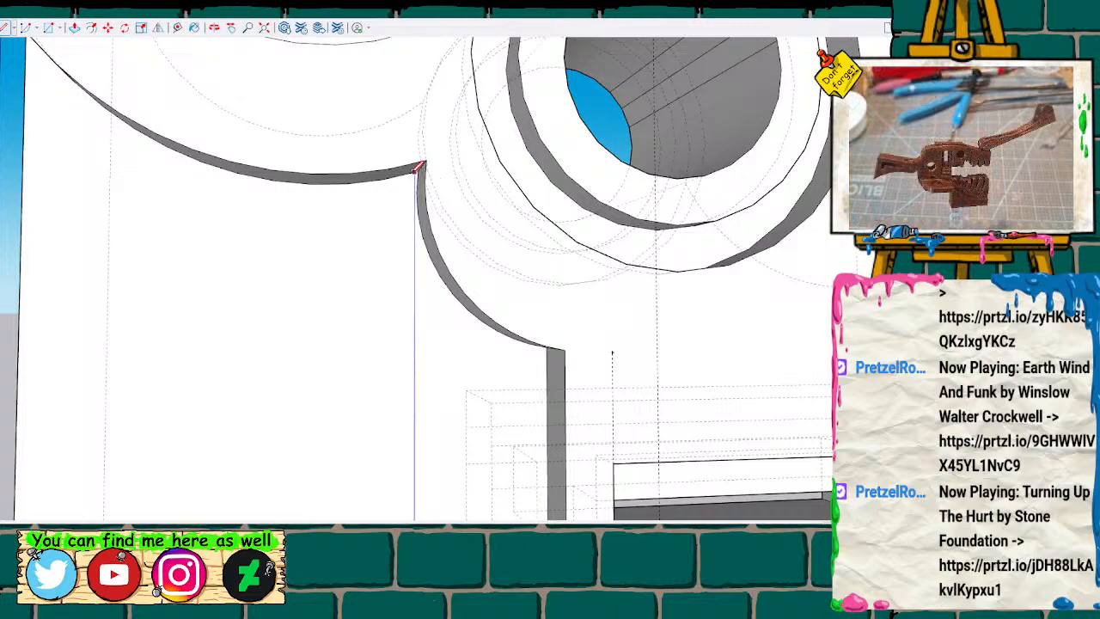
pyautogui.scroll(-5, 393, 425)
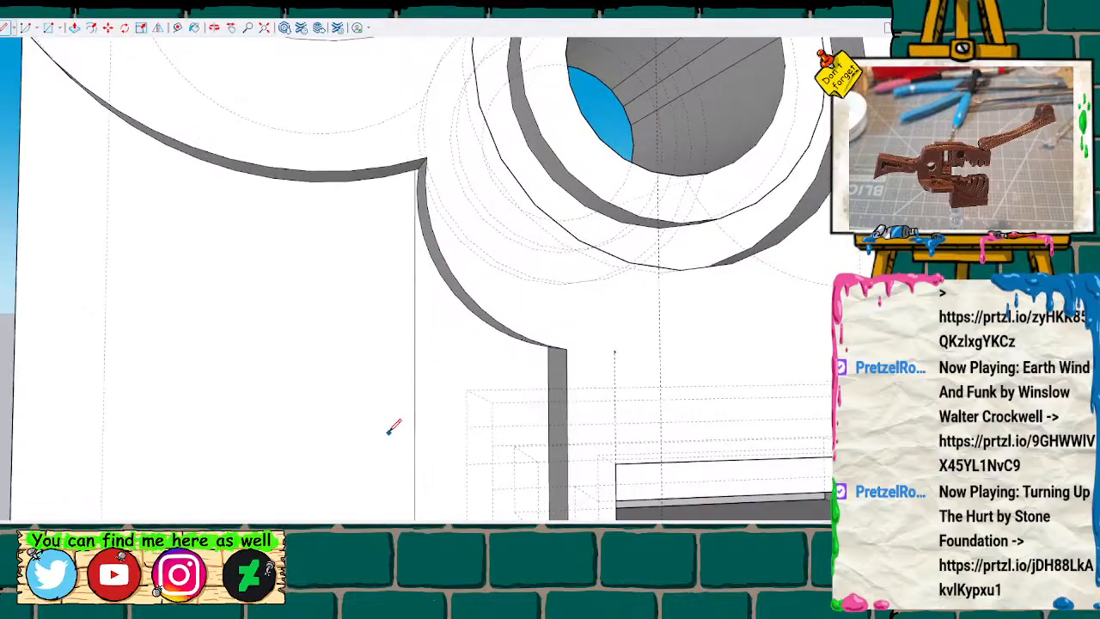
pyautogui.scroll(-5, 370, 451)
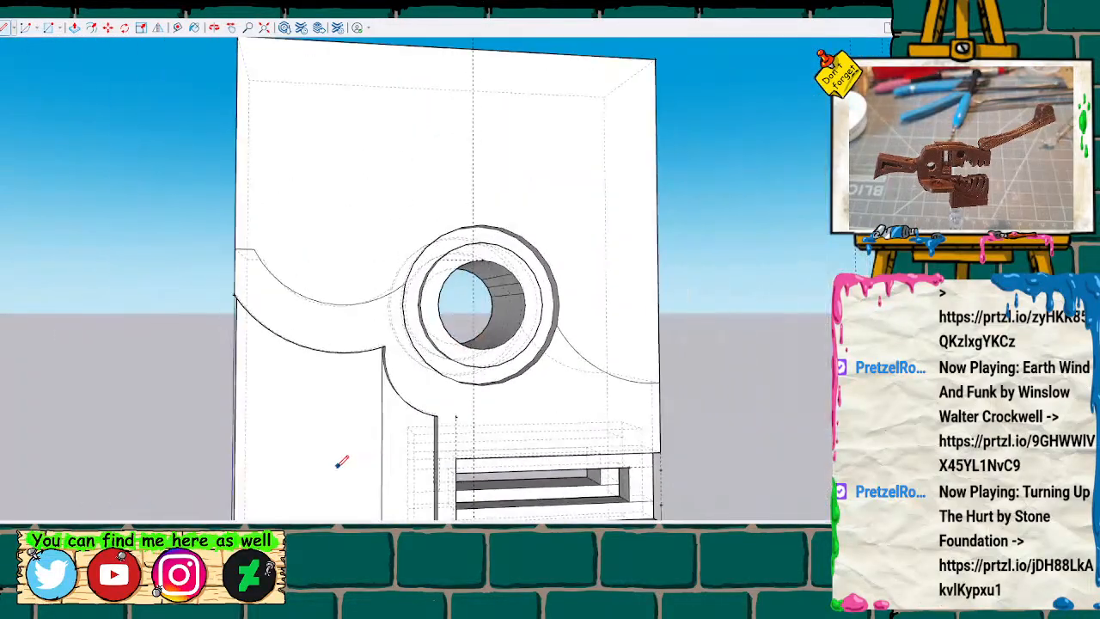
# Select the larger recessed panel section beside the vertical line, inspect its outer edge and clear the selection.
pyautogui.moveTo(327, 393)
pyautogui.mouseDown(button='middle')
pyautogui.moveTo(597, 216)
pyautogui.moveTo(300, 440)
pyautogui.mouseUp(button='middle')
pyautogui.scroll(3, 311, 432)
pyautogui.click(328, 404)
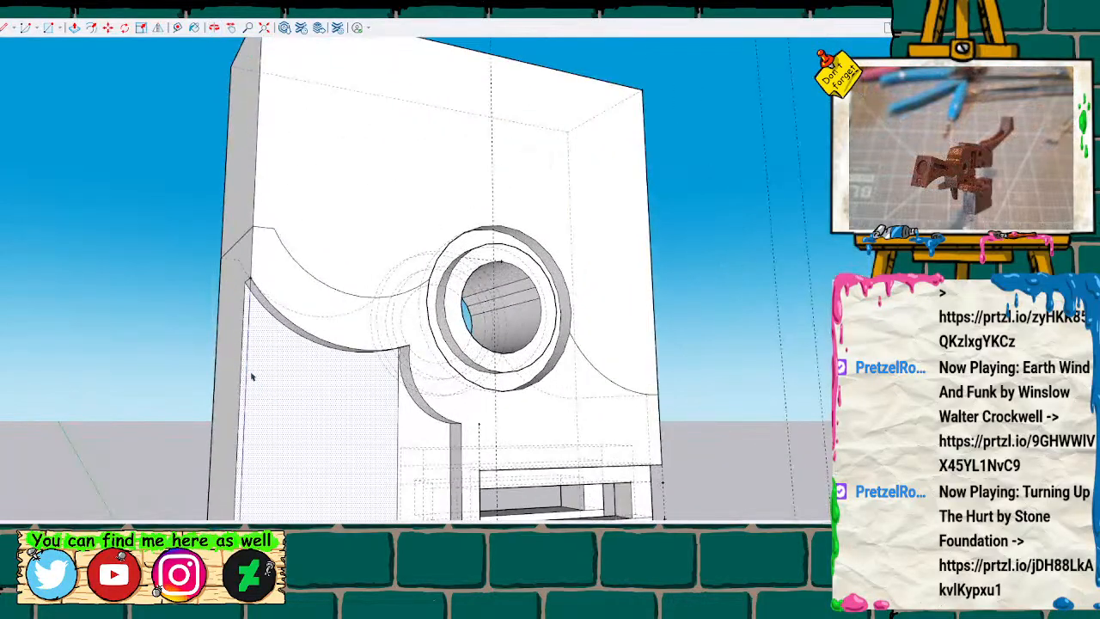
pyautogui.scroll(-2, 282, 464)
pyautogui.moveTo(282, 461)
pyautogui.keyDown('shift'); pyautogui.mouseDown(button='middle')
pyautogui.moveTo(385, 214)
pyautogui.moveTo(395, 251)
pyautogui.mouseUp(button='middle'); pyautogui.keyUp('shift')
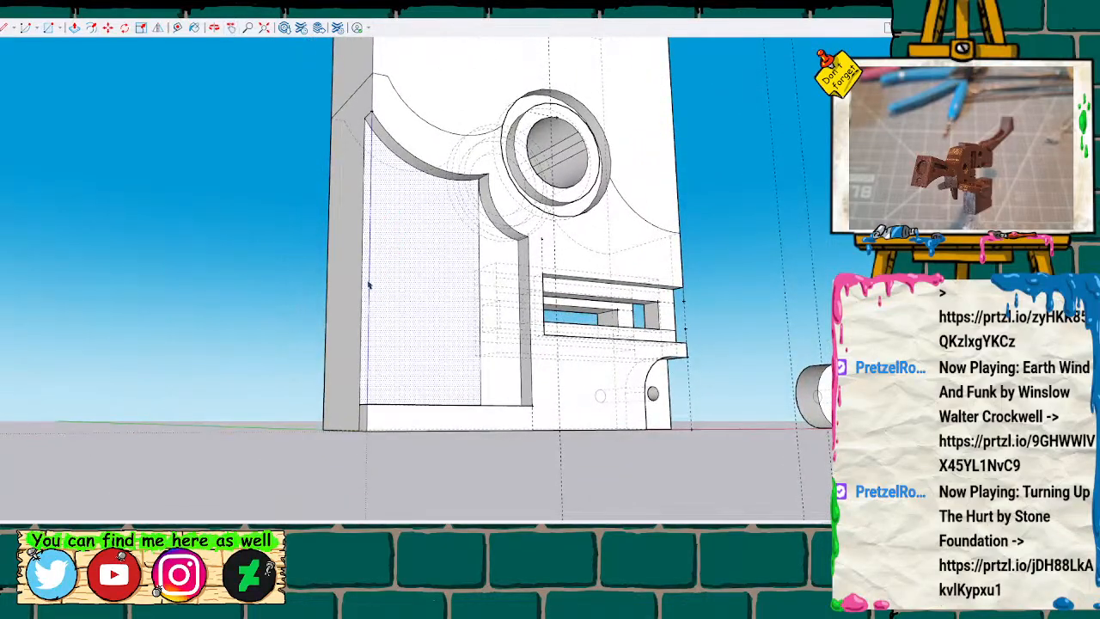
pyautogui.click(302, 280)
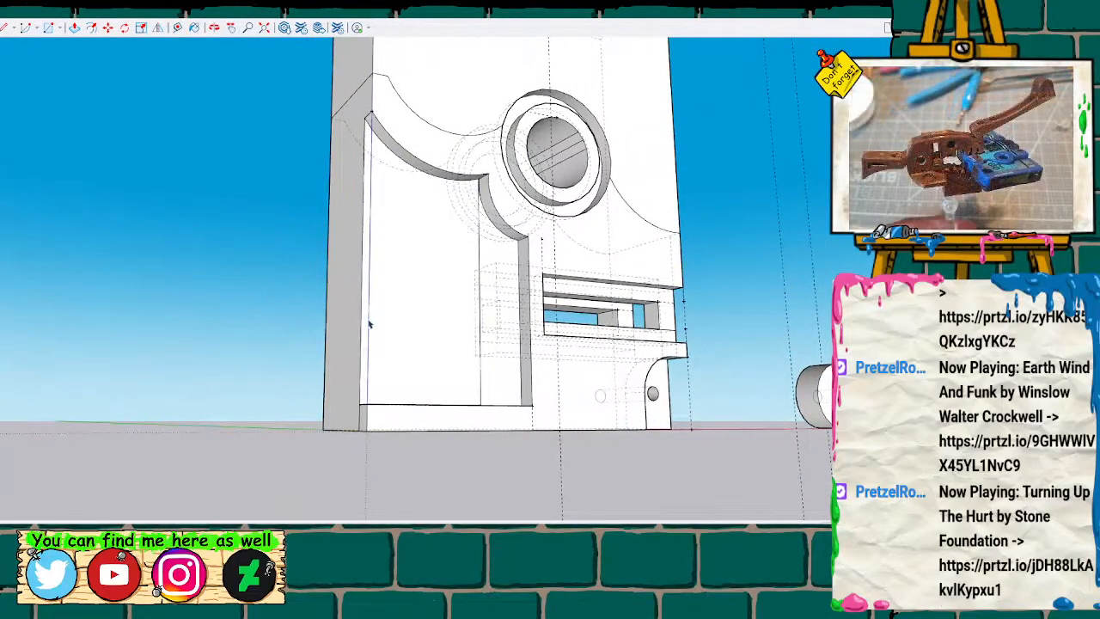
# Measure across the block's outer side face and mark a guide point near its base, offset inward from the back vertical edge.
pyautogui.moveTo(368, 322)
pyautogui.mouseDown(button='middle')
pyautogui.moveTo(386, 322)
pyautogui.moveTo(368, 401)
pyautogui.mouseUp(button='middle')
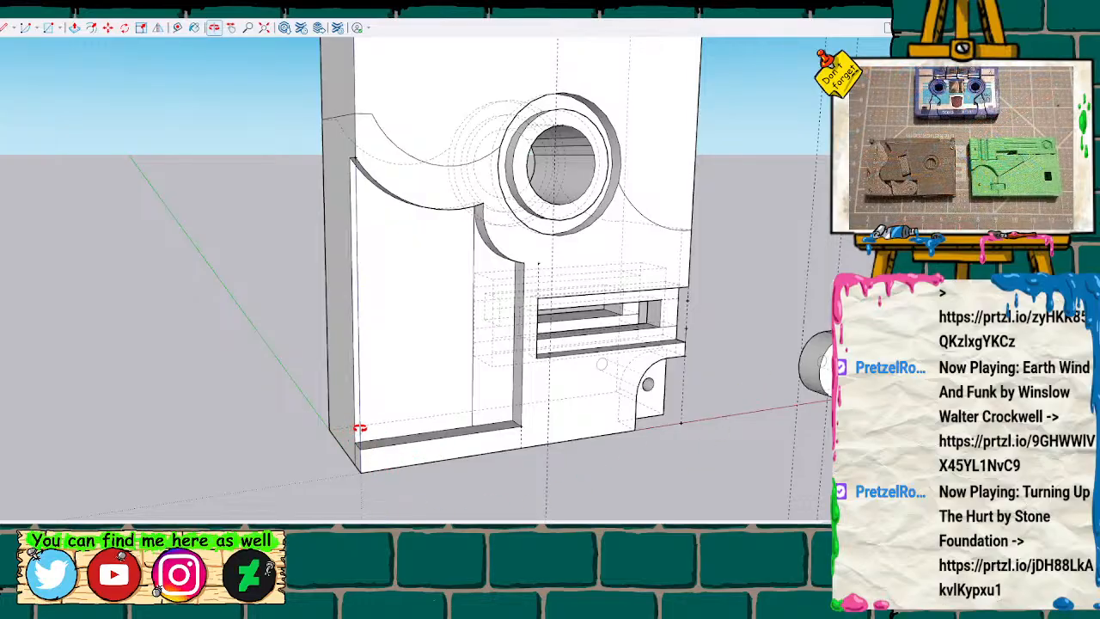
pyautogui.moveTo(371, 436)
pyautogui.mouseDown(button='middle')
pyautogui.moveTo(442, 369)
pyautogui.moveTo(520, 381)
pyautogui.mouseUp(button='middle')
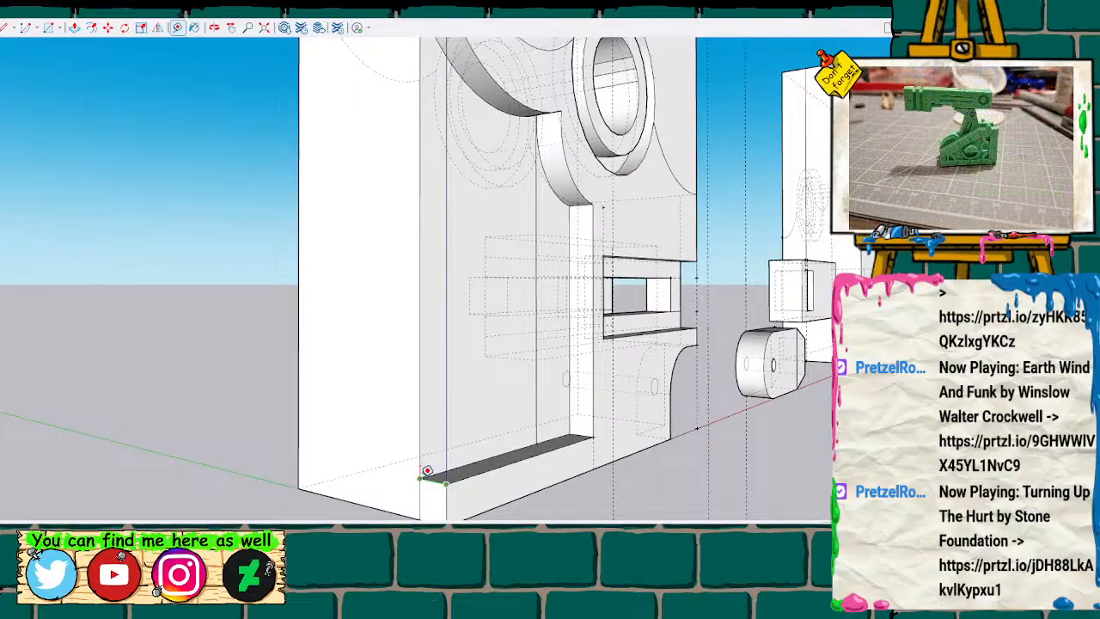
pyautogui.moveTo(338, 470); pyautogui.dragTo(325, 467, button='middle')
pyautogui.moveTo(421, 485); pyautogui.dragTo(426, 472, button='middle')
pyautogui.click(421, 478)
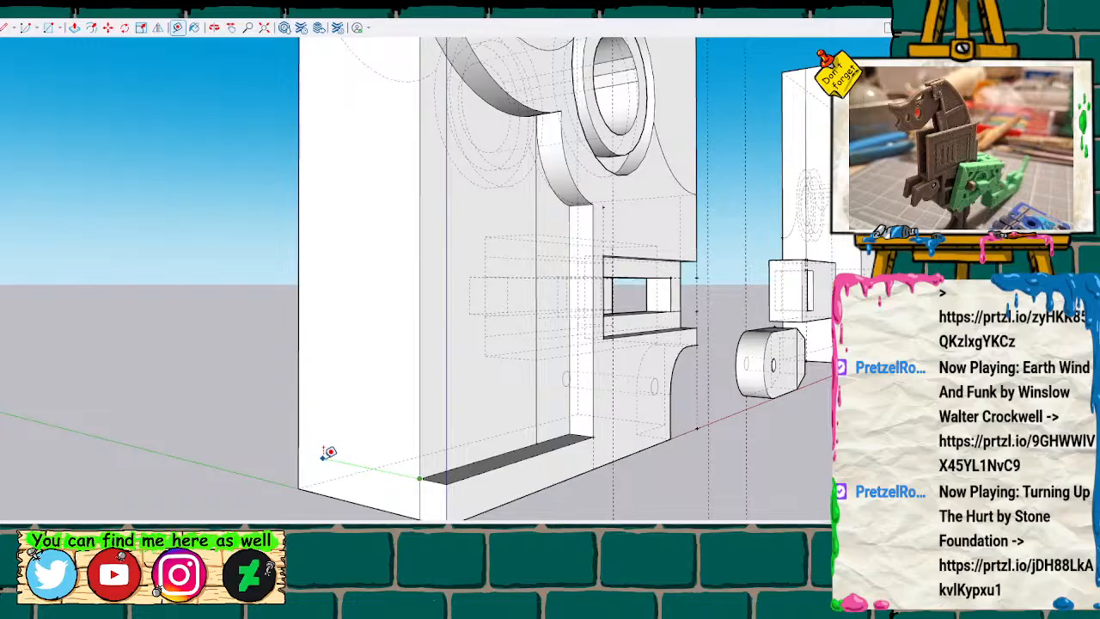
pyautogui.press('space')
pyautogui.press('t')
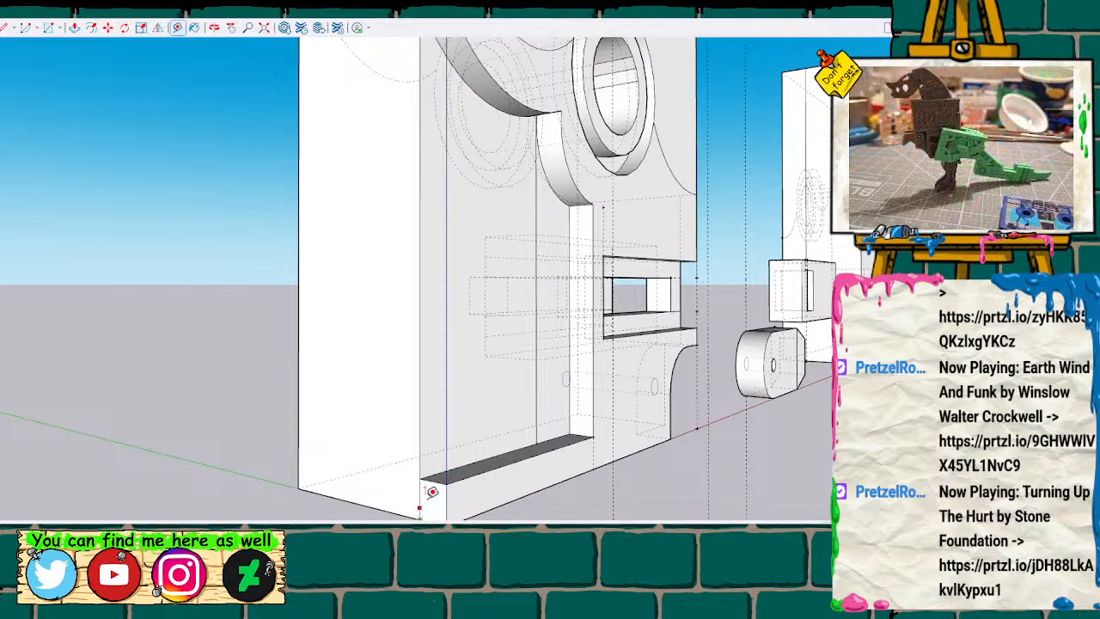
pyautogui.press('space')
pyautogui.press('t')
pyautogui.click(298, 452)
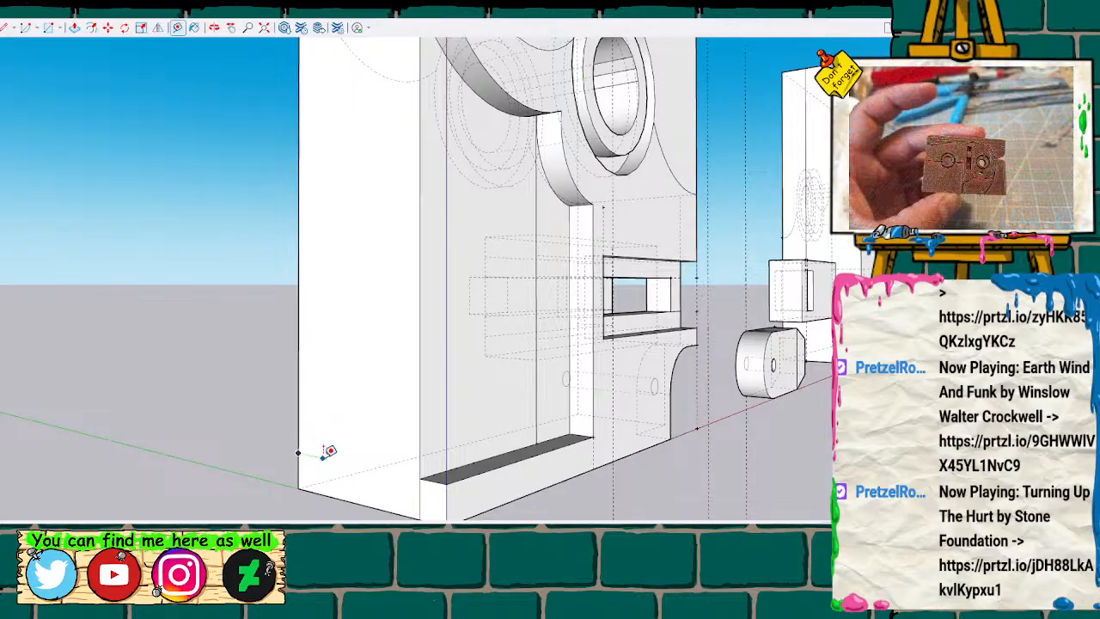
# Push the larger recessed panel section deeper into the block, to the depth of the guide point on the outer side face.
pyautogui.click(429, 407)
pyautogui.press('p')
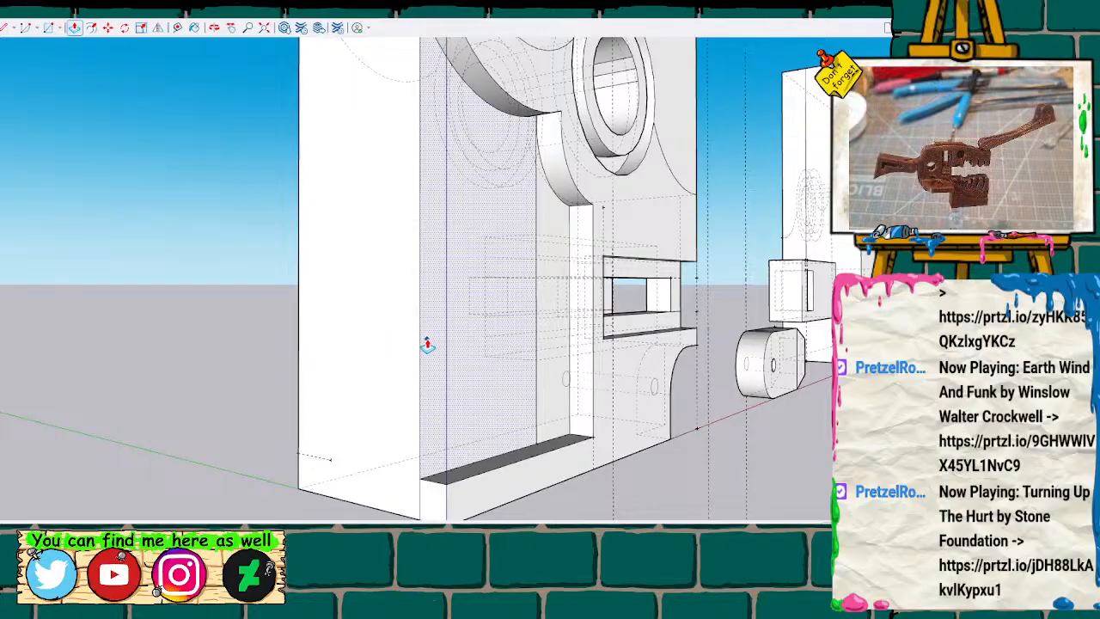
pyautogui.moveTo(427, 348); pyautogui.dragTo(331, 466)
pyautogui.scroll(-6, 348, 449)
pyautogui.moveTo(403, 395)
pyautogui.mouseDown(button='middle')
pyautogui.moveTo(251, 345)
pyautogui.moveTo(437, 326)
pyautogui.moveTo(538, 341)
pyautogui.moveTo(157, 309)
pyautogui.moveTo(410, 311)
pyautogui.moveTo(454, 290)
pyautogui.moveTo(283, 289)
pyautogui.moveTo(545, 266)
pyautogui.moveTo(378, 319)
pyautogui.moveTo(304, 277)
pyautogui.moveTo(450, 327)
pyautogui.moveTo(562, 328)
pyautogui.moveTo(376, 324)
pyautogui.moveTo(369, 314)
pyautogui.moveTo(556, 299)
pyautogui.moveTo(492, 362)
pyautogui.moveTo(521, 357)
pyautogui.moveTo(572, 380)
pyautogui.moveTo(420, 371)
pyautogui.mouseUp(button='middle')
pyautogui.scroll(5, 371, 314)
pyautogui.scroll(-5, 483, 365)
pyautogui.scroll(2, 479, 440)
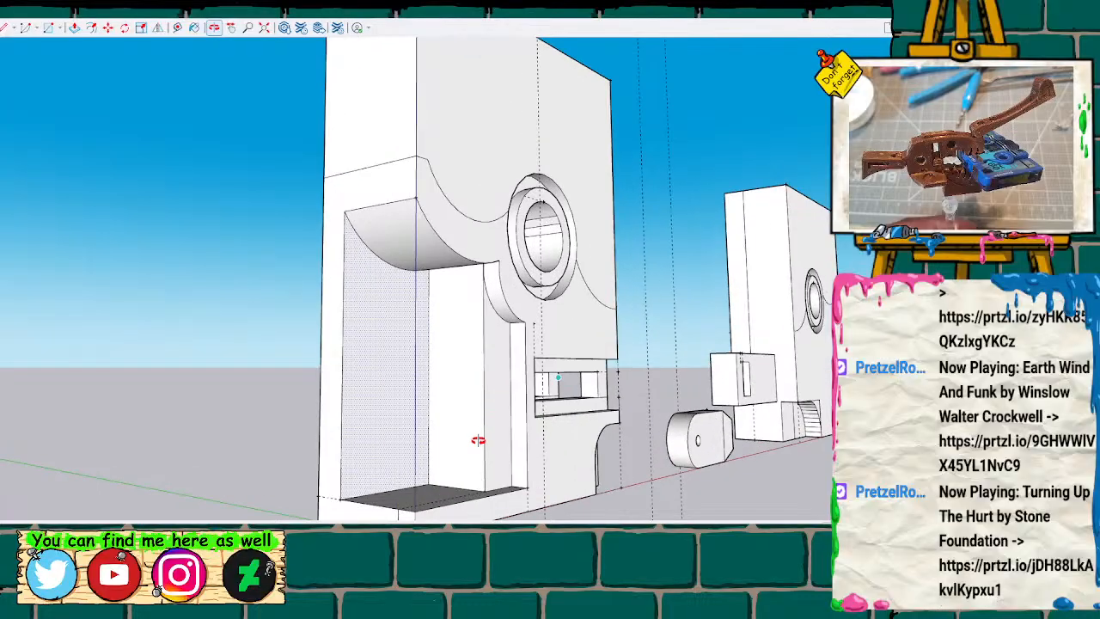
pyautogui.scroll(2, 465, 449)
# Measure up the deepened recess's inner side wall from the midpoint of its lower edge.
pyautogui.press('t')
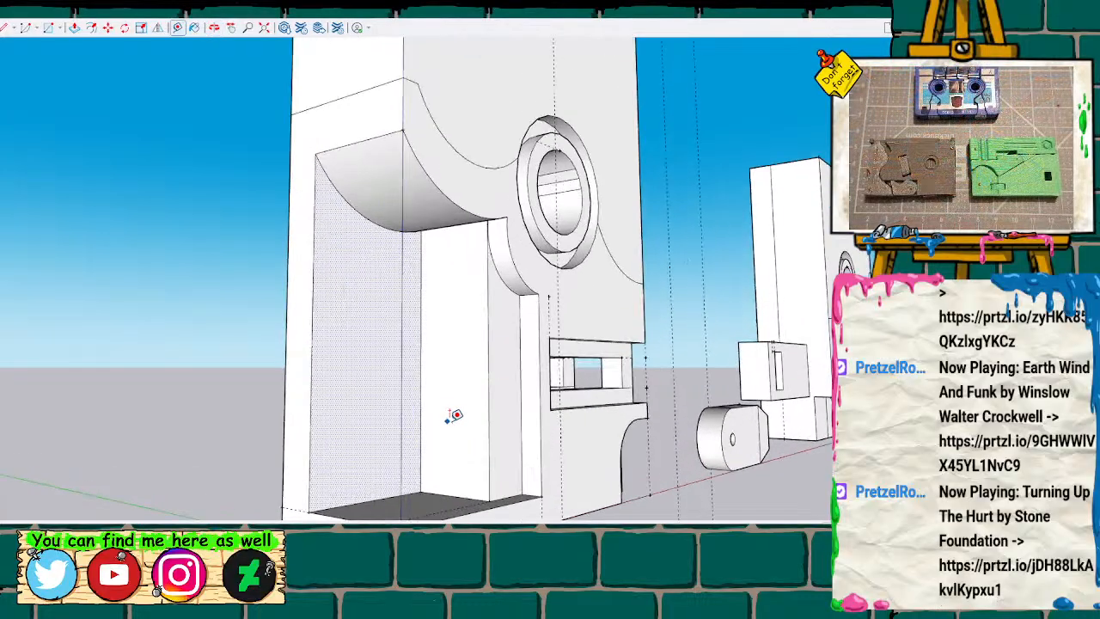
pyautogui.moveTo(451, 436)
pyautogui.mouseDown(button='middle')
pyautogui.moveTo(444, 410)
pyautogui.moveTo(535, 367)
pyautogui.moveTo(546, 408)
pyautogui.moveTo(536, 413)
pyautogui.mouseUp(button='middle')
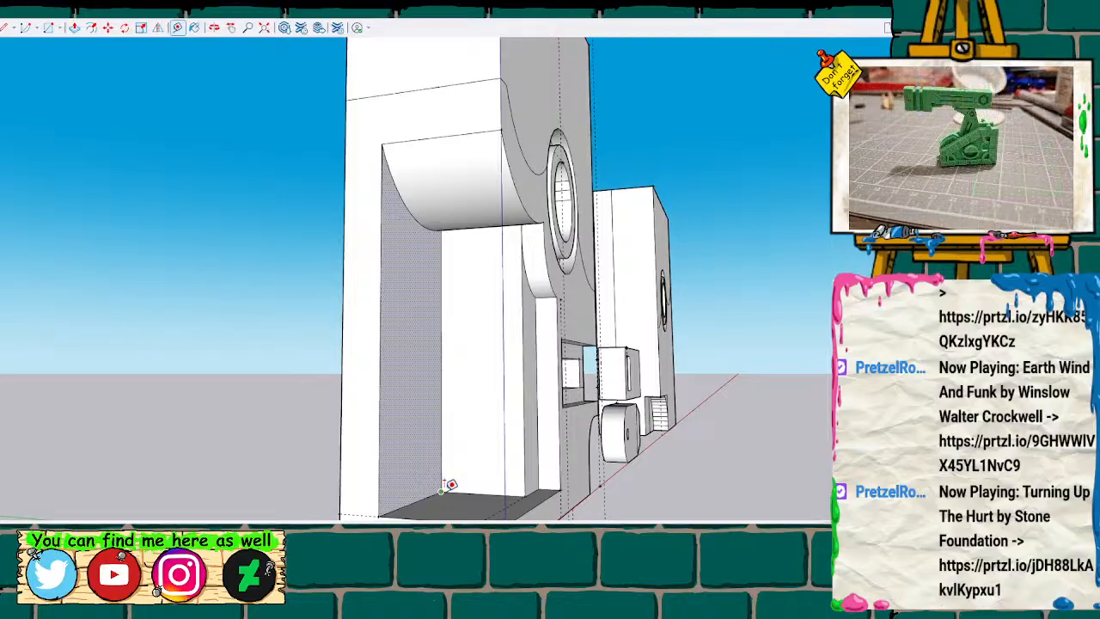
pyautogui.click(487, 487)
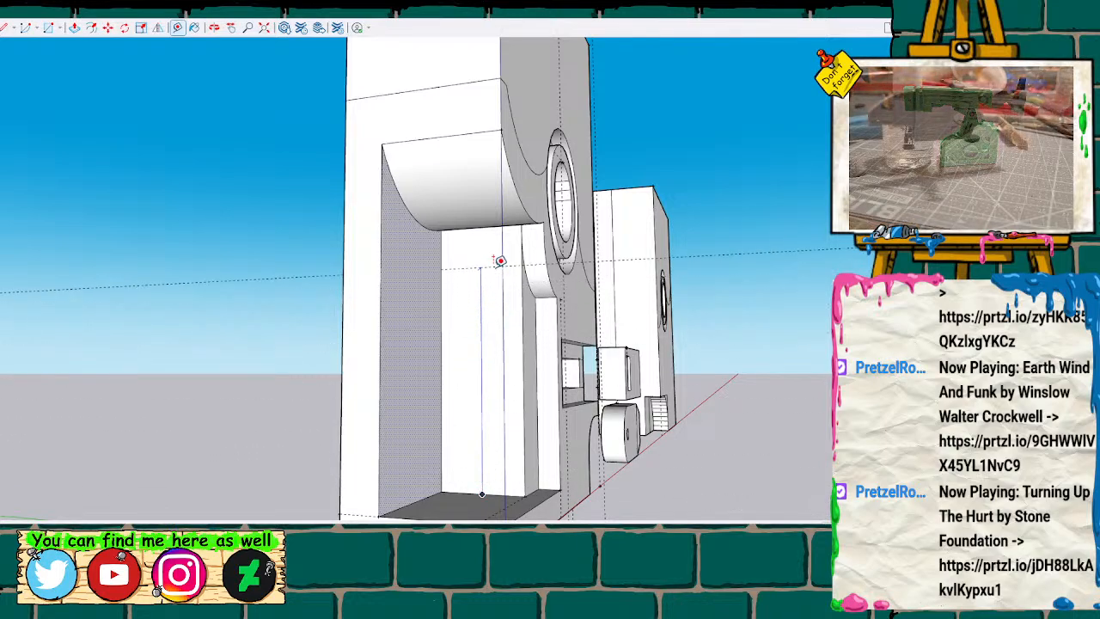
pyautogui.scroll(2, 501, 261)
pyautogui.scroll(4, 500, 260)
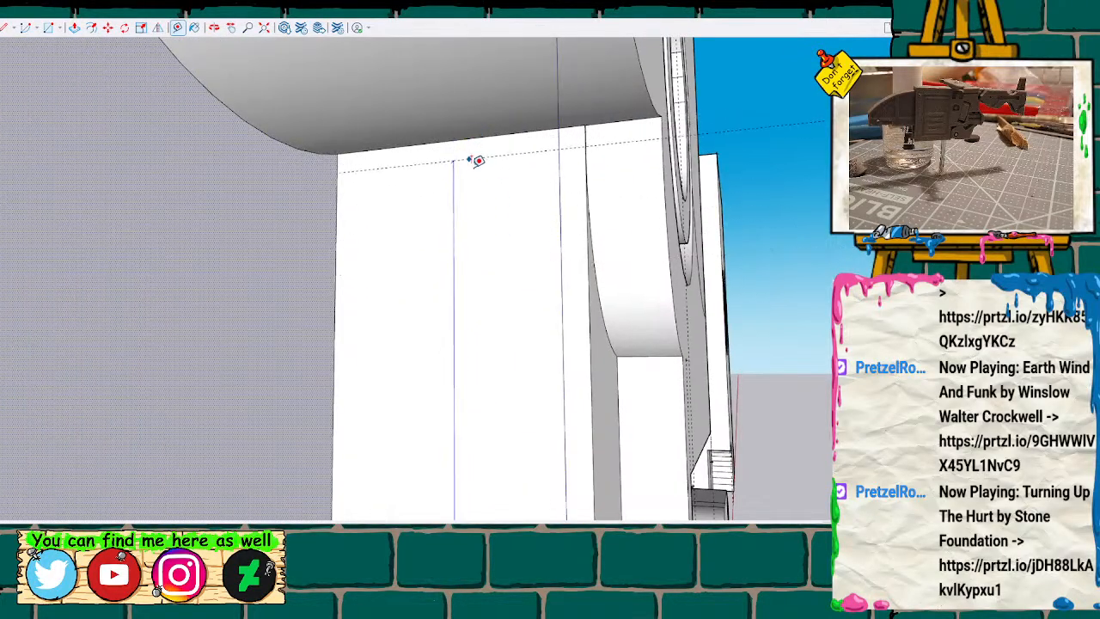
pyautogui.scroll(-4, 469, 322)
pyautogui.scroll(-3, 467, 378)
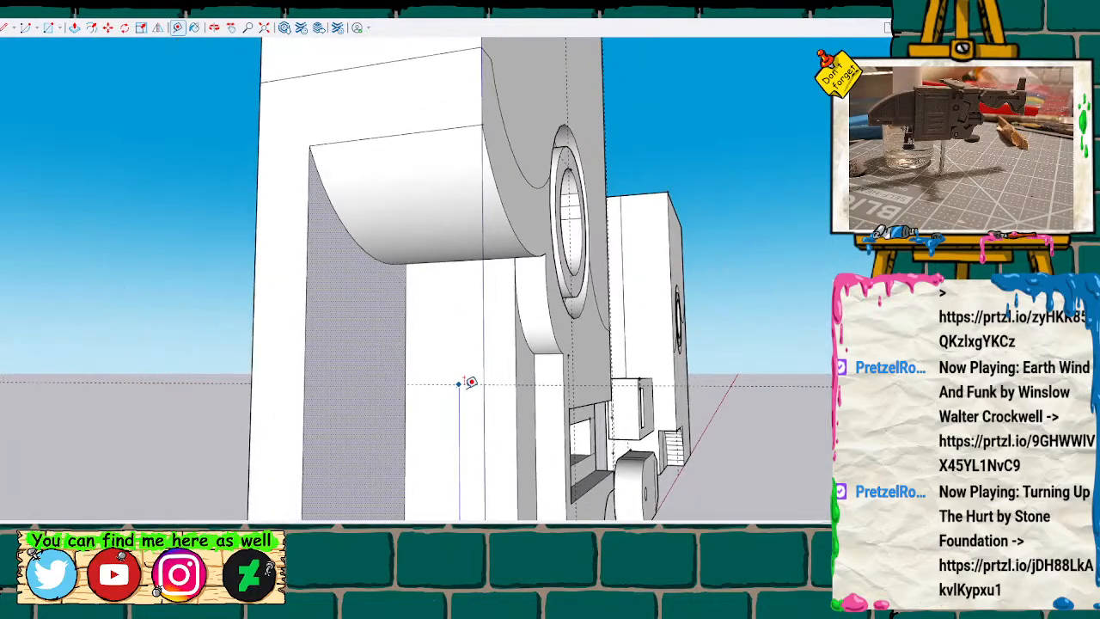
pyautogui.moveTo(463, 387)
pyautogui.mouseDown(button='middle')
pyautogui.moveTo(363, 324)
pyautogui.moveTo(278, 203)
pyautogui.moveTo(266, 335)
pyautogui.mouseUp(button='middle')
pyautogui.moveTo(416, 327)
pyautogui.mouseDown(button='middle')
pyautogui.moveTo(452, 153)
pyautogui.moveTo(482, 246)
pyautogui.moveTo(466, 319)
pyautogui.mouseUp(button='middle')
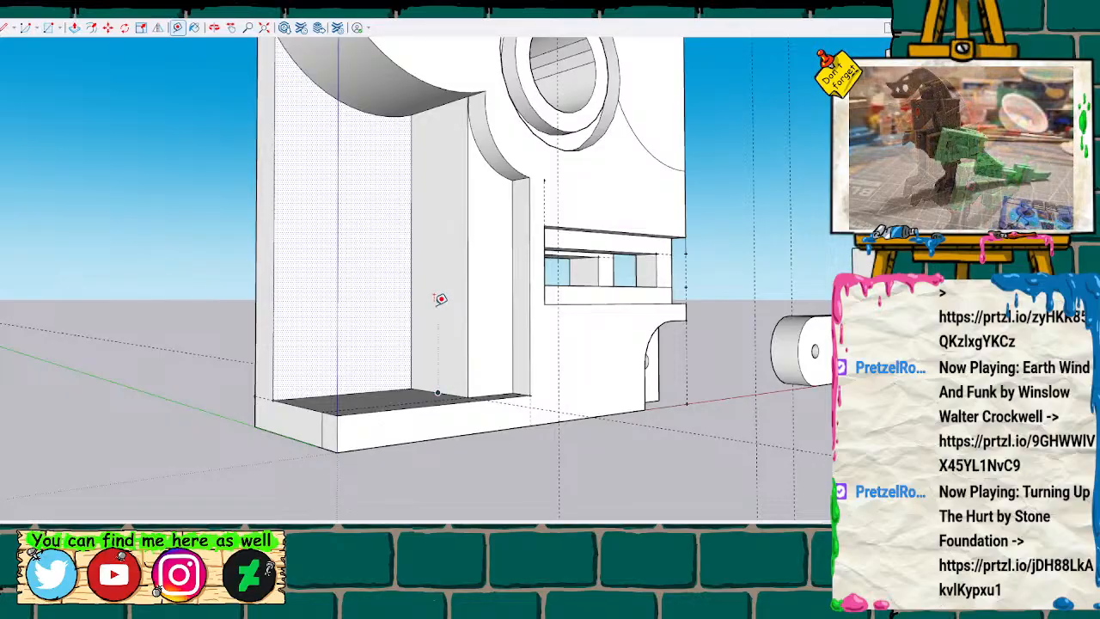
# Clear the face selection and measure the inner side wall's height and half the length of its lower edge.
pyautogui.press('space')
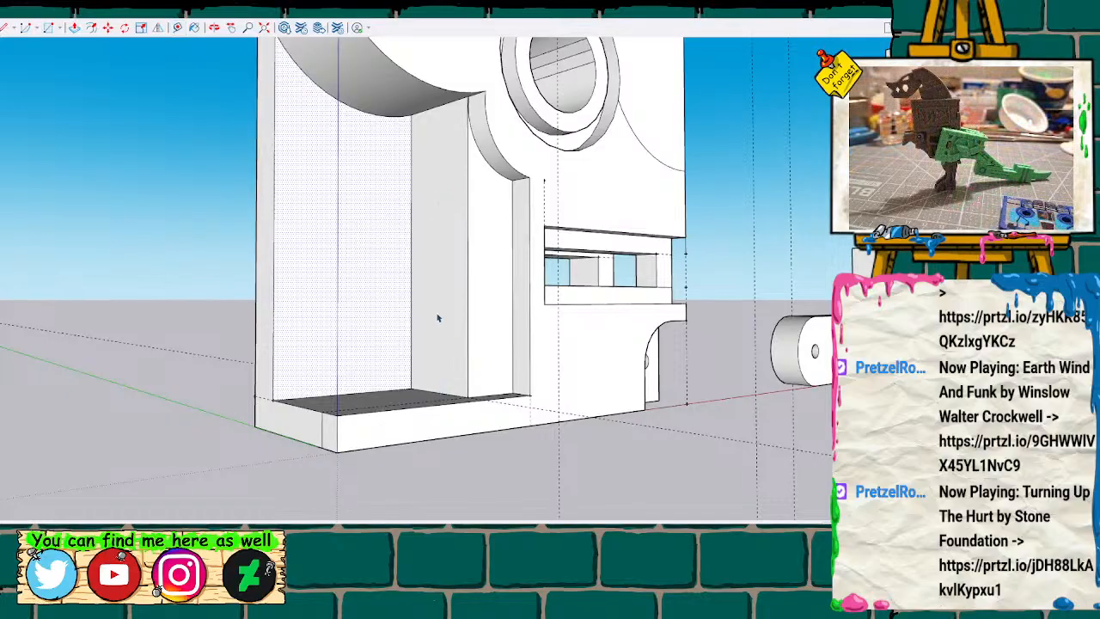
pyautogui.click(127, 242)
pyautogui.press('t')
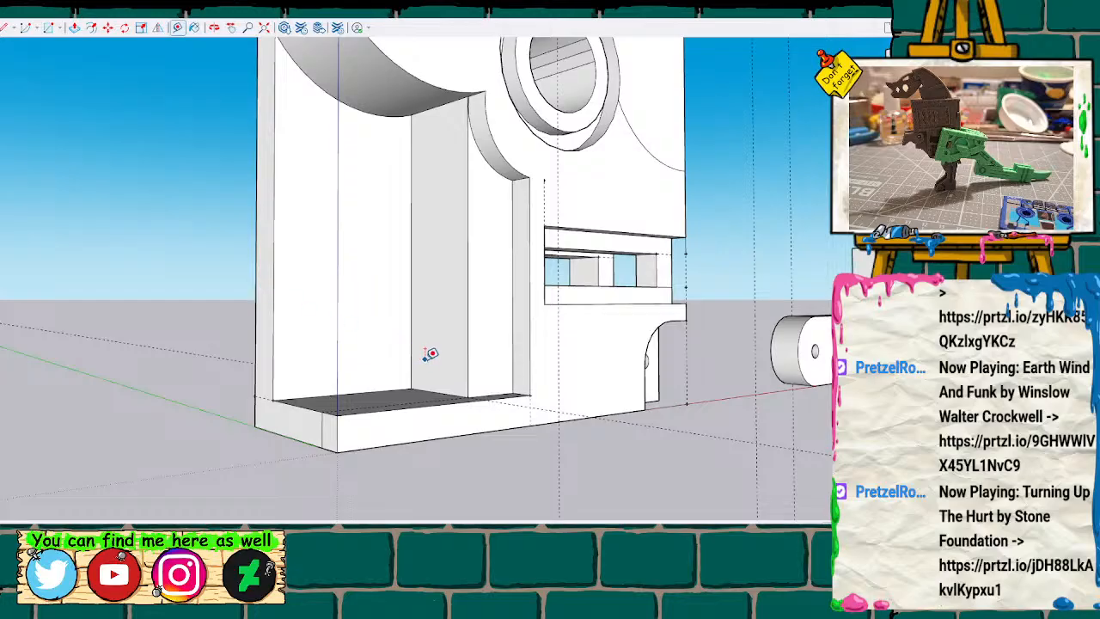
pyautogui.click(437, 393)
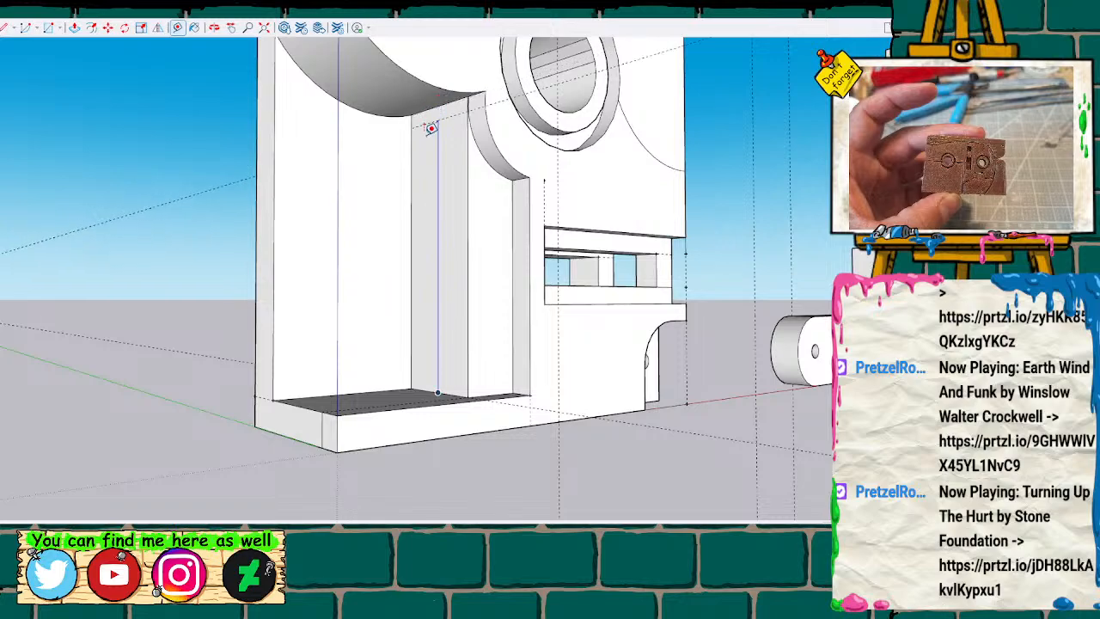
pyautogui.press('space')
pyautogui.press('t')
pyautogui.click(412, 388)
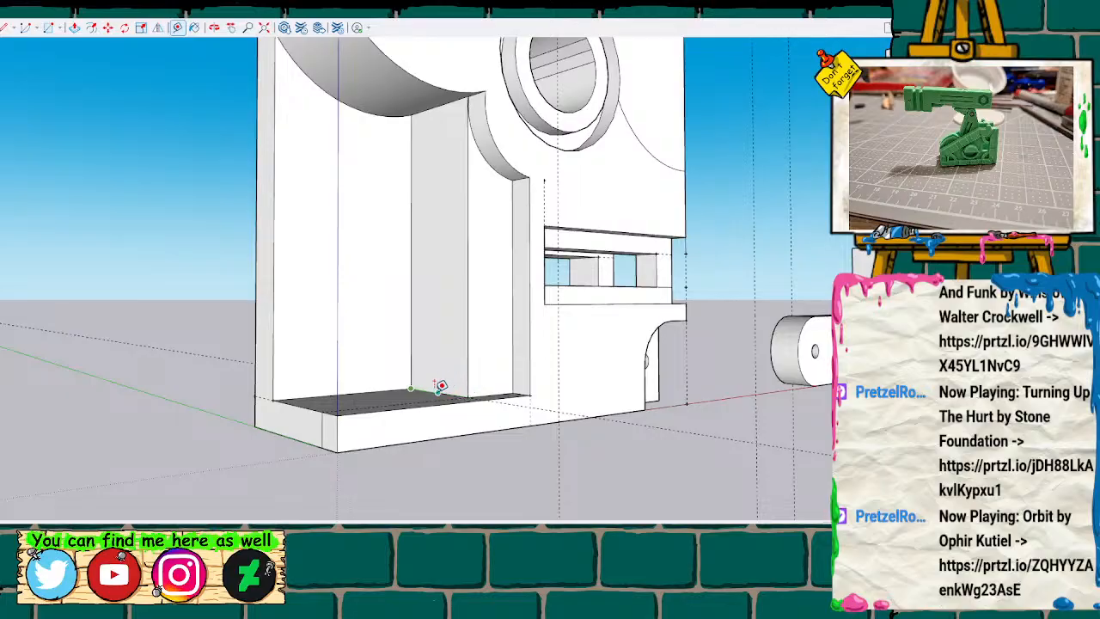
pyautogui.scroll(4, 444, 385)
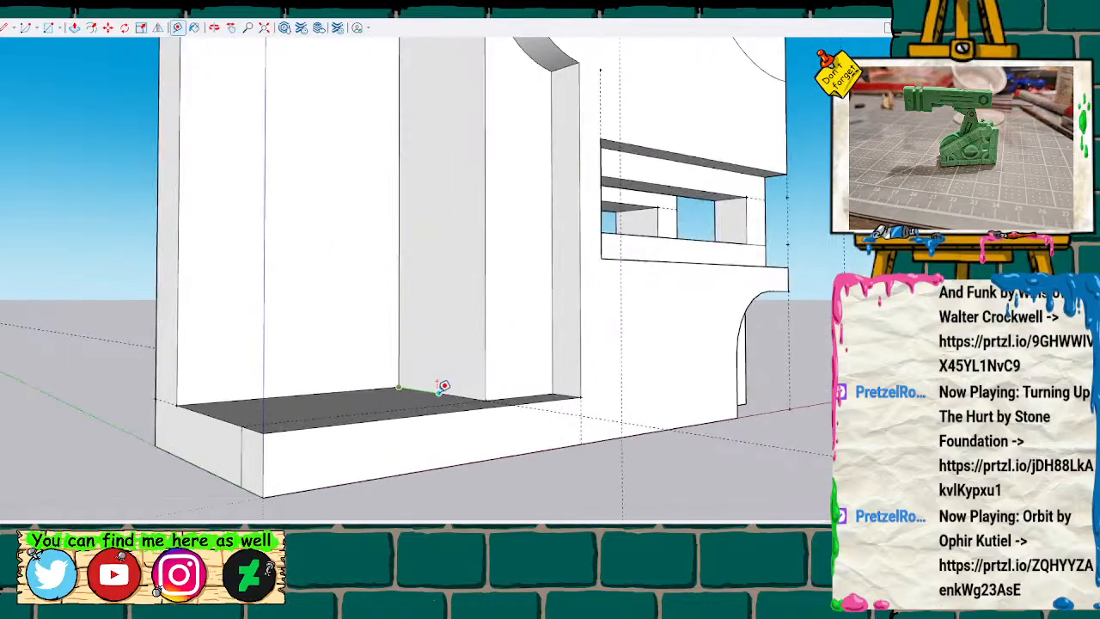
pyautogui.scroll(-3, 443, 385)
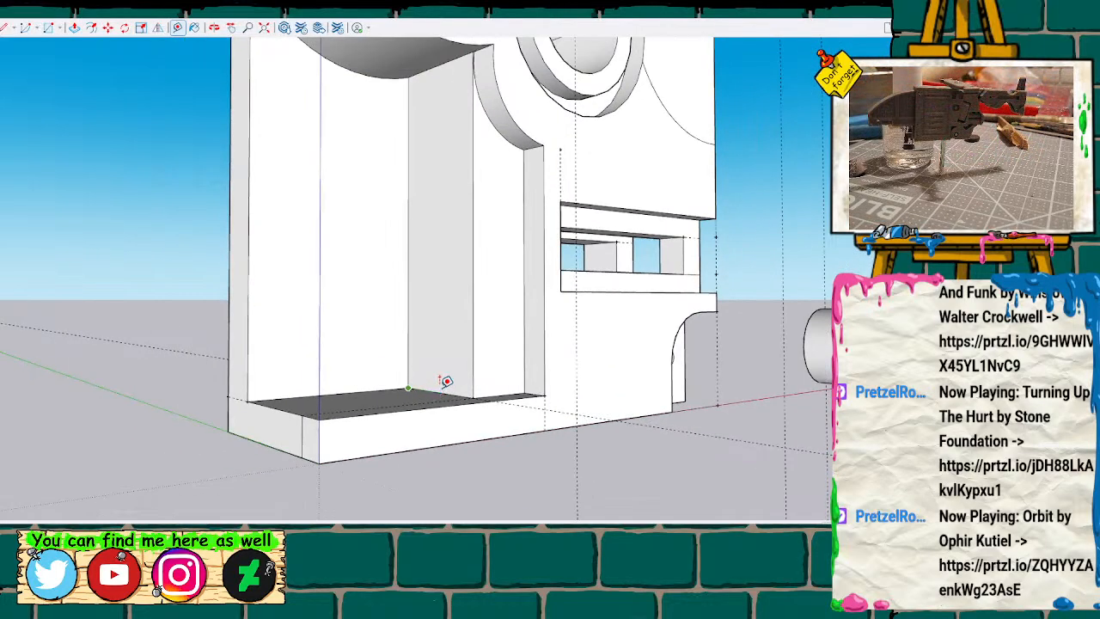
# Inspect the deepened recess and its inner side wall from several angles, ending close on the lower back corner.
pyautogui.press('space')
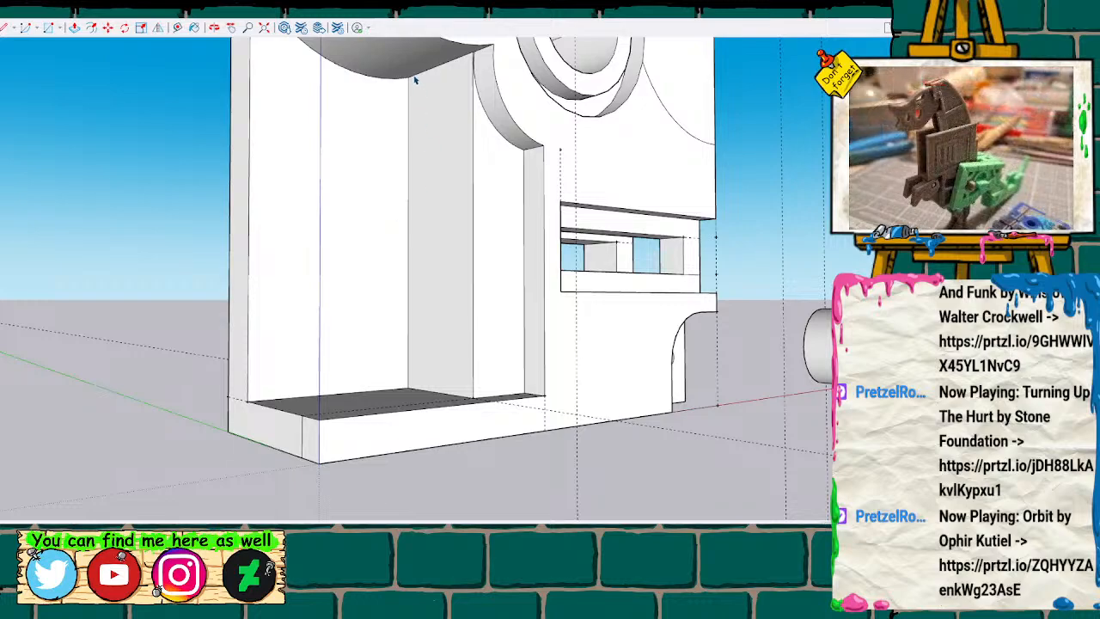
pyautogui.scroll(-2, 415, 79)
pyautogui.scroll(-4, 401, 81)
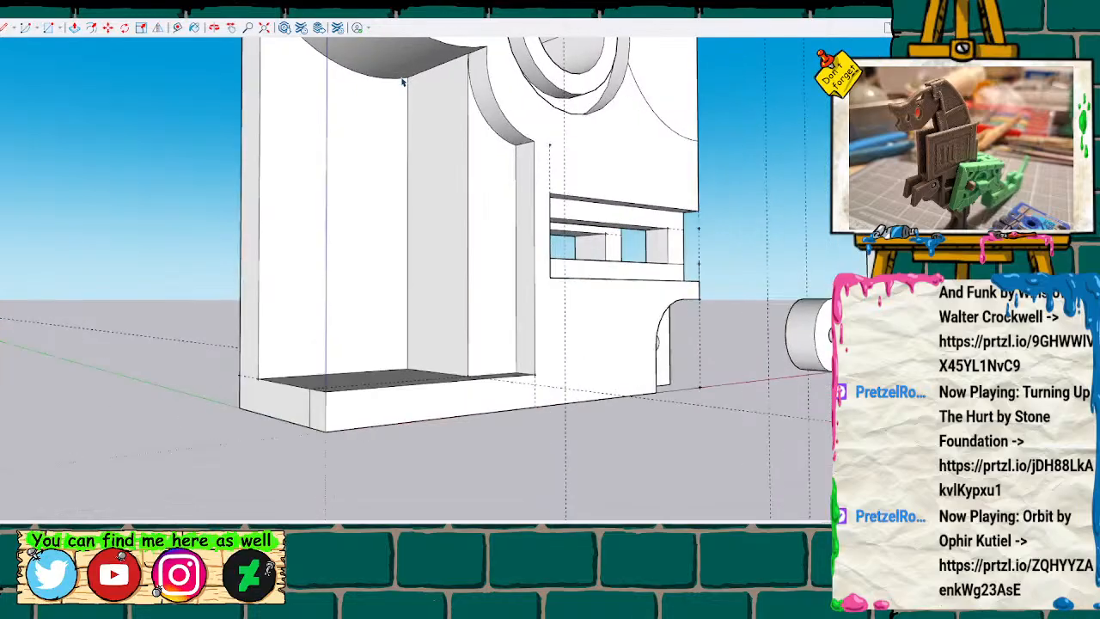
pyautogui.scroll(-3, 401, 82)
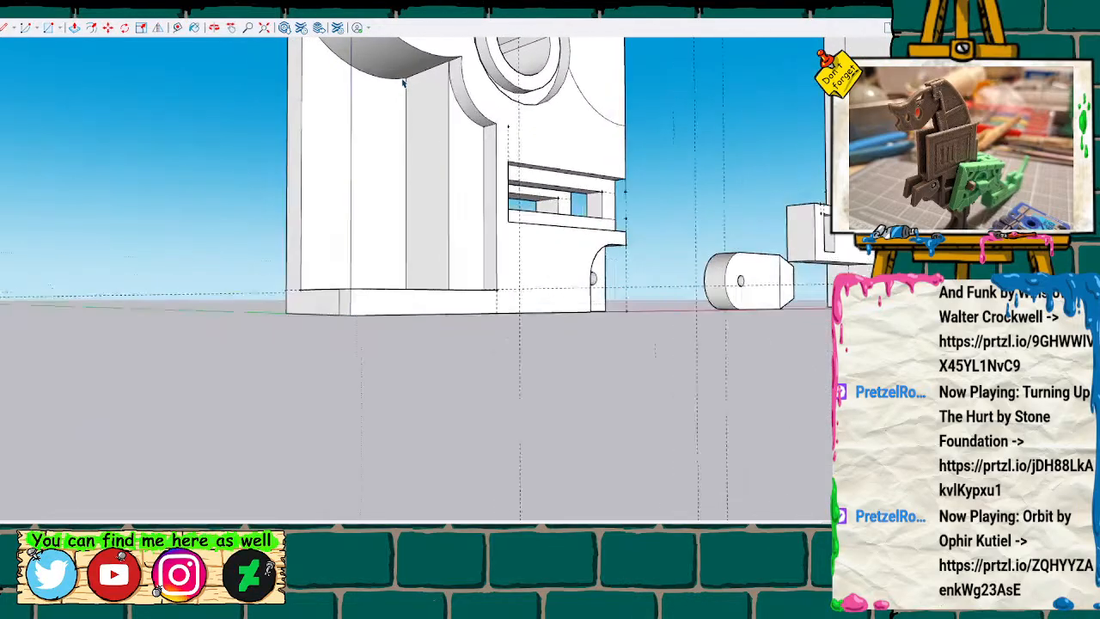
pyautogui.scroll(4, 425, 128)
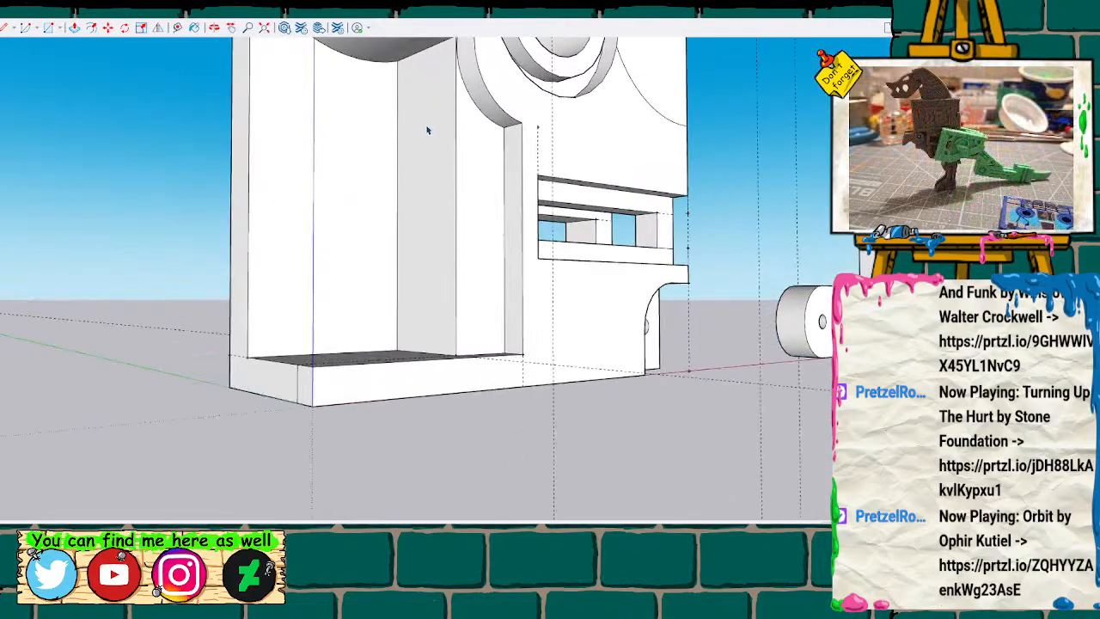
pyautogui.scroll(-5, 427, 130)
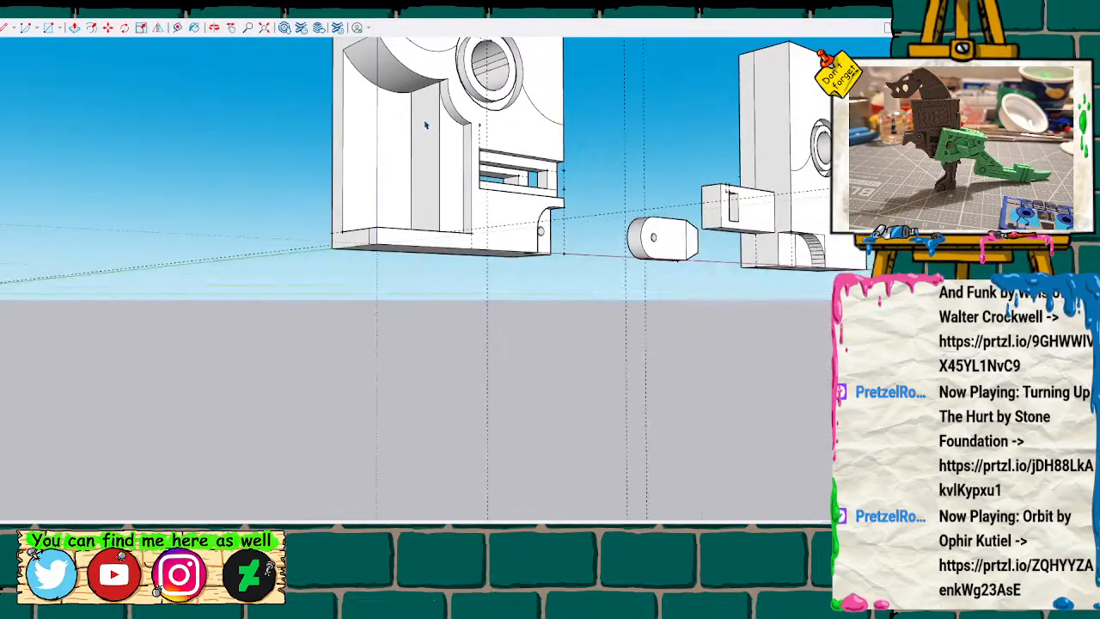
pyautogui.moveTo(426, 125)
pyautogui.mouseDown(button='middle')
pyautogui.moveTo(754, 277)
pyautogui.moveTo(682, 199)
pyautogui.moveTo(516, 177)
pyautogui.moveTo(441, 130)
pyautogui.mouseUp(button='middle')
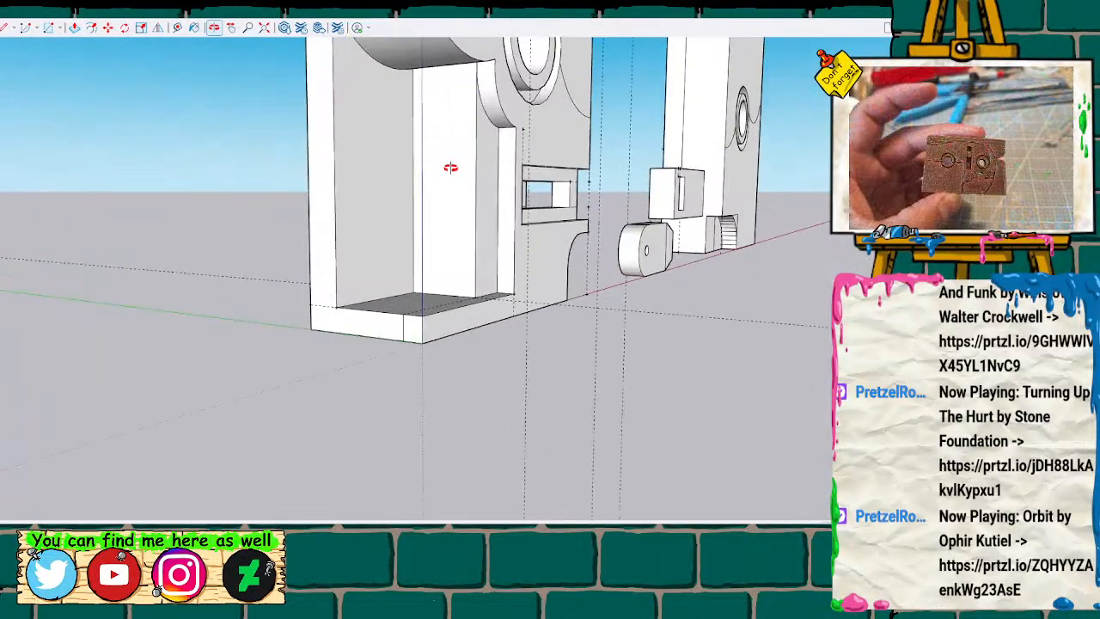
pyautogui.press('h')
pyautogui.moveTo(450, 167); pyautogui.dragTo(454, 248)
pyautogui.scroll(2, 455, 247)
pyautogui.moveTo(454, 248)
pyautogui.mouseDown(button='middle')
pyautogui.moveTo(695, 263)
pyautogui.moveTo(538, 221)
pyautogui.moveTo(443, 273)
pyautogui.moveTo(639, 228)
pyautogui.moveTo(429, 197)
pyautogui.moveTo(344, 142)
pyautogui.moveTo(462, 214)
pyautogui.moveTo(516, 221)
pyautogui.moveTo(603, 92)
pyautogui.mouseUp(button='middle')
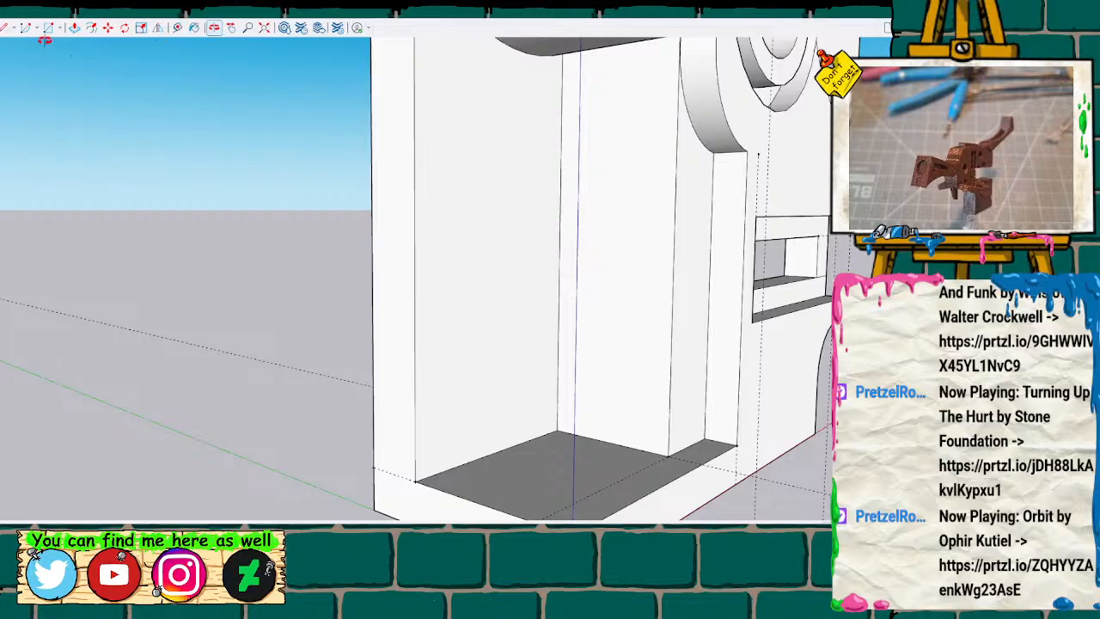
pyautogui.click(27, 28)
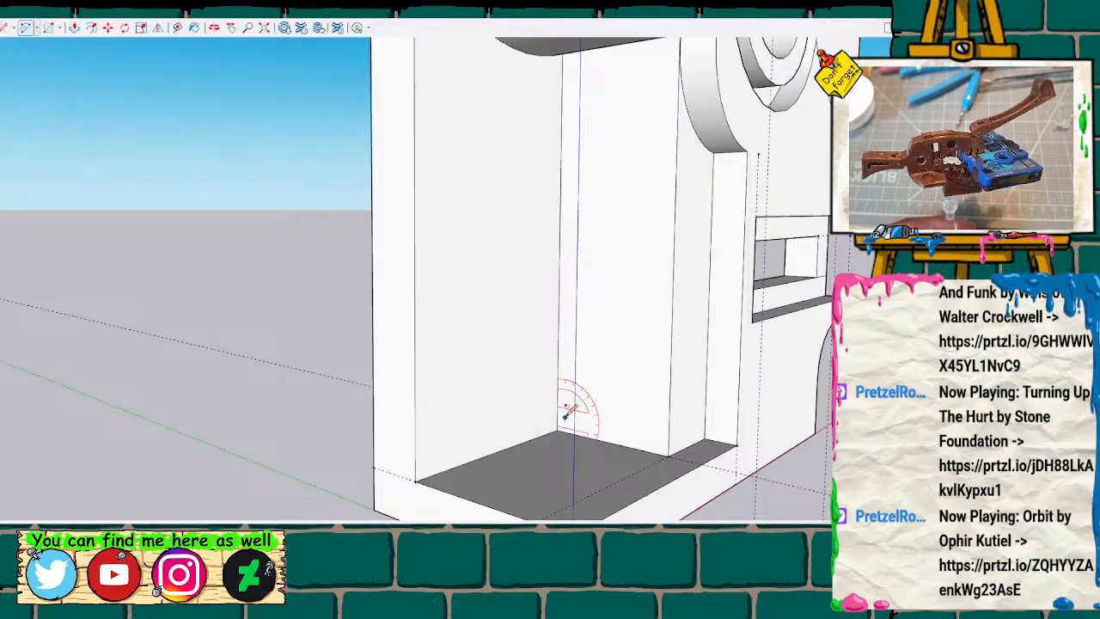
pyautogui.click(557, 429)
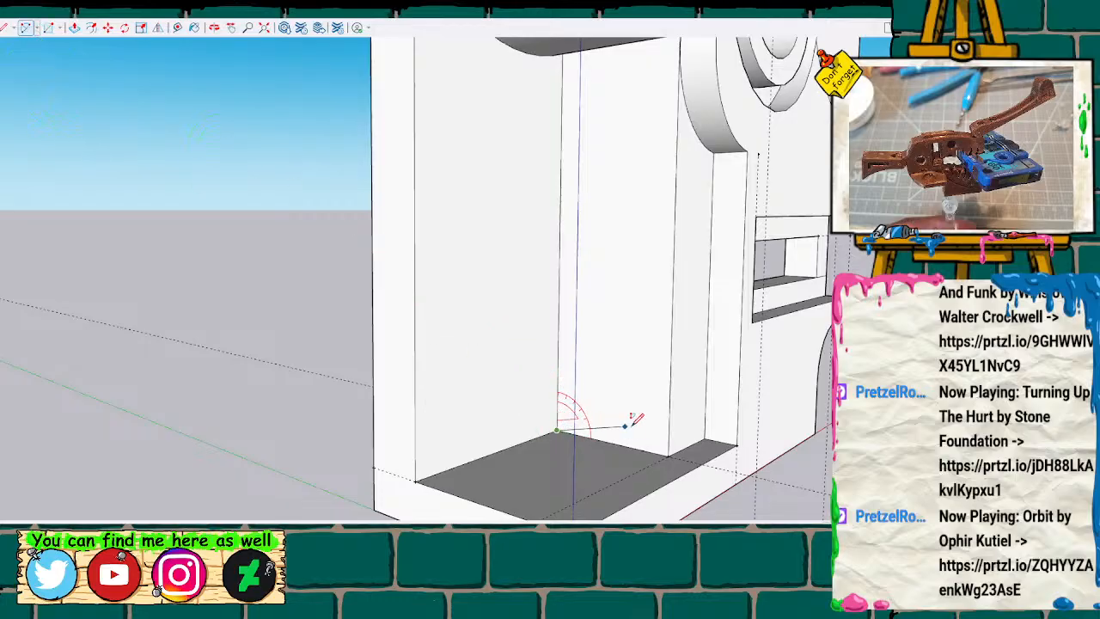
pyautogui.click(669, 455)
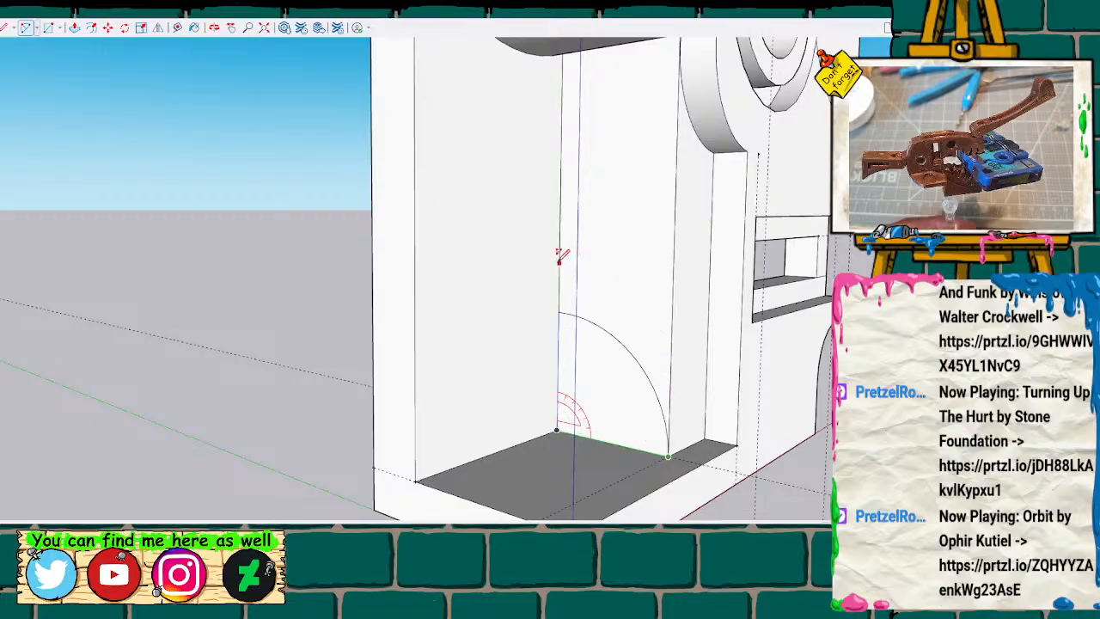
pyautogui.press('space')
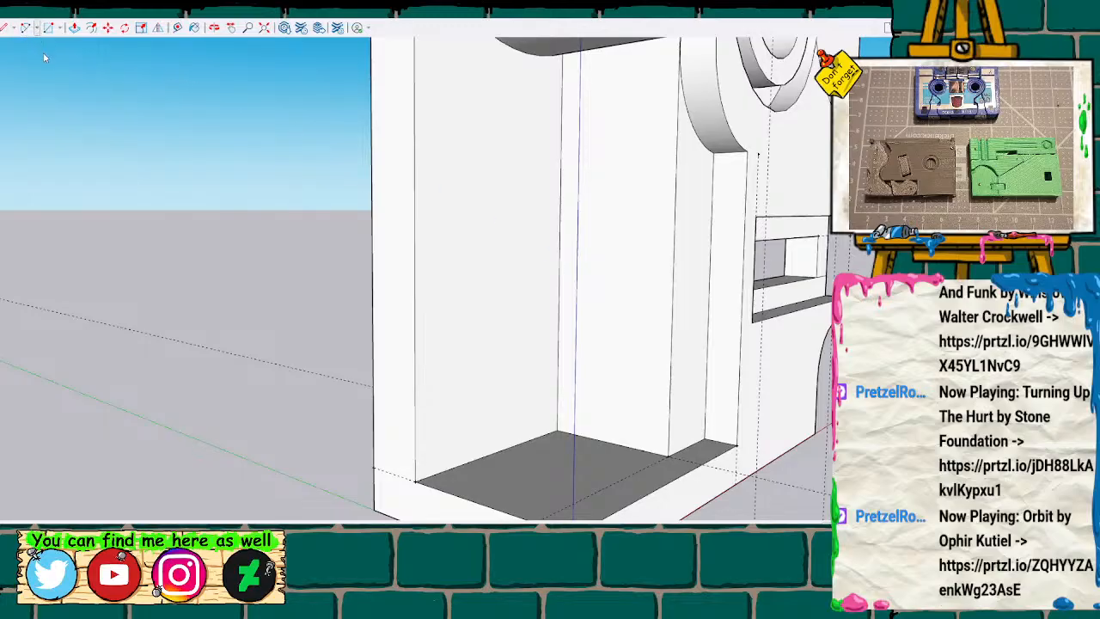
pyautogui.click(26, 28)
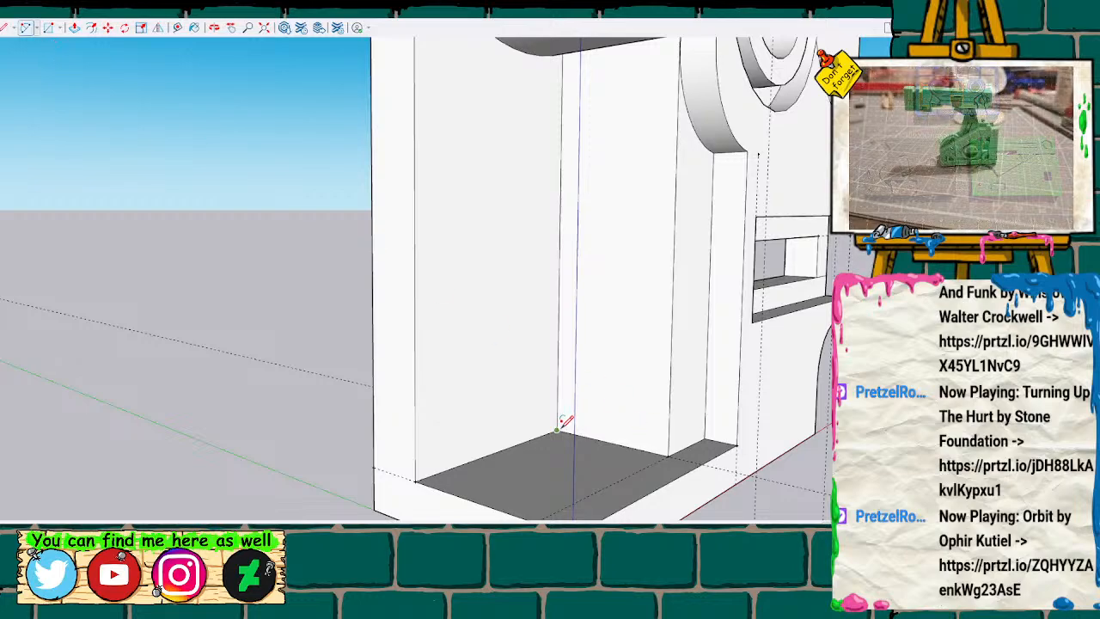
pyautogui.click(557, 428)
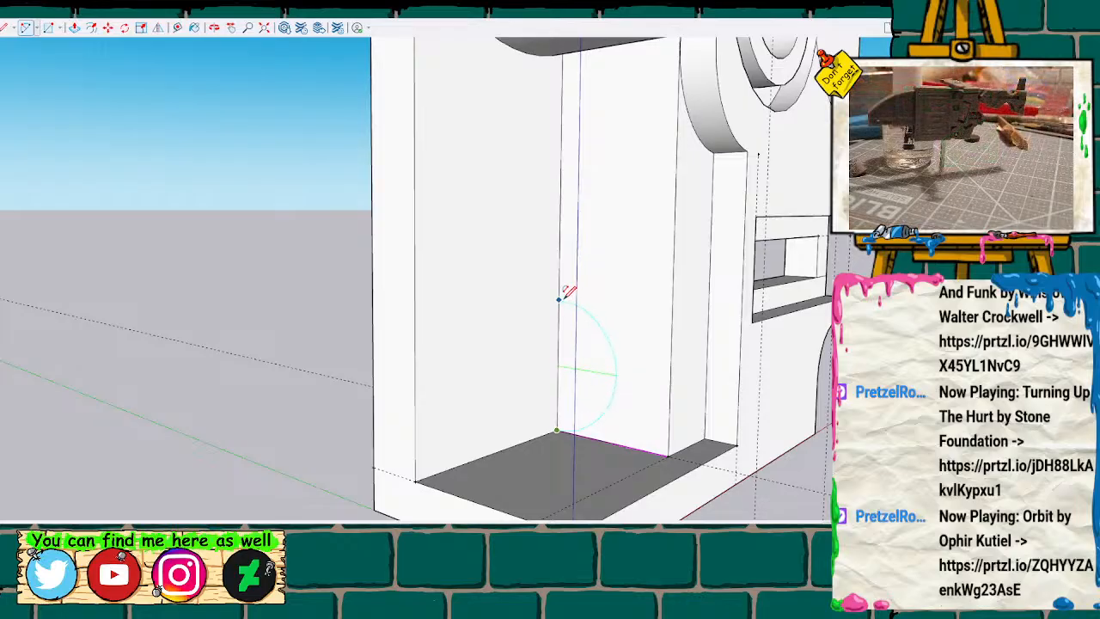
pyautogui.press('Return')
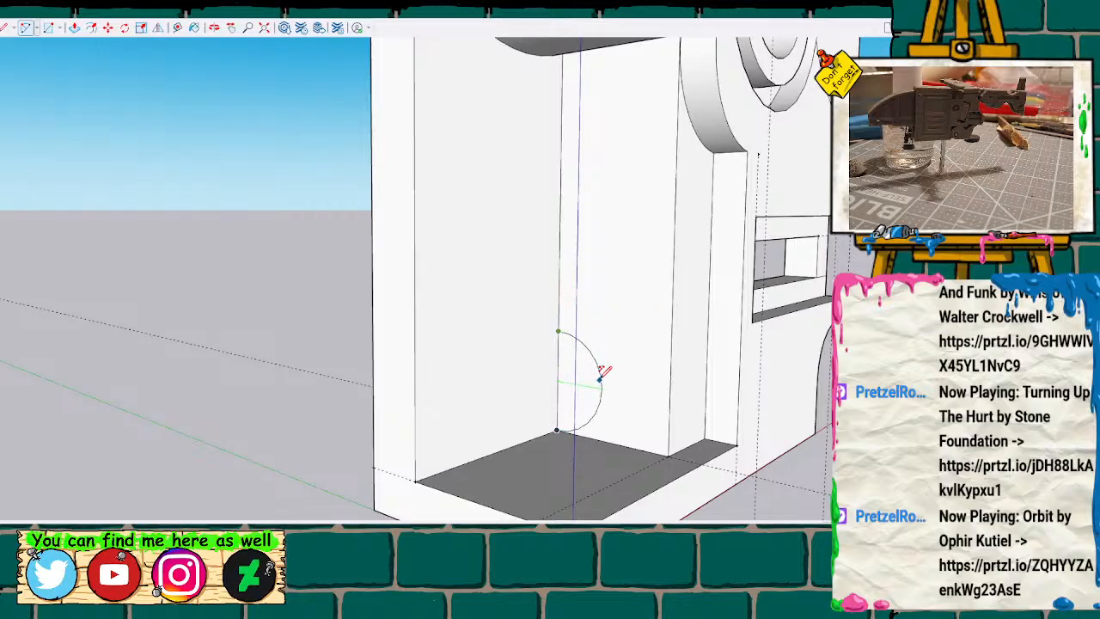
pyautogui.press('space')
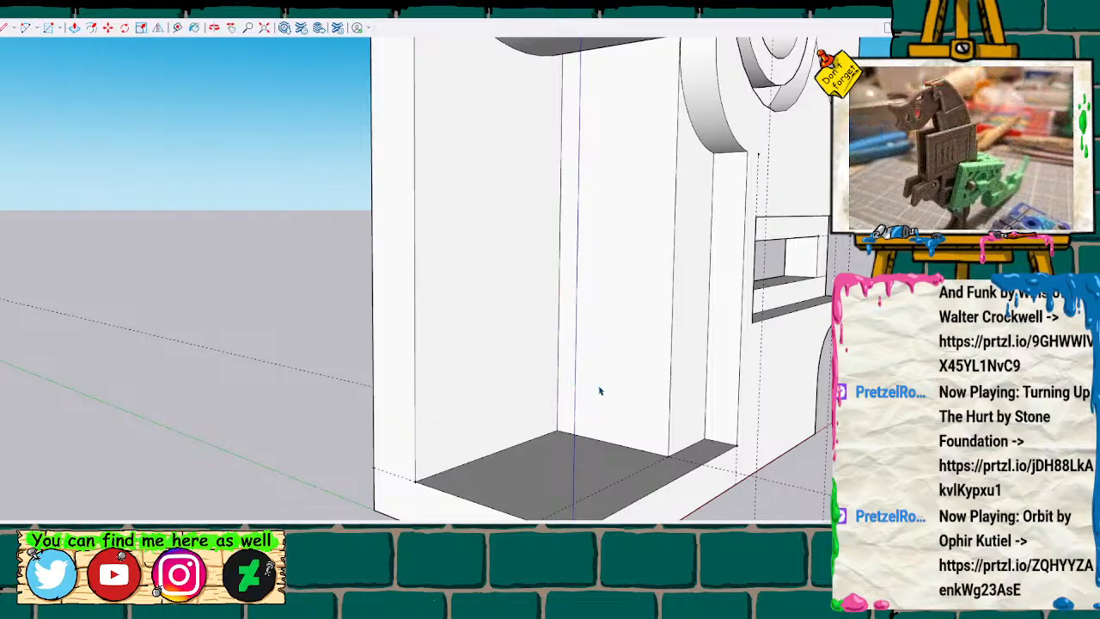
pyautogui.press('l')
pyautogui.click(557, 430)
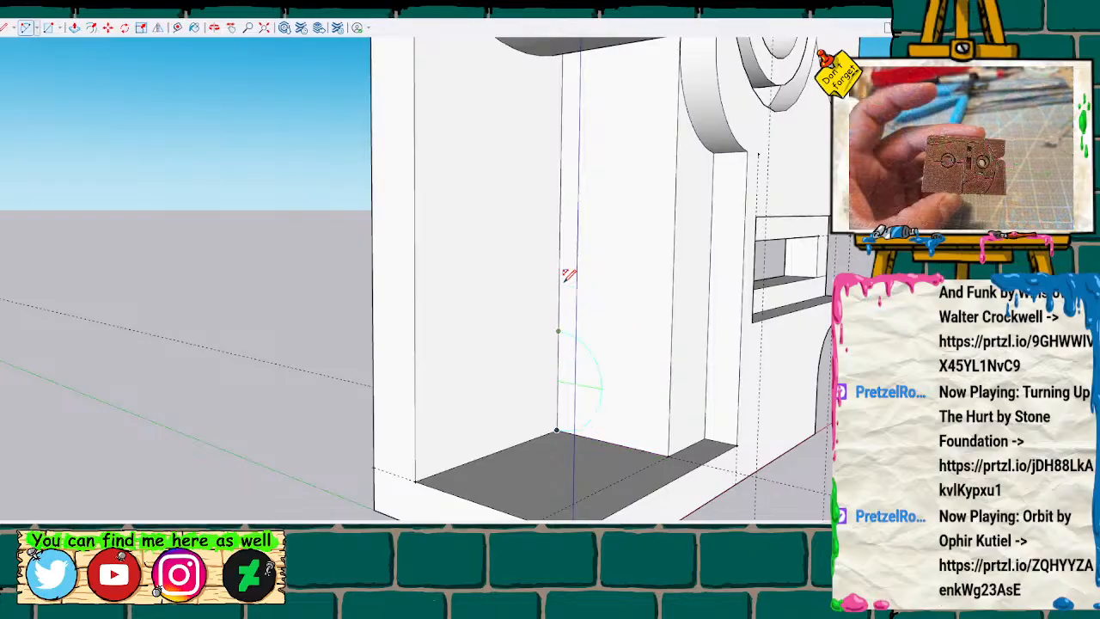
pyautogui.press('space')
# Measure up the inner side wall's back vertical edge from its lower corner.
pyautogui.press('t')
pyautogui.click(558, 427)
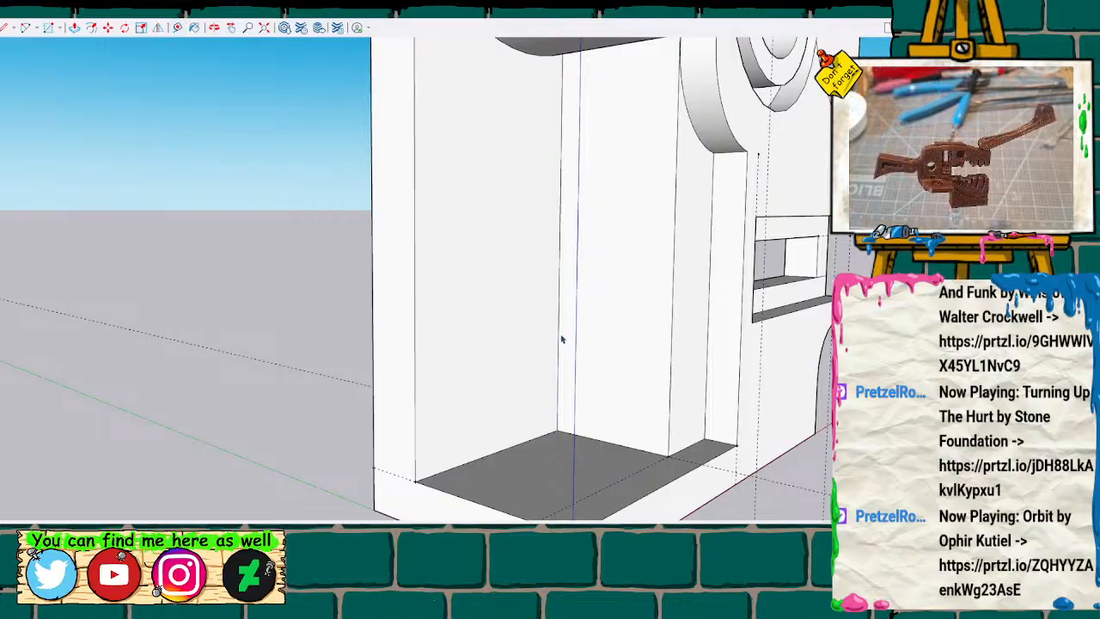
pyautogui.press('l')
pyautogui.click(558, 429)
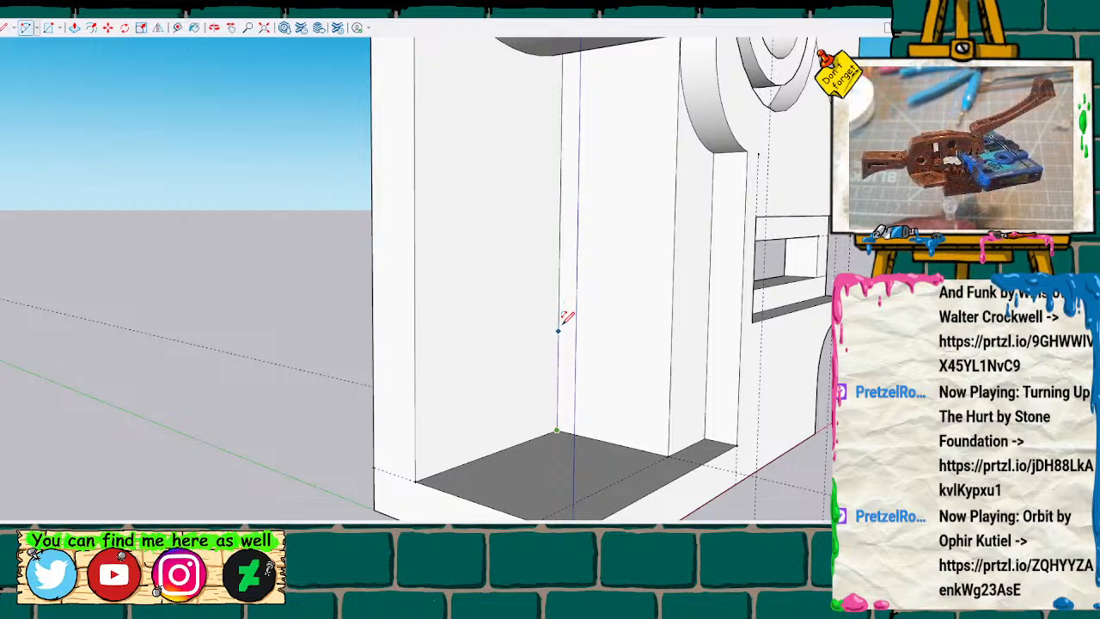
pyautogui.click(559, 328)
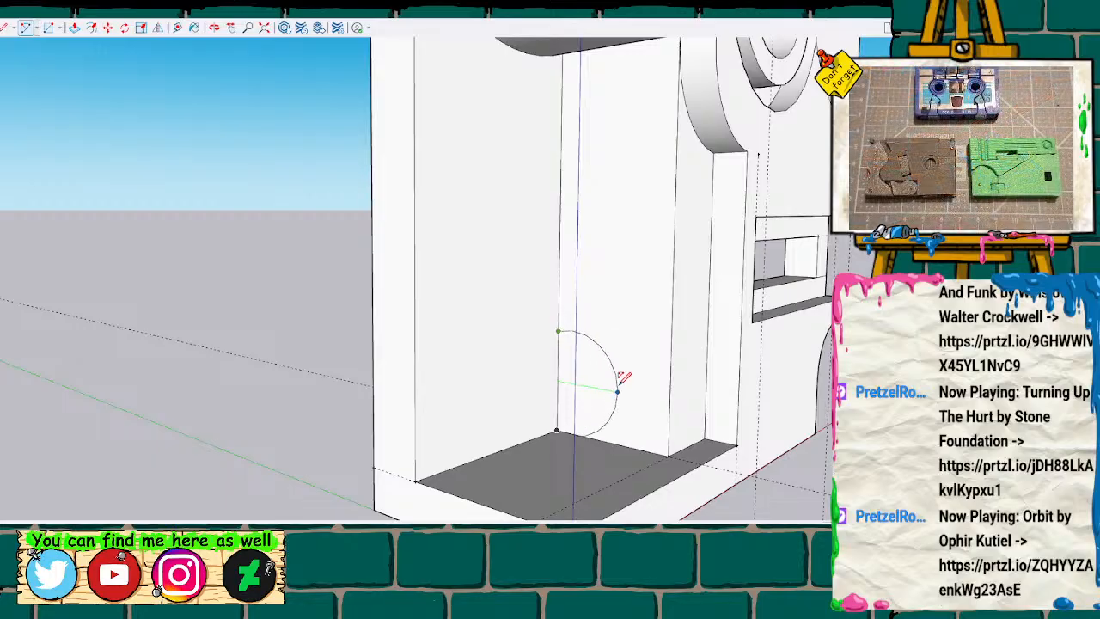
pyautogui.press('space')
pyautogui.press('l')
pyautogui.click(556, 430)
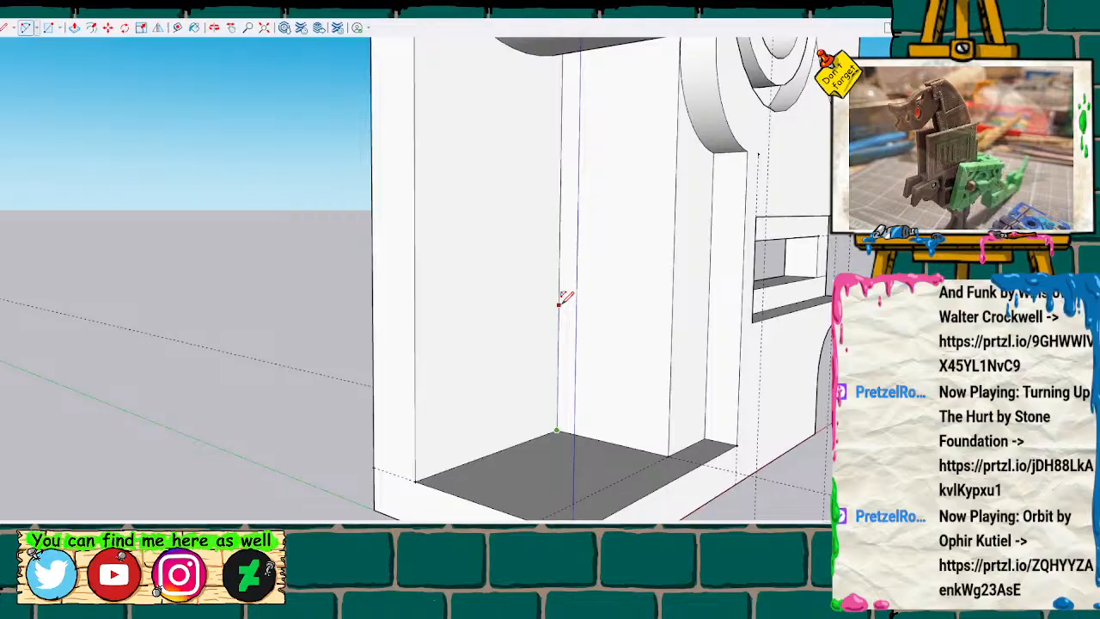
pyautogui.click(559, 303)
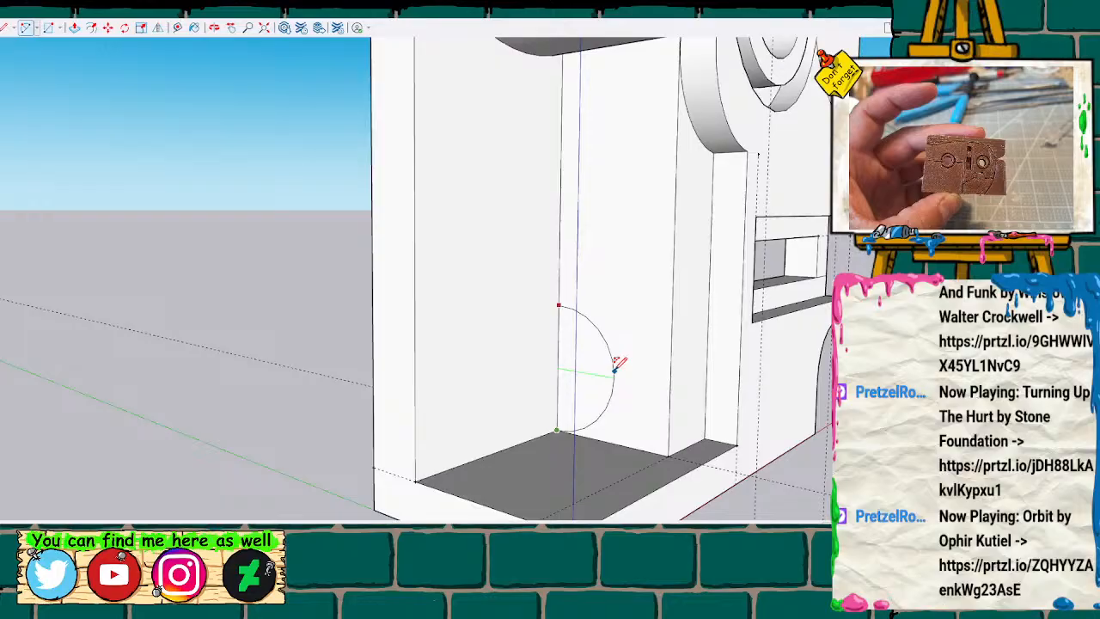
pyautogui.press('space')
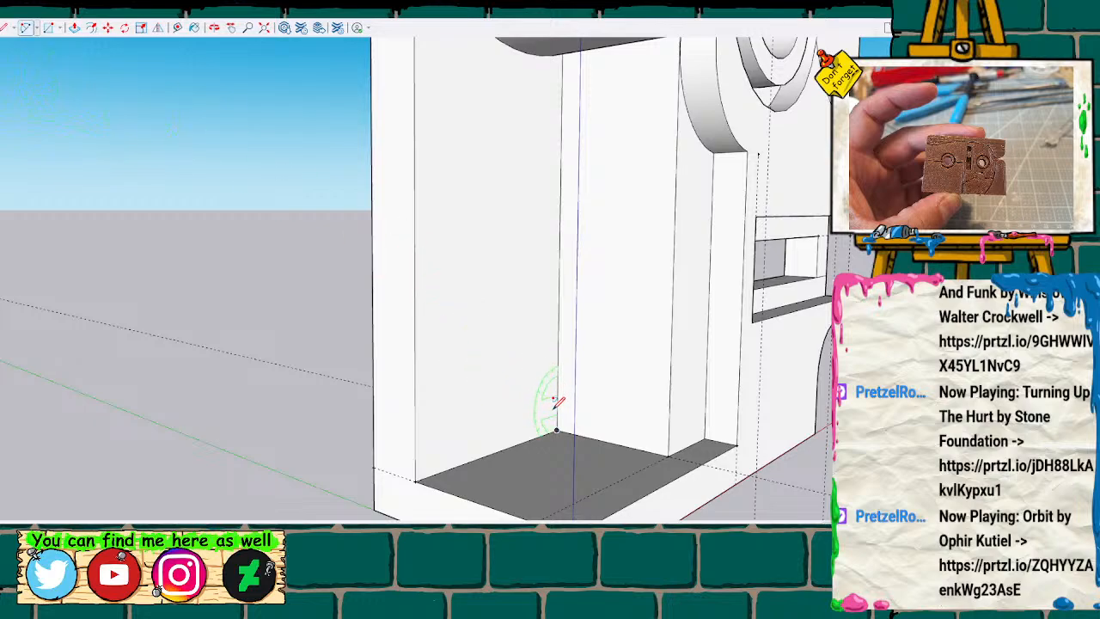
pyautogui.press('l')
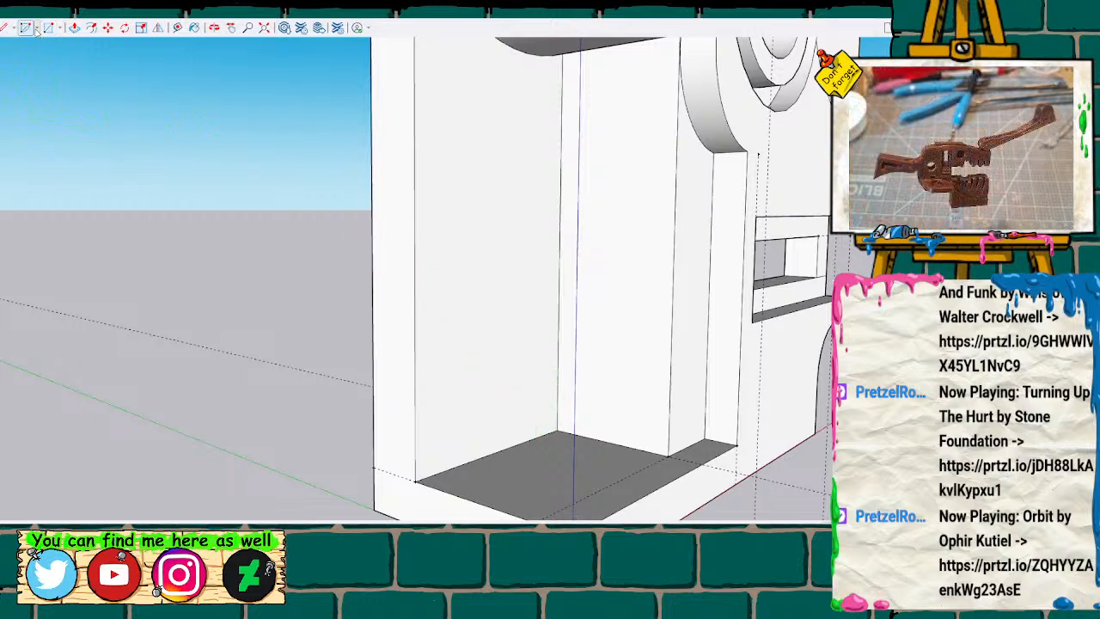
pyautogui.click(557, 428)
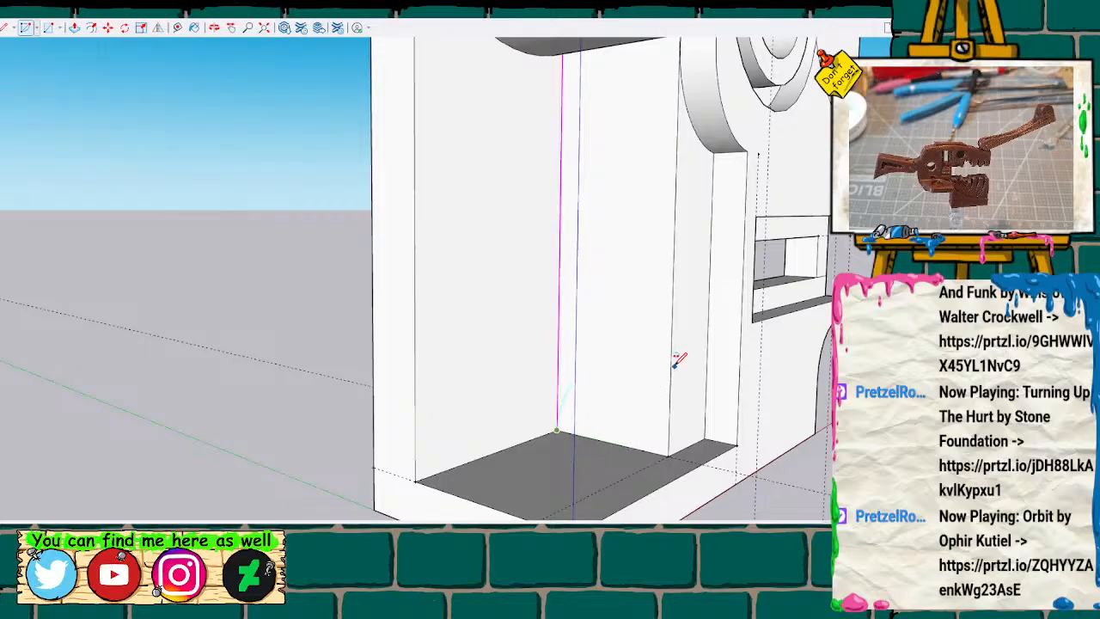
pyautogui.click(672, 322)
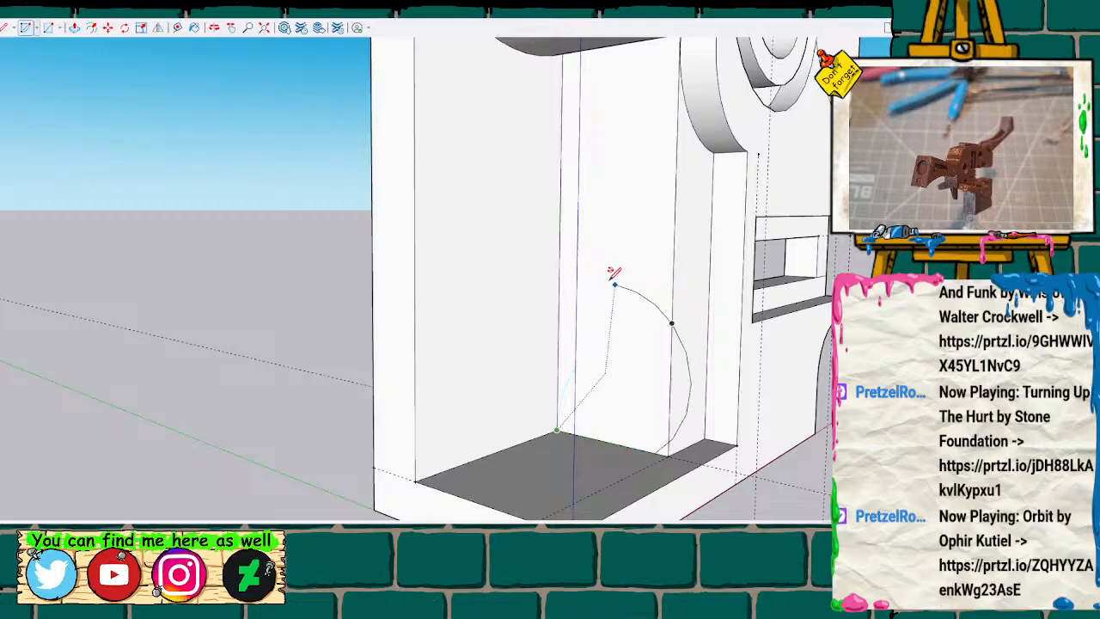
pyautogui.click(575, 184)
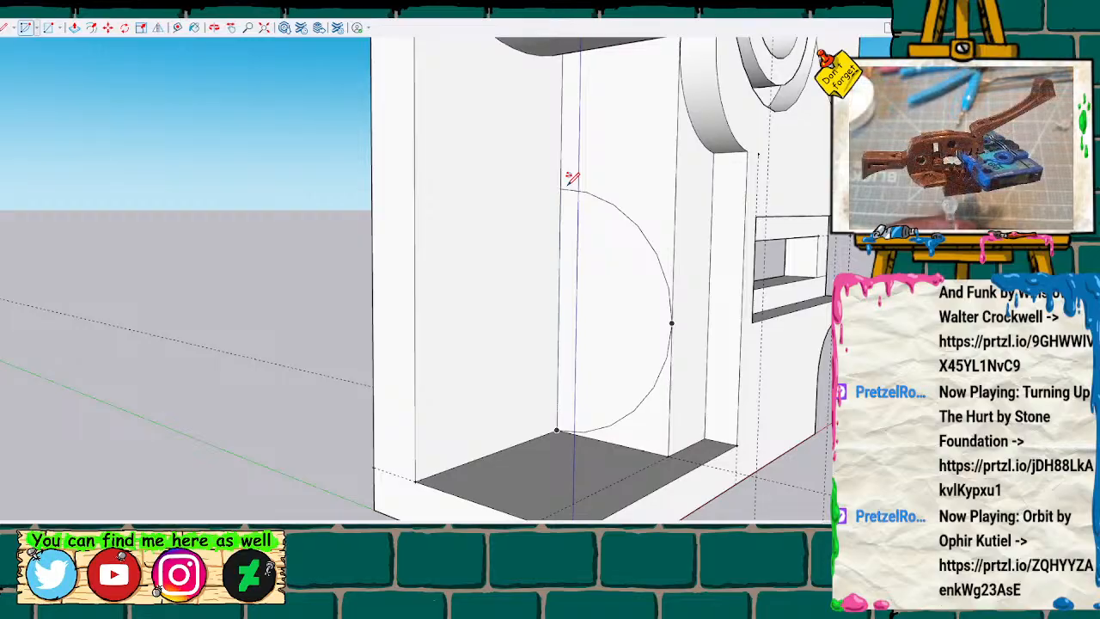
pyautogui.press('space')
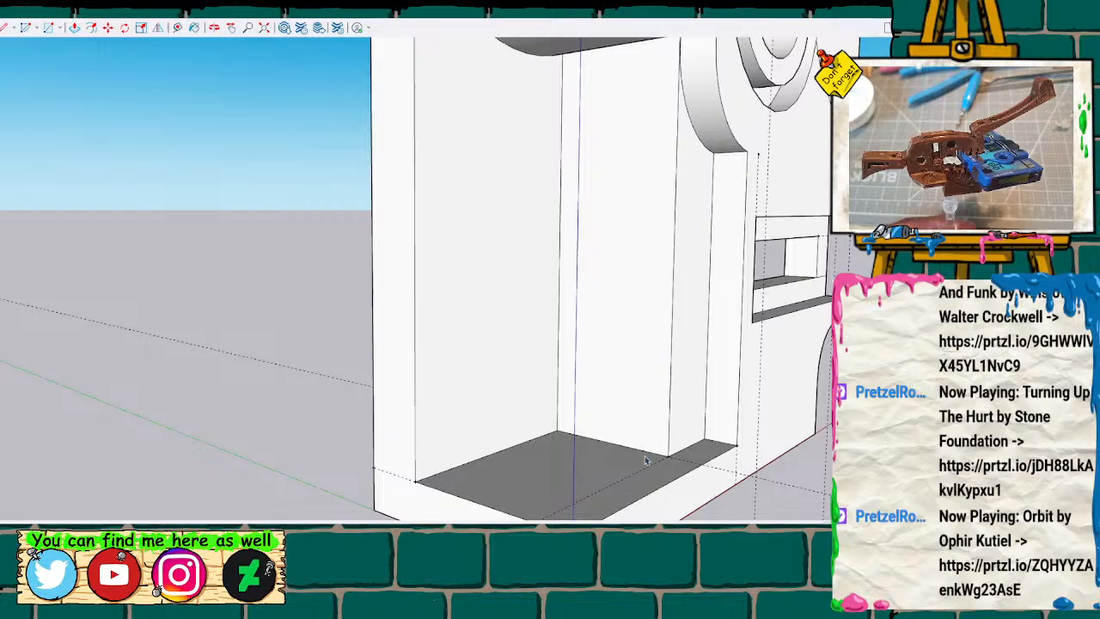
# Place a vertical guide line up the inner side wall from its lower edge, and a guide point partway along it.
pyautogui.press('t')
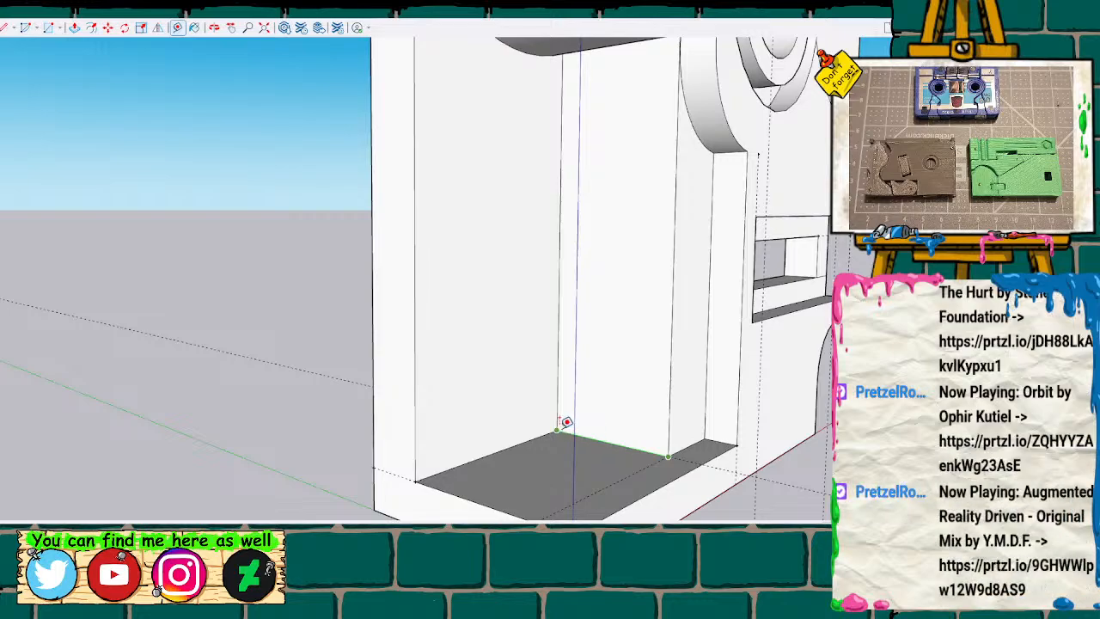
pyautogui.click(624, 446)
pyautogui.click(632, 445)
pyautogui.click(643, 35)
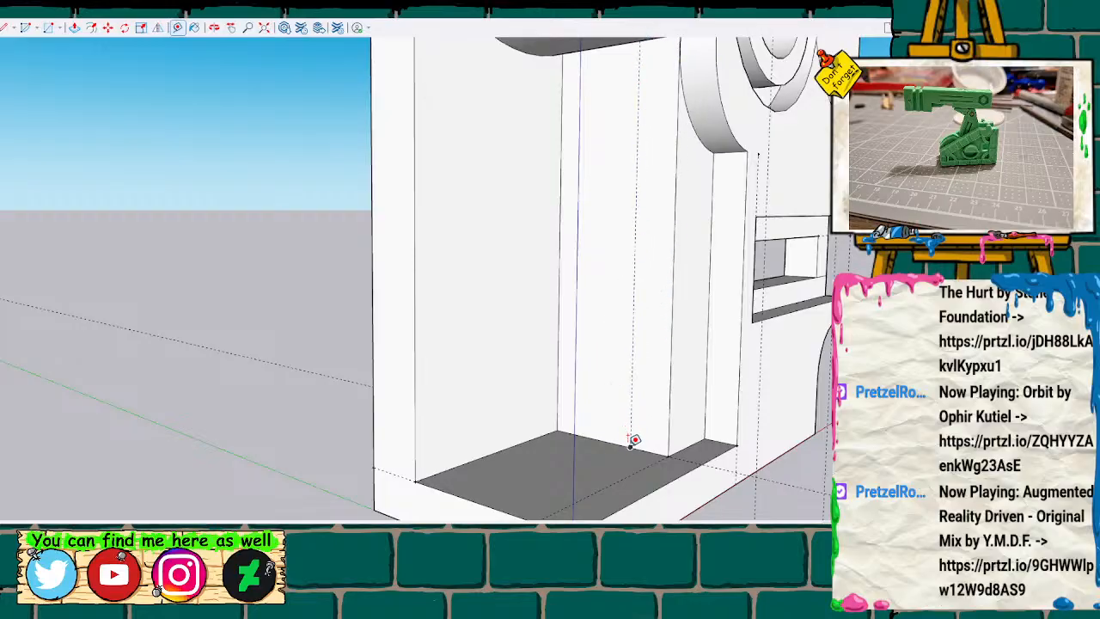
pyautogui.click(631, 444)
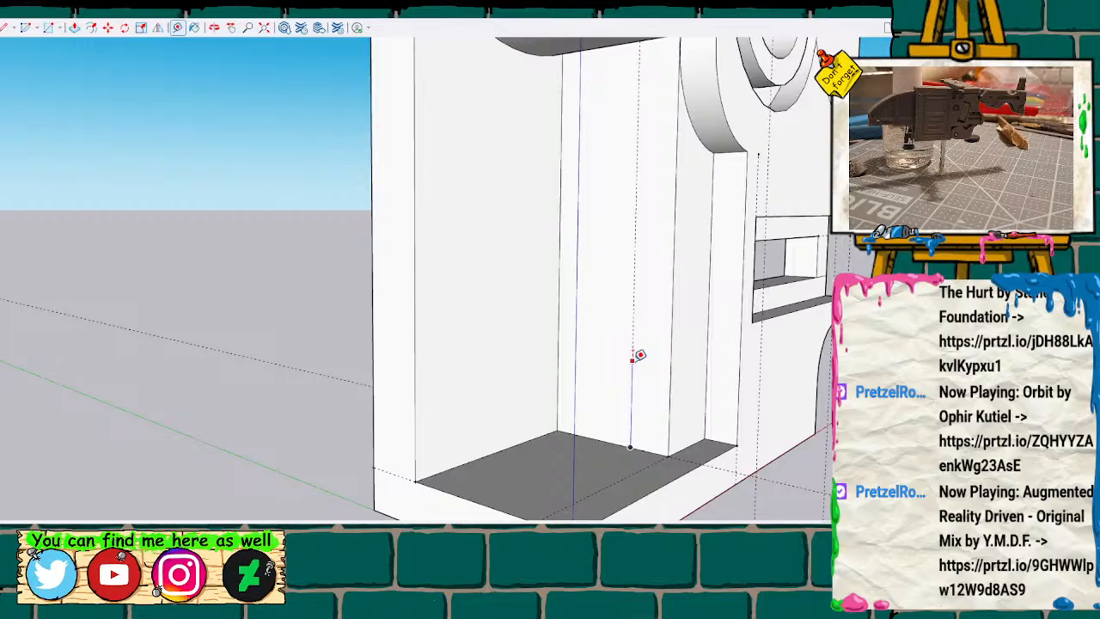
pyautogui.click(634, 357)
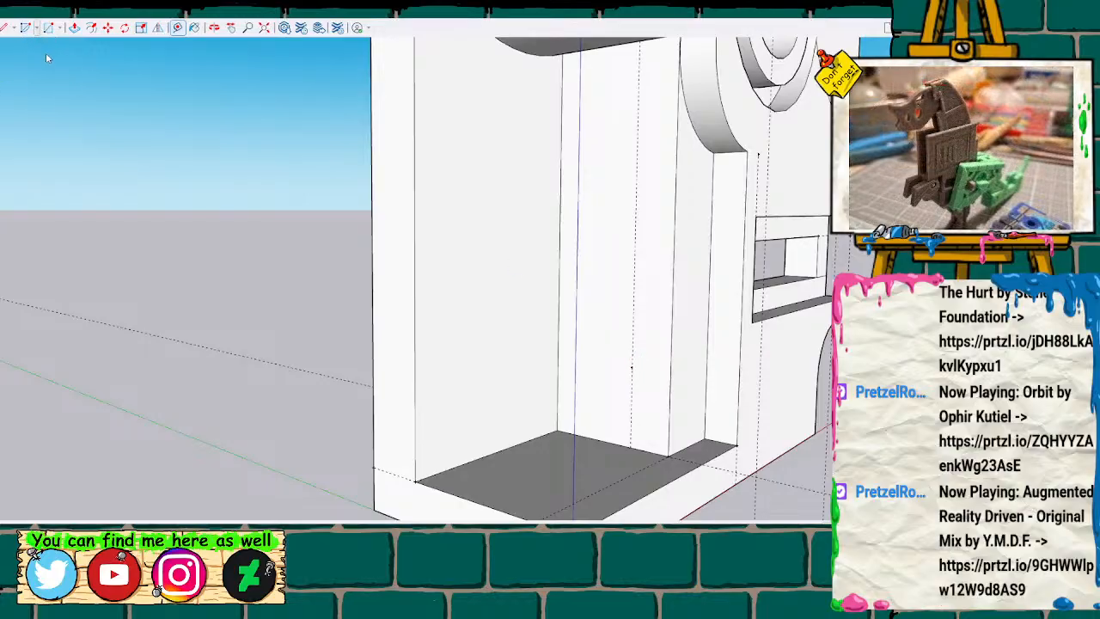
pyautogui.press('l')
pyautogui.click(557, 429)
pyautogui.click(632, 367)
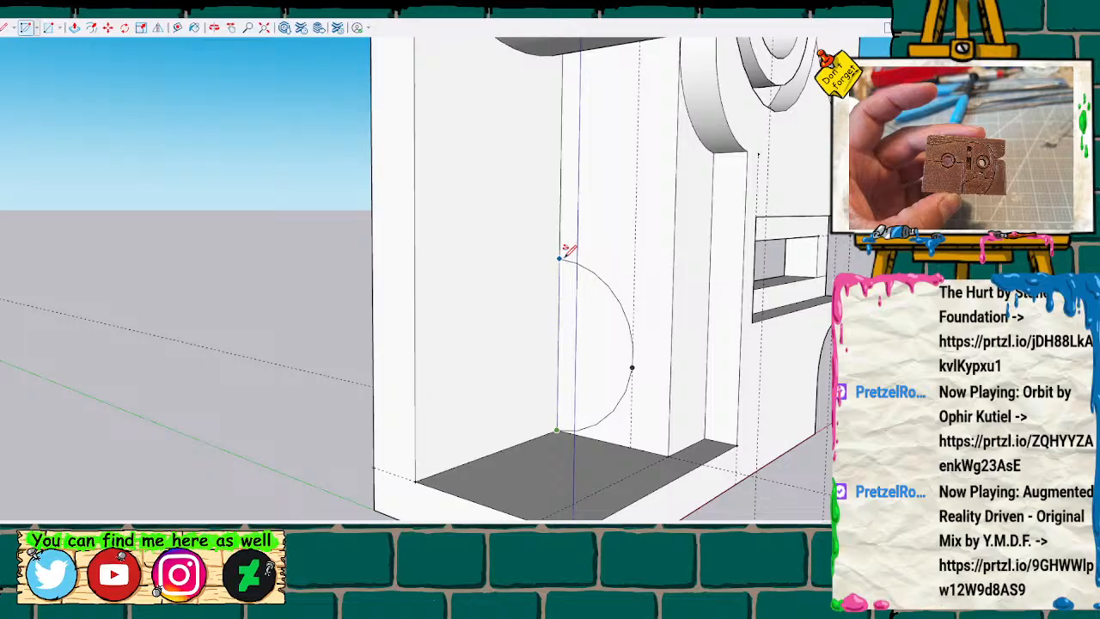
pyautogui.press('space')
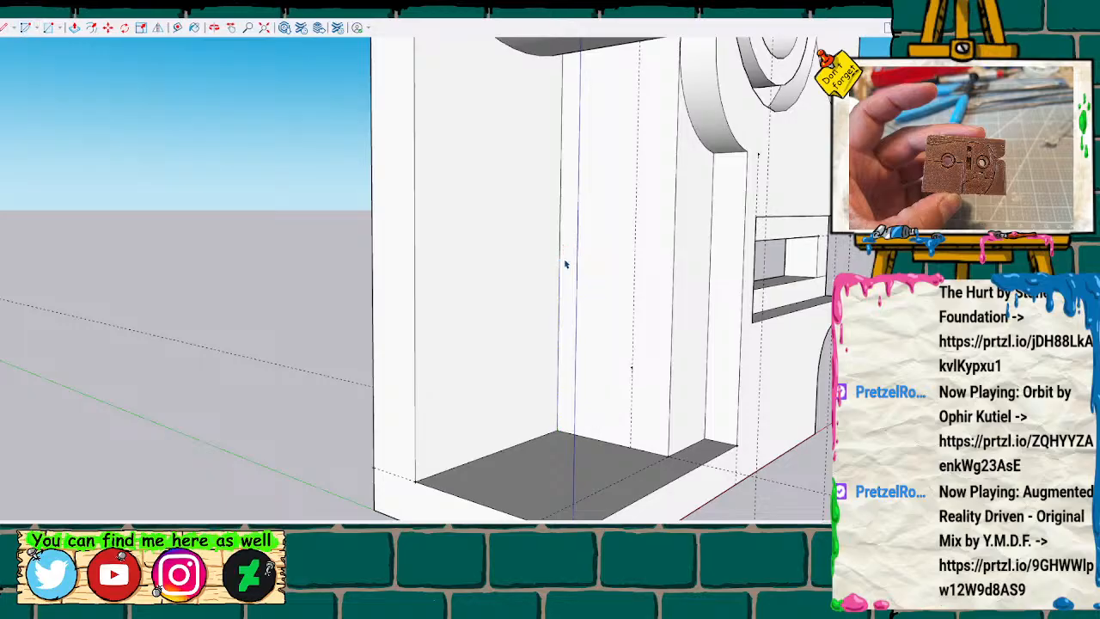
# Measure from the side wall's guide point across to the back vertical edge, and up the guide line from the lower edge.
pyautogui.press('t')
pyautogui.click(632, 365)
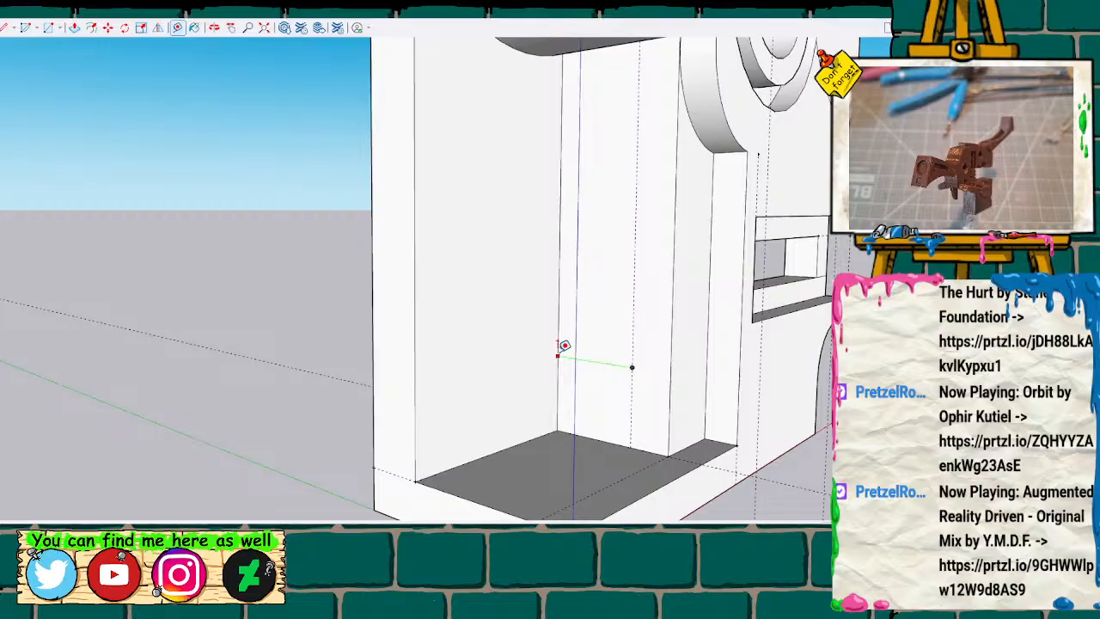
pyautogui.press('space')
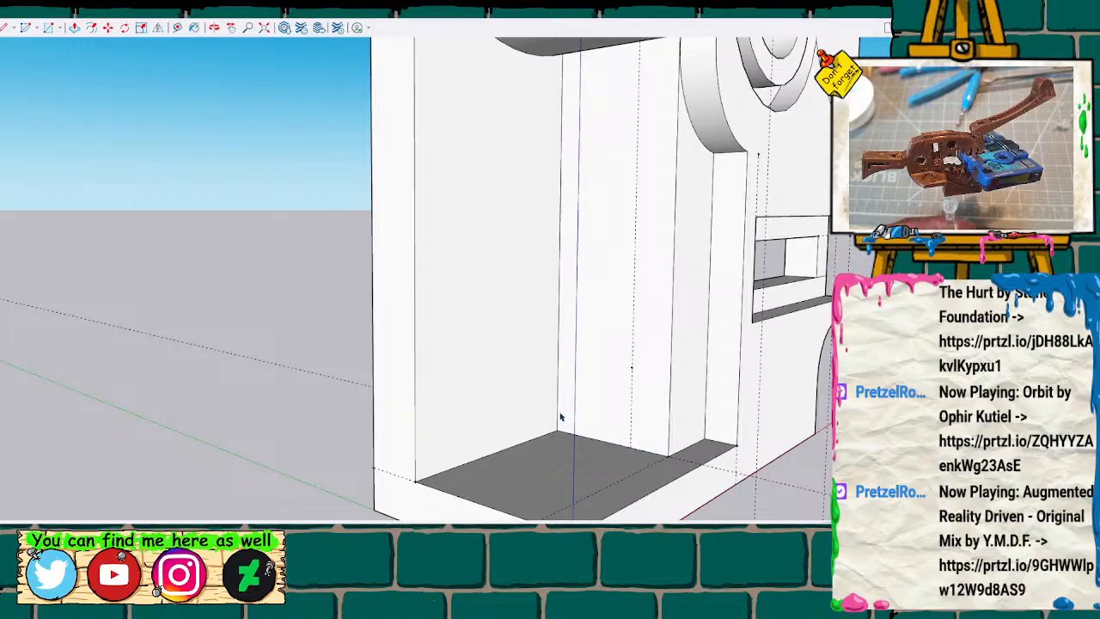
pyautogui.press('t')
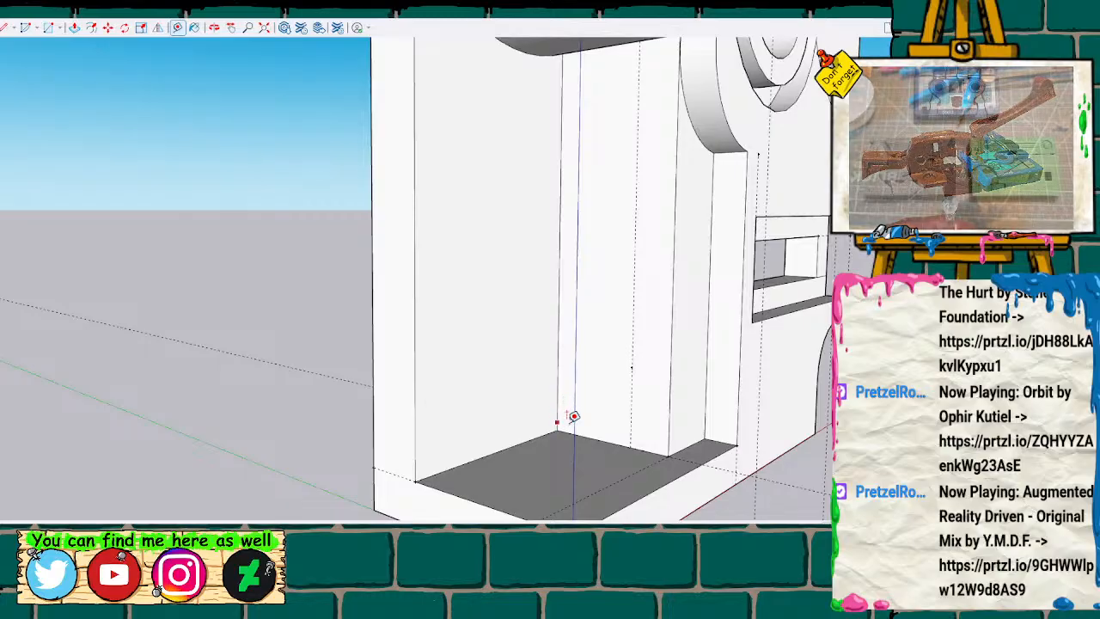
pyautogui.click(629, 447)
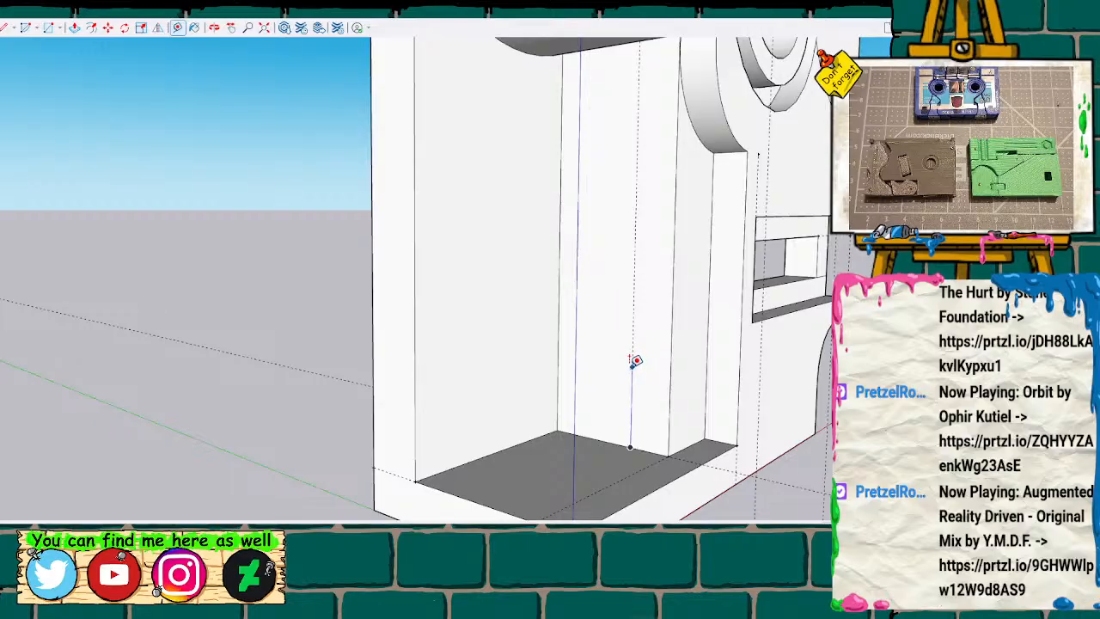
pyautogui.click(634, 361)
pyautogui.press('space')
# Mark guide points up the back vertical edge from its lower corner, and erase the guide line and guide point on the side wall.
pyautogui.click(47, 28)
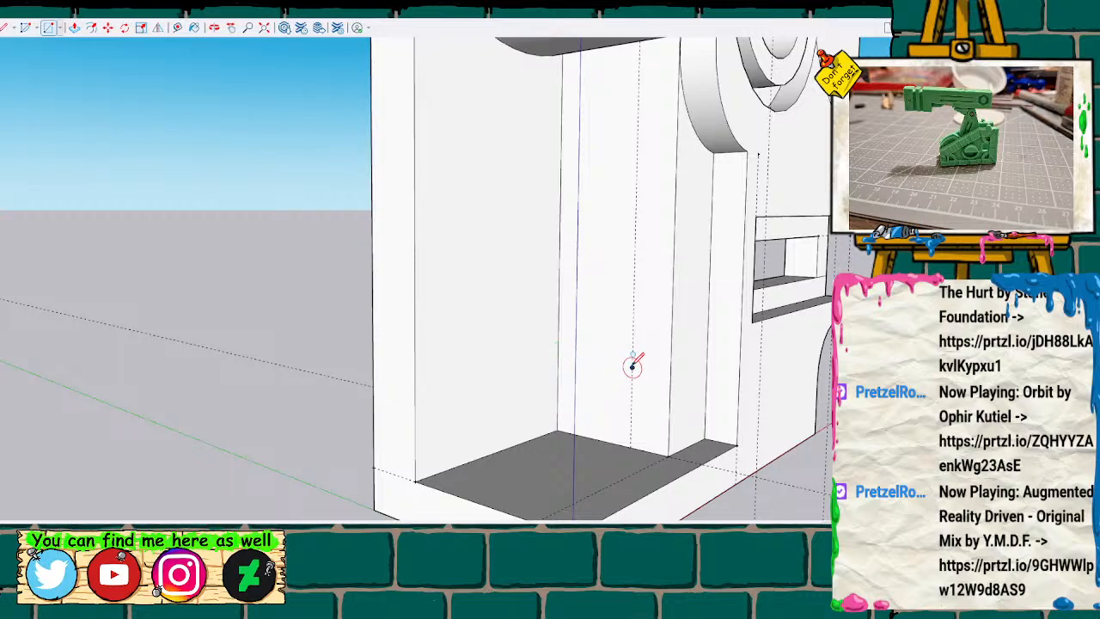
pyautogui.press('t')
pyautogui.click(557, 429)
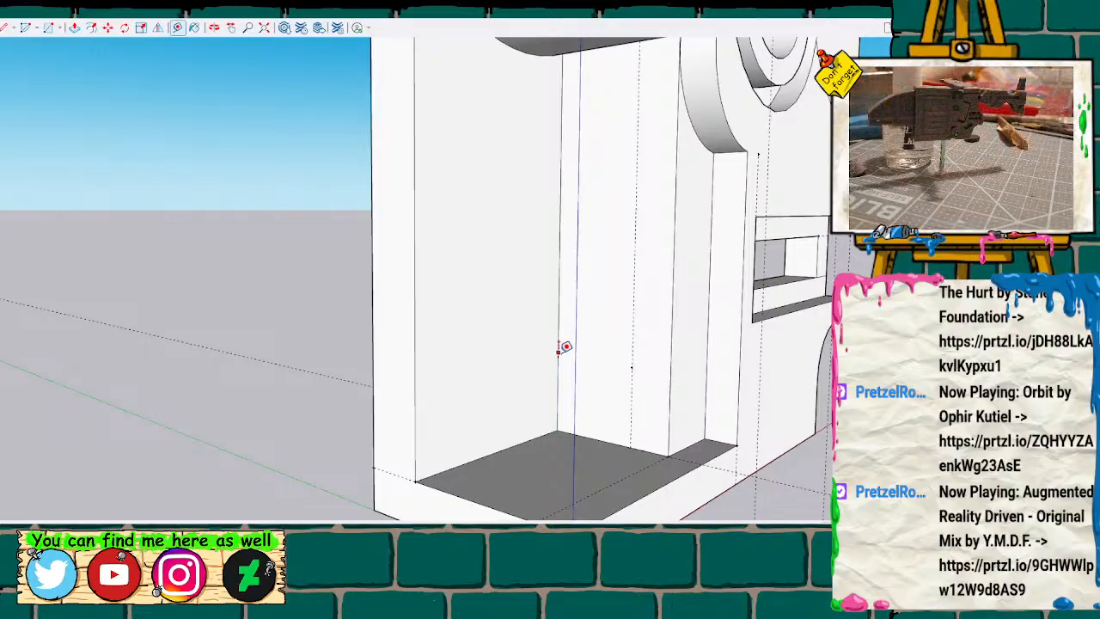
pyautogui.click(557, 355)
pyautogui.click(559, 279)
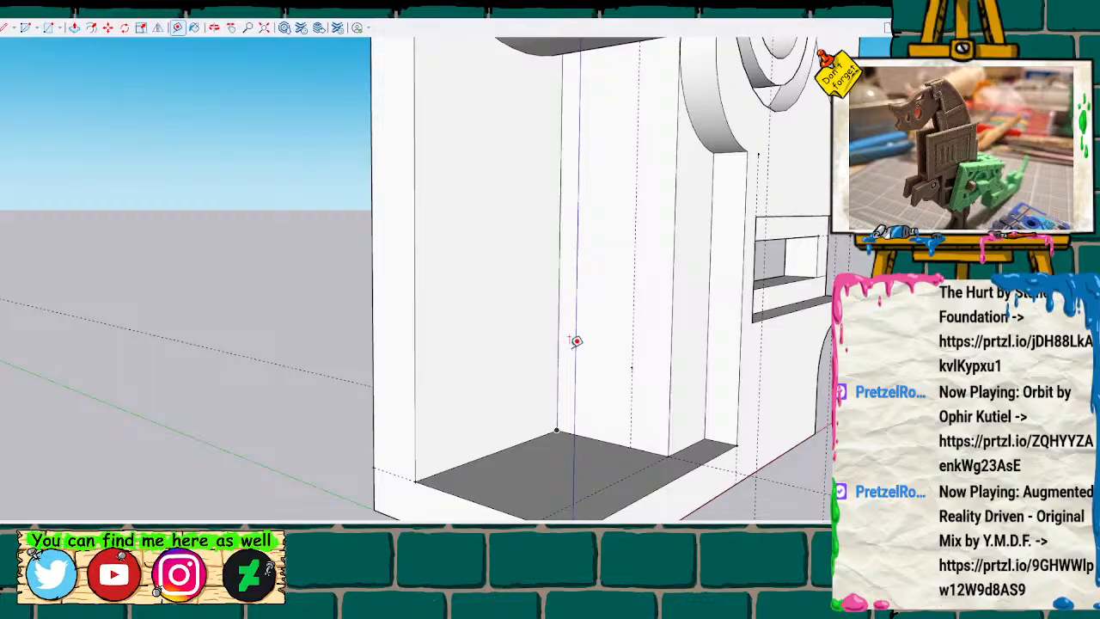
pyautogui.press('e')
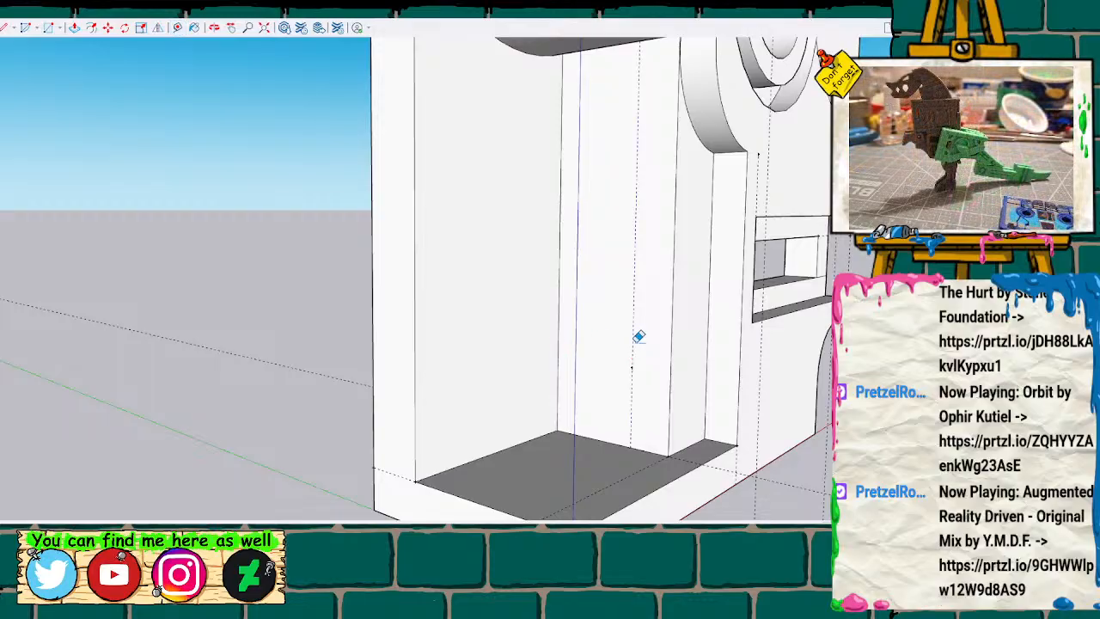
pyautogui.click(636, 370)
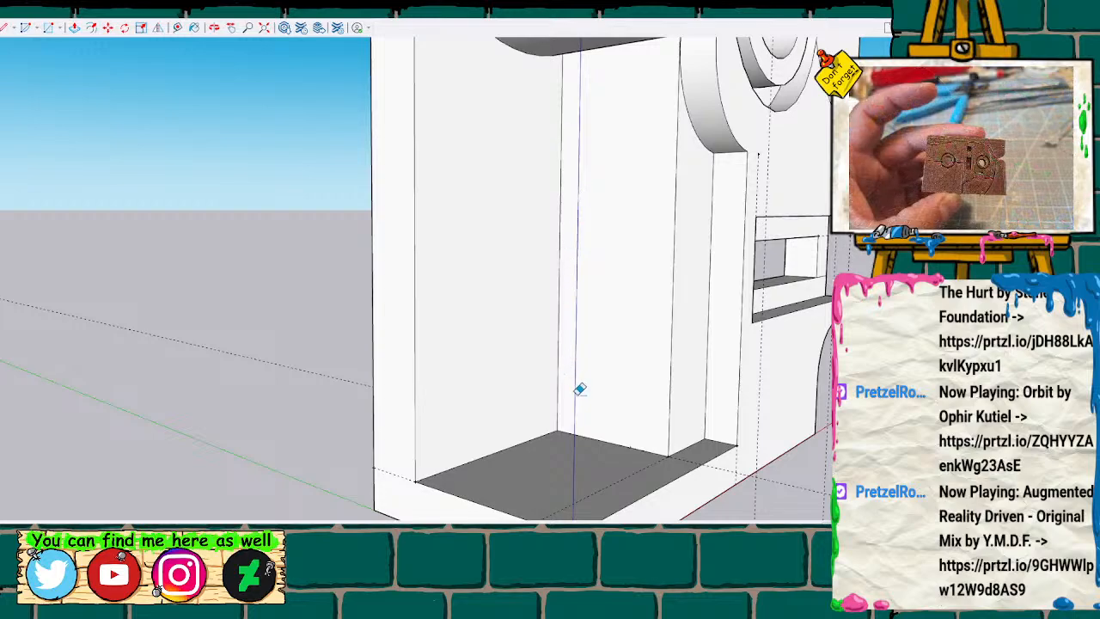
# Draw a semicircular arc on the inner side wall, centred on the back vertical edge and starting at its lower corner.
pyautogui.press('t')
pyautogui.click(557, 429)
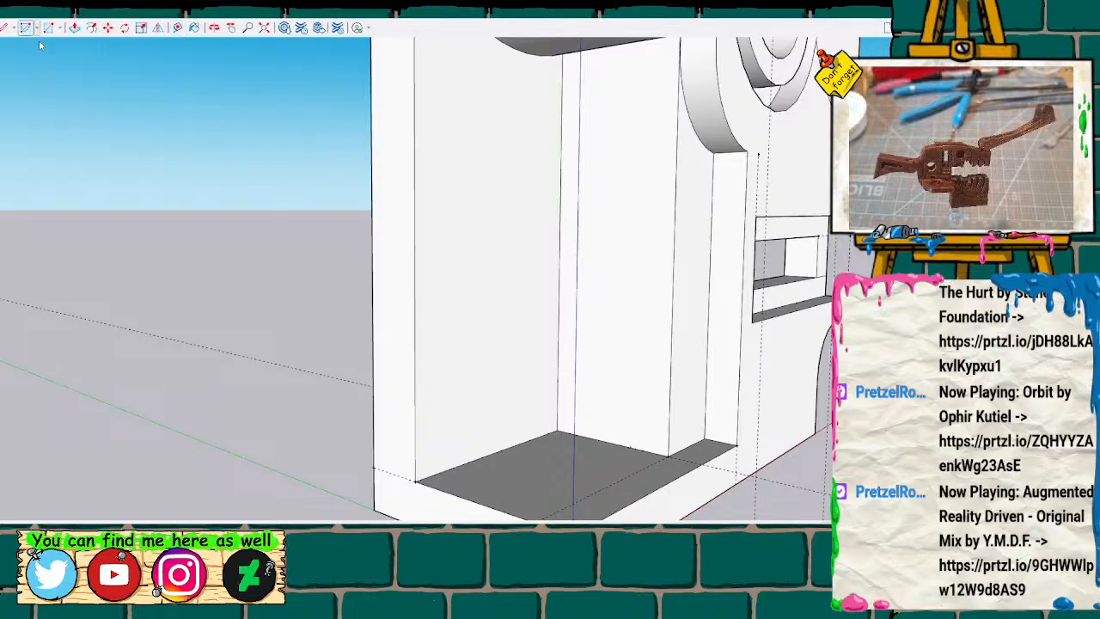
pyautogui.click(557, 380)
pyautogui.click(557, 430)
pyautogui.click(562, 306)
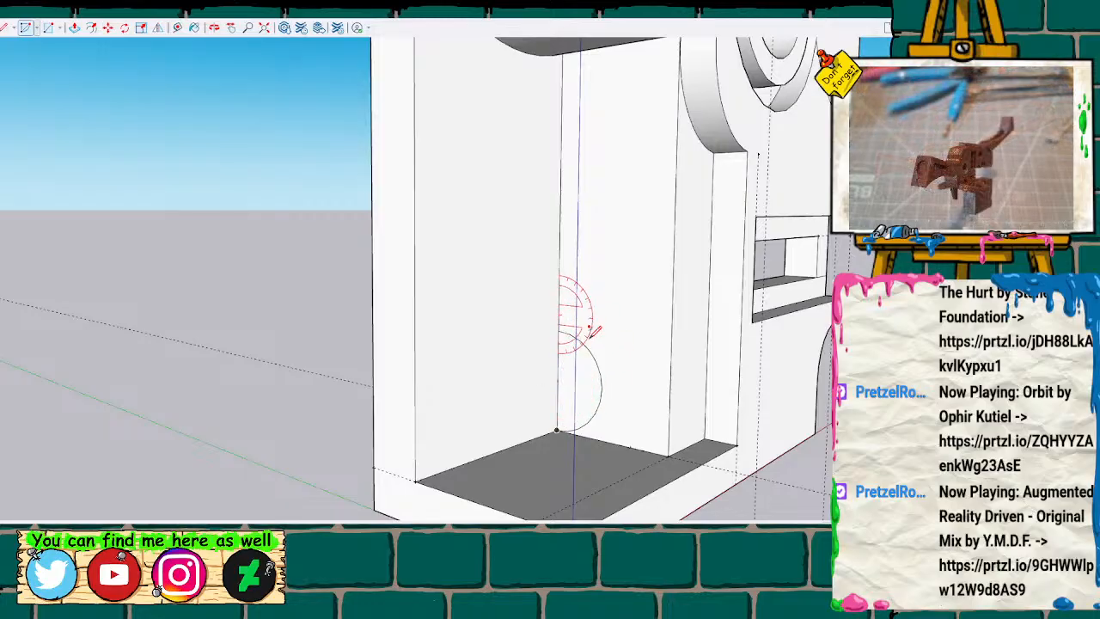
pyautogui.press('t')
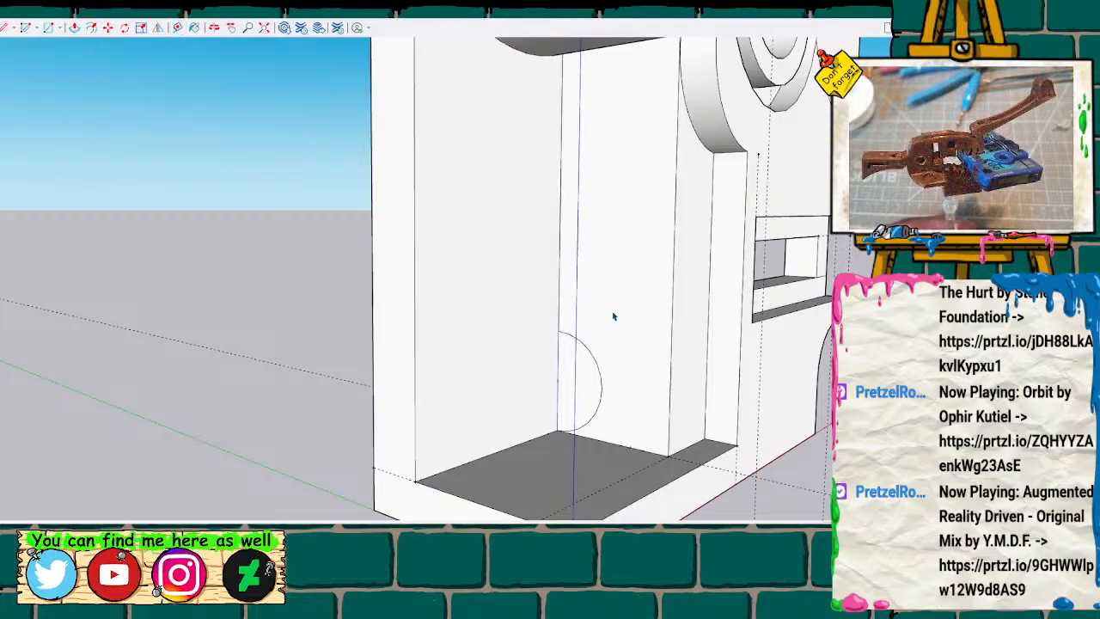
# Measure up the back edge from the upper guide point and draw a second semicircular arc centred on that edge, starting at that point.
pyautogui.press('t')
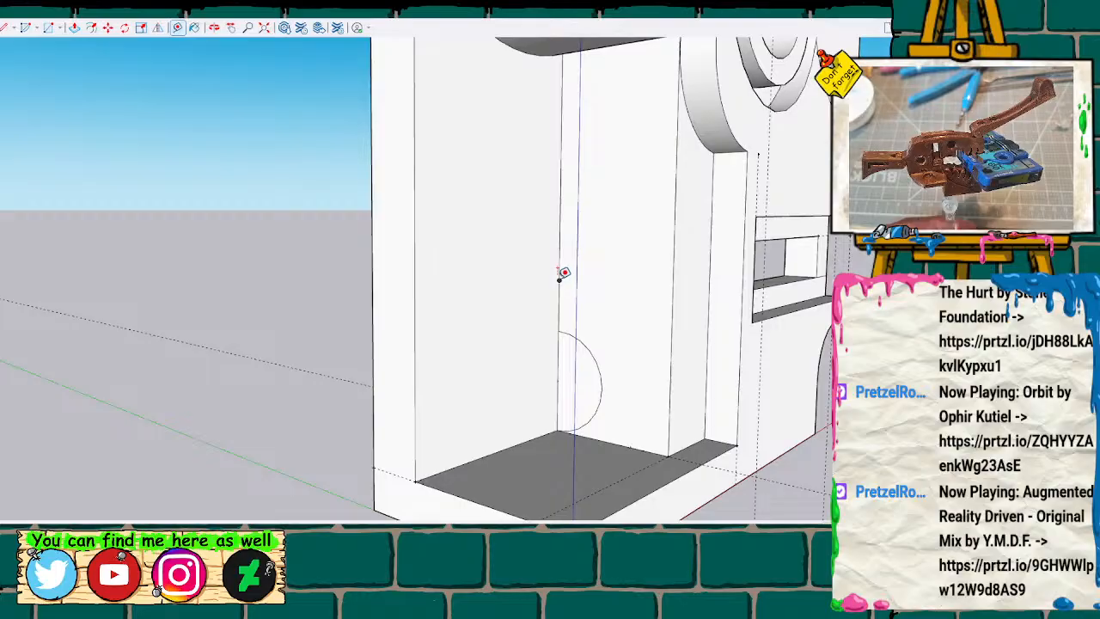
pyautogui.click(559, 278)
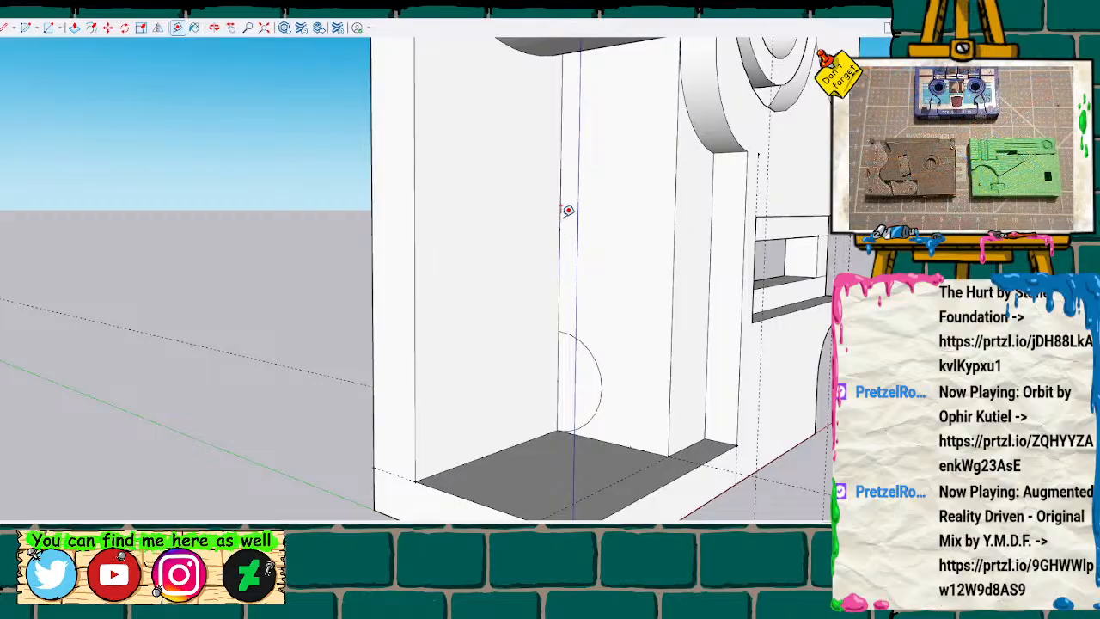
pyautogui.press('l')
pyautogui.click(559, 228)
pyautogui.click(559, 279)
pyautogui.press('space')
pyautogui.press('l')
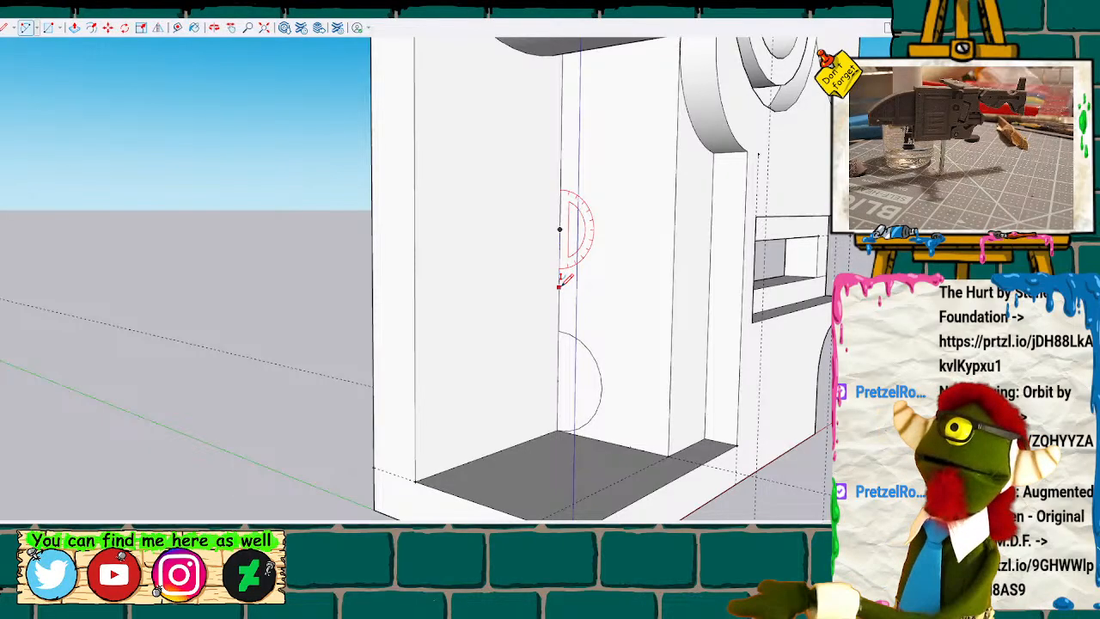
pyautogui.click(559, 280)
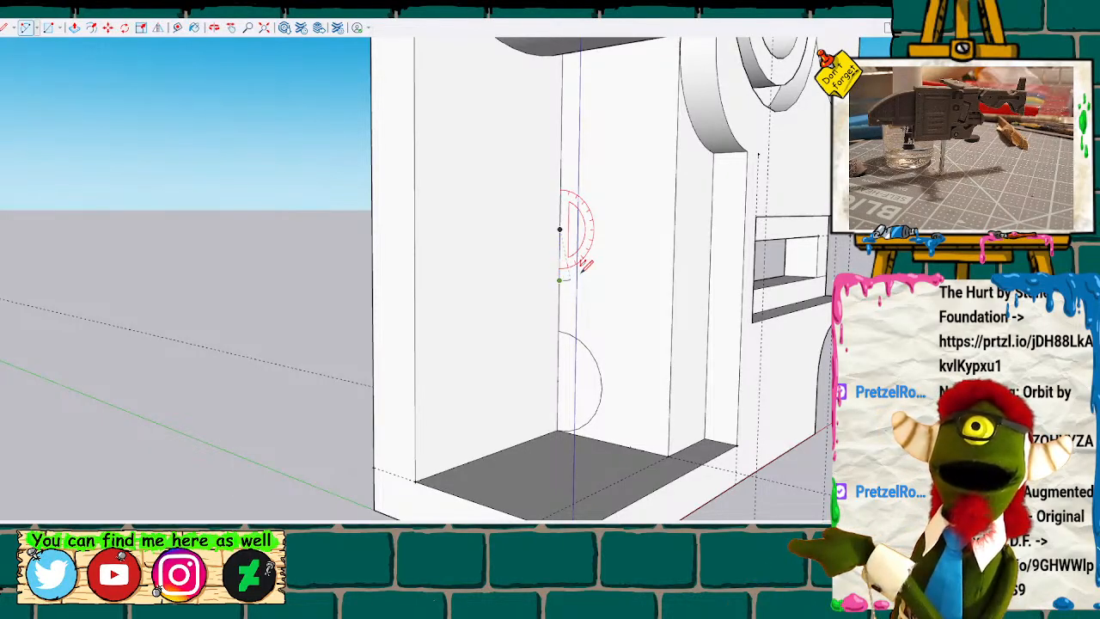
pyautogui.click(560, 178)
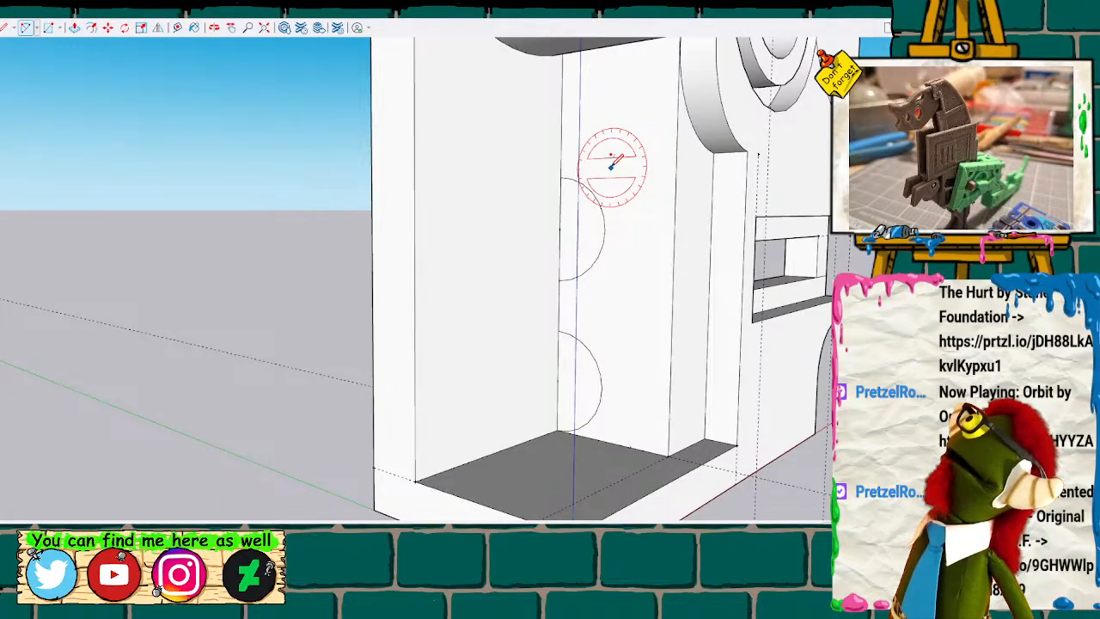
# Remove the upper arc and mark new guide points on the back vertical edge above the lower semicircle.
pyautogui.press('t')
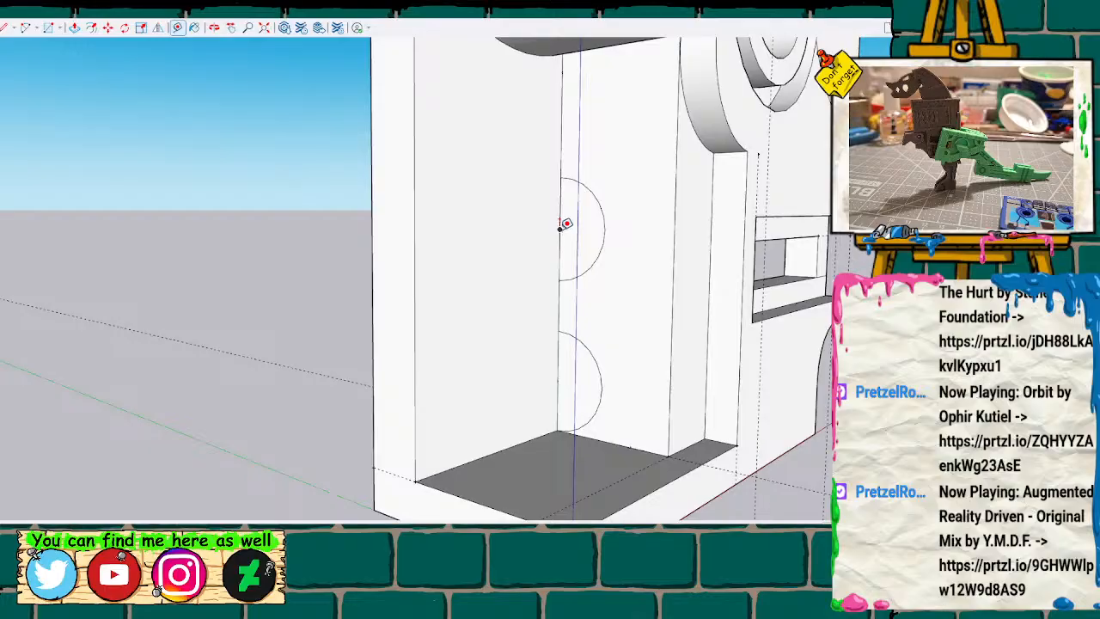
pyautogui.press('space')
pyautogui.press('o')
pyautogui.moveTo(673, 137); pyautogui.dragTo(447, 133)
pyautogui.scroll(-4, 563, 165)
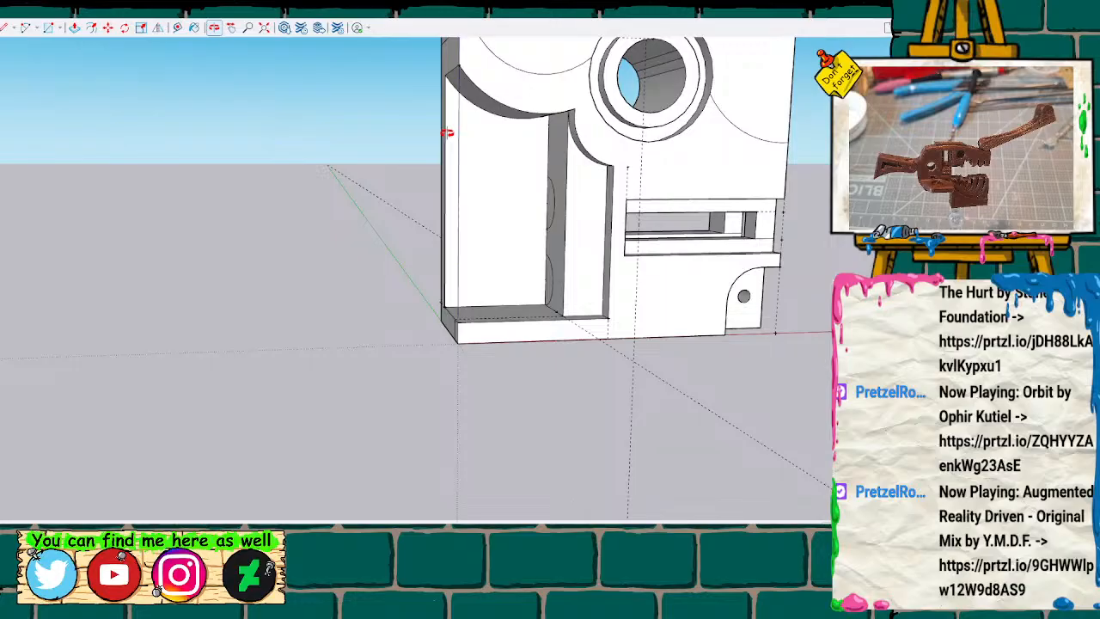
pyautogui.moveTo(518, 125)
pyautogui.mouseDown()
pyautogui.moveTo(524, 148)
pyautogui.moveTo(602, 146)
pyautogui.moveTo(651, 105)
pyautogui.moveTo(694, 121)
pyautogui.mouseUp()
pyautogui.scroll(5, 529, 151)
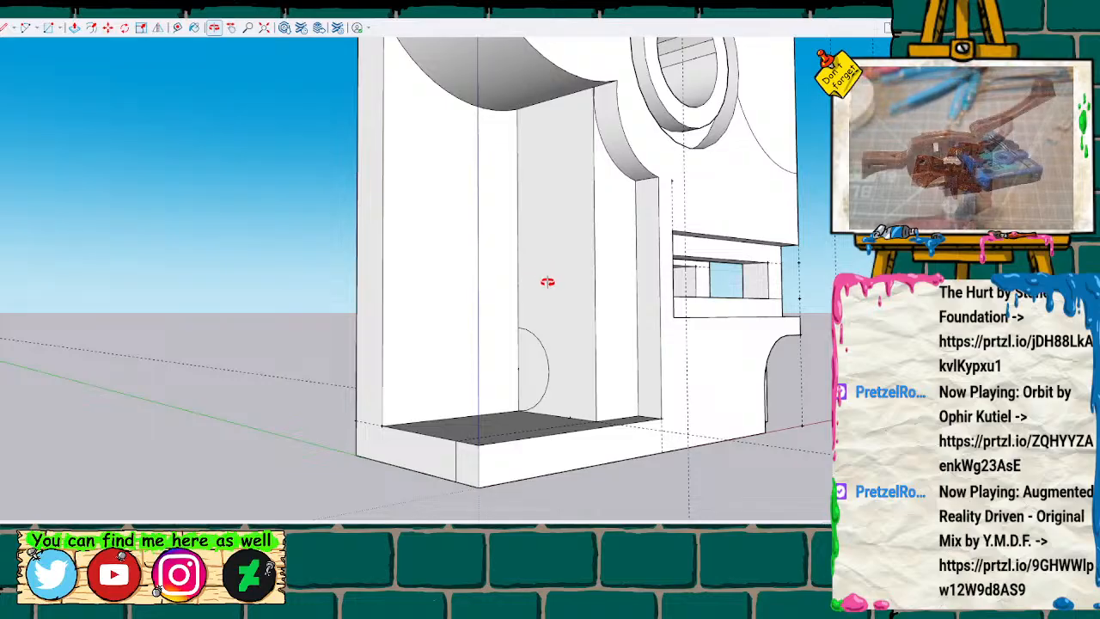
pyautogui.scroll(3, 524, 315)
pyautogui.press('a')
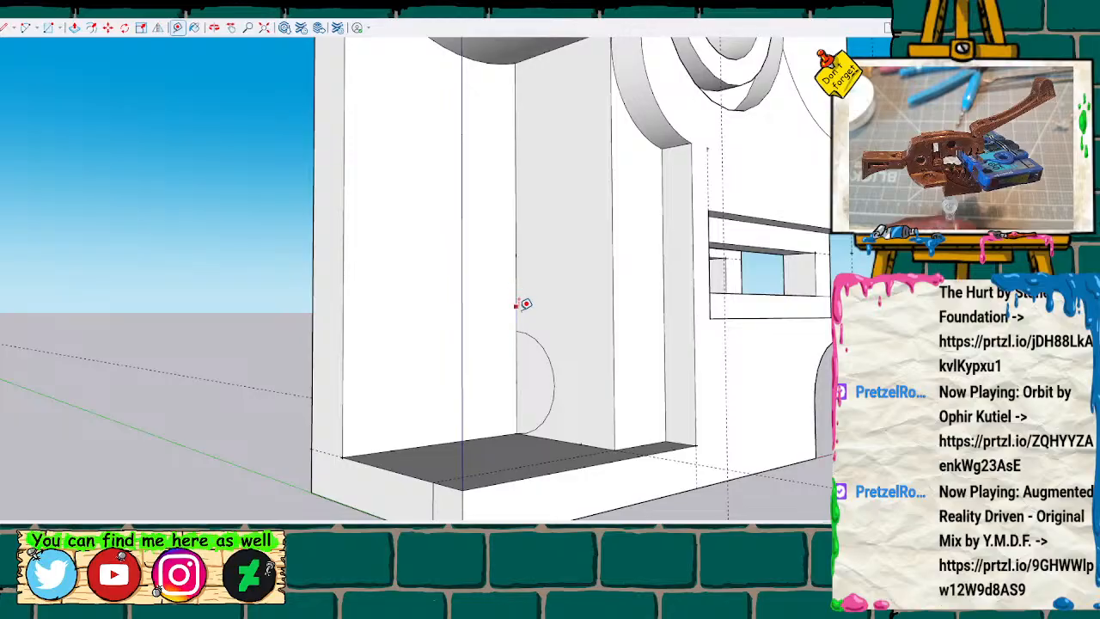
pyautogui.scroll(1, 531, 284)
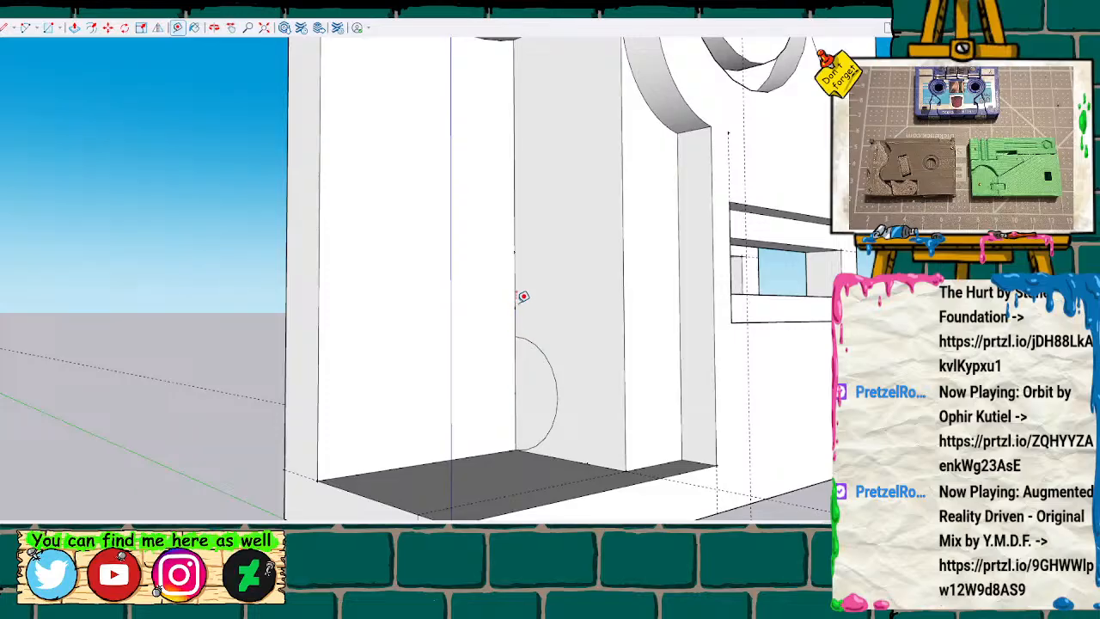
# Redraw the second semicircular arc on the inner side wall, centred on the upper guide point and starting at the guide point below it.
pyautogui.click(26, 28)
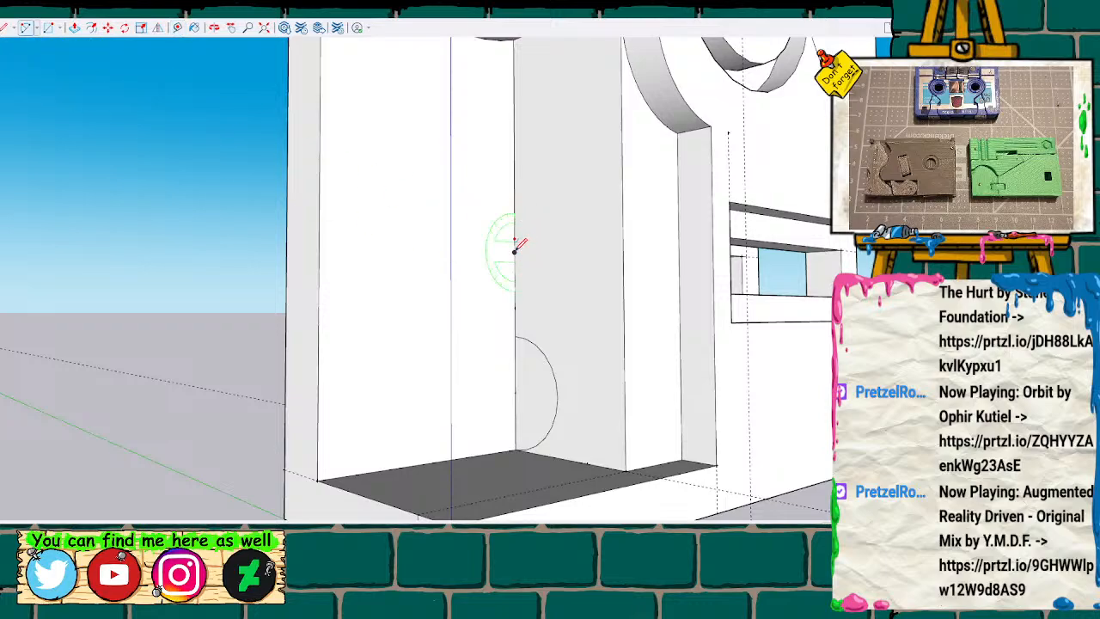
pyautogui.click(514, 251)
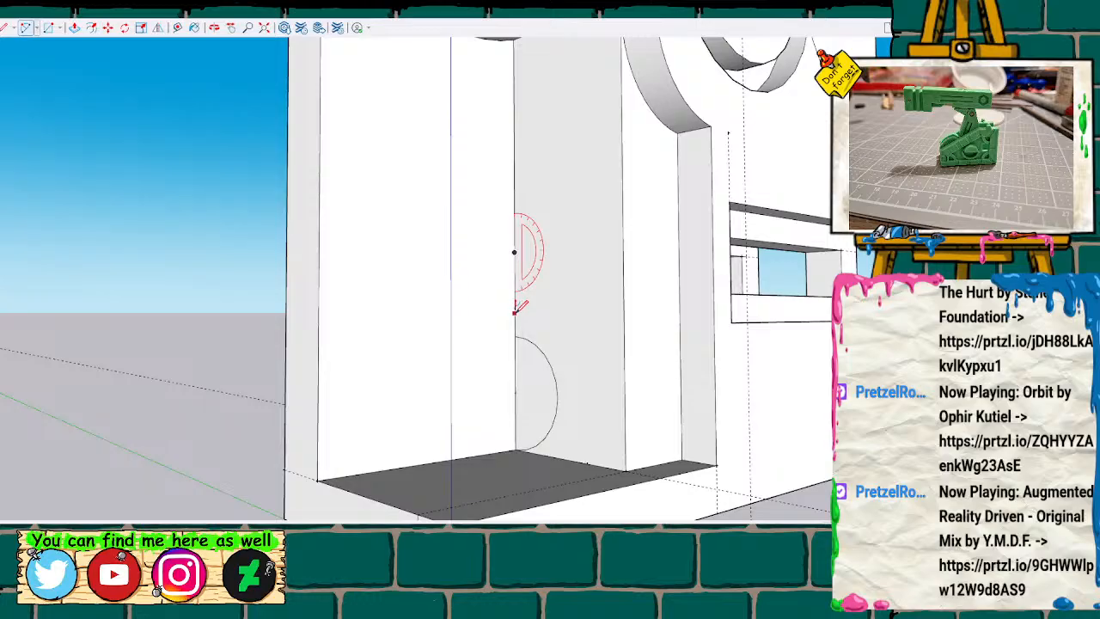
pyautogui.click(514, 306)
pyautogui.click(515, 196)
# Measure the gap between the two semicircles and mark guide points on the back edge above the upper one.
pyautogui.press('t')
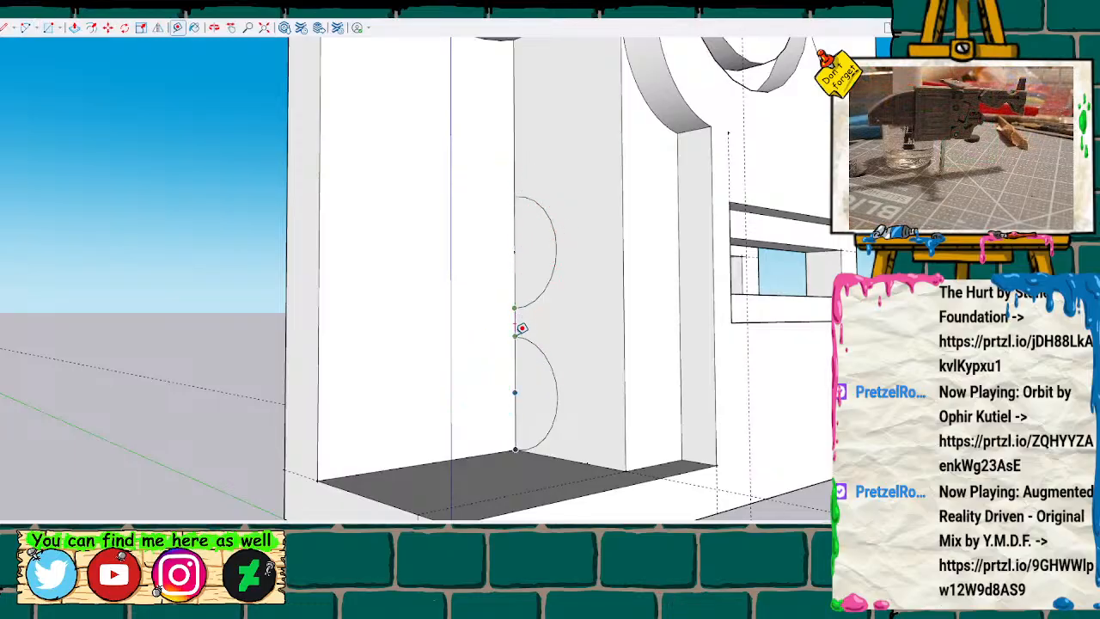
pyautogui.press('space')
pyautogui.press('t')
pyautogui.scroll(-8, 584, 228)
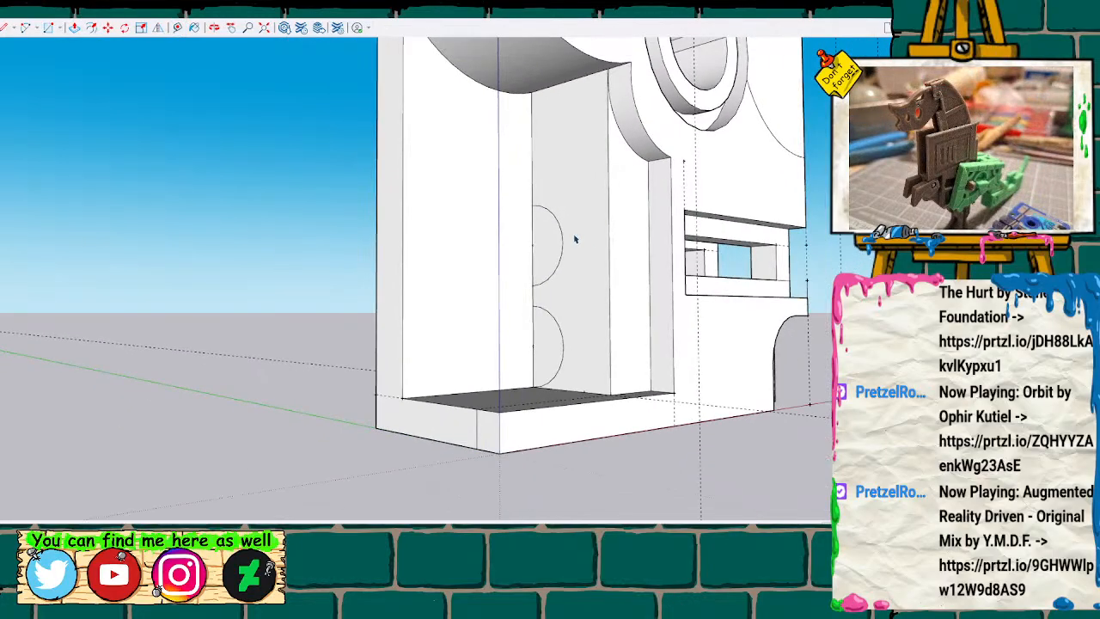
pyautogui.scroll(-7, 576, 240)
pyautogui.moveTo(654, 222)
pyautogui.mouseDown(button='middle')
pyautogui.moveTo(637, 241)
pyautogui.moveTo(456, 263)
pyautogui.moveTo(619, 270)
pyautogui.mouseUp(button='middle')
pyautogui.scroll(4, 576, 207)
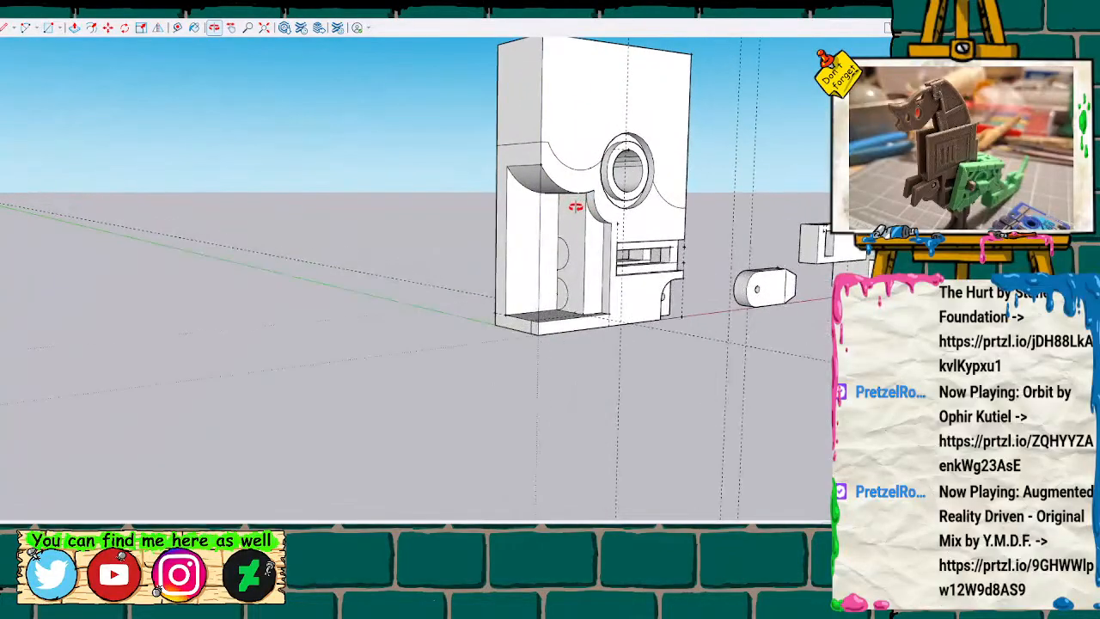
pyautogui.scroll(6, 572, 209)
pyautogui.moveTo(572, 209)
pyautogui.mouseDown(button='middle')
pyautogui.moveTo(655, 148)
pyautogui.moveTo(631, 201)
pyautogui.moveTo(659, 197)
pyautogui.moveTo(651, 201)
pyautogui.mouseUp(button='middle')
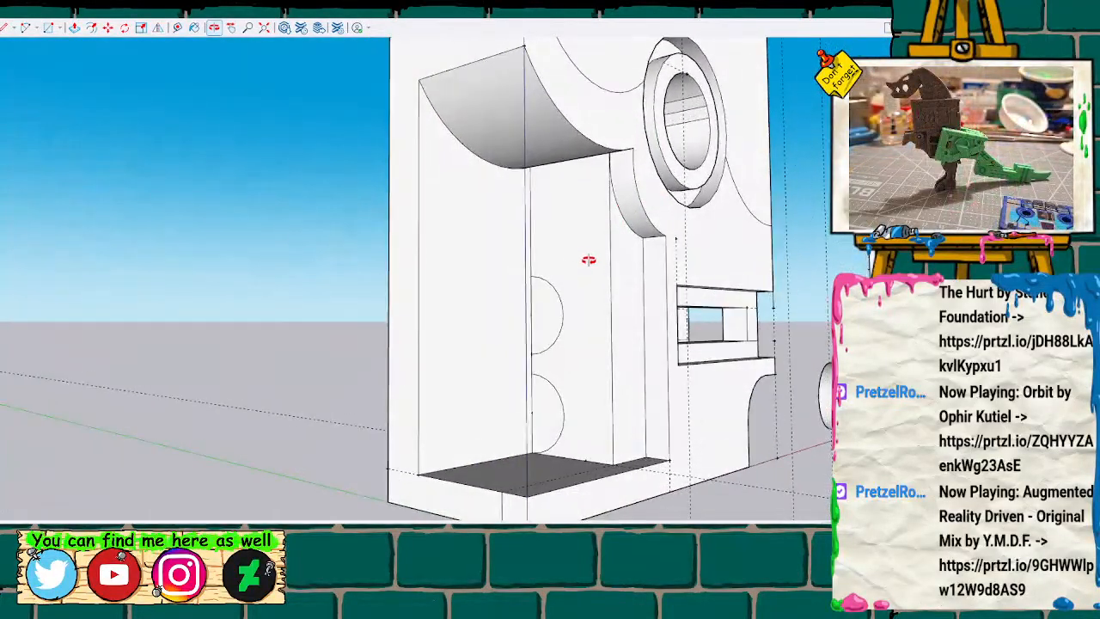
pyautogui.scroll(2, 572, 257)
pyautogui.moveTo(573, 257)
pyautogui.mouseDown(button='middle')
pyautogui.moveTo(575, 203)
pyautogui.moveTo(579, 252)
pyautogui.mouseUp(button='middle')
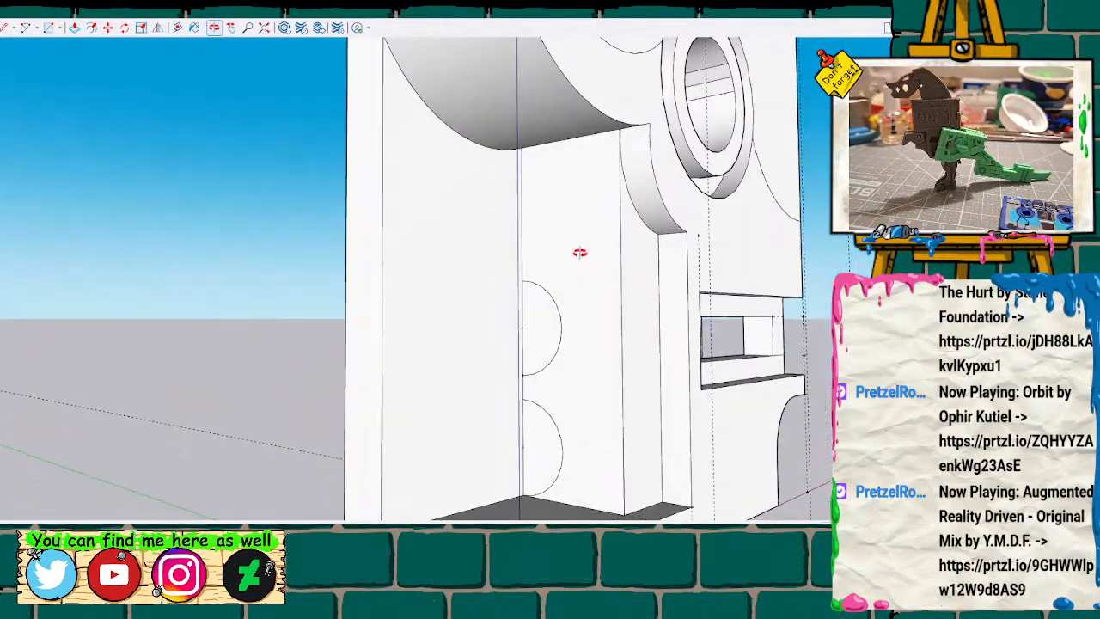
pyautogui.click(521, 281)
pyautogui.click(522, 255)
pyautogui.press('Return')
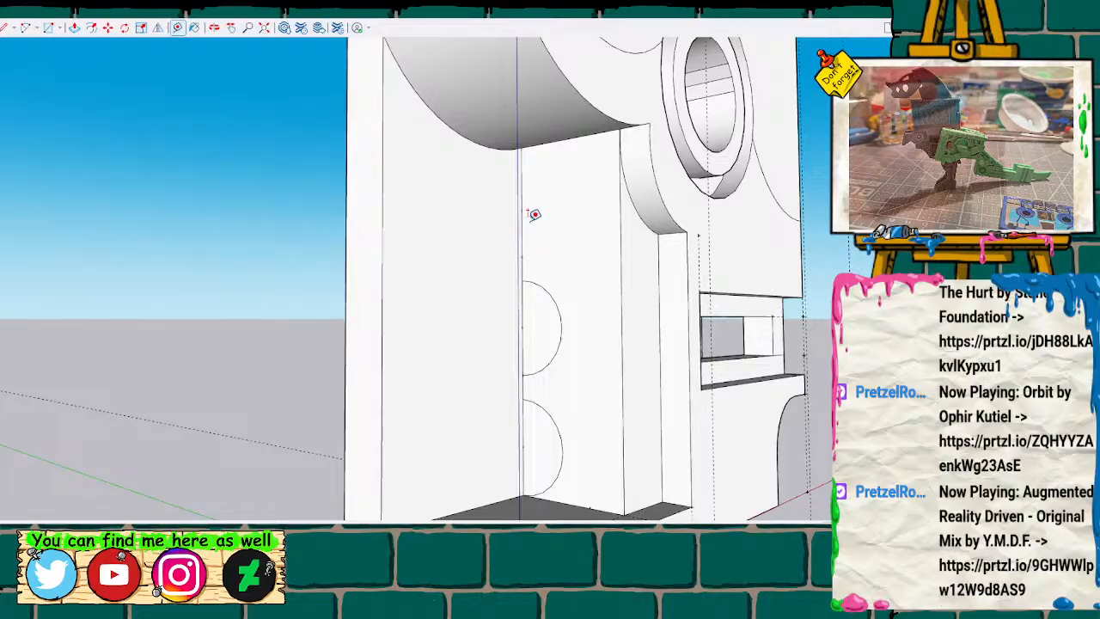
# Draw a third semicircular arc on the inner side wall, centred on the upper guide point and starting at the guide point below it.
pyautogui.click(26, 28)
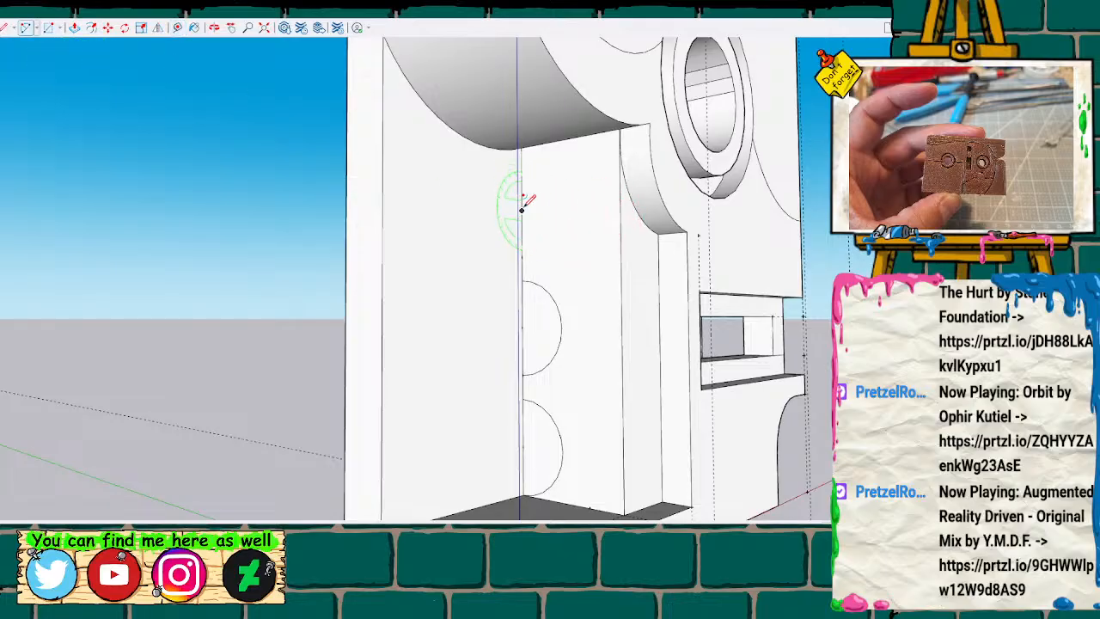
pyautogui.click(522, 209)
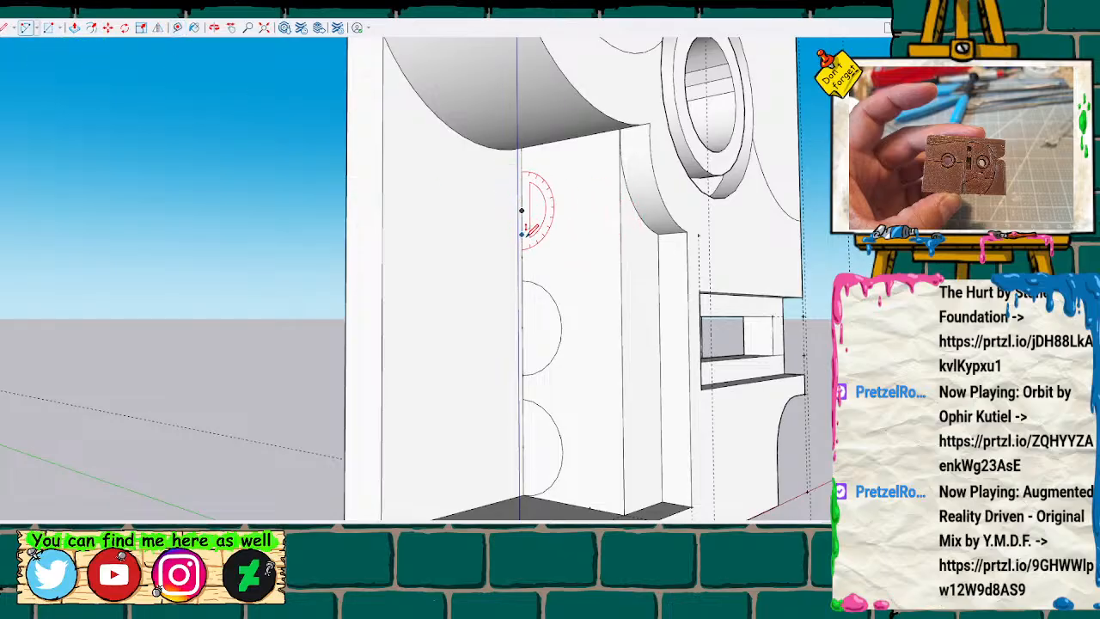
pyautogui.click(522, 256)
pyautogui.click(526, 156)
pyautogui.scroll(-3, 591, 275)
# Push/Pull all three semicircles along the recess's back wall to its open outer edge to form half-round ribs.
pyautogui.press('space')
pyautogui.scroll(2, 591, 386)
pyautogui.click(545, 418)
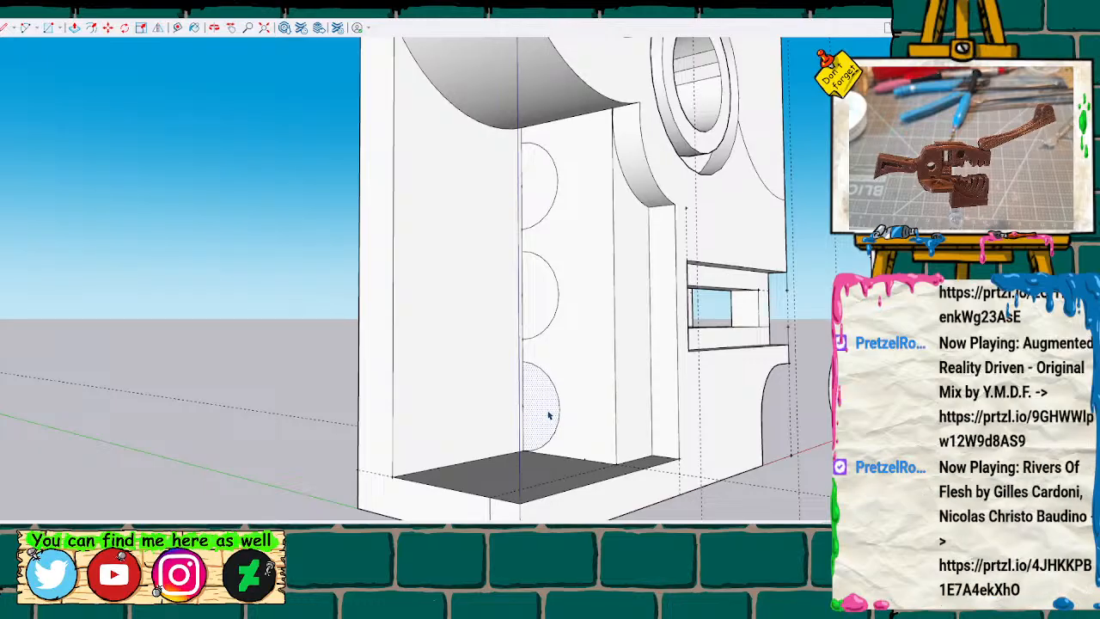
pyautogui.press('t')
pyautogui.click(392, 476)
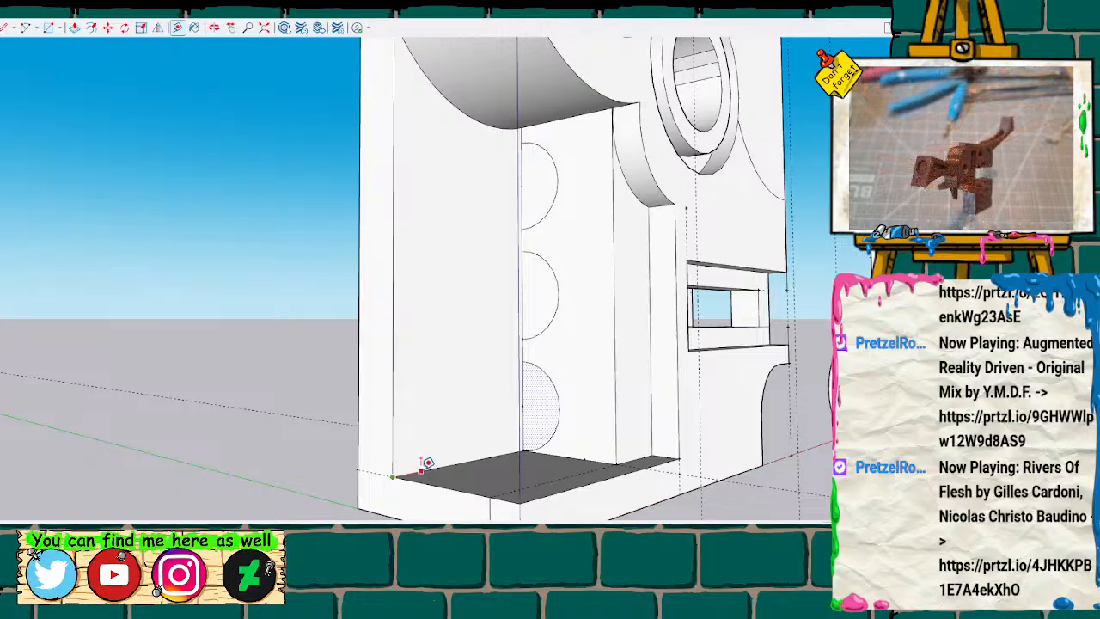
pyautogui.press('space')
pyautogui.click(541, 191)
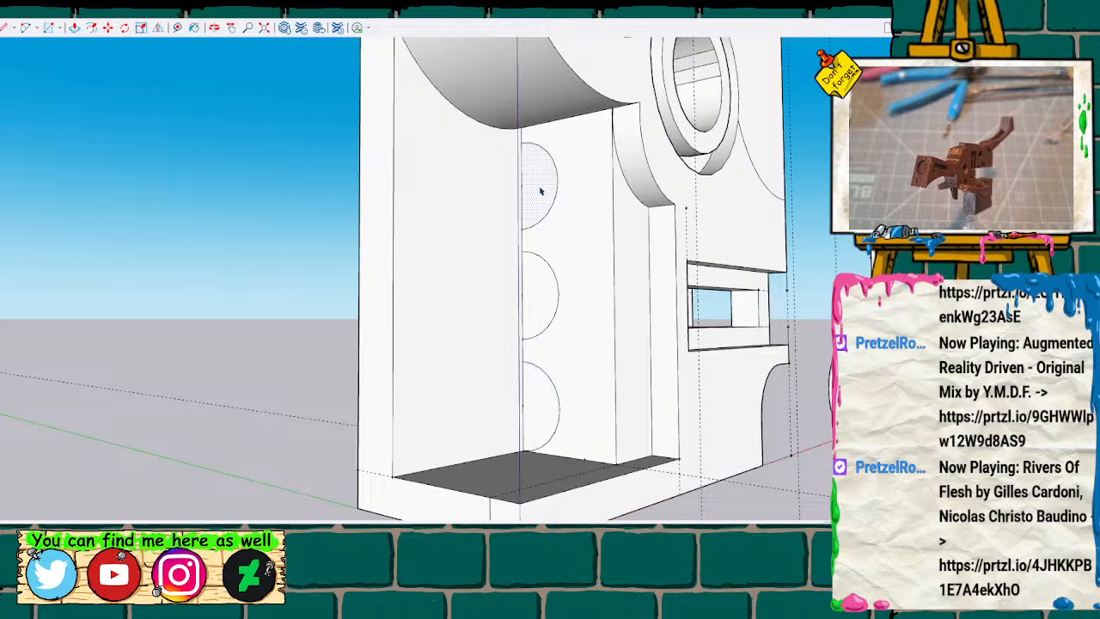
pyautogui.press('p')
pyautogui.moveTo(536, 189); pyautogui.dragTo(479, 270)
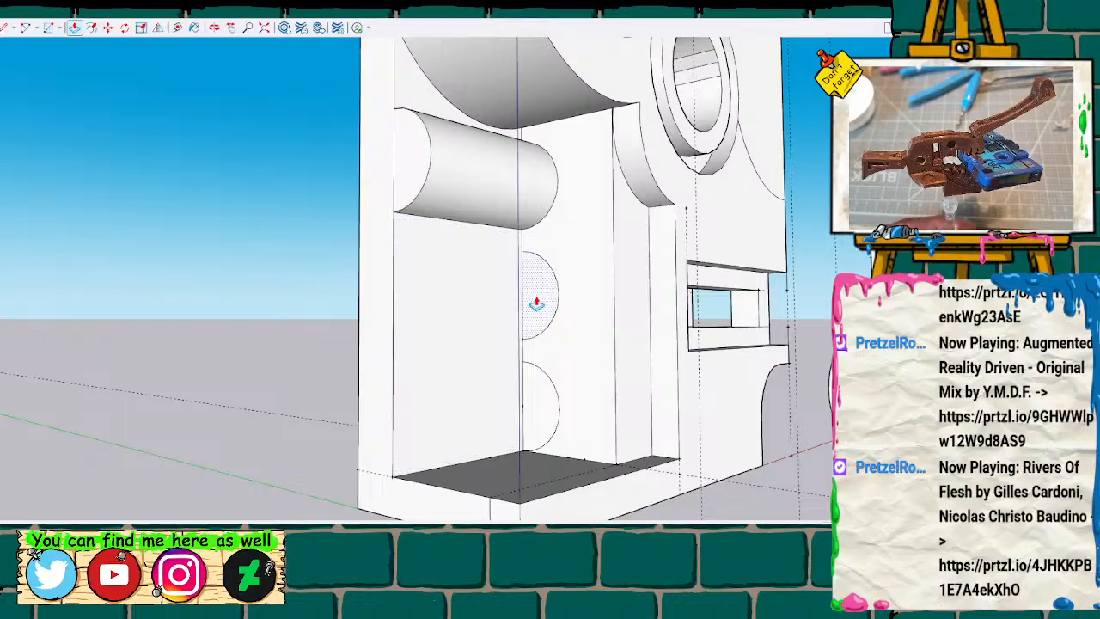
pyautogui.moveTo(537, 302); pyautogui.dragTo(476, 306)
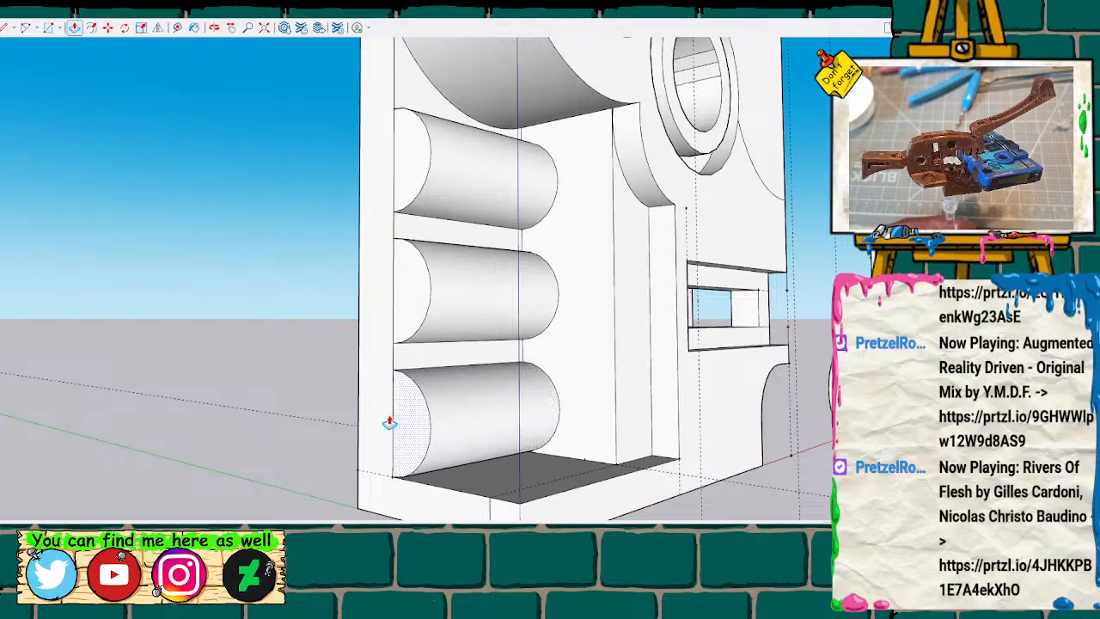
# Examine the three half-round ribs in the recess from the side and the front of the body.
pyautogui.scroll(-5, 439, 386)
pyautogui.moveTo(543, 309)
pyautogui.mouseDown(button='middle')
pyautogui.moveTo(391, 337)
pyautogui.moveTo(215, 305)
pyautogui.moveTo(386, 339)
pyautogui.moveTo(628, 329)
pyautogui.moveTo(750, 305)
pyautogui.moveTo(803, 323)
pyautogui.moveTo(734, 319)
pyautogui.mouseUp(button='middle')
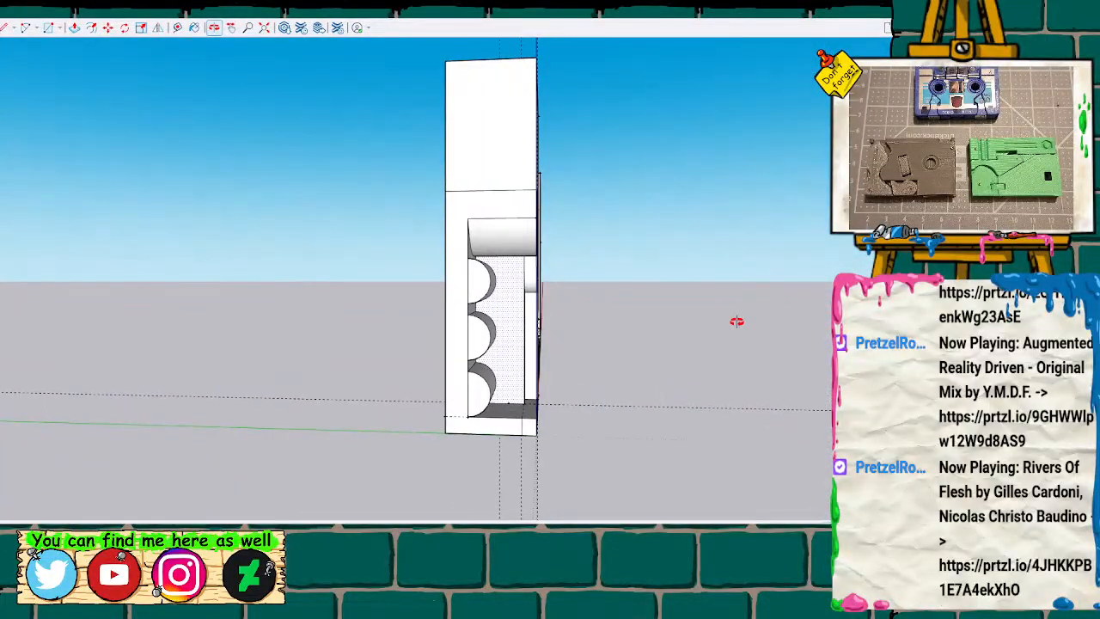
pyautogui.scroll(3, 564, 307)
pyautogui.moveTo(393, 319)
pyautogui.mouseDown(button='middle')
pyautogui.moveTo(437, 321)
pyautogui.moveTo(392, 324)
pyautogui.moveTo(418, 312)
pyautogui.moveTo(412, 325)
pyautogui.moveTo(49, 241)
pyautogui.moveTo(128, 364)
pyautogui.moveTo(352, 363)
pyautogui.moveTo(496, 293)
pyautogui.moveTo(478, 235)
pyautogui.moveTo(444, 317)
pyautogui.moveTo(423, 331)
pyautogui.moveTo(479, 273)
pyautogui.moveTo(180, 301)
pyautogui.moveTo(288, 319)
pyautogui.moveTo(209, 305)
pyautogui.mouseUp(button='middle')
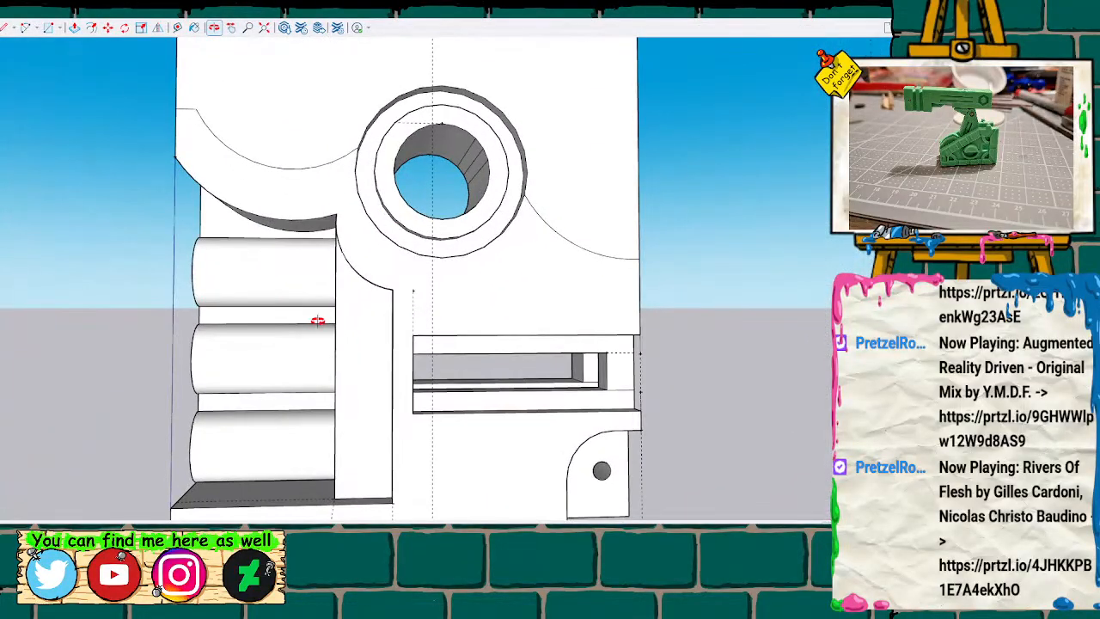
pyautogui.scroll(-5, 336, 322)
pyautogui.moveTo(341, 321)
pyautogui.mouseDown(button='middle')
pyautogui.moveTo(579, 295)
pyautogui.moveTo(271, 249)
pyautogui.moveTo(393, 312)
pyautogui.moveTo(364, 315)
pyautogui.moveTo(373, 343)
pyautogui.mouseUp(button='middle')
pyautogui.scroll(3, 312, 365)
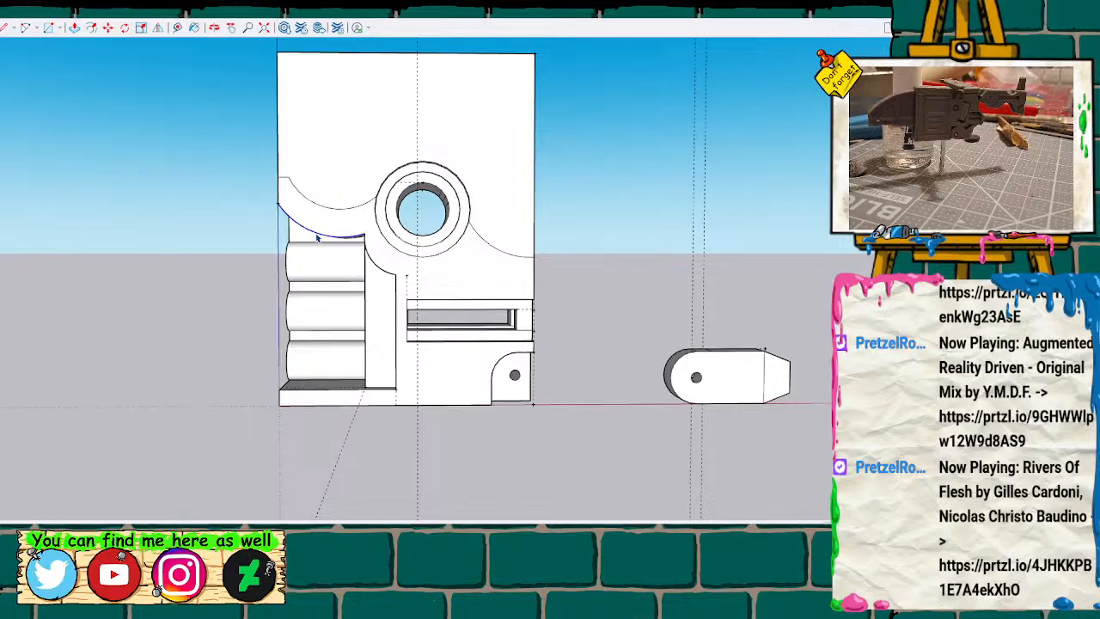
pyautogui.scroll(-2, 129, 320)
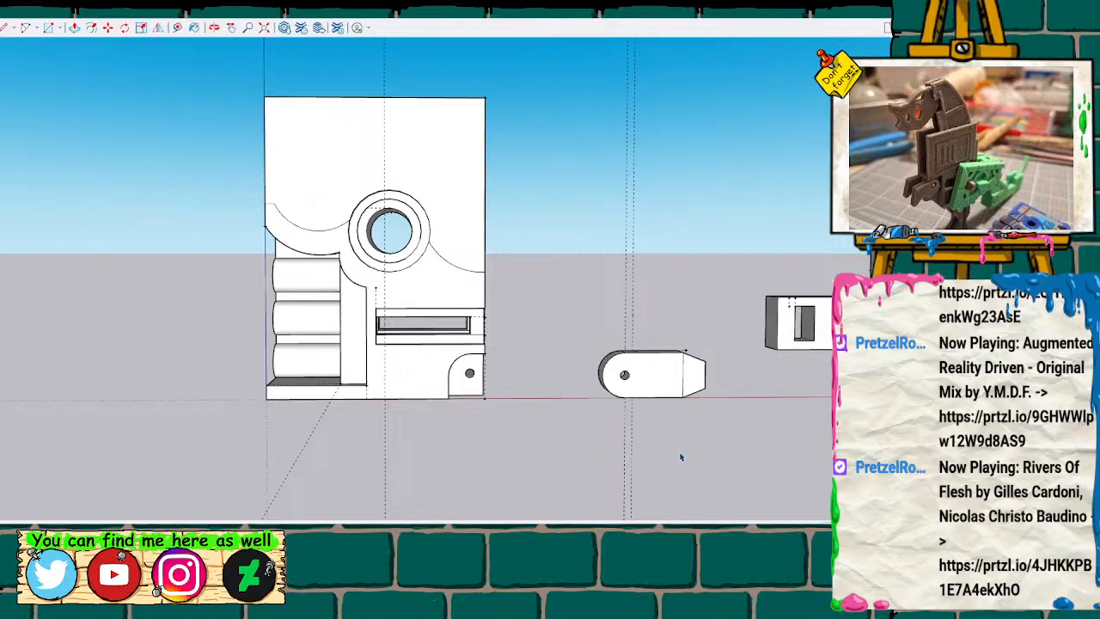
# Copy the recess outline edges from the first body into the empty space beside the second body.
pyautogui.moveTo(727, 445)
pyautogui.mouseDown(button='middle')
pyautogui.moveTo(538, 427)
pyautogui.moveTo(150, 430)
pyautogui.moveTo(238, 436)
pyautogui.mouseUp(button='middle')
pyautogui.click(481, 338)
pyautogui.moveTo(491, 373); pyautogui.dragTo(364, 432, button='middle')
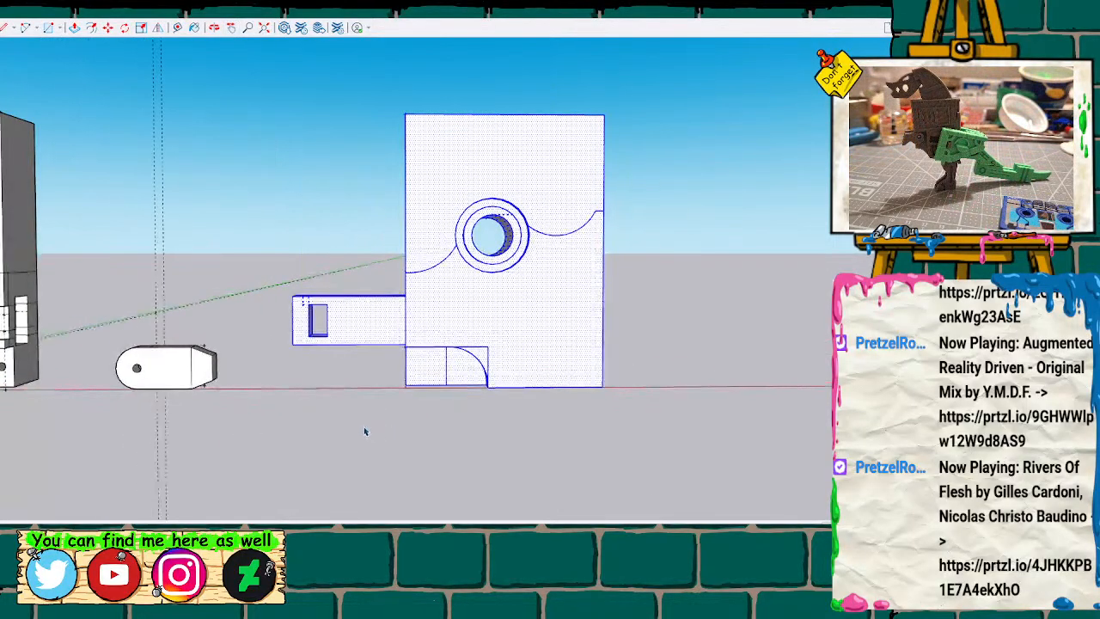
pyautogui.keyDown('shift'); pyautogui.moveTo(295, 452); pyautogui.dragTo(450, 444, button='middle'); pyautogui.keyUp('shift')
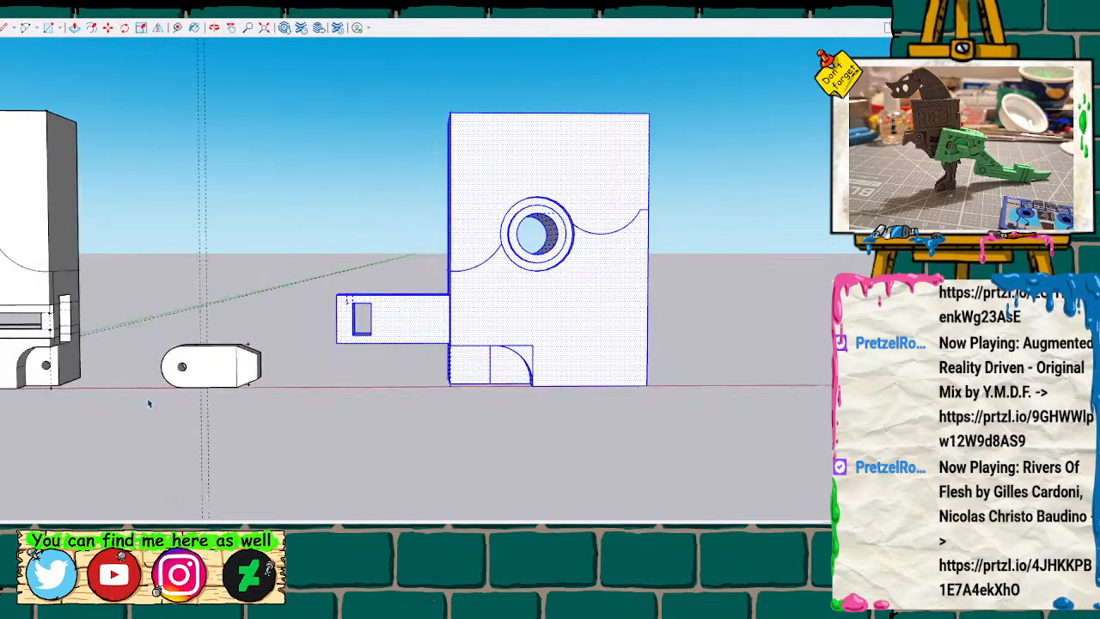
pyautogui.click(301, 430)
pyautogui.keyDown('shift'); pyautogui.moveTo(245, 444); pyautogui.dragTo(489, 412, button='middle'); pyautogui.keyUp('shift')
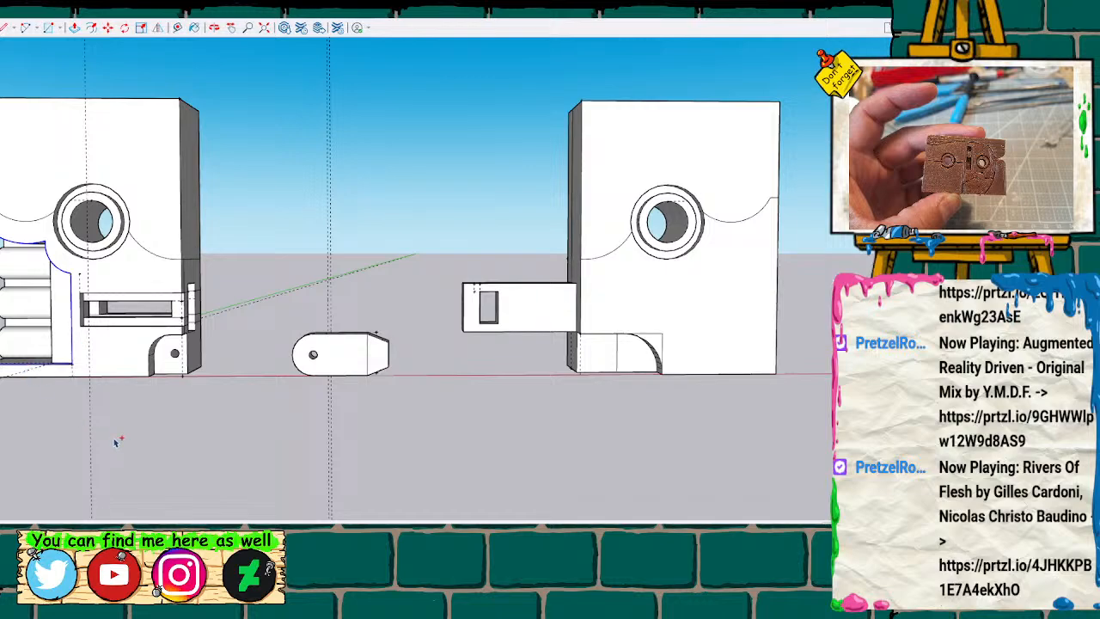
pyautogui.press('m')
pyautogui.press('t')
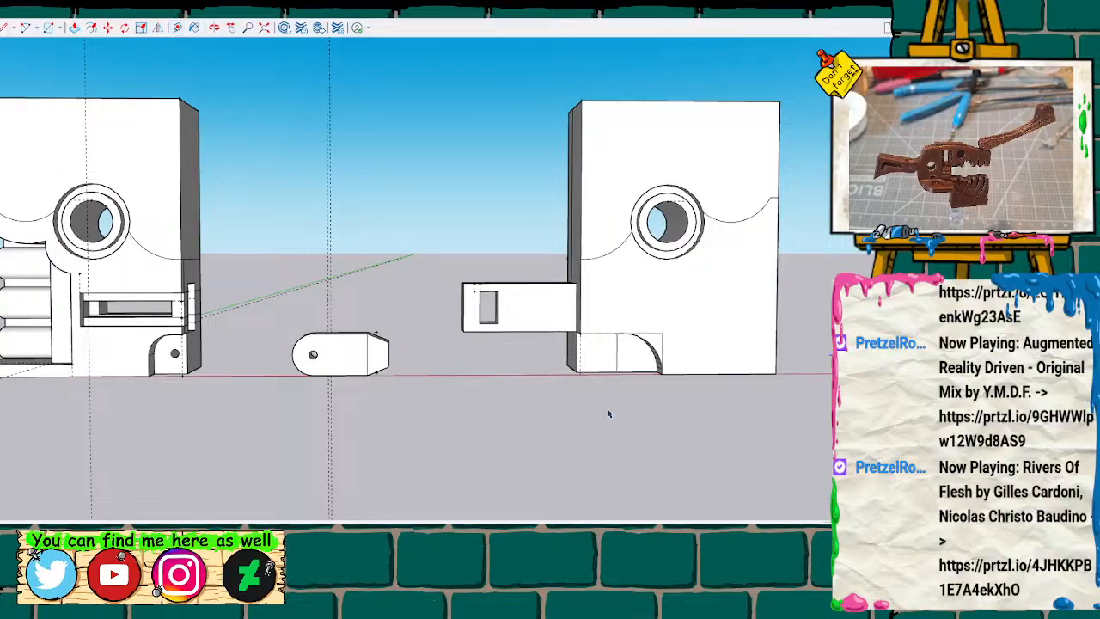
pyautogui.press('t')
pyautogui.click(776, 374)
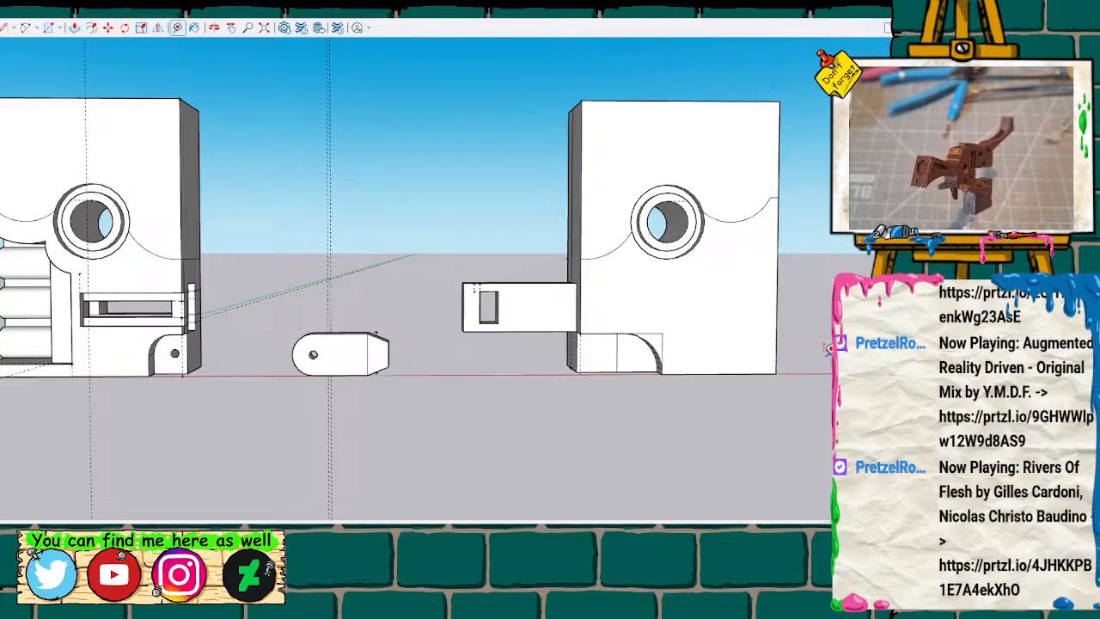
pyautogui.scroll(-2, 821, 232)
# Select the copied recess outline and flip it horizontally so its open side faces away from the second body.
pyautogui.moveTo(810, 199); pyautogui.dragTo(920, 388)
pyautogui.keyDown('shift'); pyautogui.moveTo(822, 402); pyautogui.dragTo(384, 405, button='middle'); pyautogui.keyUp('shift')
pyautogui.moveTo(388, 183); pyautogui.dragTo(536, 397)
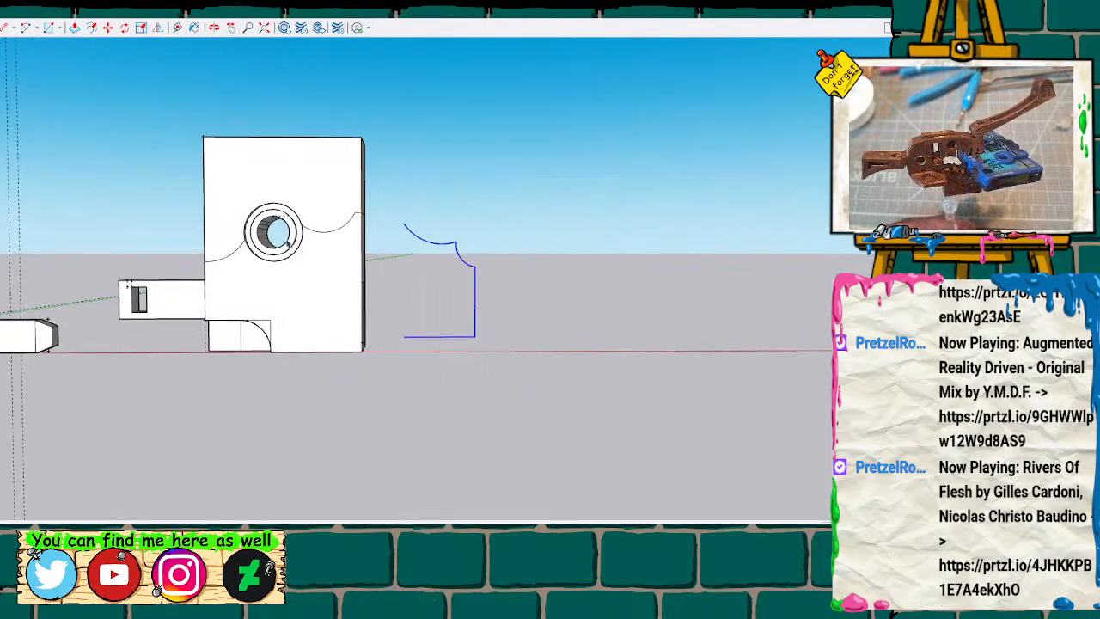
pyautogui.click(158, 28)
pyautogui.click(440, 227)
# Move the mirrored outline by its lower open endpoint onto the second body's face, aligned with its outer vertical edge.
pyautogui.press('m')
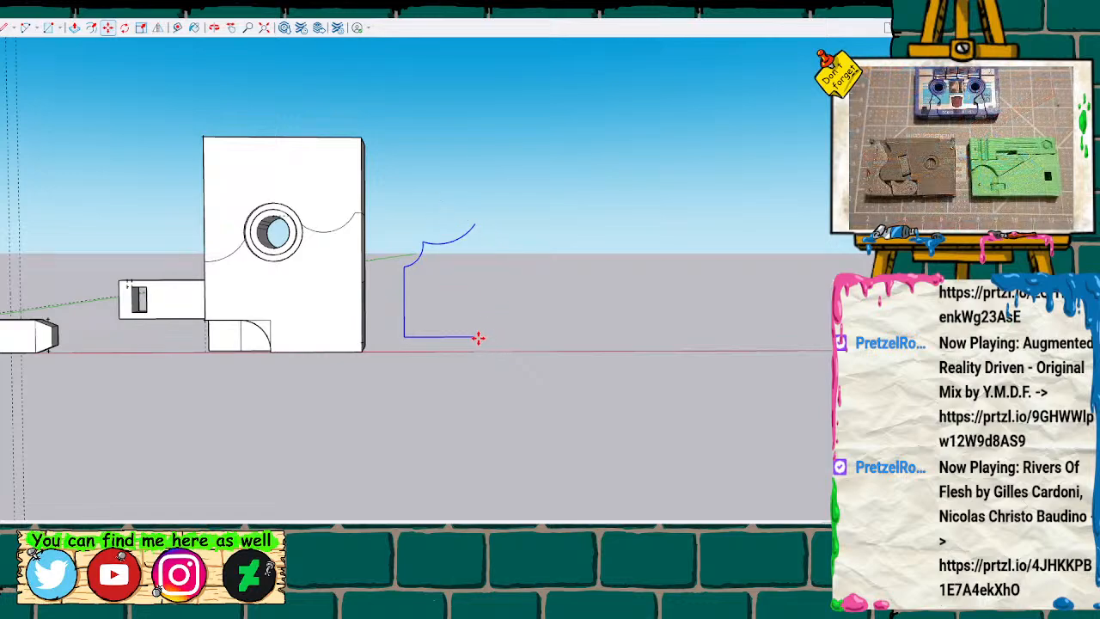
pyautogui.click(476, 337)
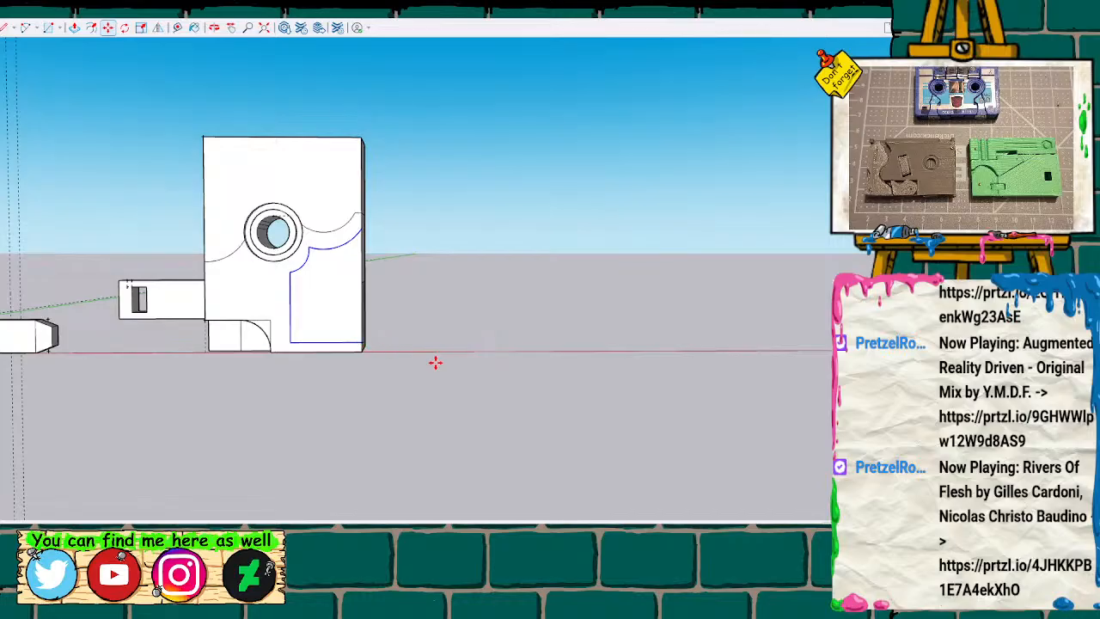
pyautogui.scroll(-4, 471, 378)
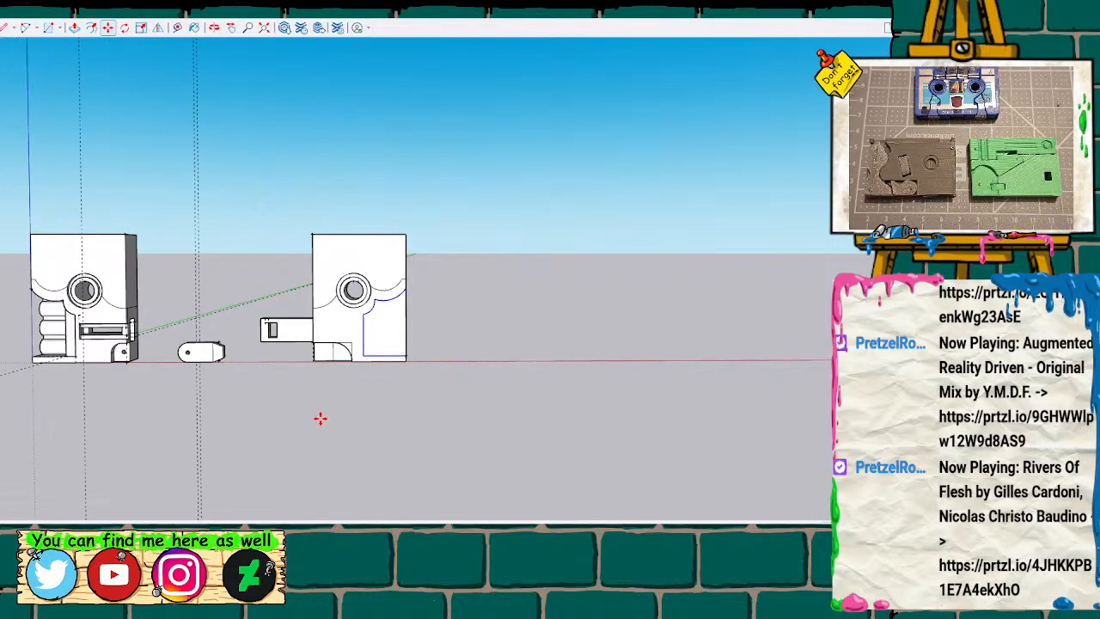
pyautogui.press('o')
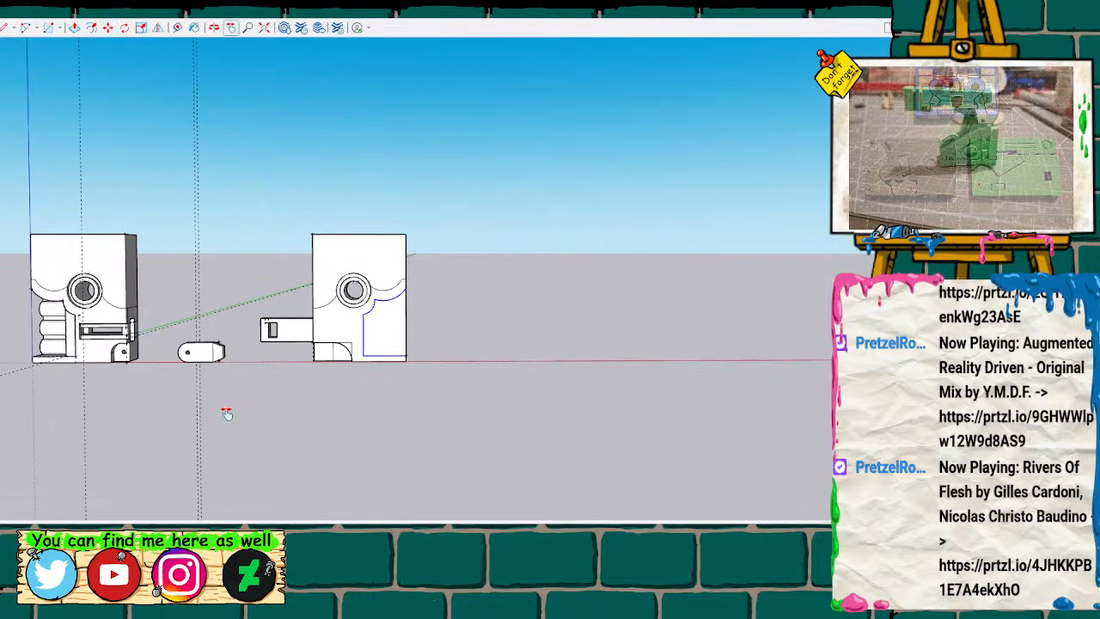
pyautogui.moveTo(217, 413); pyautogui.dragTo(751, 422)
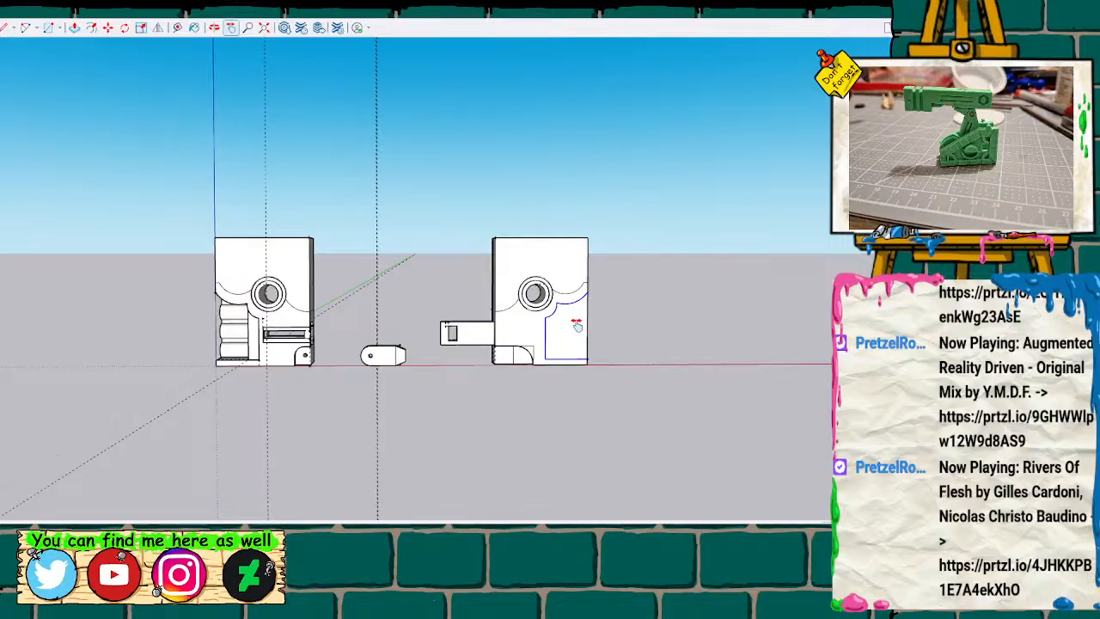
# Erase the leftover horizontal and vertical edges on the lower part of the second body's outer side face.
pyautogui.scroll(5, 577, 325)
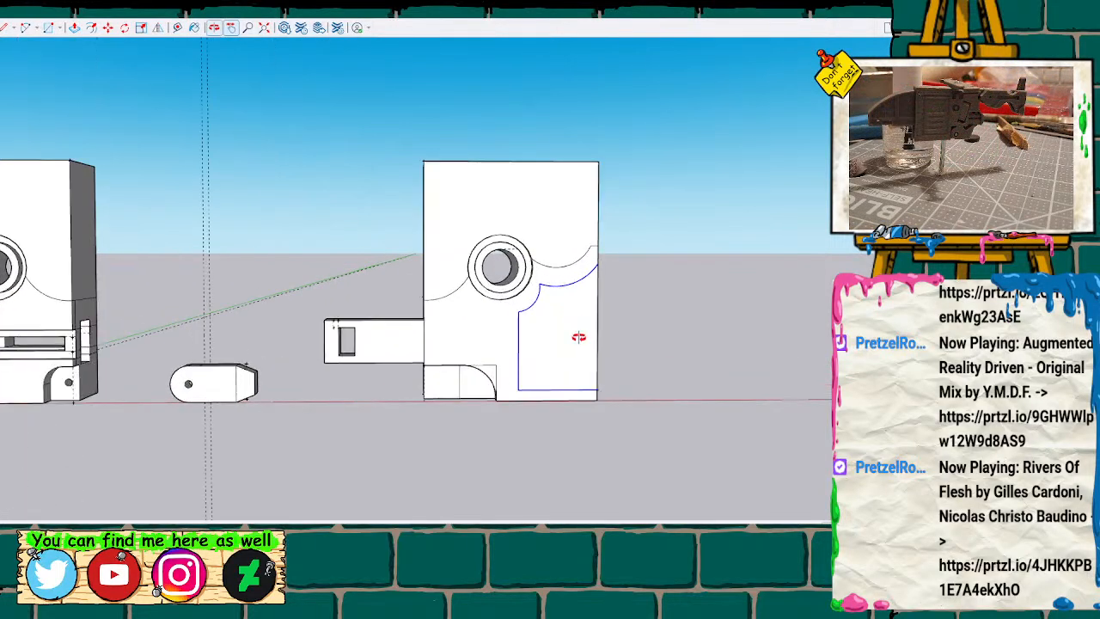
pyautogui.moveTo(678, 386); pyautogui.dragTo(385, 379)
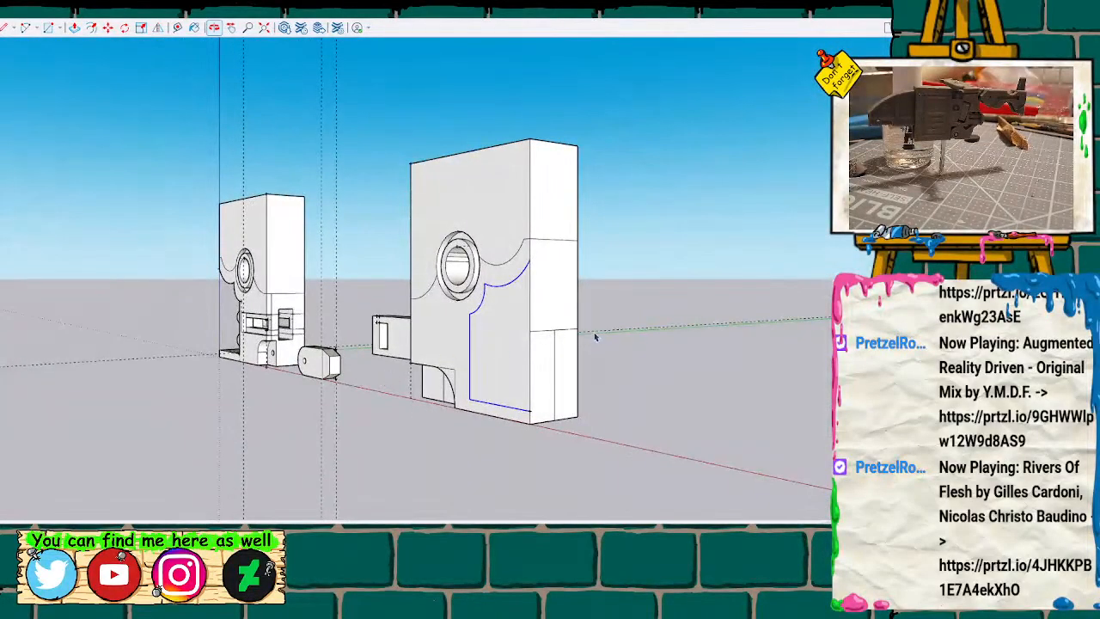
pyautogui.click(557, 331)
pyautogui.press('e')
pyautogui.moveTo(549, 321); pyautogui.dragTo(557, 343)
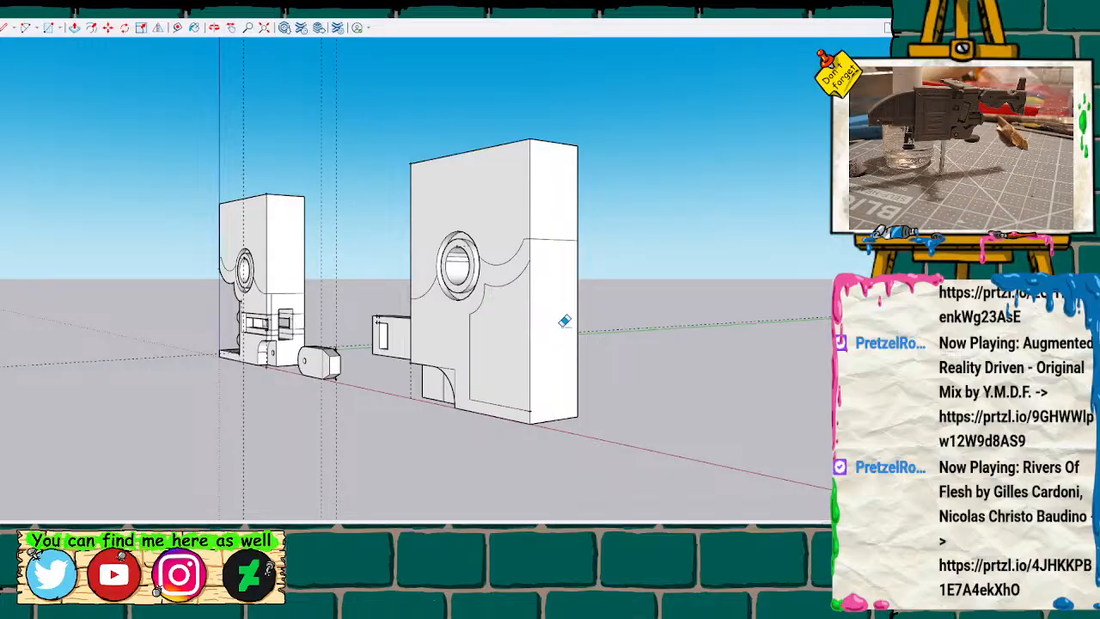
# Place a vertical guide line on the second body's outer side face, offset inward from its rear vertical edge.
pyautogui.scroll(2, 563, 322)
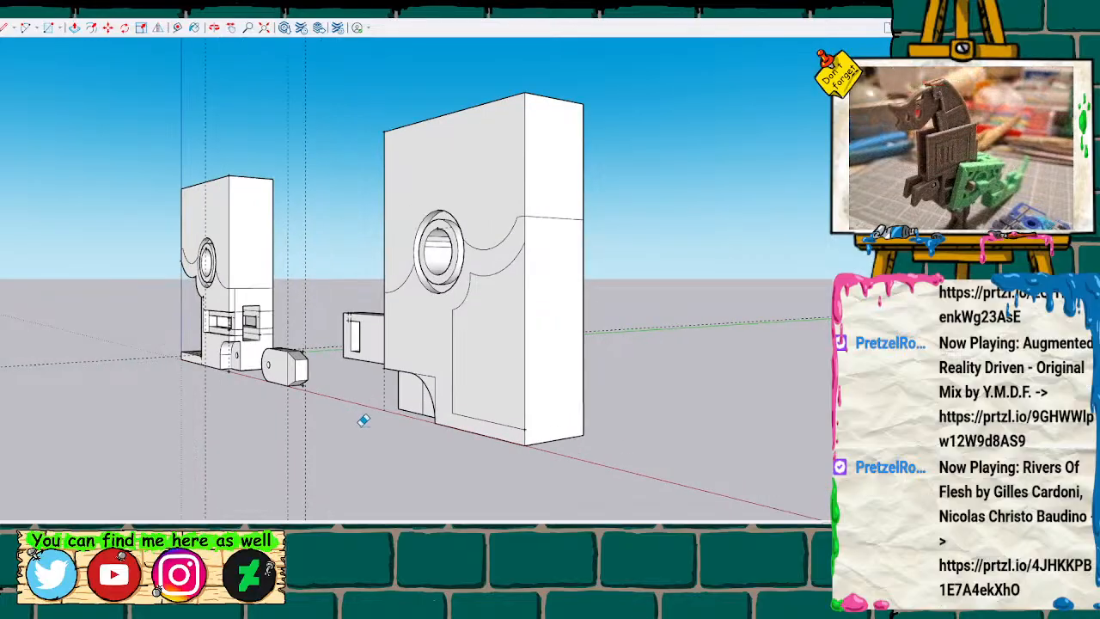
pyautogui.press('t')
pyautogui.click(583, 390)
pyautogui.press('Return')
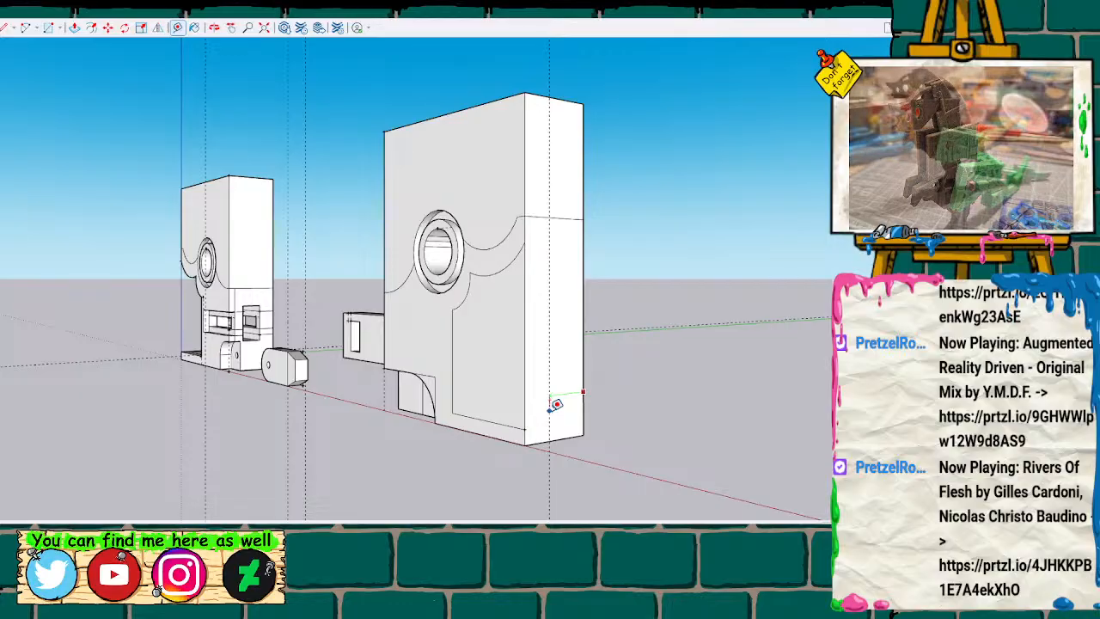
# Push the mirrored recess face into the second body as far as the vertical guide line.
pyautogui.press('space')
pyautogui.click(513, 388)
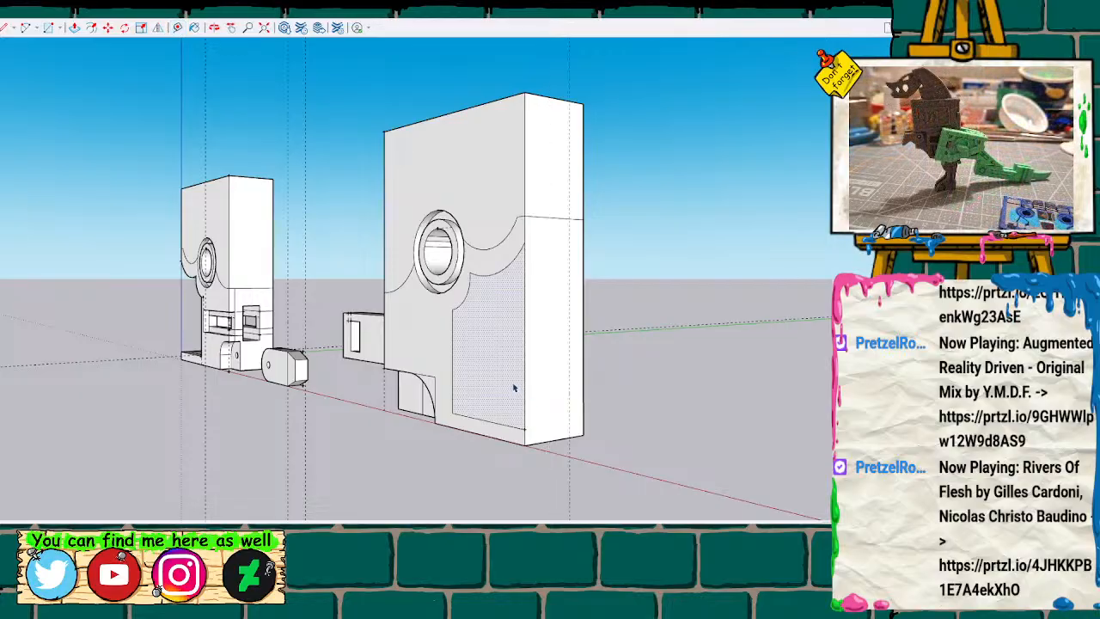
pyautogui.click(513, 391)
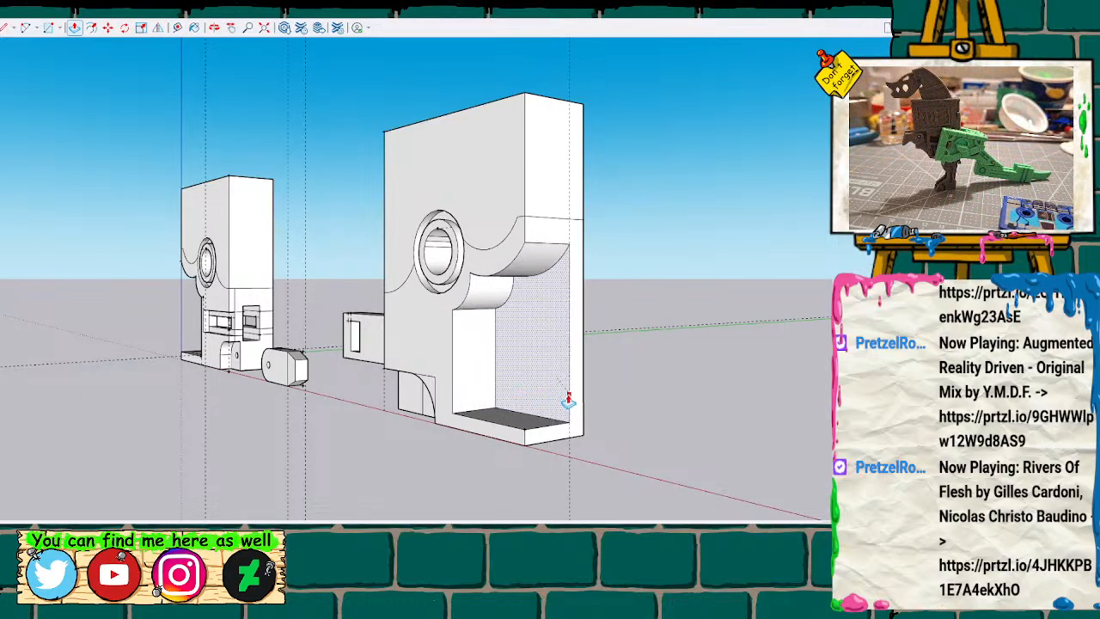
pyautogui.click(569, 397)
# Examine the ribbed recess of the first body from the side and the front as reference for the second body.
pyautogui.scroll(-2, 383, 371)
pyautogui.moveTo(327, 350); pyautogui.dragTo(792, 333, button='middle')
pyautogui.scroll(3, 340, 356)
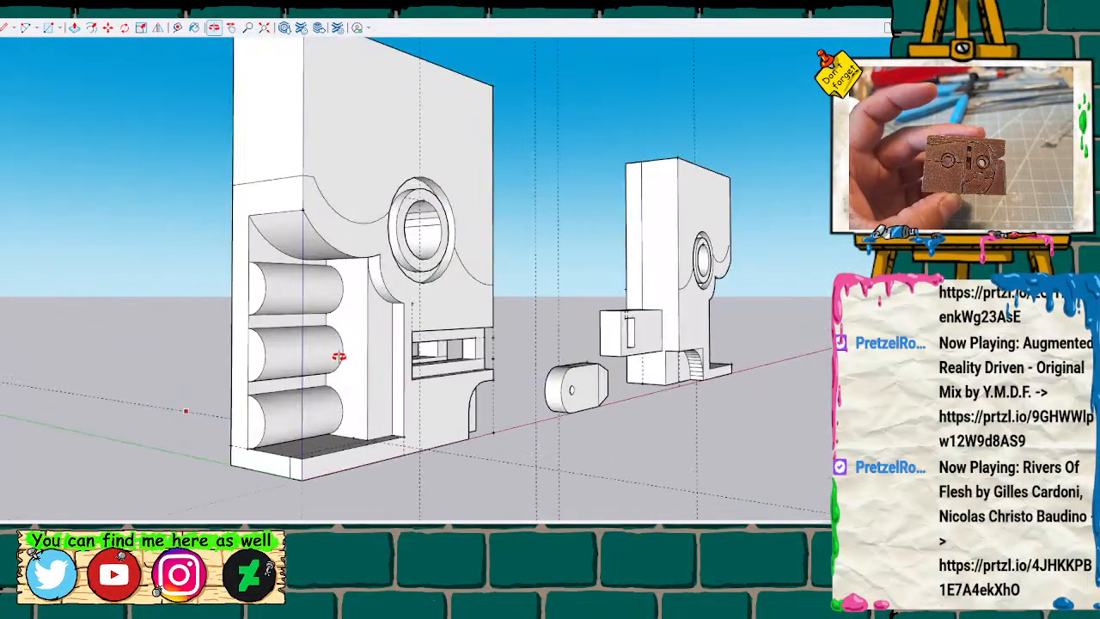
pyautogui.moveTo(340, 353)
pyautogui.mouseDown(button='middle')
pyautogui.moveTo(294, 356)
pyautogui.moveTo(252, 336)
pyautogui.moveTo(133, 338)
pyautogui.mouseUp(button='middle')
pyautogui.scroll(-4, 362, 331)
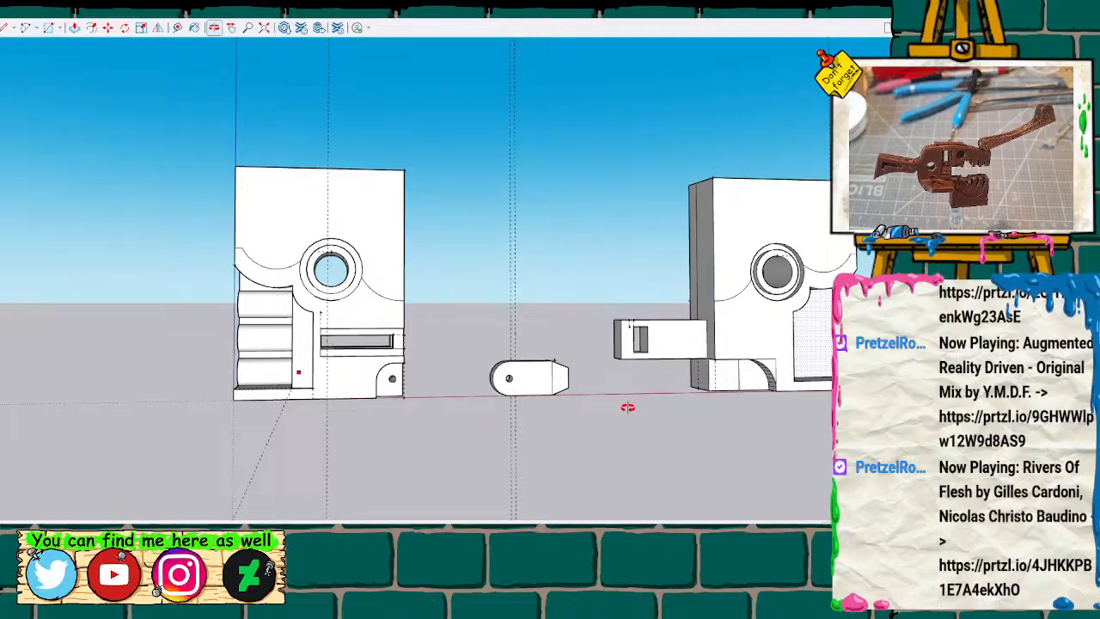
pyautogui.scroll(2, 295, 342)
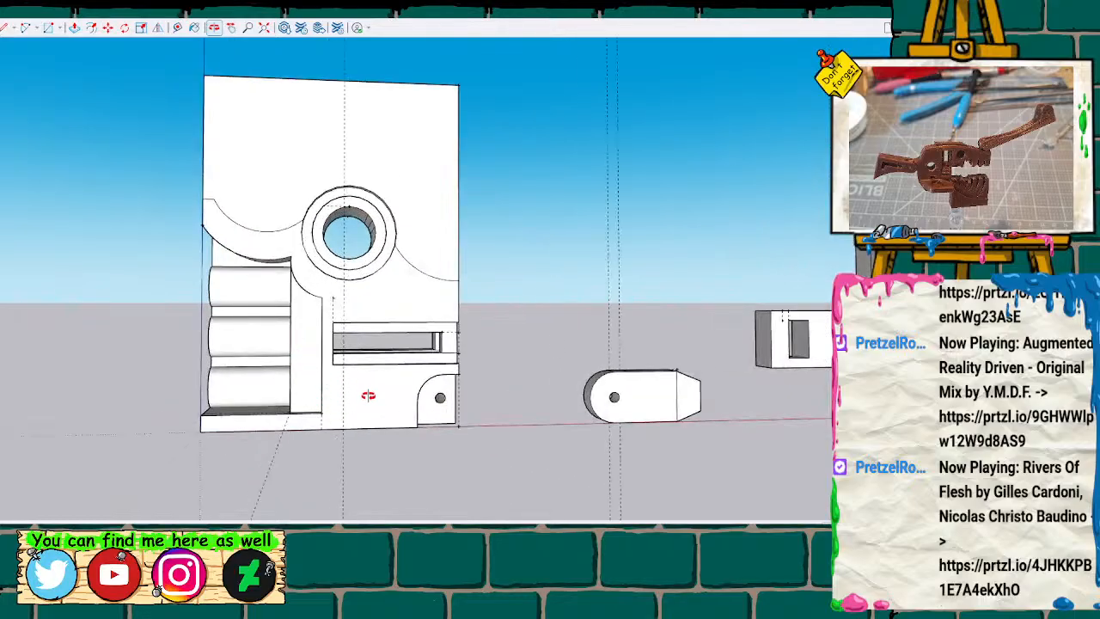
pyautogui.scroll(-2, 386, 411)
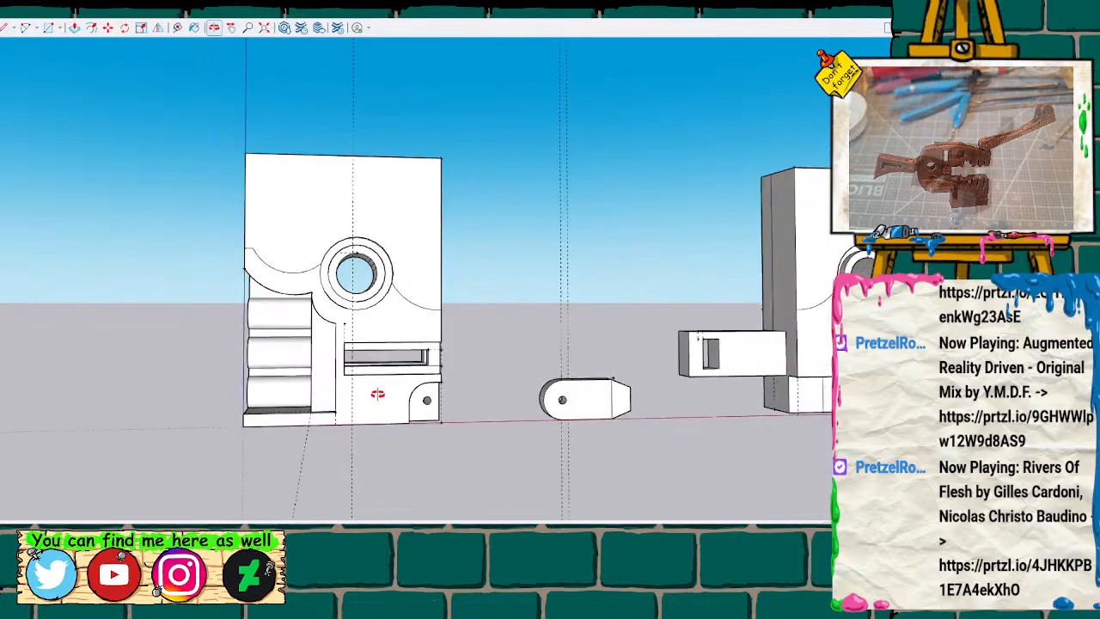
# Inspect the new open recess in the second body from the side and up close from the front.
pyautogui.press('h')
pyautogui.moveTo(501, 376); pyautogui.dragTo(169, 378)
pyautogui.moveTo(499, 359); pyautogui.dragTo(268, 357)
pyautogui.press('o')
pyautogui.press('space')
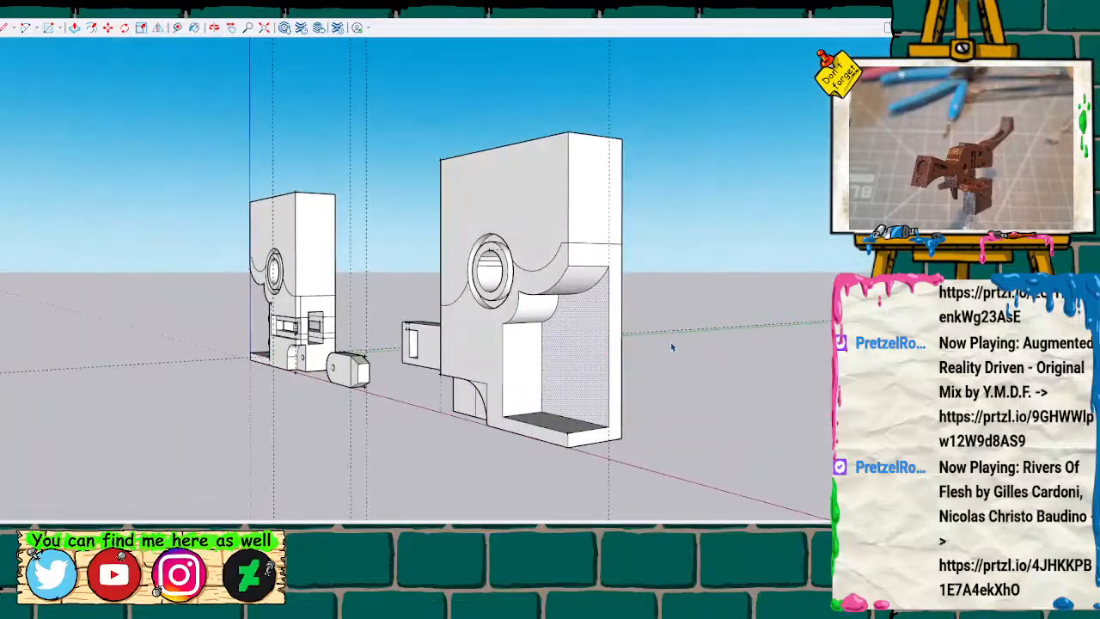
pyautogui.press('h')
pyautogui.moveTo(413, 425); pyautogui.dragTo(332, 395)
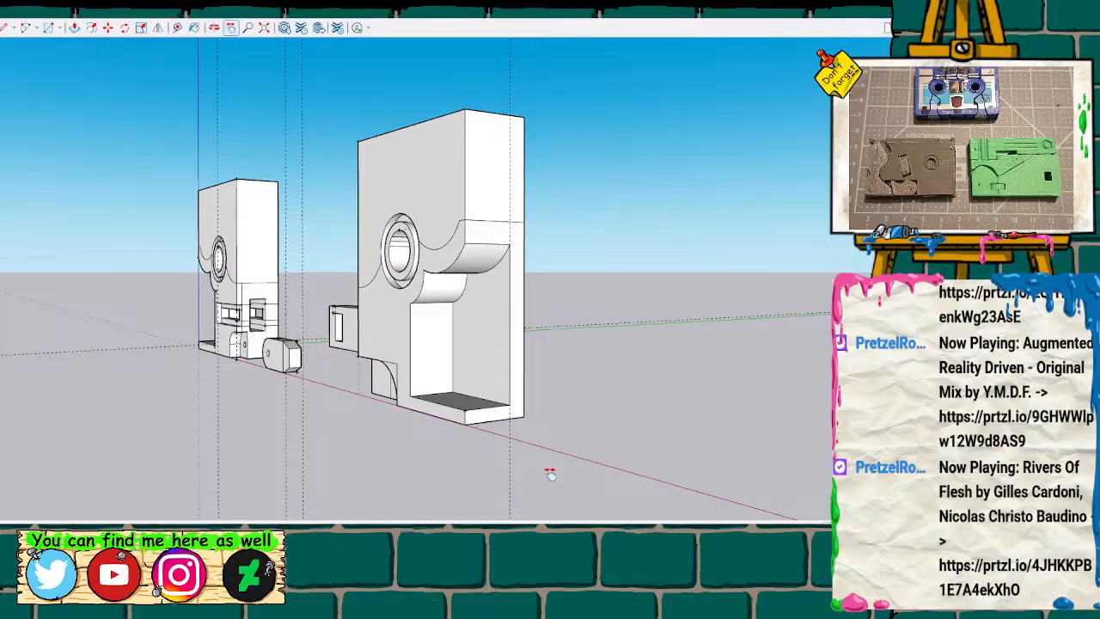
pyautogui.scroll(5, 405, 411)
pyautogui.moveTo(415, 326)
pyautogui.mouseDown()
pyautogui.moveTo(627, 312)
pyautogui.moveTo(466, 269)
pyautogui.mouseUp()
pyautogui.moveTo(435, 280)
pyautogui.mouseDown(button='middle')
pyautogui.moveTo(553, 312)
pyautogui.moveTo(717, 177)
pyautogui.moveTo(713, 256)
pyautogui.moveTo(818, 265)
pyautogui.moveTo(764, 289)
pyautogui.moveTo(521, 315)
pyautogui.moveTo(533, 333)
pyautogui.mouseUp(button='middle')
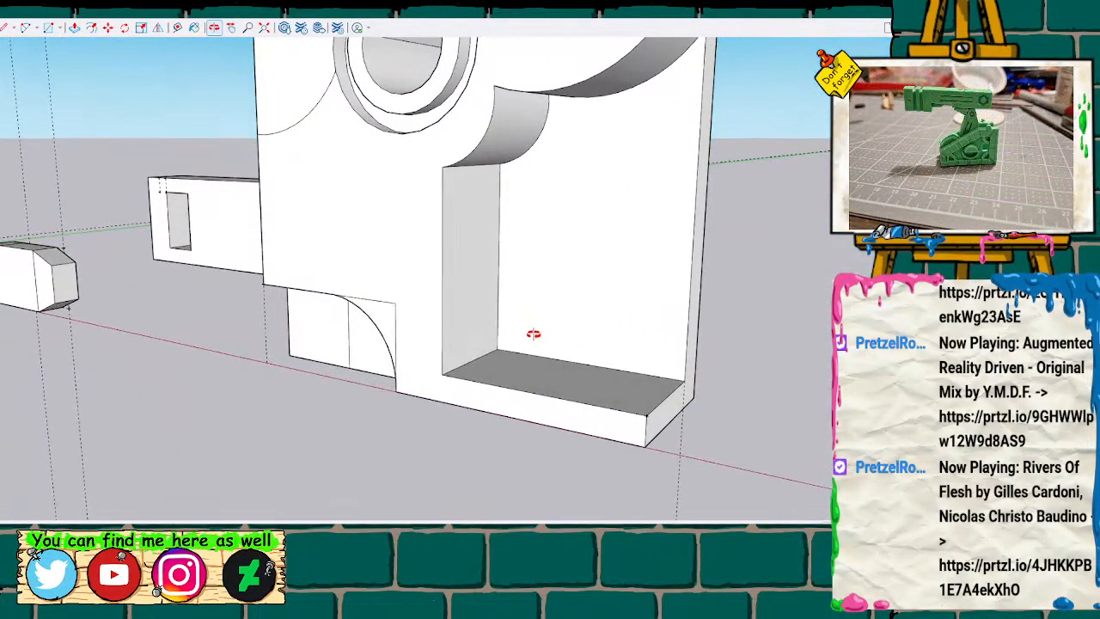
pyautogui.moveTo(533, 319)
pyautogui.mouseDown(button='middle')
pyautogui.moveTo(748, 275)
pyautogui.moveTo(695, 309)
pyautogui.moveTo(591, 271)
pyautogui.moveTo(633, 295)
pyautogui.moveTo(677, 287)
pyautogui.moveTo(663, 302)
pyautogui.moveTo(665, 289)
pyautogui.moveTo(690, 295)
pyautogui.moveTo(690, 320)
pyautogui.mouseUp(button='middle')
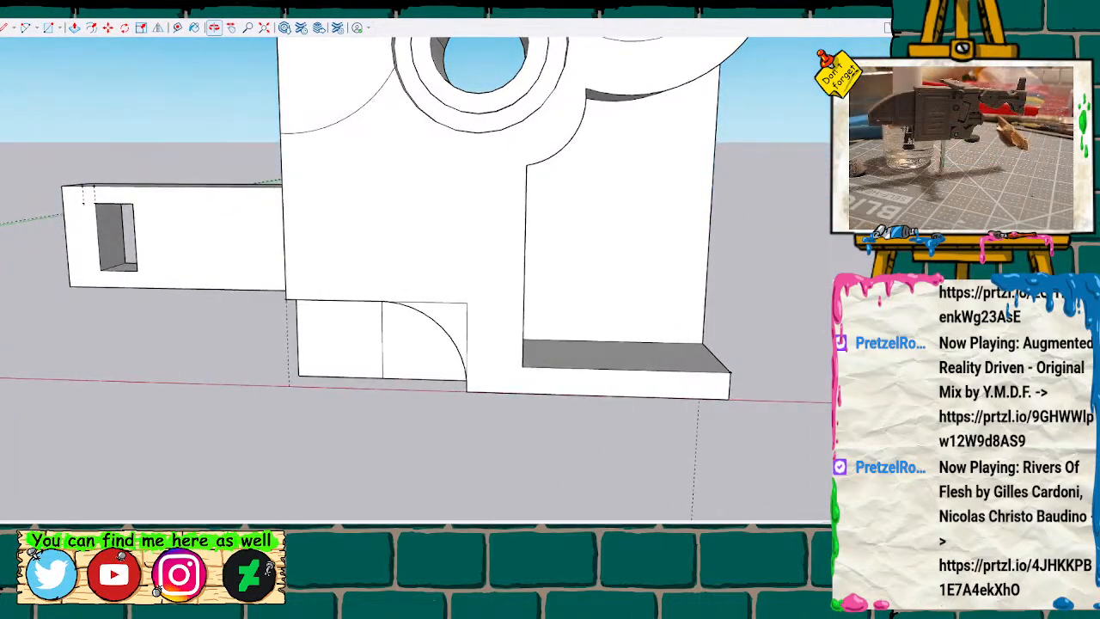
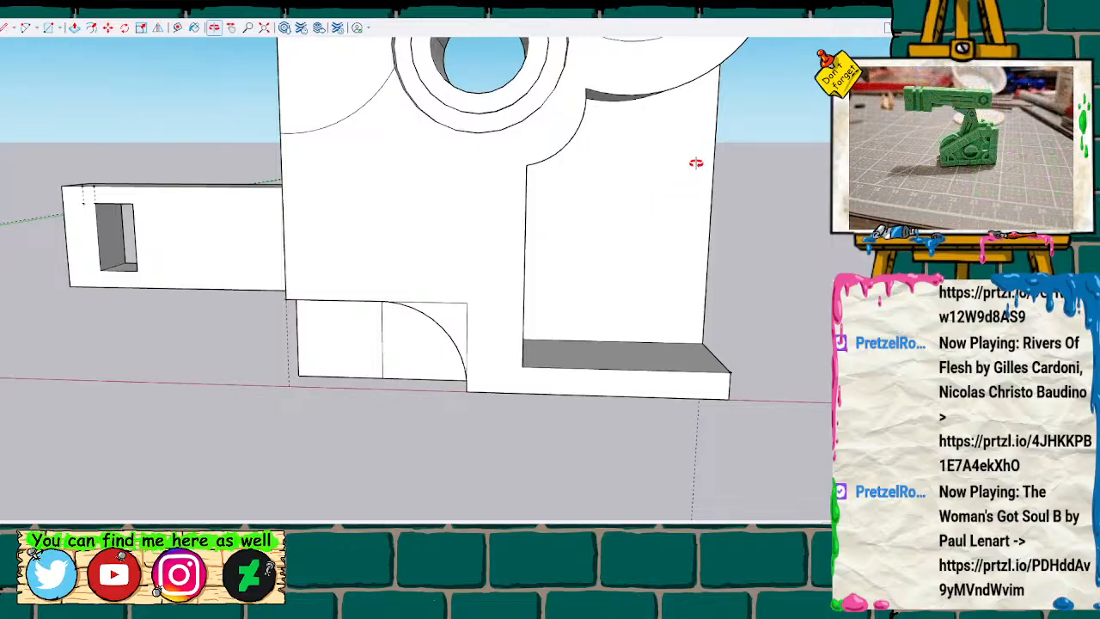
pyautogui.press('l')
pyautogui.moveTo(680, 267)
pyautogui.keyDown('shift'); pyautogui.mouseDown(button='middle')
pyautogui.moveTo(513, 265)
pyautogui.moveTo(453, 290)
pyautogui.moveTo(466, 294)
pyautogui.mouseUp(button='middle'); pyautogui.keyUp('shift')
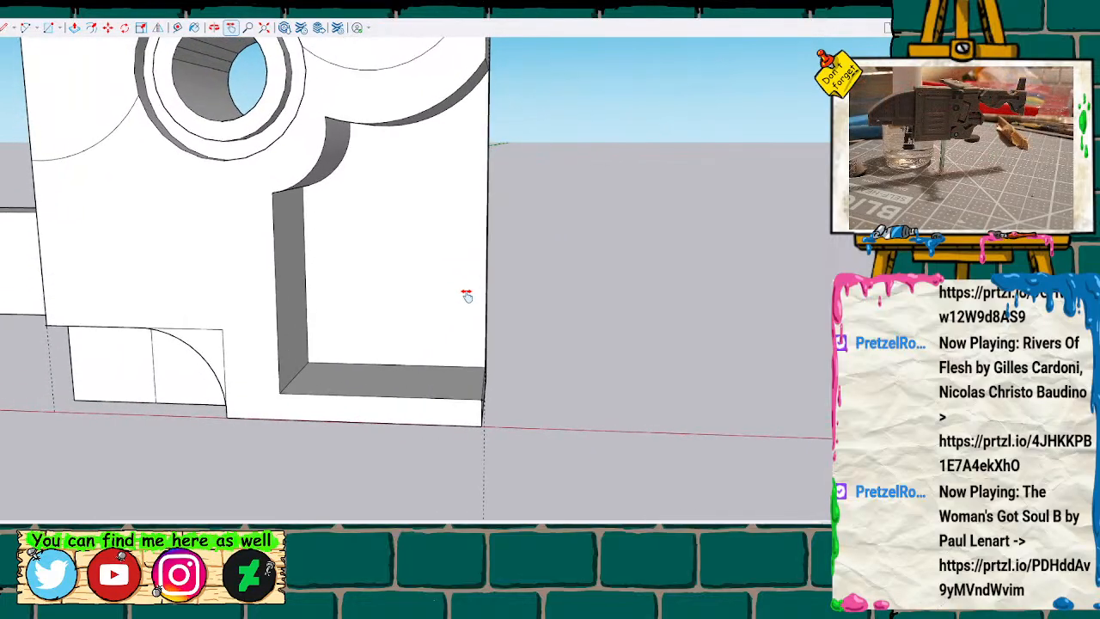
pyautogui.click(293, 394)
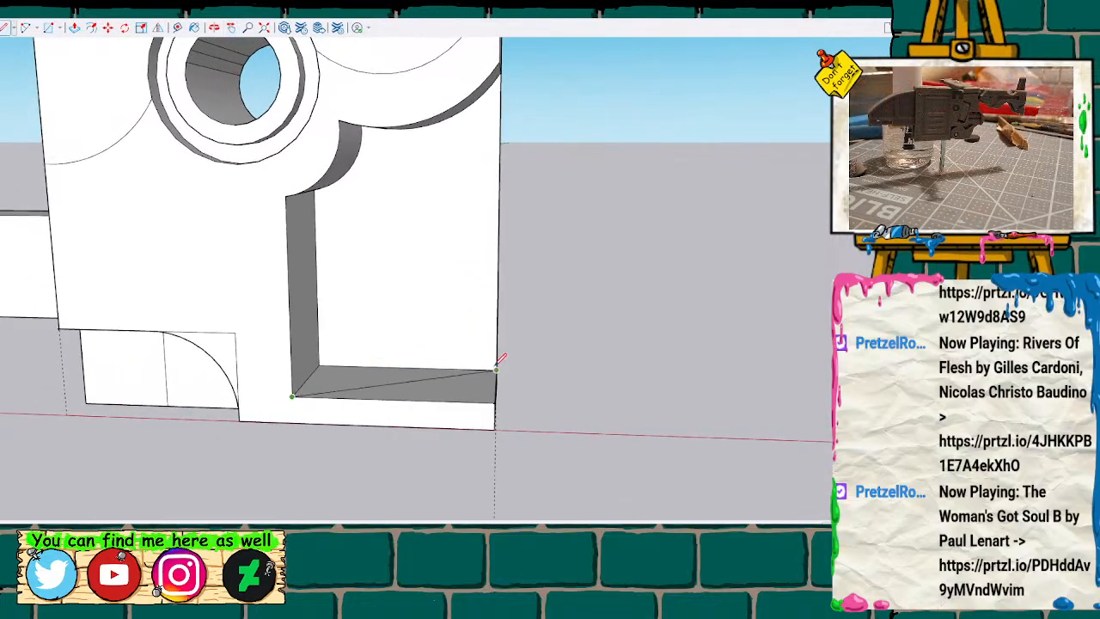
pyautogui.press('space')
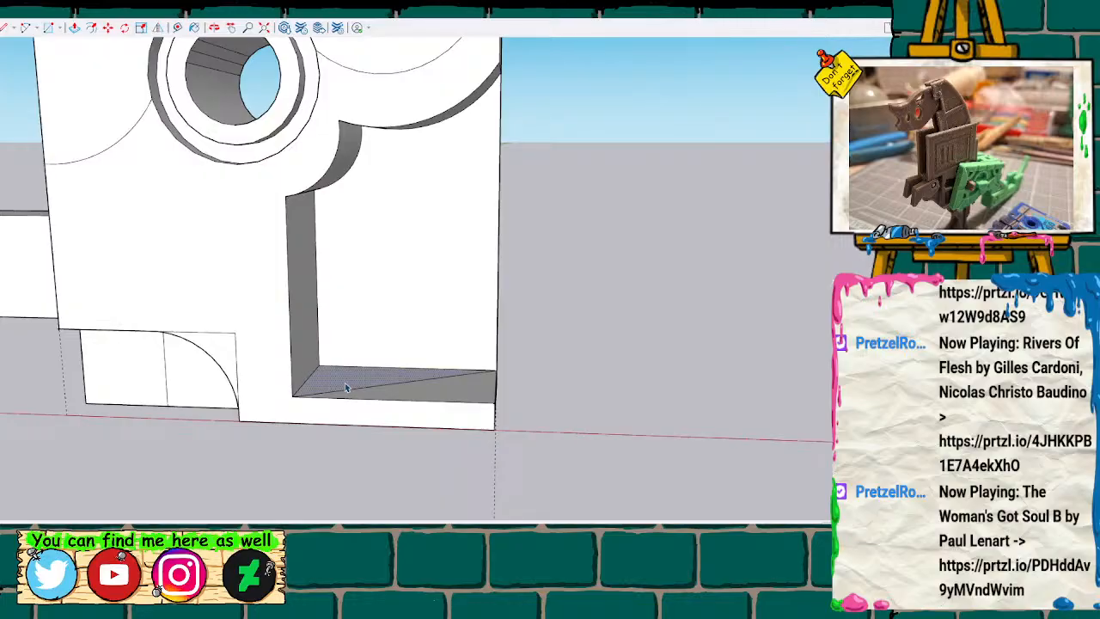
pyautogui.press('m')
pyautogui.press('p')
pyautogui.moveTo(325, 384); pyautogui.dragTo(298, 400)
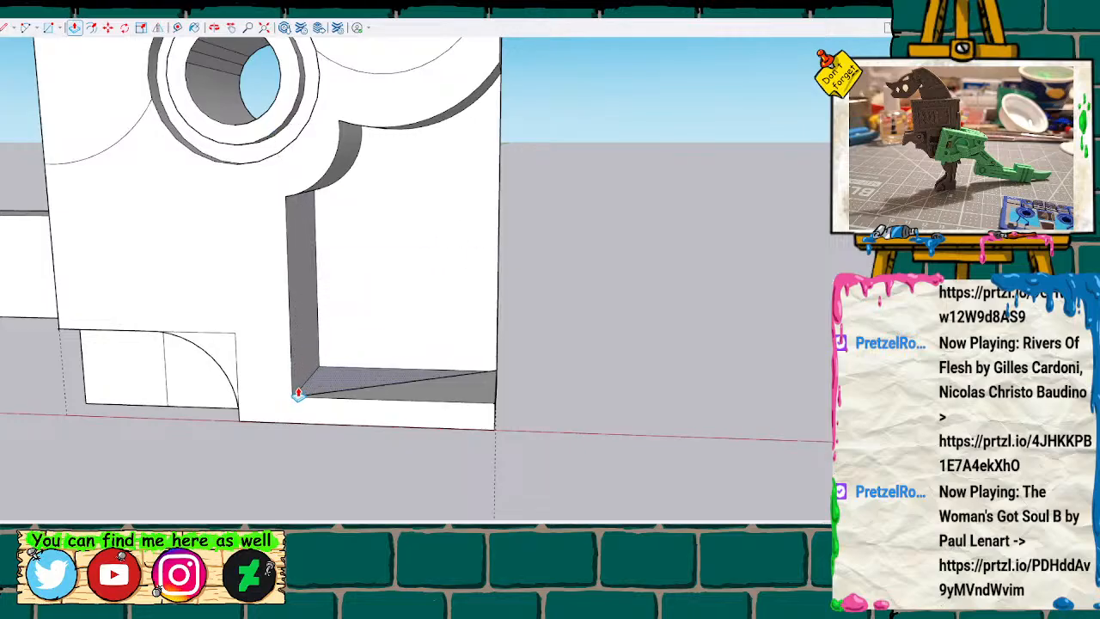
pyautogui.scroll(2, 365, 372)
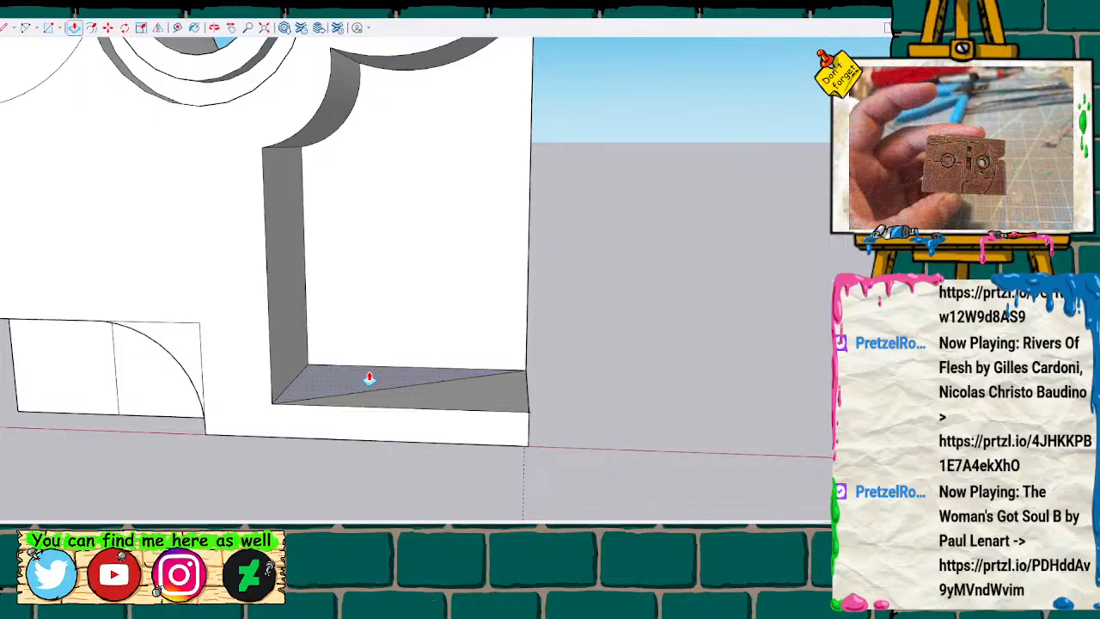
# Draw a slanted line across the recess floor from a measured point on its inner side edge to the far rear outer corner.
pyautogui.press('t')
pyautogui.click(272, 402)
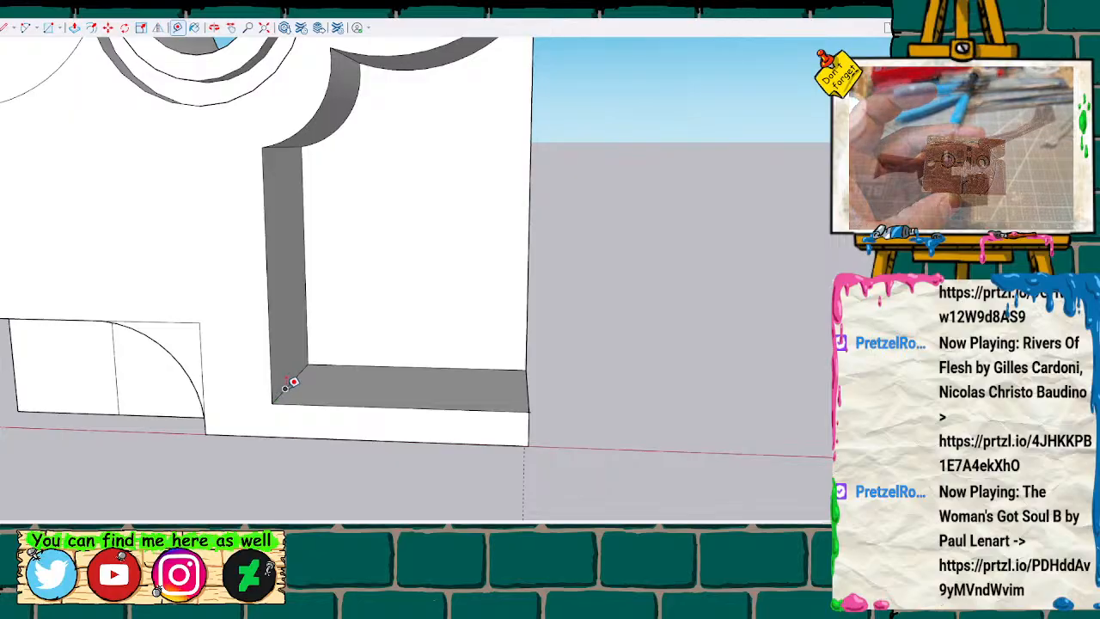
pyautogui.press('l')
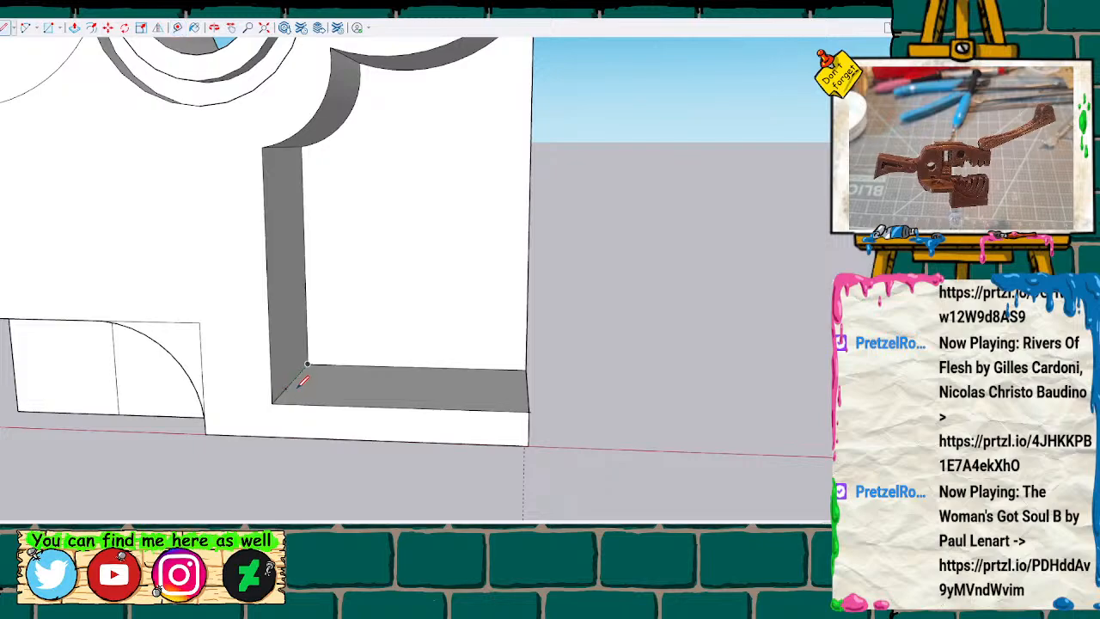
pyautogui.click(284, 389)
pyautogui.click(525, 370)
# Pull the rear triangular floor piece up to the top corner of the recess's straight side wall to form a slanted back wall.
pyautogui.press('space')
pyautogui.press('p')
pyautogui.moveTo(317, 385); pyautogui.dragTo(279, 155)
# Compare the second body's slanted recess wall with the ribbed recess of the first body.
pyautogui.scroll(-3, 332, 244)
pyautogui.press('o')
pyautogui.moveTo(490, 164)
pyautogui.mouseDown()
pyautogui.moveTo(277, 326)
pyautogui.moveTo(430, 214)
pyautogui.moveTo(665, 77)
pyautogui.moveTo(283, 164)
pyautogui.moveTo(292, 196)
pyautogui.moveTo(366, 211)
pyautogui.moveTo(381, 334)
pyautogui.moveTo(373, 284)
pyautogui.mouseUp()
pyautogui.scroll(-10, 430, 318)
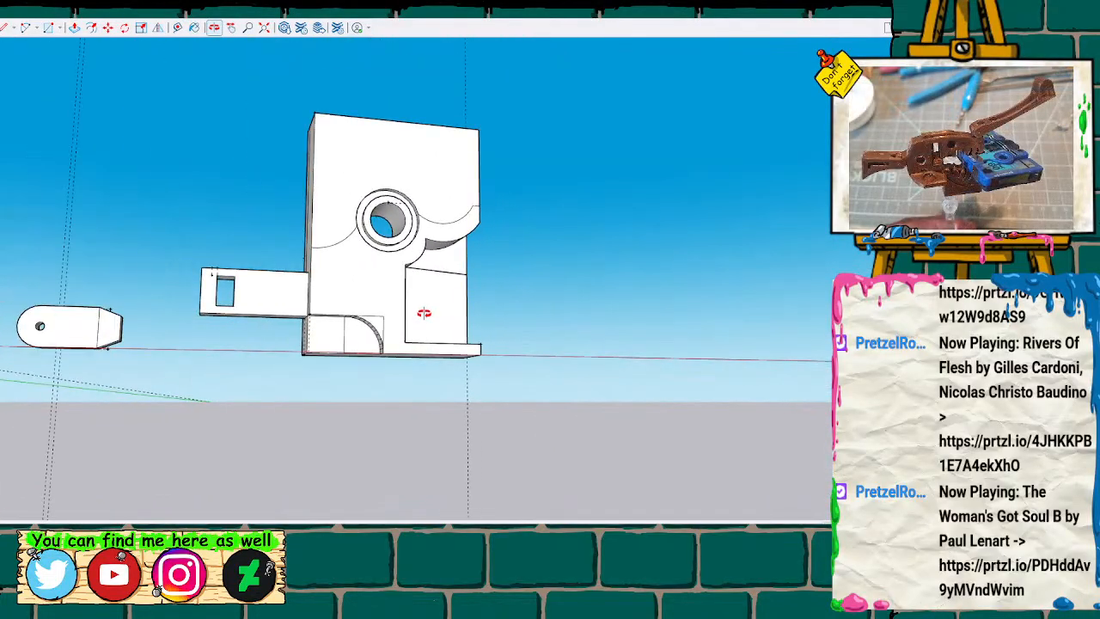
pyautogui.scroll(-1, 418, 314)
pyautogui.scroll(3, 218, 327)
pyautogui.moveTo(242, 368)
pyautogui.keyDown('shift'); pyautogui.mouseDown()
pyautogui.moveTo(432, 357)
pyautogui.moveTo(410, 381)
pyautogui.mouseUp(); pyautogui.keyUp('shift')
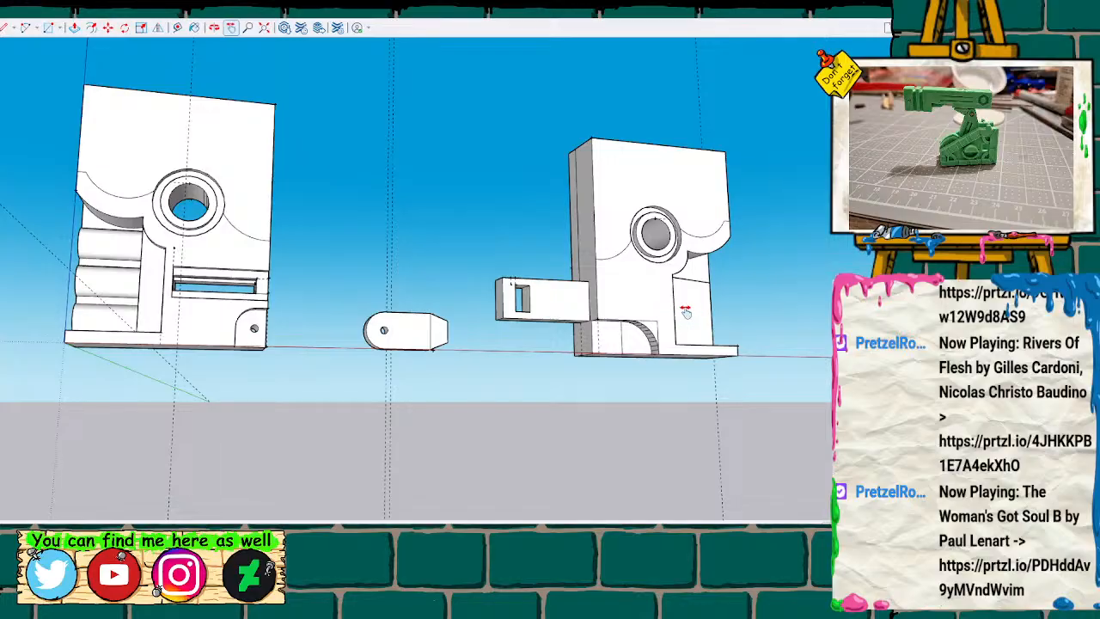
pyautogui.keyDown('shift'); pyautogui.moveTo(717, 401); pyautogui.dragTo(464, 404); pyautogui.keyUp('shift')
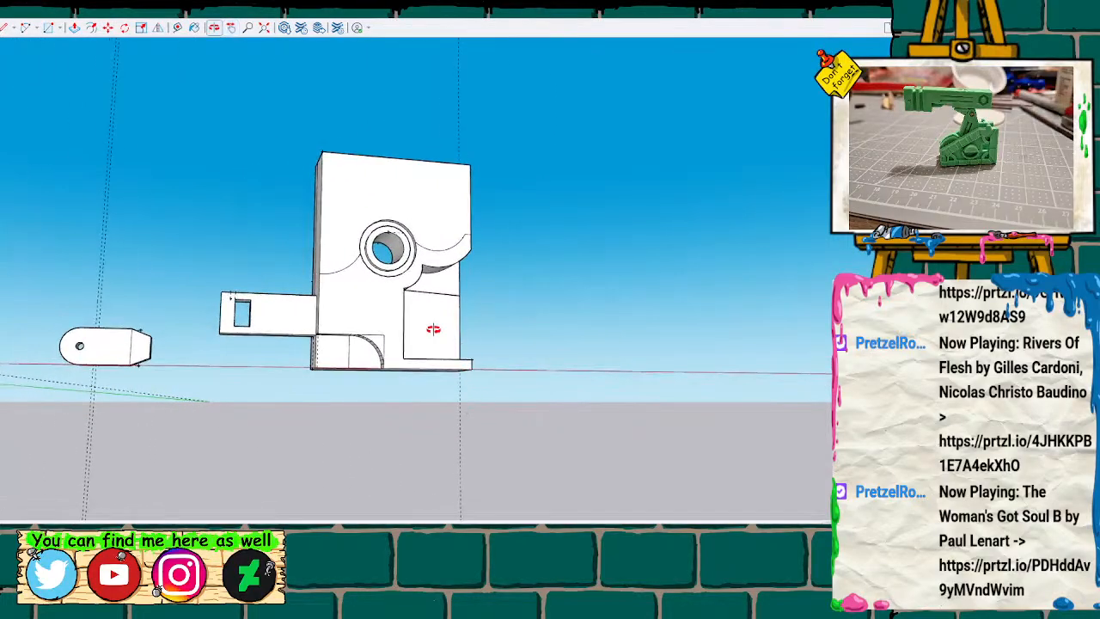
# Mark five evenly spaced guide points along the bottom edge of the slanted recess wall.
pyautogui.scroll(5, 434, 329)
pyautogui.moveTo(434, 329); pyautogui.dragTo(422, 352)
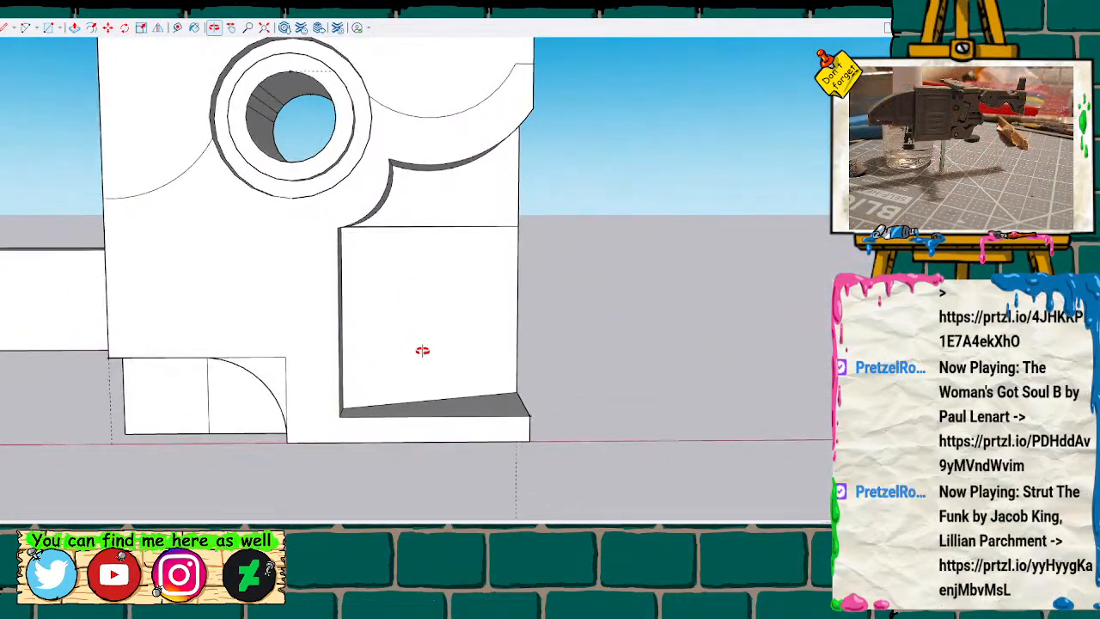
pyautogui.click(343, 408)
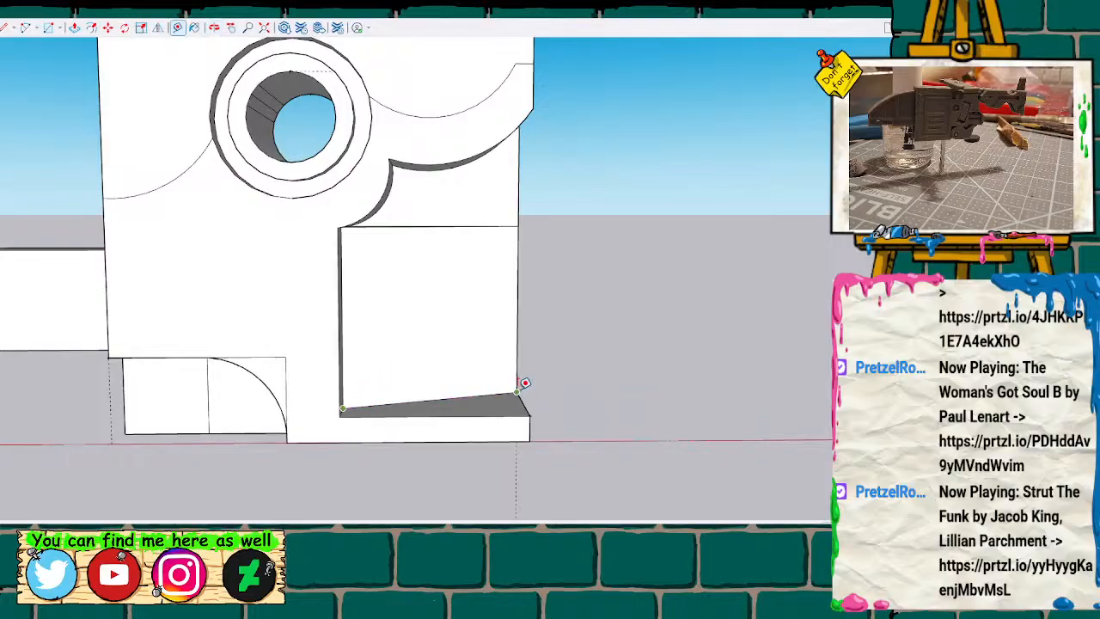
pyautogui.click(409, 400)
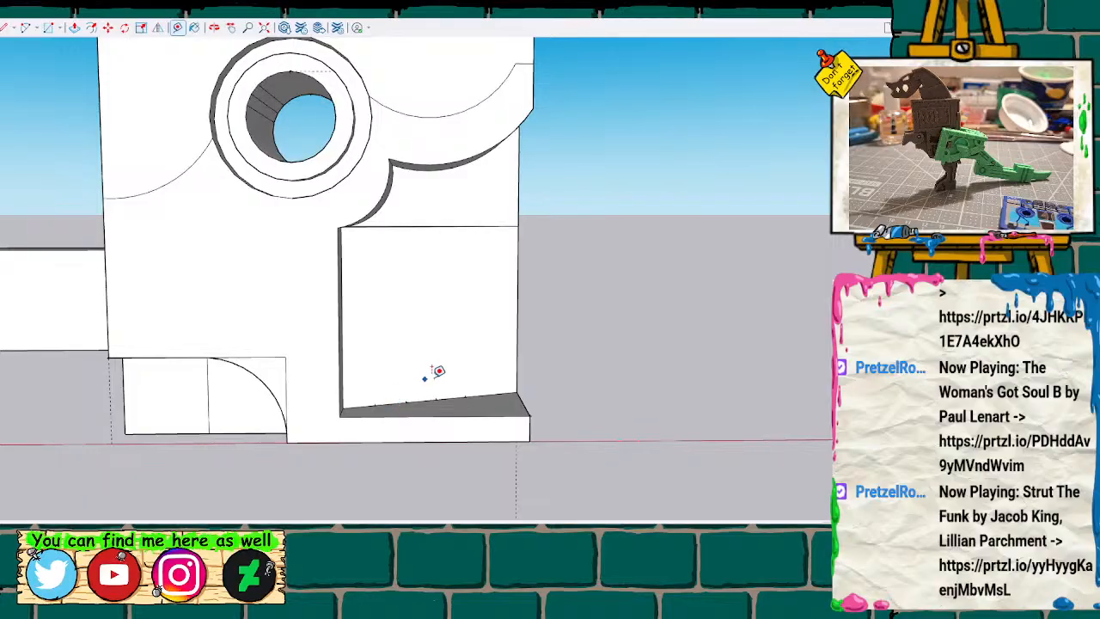
pyautogui.click(502, 384)
pyautogui.scroll(4, 502, 384)
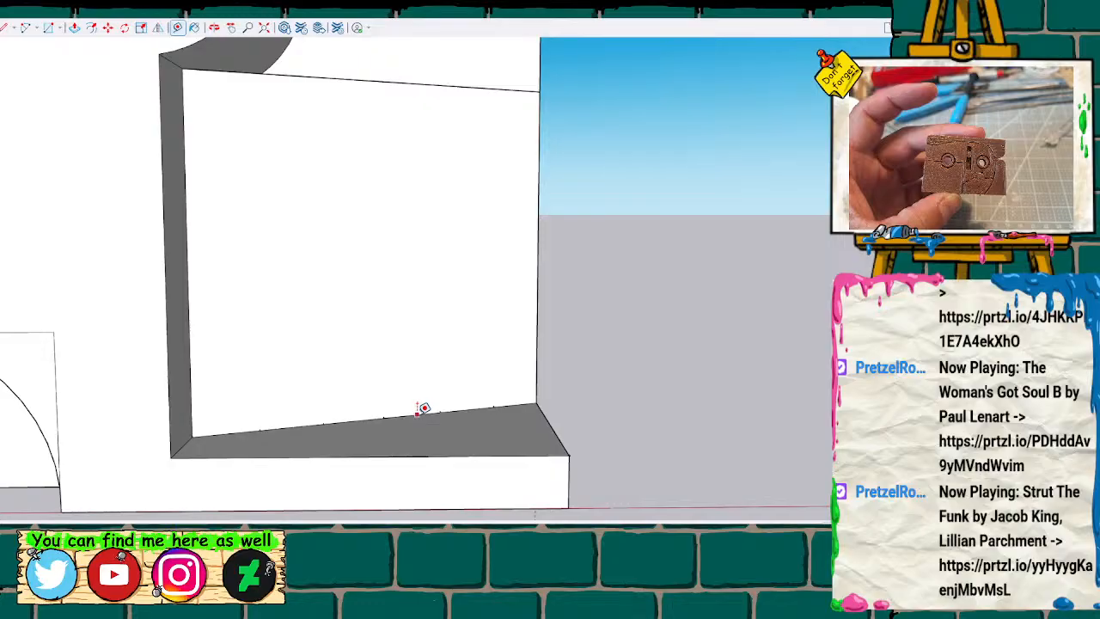
pyautogui.click(493, 407)
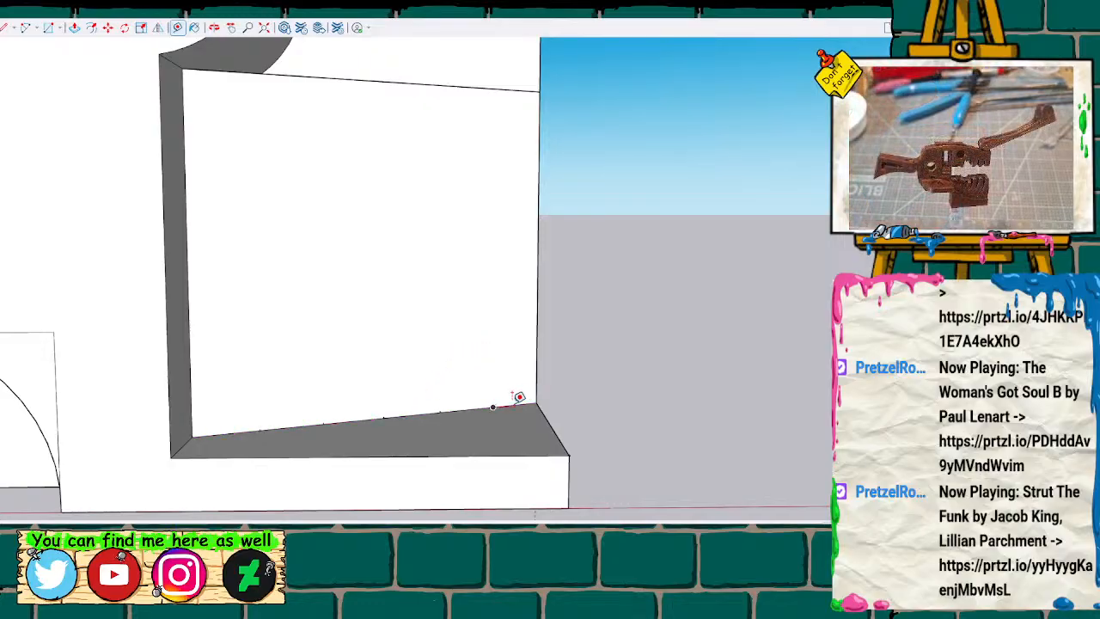
pyautogui.press('space')
pyautogui.scroll(-1, 387, 300)
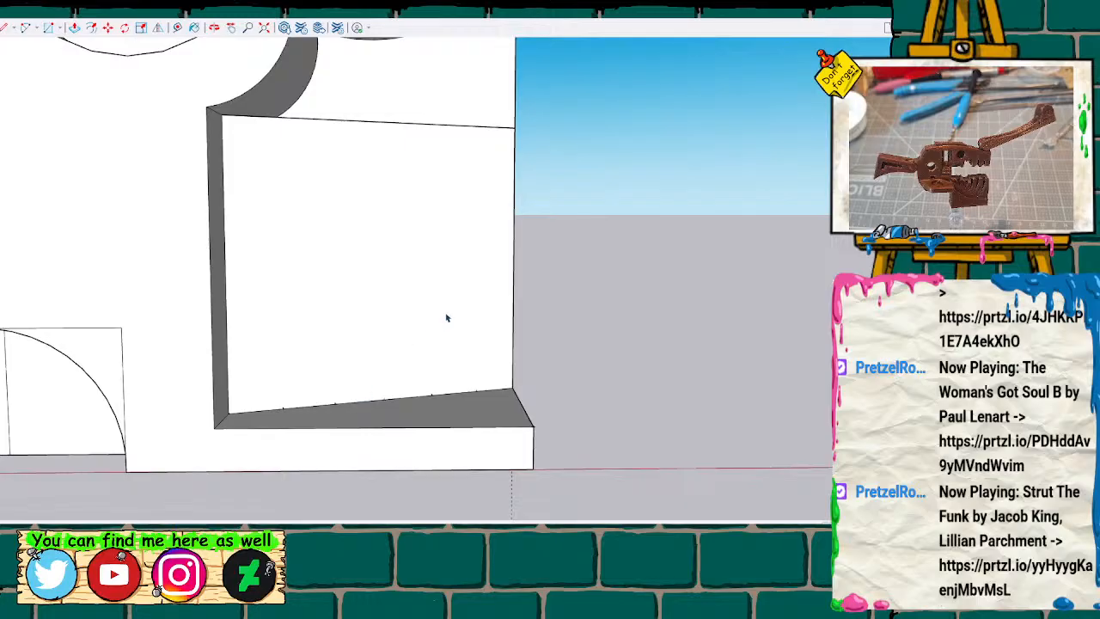
# Place a guide line across the slanted recess wall, parallel to and slightly above its bottom edge.
pyautogui.press('l')
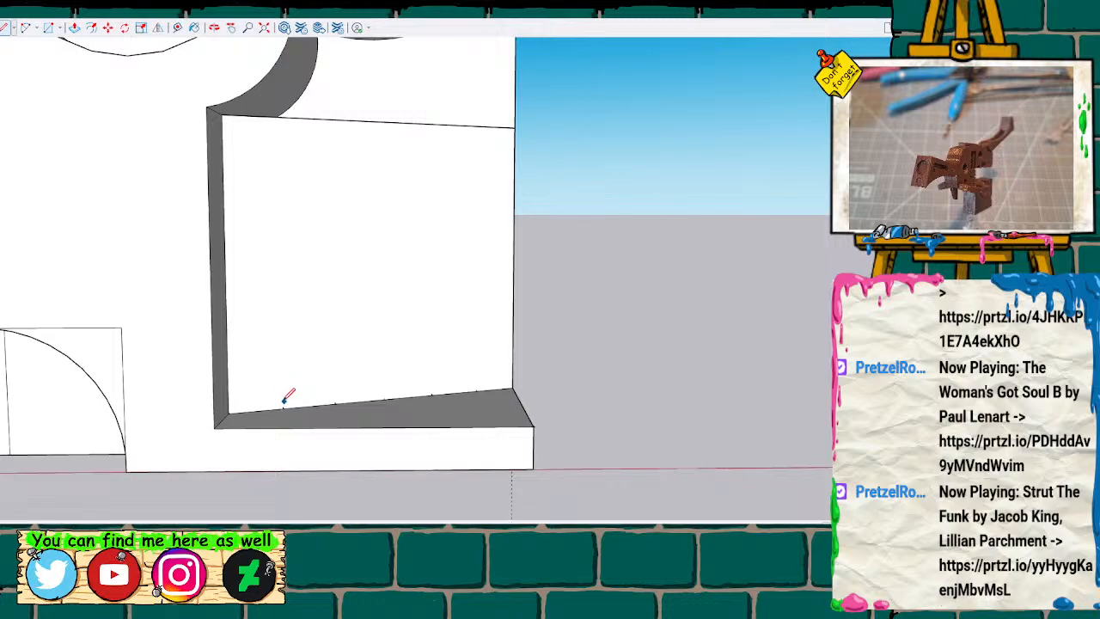
pyautogui.click(230, 412)
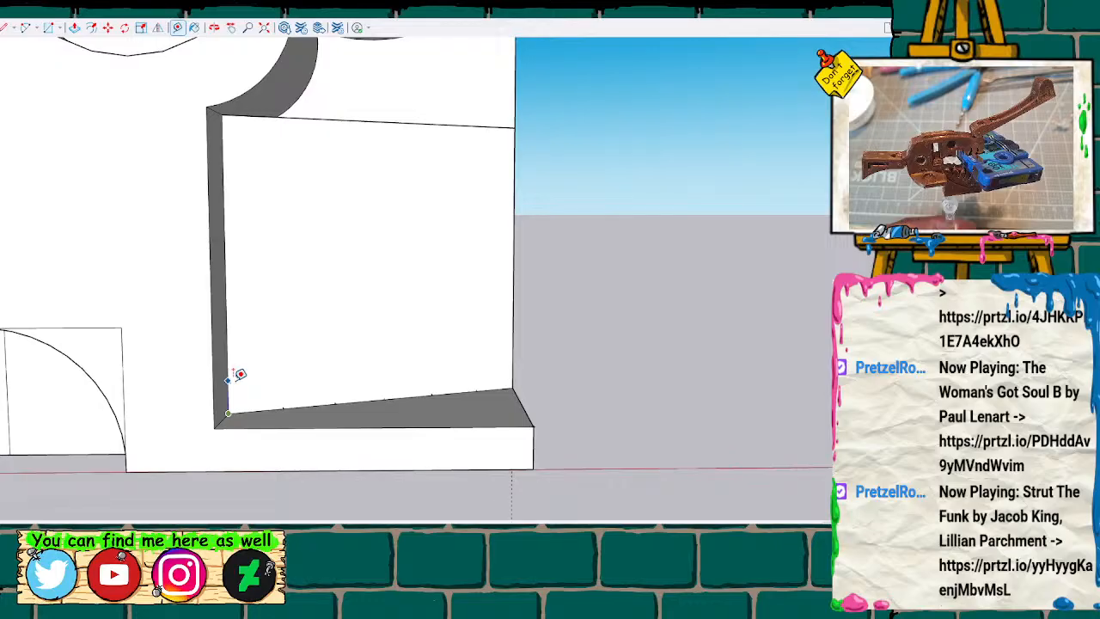
pyautogui.click(227, 381)
pyautogui.click(228, 385)
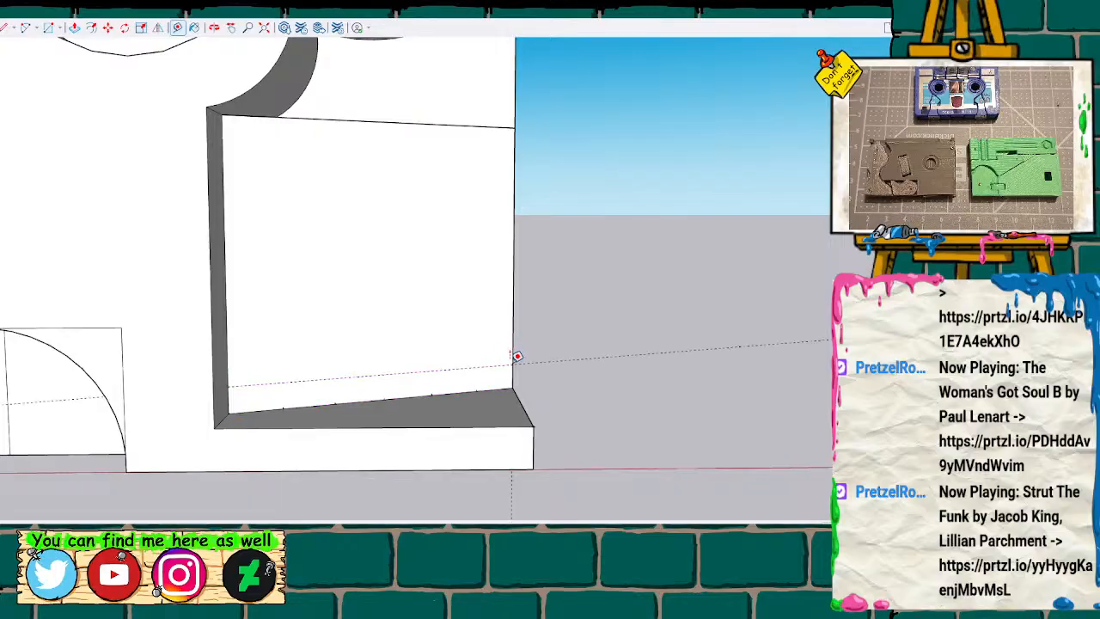
pyautogui.press('l')
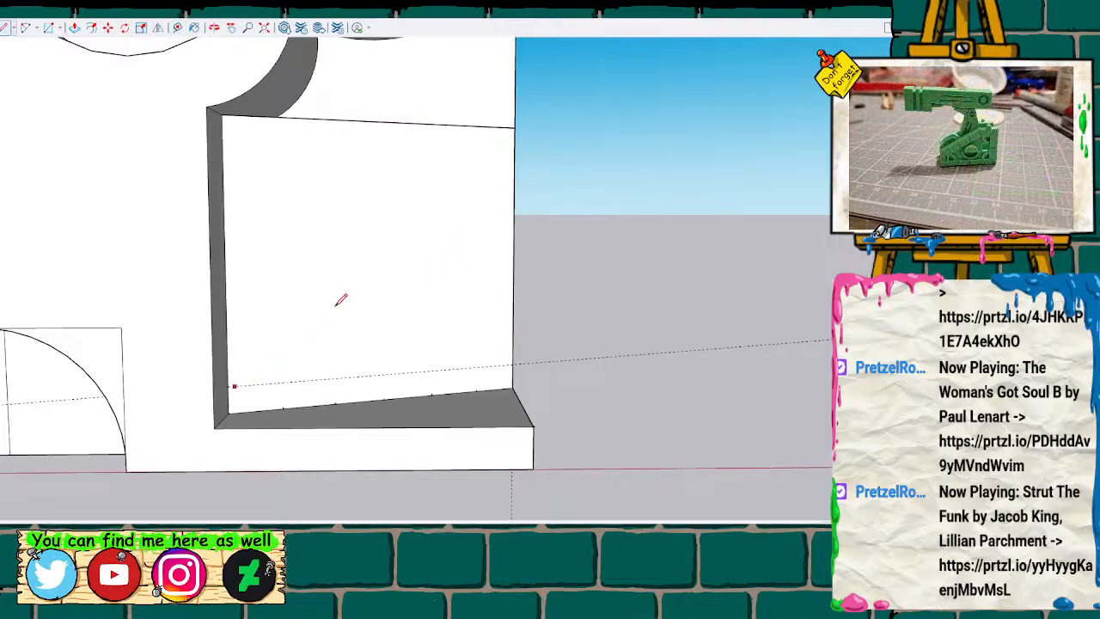
pyautogui.press('t')
pyautogui.click(222, 114)
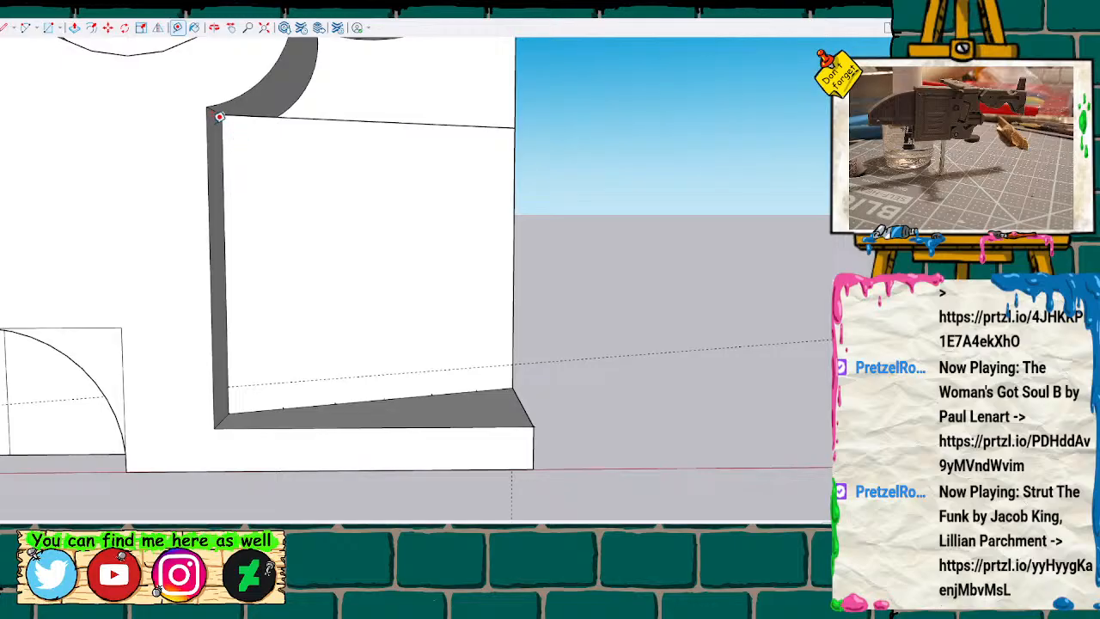
pyautogui.press('l')
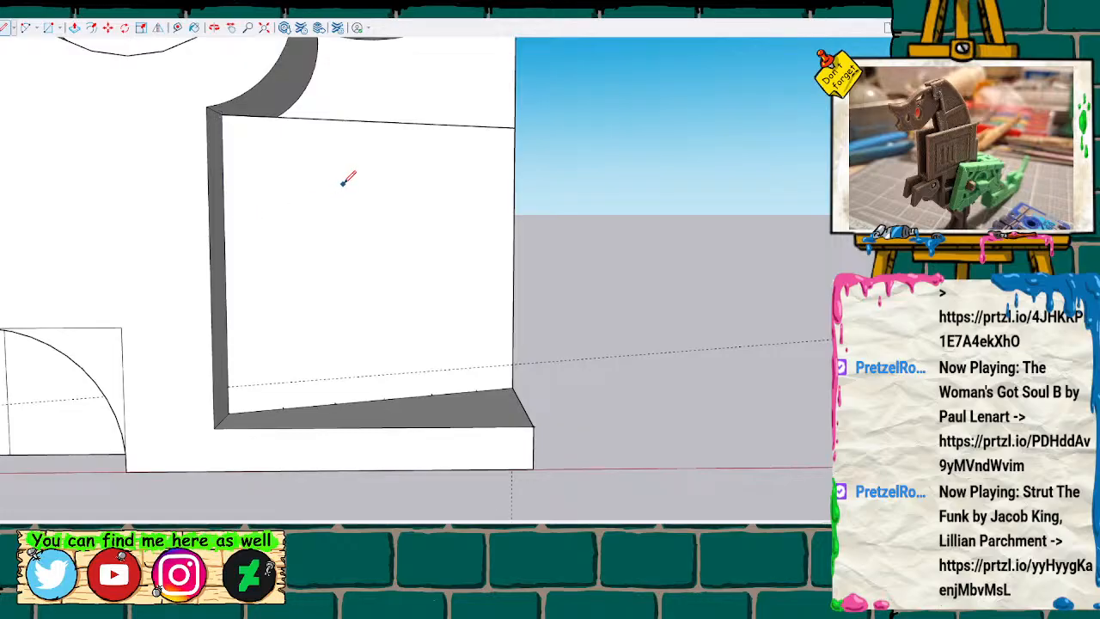
pyautogui.moveTo(385, 176)
pyautogui.mouseDown(button='middle')
pyautogui.moveTo(261, 249)
pyautogui.moveTo(263, 235)
pyautogui.moveTo(298, 259)
pyautogui.mouseUp(button='middle')
pyautogui.press('space')
pyautogui.click(292, 197)
pyautogui.click(700, 176)
pyautogui.press('l')
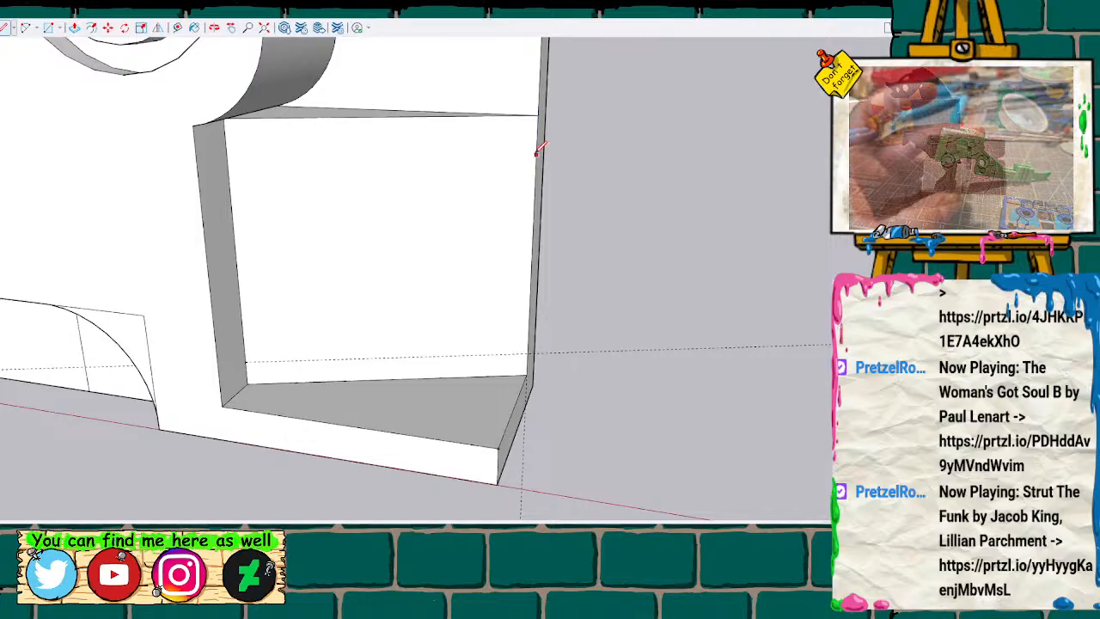
pyautogui.click(539, 114)
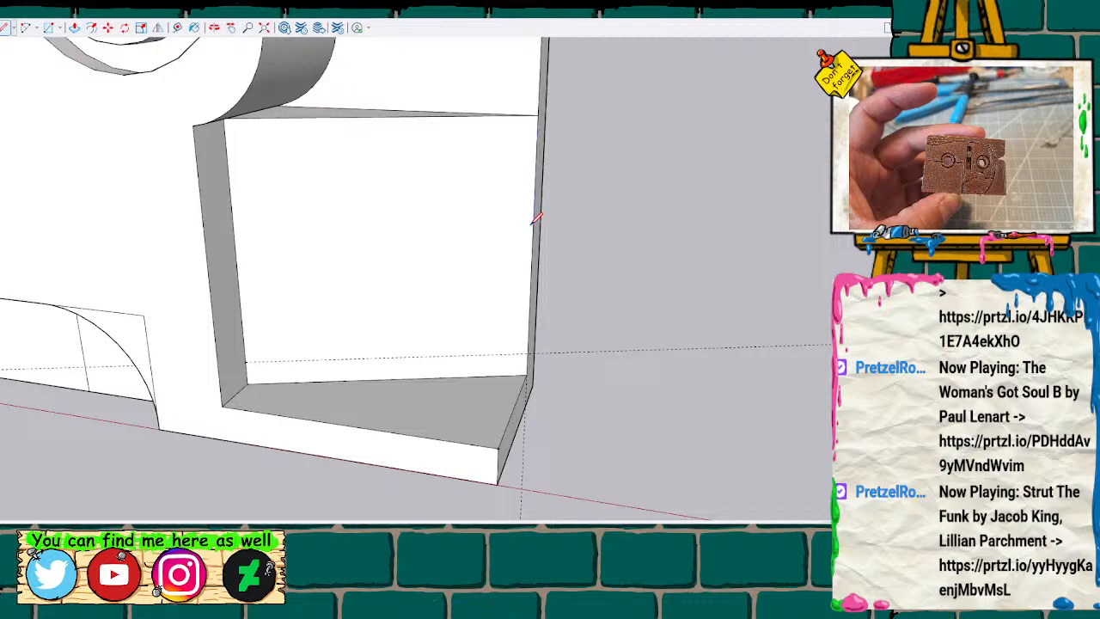
pyautogui.scroll(2, 387, 204)
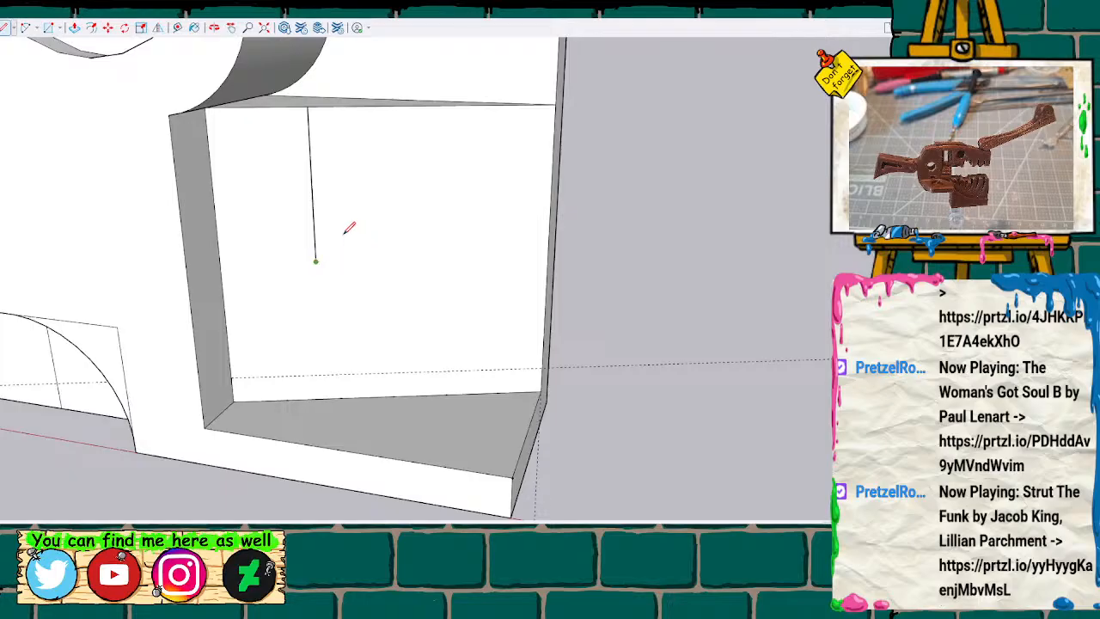
pyautogui.hotkey('ctrl', 'z')
# Place a guide line across the slanted recess wall, parallel to and slightly below its top edge.
pyautogui.press('t')
pyautogui.click(557, 103)
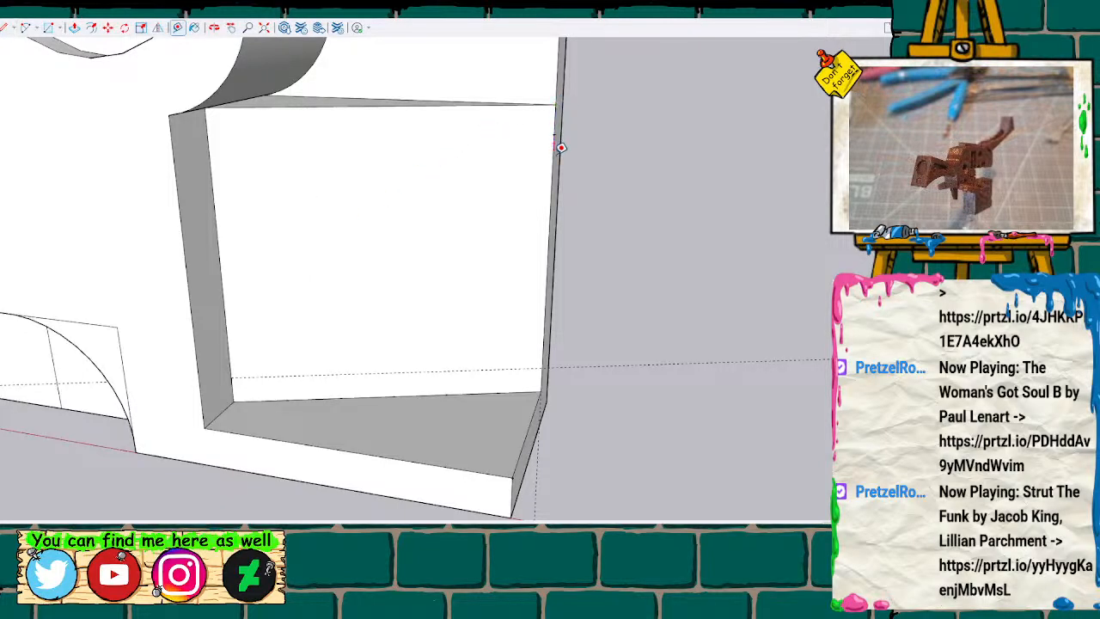
pyautogui.click(557, 132)
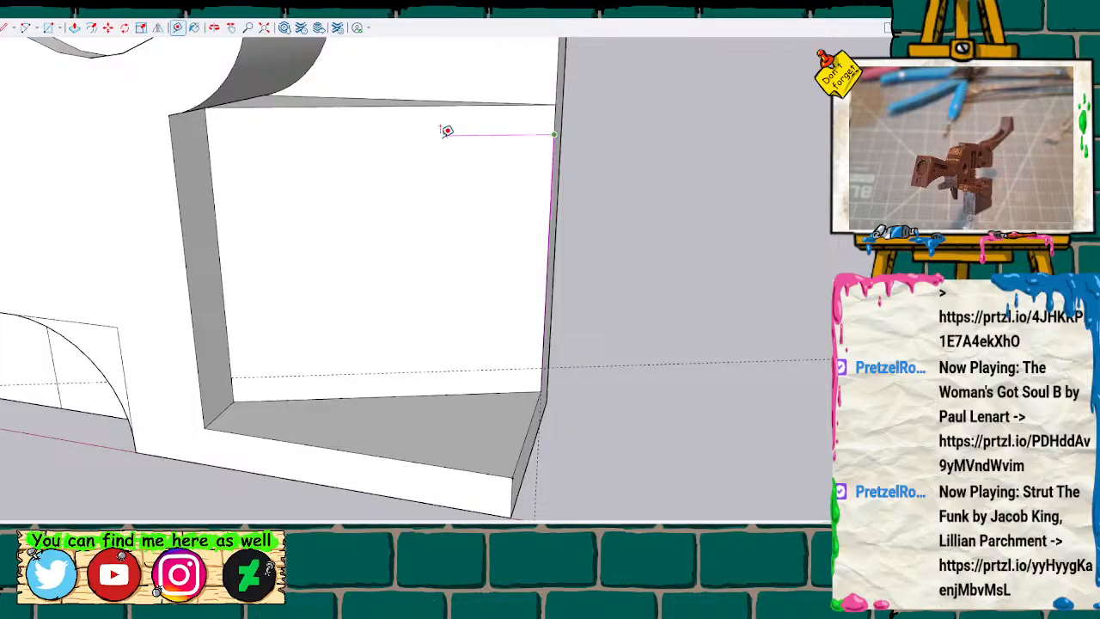
pyautogui.click(209, 137)
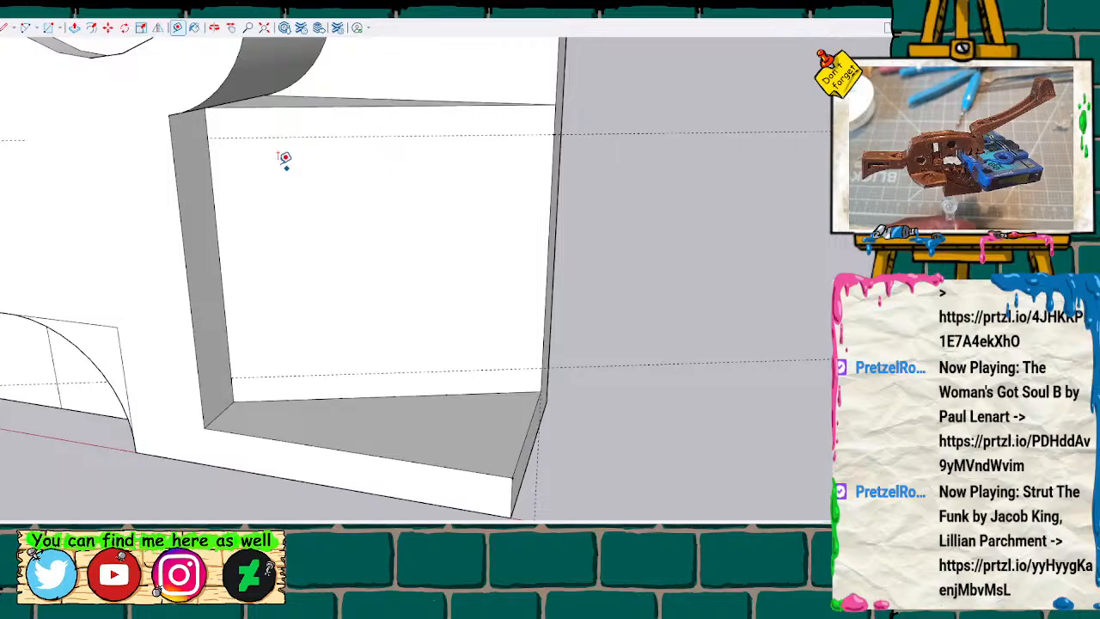
# Place five vertical guide lines on the slanted recess wall, running from the marked points on its bottom edge to its top edge.
pyautogui.click(287, 400)
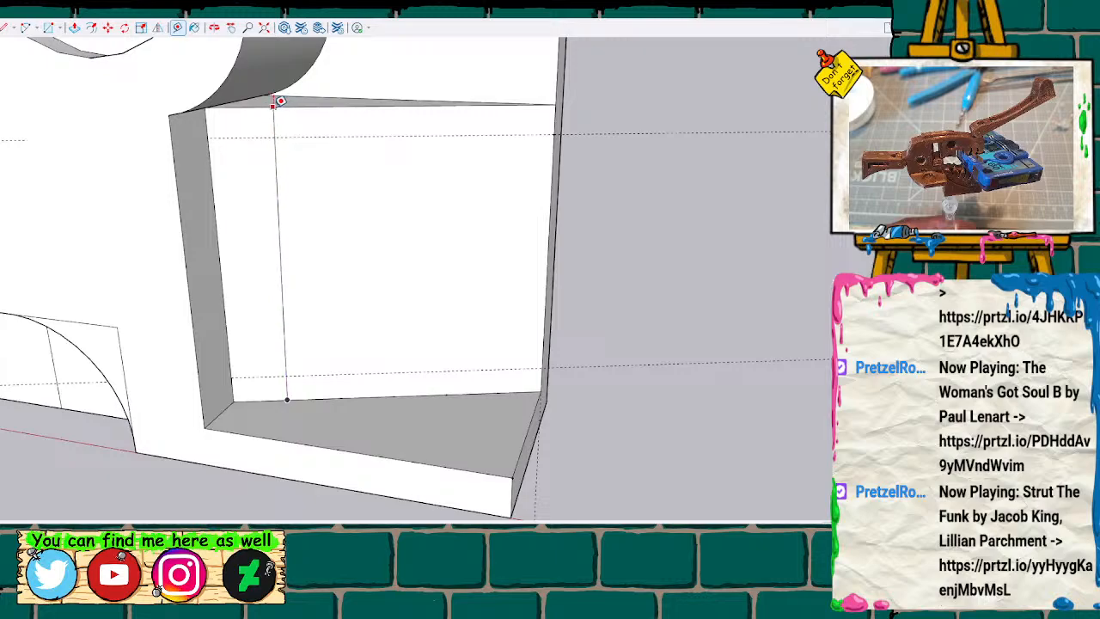
pyautogui.click(280, 101)
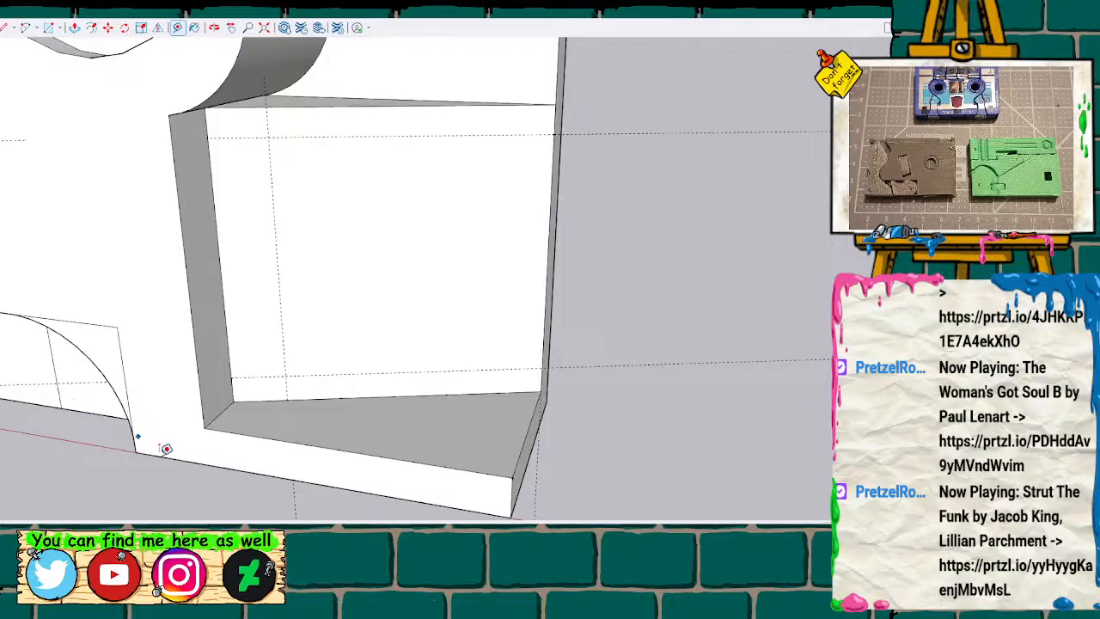
pyautogui.click(341, 396)
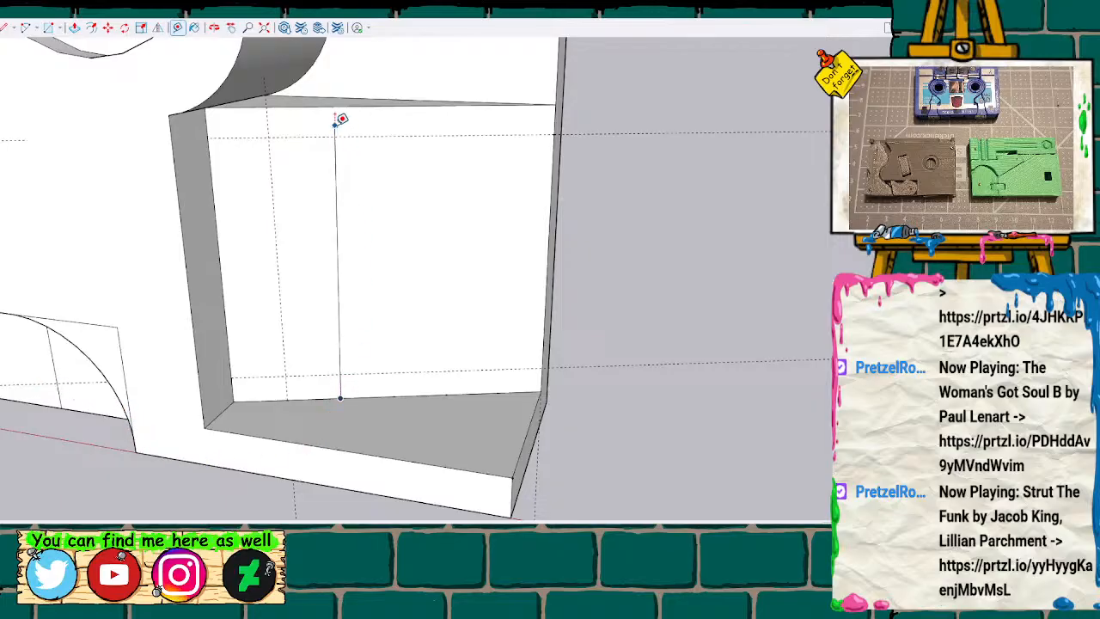
pyautogui.click(333, 99)
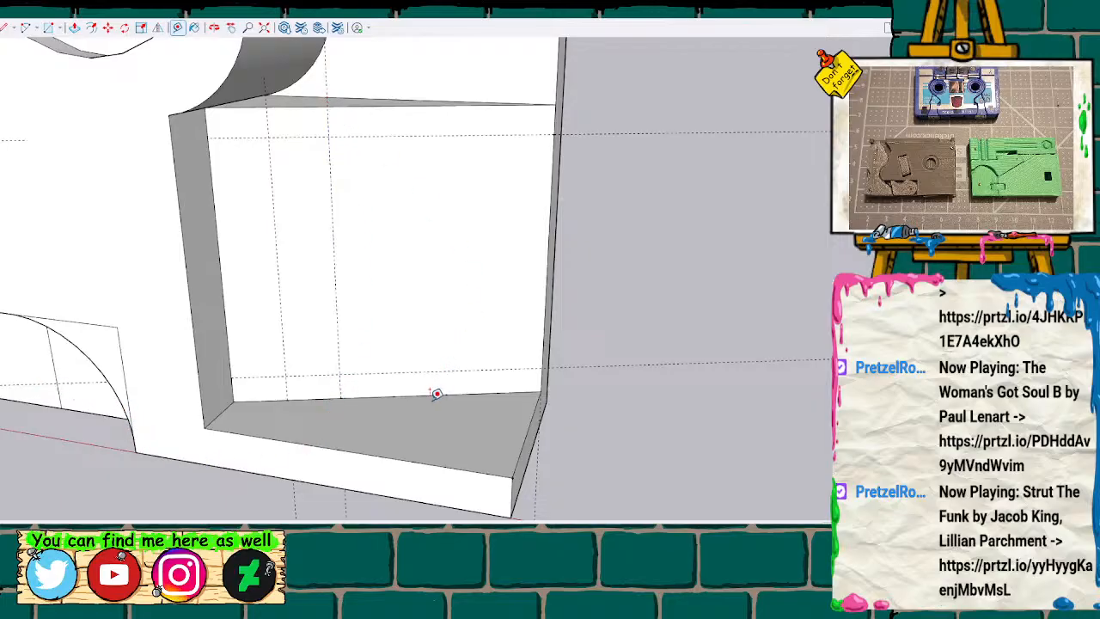
pyautogui.click(393, 396)
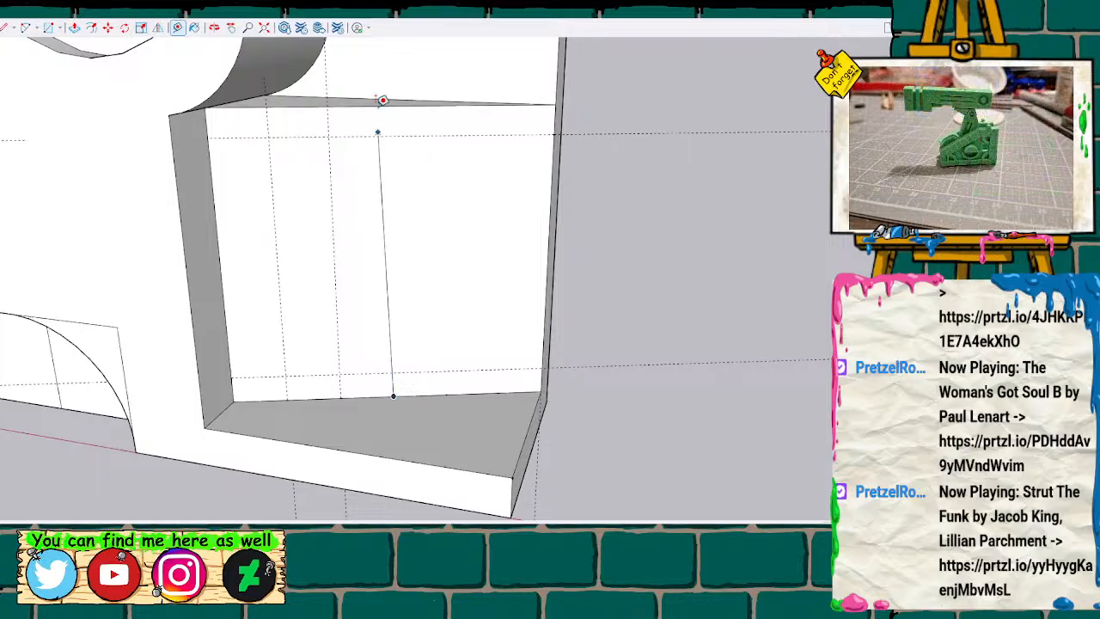
pyautogui.click(389, 101)
pyautogui.click(445, 394)
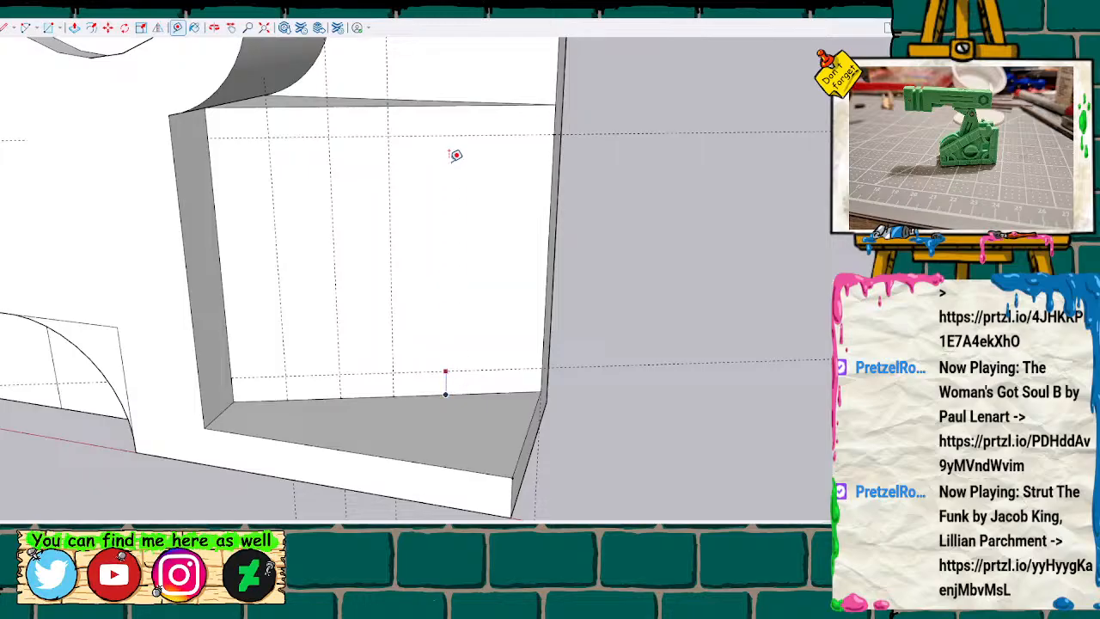
pyautogui.click(446, 100)
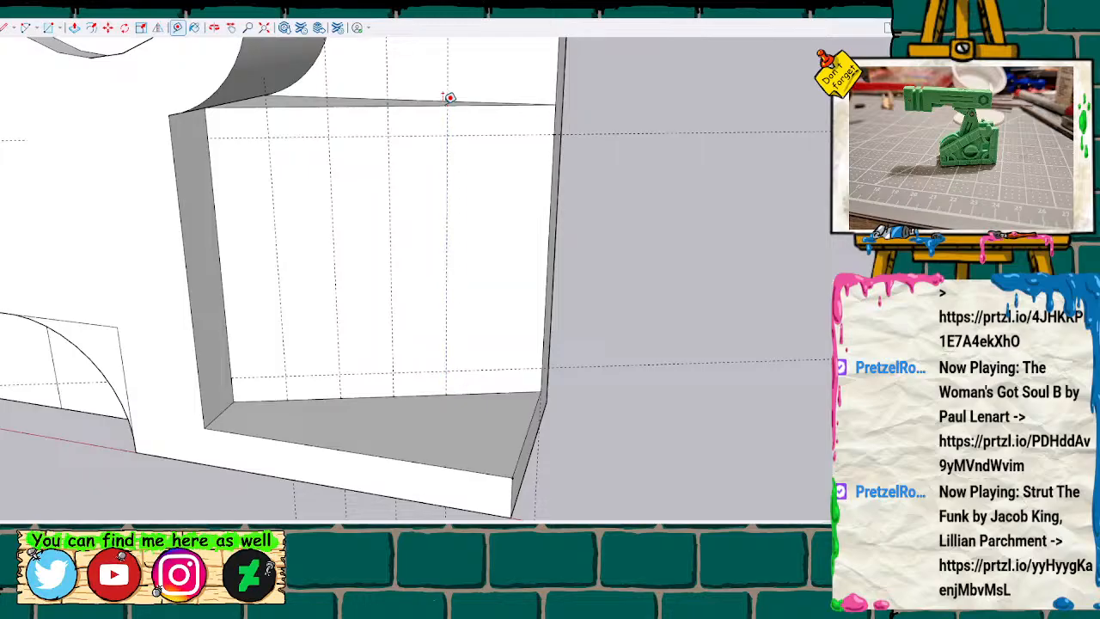
pyautogui.click(498, 393)
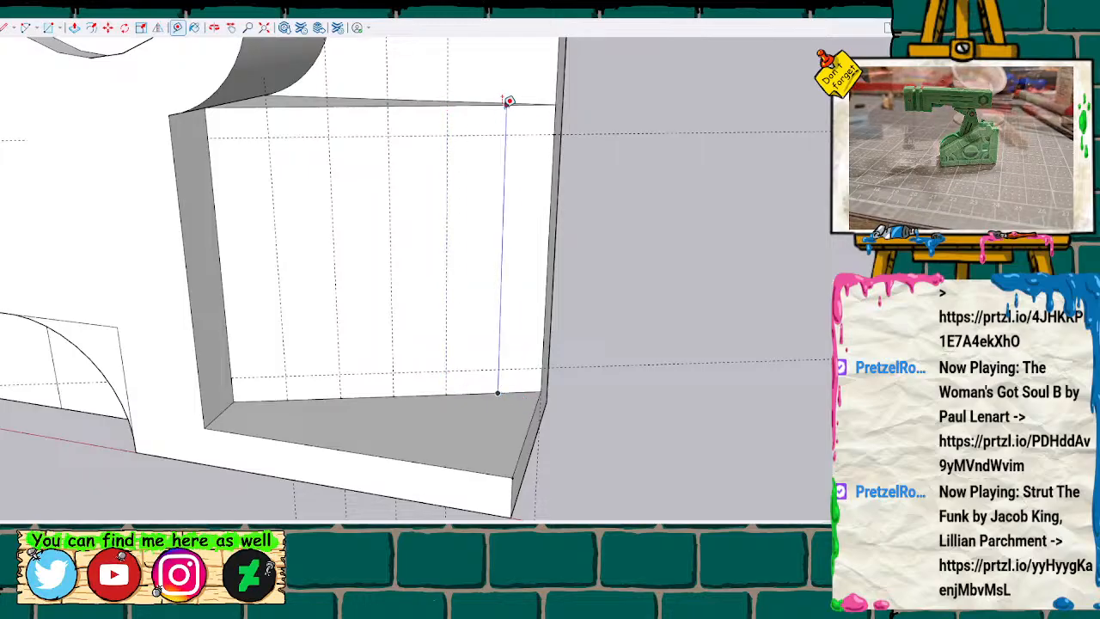
pyautogui.click(508, 102)
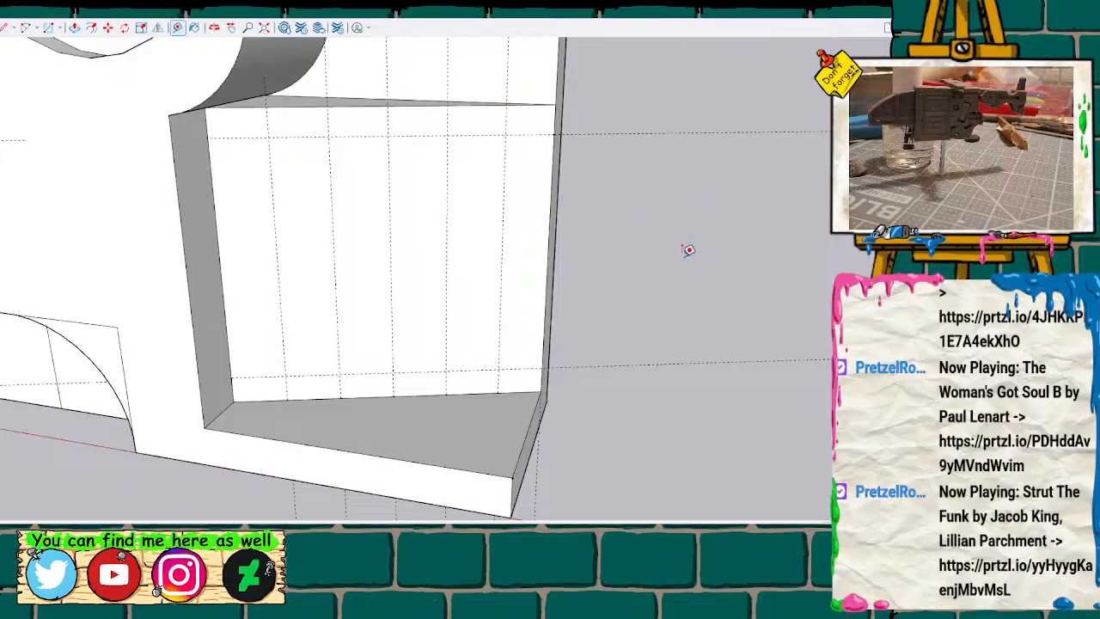
# Try to draw full-height rectangles on the second and fourth strips of the slanted recess wall, and undo both.
pyautogui.moveTo(691, 250); pyautogui.dragTo(347, 184, button='middle')
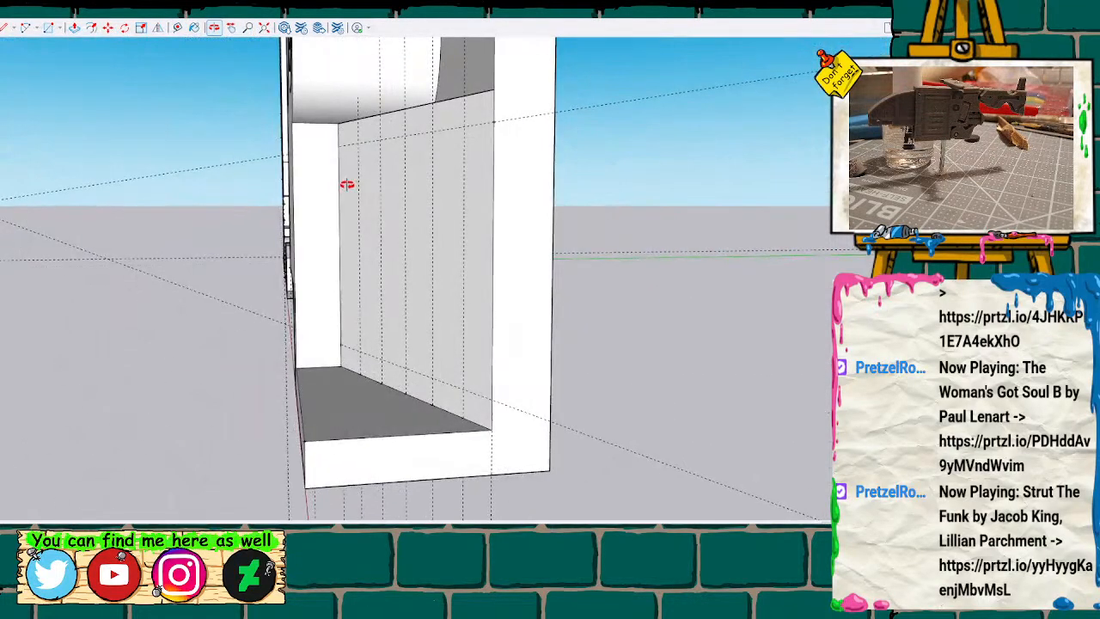
pyautogui.moveTo(520, 301); pyautogui.dragTo(776, 354, button='middle')
pyautogui.moveTo(583, 265)
pyautogui.keyDown('shift'); pyautogui.mouseDown(button='middle')
pyautogui.moveTo(474, 268)
pyautogui.moveTo(489, 277)
pyautogui.moveTo(476, 279)
pyautogui.mouseUp(button='middle'); pyautogui.keyUp('shift')
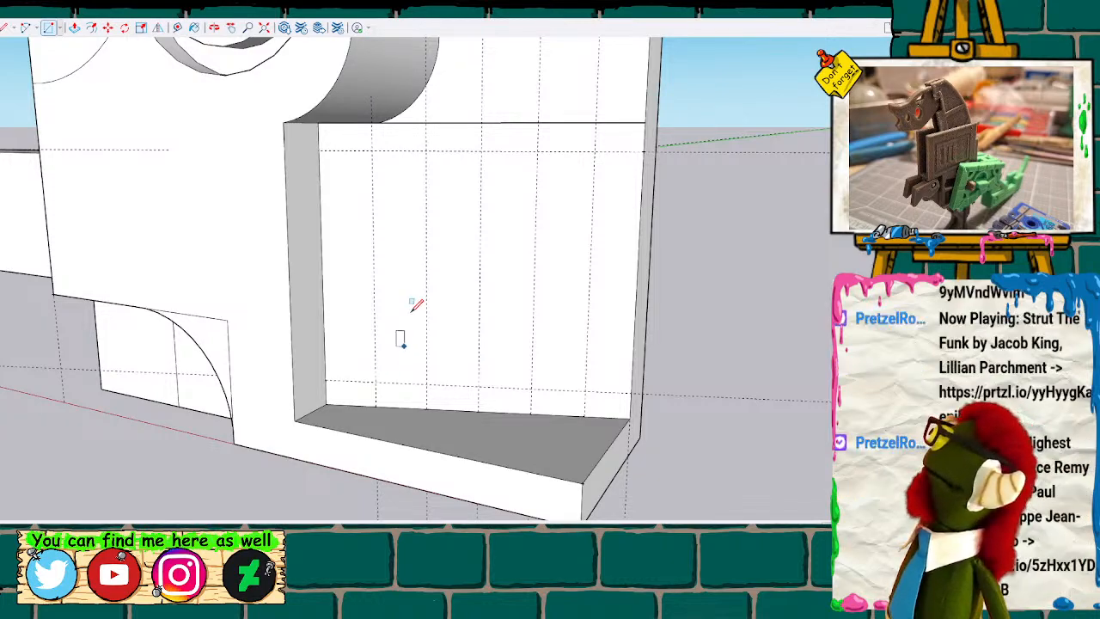
pyautogui.click(376, 382)
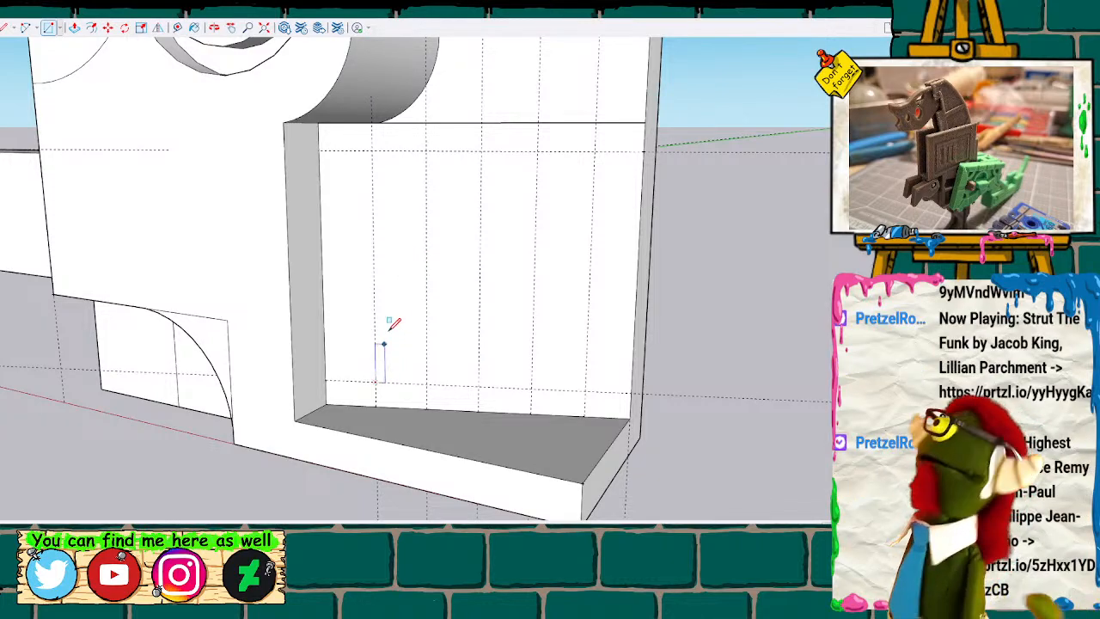
pyautogui.click(426, 151)
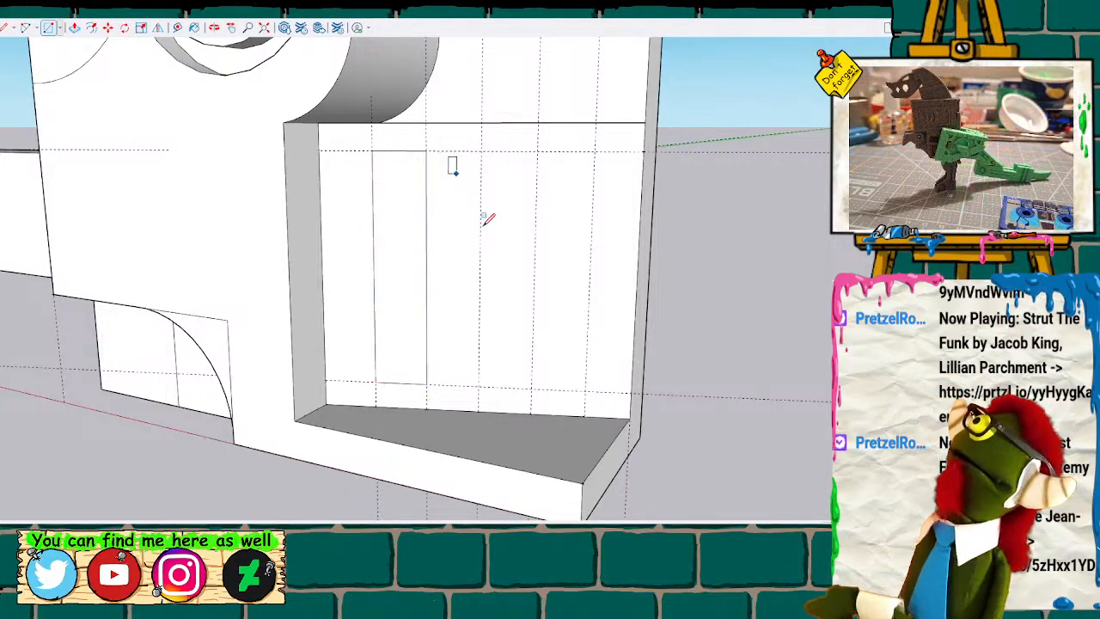
pyautogui.click(480, 385)
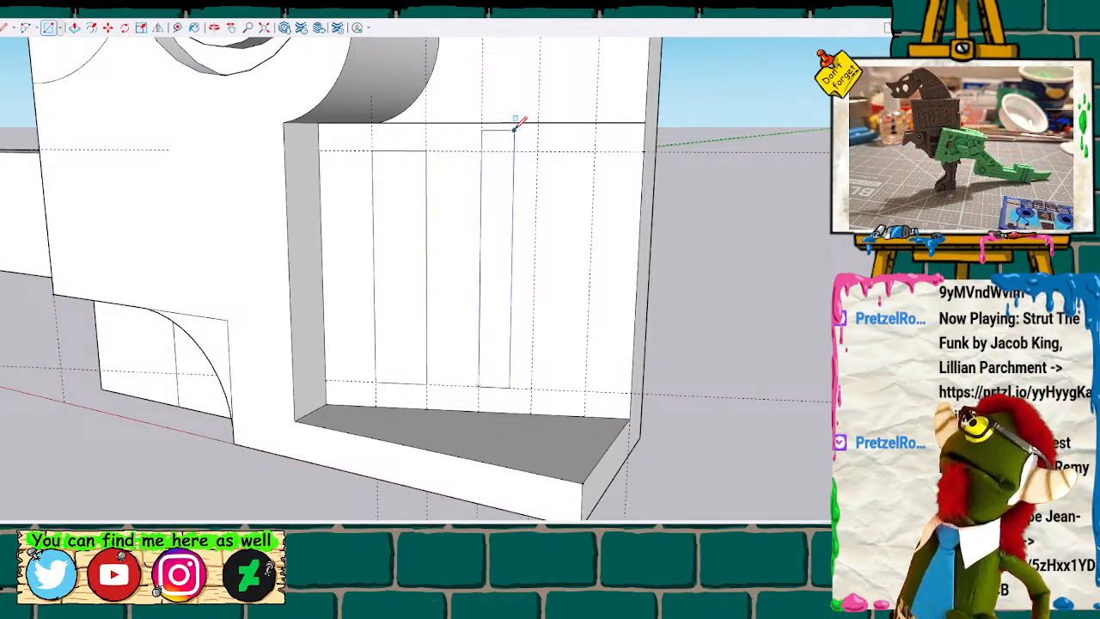
pyautogui.click(541, 152)
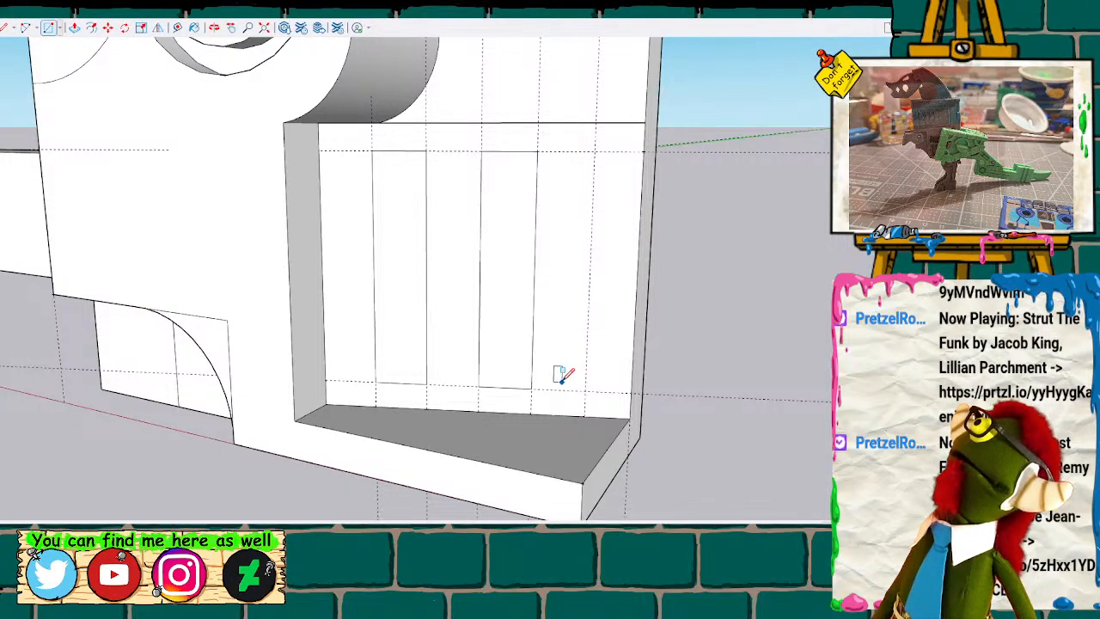
pyautogui.hotkey('ctrl', 'z')
pyautogui.hotkey('ctrl', 'z')
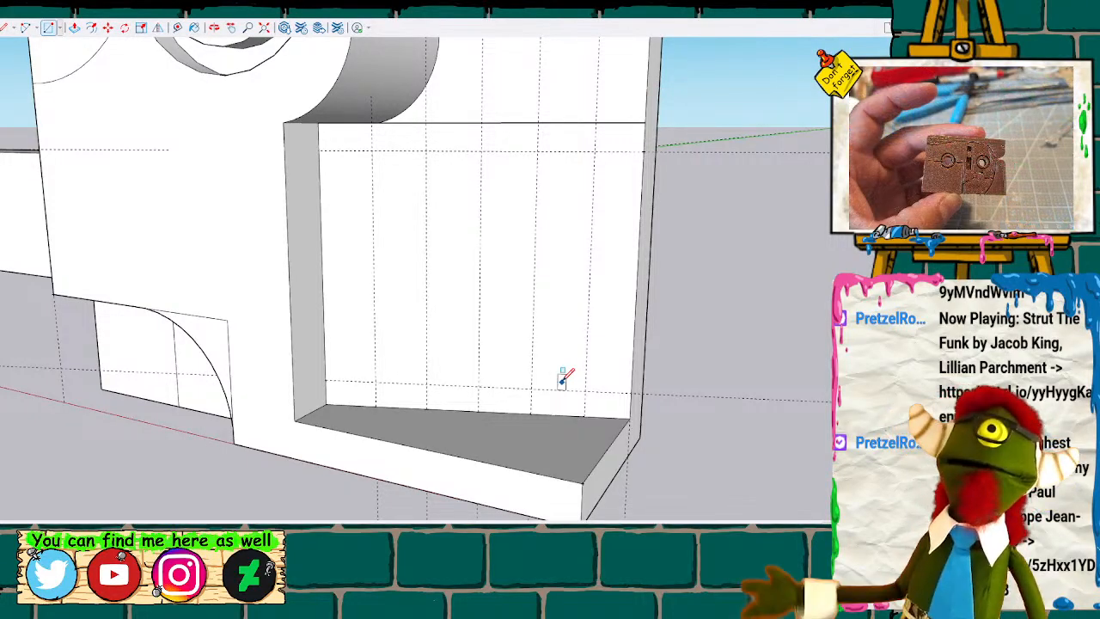
pyautogui.moveTo(491, 209)
pyautogui.mouseDown(button='middle')
pyautogui.moveTo(452, 250)
pyautogui.moveTo(221, 387)
pyautogui.moveTo(253, 307)
pyautogui.moveTo(393, 334)
pyautogui.moveTo(583, 232)
pyautogui.moveTo(584, 181)
pyautogui.moveTo(572, 186)
pyautogui.mouseUp(button='middle')
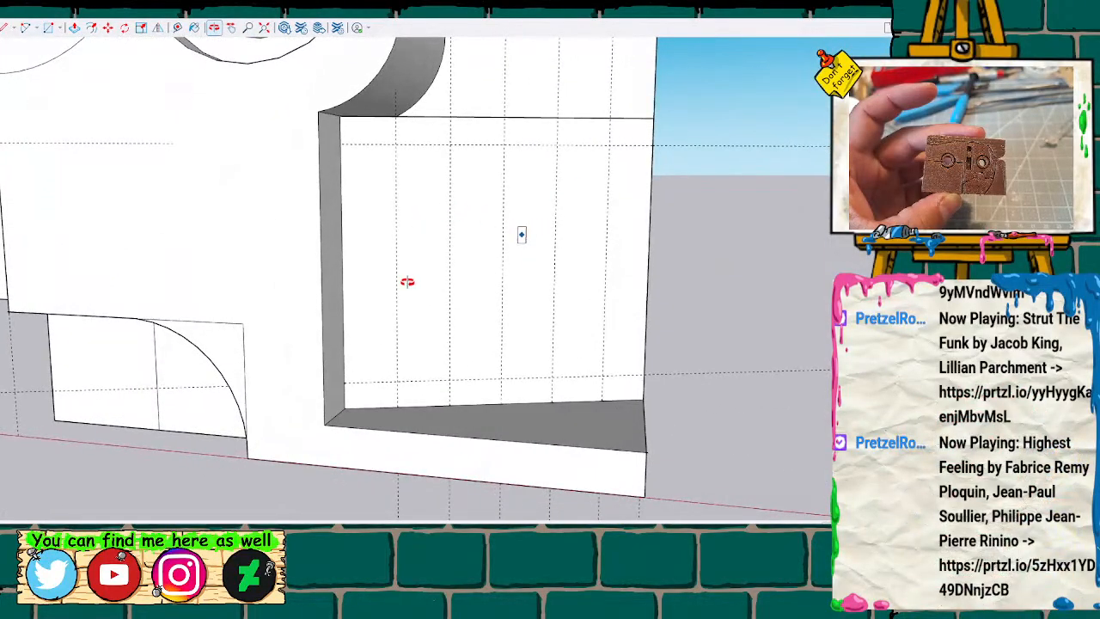
pyautogui.press('l')
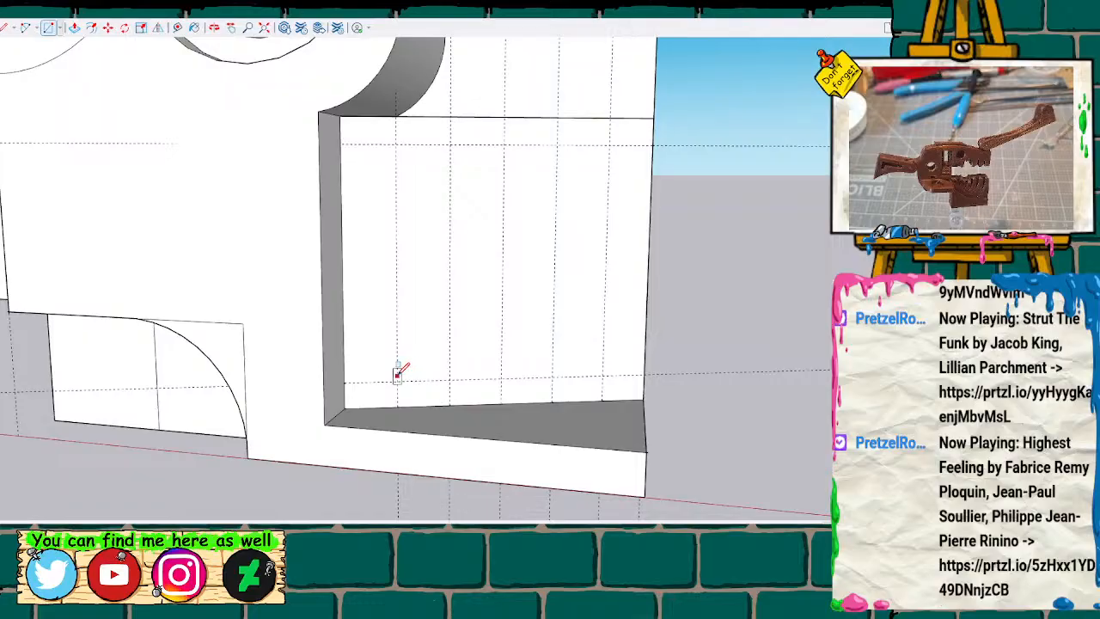
pyautogui.click(397, 380)
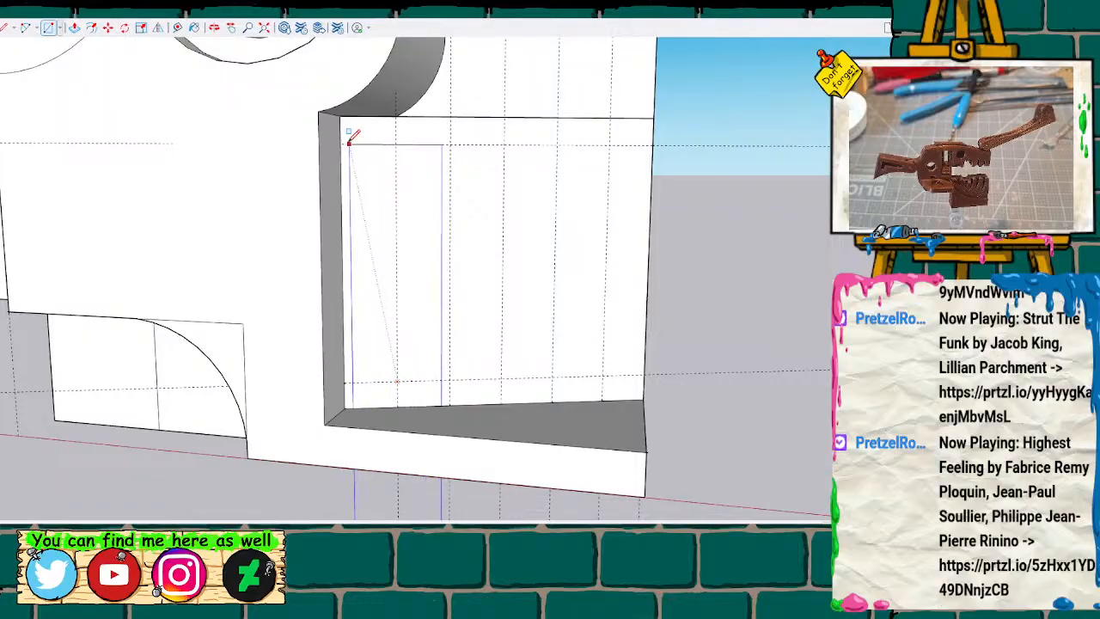
pyautogui.press('space')
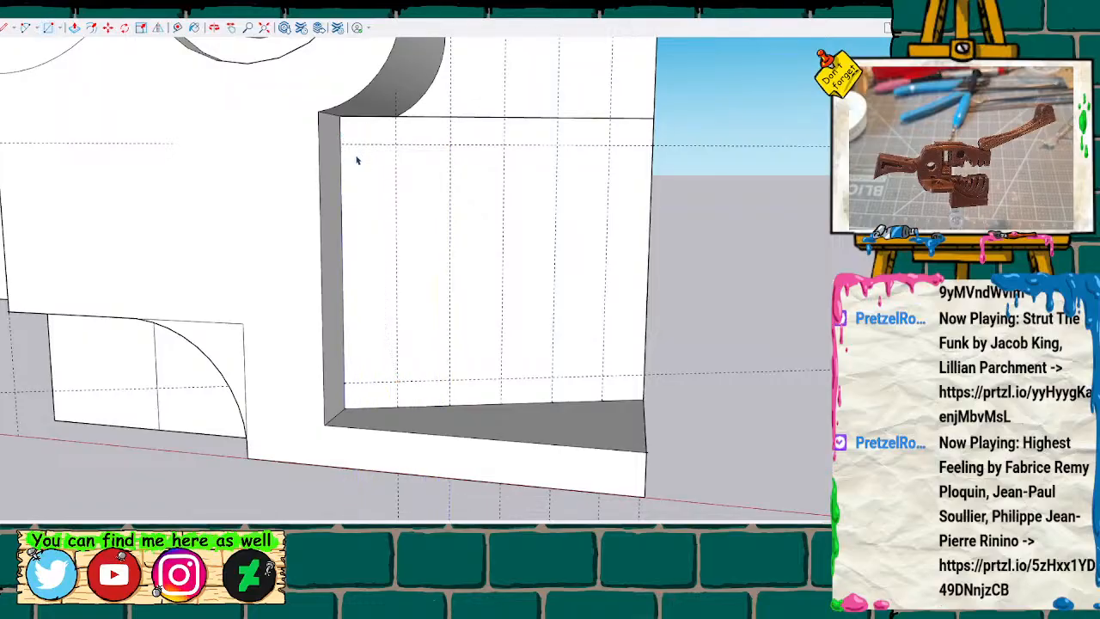
# Draw rectangles on the first, third and fifth strips of the slanted recess wall, between the upper and lower guide lines.
pyautogui.press('l')
pyautogui.click(341, 144)
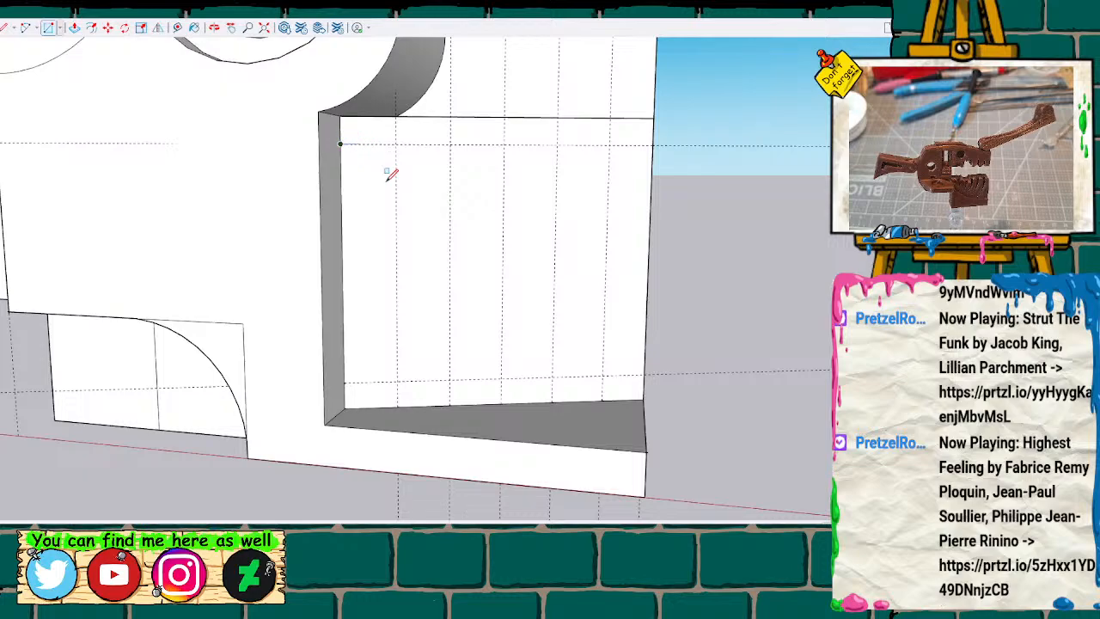
pyautogui.click(397, 381)
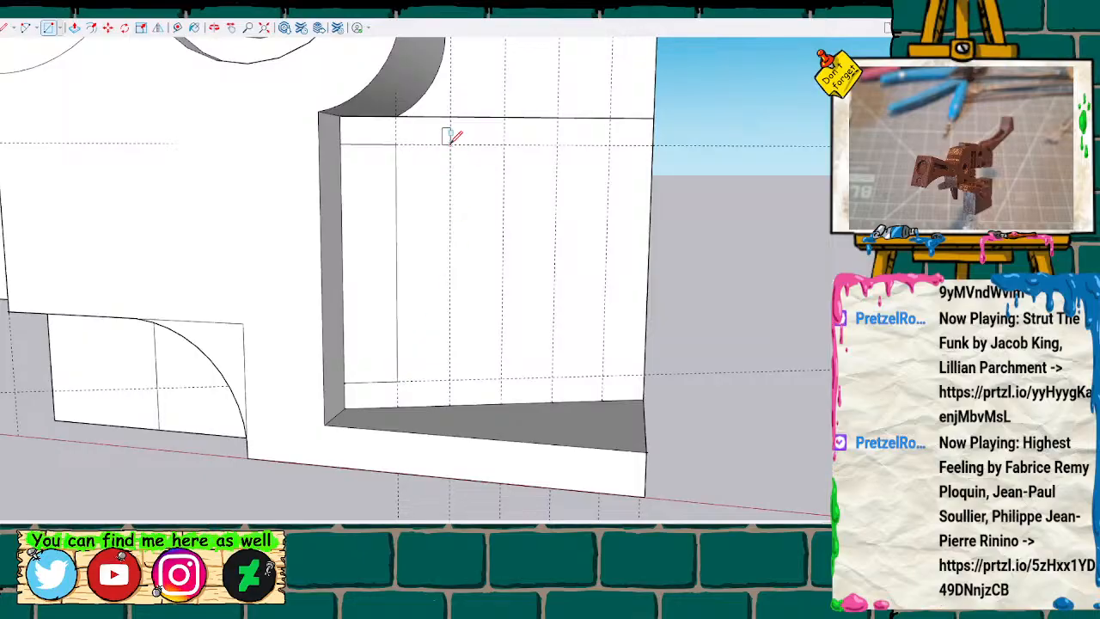
pyautogui.click(451, 145)
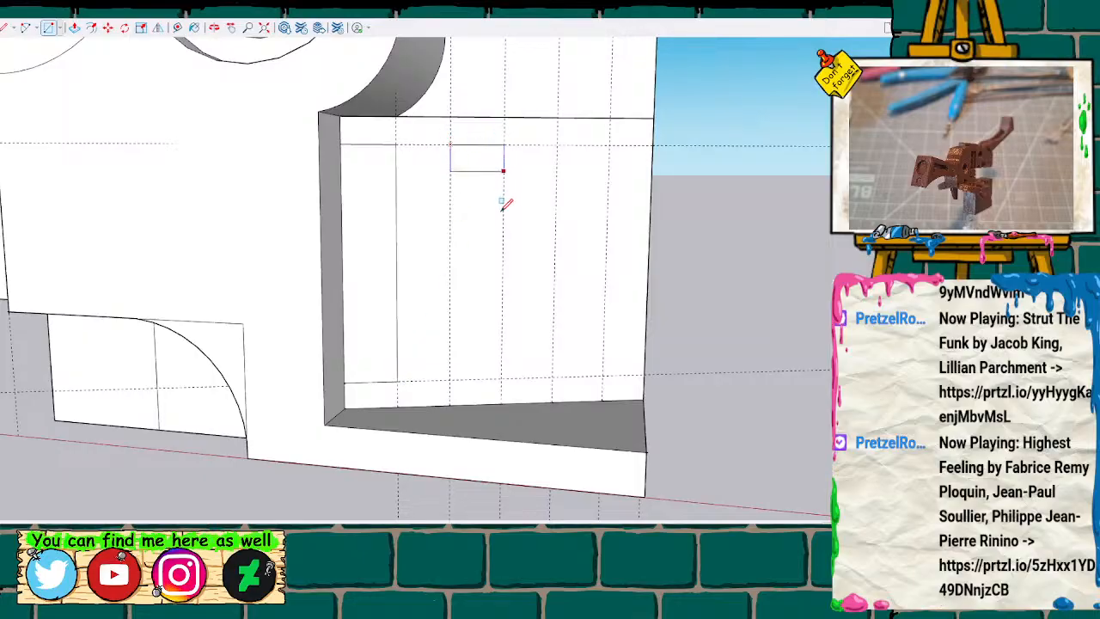
pyautogui.click(503, 378)
pyautogui.click(557, 144)
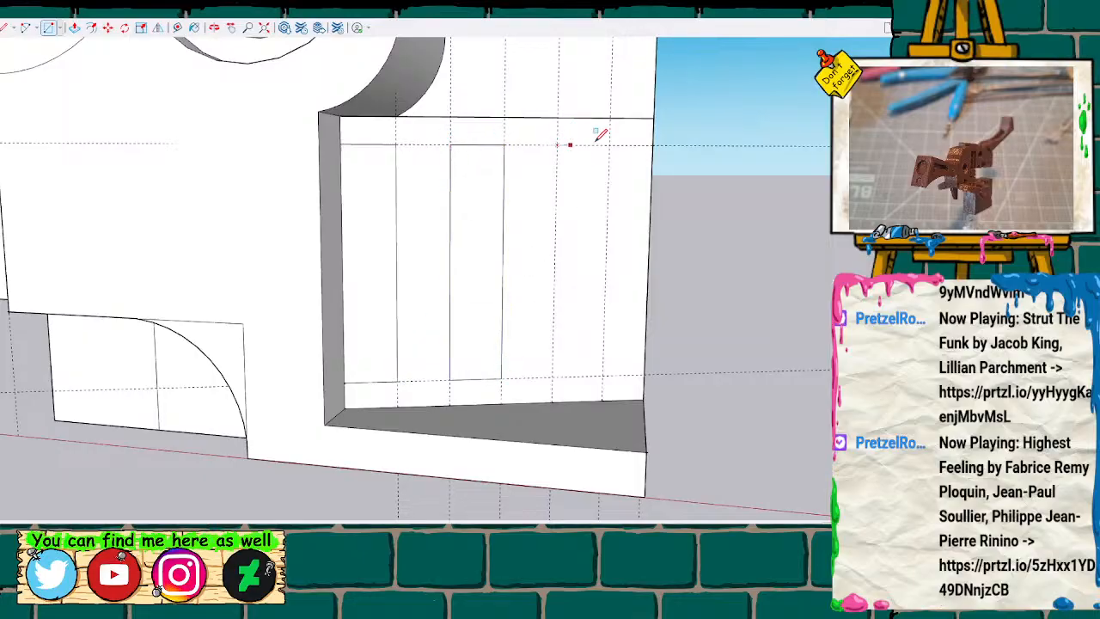
pyautogui.click(603, 377)
# Push the rectangle nearest the body's outer edge into the slanted wall to form a vertical slot.
pyautogui.scroll(-3, 524, 213)
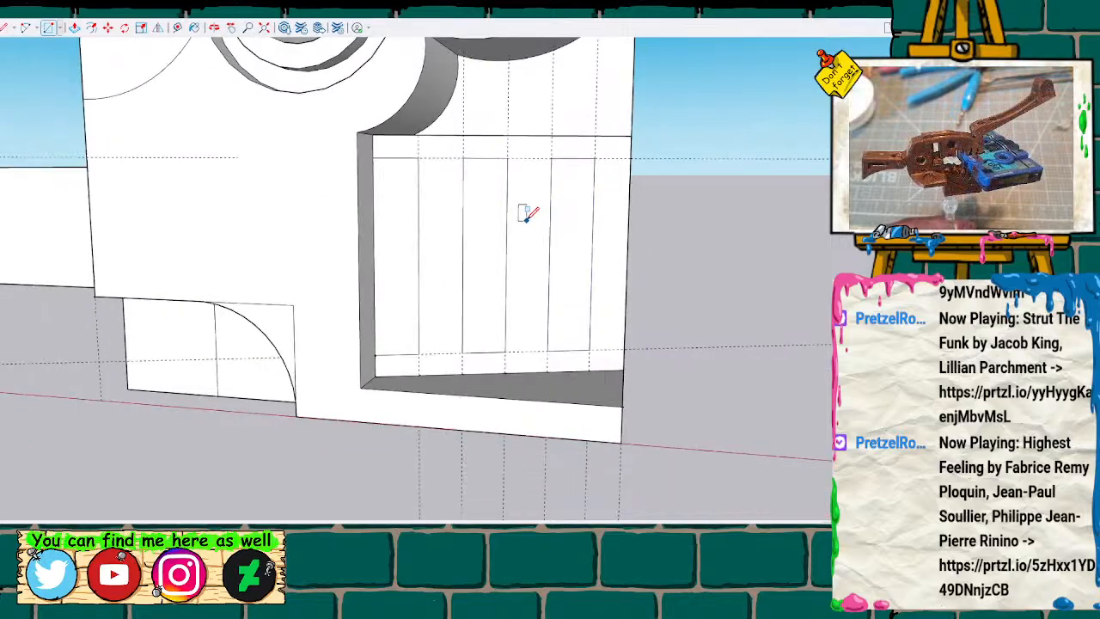
pyautogui.press('o')
pyautogui.moveTo(506, 169); pyautogui.dragTo(555, 261)
pyautogui.click(582, 221)
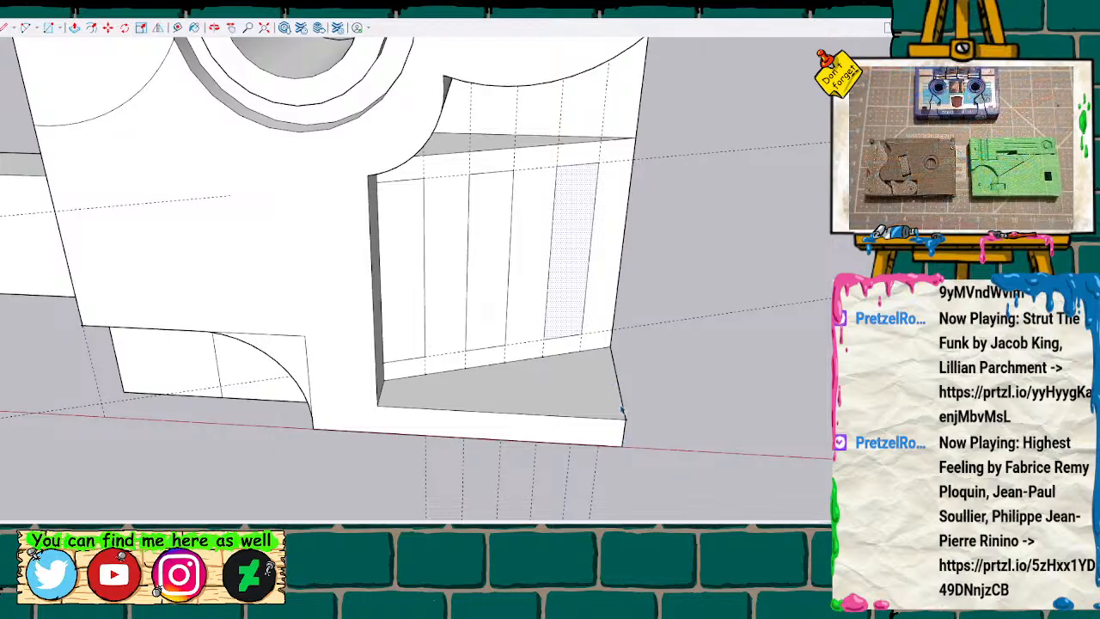
pyautogui.press('h')
pyautogui.moveTo(584, 336); pyautogui.dragTo(576, 393)
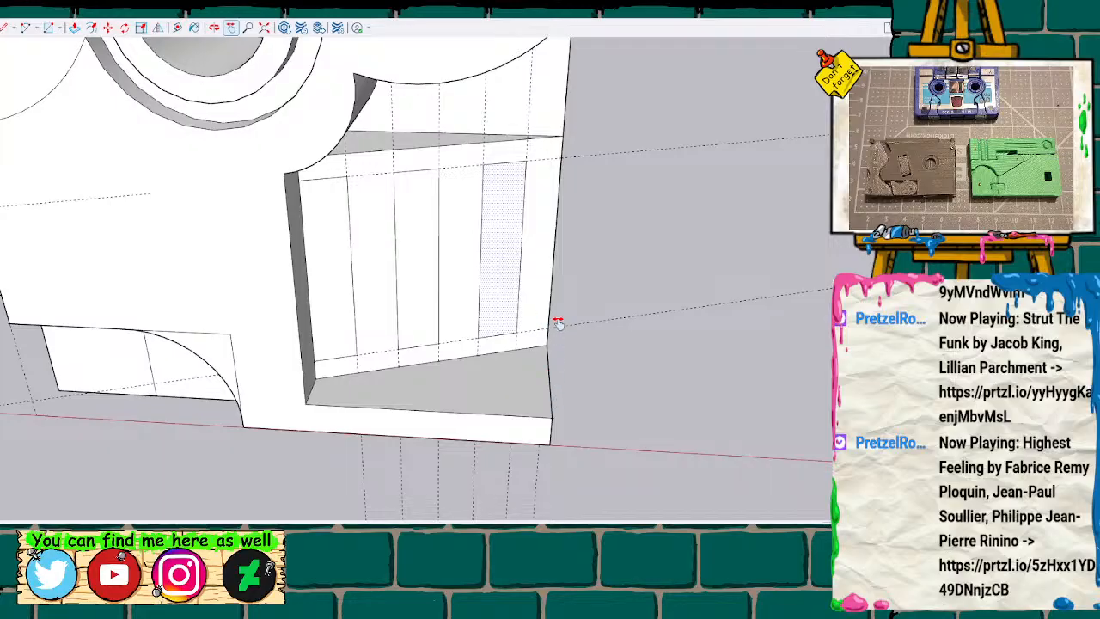
pyautogui.press('p')
pyautogui.click(506, 261)
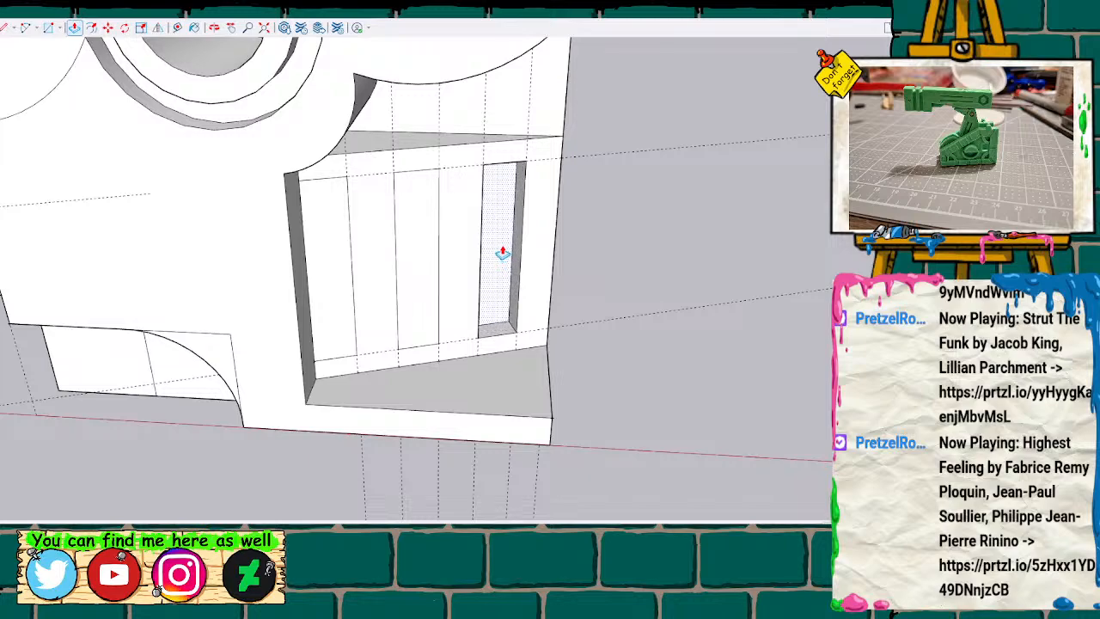
pyautogui.click(503, 254)
# Push the middle and innermost rectangles into the slanted wall to form two more vertical slots.
pyautogui.click(421, 284)
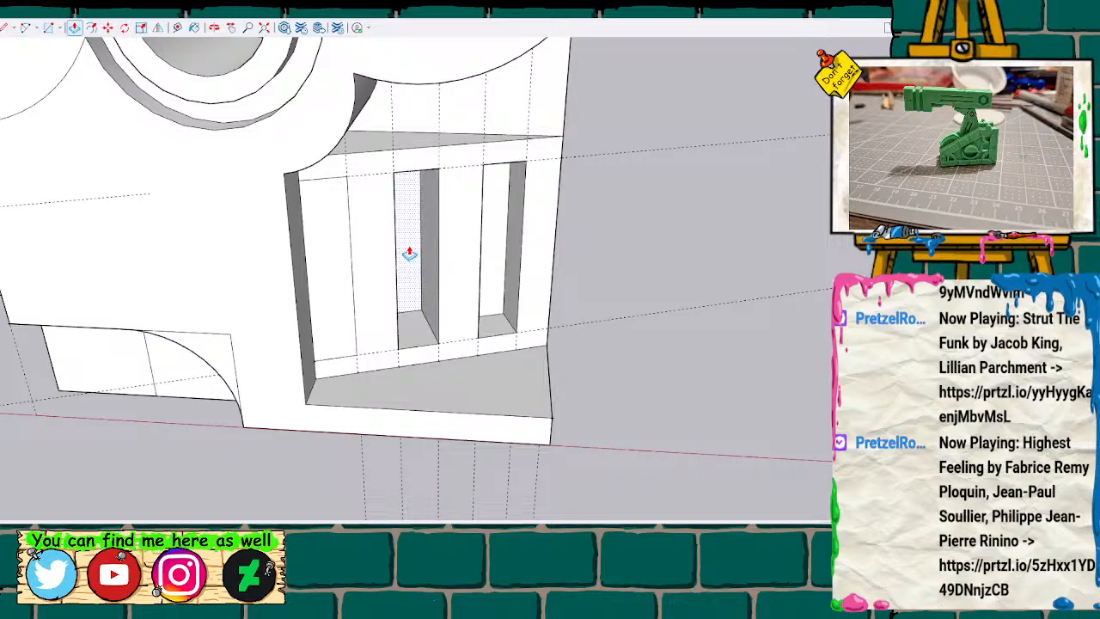
pyautogui.click(409, 253)
pyautogui.click(335, 301)
pyautogui.click(321, 262)
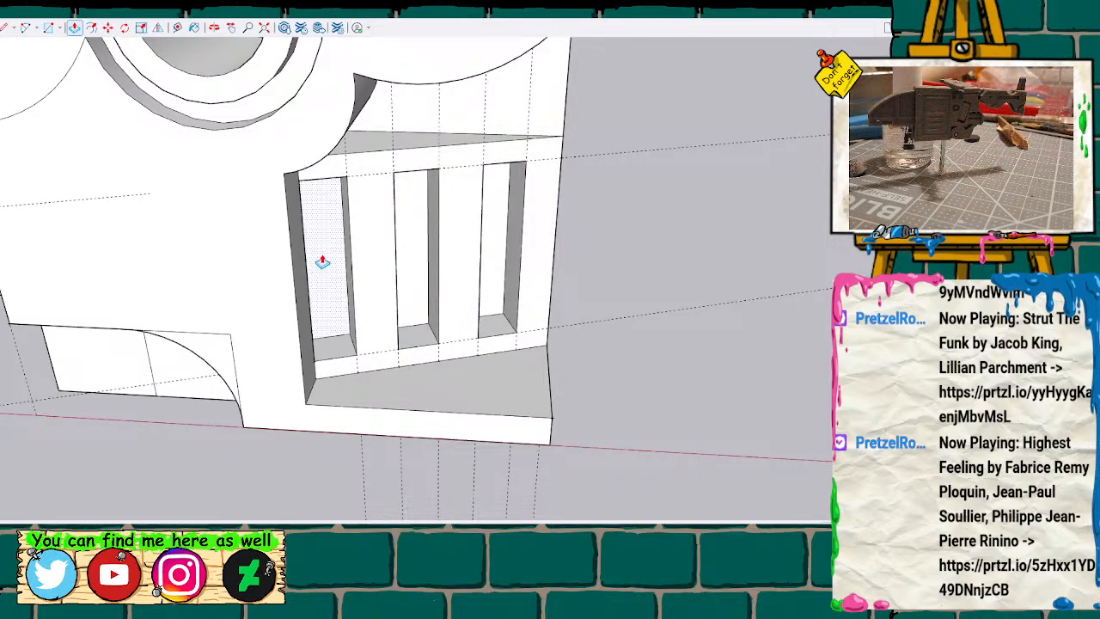
# Examine the three slots from below and from the front, using the display of hidden back edges.
pyautogui.scroll(-1, 515, 273)
pyautogui.moveTo(577, 305)
pyautogui.mouseDown(button='middle')
pyautogui.moveTo(486, 339)
pyautogui.moveTo(545, 278)
pyautogui.moveTo(564, 361)
pyautogui.moveTo(594, 225)
pyautogui.moveTo(577, 206)
pyautogui.moveTo(489, 238)
pyautogui.mouseUp(button='middle')
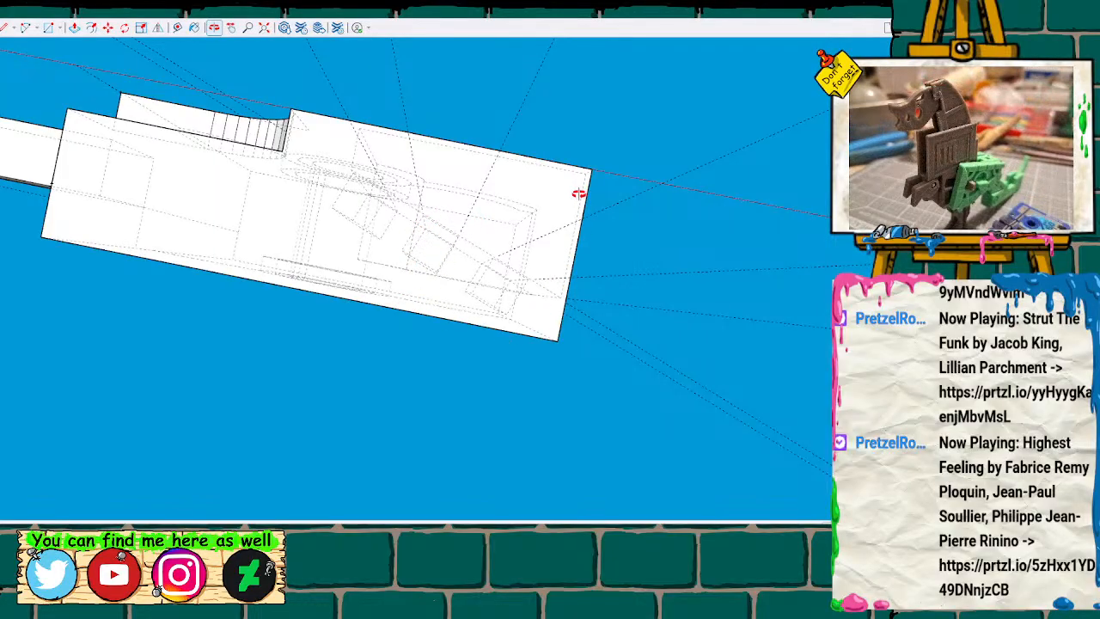
pyautogui.moveTo(710, 352); pyautogui.dragTo(445, 412)
pyautogui.scroll(-3, 478, 414)
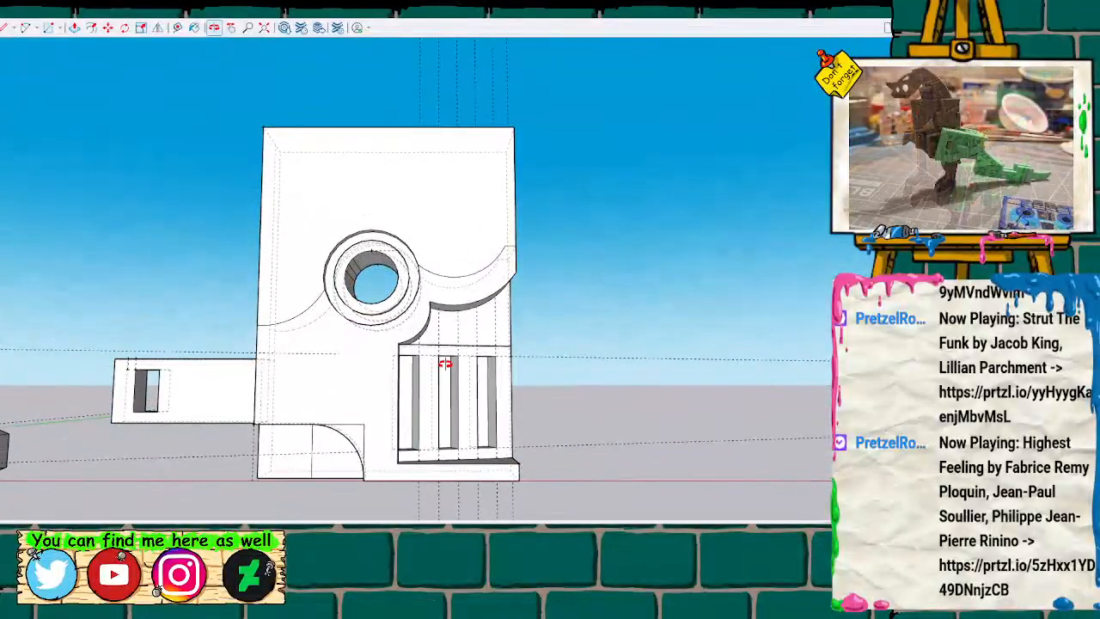
pyautogui.scroll(4, 489, 337)
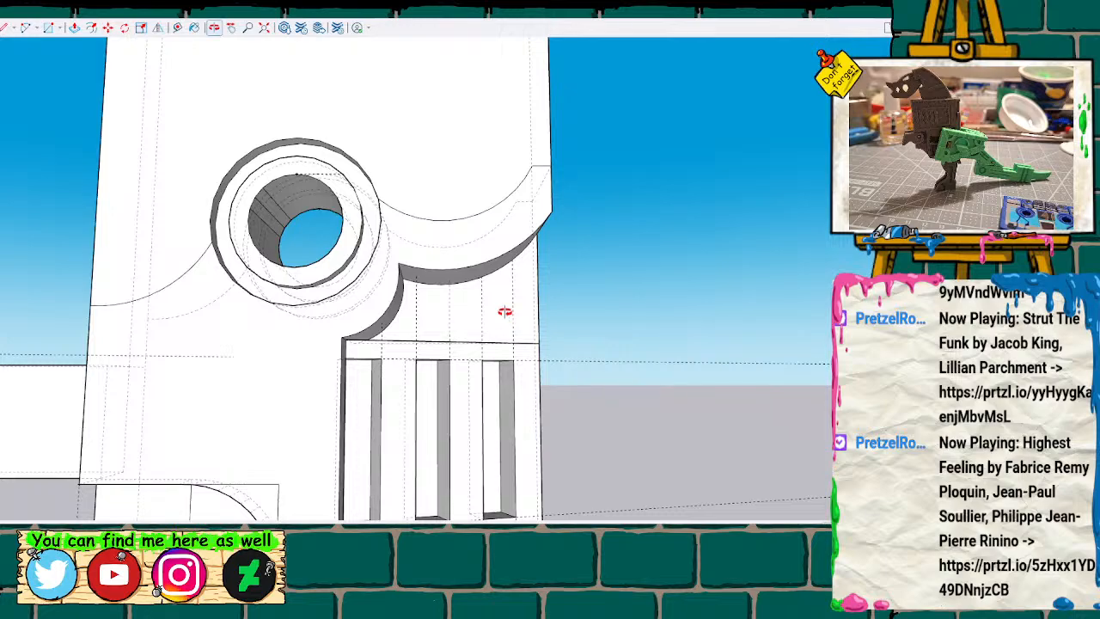
pyautogui.press('k')
pyautogui.moveTo(504, 312); pyautogui.dragTo(489, 360)
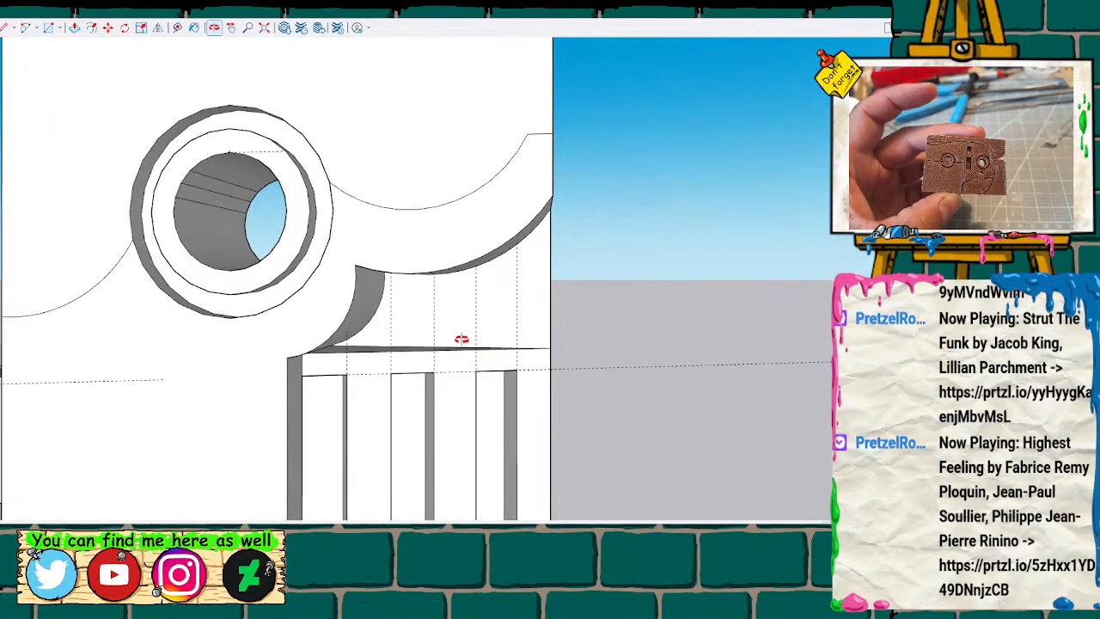
# Mark a guide point on the body's outer edge, a short distance above the top of the slanted wall.
pyautogui.moveTo(467, 341)
pyautogui.mouseDown(button='middle')
pyautogui.moveTo(491, 329)
pyautogui.moveTo(503, 238)
pyautogui.moveTo(499, 290)
pyautogui.moveTo(473, 317)
pyautogui.moveTo(487, 351)
pyautogui.moveTo(504, 321)
pyautogui.moveTo(503, 364)
pyautogui.moveTo(555, 199)
pyautogui.moveTo(491, 297)
pyautogui.moveTo(484, 336)
pyautogui.moveTo(508, 332)
pyautogui.moveTo(447, 331)
pyautogui.moveTo(510, 295)
pyautogui.moveTo(130, 387)
pyautogui.moveTo(474, 324)
pyautogui.moveTo(542, 323)
pyautogui.moveTo(422, 334)
pyautogui.moveTo(410, 352)
pyautogui.moveTo(435, 322)
pyautogui.mouseUp(button='middle')
pyautogui.press('t')
pyautogui.click(561, 351)
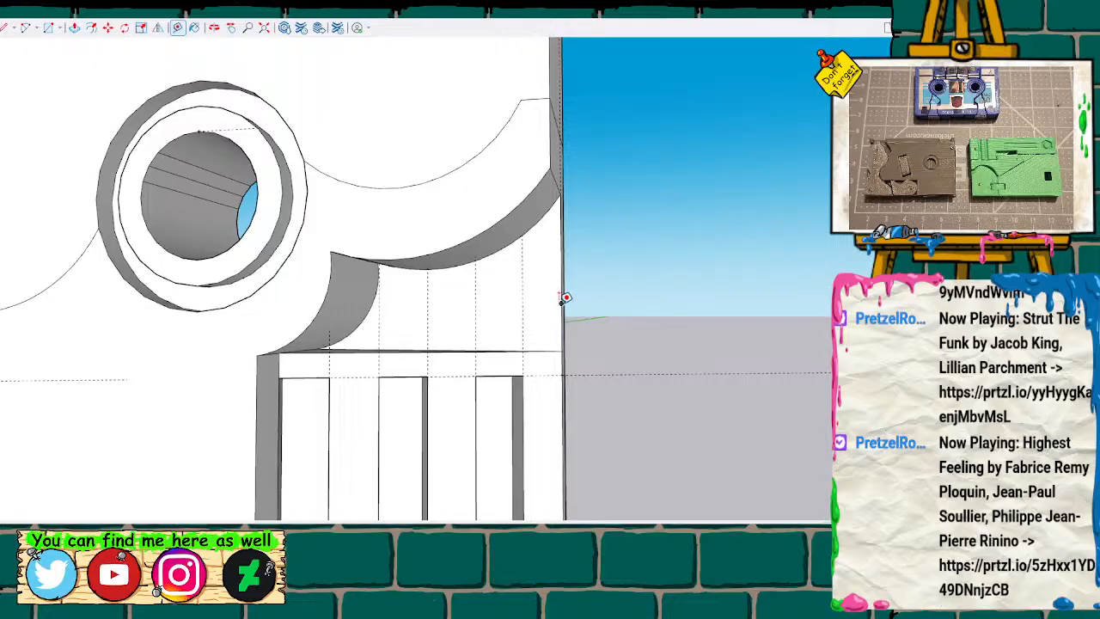
# Try to draw a rectangle above the slotted wall, from the outer edge's guide point to the second vertical guide.
pyautogui.press('s')
pyautogui.press('r')
pyautogui.click(562, 302)
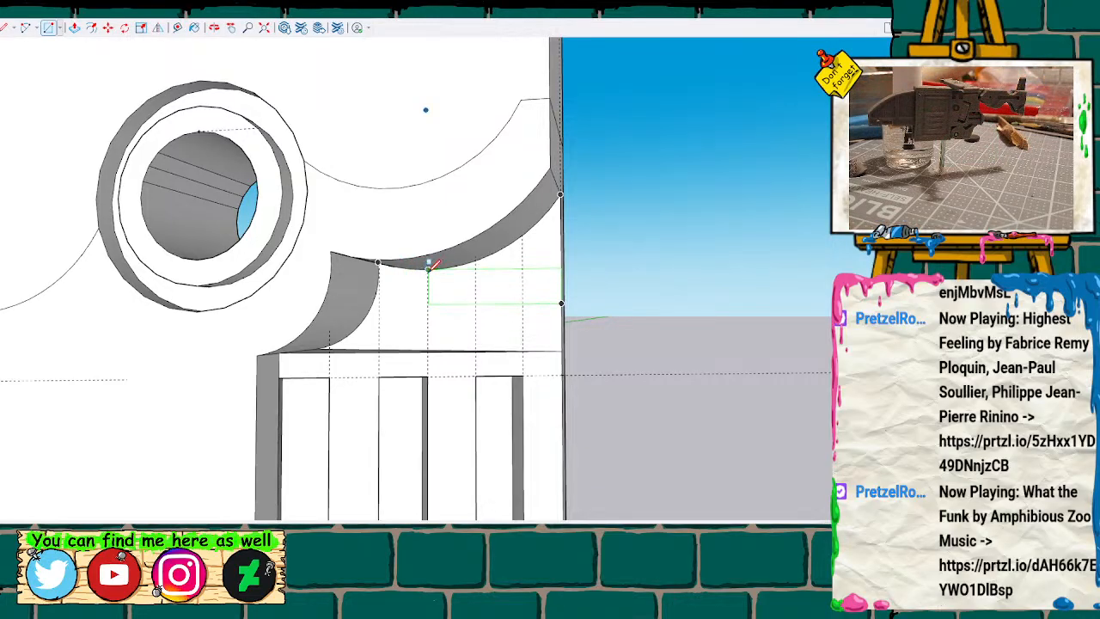
pyautogui.click(476, 274)
pyautogui.hotkey('ctrl', 'z')
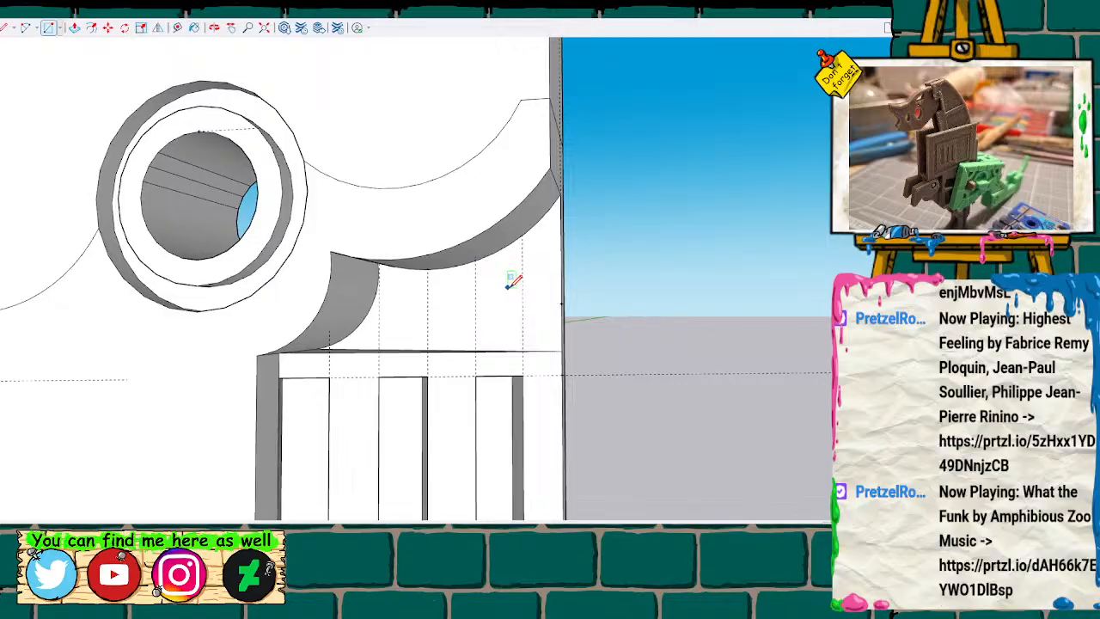
# Draw a narrow horizontal rectangle above the slotted wall, from the guide point on the outer edge to the curved recess wall.
pyautogui.scroll(2, 507, 286)
pyautogui.press('t')
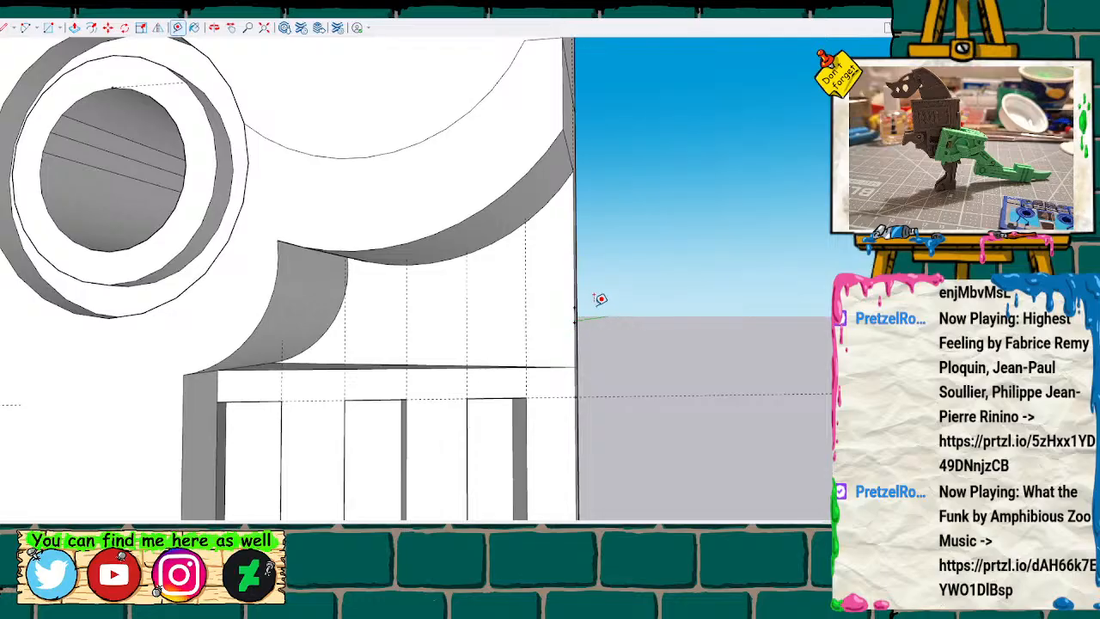
pyautogui.press('l')
pyautogui.click(574, 321)
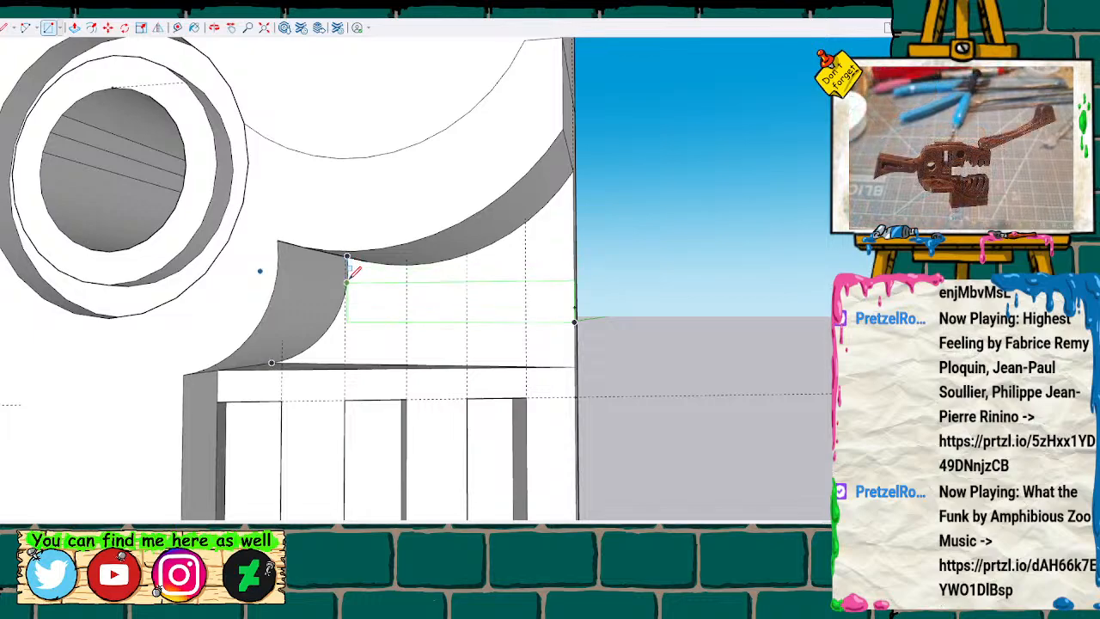
pyautogui.click(347, 281)
# Pull the horizontal rectangle outward from the recess's back wall to form a raised bar.
pyautogui.press('space')
pyautogui.click(436, 308)
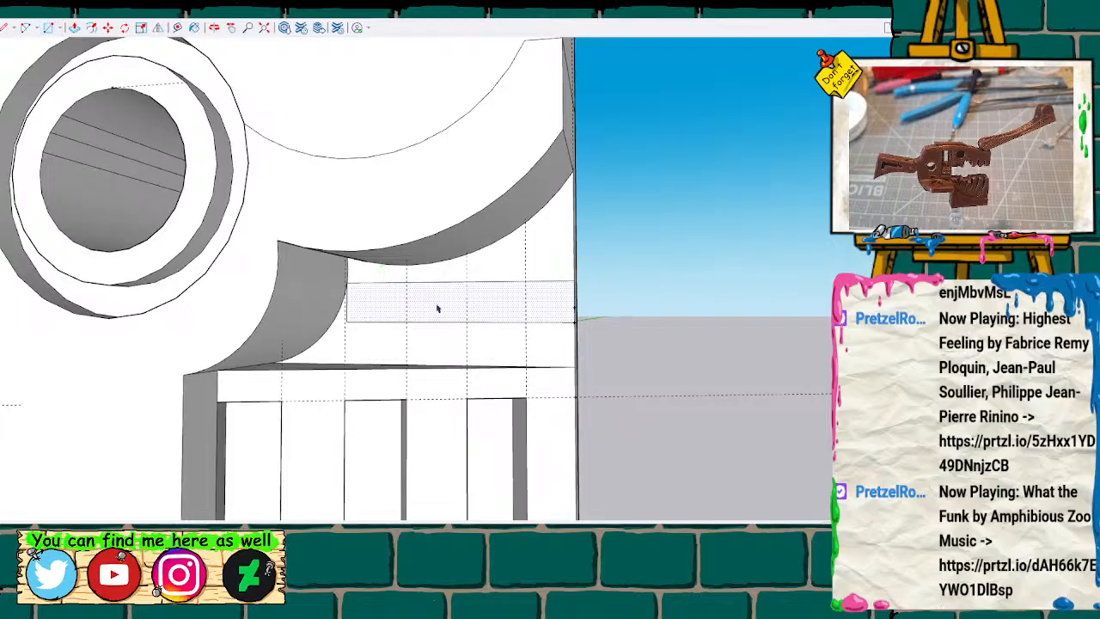
pyautogui.press('m')
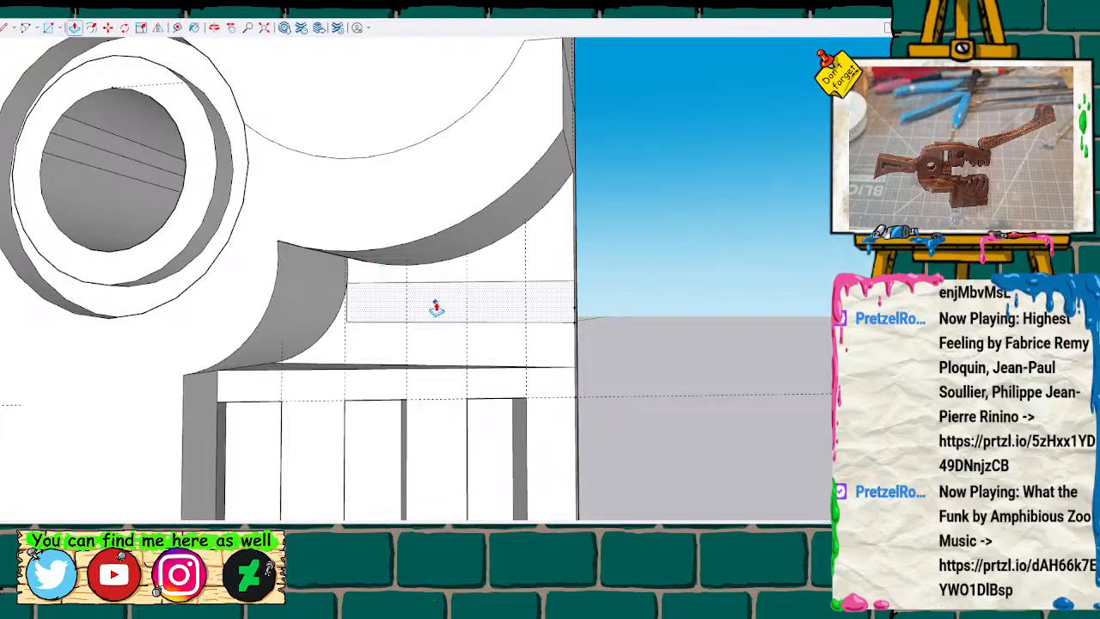
pyautogui.click(432, 311)
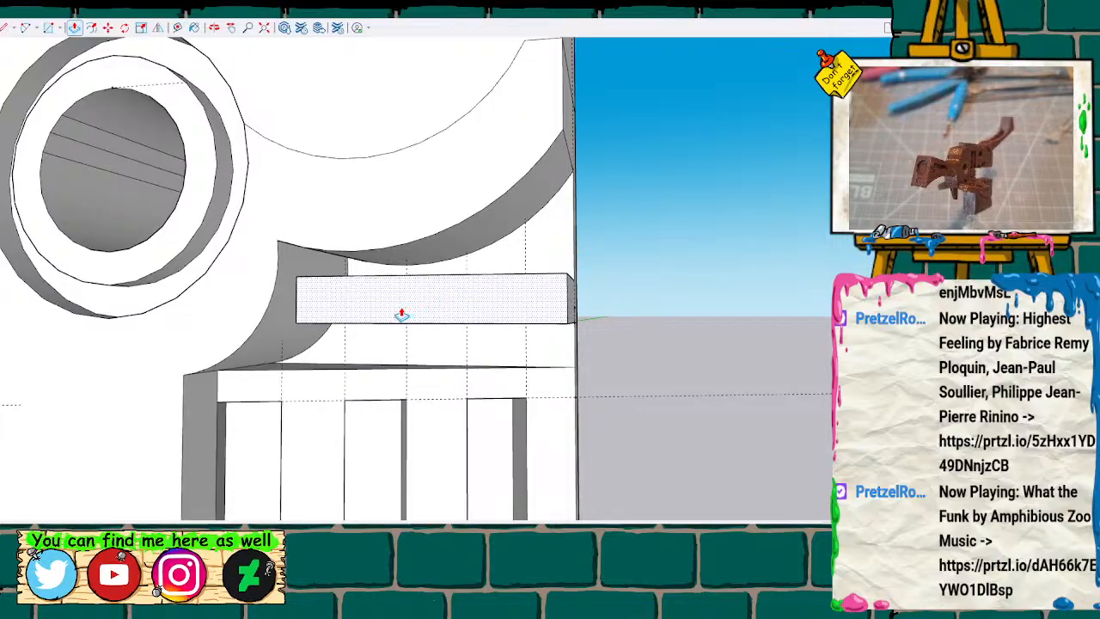
pyautogui.click(402, 315)
# Examine the raised bar above the slots and its fit against the curved recess wall from below.
pyautogui.moveTo(441, 378)
pyautogui.mouseDown(button='middle')
pyautogui.moveTo(513, 141)
pyautogui.moveTo(357, 101)
pyautogui.moveTo(452, 256)
pyautogui.moveTo(457, 346)
pyautogui.moveTo(488, 393)
pyautogui.moveTo(573, 388)
pyautogui.mouseUp(button='middle')
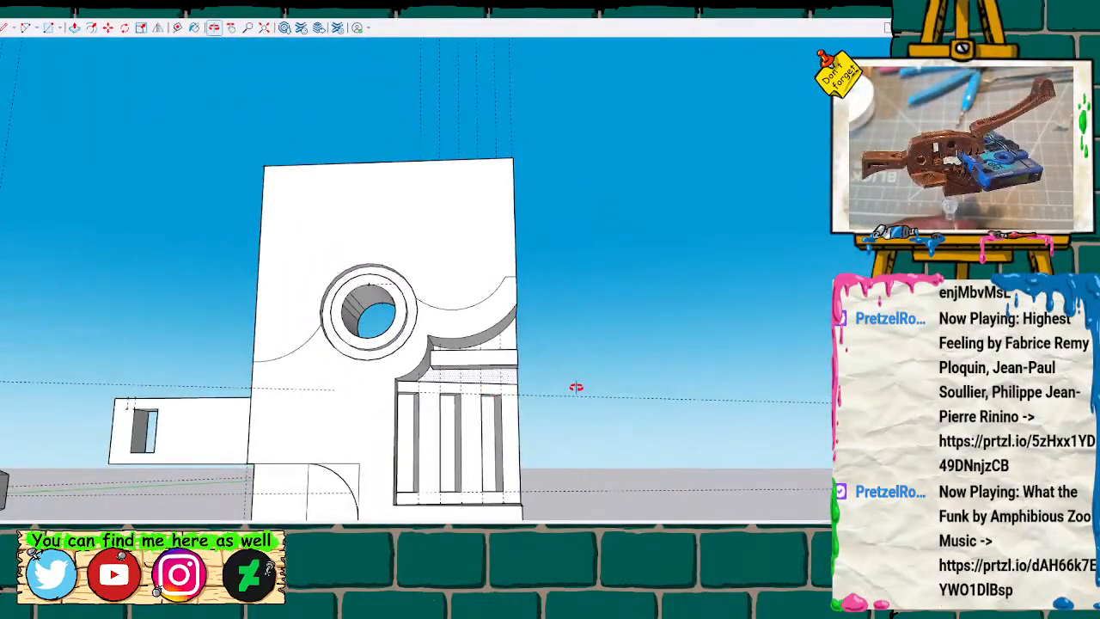
pyautogui.scroll(-3, 572, 378)
pyautogui.moveTo(564, 320)
pyautogui.mouseDown(button='middle')
pyautogui.moveTo(490, 430)
pyautogui.moveTo(86, 366)
pyautogui.moveTo(383, 363)
pyautogui.moveTo(553, 167)
pyautogui.moveTo(544, 232)
pyautogui.mouseUp(button='middle')
pyautogui.scroll(3, 512, 371)
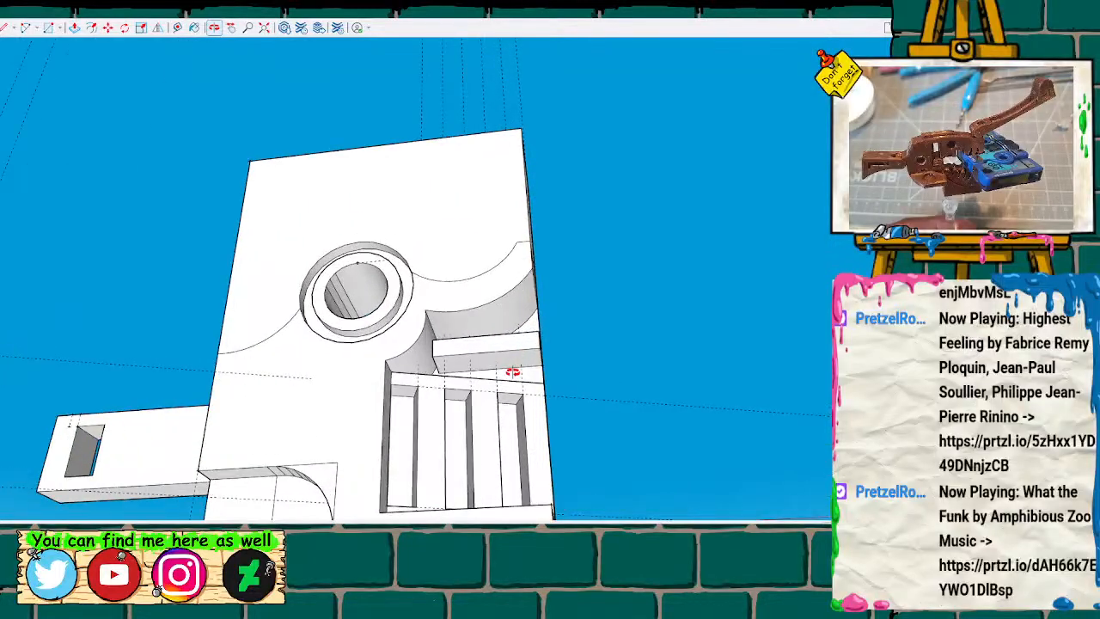
pyautogui.scroll(5, 509, 370)
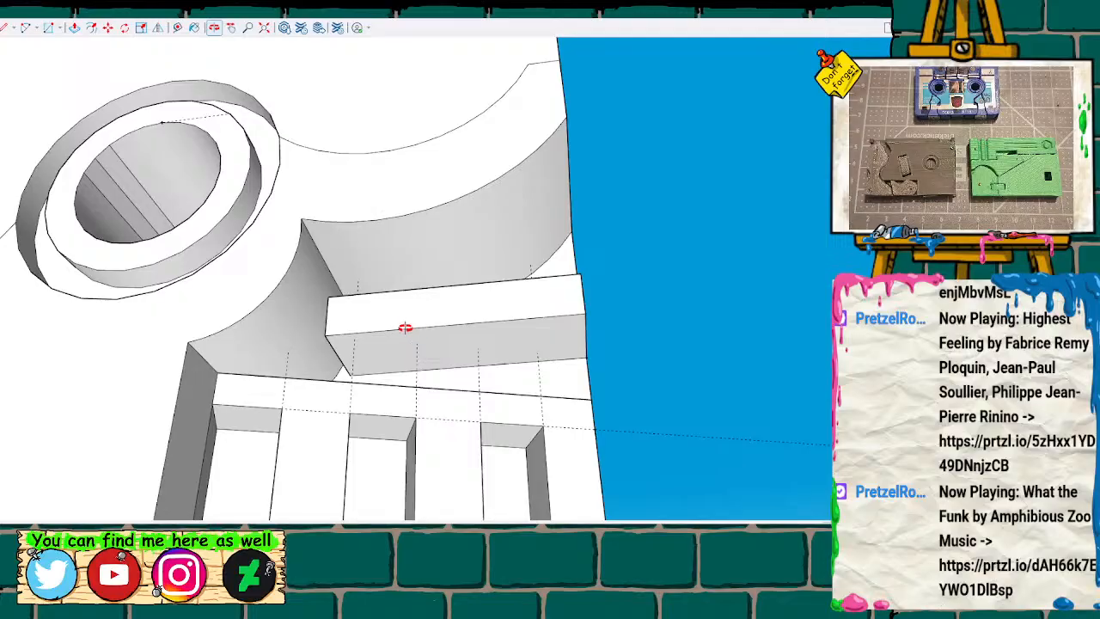
# Mark a guide point along the raised bar's lower front edge and draw a diagonal line across its underside to the outer back corner.
pyautogui.moveTo(380, 318)
pyautogui.mouseDown(button='middle')
pyautogui.moveTo(536, 400)
pyautogui.moveTo(478, 367)
pyautogui.moveTo(503, 292)
pyautogui.moveTo(502, 343)
pyautogui.moveTo(476, 342)
pyautogui.moveTo(455, 260)
pyautogui.moveTo(443, 340)
pyautogui.mouseUp(button='middle')
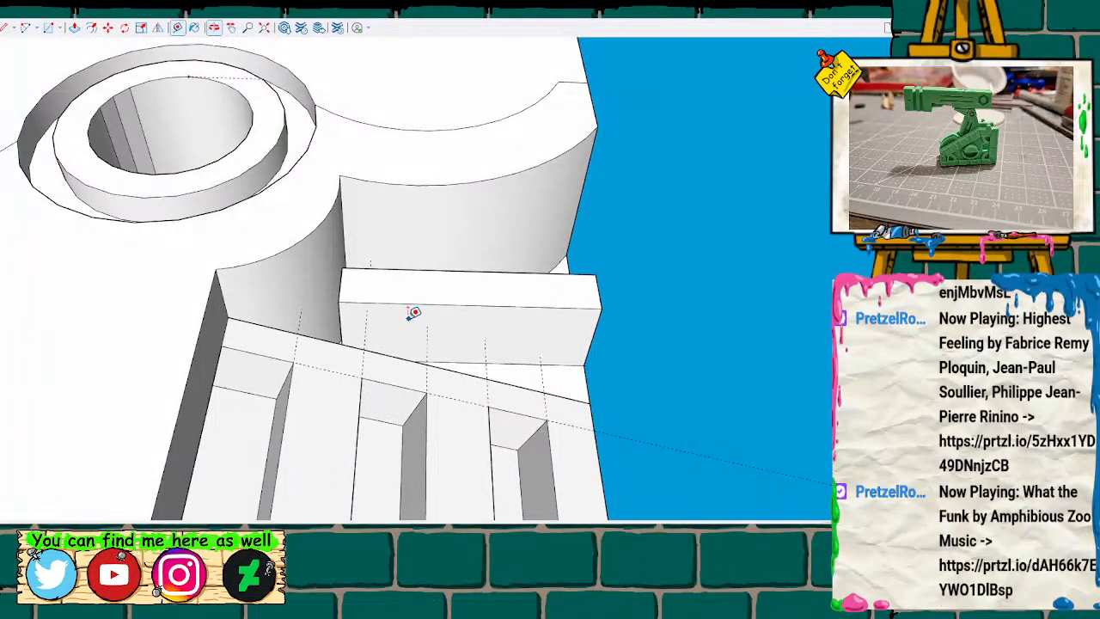
pyautogui.click(339, 302)
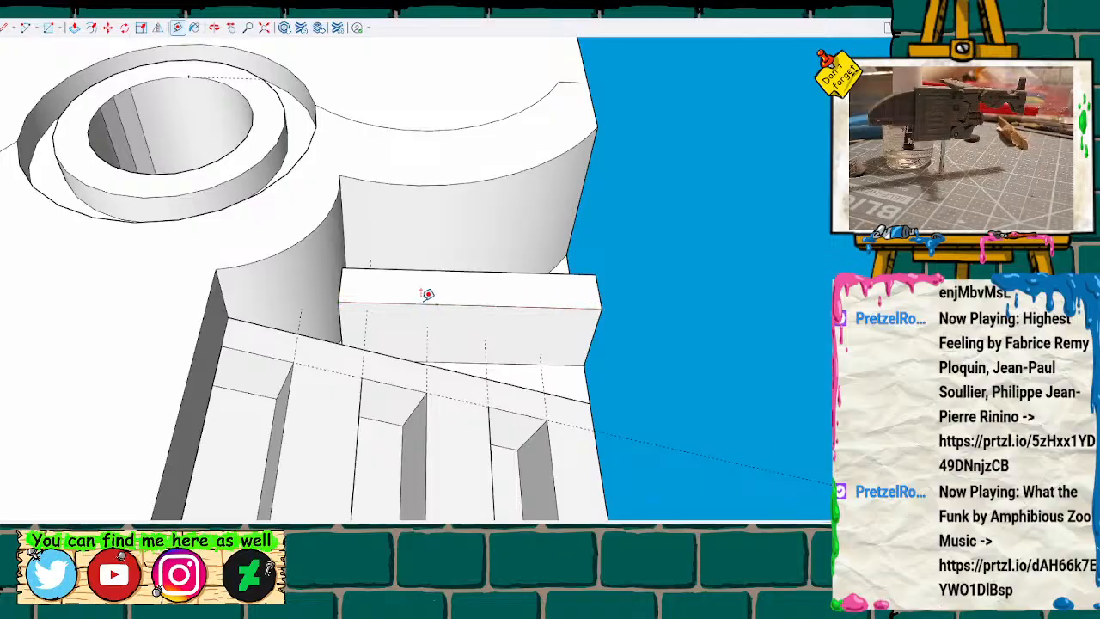
pyautogui.press('l')
pyautogui.click(436, 303)
pyautogui.click(584, 365)
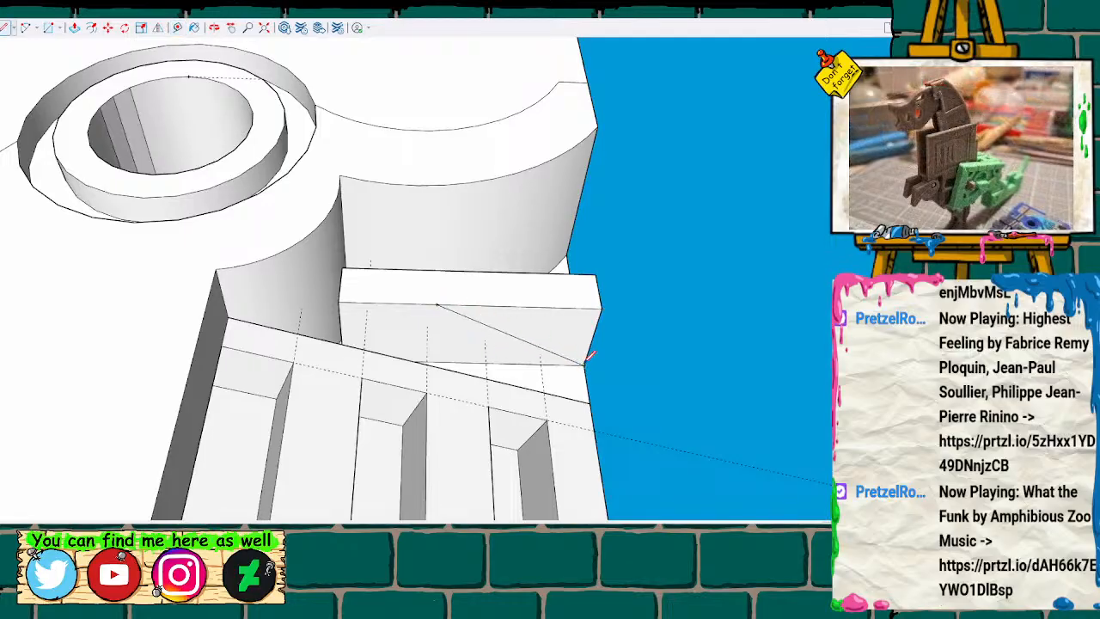
# Push the triangular underside section up through the bar's full height to taper its outer end.
pyautogui.press('space')
pyautogui.press('p')
pyautogui.click(579, 352)
pyautogui.click(583, 311)
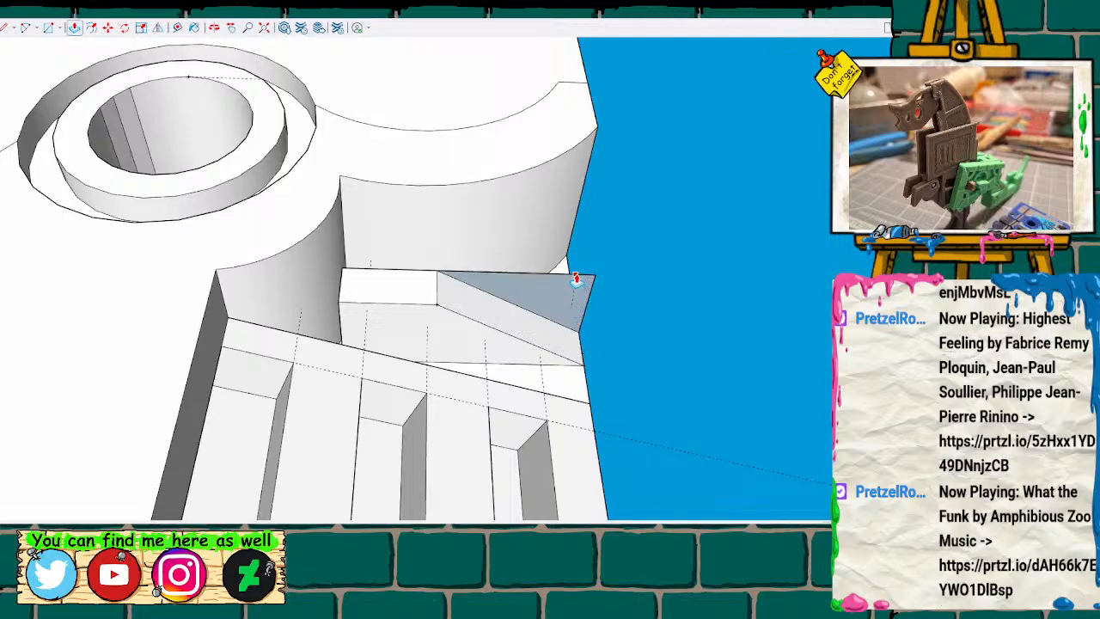
pyautogui.click(577, 279)
# Examine the tapered bar in the context of both body halves and check where its inner end meets the curved recess wall.
pyautogui.scroll(-1, 720, 336)
pyautogui.moveTo(684, 327); pyautogui.dragTo(682, 326, button='middle')
pyautogui.moveTo(651, 366)
pyautogui.mouseDown(button='middle')
pyautogui.moveTo(491, 510)
pyautogui.moveTo(759, 503)
pyautogui.moveTo(658, 470)
pyautogui.moveTo(680, 510)
pyautogui.moveTo(680, 499)
pyautogui.mouseUp(button='middle')
pyautogui.scroll(-6, 483, 419)
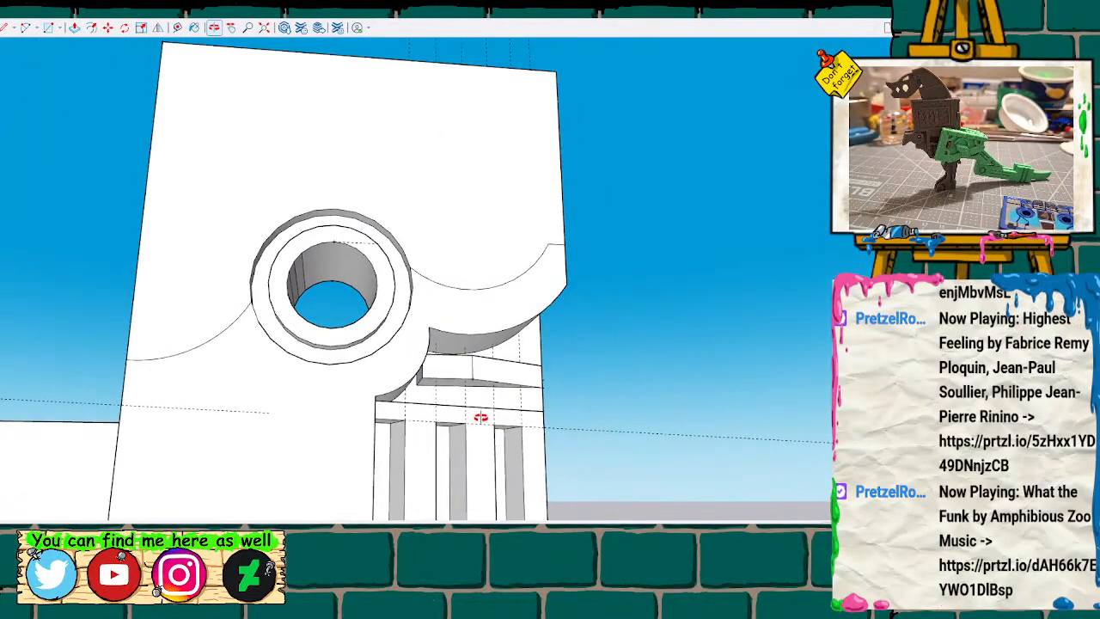
pyautogui.scroll(-5, 483, 422)
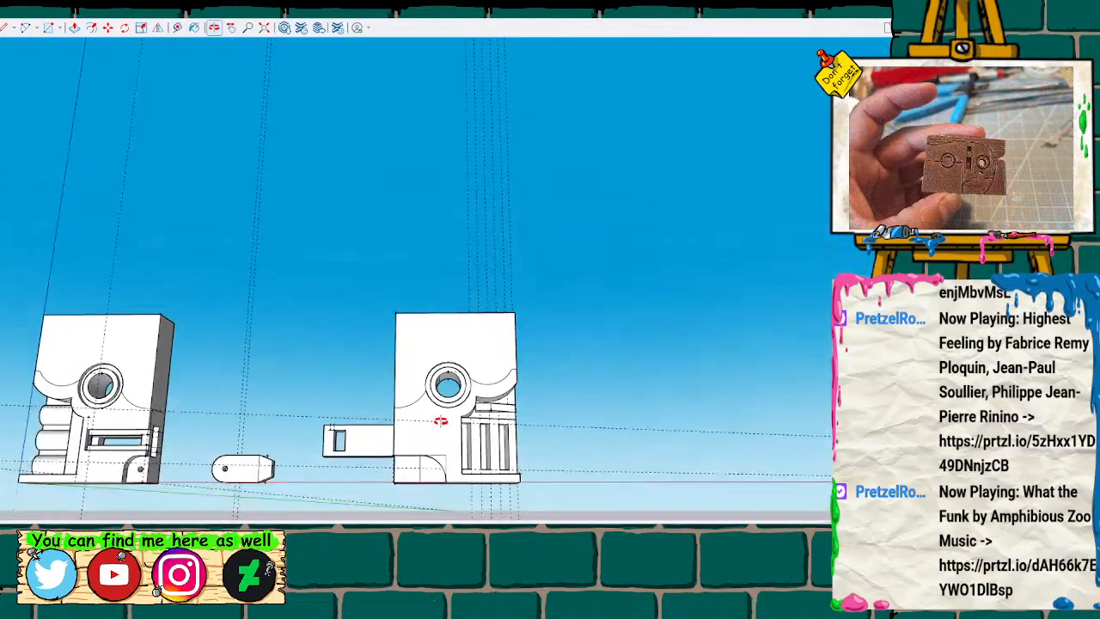
pyautogui.moveTo(440, 420)
pyautogui.mouseDown(button='middle')
pyautogui.moveTo(457, 373)
pyautogui.moveTo(447, 387)
pyautogui.moveTo(464, 389)
pyautogui.mouseUp(button='middle')
pyautogui.scroll(8, 464, 389)
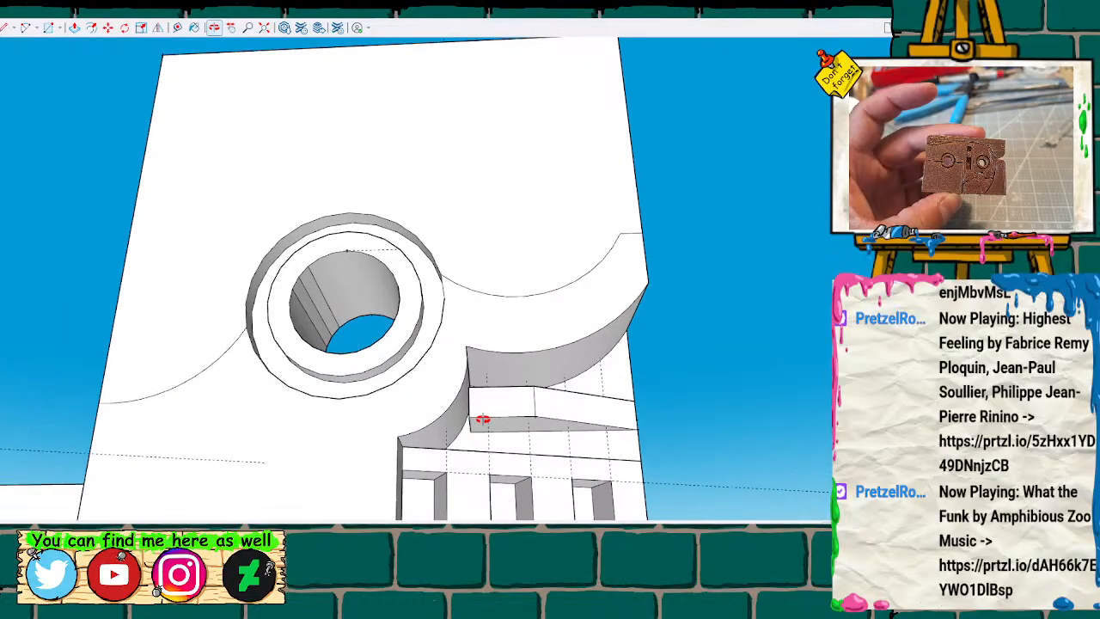
pyautogui.scroll(5, 483, 419)
pyautogui.moveTo(481, 420)
pyautogui.mouseDown(button='middle')
pyautogui.moveTo(550, 405)
pyautogui.moveTo(533, 380)
pyautogui.moveTo(516, 392)
pyautogui.mouseUp(button='middle')
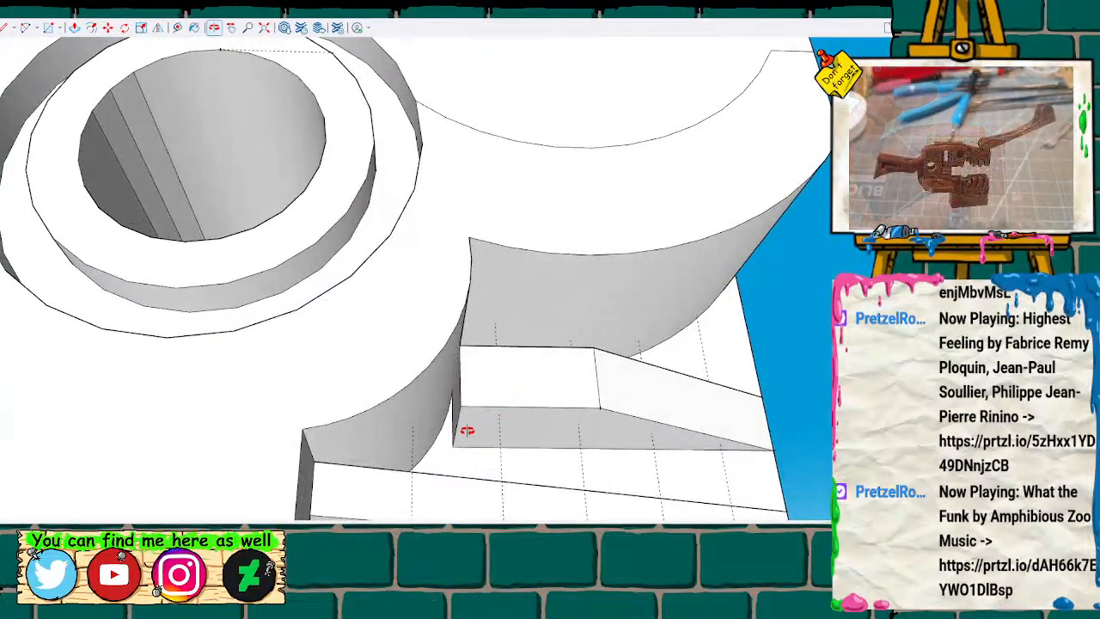
# Pull the small triangular face between the bar's inner end and the curved wall flush with the bar's front to fill the gap.
pyautogui.scroll(5, 453, 451)
pyautogui.press('l')
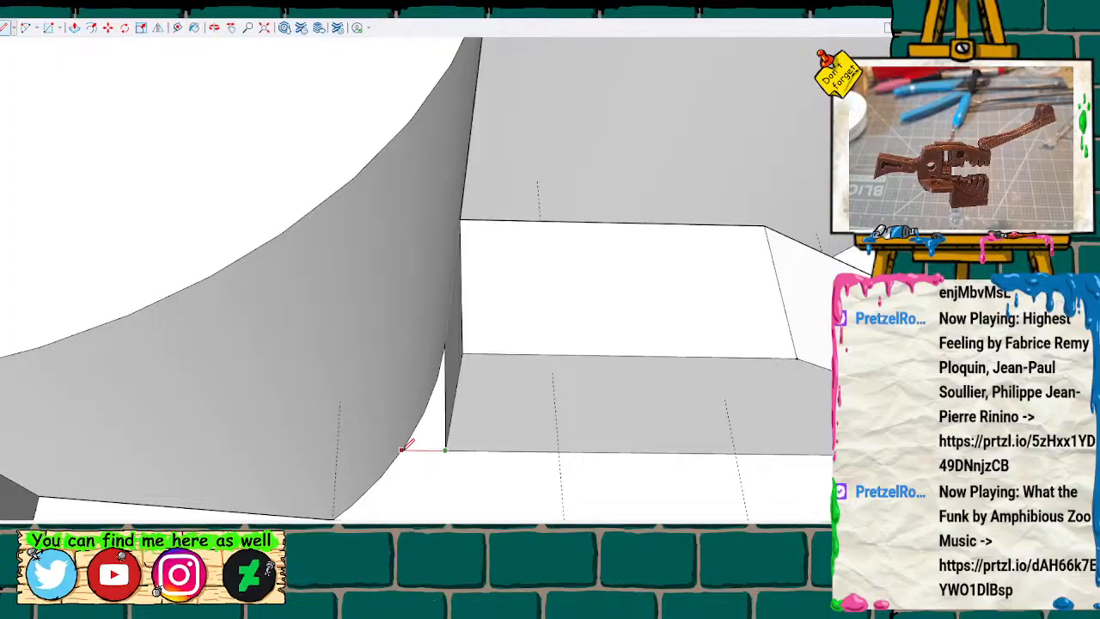
pyautogui.press('space')
pyautogui.click(436, 393)
pyautogui.click(440, 432)
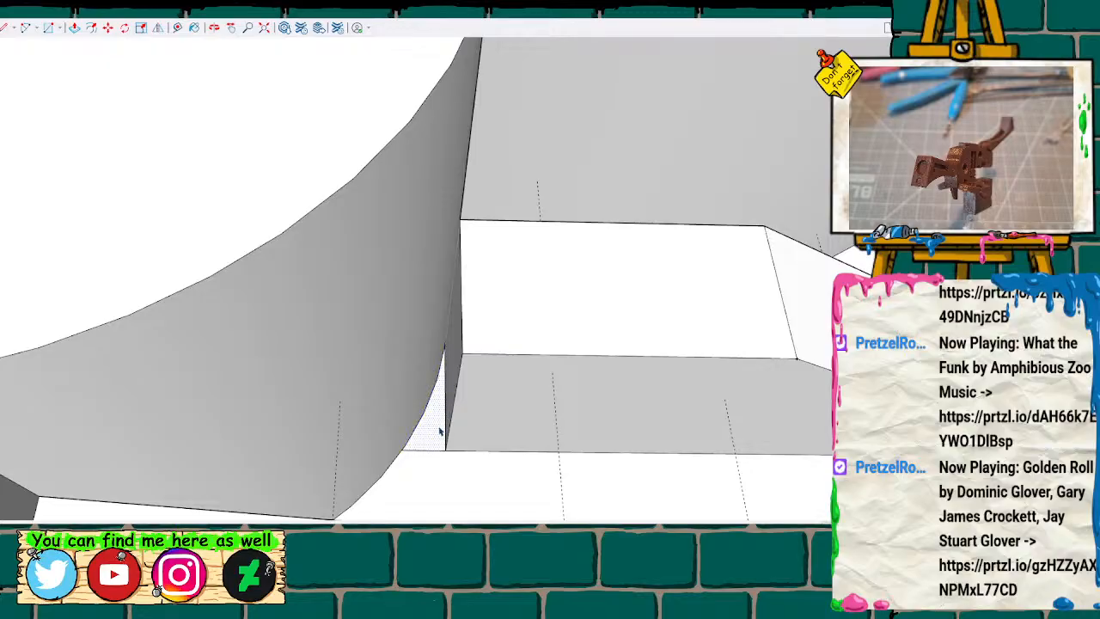
pyautogui.press('p')
pyautogui.click(442, 434)
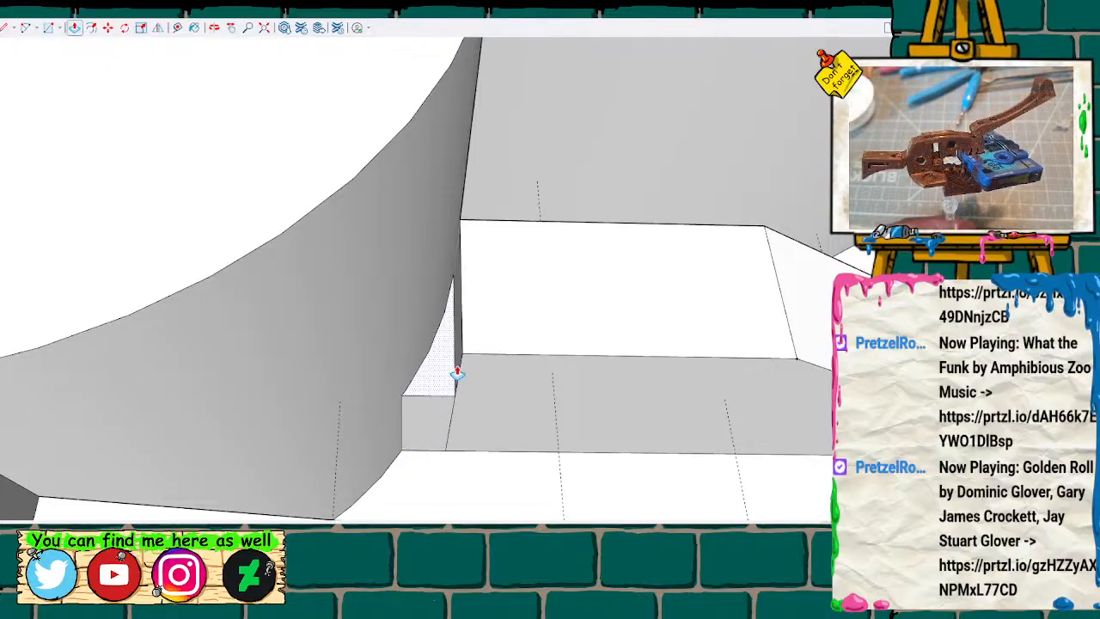
pyautogui.moveTo(473, 339)
pyautogui.mouseDown(button='middle')
pyautogui.moveTo(491, 312)
pyautogui.moveTo(503, 319)
pyautogui.moveTo(545, 297)
pyautogui.moveTo(317, 401)
pyautogui.moveTo(408, 445)
pyautogui.moveTo(486, 432)
pyautogui.moveTo(510, 441)
pyautogui.moveTo(512, 301)
pyautogui.moveTo(550, 322)
pyautogui.moveTo(516, 380)
pyautogui.moveTo(547, 389)
pyautogui.moveTo(550, 304)
pyautogui.moveTo(486, 326)
pyautogui.mouseUp(button='middle')
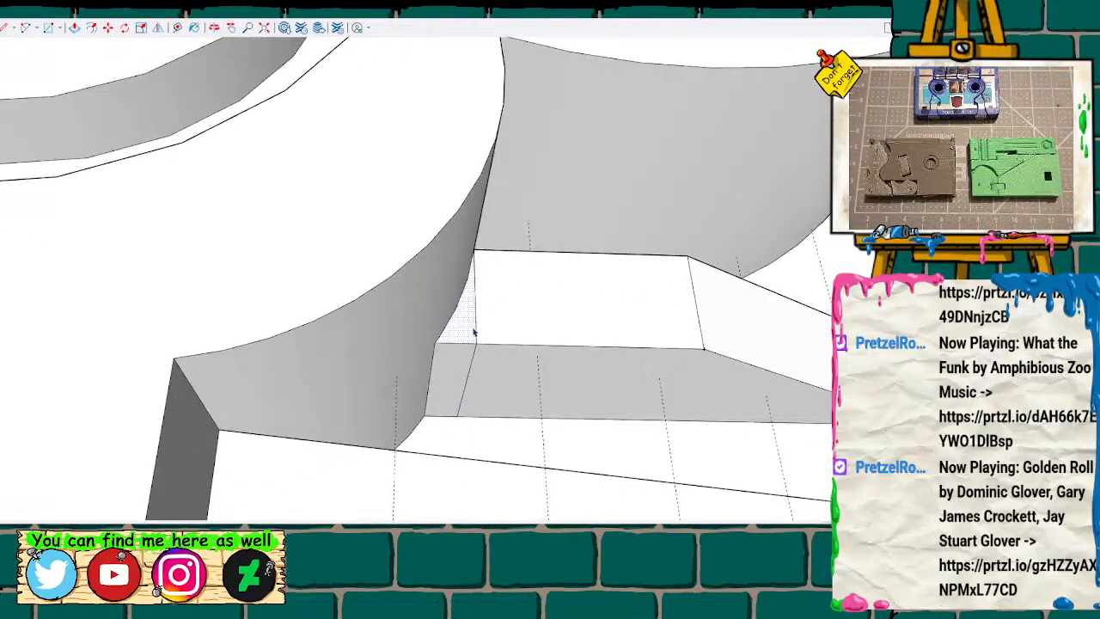
# Delete the dividing edge and the front faces at the bar's inner end to open up its interior.
pyautogui.click(476, 330)
pyautogui.press('Delete')
pyautogui.click(520, 326)
pyautogui.press('Delete')
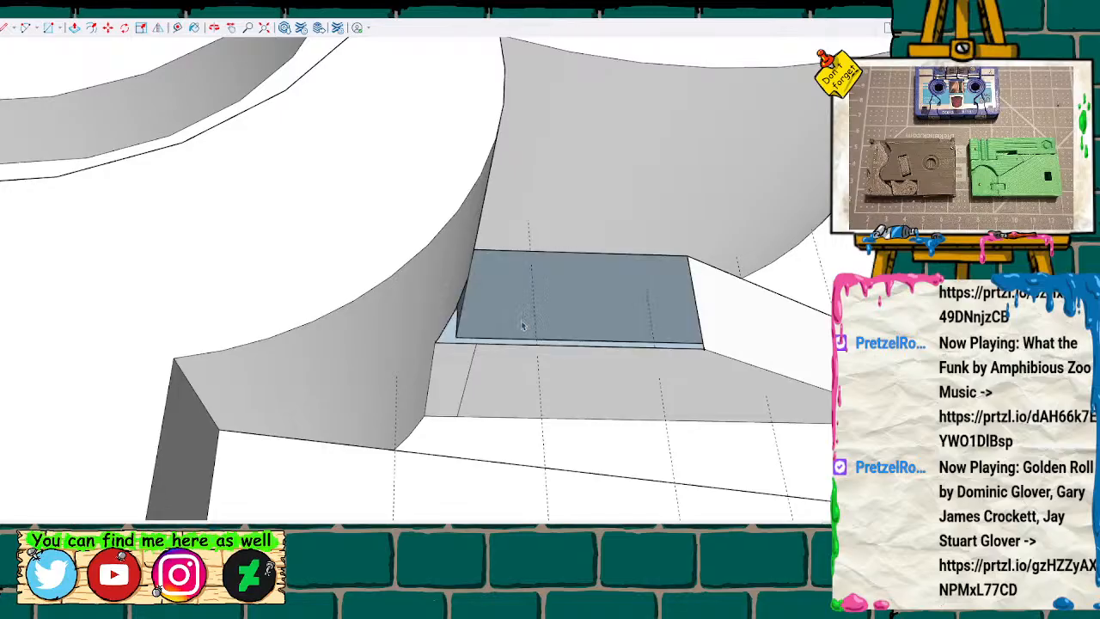
pyautogui.moveTo(552, 318)
pyautogui.mouseDown(button='middle')
pyautogui.moveTo(351, 319)
pyautogui.moveTo(390, 368)
pyautogui.moveTo(407, 349)
pyautogui.mouseUp(button='middle')
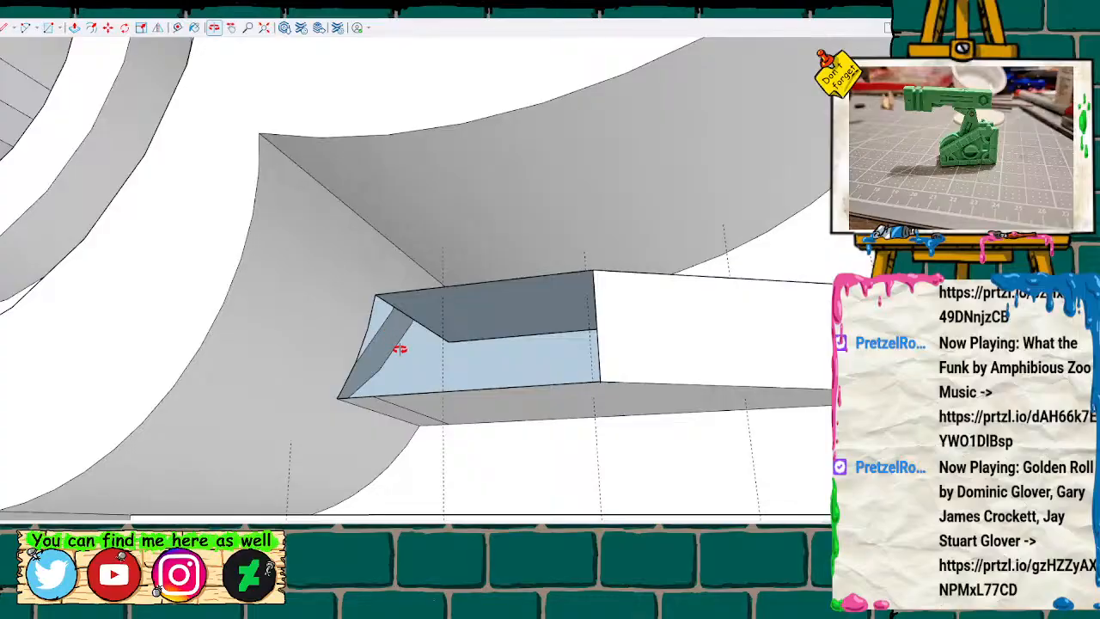
# Rebuild the bar's front as one face by drawing a line across the opening, and delete that helper line.
pyautogui.press('l')
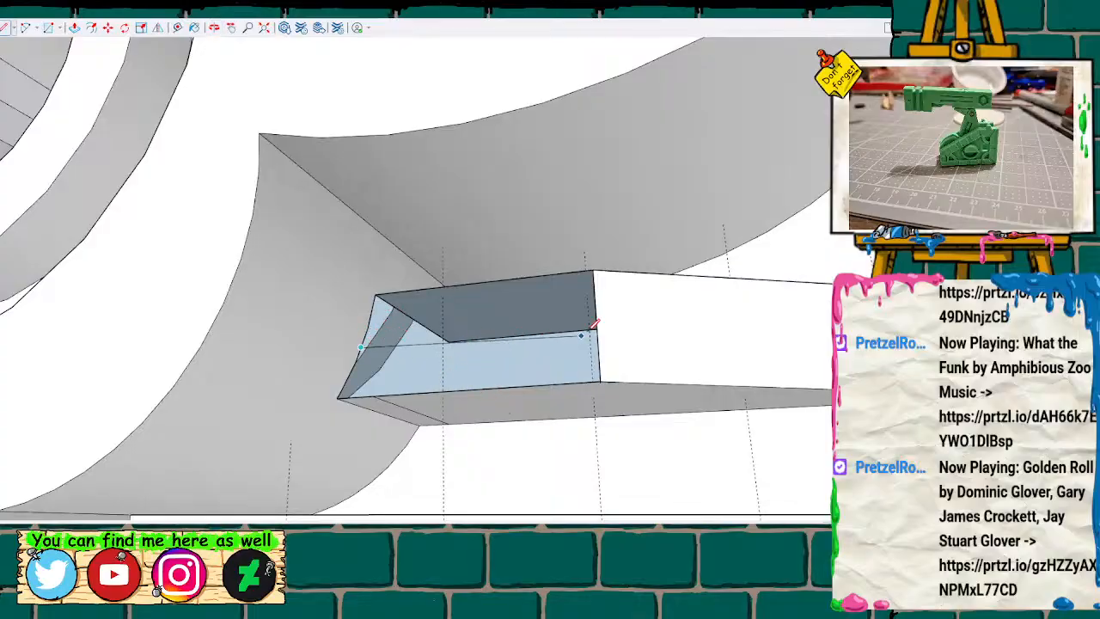
pyautogui.press('space')
pyautogui.click(546, 333)
pyautogui.press('Delete')
pyautogui.scroll(1, 550, 338)
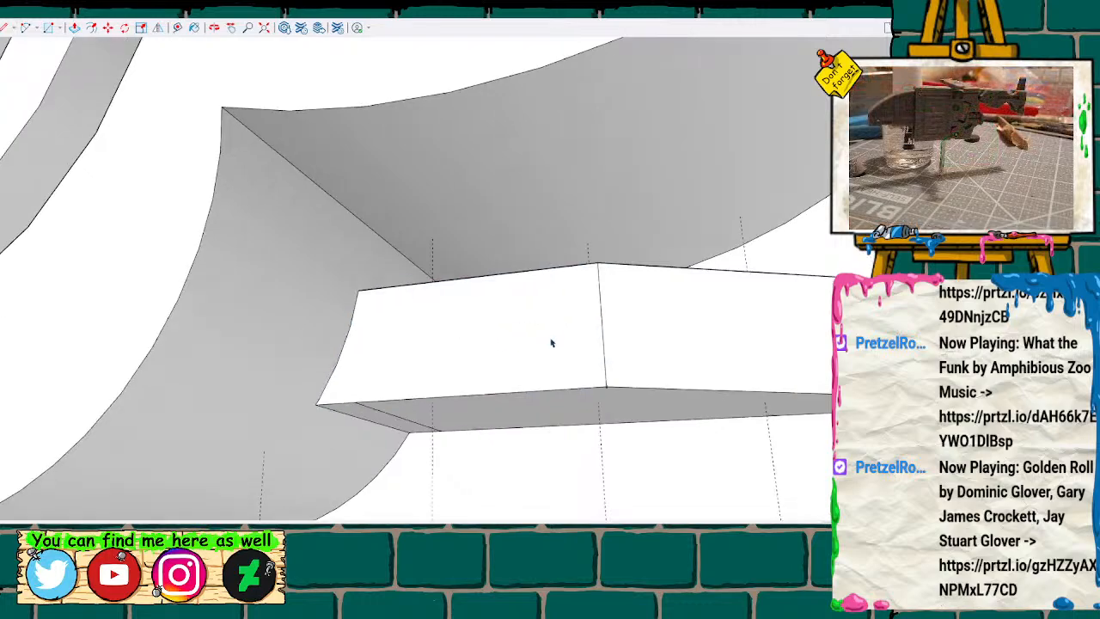
# Examine the overall look of both body halves and the second half's slotted recess with its tapered bar.
pyautogui.scroll(-10, 555, 344)
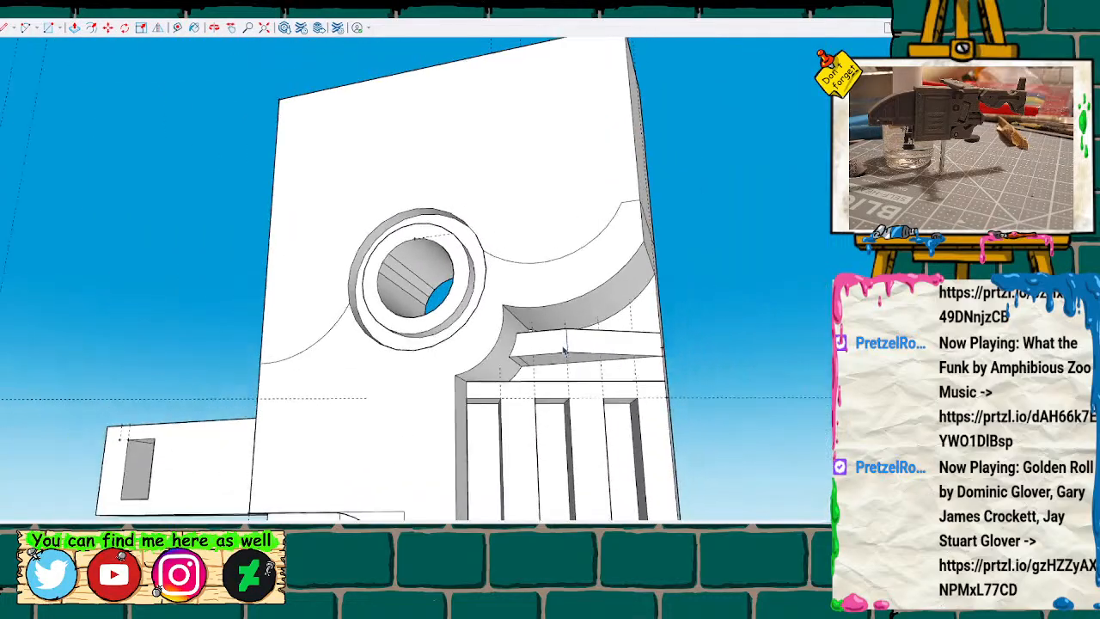
pyautogui.scroll(-8, 564, 351)
pyautogui.moveTo(468, 351)
pyautogui.keyDown('shift'); pyautogui.mouseDown(button='middle')
pyautogui.moveTo(593, 356)
pyautogui.moveTo(437, 298)
pyautogui.moveTo(432, 338)
pyautogui.moveTo(580, 258)
pyautogui.moveTo(636, 361)
pyautogui.moveTo(662, 444)
pyautogui.moveTo(639, 491)
pyautogui.moveTo(773, 444)
pyautogui.moveTo(687, 464)
pyautogui.moveTo(646, 444)
pyautogui.moveTo(523, 493)
pyautogui.moveTo(545, 504)
pyautogui.moveTo(541, 481)
pyautogui.mouseUp(button='middle'); pyautogui.keyUp('shift')
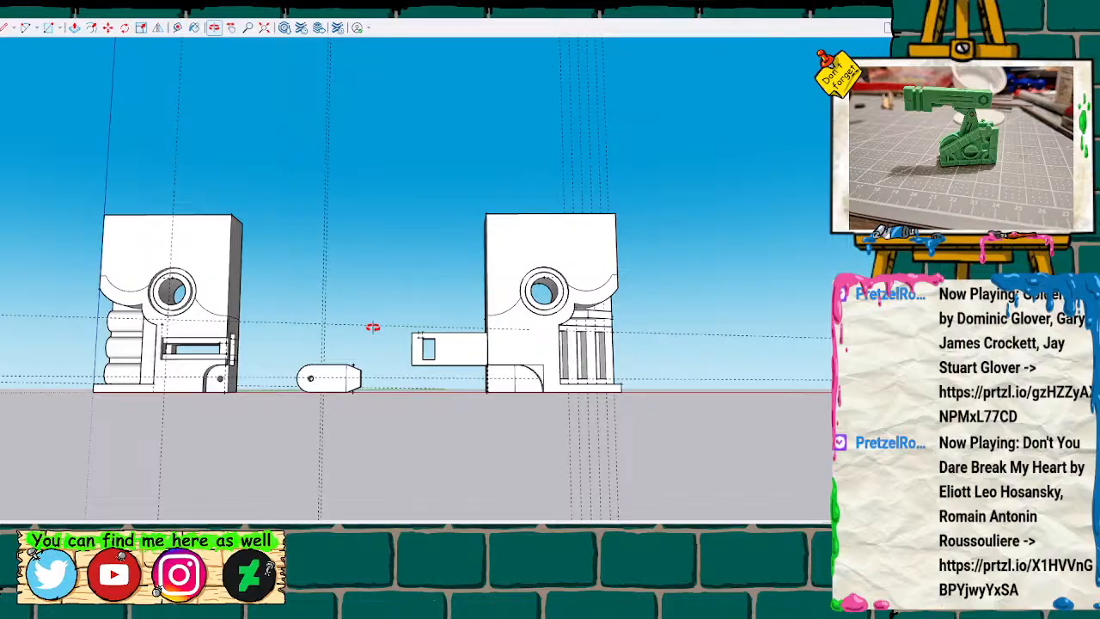
pyautogui.moveTo(368, 329)
pyautogui.mouseDown()
pyautogui.moveTo(364, 341)
pyautogui.moveTo(398, 355)
pyautogui.mouseUp()
pyautogui.moveTo(399, 356)
pyautogui.mouseDown(button='middle')
pyautogui.moveTo(398, 339)
pyautogui.moveTo(391, 387)
pyautogui.moveTo(200, 384)
pyautogui.moveTo(503, 240)
pyautogui.moveTo(255, 278)
pyautogui.moveTo(364, 353)
pyautogui.moveTo(370, 378)
pyautogui.moveTo(361, 378)
pyautogui.moveTo(361, 339)
pyautogui.moveTo(312, 327)
pyautogui.moveTo(382, 345)
pyautogui.moveTo(369, 346)
pyautogui.moveTo(351, 302)
pyautogui.moveTo(363, 242)
pyautogui.mouseUp(button='middle')
pyautogui.scroll(3, 398, 339)
pyautogui.scroll(-3, 356, 351)
pyautogui.scroll(3, 461, 297)
pyautogui.moveTo(589, 399)
pyautogui.mouseDown(button='middle')
pyautogui.moveTo(597, 415)
pyautogui.moveTo(724, 437)
pyautogui.moveTo(656, 471)
pyautogui.moveTo(315, 430)
pyautogui.moveTo(209, 437)
pyautogui.moveTo(442, 429)
pyautogui.moveTo(373, 444)
pyautogui.moveTo(513, 450)
pyautogui.moveTo(415, 449)
pyautogui.moveTo(521, 393)
pyautogui.mouseUp(button='middle')
pyautogui.scroll(8, 524, 387)
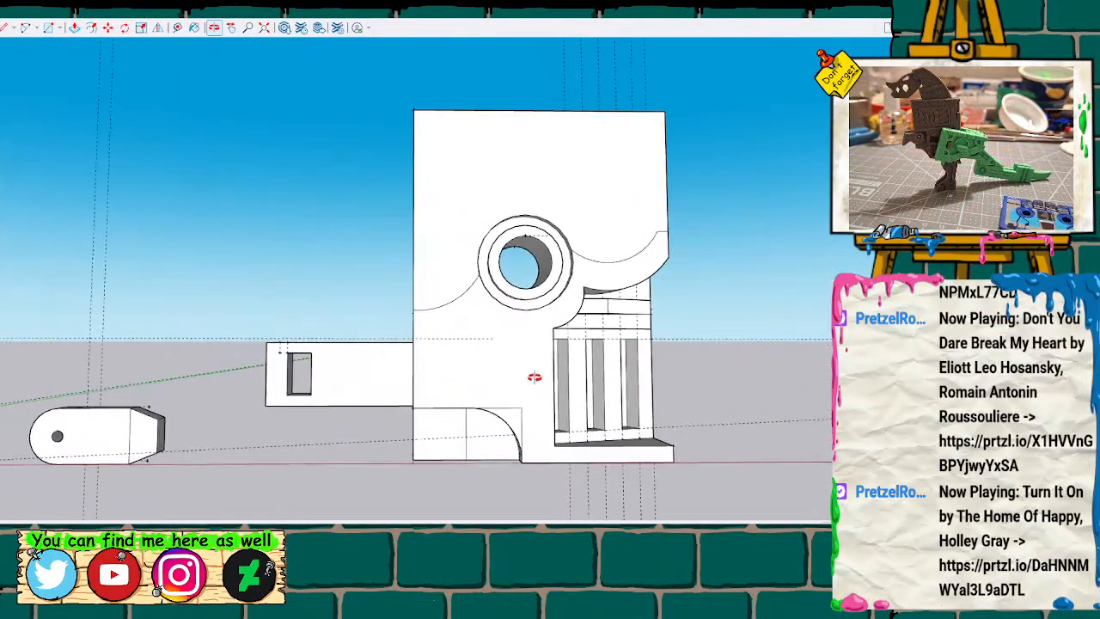
pyautogui.moveTo(472, 366)
pyautogui.mouseDown(button='middle')
pyautogui.moveTo(535, 308)
pyautogui.moveTo(390, 375)
pyautogui.mouseUp(button='middle')
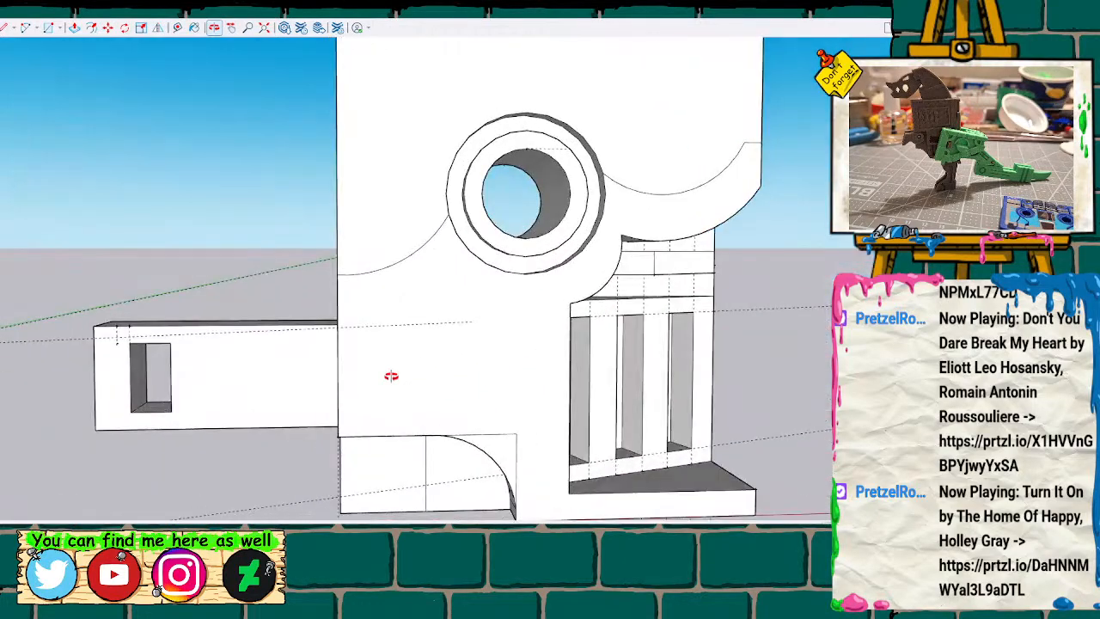
pyautogui.scroll(-5, 394, 362)
pyautogui.scroll(-4, 394, 362)
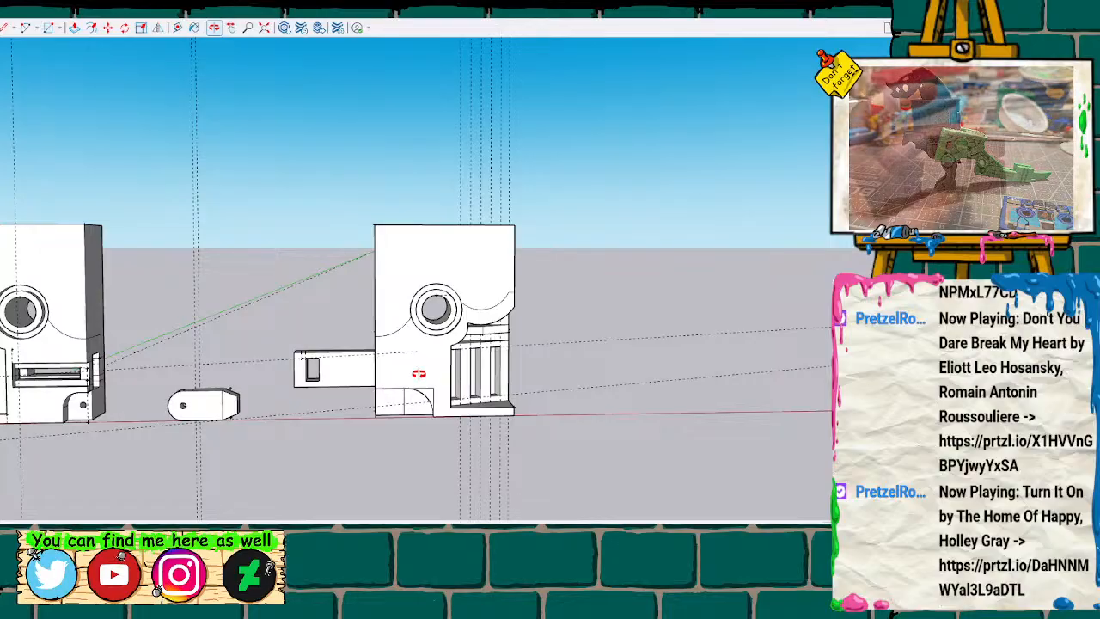
pyautogui.moveTo(338, 377)
pyautogui.mouseDown(button='middle')
pyautogui.moveTo(516, 369)
pyautogui.moveTo(693, 318)
pyautogui.moveTo(765, 316)
pyautogui.moveTo(464, 353)
pyautogui.moveTo(276, 345)
pyautogui.moveTo(284, 317)
pyautogui.moveTo(311, 333)
pyautogui.mouseUp(button='middle')
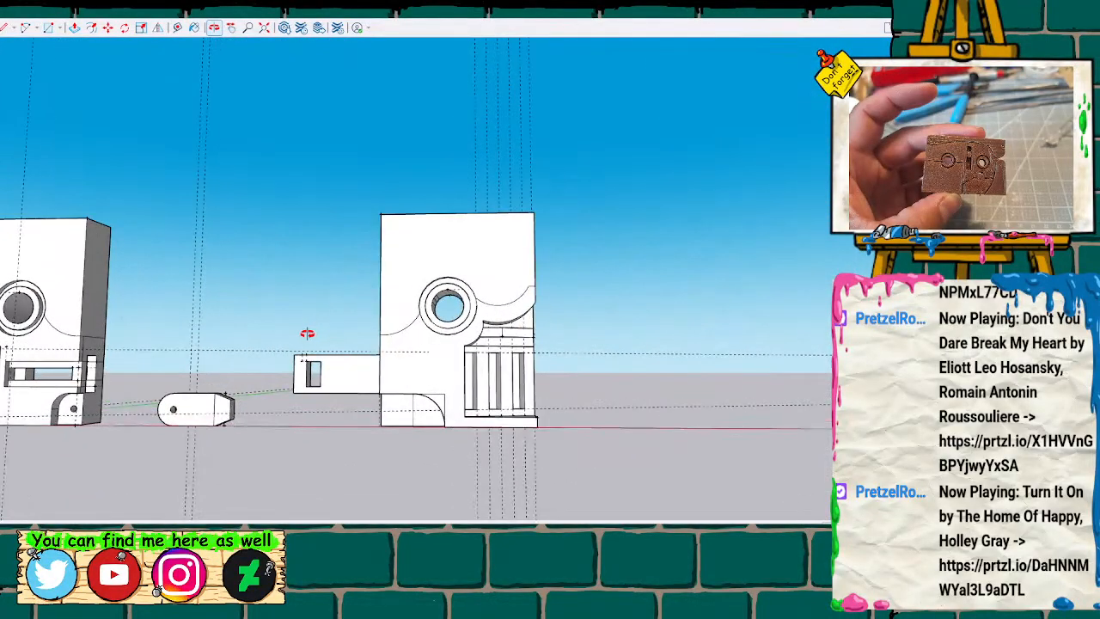
pyautogui.scroll(2, 307, 333)
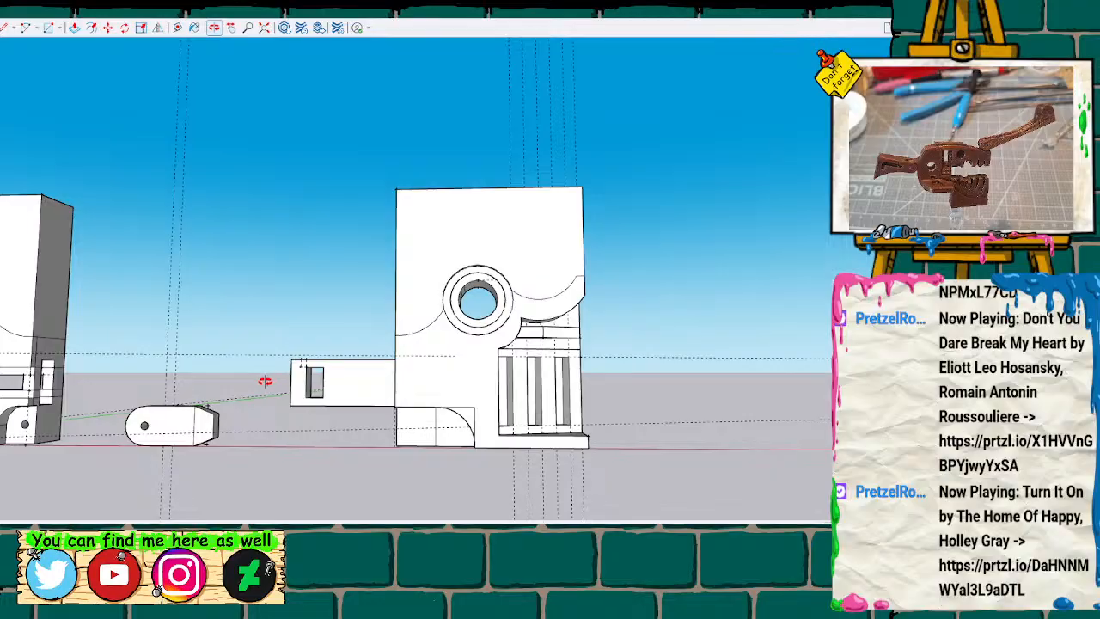
# Inspect the reverse sides and the first half's front, and compare them with the second half's plain face above the arched cutout.
pyautogui.moveTo(182, 376)
pyautogui.mouseDown(button='middle')
pyautogui.moveTo(321, 335)
pyautogui.moveTo(305, 330)
pyautogui.mouseUp(button='middle')
pyautogui.moveTo(388, 353)
pyautogui.mouseDown(button='middle')
pyautogui.moveTo(413, 386)
pyautogui.moveTo(561, 323)
pyautogui.mouseUp(button='middle')
pyautogui.moveTo(244, 343)
pyautogui.mouseDown(button='middle')
pyautogui.moveTo(545, 361)
pyautogui.moveTo(733, 350)
pyautogui.moveTo(778, 330)
pyautogui.mouseUp(button='middle')
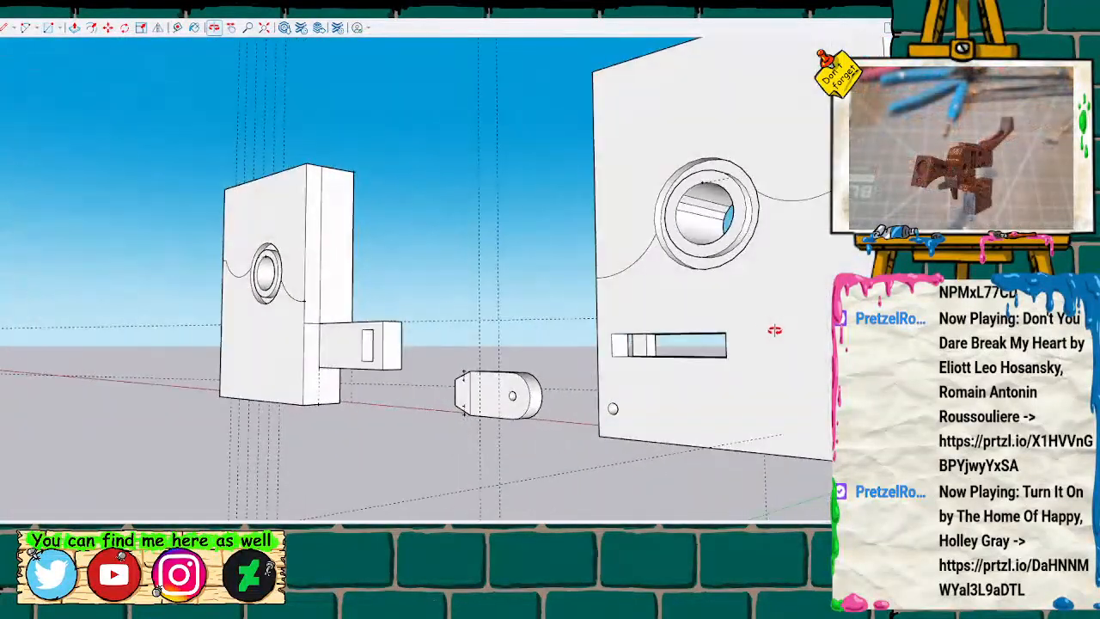
pyautogui.moveTo(785, 280)
pyautogui.mouseDown(button='middle')
pyautogui.moveTo(727, 312)
pyautogui.moveTo(741, 301)
pyautogui.moveTo(761, 309)
pyautogui.moveTo(729, 322)
pyautogui.moveTo(675, 326)
pyautogui.moveTo(645, 312)
pyautogui.mouseUp(button='middle')
pyautogui.moveTo(758, 330)
pyautogui.mouseDown(button='middle')
pyautogui.moveTo(759, 344)
pyautogui.moveTo(722, 363)
pyautogui.moveTo(768, 336)
pyautogui.moveTo(678, 367)
pyautogui.moveTo(803, 321)
pyautogui.moveTo(722, 353)
pyautogui.moveTo(229, 319)
pyautogui.moveTo(300, 301)
pyautogui.moveTo(303, 316)
pyautogui.mouseUp(button='middle')
pyautogui.scroll(-5, 304, 314)
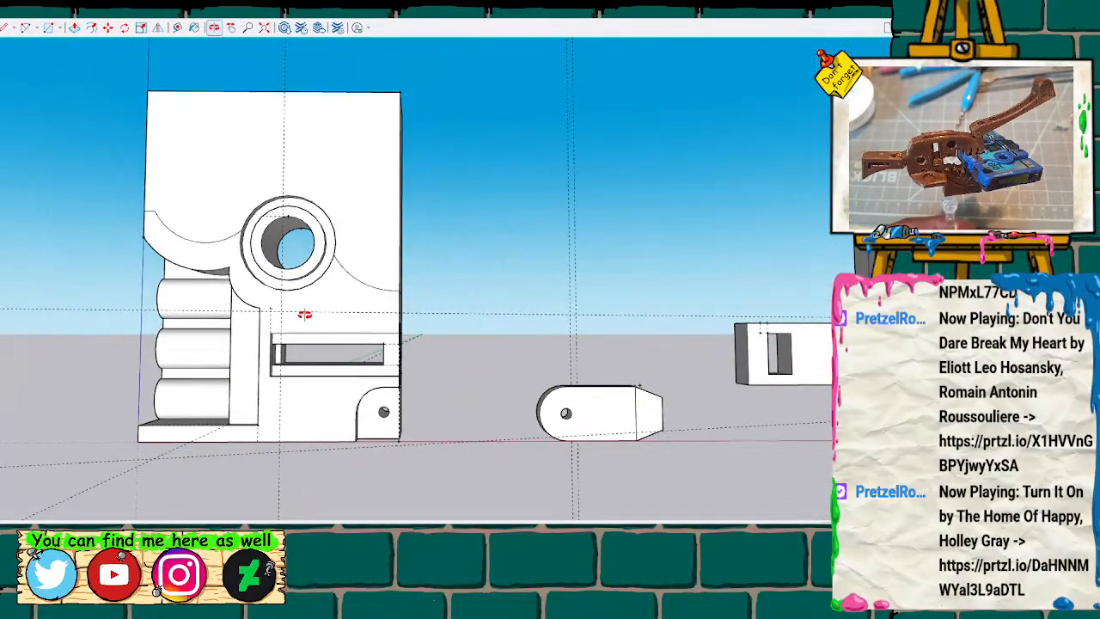
pyautogui.click(232, 29)
pyautogui.moveTo(560, 326); pyautogui.dragTo(267, 346)
pyautogui.scroll(2, 733, 347)
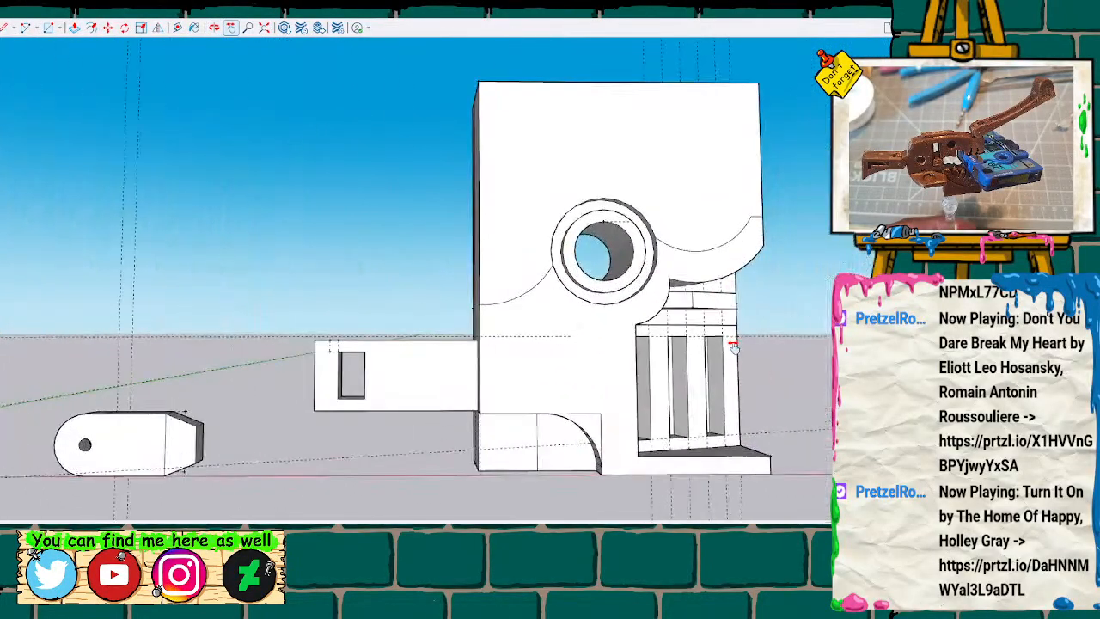
pyautogui.scroll(3, 679, 354)
pyautogui.moveTo(519, 376)
pyautogui.mouseDown()
pyautogui.moveTo(420, 338)
pyautogui.moveTo(388, 346)
pyautogui.moveTo(400, 328)
pyautogui.mouseUp()
pyautogui.scroll(1, 421, 335)
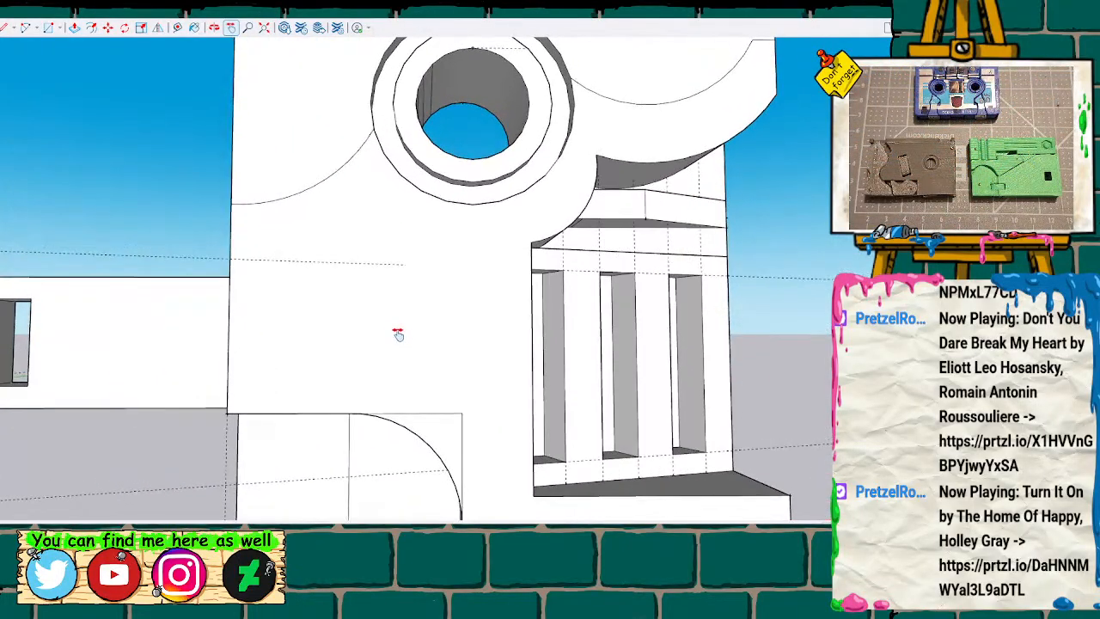
pyautogui.press('o')
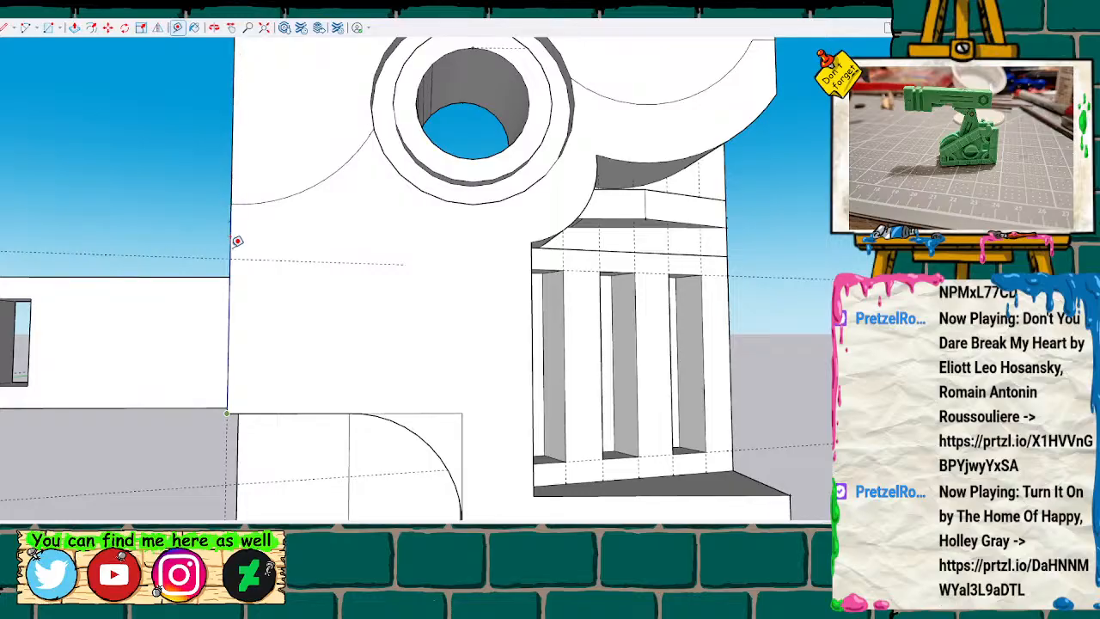
pyautogui.click(229, 306)
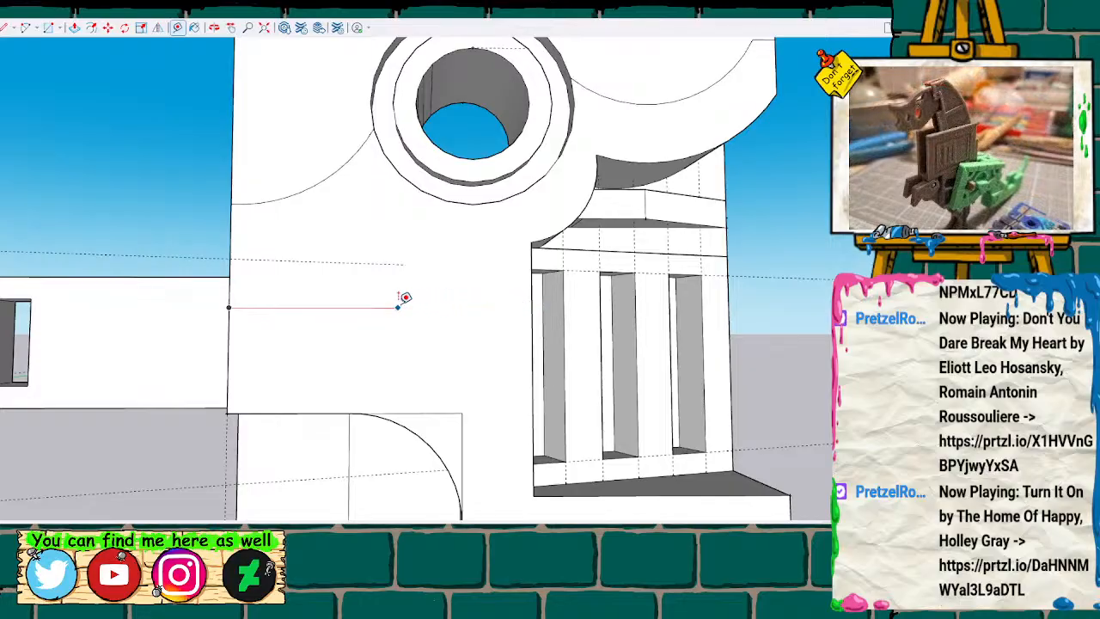
pyautogui.press('space')
# Place a guide point on the second half's arm-side edge above the arched cutout's corner, with a horizontal guide running inward from it.
pyautogui.press('t')
pyautogui.click(227, 413)
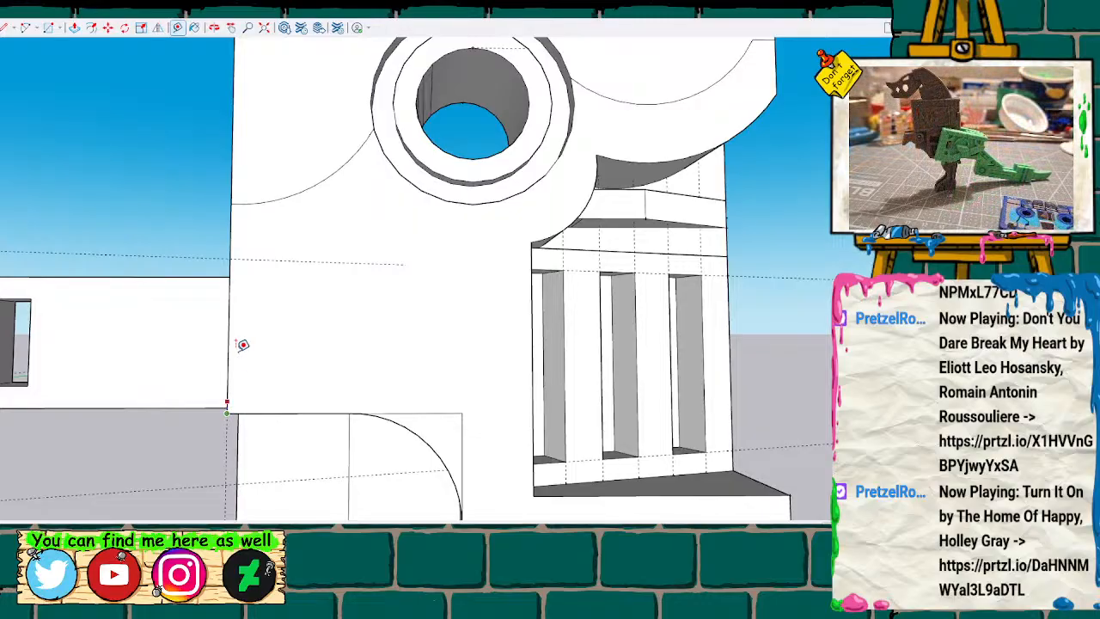
pyautogui.click(230, 293)
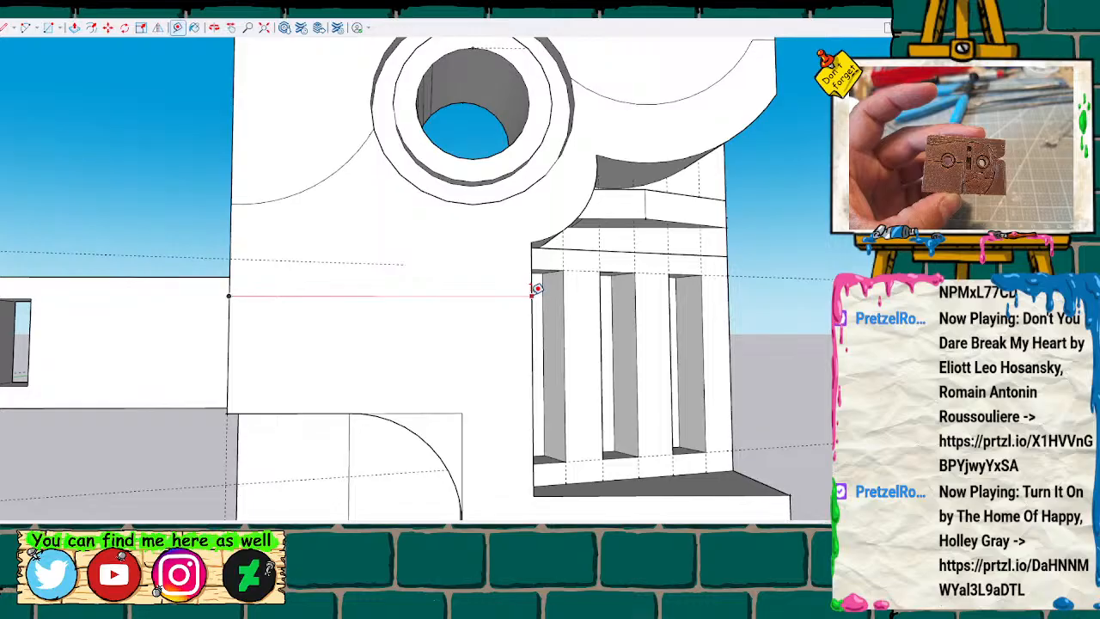
pyautogui.press('l')
pyautogui.click(392, 296)
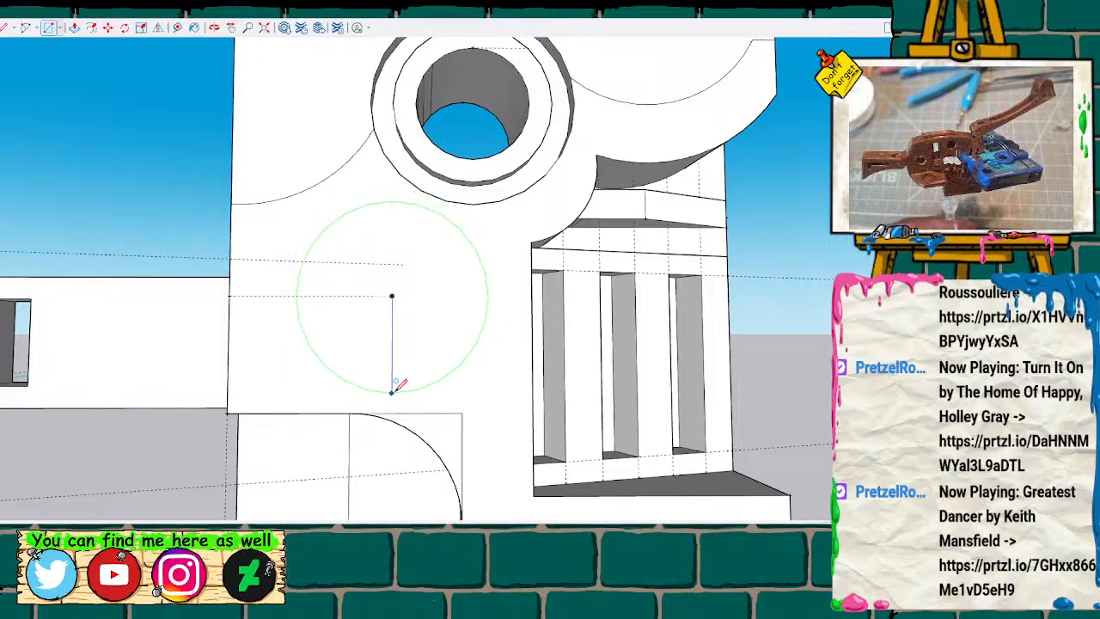
pyautogui.press('space')
# Add a short vertical guide rising from the arched cutout's upper edge, directly below the horizontal guide's inner end.
pyautogui.press('t')
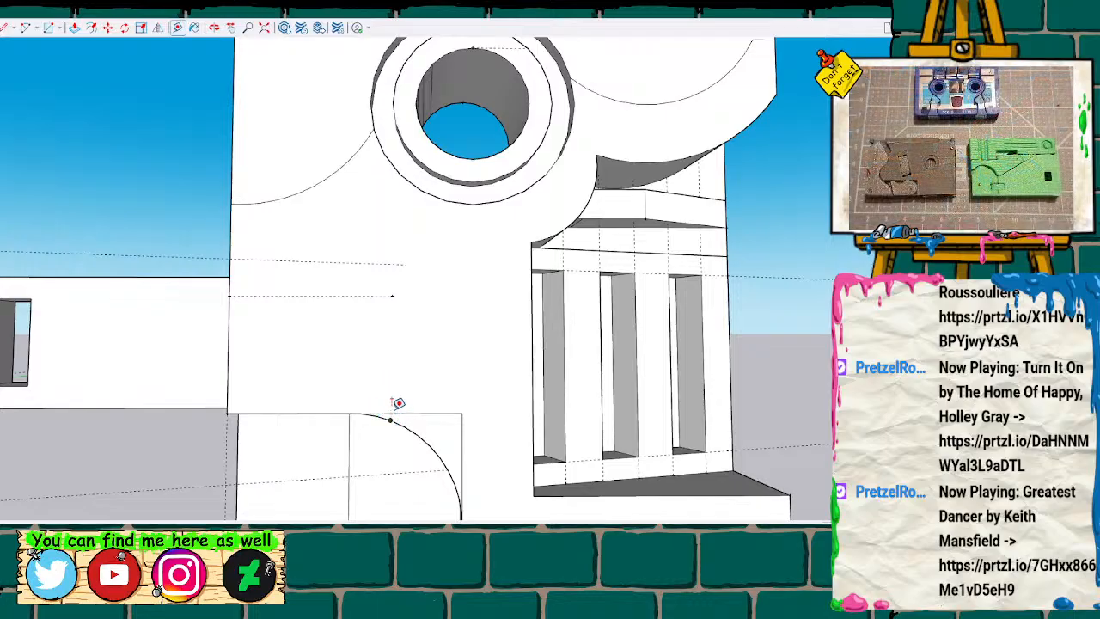
pyautogui.click(391, 415)
pyautogui.click(393, 368)
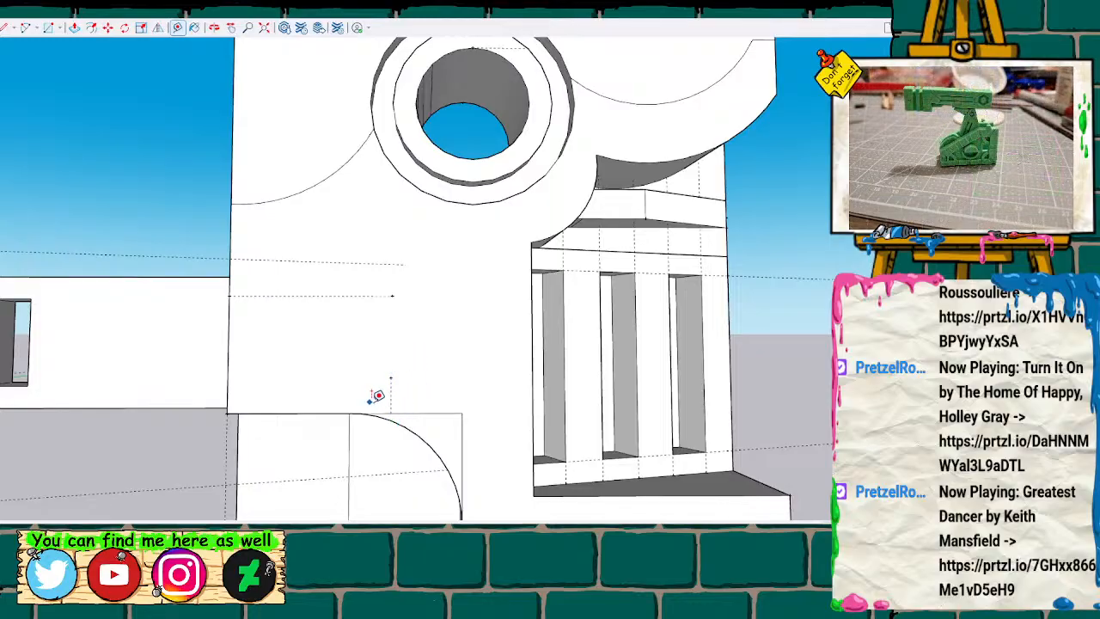
# Draw a circle centred on the horizontal guide's inner end, reaching the vertical guide's upper end, and push it into the second half's face.
pyautogui.moveTo(364, 387)
pyautogui.mouseDown(button='middle')
pyautogui.moveTo(413, 364)
pyautogui.moveTo(348, 337)
pyautogui.mouseUp(button='middle')
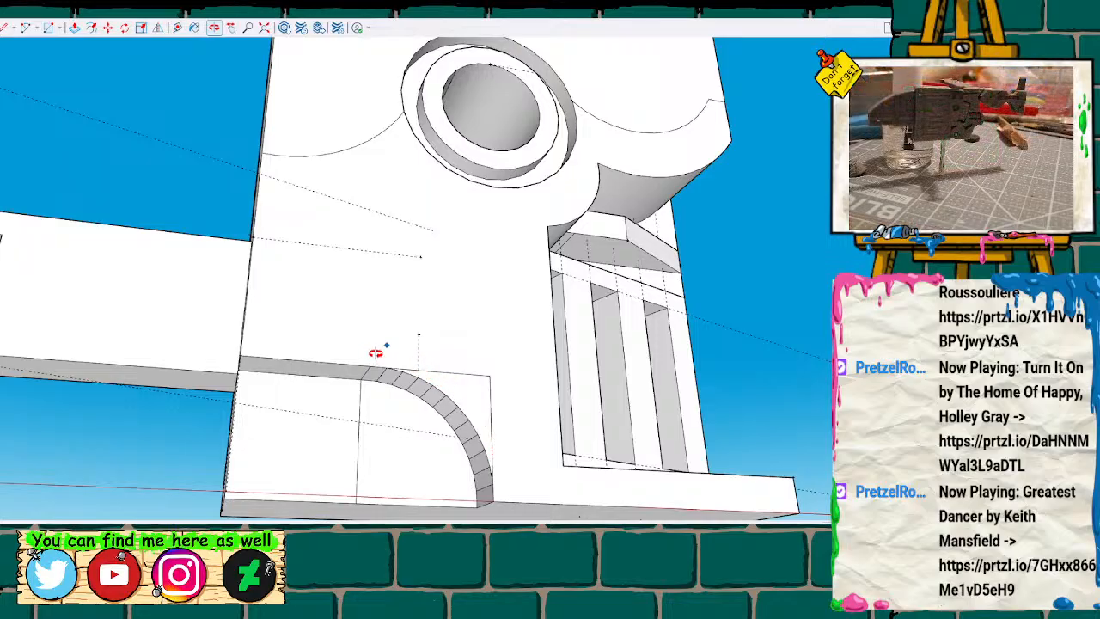
pyautogui.press('c')
pyautogui.click(419, 256)
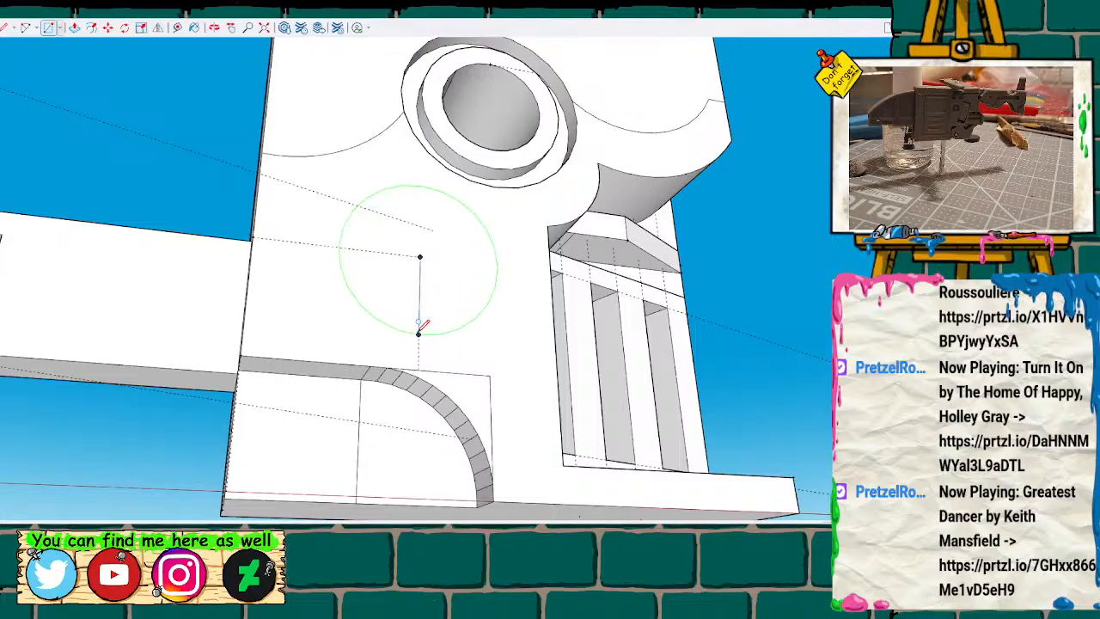
pyautogui.click(419, 331)
pyautogui.press('space')
pyautogui.click(420, 288)
pyautogui.press('p')
pyautogui.click(418, 290)
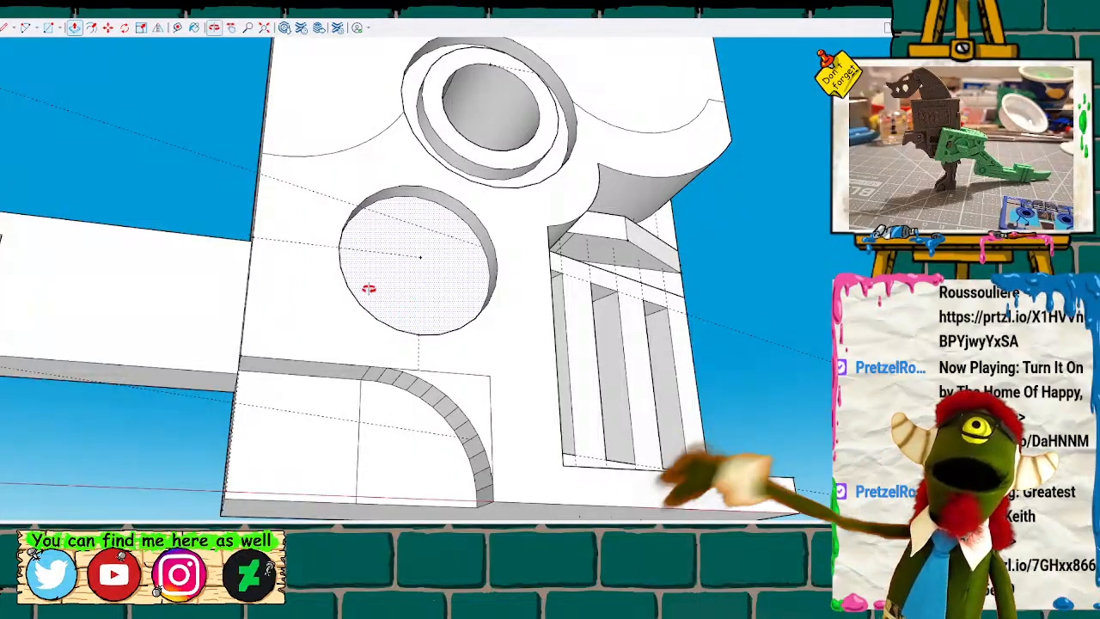
# Examine the circular recess beside the second half's ringed hole and compare the front faces of both body halves.
pyautogui.moveTo(315, 275)
pyautogui.mouseDown(button='middle')
pyautogui.moveTo(467, 356)
pyautogui.moveTo(642, 403)
pyautogui.moveTo(495, 340)
pyautogui.moveTo(492, 301)
pyautogui.moveTo(360, 318)
pyautogui.moveTo(164, 320)
pyautogui.moveTo(121, 238)
pyautogui.moveTo(367, 292)
pyautogui.moveTo(361, 315)
pyautogui.moveTo(258, 243)
pyautogui.moveTo(326, 255)
pyautogui.moveTo(172, 243)
pyautogui.moveTo(150, 258)
pyautogui.mouseUp(button='middle')
pyautogui.scroll(-3, 361, 315)
pyautogui.scroll(-2, 167, 244)
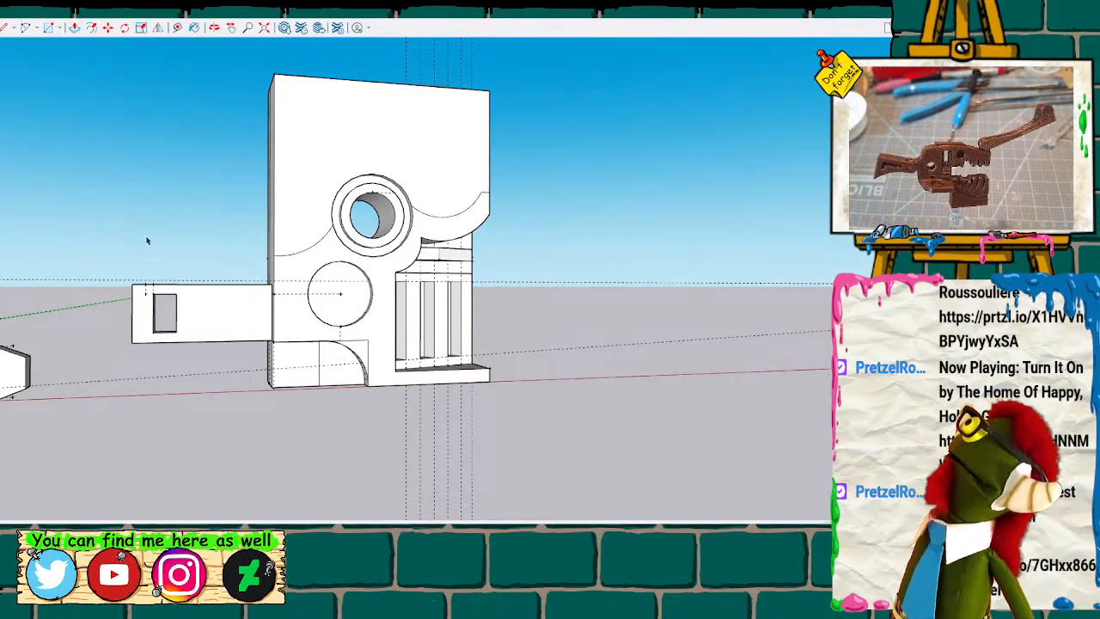
pyautogui.press('h')
pyautogui.scroll(-4, 172, 240)
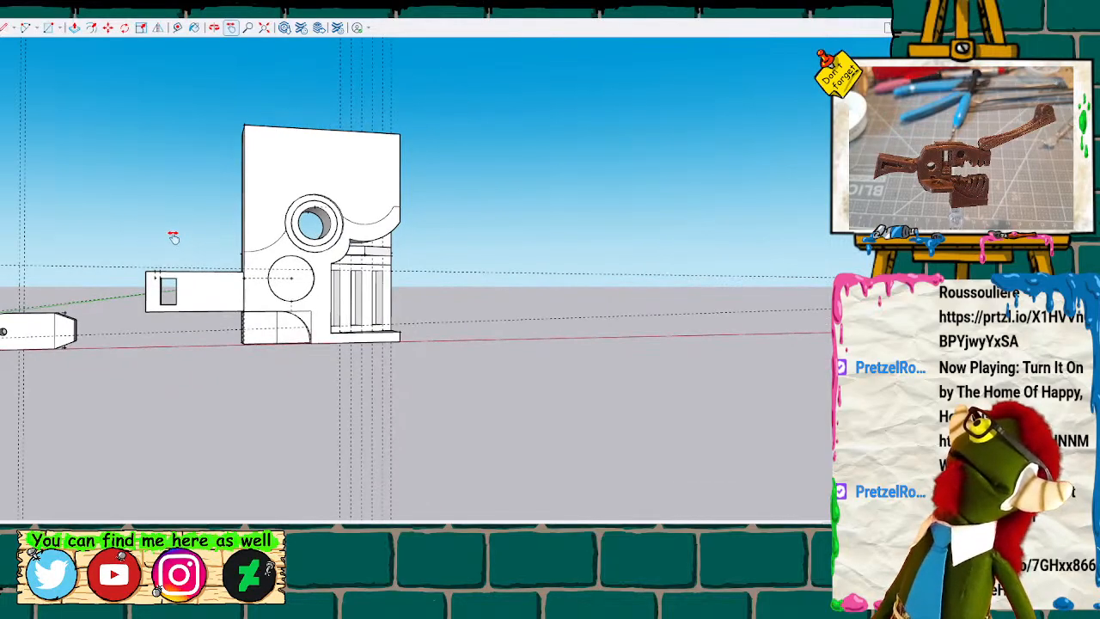
pyautogui.moveTo(126, 232); pyautogui.dragTo(369, 285)
pyautogui.keyDown('shift'); pyautogui.moveTo(370, 285); pyautogui.dragTo(420, 285, button='middle'); pyautogui.keyUp('shift')
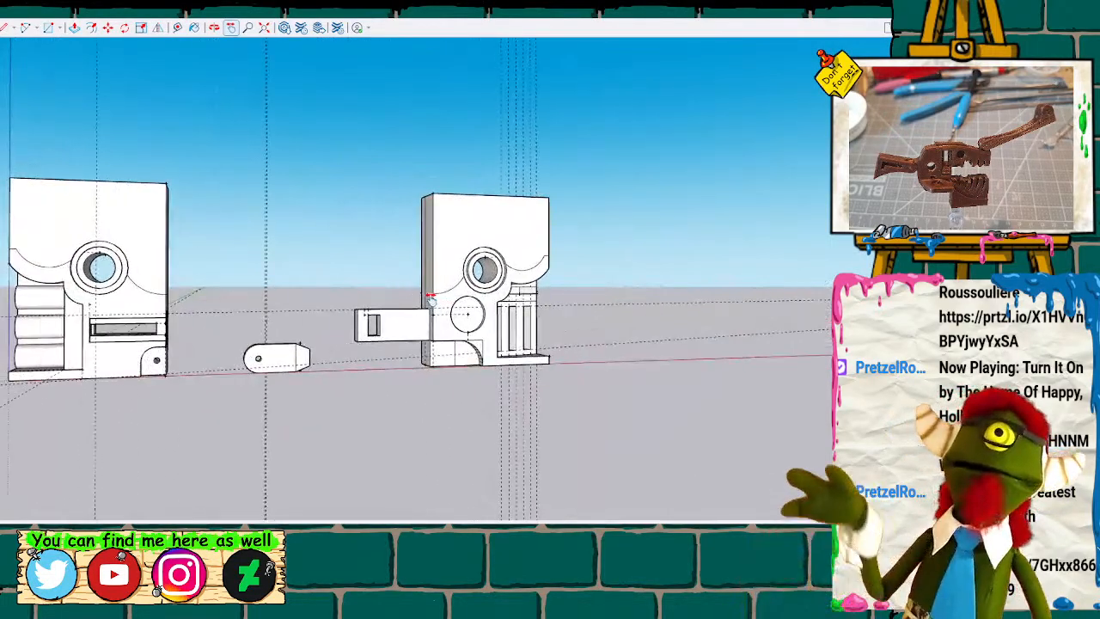
pyautogui.keyDown('shift'); pyautogui.moveTo(272, 263); pyautogui.dragTo(311, 261, button='middle'); pyautogui.keyUp('shift')
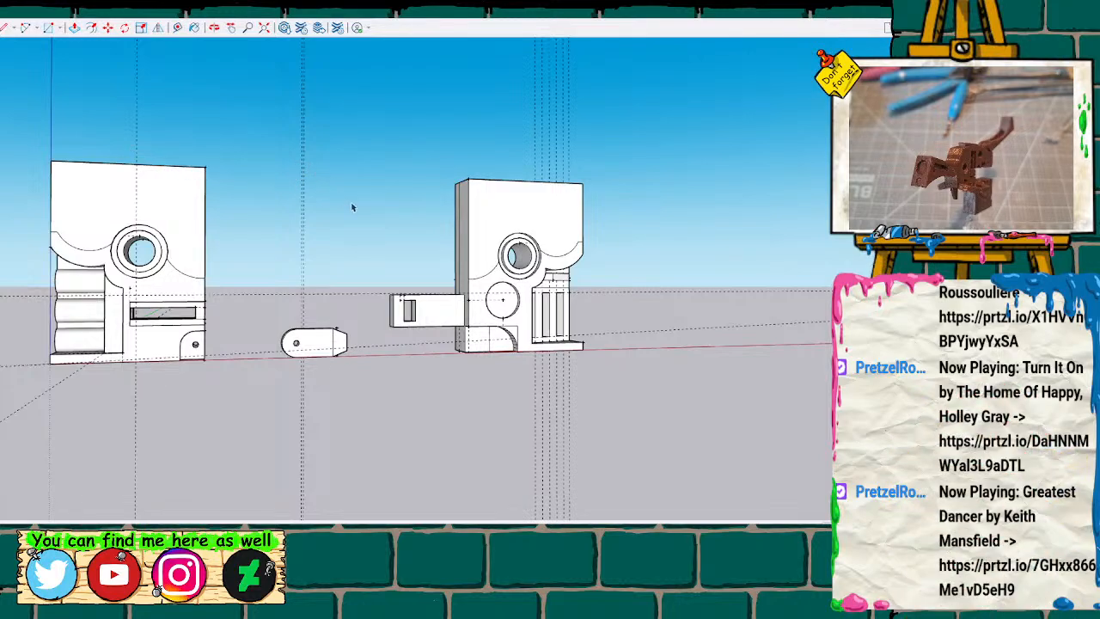
pyautogui.press('o')
pyautogui.moveTo(370, 216); pyautogui.dragTo(261, 215)
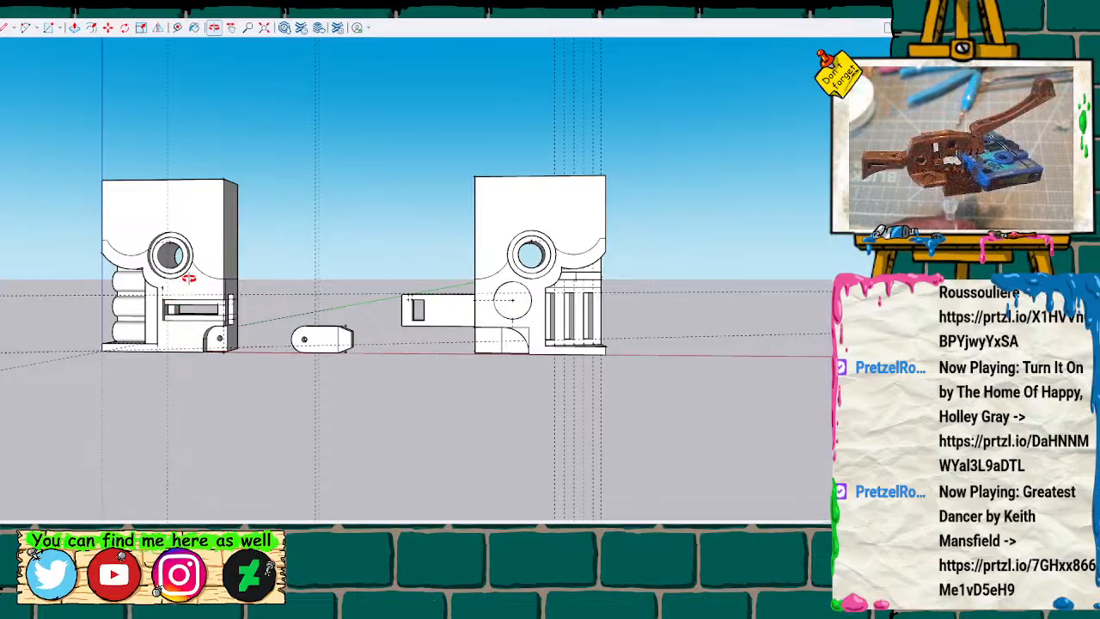
pyautogui.press('space')
pyautogui.press('k')
pyautogui.press('k')
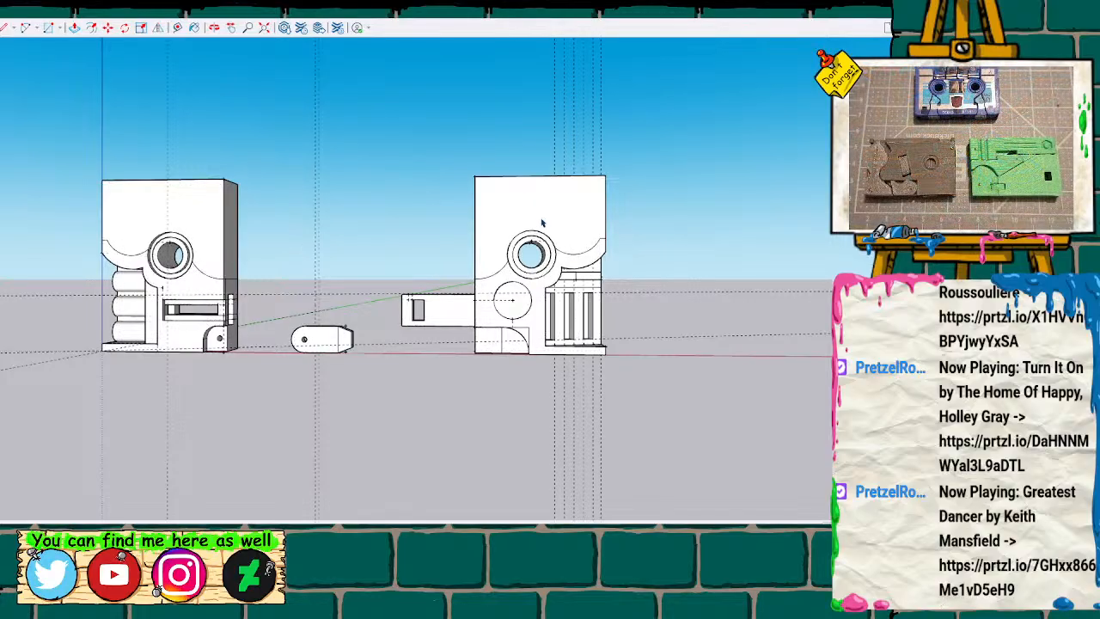
pyautogui.scroll(1, 302, 266)
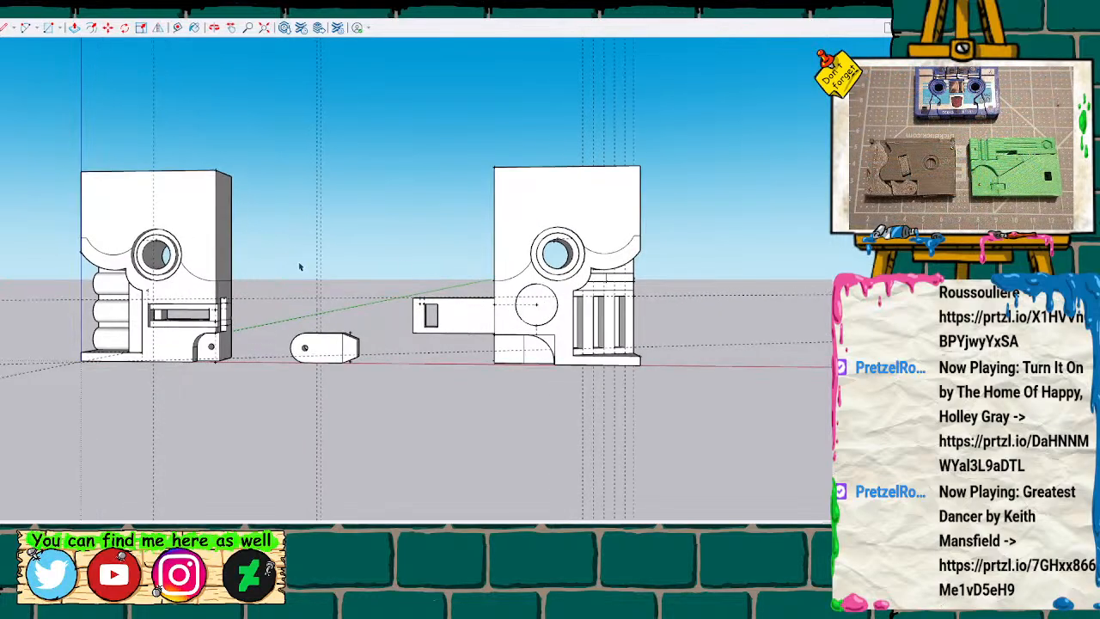
pyautogui.scroll(-1, 302, 265)
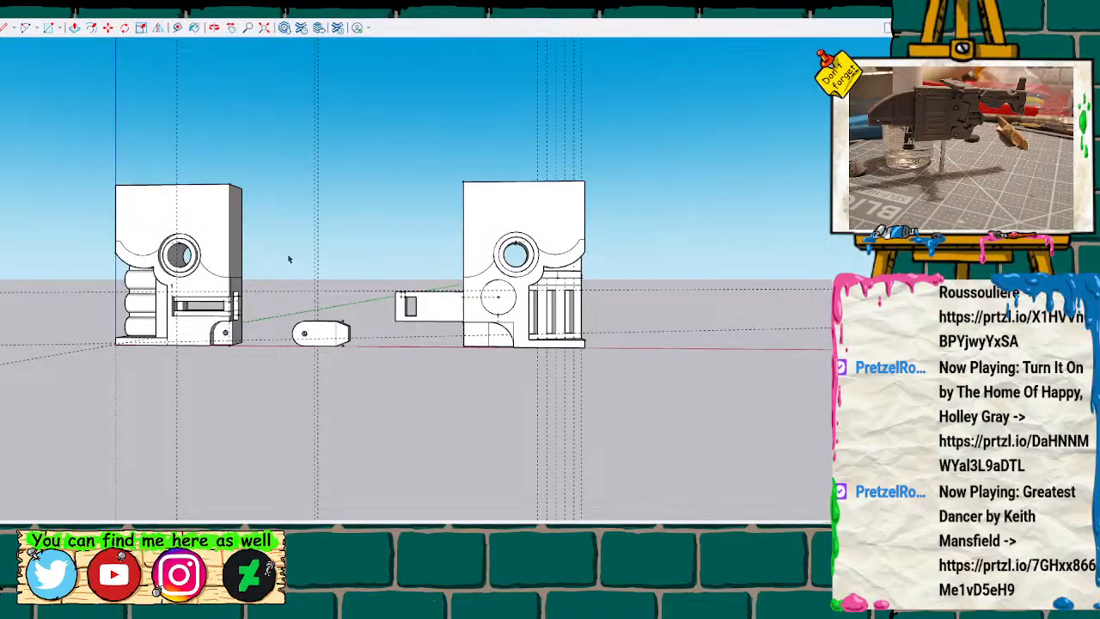
# Add a horizontal guide spanning both body halves, crossing their ringed holes above centre.
pyautogui.scroll(2, 287, 256)
pyautogui.press('o')
pyautogui.moveTo(297, 265); pyautogui.dragTo(380, 260)
pyautogui.moveTo(427, 256)
pyautogui.mouseDown(button='middle')
pyautogui.moveTo(270, 302)
pyautogui.moveTo(37, 316)
pyautogui.mouseUp(button='middle')
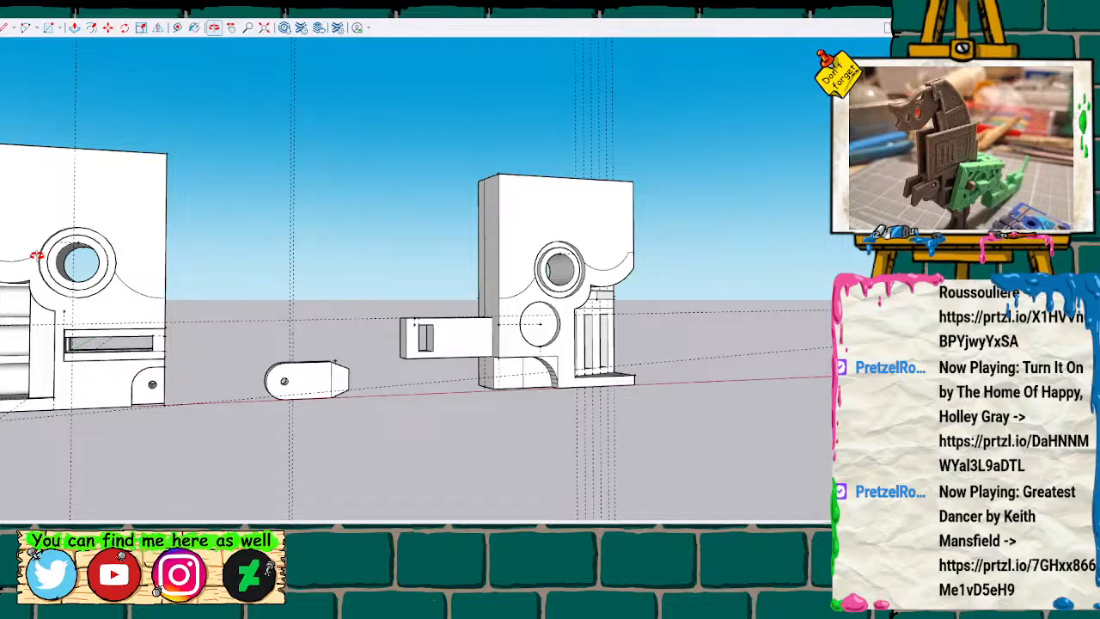
pyautogui.scroll(1, 36, 256)
pyautogui.scroll(-1, 49, 256)
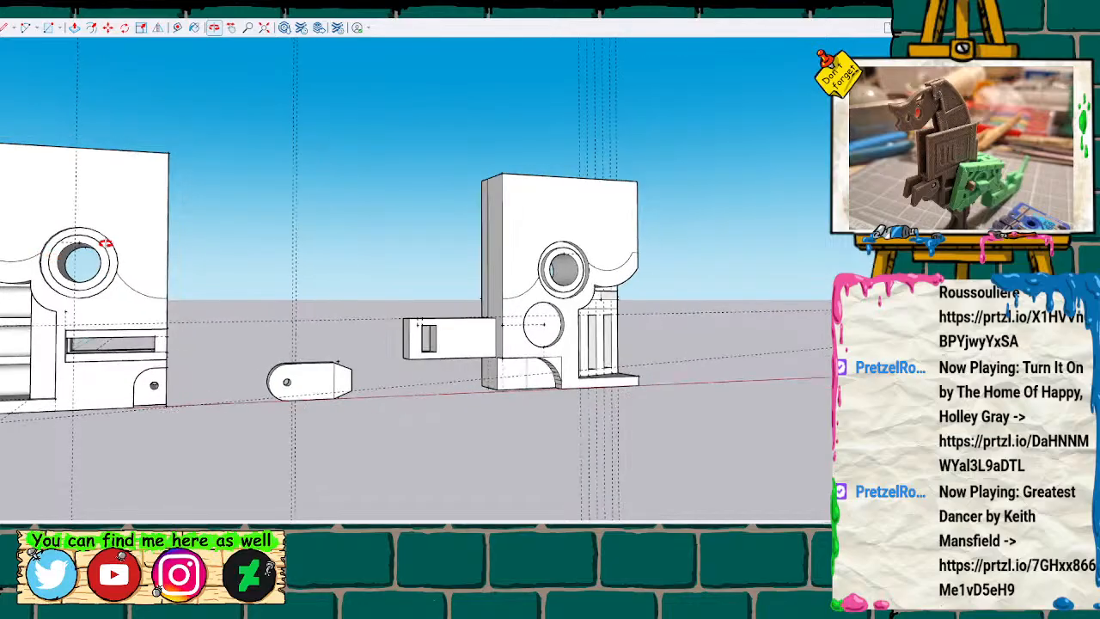
pyautogui.press('t')
pyautogui.click(170, 151)
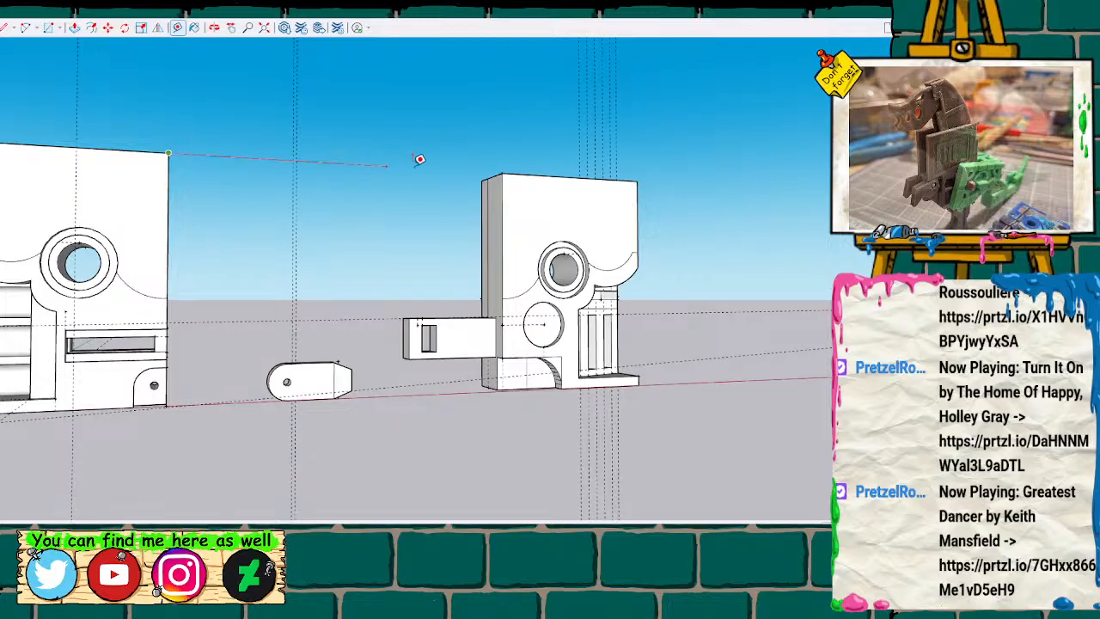
pyautogui.press('space')
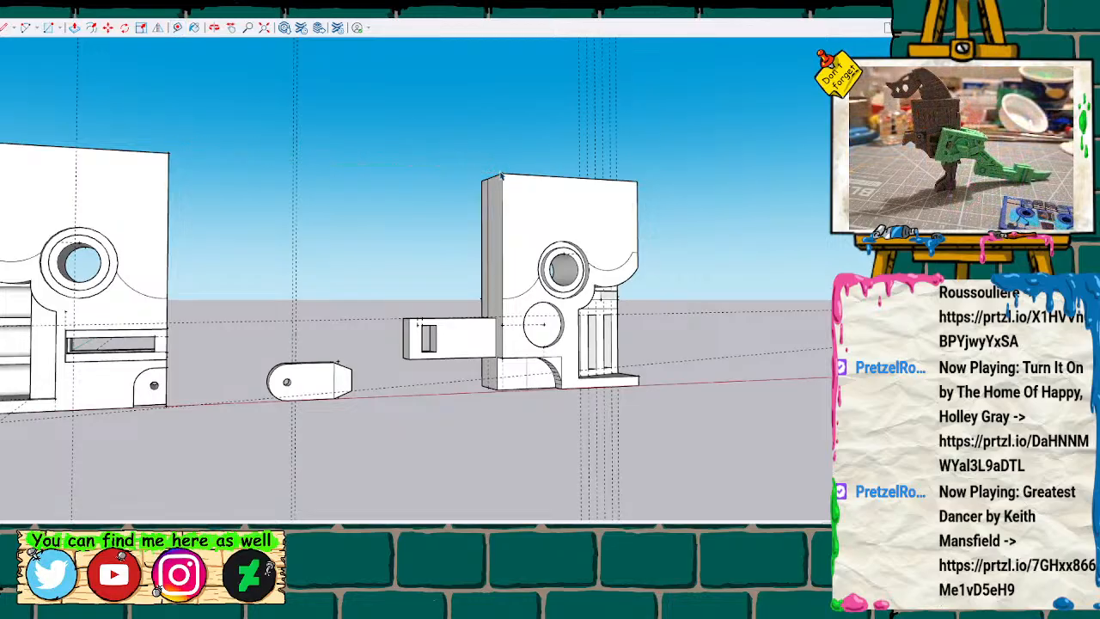
pyautogui.press('l')
pyautogui.press('a')
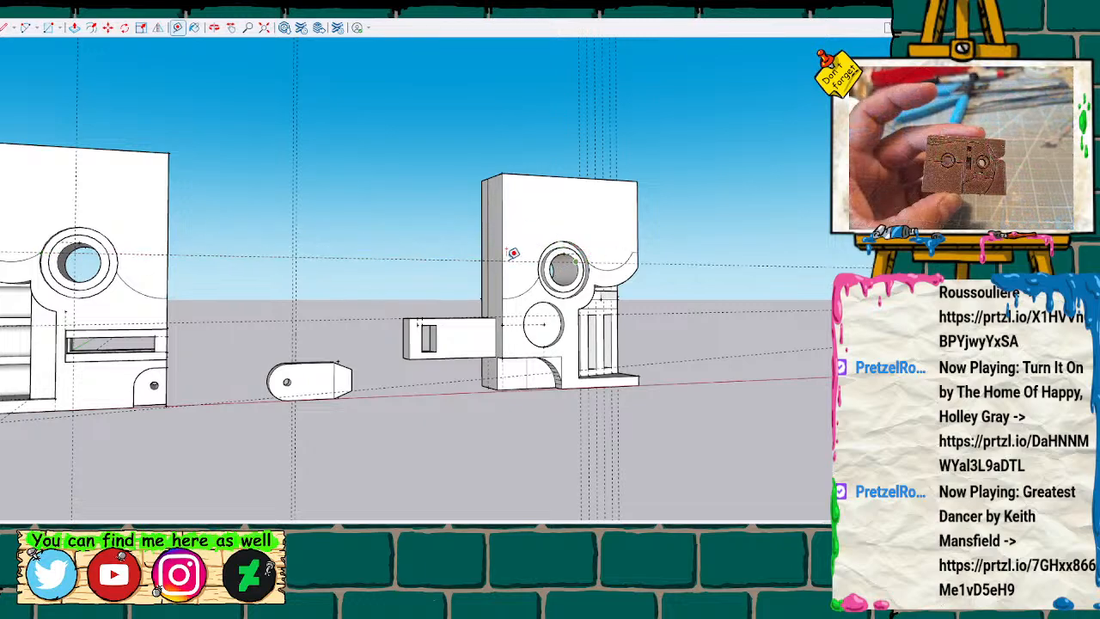
# Draw a line along the new horizontal guide over the first half's ring, ending at the bore's edge.
pyautogui.scroll(2, 169, 225)
pyautogui.press('l')
pyautogui.scroll(-1, 2, 228)
pyautogui.scroll(5, 2, 228)
pyautogui.scroll(4, 8, 230)
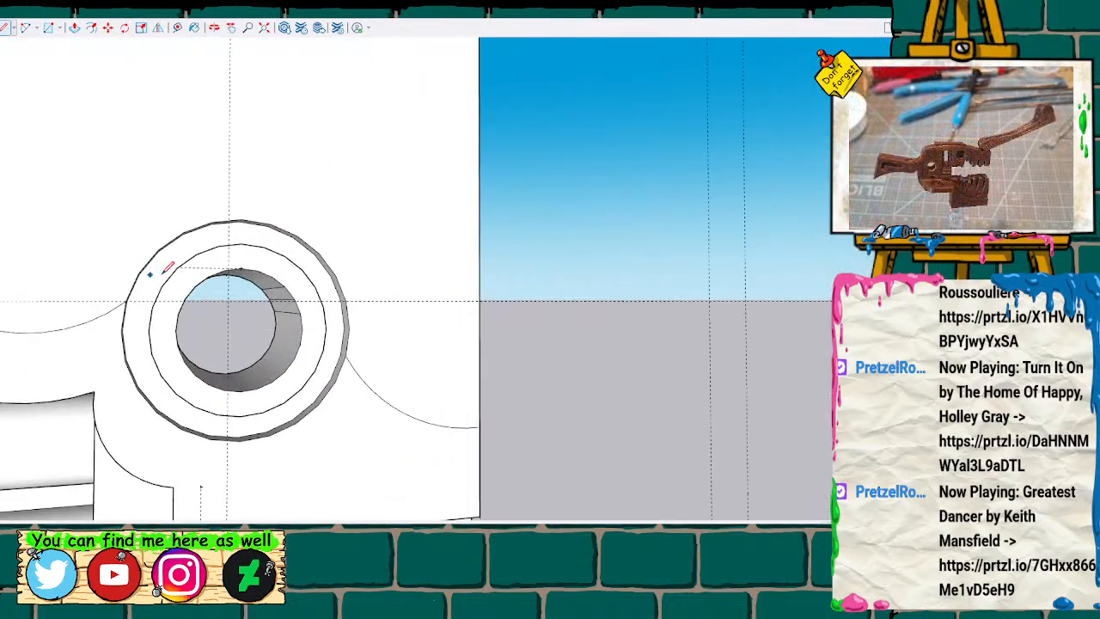
pyautogui.scroll(-1, 161, 294)
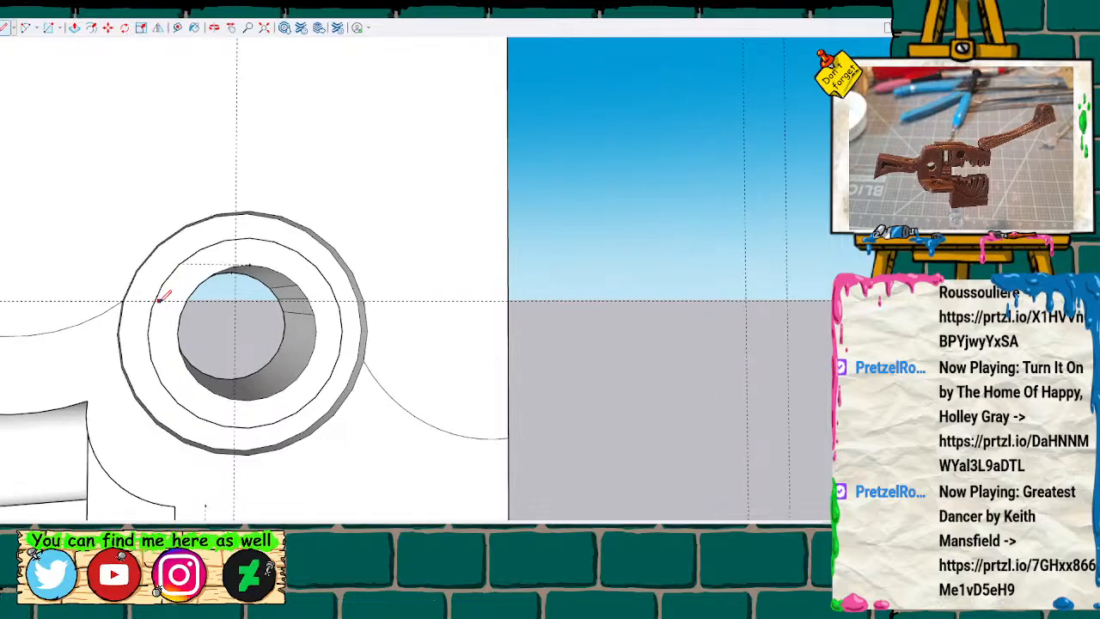
pyautogui.scroll(3, 160, 293)
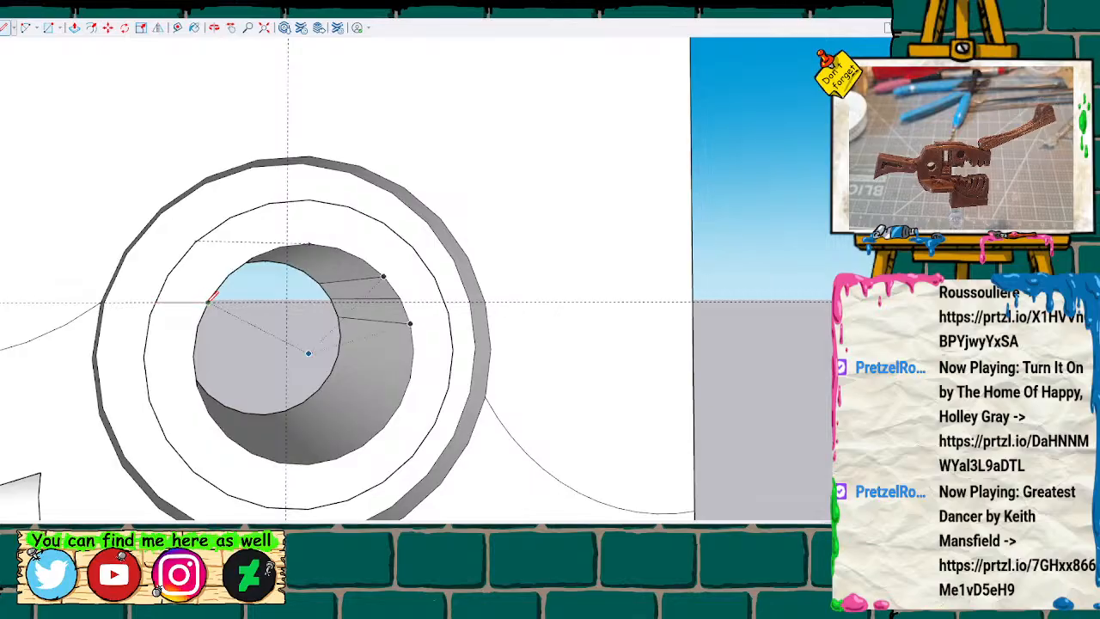
pyautogui.click(208, 302)
pyautogui.scroll(2, 438, 286)
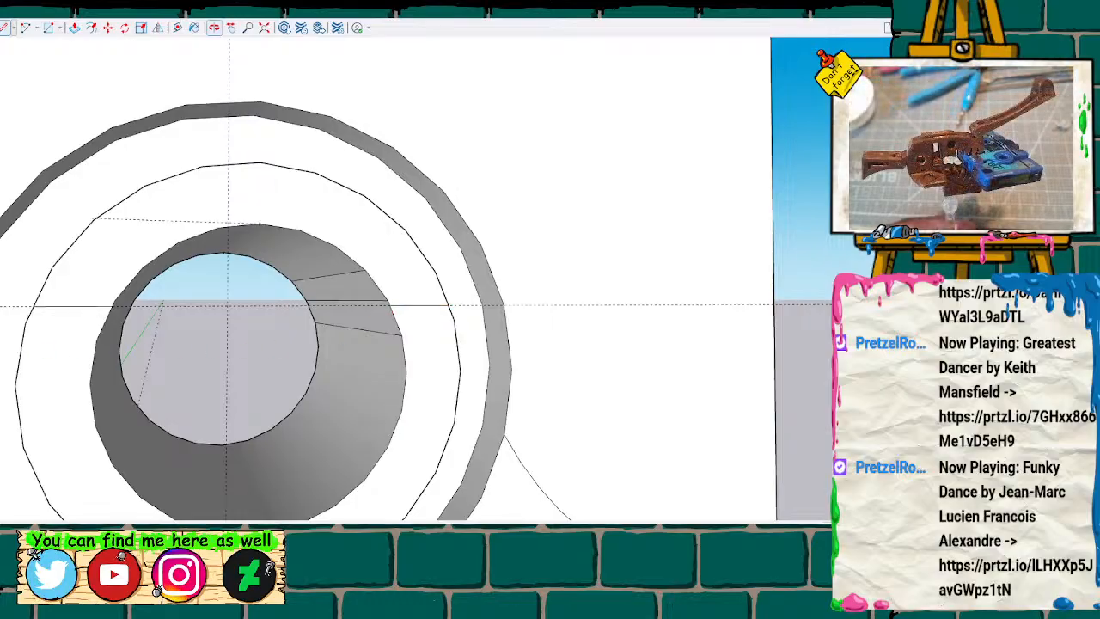
# Draw a short edge across the outer ring's side wall where the body's curved outline meets it at guide height.
pyautogui.moveTo(17, 331)
pyautogui.mouseDown(button='middle')
pyautogui.moveTo(189, 312)
pyautogui.moveTo(378, 349)
pyautogui.moveTo(310, 354)
pyautogui.mouseUp(button='middle')
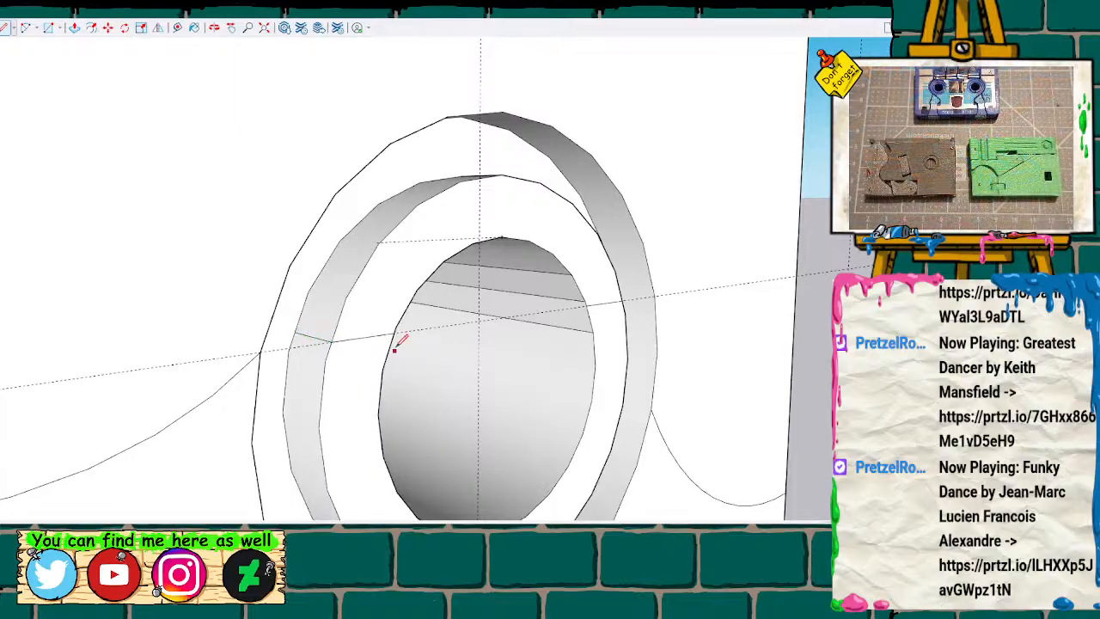
pyautogui.moveTo(466, 302)
pyautogui.mouseDown(button='middle')
pyautogui.moveTo(457, 352)
pyautogui.moveTo(215, 364)
pyautogui.moveTo(135, 346)
pyautogui.mouseUp(button='middle')
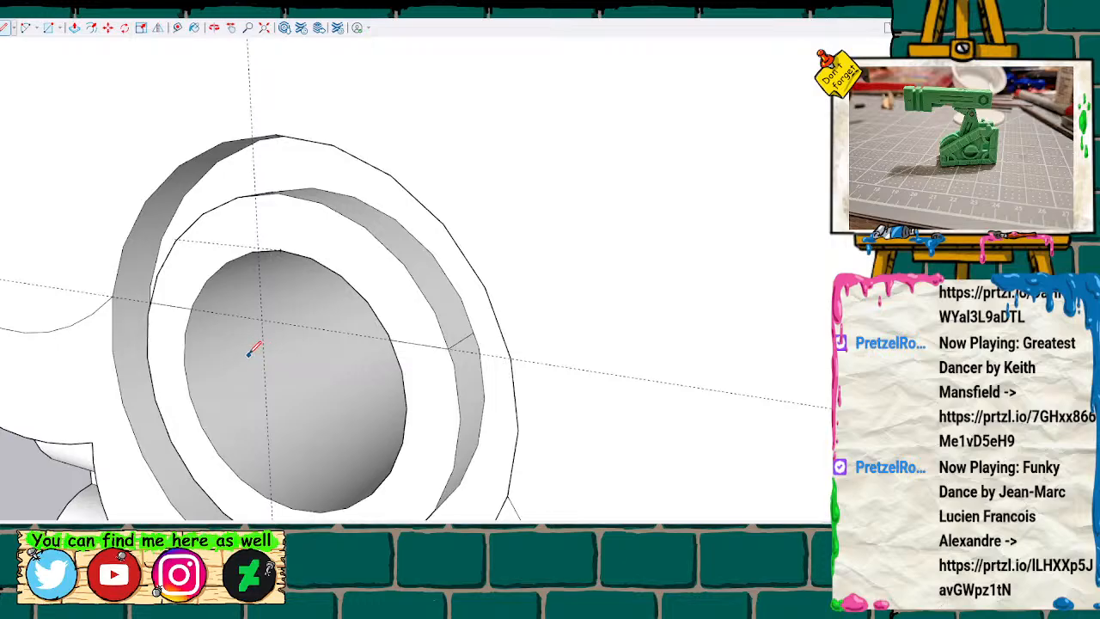
pyautogui.click(113, 296)
pyautogui.click(150, 286)
# Draw a horizontal line across the outer ring's face on the opposite side, from its outer rim to the inner groove at guide height.
pyautogui.moveTo(295, 319)
pyautogui.mouseDown(button='middle')
pyautogui.moveTo(367, 334)
pyautogui.moveTo(513, 332)
pyautogui.moveTo(532, 319)
pyautogui.mouseUp(button='middle')
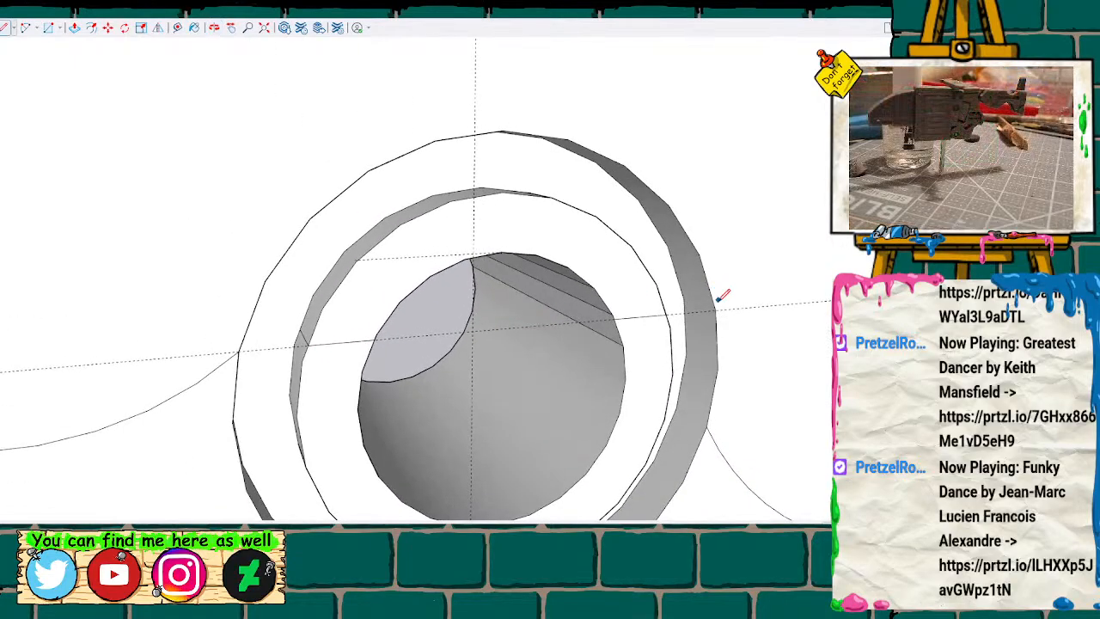
pyautogui.click(715, 308)
pyautogui.press('Escape')
pyautogui.moveTo(685, 295); pyautogui.dragTo(482, 336, button='middle')
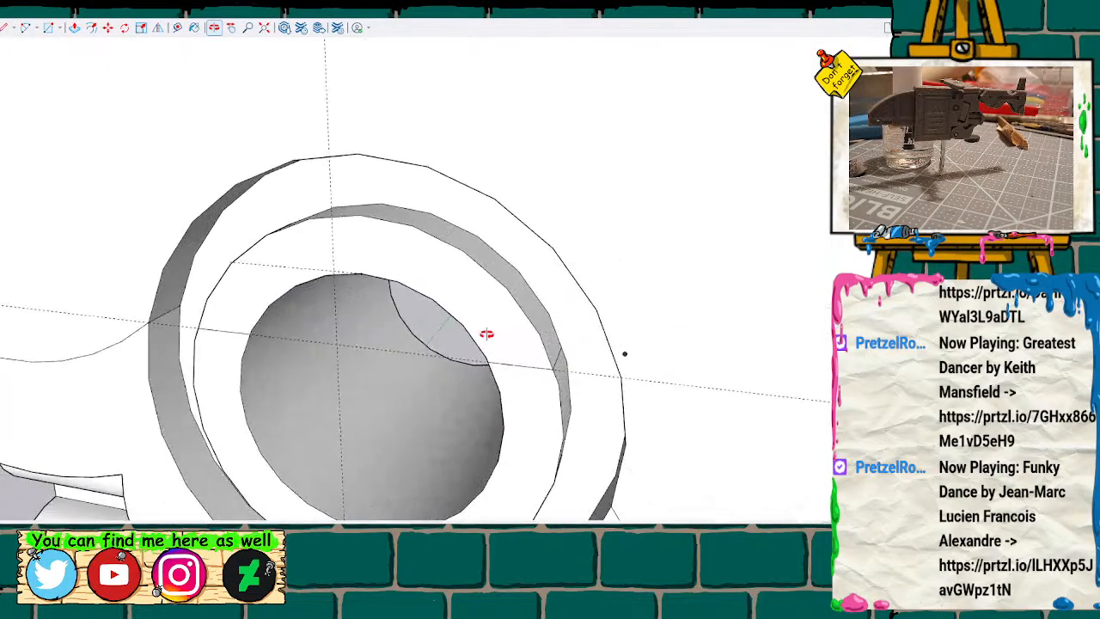
pyautogui.moveTo(570, 341); pyautogui.dragTo(619, 336, button='middle')
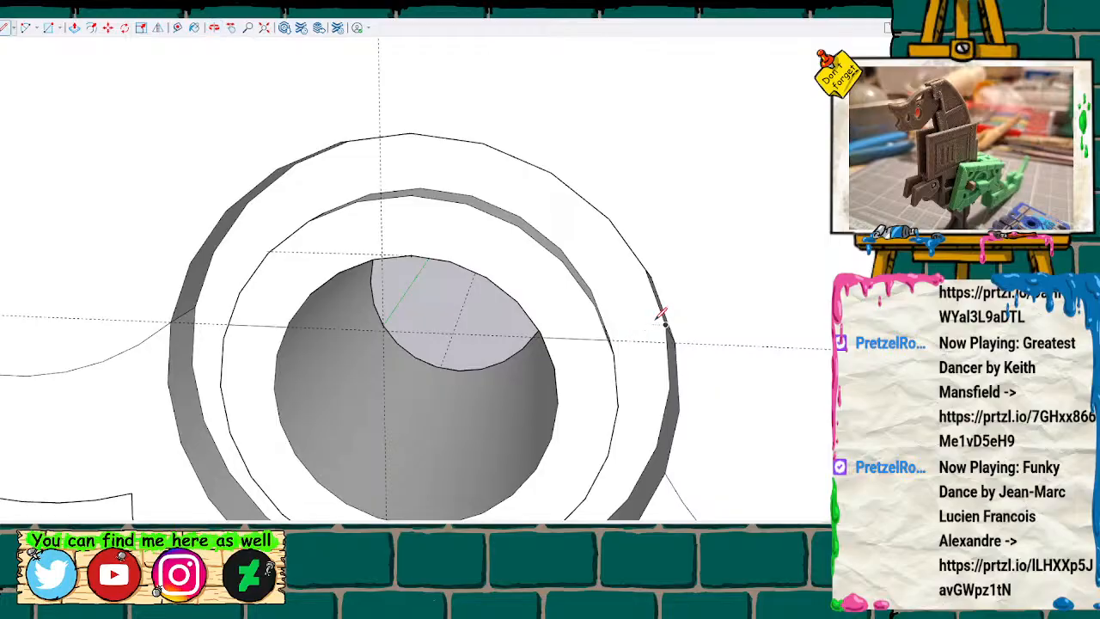
pyautogui.scroll(1, 640, 325)
pyautogui.scroll(2, 638, 322)
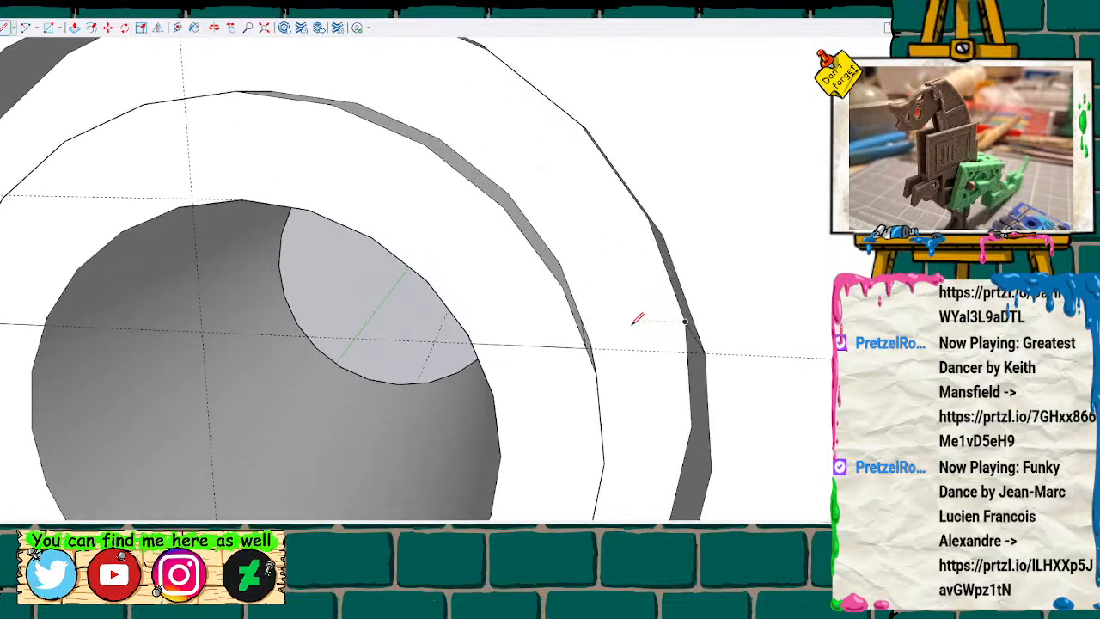
pyautogui.click(686, 320)
pyautogui.click(575, 317)
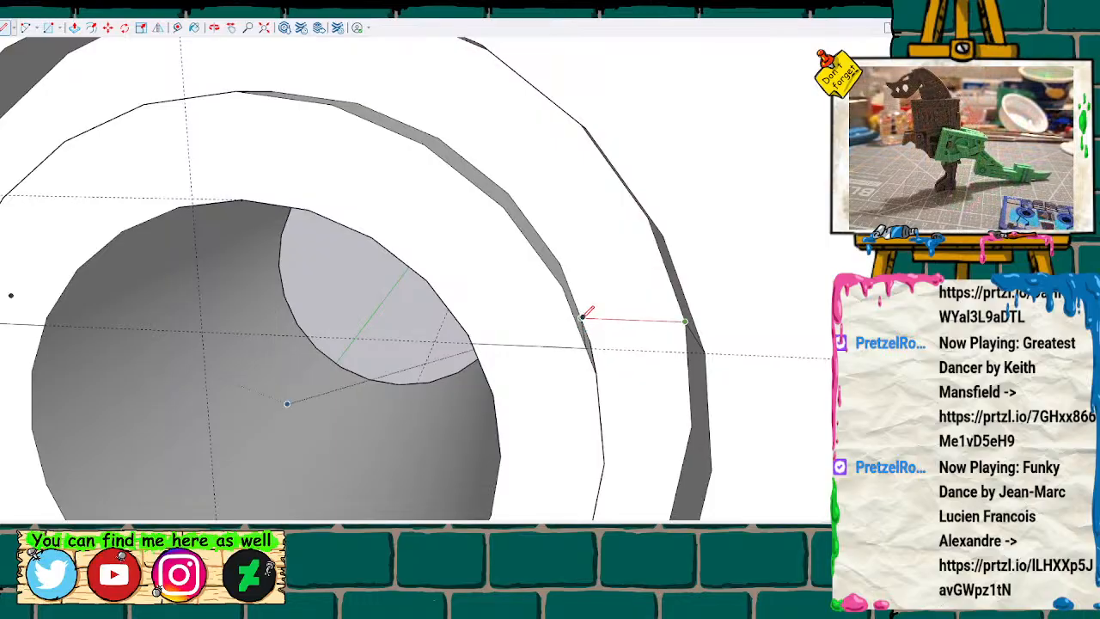
pyautogui.scroll(-4, 668, 322)
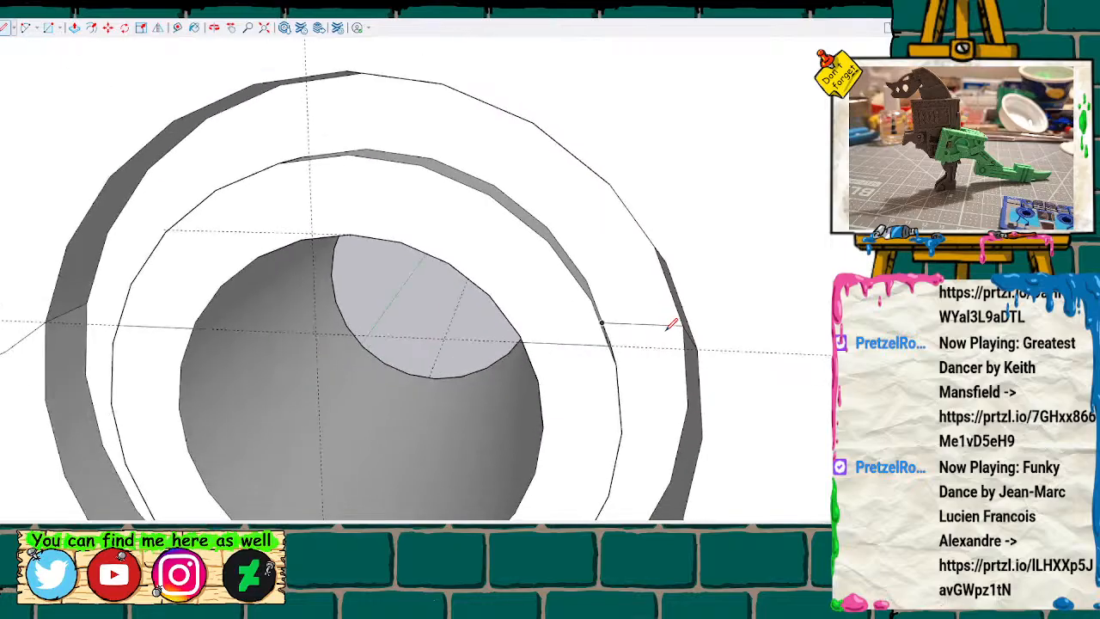
pyautogui.scroll(-5, 662, 324)
pyautogui.scroll(4, 650, 319)
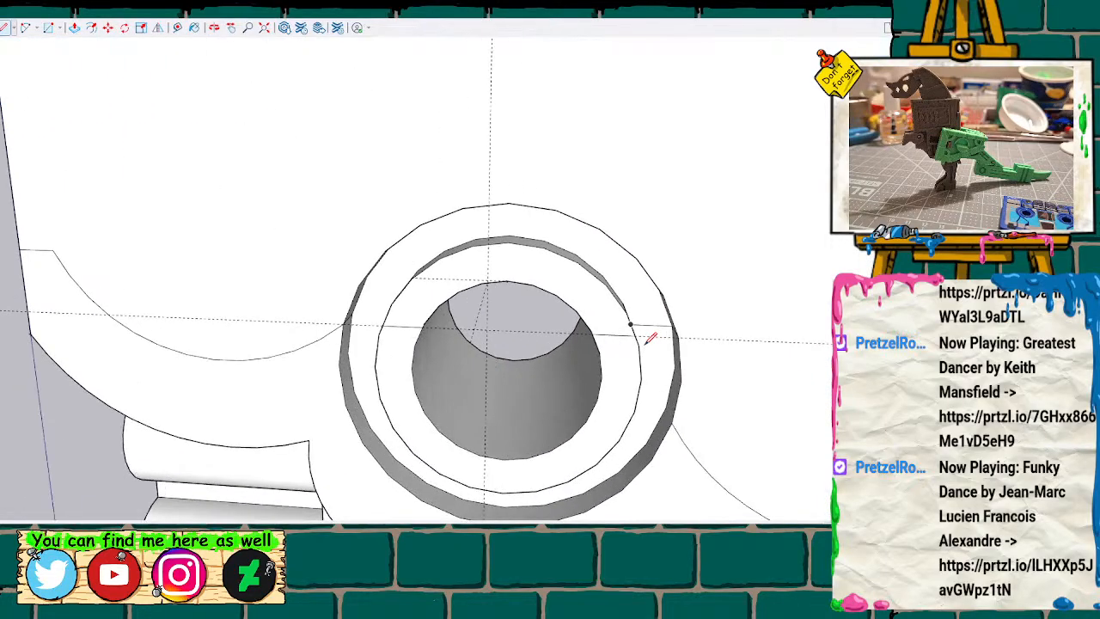
# Draw an edge through the first half's bore wall, from the front rim at guide height to the matching point on the back rim.
pyautogui.moveTo(625, 354)
pyautogui.mouseDown(button='middle')
pyautogui.moveTo(594, 356)
pyautogui.moveTo(603, 263)
pyautogui.moveTo(573, 290)
pyautogui.mouseUp(button='middle')
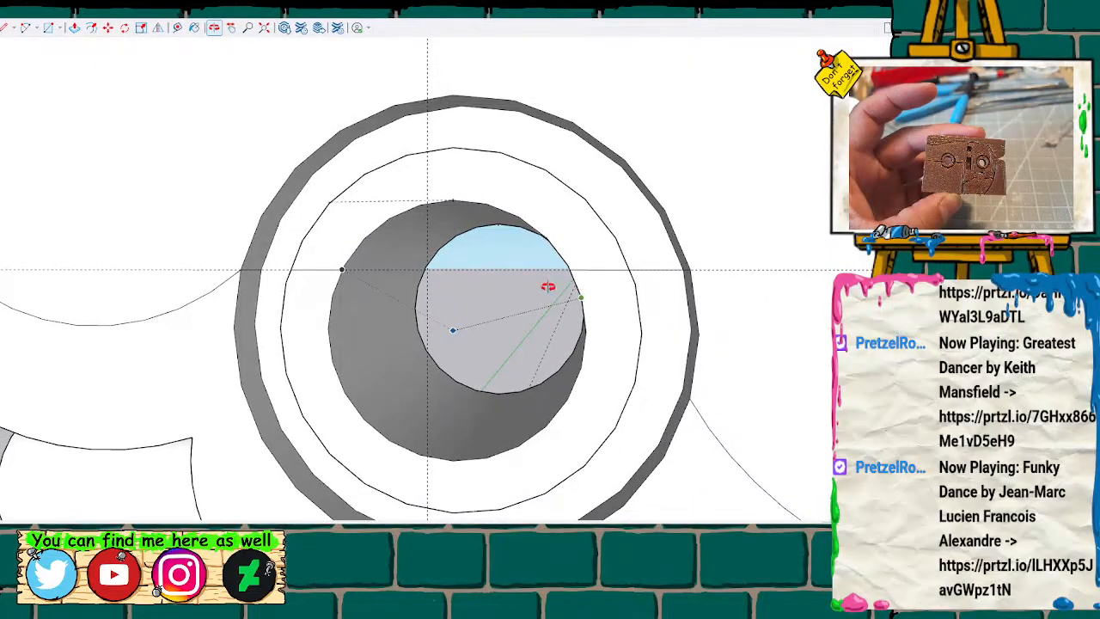
pyautogui.scroll(5, 343, 266)
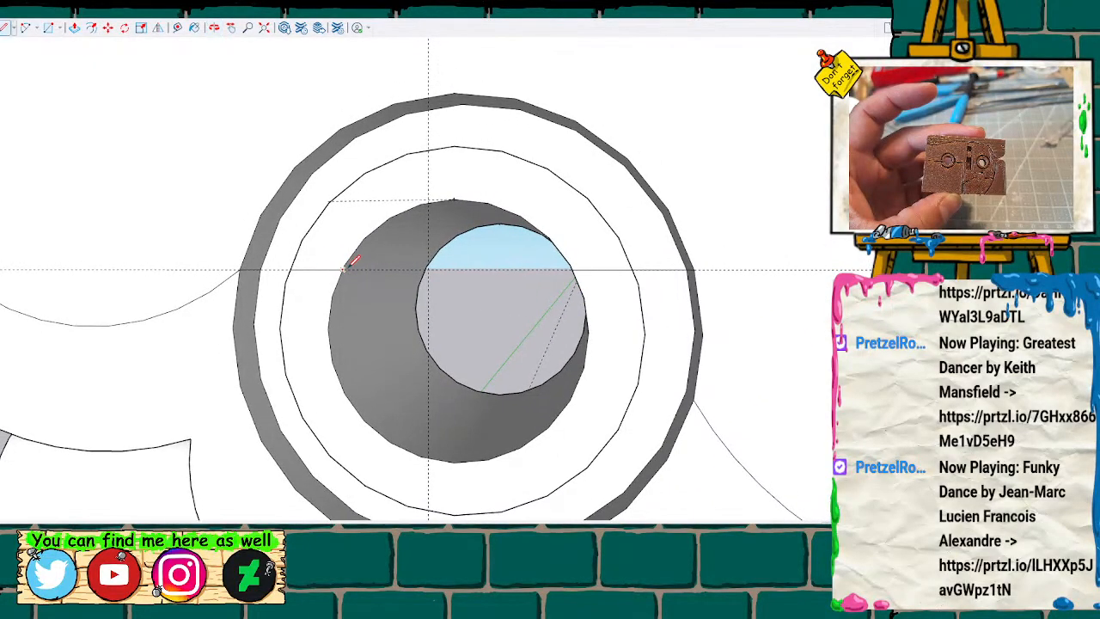
pyautogui.scroll(2, 336, 258)
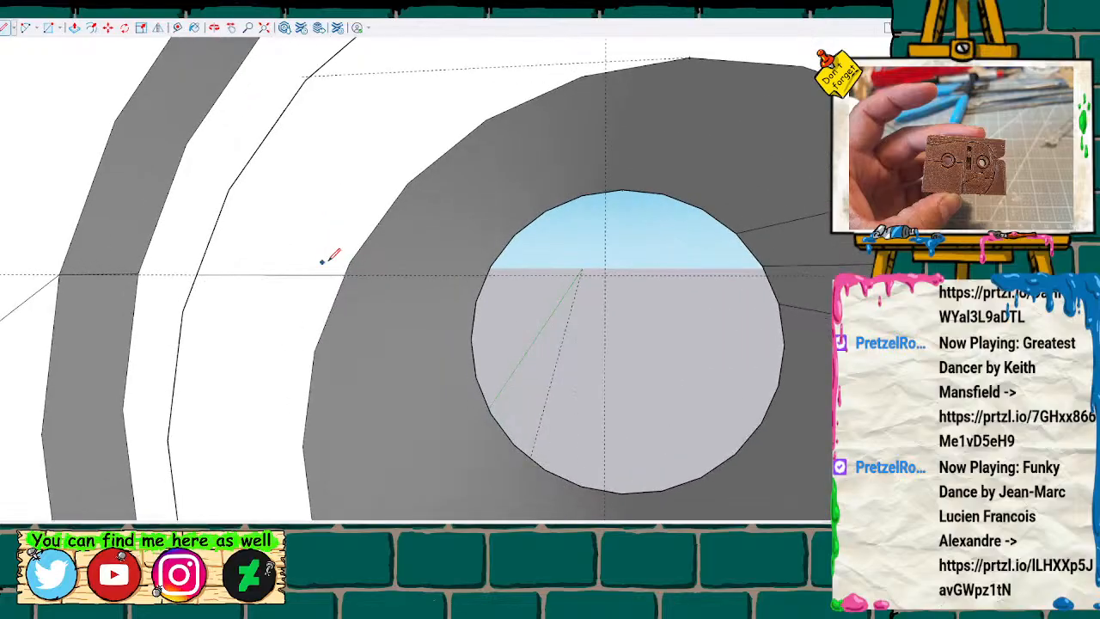
pyautogui.click(345, 274)
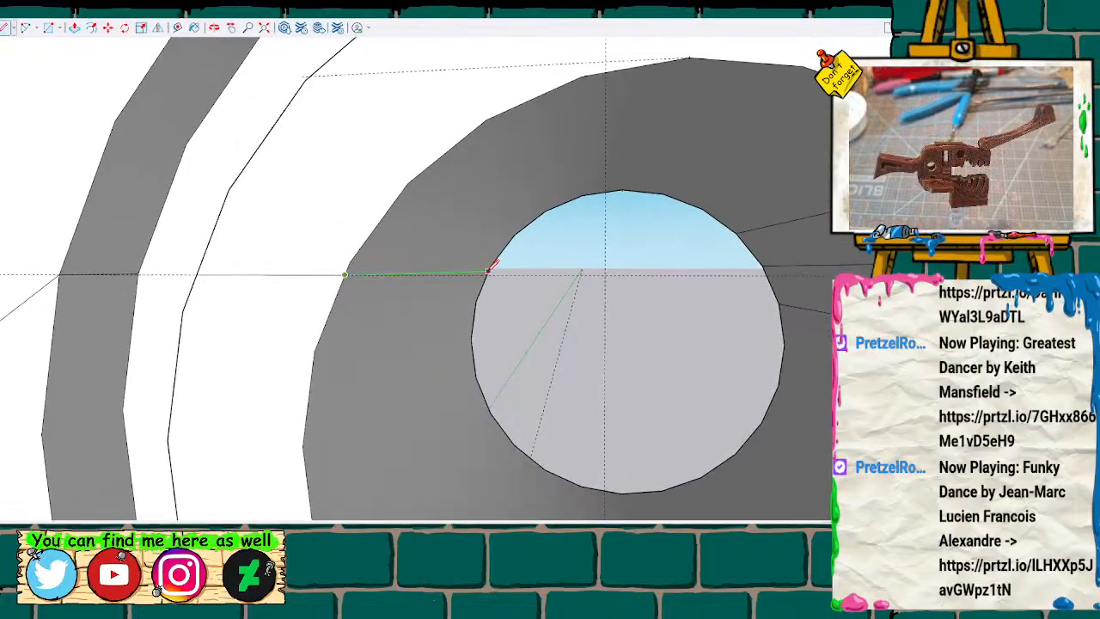
pyautogui.click(490, 272)
# Try to delete an existing edge on the right side of the first half's bore wall.
pyautogui.scroll(-2, 556, 271)
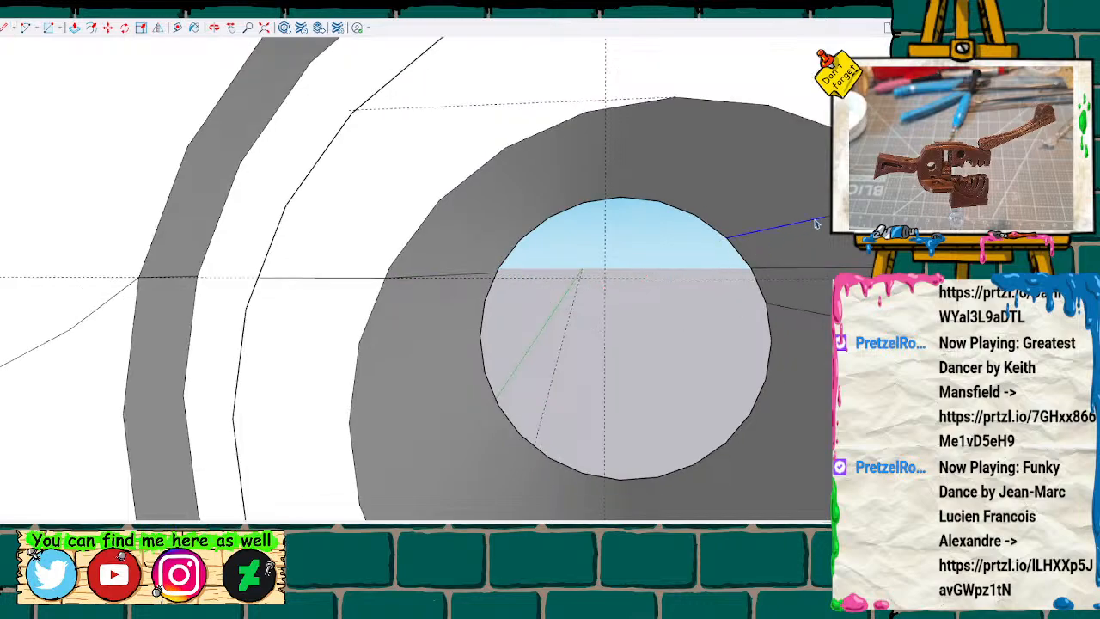
pyautogui.click(816, 225)
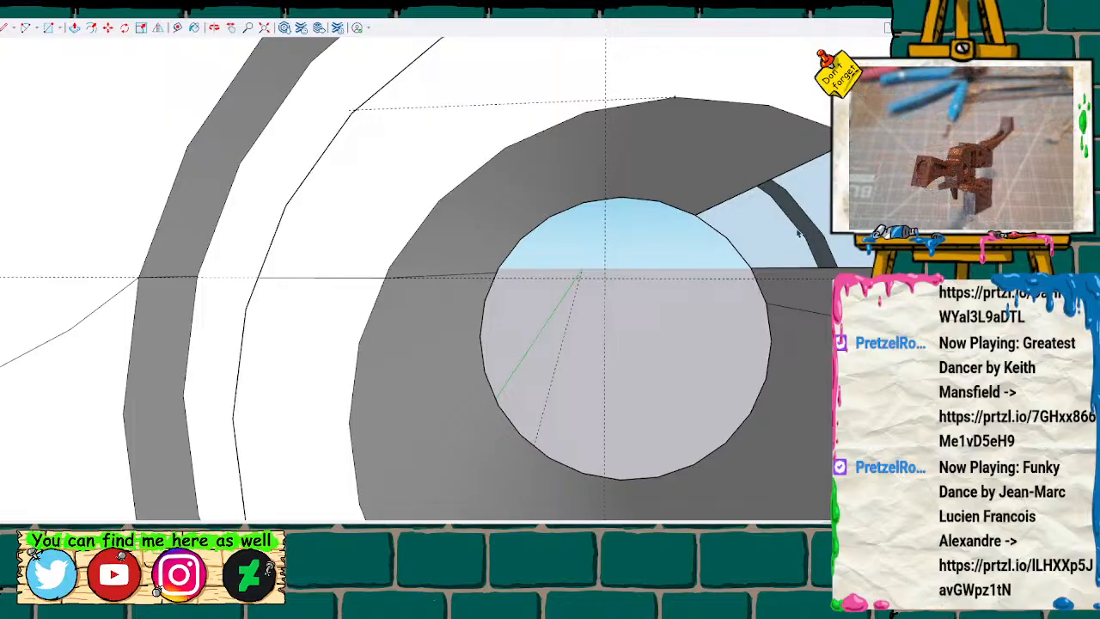
pyautogui.click(798, 232)
pyautogui.scroll(-2, 798, 232)
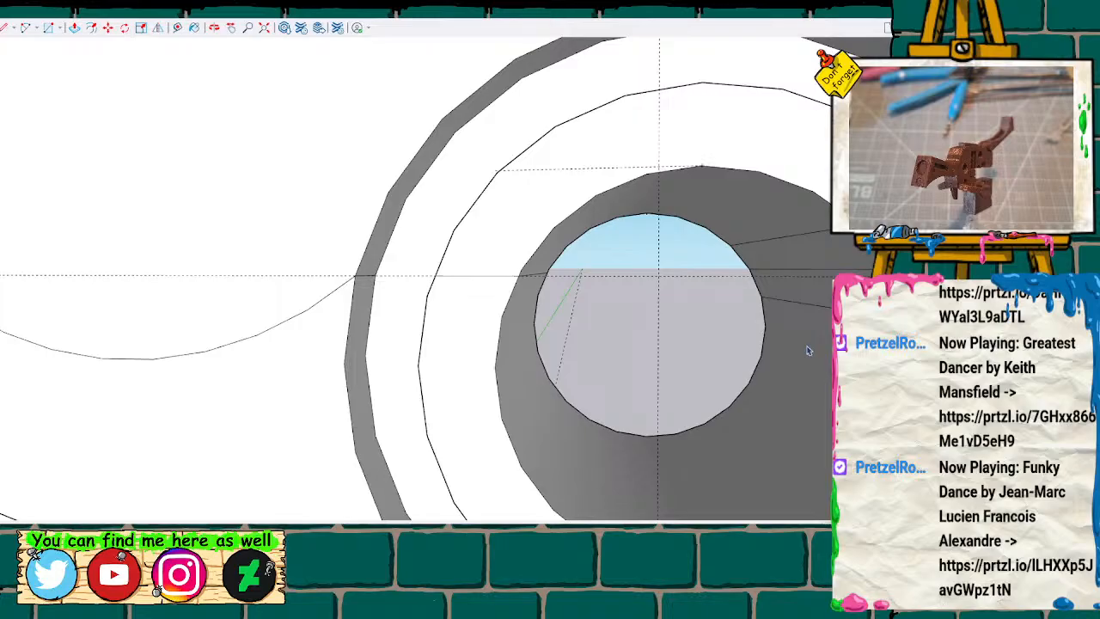
# Draw an edge through the right side of the bore wall, from the front rim at guide height to the back rim.
pyautogui.scroll(5, 727, 363)
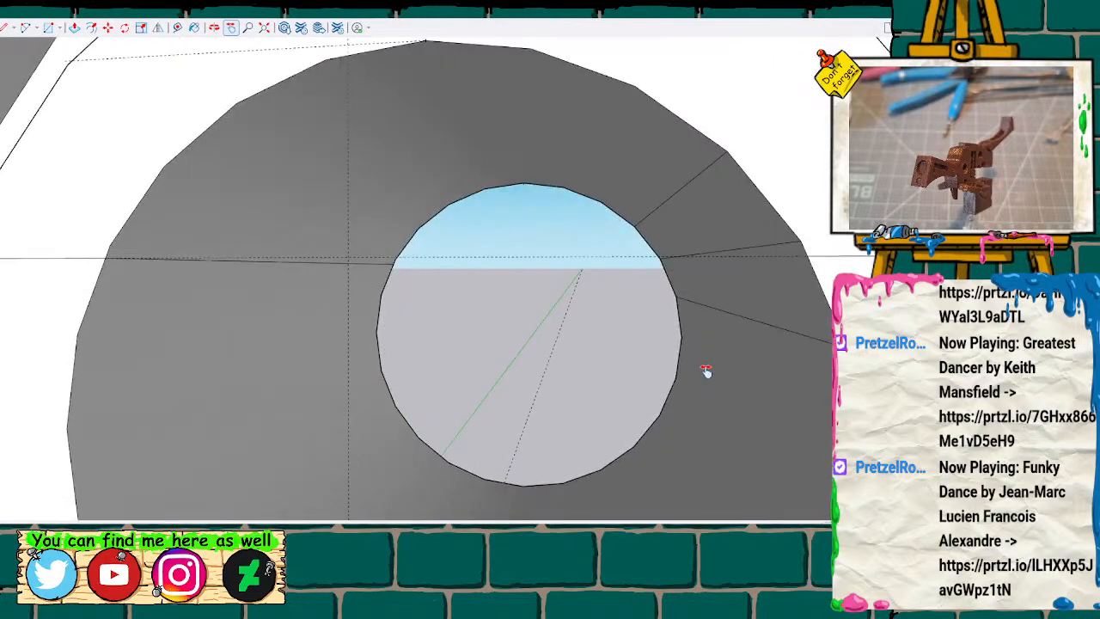
pyautogui.scroll(-1, 726, 375)
pyautogui.scroll(1, 731, 386)
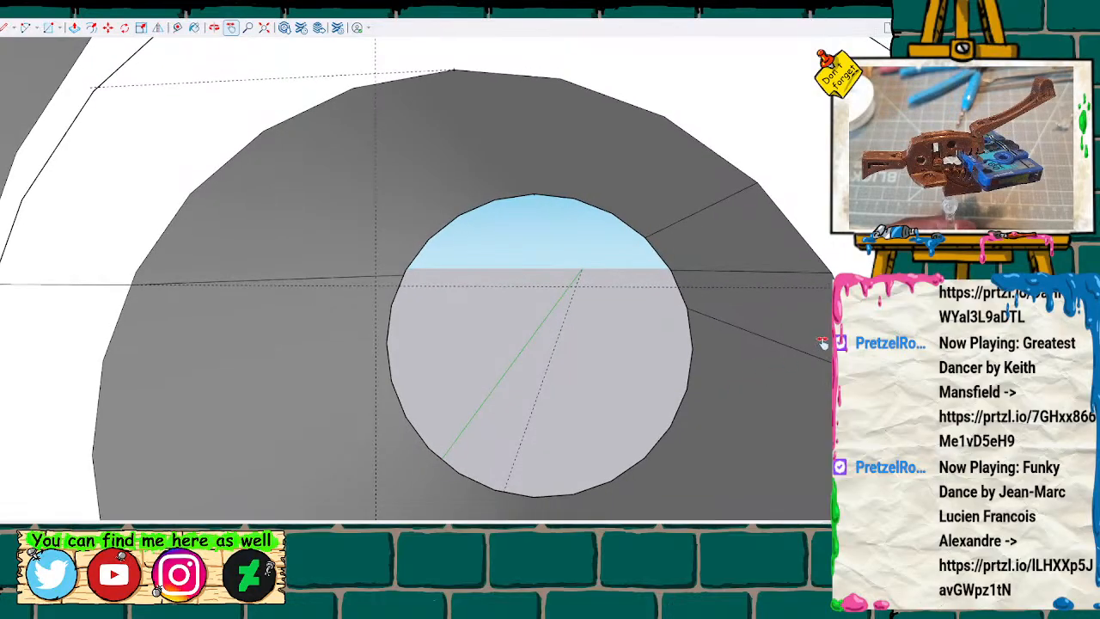
pyautogui.moveTo(767, 361)
pyautogui.mouseDown(button='middle')
pyautogui.moveTo(533, 380)
pyautogui.moveTo(565, 376)
pyautogui.moveTo(445, 356)
pyautogui.moveTo(528, 327)
pyautogui.moveTo(702, 327)
pyautogui.moveTo(415, 318)
pyautogui.mouseUp(button='middle')
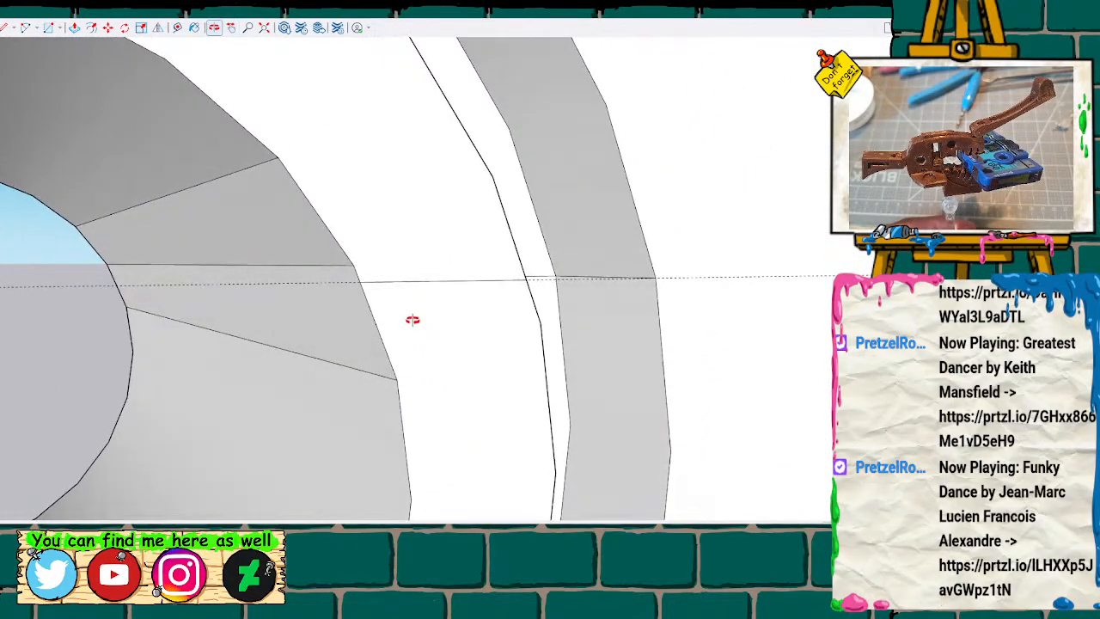
pyautogui.press('l')
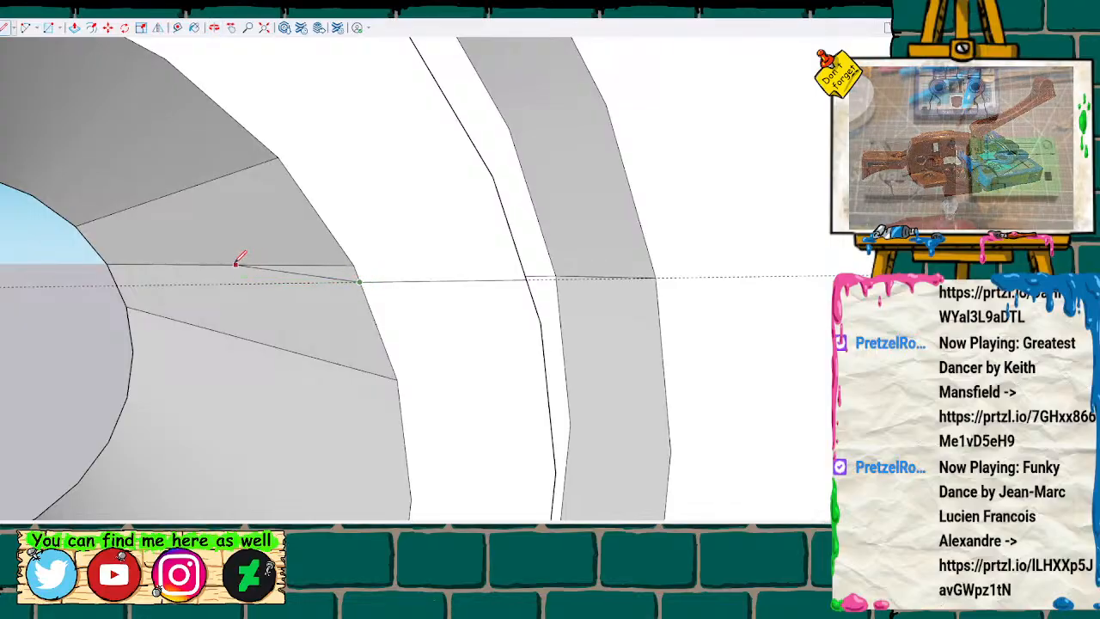
pyautogui.click(110, 269)
pyautogui.scroll(-8, 113, 268)
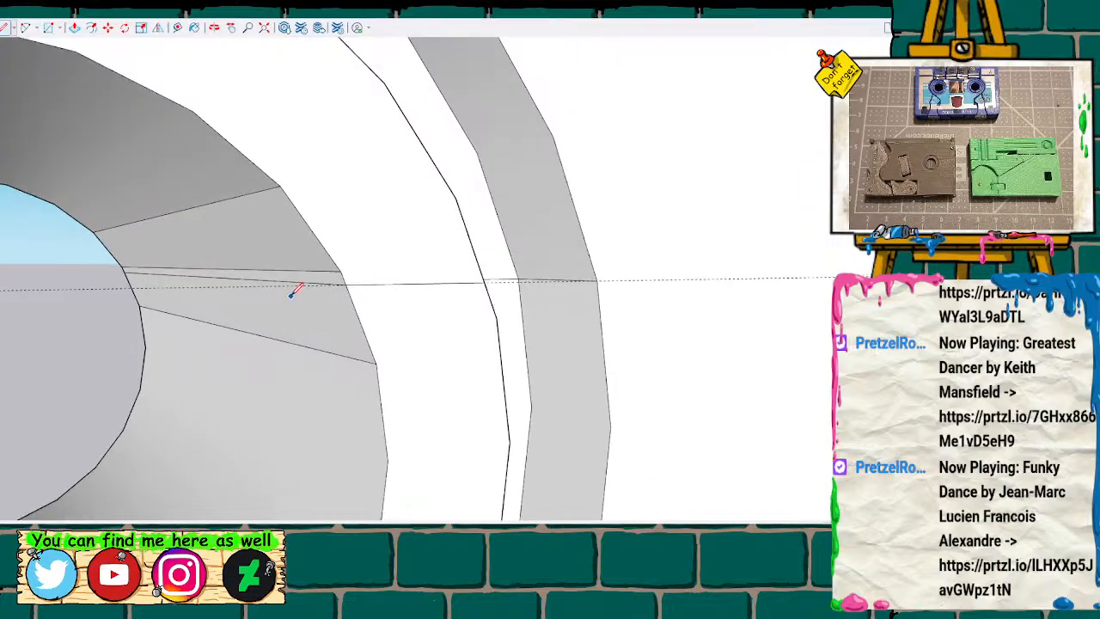
pyautogui.scroll(-10, 112, 331)
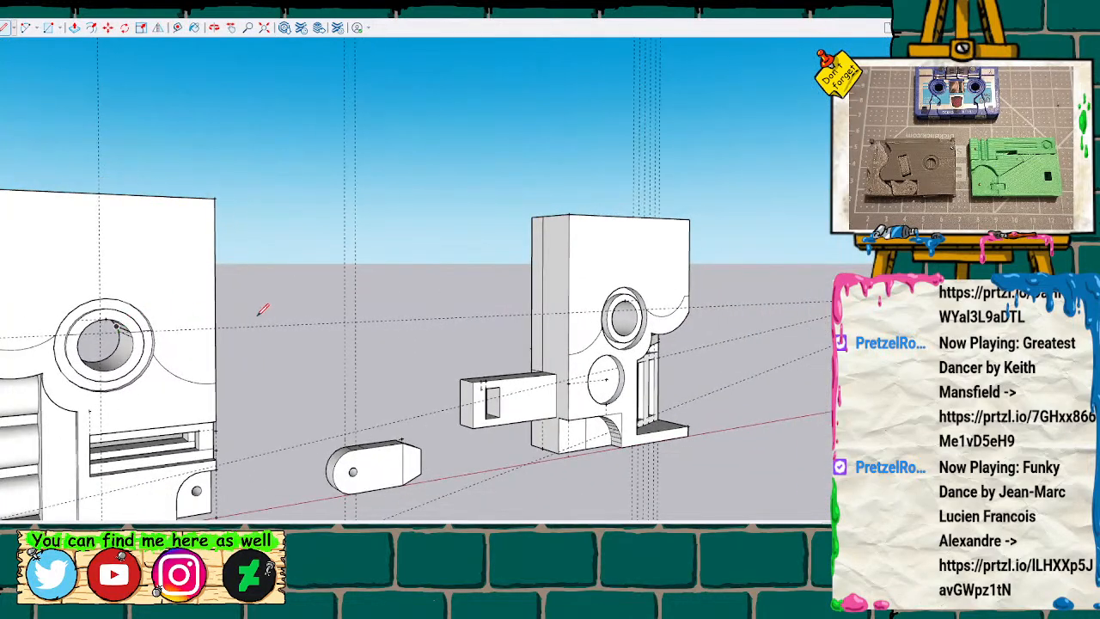
# Draw a line across the outer ring's face on its left side, joining the short guide-height edges on the two side walls.
pyautogui.moveTo(388, 284)
pyautogui.mouseDown(button='middle')
pyautogui.moveTo(356, 322)
pyautogui.moveTo(101, 302)
pyautogui.moveTo(100, 253)
pyautogui.moveTo(390, 247)
pyautogui.moveTo(289, 263)
pyautogui.moveTo(422, 278)
pyautogui.moveTo(263, 287)
pyautogui.moveTo(55, 333)
pyautogui.mouseUp(button='middle')
pyautogui.scroll(3, 56, 333)
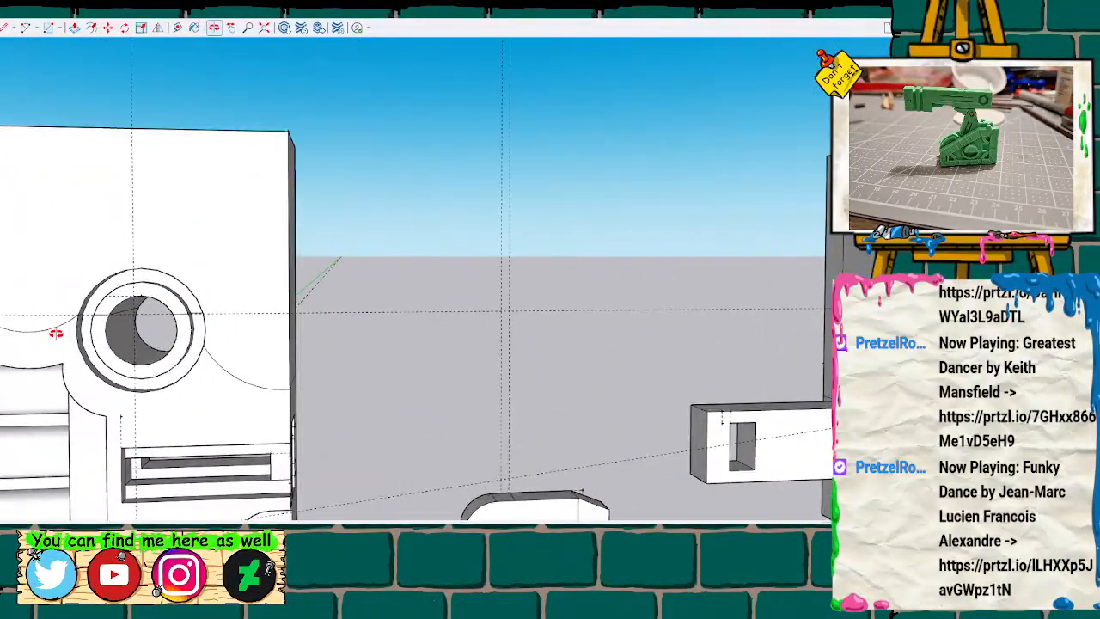
pyautogui.scroll(6, 56, 332)
pyautogui.moveTo(51, 332)
pyautogui.mouseDown(button='middle')
pyautogui.moveTo(220, 260)
pyautogui.moveTo(221, 299)
pyautogui.moveTo(277, 364)
pyautogui.moveTo(199, 343)
pyautogui.moveTo(171, 323)
pyautogui.mouseUp(button='middle')
pyautogui.scroll(4, 197, 341)
pyautogui.press('l')
pyautogui.scroll(3, 106, 275)
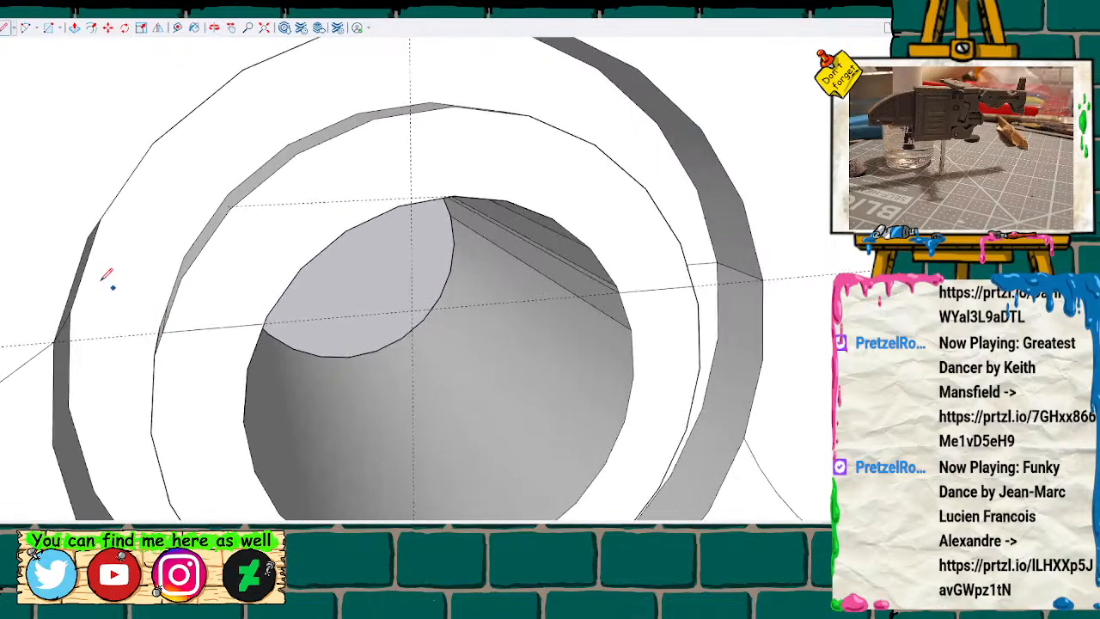
pyautogui.click(50, 331)
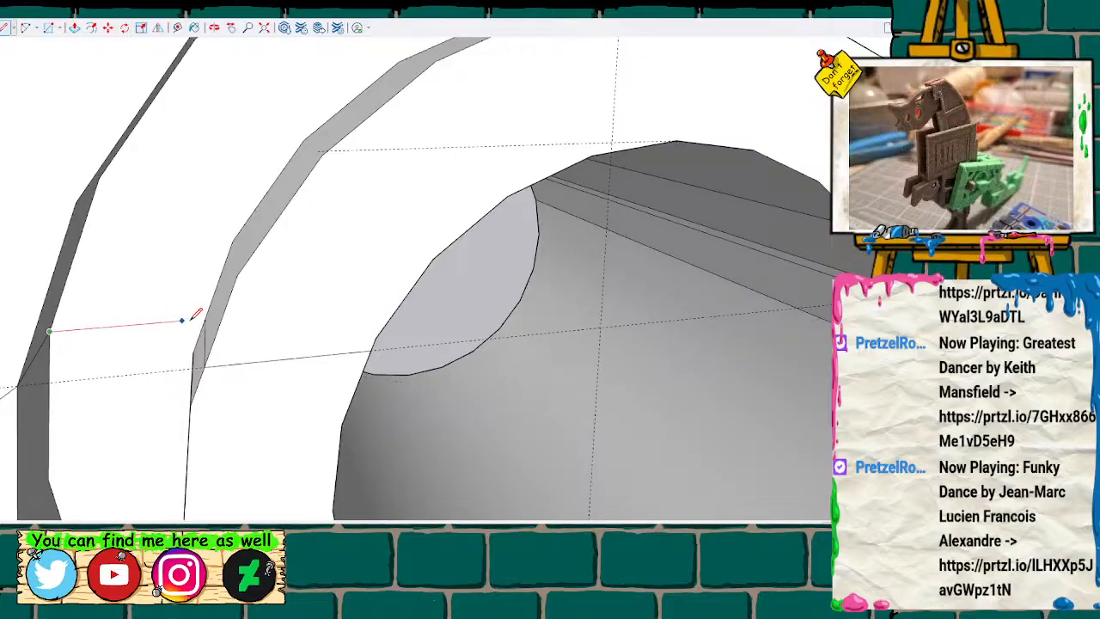
pyautogui.press('space')
# Select the chain of guide-height edges running across the ring's faces, side walls and bore on both sides.
pyautogui.click(144, 328)
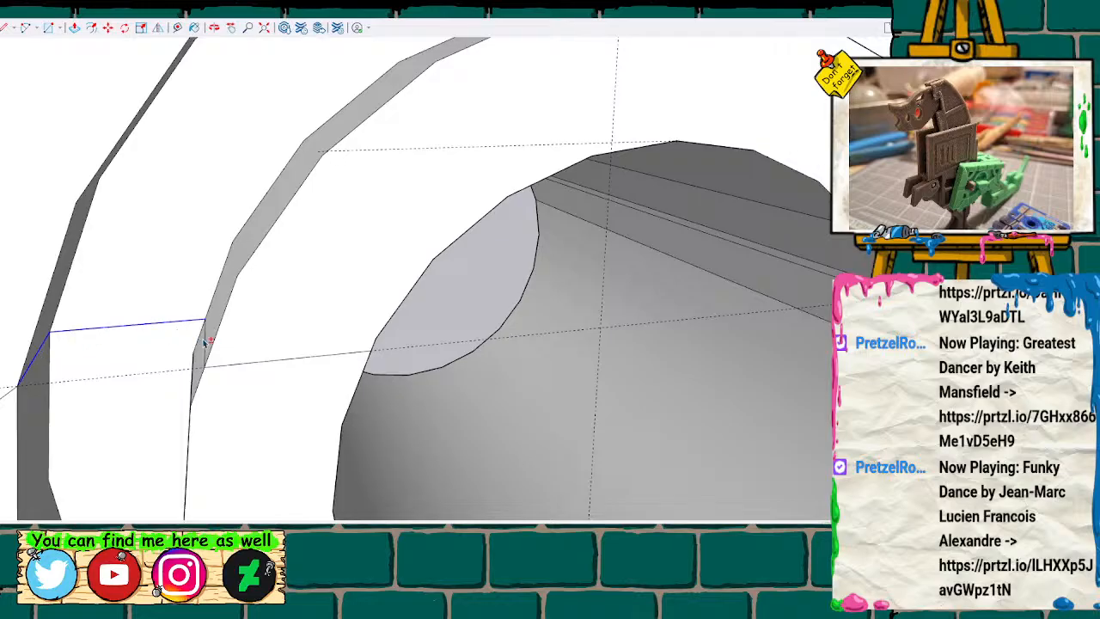
pyautogui.keyDown('shift'); pyautogui.click(288, 364); pyautogui.keyUp('shift')
pyautogui.keyDown('shift'); pyautogui.click(698, 230); pyautogui.keyUp('shift')
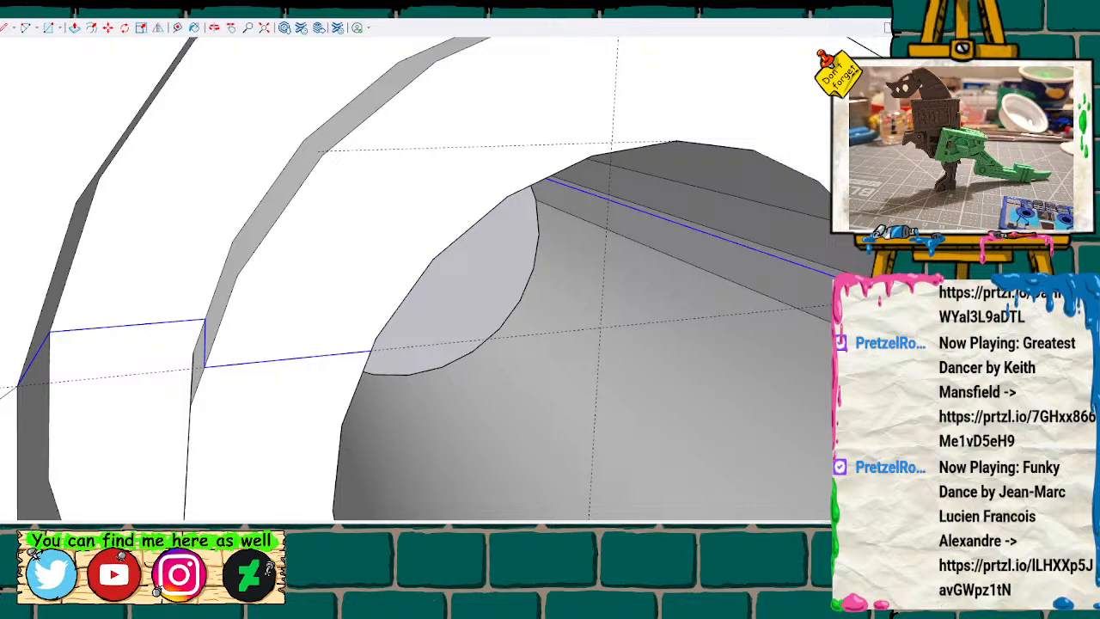
pyautogui.scroll(-1, 595, 349)
pyautogui.scroll(-4, 578, 340)
pyautogui.moveTo(636, 316)
pyautogui.mouseDown(button='middle')
pyautogui.moveTo(500, 312)
pyautogui.moveTo(418, 263)
pyautogui.mouseUp(button='middle')
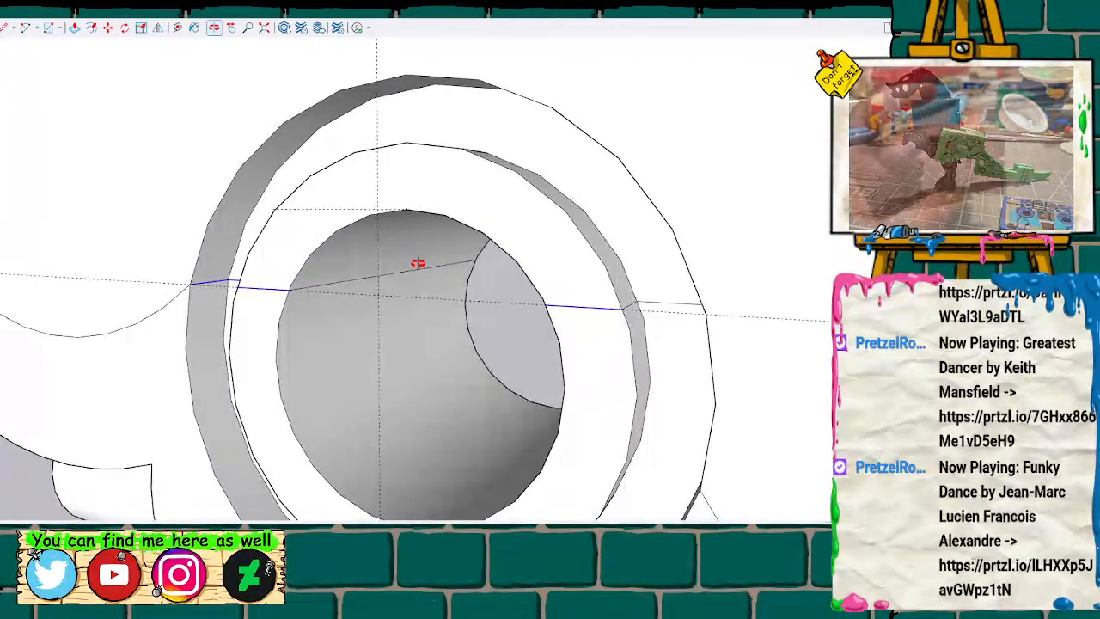
pyautogui.keyDown('shift'); pyautogui.click(365, 282); pyautogui.keyUp('shift')
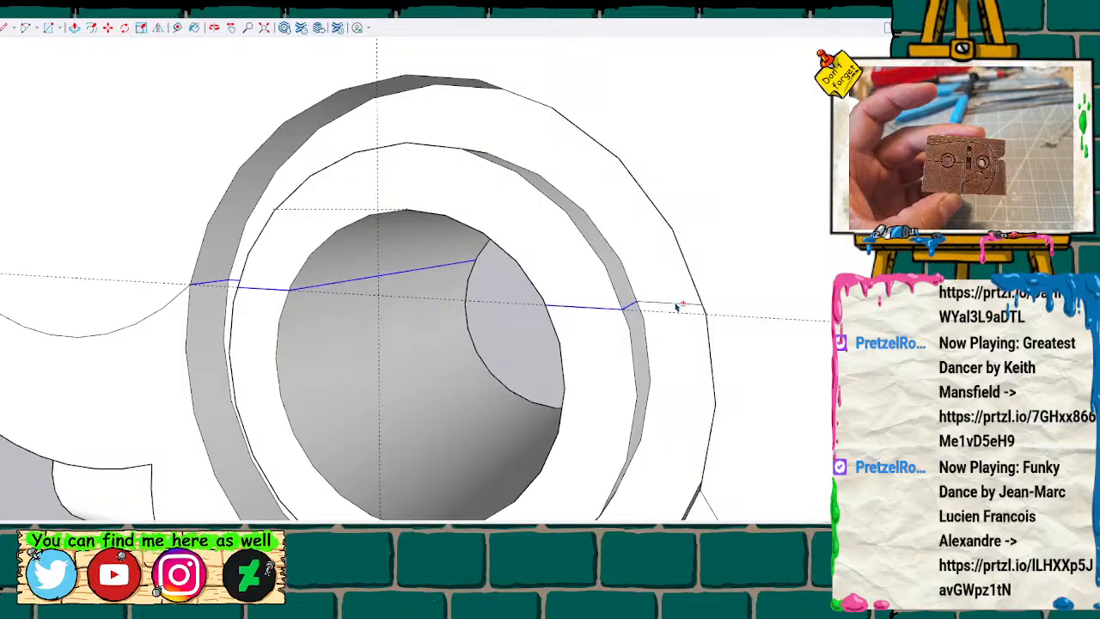
pyautogui.scroll(-5, 662, 369)
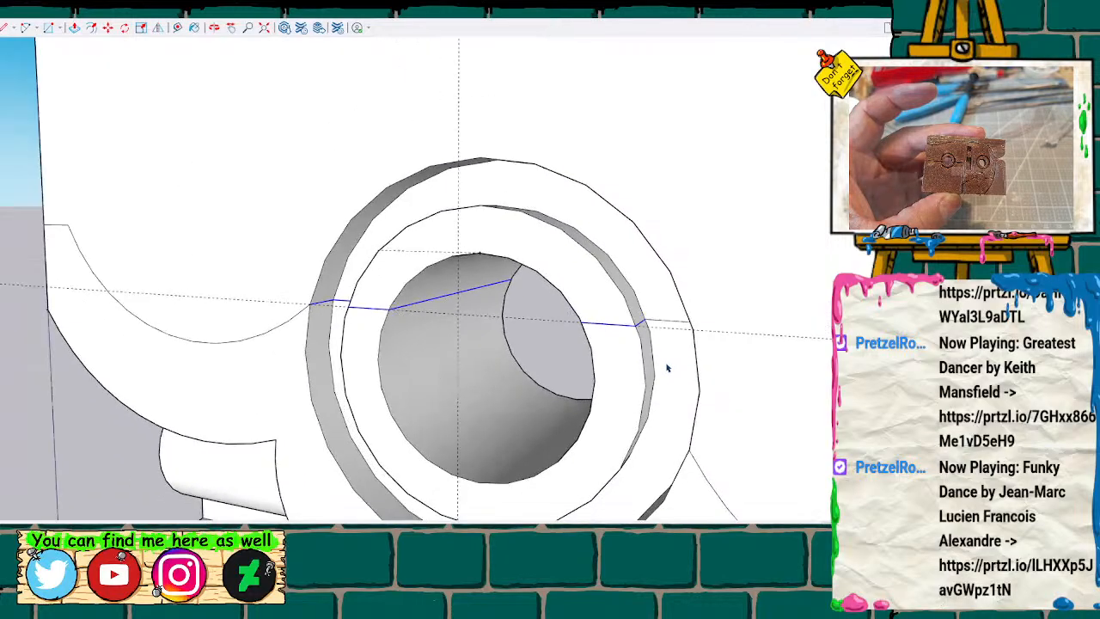
pyautogui.moveTo(683, 394)
pyautogui.mouseDown(button='middle')
pyautogui.moveTo(665, 383)
pyautogui.moveTo(761, 305)
pyautogui.moveTo(729, 351)
pyautogui.mouseUp(button='middle')
pyautogui.scroll(-3, 720, 352)
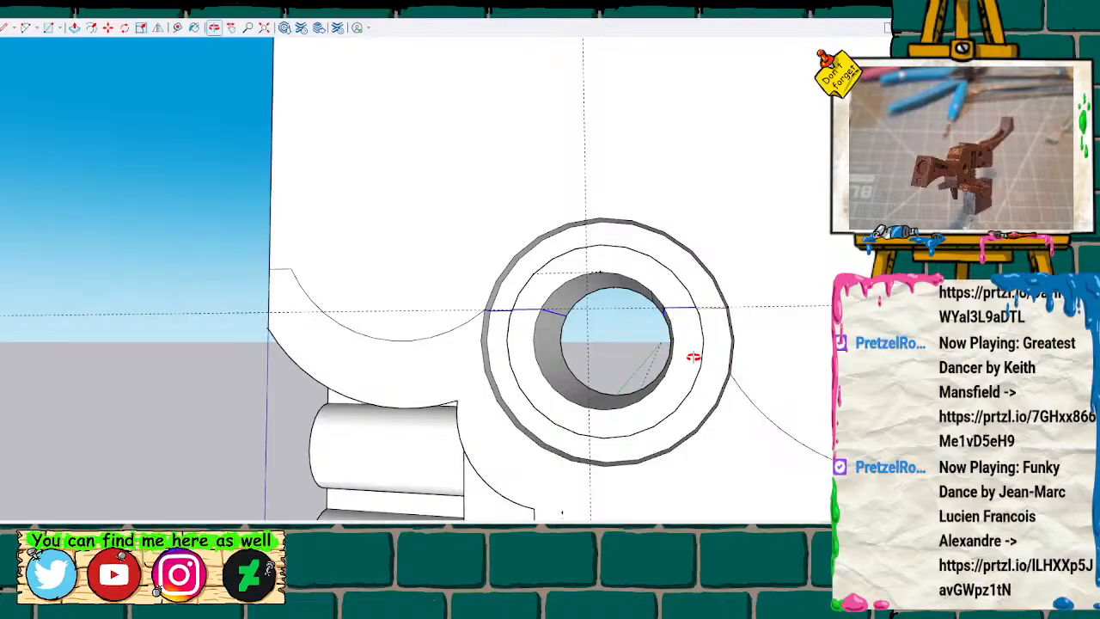
# Erase the horizontal guide and the guide-height edges across the ring's faces and bore wall on the right side.
pyautogui.scroll(3, 750, 359)
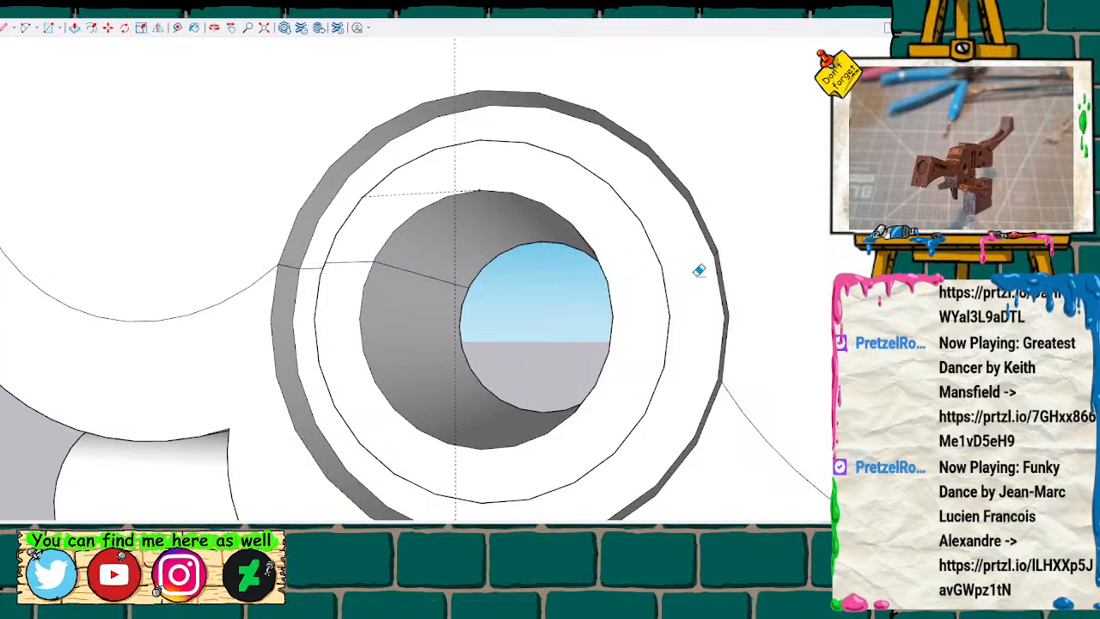
pyautogui.moveTo(587, 321); pyautogui.dragTo(696, 327, button='middle')
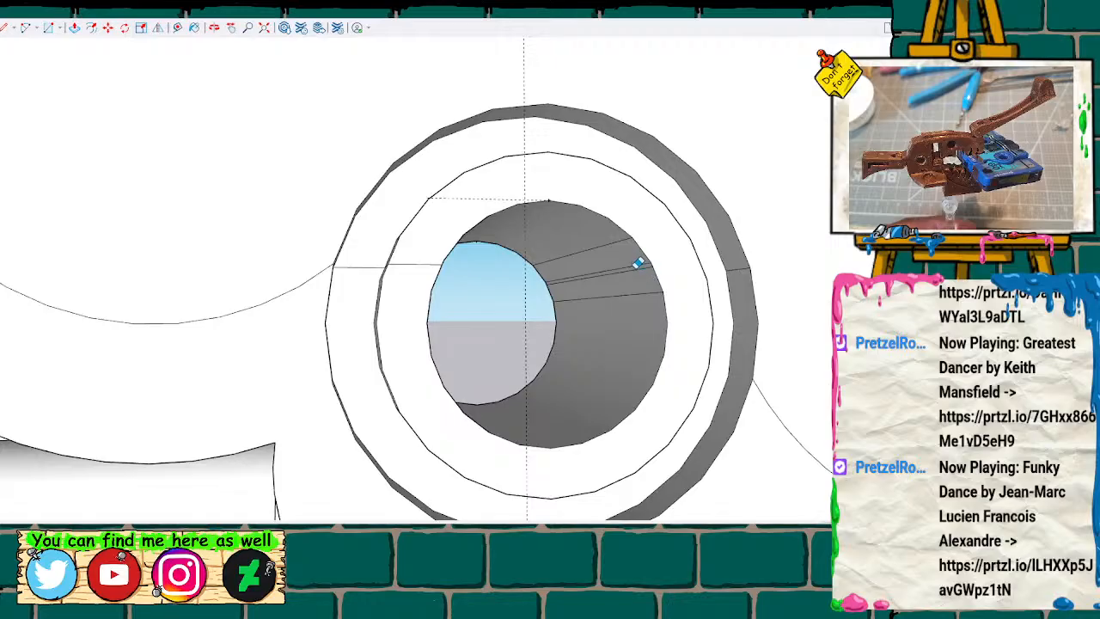
pyautogui.scroll(2, 777, 358)
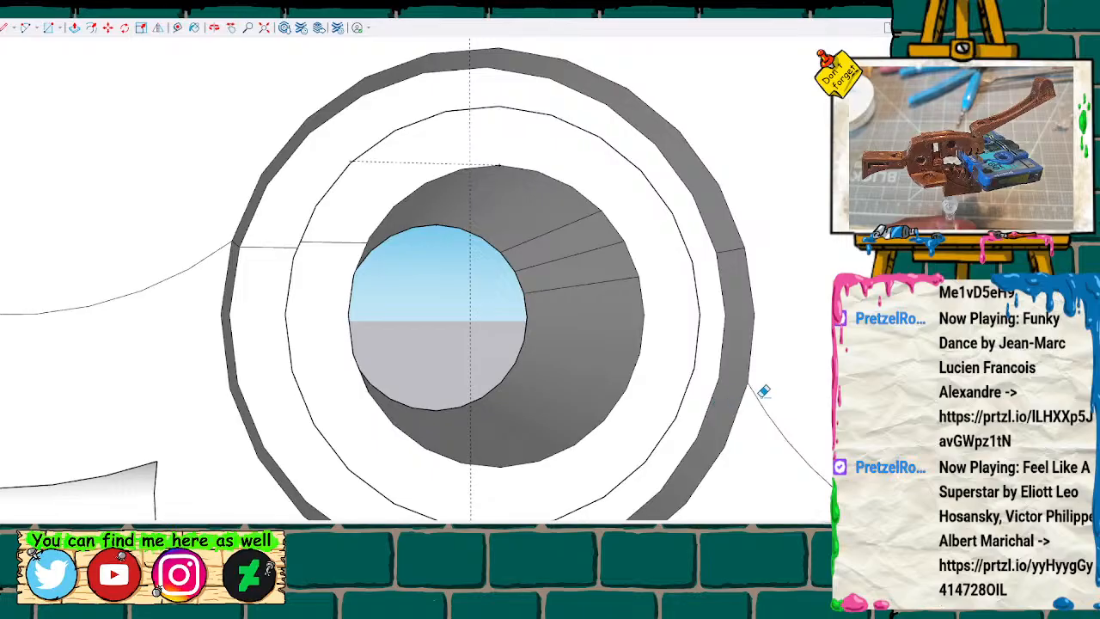
# Place a horizontal guide where the right curved outline meets the outer ring, and draw a line along it across the inner ring's face.
pyautogui.press('t')
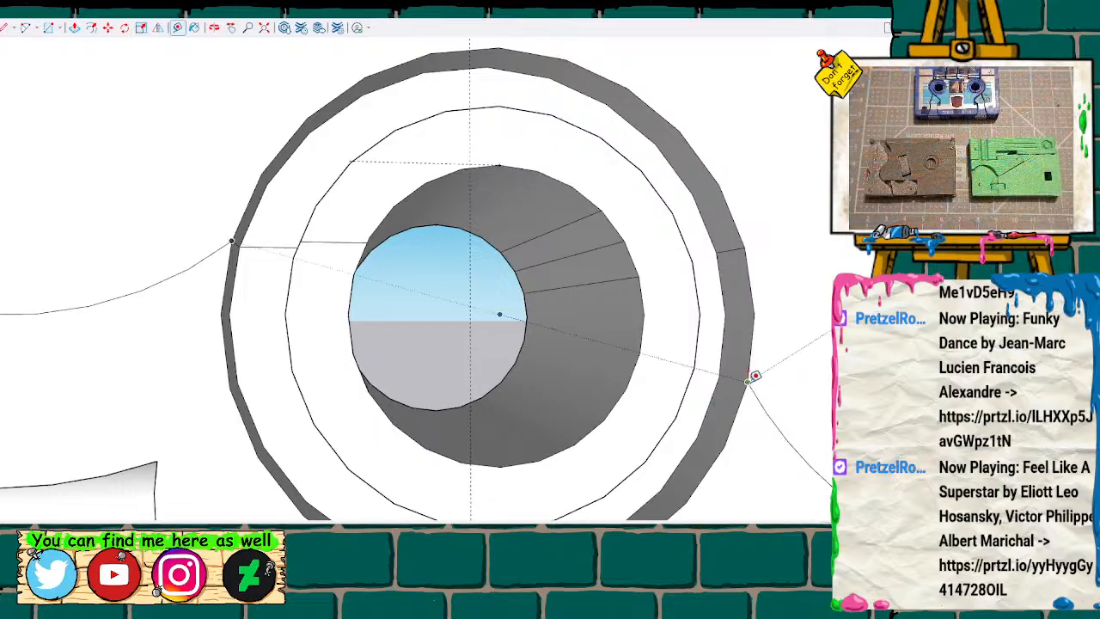
pyautogui.click(747, 381)
pyautogui.moveTo(733, 393)
pyautogui.mouseDown(button='middle')
pyautogui.moveTo(498, 422)
pyautogui.moveTo(317, 358)
pyautogui.moveTo(516, 329)
pyautogui.moveTo(631, 346)
pyautogui.mouseUp(button='middle')
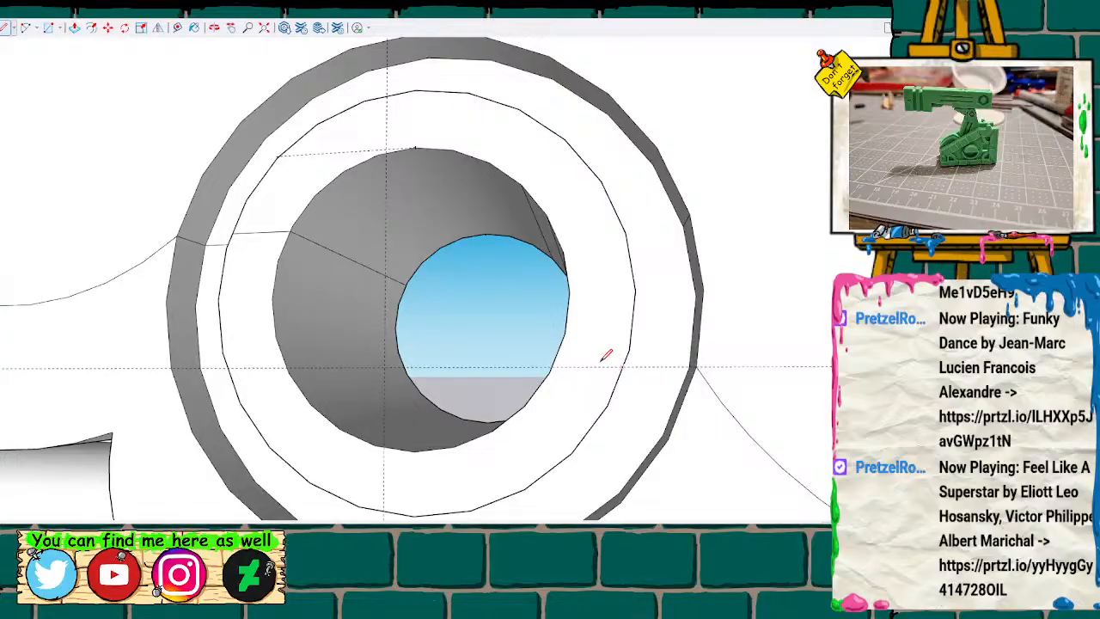
pyautogui.scroll(2, 590, 361)
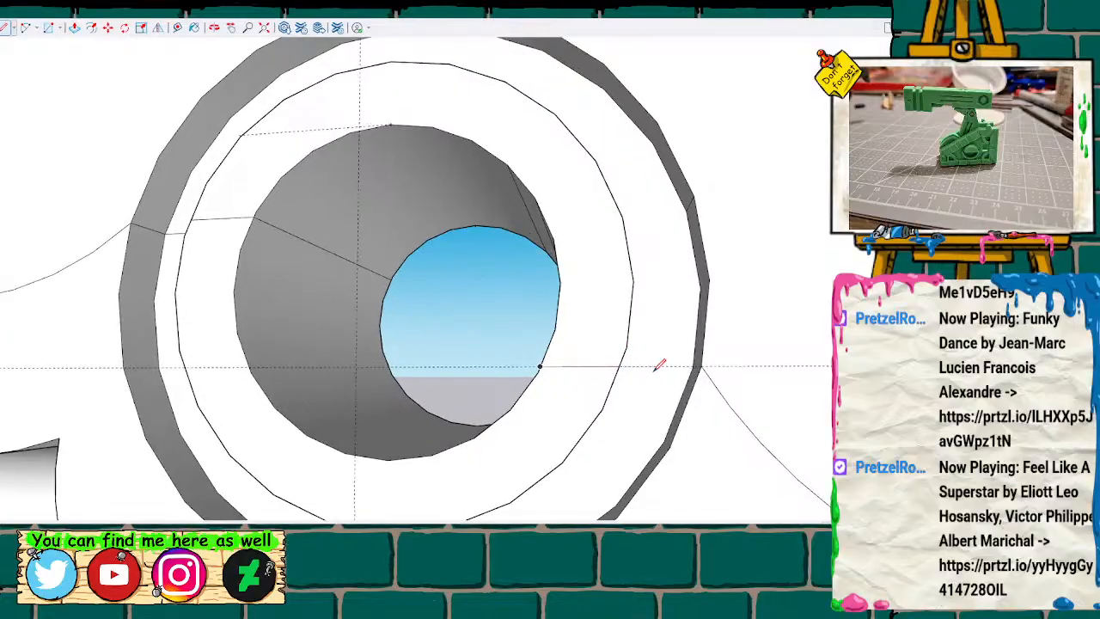
# Draw short edges across the side walls of the inner and outer rings, starting at the new guide on the right side.
pyautogui.moveTo(641, 362); pyautogui.dragTo(555, 386, button='middle')
pyautogui.click(508, 393)
pyautogui.click(536, 388)
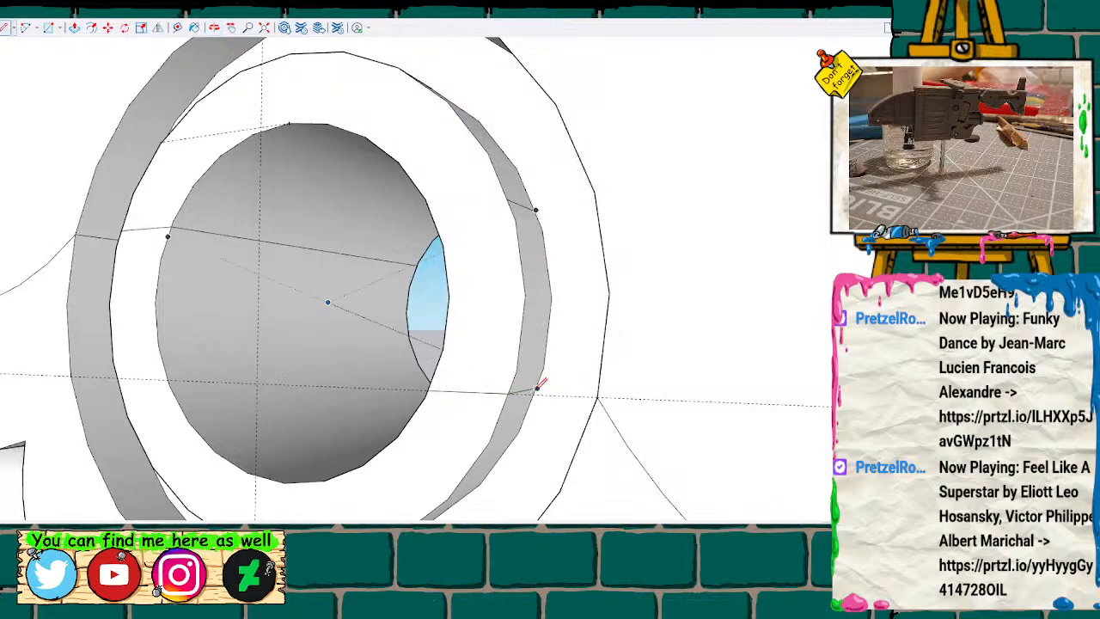
pyautogui.moveTo(570, 410)
pyautogui.mouseDown(button='middle')
pyautogui.moveTo(531, 362)
pyautogui.moveTo(400, 314)
pyautogui.moveTo(395, 290)
pyautogui.moveTo(606, 344)
pyautogui.moveTo(602, 358)
pyautogui.mouseUp(button='middle')
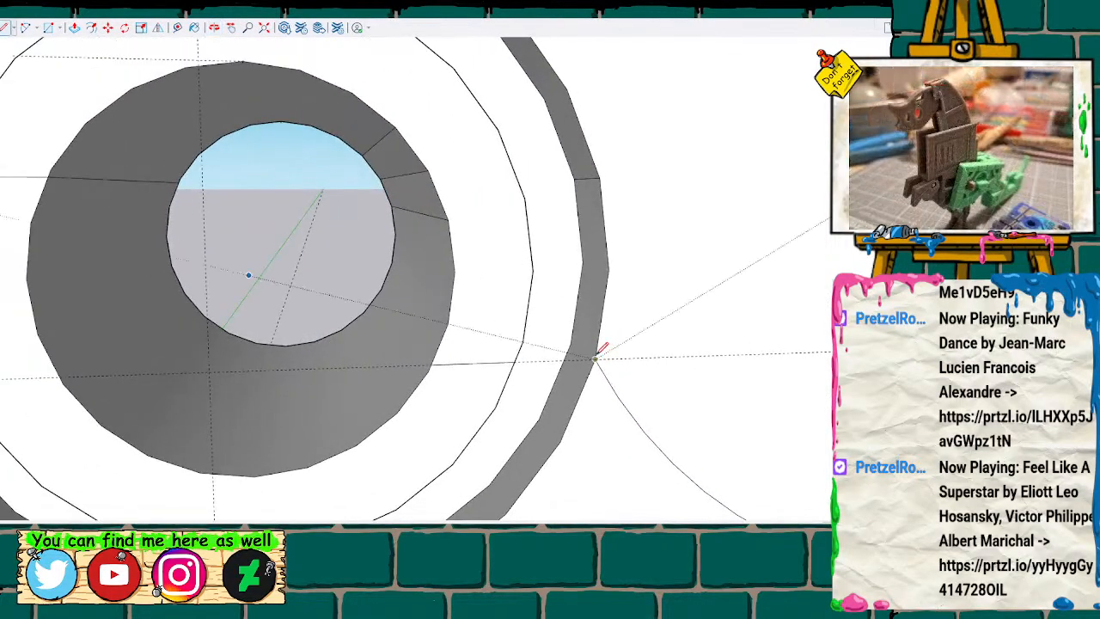
pyautogui.scroll(6, 599, 353)
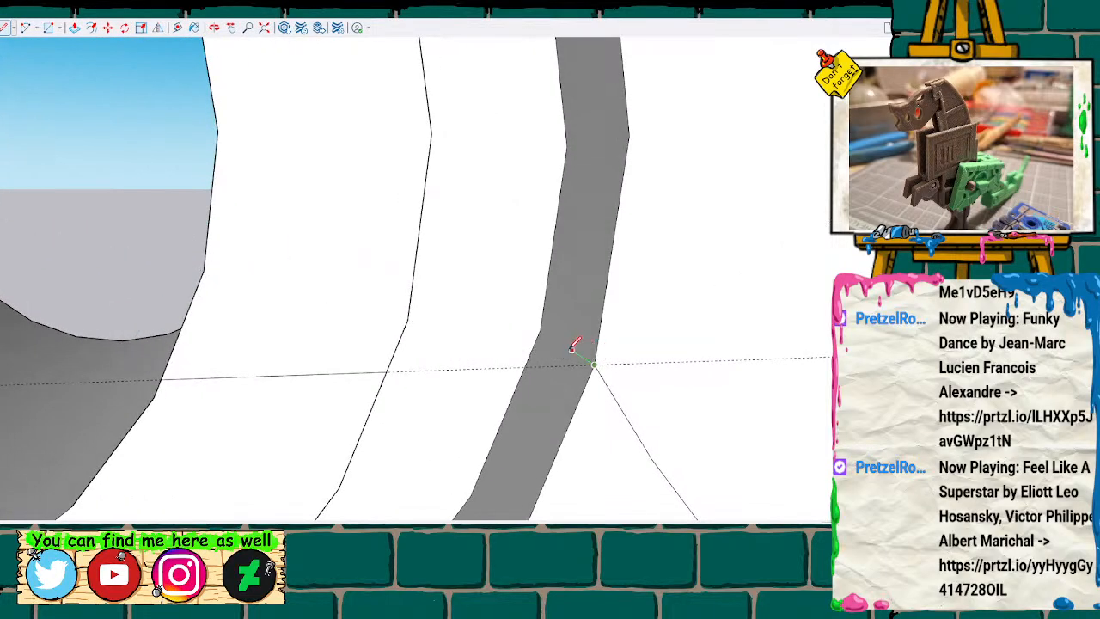
pyautogui.click(542, 328)
# Draw a horizontal line across the outer ring's face, connecting the two short side-wall edges on the right side.
pyautogui.moveTo(516, 330)
pyautogui.mouseDown(button='middle')
pyautogui.moveTo(390, 260)
pyautogui.moveTo(422, 286)
pyautogui.moveTo(425, 305)
pyautogui.mouseUp(button='middle')
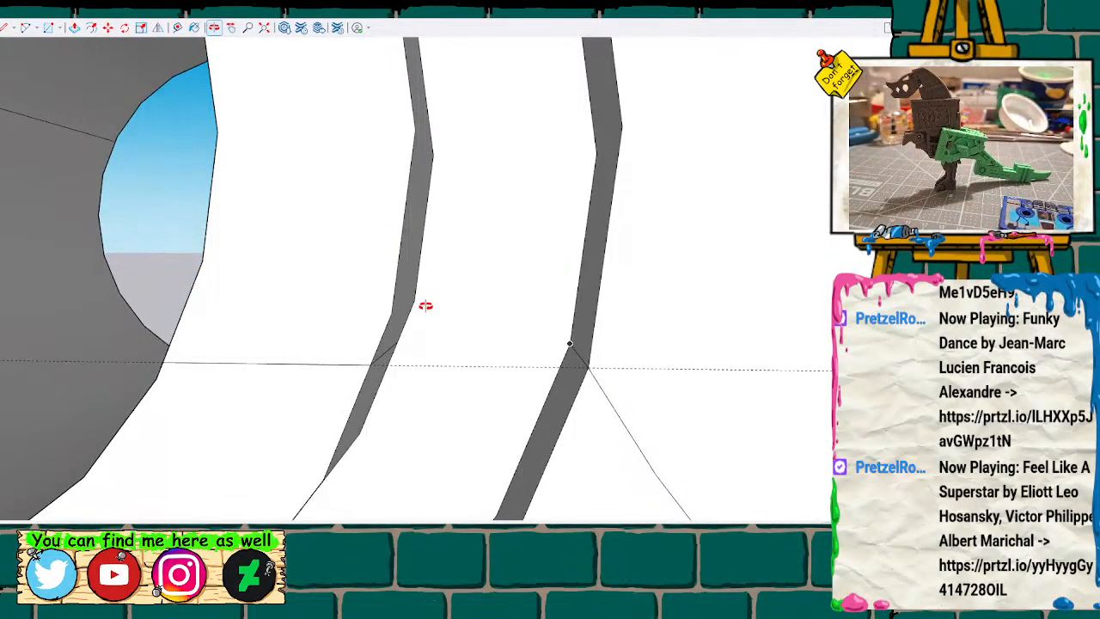
pyautogui.click(396, 343)
pyautogui.click(569, 343)
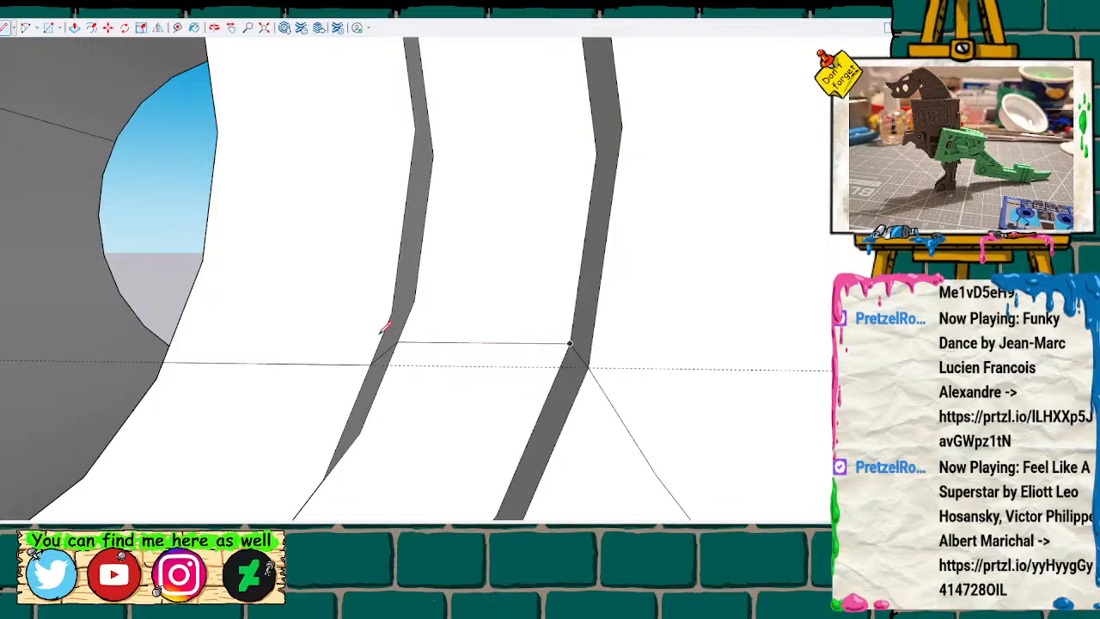
# Draw an edge through the right side of the bore wall, from the front rim at the new guide to the matching back-rim point.
pyautogui.moveTo(281, 327)
pyautogui.mouseDown(button='middle')
pyautogui.moveTo(450, 306)
pyautogui.moveTo(311, 323)
pyautogui.mouseUp(button='middle')
pyautogui.moveTo(233, 304)
pyautogui.keyDown('shift'); pyautogui.mouseDown(button='middle')
pyautogui.moveTo(351, 292)
pyautogui.moveTo(386, 306)
pyautogui.mouseUp(button='middle'); pyautogui.keyUp('shift')
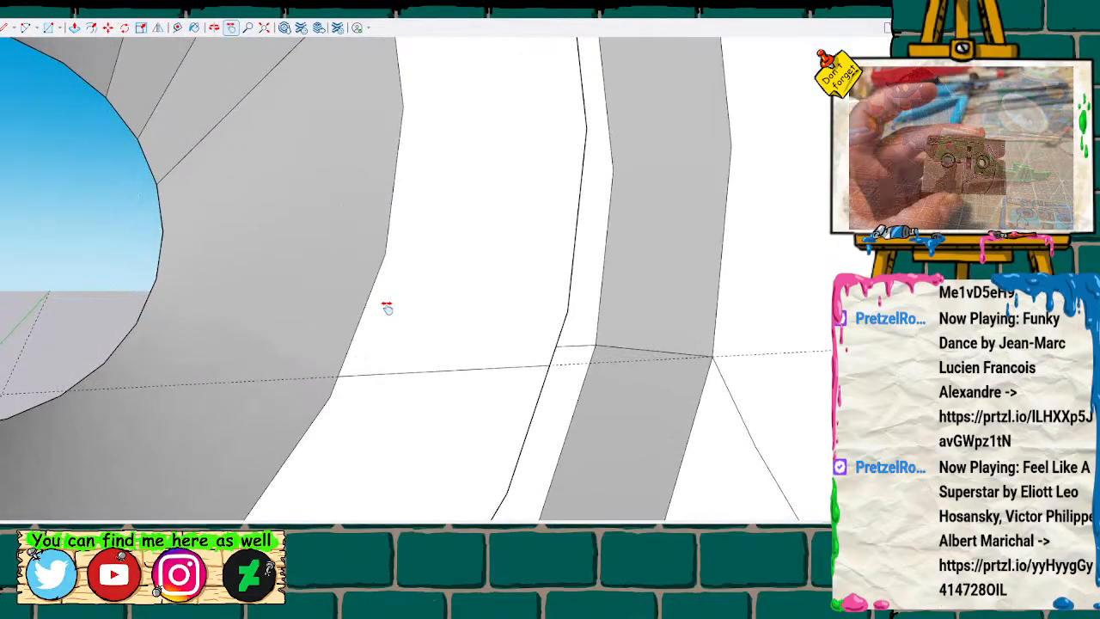
pyautogui.click(337, 375)
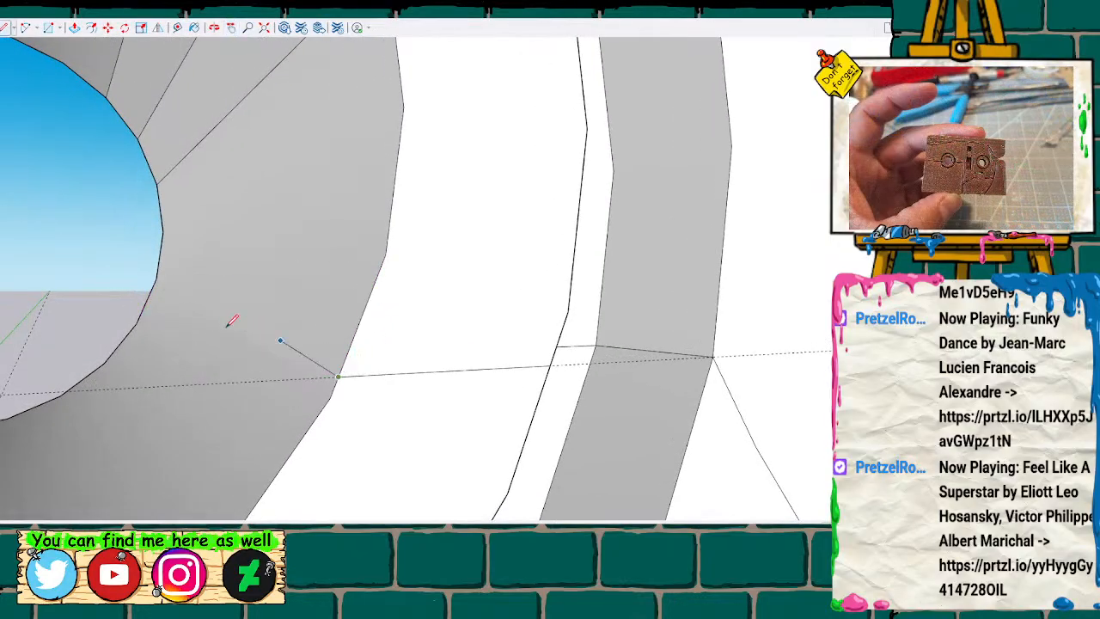
pyautogui.click(139, 317)
# Select the dividing edges across the bore wall and ring on the right side, together with the horizontal dividing edges on the left side.
pyautogui.scroll(-5, 133, 309)
pyautogui.scroll(-5, 125, 295)
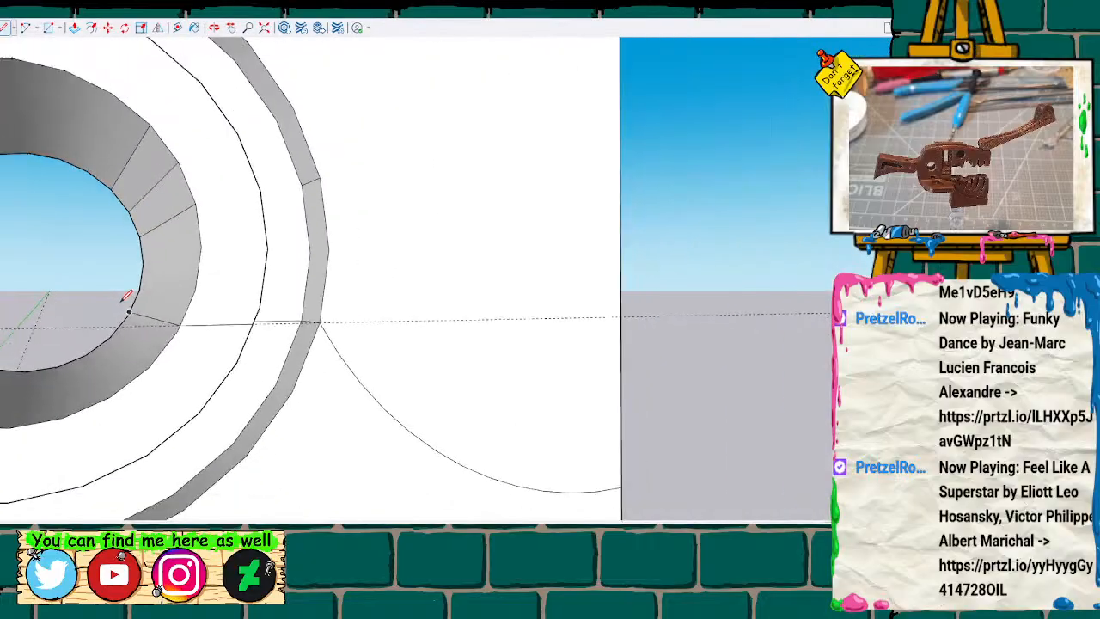
pyautogui.scroll(3, 125, 295)
pyautogui.scroll(2, 125, 295)
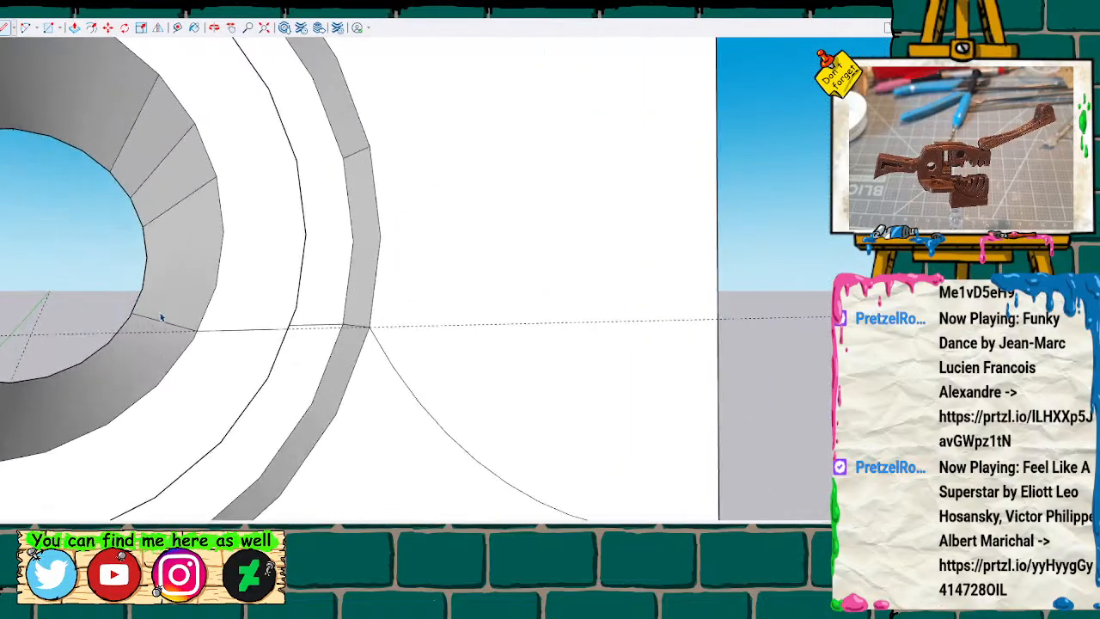
pyautogui.click(166, 325)
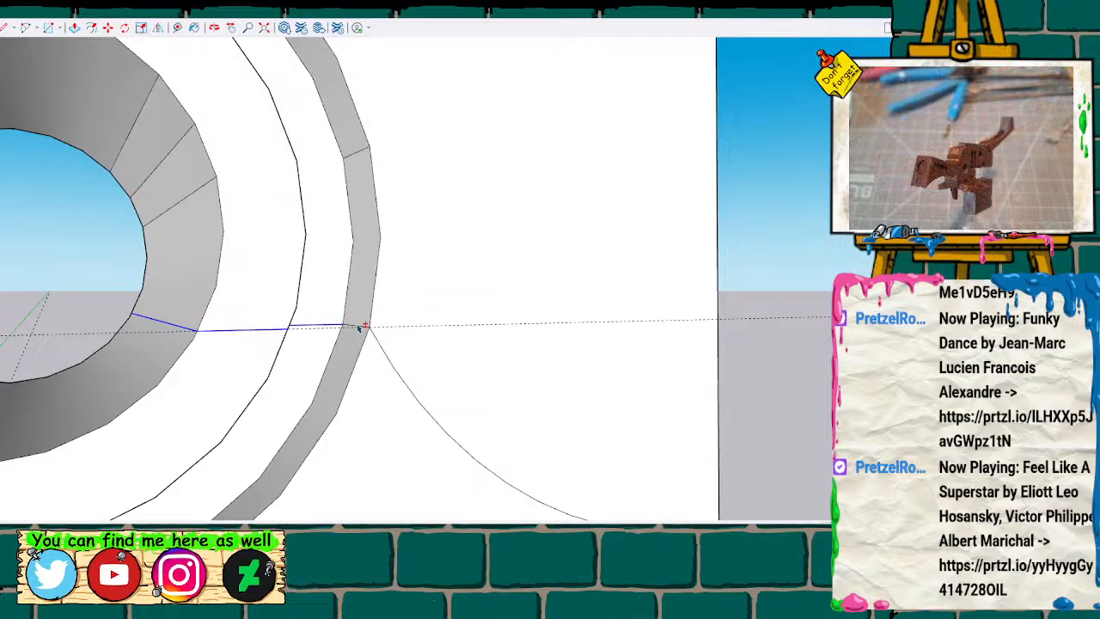
pyautogui.moveTo(359, 329)
pyautogui.mouseDown(button='middle')
pyautogui.moveTo(221, 344)
pyautogui.moveTo(196, 335)
pyautogui.mouseUp(button='middle')
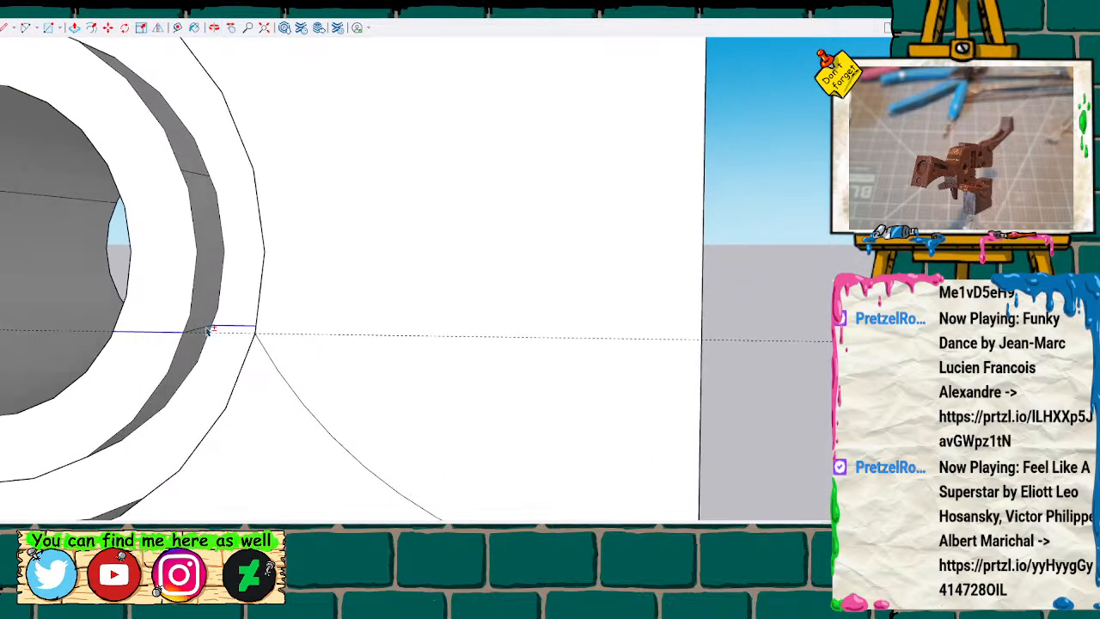
pyautogui.moveTo(148, 302)
pyautogui.mouseDown(button='middle')
pyautogui.moveTo(486, 341)
pyautogui.moveTo(534, 375)
pyautogui.mouseUp(button='middle')
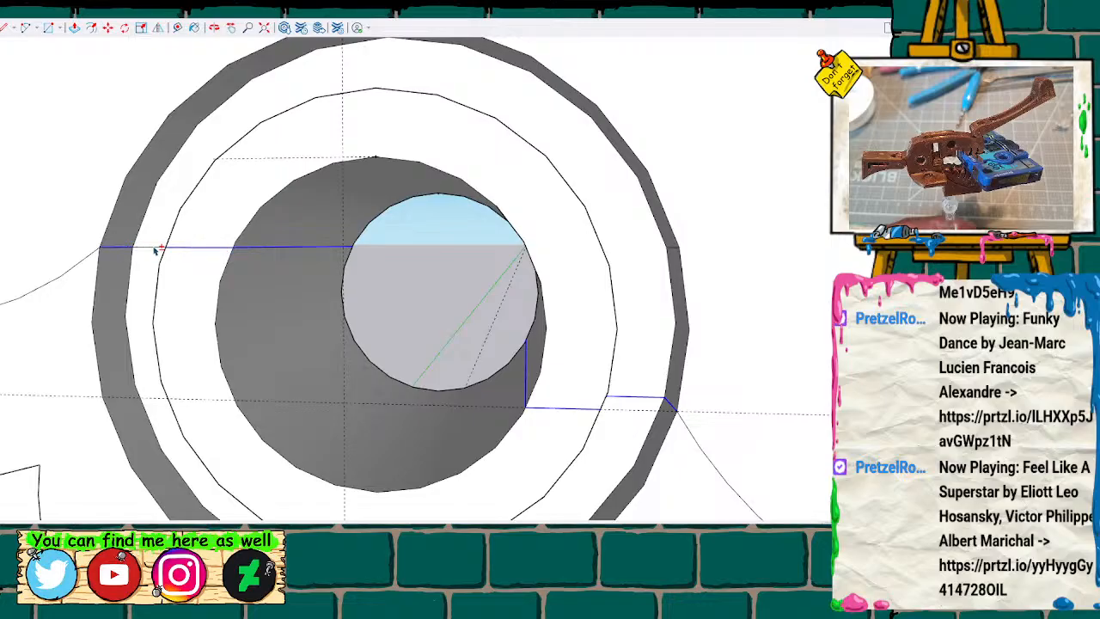
# Paste a copy of the selected dividing edges into the empty space between the two body halves.
pyautogui.moveTo(159, 259)
pyautogui.mouseDown(button='middle')
pyautogui.moveTo(167, 248)
pyautogui.moveTo(307, 290)
pyautogui.moveTo(275, 296)
pyautogui.mouseUp(button='middle')
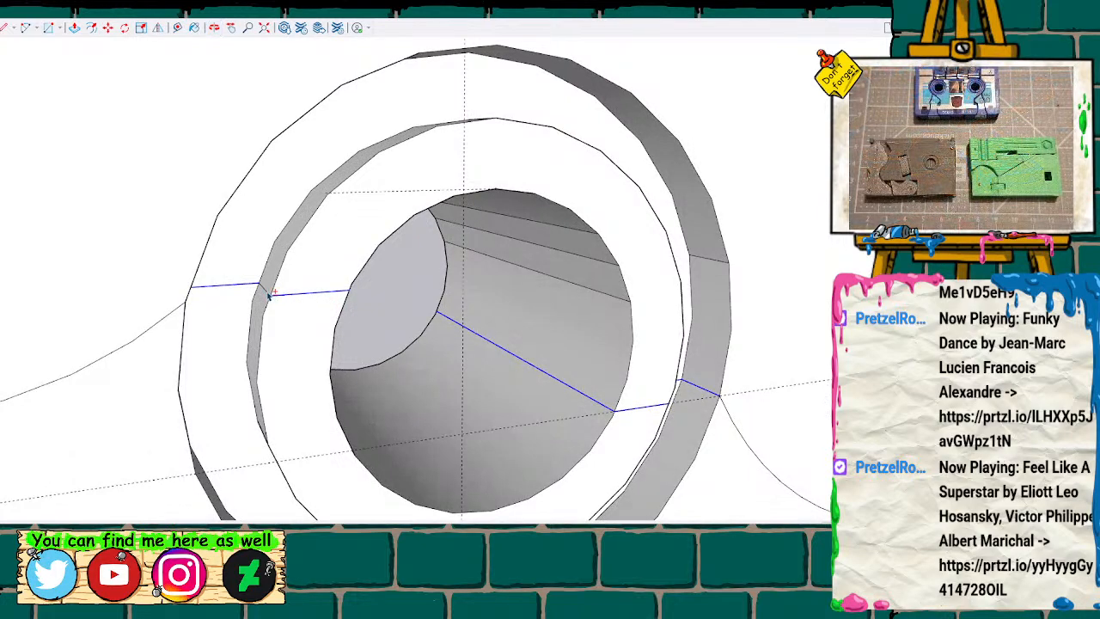
pyautogui.scroll(-10, 250, 294)
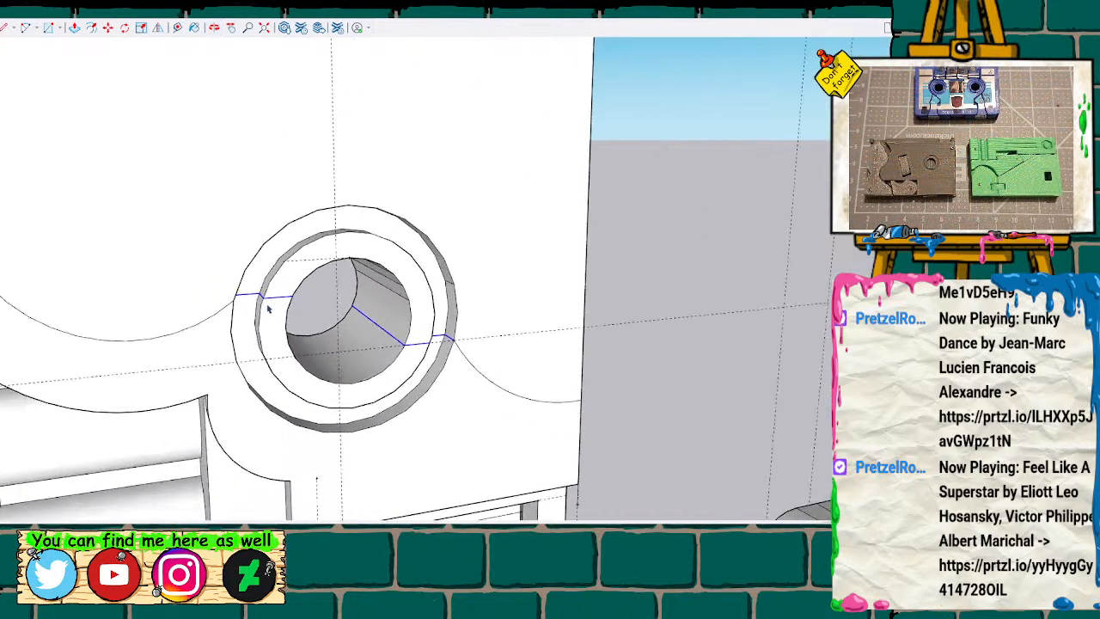
pyautogui.scroll(-3, 269, 309)
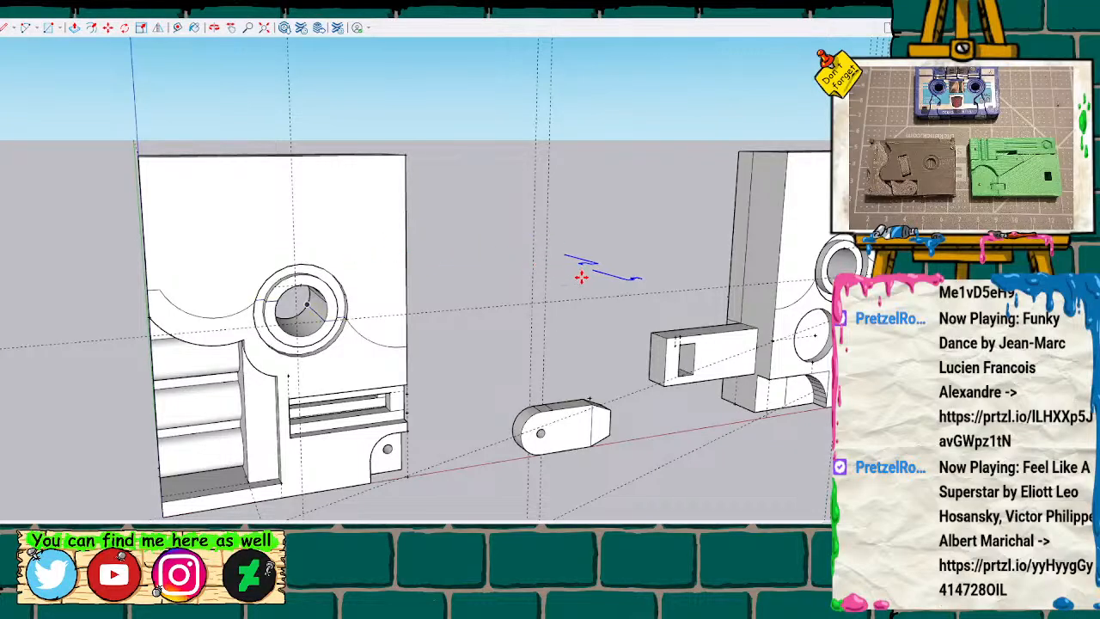
pyautogui.moveTo(613, 260)
pyautogui.mouseDown(button='middle')
pyautogui.moveTo(451, 329)
pyautogui.moveTo(429, 270)
pyautogui.moveTo(429, 356)
pyautogui.moveTo(436, 282)
pyautogui.moveTo(475, 307)
pyautogui.mouseUp(button='middle')
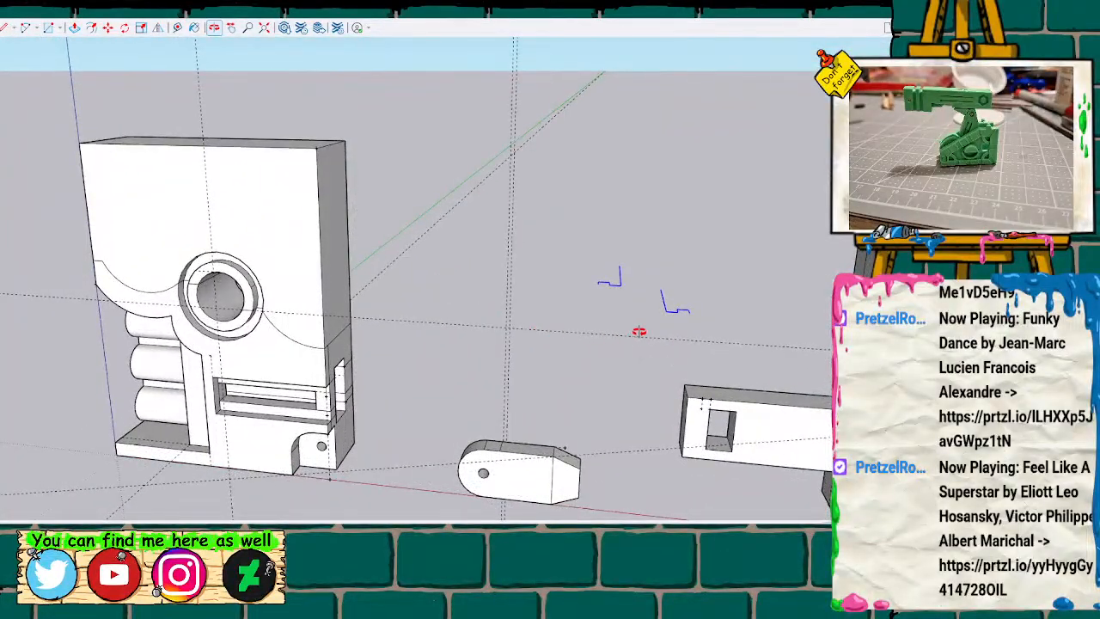
pyautogui.moveTo(678, 334)
pyautogui.keyDown('shift'); pyautogui.mouseDown(button='middle')
pyautogui.moveTo(670, 319)
pyautogui.moveTo(540, 293)
pyautogui.mouseUp(button='middle'); pyautogui.keyUp('shift')
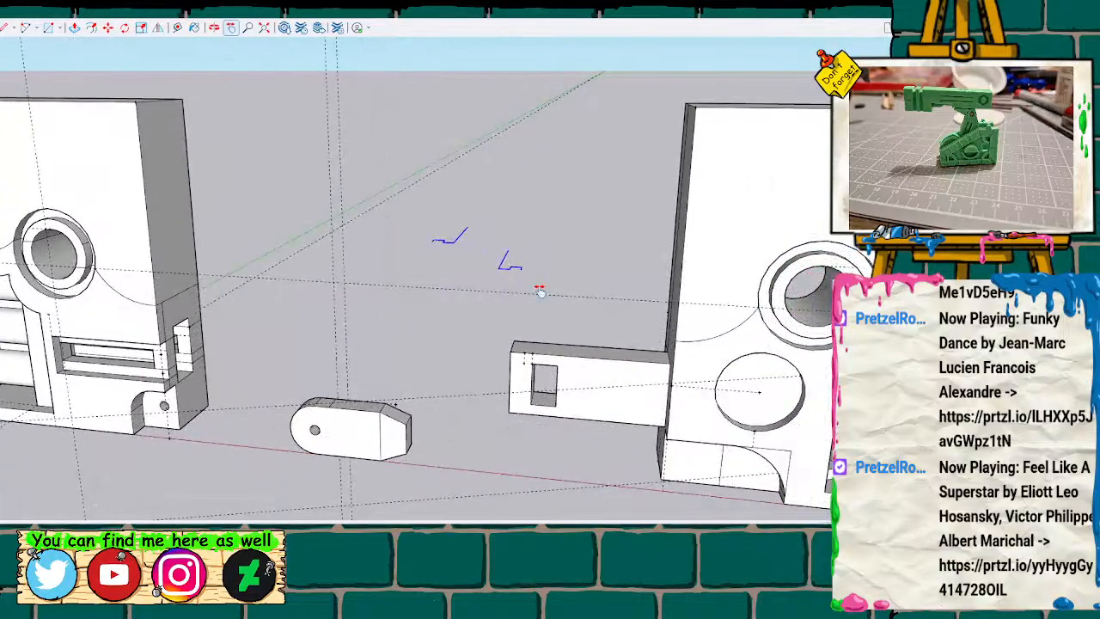
pyautogui.moveTo(424, 223); pyautogui.dragTo(550, 304)
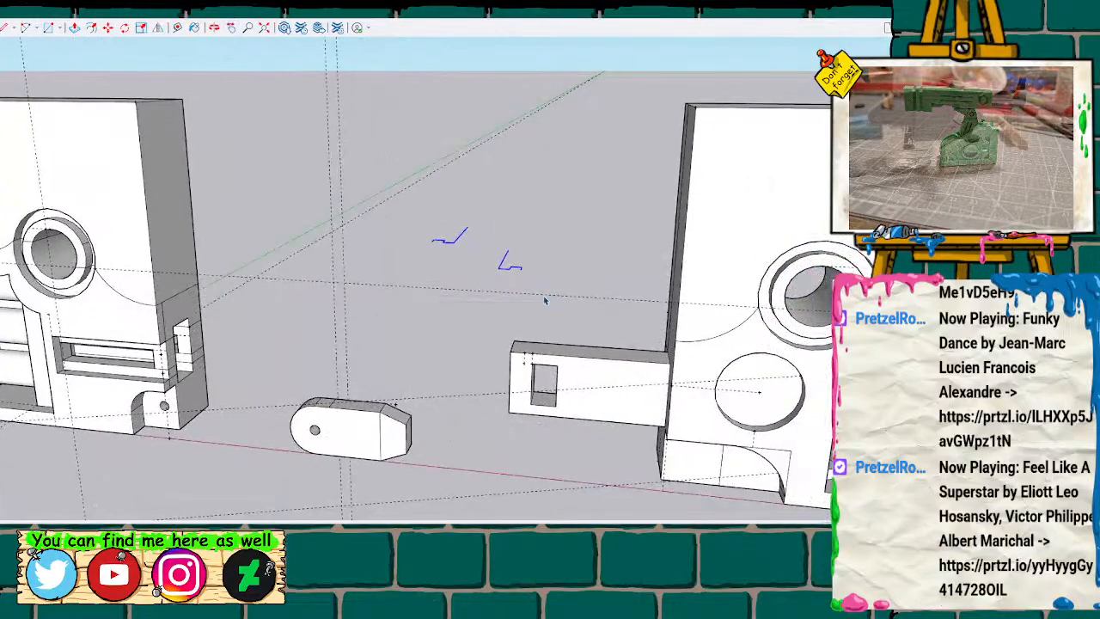
# Flip the pasted dividing edges across the red-axis plane and move them onto the second half's ringed hole.
pyautogui.click(159, 28)
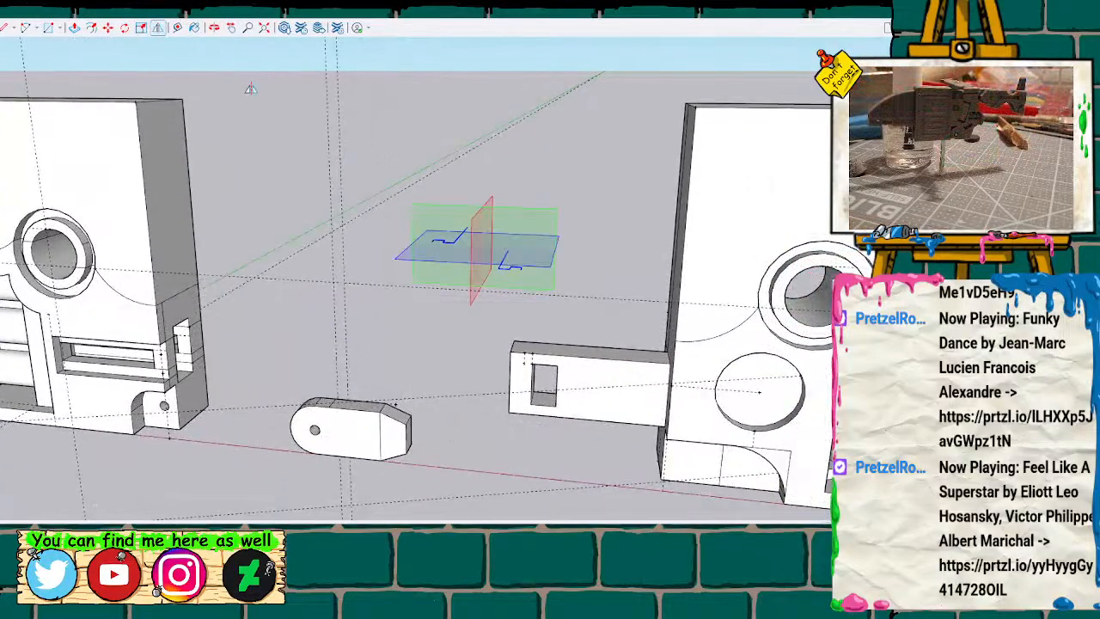
pyautogui.click(477, 233)
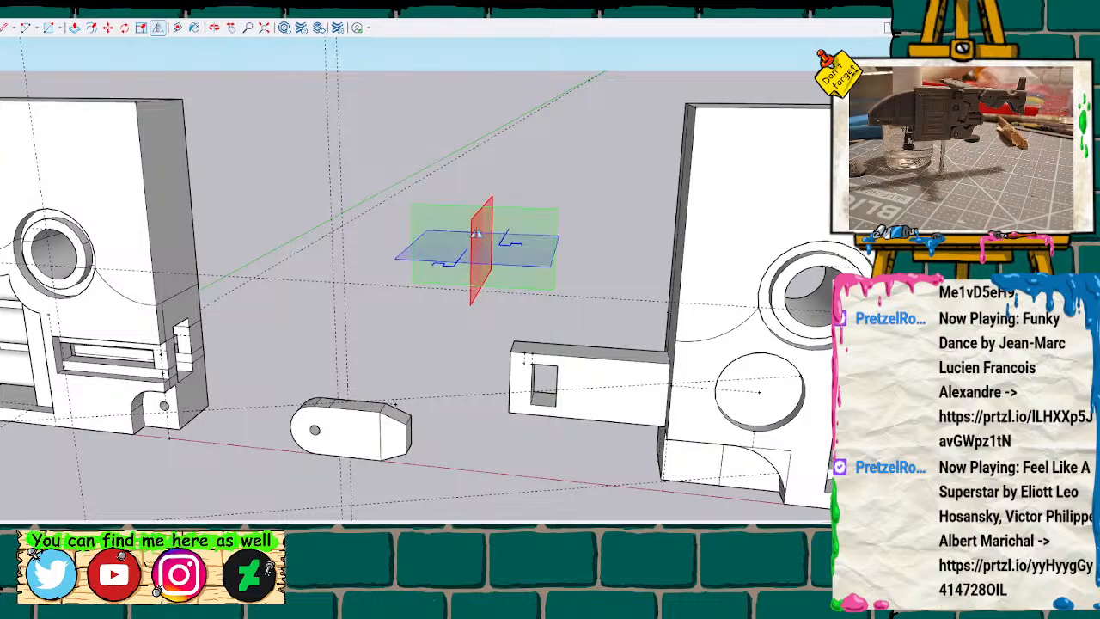
pyautogui.press('m')
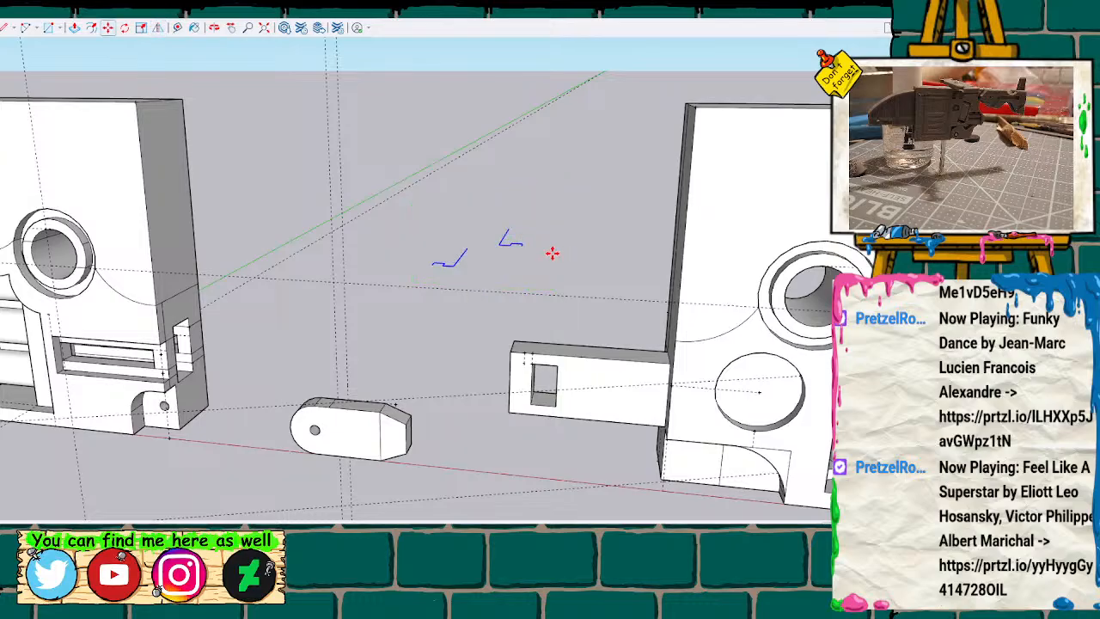
pyautogui.click(521, 247)
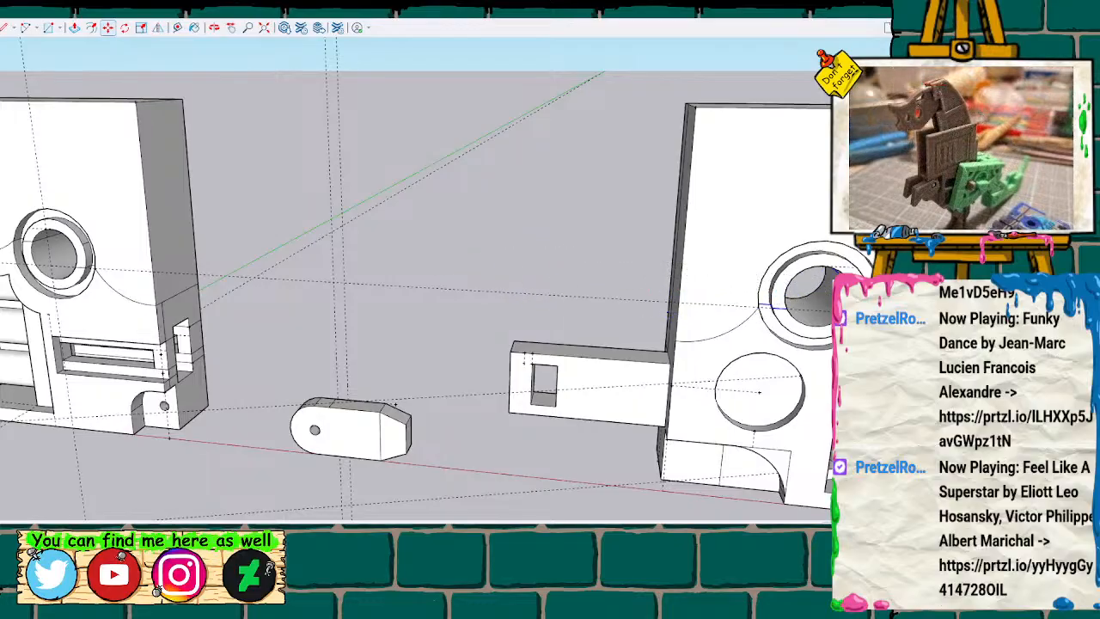
# Examine the mirrored dividing edges on the second half's ringed hole from the side and the front.
pyautogui.press('h')
pyautogui.moveTo(493, 227); pyautogui.dragTo(138, 217)
pyautogui.press('o')
pyautogui.moveTo(369, 246); pyautogui.dragTo(700, 230)
pyautogui.click(326, 286)
pyautogui.press('Delete')
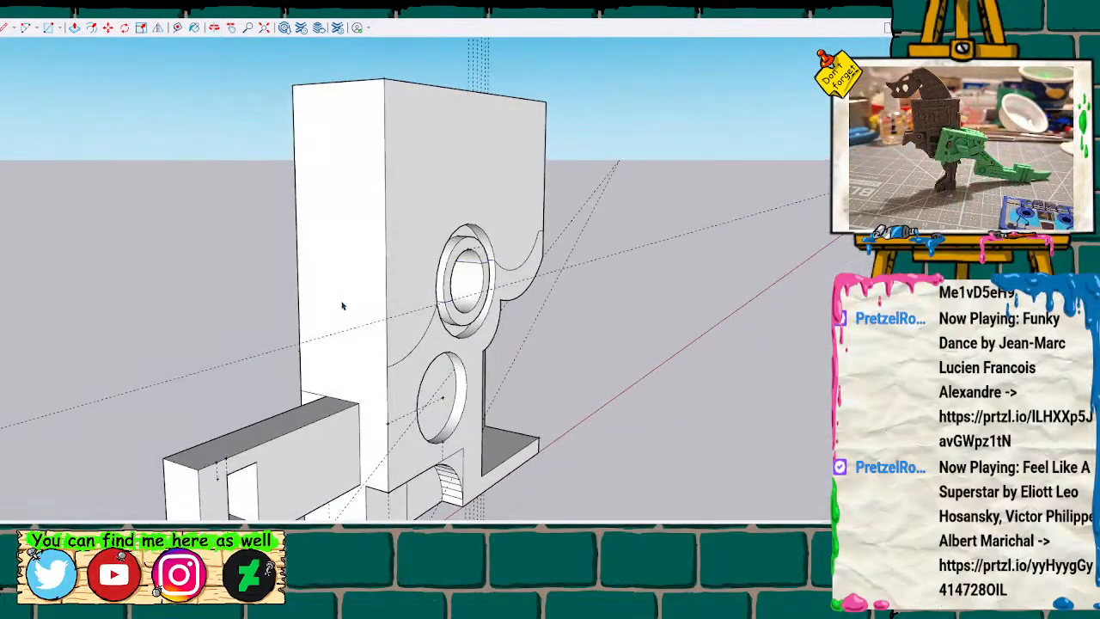
pyautogui.moveTo(584, 261); pyautogui.dragTo(191, 261, button='middle')
pyautogui.moveTo(437, 293); pyautogui.dragTo(775, 267, button='middle')
pyautogui.scroll(-10, 361, 318)
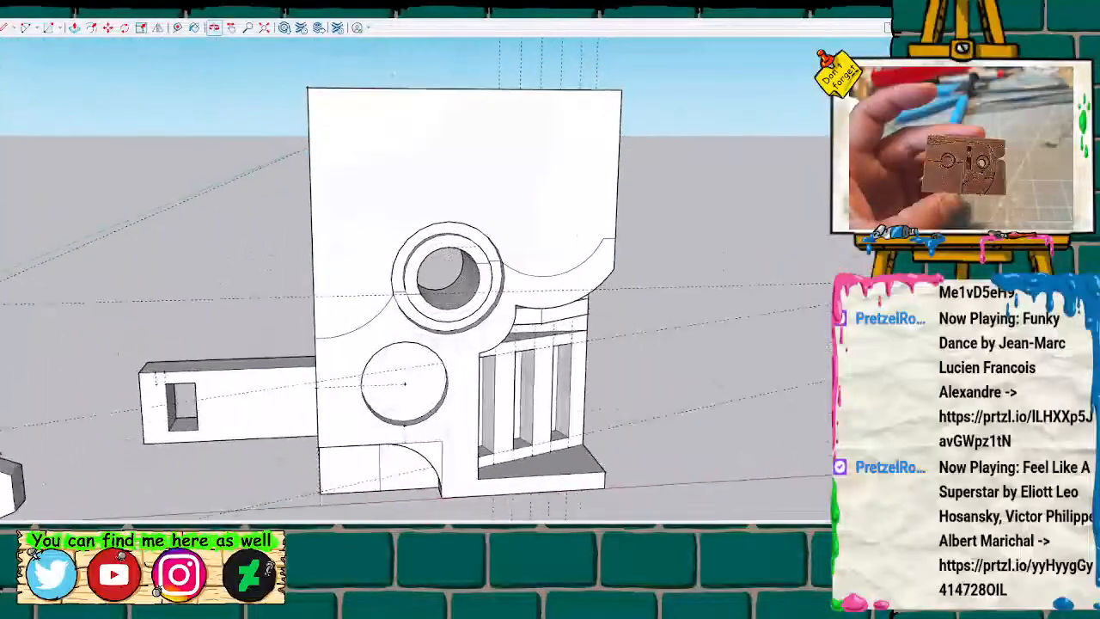
pyautogui.keyDown('shift'); pyautogui.moveTo(218, 307); pyautogui.dragTo(359, 284, button='middle'); pyautogui.keyUp('shift')
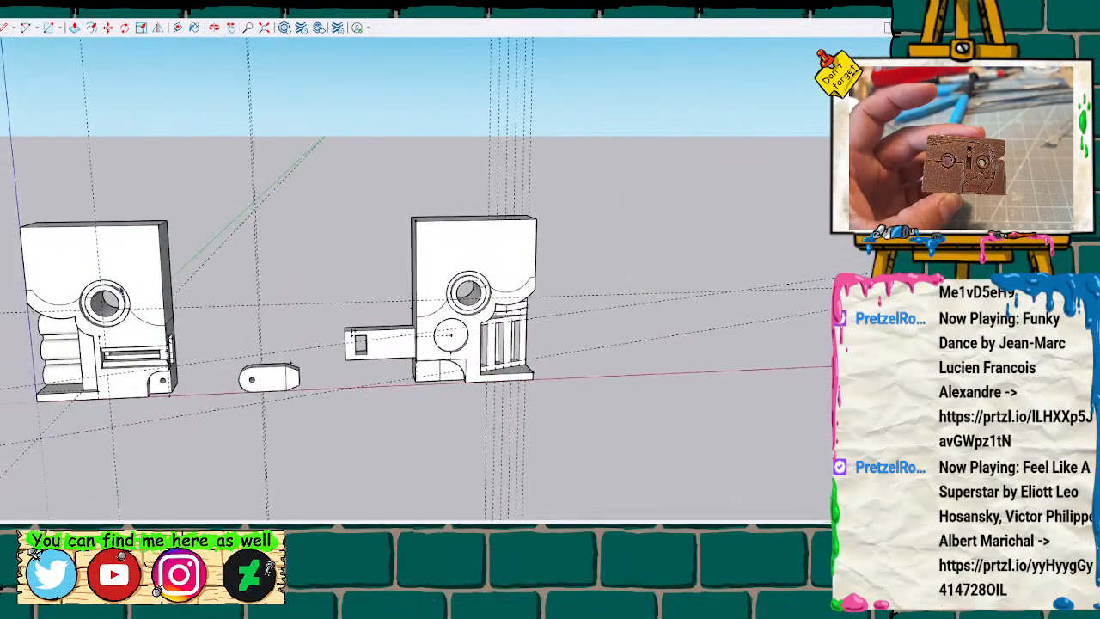
# Copy the whole first half and place the copy on the red axis, beyond the second half.
pyautogui.scroll(3, 14, 247)
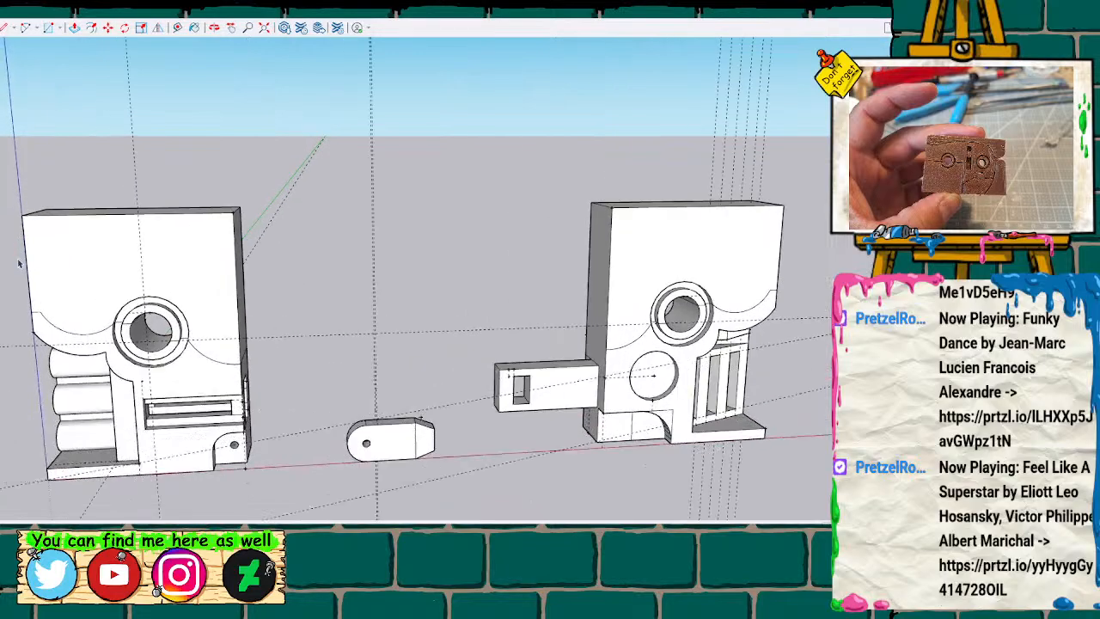
pyautogui.moveTo(4, 190); pyautogui.dragTo(298, 518)
pyautogui.scroll(-3, 297, 420)
pyautogui.scroll(-3, 298, 419)
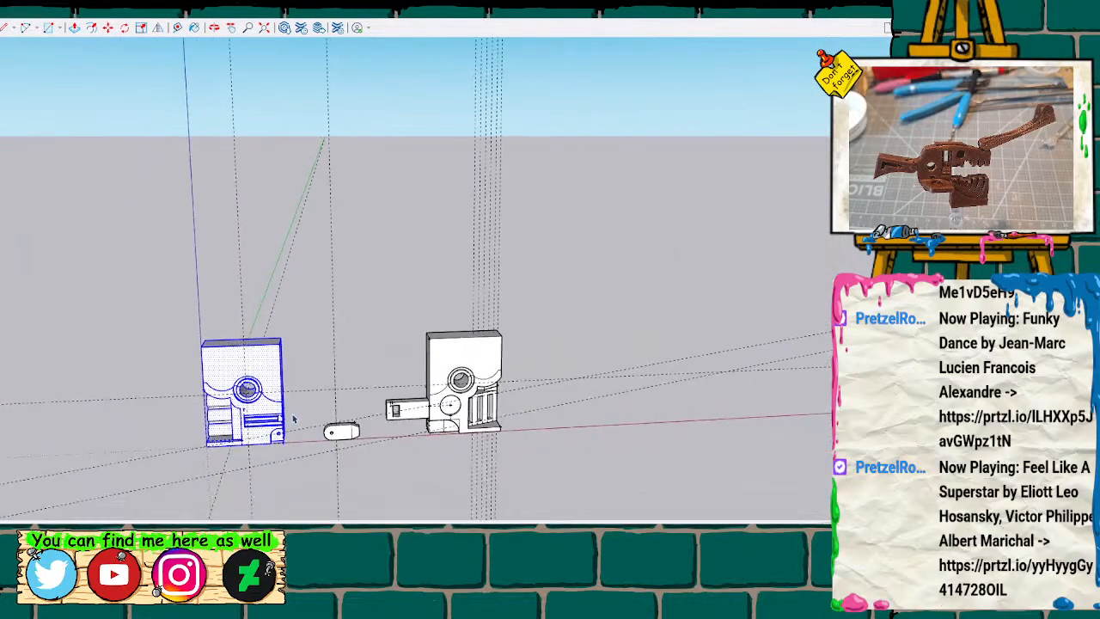
pyautogui.hotkey('ctrl', 'v')
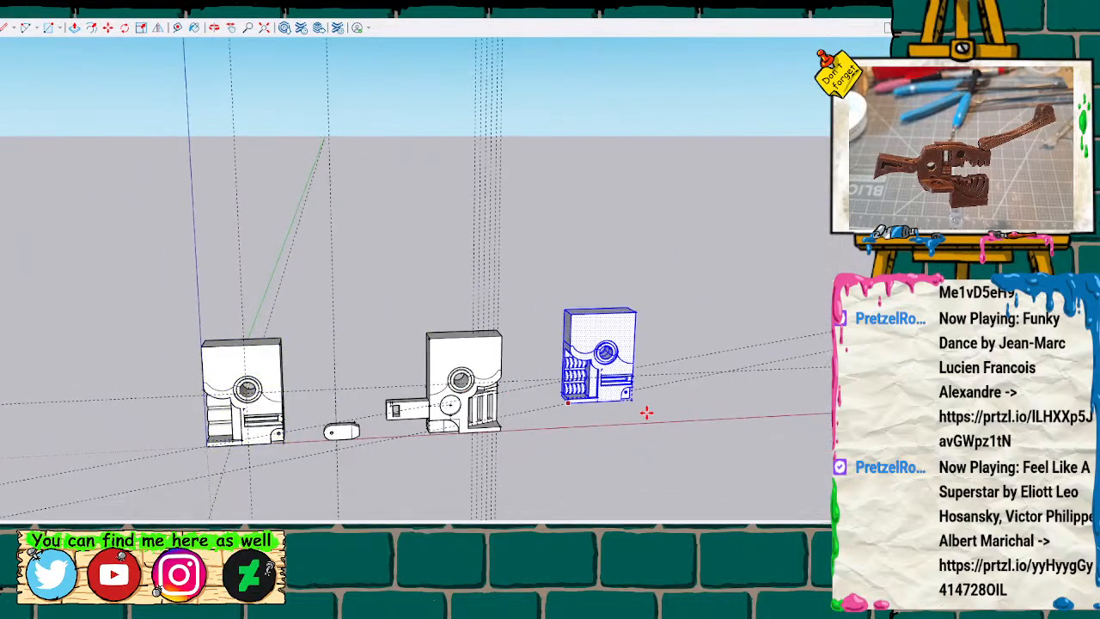
pyautogui.click(649, 423)
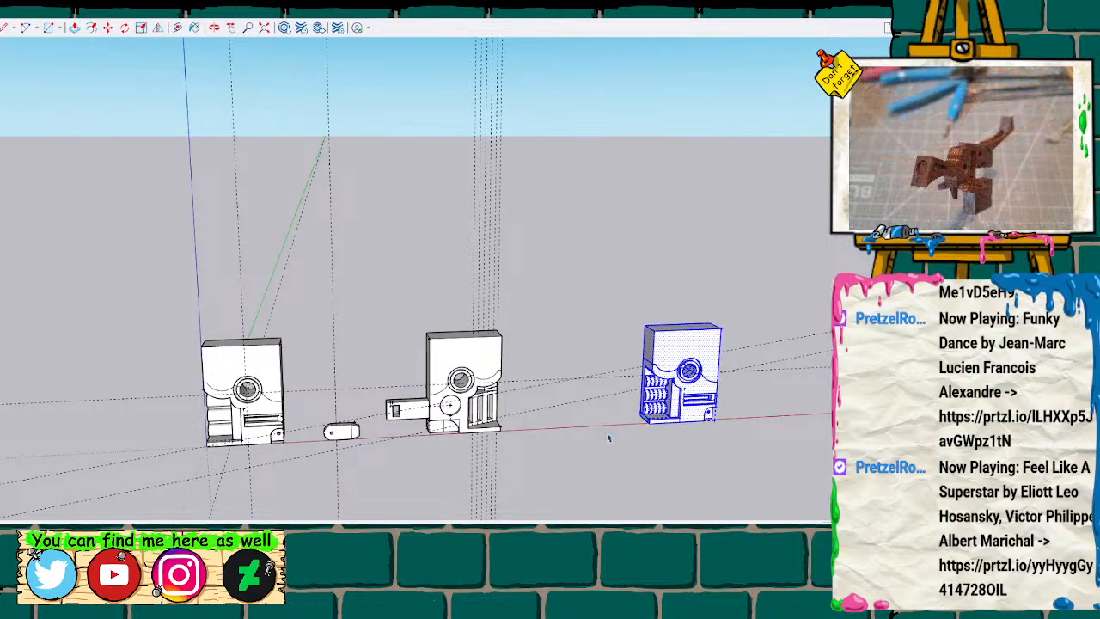
# Erase the construction guides running through and around the first and second halves.
pyautogui.moveTo(135, 303); pyautogui.dragTo(289, 459)
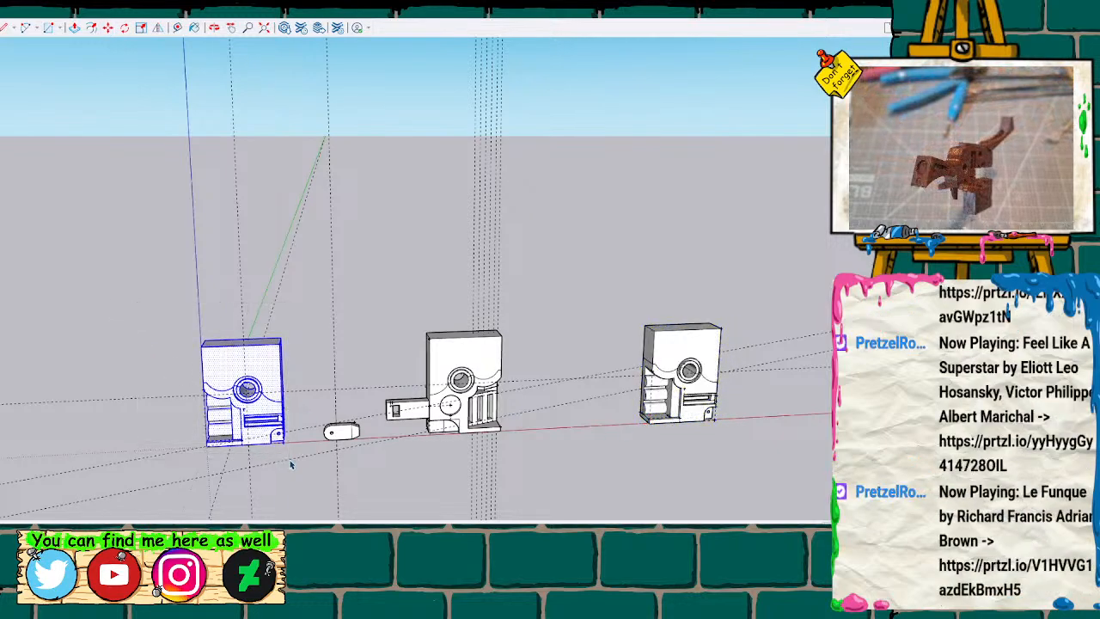
pyautogui.moveTo(248, 256)
pyautogui.mouseDown()
pyautogui.moveTo(536, 215)
pyautogui.moveTo(142, 215)
pyautogui.mouseUp()
pyautogui.moveTo(565, 331); pyautogui.dragTo(601, 447)
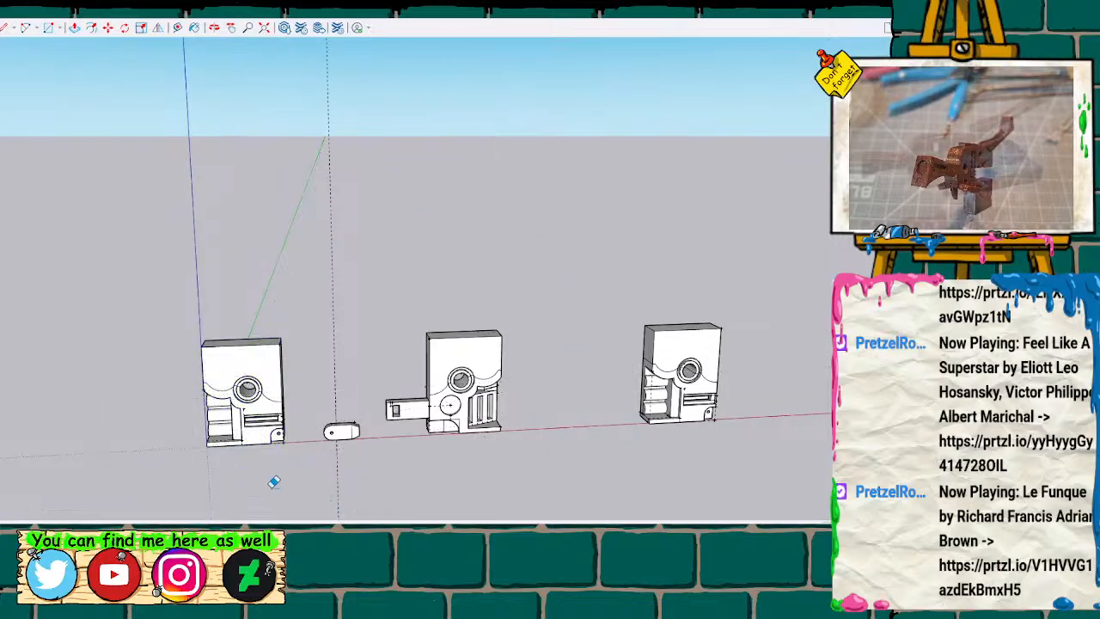
pyautogui.click(335, 323)
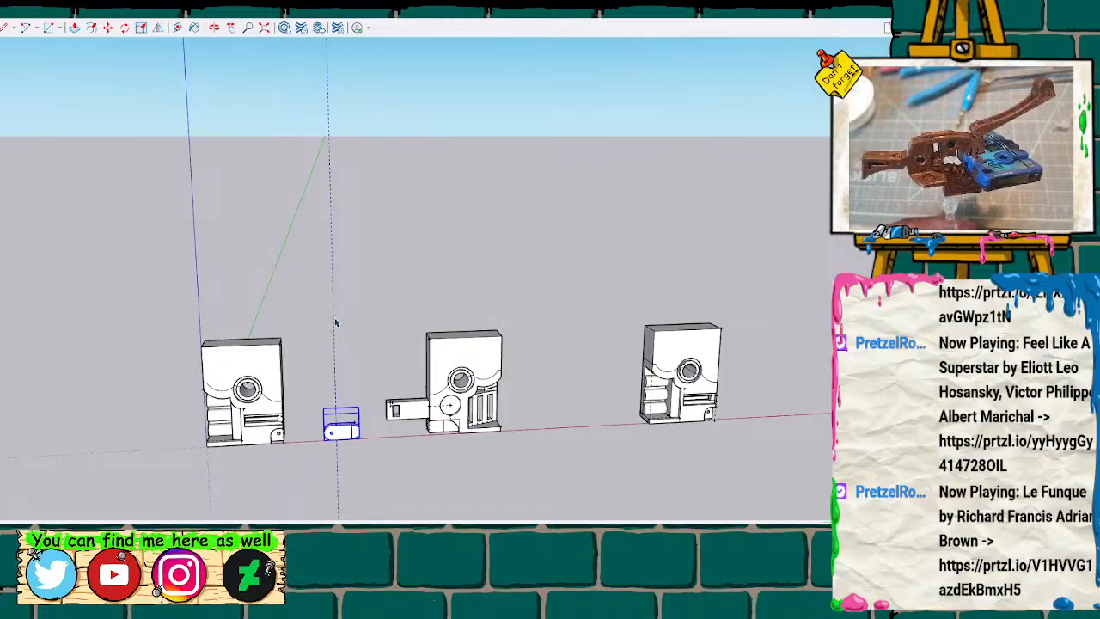
# Select all geometry of the original first half and make it a group.
pyautogui.click(222, 371)
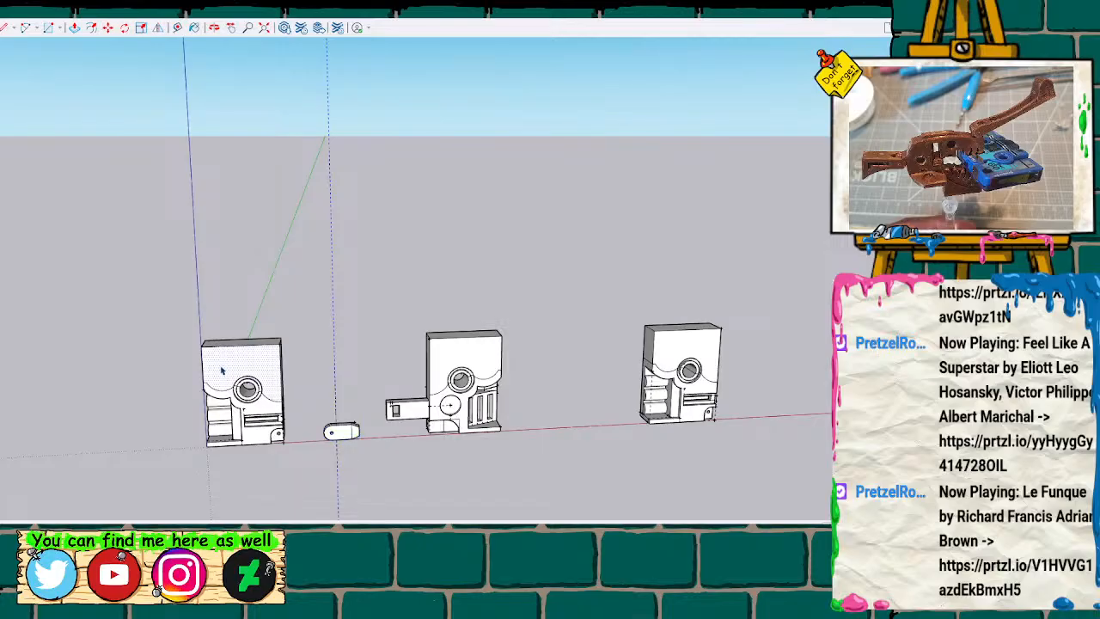
pyautogui.moveTo(177, 375); pyautogui.dragTo(311, 489)
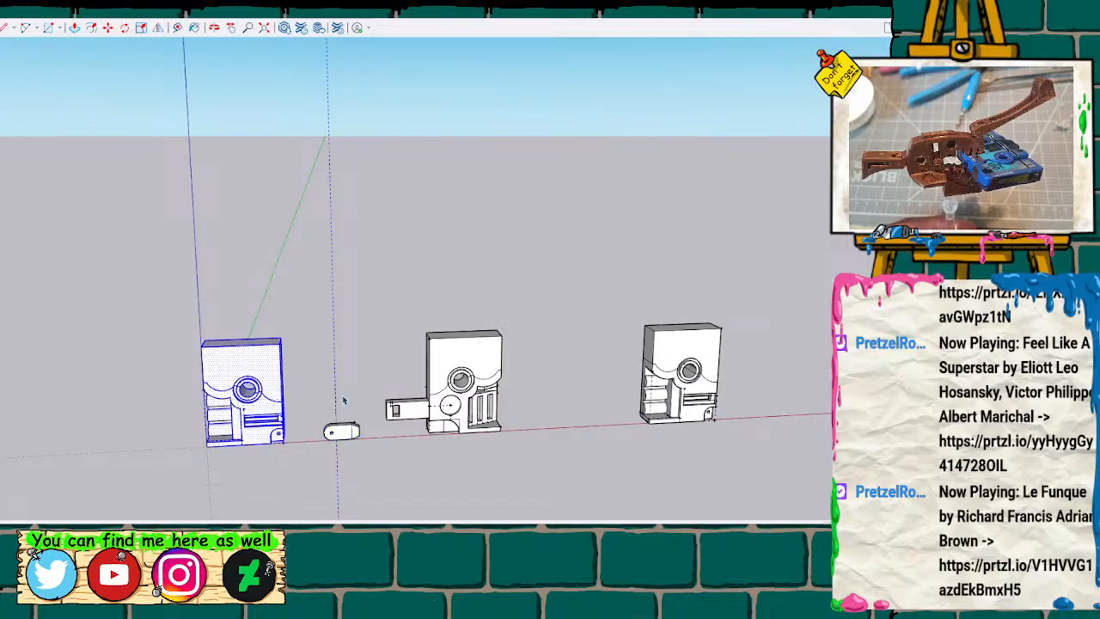
pyautogui.keyDown('shift'); pyautogui.moveTo(324, 401); pyautogui.dragTo(303, 280, button='middle'); pyautogui.keyUp('shift')
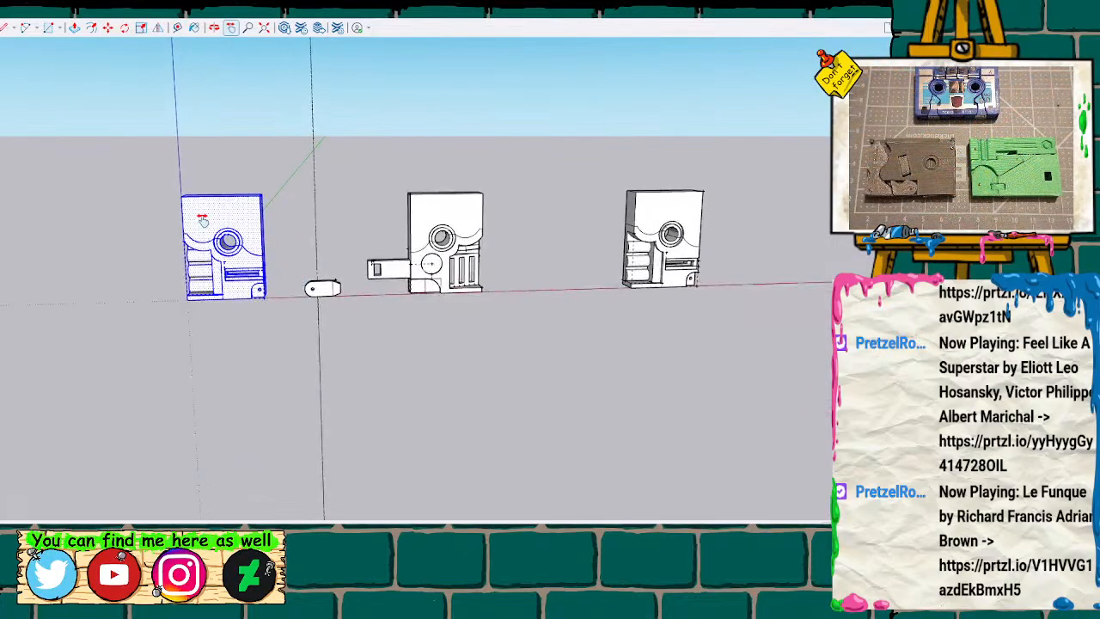
pyautogui.moveTo(154, 169); pyautogui.dragTo(282, 315)
pyautogui.click(302, 320)
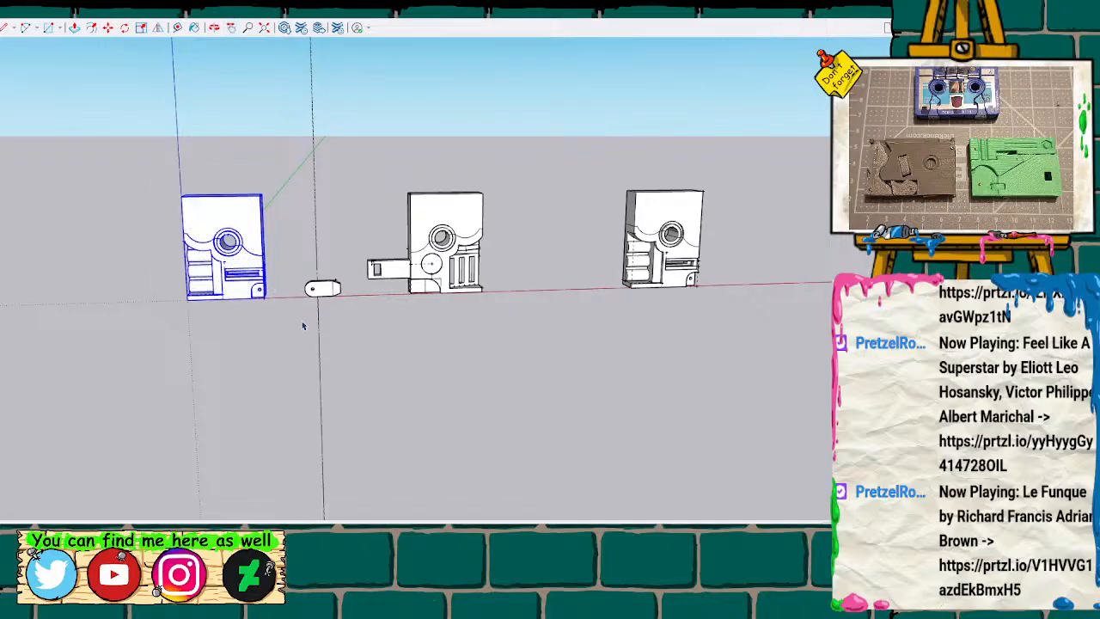
# Select all geometry of the second half, including its projecting arm, and make it a group.
pyautogui.moveTo(349, 165); pyautogui.dragTo(489, 335)
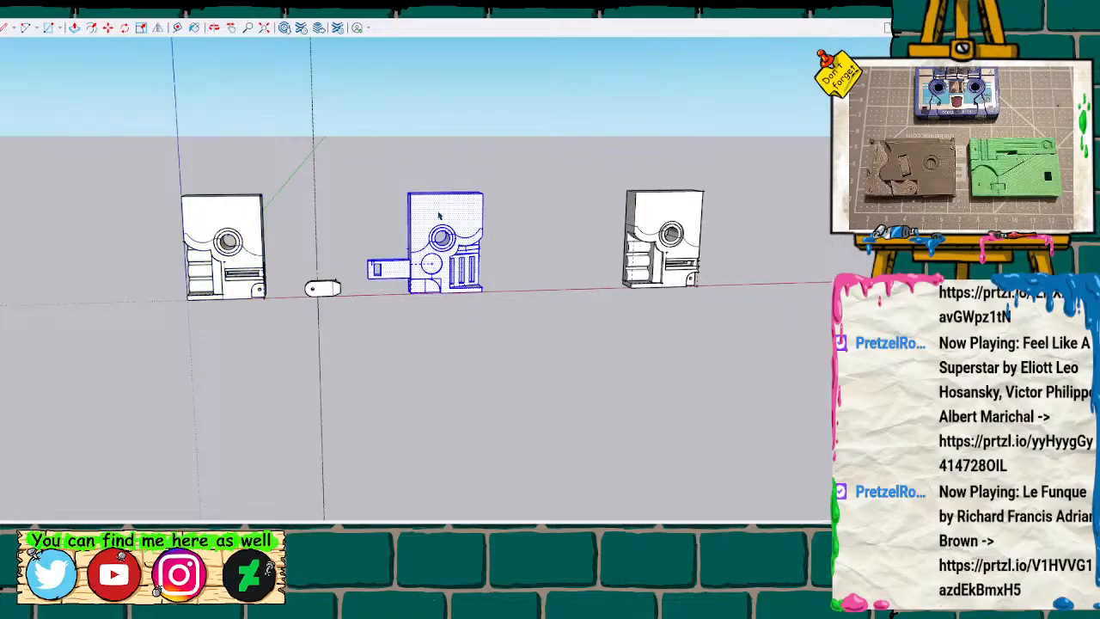
pyautogui.click(493, 311)
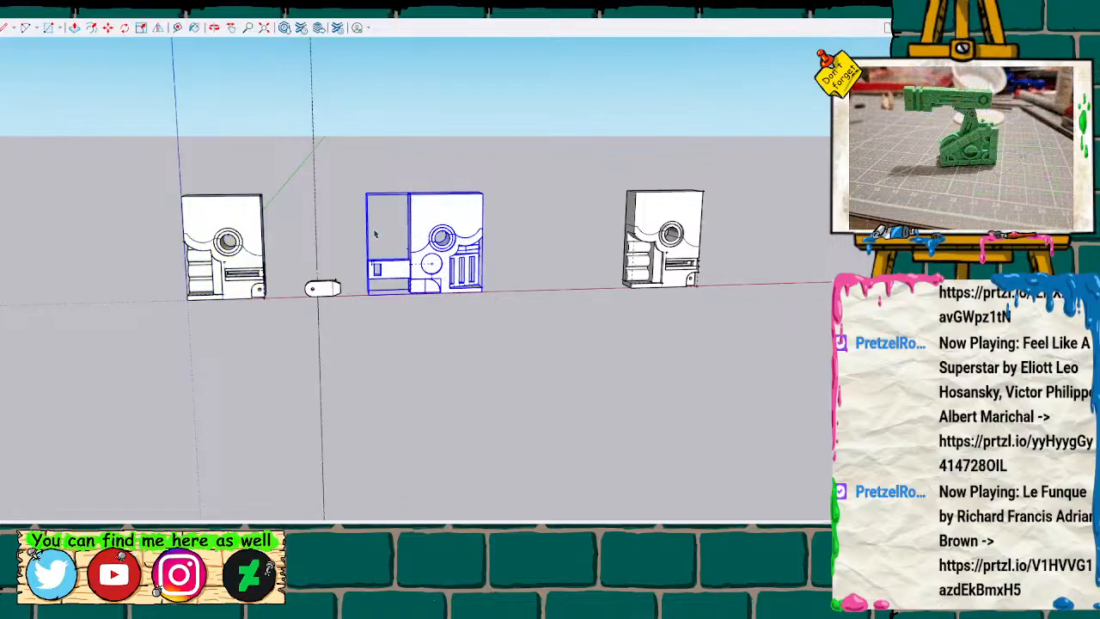
pyautogui.click(234, 233)
pyautogui.click(323, 298)
pyautogui.click(429, 244)
# Try to erase the lower front section of the copied first half, undo the deletion, and turn off the back-edge display.
pyautogui.scroll(5, 732, 241)
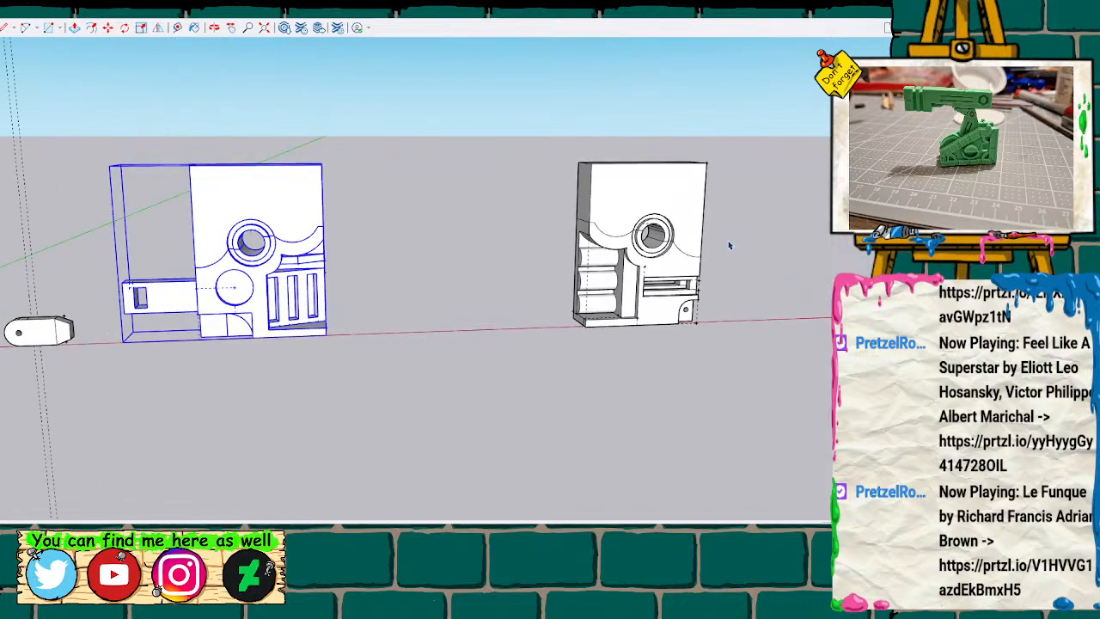
pyautogui.scroll(4, 729, 246)
pyautogui.scroll(1, 654, 277)
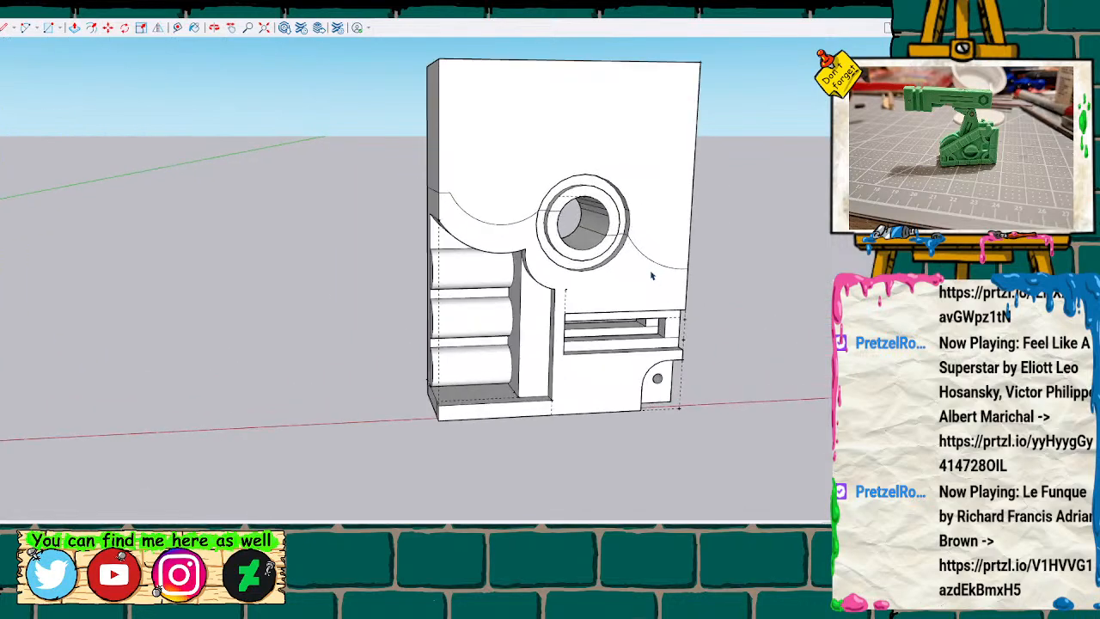
pyautogui.moveTo(641, 271)
pyautogui.mouseDown(button='middle')
pyautogui.moveTo(663, 277)
pyautogui.moveTo(582, 221)
pyautogui.moveTo(639, 257)
pyautogui.moveTo(639, 284)
pyautogui.moveTo(602, 285)
pyautogui.moveTo(624, 281)
pyautogui.moveTo(653, 314)
pyautogui.moveTo(636, 287)
pyautogui.moveTo(651, 248)
pyautogui.moveTo(626, 314)
pyautogui.moveTo(641, 280)
pyautogui.moveTo(626, 293)
pyautogui.mouseUp(button='middle')
pyautogui.scroll(-2, 625, 253)
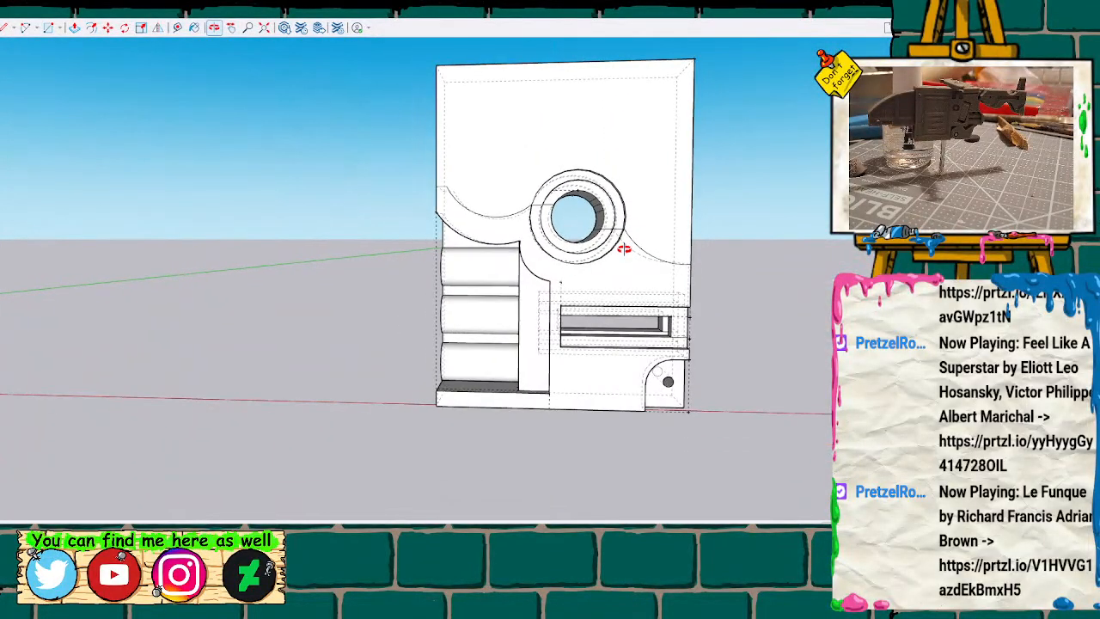
pyautogui.scroll(-1, 625, 245)
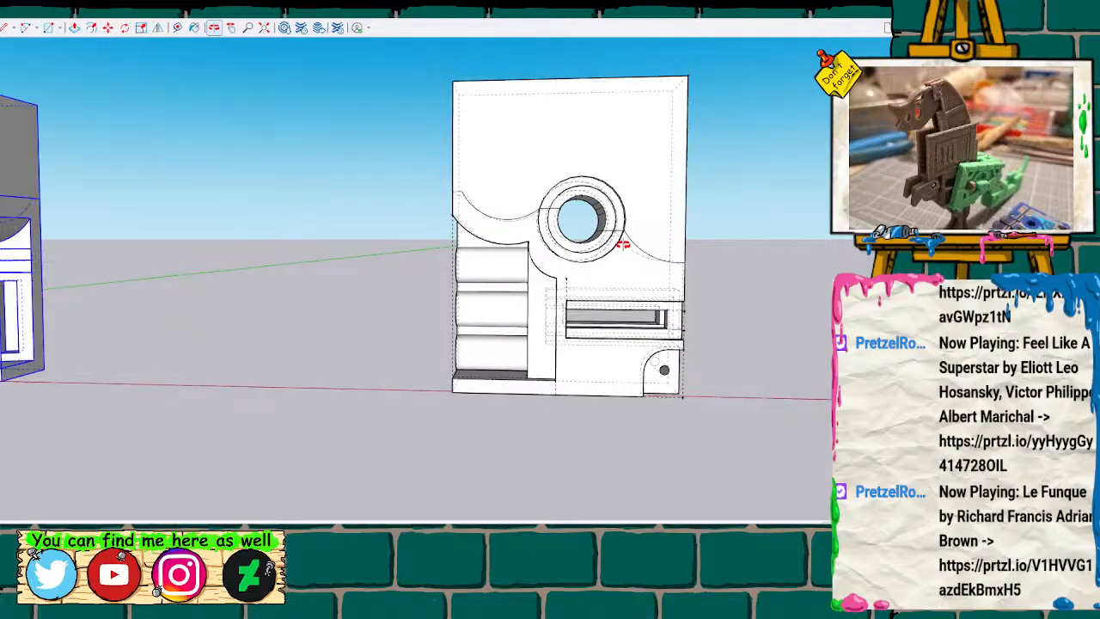
pyautogui.scroll(2, 630, 245)
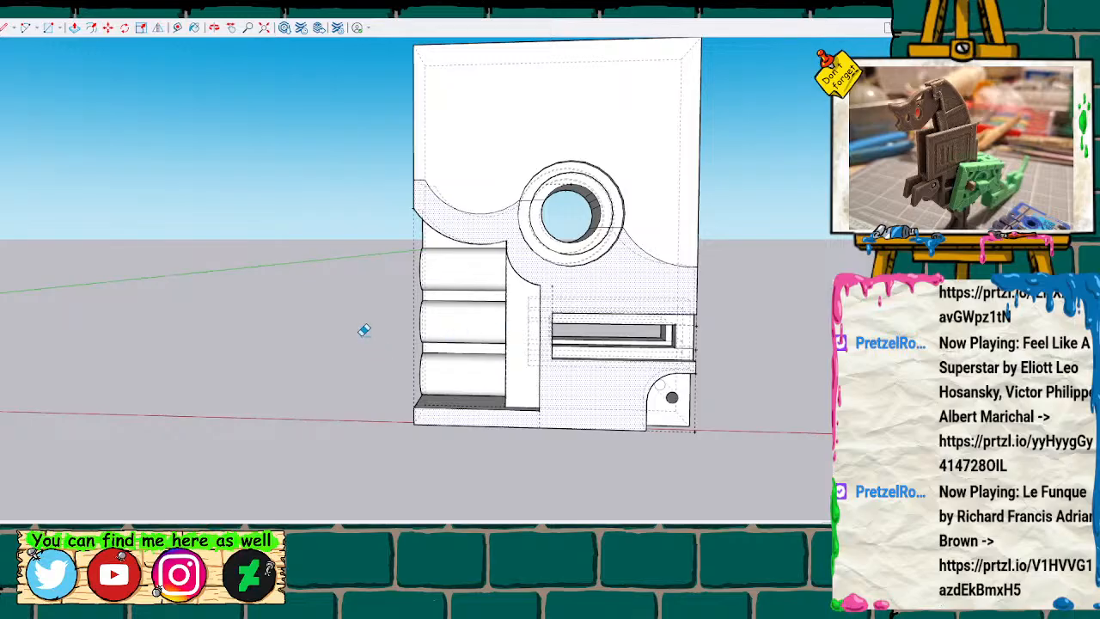
pyautogui.click(602, 405)
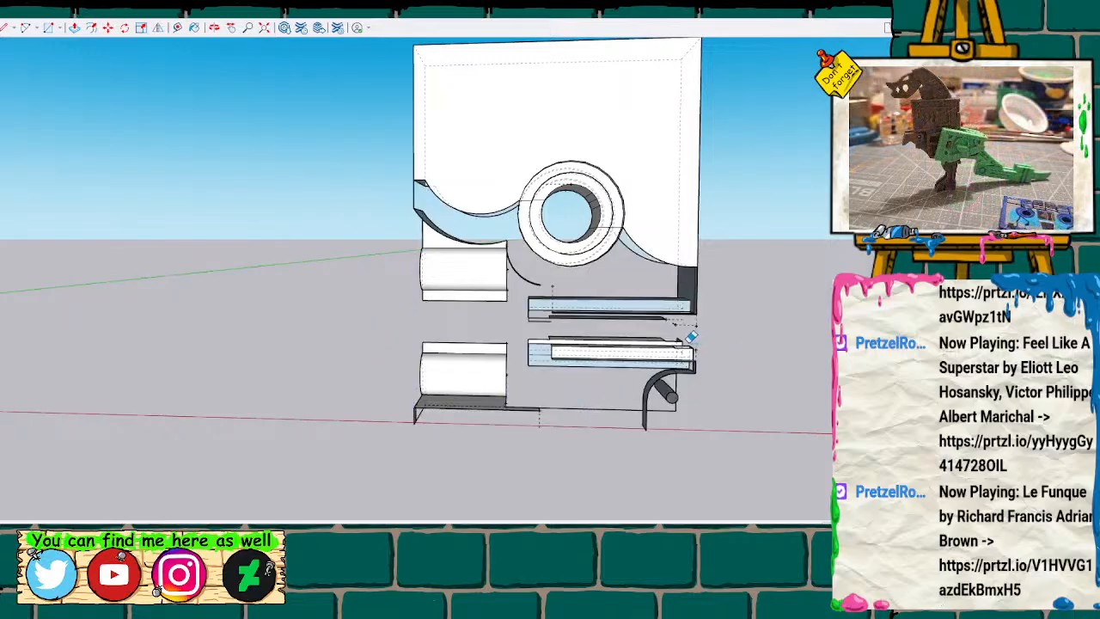
pyautogui.hotkey('ctrl', 'z')
pyautogui.moveTo(665, 337); pyautogui.dragTo(662, 337, button='middle')
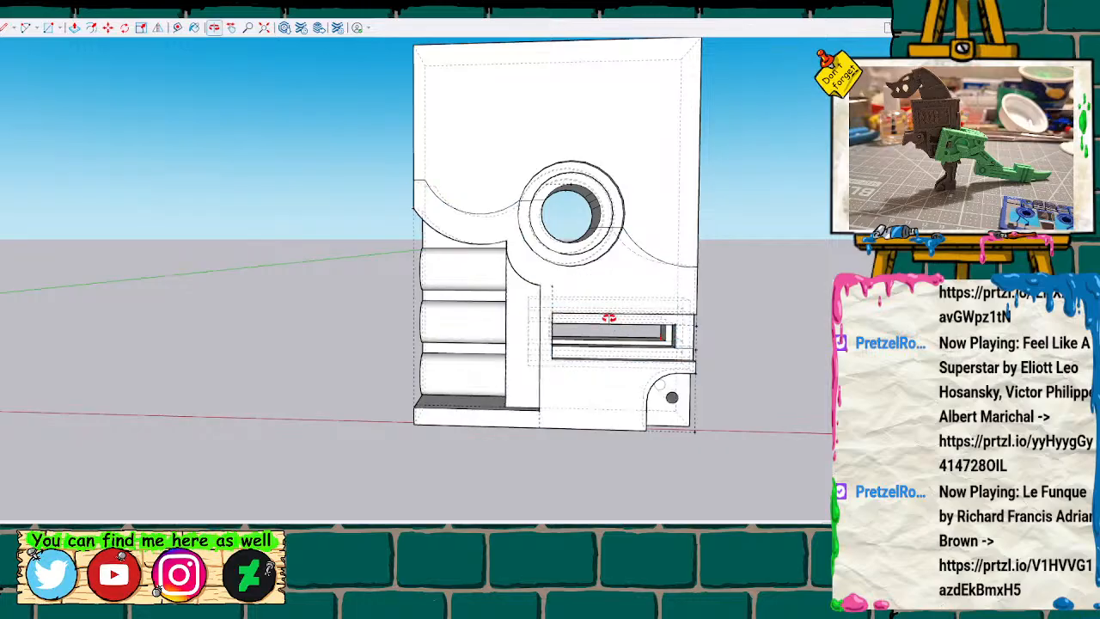
pyautogui.press('k')
# Push the pin-hole corner block and the lower front face of the copied half back toward its rear.
pyautogui.press('space')
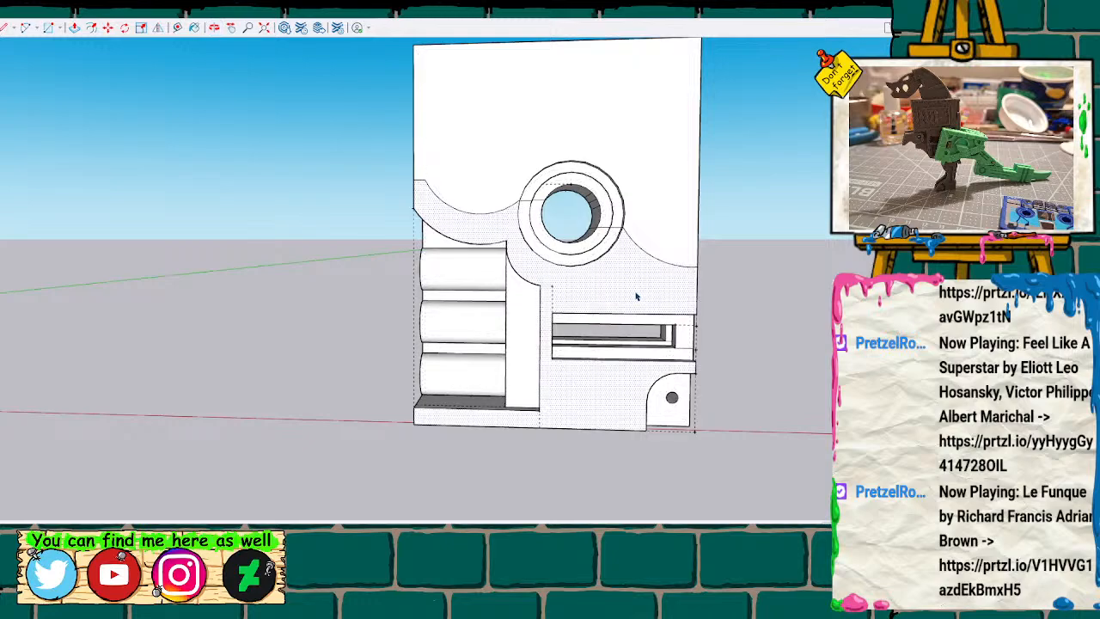
pyautogui.press('m')
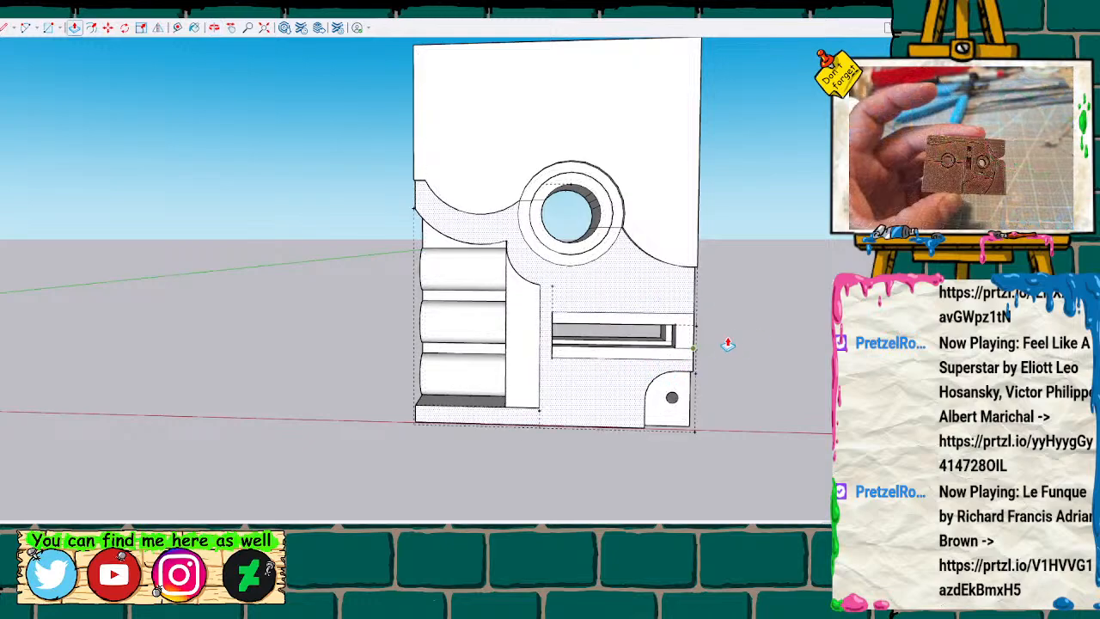
pyautogui.press('o')
pyautogui.moveTo(714, 311); pyautogui.dragTo(498, 301)
pyautogui.press('space')
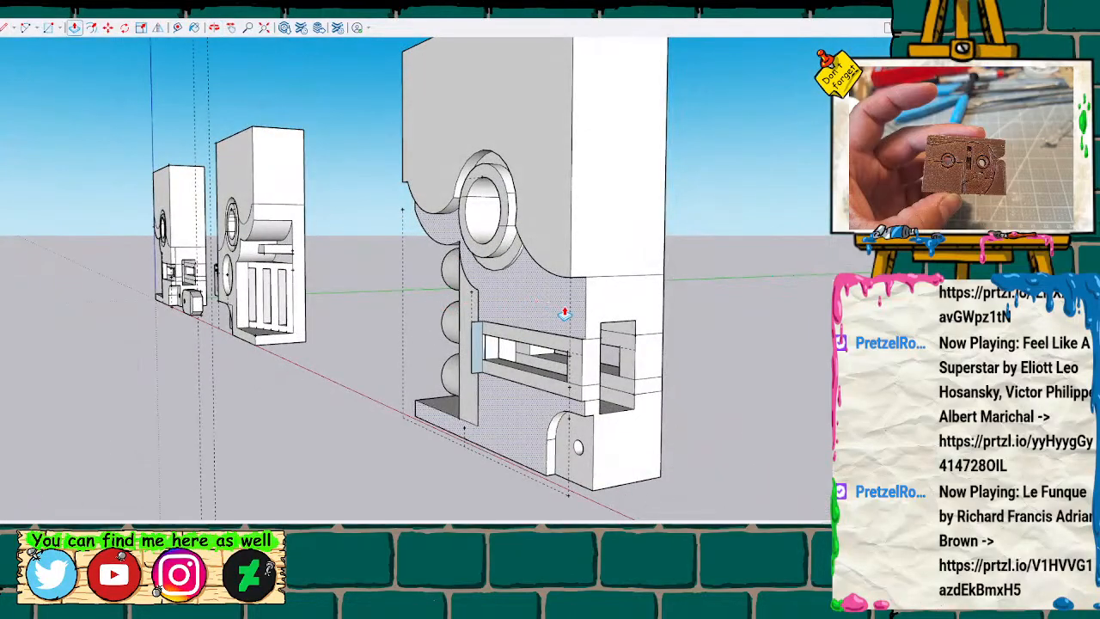
pyautogui.click(580, 471)
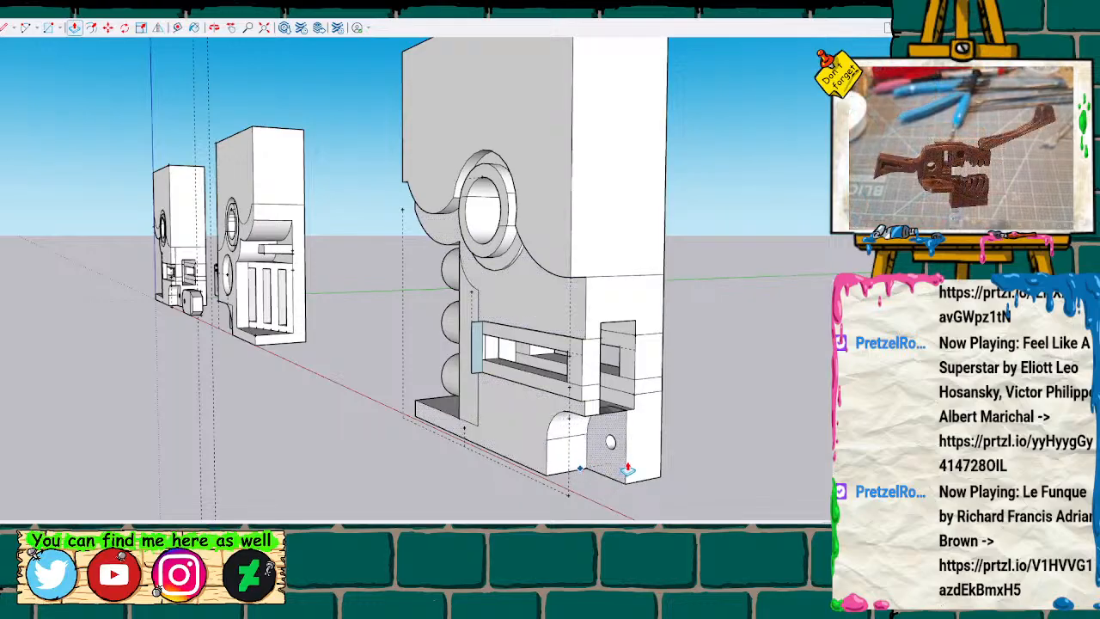
pyautogui.click(669, 459)
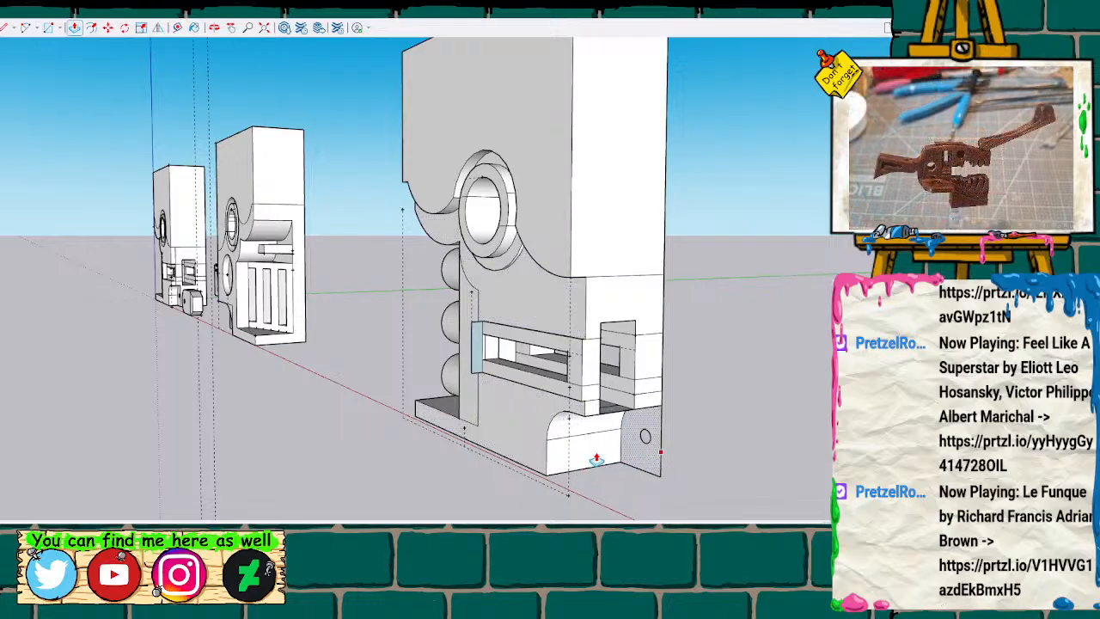
pyautogui.click(534, 450)
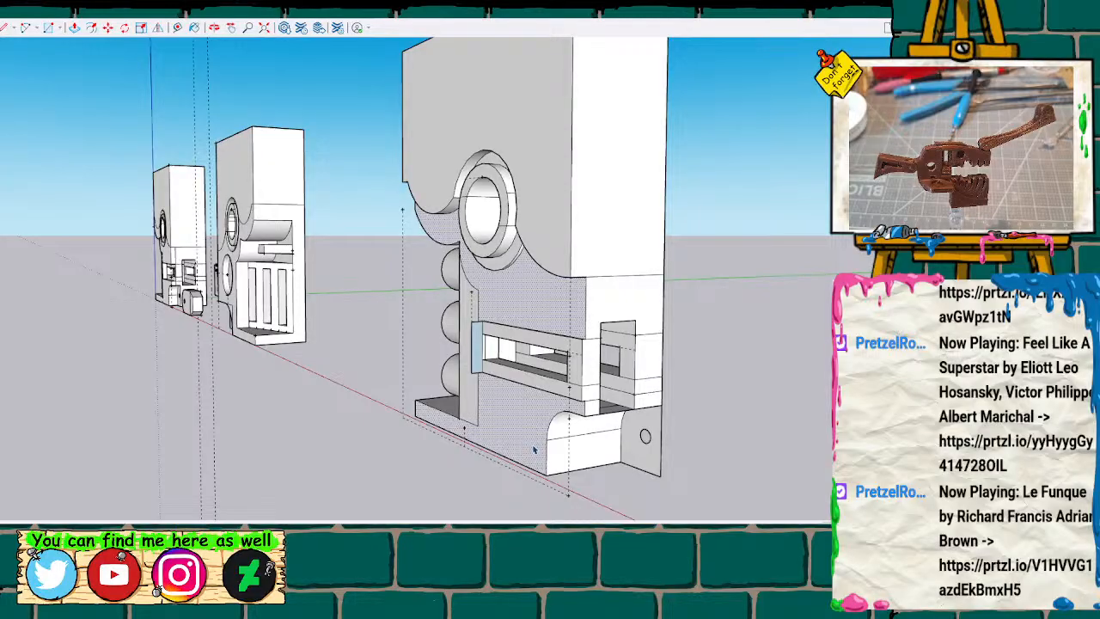
pyautogui.click(602, 453)
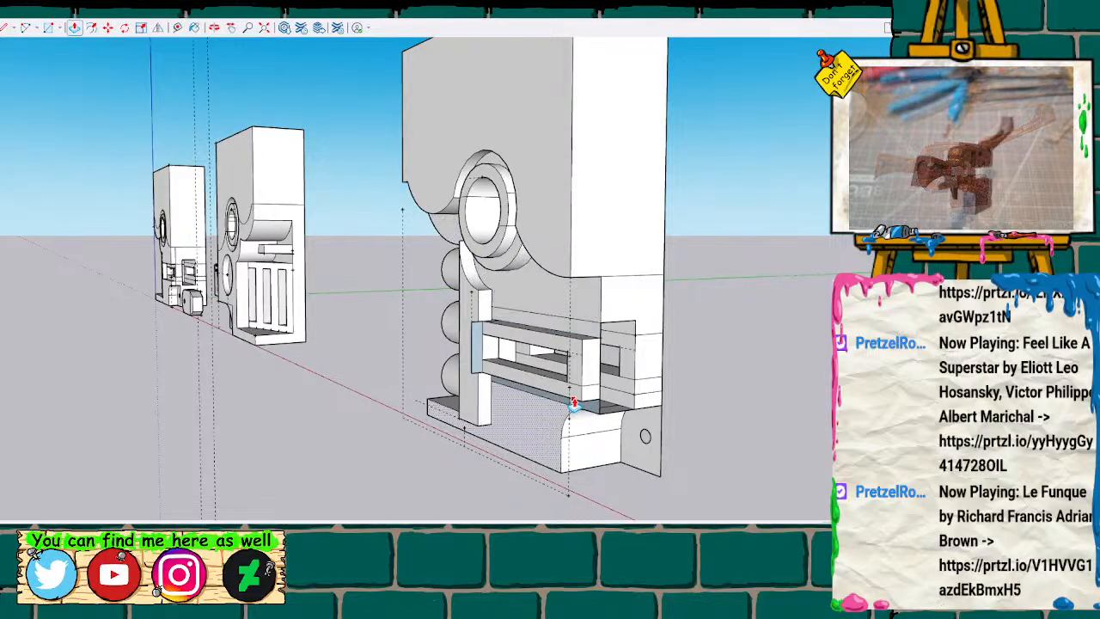
# Erase most of the copied half's lower section beneath the curved outline and the ringed hole.
pyautogui.press('e')
pyautogui.moveTo(410, 289)
pyautogui.mouseDown()
pyautogui.moveTo(553, 302)
pyautogui.moveTo(690, 373)
pyautogui.moveTo(694, 391)
pyautogui.moveTo(418, 381)
pyautogui.moveTo(394, 347)
pyautogui.moveTo(670, 401)
pyautogui.moveTo(477, 368)
pyautogui.moveTo(496, 396)
pyautogui.moveTo(637, 475)
pyautogui.moveTo(713, 405)
pyautogui.mouseUp()
pyautogui.moveTo(373, 484); pyautogui.dragTo(373, 482)
pyautogui.press('Delete')
pyautogui.moveTo(418, 400)
pyautogui.mouseDown(button='middle')
pyautogui.moveTo(312, 420)
pyautogui.moveTo(336, 391)
pyautogui.moveTo(817, 388)
pyautogui.mouseUp(button='middle')
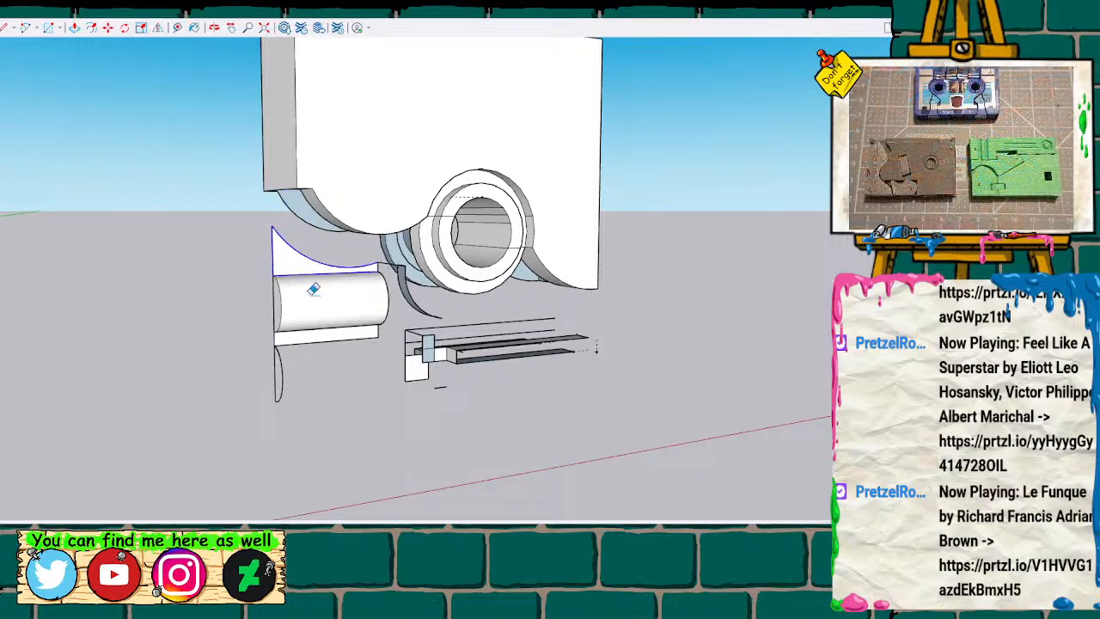
# Erase the leftover roller, slot and stray edge fragments beneath the copied half's ringed hole.
pyautogui.moveTo(280, 289); pyautogui.dragTo(426, 297)
pyautogui.moveTo(231, 338); pyautogui.dragTo(524, 345)
pyautogui.moveTo(444, 318); pyautogui.dragTo(605, 348)
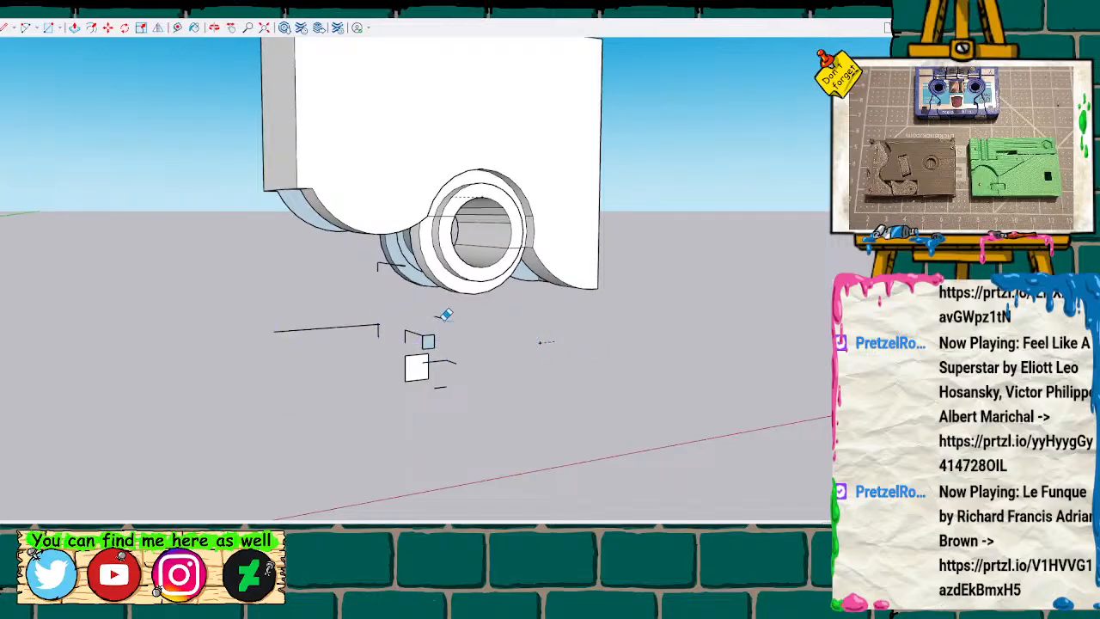
pyautogui.moveTo(381, 313); pyautogui.dragTo(381, 305)
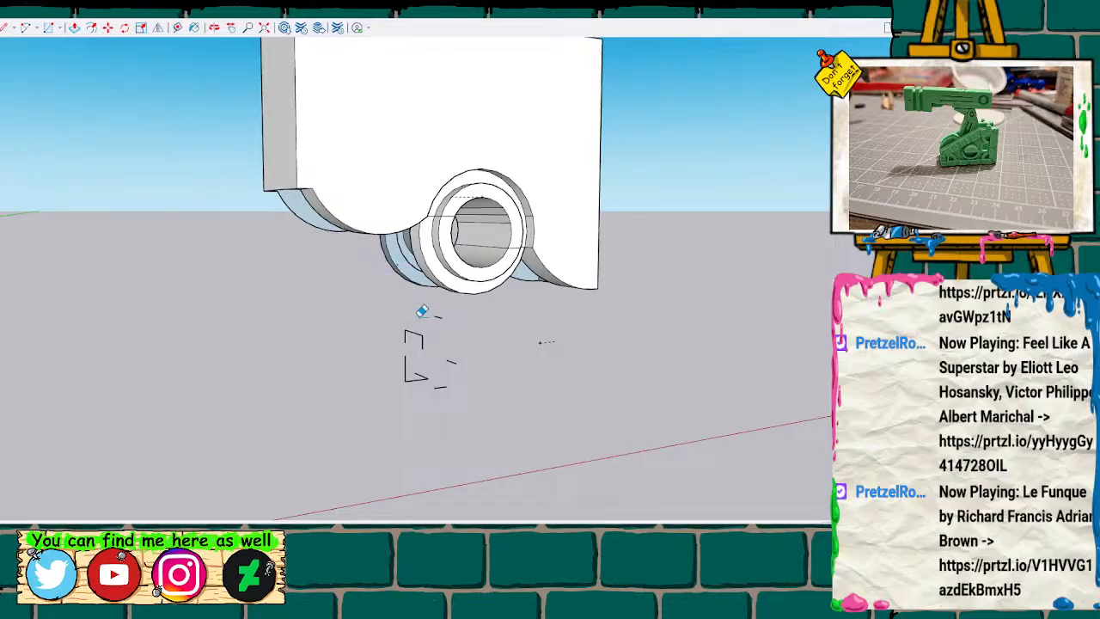
pyautogui.moveTo(366, 309); pyautogui.dragTo(491, 406)
pyautogui.press('Delete')
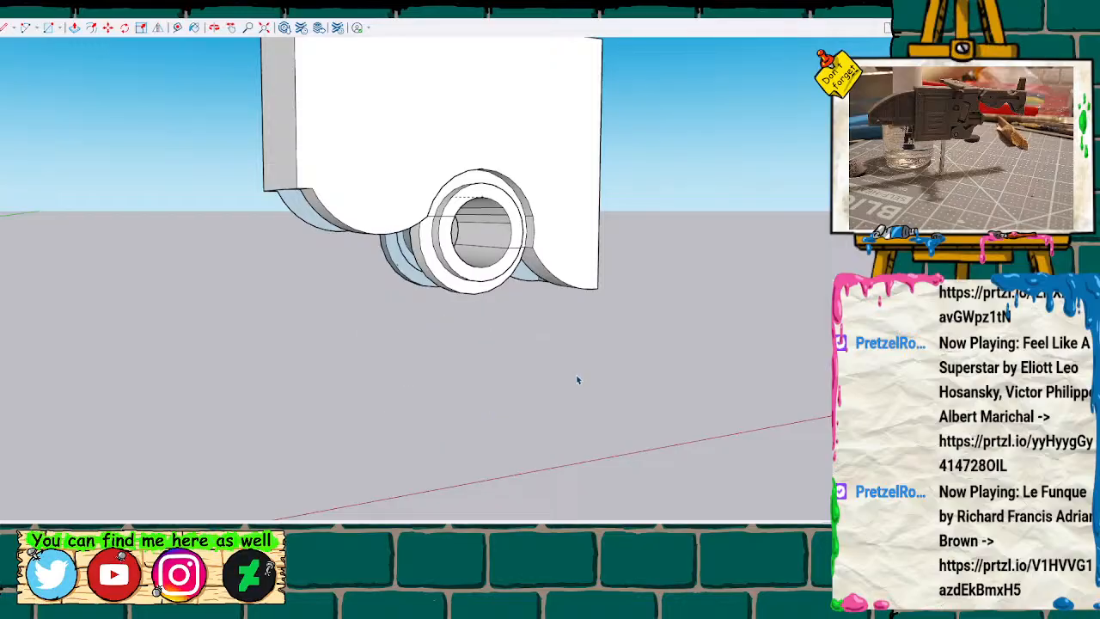
# Draw a line across the open underside between the inner upper corners of the two curved walls.
pyautogui.moveTo(533, 384)
pyautogui.mouseDown(button='middle')
pyautogui.moveTo(300, 437)
pyautogui.moveTo(287, 271)
pyautogui.moveTo(569, 275)
pyautogui.moveTo(670, 215)
pyautogui.moveTo(788, 172)
pyautogui.moveTo(629, 102)
pyautogui.moveTo(326, 226)
pyautogui.moveTo(300, 224)
pyautogui.moveTo(398, 218)
pyautogui.moveTo(575, 135)
pyautogui.moveTo(639, 75)
pyautogui.moveTo(445, 60)
pyautogui.moveTo(590, 43)
pyautogui.moveTo(569, 203)
pyautogui.moveTo(793, 312)
pyautogui.moveTo(757, 258)
pyautogui.moveTo(485, 71)
pyautogui.moveTo(210, 55)
pyautogui.moveTo(633, 59)
pyautogui.moveTo(662, 103)
pyautogui.moveTo(533, 135)
pyautogui.moveTo(437, 247)
pyautogui.moveTo(811, 278)
pyautogui.moveTo(621, 39)
pyautogui.moveTo(602, 103)
pyautogui.moveTo(454, 216)
pyautogui.moveTo(562, 319)
pyautogui.moveTo(644, 356)
pyautogui.moveTo(593, 249)
pyautogui.moveTo(54, 349)
pyautogui.moveTo(216, 304)
pyautogui.moveTo(346, 284)
pyautogui.moveTo(359, 294)
pyautogui.moveTo(346, 312)
pyautogui.moveTo(275, 332)
pyautogui.mouseUp(button='middle')
pyautogui.scroll(2, 301, 224)
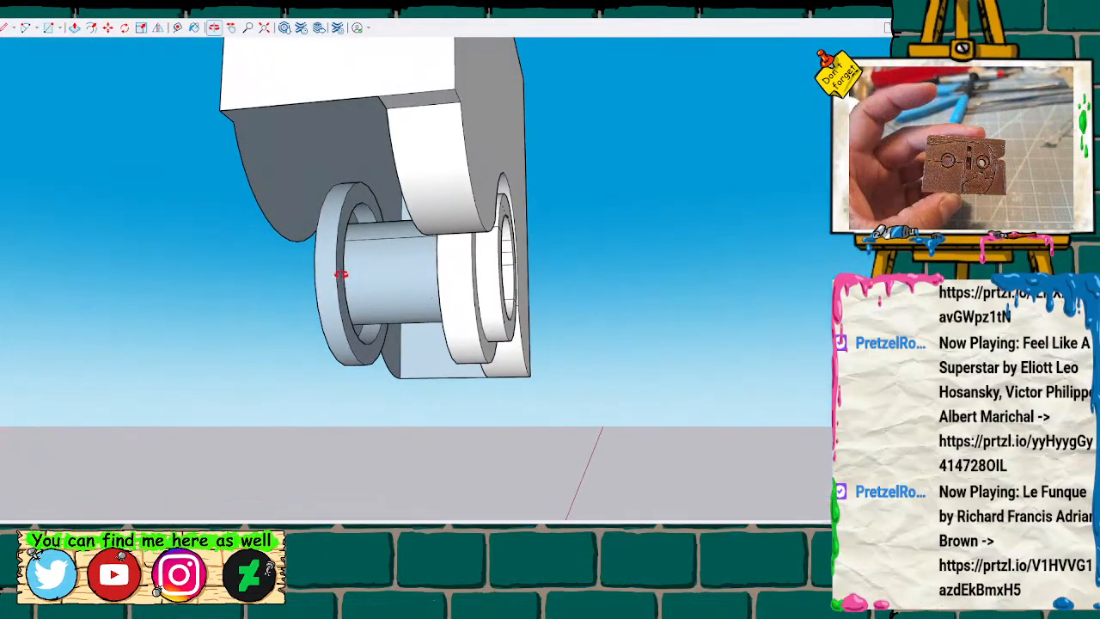
pyautogui.click(387, 107)
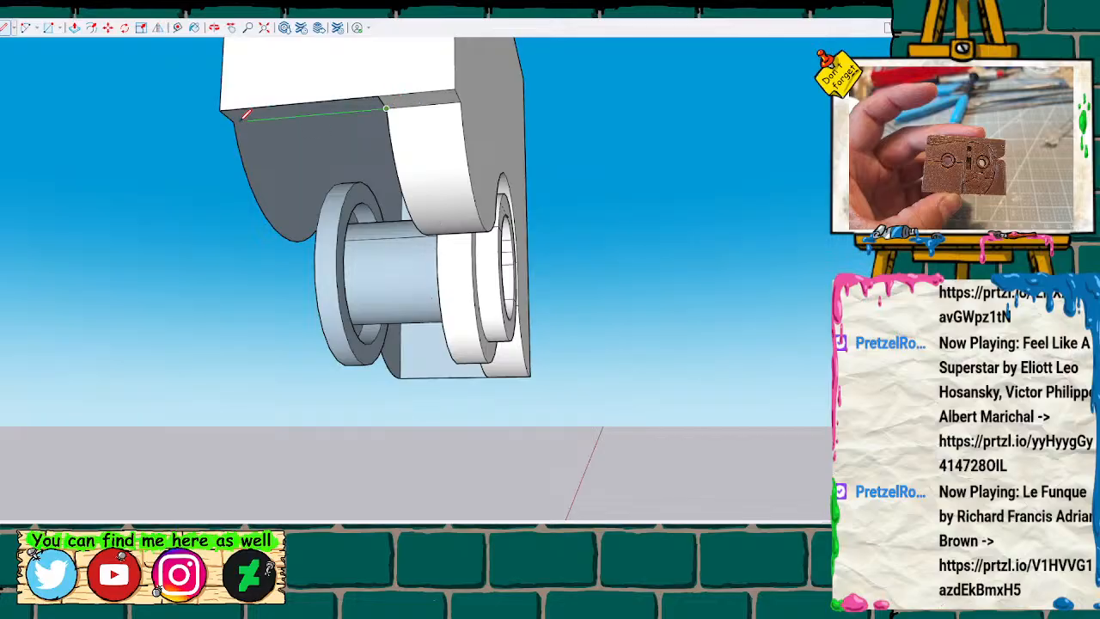
pyautogui.click(233, 121)
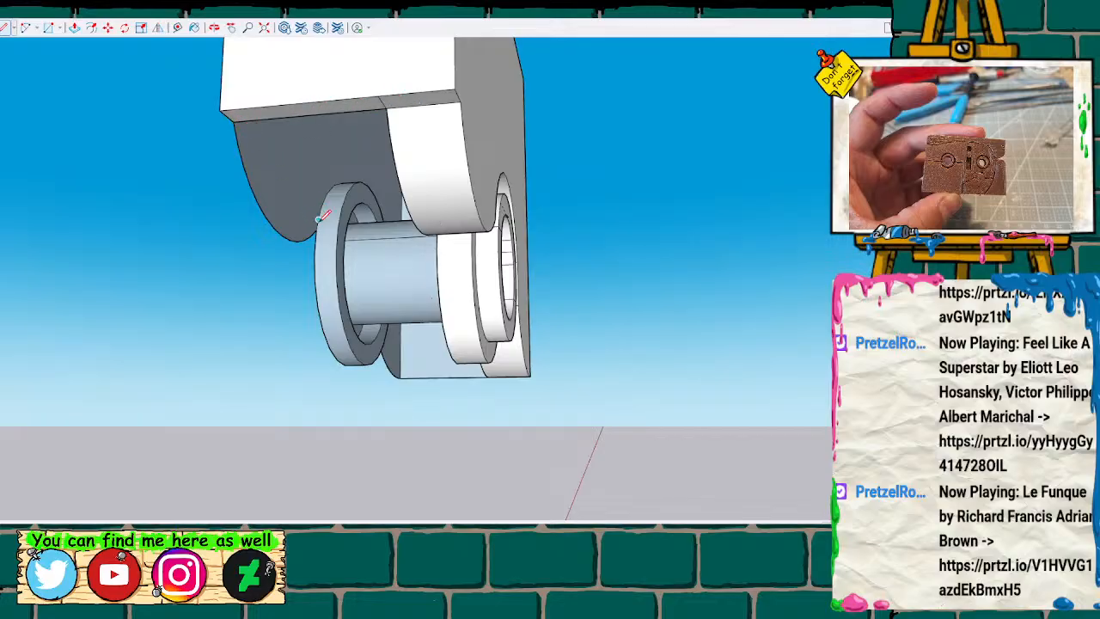
# Draw a line between the rear and front rings where they meet the curved underside.
pyautogui.moveTo(354, 228)
pyautogui.mouseDown(button='middle')
pyautogui.moveTo(520, 332)
pyautogui.moveTo(415, 272)
pyautogui.moveTo(640, 195)
pyautogui.moveTo(679, 258)
pyautogui.moveTo(722, 258)
pyautogui.moveTo(757, 240)
pyautogui.mouseUp(button='middle')
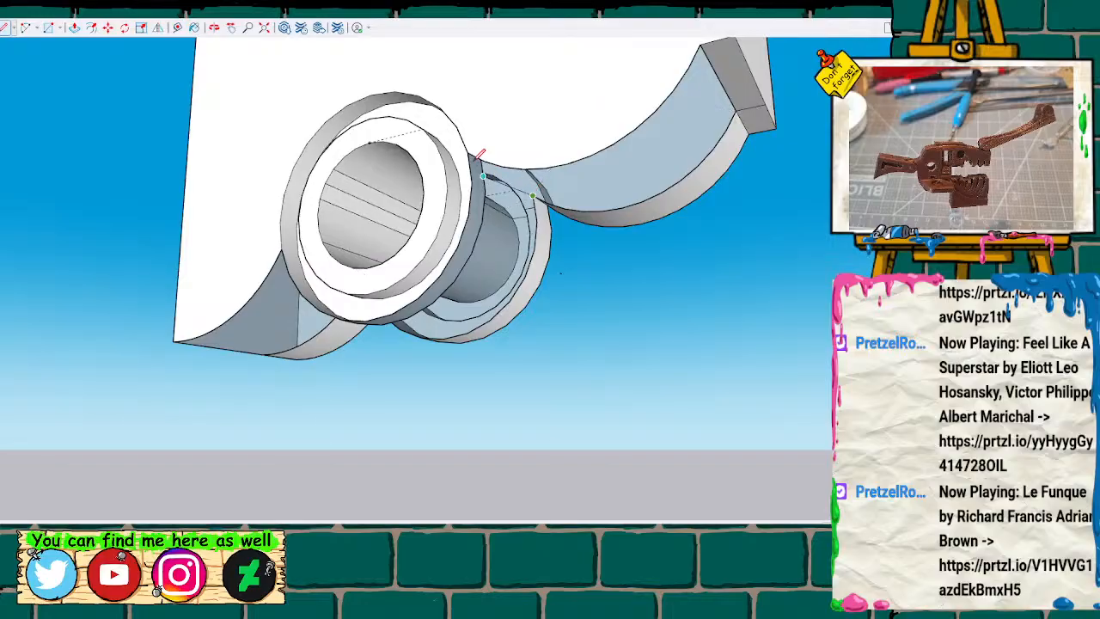
pyautogui.press('space')
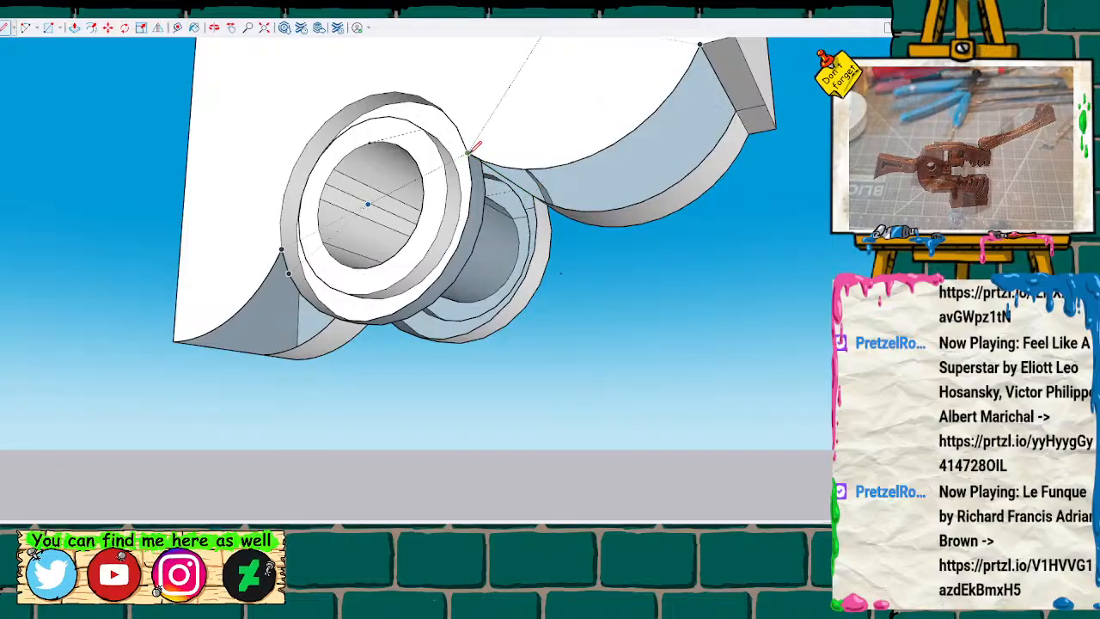
pyautogui.scroll(1, 578, 201)
pyautogui.scroll(-1, 551, 238)
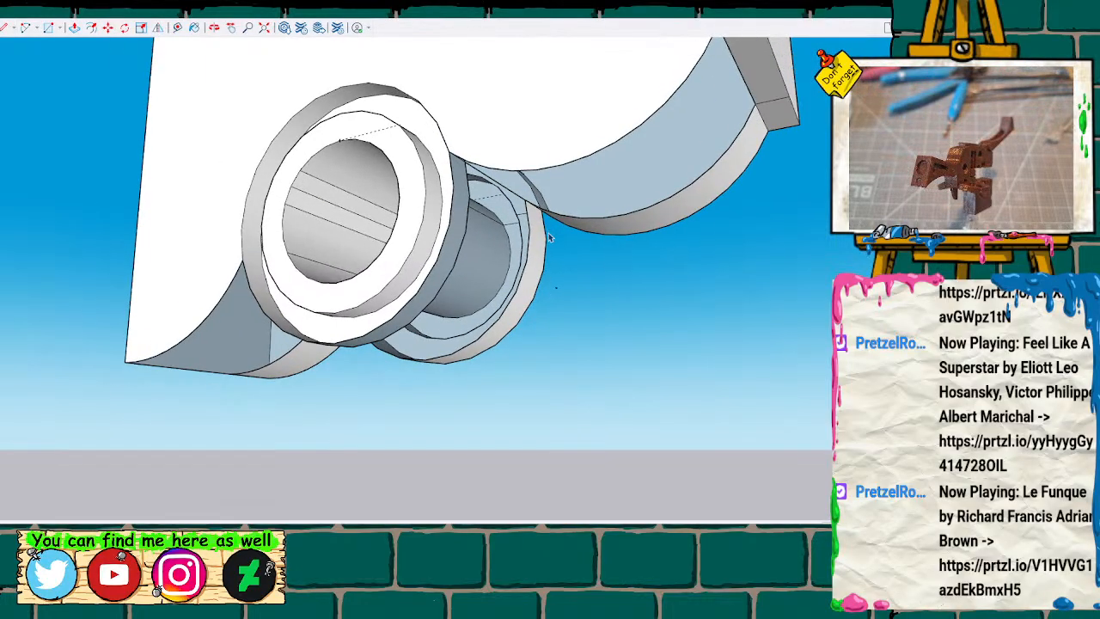
pyautogui.moveTo(236, 386)
pyautogui.mouseDown(button='middle')
pyautogui.moveTo(418, 339)
pyautogui.moveTo(594, 246)
pyautogui.moveTo(592, 256)
pyautogui.moveTo(503, 233)
pyautogui.mouseUp(button='middle')
pyautogui.press('l')
pyautogui.click(315, 236)
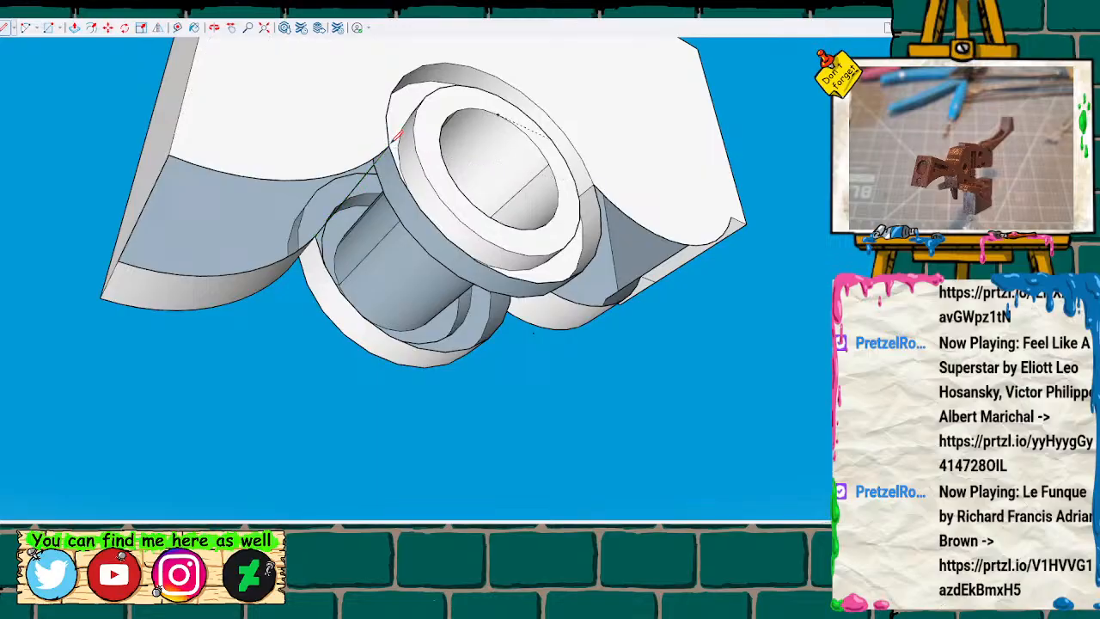
pyautogui.click(388, 144)
pyautogui.press('space')
pyautogui.scroll(3, 300, 190)
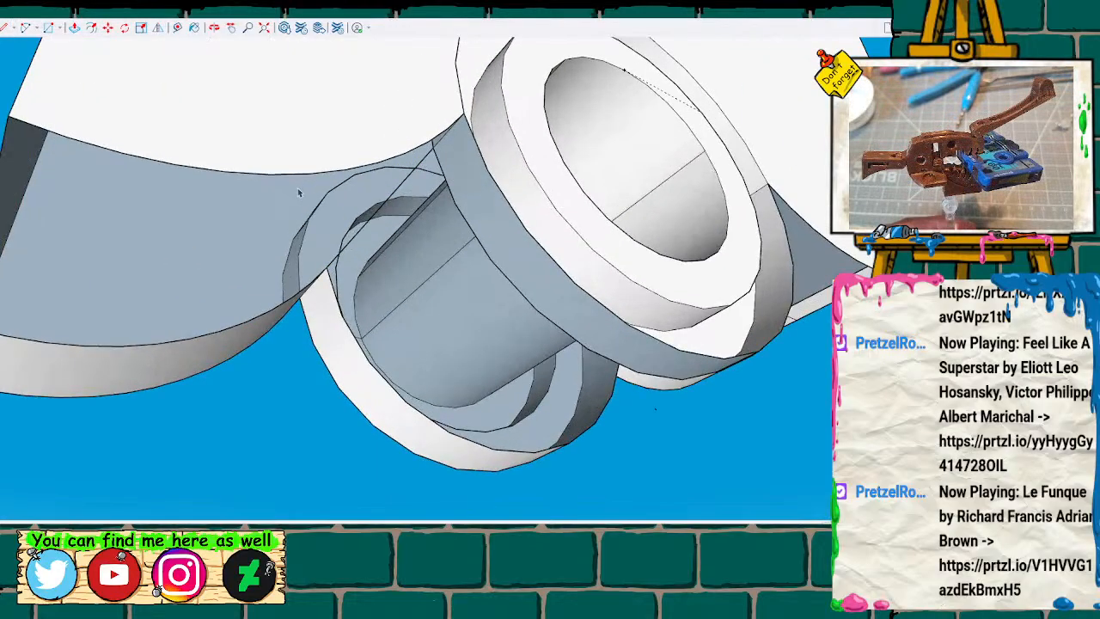
pyautogui.press('l')
pyautogui.click(86, 345)
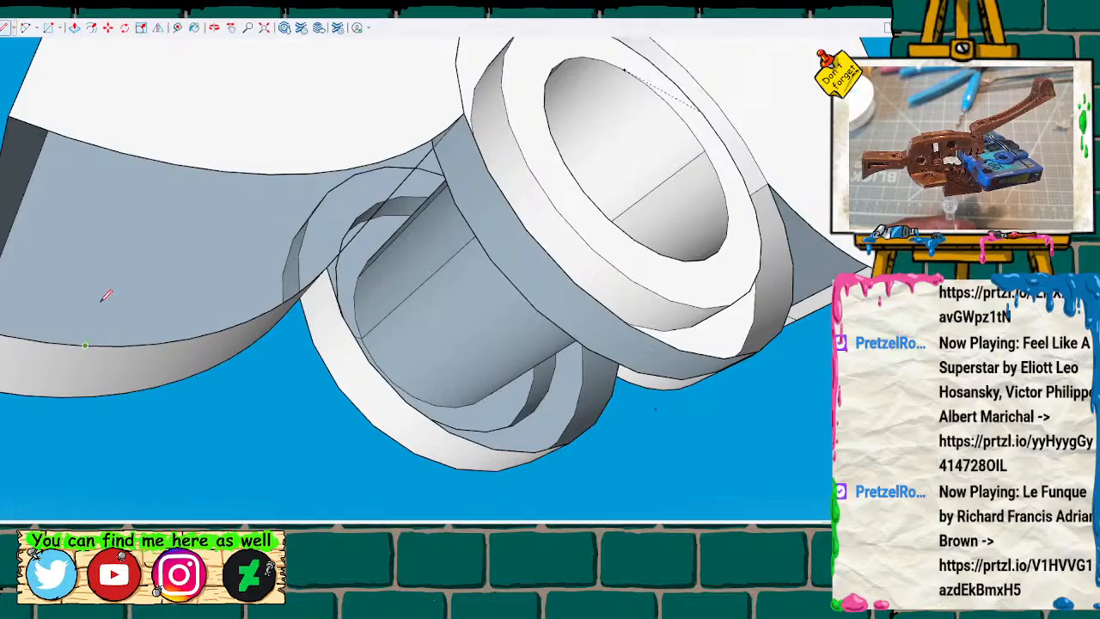
pyautogui.click(148, 158)
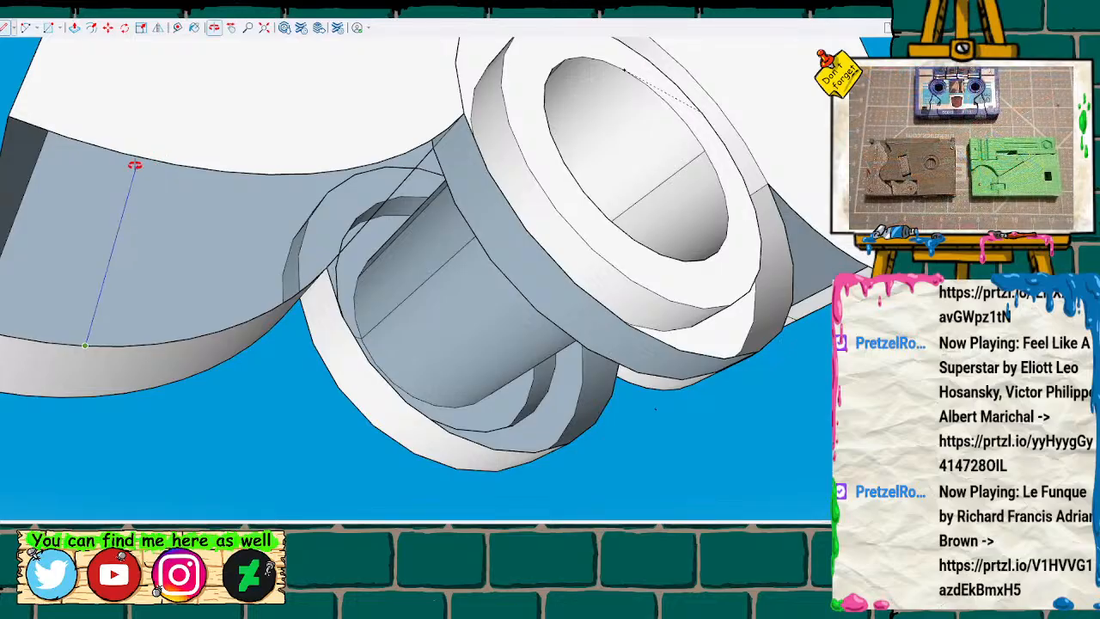
pyautogui.press('space')
# Connect matching arc points of the two curved walls beside the rings with parallel lines to fill the lowest part of the underside.
pyautogui.moveTo(177, 258)
pyautogui.mouseDown(button='middle')
pyautogui.moveTo(179, 248)
pyautogui.moveTo(300, 300)
pyautogui.moveTo(417, 263)
pyautogui.moveTo(436, 277)
pyautogui.mouseUp(button='middle')
pyautogui.press('l')
pyautogui.click(402, 276)
pyautogui.click(698, 248)
pyautogui.press('Escape')
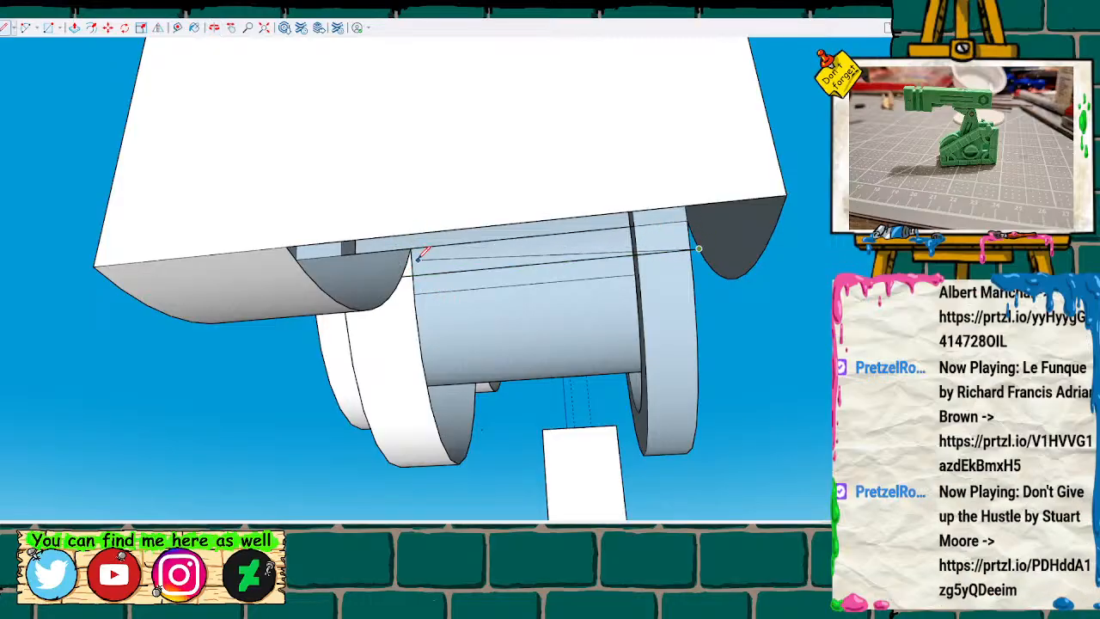
pyautogui.click(411, 251)
pyautogui.click(701, 247)
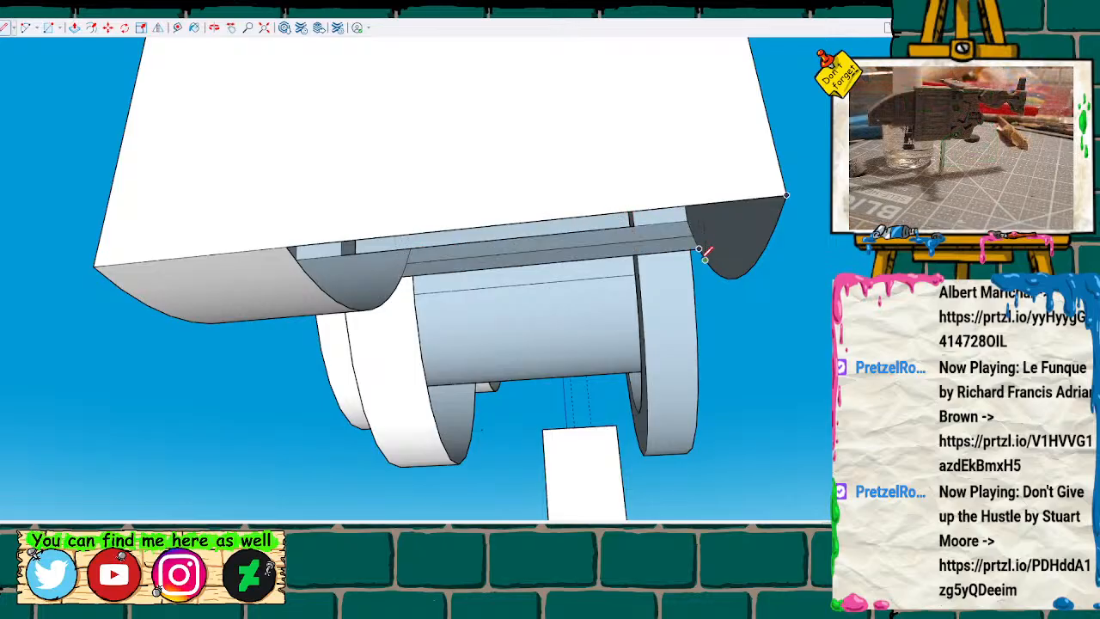
pyautogui.click(401, 278)
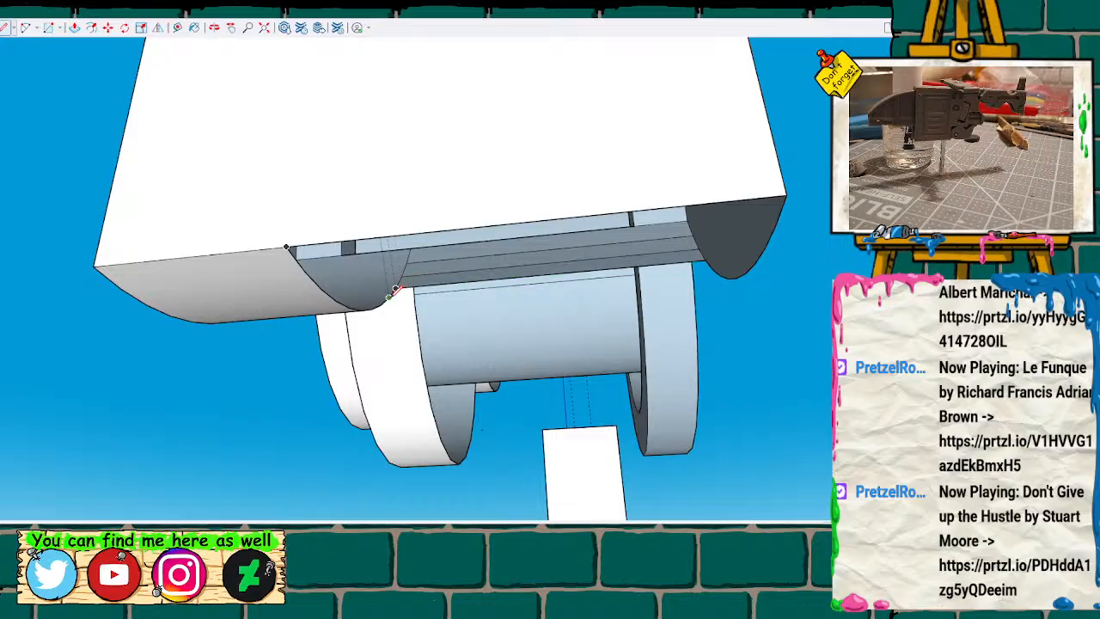
pyautogui.click(712, 269)
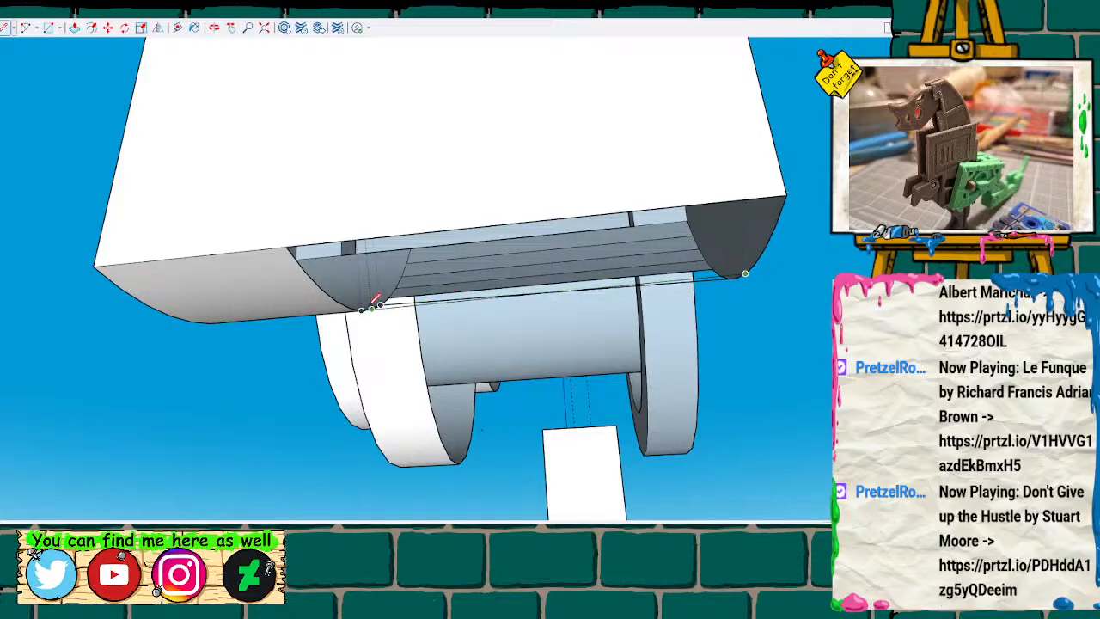
pyautogui.click(374, 307)
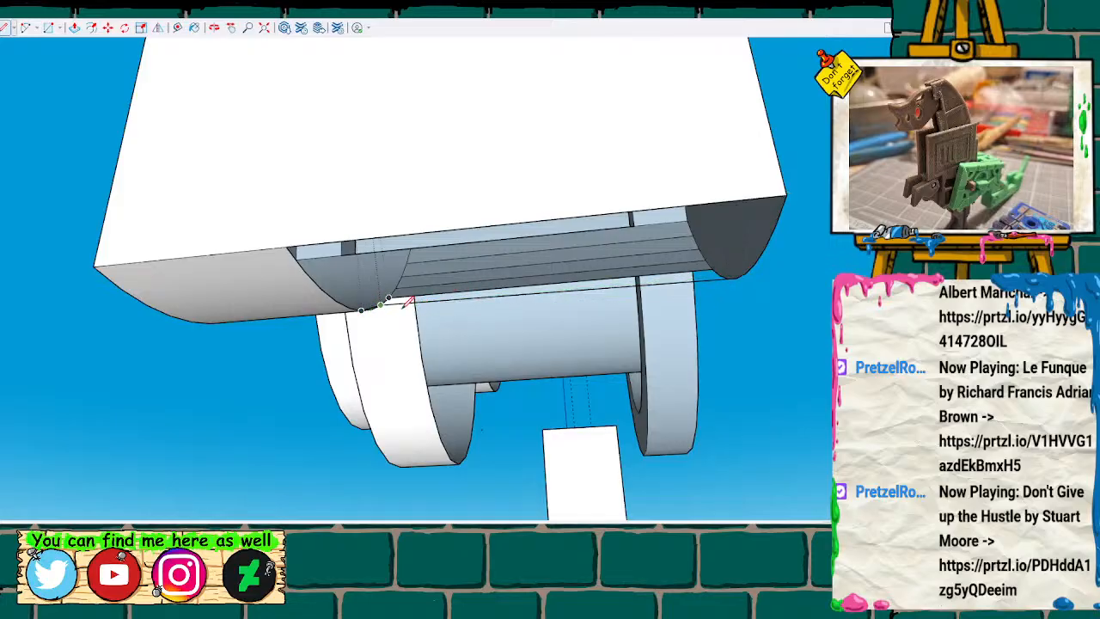
pyautogui.moveTo(540, 321); pyautogui.dragTo(562, 206, button='middle')
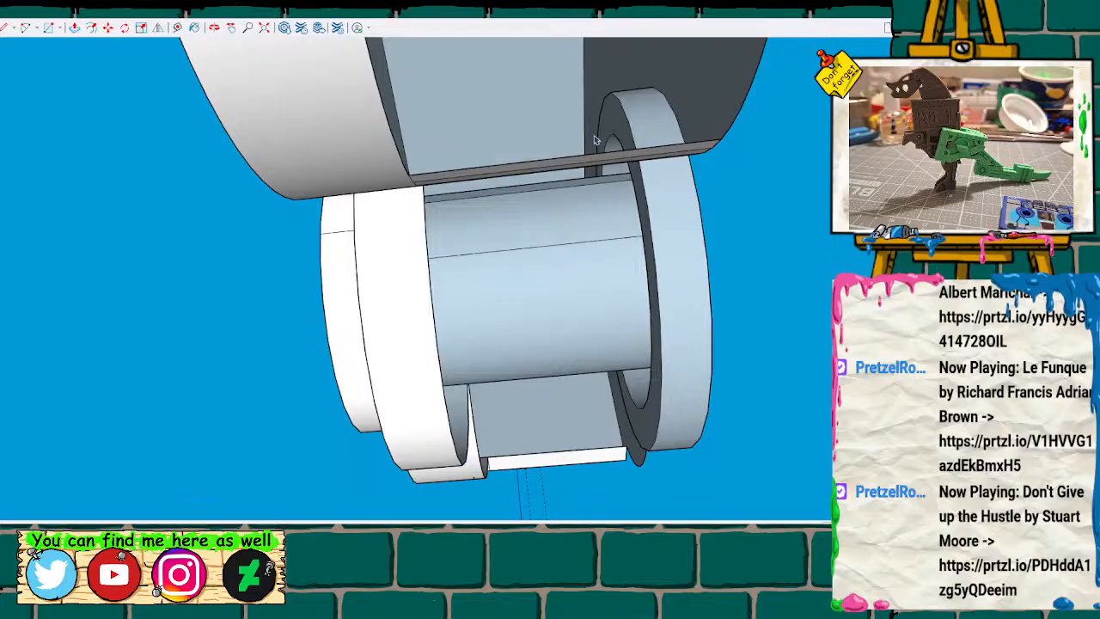
# Connect the remaining matching arc points of the two curved walls with parallel lines up to the top edge, filling the rest of the underside.
pyautogui.moveTo(597, 177); pyautogui.dragTo(387, 336, button='middle')
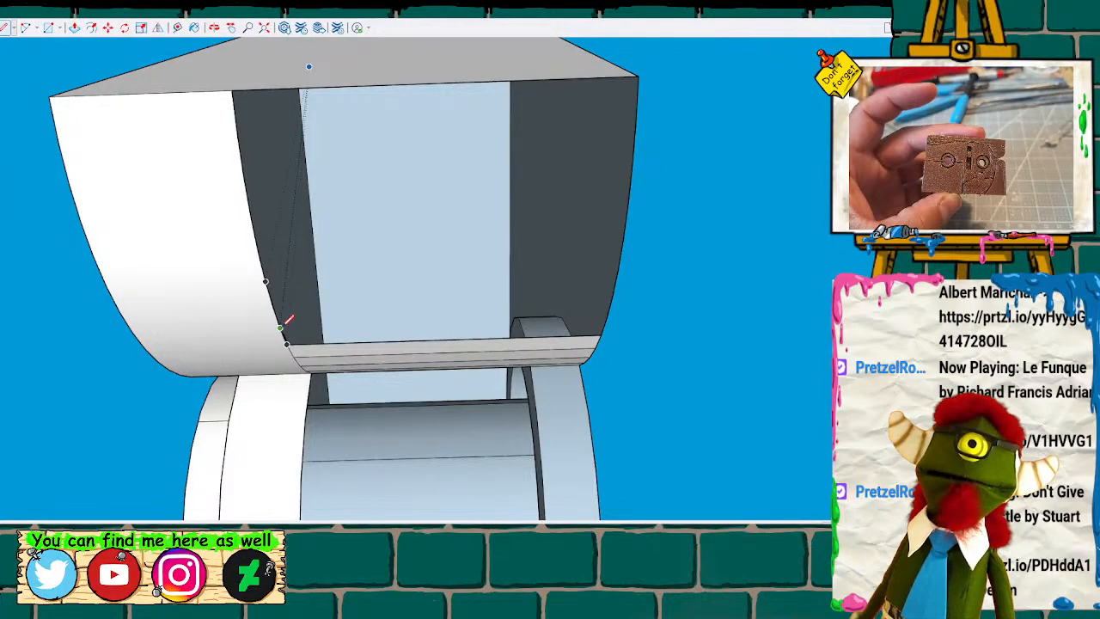
pyautogui.click(281, 327)
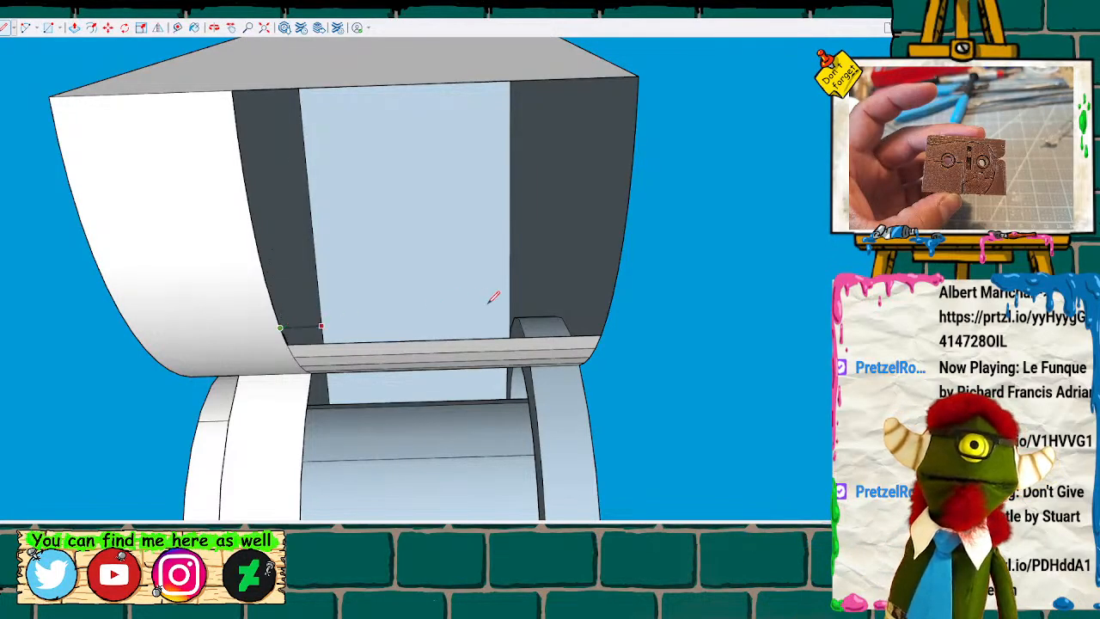
pyautogui.click(608, 311)
pyautogui.click(612, 296)
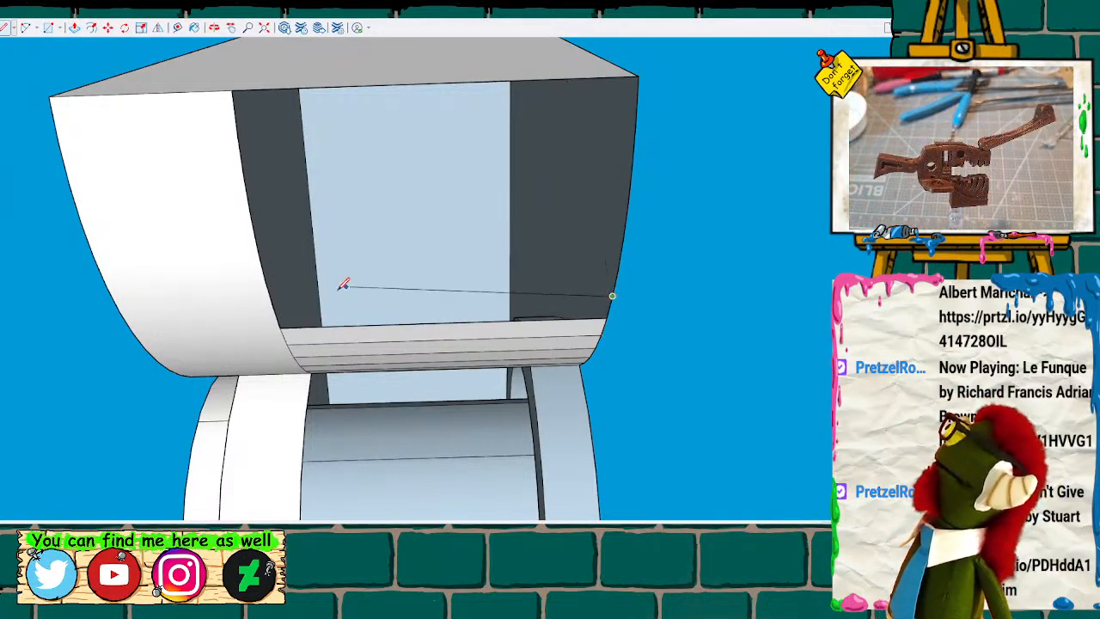
pyautogui.click(274, 304)
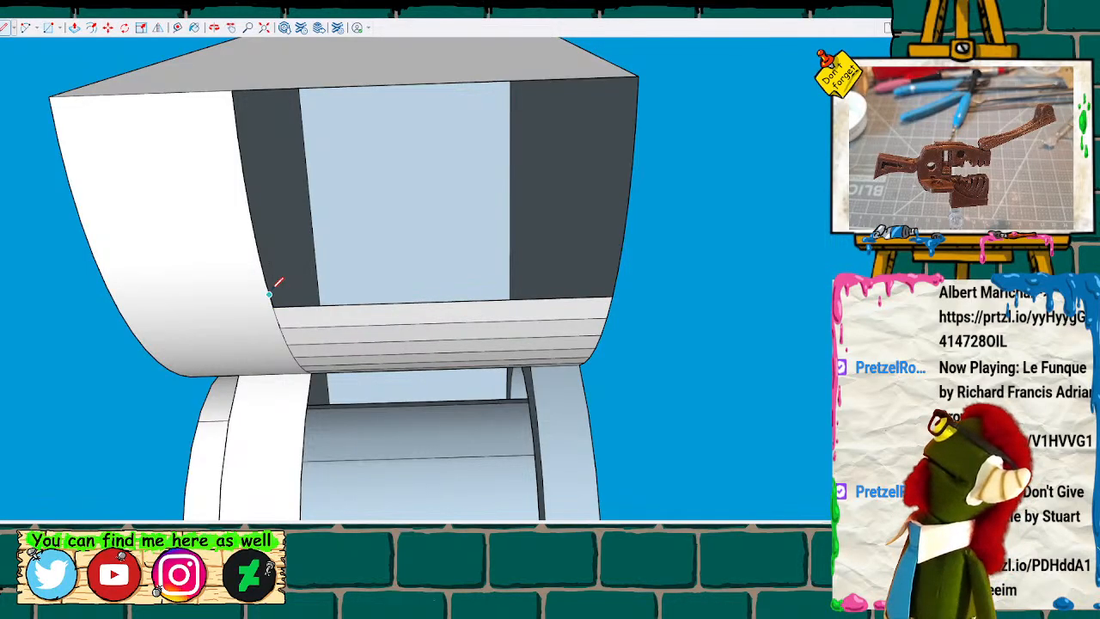
pyautogui.click(617, 271)
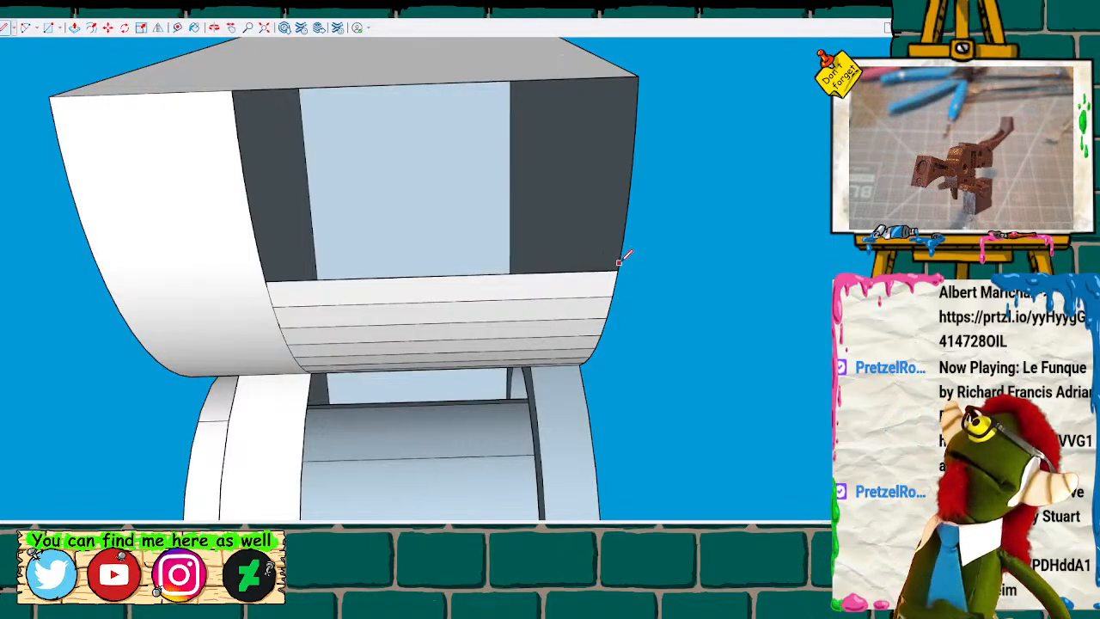
pyautogui.click(623, 240)
pyautogui.click(257, 247)
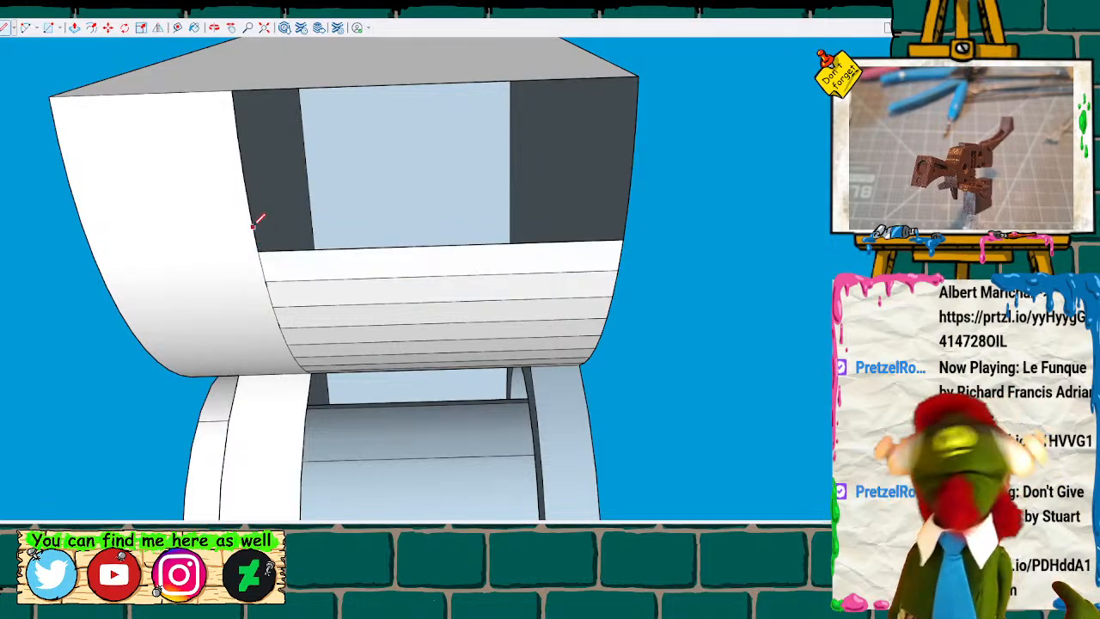
pyautogui.click(251, 216)
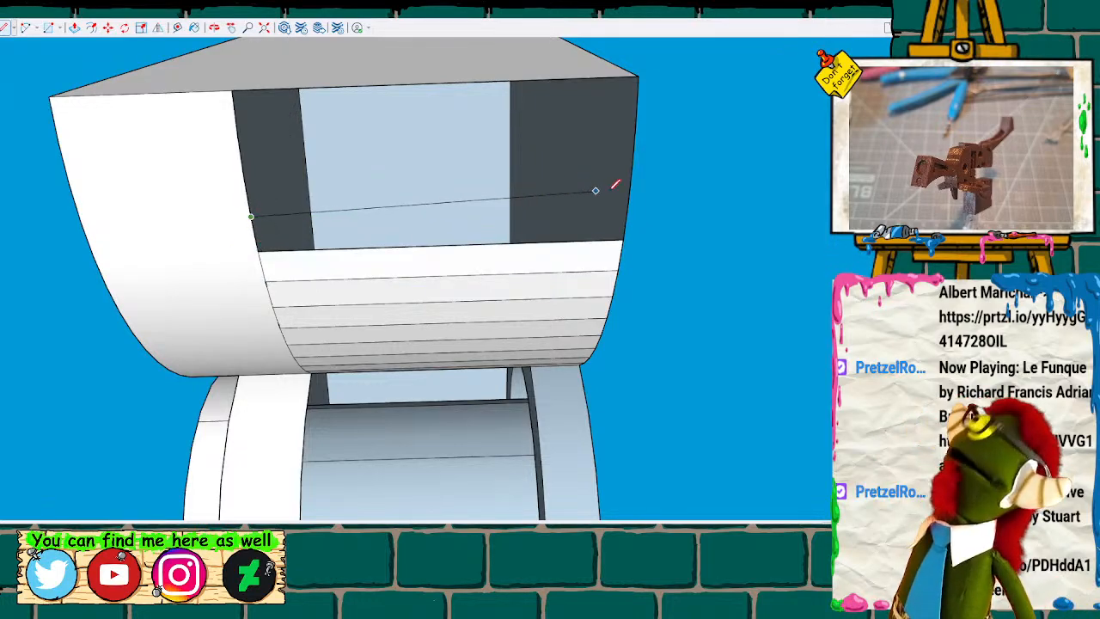
pyautogui.click(629, 204)
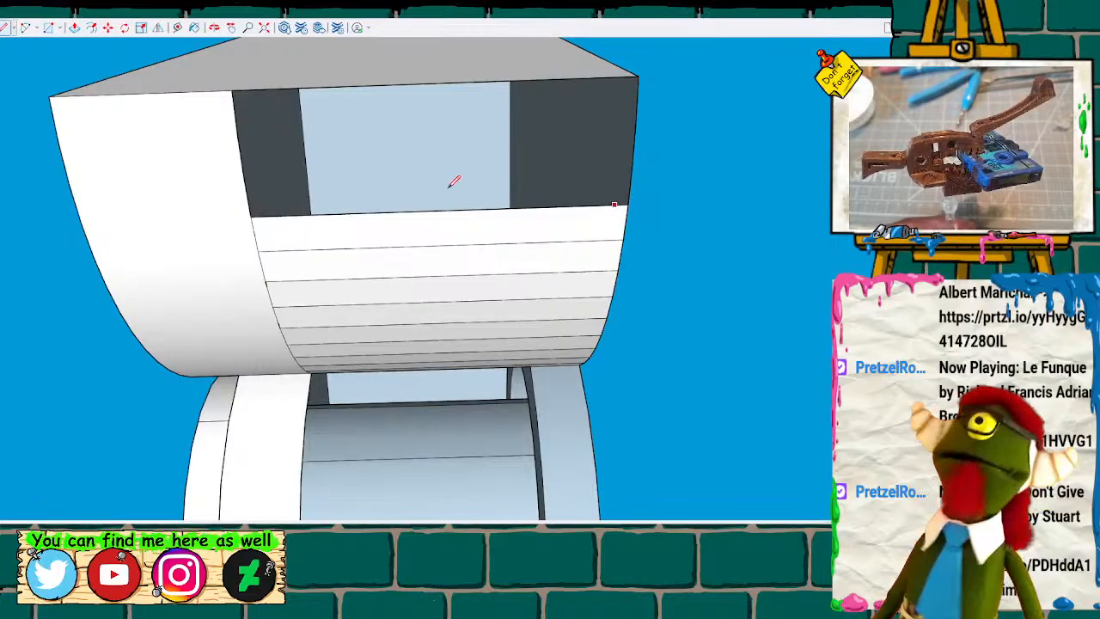
pyautogui.click(244, 178)
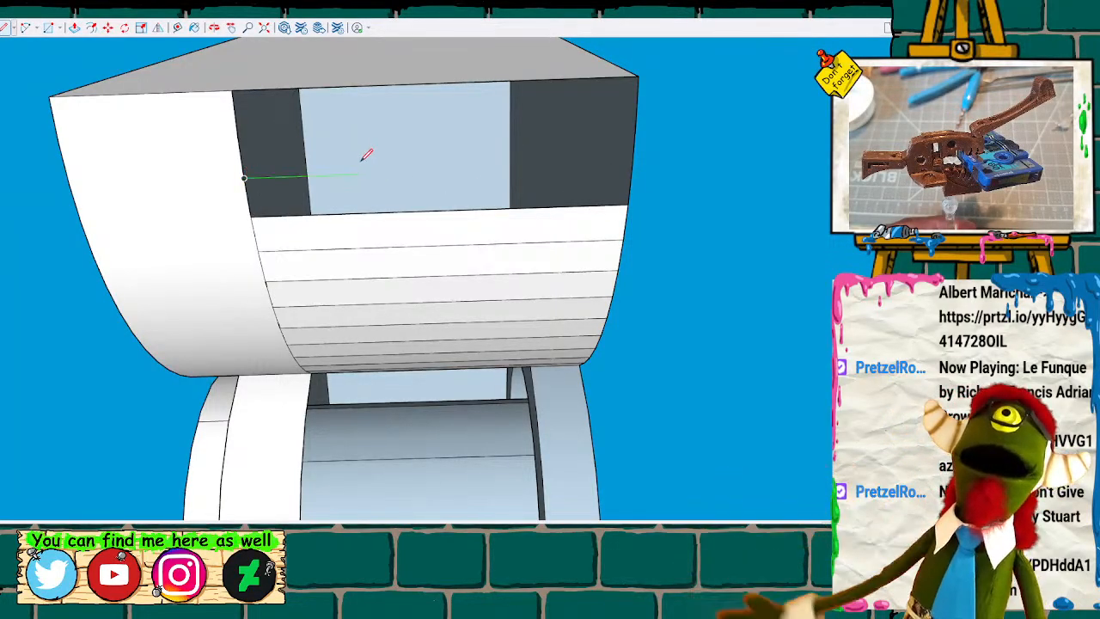
pyautogui.click(632, 163)
pyautogui.click(635, 120)
pyautogui.click(239, 134)
# Reverse the face on the underside rim of the front ring so its front side faces outward.
pyautogui.moveTo(251, 215)
pyautogui.mouseDown(button='middle')
pyautogui.moveTo(253, 231)
pyautogui.moveTo(542, 244)
pyautogui.moveTo(294, 123)
pyautogui.moveTo(266, 393)
pyautogui.moveTo(215, 416)
pyautogui.moveTo(177, 405)
pyautogui.moveTo(263, 326)
pyautogui.moveTo(614, 208)
pyautogui.moveTo(455, 420)
pyautogui.moveTo(67, 484)
pyautogui.mouseUp(button='middle')
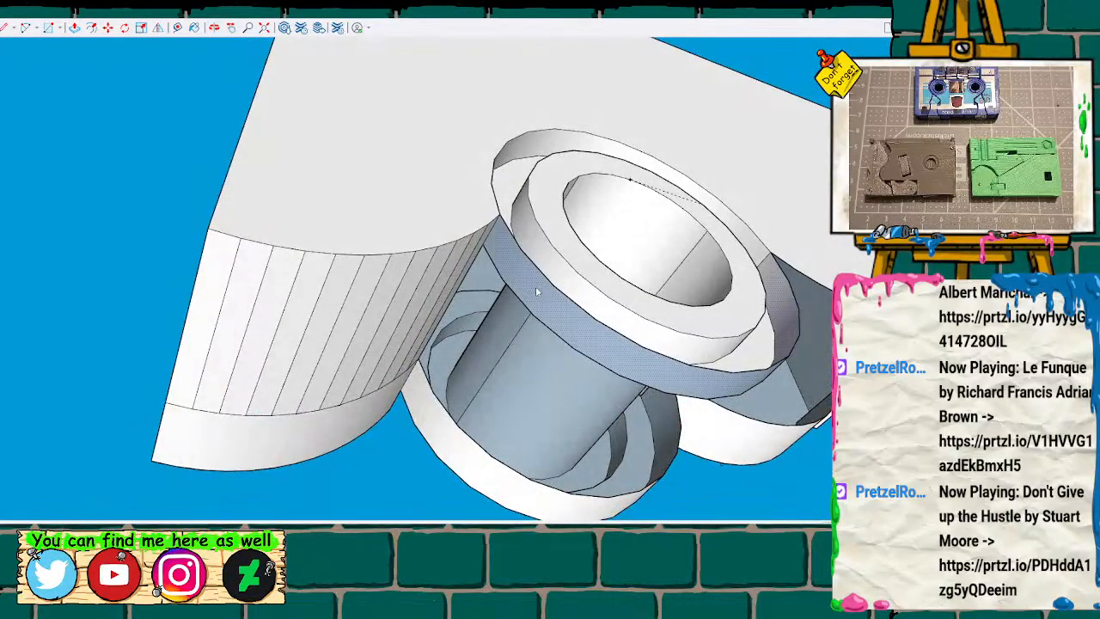
pyautogui.click(597, 420)
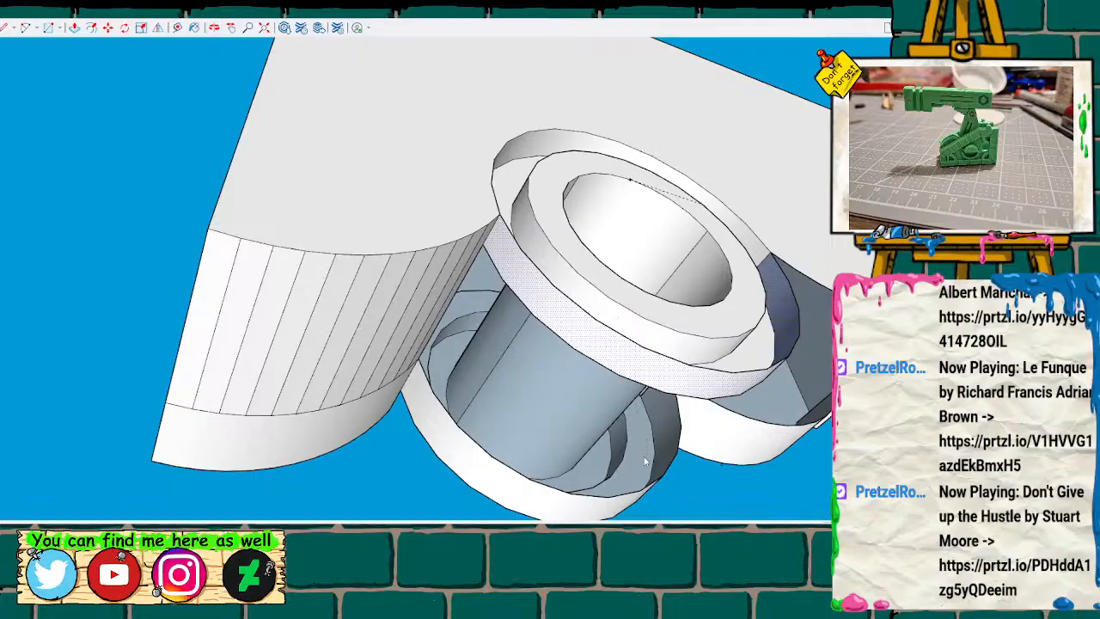
pyautogui.click(648, 482)
# Push the lower half of the front ring's raised inner collar back flush with the surrounding flange.
pyautogui.moveTo(596, 336)
pyautogui.mouseDown(button='middle')
pyautogui.moveTo(526, 459)
pyautogui.moveTo(344, 481)
pyautogui.moveTo(545, 413)
pyautogui.moveTo(769, 432)
pyautogui.moveTo(748, 400)
pyautogui.moveTo(680, 366)
pyautogui.moveTo(676, 415)
pyautogui.moveTo(738, 371)
pyautogui.mouseUp(button='middle')
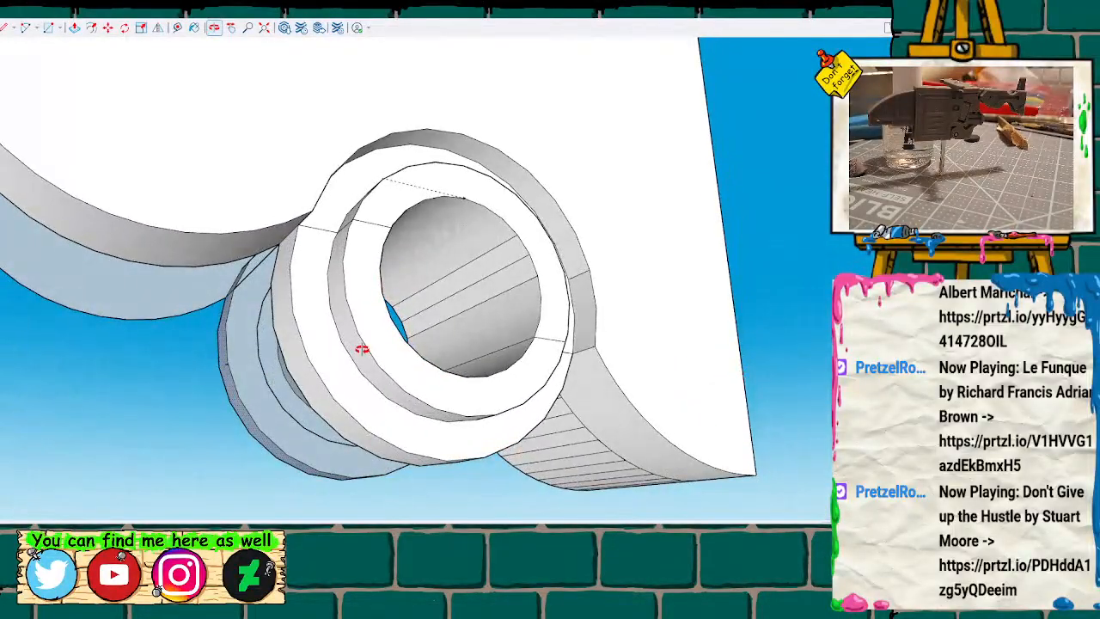
pyautogui.moveTo(309, 306)
pyautogui.mouseDown(button='middle')
pyautogui.moveTo(331, 298)
pyautogui.moveTo(309, 405)
pyautogui.moveTo(187, 450)
pyautogui.moveTo(678, 301)
pyautogui.moveTo(727, 336)
pyautogui.moveTo(732, 417)
pyautogui.moveTo(772, 352)
pyautogui.moveTo(610, 331)
pyautogui.moveTo(312, 351)
pyautogui.moveTo(30, 391)
pyautogui.moveTo(221, 361)
pyautogui.moveTo(309, 260)
pyautogui.moveTo(311, 276)
pyautogui.mouseUp(button='middle')
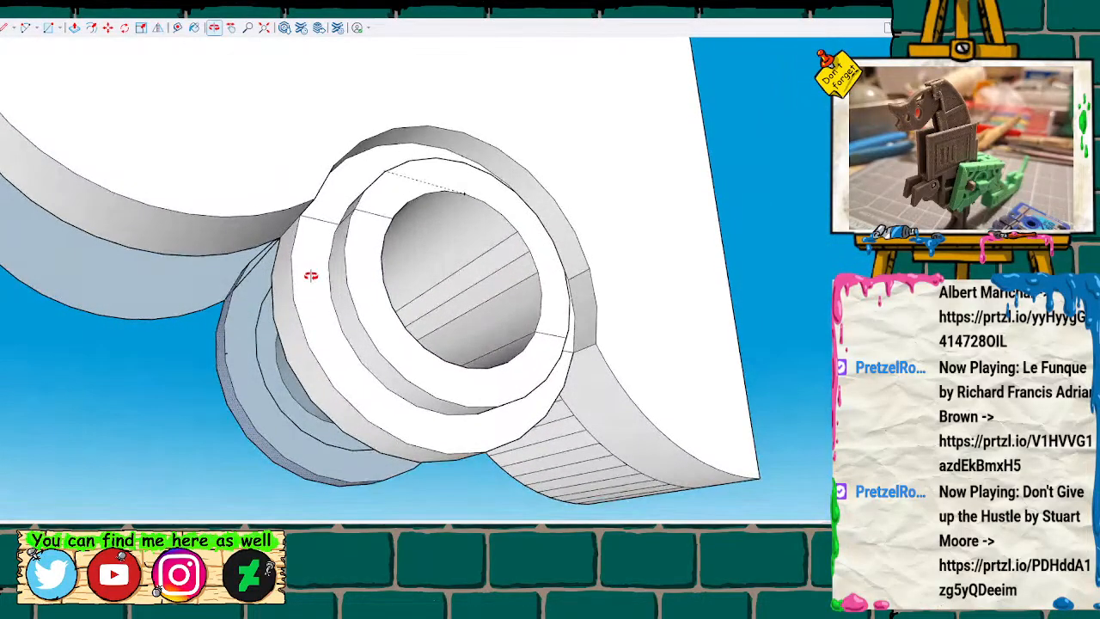
pyautogui.click(355, 254)
pyautogui.moveTo(352, 256); pyautogui.dragTo(334, 282)
pyautogui.click(349, 344)
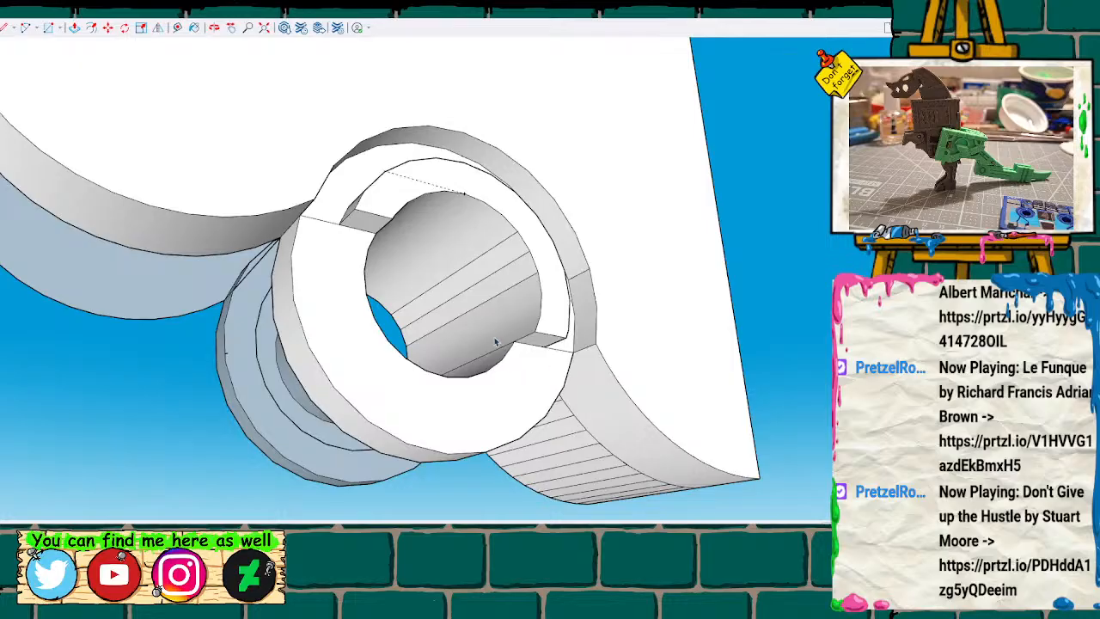
# Push the lower half of the front ring back to remove it and erase its leftover outline edge.
pyautogui.moveTo(477, 331)
pyautogui.mouseDown(button='middle')
pyautogui.moveTo(307, 395)
pyautogui.moveTo(307, 449)
pyautogui.moveTo(303, 359)
pyautogui.moveTo(193, 257)
pyautogui.mouseUp(button='middle')
pyautogui.click(472, 368)
pyautogui.press('m')
pyautogui.click(471, 369)
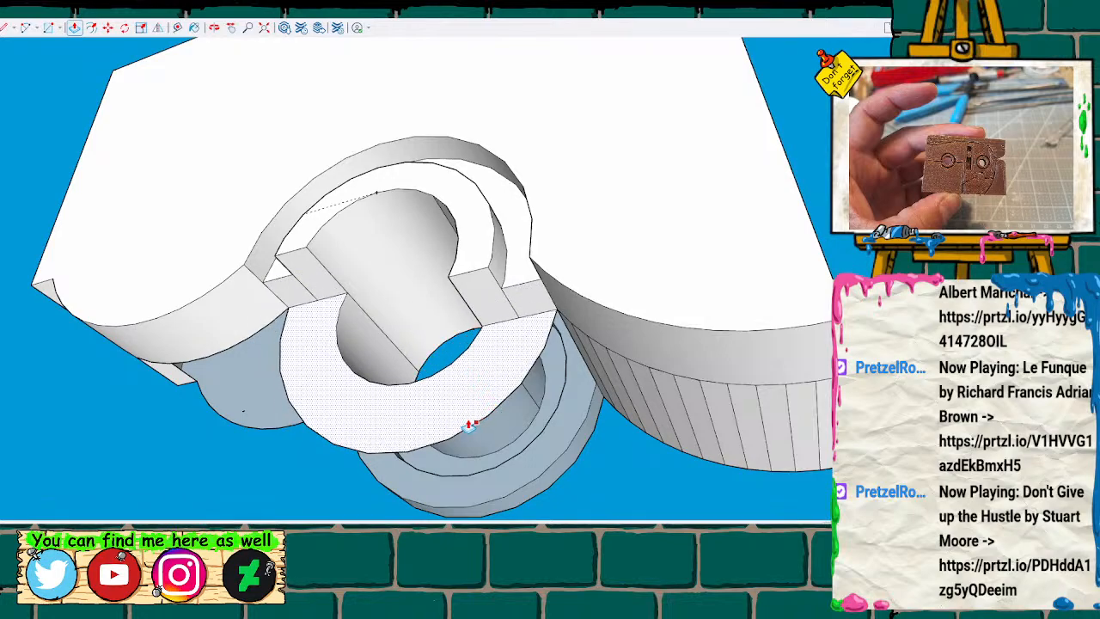
pyautogui.click(435, 372)
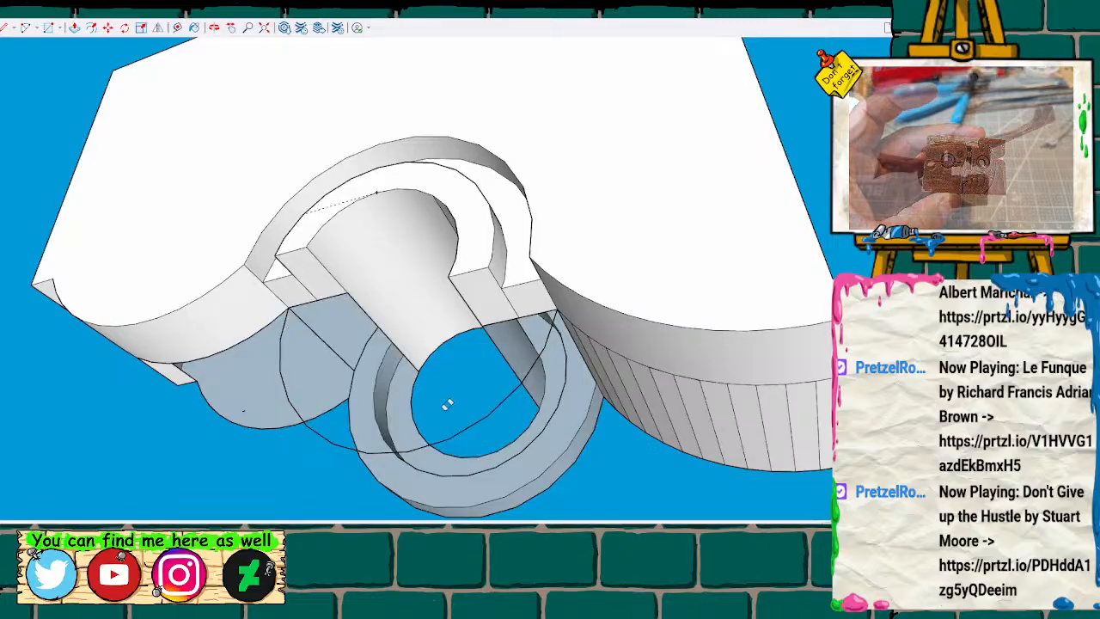
pyautogui.click(473, 423)
pyautogui.scroll(-1, 400, 382)
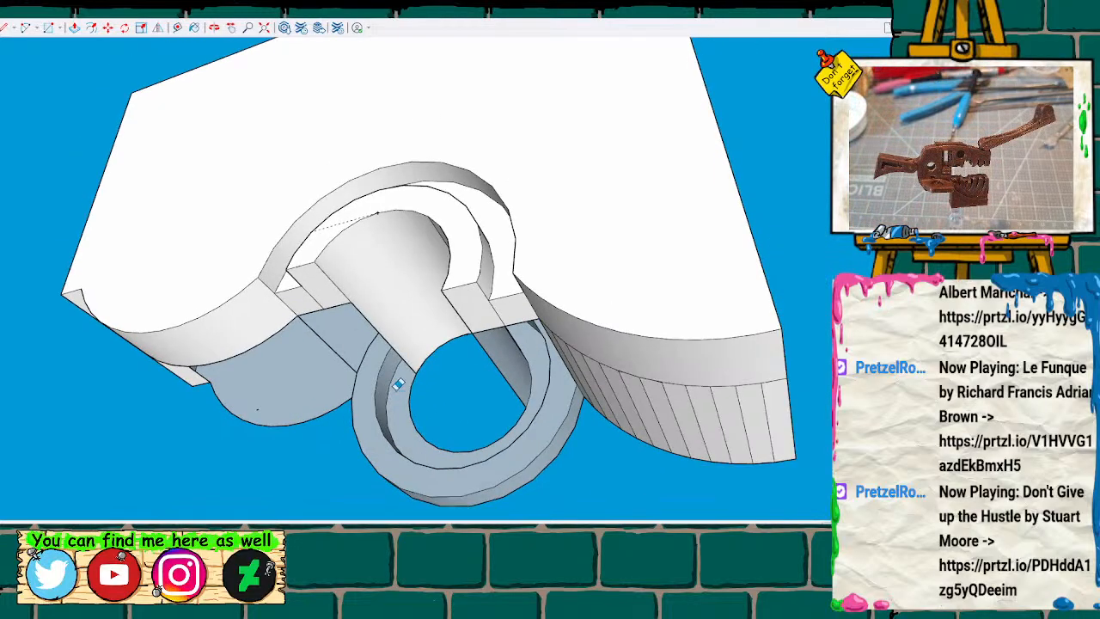
# Examine the copied half from the front, focusing on the remaining rings around the hole and the curved underside.
pyautogui.moveTo(421, 252)
pyautogui.mouseDown(button='middle')
pyautogui.moveTo(485, 372)
pyautogui.moveTo(547, 422)
pyautogui.moveTo(492, 357)
pyautogui.mouseUp(button='middle')
pyautogui.scroll(-3, 493, 358)
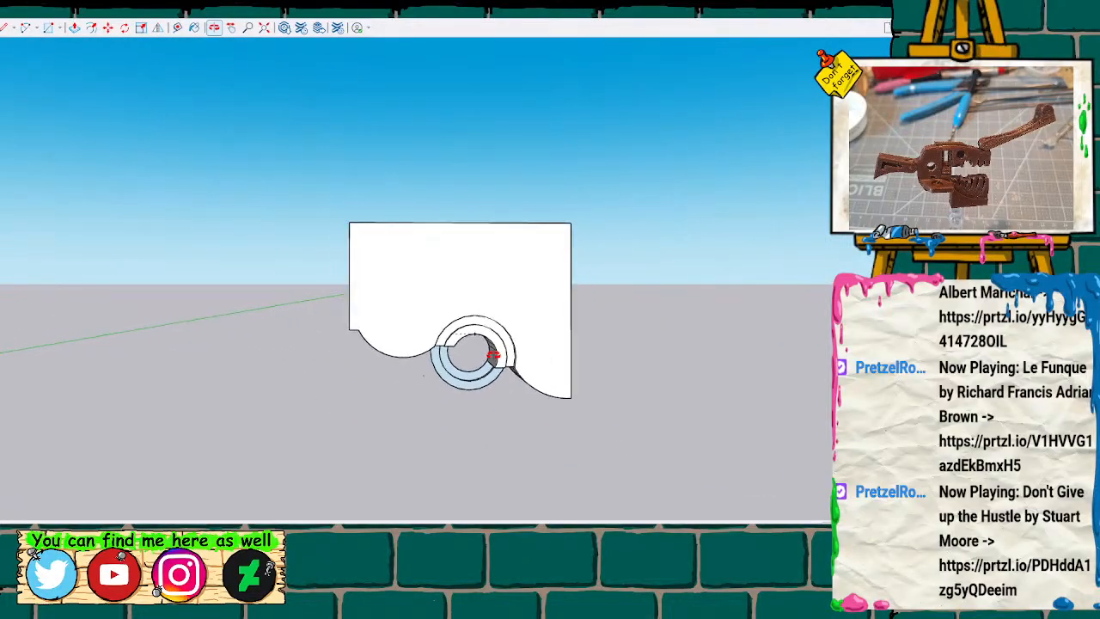
pyautogui.keyDown('shift'); pyautogui.moveTo(306, 368); pyautogui.dragTo(470, 307, button='middle'); pyautogui.keyUp('shift')
pyautogui.scroll(-4, 419, 343)
pyautogui.moveTo(427, 349)
pyautogui.keyDown('shift'); pyautogui.mouseDown(button='middle')
pyautogui.moveTo(718, 342)
pyautogui.moveTo(113, 344)
pyautogui.mouseUp(button='middle'); pyautogui.keyUp('shift')
pyautogui.scroll(5, 409, 316)
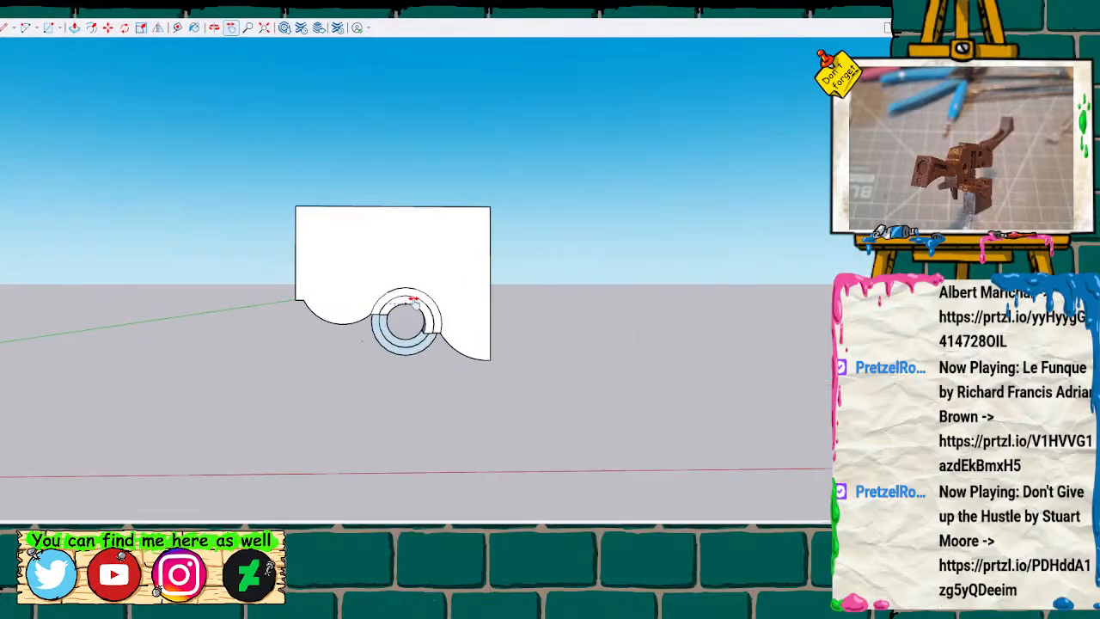
pyautogui.scroll(6, 407, 320)
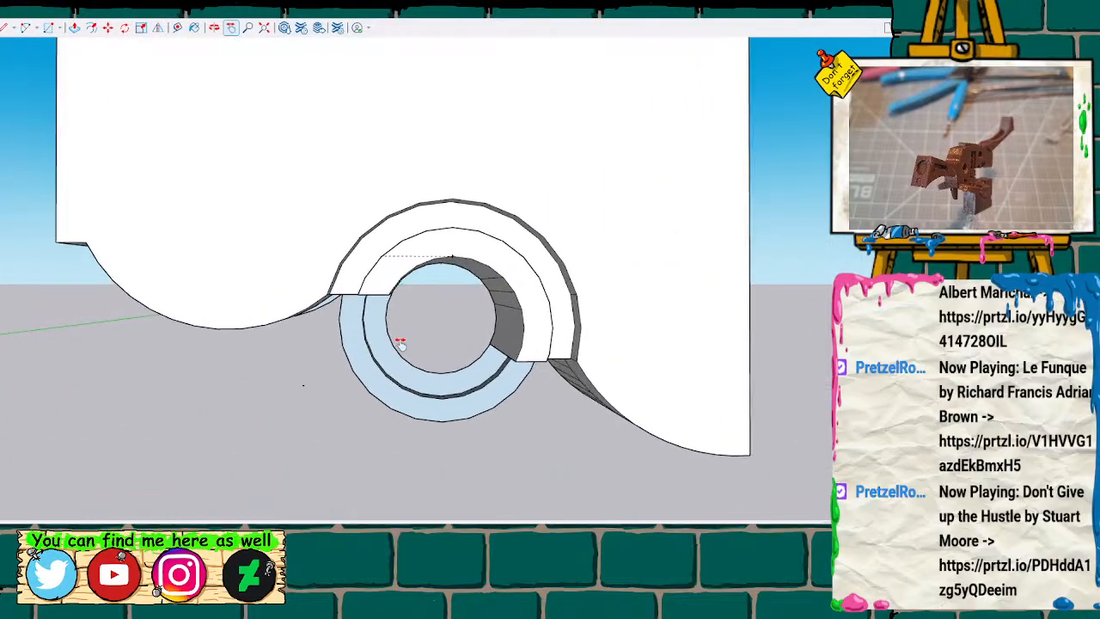
pyautogui.moveTo(365, 352)
pyautogui.mouseDown(button='middle')
pyautogui.moveTo(678, 428)
pyautogui.moveTo(272, 341)
pyautogui.moveTo(516, 392)
pyautogui.moveTo(456, 422)
pyautogui.moveTo(211, 467)
pyautogui.moveTo(214, 450)
pyautogui.moveTo(253, 449)
pyautogui.moveTo(413, 489)
pyautogui.moveTo(446, 515)
pyautogui.moveTo(417, 516)
pyautogui.moveTo(437, 518)
pyautogui.moveTo(556, 502)
pyautogui.moveTo(378, 396)
pyautogui.moveTo(524, 422)
pyautogui.moveTo(498, 420)
pyautogui.moveTo(504, 385)
pyautogui.mouseUp(button='middle')
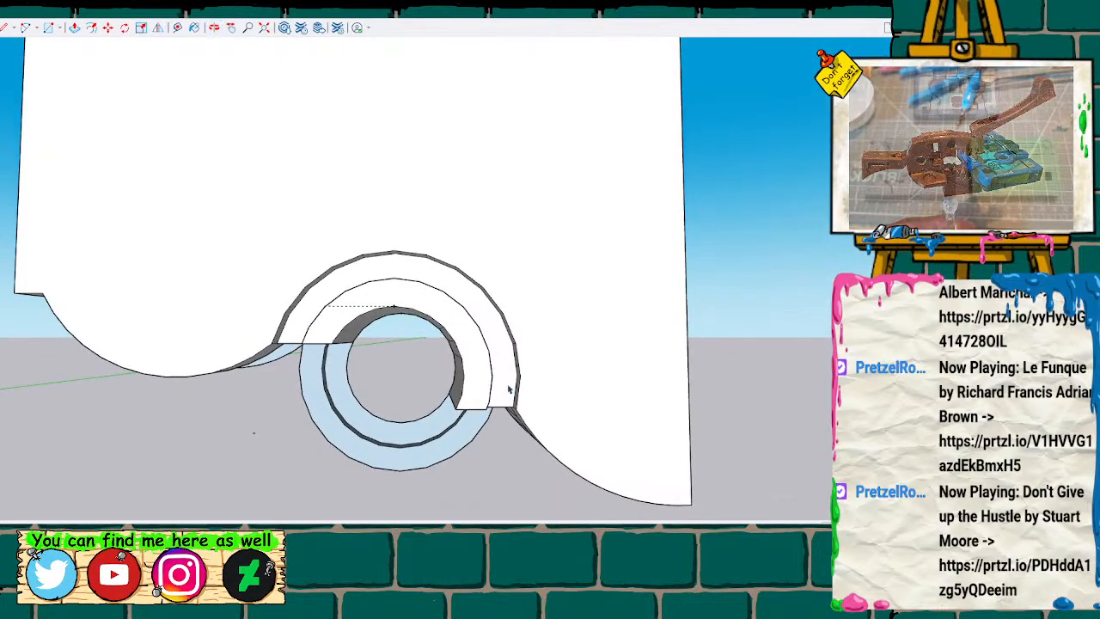
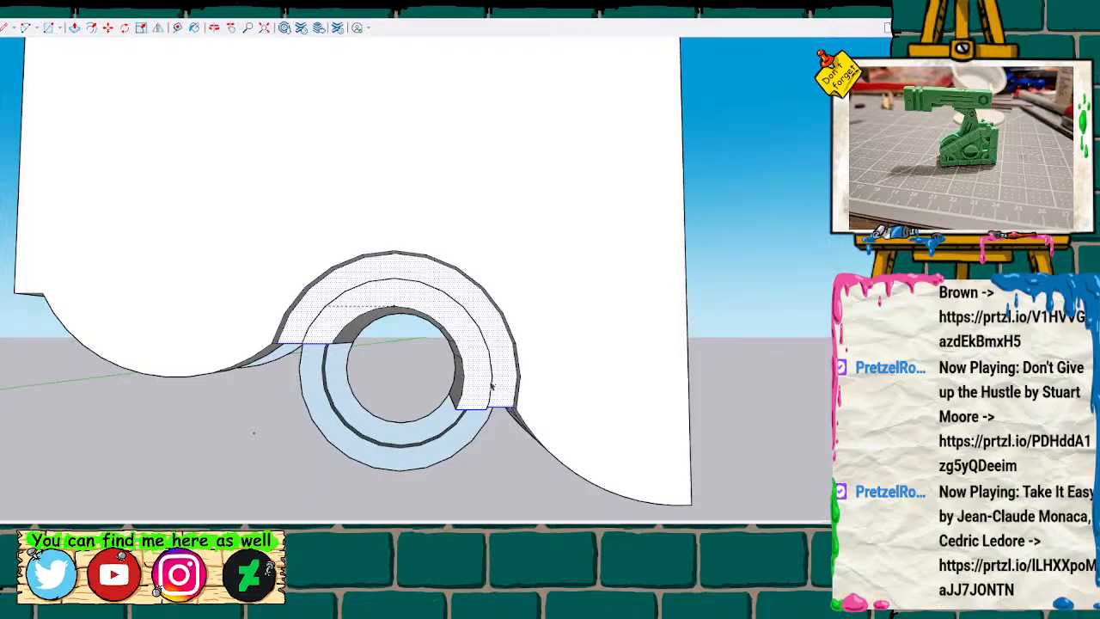
# Copy the selected upper half-ring faces from the front of the block into the open space beside it.
pyautogui.scroll(-5, 493, 386)
pyautogui.press('m')
pyautogui.press('ctrl')
pyautogui.click(496, 378)
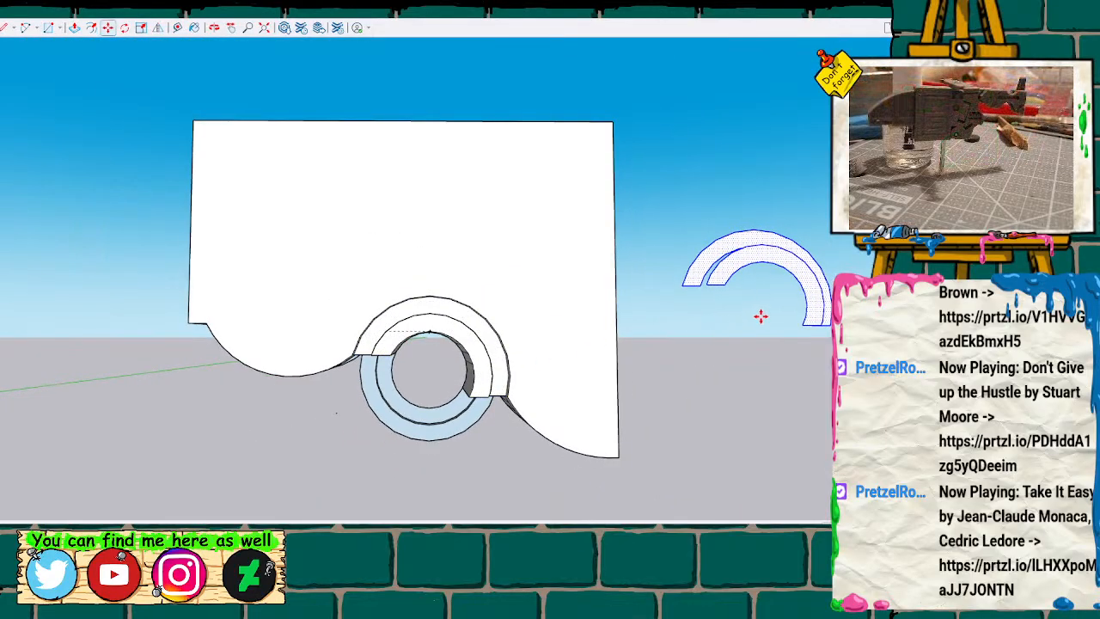
# Flip the copied half-ring faces front to back across the green mirror plane.
pyautogui.moveTo(730, 362); pyautogui.dragTo(664, 394, button='middle')
pyautogui.moveTo(784, 361); pyautogui.dragTo(886, 390)
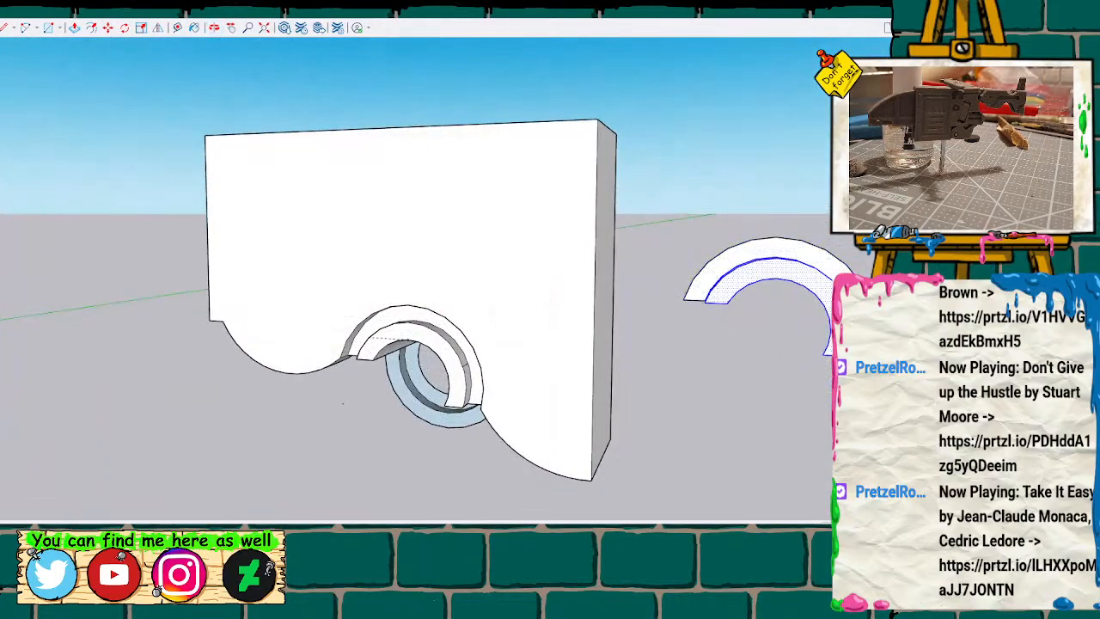
pyautogui.moveTo(666, 207); pyautogui.dragTo(885, 384)
pyautogui.moveTo(821, 421); pyautogui.dragTo(423, 415, button='middle')
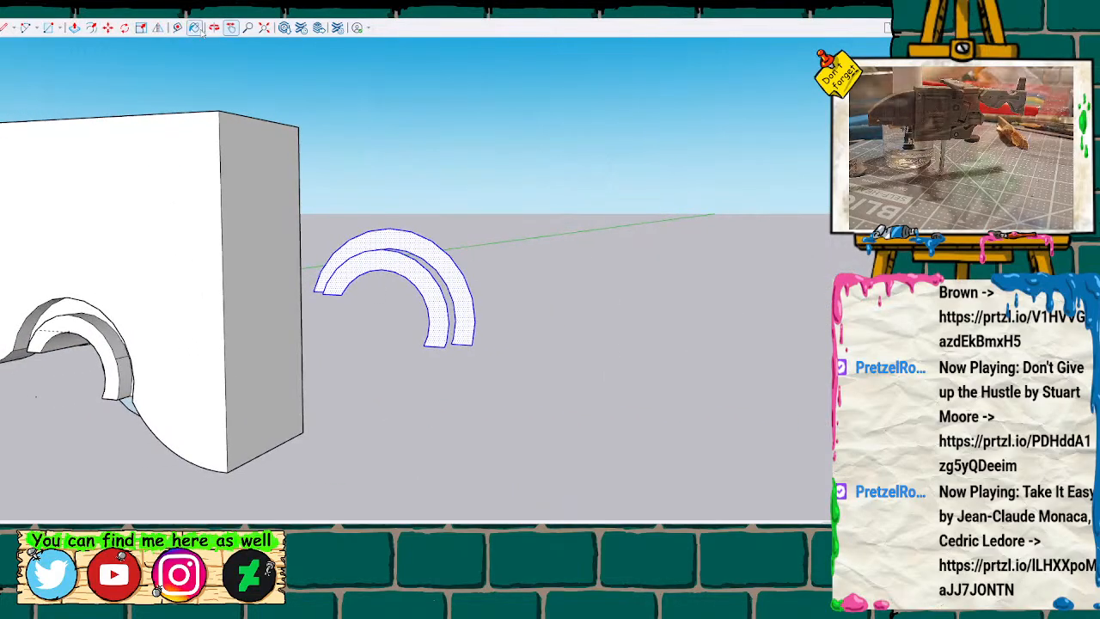
pyautogui.click(158, 28)
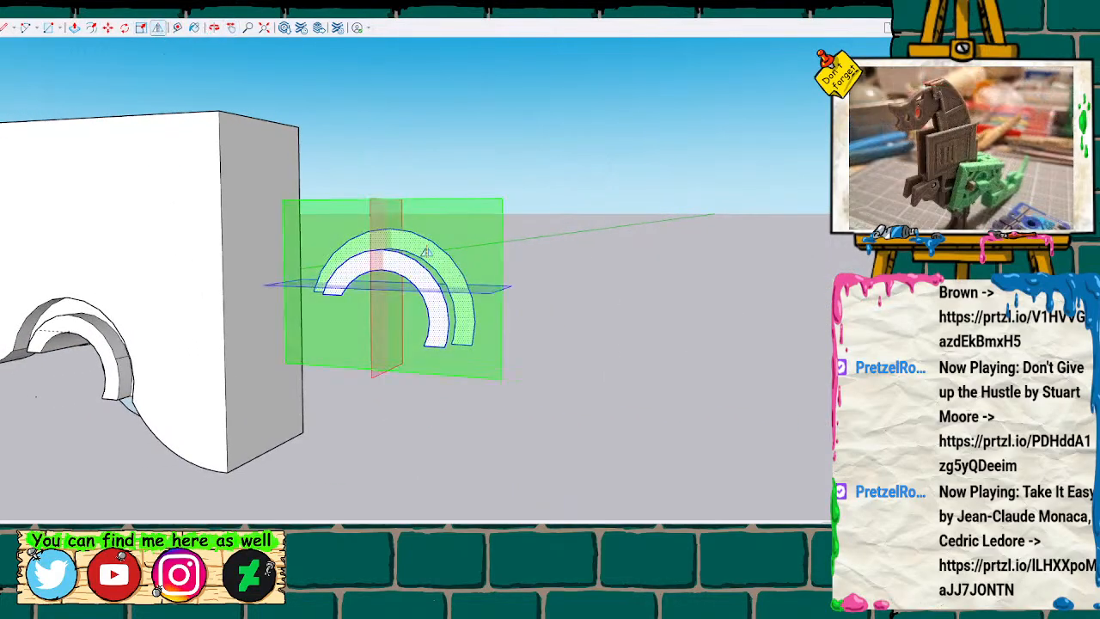
pyautogui.click(380, 226)
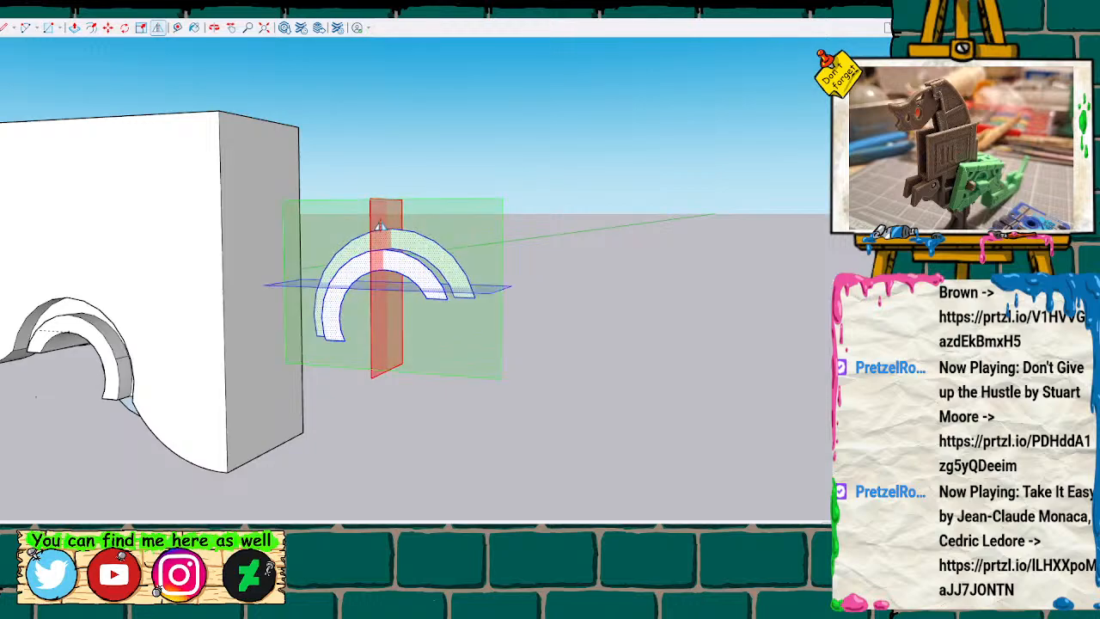
pyautogui.click(380, 226)
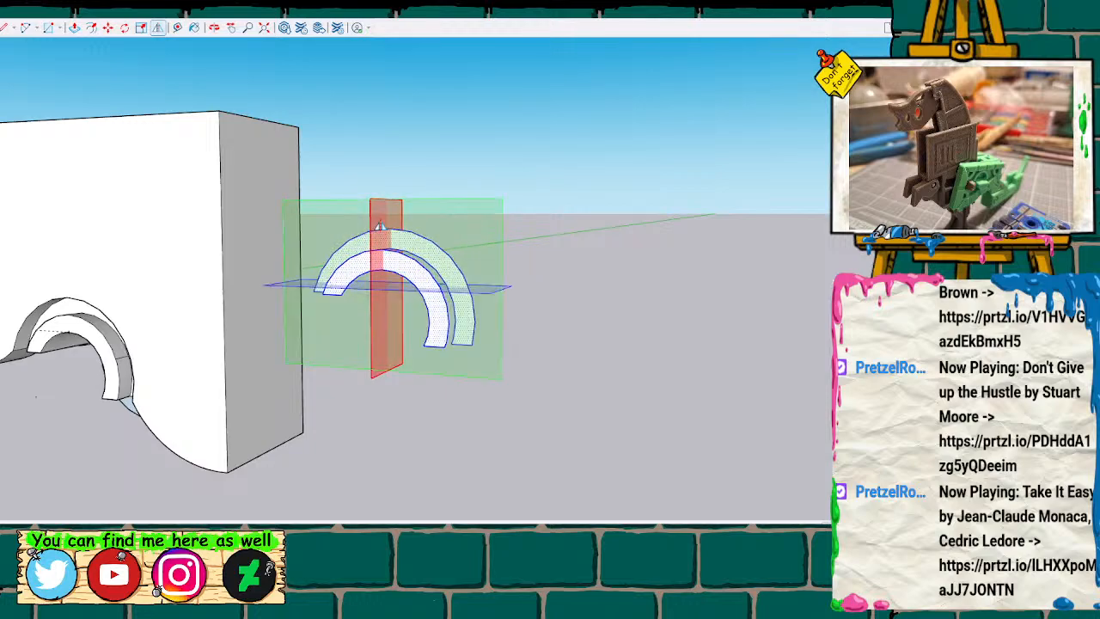
pyautogui.click(463, 237)
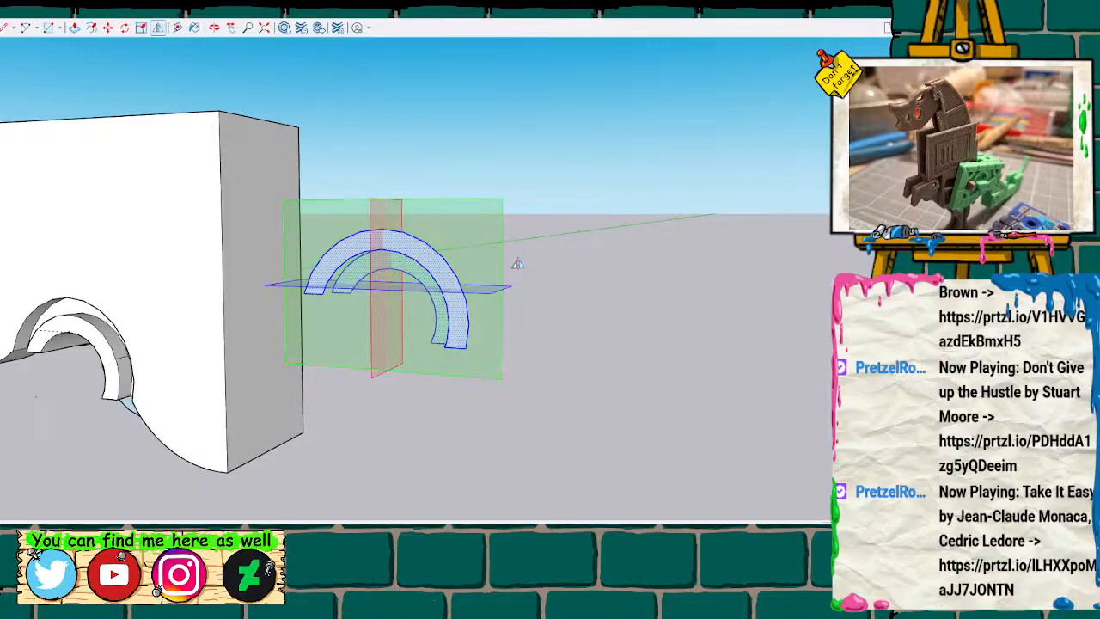
# Move the flipped half-ring faces onto the full ring on the rear side, snapping the outer end corner to where the block's edge meets the ring.
pyautogui.moveTo(545, 273); pyautogui.dragTo(373, 317, button='middle')
pyautogui.press('m')
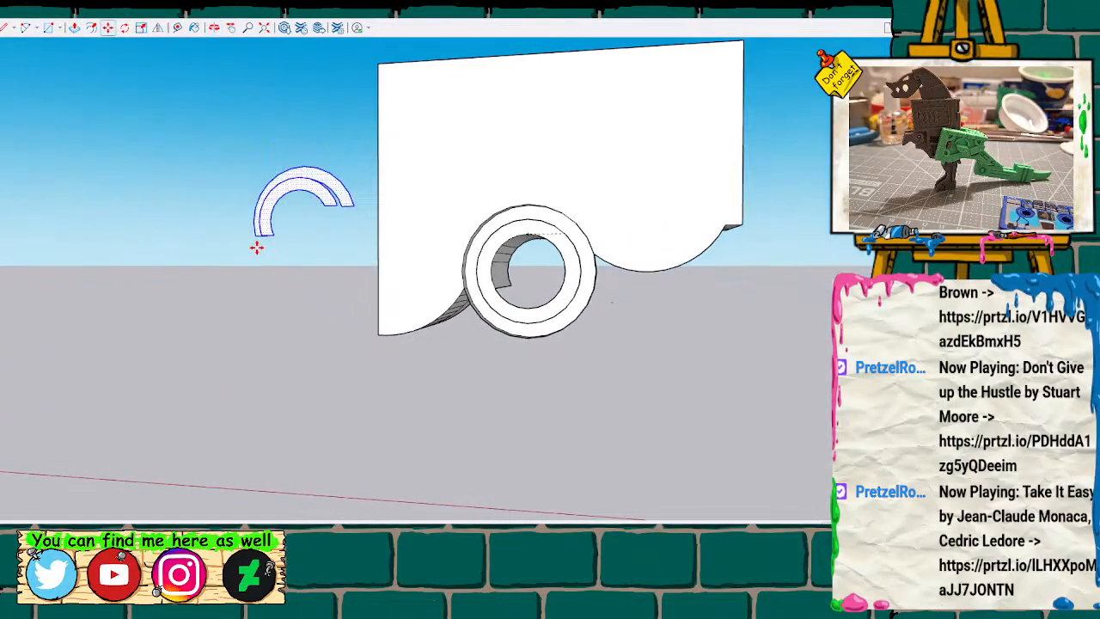
pyautogui.click(255, 237)
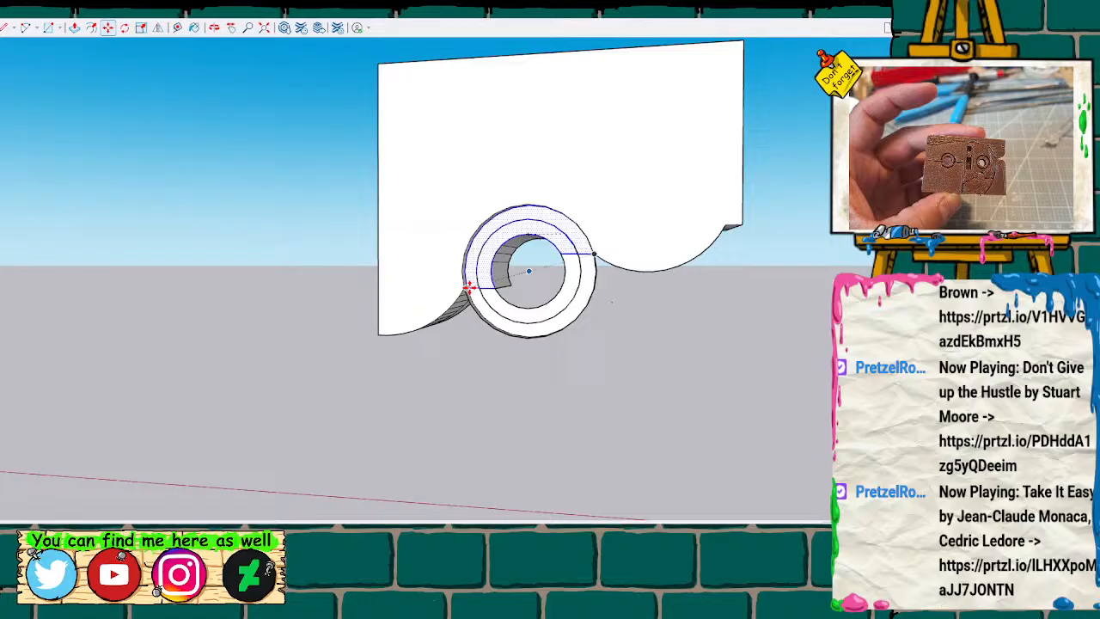
pyautogui.scroll(2, 548, 280)
pyautogui.press('space')
pyautogui.click(640, 330)
pyautogui.scroll(1, 637, 330)
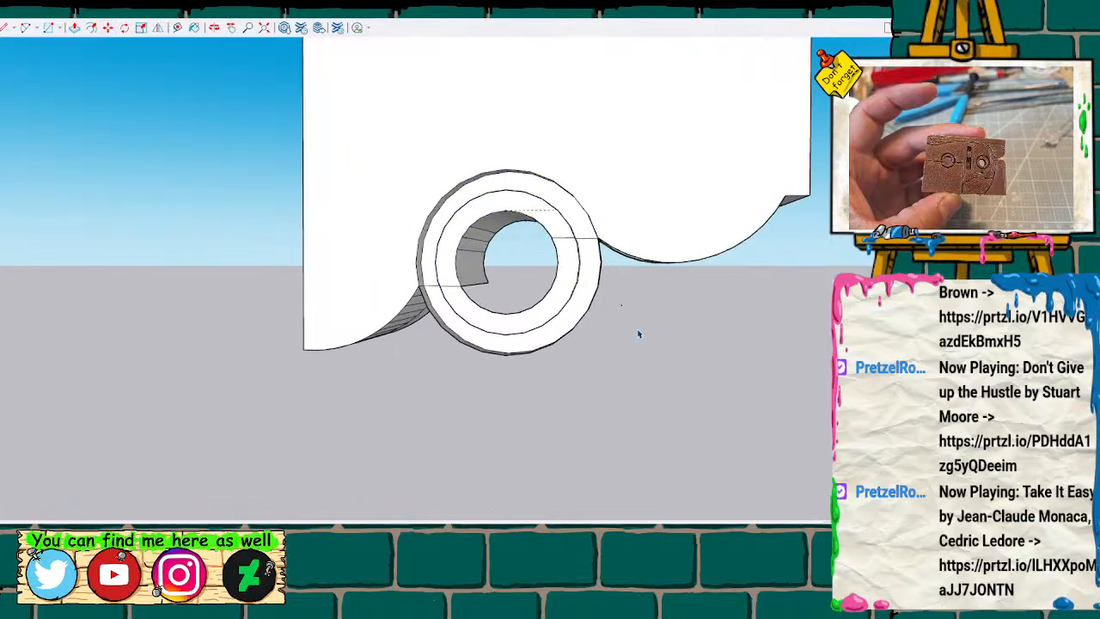
# Draw lines across the side wall of the rear ring's raised inner collar on both sides, continuing the half-ring cut.
pyautogui.scroll(3, 636, 331)
pyautogui.moveTo(582, 336); pyautogui.dragTo(664, 306, button='middle')
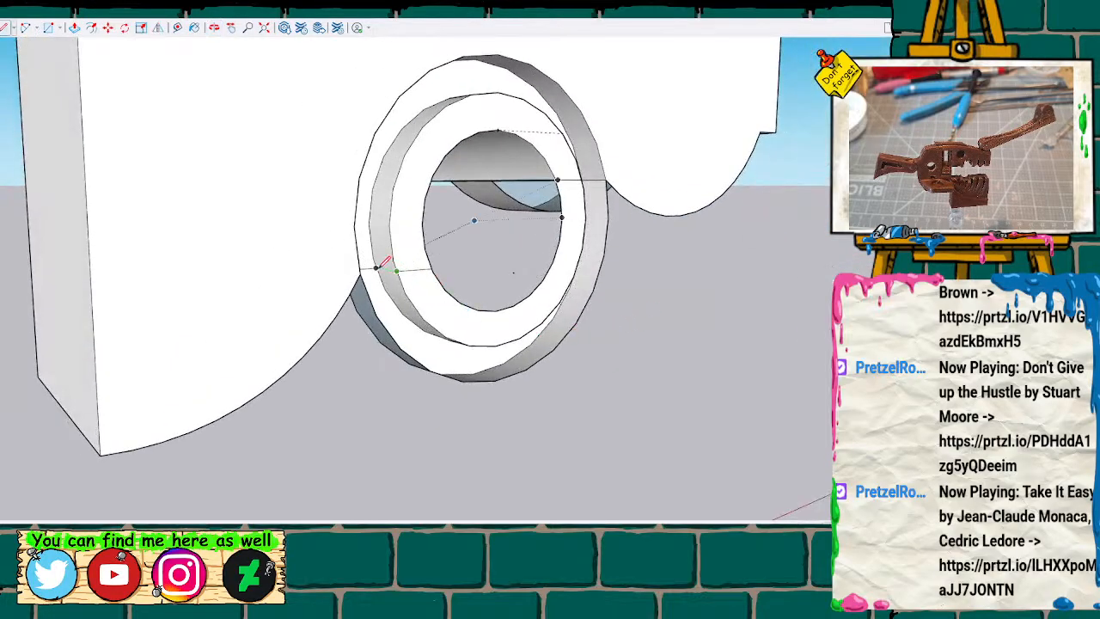
pyautogui.scroll(3, 414, 257)
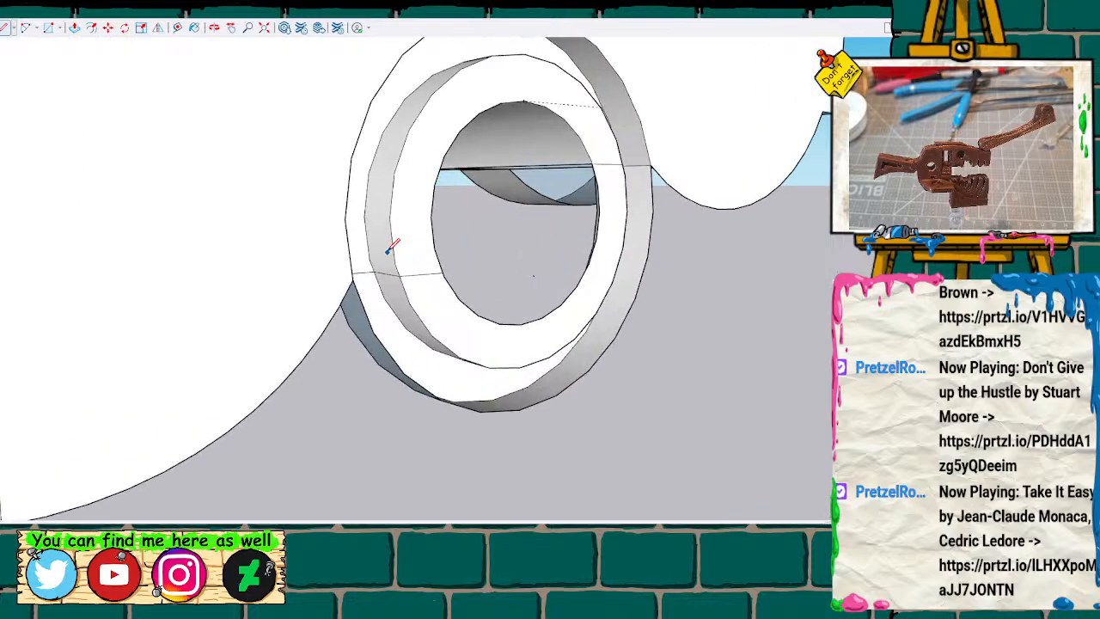
pyautogui.moveTo(589, 238)
pyautogui.mouseDown(button='middle')
pyautogui.moveTo(280, 263)
pyautogui.moveTo(549, 222)
pyautogui.moveTo(334, 278)
pyautogui.moveTo(241, 255)
pyautogui.moveTo(384, 250)
pyautogui.moveTo(283, 303)
pyautogui.mouseUp(button='middle')
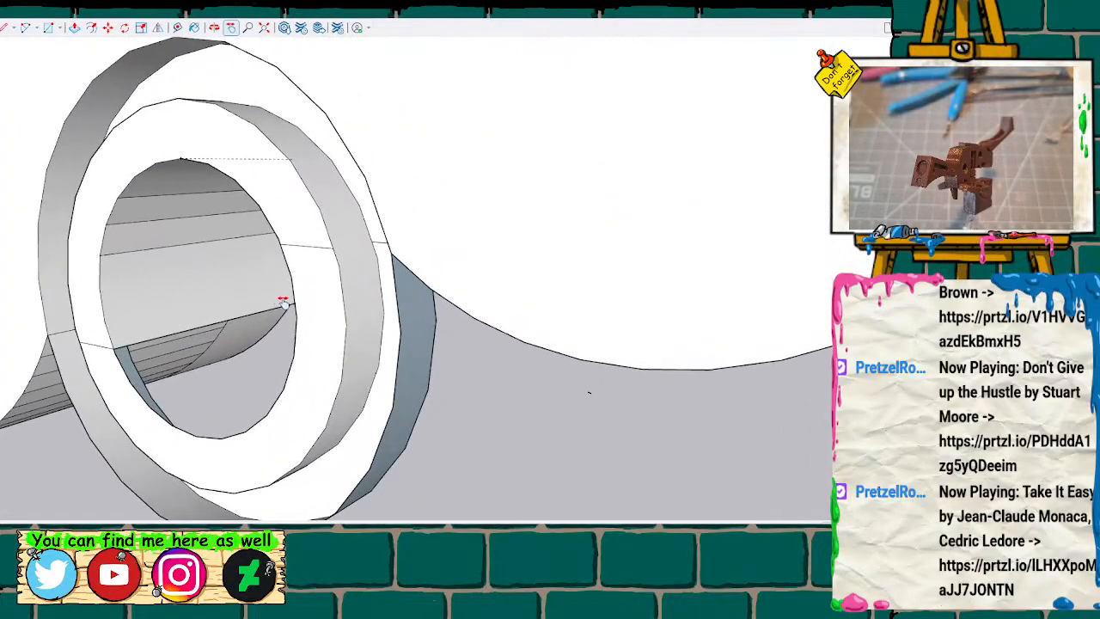
pyautogui.click(333, 248)
# Push the lower half of the rear ring's raised inner collar back flush with the surrounding flange.
pyautogui.press('space')
pyautogui.click(341, 328)
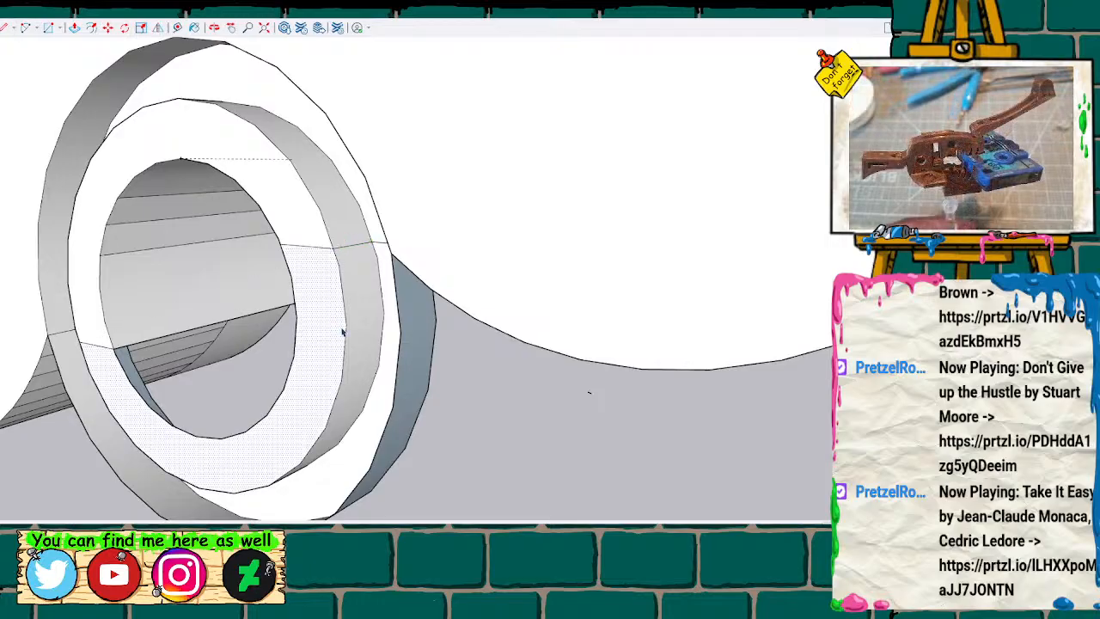
pyautogui.press('p')
pyautogui.click(336, 340)
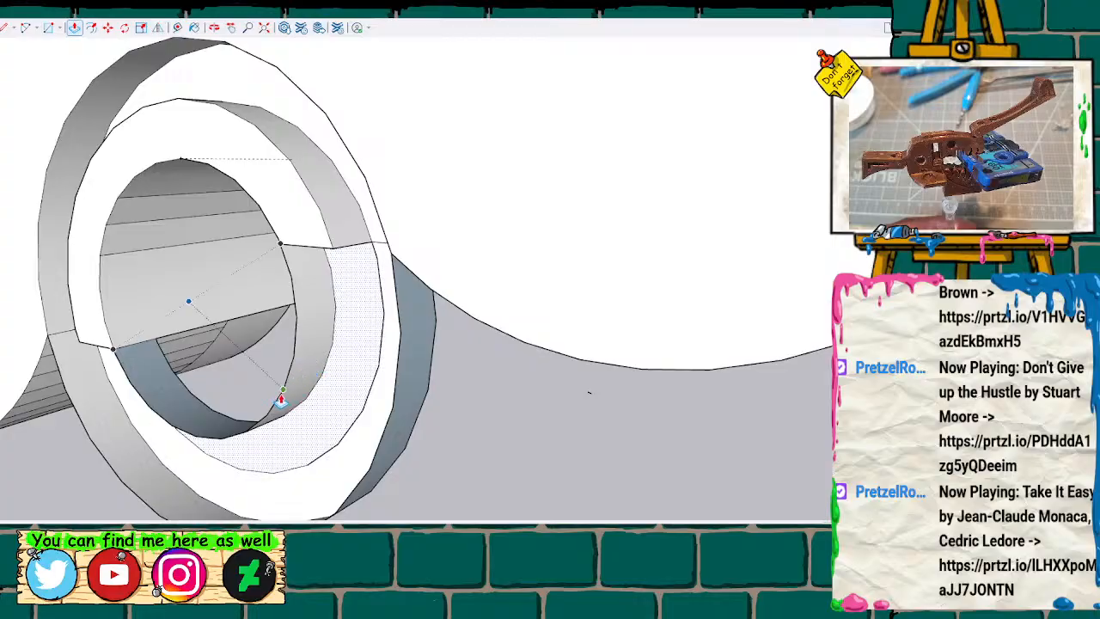
# Erase the lower half of the rear ring, including its inner wall, flange faces and leftover outline edges.
pyautogui.click(281, 398)
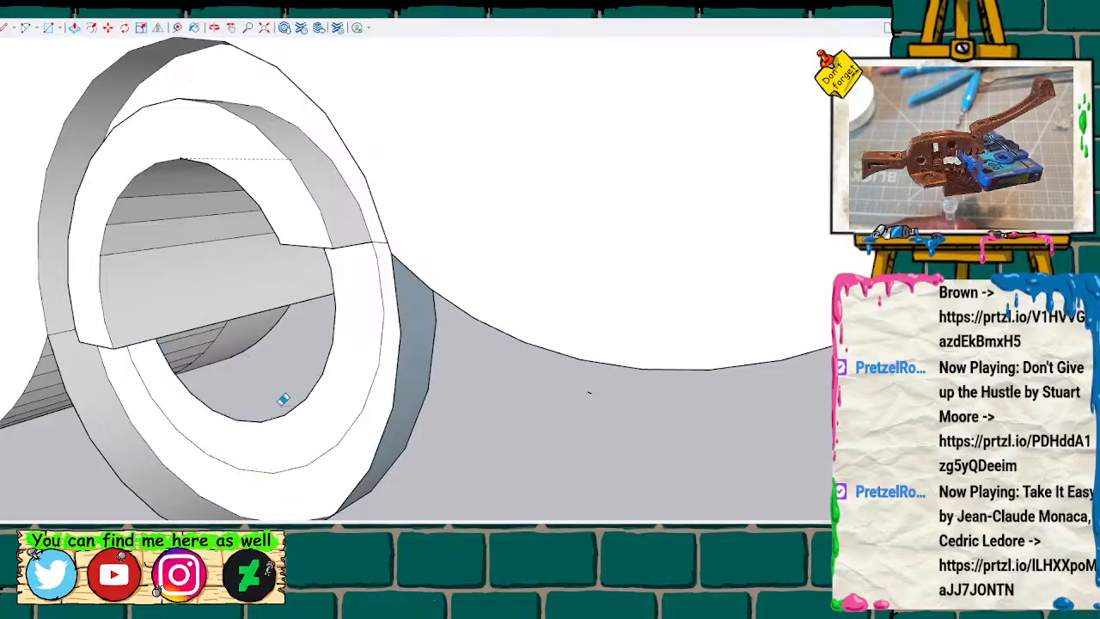
pyautogui.click(283, 409)
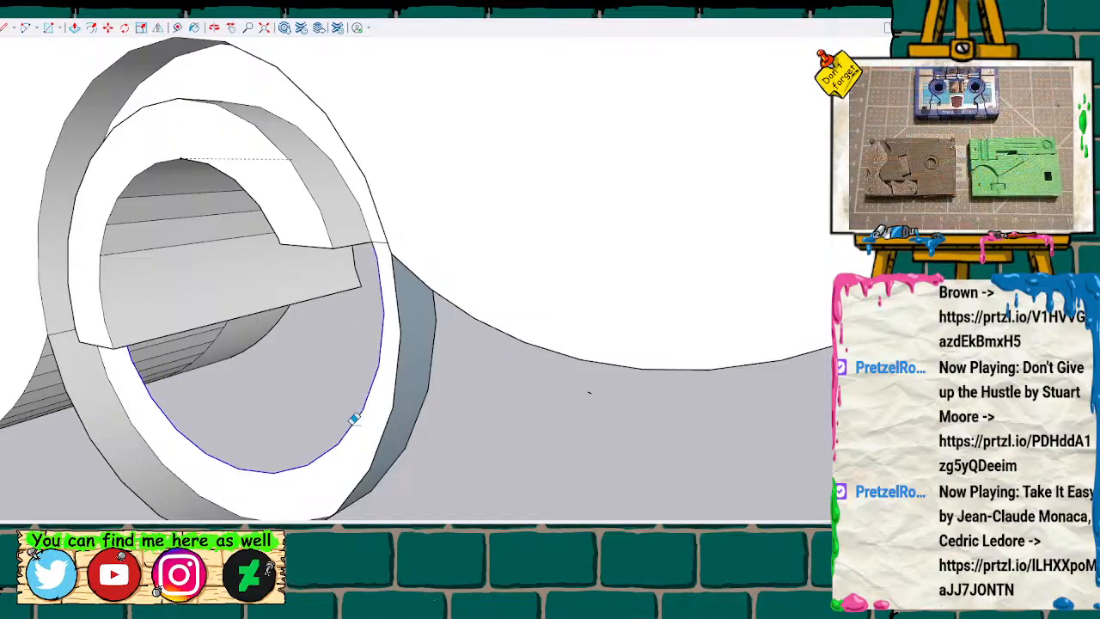
pyautogui.click(353, 419)
pyautogui.click(384, 426)
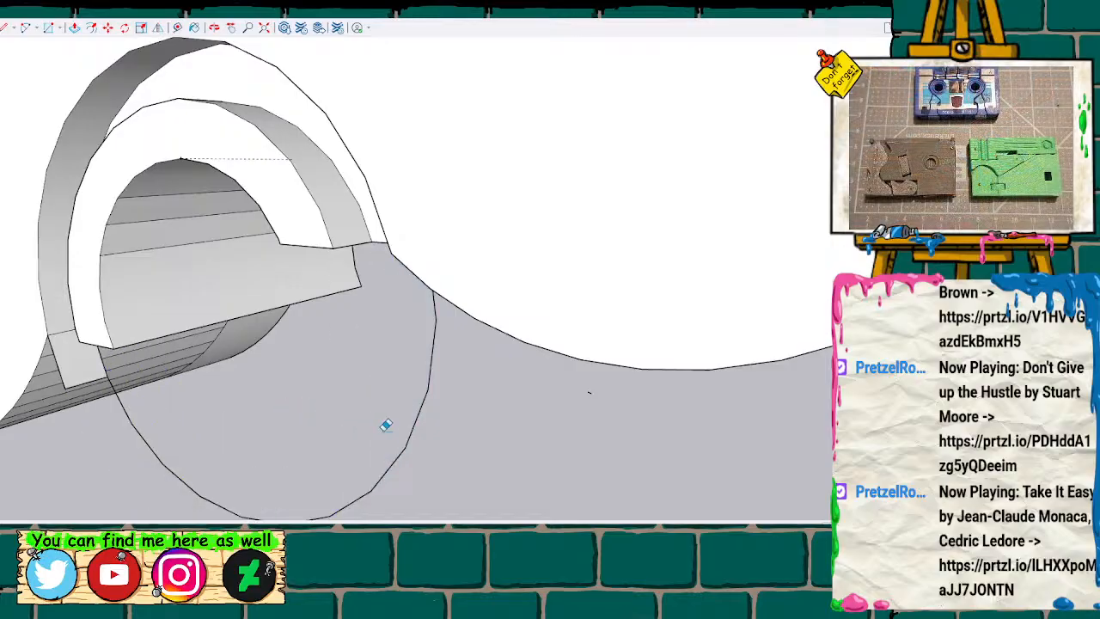
pyautogui.click(411, 427)
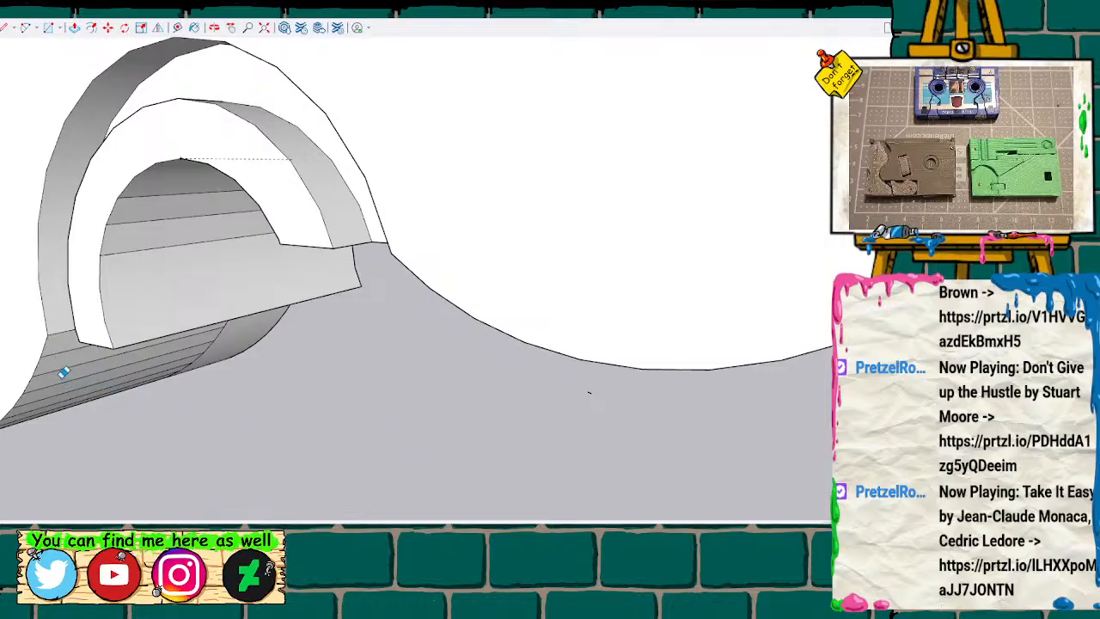
# Close the open curved underside strip from the ring end to past its middle with edges joining matching vertices of the two arcs.
pyautogui.moveTo(321, 326)
pyautogui.mouseDown(button='middle')
pyautogui.moveTo(334, 309)
pyautogui.moveTo(329, 336)
pyautogui.moveTo(490, 290)
pyautogui.moveTo(482, 179)
pyautogui.moveTo(373, 60)
pyautogui.moveTo(358, 172)
pyautogui.moveTo(461, 284)
pyautogui.moveTo(294, 152)
pyautogui.moveTo(450, 168)
pyautogui.moveTo(491, 215)
pyautogui.moveTo(172, 300)
pyautogui.moveTo(183, 318)
pyautogui.moveTo(363, 248)
pyautogui.moveTo(623, 123)
pyautogui.moveTo(590, 193)
pyautogui.moveTo(472, 266)
pyautogui.mouseUp(button='middle')
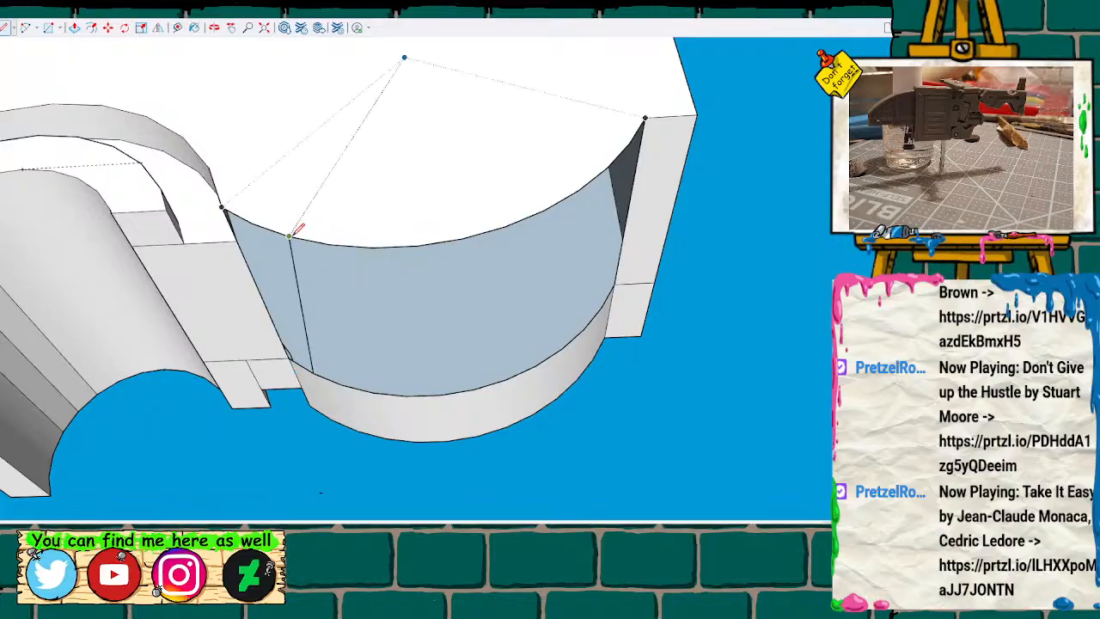
pyautogui.press('Escape')
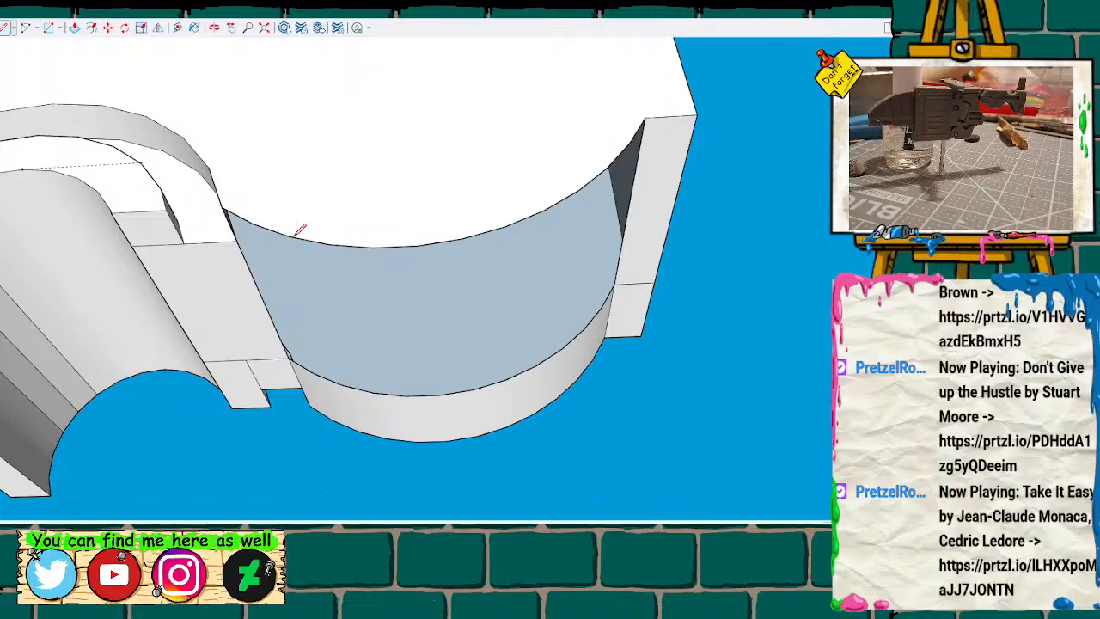
pyautogui.click(312, 373)
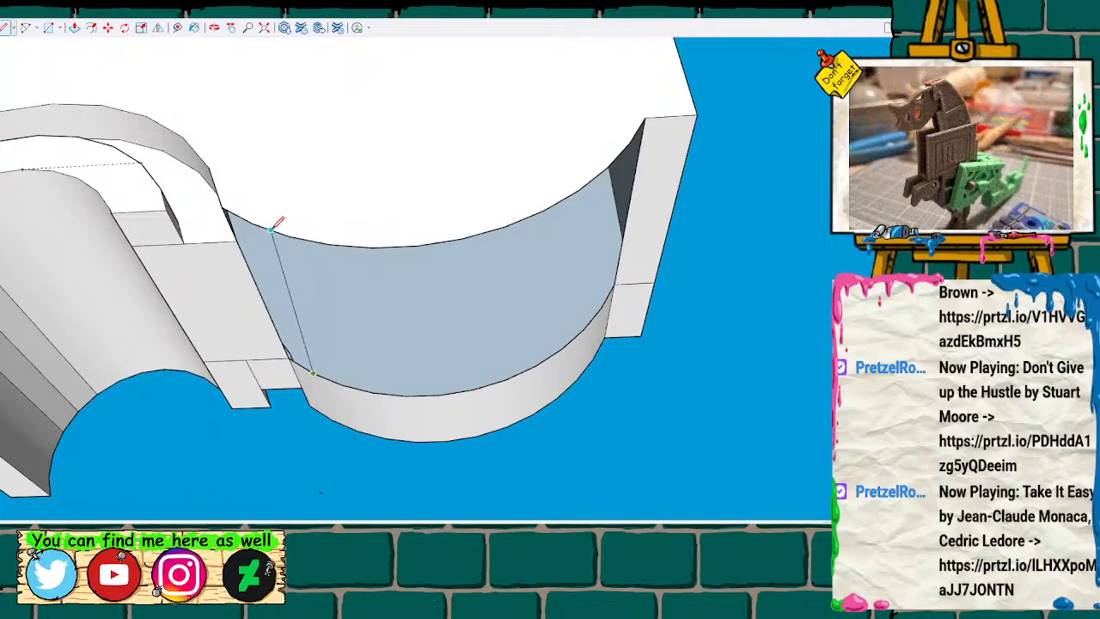
pyautogui.click(254, 223)
pyautogui.click(291, 236)
pyautogui.click(343, 383)
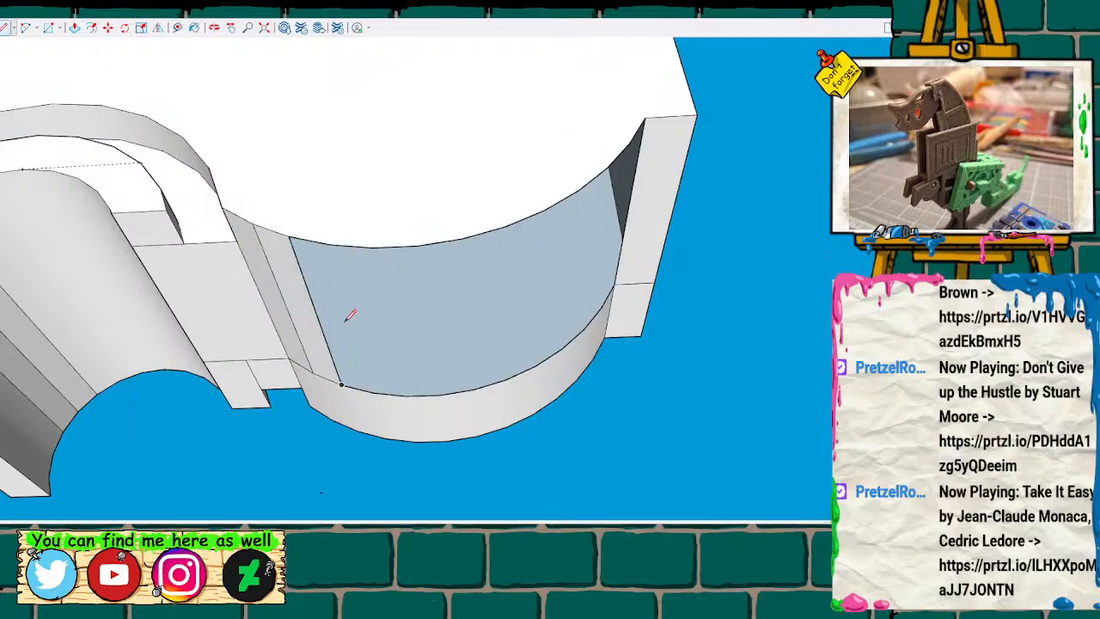
pyautogui.click(334, 248)
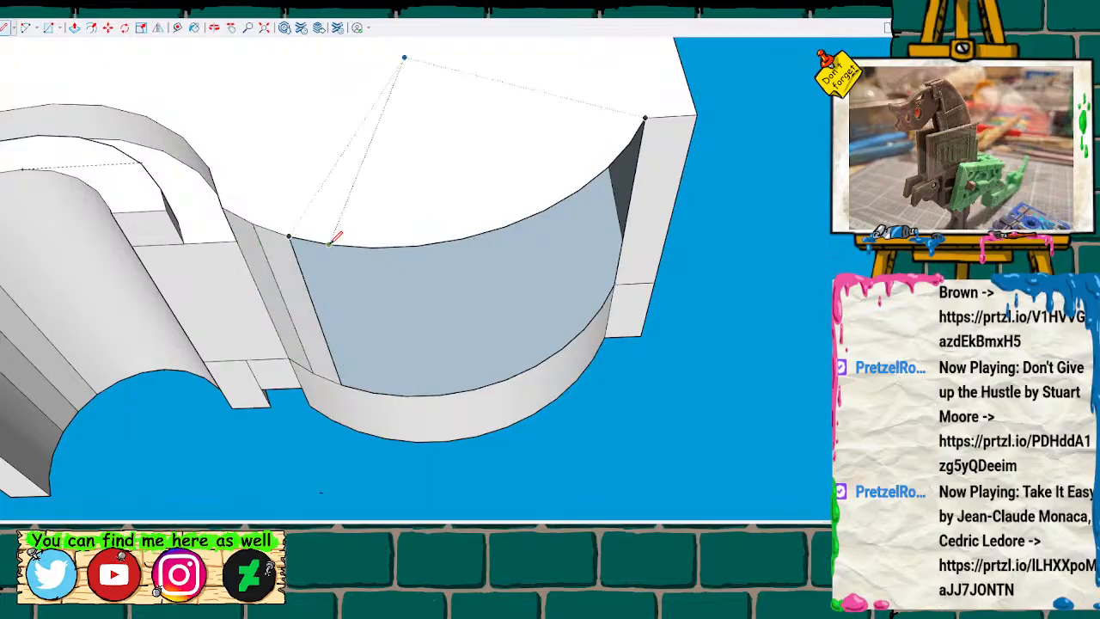
pyautogui.click(372, 389)
pyautogui.click(372, 249)
pyautogui.click(372, 392)
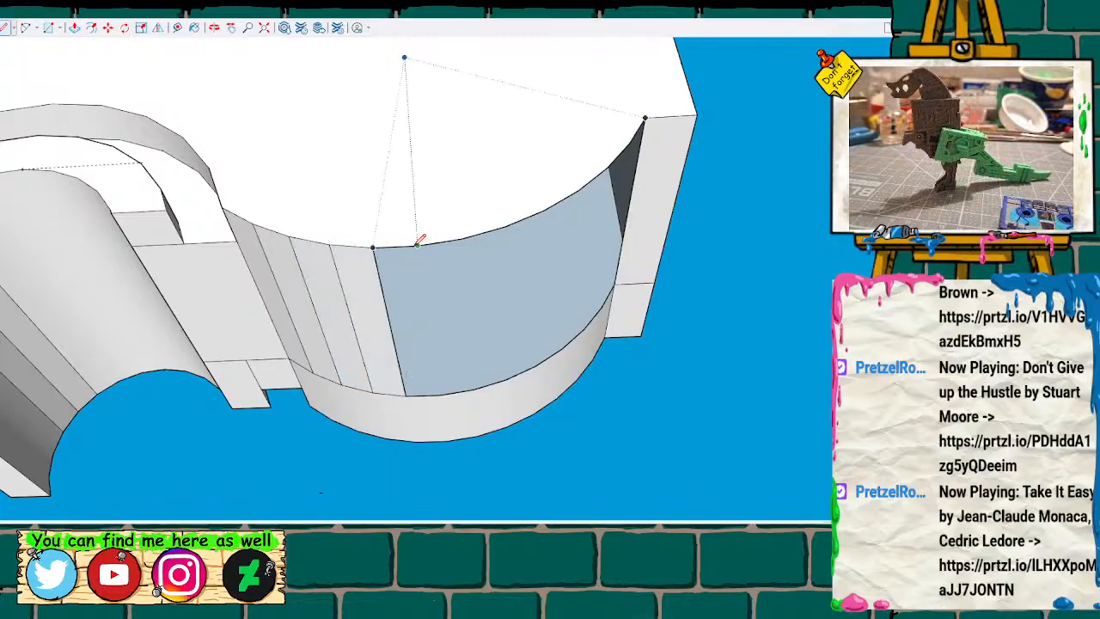
pyautogui.click(417, 244)
pyautogui.click(440, 395)
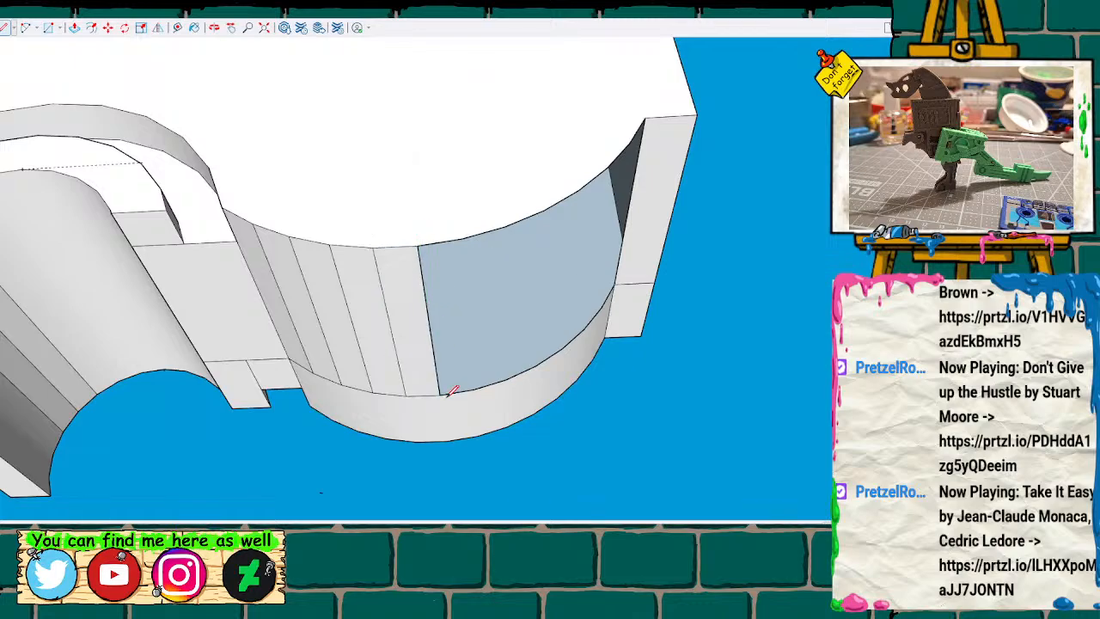
pyautogui.click(462, 239)
pyautogui.click(489, 385)
pyautogui.click(473, 389)
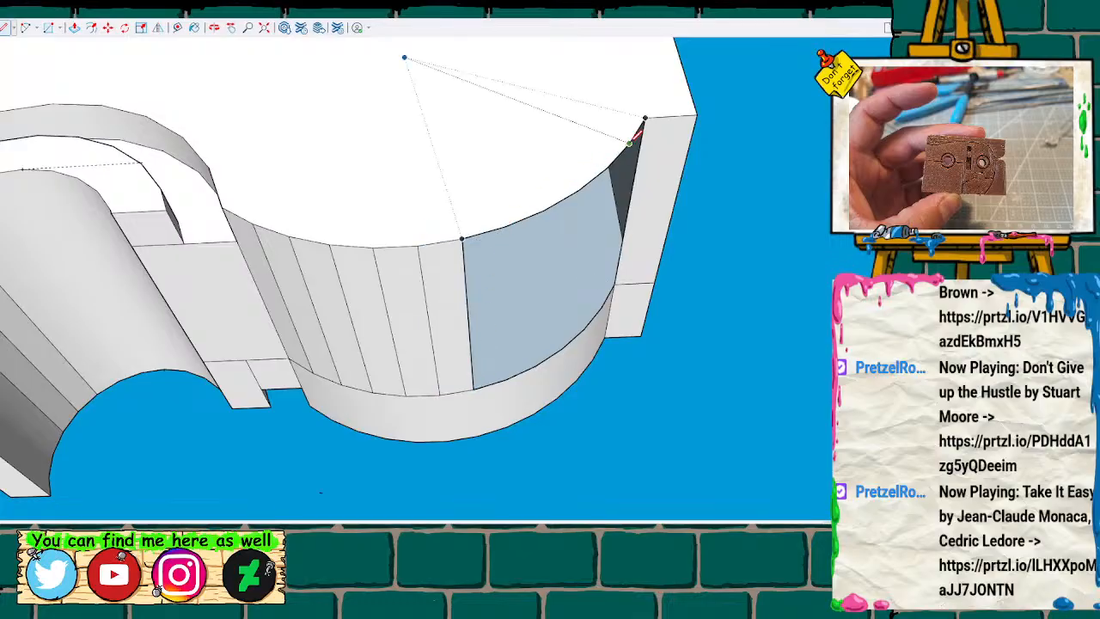
# Fill the rest of the open underside curve from the outer end inward with edges between matching arc vertices.
pyautogui.click(630, 142)
pyautogui.click(601, 307)
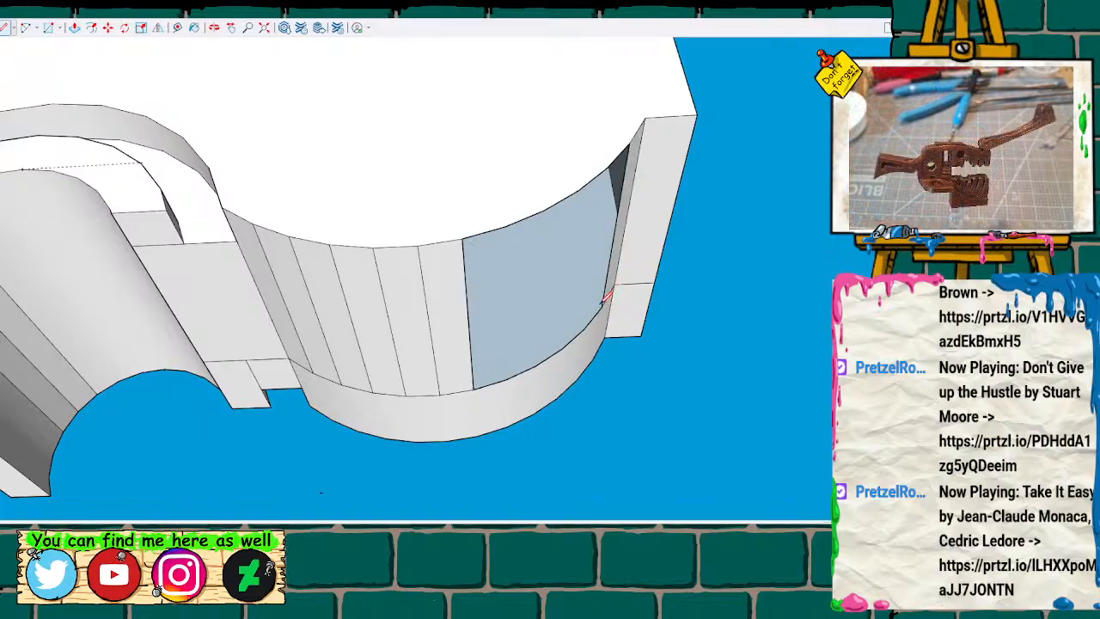
pyautogui.click(607, 168)
pyautogui.click(593, 316)
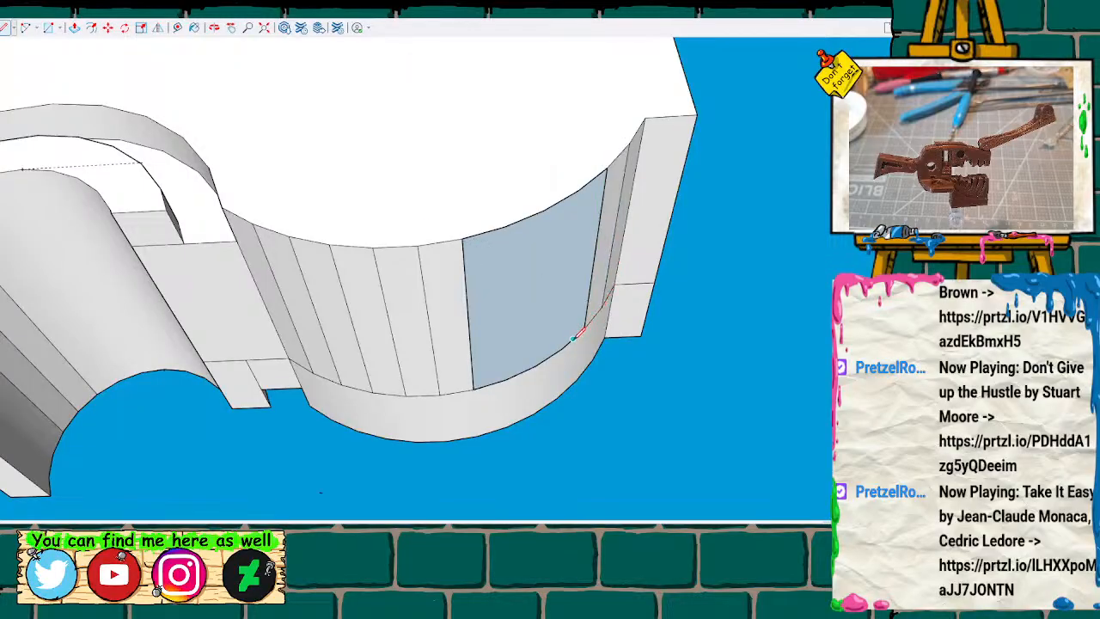
pyautogui.click(561, 348)
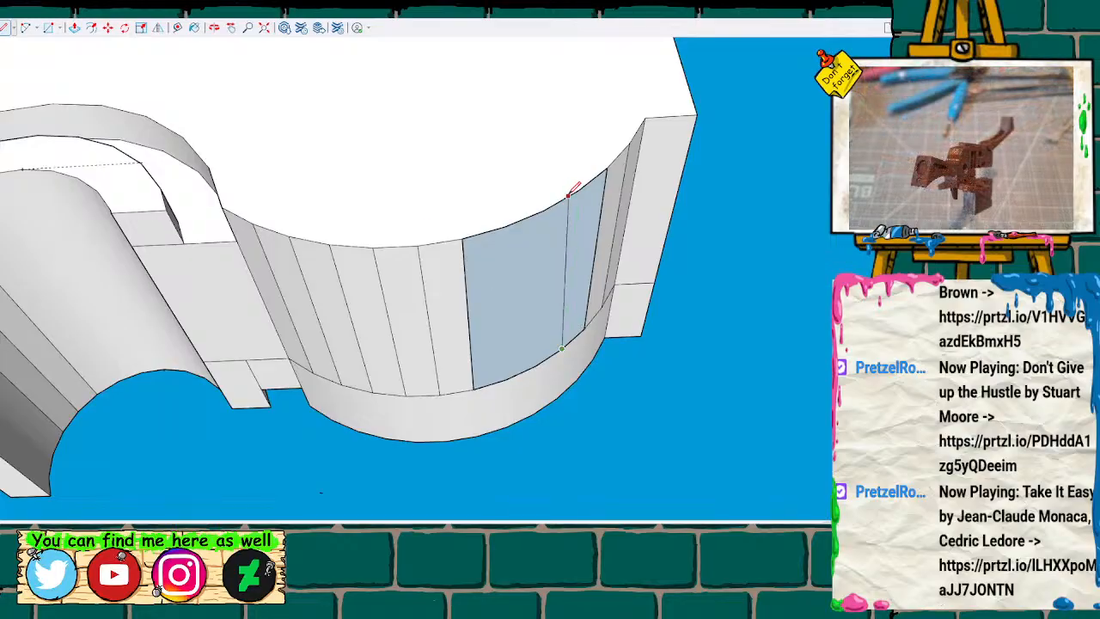
pyautogui.click(577, 192)
pyautogui.click(541, 361)
pyautogui.click(543, 210)
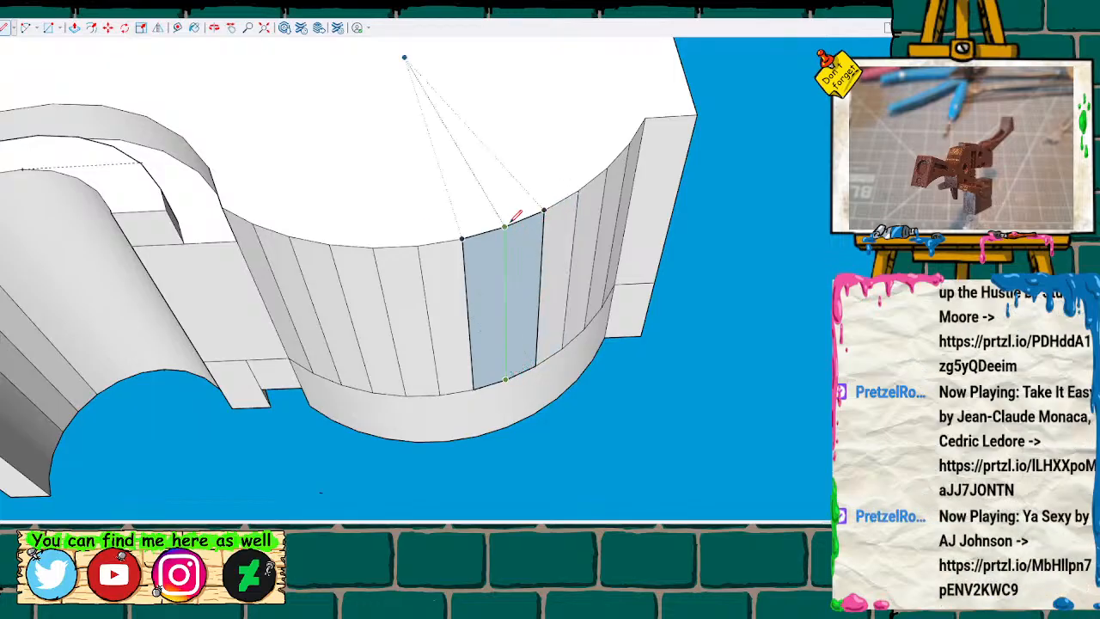
# Examine the closed half from all around and compare it with the original cassette body beside it.
pyautogui.scroll(-5, 386, 258)
pyautogui.scroll(-3, 391, 256)
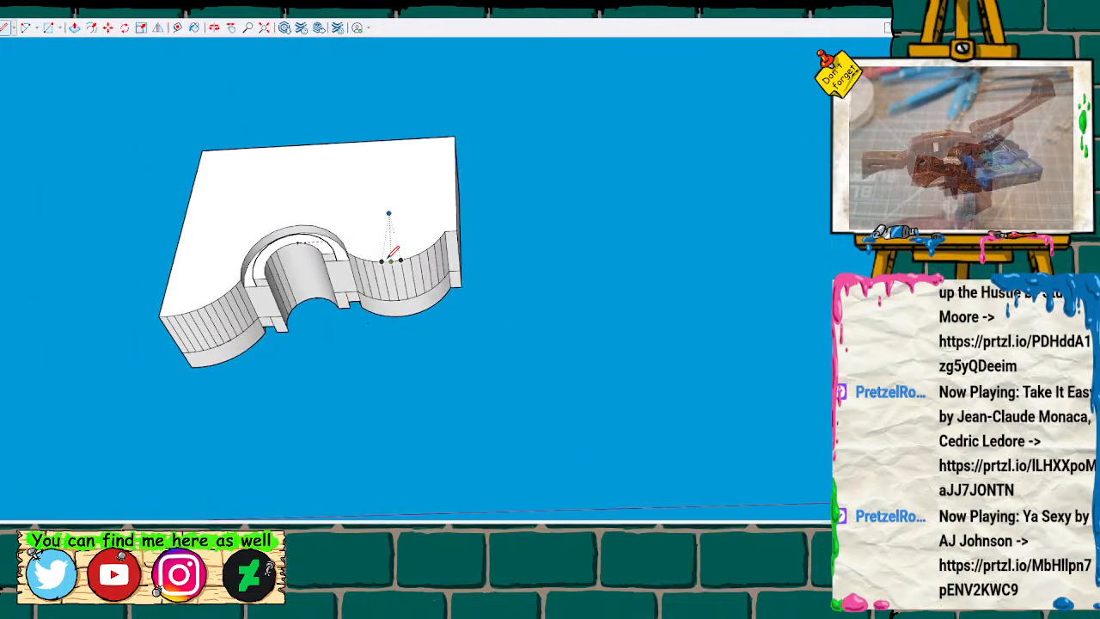
pyautogui.moveTo(319, 189)
pyautogui.mouseDown(button='middle')
pyautogui.moveTo(425, 338)
pyautogui.moveTo(477, 383)
pyautogui.mouseUp(button='middle')
pyautogui.moveTo(476, 384); pyautogui.dragTo(405, 280)
pyautogui.moveTo(405, 280); pyautogui.dragTo(145, 339, button='middle')
pyautogui.scroll(5, 474, 197)
pyautogui.moveTo(474, 196)
pyautogui.mouseDown(button='middle')
pyautogui.moveTo(171, 250)
pyautogui.moveTo(250, 275)
pyautogui.moveTo(278, 260)
pyautogui.moveTo(275, 288)
pyautogui.mouseUp(button='middle')
pyautogui.scroll(-6, 275, 288)
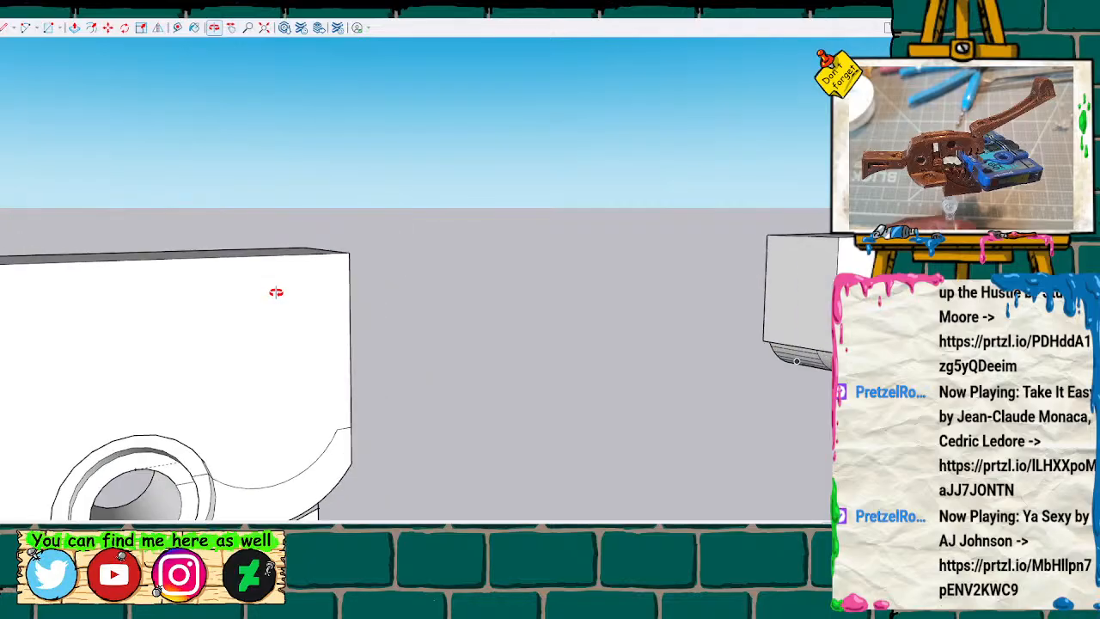
pyautogui.scroll(-5, 281, 284)
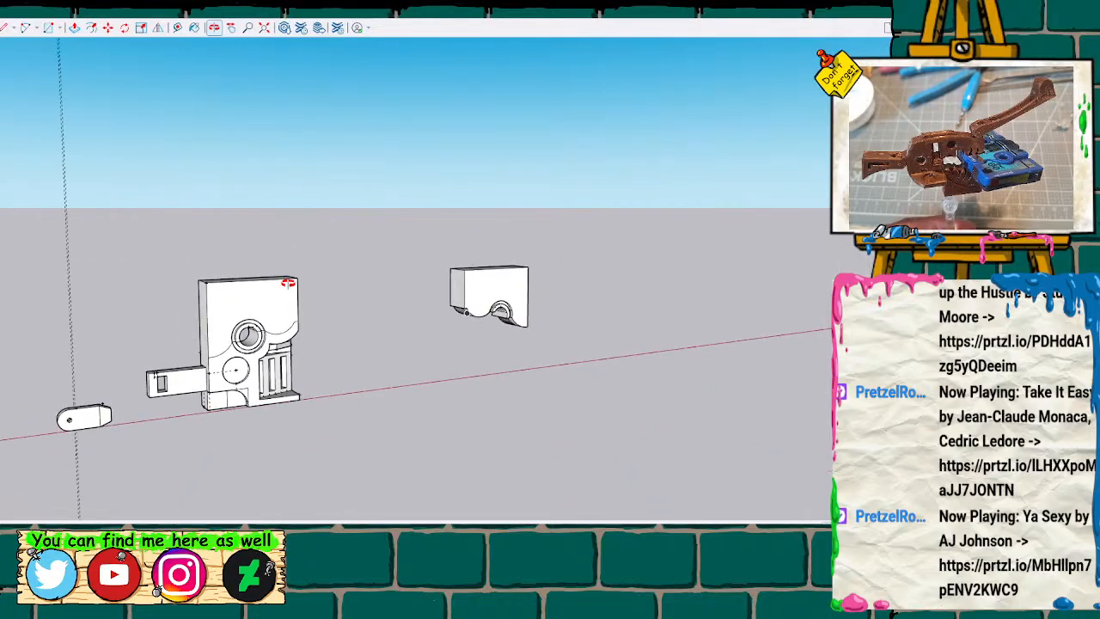
pyautogui.moveTo(410, 300)
pyautogui.keyDown('shift'); pyautogui.mouseDown(button='middle')
pyautogui.moveTo(270, 301)
pyautogui.moveTo(481, 298)
pyautogui.moveTo(499, 346)
pyautogui.moveTo(336, 336)
pyautogui.moveTo(452, 292)
pyautogui.moveTo(433, 295)
pyautogui.moveTo(424, 315)
pyautogui.moveTo(431, 290)
pyautogui.moveTo(459, 293)
pyautogui.mouseUp(button='middle'); pyautogui.keyUp('shift')
pyautogui.scroll(5, 460, 294)
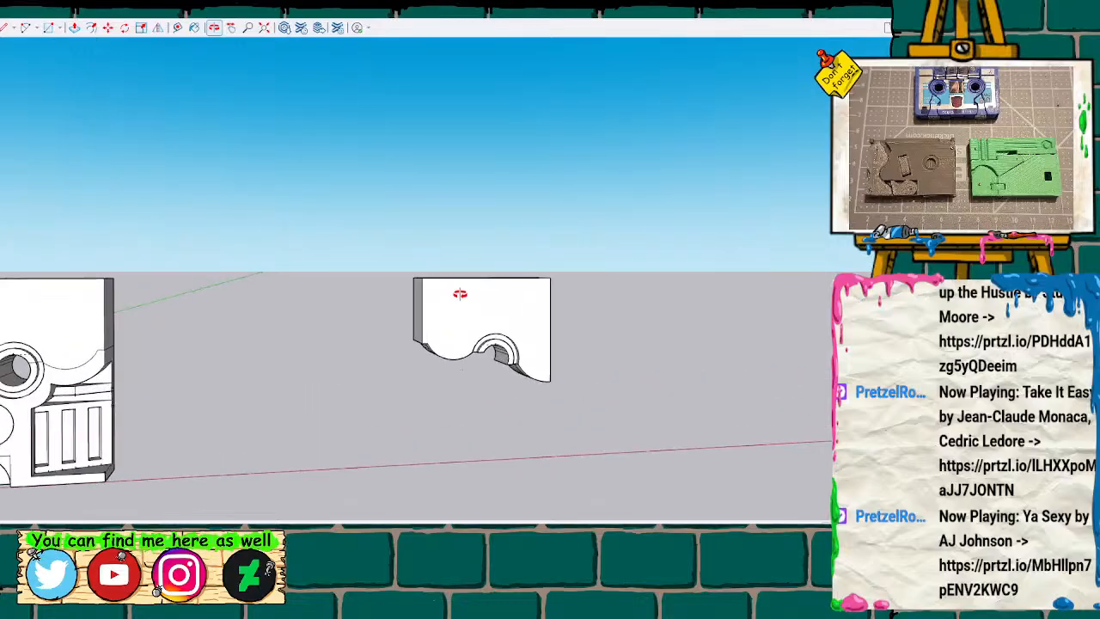
# Erase the tiny stray edge floating below the trimmed half's curved underside.
pyautogui.scroll(3, 460, 294)
pyautogui.moveTo(393, 356)
pyautogui.keyDown('shift'); pyautogui.mouseDown(button='middle')
pyautogui.moveTo(214, 329)
pyautogui.moveTo(236, 332)
pyautogui.mouseUp(button='middle'); pyautogui.keyUp('shift')
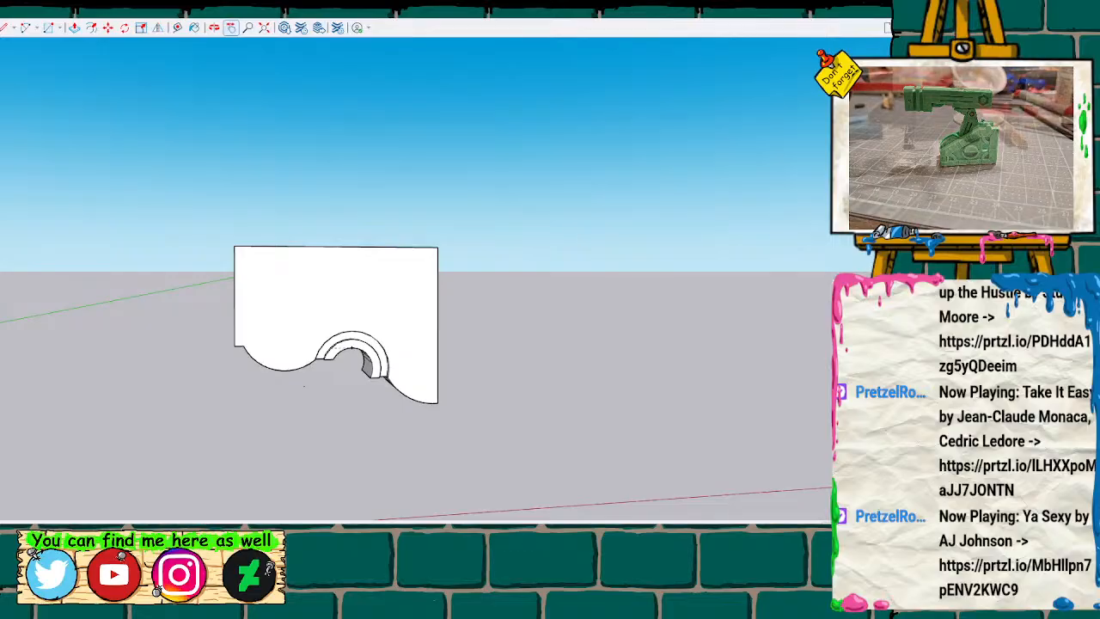
pyautogui.scroll(1, 335, 325)
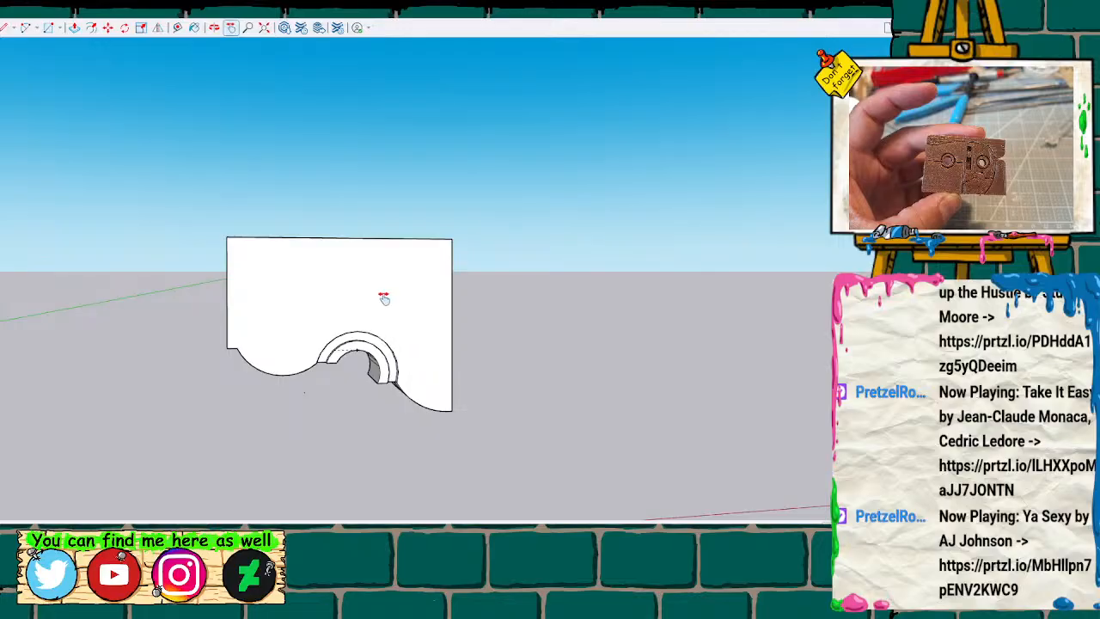
pyautogui.scroll(-4, 334, 382)
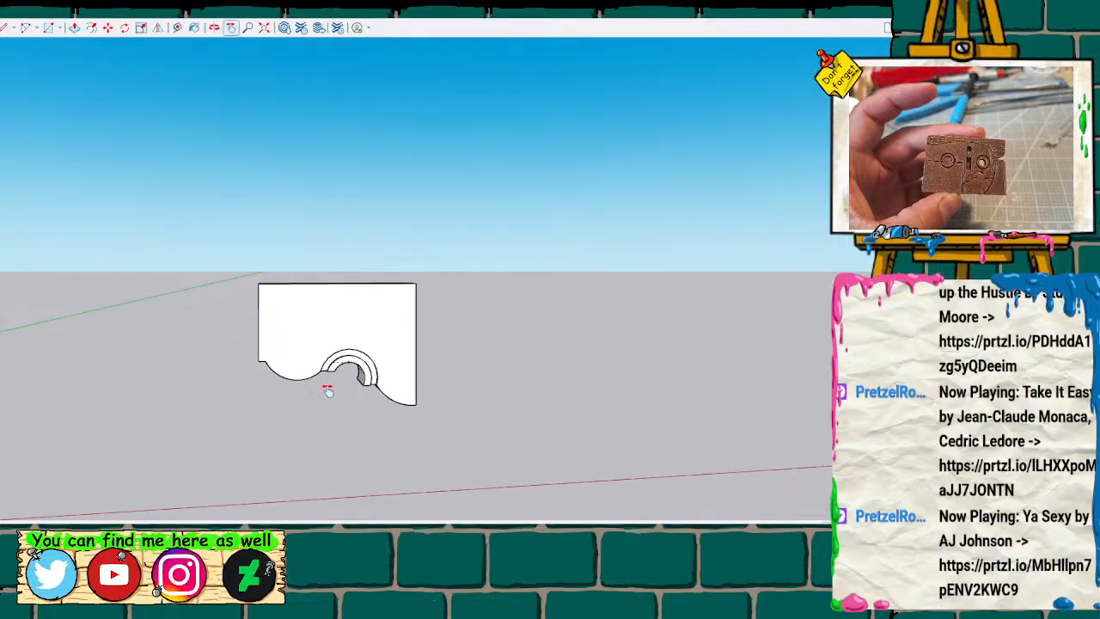
pyautogui.scroll(6, 332, 427)
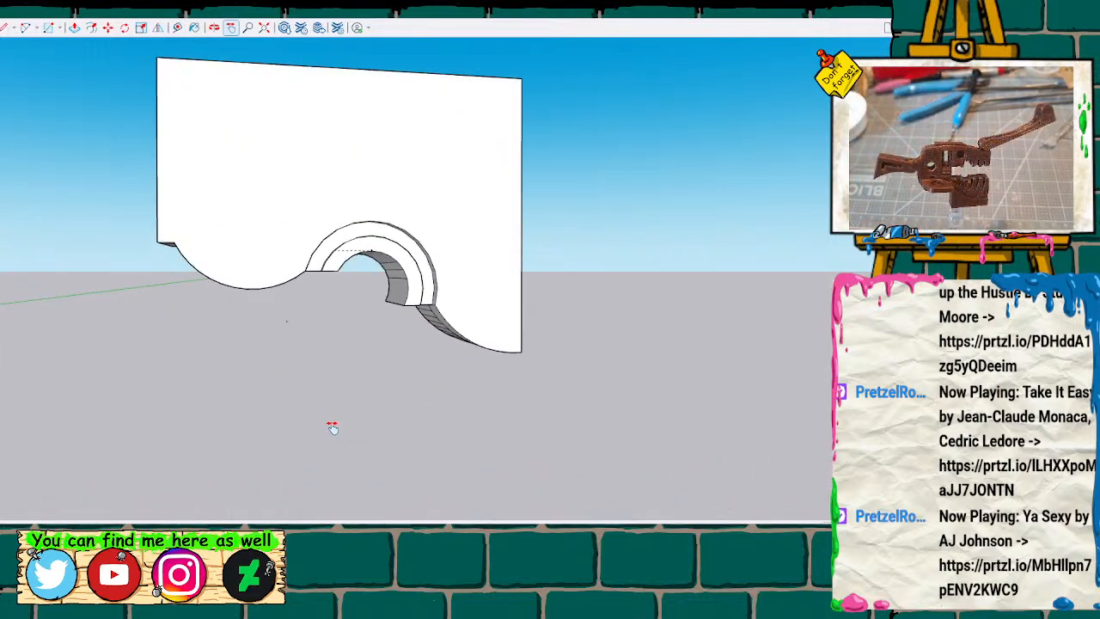
pyautogui.press('e')
pyautogui.scroll(5, 288, 314)
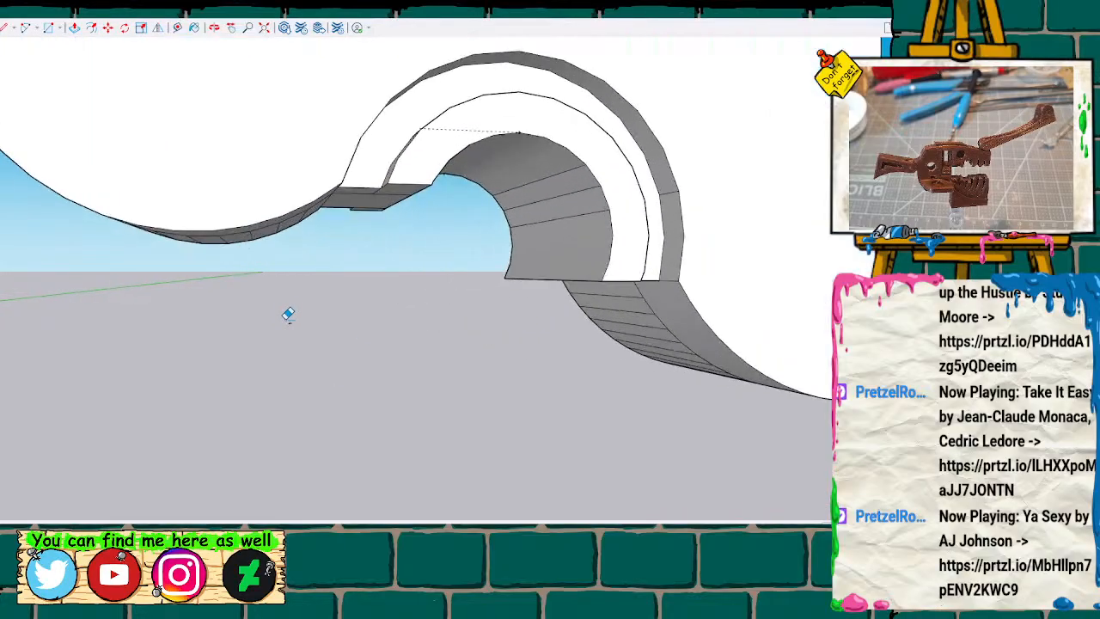
pyautogui.scroll(5, 288, 314)
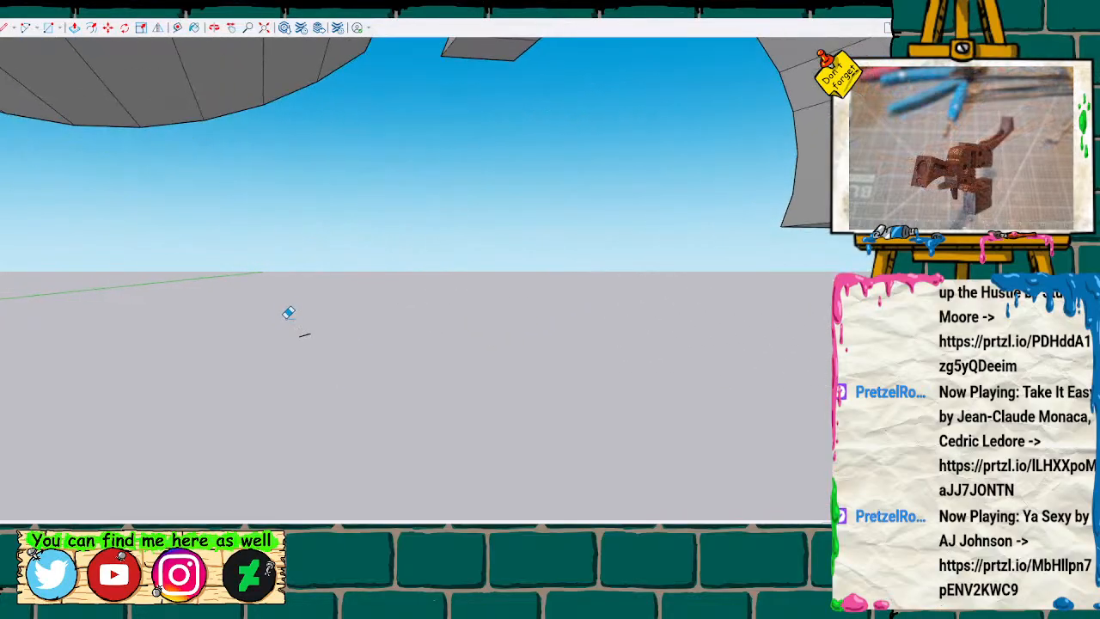
pyautogui.click(307, 332)
pyautogui.scroll(-8, 307, 335)
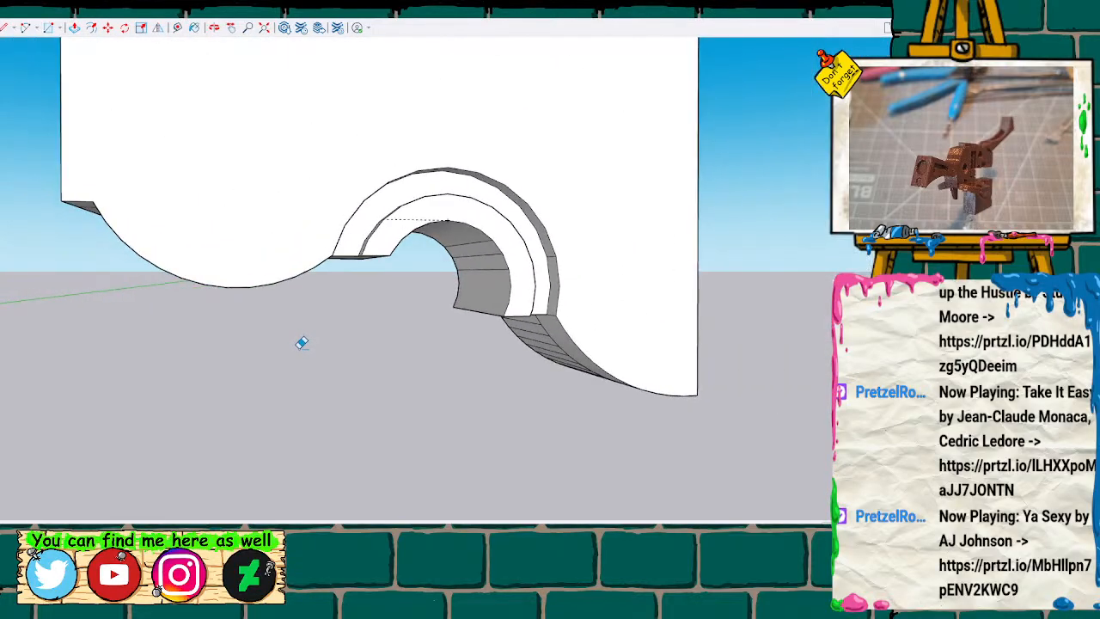
pyautogui.scroll(-8, 302, 343)
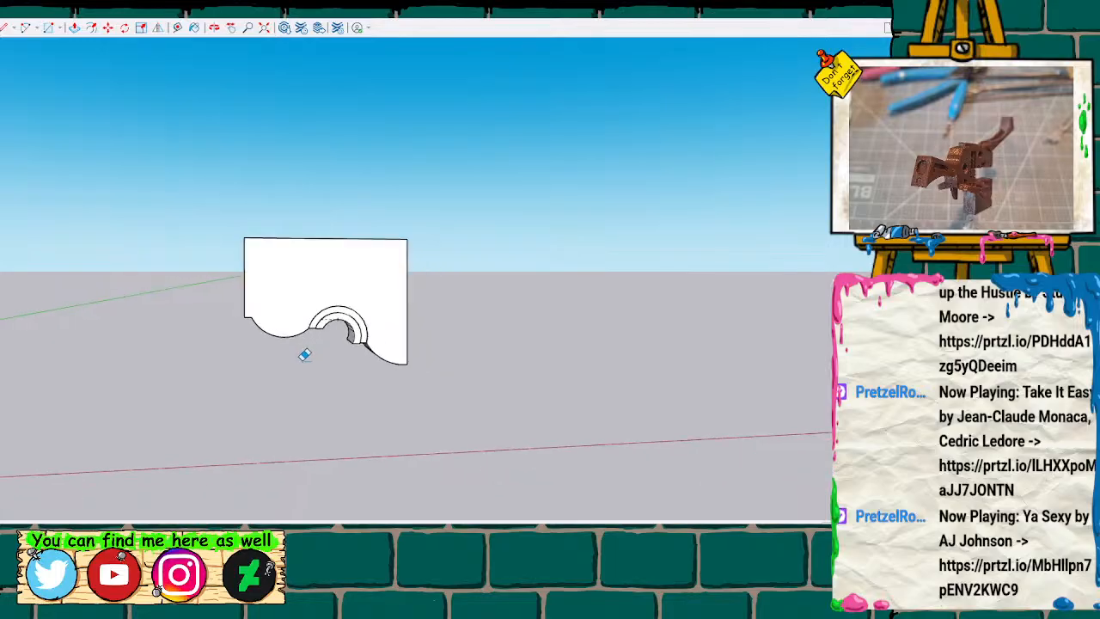
pyautogui.scroll(-2, 317, 335)
pyautogui.scroll(-4, 314, 338)
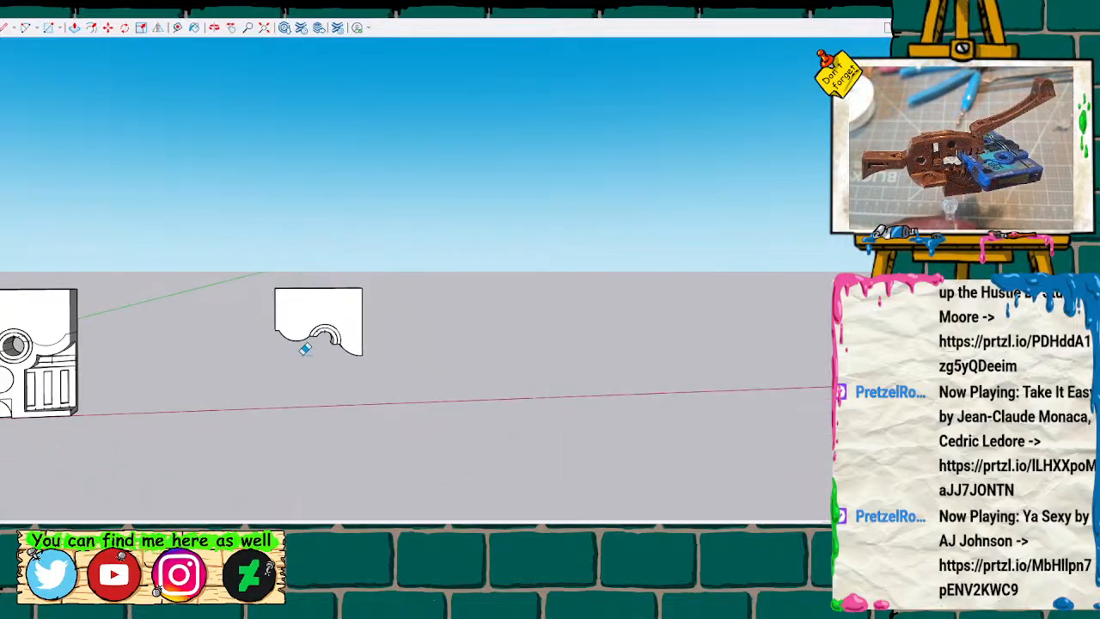
# Examine the two complete cassette bodies and the small connector from several angles and compare them with the trimmed half.
pyautogui.press('h')
pyautogui.moveTo(229, 384); pyautogui.dragTo(577, 344)
pyautogui.moveTo(274, 387)
pyautogui.mouseDown()
pyautogui.moveTo(351, 366)
pyautogui.moveTo(632, 363)
pyautogui.mouseUp()
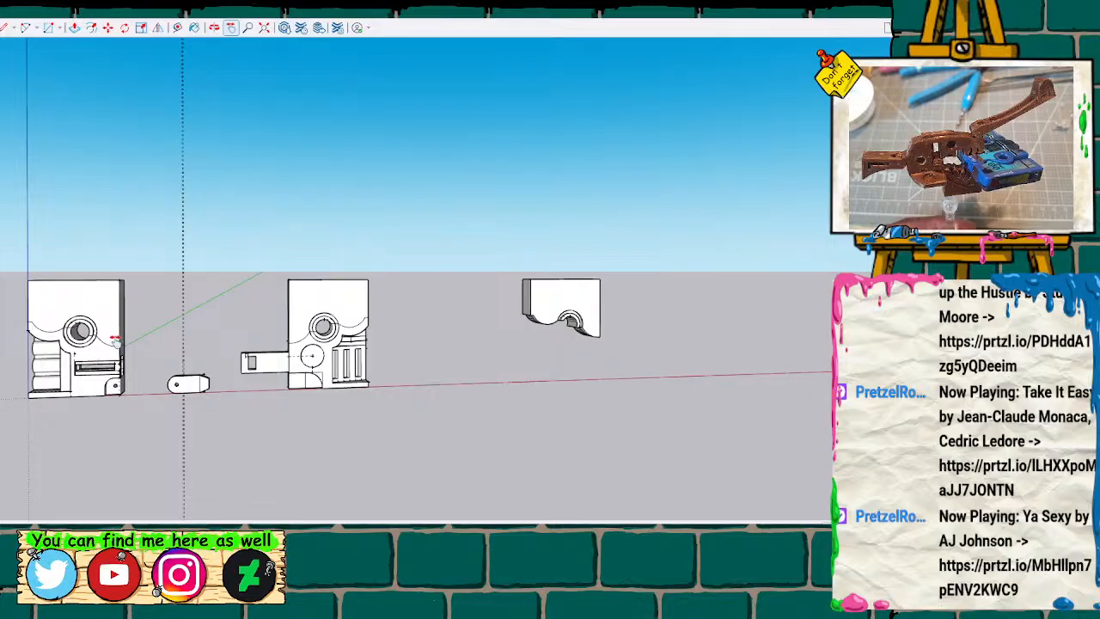
pyautogui.scroll(-1, 284, 429)
pyautogui.moveTo(446, 468)
pyautogui.mouseDown(button='middle')
pyautogui.moveTo(314, 465)
pyautogui.moveTo(381, 441)
pyautogui.mouseUp(button='middle')
pyautogui.moveTo(380, 441); pyautogui.dragTo(384, 440)
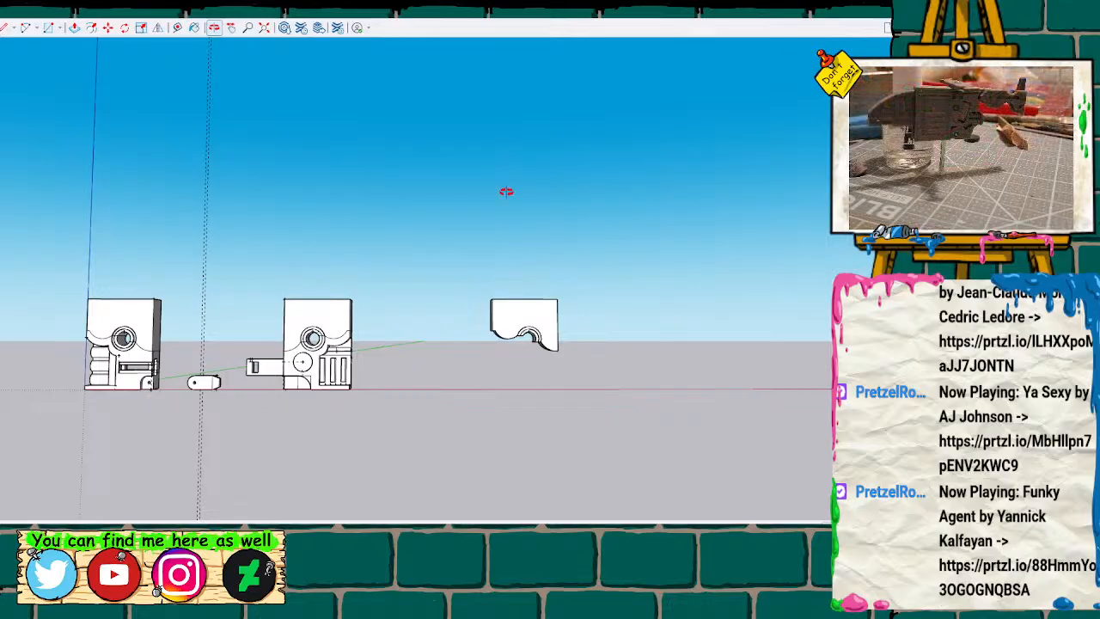
pyautogui.moveTo(441, 267)
pyautogui.mouseDown()
pyautogui.moveTo(587, 324)
pyautogui.moveTo(513, 384)
pyautogui.moveTo(427, 315)
pyautogui.moveTo(420, 332)
pyautogui.moveTo(432, 342)
pyautogui.moveTo(388, 220)
pyautogui.moveTo(375, 214)
pyautogui.moveTo(455, 288)
pyautogui.moveTo(450, 98)
pyautogui.moveTo(282, 343)
pyautogui.moveTo(393, 364)
pyautogui.moveTo(128, 364)
pyautogui.moveTo(309, 367)
pyautogui.moveTo(263, 381)
pyautogui.moveTo(343, 376)
pyautogui.moveTo(220, 363)
pyautogui.mouseUp()
pyautogui.scroll(5, 257, 337)
pyautogui.moveTo(273, 312)
pyautogui.mouseDown()
pyautogui.moveTo(295, 277)
pyautogui.moveTo(218, 315)
pyautogui.moveTo(233, 277)
pyautogui.moveTo(713, 291)
pyautogui.moveTo(662, 275)
pyautogui.moveTo(491, 302)
pyautogui.moveTo(520, 297)
pyautogui.moveTo(520, 307)
pyautogui.moveTo(550, 264)
pyautogui.mouseUp()
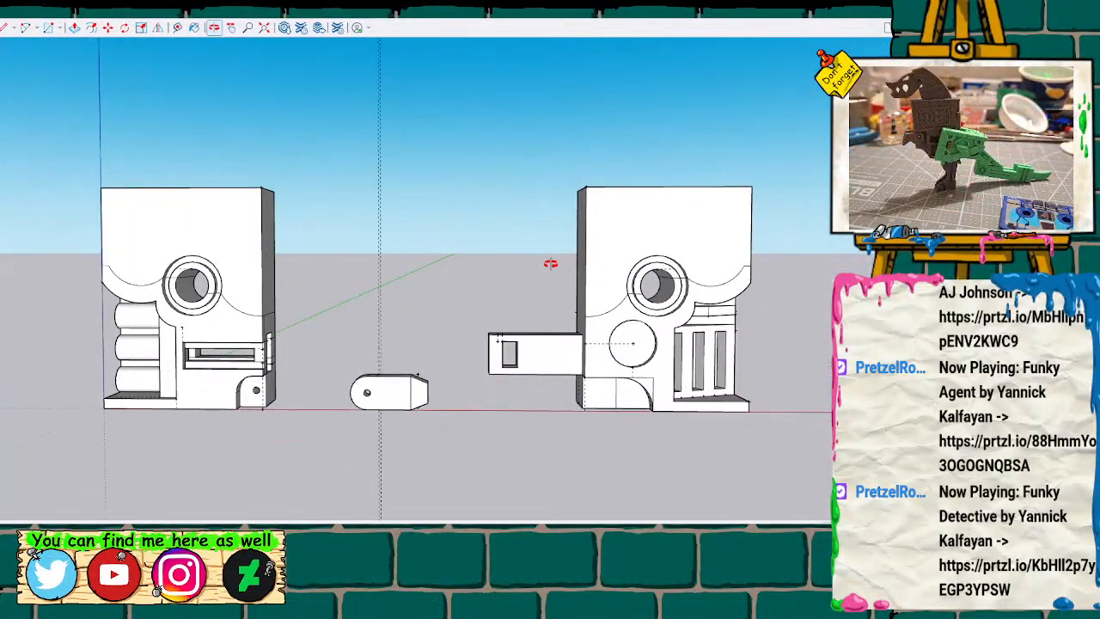
pyautogui.scroll(-6, 550, 264)
pyautogui.moveTo(674, 259)
pyautogui.mouseDown()
pyautogui.moveTo(444, 270)
pyautogui.moveTo(321, 261)
pyautogui.moveTo(722, 303)
pyautogui.moveTo(695, 284)
pyautogui.mouseUp()
pyautogui.scroll(5, 584, 278)
pyautogui.moveTo(471, 257)
pyautogui.mouseDown()
pyautogui.moveTo(155, 290)
pyautogui.moveTo(118, 226)
pyautogui.moveTo(224, 233)
pyautogui.moveTo(81, 252)
pyautogui.mouseUp()
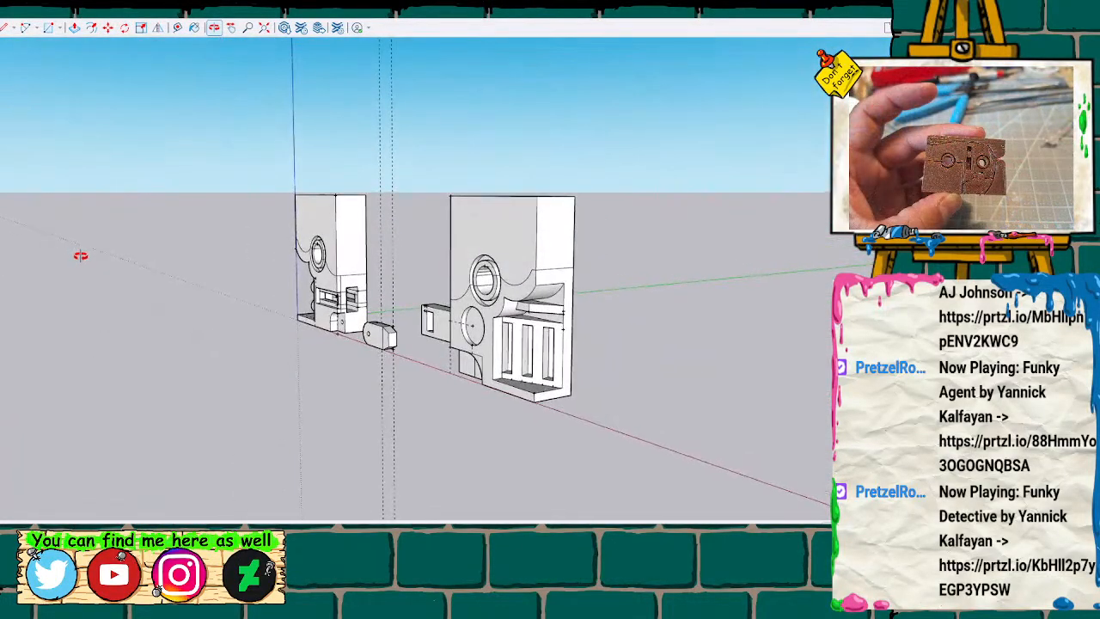
pyautogui.moveTo(81, 255)
pyautogui.mouseDown()
pyautogui.moveTo(135, 246)
pyautogui.moveTo(352, 268)
pyautogui.moveTo(530, 265)
pyautogui.moveTo(739, 164)
pyautogui.moveTo(572, 161)
pyautogui.moveTo(444, 261)
pyautogui.moveTo(314, 310)
pyautogui.moveTo(458, 241)
pyautogui.moveTo(523, 226)
pyautogui.mouseUp()
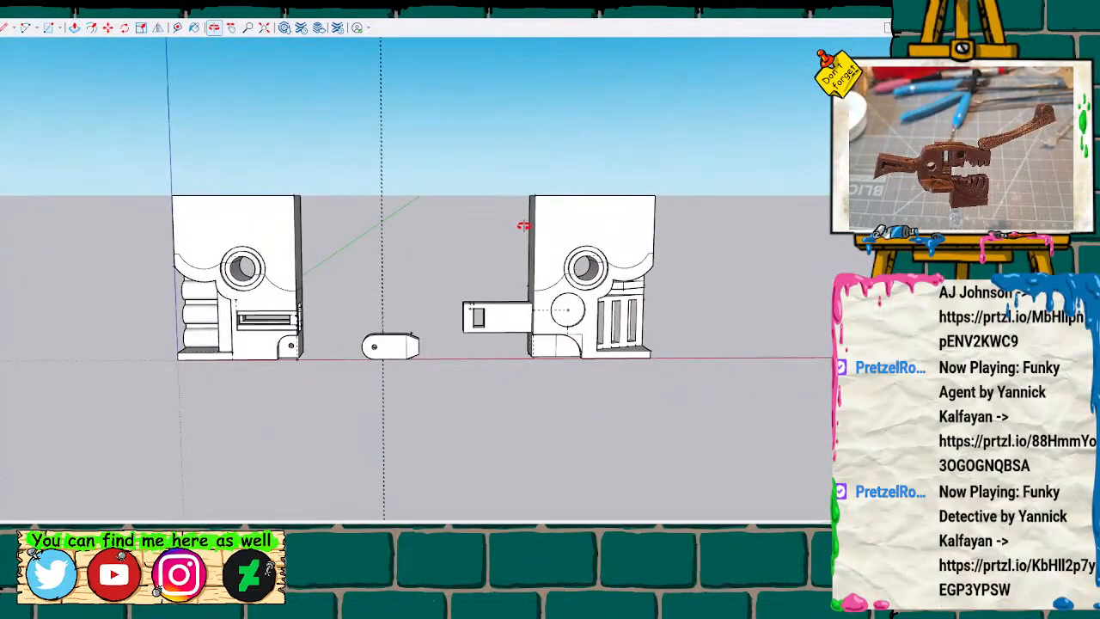
pyautogui.scroll(-1, 524, 226)
pyautogui.scroll(-1, 566, 230)
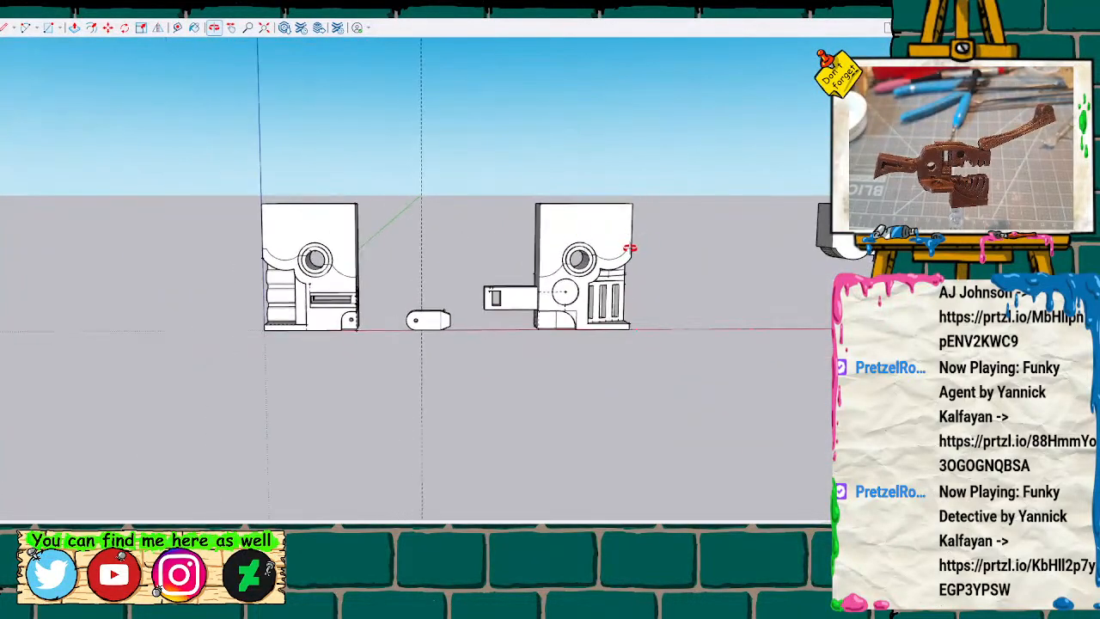
pyautogui.press('h')
pyautogui.moveTo(676, 282); pyautogui.dragTo(494, 335)
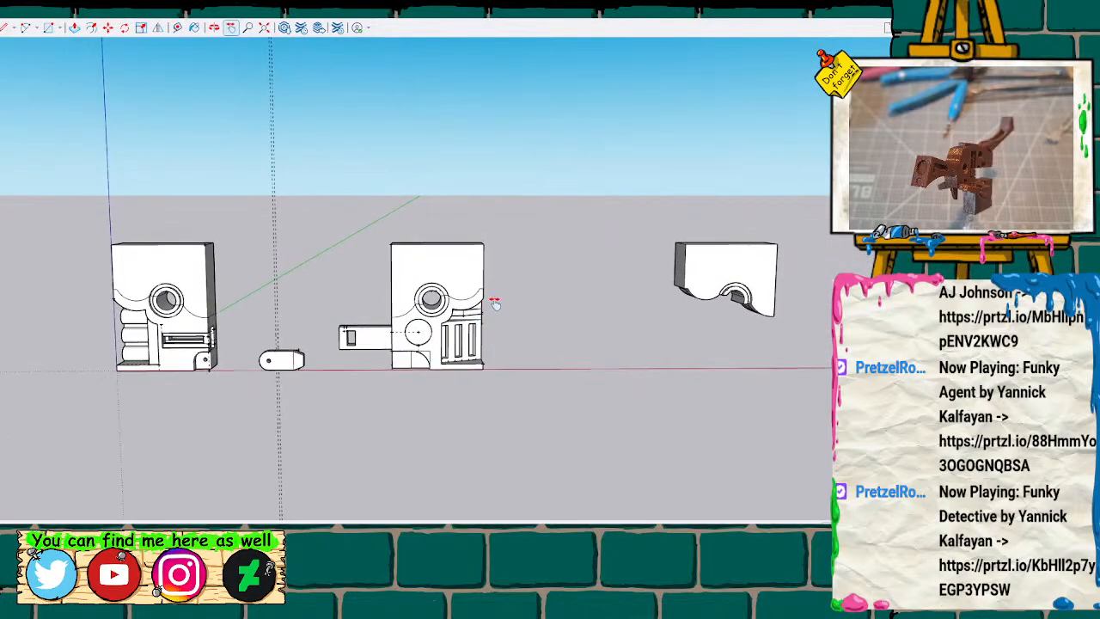
pyautogui.moveTo(707, 305)
pyautogui.mouseDown()
pyautogui.moveTo(679, 312)
pyautogui.moveTo(770, 309)
pyautogui.moveTo(761, 310)
pyautogui.mouseUp()
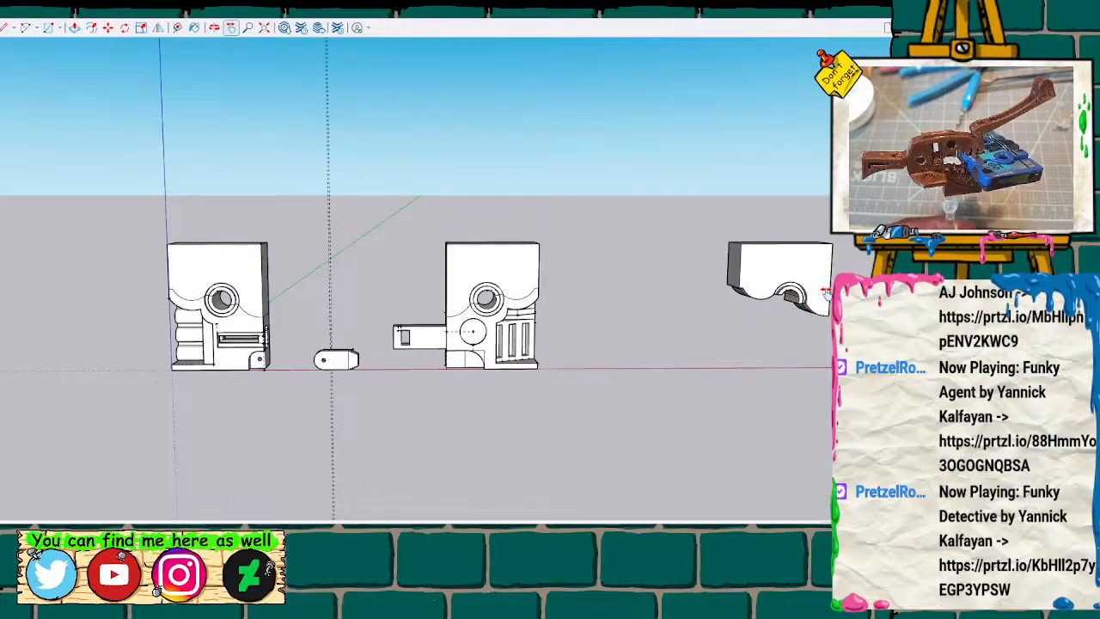
pyautogui.moveTo(575, 323); pyautogui.dragTo(497, 322)
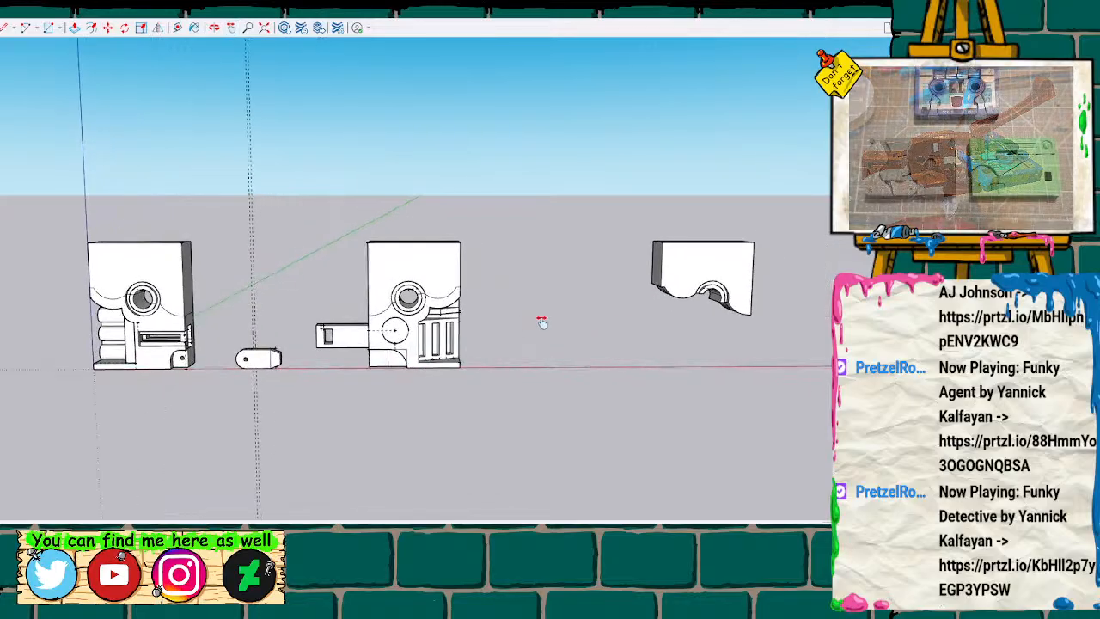
pyautogui.scroll(2, 588, 310)
pyautogui.scroll(-1, 607, 305)
pyautogui.scroll(-1, 605, 303)
# Move the whole trimmed half along the red axis until it sits close beside the second cassette body.
pyautogui.press('space')
pyautogui.click(726, 292)
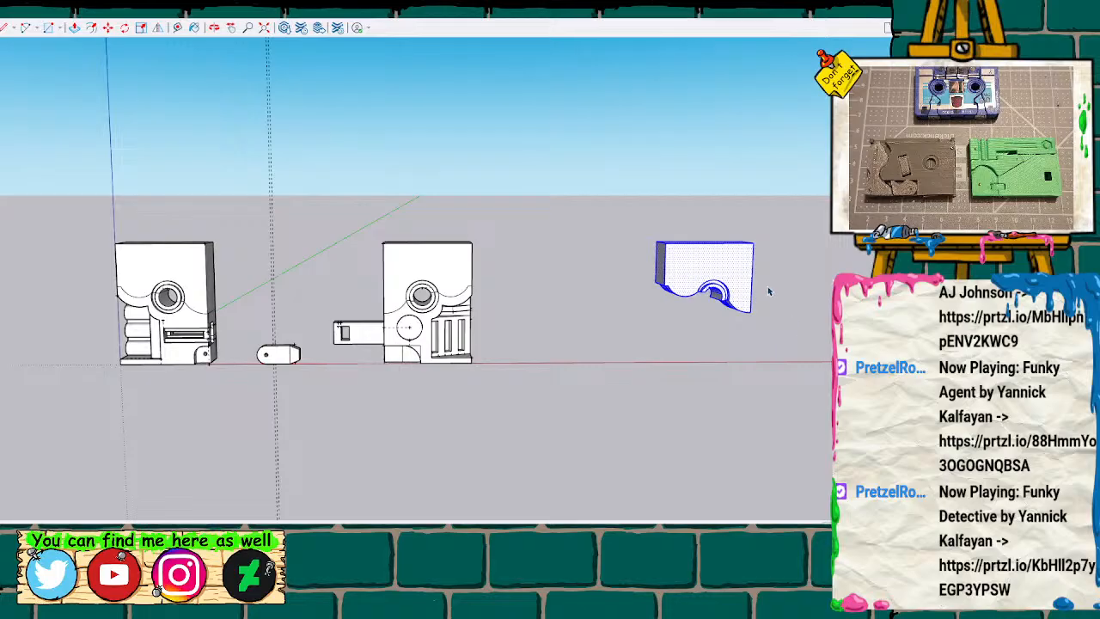
pyautogui.press('m')
pyautogui.moveTo(666, 246); pyautogui.dragTo(513, 246)
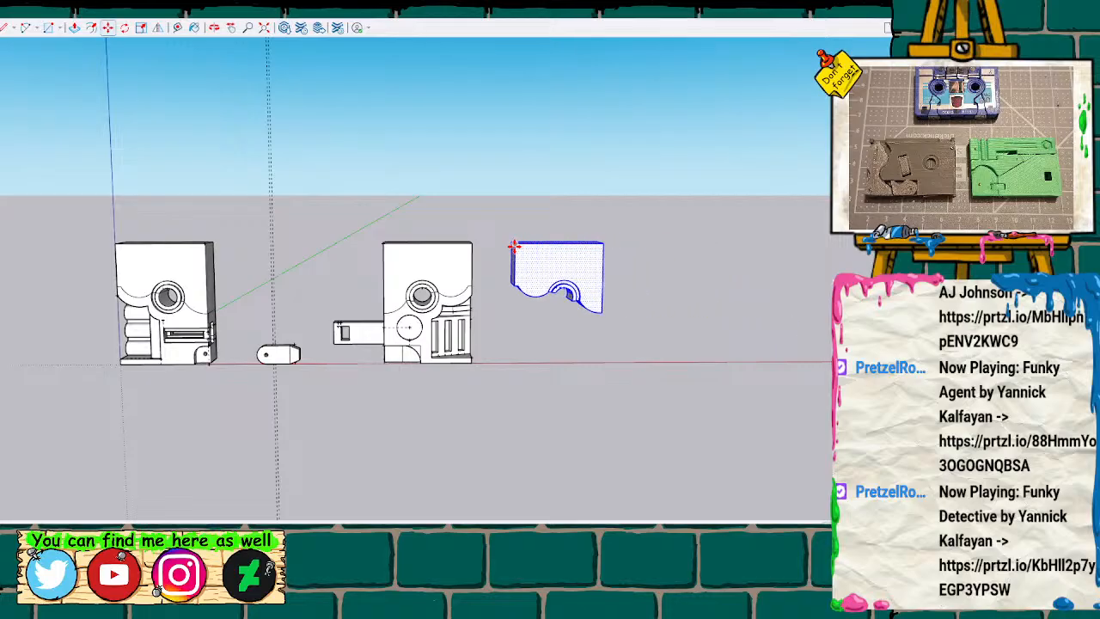
# Mark the midpoint of the top edge on the trimmed half's flat end face with a construction guide.
pyautogui.press('o')
pyautogui.scroll(1, 487, 344)
pyautogui.moveTo(490, 338); pyautogui.dragTo(380, 189)
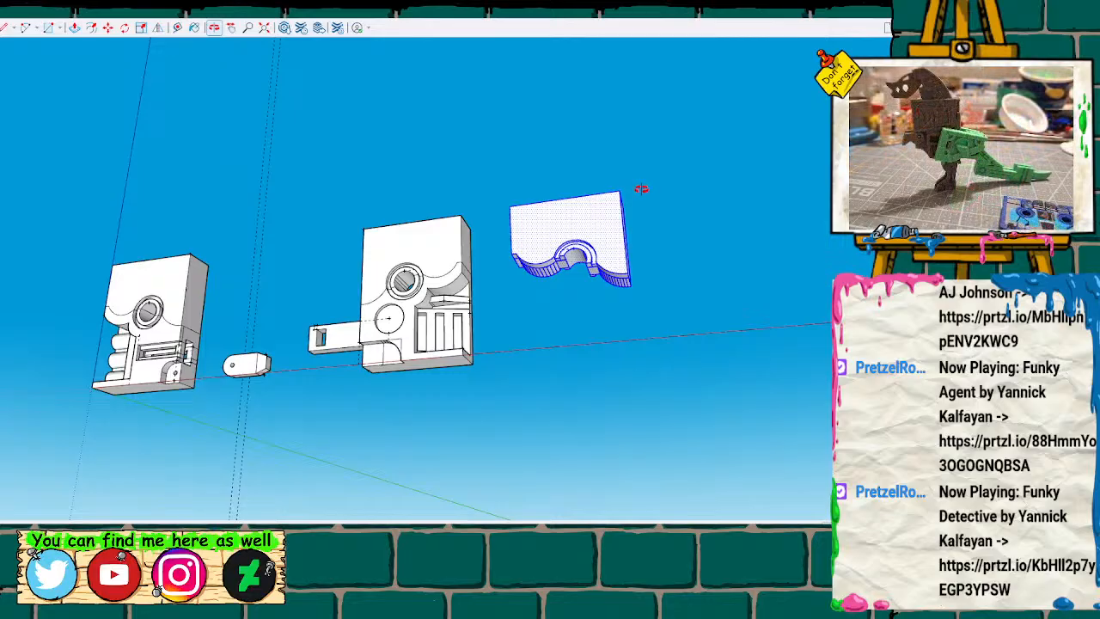
pyautogui.moveTo(627, 201)
pyautogui.mouseDown()
pyautogui.moveTo(650, 228)
pyautogui.moveTo(660, 297)
pyautogui.mouseUp()
pyautogui.scroll(5, 633, 251)
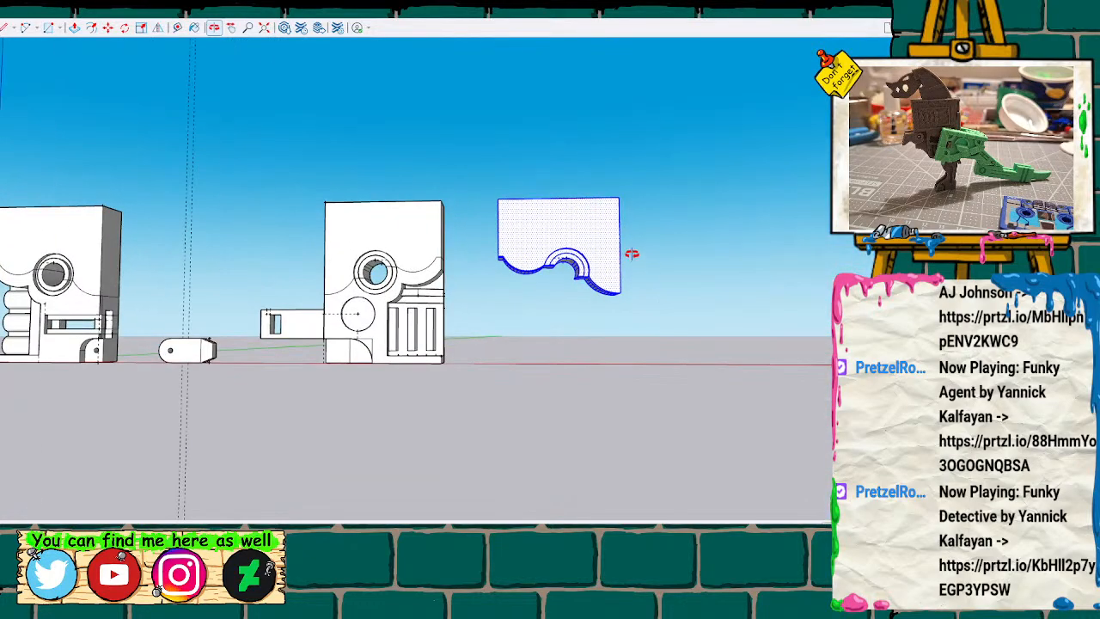
pyautogui.moveTo(521, 289)
pyautogui.mouseDown()
pyautogui.moveTo(484, 256)
pyautogui.moveTo(515, 256)
pyautogui.moveTo(410, 260)
pyautogui.moveTo(473, 272)
pyautogui.moveTo(562, 248)
pyautogui.moveTo(783, 248)
pyautogui.moveTo(552, 254)
pyautogui.mouseUp()
pyautogui.moveTo(532, 221)
pyautogui.mouseDown()
pyautogui.moveTo(553, 229)
pyautogui.moveTo(432, 236)
pyautogui.moveTo(469, 229)
pyautogui.moveTo(476, 248)
pyautogui.moveTo(489, 238)
pyautogui.moveTo(472, 217)
pyautogui.mouseUp()
pyautogui.moveTo(473, 217); pyautogui.dragTo(482, 232, button='middle')
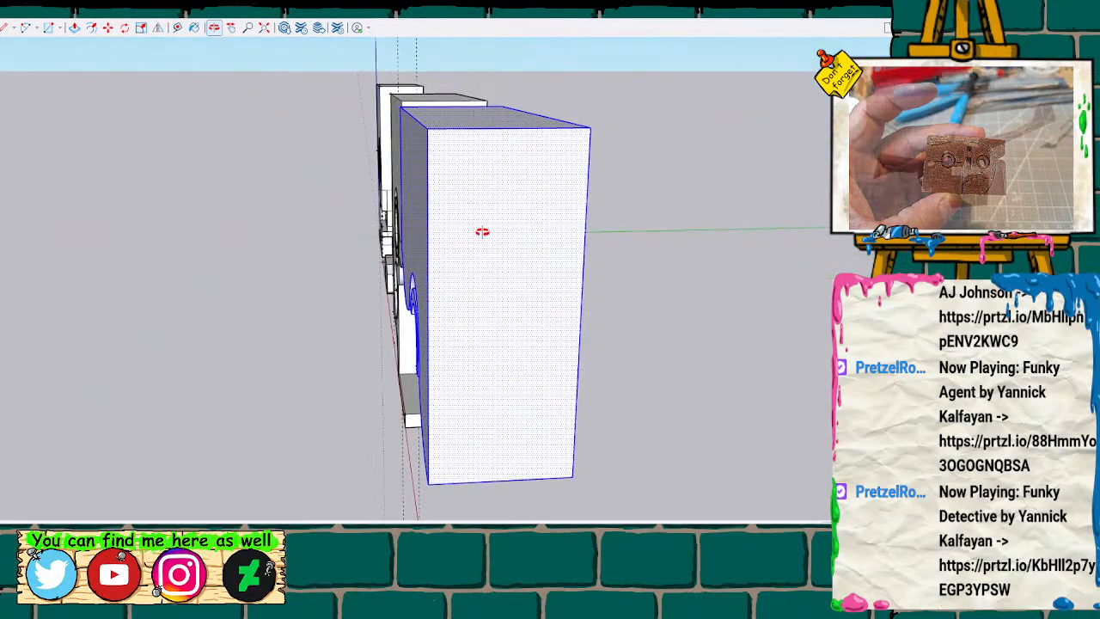
pyautogui.click(429, 128)
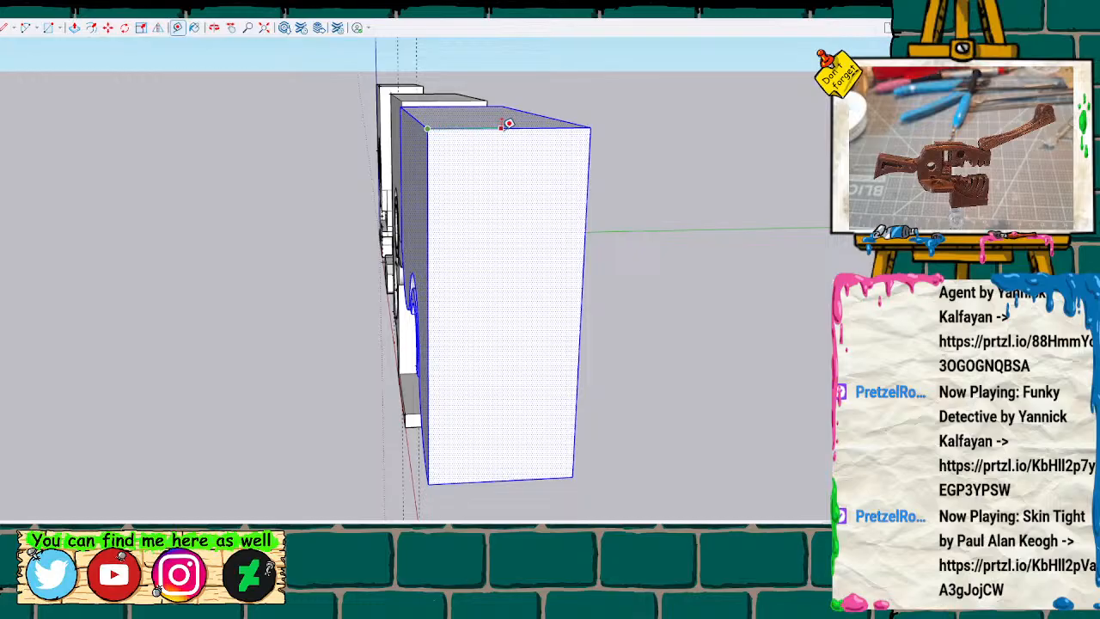
pyautogui.click(511, 127)
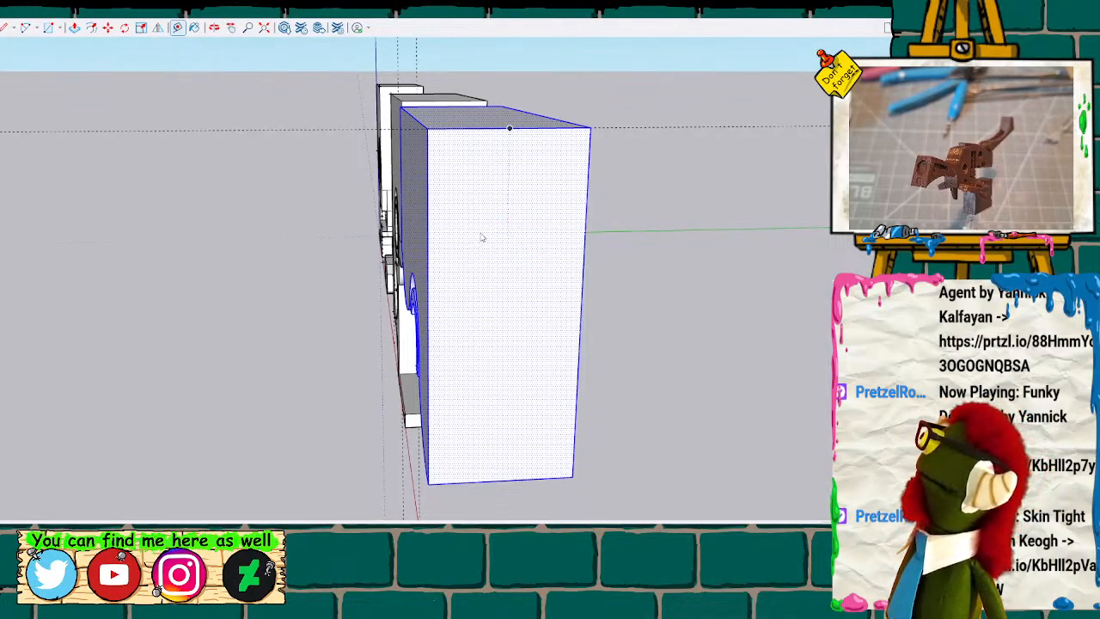
# Place a vertical guide from the end face's top-edge midpoint down its centreline, ending at a guide point near mid-height.
pyautogui.press('space')
pyautogui.click(506, 217)
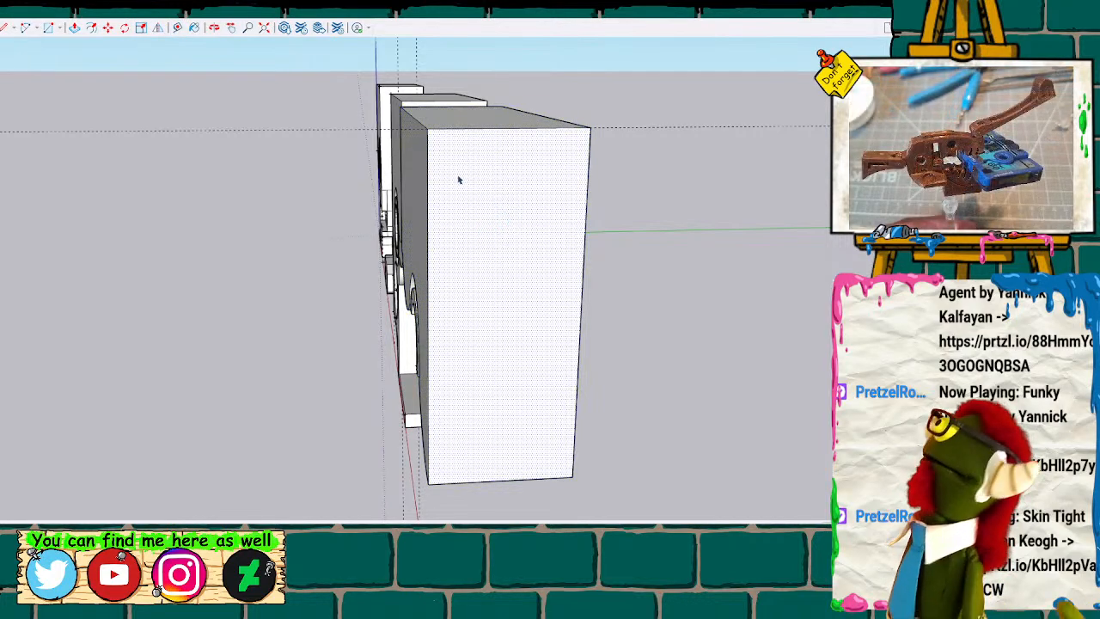
pyautogui.press('t')
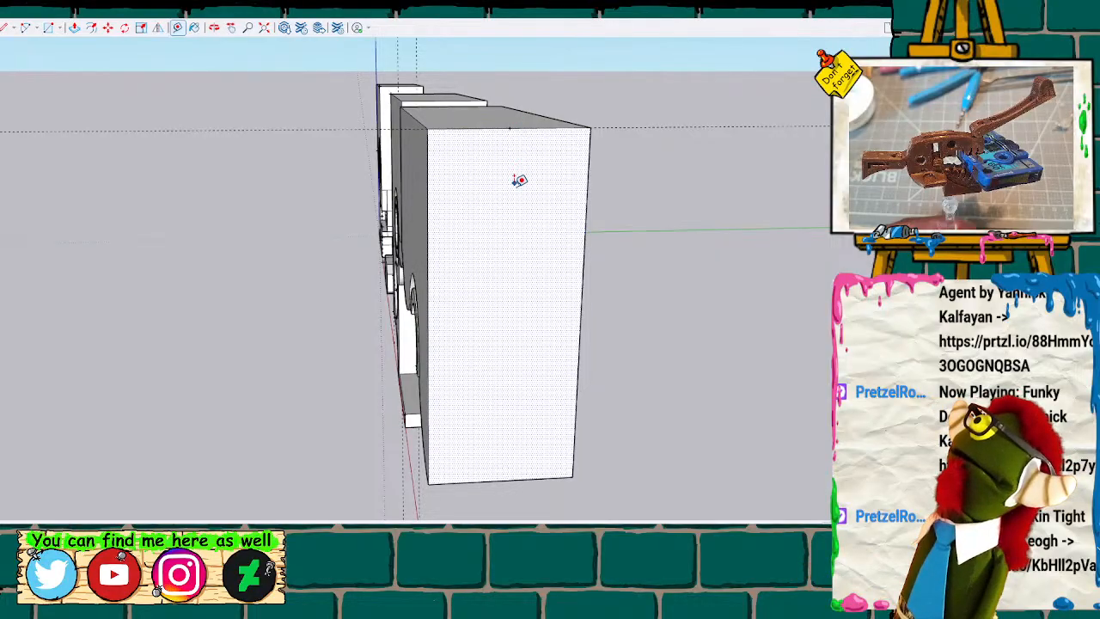
pyautogui.click(509, 128)
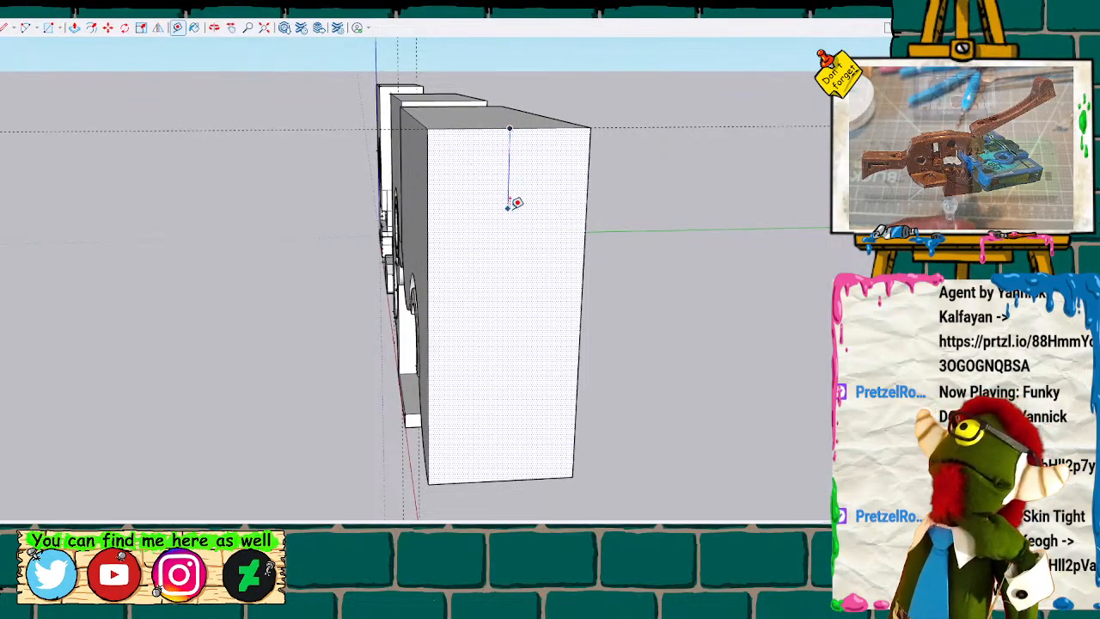
pyautogui.click(507, 221)
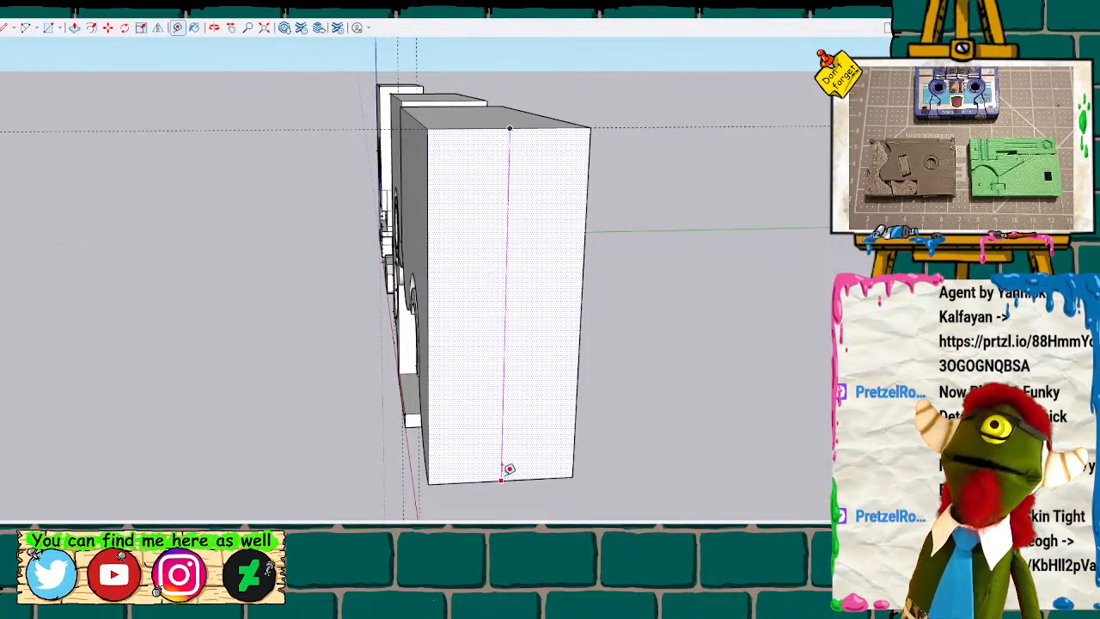
pyautogui.click(509, 288)
pyautogui.click(510, 127)
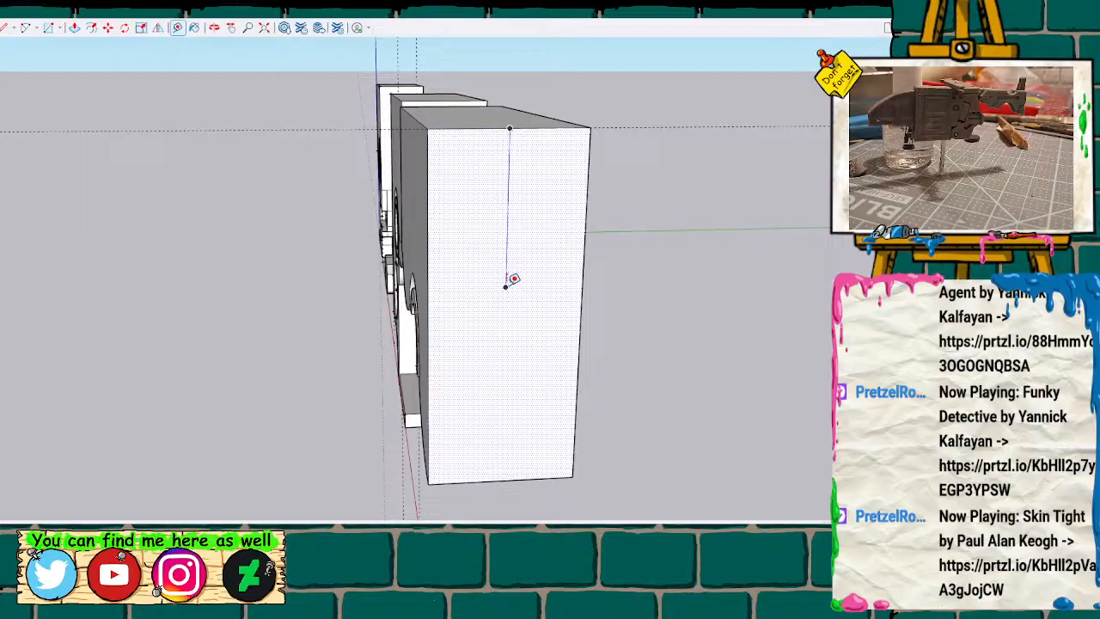
pyautogui.click(544, 309)
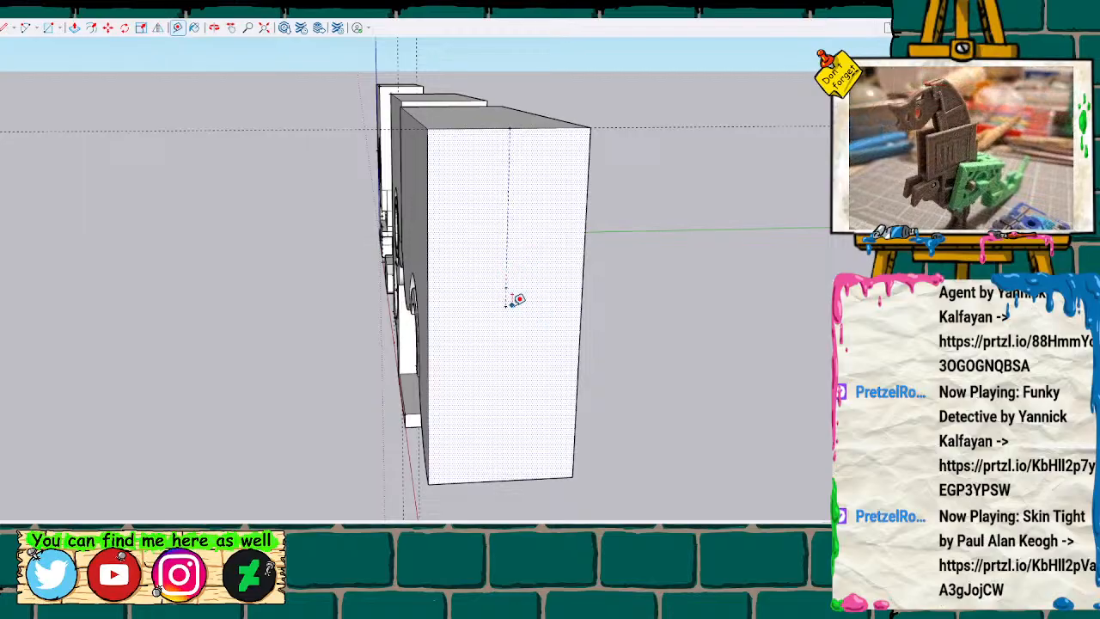
# Draw a circle on the end face, centred on the lower guide point and about half as wide as the face.
pyautogui.press('c')
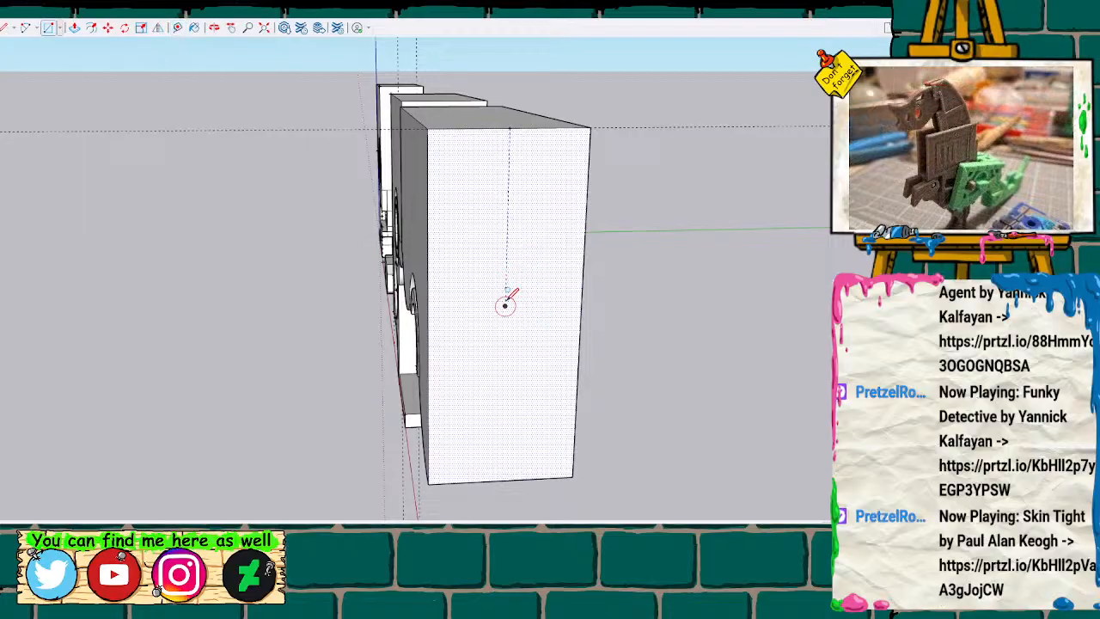
pyautogui.click(505, 305)
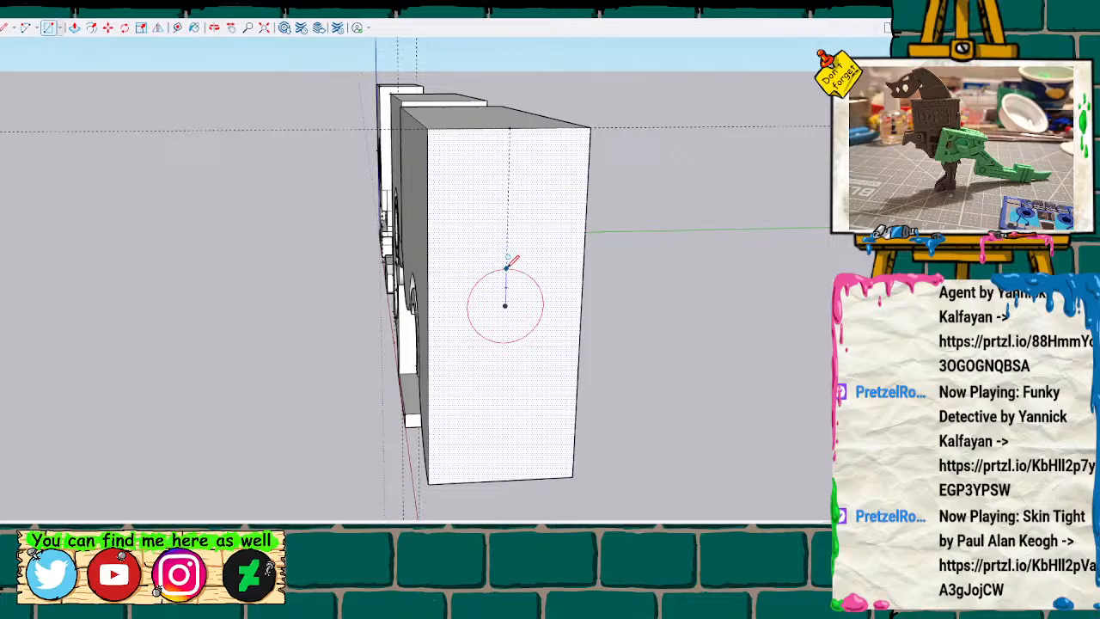
pyautogui.click(506, 268)
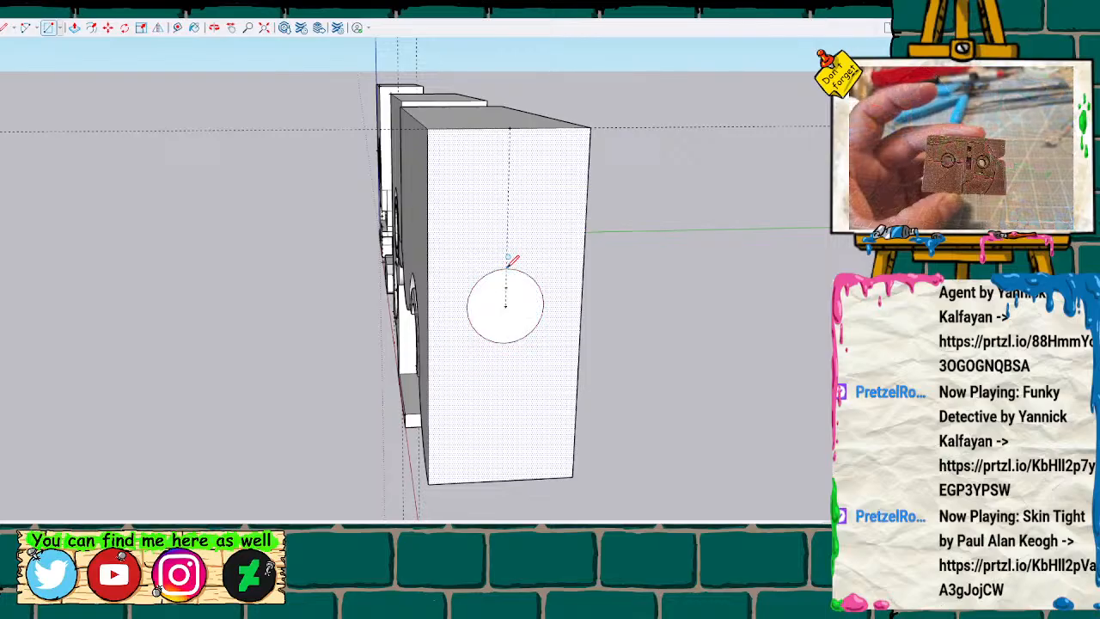
pyautogui.press('t')
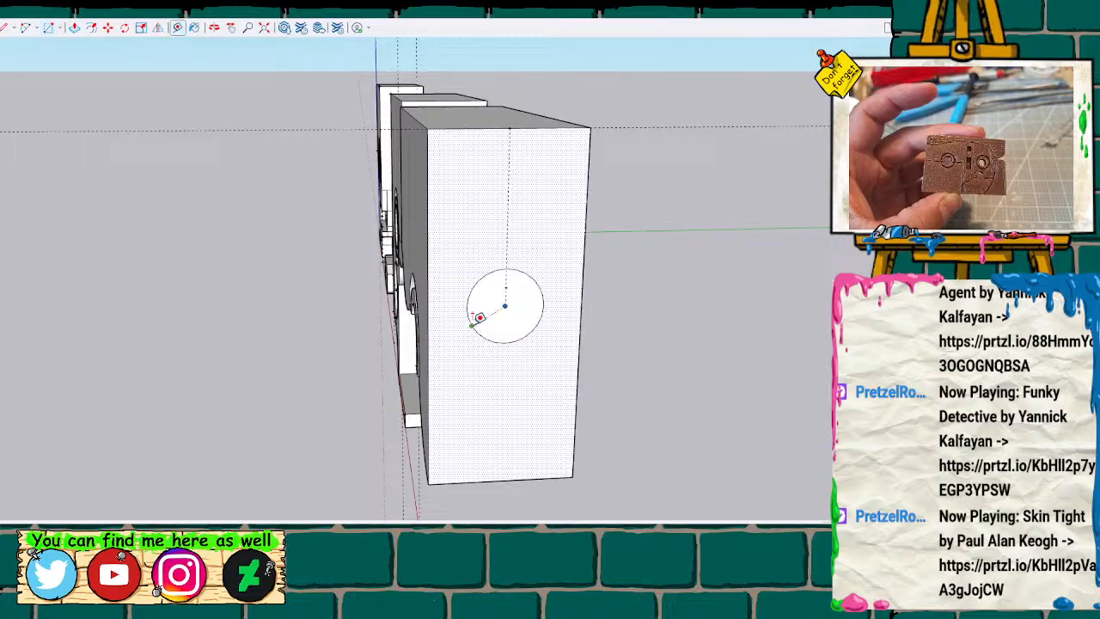
# Extrude the circle on the trimmed half's end face outward into a round peg with Push/Pull.
pyautogui.click(467, 306)
pyautogui.press('space')
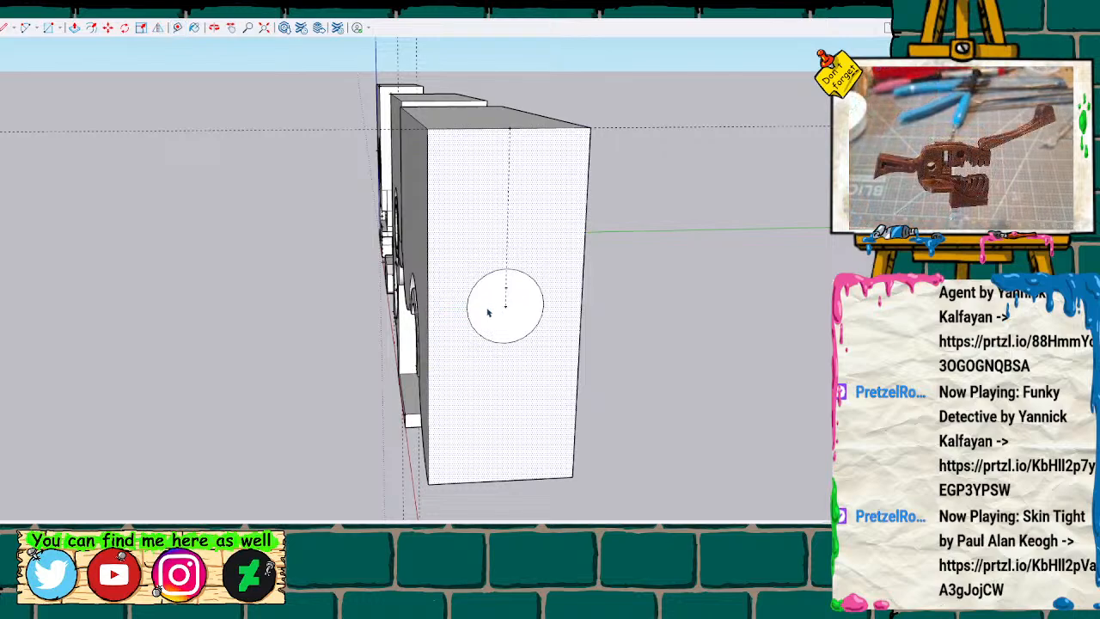
pyautogui.click(489, 310)
pyautogui.press('p')
pyautogui.moveTo(487, 313); pyautogui.dragTo(501, 342)
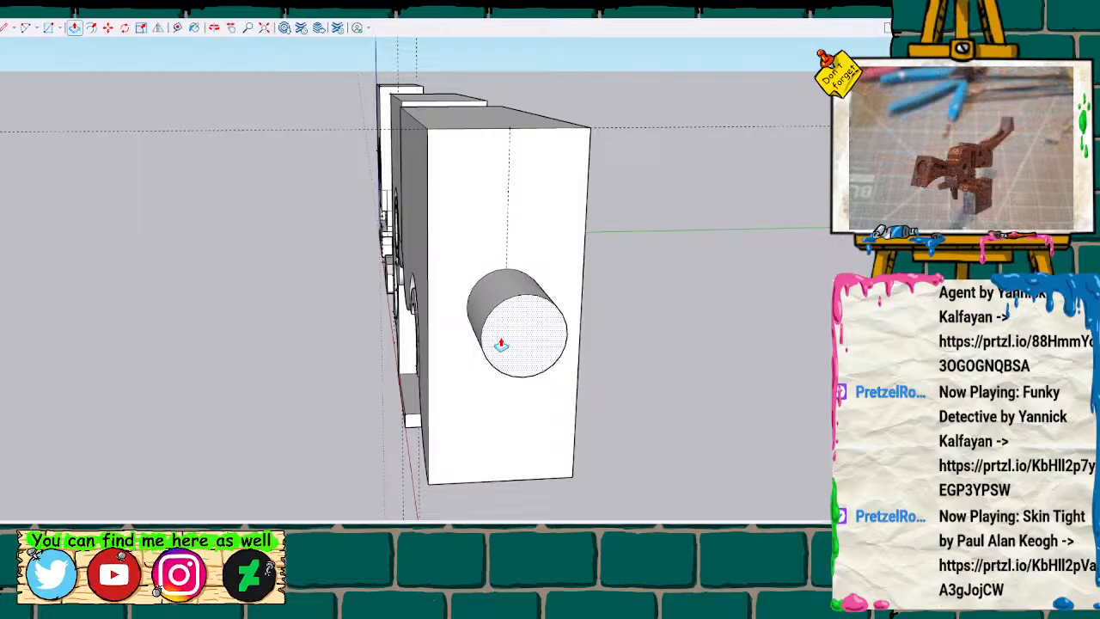
pyautogui.moveTo(501, 344); pyautogui.dragTo(501, 348)
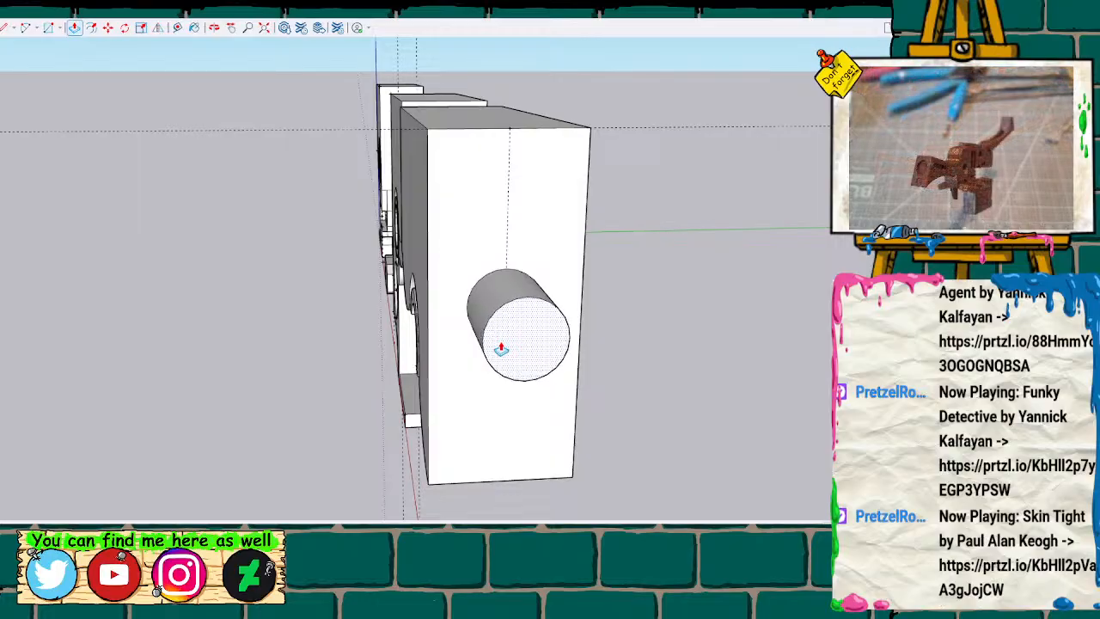
pyautogui.press('Return')
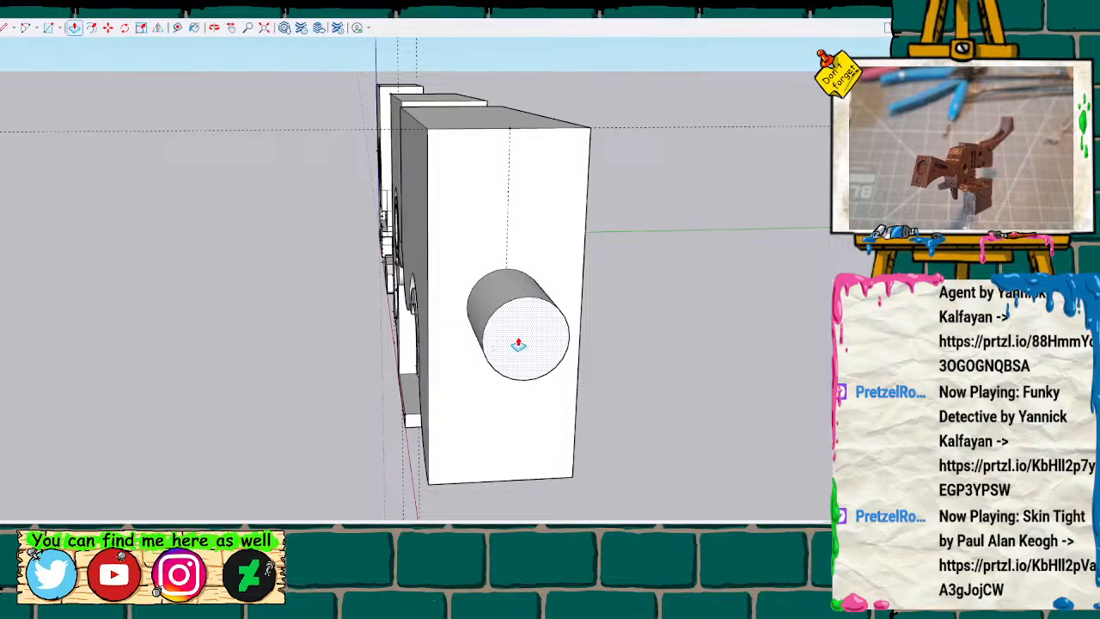
pyautogui.press('s')
pyautogui.click(522, 338)
# Place a guide on the trimmed half's side face, ending at a point slightly inset from the upper corner nearest the peg.
pyautogui.press('space')
pyautogui.scroll(-3, 237, 332)
pyautogui.moveTo(208, 293)
pyautogui.mouseDown(button='middle')
pyautogui.moveTo(513, 336)
pyautogui.moveTo(644, 241)
pyautogui.moveTo(714, 253)
pyautogui.moveTo(558, 229)
pyautogui.moveTo(511, 236)
pyautogui.moveTo(650, 214)
pyautogui.moveTo(519, 274)
pyautogui.moveTo(307, 309)
pyautogui.moveTo(515, 305)
pyautogui.mouseUp(button='middle')
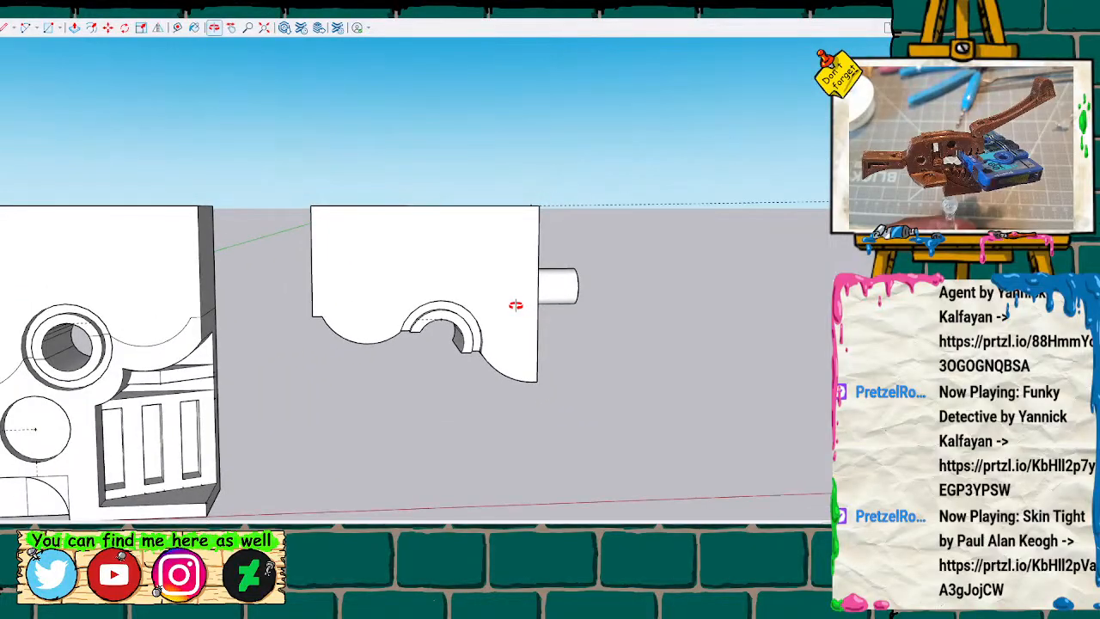
pyautogui.scroll(-4, 515, 305)
pyautogui.scroll(-4, 520, 304)
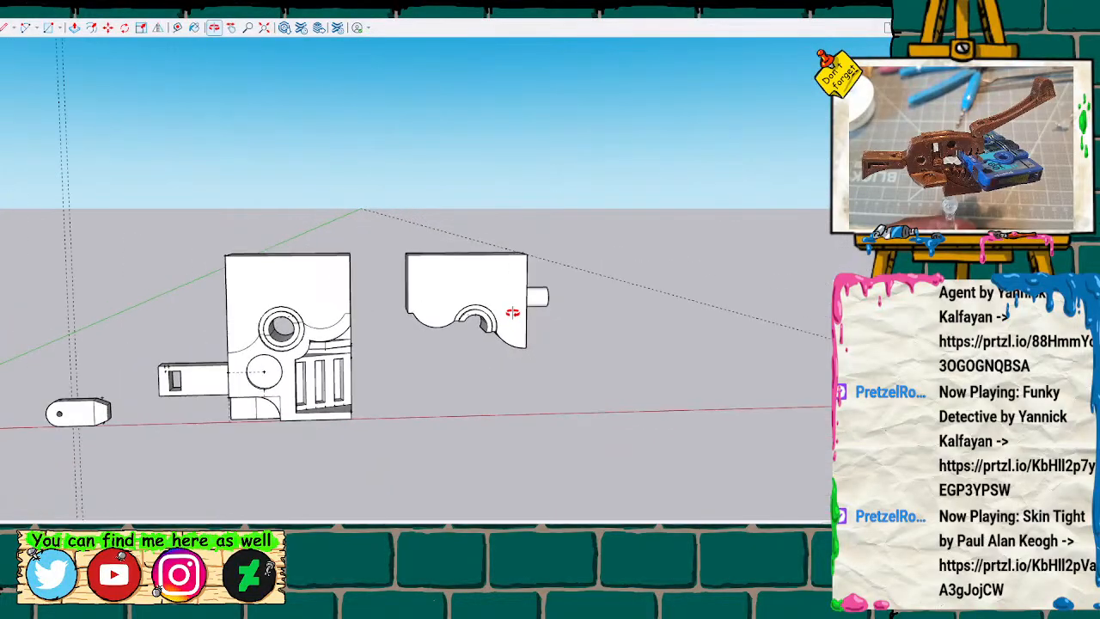
pyautogui.scroll(4, 516, 305)
pyautogui.scroll(5, 516, 311)
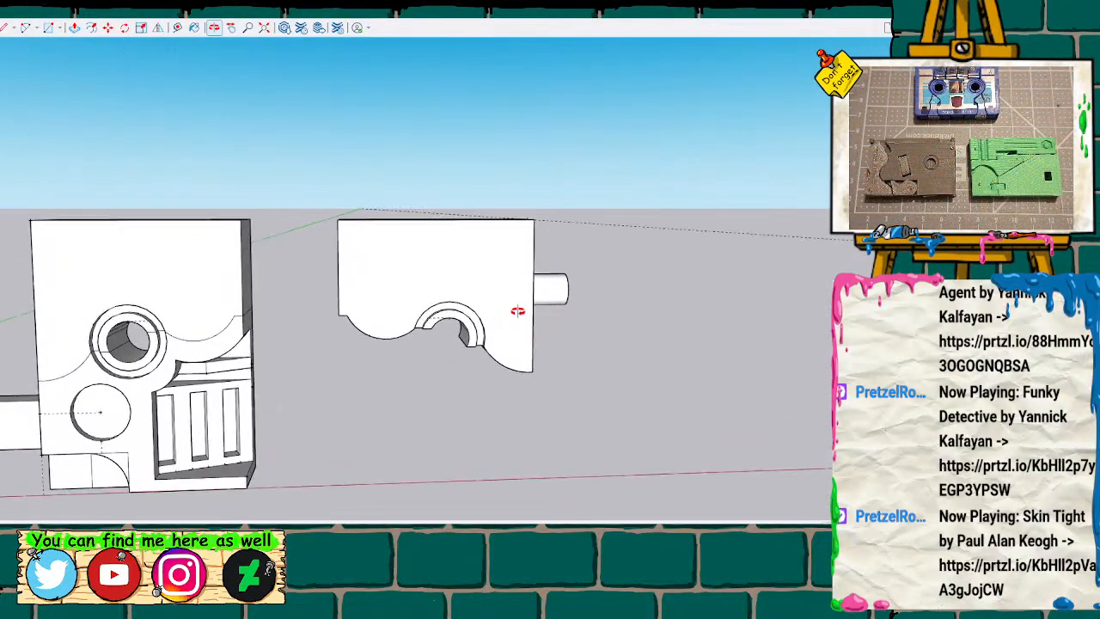
pyautogui.moveTo(513, 311)
pyautogui.mouseDown(button='middle')
pyautogui.moveTo(400, 238)
pyautogui.moveTo(209, 271)
pyautogui.moveTo(436, 253)
pyautogui.moveTo(503, 269)
pyautogui.moveTo(459, 250)
pyautogui.moveTo(473, 203)
pyautogui.mouseUp(button='middle')
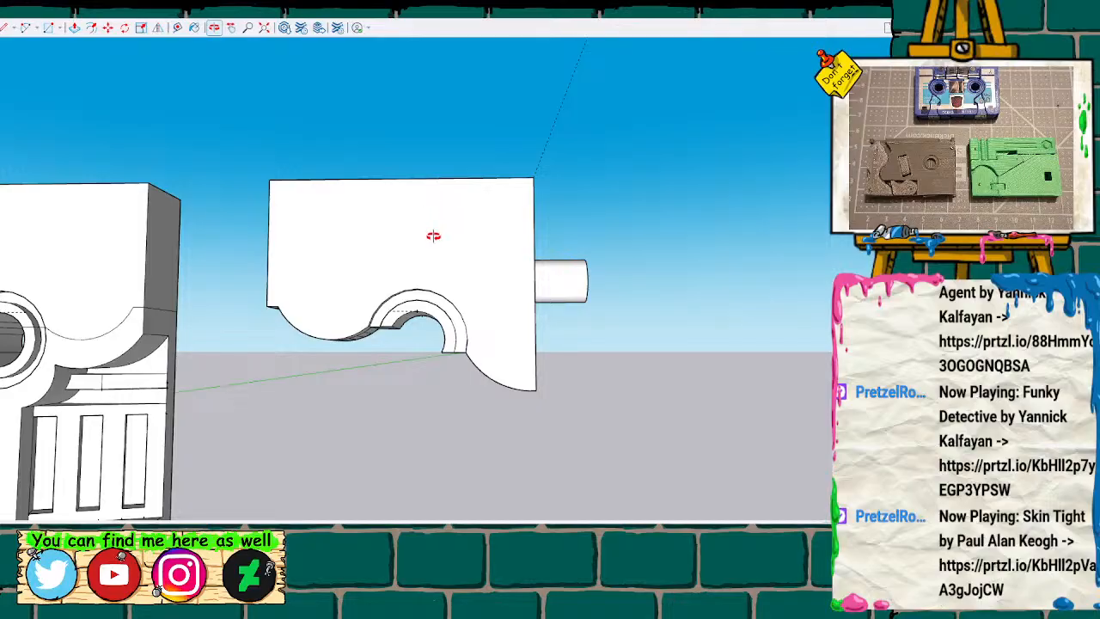
pyautogui.scroll(3, 445, 228)
pyautogui.moveTo(443, 218)
pyautogui.mouseDown(button='middle')
pyautogui.moveTo(487, 218)
pyautogui.moveTo(474, 272)
pyautogui.mouseUp(button='middle')
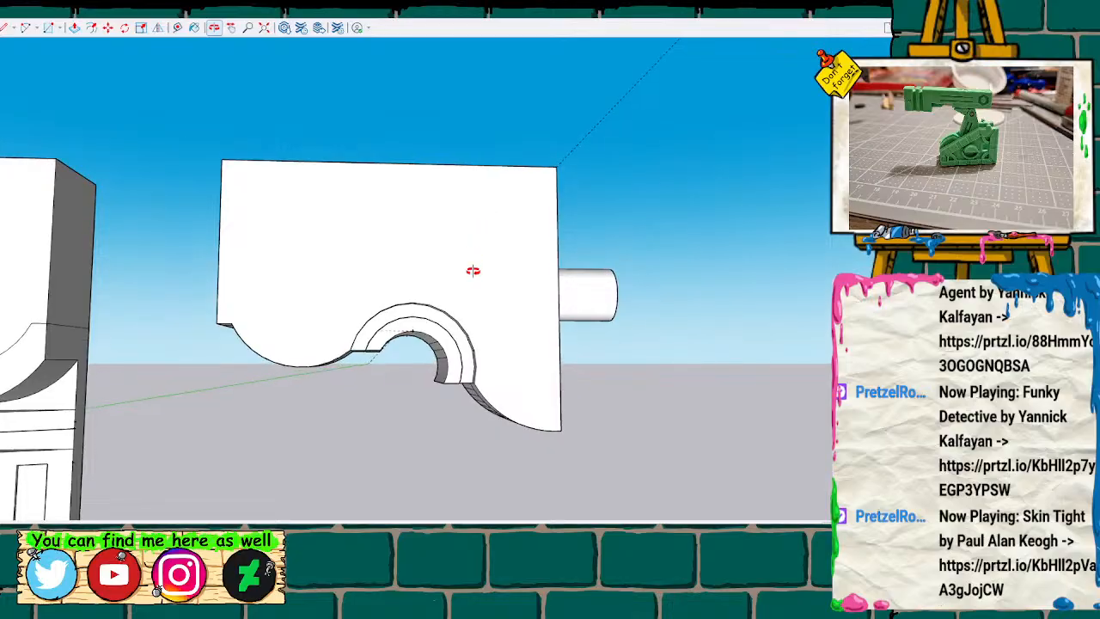
pyautogui.press('t')
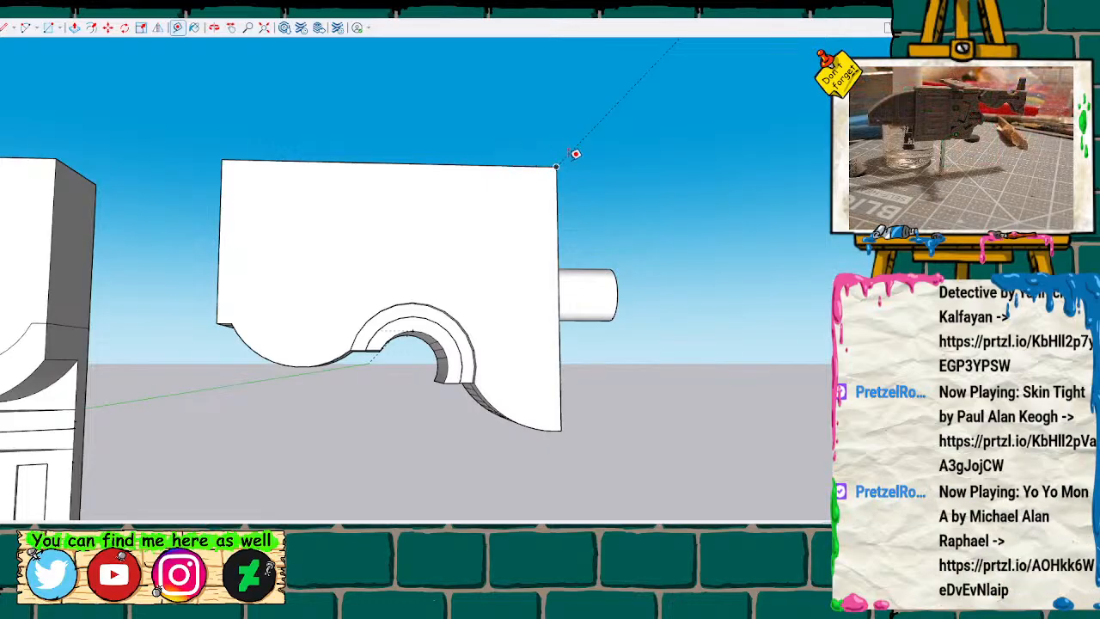
pyautogui.press('m')
pyautogui.press('l')
pyautogui.click(535, 186)
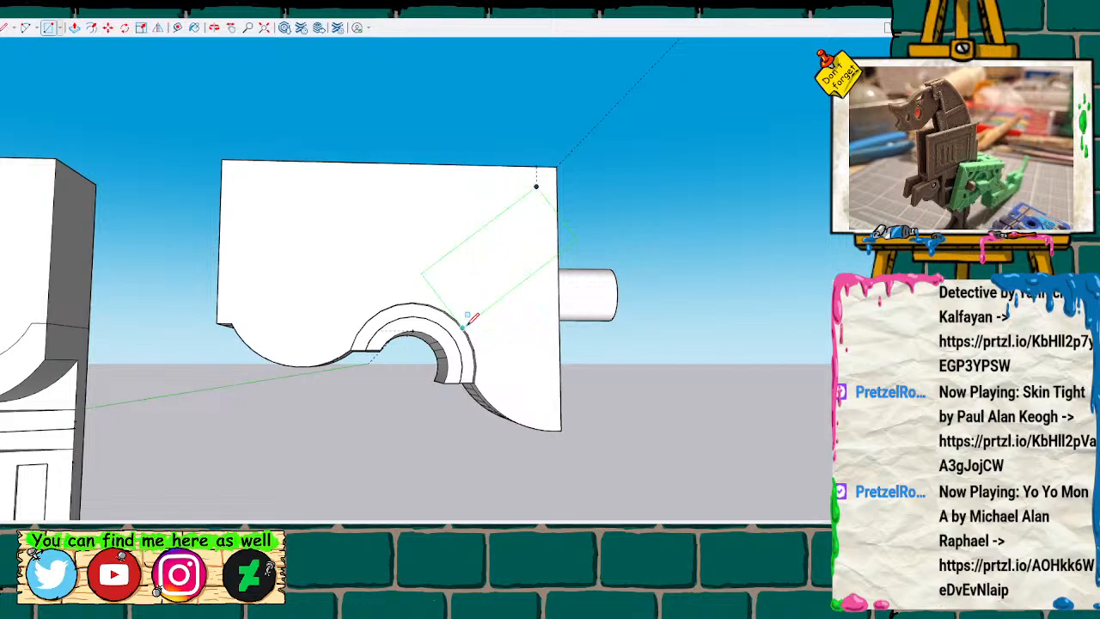
pyautogui.press('space')
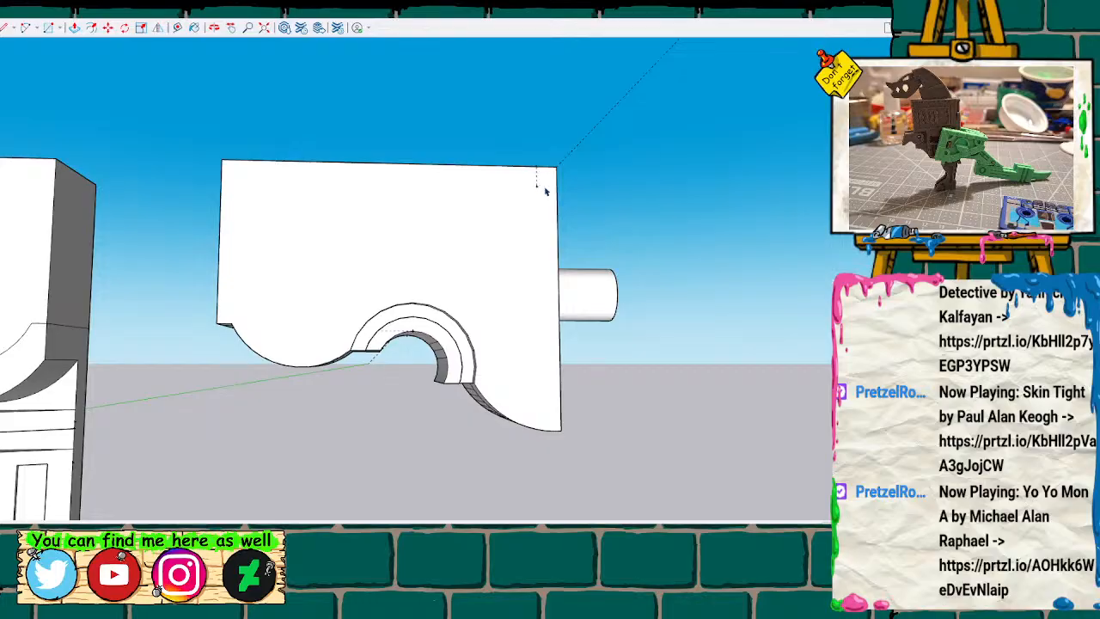
pyautogui.press('l')
pyautogui.click(535, 186)
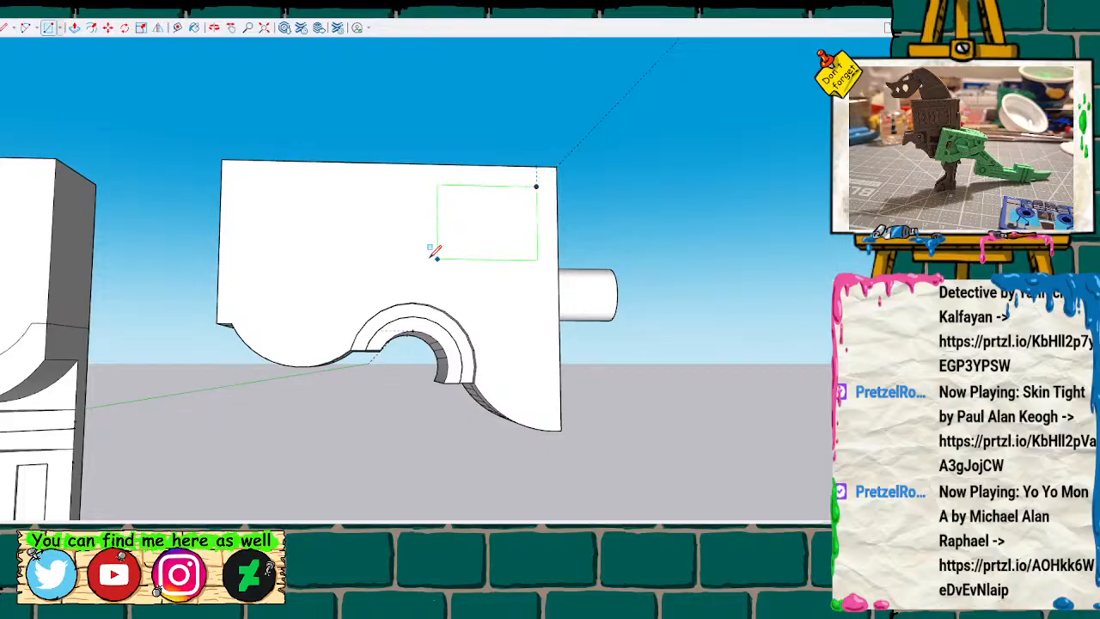
pyautogui.click(240, 272)
# Draw a short vertical line down from the side face's top edge, slightly inset from the end opposite the peg.
pyautogui.press('l')
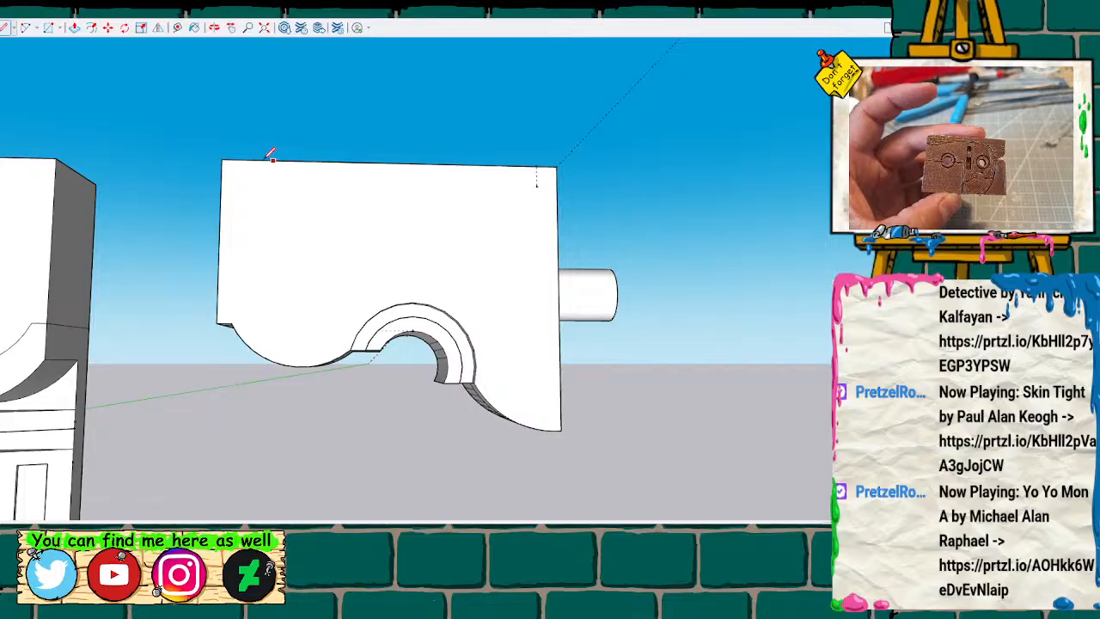
pyautogui.click(244, 163)
pyautogui.press('Return')
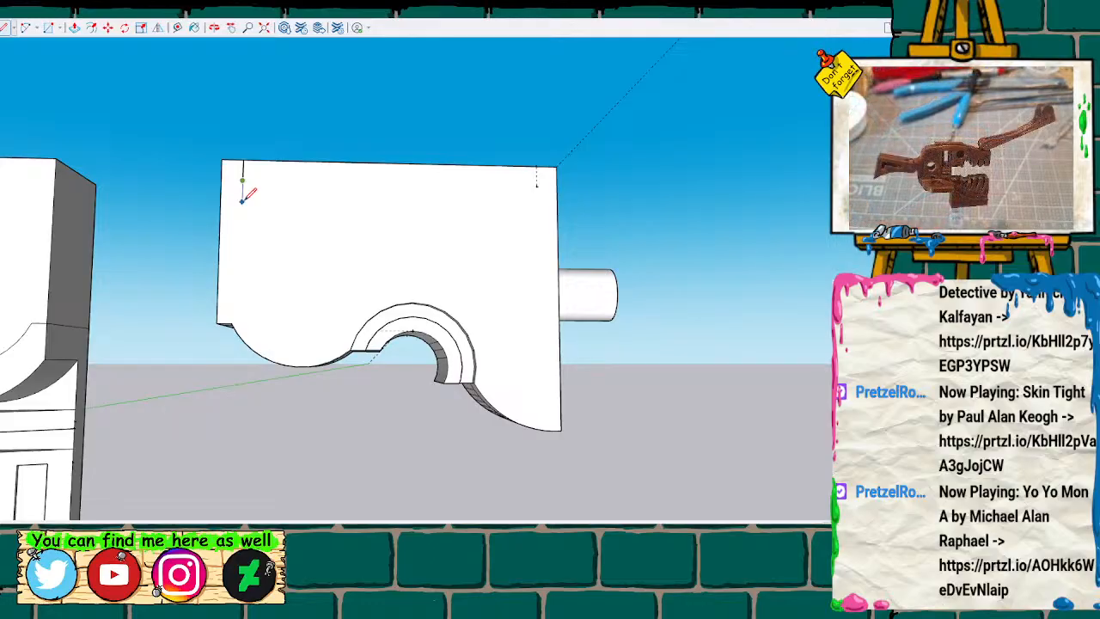
# Draw a wide rectangle on the side face from the short line's lower end, aligned with the guide point and ending just above the arch.
pyautogui.press('m')
pyautogui.press('l')
pyautogui.click(536, 185)
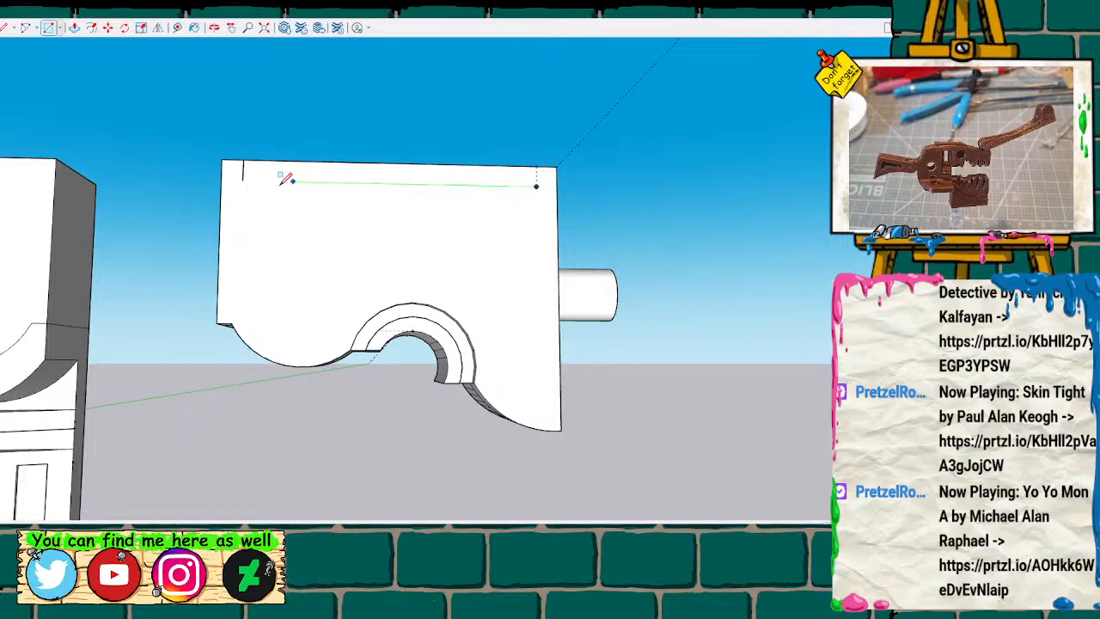
pyautogui.press('Escape')
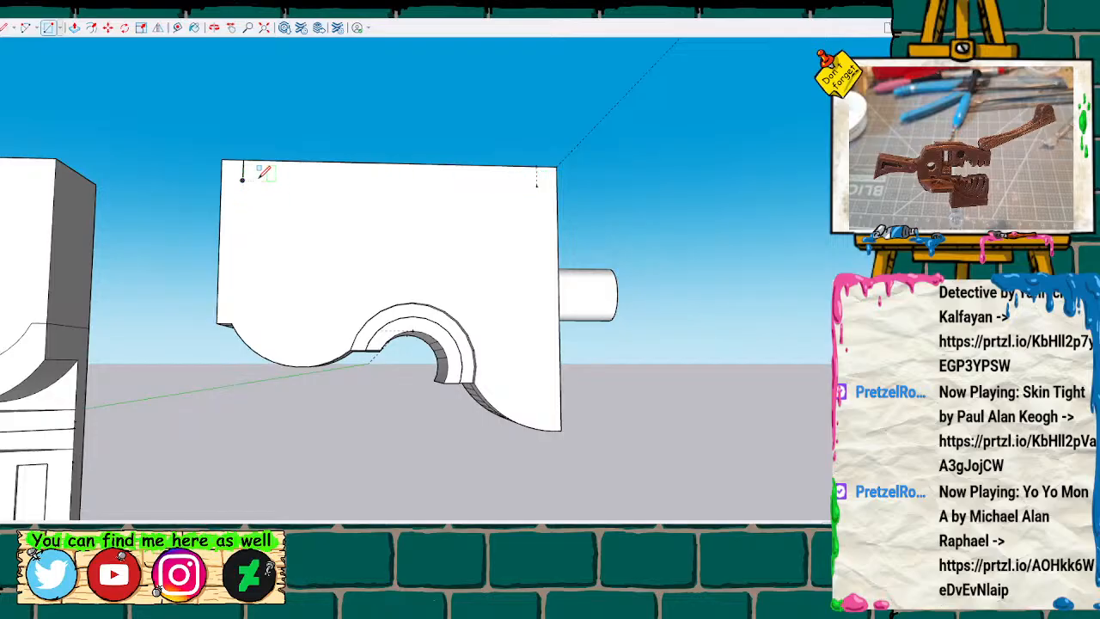
pyautogui.click(242, 180)
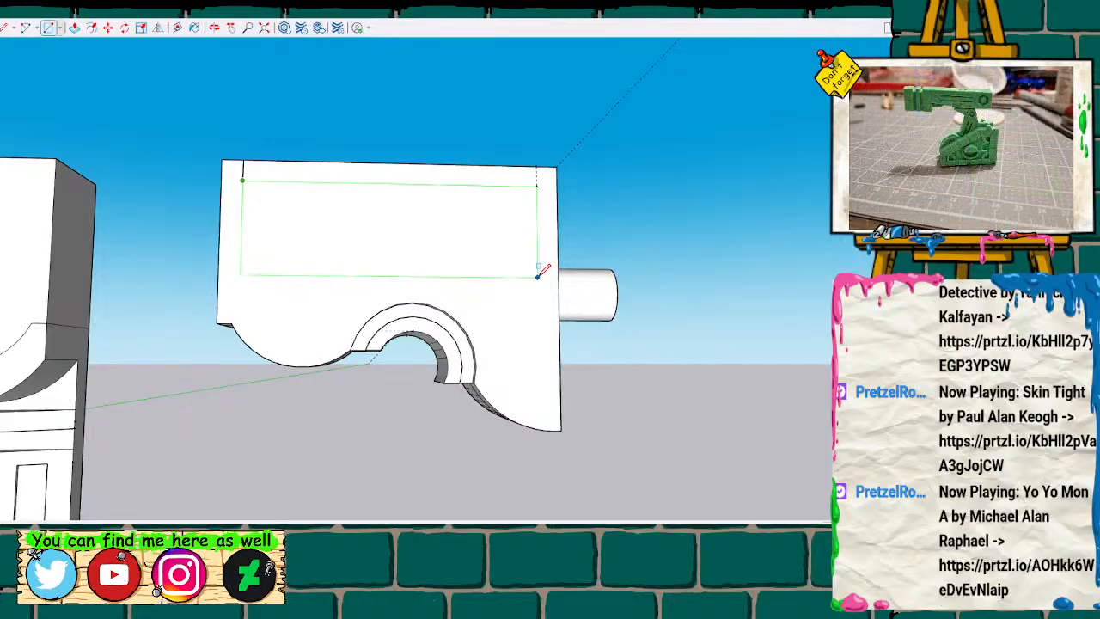
pyautogui.click(539, 288)
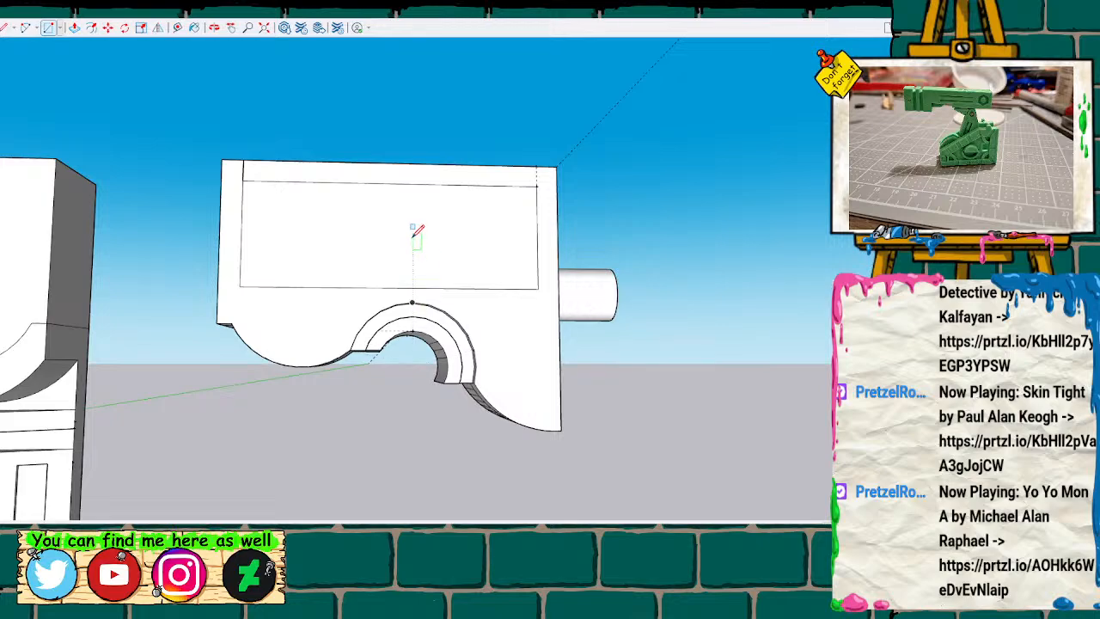
# Push the rectangle inward to form a shallow recess in the trimmed half's side face.
pyautogui.click(385, 247)
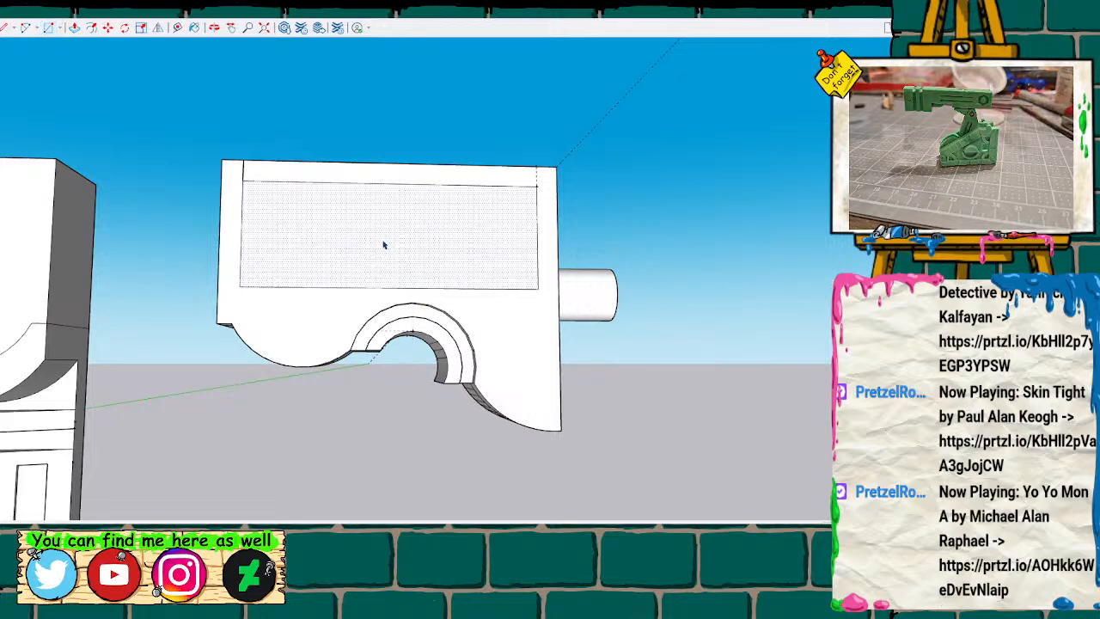
pyautogui.press('m')
pyautogui.moveTo(382, 248); pyautogui.dragTo(348, 263)
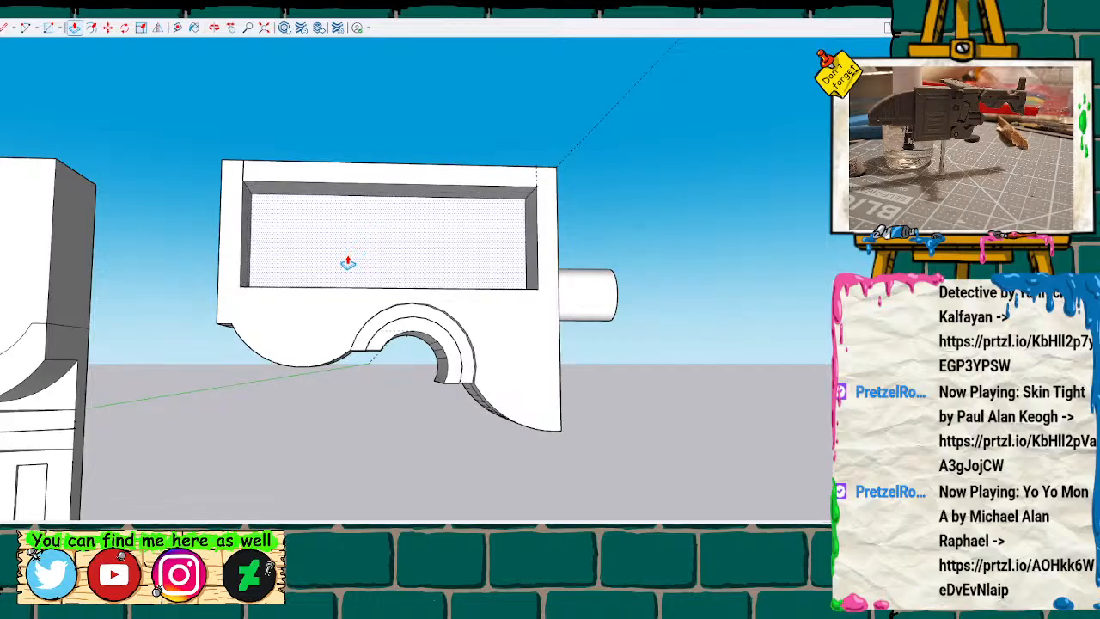
pyautogui.press('Return')
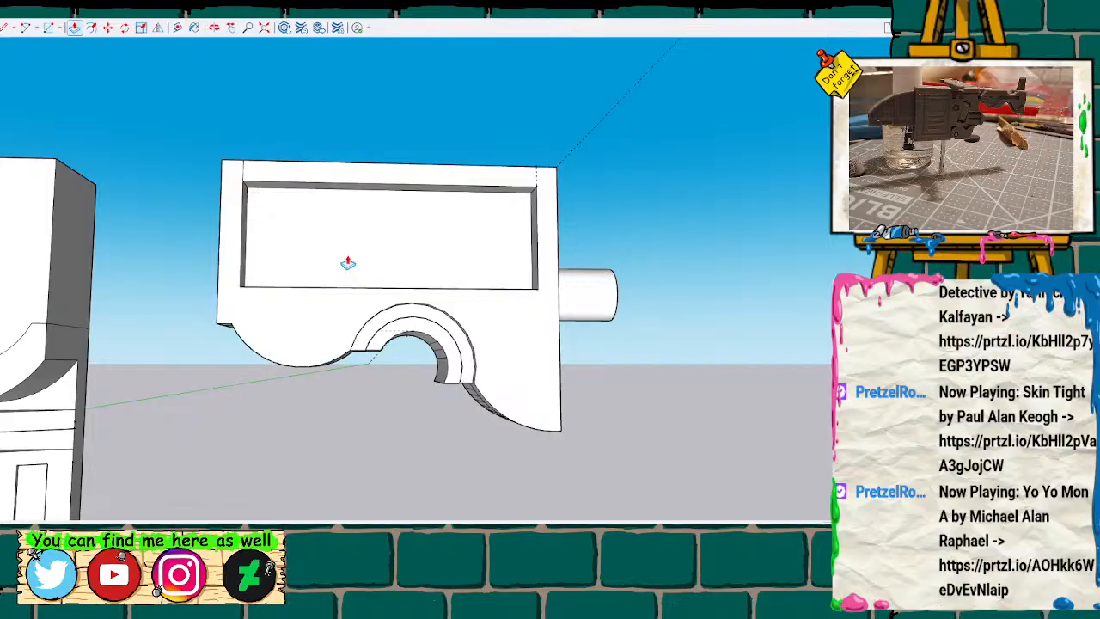
# Inspect the trimmed half's recess and peg beside the other bodies, briefly selecting the part and clearing the selection.
pyautogui.scroll(-3, 344, 272)
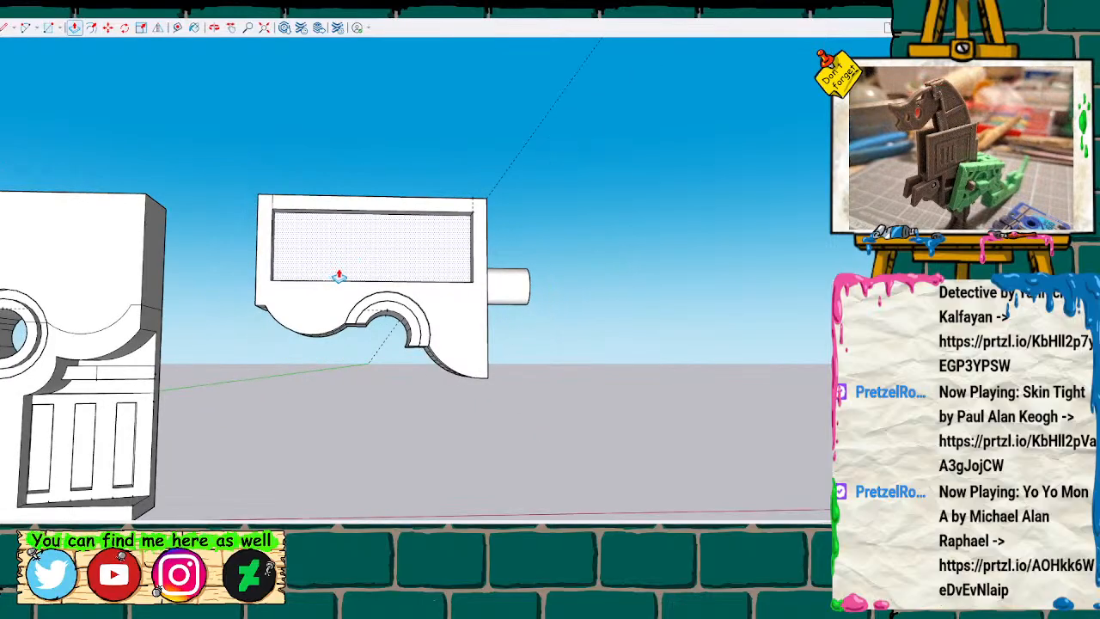
pyautogui.press('o')
pyautogui.moveTo(320, 232); pyautogui.dragTo(266, 219)
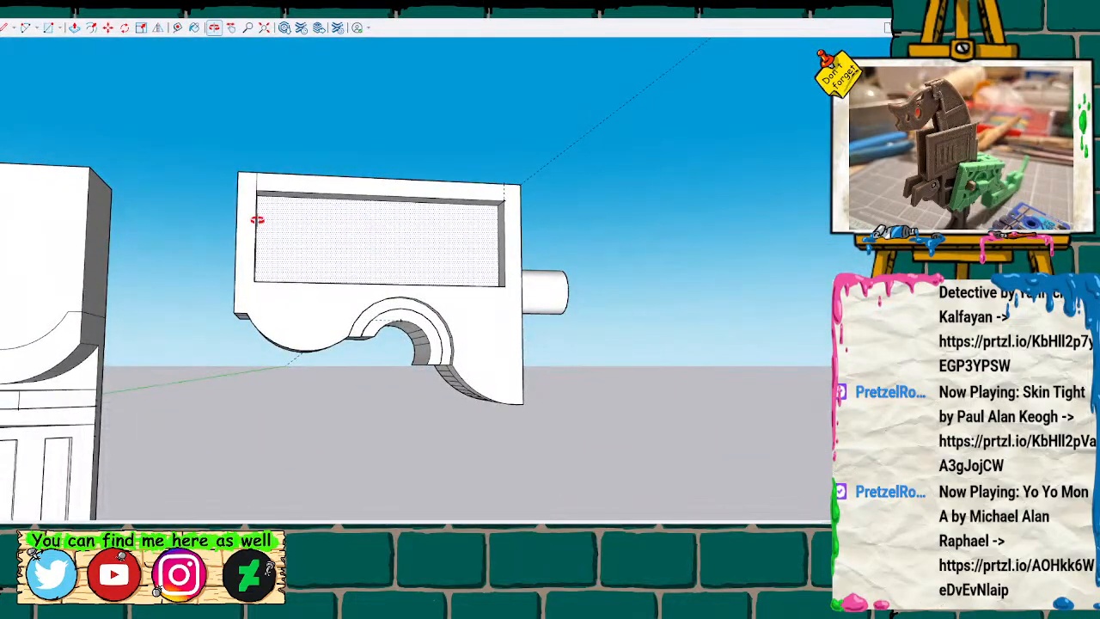
pyautogui.scroll(-5, 473, 272)
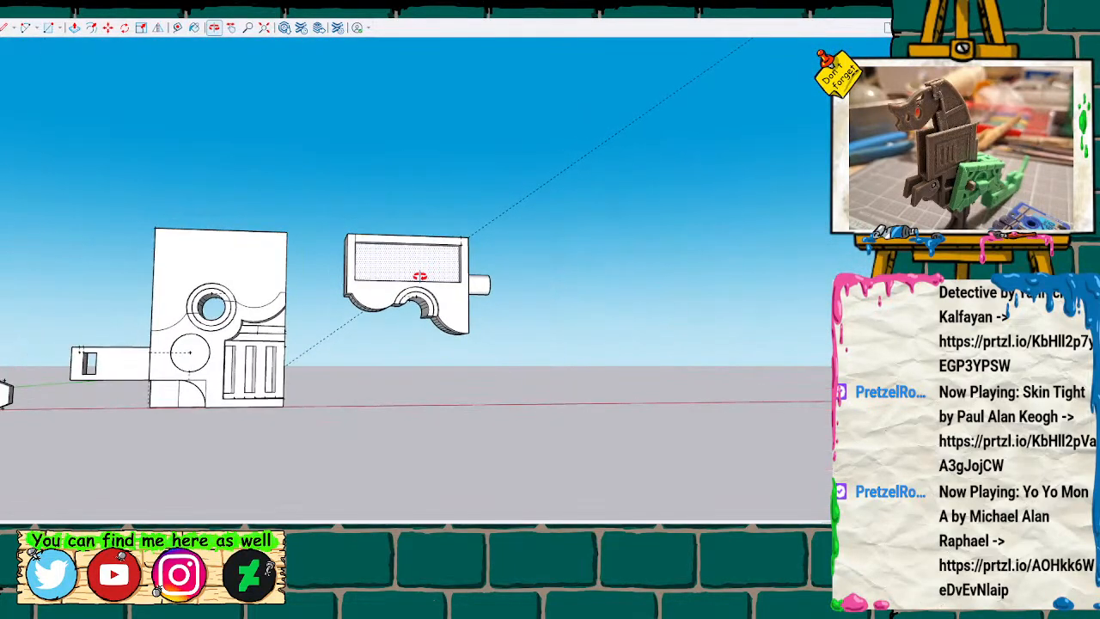
pyautogui.moveTo(455, 276); pyautogui.dragTo(416, 296)
pyautogui.scroll(-3, 415, 297)
pyautogui.press('space')
pyautogui.click(353, 247)
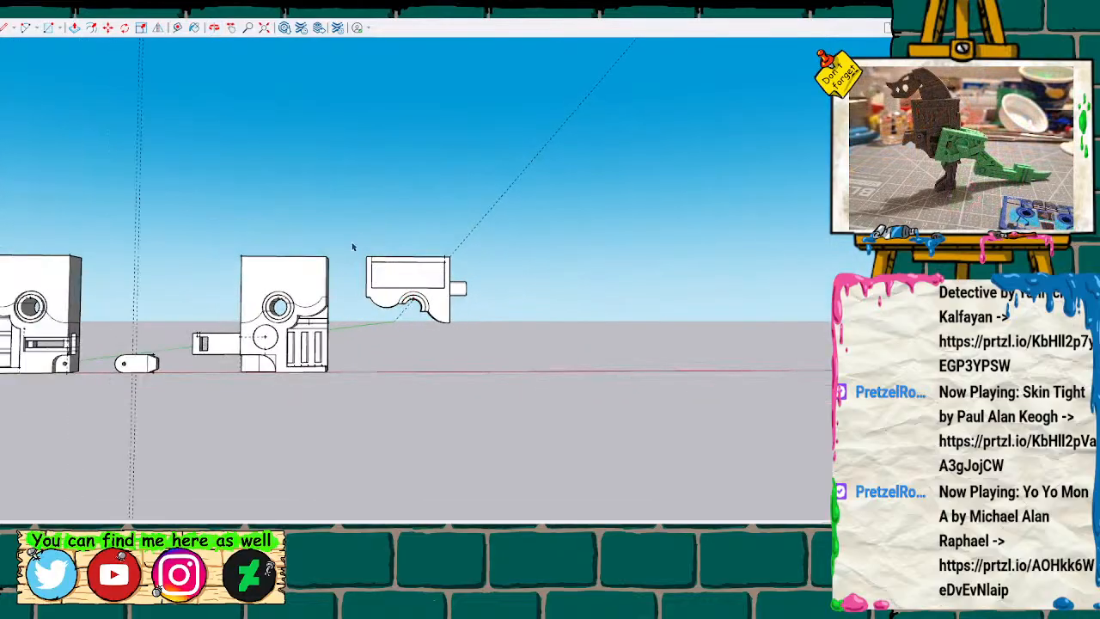
pyautogui.moveTo(359, 266); pyautogui.dragTo(483, 346)
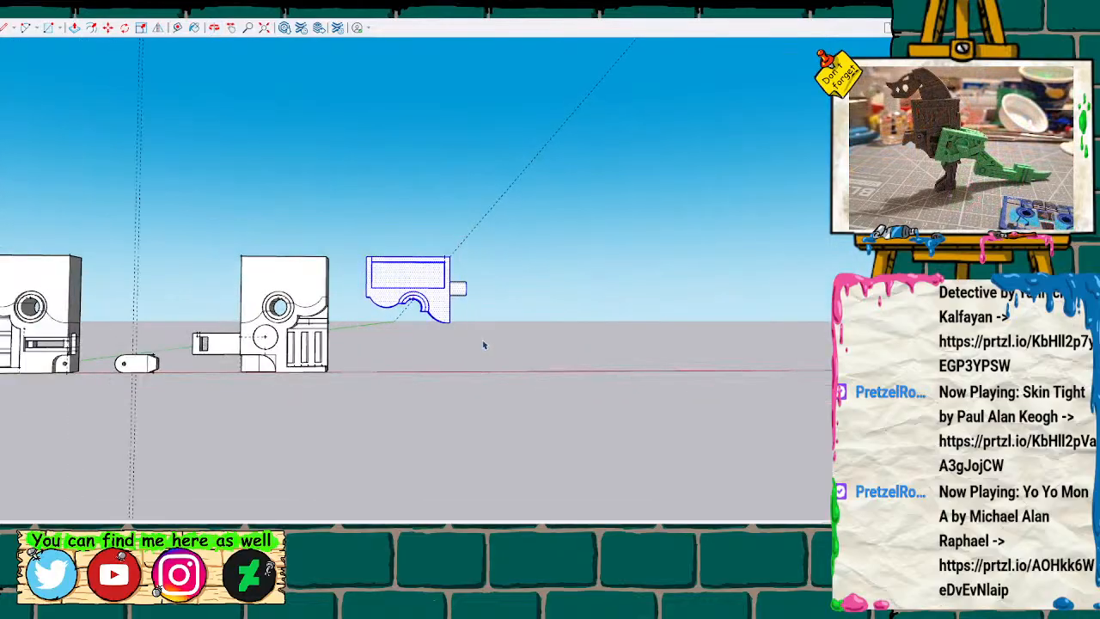
pyautogui.click(484, 341)
# Compare the trimmed half with both cassette bodies, the side arm and the small hinge part from several angles.
pyautogui.scroll(5, 482, 338)
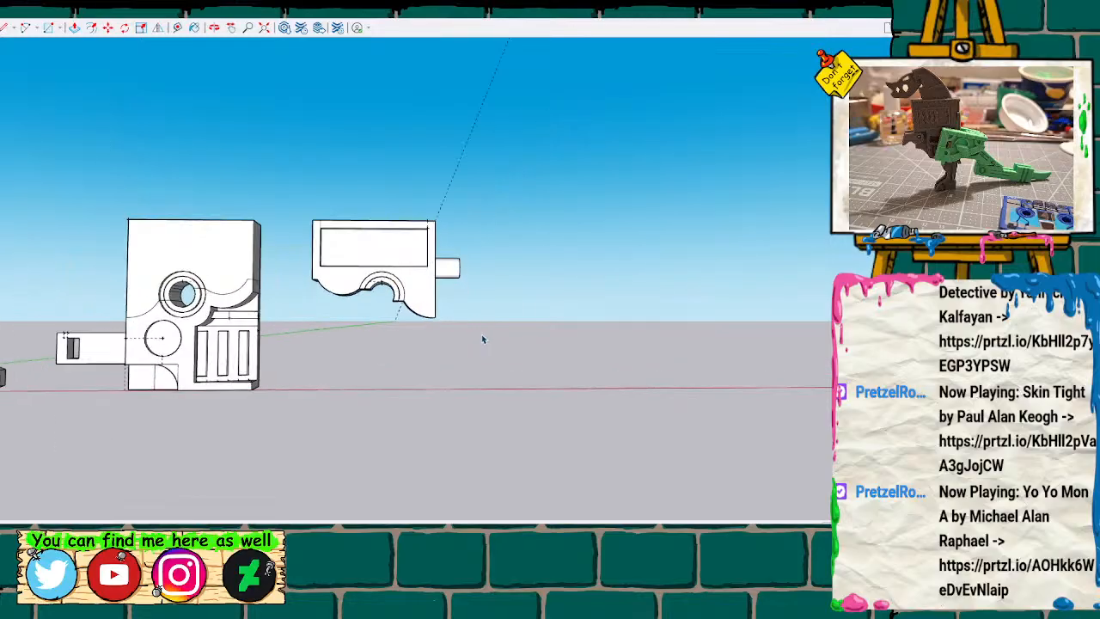
pyautogui.press('h')
pyautogui.moveTo(421, 344)
pyautogui.mouseDown(button='middle')
pyautogui.moveTo(64, 216)
pyautogui.moveTo(307, 299)
pyautogui.moveTo(263, 287)
pyautogui.moveTo(244, 327)
pyautogui.moveTo(513, 341)
pyautogui.moveTo(314, 326)
pyautogui.moveTo(392, 329)
pyautogui.moveTo(218, 385)
pyautogui.moveTo(524, 376)
pyautogui.mouseUp(button='middle')
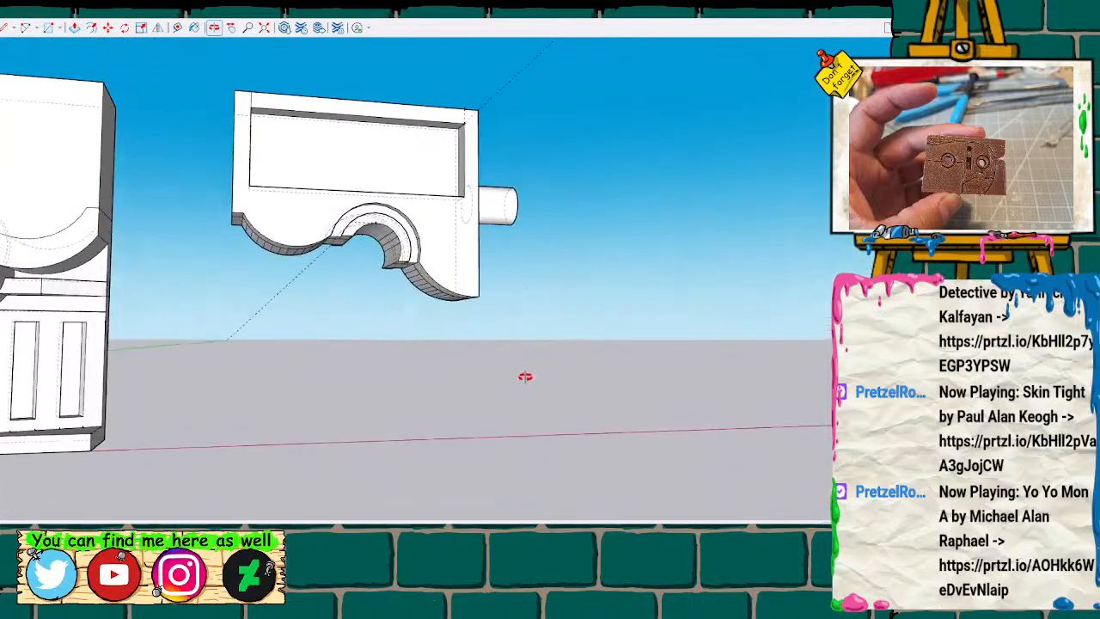
pyautogui.moveTo(240, 410)
pyautogui.mouseDown(button='middle')
pyautogui.moveTo(570, 368)
pyautogui.moveTo(705, 369)
pyautogui.moveTo(308, 318)
pyautogui.moveTo(334, 315)
pyautogui.moveTo(593, 361)
pyautogui.moveTo(330, 342)
pyautogui.moveTo(157, 307)
pyautogui.moveTo(388, 364)
pyautogui.moveTo(355, 352)
pyautogui.moveTo(662, 376)
pyautogui.moveTo(404, 373)
pyautogui.moveTo(137, 340)
pyautogui.mouseUp(button='middle')
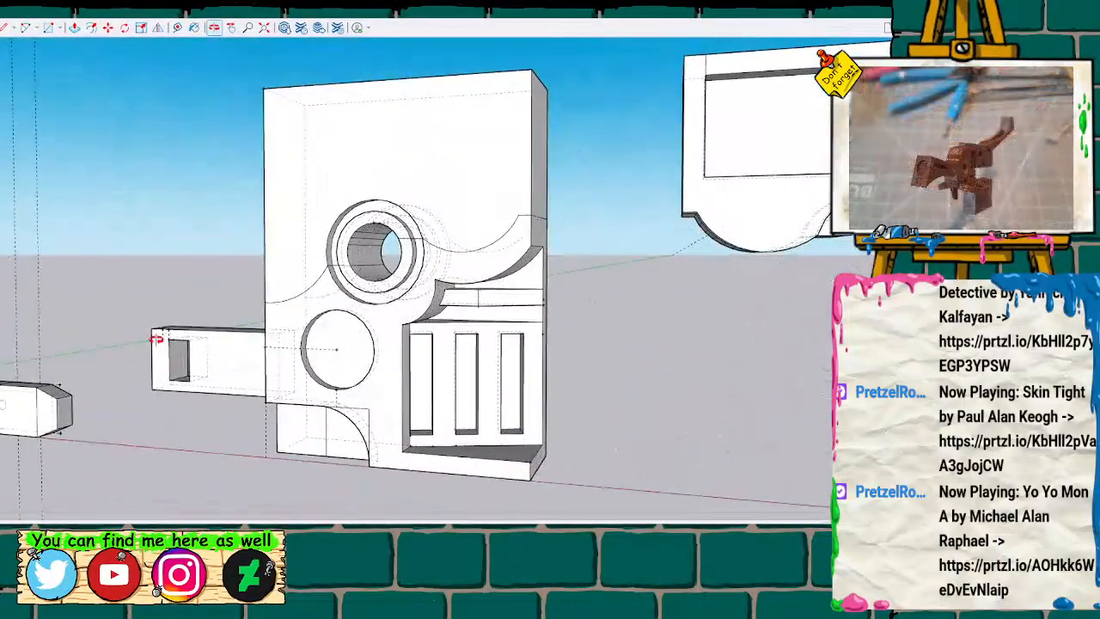
pyautogui.moveTo(422, 352)
pyautogui.mouseDown(button='middle')
pyautogui.moveTo(177, 352)
pyautogui.moveTo(405, 346)
pyautogui.moveTo(462, 325)
pyautogui.moveTo(230, 283)
pyautogui.moveTo(322, 258)
pyautogui.moveTo(373, 304)
pyautogui.moveTo(417, 287)
pyautogui.moveTo(361, 295)
pyautogui.moveTo(373, 273)
pyautogui.moveTo(367, 290)
pyautogui.moveTo(352, 287)
pyautogui.moveTo(410, 314)
pyautogui.moveTo(511, 307)
pyautogui.moveTo(332, 297)
pyautogui.moveTo(531, 310)
pyautogui.moveTo(584, 327)
pyautogui.moveTo(209, 324)
pyautogui.moveTo(81, 300)
pyautogui.moveTo(681, 360)
pyautogui.mouseUp(button='middle')
pyautogui.scroll(-10, 460, 323)
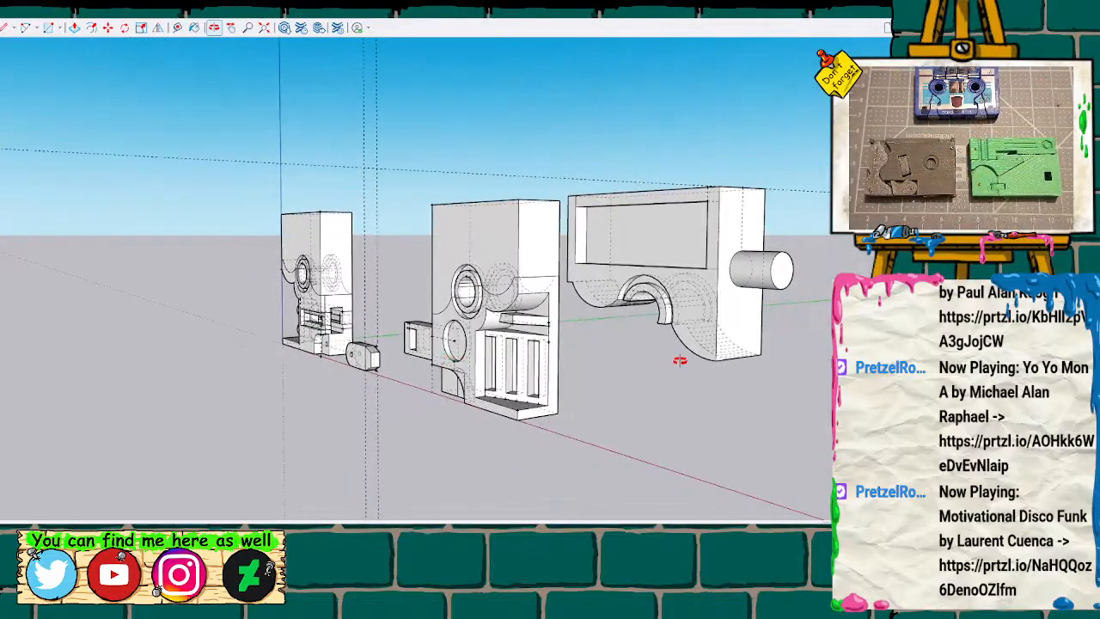
pyautogui.moveTo(613, 375); pyautogui.dragTo(815, 356, button='middle')
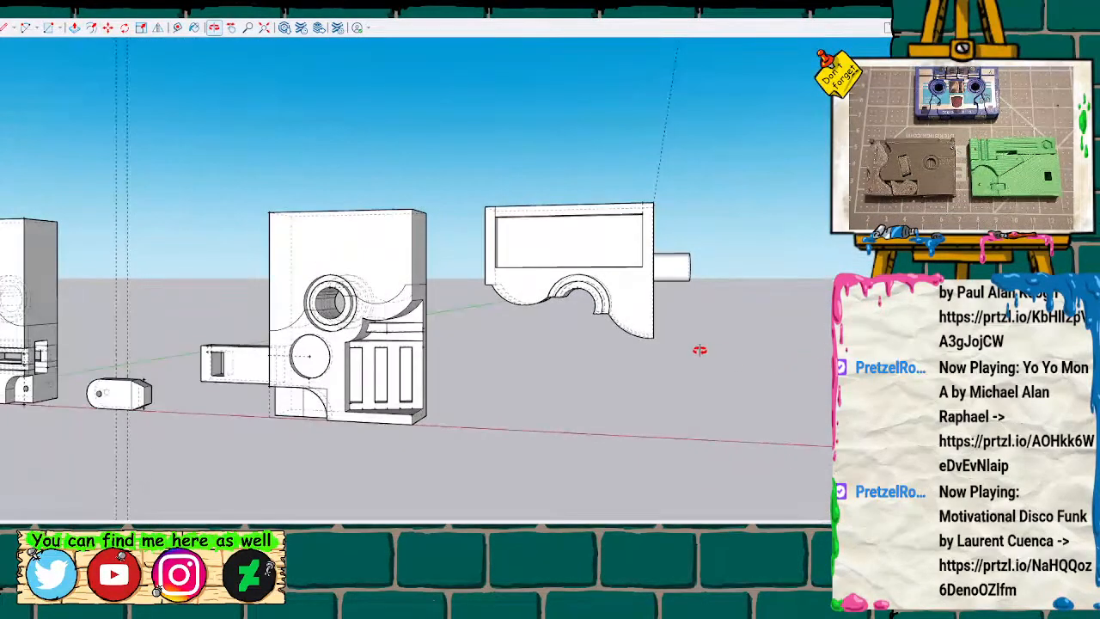
pyautogui.scroll(3, 700, 350)
pyautogui.moveTo(673, 356)
pyautogui.mouseDown(button='middle')
pyautogui.moveTo(501, 376)
pyautogui.moveTo(715, 340)
pyautogui.moveTo(727, 221)
pyautogui.moveTo(747, 246)
pyautogui.moveTo(683, 332)
pyautogui.moveTo(688, 391)
pyautogui.moveTo(596, 401)
pyautogui.moveTo(641, 400)
pyautogui.moveTo(697, 370)
pyautogui.moveTo(756, 283)
pyautogui.moveTo(724, 364)
pyautogui.moveTo(263, 364)
pyautogui.moveTo(707, 352)
pyautogui.moveTo(346, 364)
pyautogui.moveTo(557, 364)
pyautogui.moveTo(592, 312)
pyautogui.moveTo(587, 331)
pyautogui.moveTo(601, 171)
pyautogui.moveTo(585, 352)
pyautogui.moveTo(98, 371)
pyautogui.moveTo(383, 357)
pyautogui.mouseUp(button='middle')
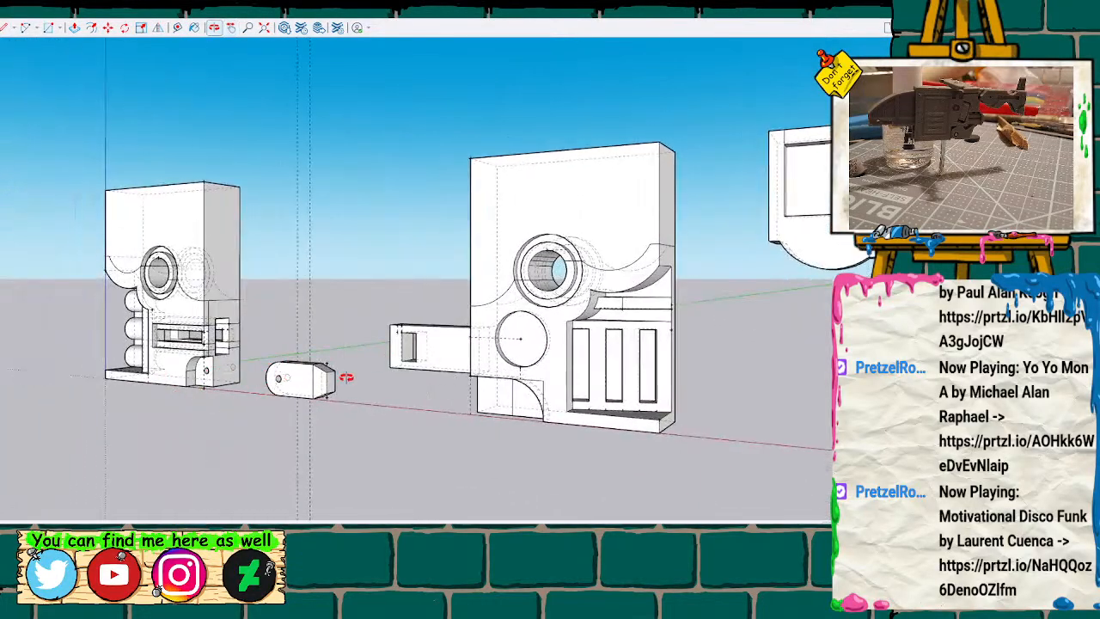
pyautogui.moveTo(538, 420)
pyautogui.mouseDown(button='middle')
pyautogui.moveTo(617, 410)
pyautogui.moveTo(232, 393)
pyautogui.mouseUp(button='middle')
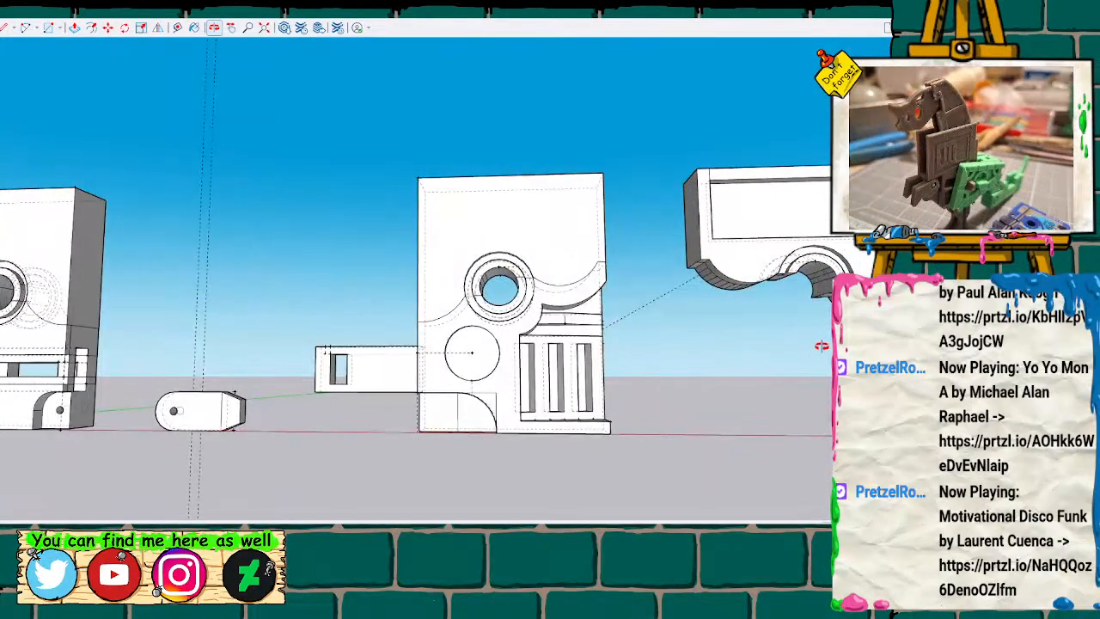
pyautogui.keyDown('shift'); pyautogui.moveTo(763, 396); pyautogui.dragTo(443, 382); pyautogui.keyUp('shift')
pyautogui.scroll(1, 621, 326)
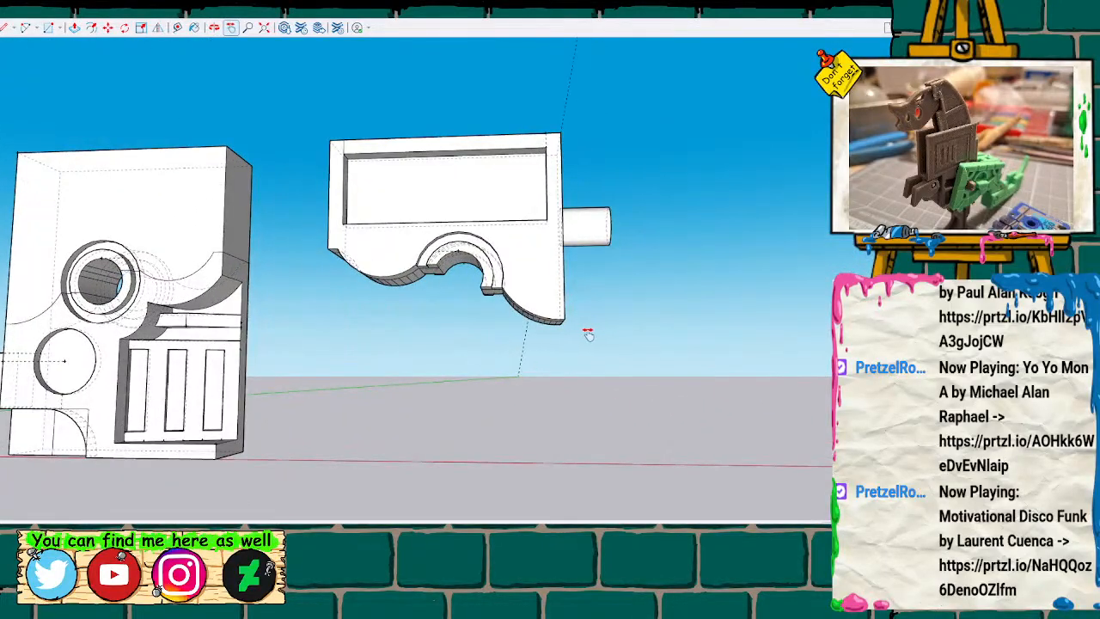
# Measure the lower edge of the trimmed half's end face from corner to corner.
pyautogui.moveTo(570, 335)
pyautogui.mouseDown(button='middle')
pyautogui.moveTo(530, 358)
pyautogui.moveTo(128, 400)
pyautogui.moveTo(576, 366)
pyautogui.moveTo(469, 403)
pyautogui.moveTo(326, 424)
pyautogui.moveTo(498, 385)
pyautogui.moveTo(562, 358)
pyautogui.moveTo(530, 349)
pyautogui.moveTo(427, 373)
pyautogui.moveTo(332, 370)
pyautogui.moveTo(432, 364)
pyautogui.moveTo(369, 364)
pyautogui.mouseUp(button='middle')
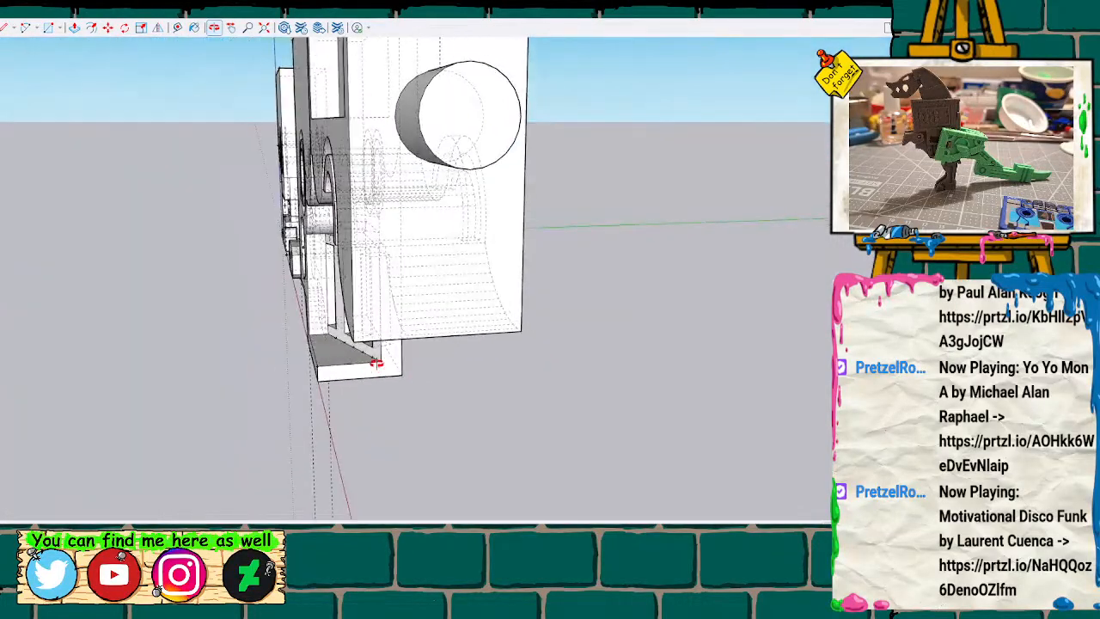
pyautogui.click(353, 341)
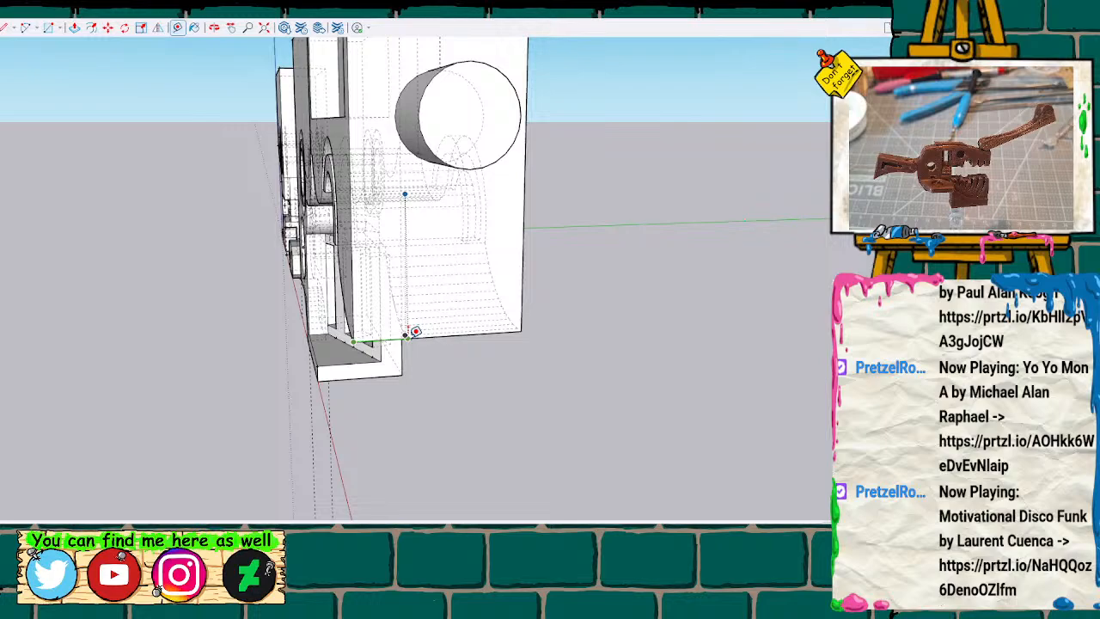
pyautogui.press('Escape')
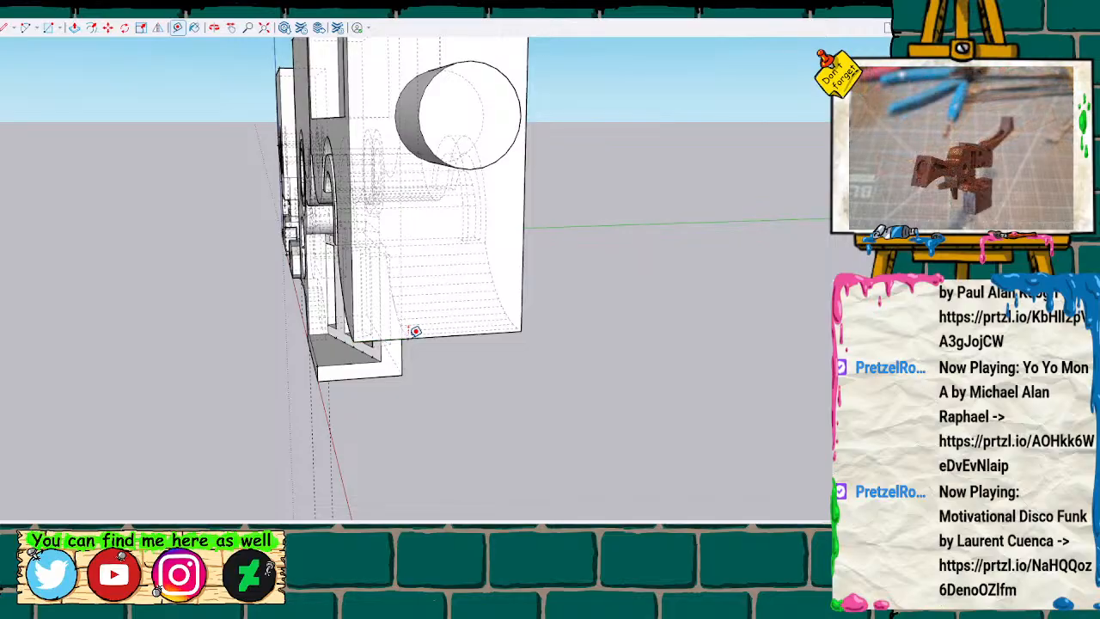
pyautogui.click(520, 329)
pyautogui.scroll(3, 486, 326)
pyautogui.scroll(1, 450, 309)
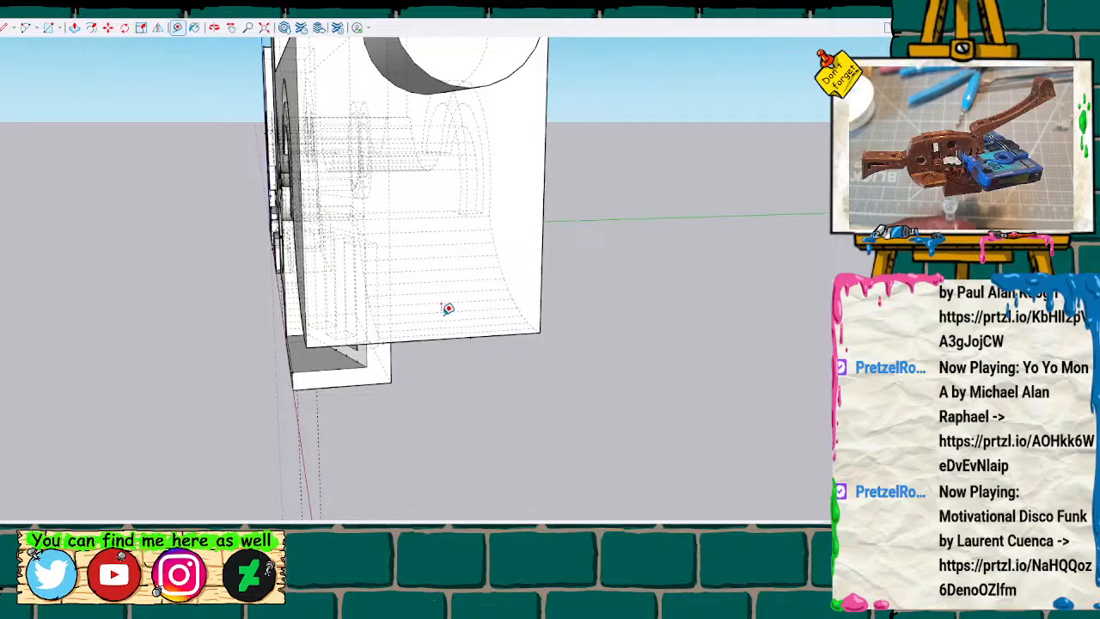
pyautogui.scroll(-5, 448, 307)
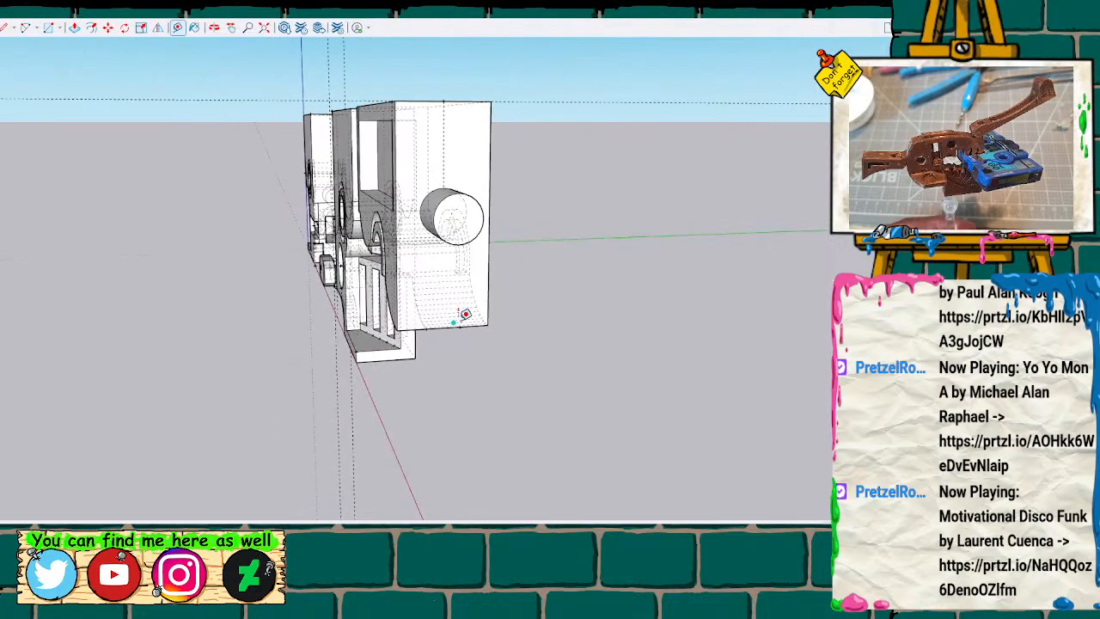
# Place a guide line along the trimmed half's lower end edge and a parallel one offset outward from the end face.
pyautogui.moveTo(448, 303)
pyautogui.mouseDown(button='middle')
pyautogui.moveTo(422, 315)
pyautogui.moveTo(455, 325)
pyautogui.moveTo(675, 236)
pyautogui.moveTo(507, 295)
pyautogui.moveTo(700, 249)
pyautogui.moveTo(413, 256)
pyautogui.moveTo(614, 265)
pyautogui.moveTo(722, 250)
pyautogui.moveTo(721, 291)
pyautogui.moveTo(731, 292)
pyautogui.moveTo(657, 319)
pyautogui.moveTo(703, 317)
pyautogui.moveTo(690, 339)
pyautogui.moveTo(540, 348)
pyautogui.mouseUp(button='middle')
pyautogui.scroll(3, 536, 346)
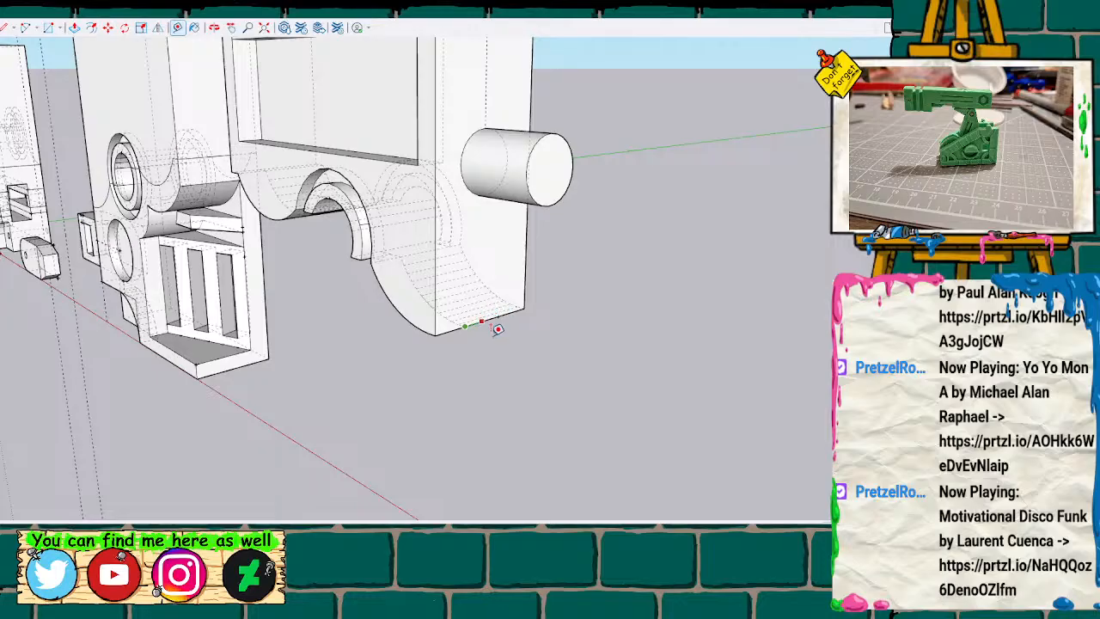
pyautogui.scroll(4, 490, 331)
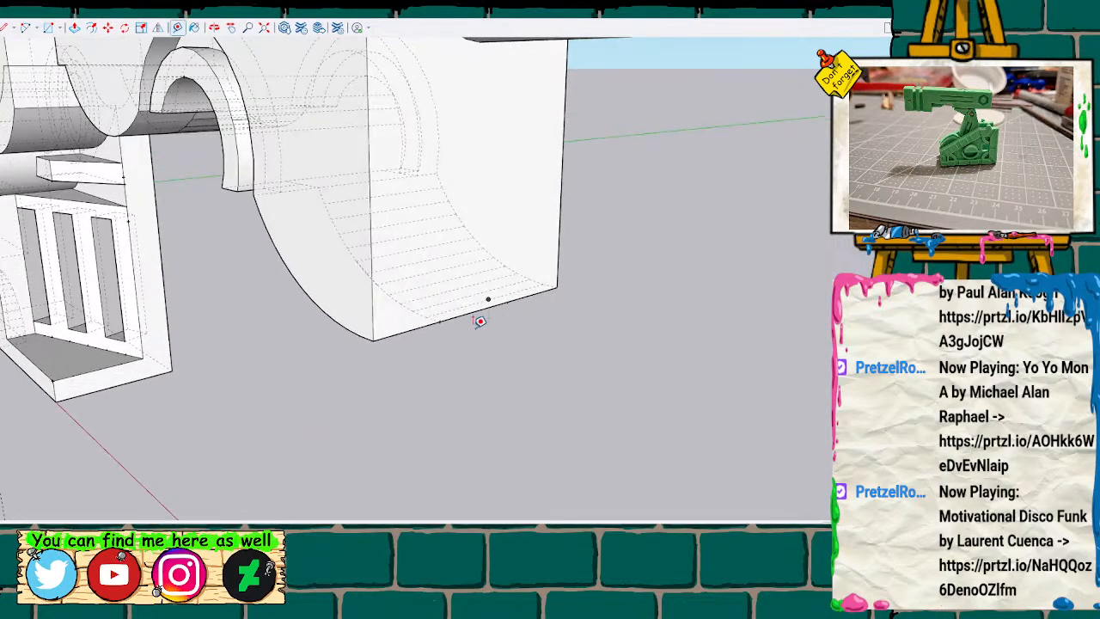
pyautogui.click(373, 339)
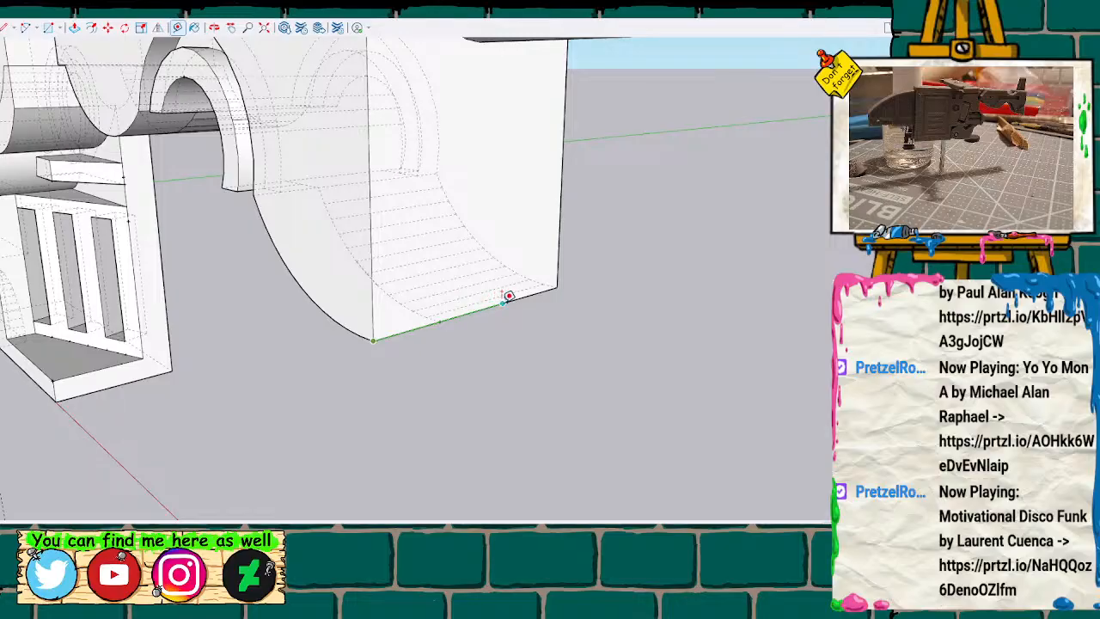
pyautogui.press('space')
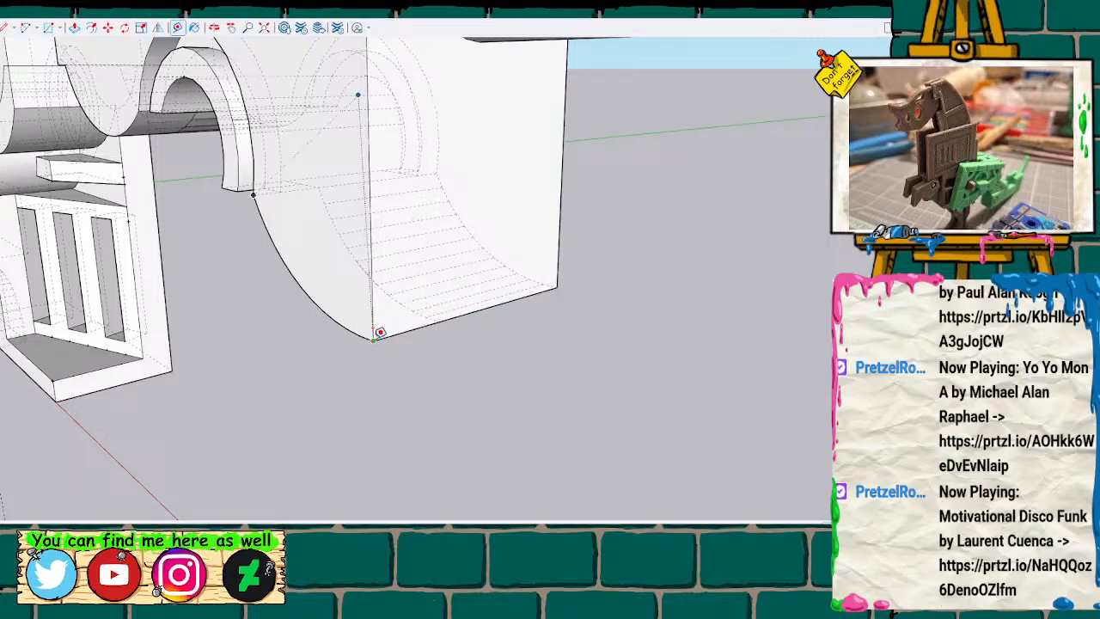
pyautogui.click(374, 337)
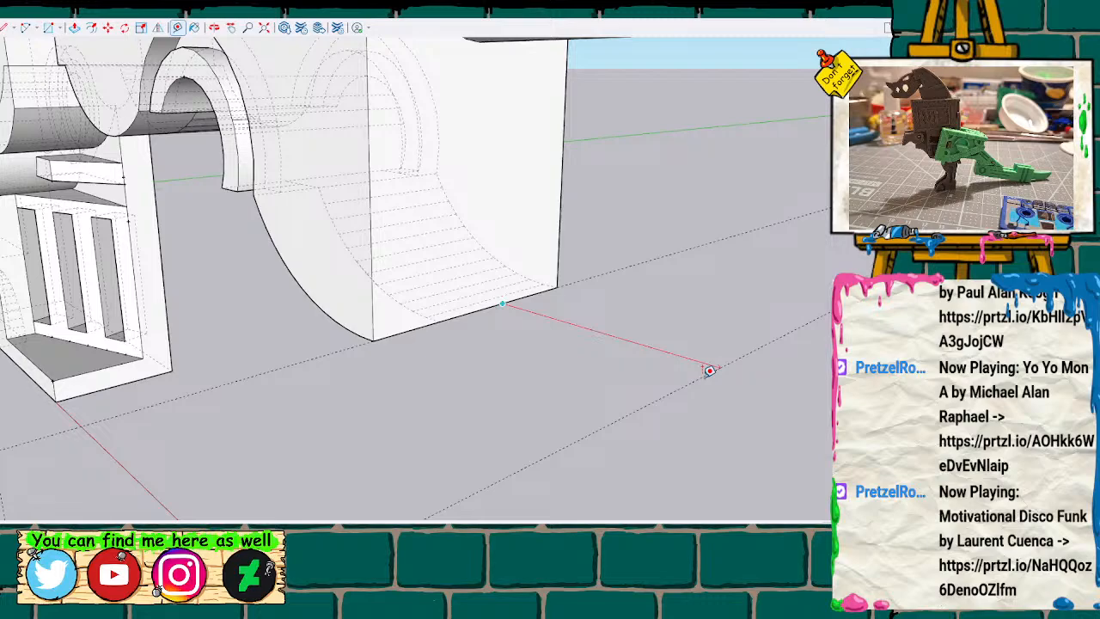
# Mark guide points on the offset guide line opposite the lower end edge's midpoint and its near corner.
pyautogui.press('Escape')
pyautogui.scroll(-4, 710, 370)
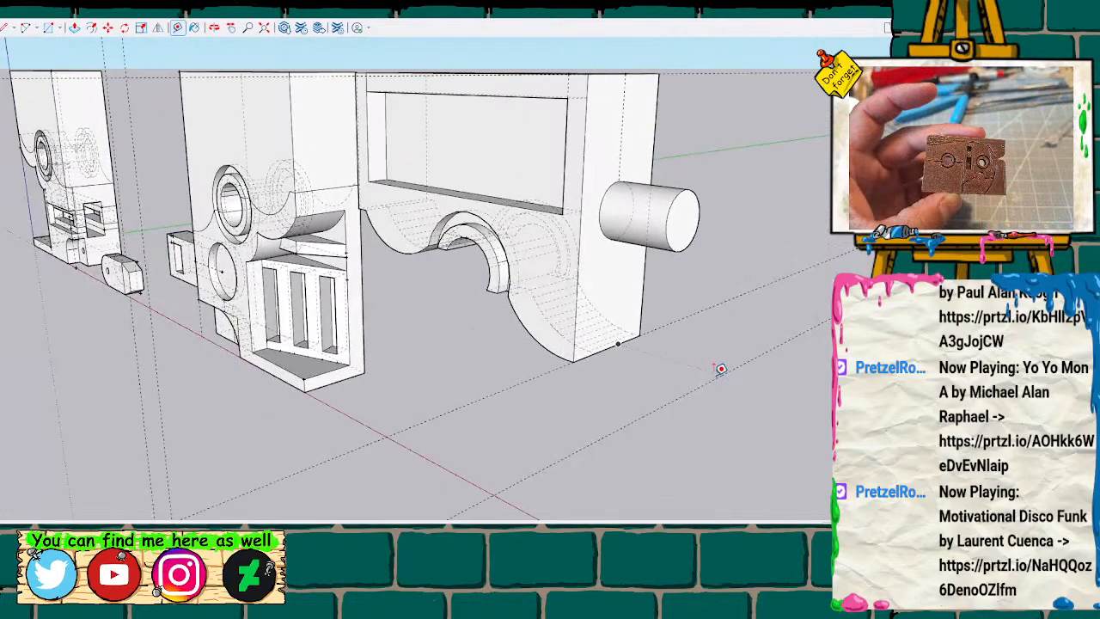
pyautogui.click(573, 362)
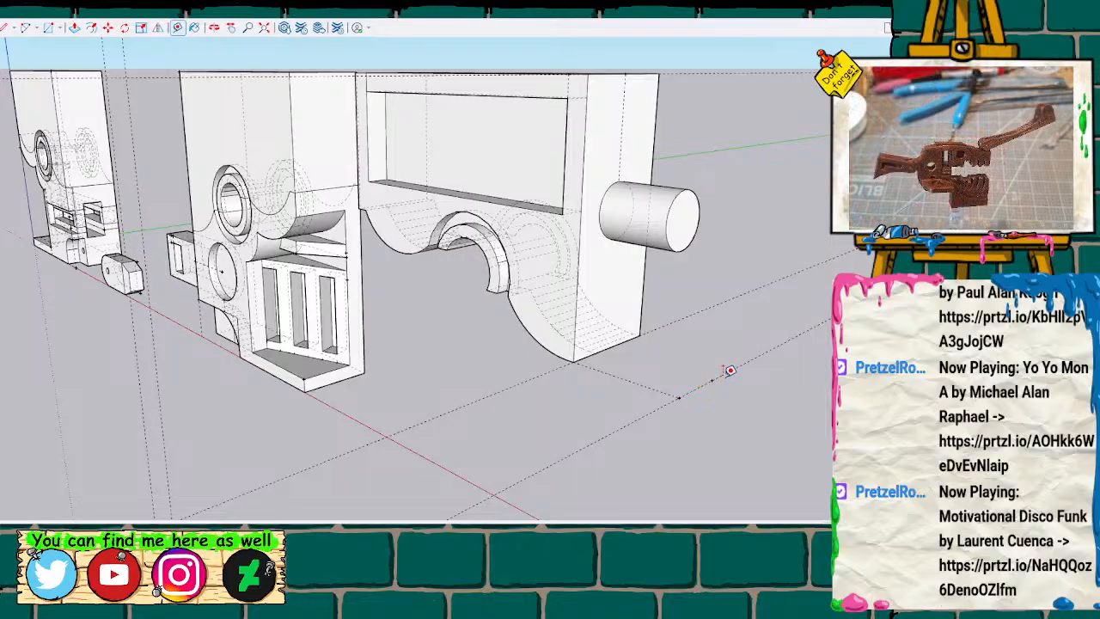
pyautogui.scroll(1, 723, 375)
pyautogui.scroll(3, 736, 364)
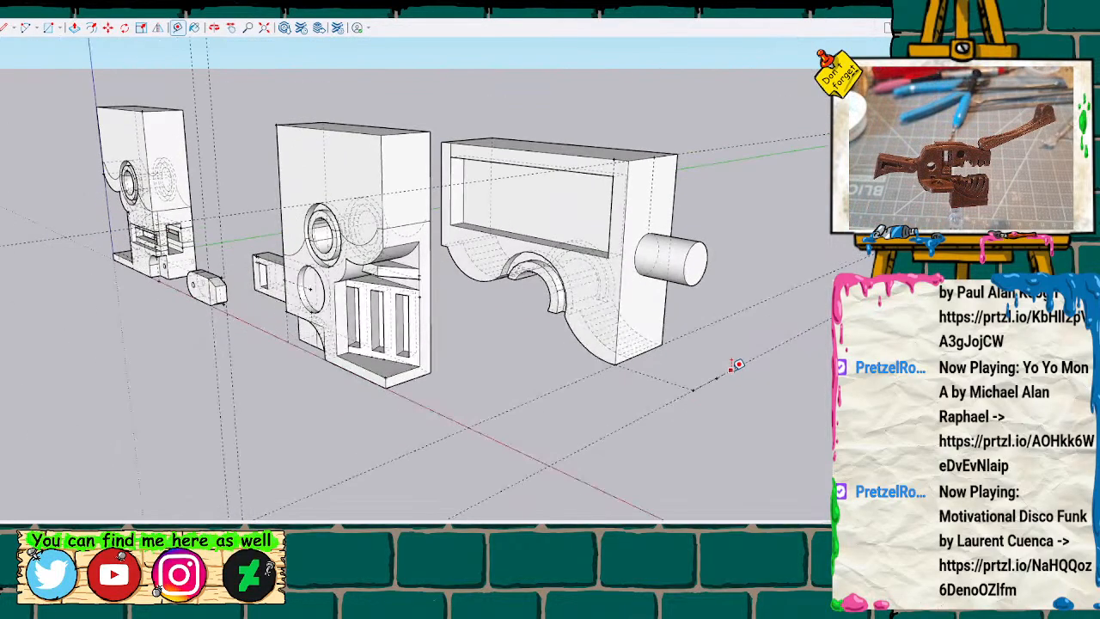
pyautogui.scroll(-3, 736, 367)
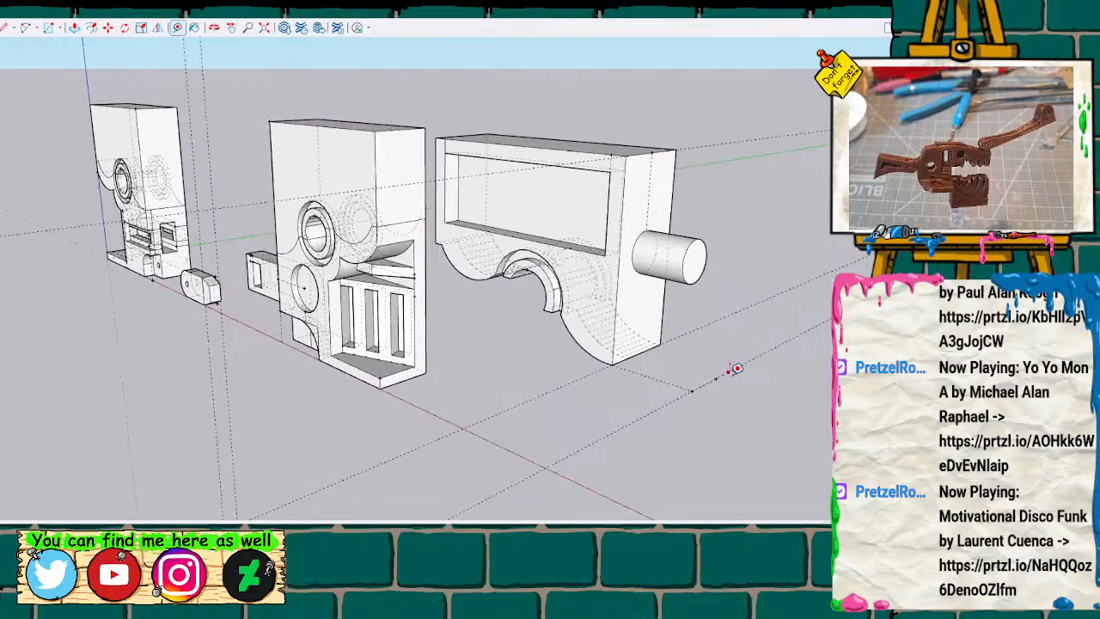
# Draw a small rectangle centred on the guide point opposite the lower end edge's midpoint.
pyautogui.moveTo(326, 315)
pyautogui.mouseDown(button='middle')
pyautogui.moveTo(697, 275)
pyautogui.moveTo(687, 223)
pyautogui.moveTo(665, 317)
pyautogui.moveTo(408, 341)
pyautogui.moveTo(420, 382)
pyautogui.moveTo(742, 324)
pyautogui.mouseUp(button='middle')
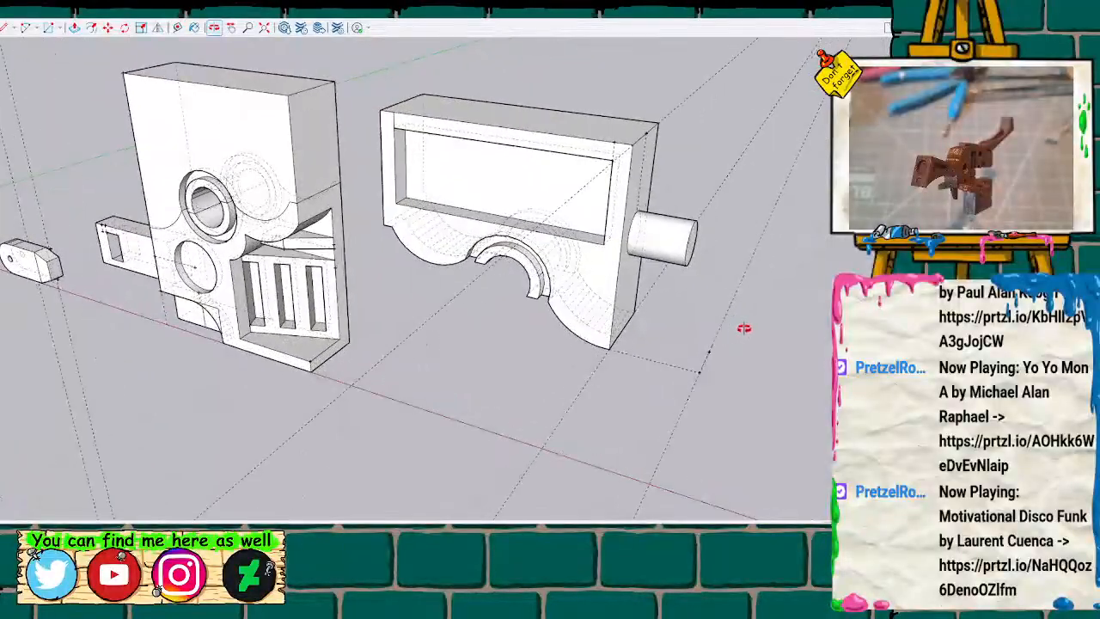
pyautogui.scroll(5, 743, 333)
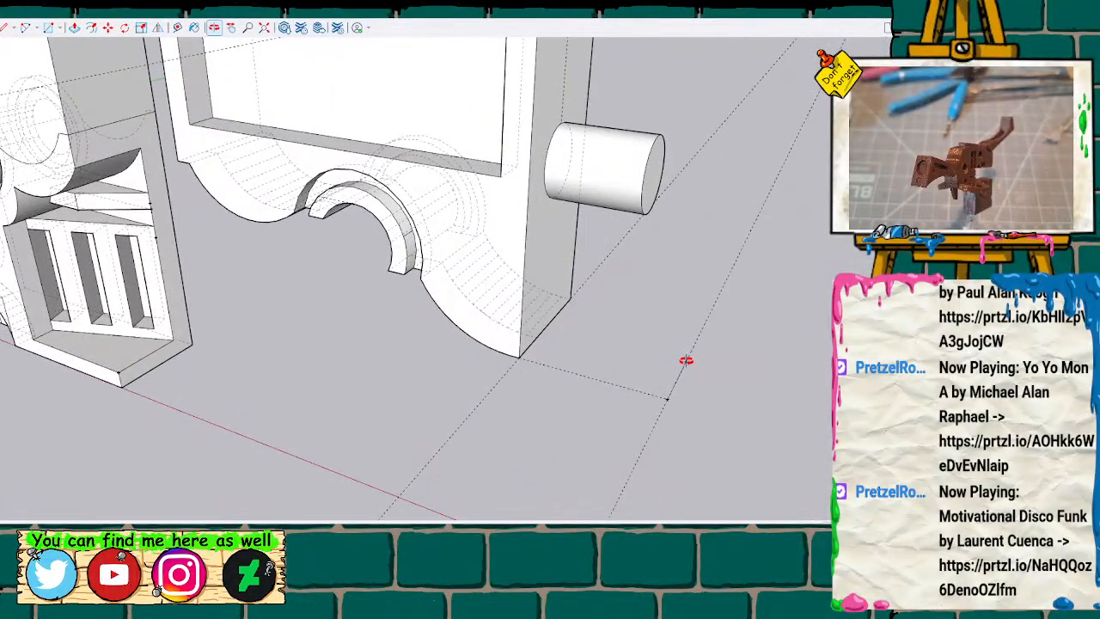
pyautogui.keyDown('shift'); pyautogui.moveTo(682, 360); pyautogui.dragTo(488, 307, button='middle'); pyautogui.keyUp('shift')
pyautogui.press('r')
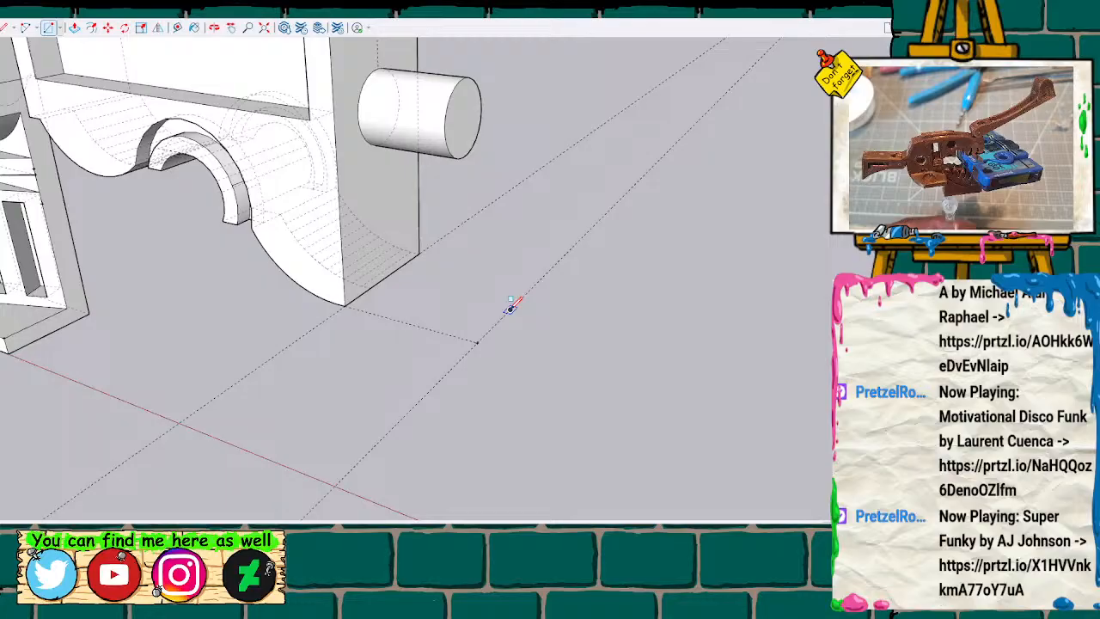
pyautogui.click(510, 308)
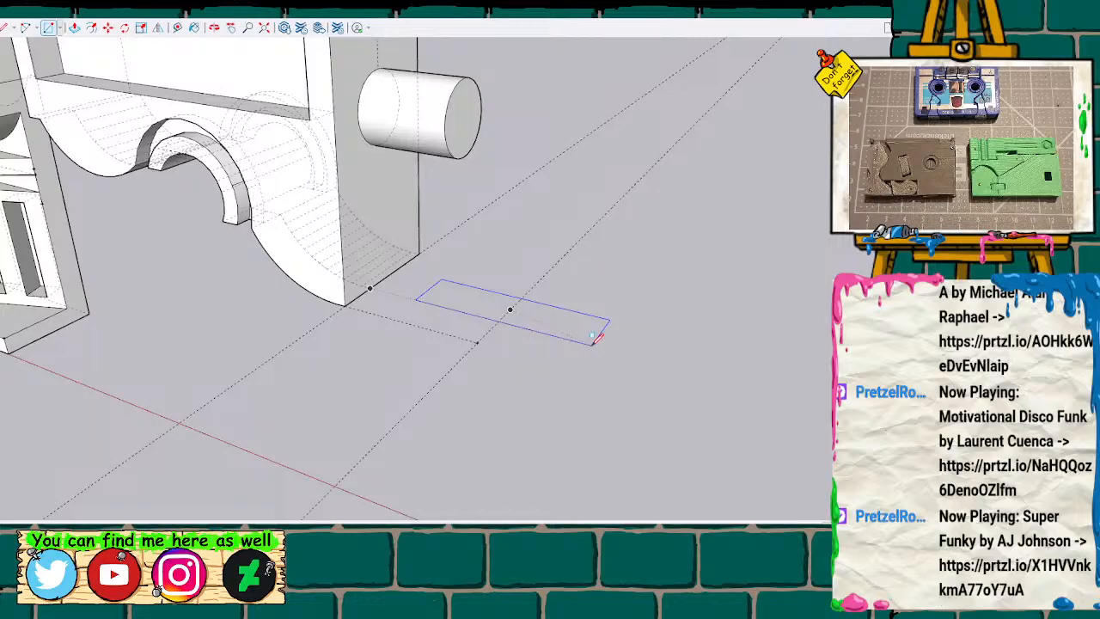
pyautogui.press('Return')
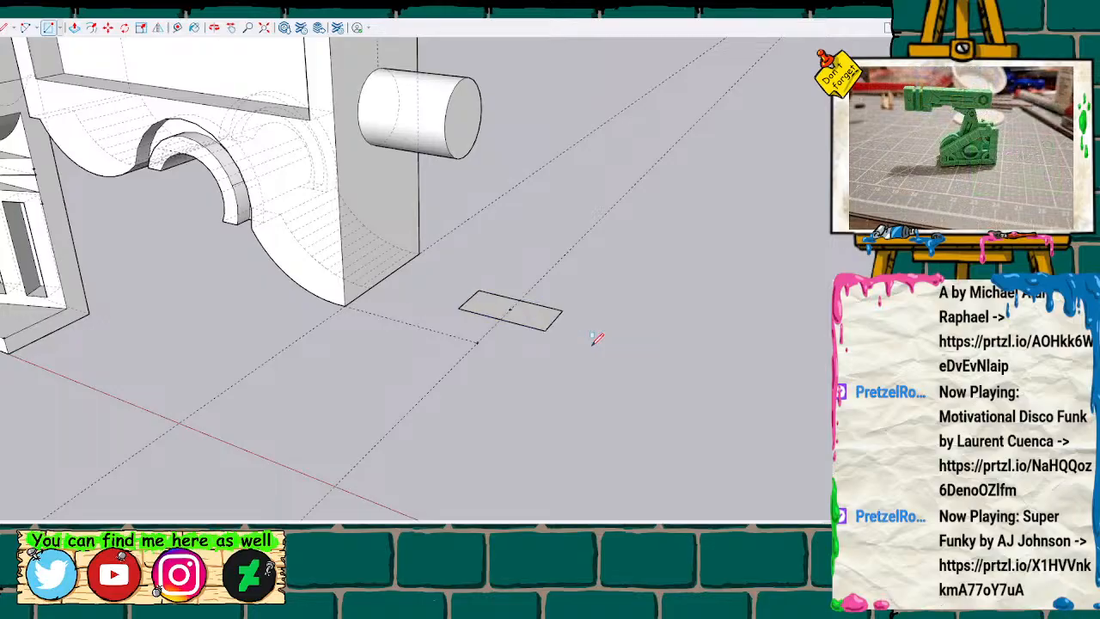
# Extrude the rectangle upward and extend its underside downward to form a small solid block.
pyautogui.press('space')
pyautogui.press('p')
pyautogui.click(536, 317)
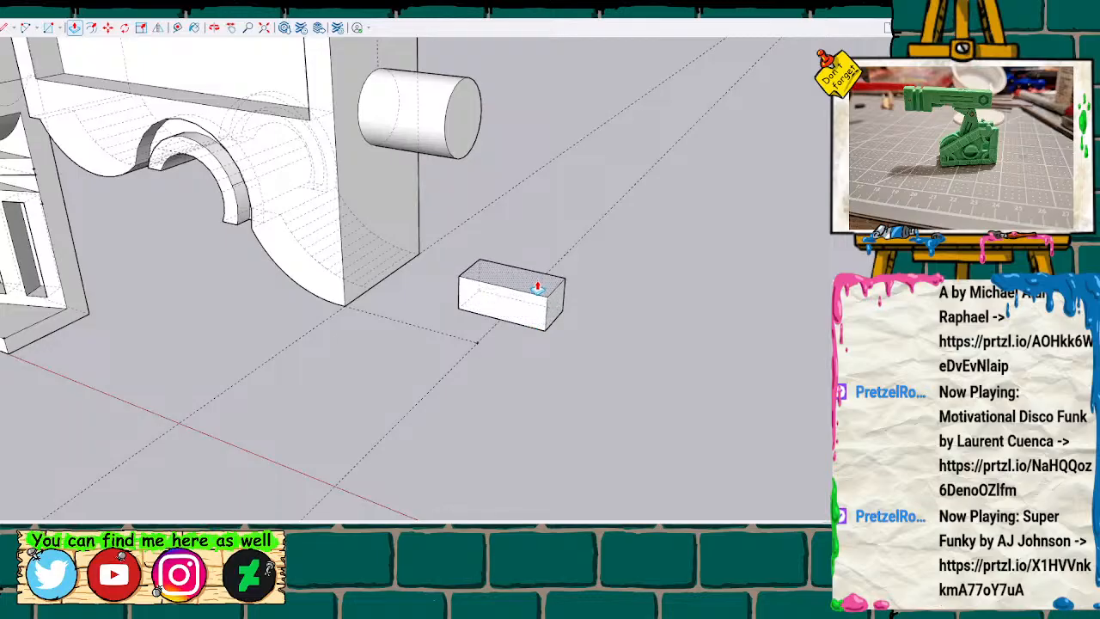
pyautogui.click(536, 285)
pyautogui.moveTo(553, 378); pyautogui.dragTo(552, 272, button='middle')
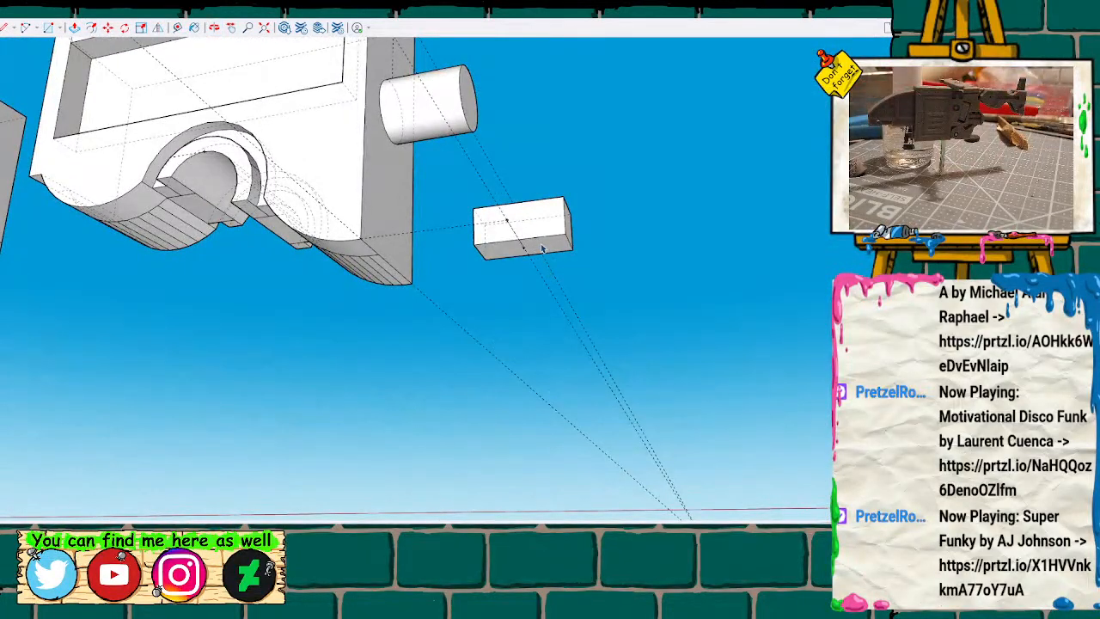
pyautogui.press('p')
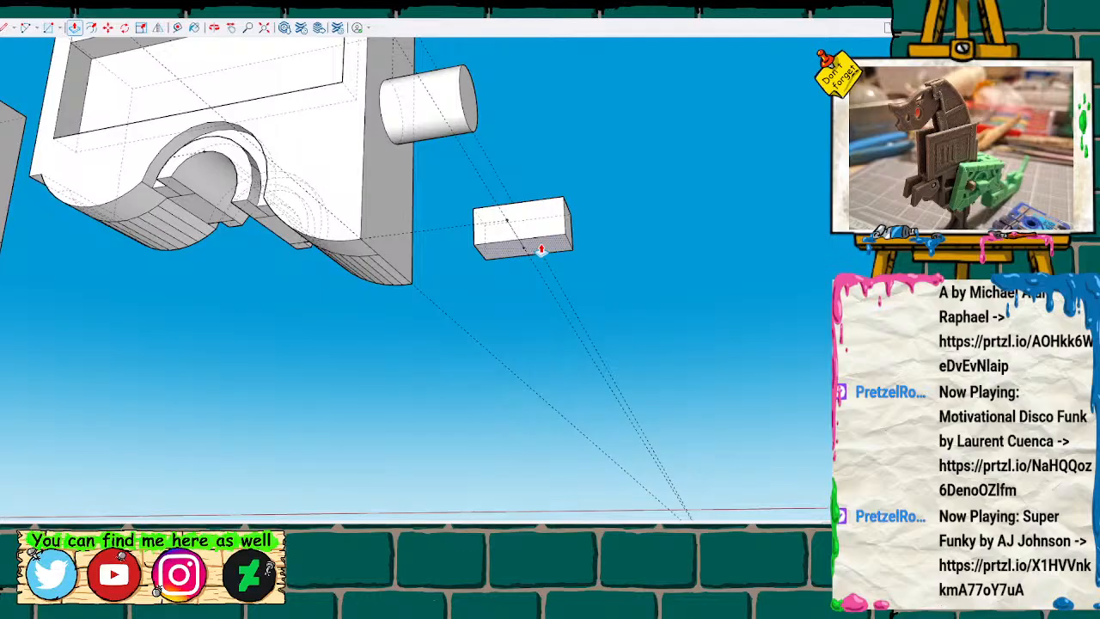
pyautogui.moveTo(541, 250); pyautogui.dragTo(538, 287)
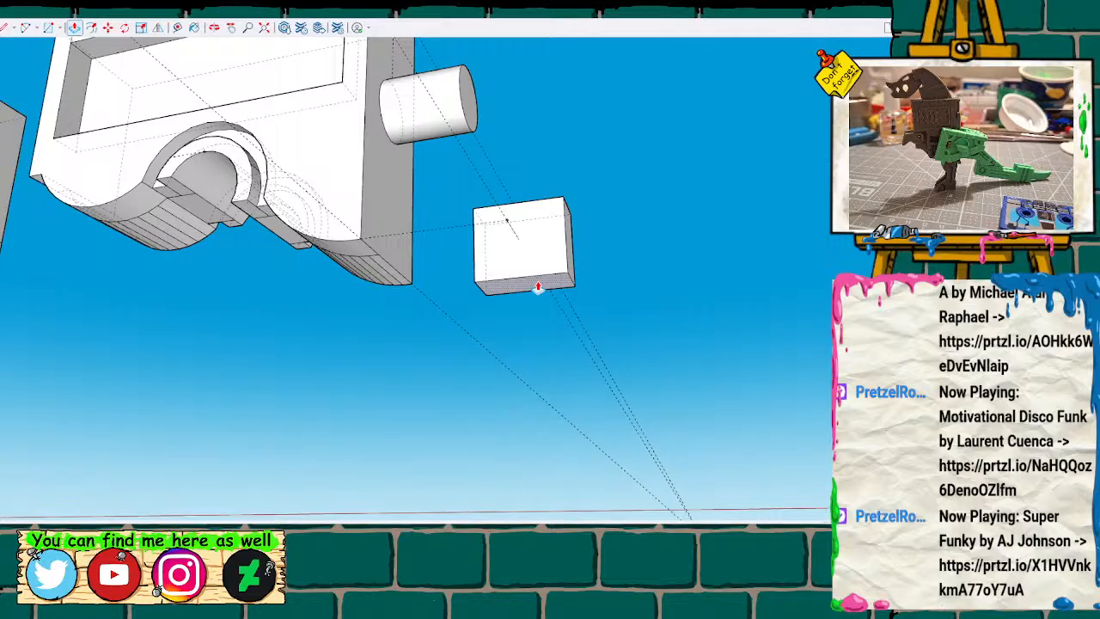
pyautogui.doubleClick(538, 287)
# Turn the new small block beside the trimmed half into a group.
pyautogui.moveTo(447, 279)
pyautogui.mouseDown(button='middle')
pyautogui.moveTo(531, 347)
pyautogui.moveTo(384, 302)
pyautogui.moveTo(410, 359)
pyautogui.moveTo(373, 300)
pyautogui.moveTo(353, 337)
pyautogui.moveTo(455, 311)
pyautogui.moveTo(394, 329)
pyautogui.mouseUp(button='middle')
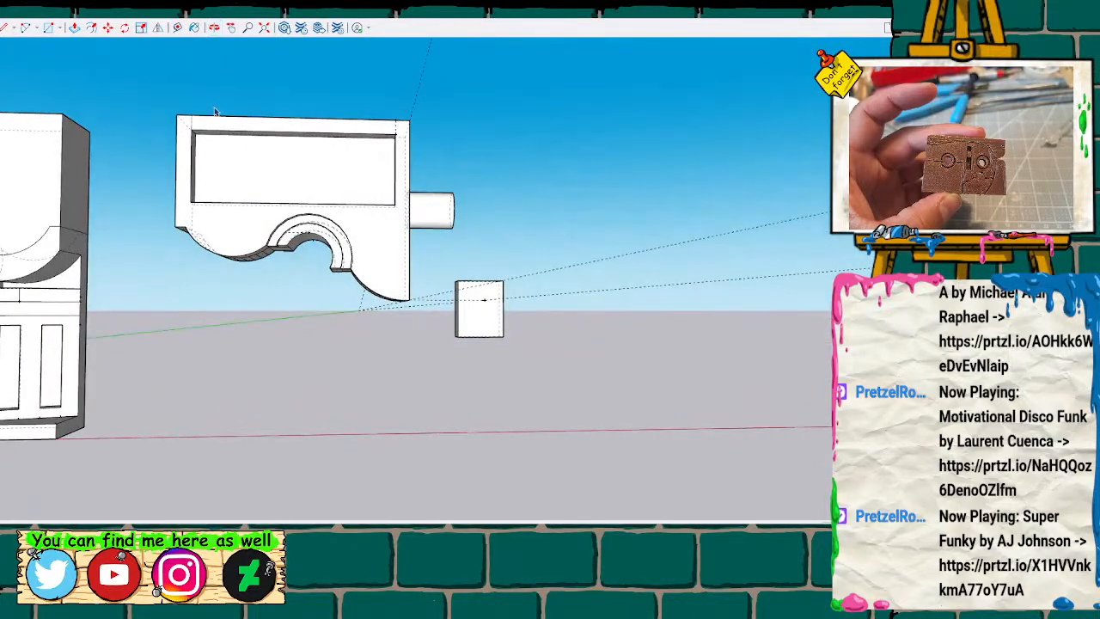
pyautogui.moveTo(164, 96); pyautogui.dragTo(437, 362)
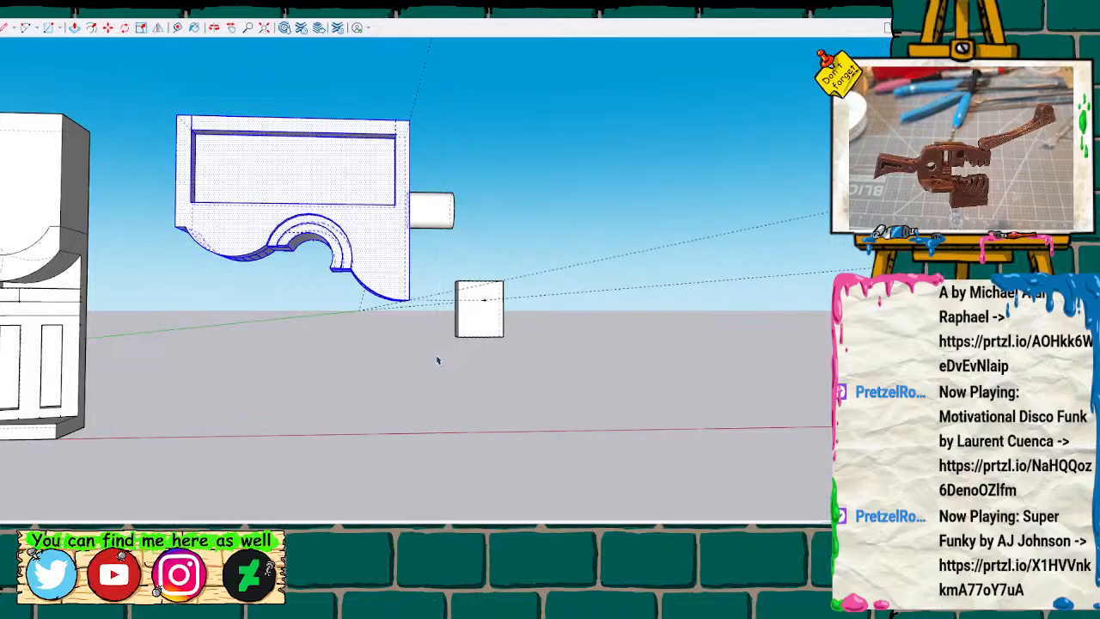
pyautogui.moveTo(444, 263); pyautogui.dragTo(514, 347)
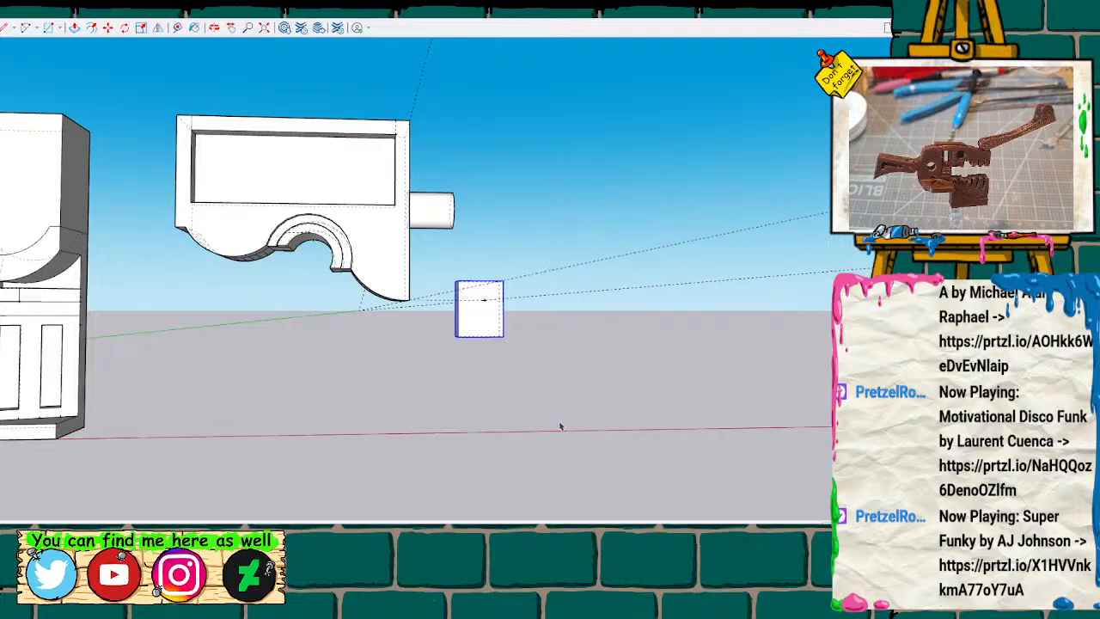
pyautogui.moveTo(472, 397); pyautogui.dragTo(444, 408, button='middle')
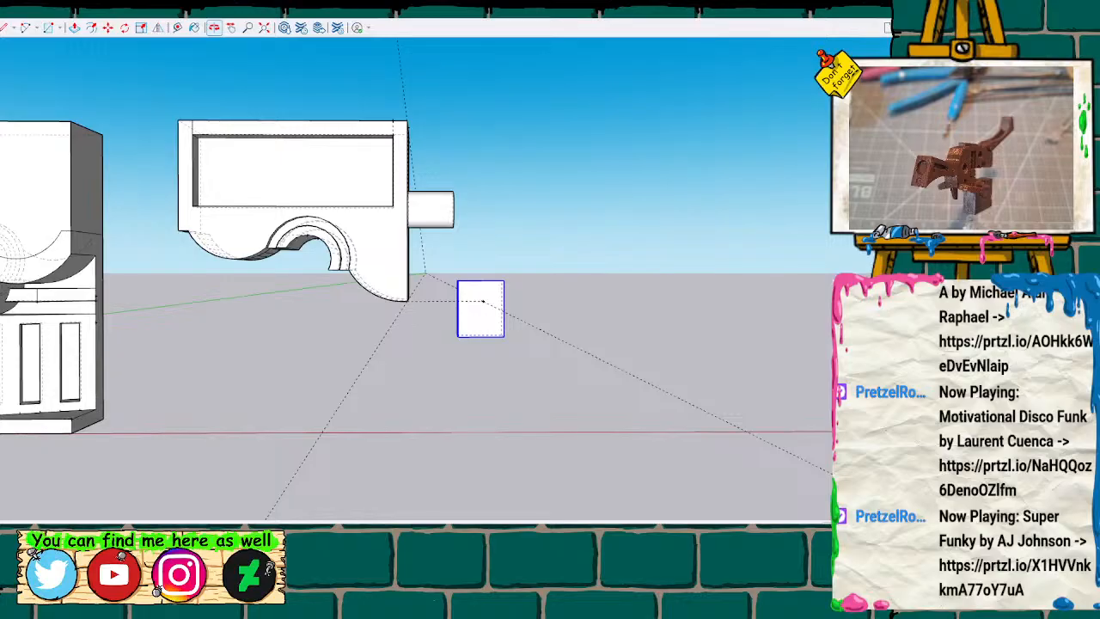
# Select the trimmed half together with its peg and group them.
pyautogui.moveTo(136, 80); pyautogui.dragTo(458, 362)
pyautogui.moveTo(484, 302); pyautogui.dragTo(427, 253, button='middle')
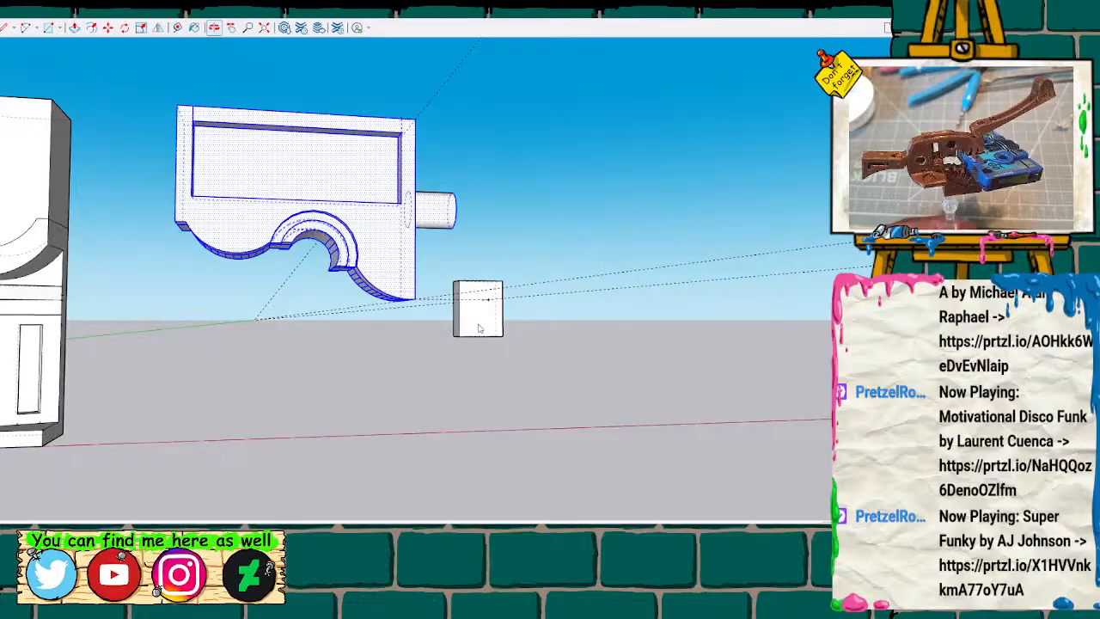
pyautogui.press('m')
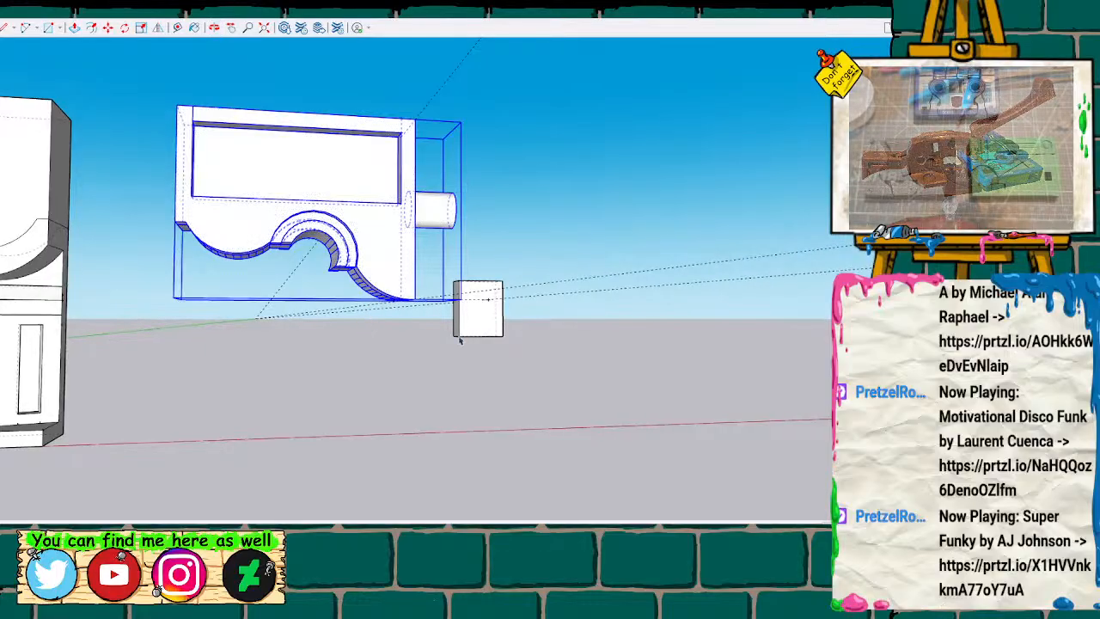
pyautogui.scroll(3, 491, 302)
pyautogui.click(479, 301)
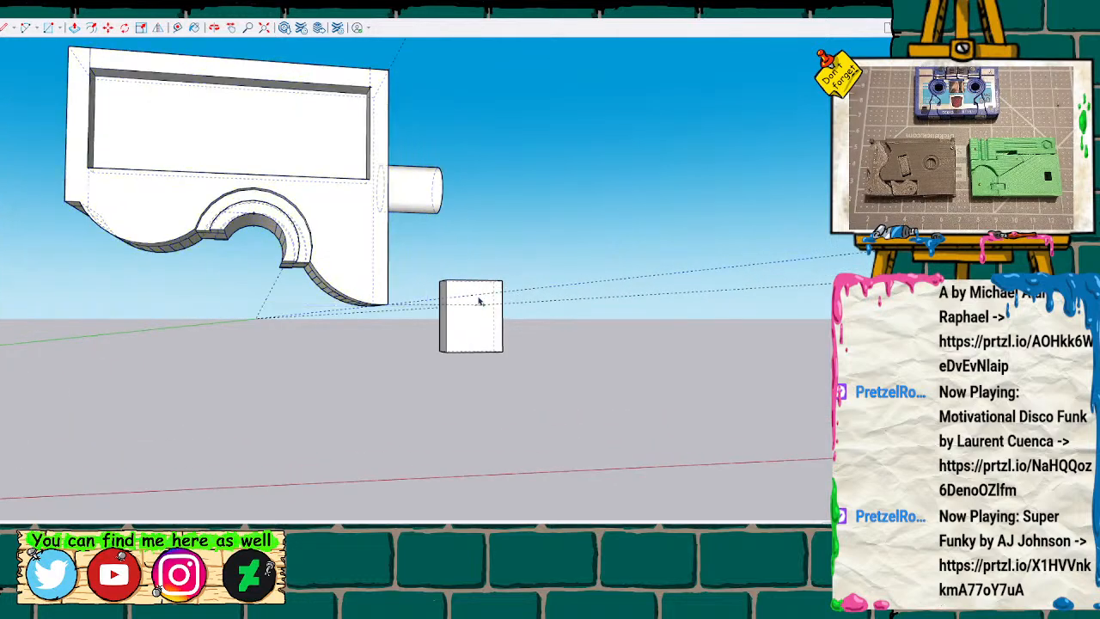
pyautogui.click(472, 294)
pyautogui.press('m')
pyautogui.moveTo(505, 281); pyautogui.dragTo(442, 293)
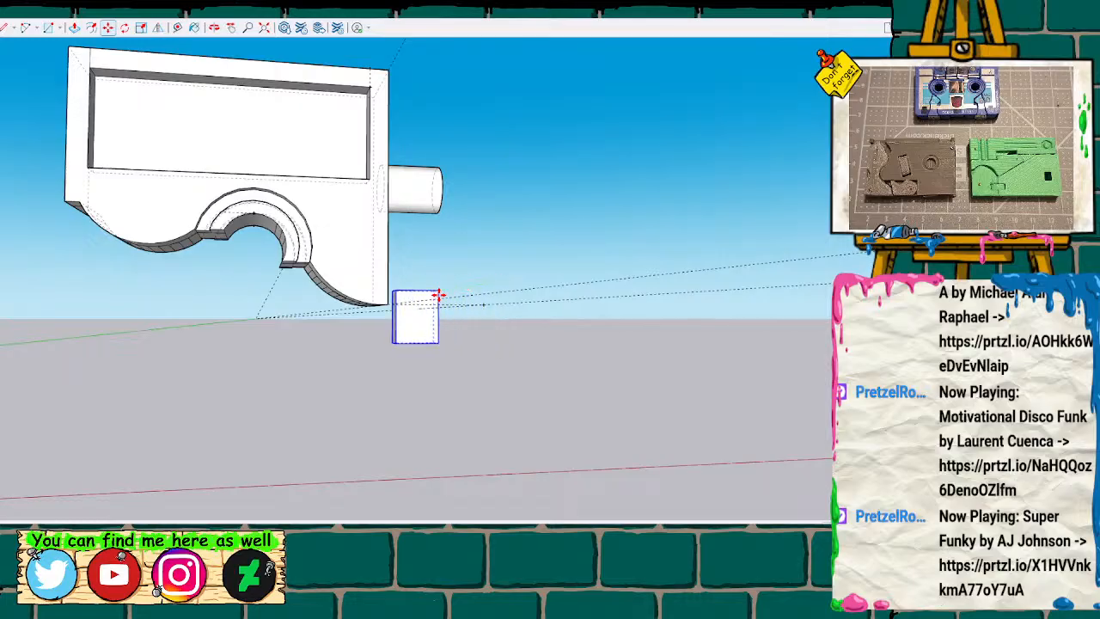
pyautogui.press('Escape')
# Compare the small block with the trimmed half's end and the small hinge part.
pyautogui.scroll(2, 462, 289)
pyautogui.scroll(1, 462, 289)
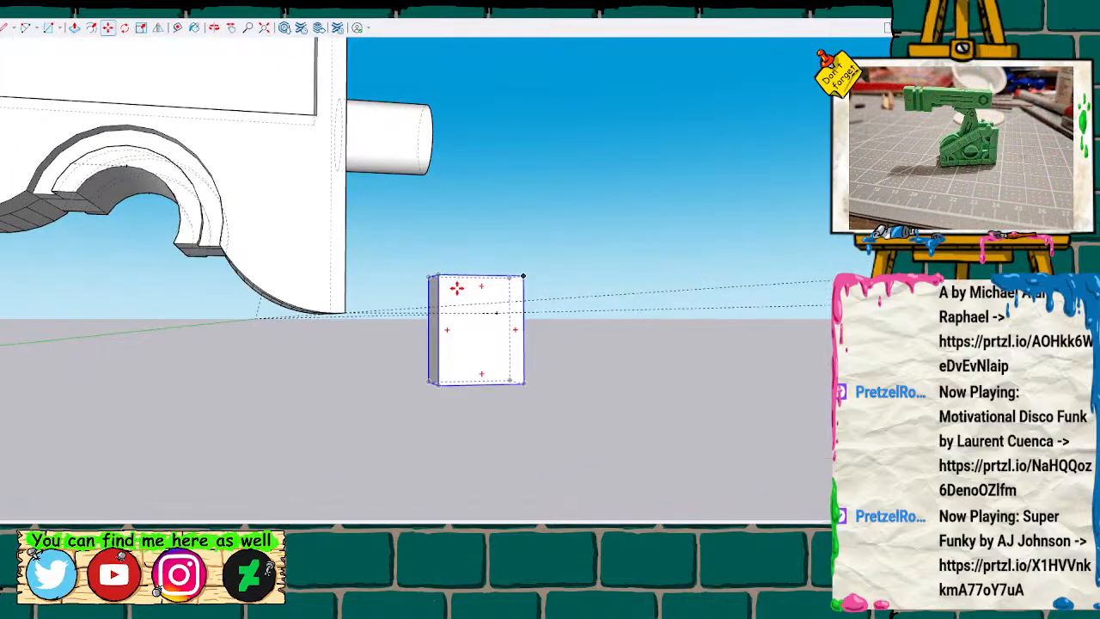
pyautogui.moveTo(454, 255)
pyautogui.mouseDown(button='middle')
pyautogui.moveTo(284, 301)
pyautogui.moveTo(395, 238)
pyautogui.moveTo(420, 201)
pyautogui.moveTo(417, 281)
pyautogui.moveTo(430, 284)
pyautogui.moveTo(405, 286)
pyautogui.moveTo(433, 282)
pyautogui.moveTo(427, 273)
pyautogui.mouseUp(button='middle')
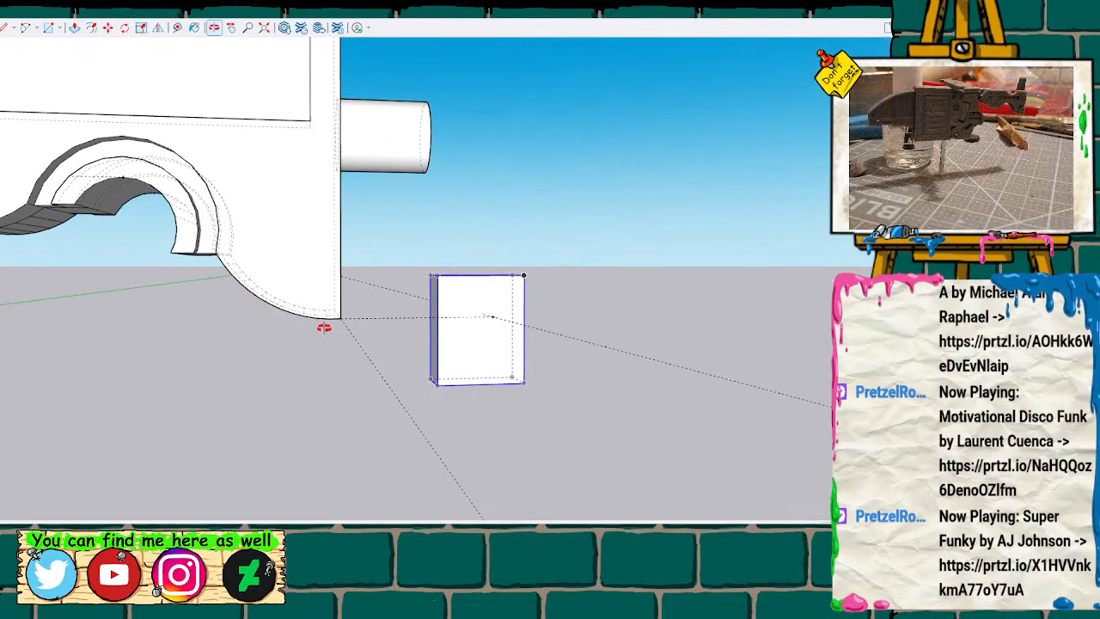
pyautogui.scroll(-5, 323, 327)
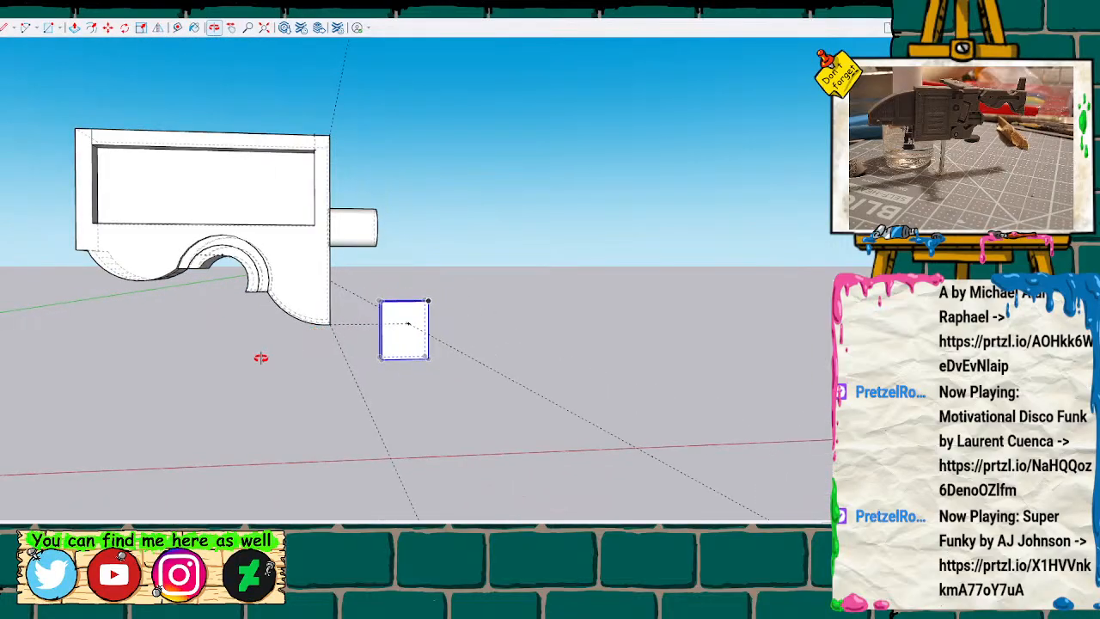
pyautogui.moveTo(168, 362)
pyautogui.keyDown('shift'); pyautogui.mouseDown(button='middle')
pyautogui.moveTo(624, 260)
pyautogui.moveTo(808, 254)
pyautogui.mouseUp(button='middle'); pyautogui.keyUp('shift')
pyautogui.moveTo(201, 343)
pyautogui.keyDown('shift'); pyautogui.mouseDown(button='middle')
pyautogui.moveTo(478, 326)
pyautogui.moveTo(604, 340)
pyautogui.mouseUp(button='middle'); pyautogui.keyUp('shift')
pyautogui.keyDown('shift'); pyautogui.moveTo(238, 340); pyautogui.dragTo(607, 338, button='middle'); pyautogui.keyUp('shift')
pyautogui.moveTo(105, 338)
pyautogui.keyDown('shift'); pyautogui.mouseDown(button='middle')
pyautogui.moveTo(444, 338)
pyautogui.moveTo(246, 343)
pyautogui.moveTo(150, 306)
pyautogui.mouseUp(button='middle'); pyautogui.keyUp('shift')
pyautogui.scroll(2, 155, 305)
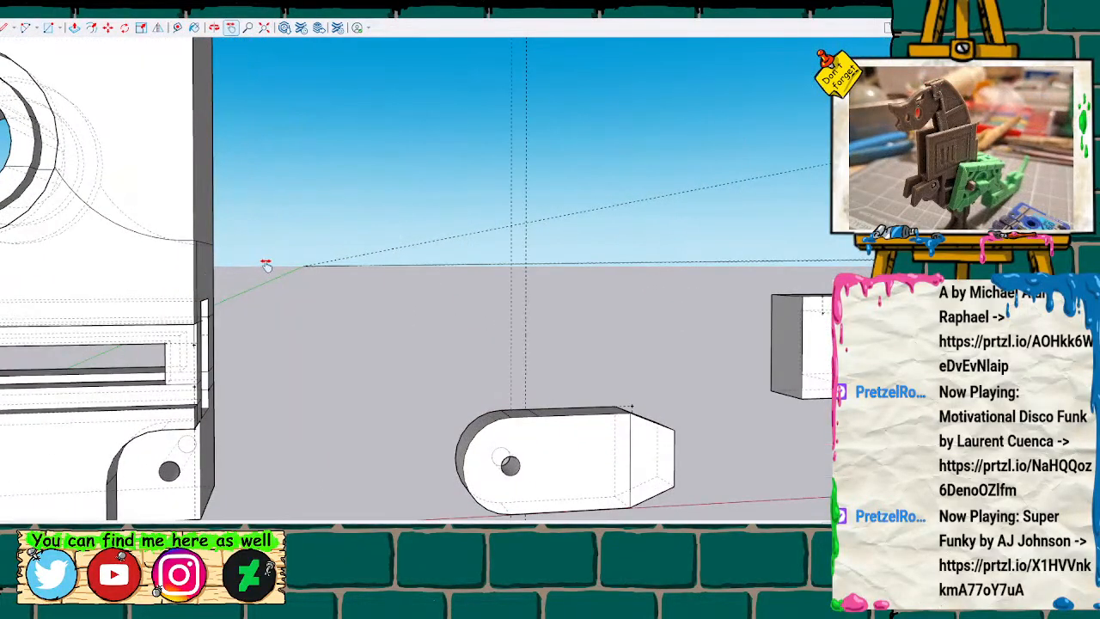
# Measure from the upper corner of the side slot in the full cassette body.
pyautogui.moveTo(280, 316); pyautogui.dragTo(174, 286, button='middle')
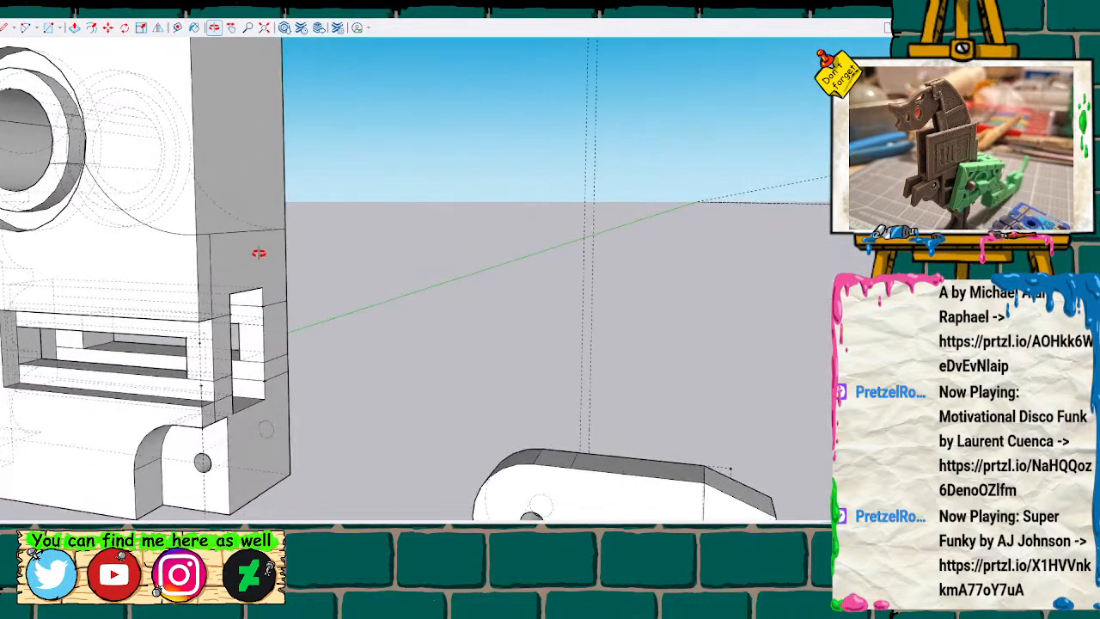
pyautogui.press('t')
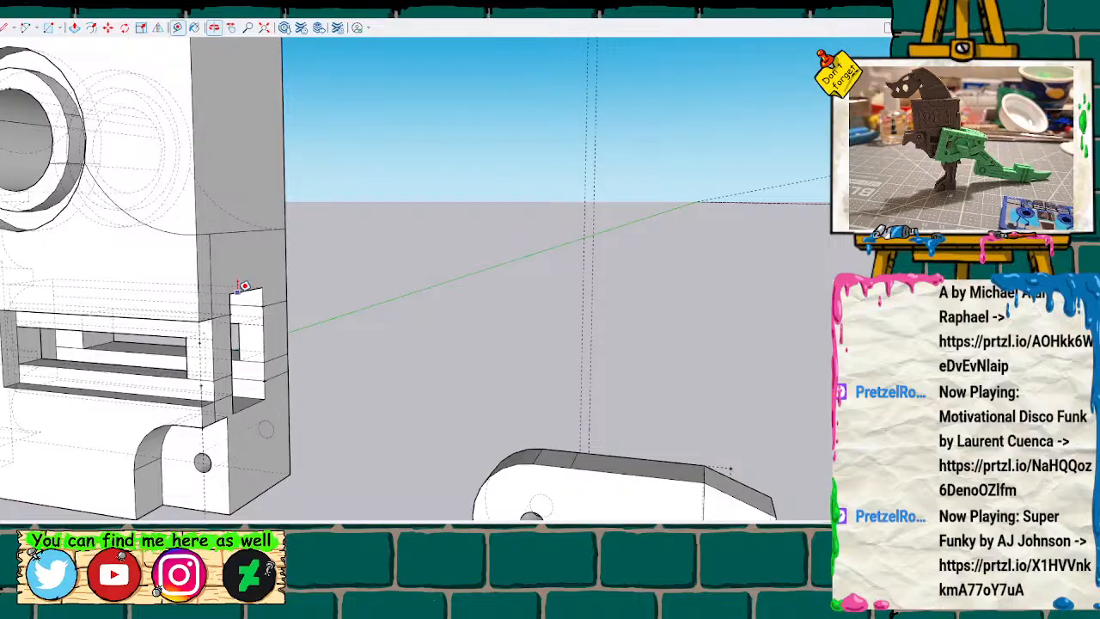
pyautogui.click(228, 293)
pyautogui.press('space')
pyautogui.scroll(-3, 232, 235)
pyautogui.scroll(-4, 242, 241)
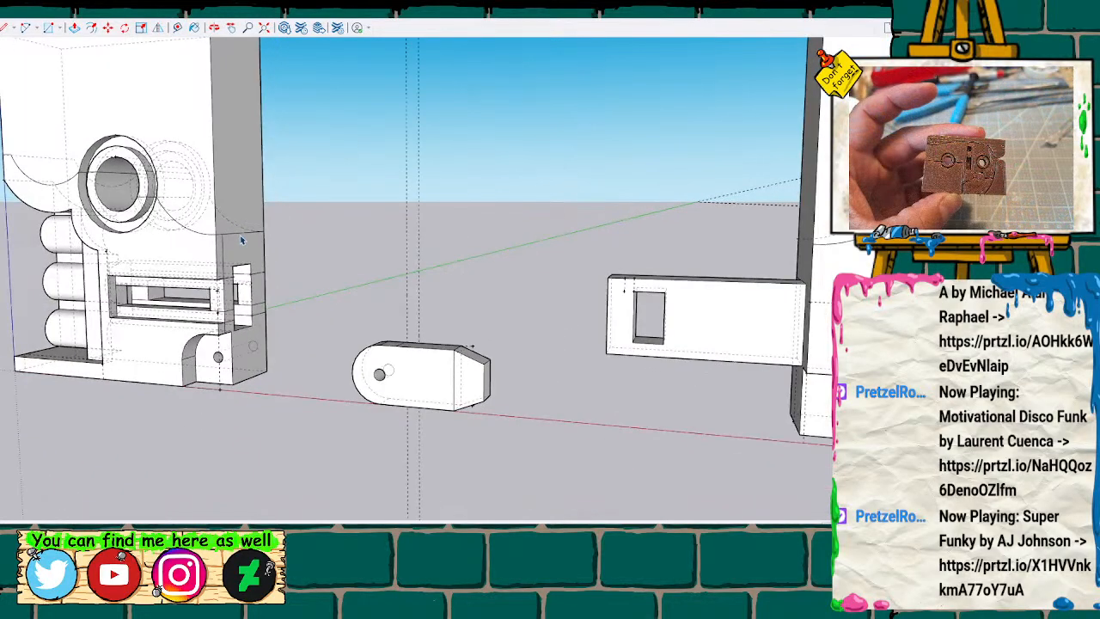
# Explode the small block's group beside the trimmed half into loose geometry.
pyautogui.moveTo(450, 256)
pyautogui.mouseDown(button='middle')
pyautogui.moveTo(435, 245)
pyautogui.moveTo(501, 229)
pyautogui.moveTo(619, 232)
pyautogui.moveTo(493, 251)
pyautogui.moveTo(628, 246)
pyautogui.moveTo(248, 235)
pyautogui.moveTo(538, 270)
pyautogui.moveTo(475, 275)
pyautogui.mouseUp(button='middle')
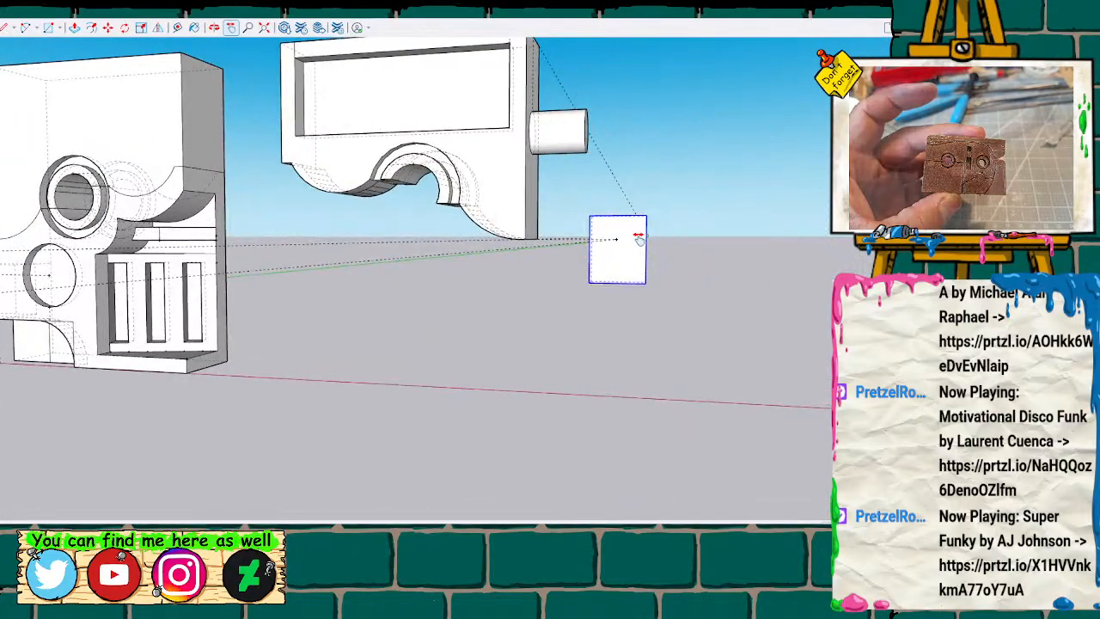
pyautogui.keyDown('shift'); pyautogui.moveTo(328, 238); pyautogui.dragTo(428, 238, button='middle'); pyautogui.keyUp('shift')
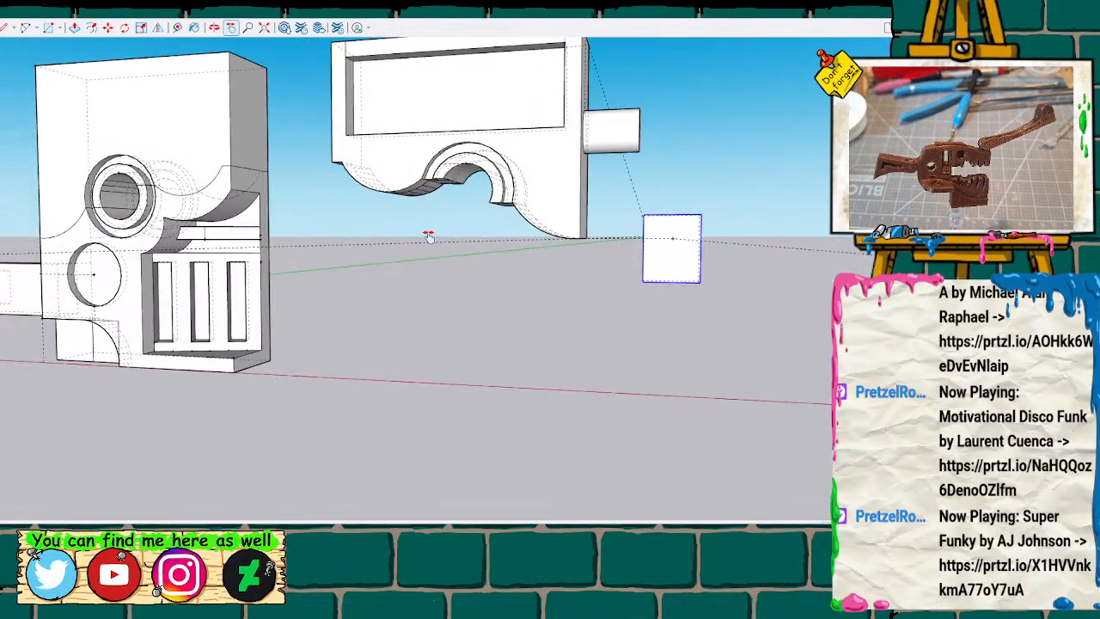
pyautogui.scroll(3, 433, 238)
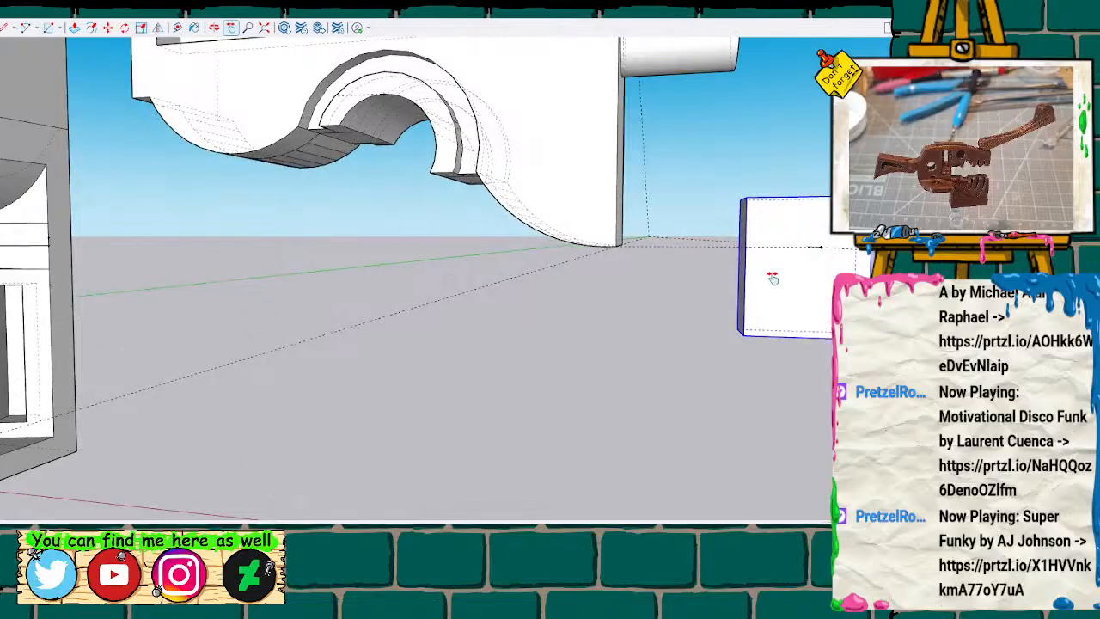
pyautogui.press('space')
pyautogui.click(804, 296)
pyautogui.scroll(2, 801, 298)
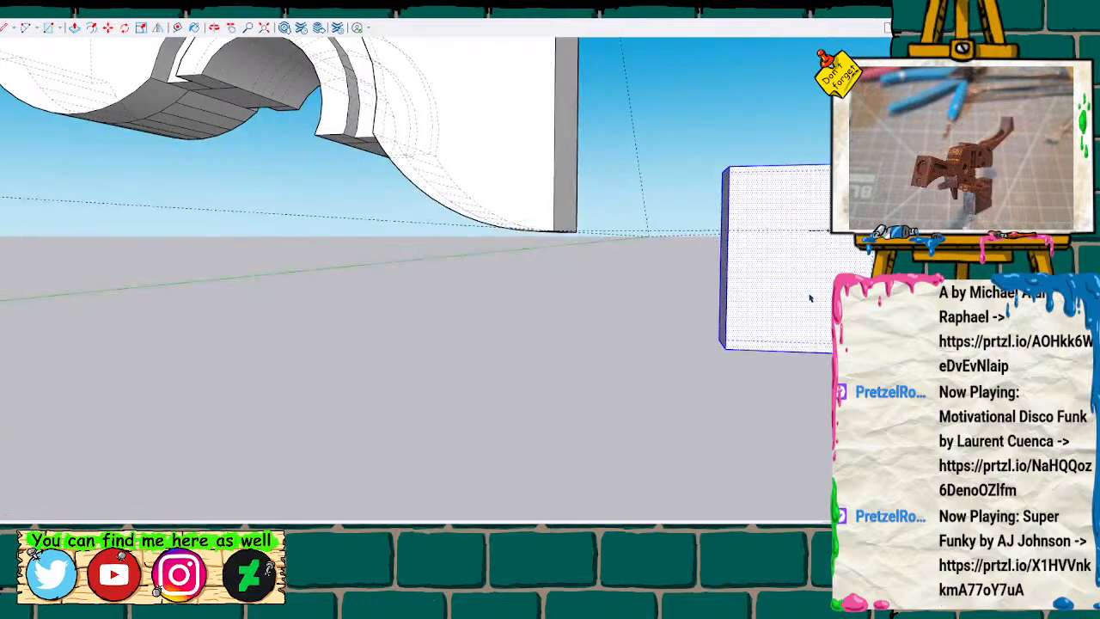
# Place a horizontal guide line across the small block's front face, level with the end of the existing short guide.
pyautogui.moveTo(818, 298)
pyautogui.mouseDown(button='middle')
pyautogui.moveTo(538, 290)
pyautogui.moveTo(584, 267)
pyautogui.moveTo(472, 258)
pyautogui.moveTo(626, 260)
pyautogui.moveTo(693, 128)
pyautogui.moveTo(817, 167)
pyautogui.moveTo(796, 190)
pyautogui.mouseUp(button='middle')
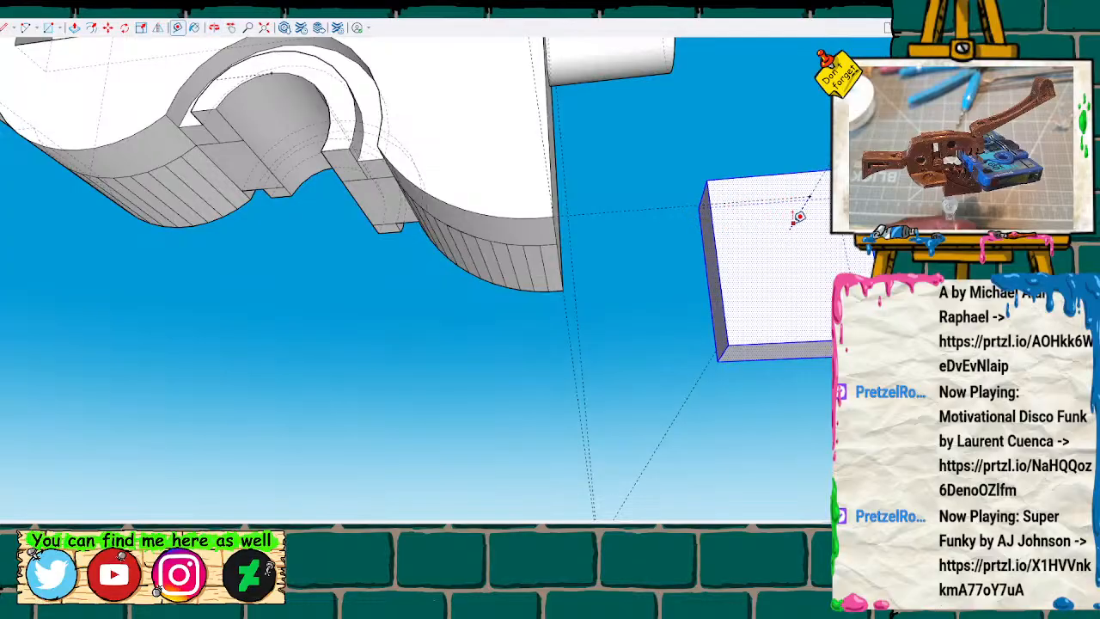
pyautogui.click(789, 229)
pyautogui.click(724, 226)
pyautogui.press('space')
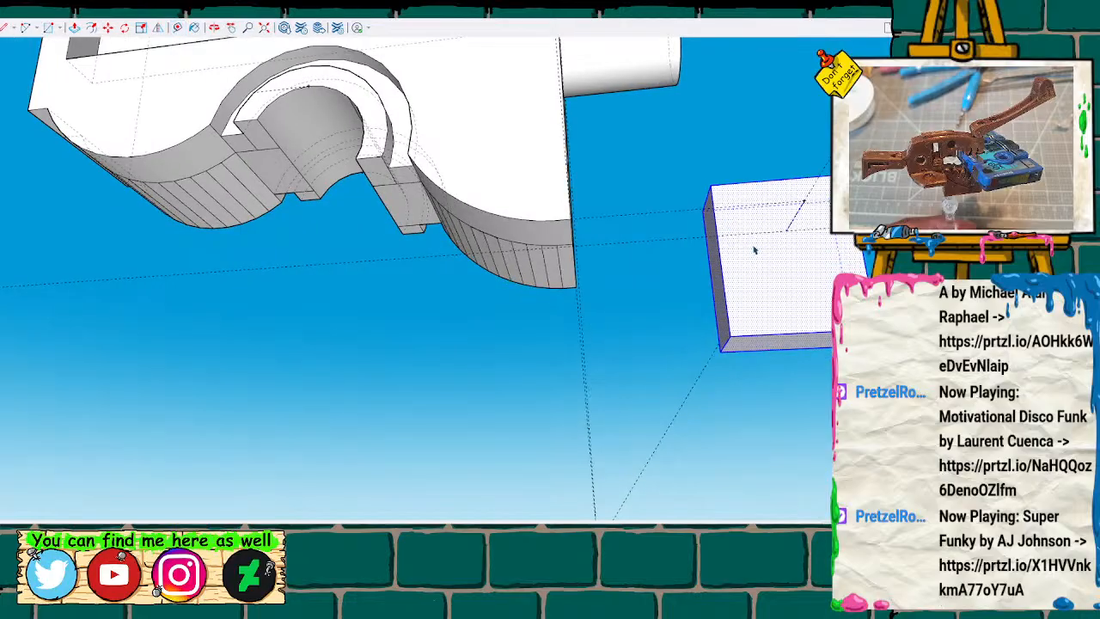
# Try to shorten the small block by pushing its underside upward.
pyautogui.keyDown('shift'); pyautogui.moveTo(644, 290); pyautogui.dragTo(307, 284, button='middle'); pyautogui.keyUp('shift')
pyautogui.press('t')
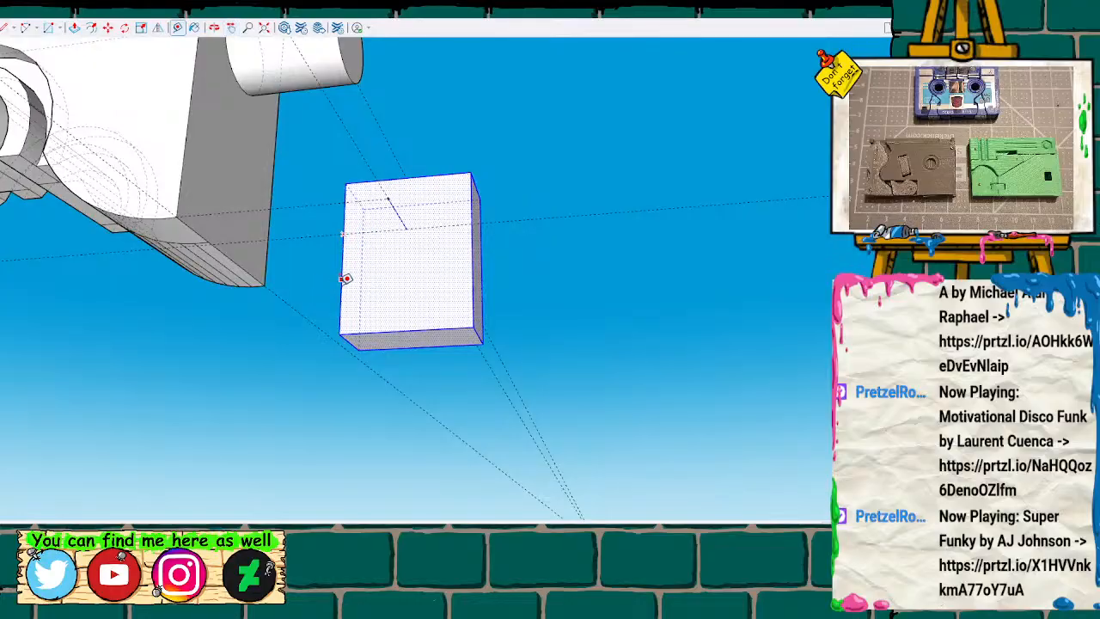
pyautogui.press('space')
pyautogui.click(377, 342)
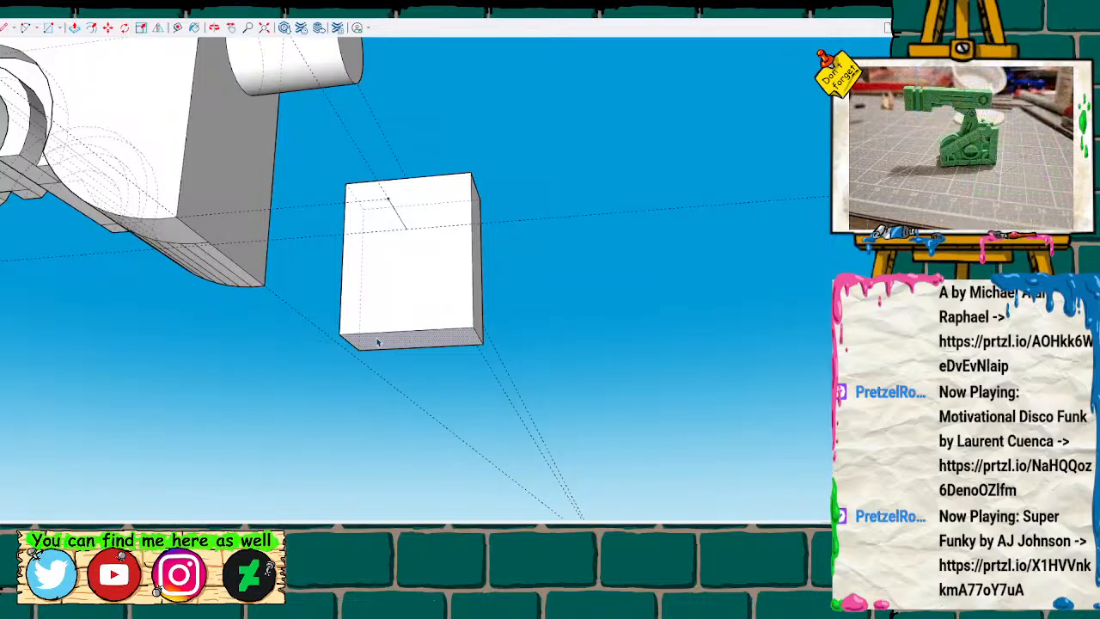
pyautogui.press('p')
pyautogui.click(374, 343)
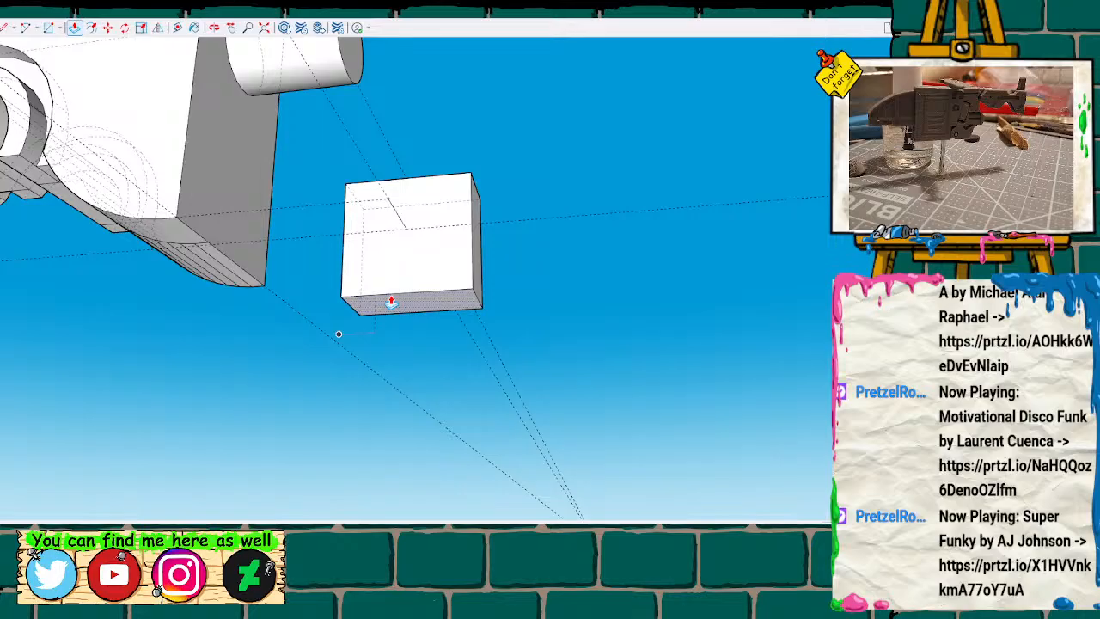
pyautogui.press('Return')
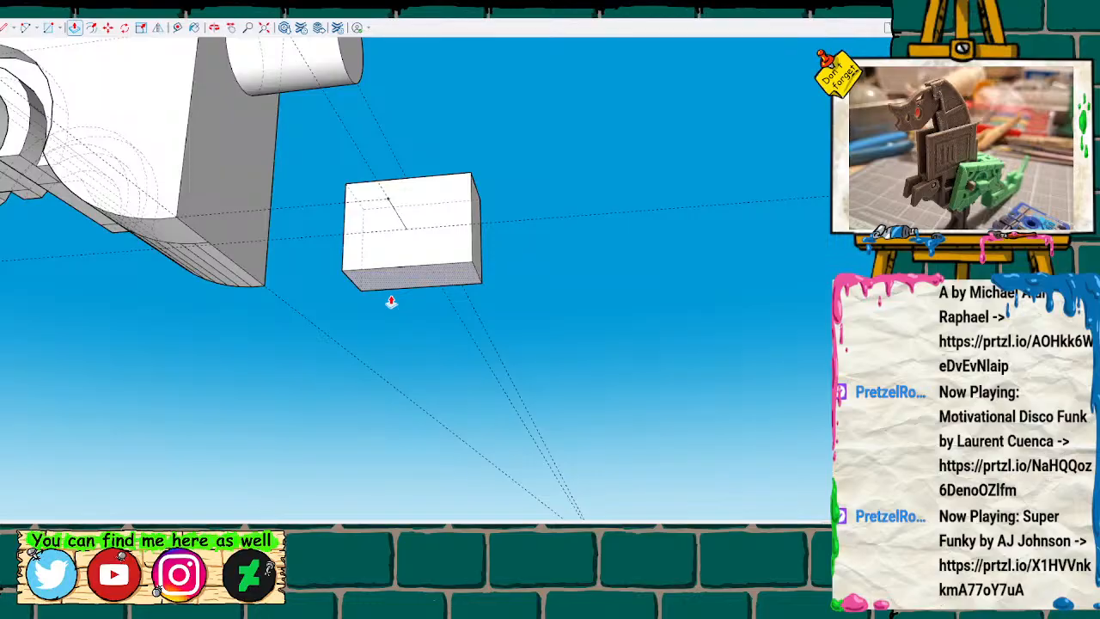
# Measure from the shortened block's lower corner, and undo the last push of its underside.
pyautogui.press('o')
pyautogui.moveTo(430, 255); pyautogui.dragTo(481, 289)
pyautogui.press('t')
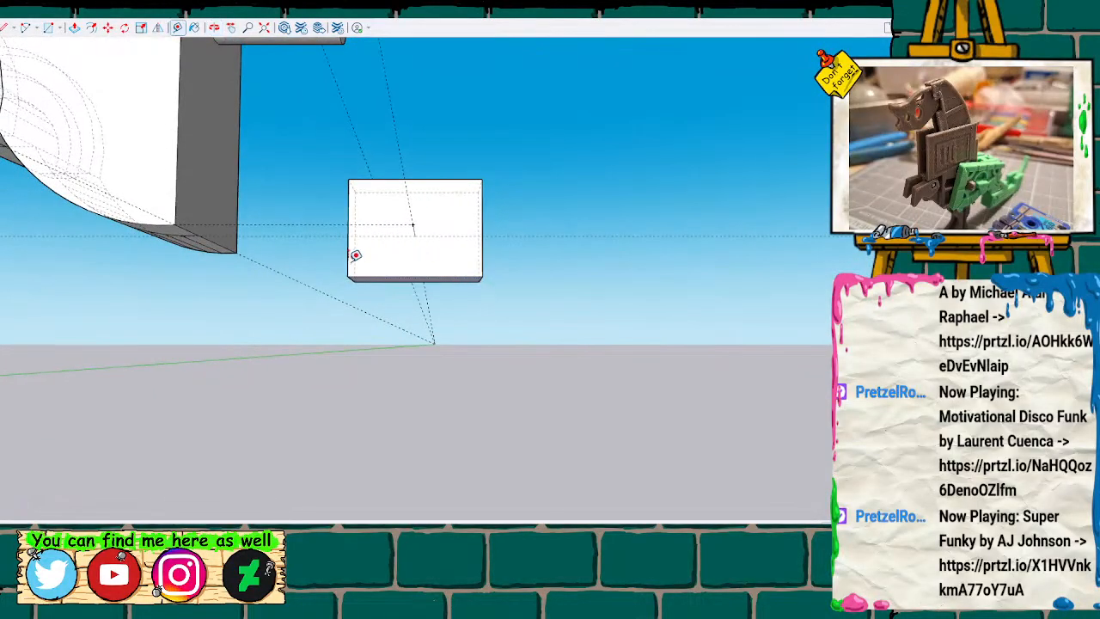
pyautogui.click(347, 276)
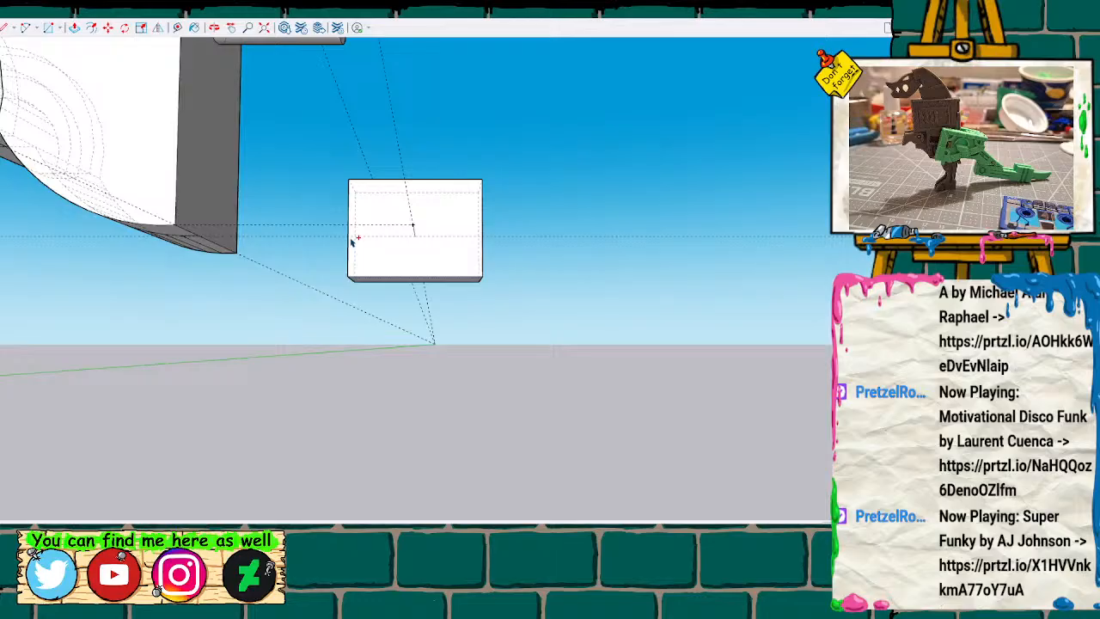
pyautogui.hotkey('ctrl', 'z')
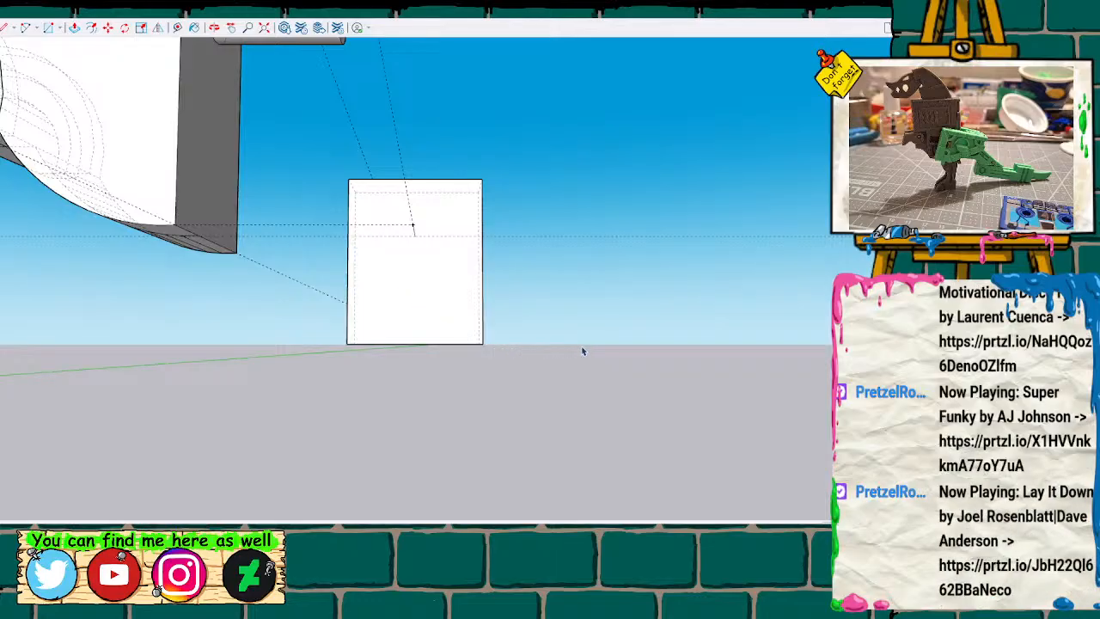
# Mark a guide point on the block's left edge and push the underside up to that point.
pyautogui.scroll(1, 583, 351)
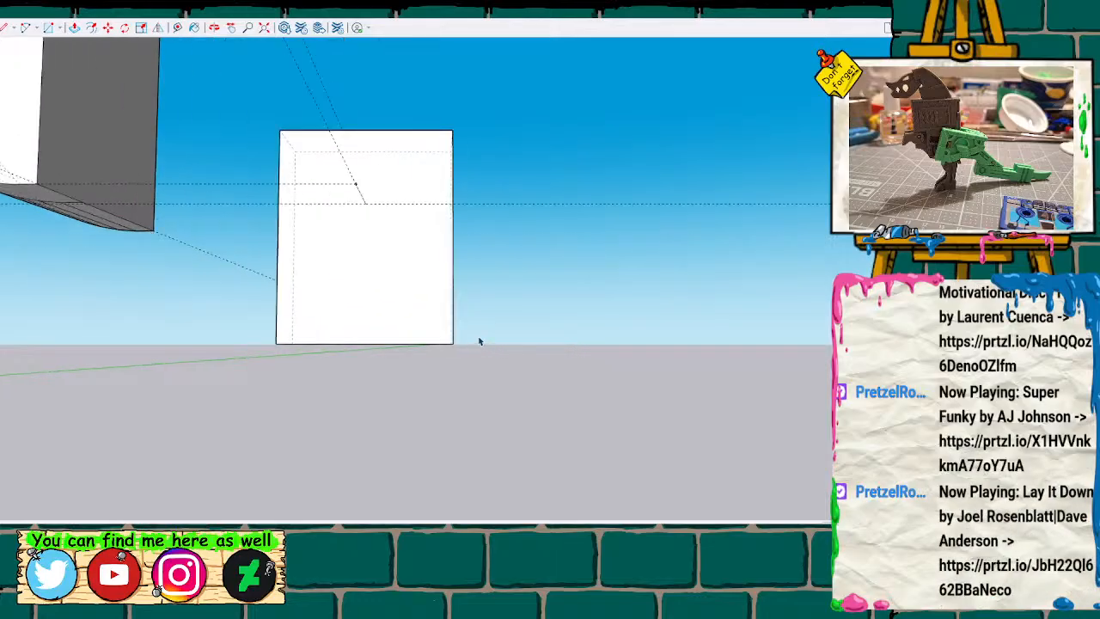
pyautogui.press('t')
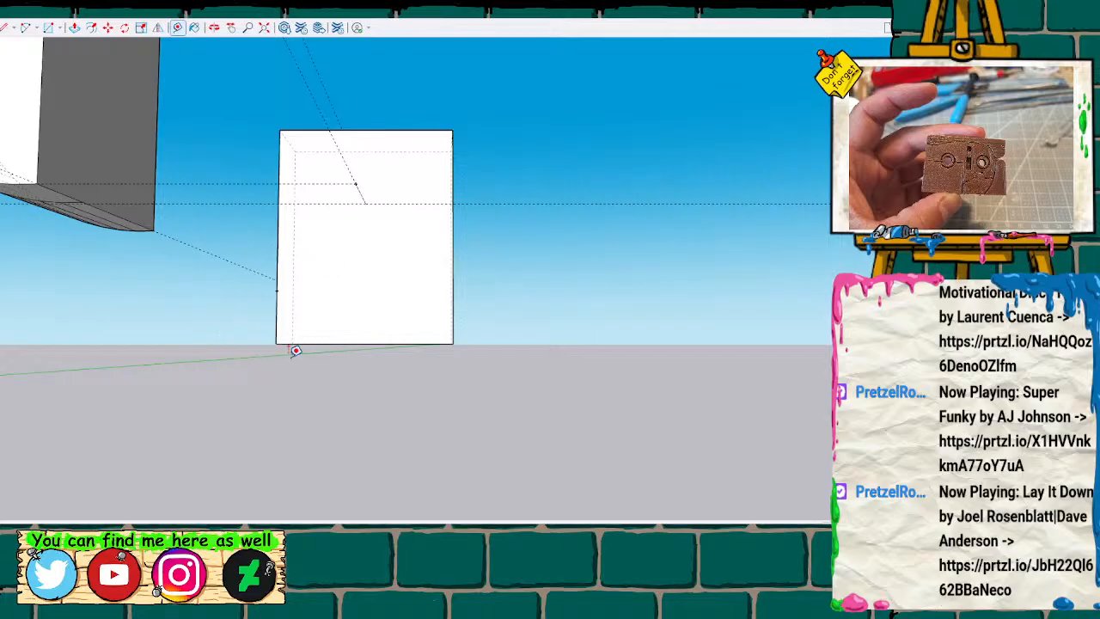
pyautogui.moveTo(336, 394)
pyautogui.mouseDown(button='middle')
pyautogui.moveTo(328, 322)
pyautogui.moveTo(313, 341)
pyautogui.mouseUp(button='middle')
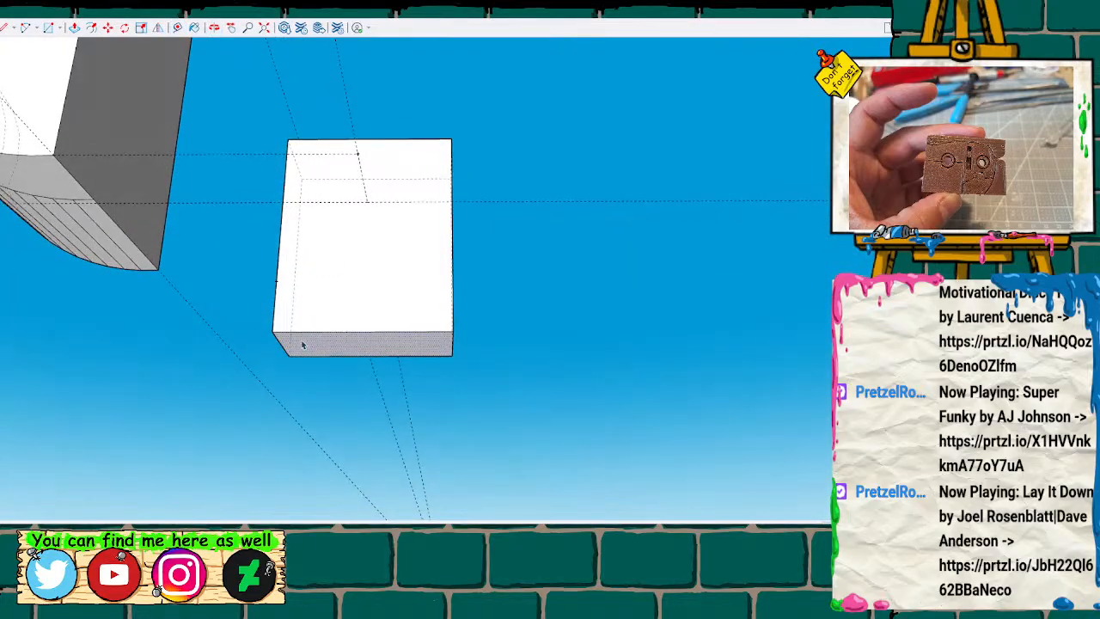
pyautogui.press('m')
pyautogui.click(297, 344)
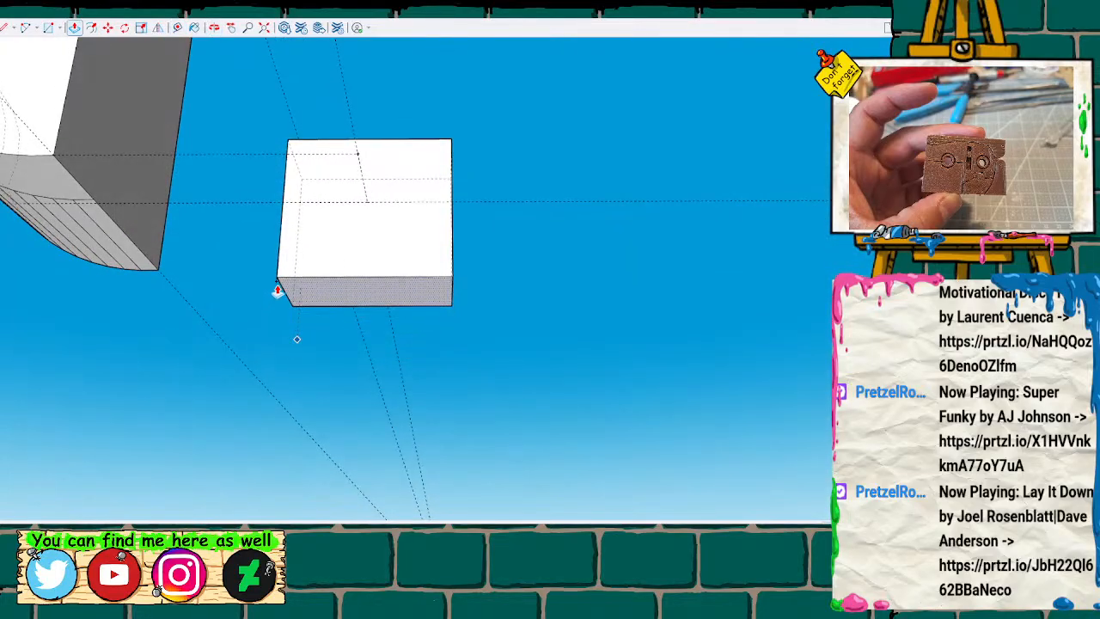
pyautogui.scroll(-3, 272, 318)
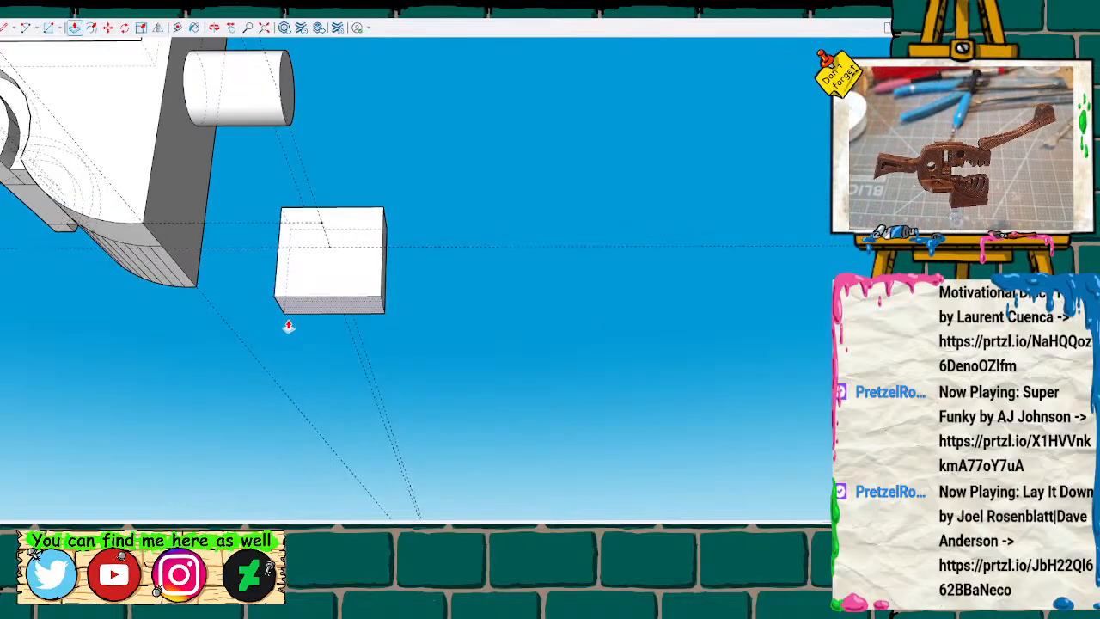
# Select all of the shortened block's geometry and group it.
pyautogui.moveTo(330, 317); pyautogui.dragTo(422, 346)
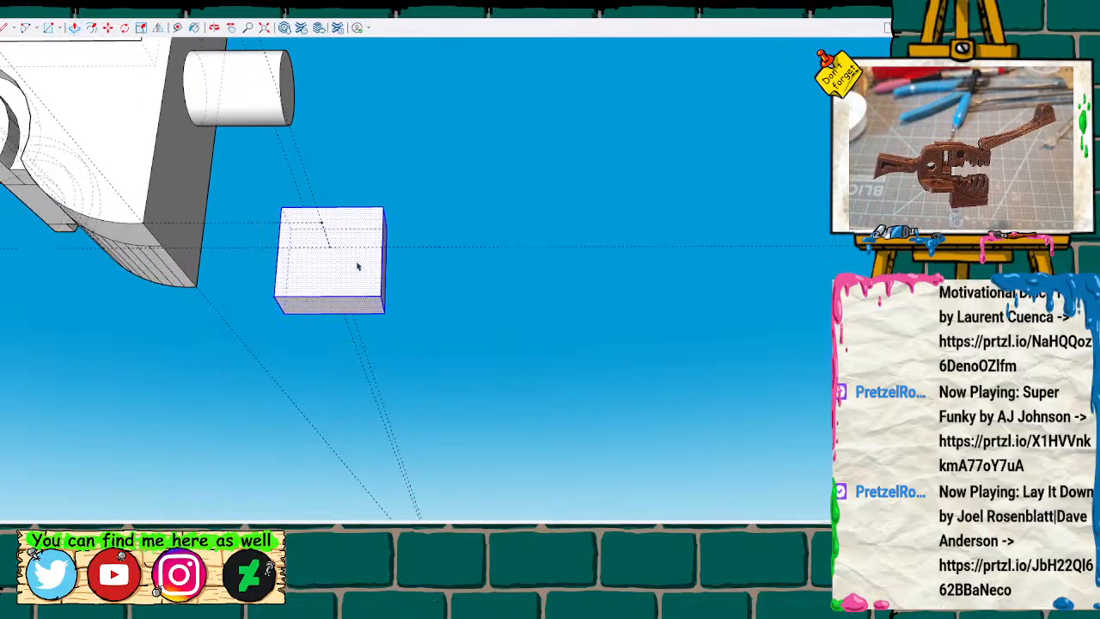
pyautogui.hotkey('ctrl', 'g')
pyautogui.scroll(-1, 238, 335)
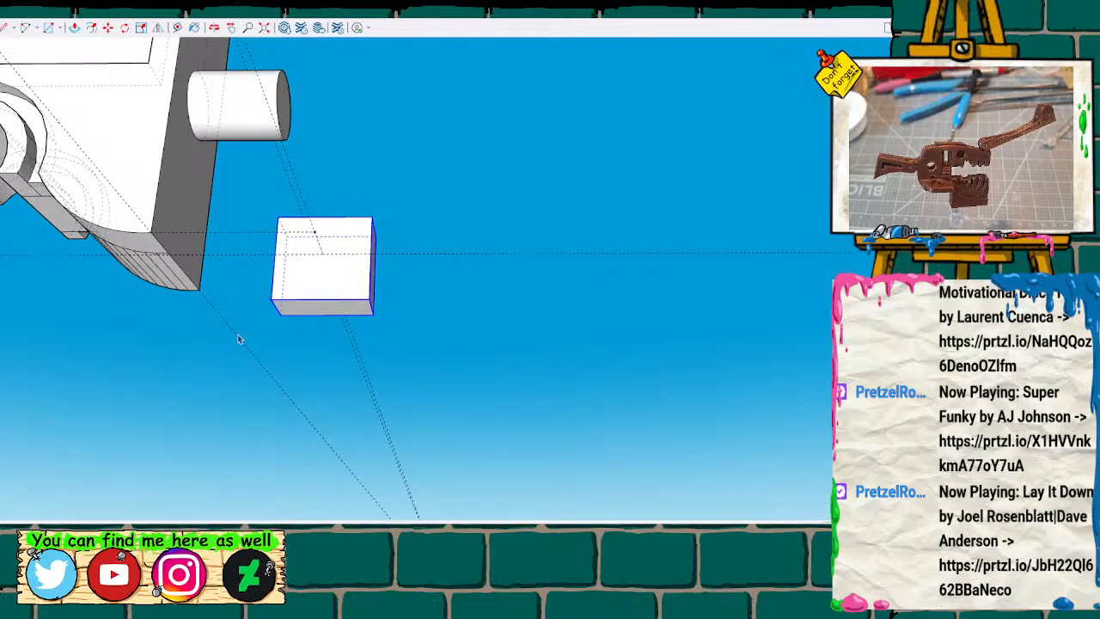
# Move the block group along the red axis until it sits beneath the trimmed half, between its arch and curved end.
pyautogui.moveTo(252, 316)
pyautogui.mouseDown(button='middle')
pyautogui.moveTo(292, 432)
pyautogui.moveTo(243, 318)
pyautogui.moveTo(135, 435)
pyautogui.mouseUp(button='middle')
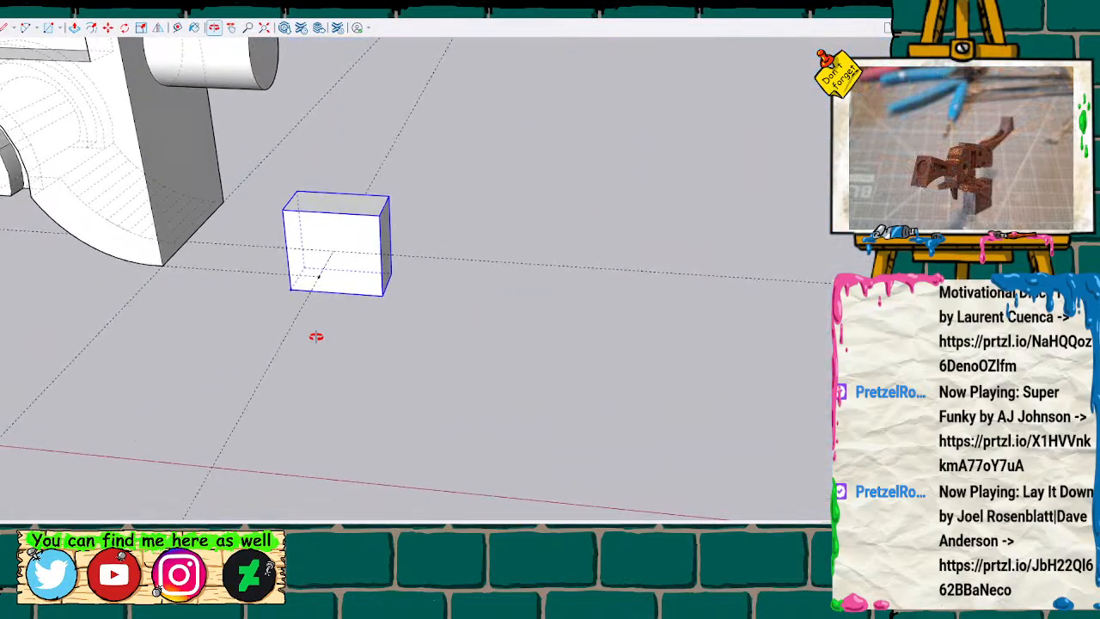
pyautogui.scroll(4, 209, 307)
pyautogui.press('m')
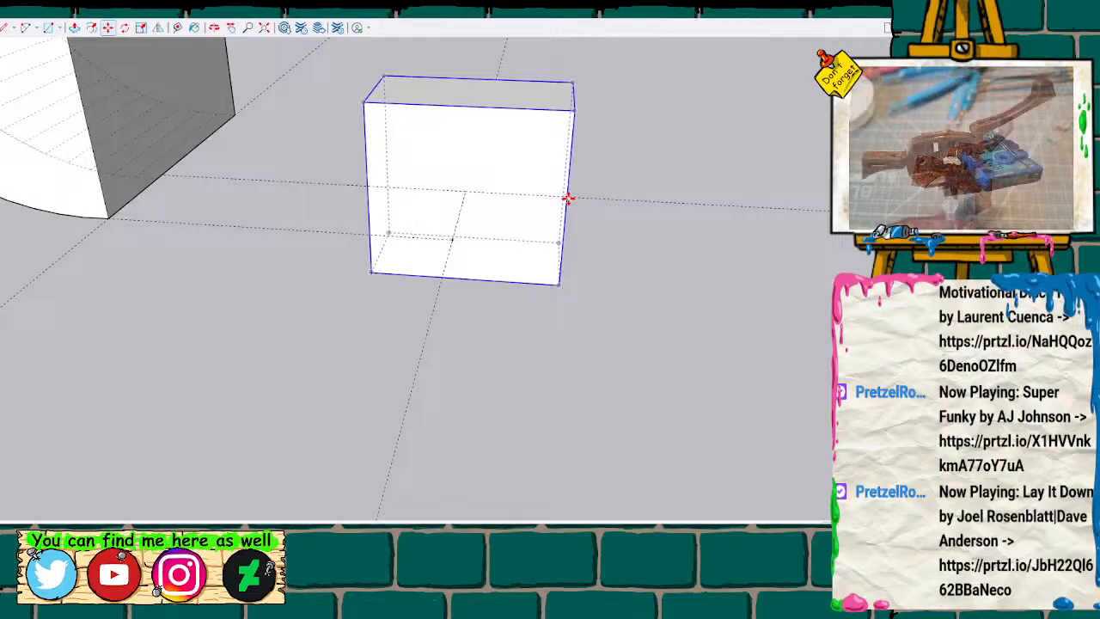
pyautogui.moveTo(562, 197); pyautogui.dragTo(165, 176)
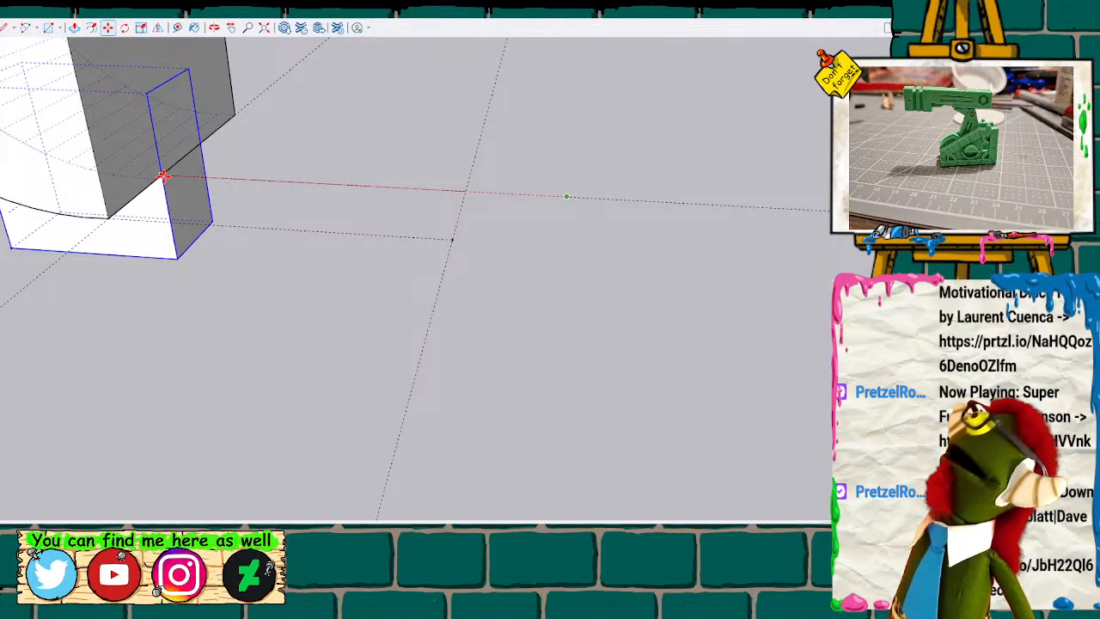
pyautogui.press('Return')
# Explode the moved block's group beneath the trimmed half so its faces can be edited.
pyautogui.moveTo(163, 180)
pyautogui.mouseDown(button='middle')
pyautogui.moveTo(172, 248)
pyautogui.moveTo(145, 229)
pyautogui.moveTo(347, 115)
pyautogui.moveTo(228, 210)
pyautogui.mouseUp(button='middle')
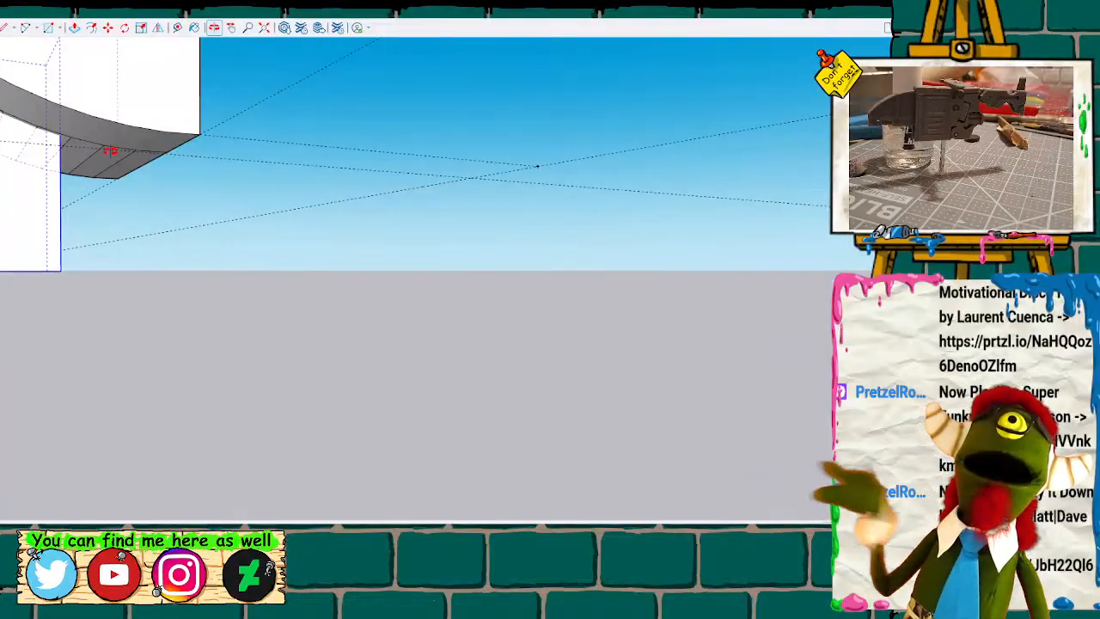
pyautogui.moveTo(134, 256)
pyautogui.mouseDown(button='middle')
pyautogui.moveTo(130, 226)
pyautogui.moveTo(172, 227)
pyautogui.moveTo(68, 255)
pyautogui.moveTo(196, 207)
pyautogui.moveTo(152, 233)
pyautogui.moveTo(47, 202)
pyautogui.moveTo(34, 157)
pyautogui.moveTo(163, 238)
pyautogui.moveTo(298, 207)
pyautogui.moveTo(180, 229)
pyautogui.moveTo(79, 209)
pyautogui.moveTo(203, 205)
pyautogui.moveTo(78, 218)
pyautogui.moveTo(257, 198)
pyautogui.moveTo(354, 292)
pyautogui.moveTo(201, 214)
pyautogui.moveTo(439, 197)
pyautogui.moveTo(253, 222)
pyautogui.moveTo(285, 281)
pyautogui.mouseUp(button='middle')
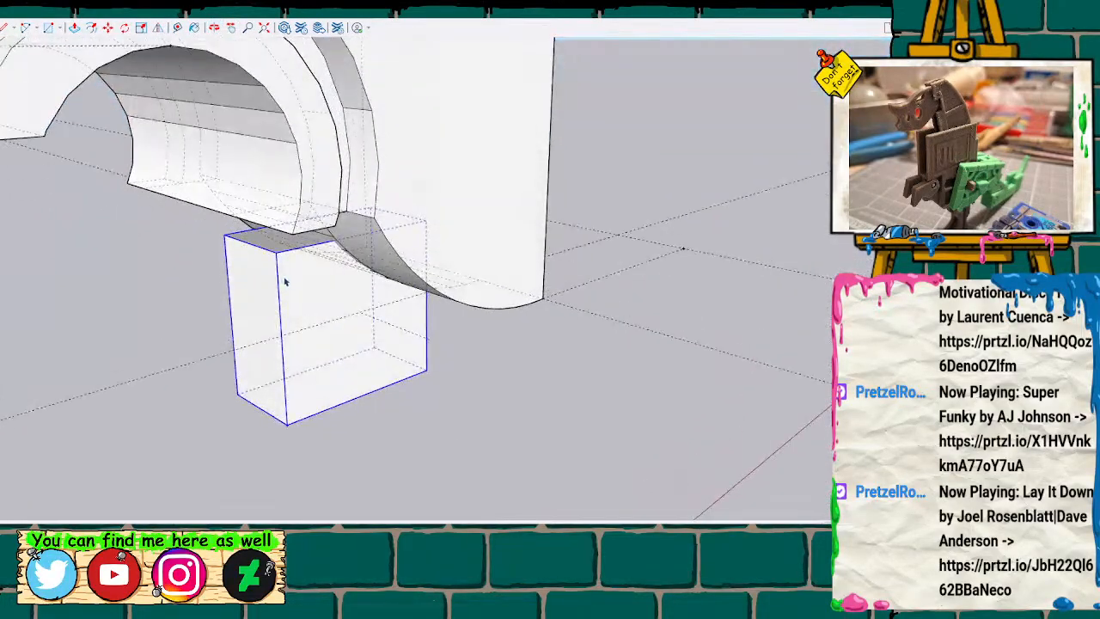
pyautogui.press('x')
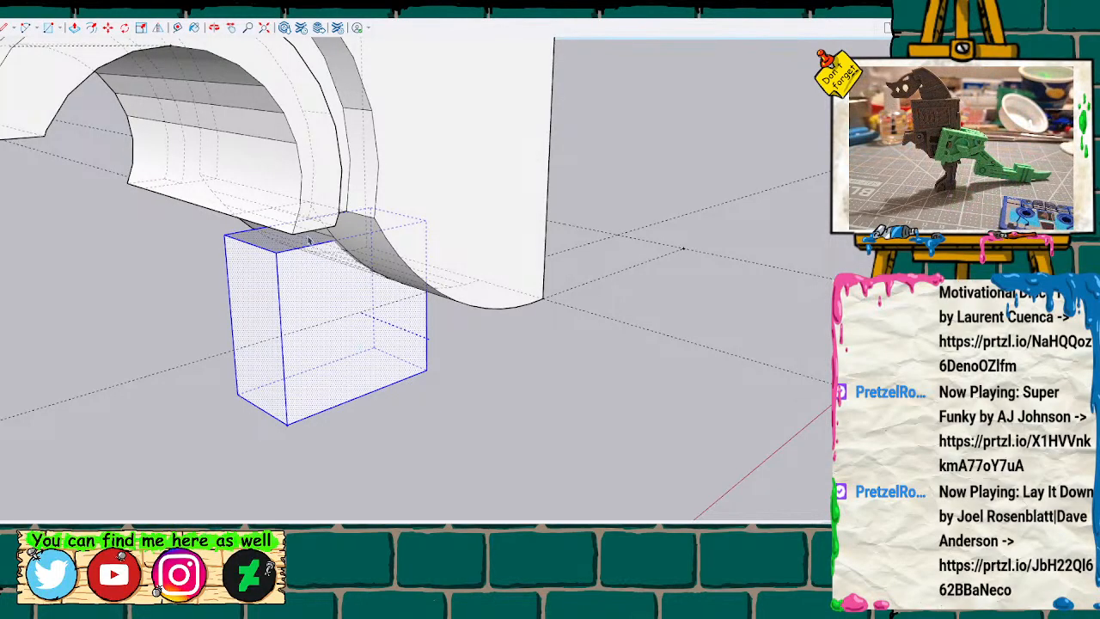
pyautogui.click(302, 245)
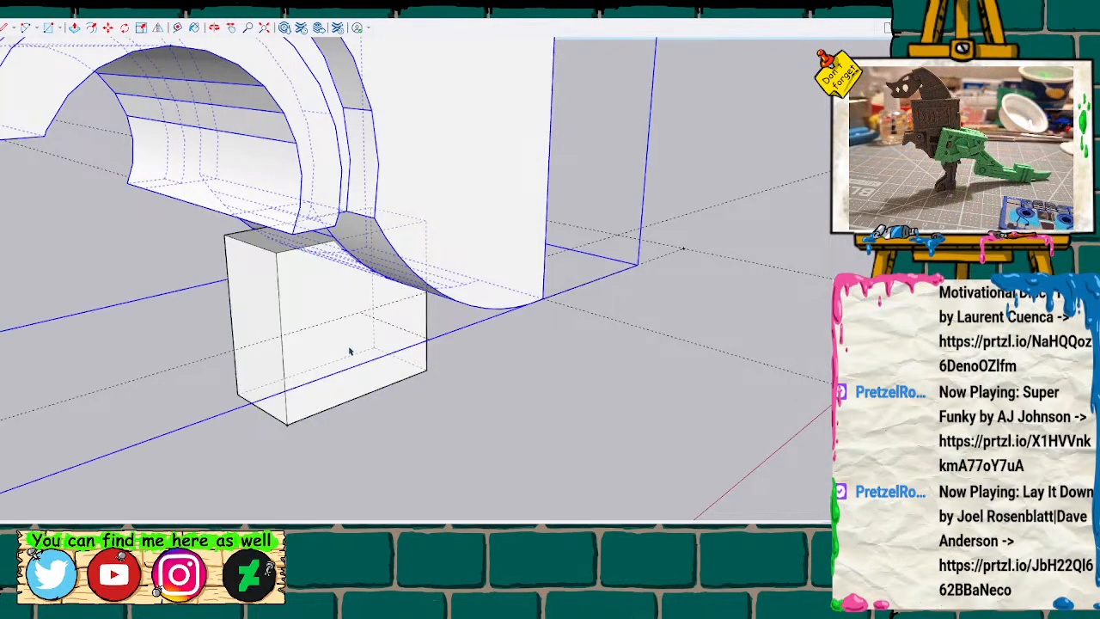
pyautogui.click(357, 391)
# Extrude the block's top face upward into the underside of the trimmed half so the two parts overlap.
pyautogui.click(305, 247)
pyautogui.scroll(3, 300, 259)
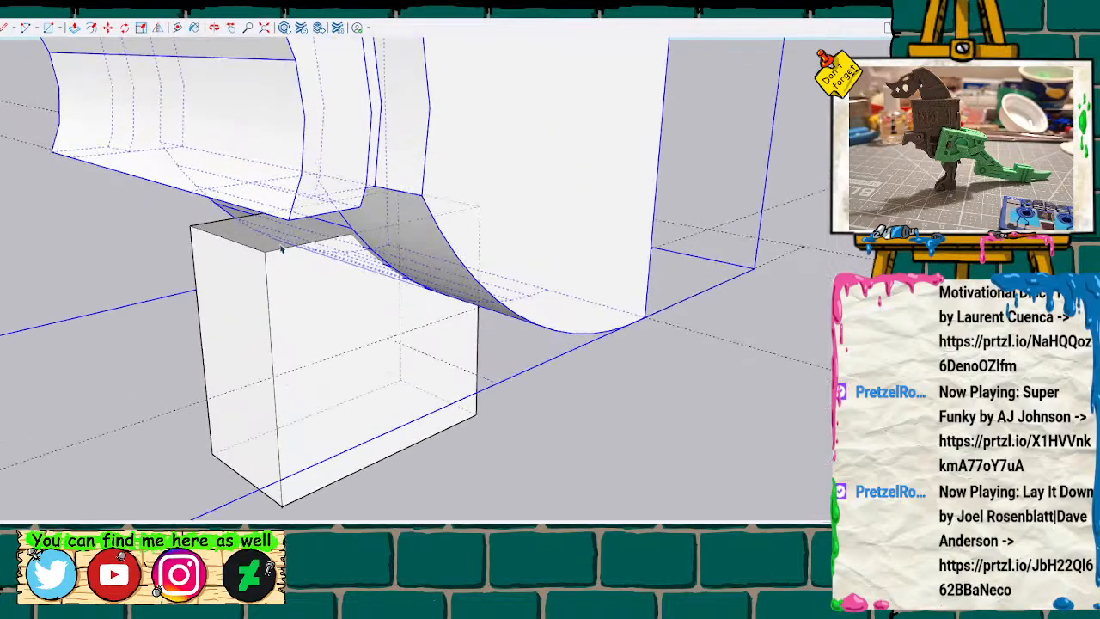
pyautogui.click(274, 249)
pyautogui.press('m')
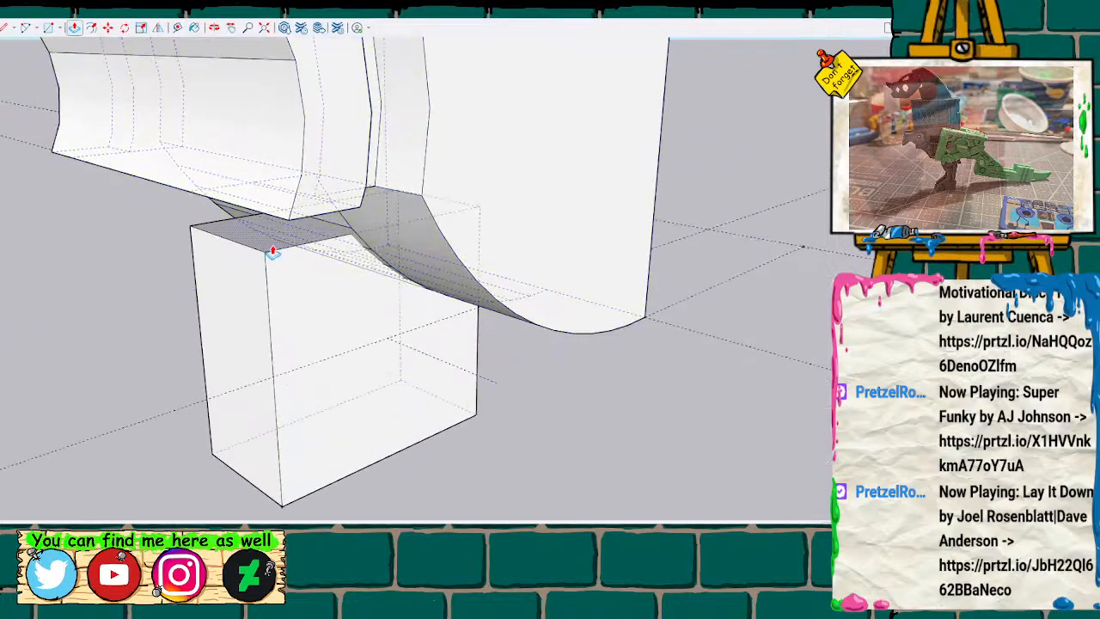
pyautogui.click(274, 247)
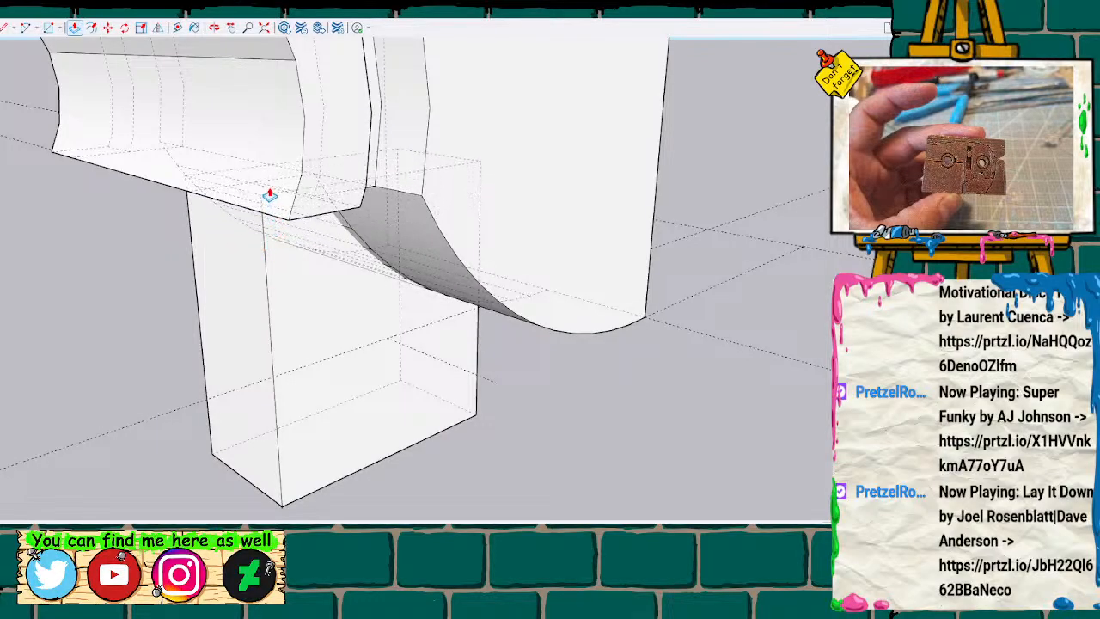
pyautogui.click(267, 131)
pyautogui.scroll(-4, 318, 283)
pyautogui.scroll(-6, 314, 292)
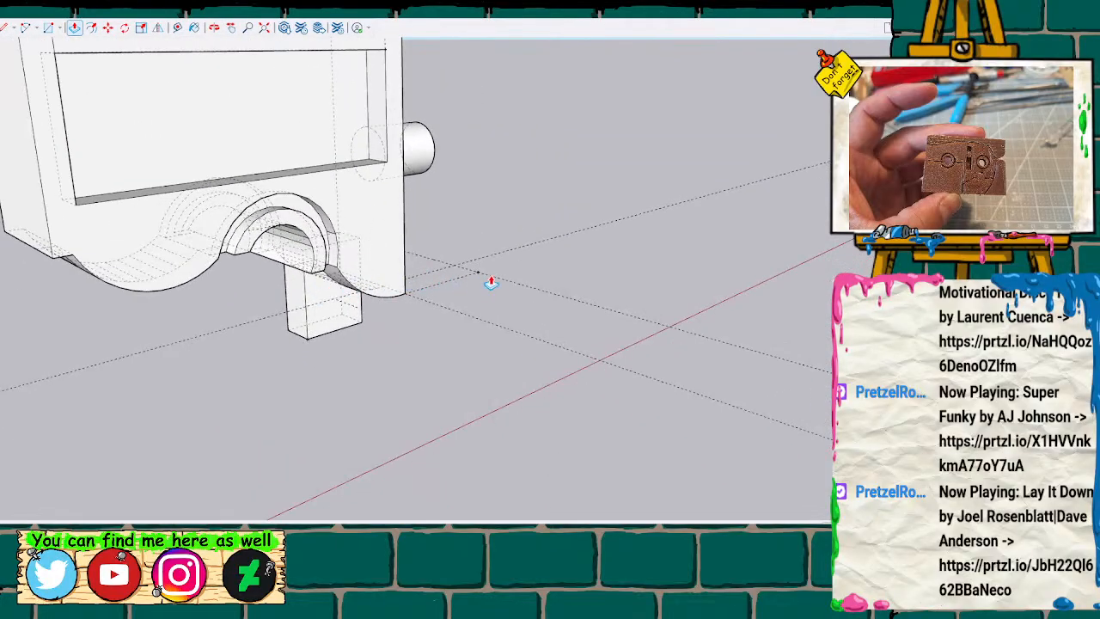
pyautogui.moveTo(489, 308); pyautogui.dragTo(211, 196, button='middle')
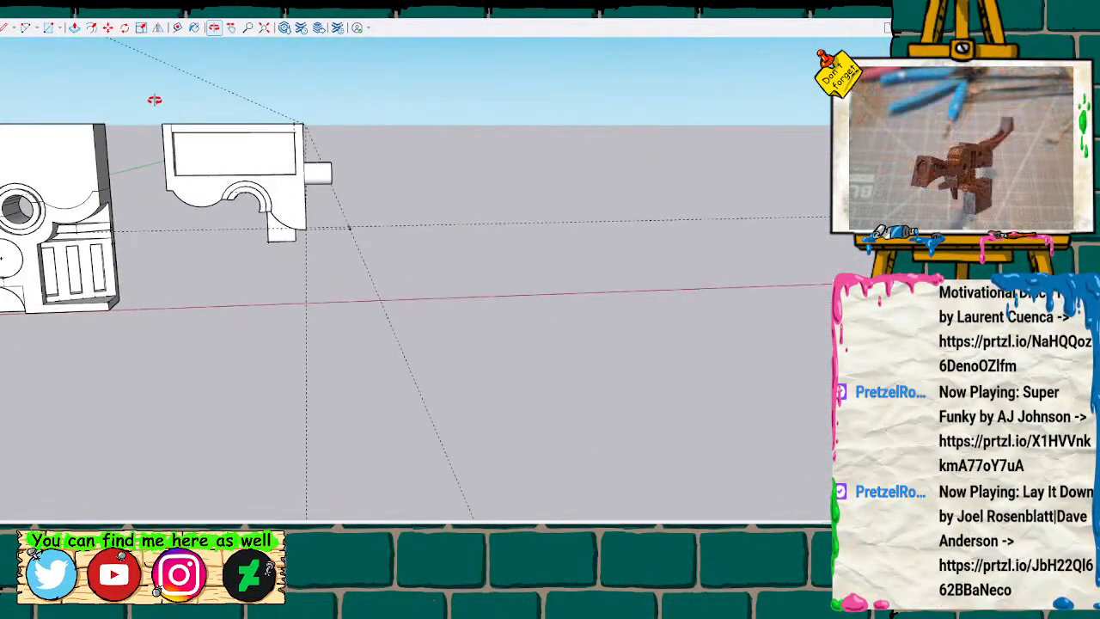
# Copy the trimmed, pegged half without the block and place the duplicate farther along the red axis as a spare.
pyautogui.click(170, 136)
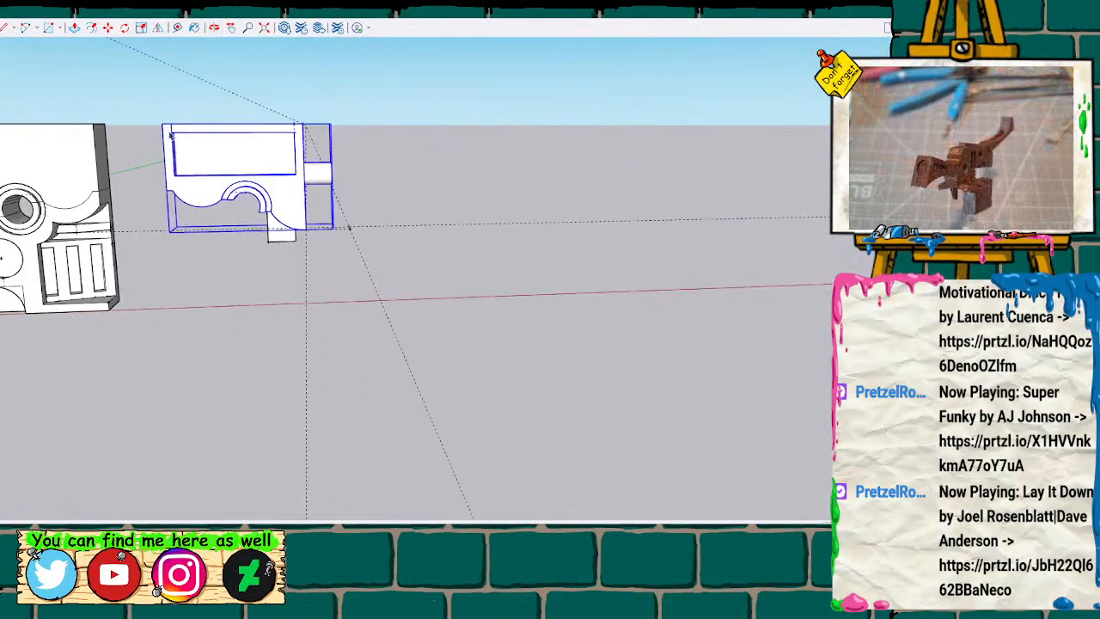
pyautogui.hotkey('ctrl', 'c')
pyautogui.hotkey('ctrl', 'v')
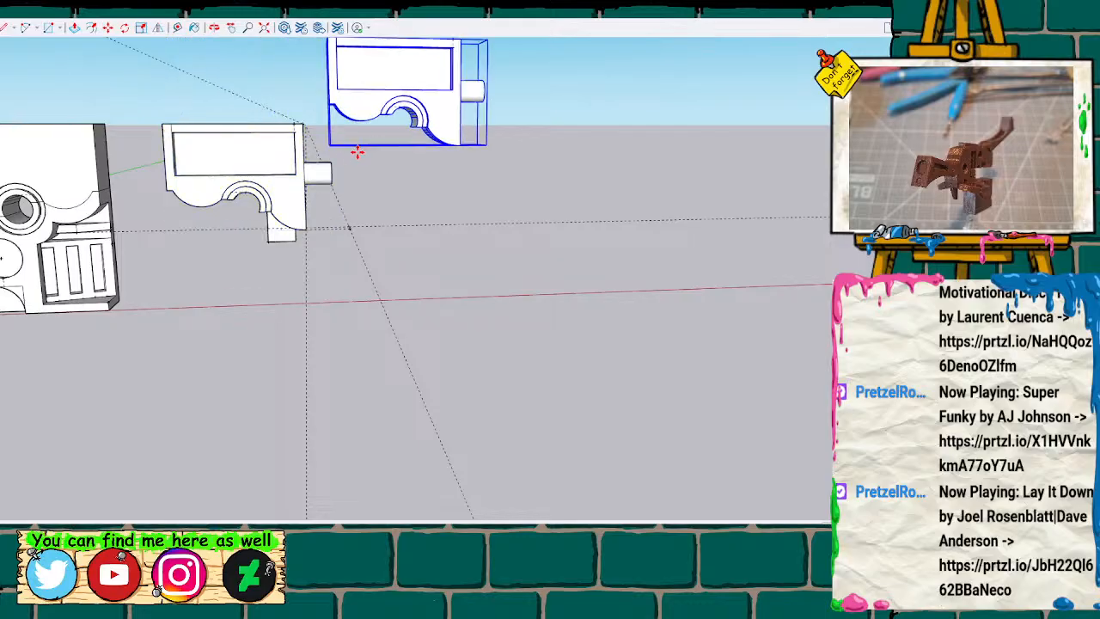
pyautogui.click(436, 226)
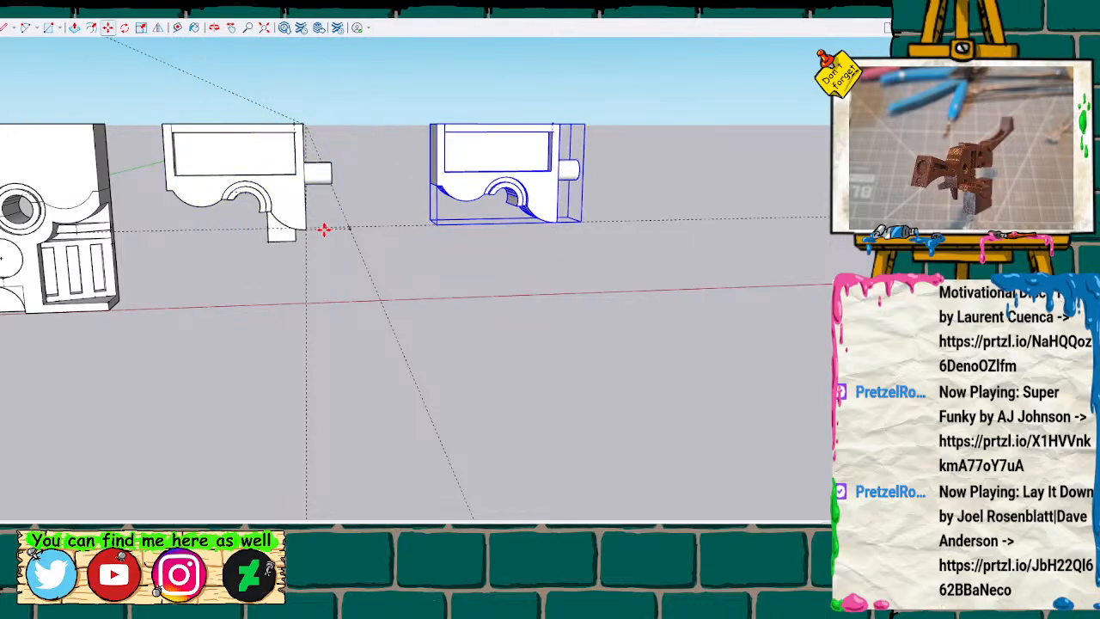
# Explode the original half's group and intersect its geometry with the overlapping block.
pyautogui.click(206, 190)
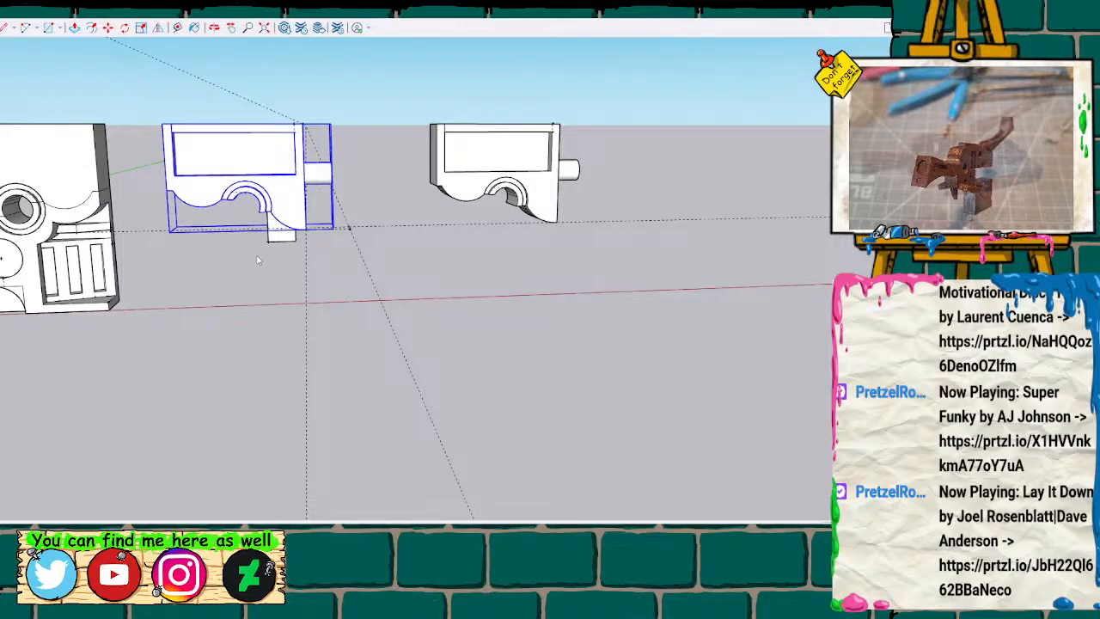
pyautogui.press('x')
pyautogui.moveTo(147, 103); pyautogui.dragTo(344, 284)
pyautogui.scroll(3, 279, 208)
pyautogui.press('k')
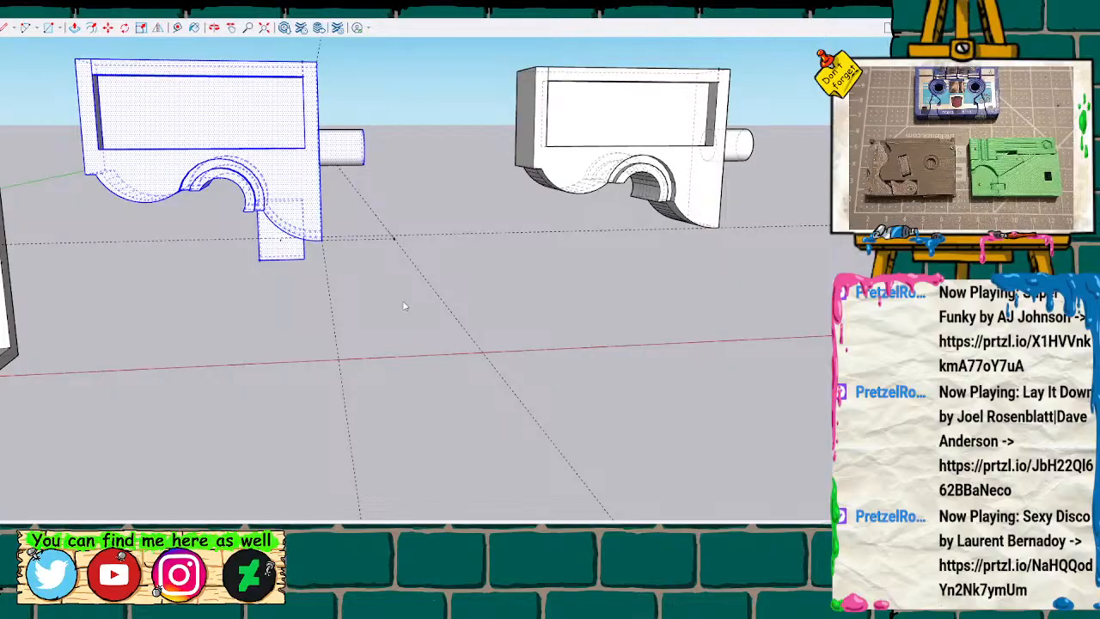
# Inspect from below the seam where the block meets the half's curved underside.
pyautogui.click(517, 306)
pyautogui.scroll(2, 275, 230)
pyautogui.scroll(-2, 275, 232)
pyautogui.scroll(4, 275, 231)
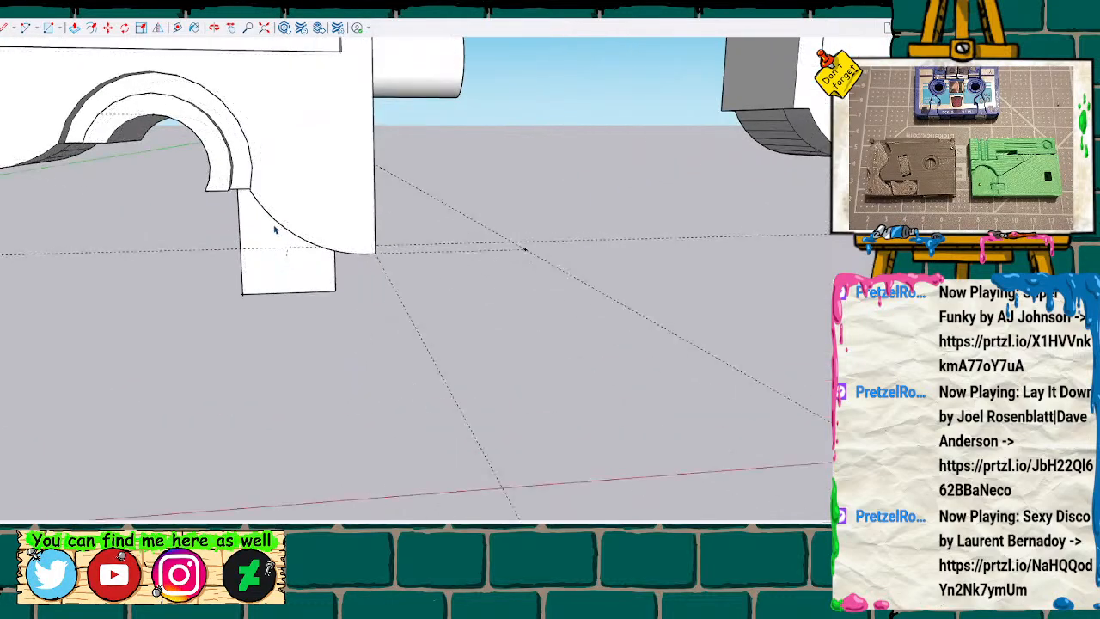
pyautogui.moveTo(286, 222); pyautogui.dragTo(381, 160)
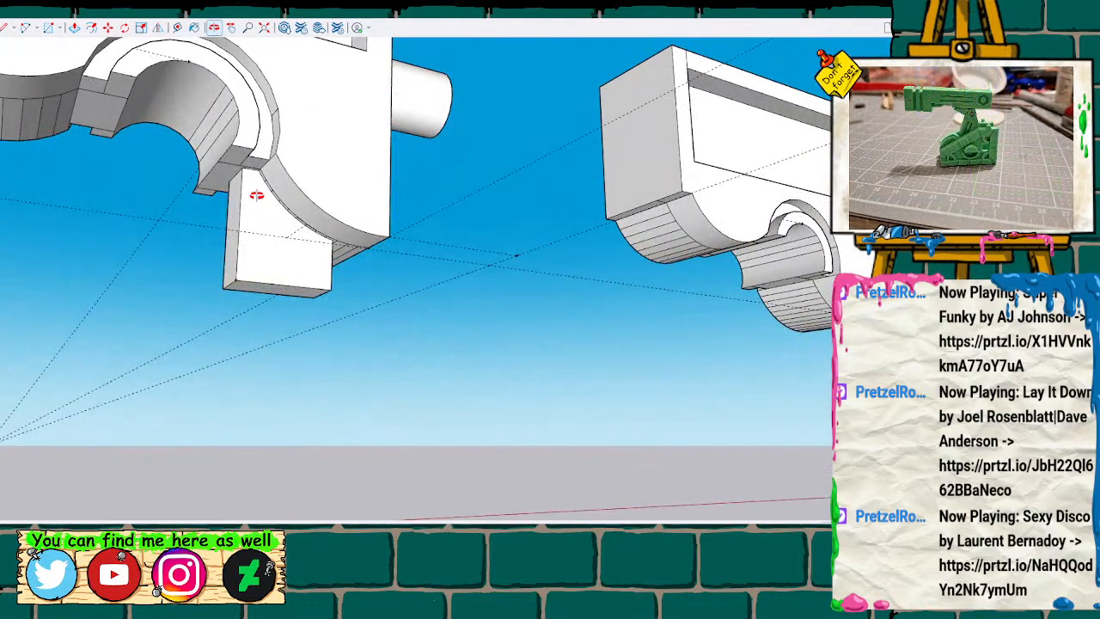
pyautogui.scroll(1, 257, 194)
pyautogui.scroll(5, 254, 180)
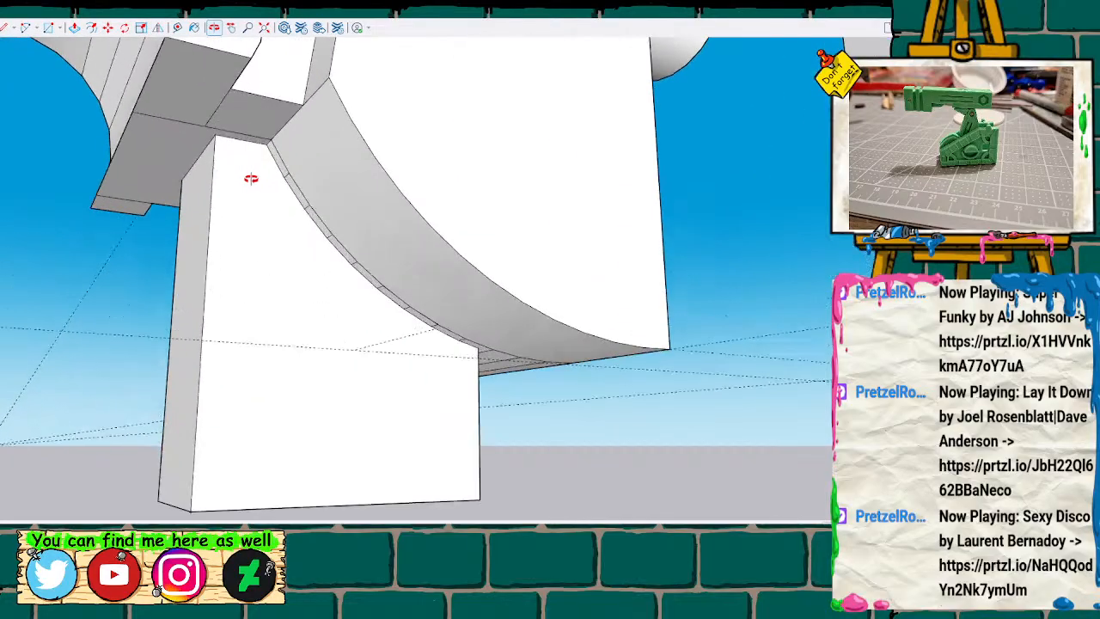
pyautogui.moveTo(324, 232)
pyautogui.mouseDown()
pyautogui.moveTo(369, 289)
pyautogui.moveTo(776, 307)
pyautogui.moveTo(768, 282)
pyautogui.moveTo(686, 300)
pyautogui.moveTo(164, 300)
pyautogui.moveTo(22, 240)
pyautogui.moveTo(115, 241)
pyautogui.moveTo(272, 102)
pyautogui.mouseUp()
# Split the end face beneath the peg with a horizontal line and delete its lower portion to open the interior.
pyautogui.moveTo(272, 103)
pyautogui.mouseDown(button='middle')
pyautogui.moveTo(384, 94)
pyautogui.moveTo(373, 253)
pyautogui.moveTo(351, 252)
pyautogui.mouseUp(button='middle')
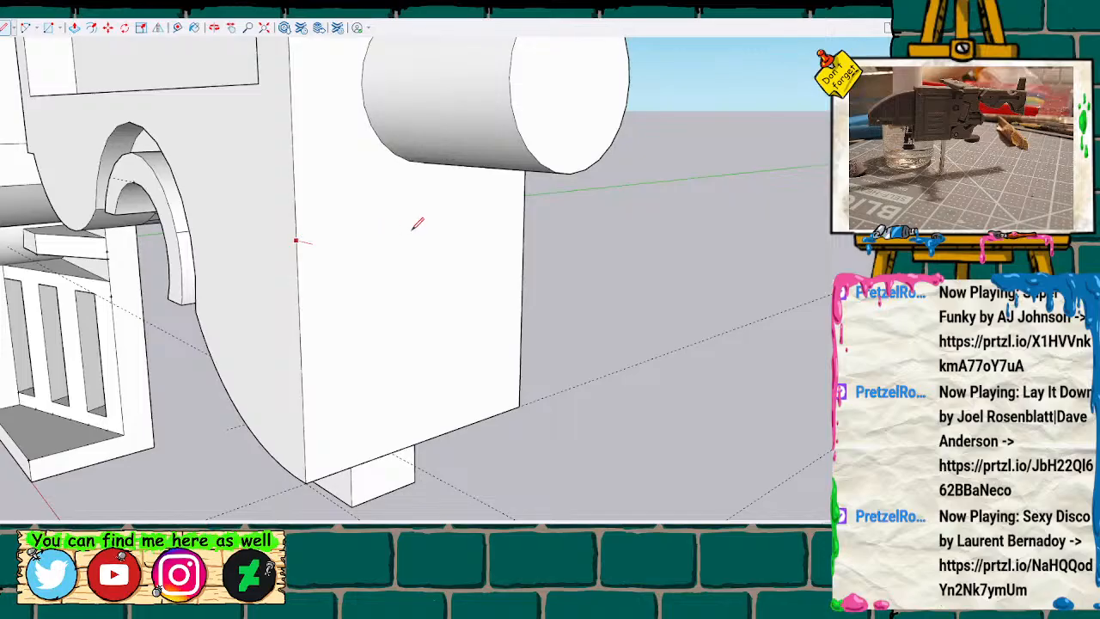
pyautogui.click(524, 210)
pyautogui.press('space')
pyautogui.click(470, 299)
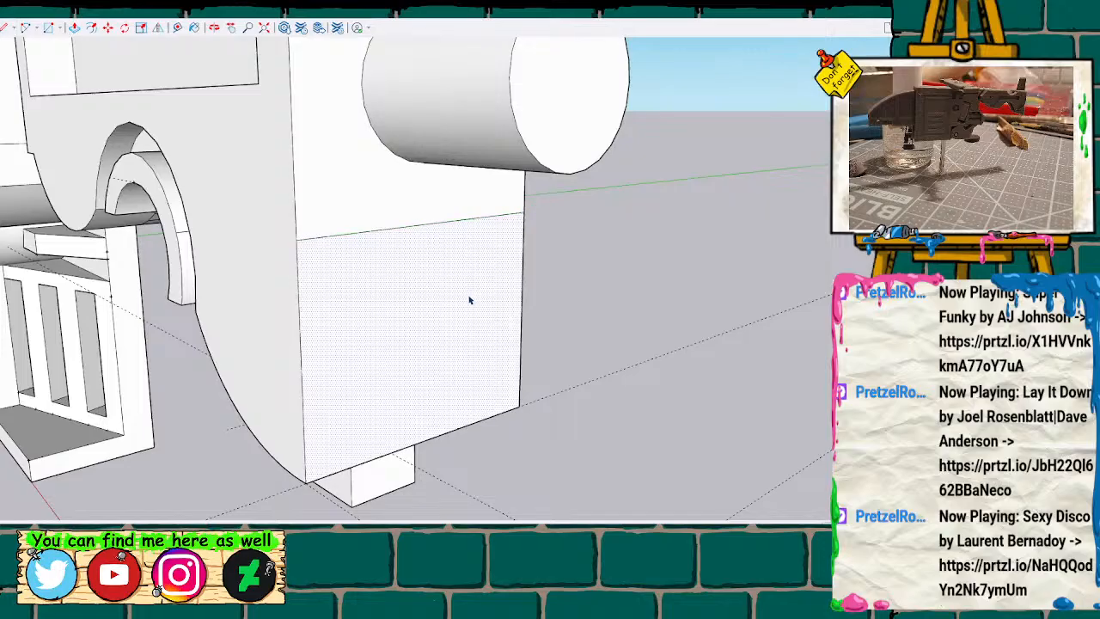
pyautogui.press('Delete')
# Delete the block's faces and edges inside the half, above the curved underside.
pyautogui.scroll(1, 374, 333)
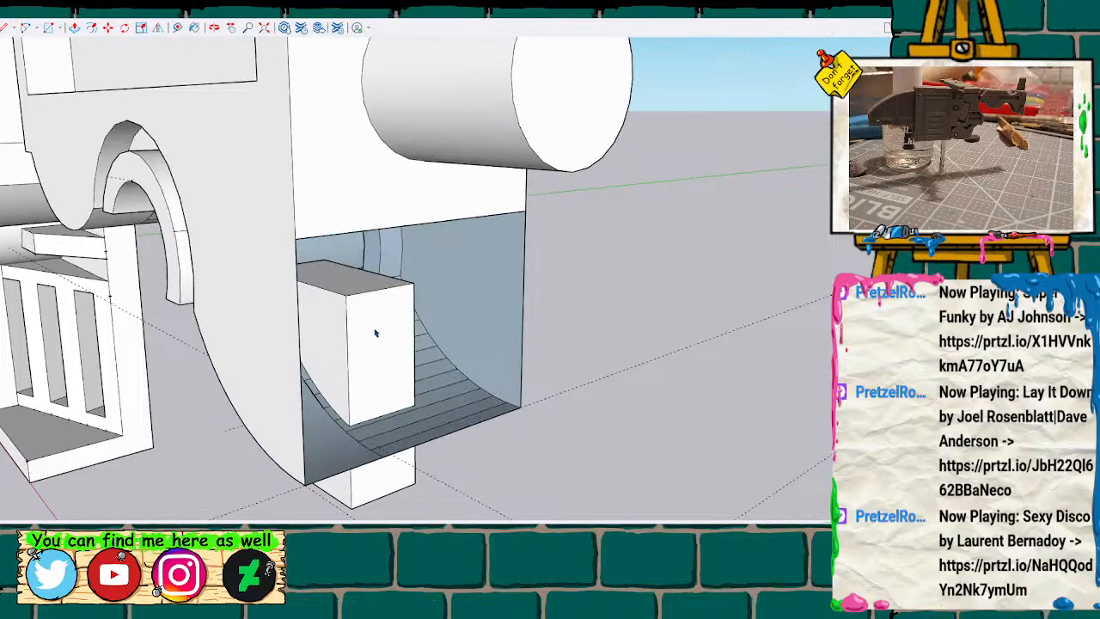
pyautogui.click(352, 309)
pyautogui.press('Delete')
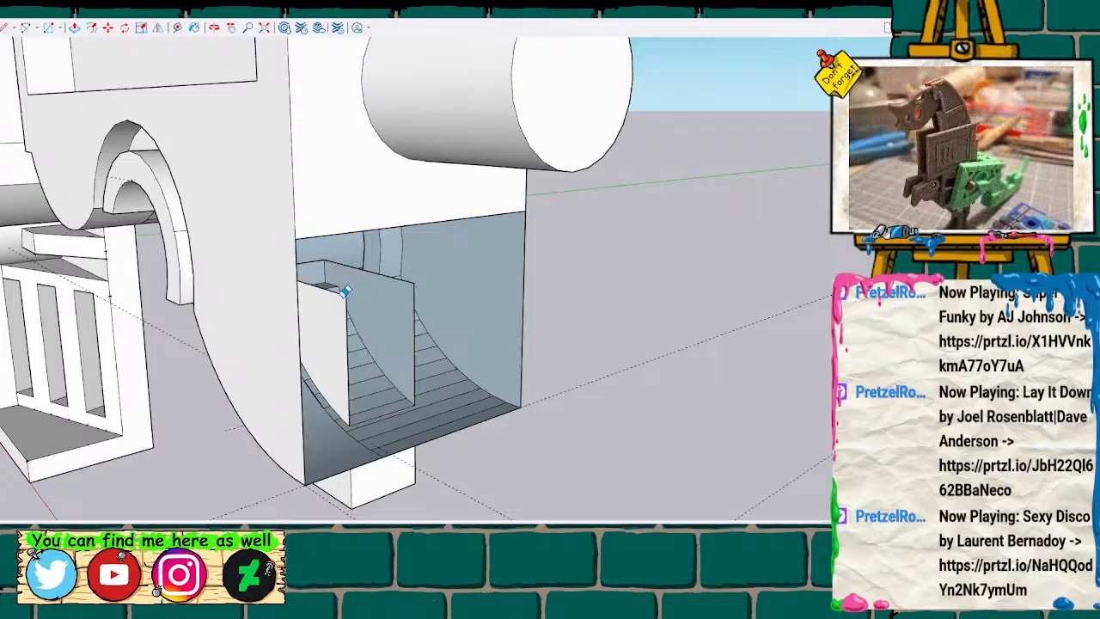
pyautogui.click(348, 290)
pyautogui.click(416, 277)
pyautogui.scroll(1, 430, 311)
pyautogui.moveTo(420, 322); pyautogui.dragTo(340, 307, button='middle')
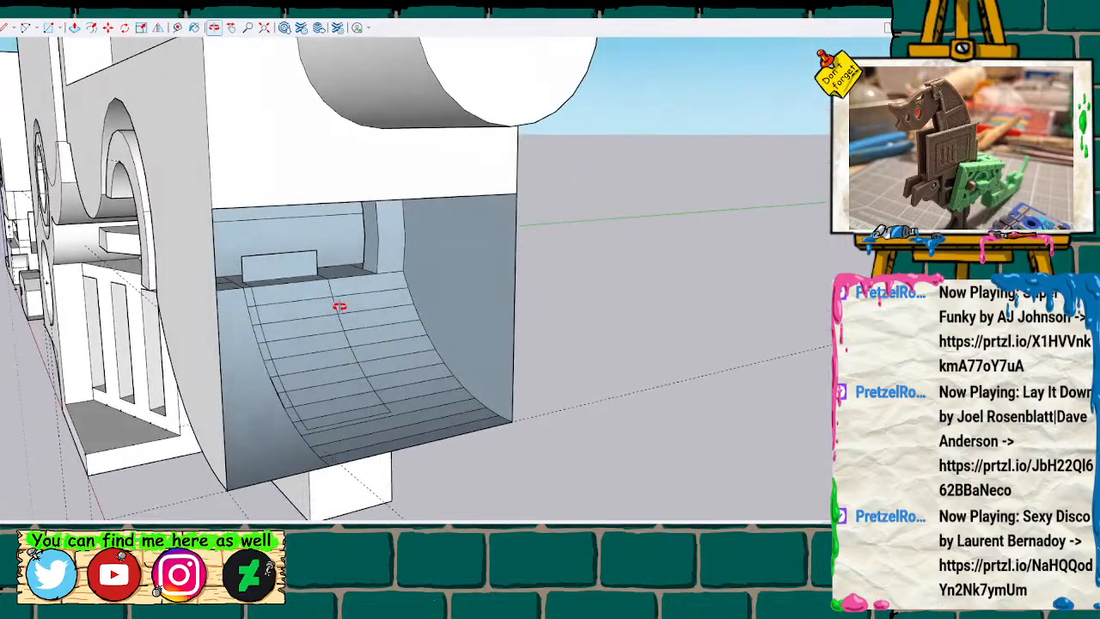
pyautogui.click(244, 251)
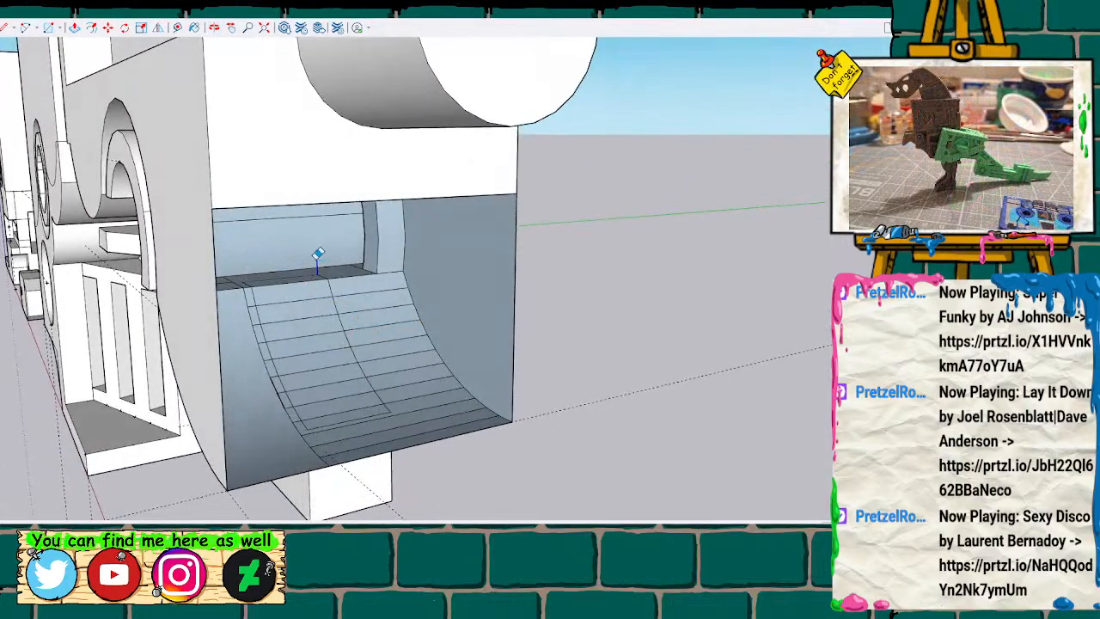
pyautogui.click(313, 273)
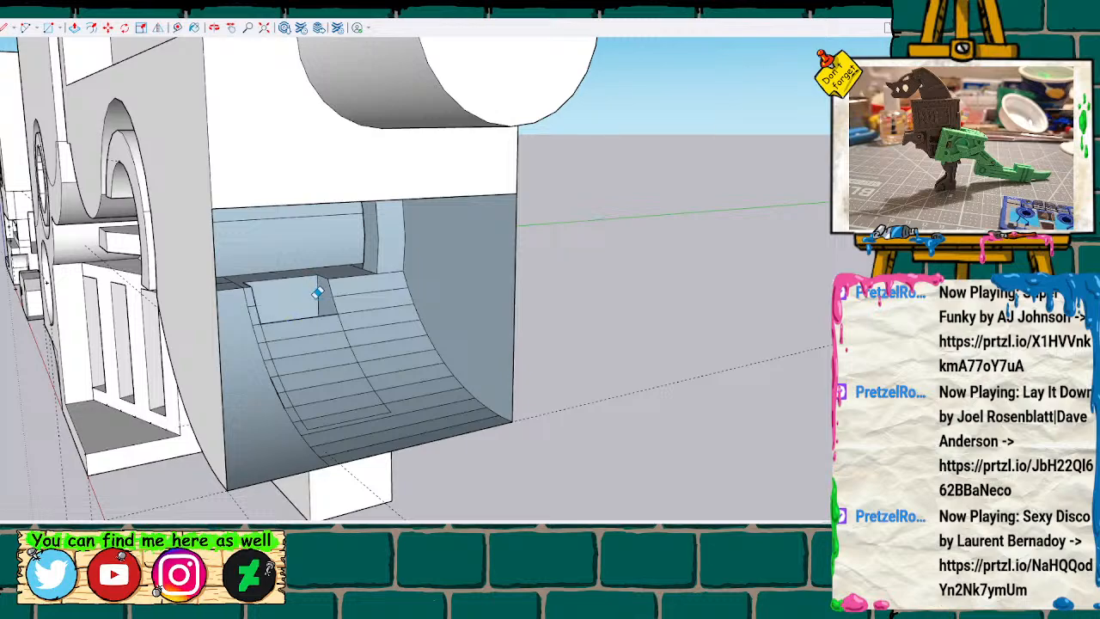
pyautogui.moveTo(317, 307)
pyautogui.mouseDown()
pyautogui.moveTo(308, 347)
pyautogui.moveTo(324, 371)
pyautogui.moveTo(313, 406)
pyautogui.moveTo(221, 232)
pyautogui.moveTo(248, 172)
pyautogui.moveTo(412, 191)
pyautogui.moveTo(361, 327)
pyautogui.moveTo(447, 292)
pyautogui.moveTo(514, 311)
pyautogui.moveTo(429, 314)
pyautogui.mouseUp()
# Close the opened end face beneath the peg, drawing a vertical line from the horizontal split down to the bottom edge.
pyautogui.press('o')
pyautogui.press('l')
pyautogui.click(482, 202)
pyautogui.click(481, 374)
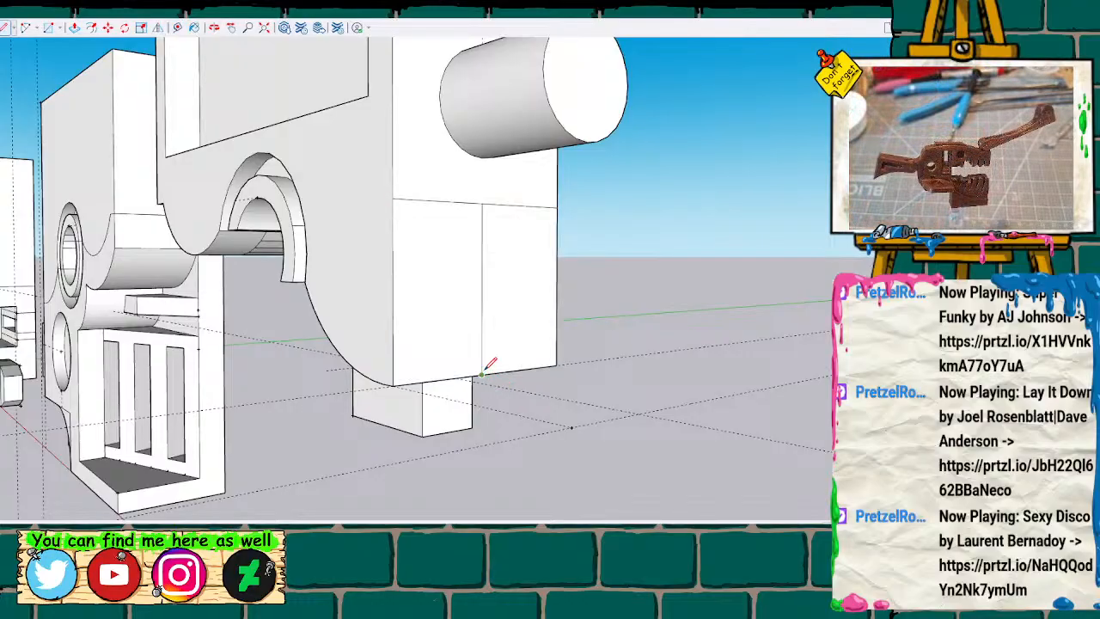
# Copy the joined half with its block and place the duplicate along the red axis beyond the spare copy.
pyautogui.scroll(-8, 487, 255)
pyautogui.moveTo(494, 273); pyautogui.dragTo(821, 311, button='middle')
pyautogui.scroll(-5, 545, 273)
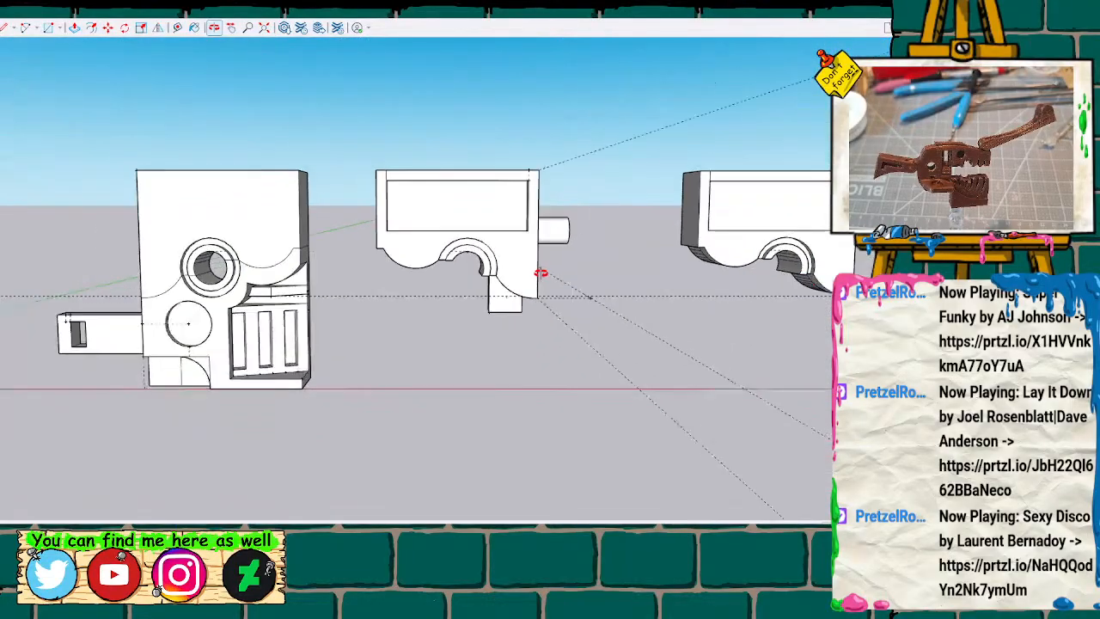
pyautogui.moveTo(388, 170); pyautogui.dragTo(582, 337)
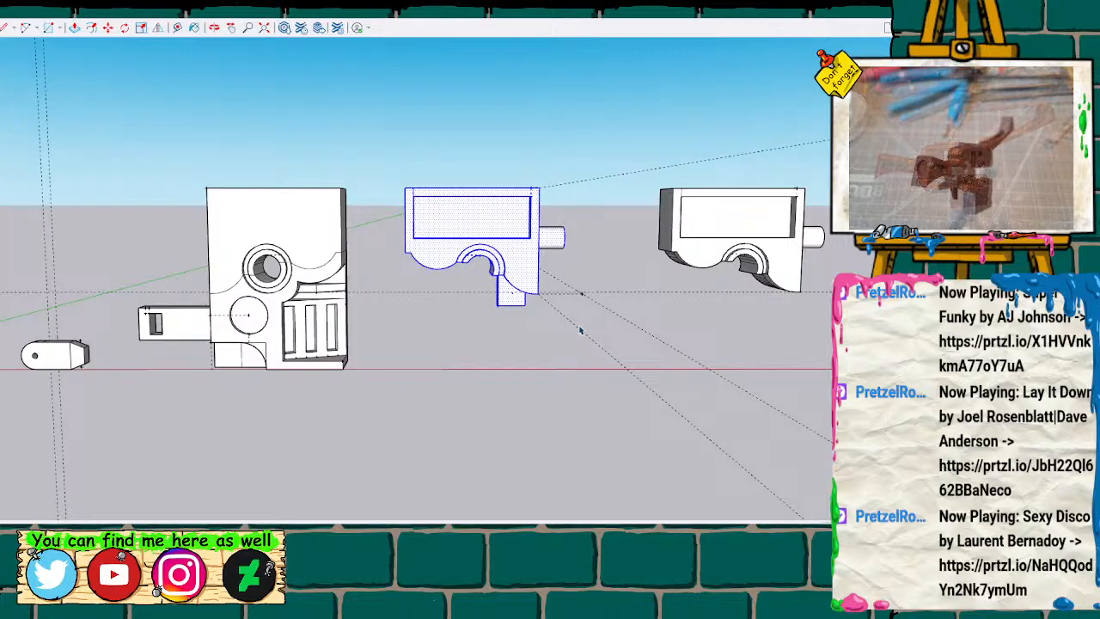
pyautogui.scroll(1, 588, 324)
pyautogui.hotkey('ctrl', 'c')
pyautogui.hotkey('ctrl', 'v')
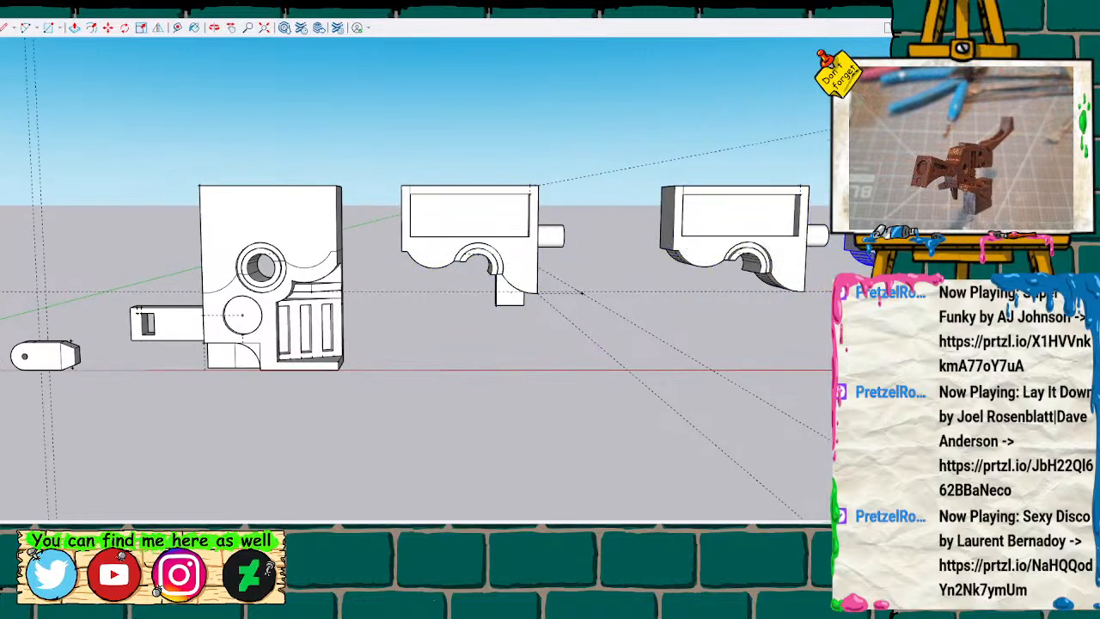
pyautogui.scroll(-4, 608, 341)
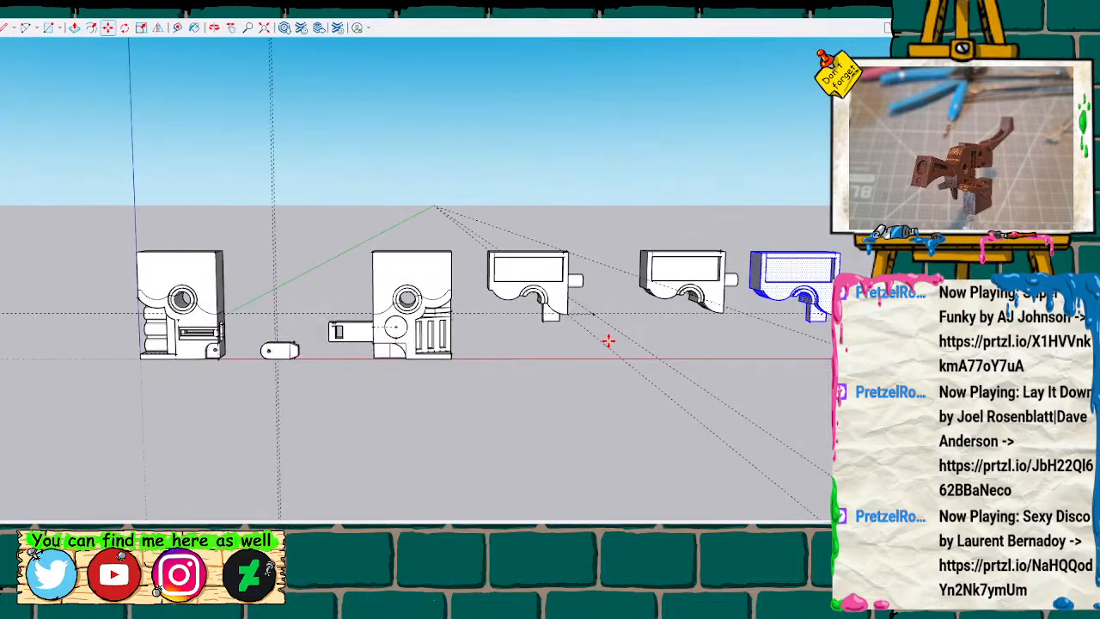
pyautogui.moveTo(639, 333)
pyautogui.mouseDown(button='middle')
pyautogui.moveTo(281, 452)
pyautogui.moveTo(192, 380)
pyautogui.moveTo(142, 365)
pyautogui.moveTo(216, 385)
pyautogui.moveTo(520, 368)
pyautogui.moveTo(620, 344)
pyautogui.moveTo(597, 329)
pyautogui.mouseUp(button='middle')
# Select all geometry of the new block-fitted duplicate and group it.
pyautogui.click(720, 269)
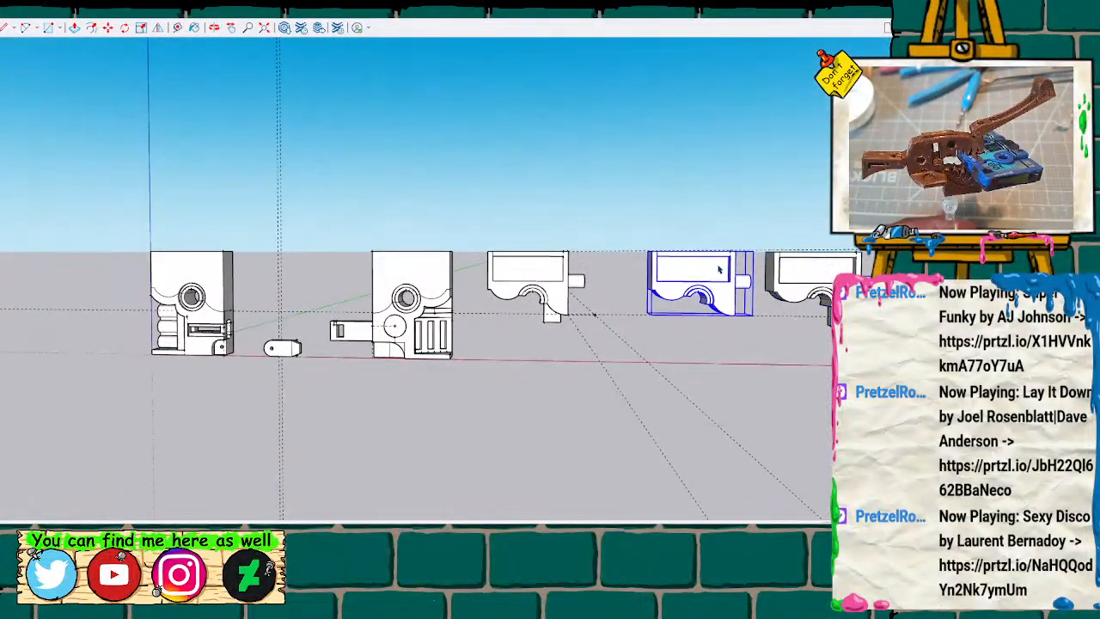
pyautogui.click(786, 258)
pyautogui.moveTo(759, 231); pyautogui.dragTo(889, 356)
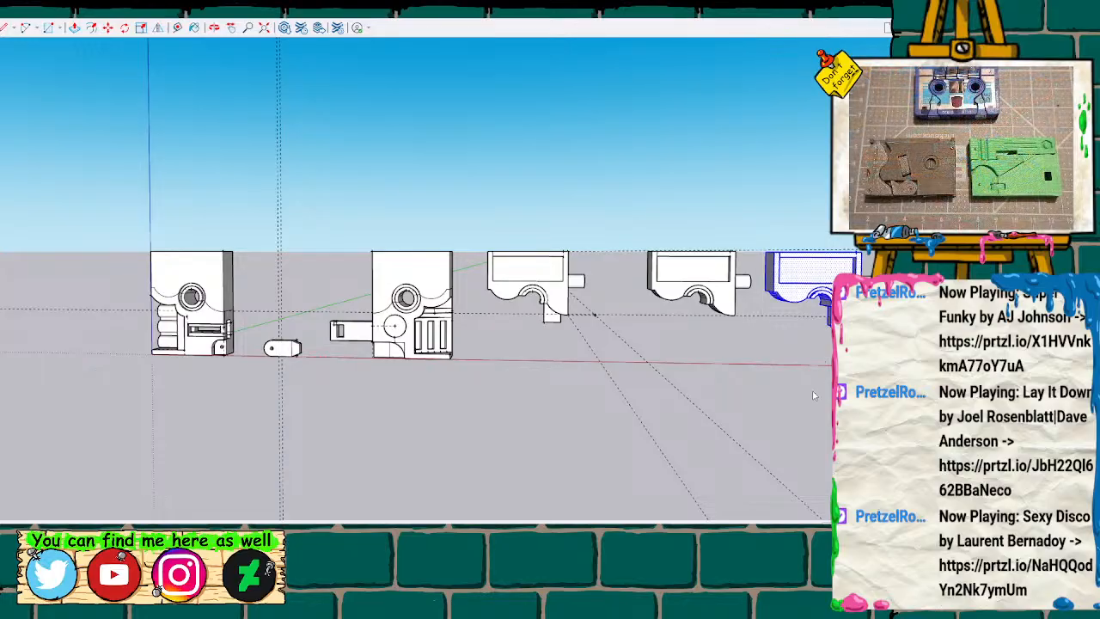
pyautogui.scroll(-2, 623, 361)
# Move the spare half without the block along the red axis to the far side of all the other parts.
pyautogui.click(666, 308)
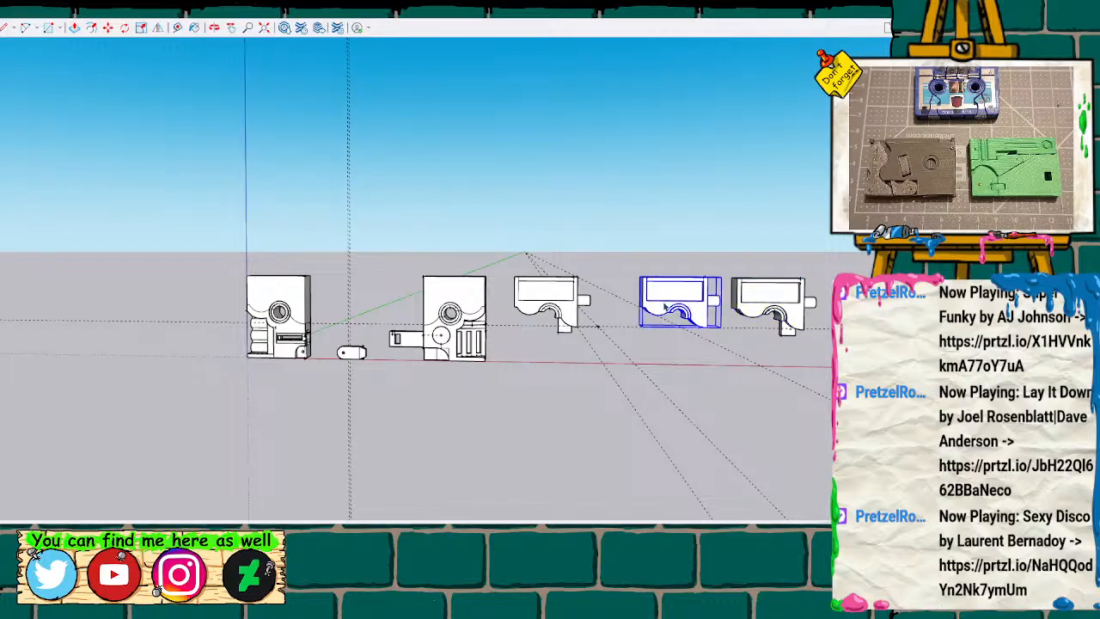
pyautogui.press('m')
pyautogui.click(723, 277)
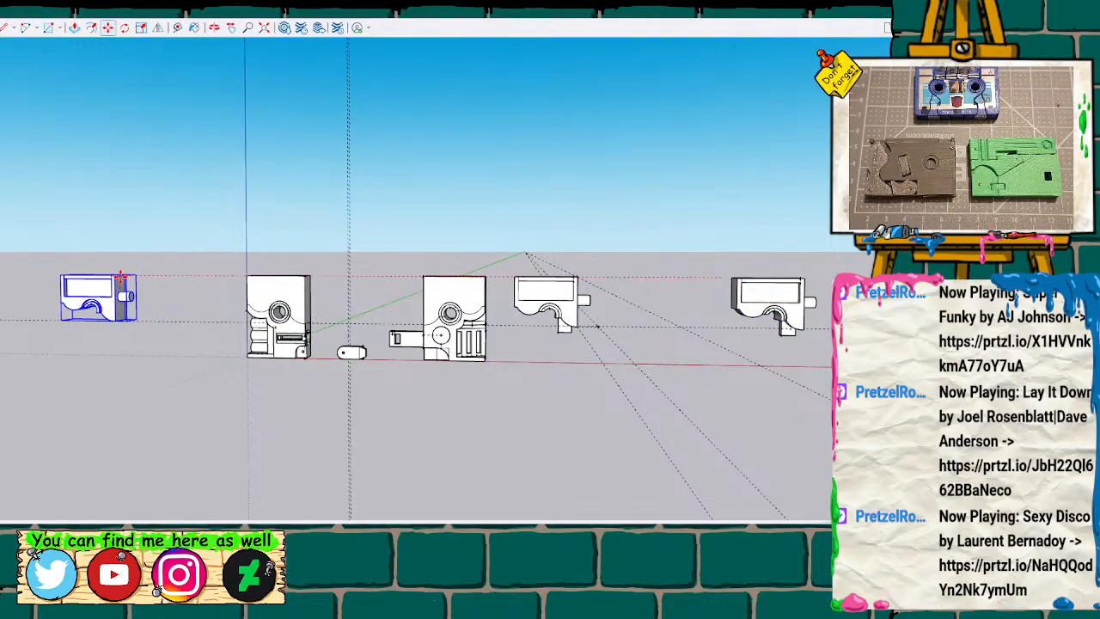
pyautogui.click(100, 276)
pyautogui.press('h')
pyautogui.moveTo(626, 373); pyautogui.dragTo(507, 371)
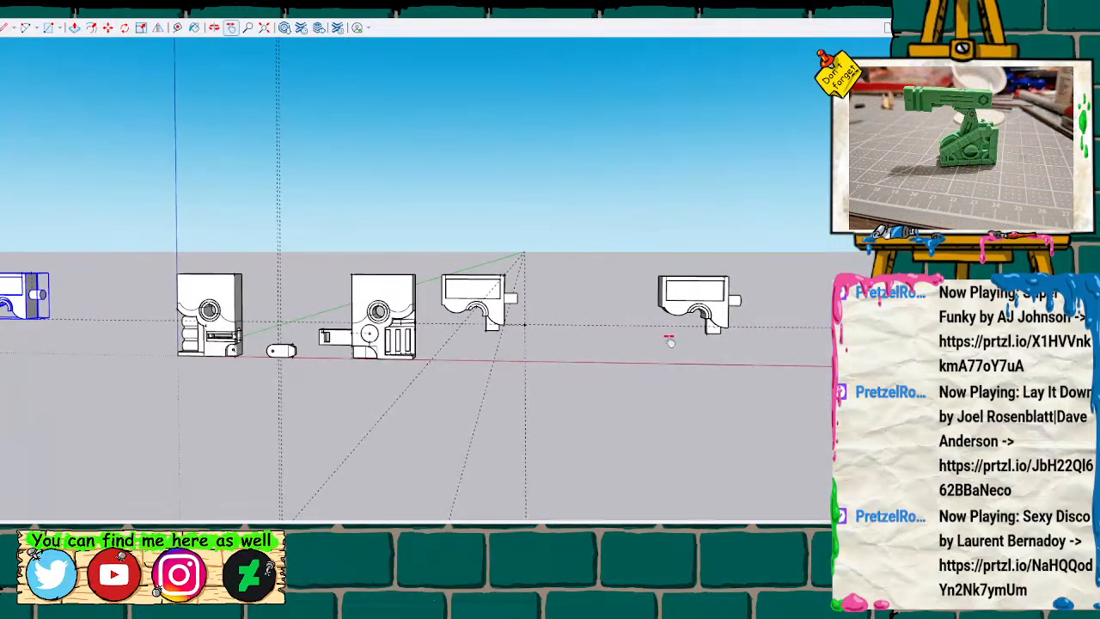
# Flip the grouped block-fitted duplicate along the red axis so its peg points back toward the original.
pyautogui.press('space')
pyautogui.click(702, 307)
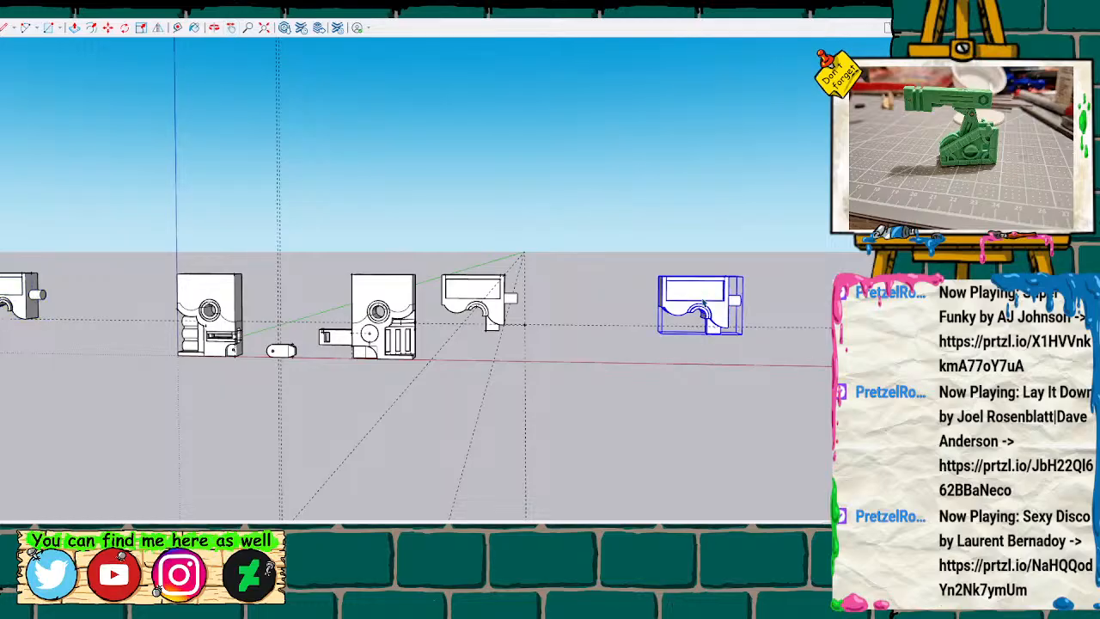
pyautogui.press('h')
pyautogui.moveTo(531, 265)
pyautogui.mouseDown()
pyautogui.moveTo(502, 263)
pyautogui.moveTo(510, 269)
pyautogui.mouseUp()
pyautogui.click(158, 28)
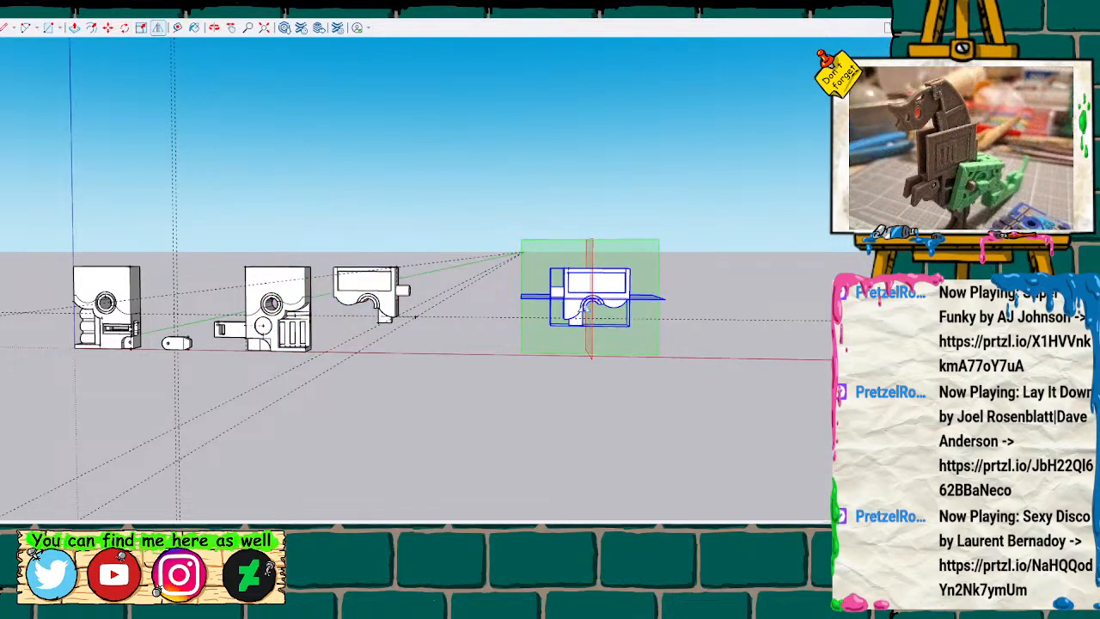
pyautogui.scroll(2, 478, 297)
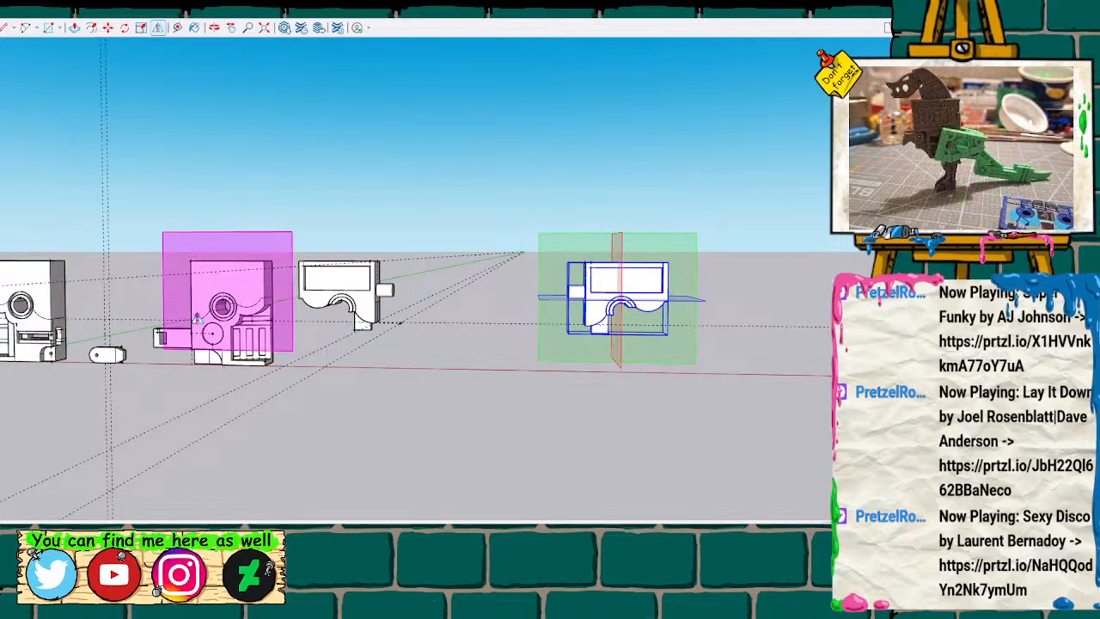
pyautogui.press('space')
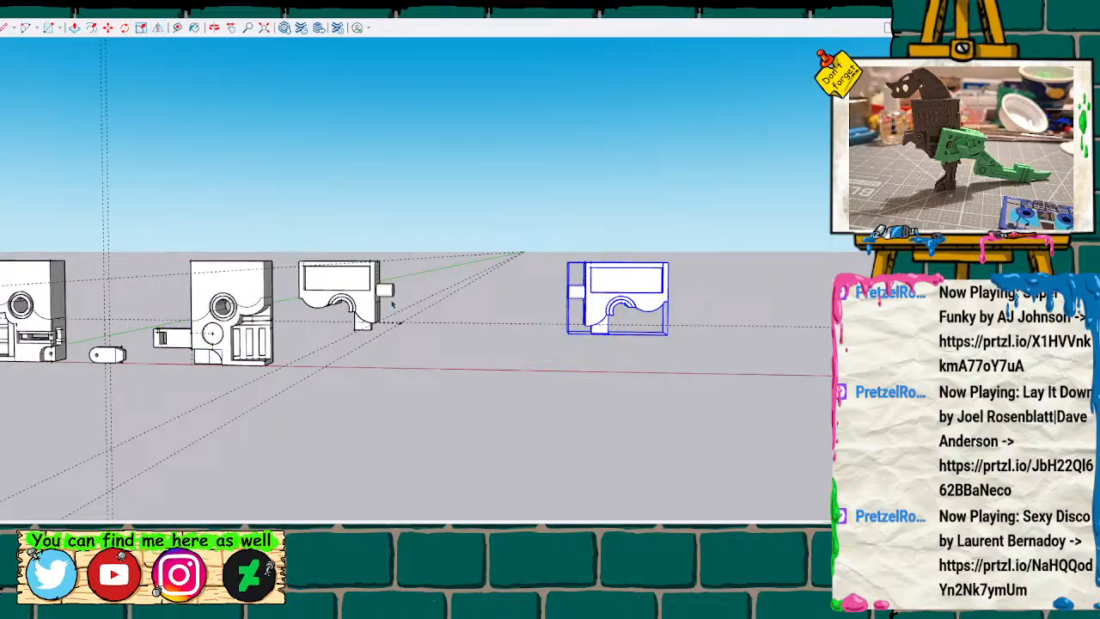
# Examine the original half's recessed panel, arch and block against the neighbouring full-body pieces.
pyautogui.scroll(5, 375, 308)
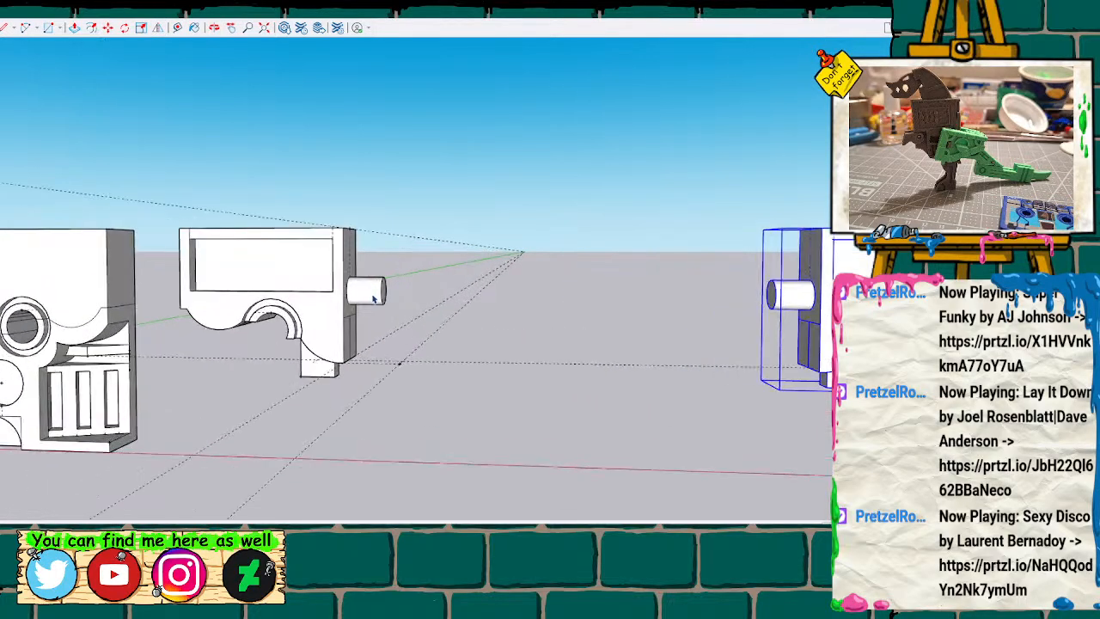
pyautogui.click(274, 281)
pyautogui.scroll(2, 277, 280)
pyautogui.moveTo(276, 280)
pyautogui.mouseDown(button='middle')
pyautogui.moveTo(255, 297)
pyautogui.moveTo(356, 277)
pyautogui.moveTo(297, 287)
pyautogui.moveTo(440, 292)
pyautogui.moveTo(408, 297)
pyautogui.mouseUp(button='middle')
pyautogui.scroll(3, 412, 297)
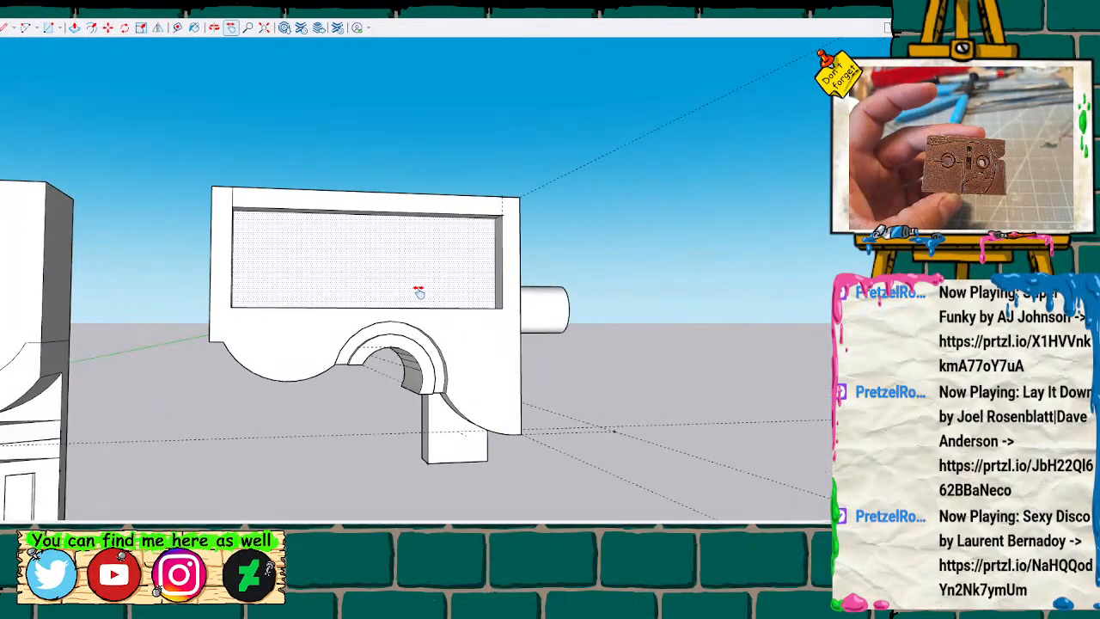
pyautogui.moveTo(460, 327)
pyautogui.mouseDown(button='middle')
pyautogui.moveTo(447, 364)
pyautogui.moveTo(278, 91)
pyautogui.moveTo(454, 223)
pyautogui.moveTo(454, 330)
pyautogui.mouseUp(button='middle')
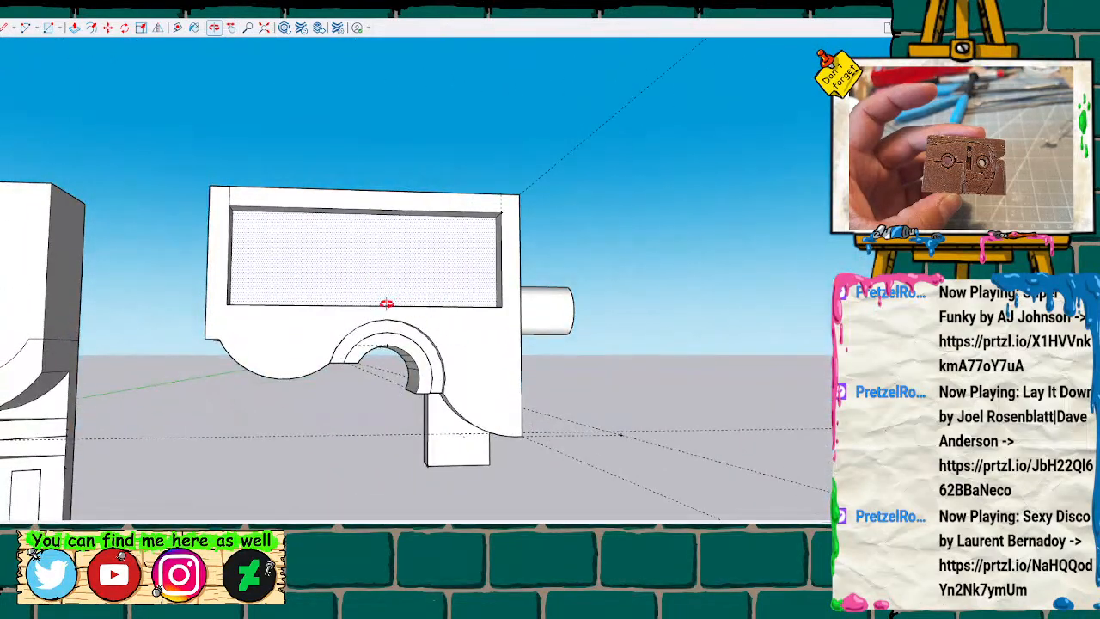
pyautogui.moveTo(386, 301); pyautogui.dragTo(386, 316, button='middle')
pyautogui.scroll(-5, 386, 316)
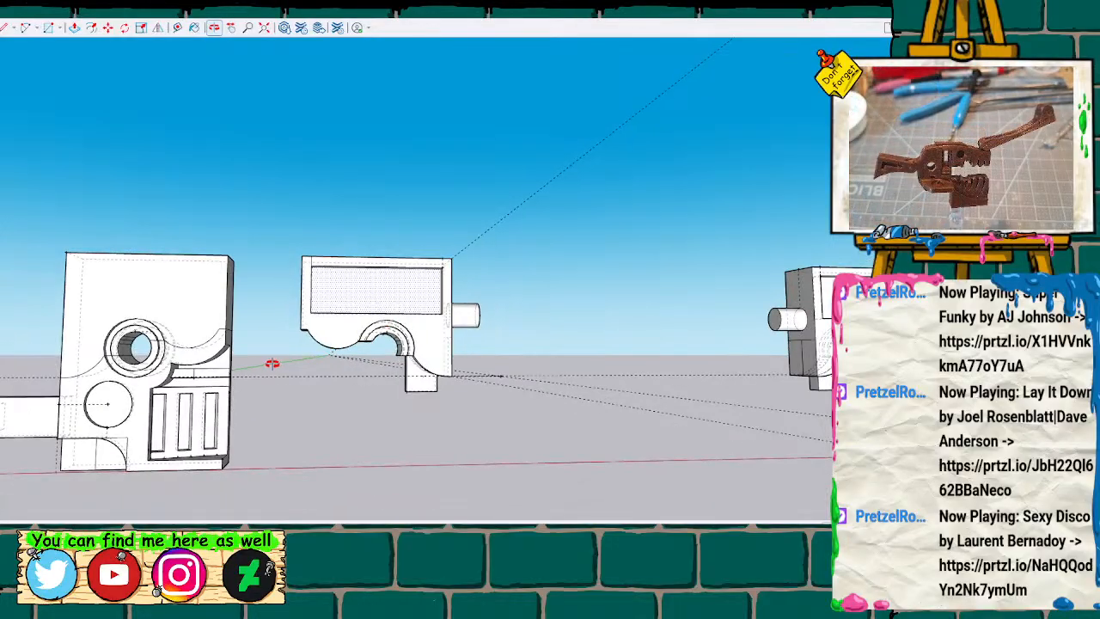
pyautogui.moveTo(286, 357)
pyautogui.mouseDown(button='middle')
pyautogui.moveTo(207, 369)
pyautogui.moveTo(689, 333)
pyautogui.moveTo(443, 330)
pyautogui.moveTo(590, 336)
pyautogui.mouseUp(button='middle')
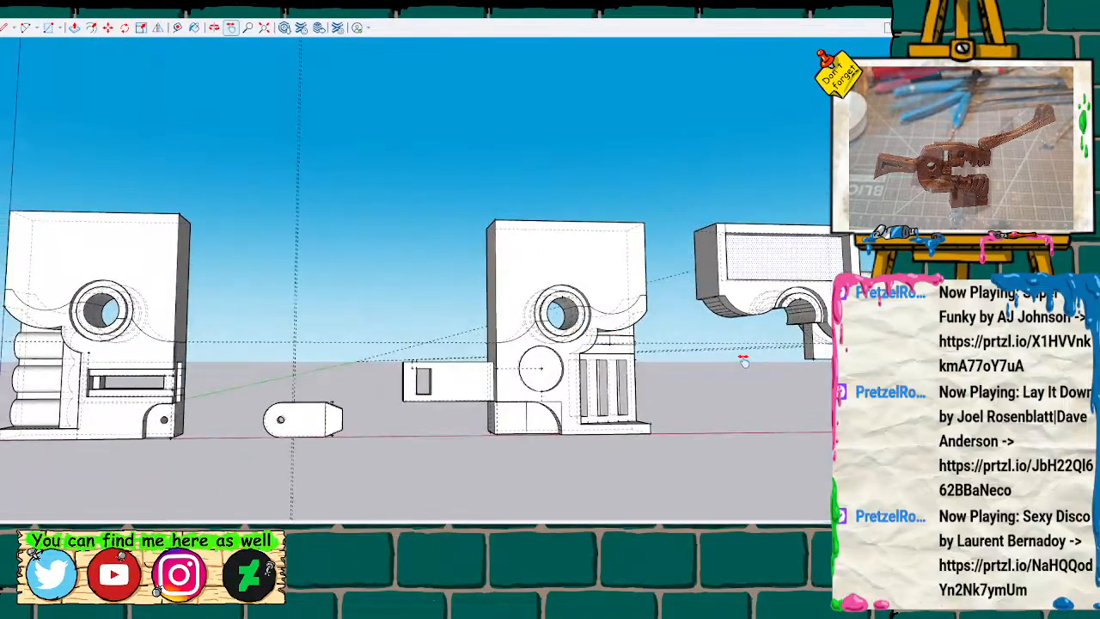
pyautogui.keyDown('shift'); pyautogui.moveTo(743, 359); pyautogui.dragTo(519, 323, button='middle'); pyautogui.keyUp('shift')
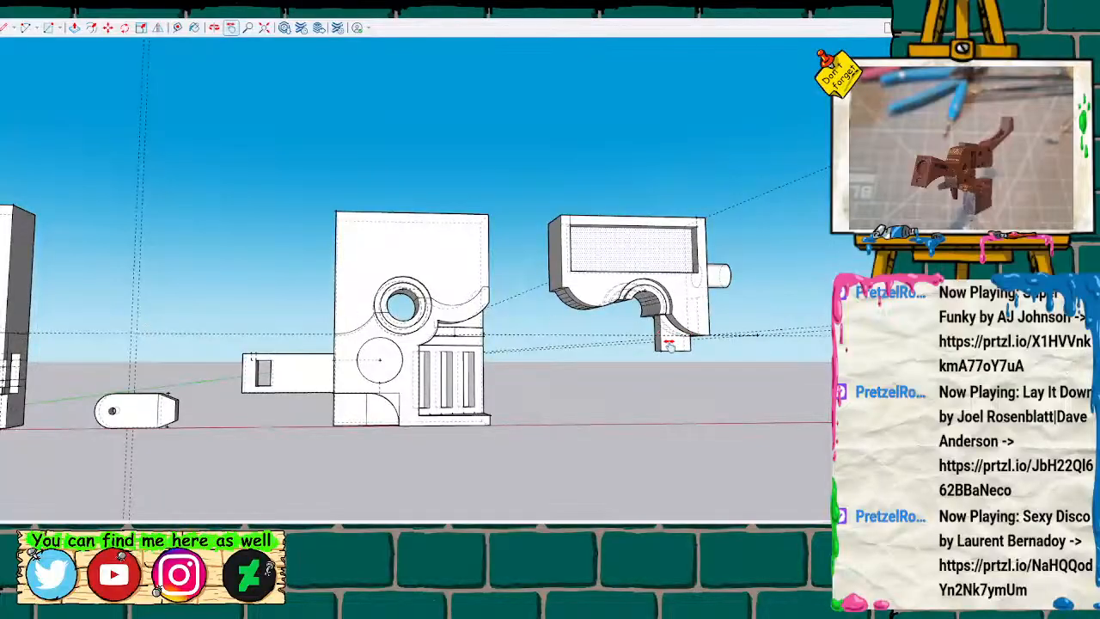
pyautogui.keyDown('shift'); pyautogui.moveTo(640, 345); pyautogui.dragTo(432, 339, button='middle'); pyautogui.keyUp('shift')
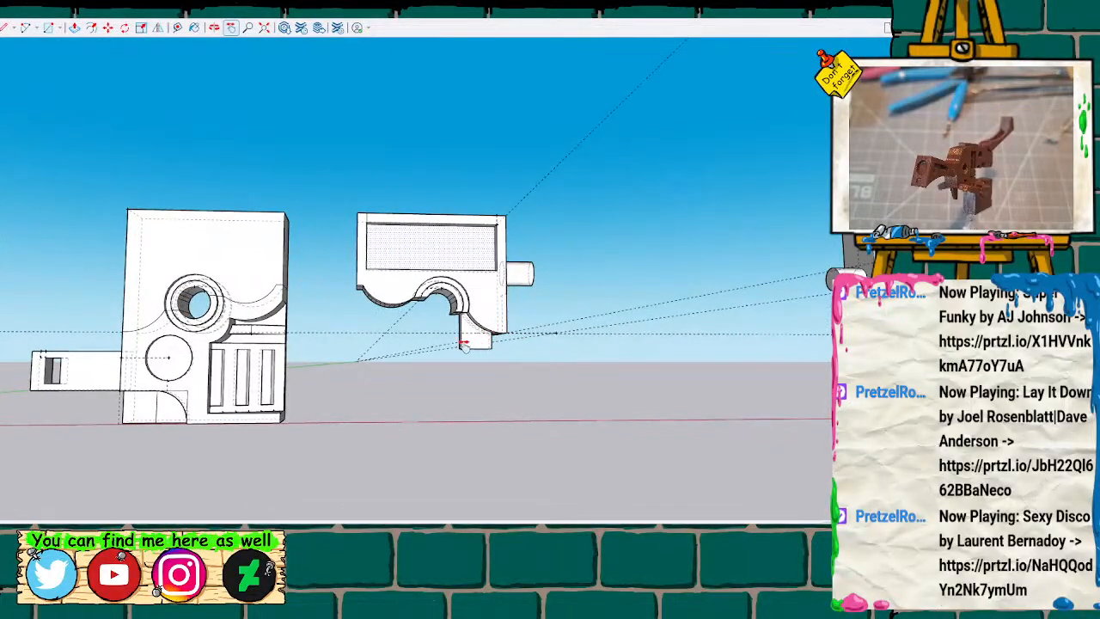
pyautogui.keyDown('shift'); pyautogui.moveTo(244, 329); pyautogui.dragTo(636, 316, button='middle'); pyautogui.keyUp('shift')
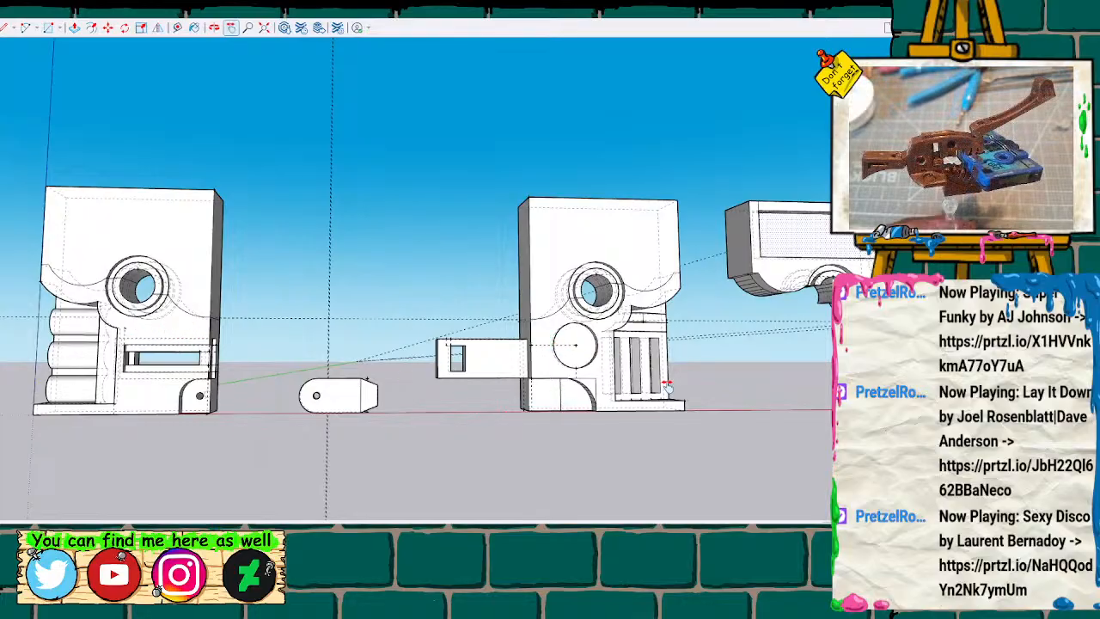
pyautogui.scroll(-2, 637, 374)
pyautogui.moveTo(713, 329)
pyautogui.keyDown('shift'); pyautogui.mouseDown(button='middle')
pyautogui.moveTo(593, 352)
pyautogui.moveTo(333, 368)
pyautogui.mouseUp(button='middle'); pyautogui.keyUp('shift')
pyautogui.scroll(3, 444, 345)
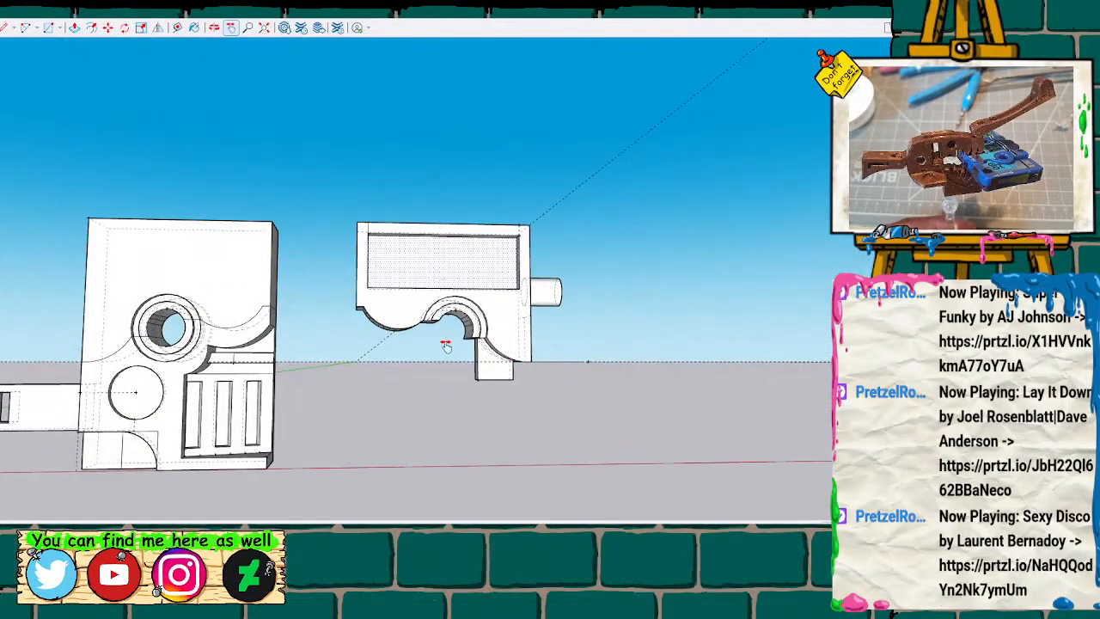
pyautogui.moveTo(446, 346); pyautogui.dragTo(457, 323, button='middle')
pyautogui.scroll(4, 468, 311)
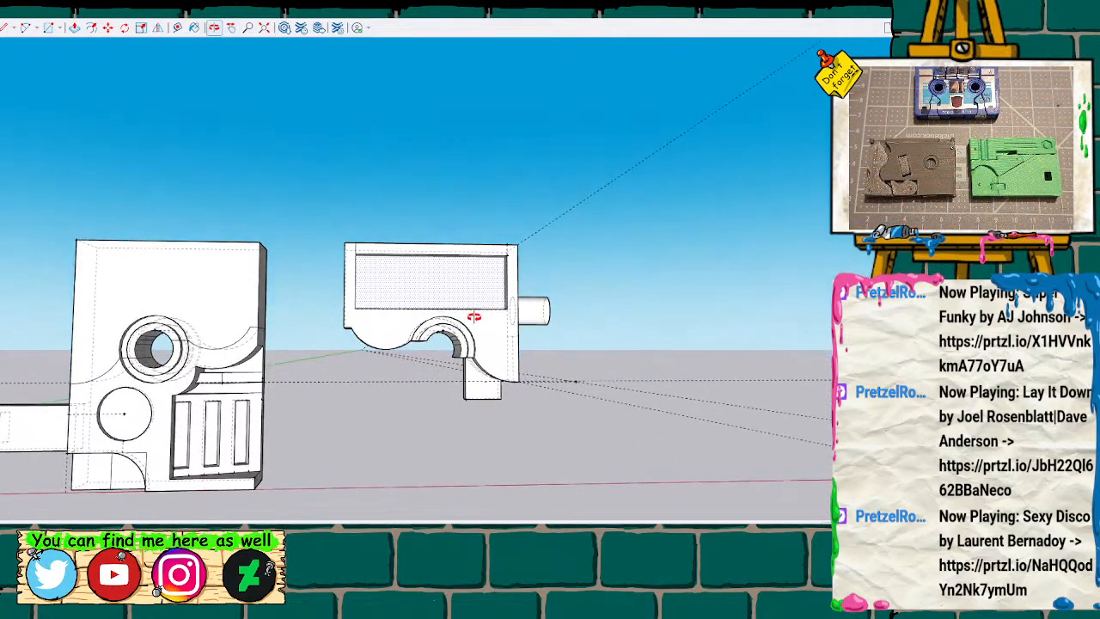
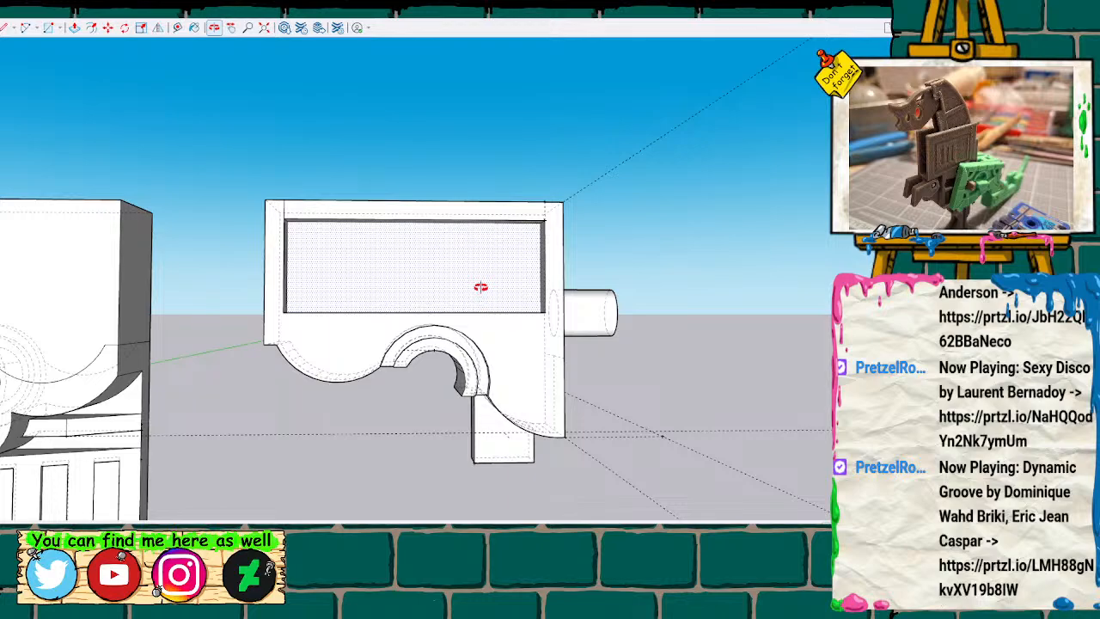
# Inspect the recessed panel on the pegged half up close from the front, with its selection cleared.
pyautogui.scroll(5, 383, 297)
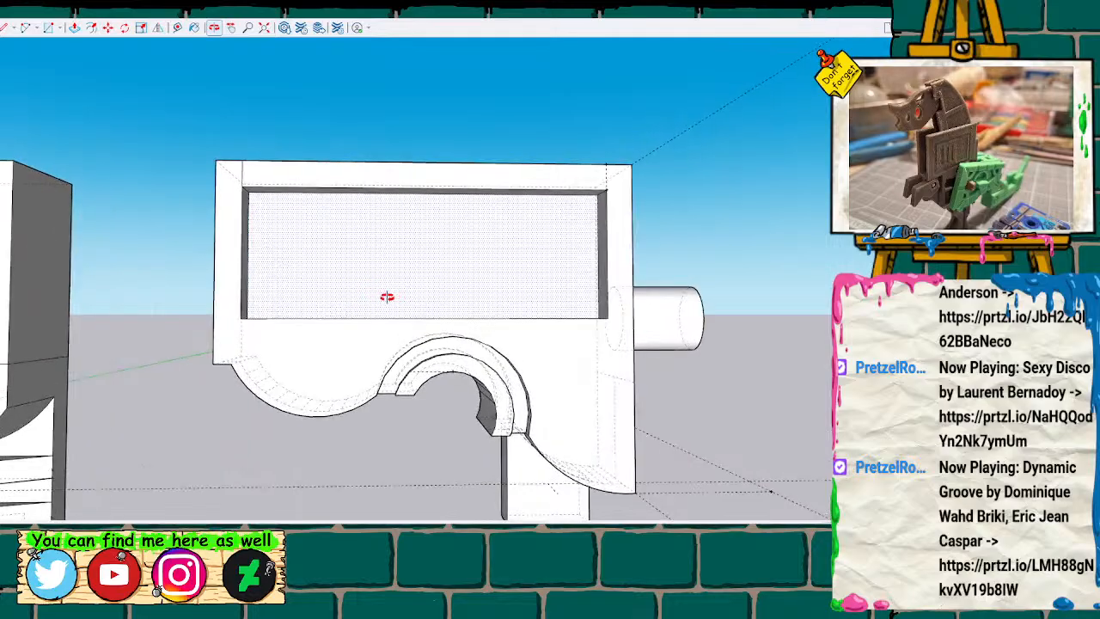
pyautogui.press('space')
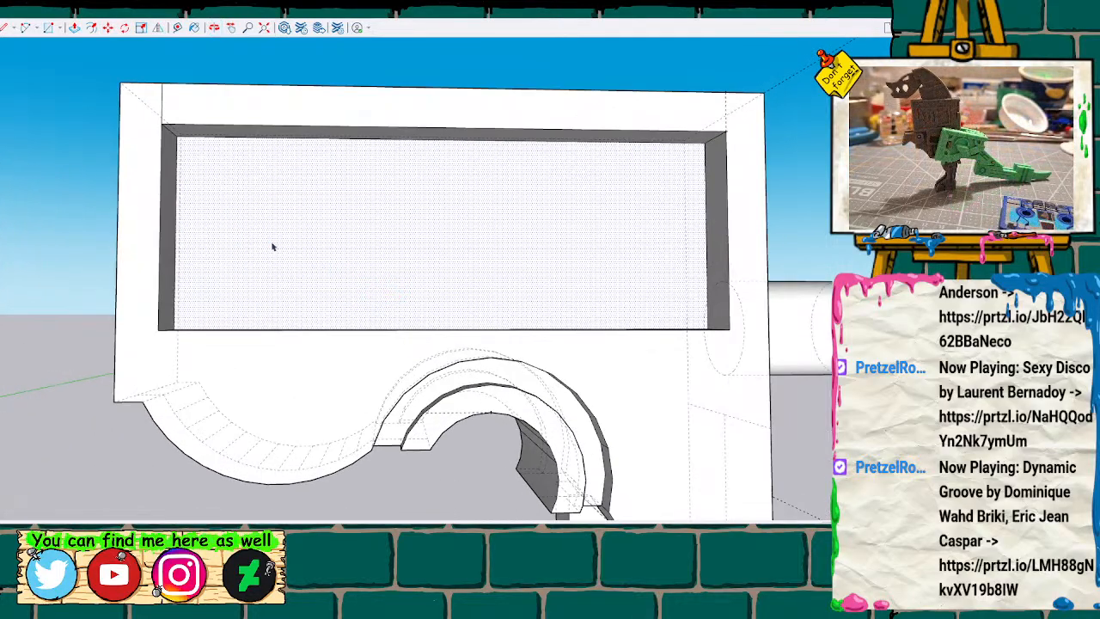
pyautogui.scroll(-2, 75, 321)
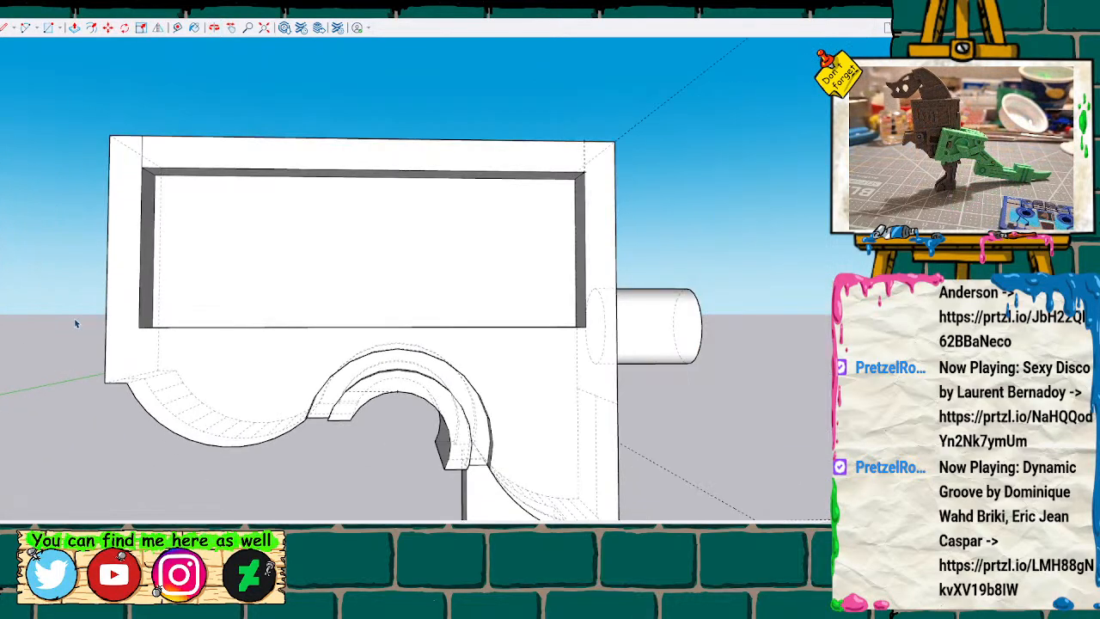
pyautogui.scroll(2, 77, 323)
pyautogui.press('o')
pyautogui.scroll(-3, 47, 331)
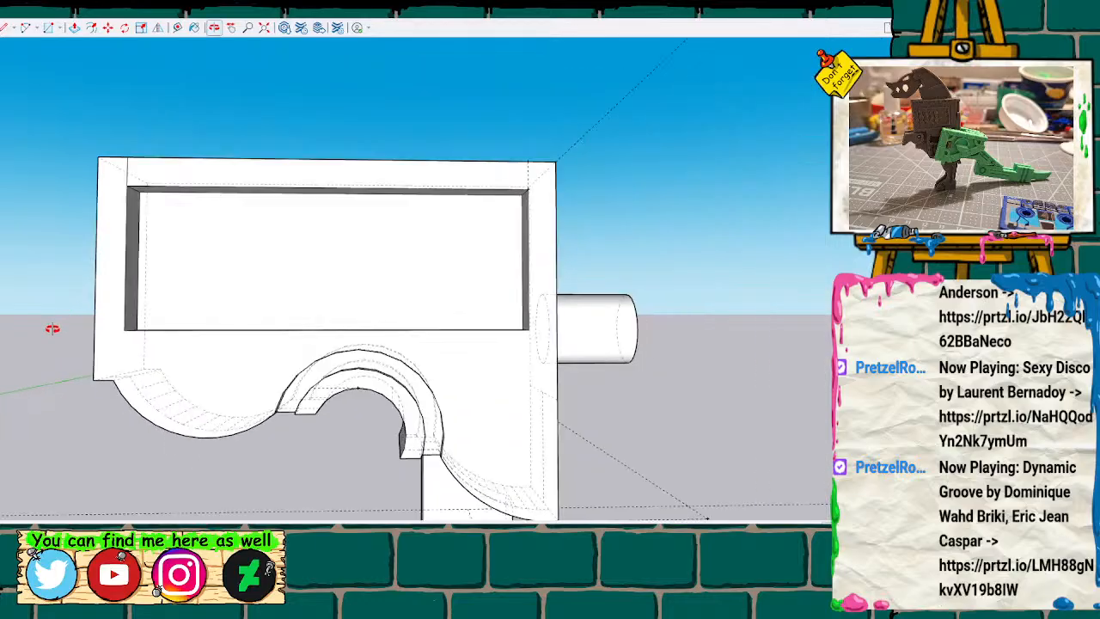
pyautogui.scroll(-2, 446, 393)
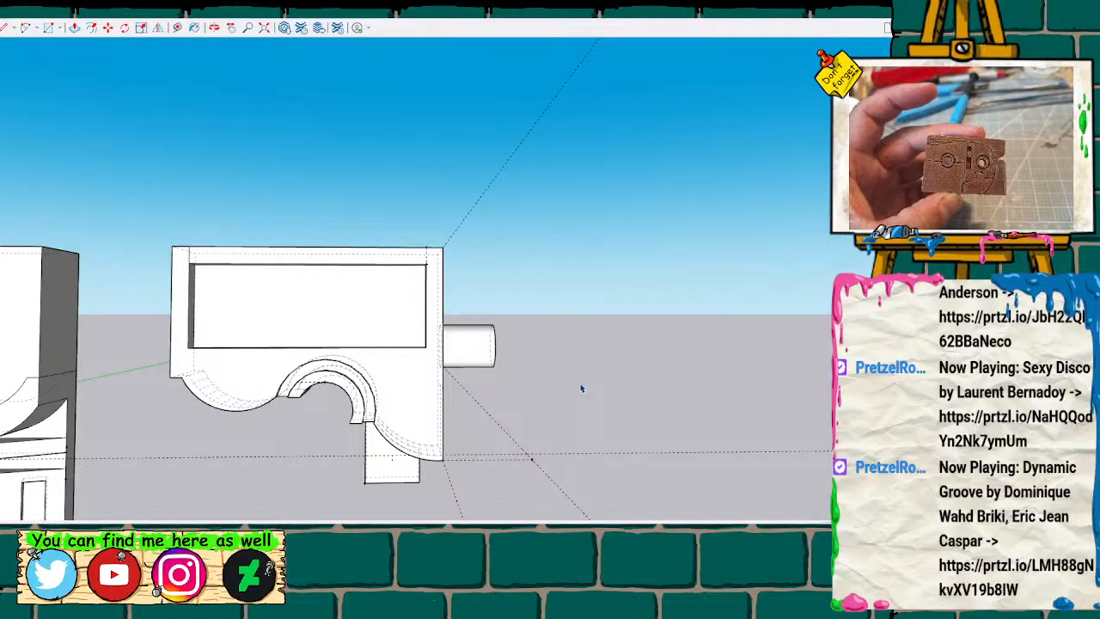
# Measure the recess's depth edge at its lower corner on the peg side.
pyautogui.press('o')
pyautogui.moveTo(287, 358); pyautogui.dragTo(580, 461)
pyautogui.scroll(2, 472, 403)
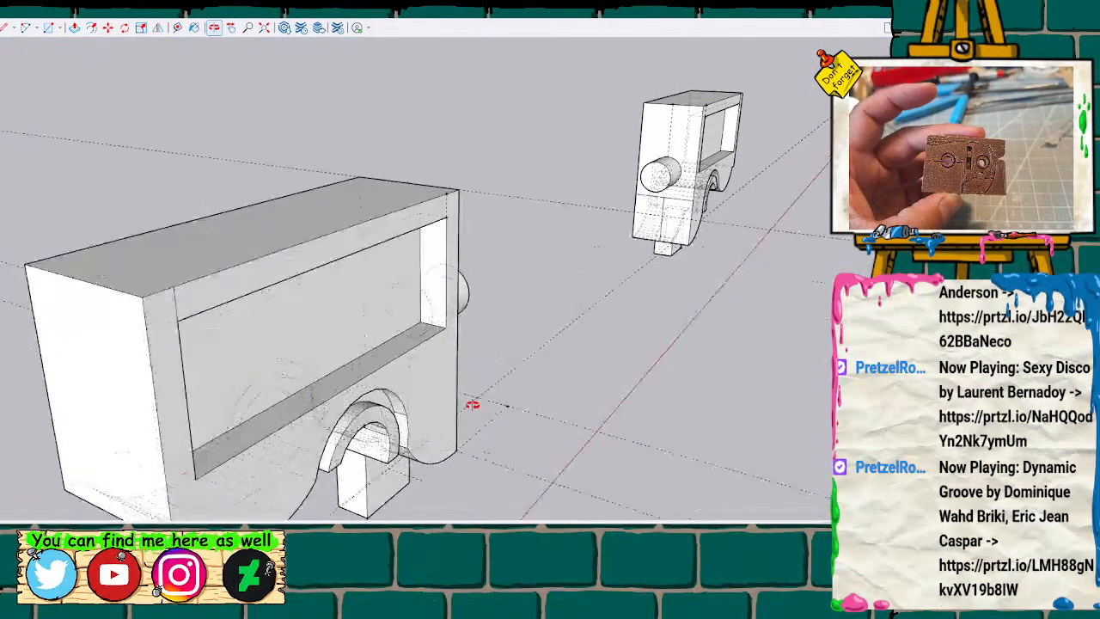
pyautogui.scroll(1, 401, 385)
pyautogui.press('t')
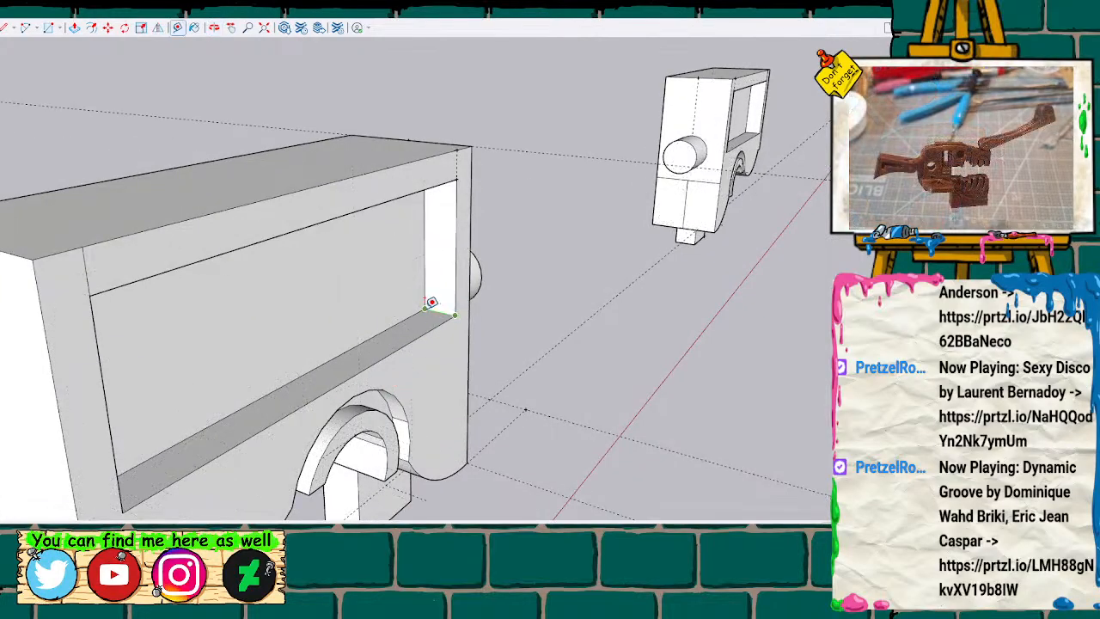
pyautogui.press('space')
# Draw a small circle on the ground beside the pegged half, with its centre on the dashed guide line.
pyautogui.press('o')
pyautogui.moveTo(682, 312); pyautogui.dragTo(390, 375)
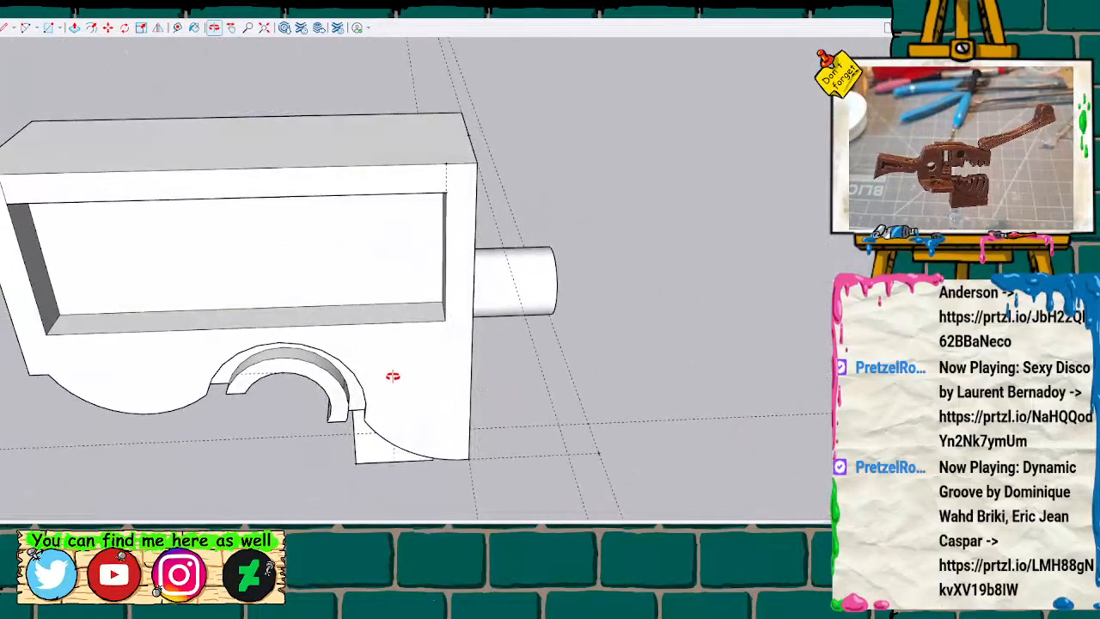
pyautogui.press('c')
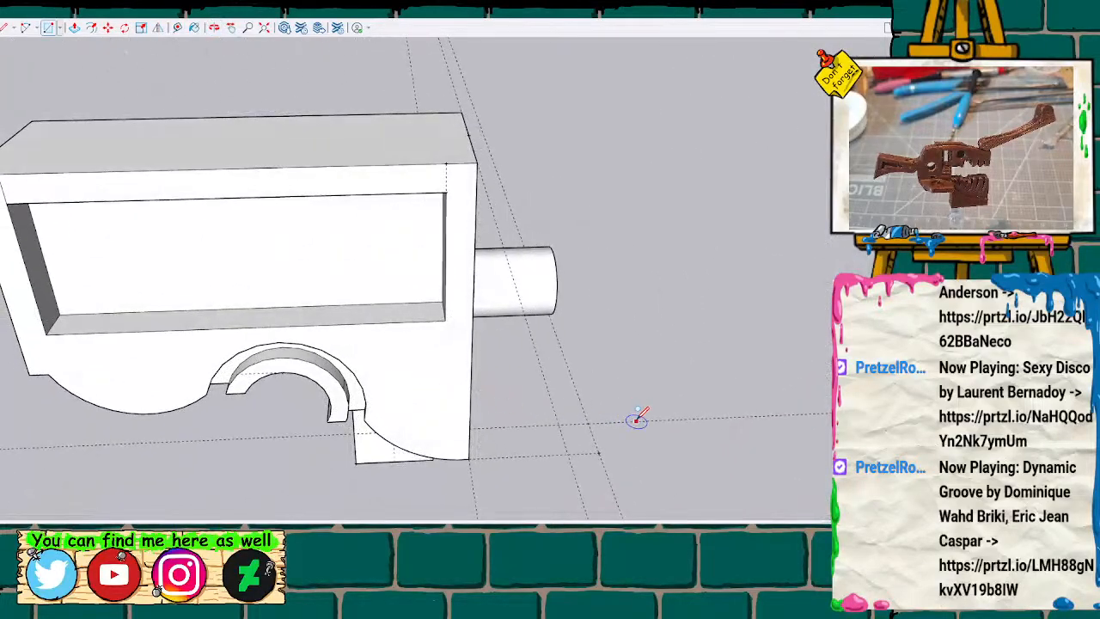
pyautogui.click(636, 421)
pyautogui.click(666, 418)
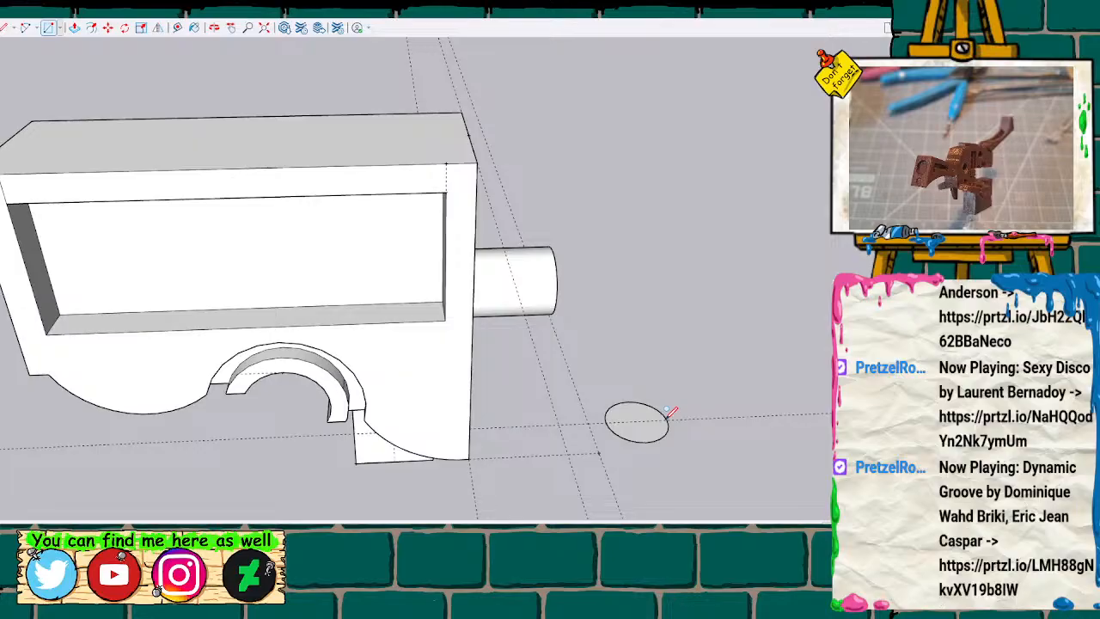
pyautogui.press('p')
pyautogui.press('l')
pyautogui.click(607, 422)
pyautogui.press('space')
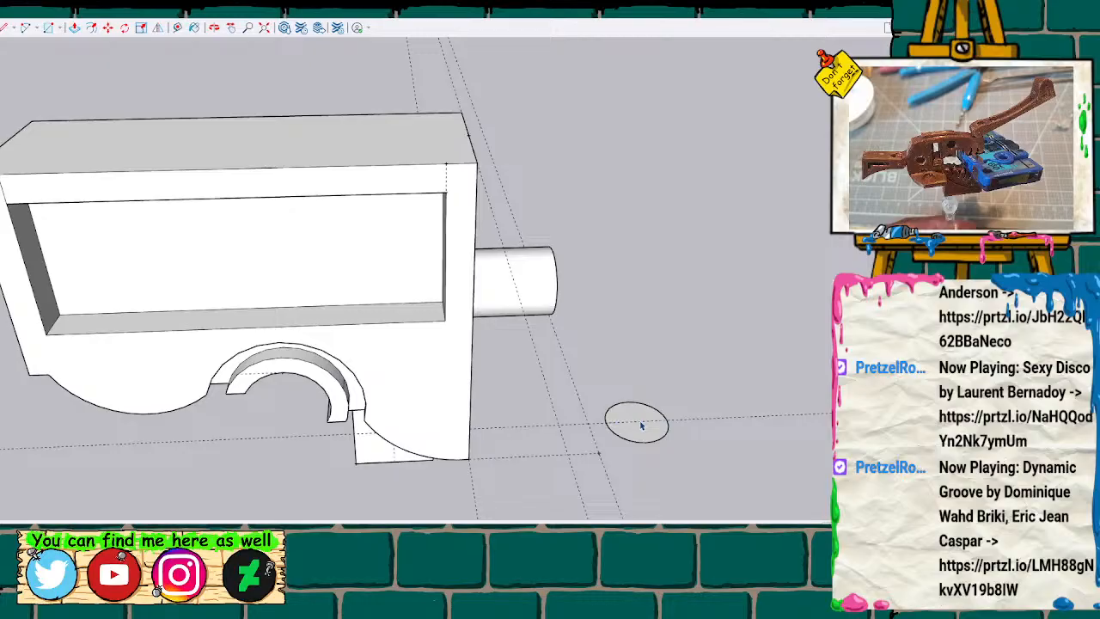
# Measure the vertical edge at the back of the recess on the peg side.
pyautogui.press('q')
pyautogui.moveTo(159, 293); pyautogui.dragTo(321, 170, button='middle')
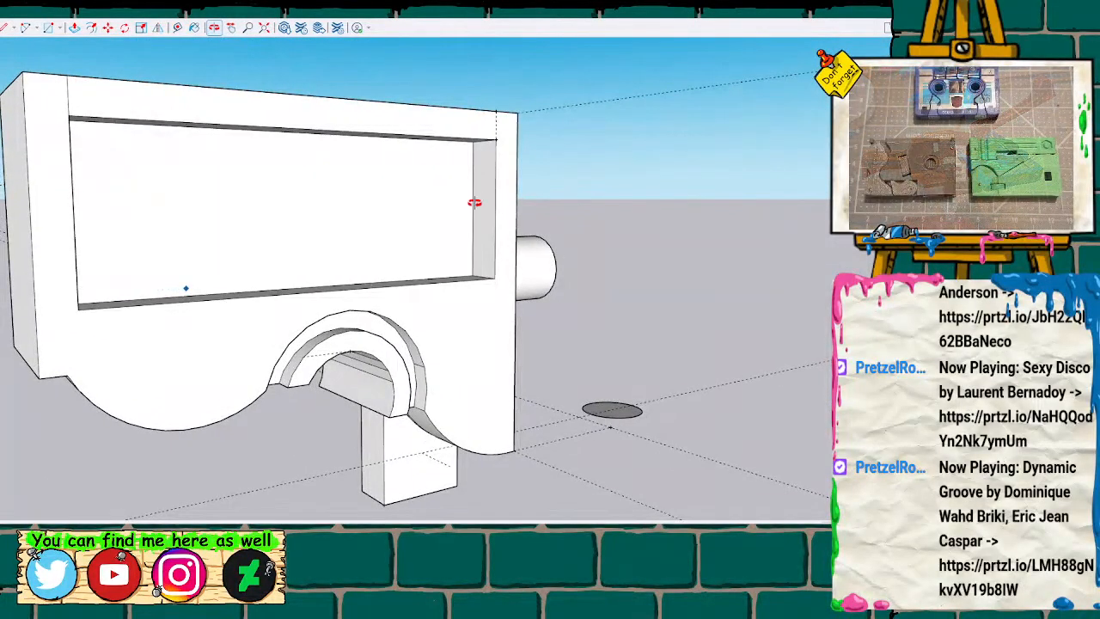
pyautogui.click(472, 276)
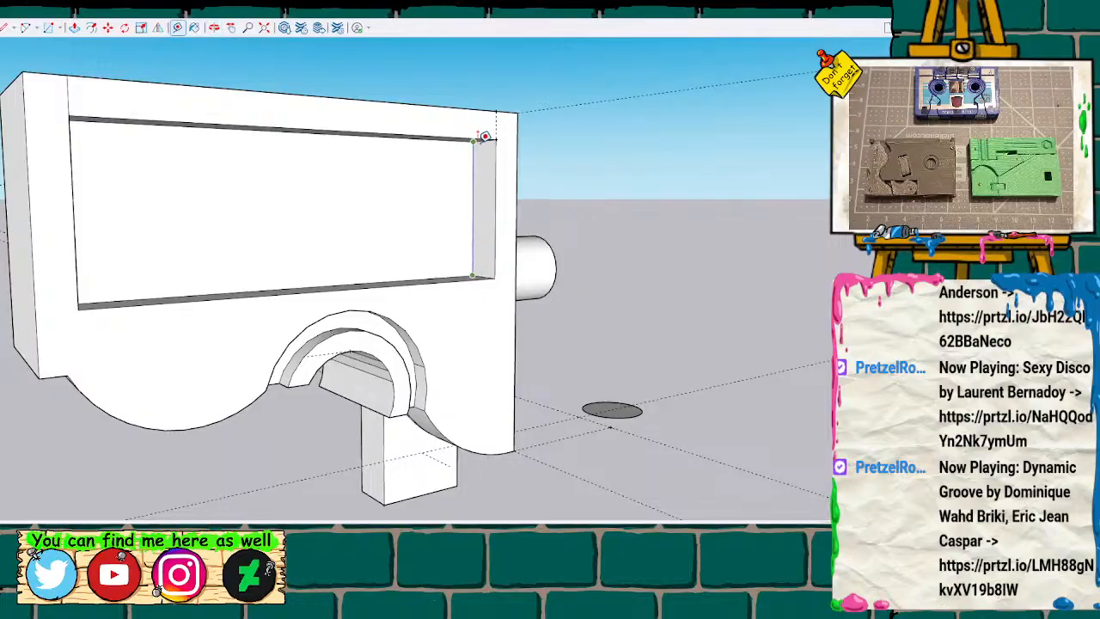
pyautogui.press('space')
# Extrude the ground circle upward into a cylinder slightly taller than it is wide.
pyautogui.scroll(-5, 687, 372)
pyautogui.scroll(7, 692, 382)
pyautogui.scroll(3, 692, 381)
pyautogui.scroll(-2, 664, 416)
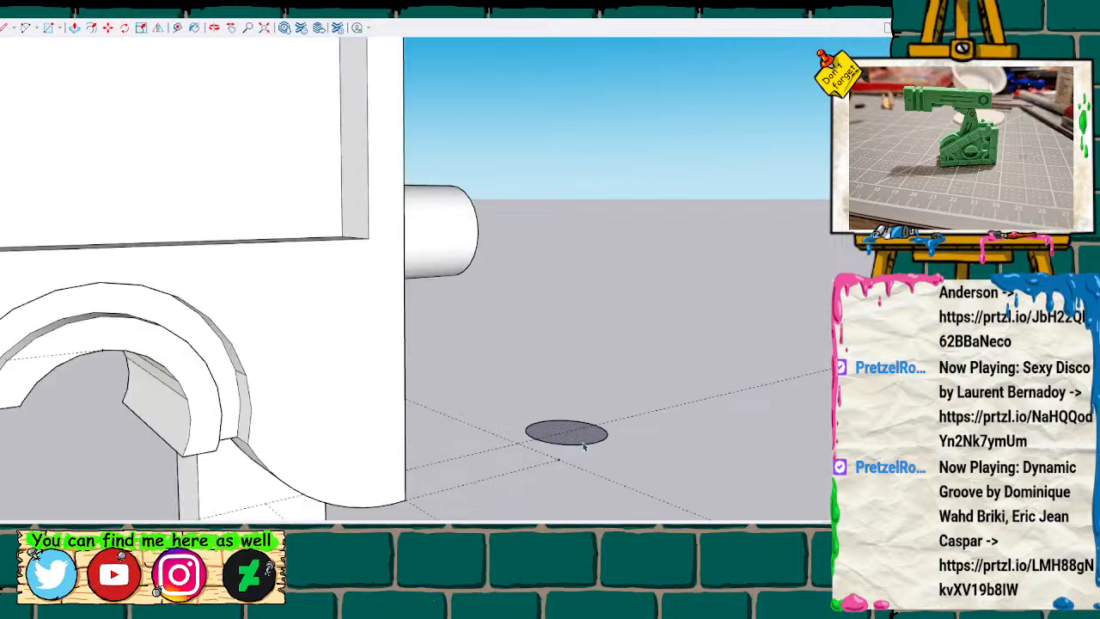
pyautogui.press('m')
pyautogui.moveTo(586, 440); pyautogui.dragTo(618, 258)
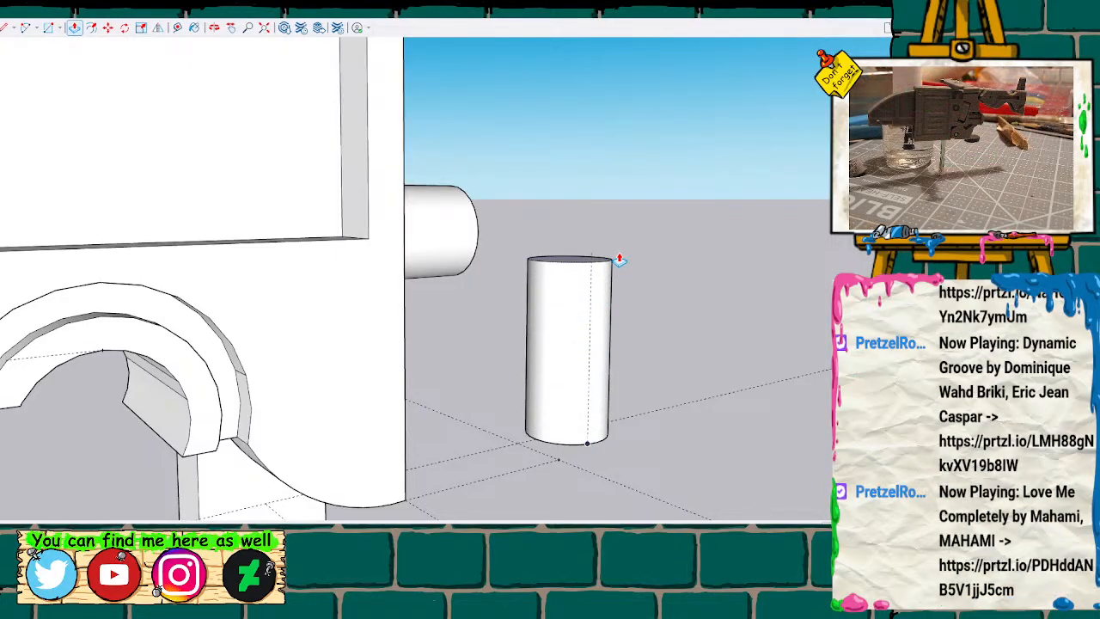
pyautogui.press('Escape')
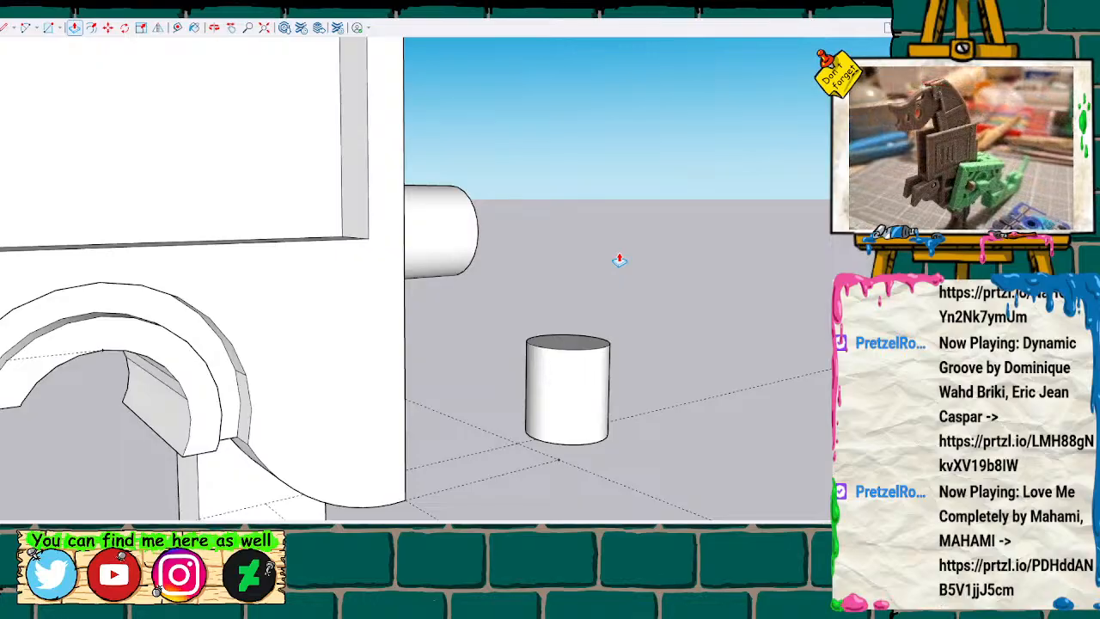
# Draw a second circle on the guide line beyond the cylinder and extrude it into a shorter cylinder.
pyautogui.press('c')
pyautogui.click(666, 407)
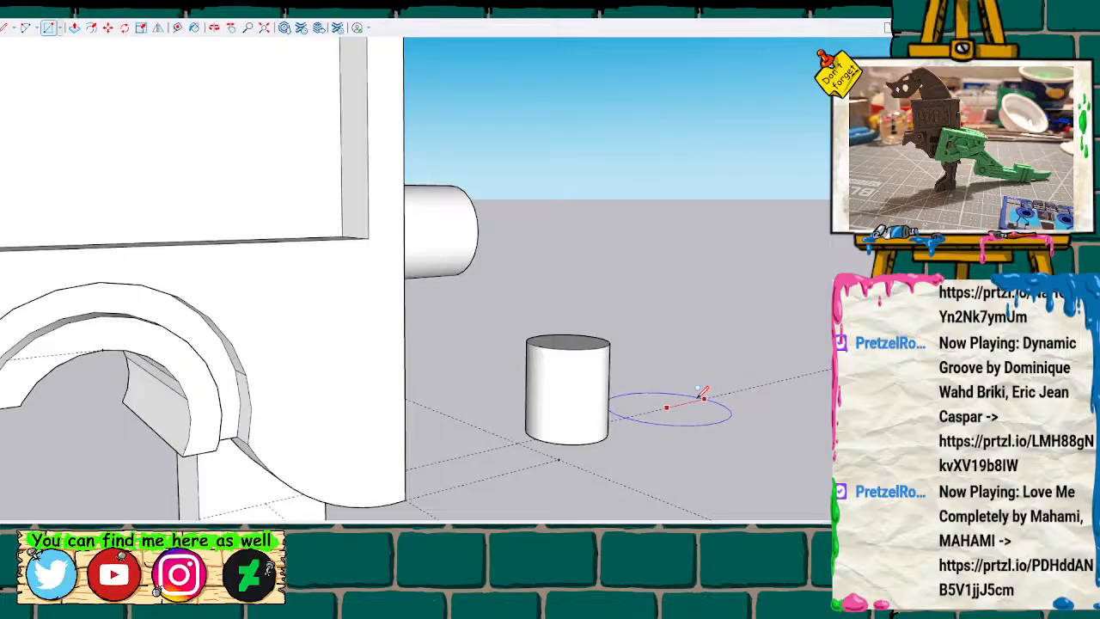
pyautogui.click(690, 400)
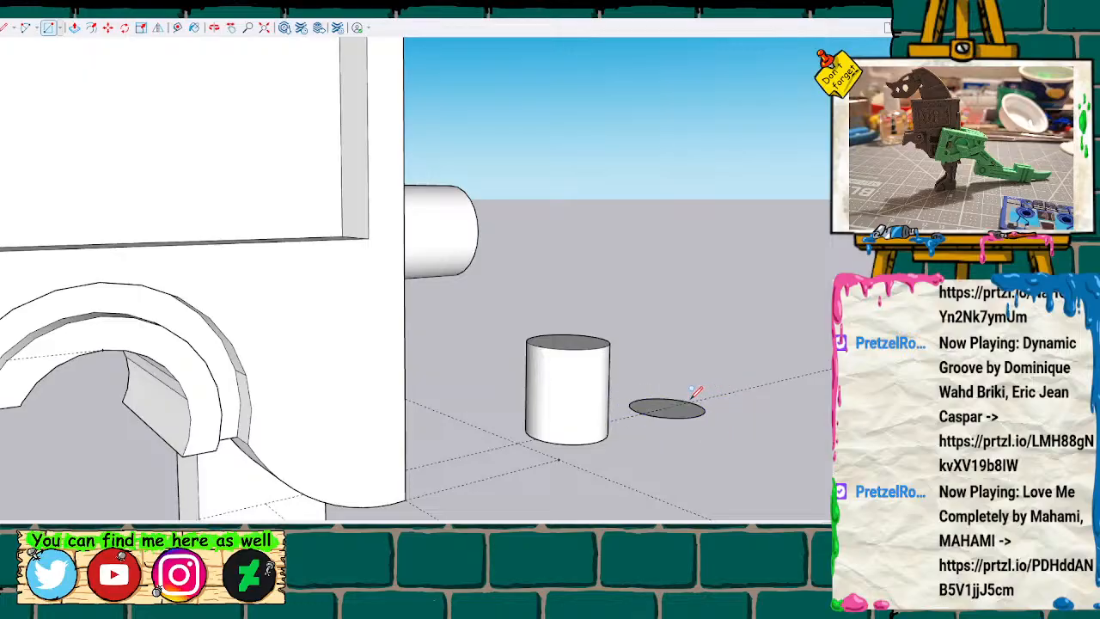
pyautogui.press('space')
pyautogui.press('p')
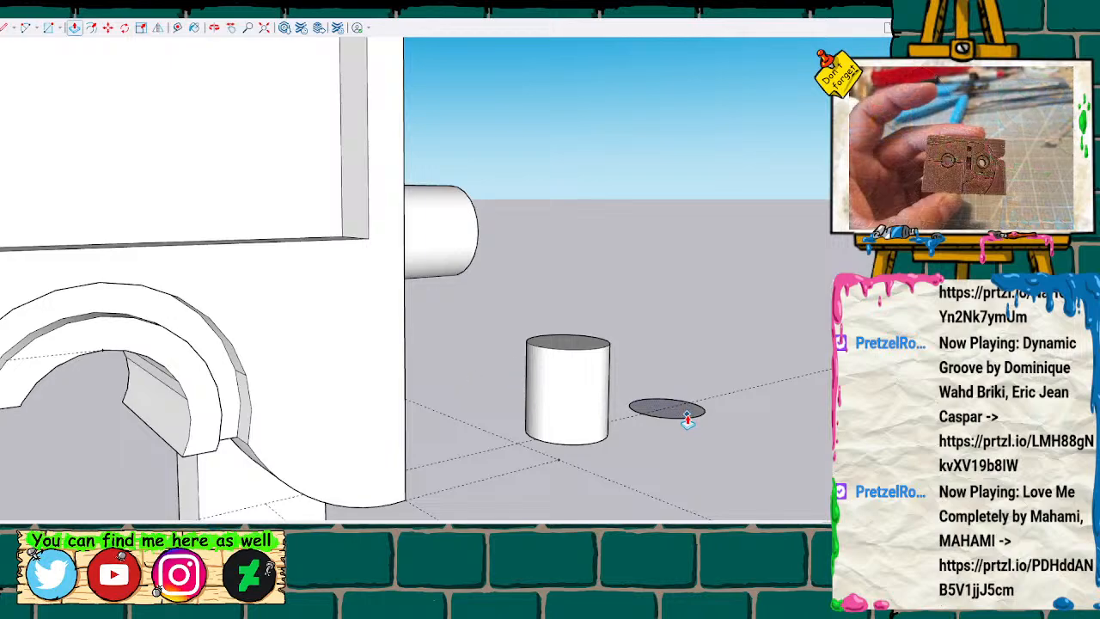
pyautogui.moveTo(680, 402); pyautogui.dragTo(693, 354)
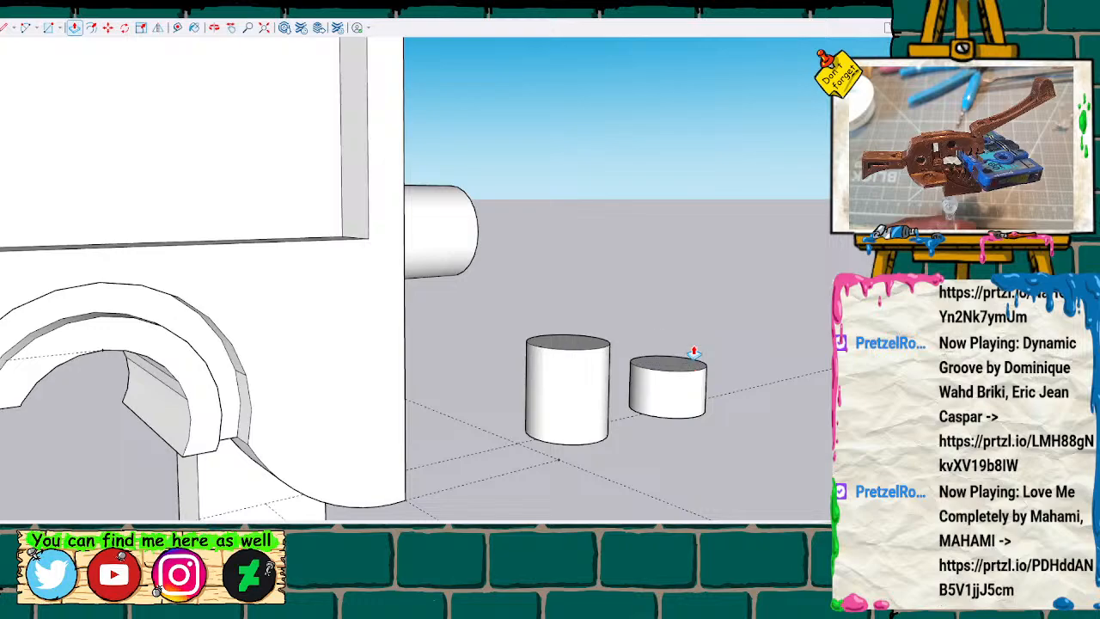
# Scale the shorter cylinder's top face inward uniformly about its centre to form a truncated cone.
pyautogui.scroll(3, 707, 343)
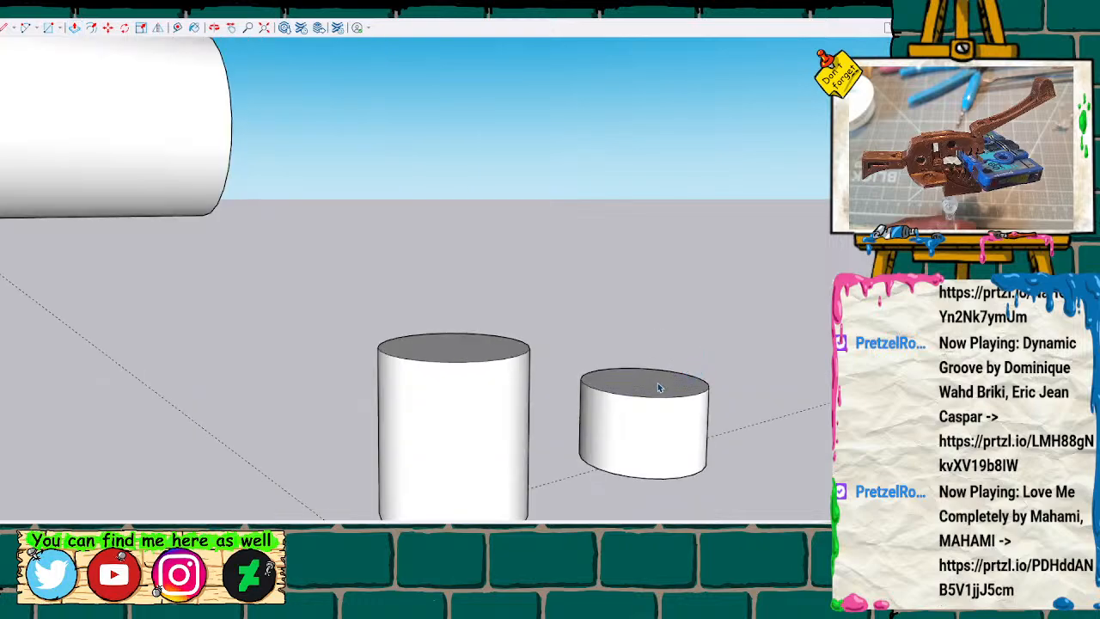
pyautogui.press('s')
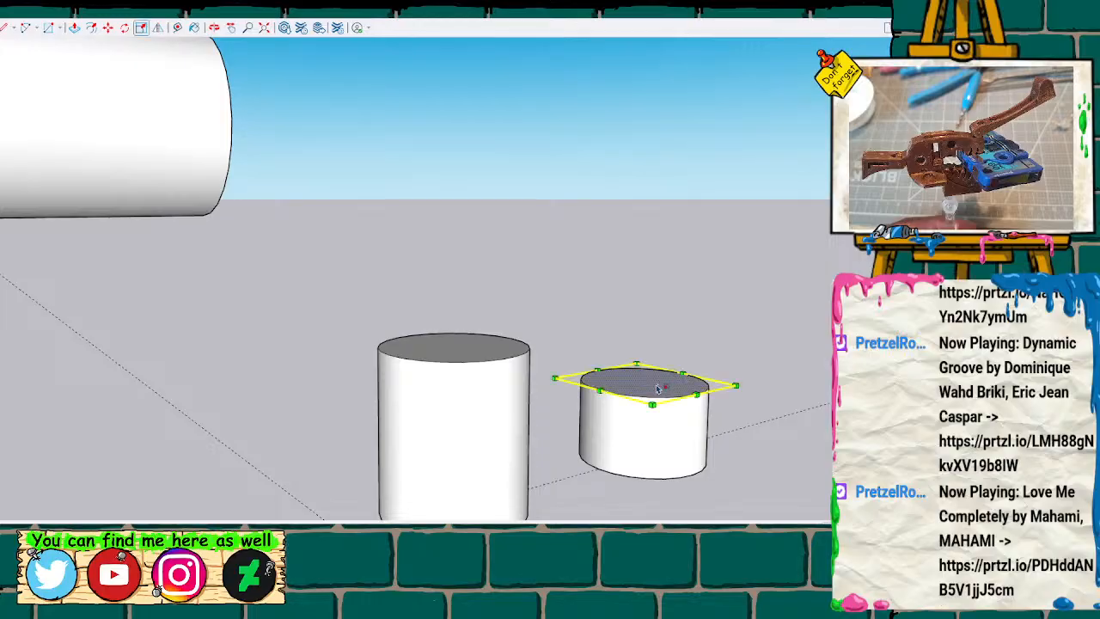
pyautogui.press('h')
pyautogui.moveTo(591, 331); pyautogui.dragTo(383, 256)
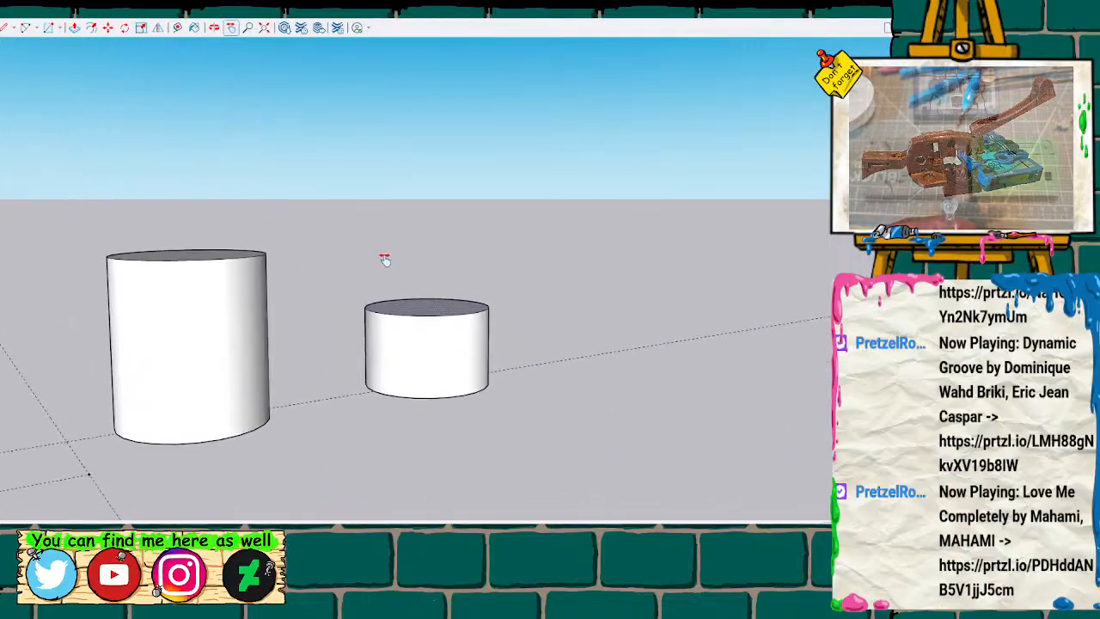
pyautogui.press('o')
pyautogui.moveTo(517, 256); pyautogui.dragTo(515, 336)
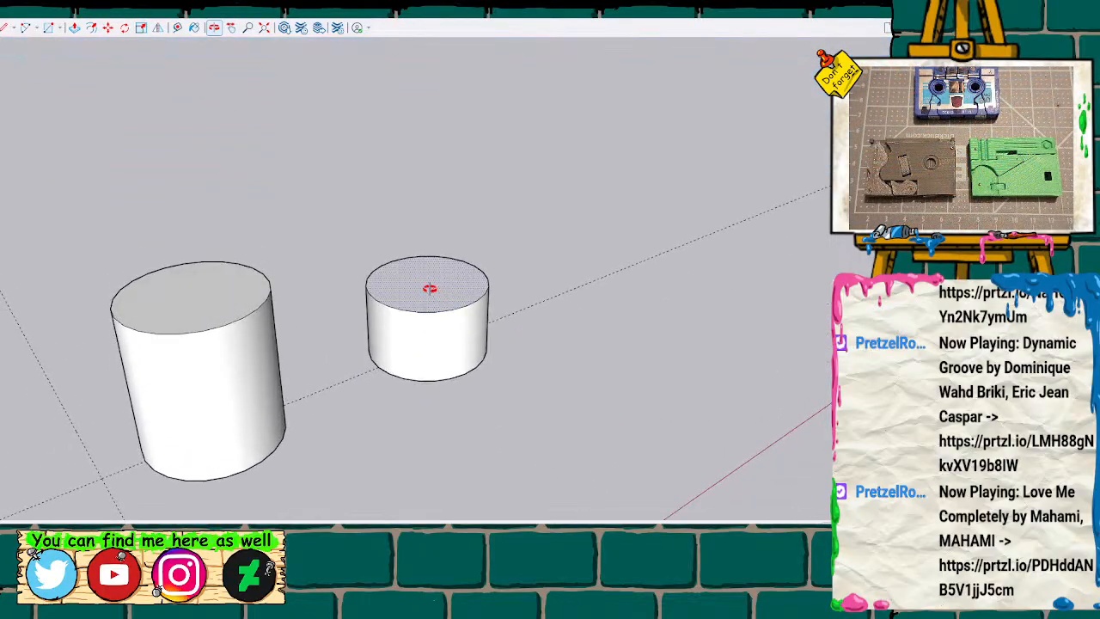
pyautogui.press('s')
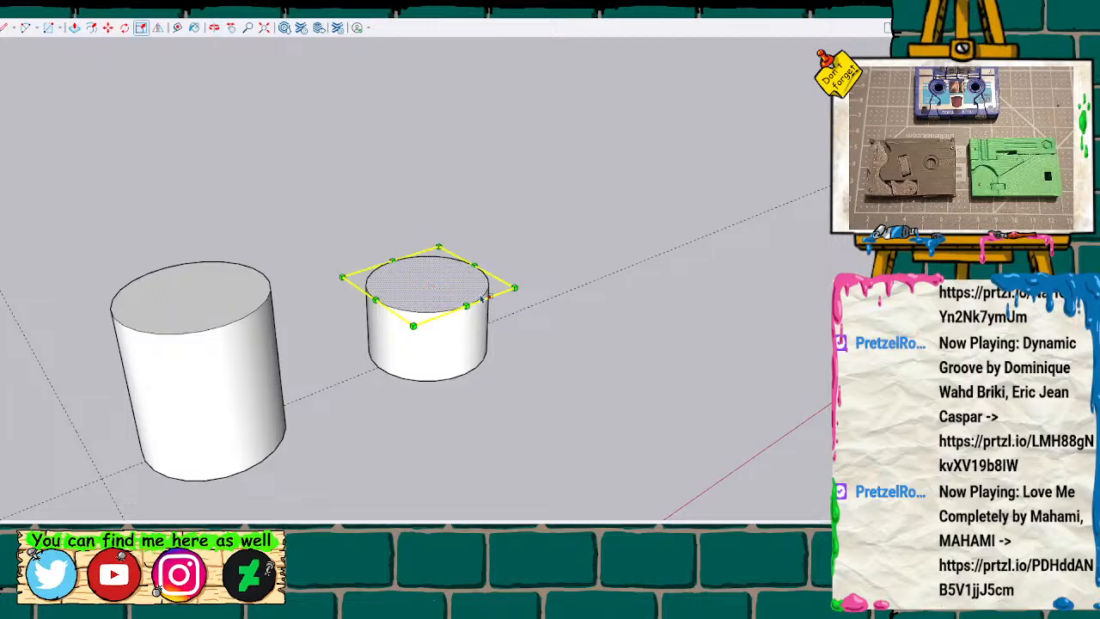
pyautogui.press('ctrl')
pyautogui.keyDown('ctrl'); pyautogui.moveTo(515, 287); pyautogui.dragTo(472, 285); pyautogui.keyUp('ctrl')
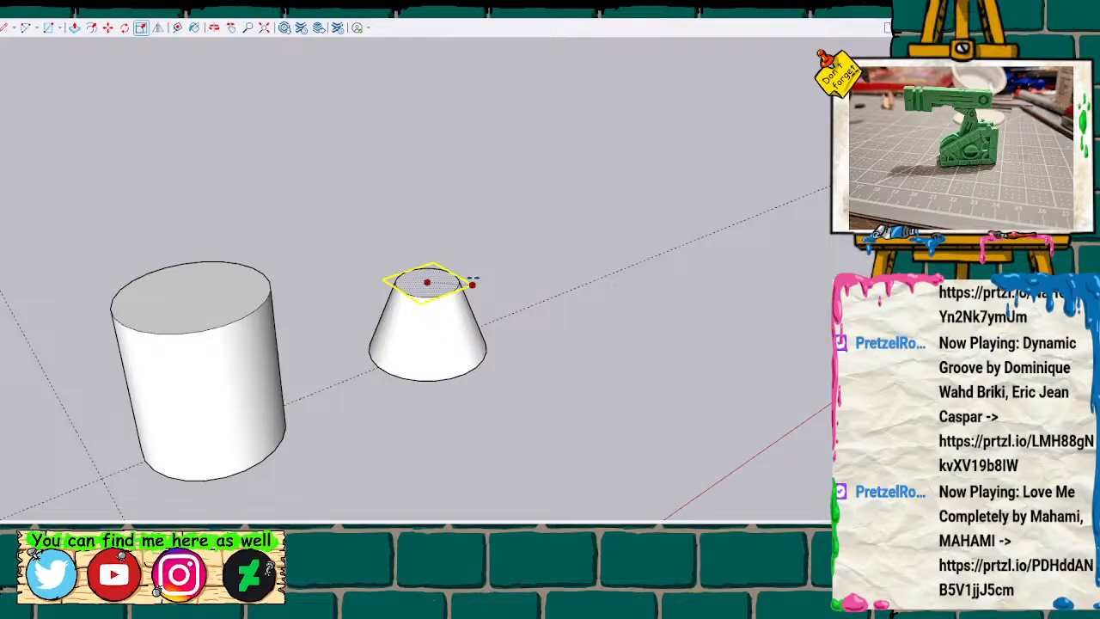
pyautogui.press('Return')
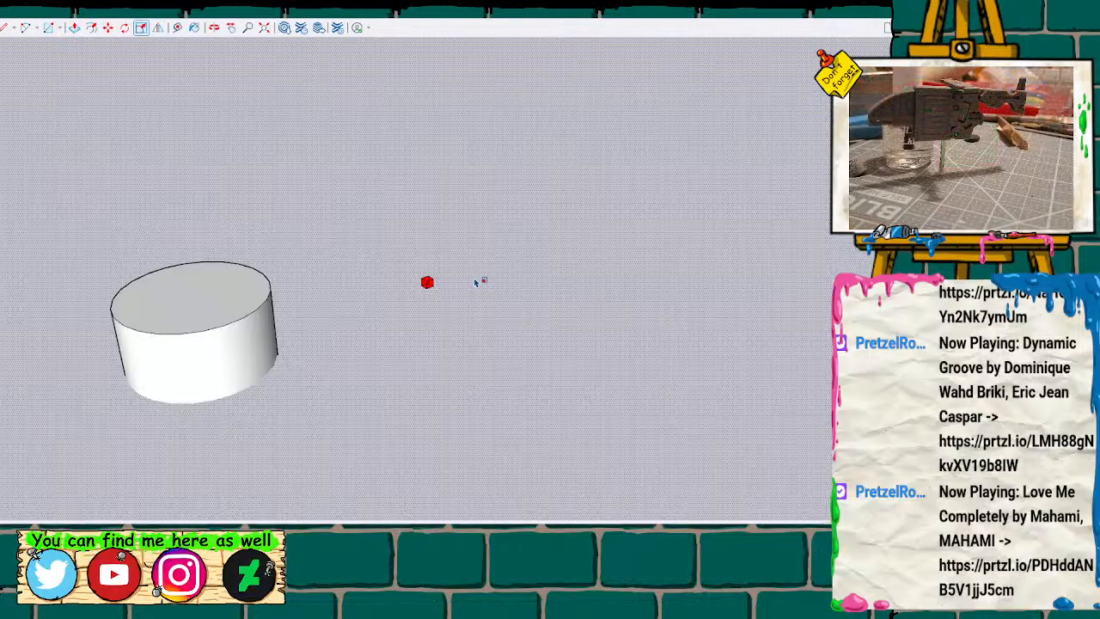
pyautogui.hotkey('ctrl', 'z')
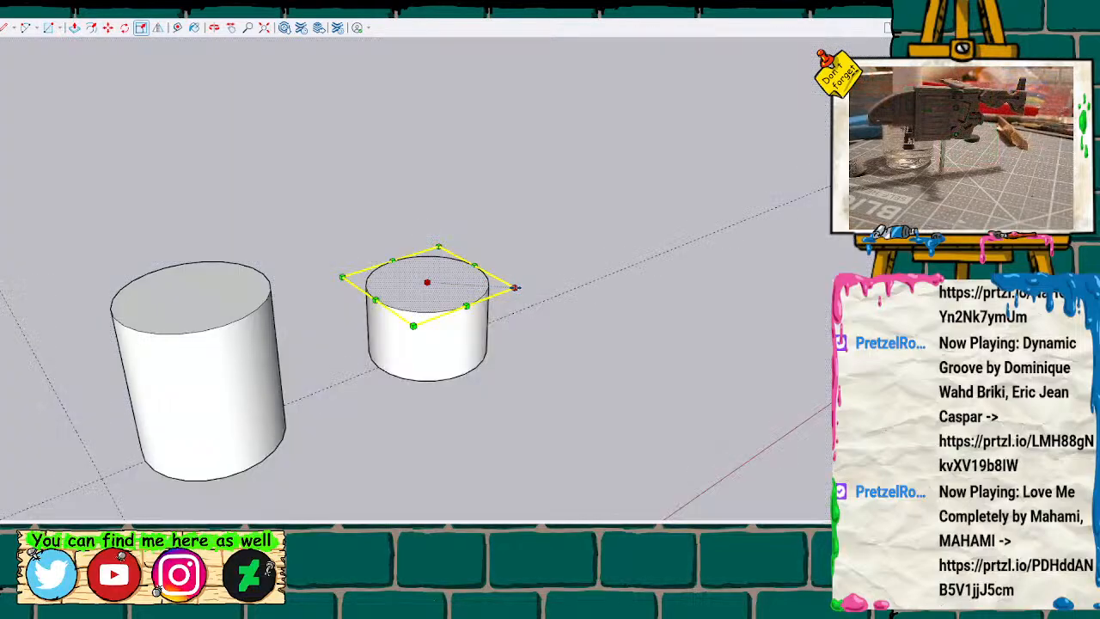
pyautogui.moveTo(487, 284); pyautogui.dragTo(479, 285)
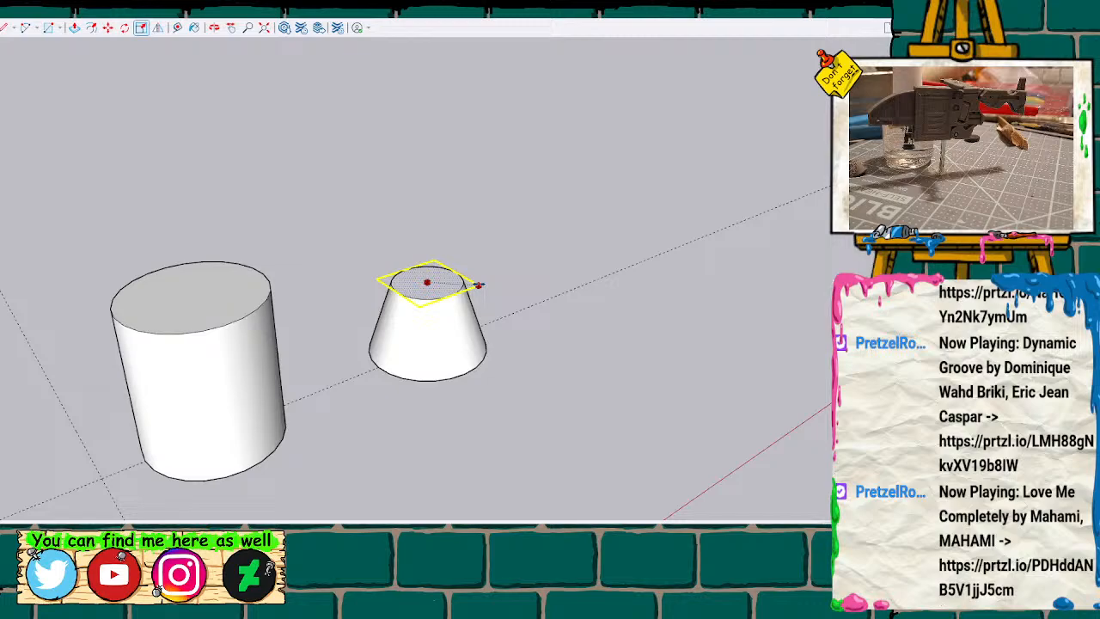
pyautogui.moveTo(480, 284); pyautogui.dragTo(483, 286)
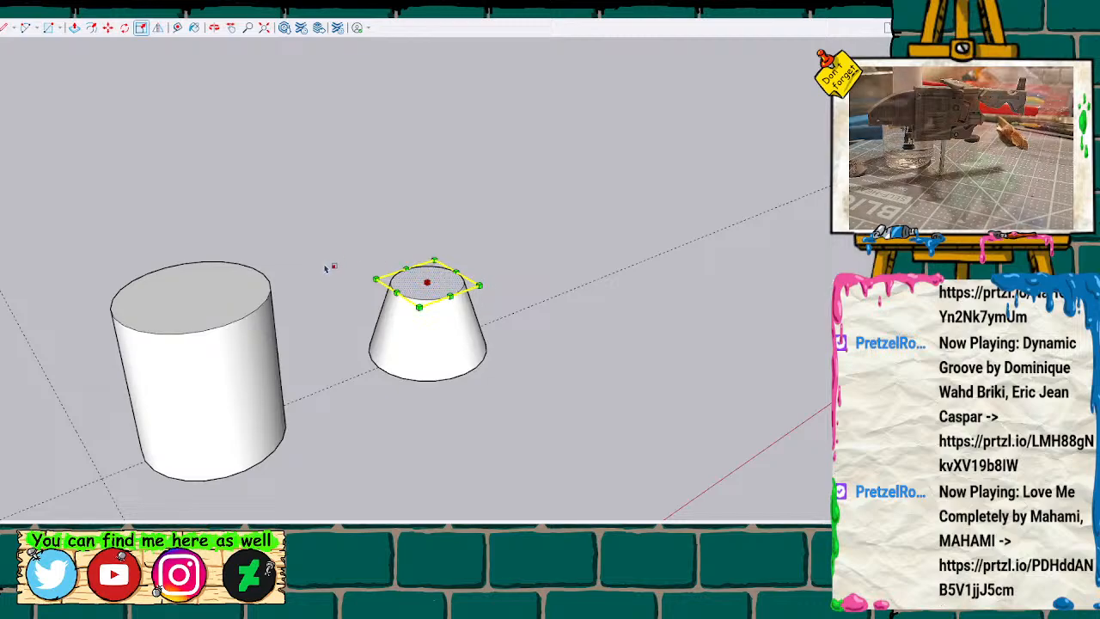
# Measure from the rim of the taller cylinder's top face to its centre.
pyautogui.press('space')
pyautogui.moveTo(535, 249); pyautogui.dragTo(412, 371, button='middle')
pyautogui.press('l')
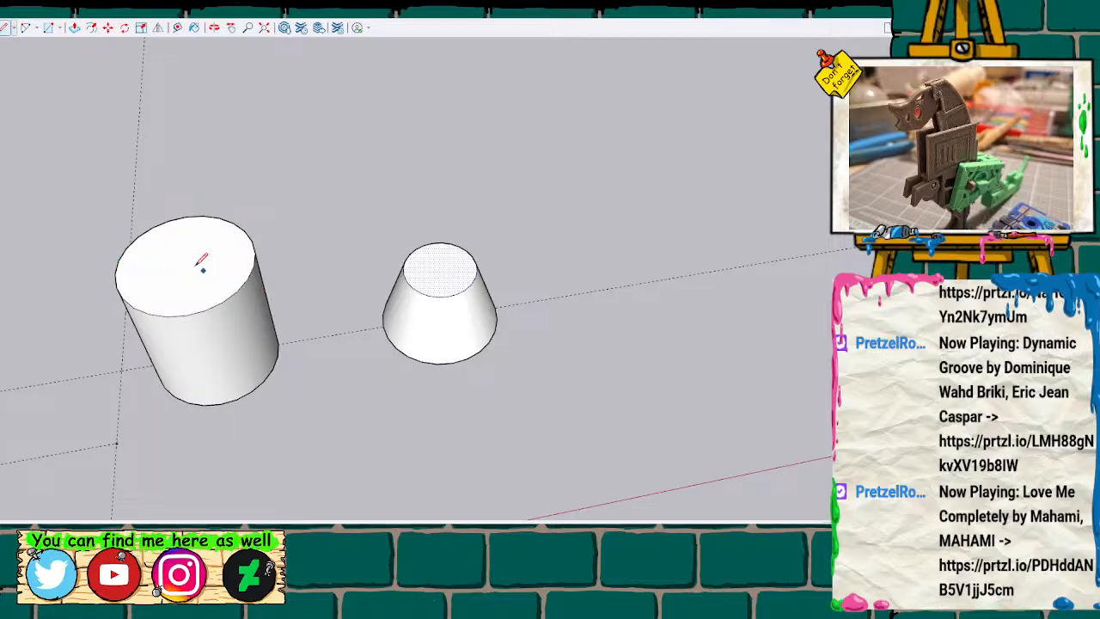
pyautogui.press('space')
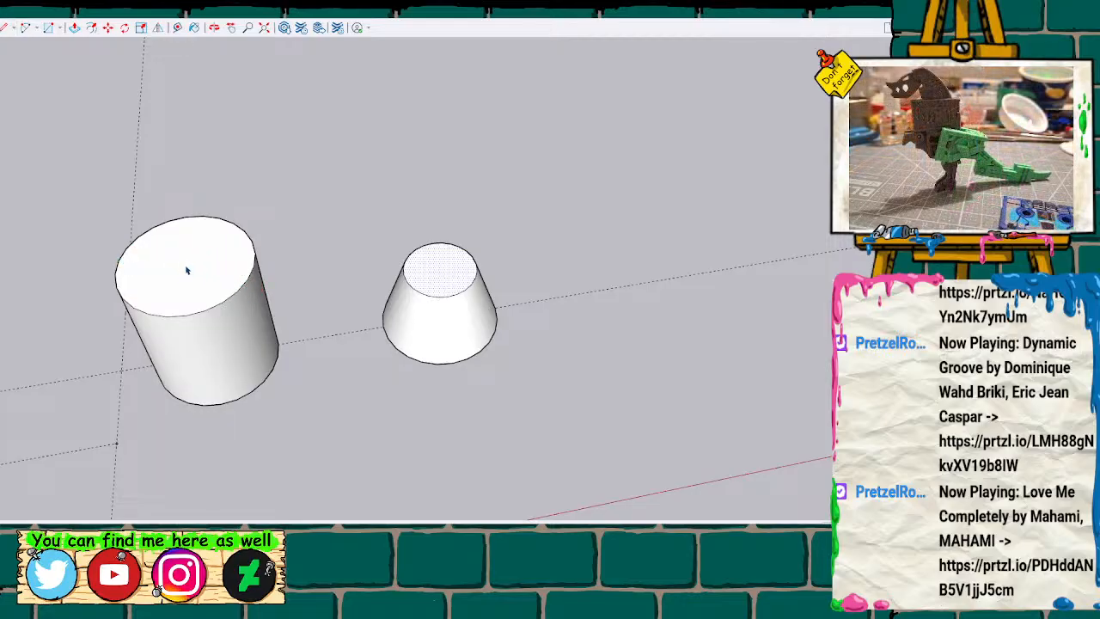
pyautogui.click(185, 270)
pyautogui.press('c')
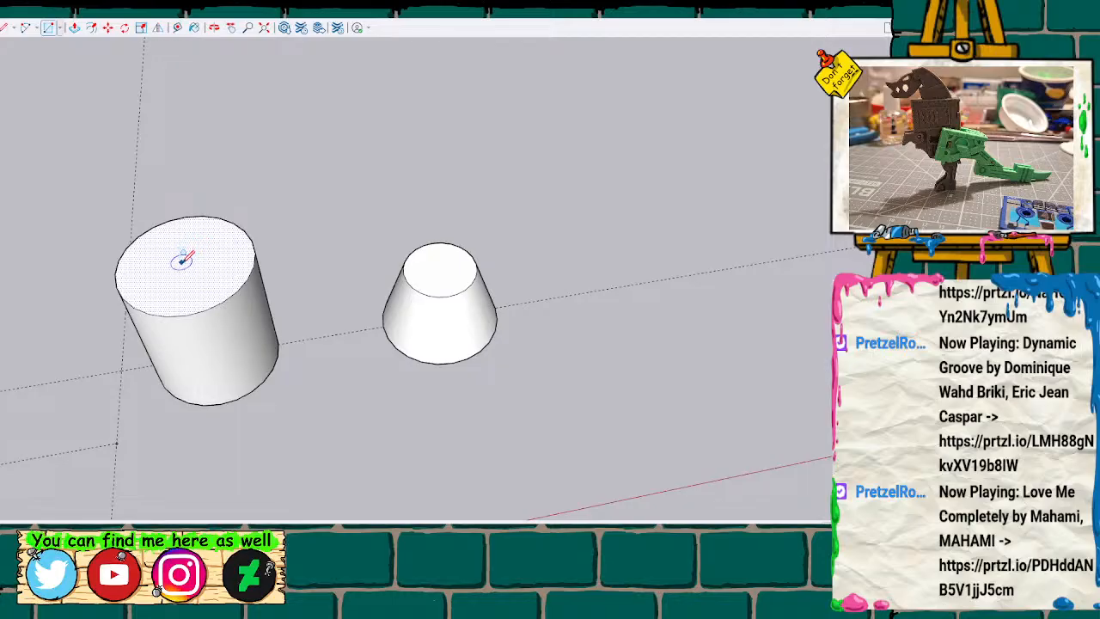
pyautogui.press('space')
pyautogui.press('t')
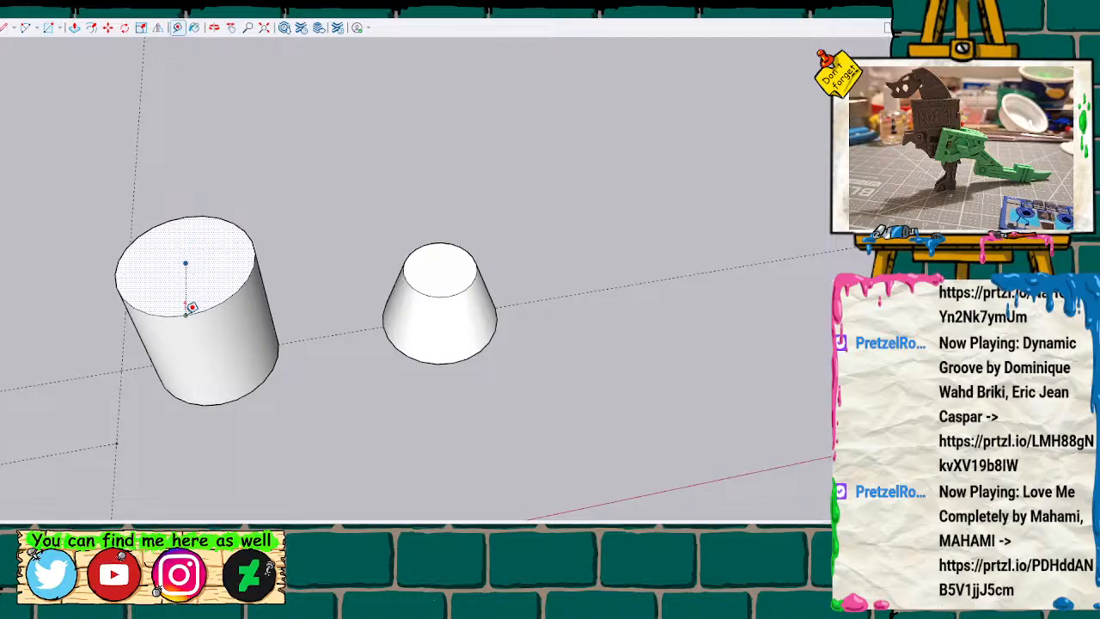
pyautogui.click(187, 312)
pyautogui.click(185, 262)
# Draw a concentric circle on the taller cylinder's top face and push the outer ring down to leave a raised neck.
pyautogui.press('l')
pyautogui.click(185, 262)
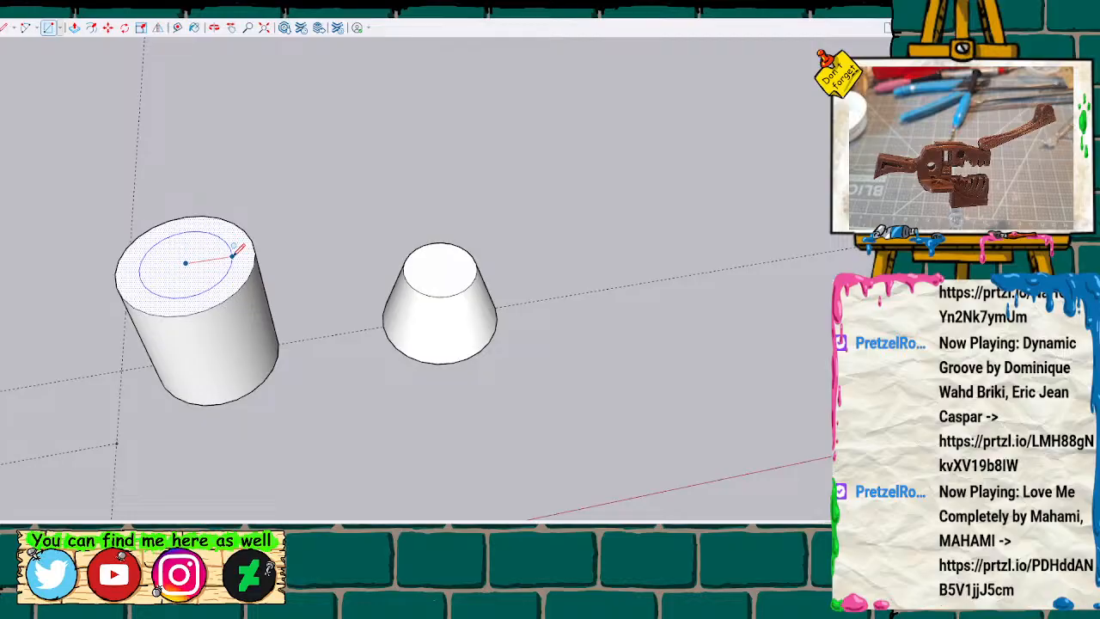
pyautogui.click(234, 255)
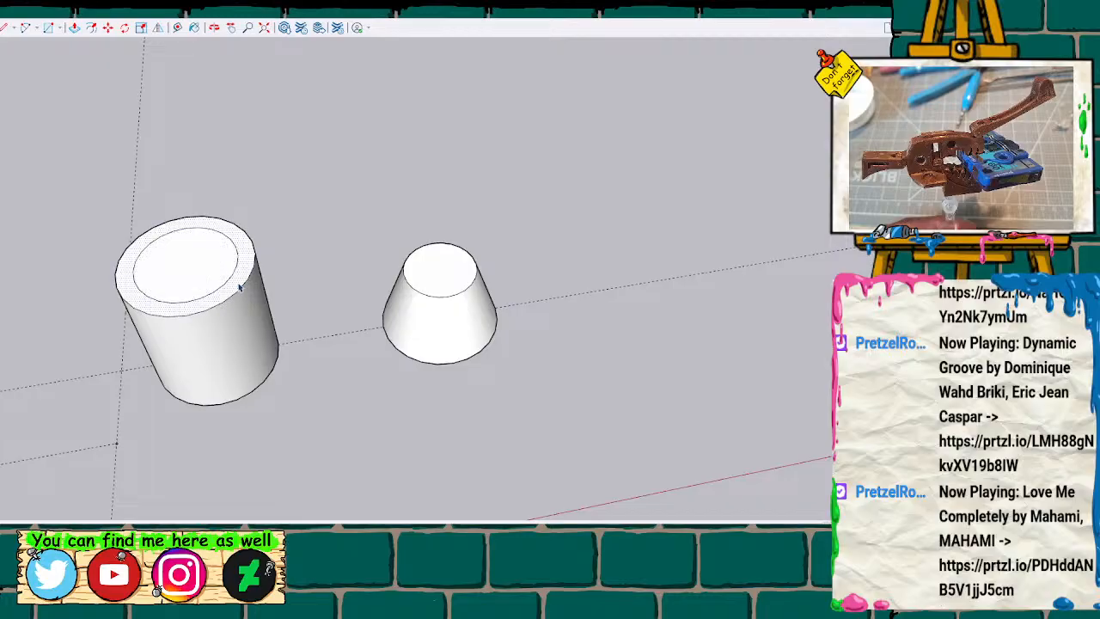
pyautogui.press('p')
pyautogui.click(240, 287)
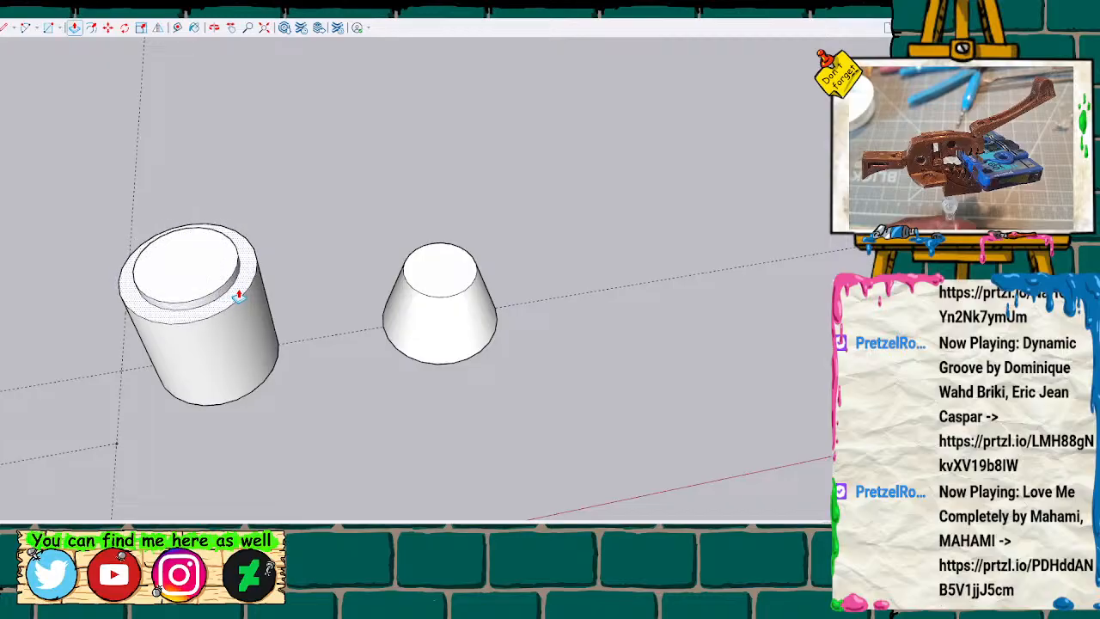
pyautogui.click(240, 296)
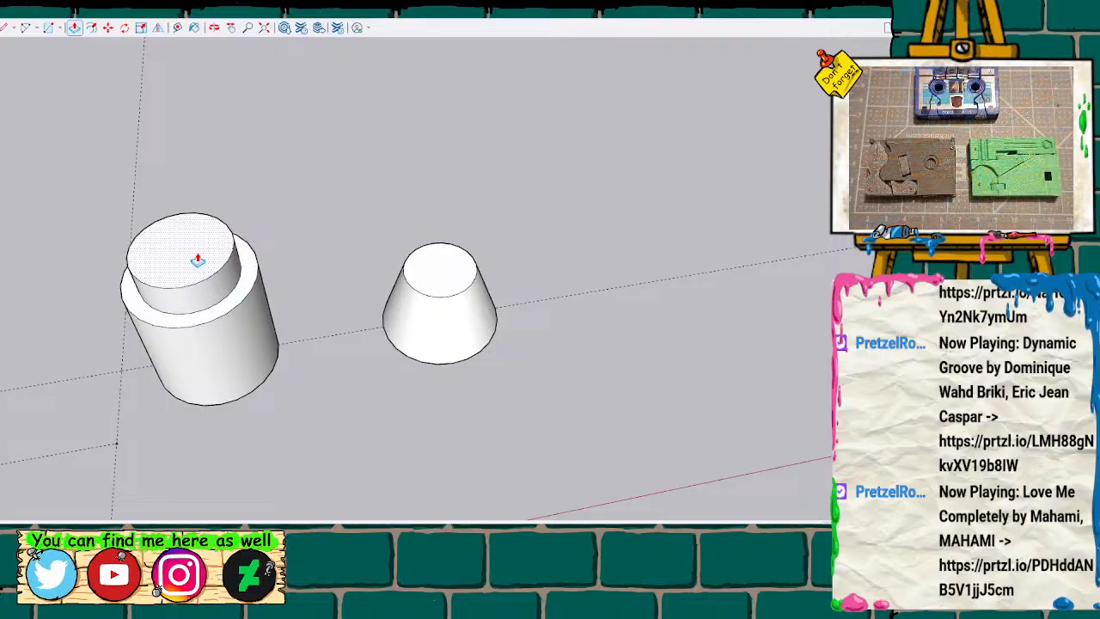
pyautogui.press('Return')
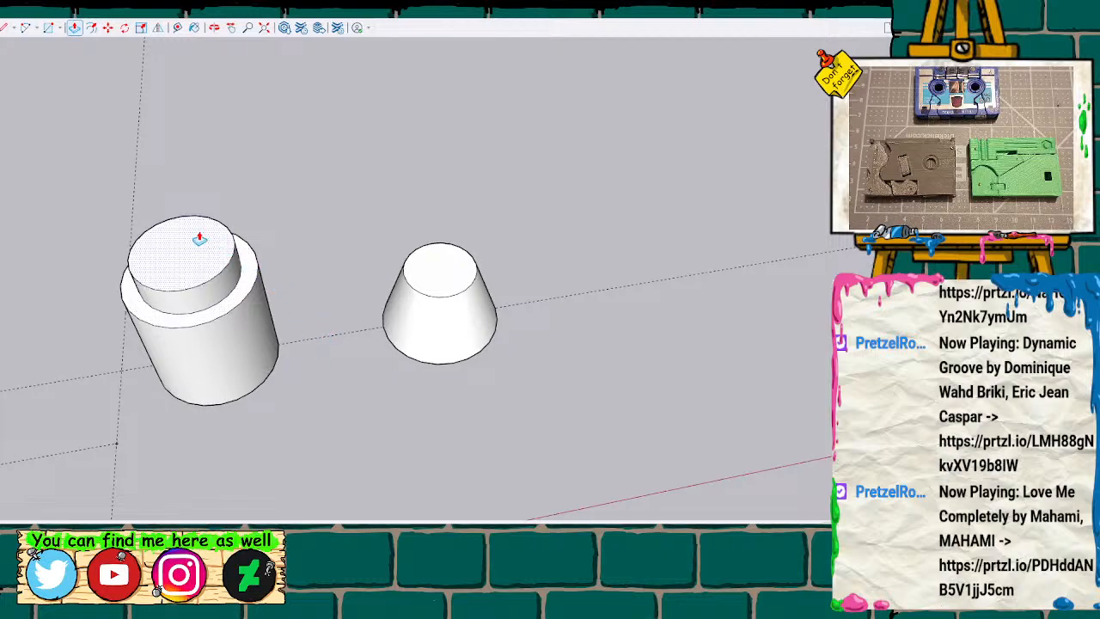
pyautogui.press('space')
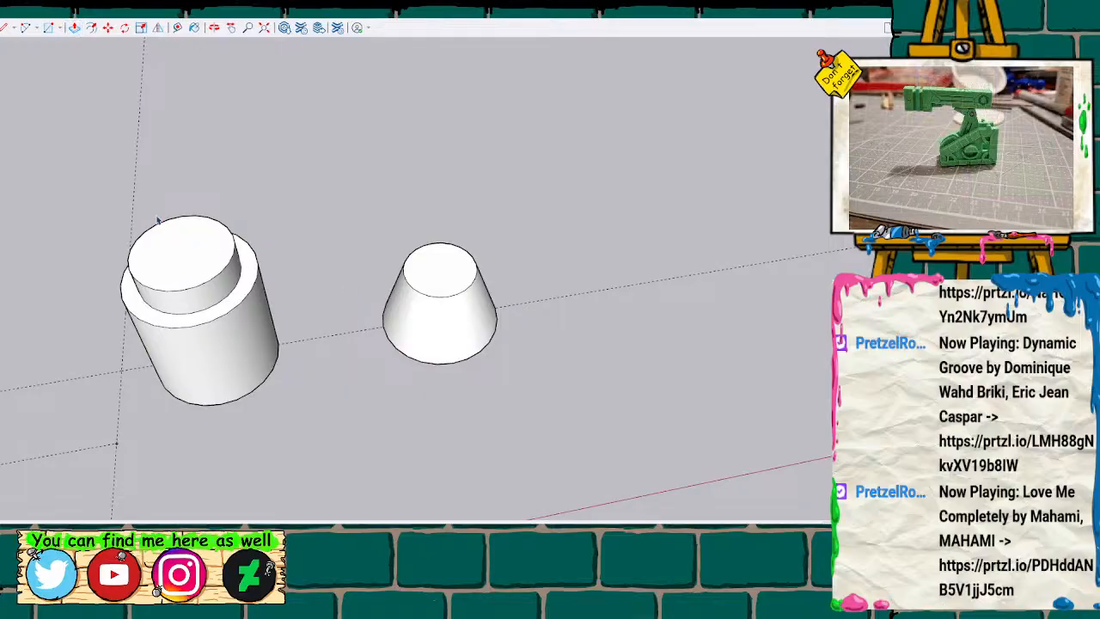
# Place a guide line through the centre of the neck's top face, parallel to the ground guide line.
pyautogui.press('t')
pyautogui.click(135, 255)
pyautogui.click(188, 246)
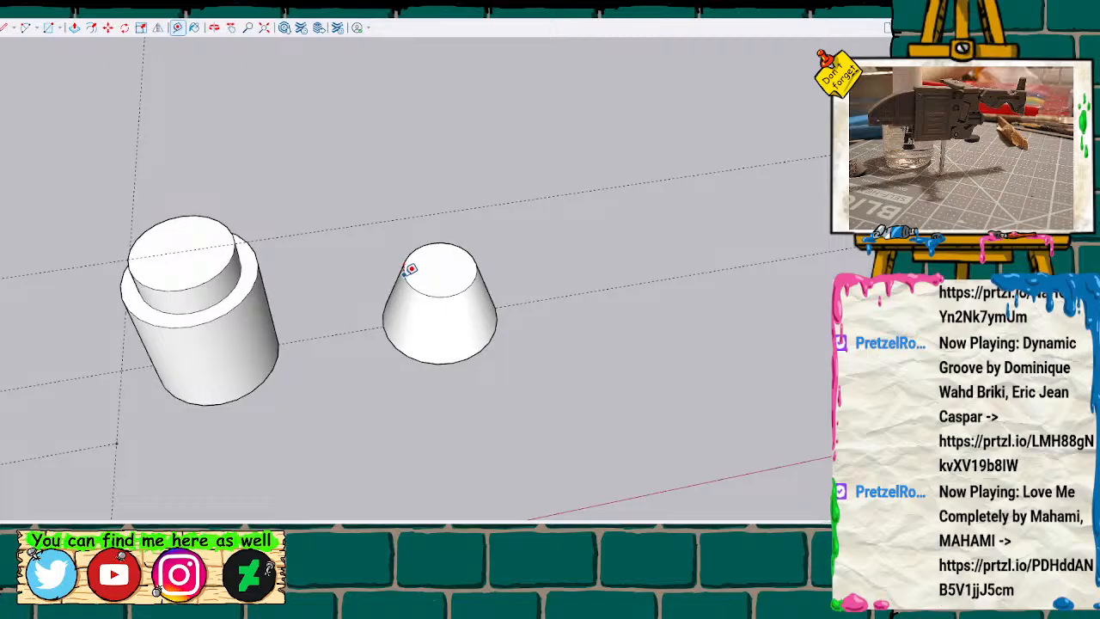
pyautogui.click(410, 277)
pyautogui.press('Escape')
pyautogui.press('space')
# Group the stepped cylinder and the truncated cone as two separate groups.
pyautogui.moveTo(79, 191); pyautogui.dragTo(287, 411)
pyautogui.press('g')
pyautogui.moveTo(364, 236); pyautogui.dragTo(530, 403)
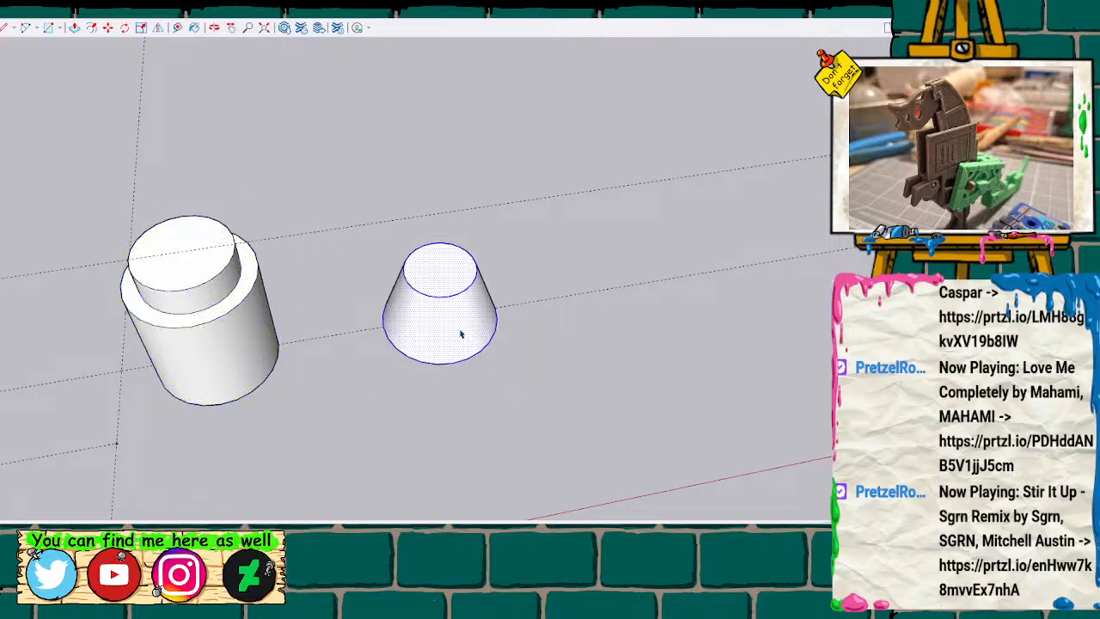
pyautogui.press('g')
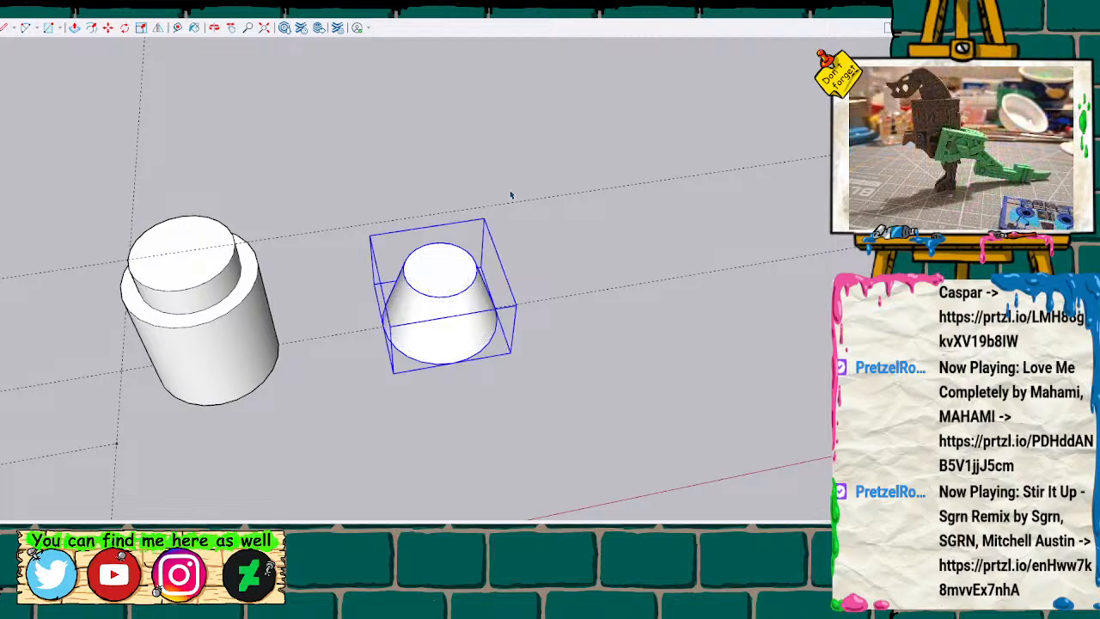
# Add a vertical guide line through the stepped cylinder and move the cone group along it to sit on top of the neck.
pyautogui.press('t')
pyautogui.click(279, 342)
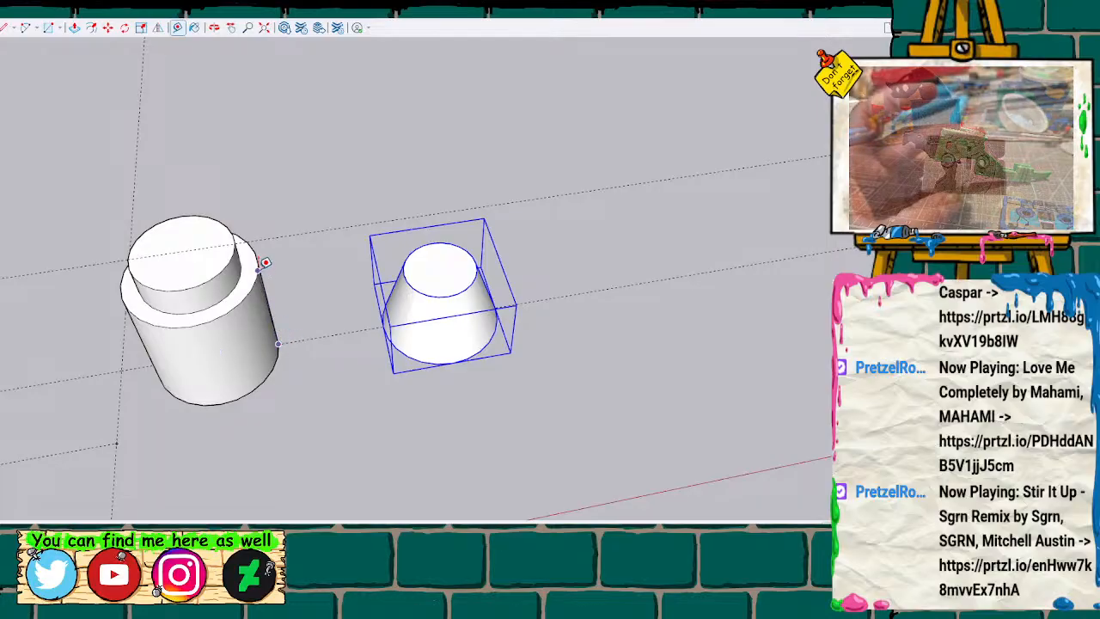
pyautogui.click(259, 220)
pyautogui.moveTo(410, 221); pyautogui.dragTo(79, 172, button='middle')
pyautogui.press('m')
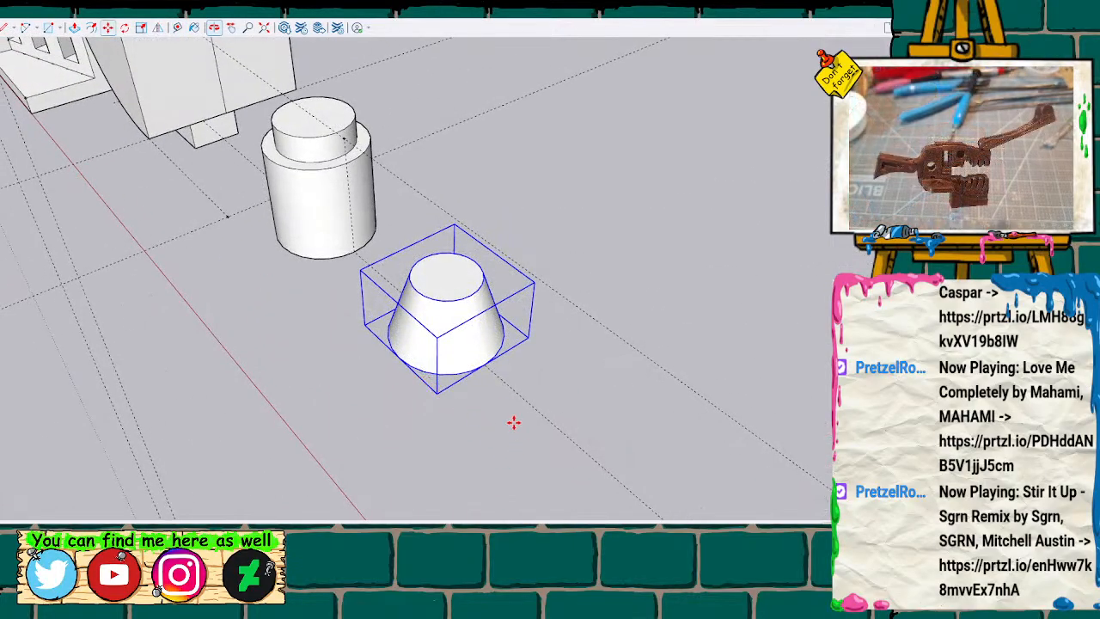
pyautogui.moveTo(486, 363); pyautogui.dragTo(344, 140)
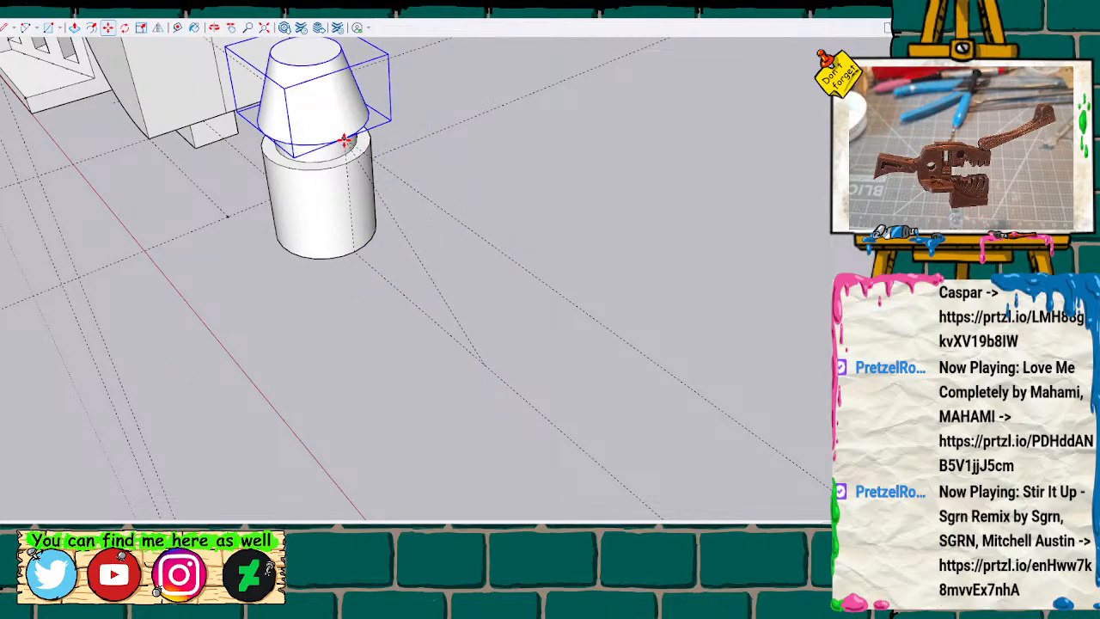
# Explode the stacked cylinder and cone groups together into loose geometry.
pyautogui.press('o')
pyautogui.moveTo(346, 229); pyautogui.dragTo(545, 335)
pyautogui.press('space')
pyautogui.moveTo(355, 78); pyautogui.dragTo(570, 378)
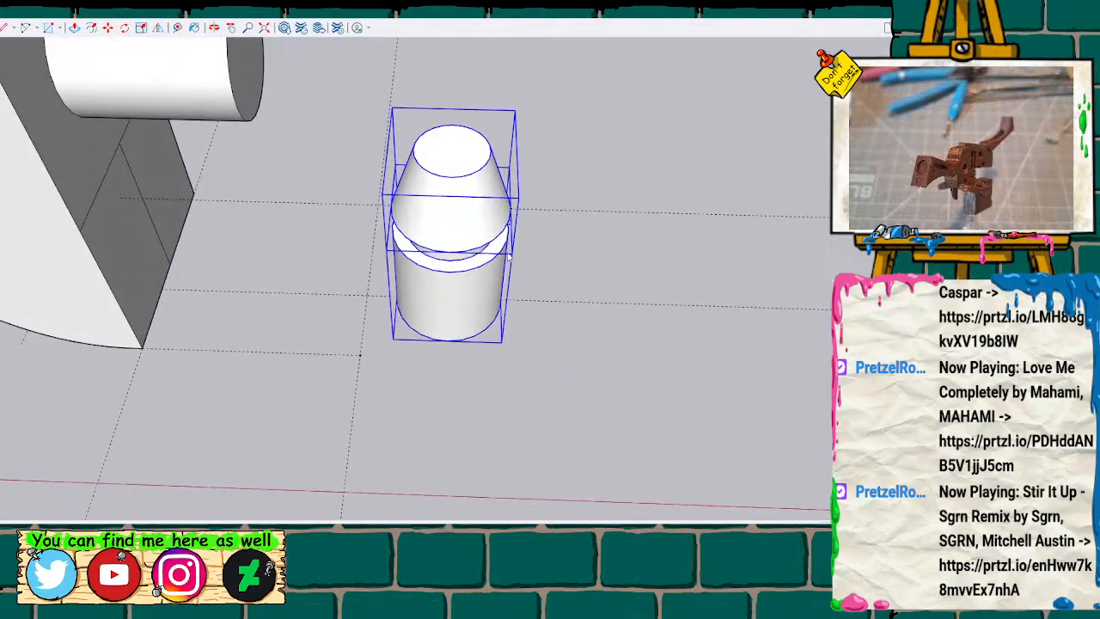
pyautogui.press('x')
# Delete the bottom face and the interior faces between the stacked parts to make the peg hollow.
pyautogui.scroll(3, 522, 290)
pyautogui.moveTo(483, 361); pyautogui.dragTo(563, 191, button='middle')
pyautogui.click(562, 226)
pyautogui.click(447, 195)
pyautogui.click(447, 196)
pyautogui.press('Delete')
# Draw a line across the peg's base diameter and a vertical line up the cylinder's side to its shoulder.
pyautogui.moveTo(457, 193); pyautogui.dragTo(450, 229, button='middle')
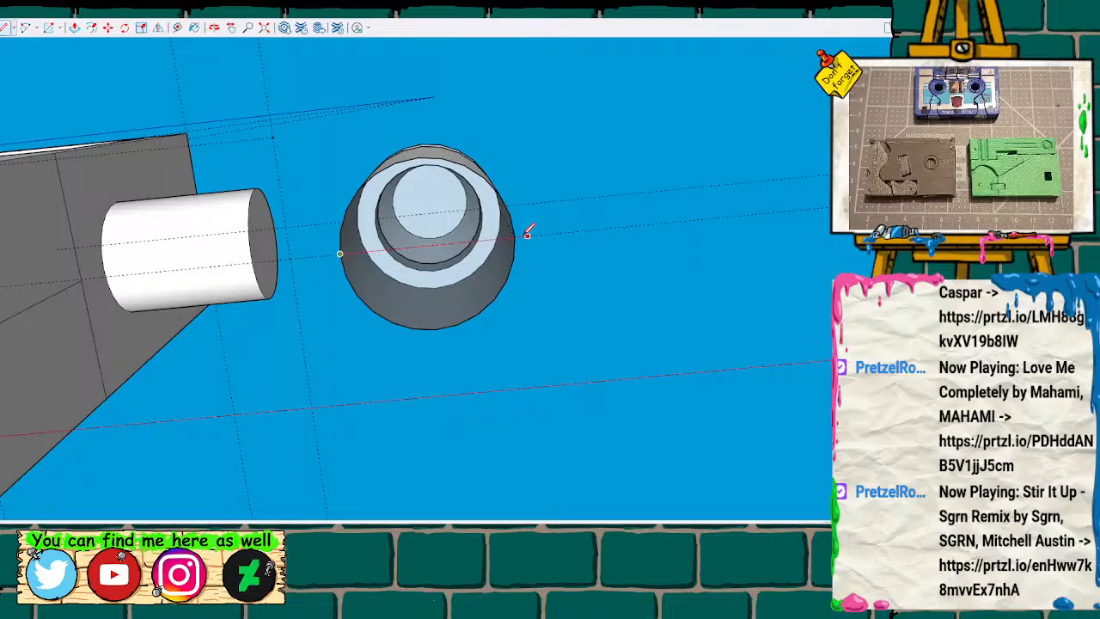
pyautogui.moveTo(521, 230); pyautogui.dragTo(254, 494, button='middle')
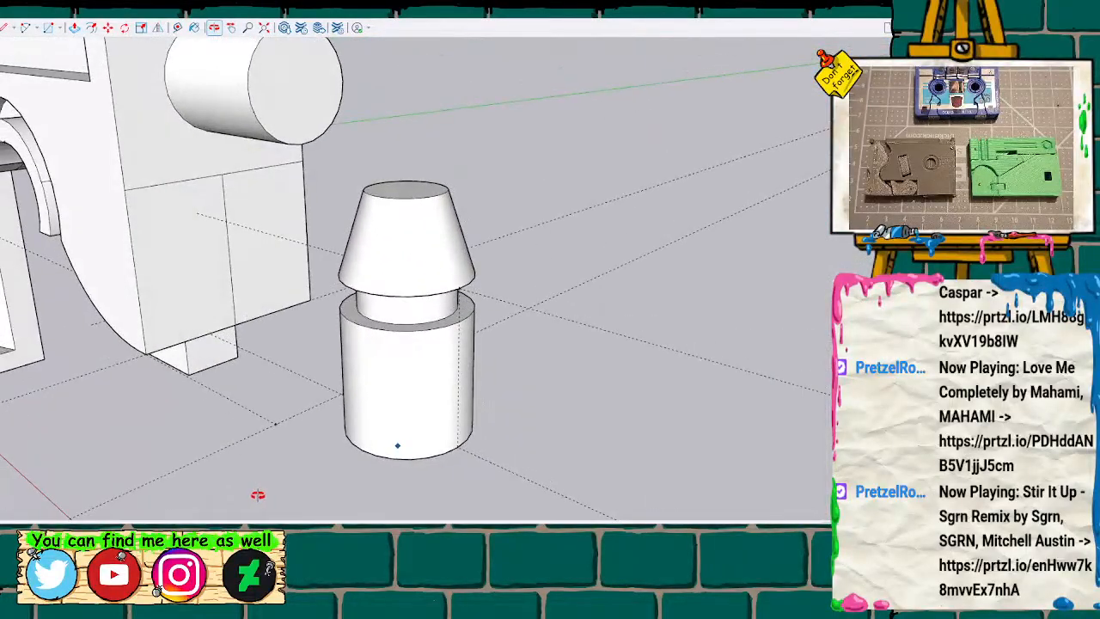
pyautogui.click(457, 446)
pyautogui.press('l')
pyautogui.scroll(1, 481, 415)
pyautogui.click(457, 445)
pyautogui.click(458, 322)
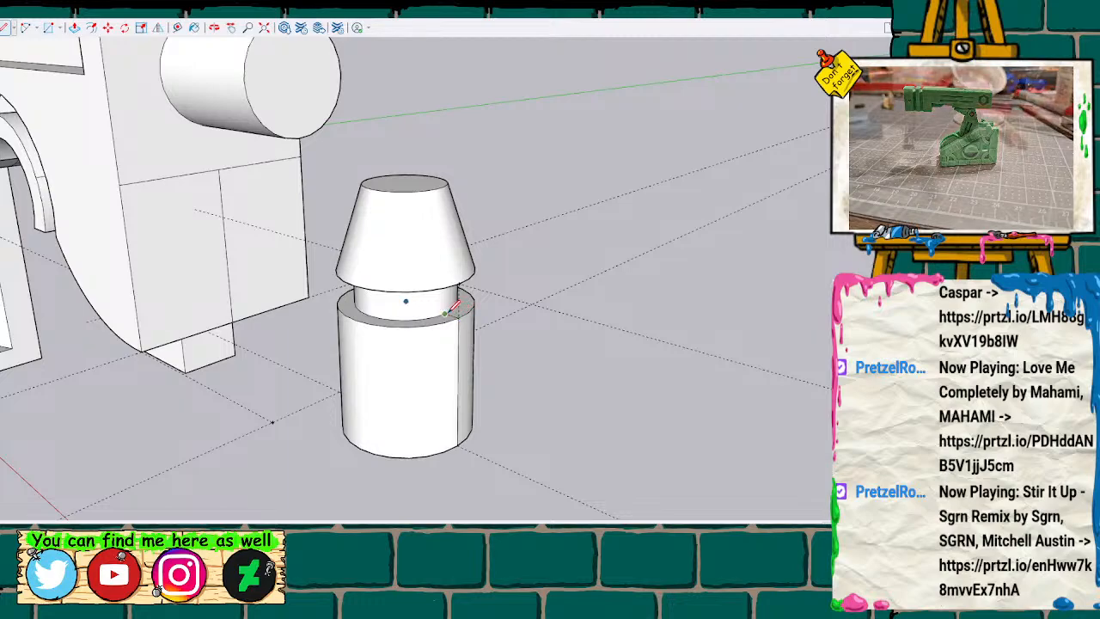
# Continue the dividing line across the shoulder ring and up the neck to the cone's underside.
pyautogui.scroll(3, 443, 302)
pyautogui.moveTo(433, 301); pyautogui.dragTo(406, 228, button='middle')
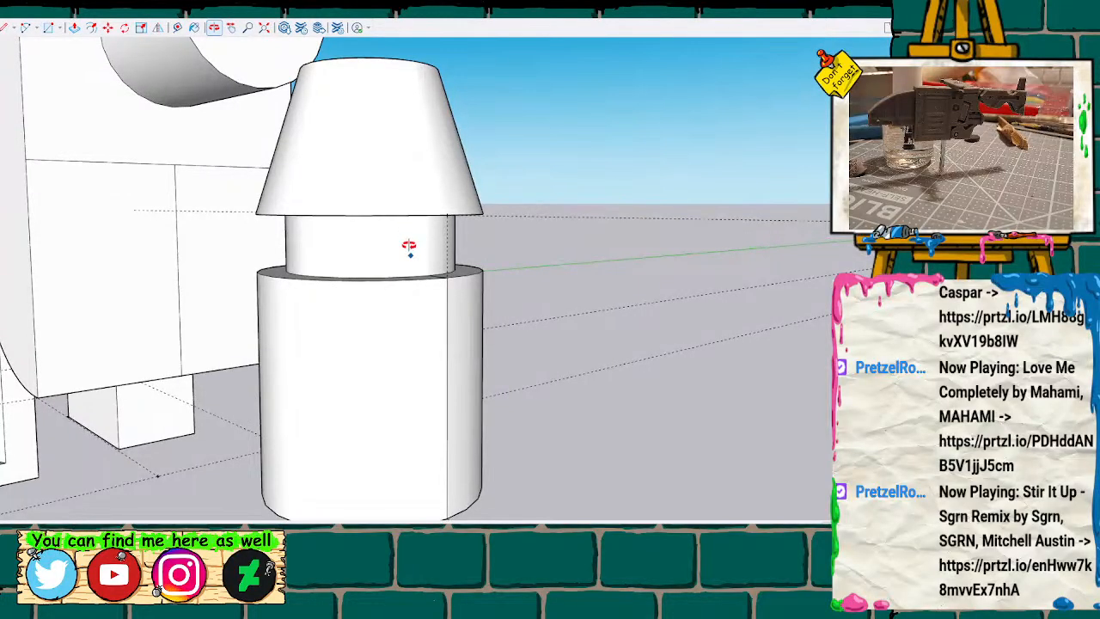
pyautogui.scroll(5, 409, 246)
pyautogui.moveTo(391, 231); pyautogui.dragTo(407, 231, button='middle')
pyautogui.click(453, 324)
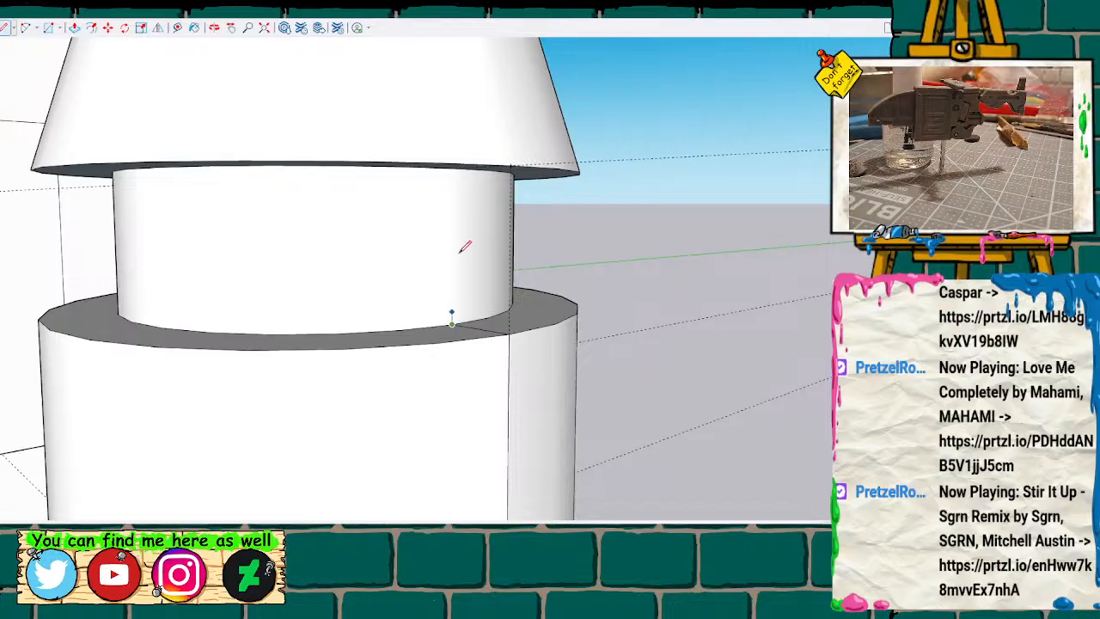
pyautogui.click(453, 167)
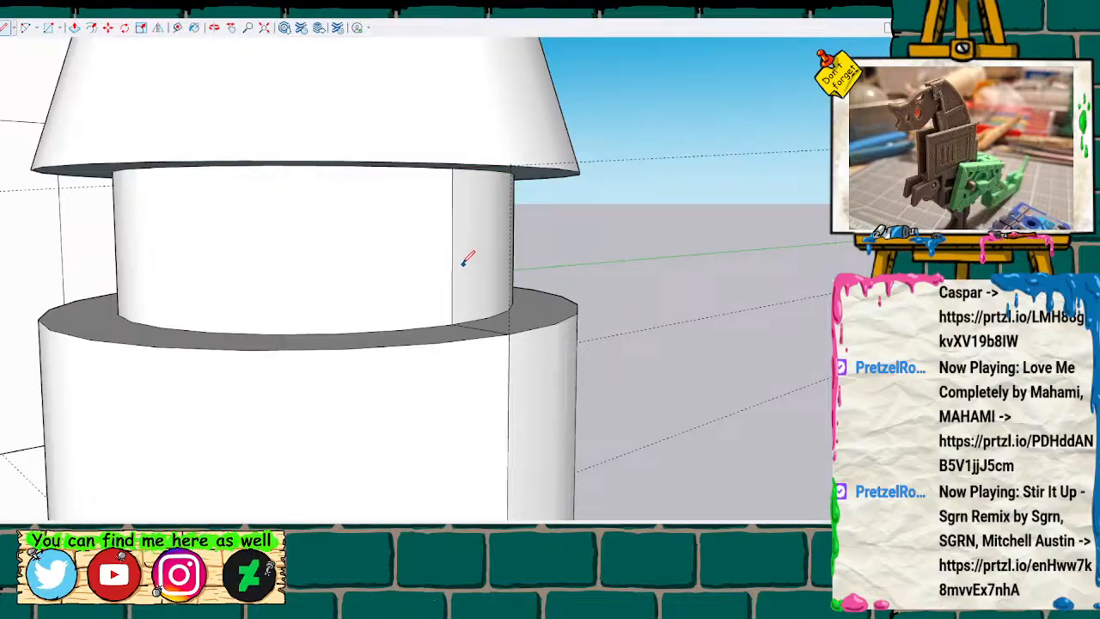
# Draw a matching vertical line up the opposite side of the cylinder from base to shoulder.
pyautogui.moveTo(460, 264)
pyautogui.mouseDown(button='middle')
pyautogui.moveTo(244, 307)
pyautogui.moveTo(411, 177)
pyautogui.moveTo(368, 280)
pyautogui.moveTo(410, 177)
pyautogui.moveTo(356, 384)
pyautogui.moveTo(305, 478)
pyautogui.moveTo(381, 210)
pyautogui.moveTo(120, 287)
pyautogui.moveTo(720, 226)
pyautogui.moveTo(667, 227)
pyautogui.moveTo(564, 179)
pyautogui.moveTo(717, 387)
pyautogui.moveTo(727, 304)
pyautogui.mouseUp(button='middle')
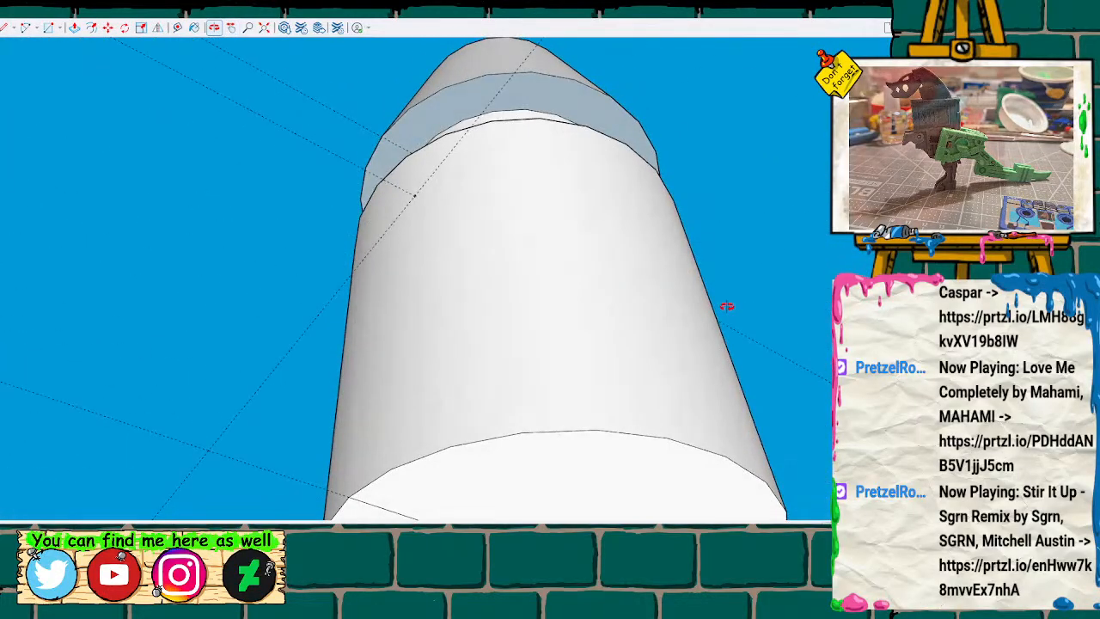
pyautogui.press('l')
pyautogui.click(350, 495)
pyautogui.click(377, 183)
pyautogui.moveTo(454, 164); pyautogui.dragTo(382, 383, button='middle')
pyautogui.scroll(2, 382, 383)
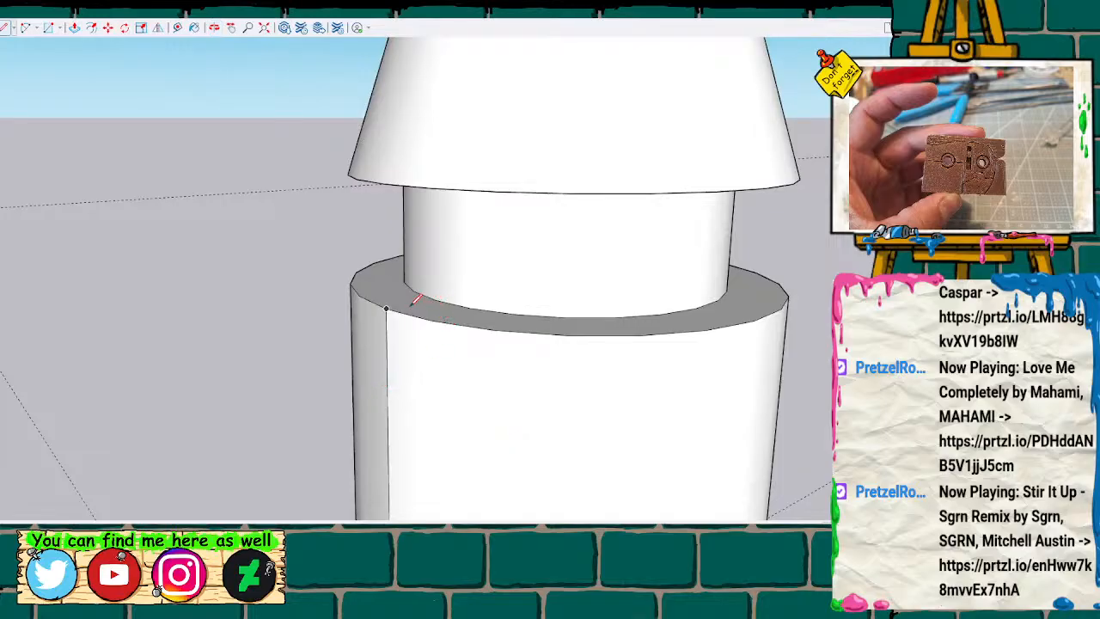
# Continue the opposite dividing line across the shoulder ring and up the neck.
pyautogui.click(387, 307)
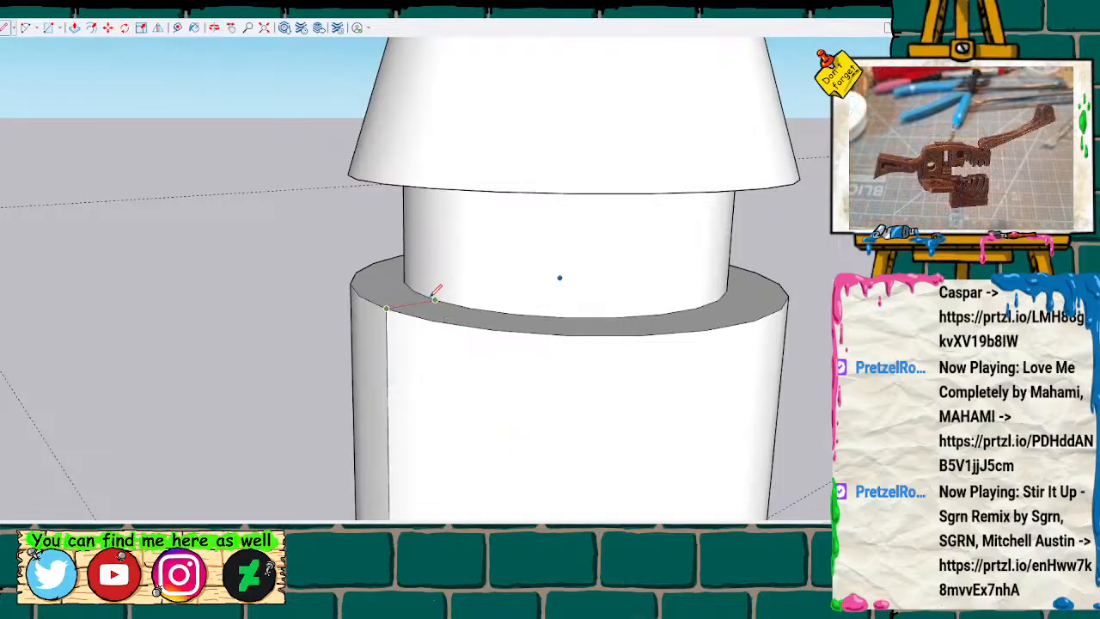
pyautogui.scroll(2, 439, 294)
pyautogui.moveTo(442, 287)
pyautogui.mouseDown(button='middle')
pyautogui.moveTo(493, 289)
pyautogui.moveTo(552, 253)
pyautogui.moveTo(557, 273)
pyautogui.mouseUp(button='middle')
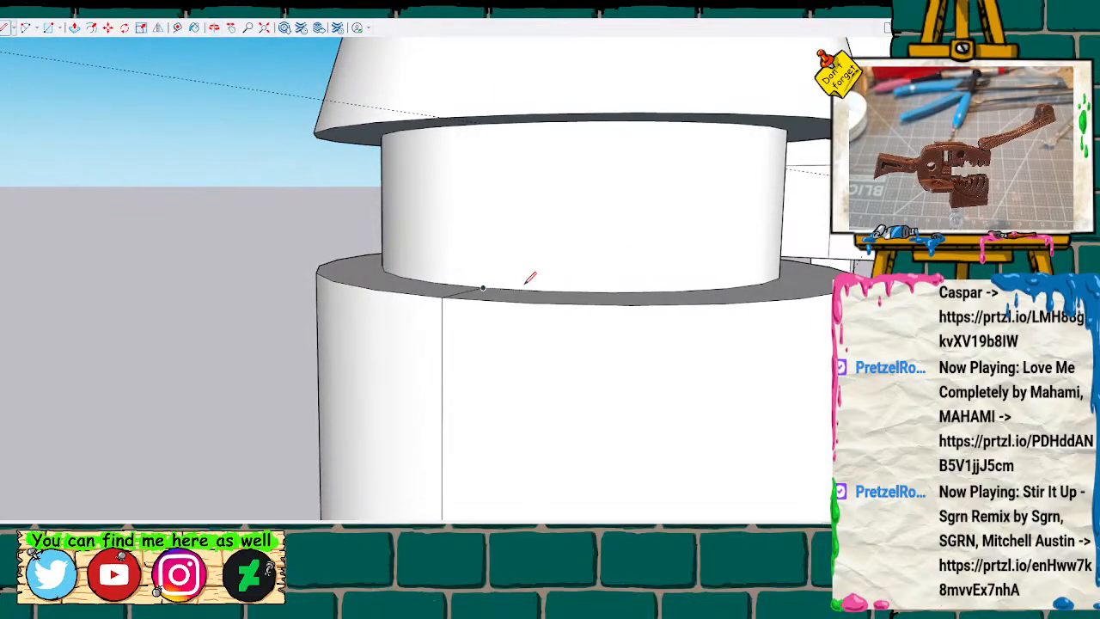
pyautogui.click(484, 287)
pyautogui.scroll(1, 494, 120)
pyautogui.press('p')
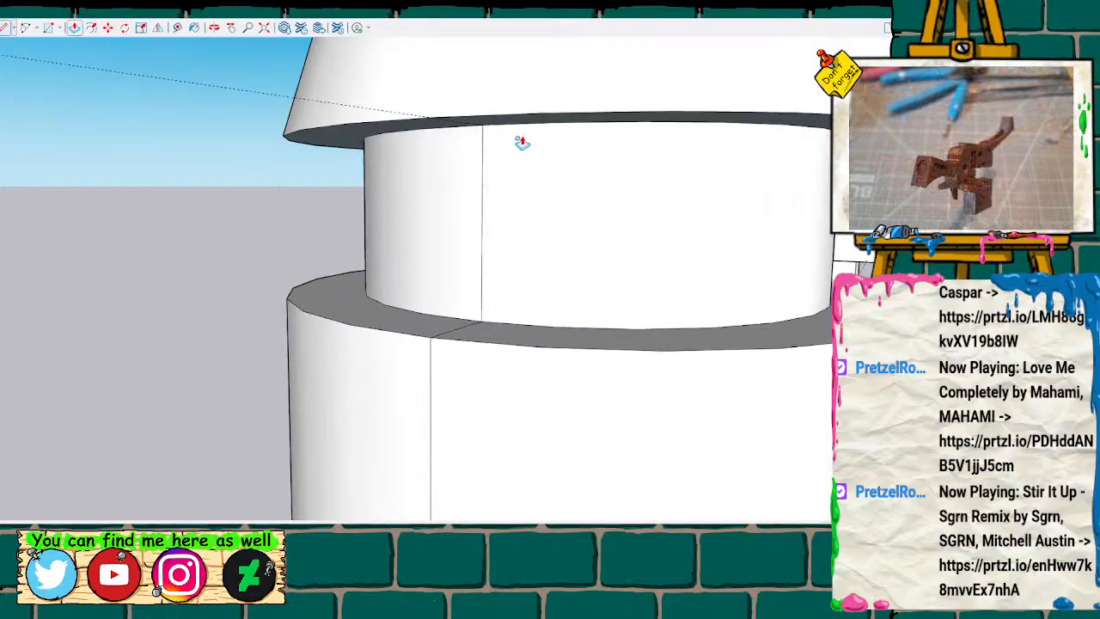
# Draw the dividing line across the cone's underside from its outer edge to the neck.
pyautogui.moveTo(515, 171); pyautogui.dragTo(563, 119, button='middle')
pyautogui.press('l')
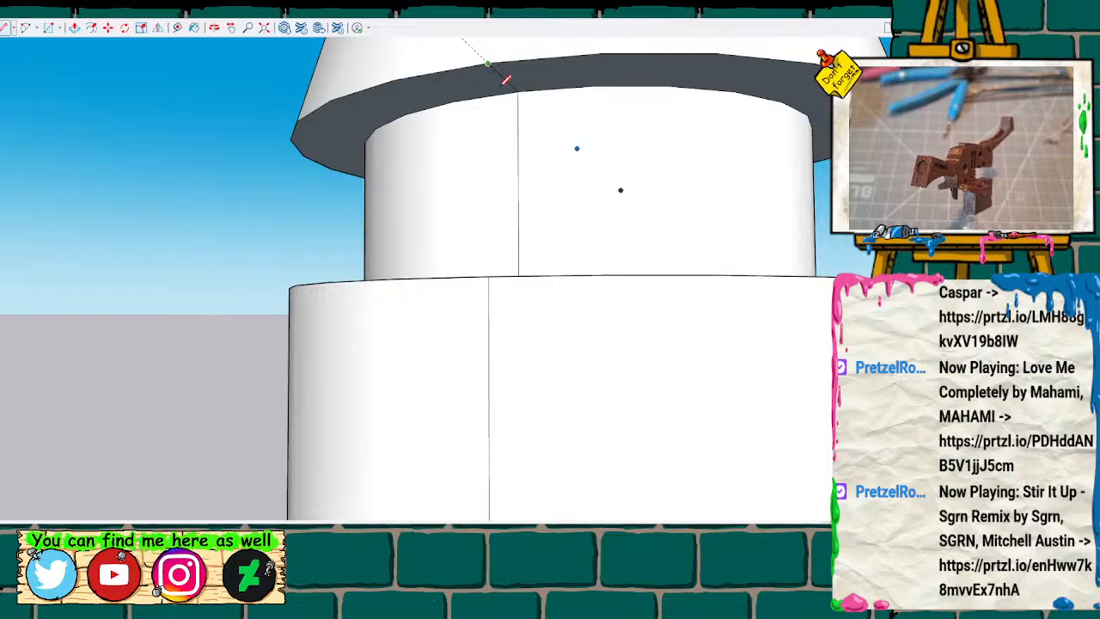
pyautogui.moveTo(567, 104); pyautogui.dragTo(494, 273, button='middle')
pyautogui.scroll(-5, 494, 272)
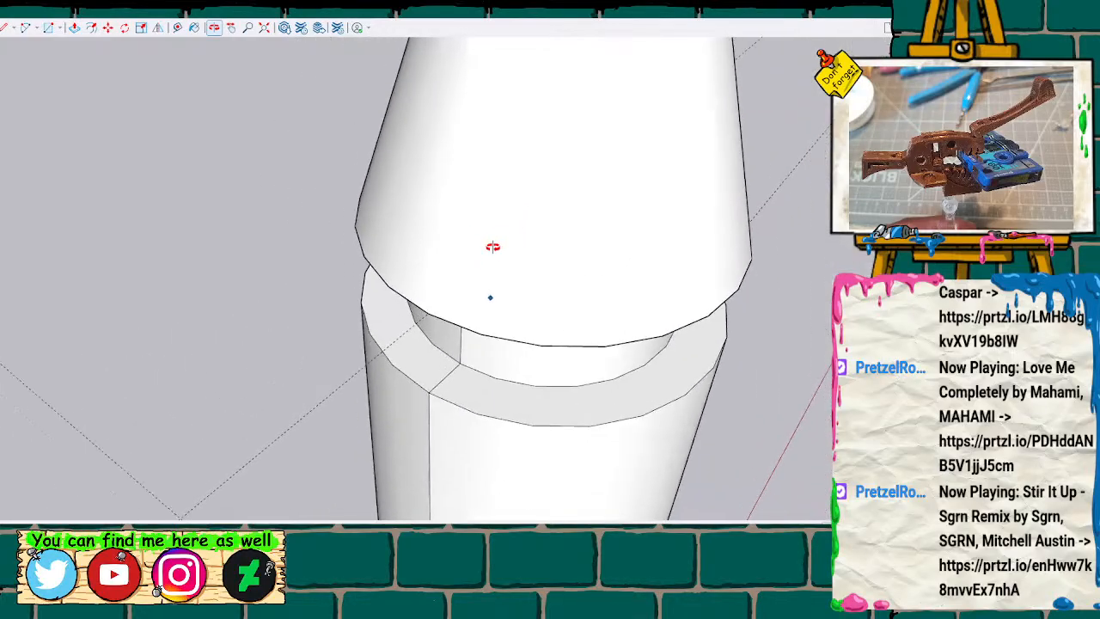
# Draw dividing lines up both sides of the cone and join them across its top face.
pyautogui.press('l')
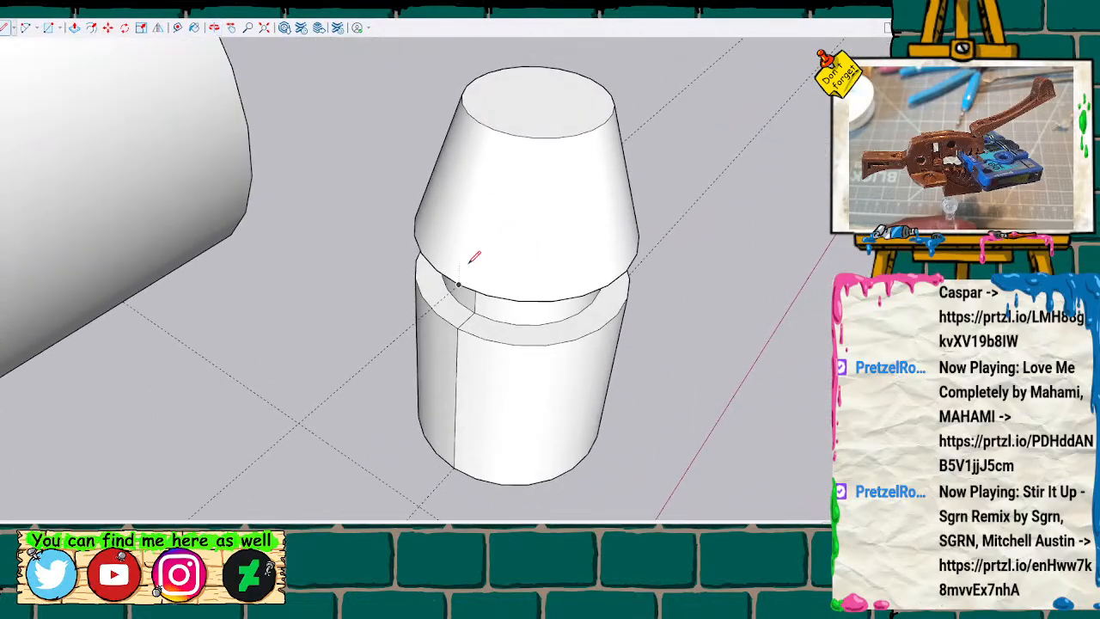
pyautogui.click(495, 127)
pyautogui.click(494, 129)
pyautogui.moveTo(526, 142)
pyautogui.mouseDown(button='middle')
pyautogui.moveTo(508, 256)
pyautogui.moveTo(235, 415)
pyautogui.moveTo(680, 378)
pyautogui.moveTo(417, 248)
pyautogui.moveTo(342, 126)
pyautogui.moveTo(363, 169)
pyautogui.moveTo(489, 297)
pyautogui.mouseUp(button='middle')
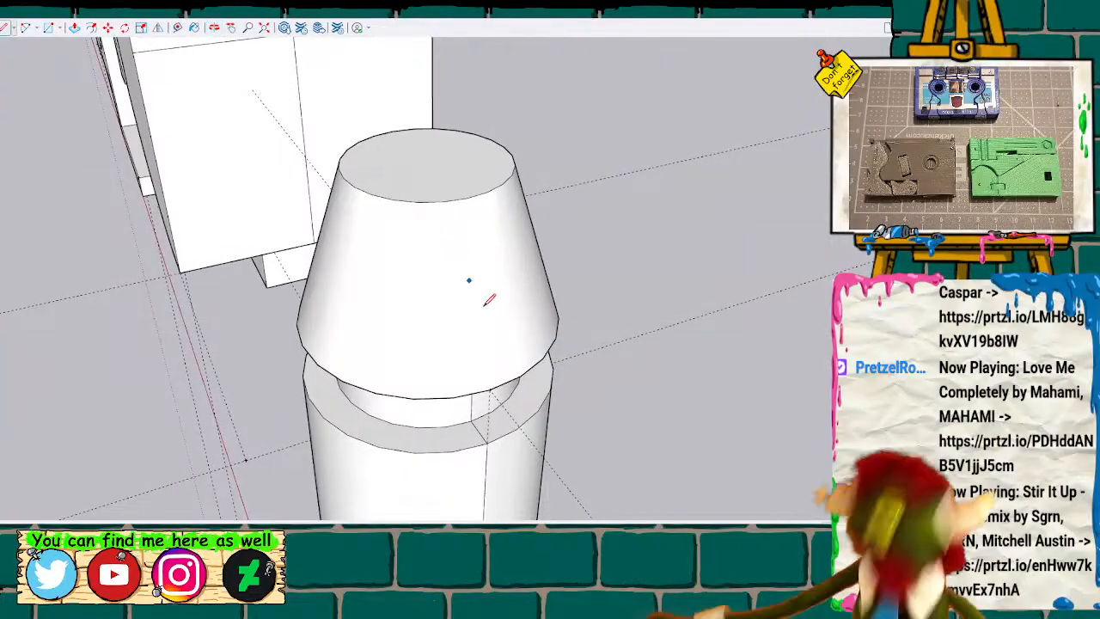
pyautogui.click(490, 389)
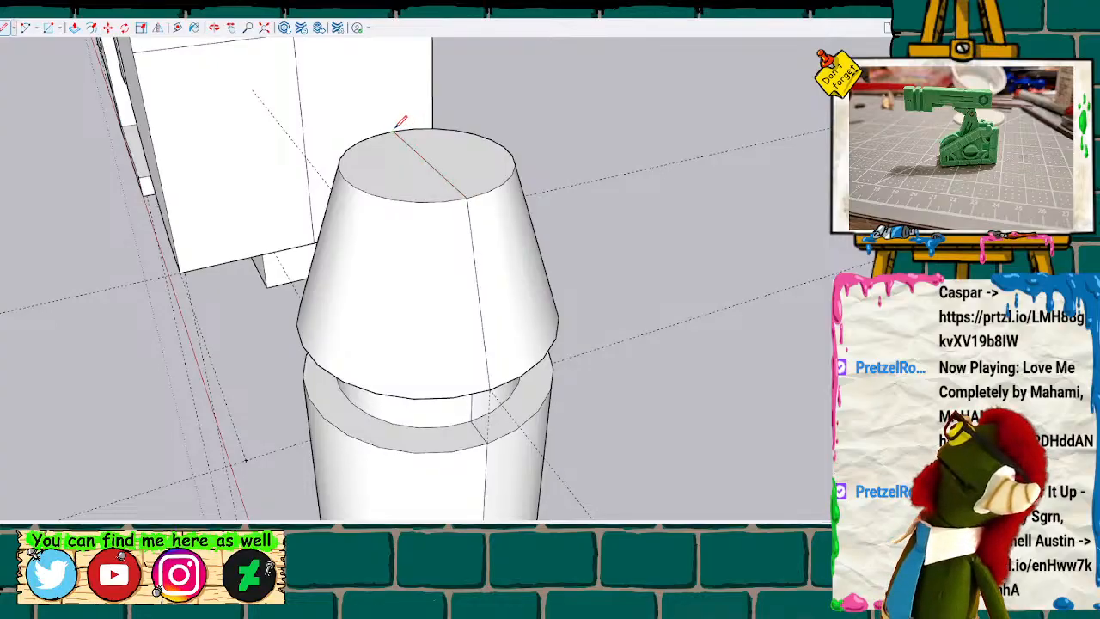
pyautogui.moveTo(397, 199); pyautogui.dragTo(647, 212, button='middle')
# Copy the whole divided peg and paste the duplicate beside the original on the ground guide line.
pyautogui.moveTo(454, 167); pyautogui.dragTo(545, 308)
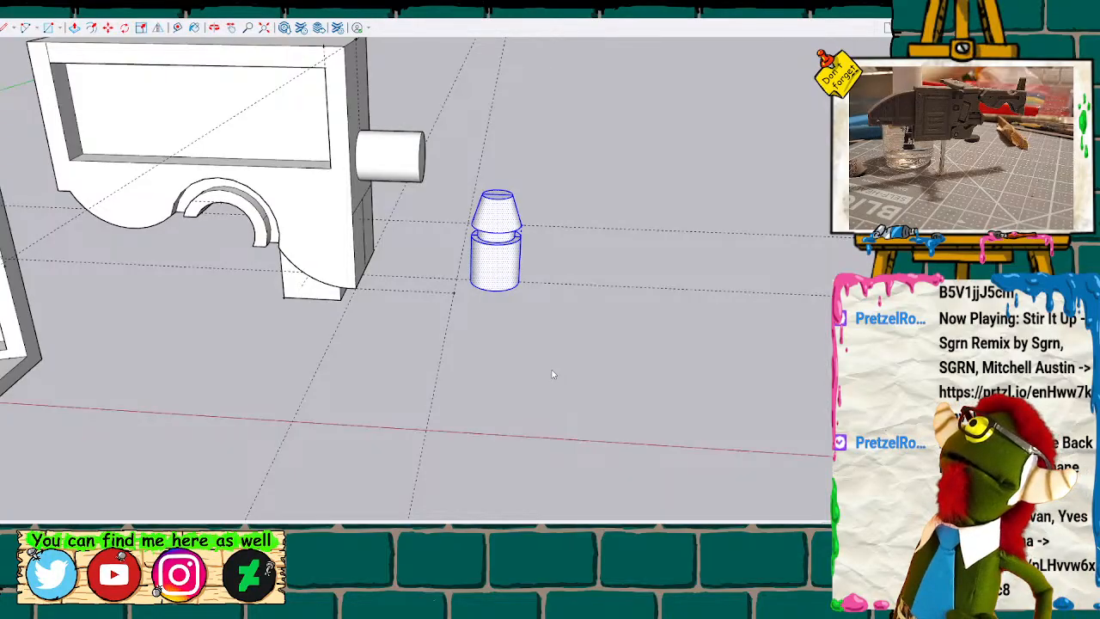
pyautogui.click(572, 219)
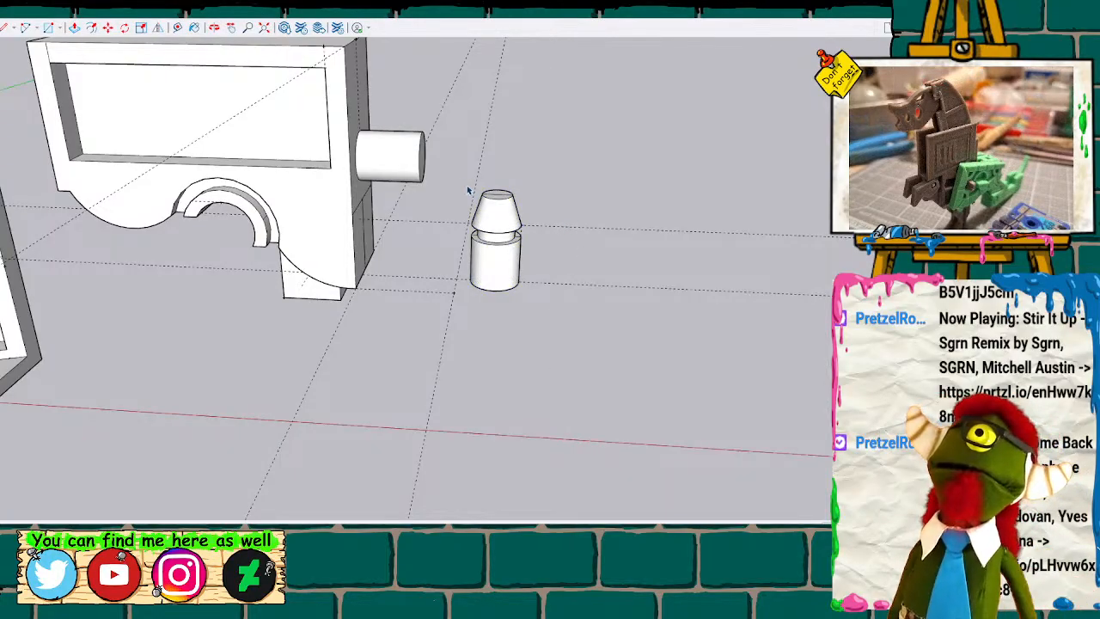
pyautogui.moveTo(513, 281); pyautogui.dragTo(552, 316)
pyautogui.hotkey('ctrl', 'v')
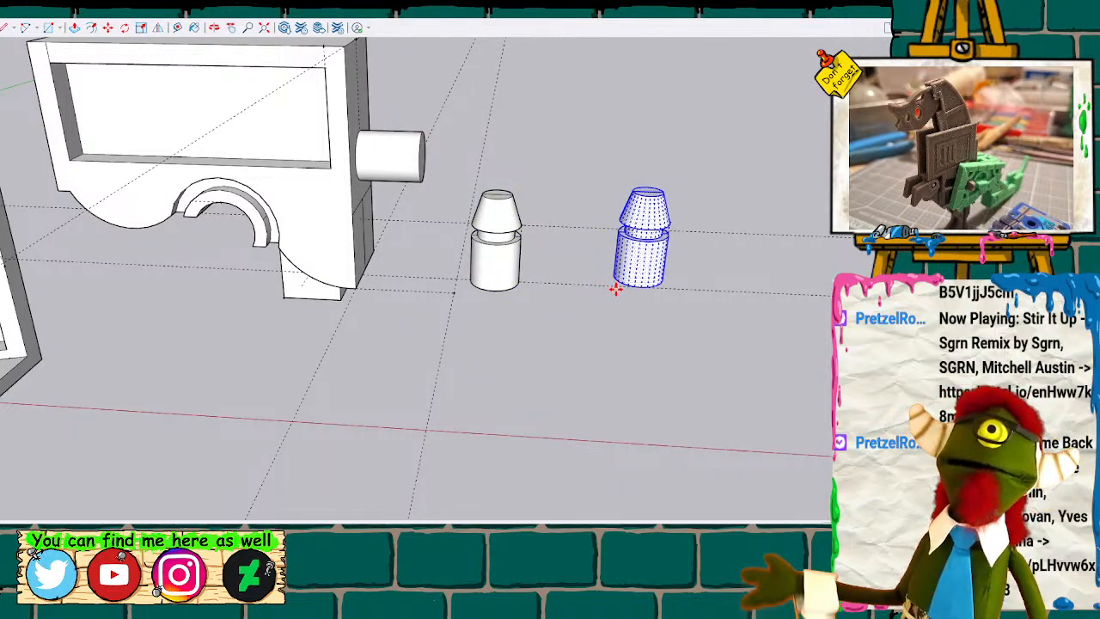
pyautogui.click(613, 287)
# Erase one lengthwise half of the original peg along its dividing lines, from the cone down through the body to the base.
pyautogui.scroll(1, 519, 185)
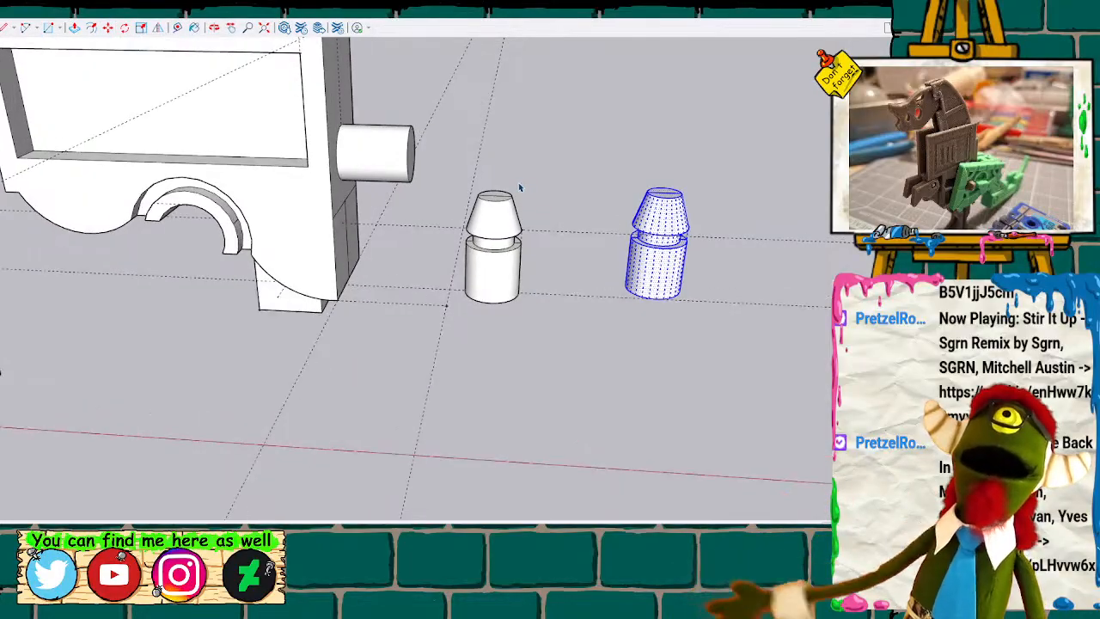
pyautogui.moveTo(518, 182); pyautogui.dragTo(583, 306, button='middle')
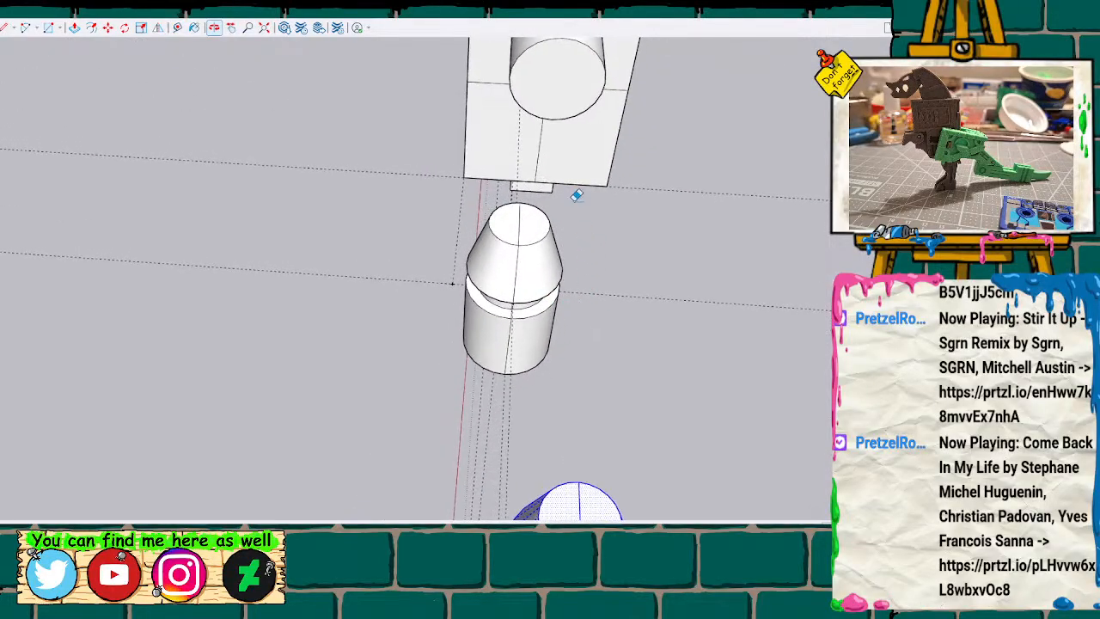
pyautogui.moveTo(550, 215); pyautogui.dragTo(564, 270)
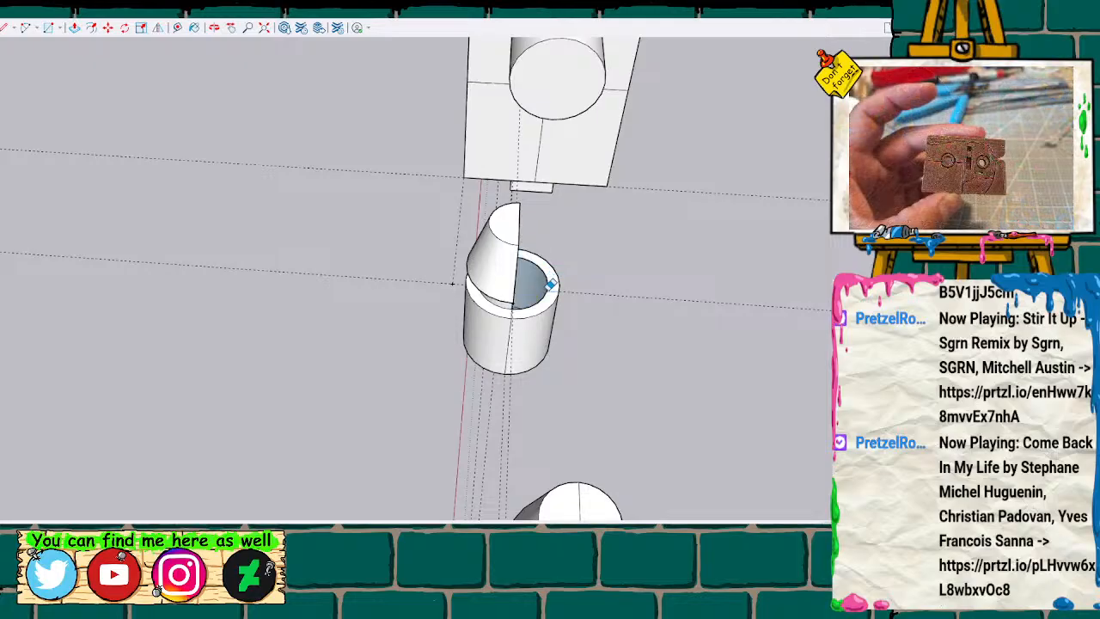
pyautogui.moveTo(548, 283); pyautogui.dragTo(558, 298)
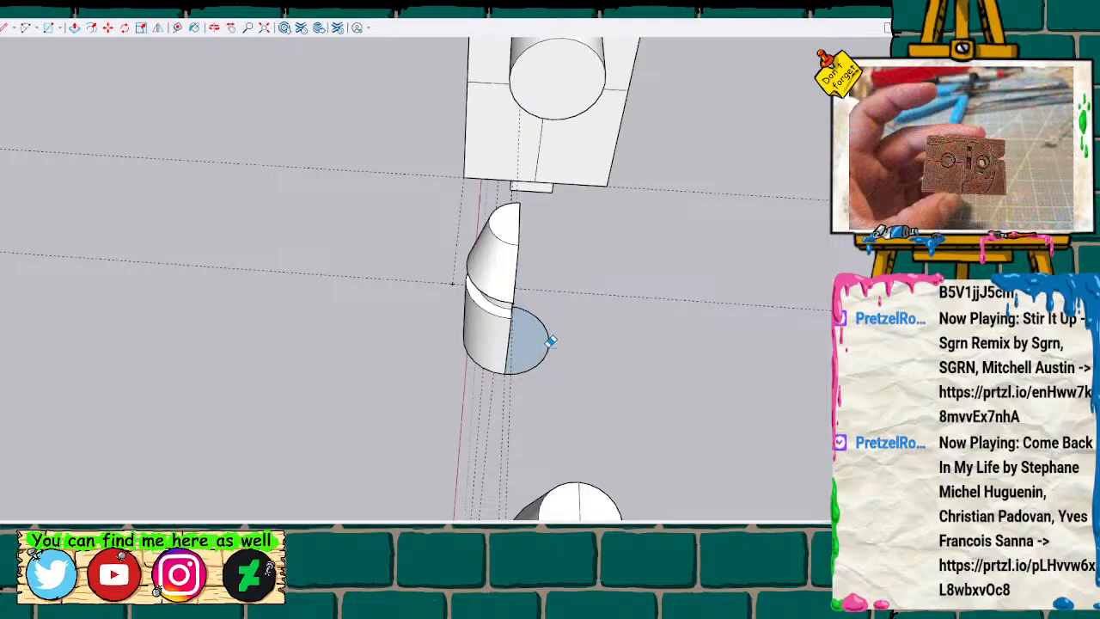
pyautogui.click(551, 341)
pyautogui.moveTo(642, 312)
pyautogui.mouseDown(button='middle')
pyautogui.moveTo(609, 326)
pyautogui.moveTo(246, 204)
pyautogui.moveTo(293, 112)
pyautogui.moveTo(454, 28)
pyautogui.moveTo(559, 189)
pyautogui.moveTo(649, 263)
pyautogui.moveTo(663, 251)
pyautogui.mouseUp(button='middle')
pyautogui.moveTo(709, 132)
pyautogui.mouseDown(button='middle')
pyautogui.moveTo(668, 216)
pyautogui.moveTo(684, 249)
pyautogui.moveTo(695, 173)
pyautogui.moveTo(712, 159)
pyautogui.mouseUp(button='middle')
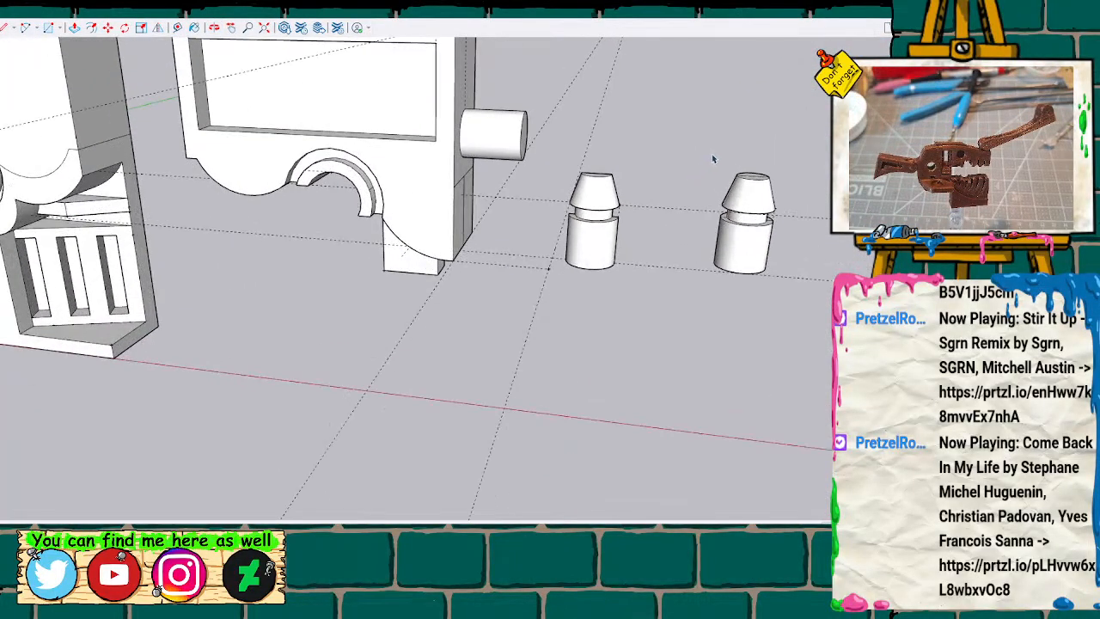
# Move the whole duplicate peg across the model to beside the pegged body part at the far end of the row.
pyautogui.moveTo(708, 261); pyautogui.dragTo(790, 289)
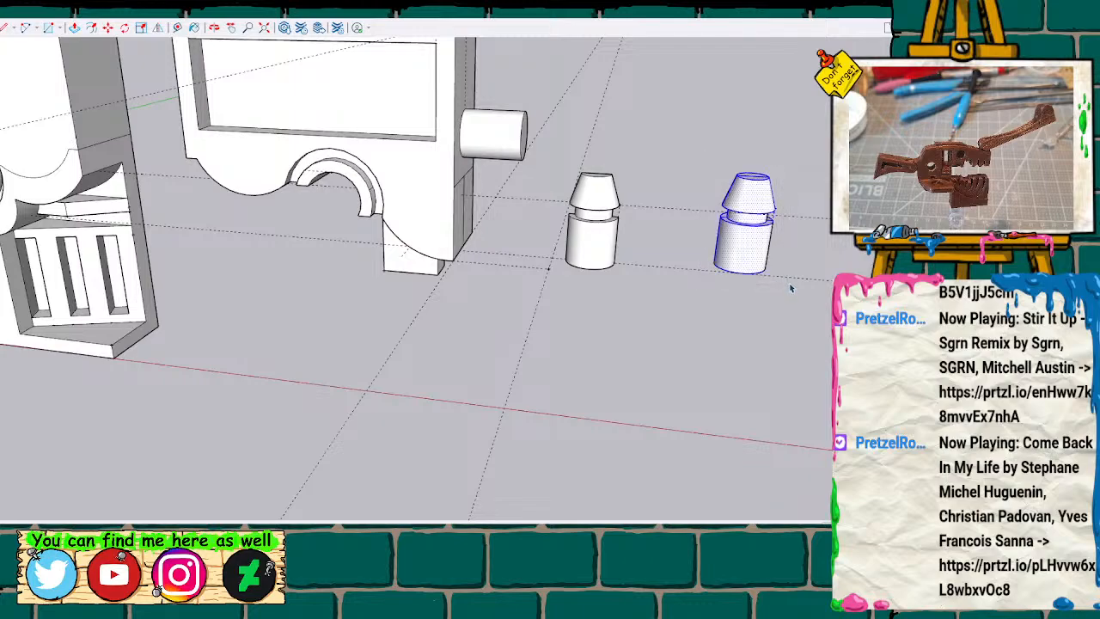
pyautogui.click(797, 349)
pyautogui.scroll(-4, 708, 314)
pyautogui.scroll(-5, 709, 313)
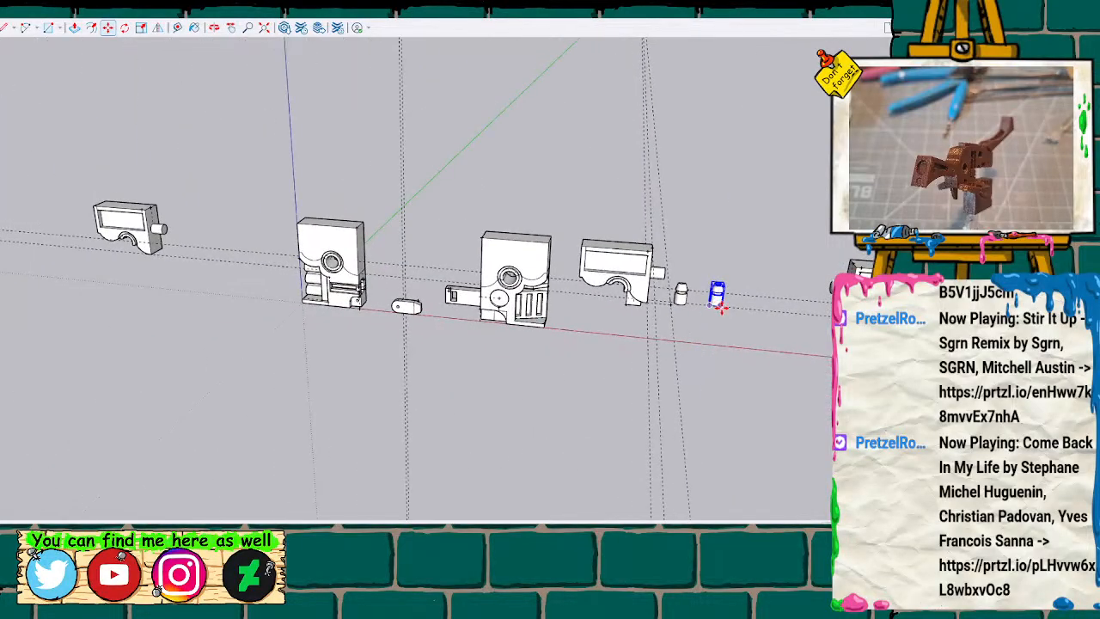
pyautogui.click(720, 307)
pyautogui.click(189, 258)
pyautogui.scroll(6, 709, 298)
pyautogui.press('space')
pyautogui.scroll(5, 706, 298)
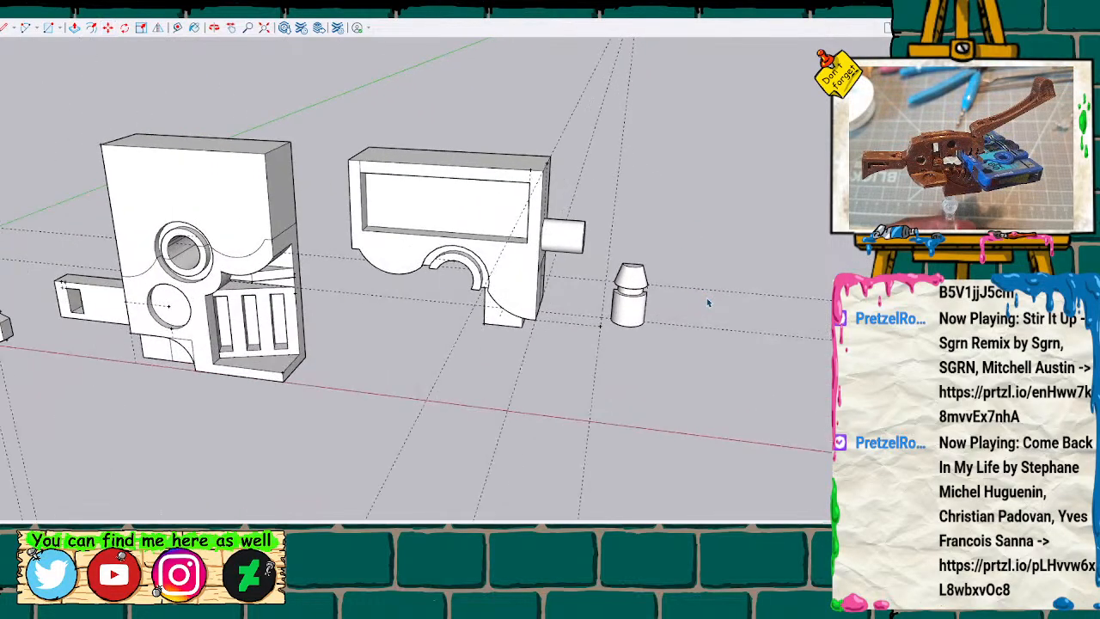
pyautogui.scroll(2, 706, 298)
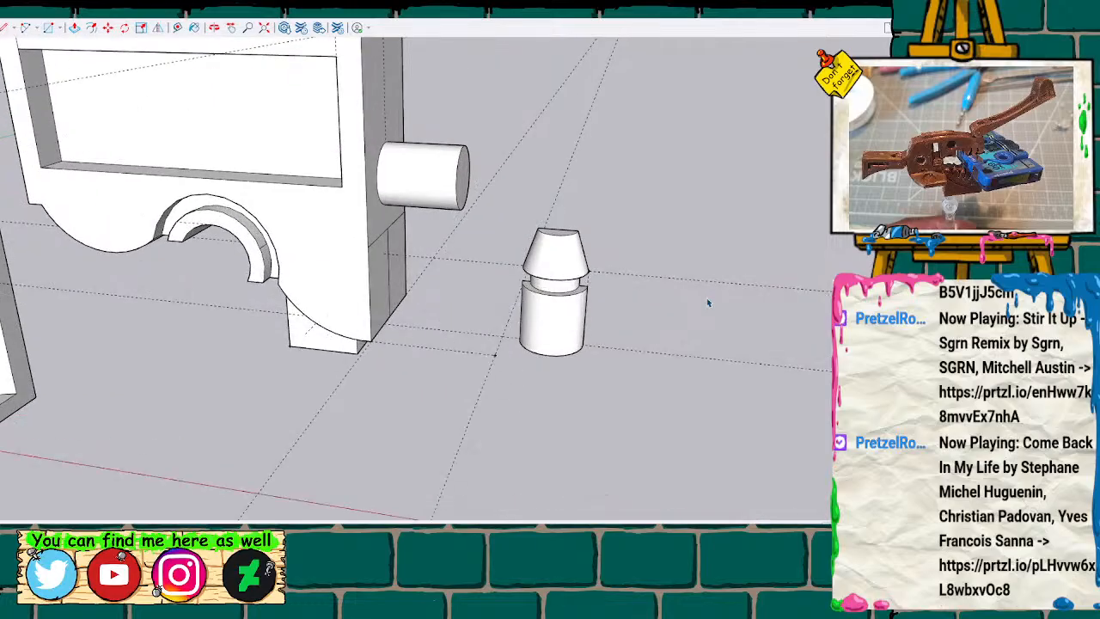
pyautogui.press('t')
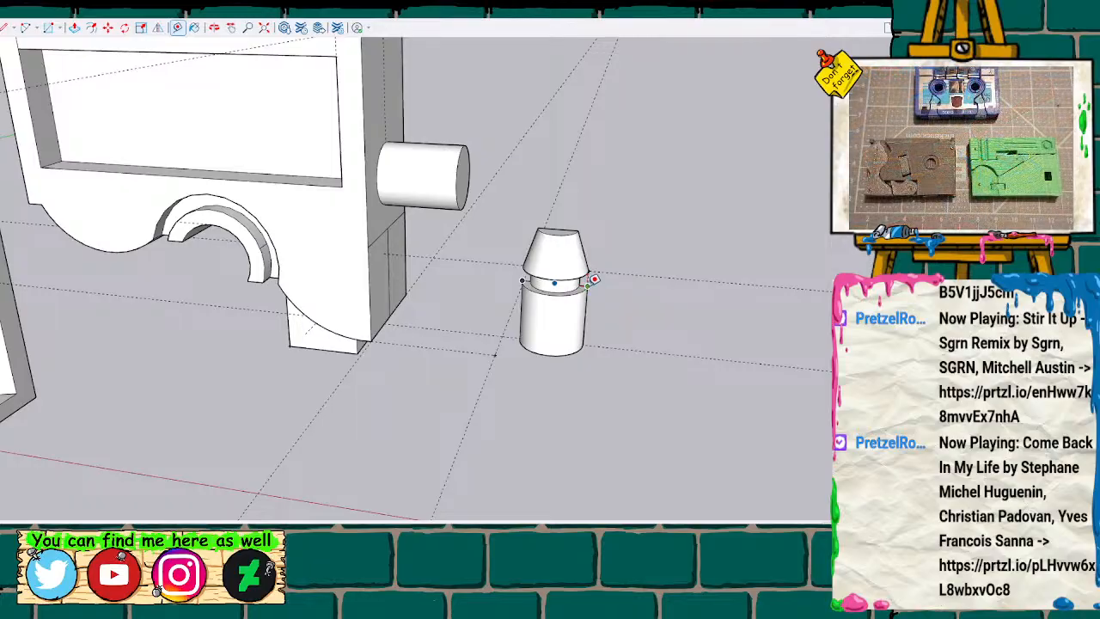
pyautogui.press('space')
pyautogui.moveTo(159, 216); pyautogui.dragTo(393, 256, button='middle')
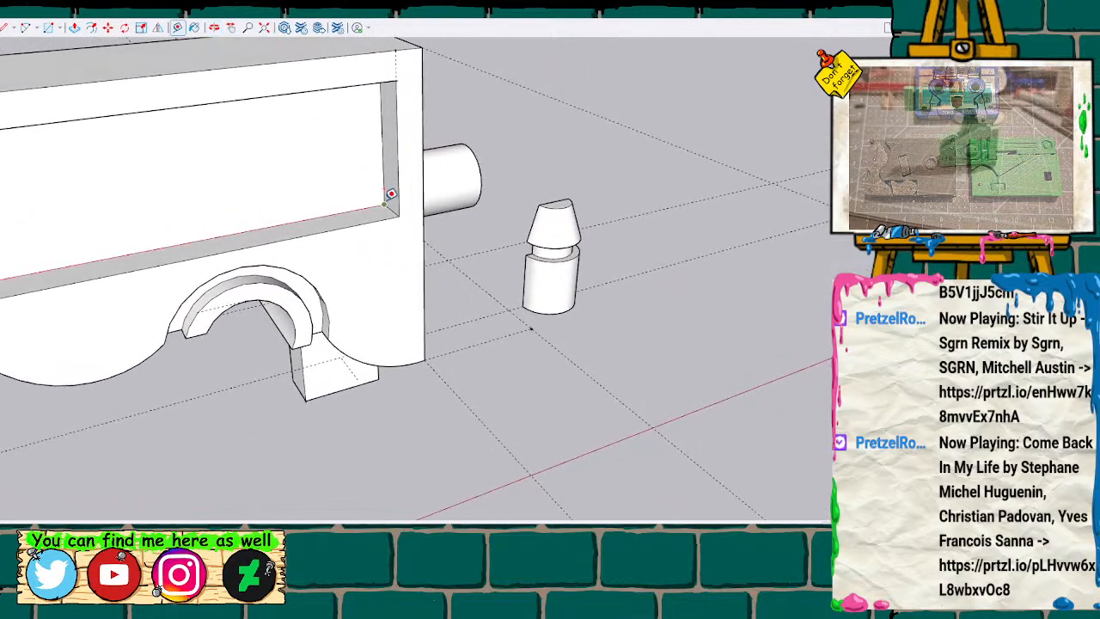
pyautogui.scroll(-2, 670, 255)
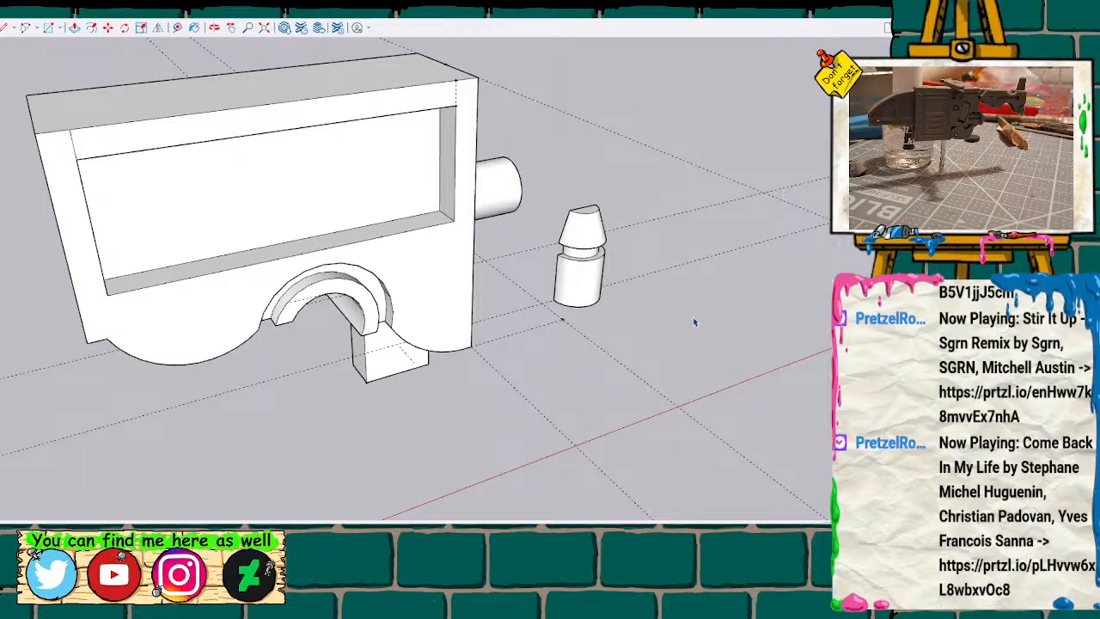
pyautogui.scroll(4, 692, 284)
pyautogui.scroll(-3, 659, 258)
# Copy the remaining half peg and paste one duplicate on the ground in front of the guide lines.
pyautogui.moveTo(410, 130); pyautogui.dragTo(621, 343)
pyautogui.moveTo(759, 319); pyautogui.dragTo(614, 341, button='middle')
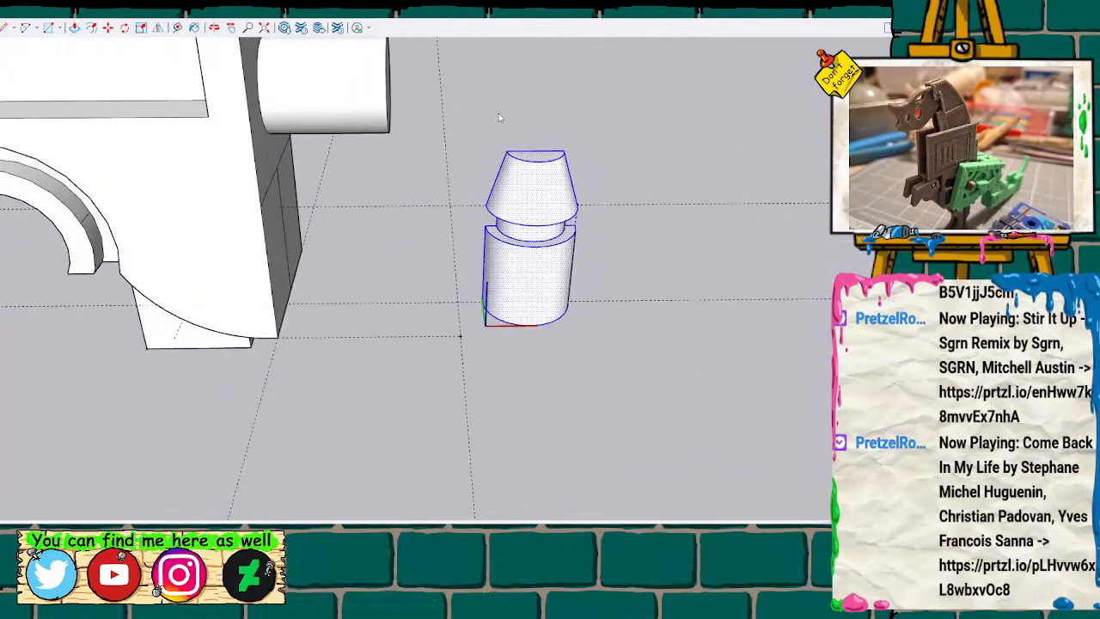
pyautogui.press('h')
pyautogui.moveTo(537, 367); pyautogui.dragTo(391, 361)
pyautogui.hotkey('ctrl', 'v')
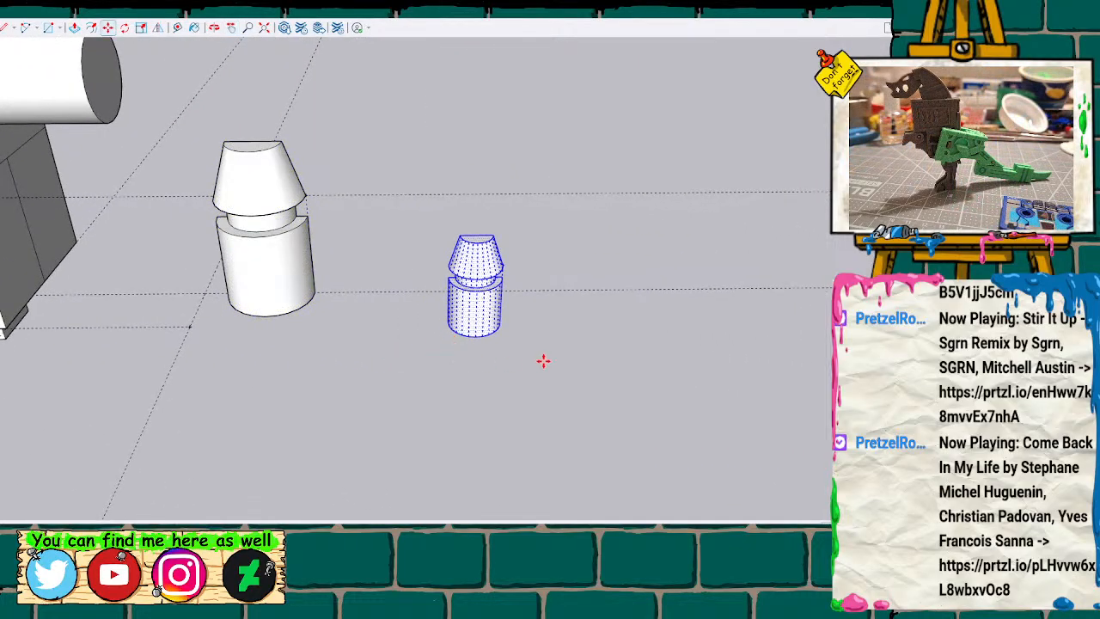
pyautogui.hotkey('ctrl', 'v')
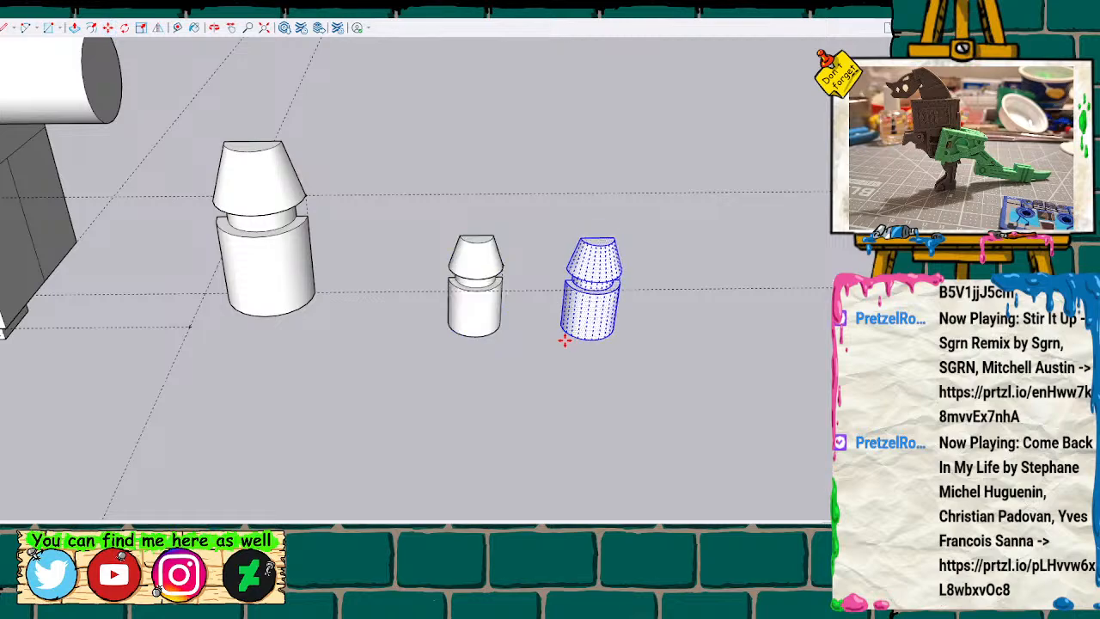
pyautogui.press('Escape')
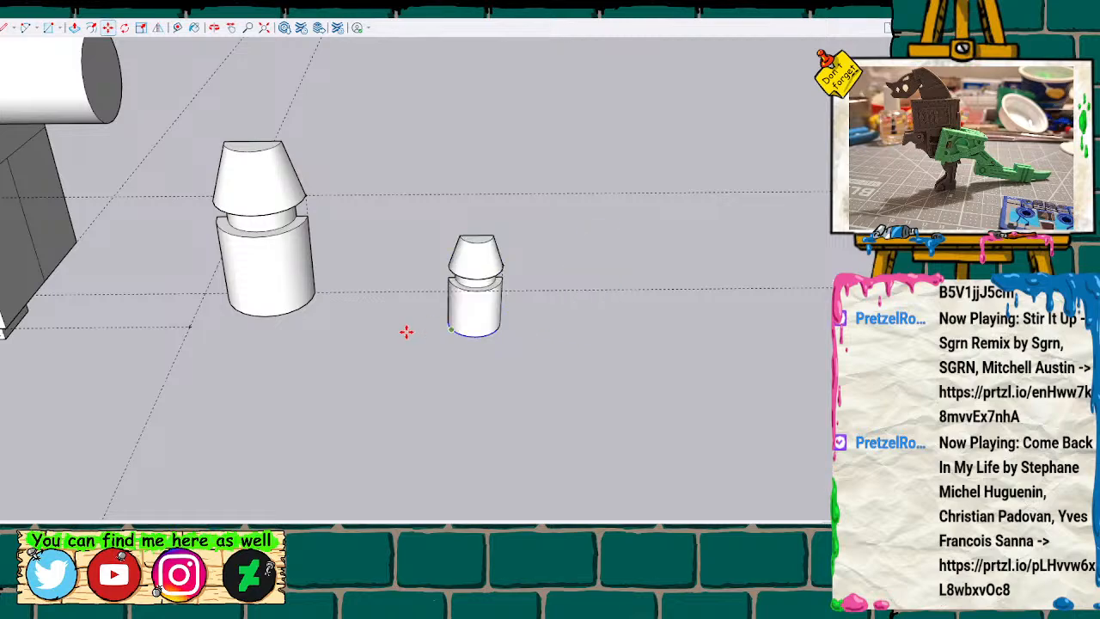
# Move the pasted half peg by its base corner onto the first half's base corner so both stand side by side, flat faces aligned.
pyautogui.scroll(-3, 406, 330)
pyautogui.moveTo(469, 234); pyautogui.dragTo(87, 137, button='middle')
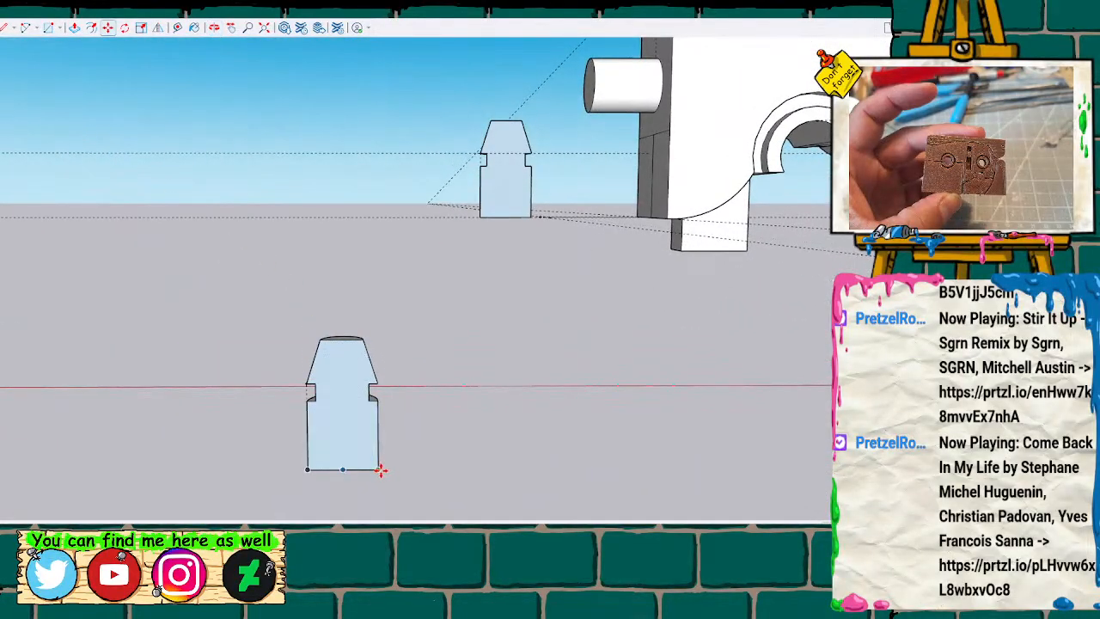
pyautogui.moveTo(383, 448); pyautogui.dragTo(446, 260)
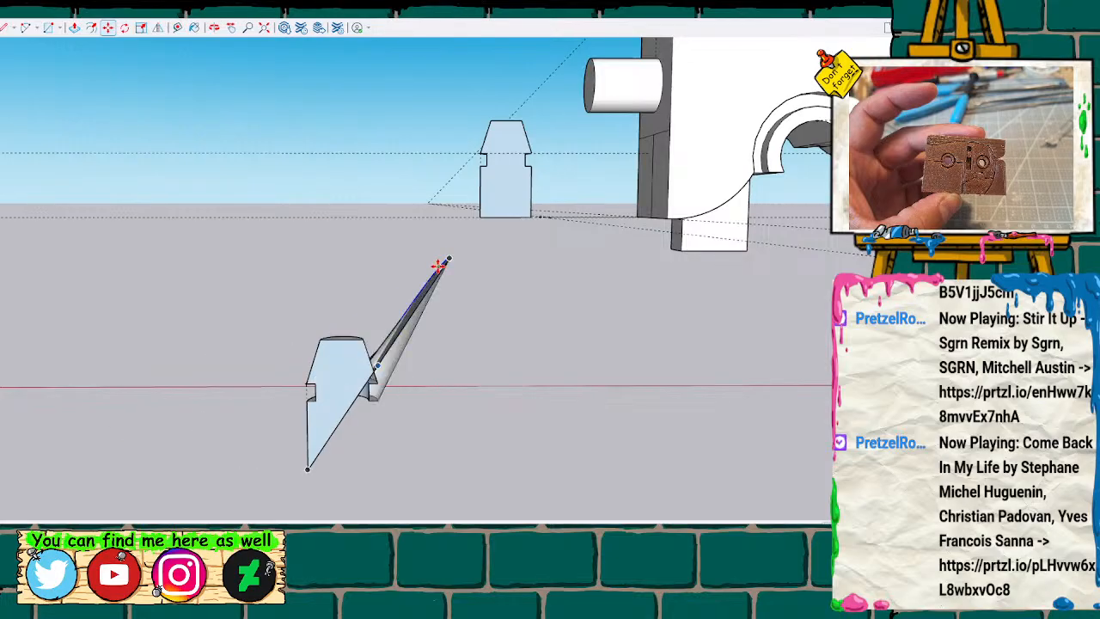
pyautogui.press('Escape')
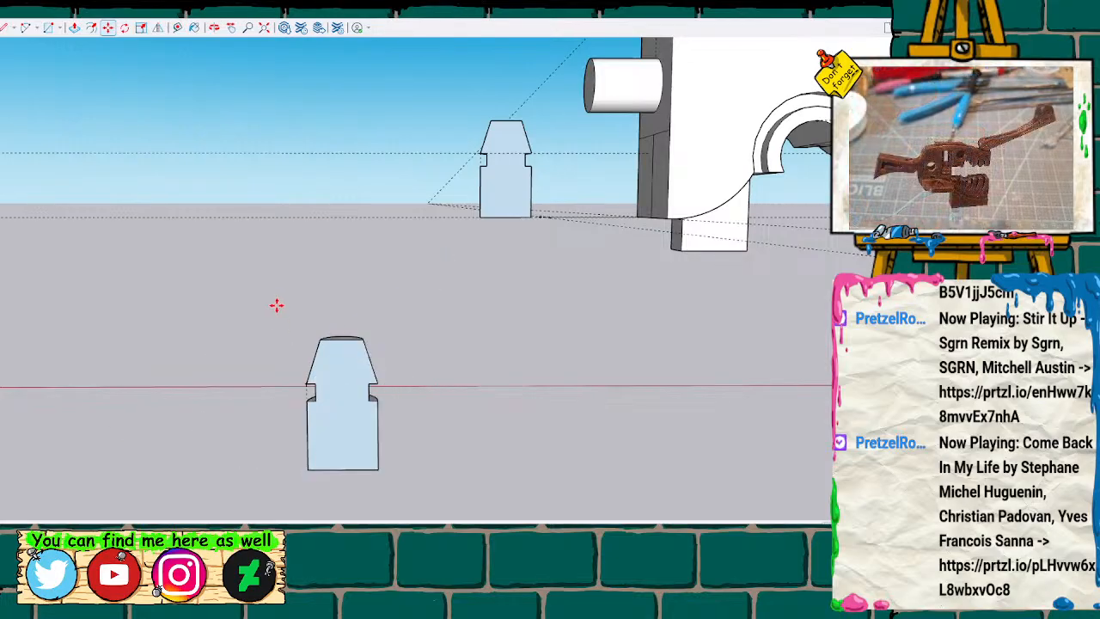
pyautogui.moveTo(408, 504); pyautogui.dragTo(413, 503)
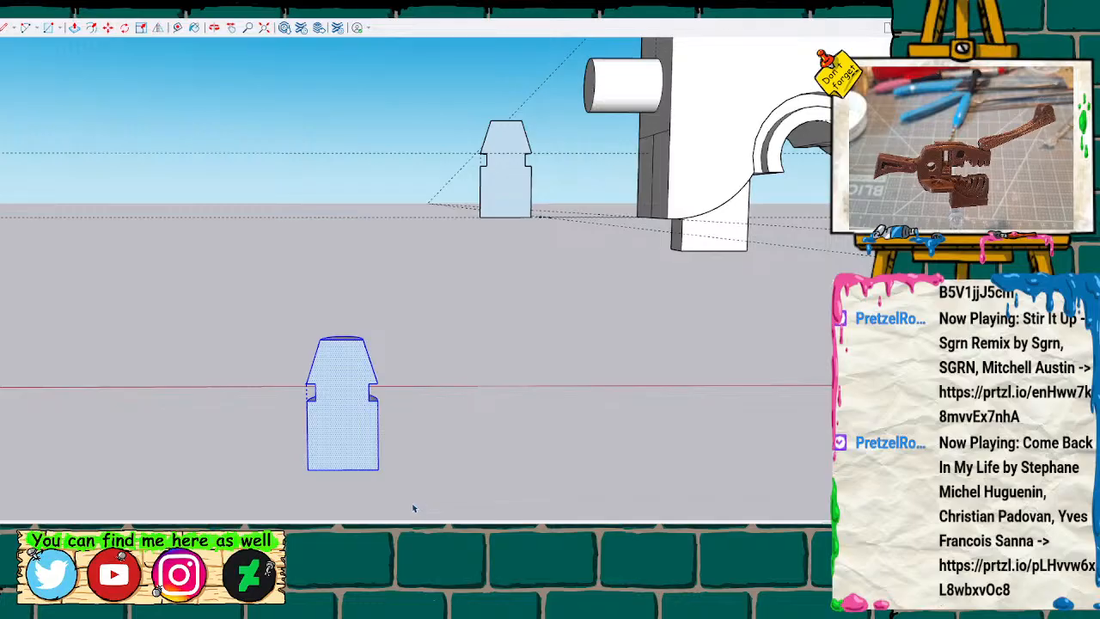
pyautogui.moveTo(380, 470); pyautogui.dragTo(319, 213)
pyautogui.moveTo(514, 279)
pyautogui.mouseDown(button='middle')
pyautogui.moveTo(379, 229)
pyautogui.moveTo(297, 143)
pyautogui.mouseUp(button='middle')
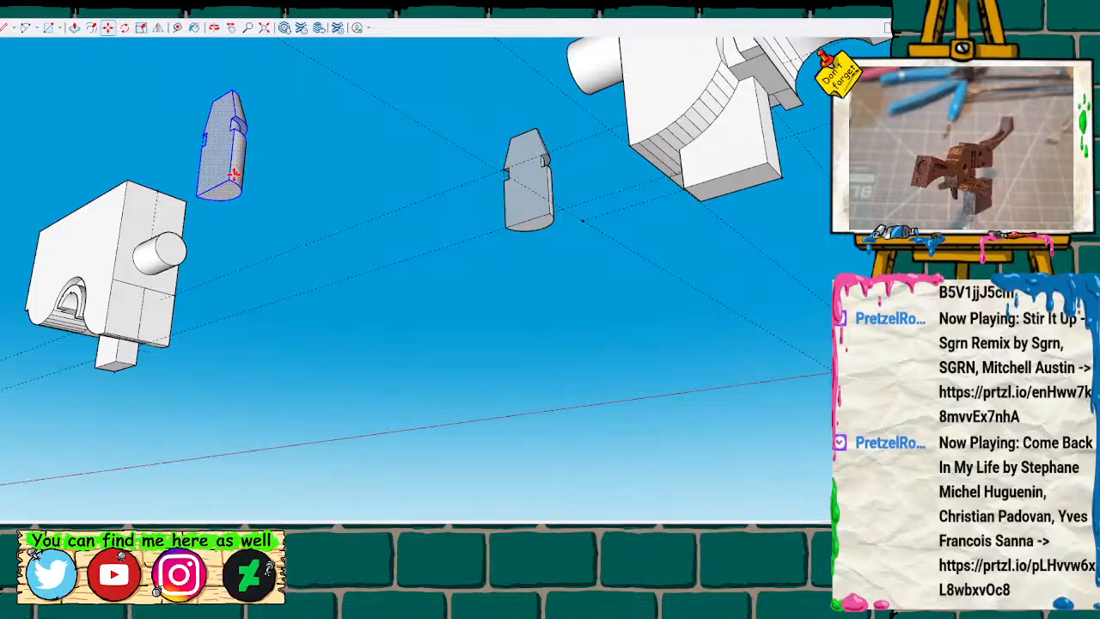
pyautogui.moveTo(229, 180); pyautogui.dragTo(511, 228)
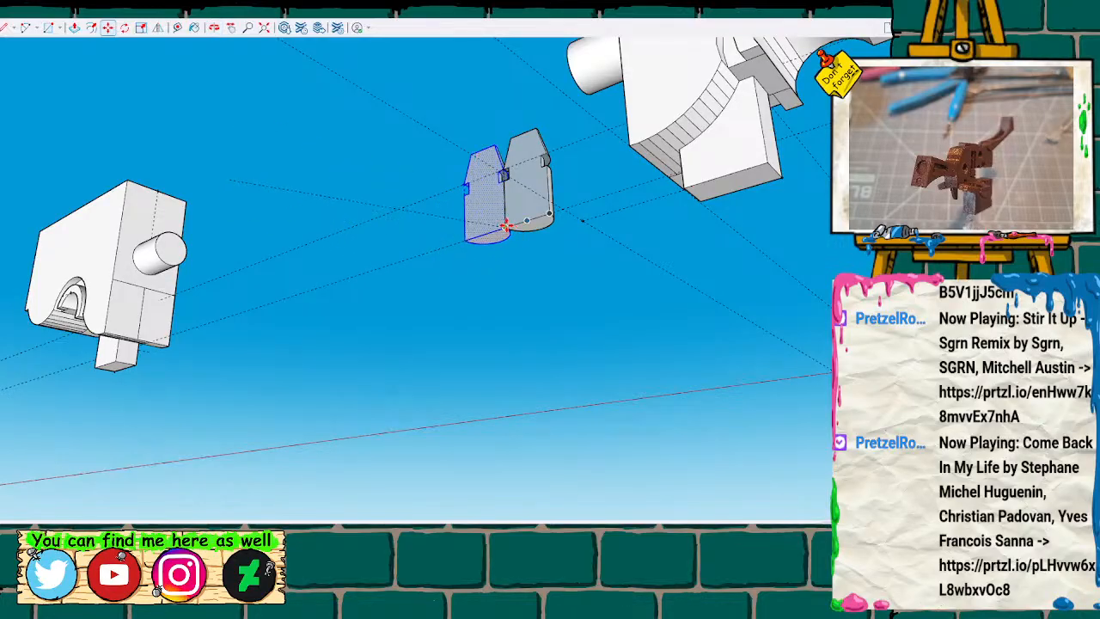
# Select the two adjoining half pegs, copy them and paste the pair on the ground nearby.
pyautogui.moveTo(506, 225)
pyautogui.mouseDown(button='middle')
pyautogui.moveTo(413, 192)
pyautogui.moveTo(501, 329)
pyautogui.moveTo(277, 97)
pyautogui.moveTo(783, 298)
pyautogui.moveTo(781, 177)
pyautogui.moveTo(584, 201)
pyautogui.moveTo(273, 141)
pyautogui.mouseUp(button='middle')
pyautogui.moveTo(349, 307); pyautogui.dragTo(477, 343)
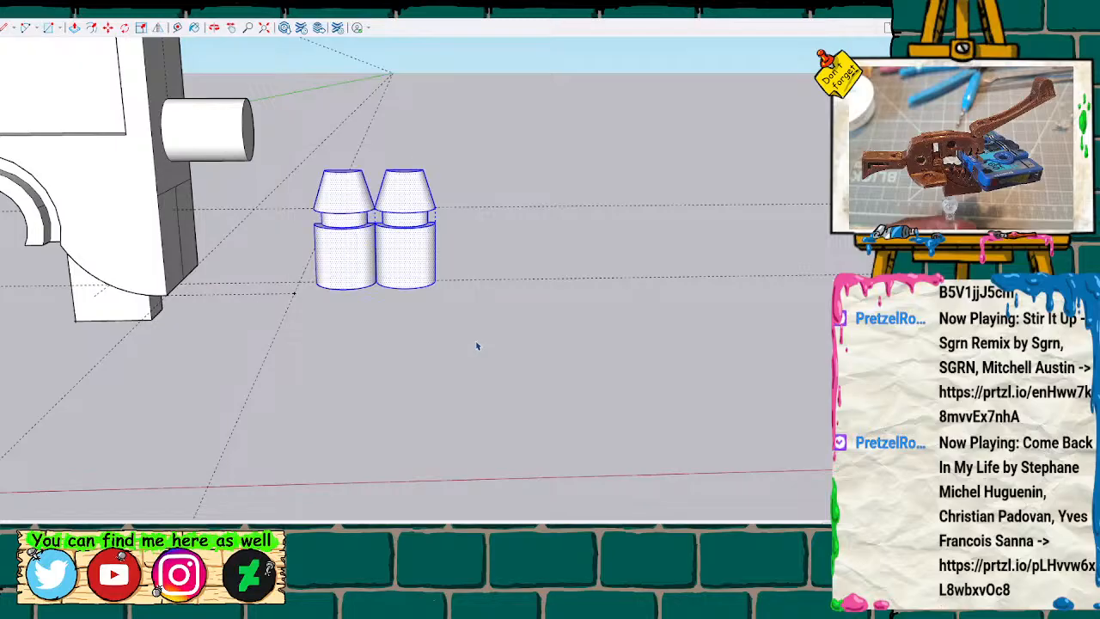
pyautogui.hotkey('ctrl', 'v')
pyautogui.click(544, 275)
# Move the pasted pair by its base corner onto the end corner of the first pair to form a row of four half pegs.
pyautogui.moveTo(544, 275)
pyautogui.mouseDown(button='middle')
pyautogui.moveTo(537, 482)
pyautogui.moveTo(147, 167)
pyautogui.moveTo(312, 220)
pyautogui.moveTo(258, 201)
pyautogui.moveTo(207, 273)
pyautogui.mouseUp(button='middle')
pyautogui.moveTo(112, 325)
pyautogui.mouseDown(button='middle')
pyautogui.moveTo(223, 297)
pyautogui.moveTo(332, 358)
pyautogui.moveTo(384, 347)
pyautogui.moveTo(373, 287)
pyautogui.moveTo(194, 316)
pyautogui.moveTo(140, 346)
pyautogui.moveTo(150, 348)
pyautogui.mouseUp(button='middle')
pyautogui.moveTo(101, 360)
pyautogui.mouseDown()
pyautogui.moveTo(91, 361)
pyautogui.moveTo(275, 241)
pyautogui.moveTo(307, 226)
pyautogui.moveTo(323, 234)
pyautogui.moveTo(275, 280)
pyautogui.mouseUp()
pyautogui.scroll(3, 275, 278)
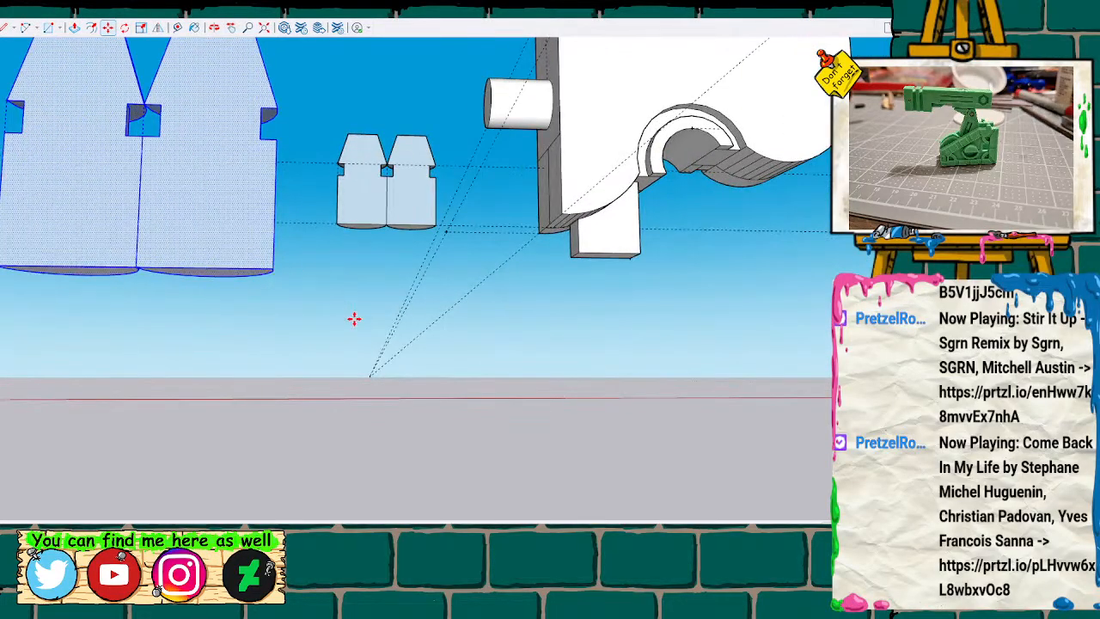
pyautogui.moveTo(438, 345)
pyautogui.mouseDown(button='middle')
pyautogui.moveTo(393, 300)
pyautogui.moveTo(305, 315)
pyautogui.mouseUp(button='middle')
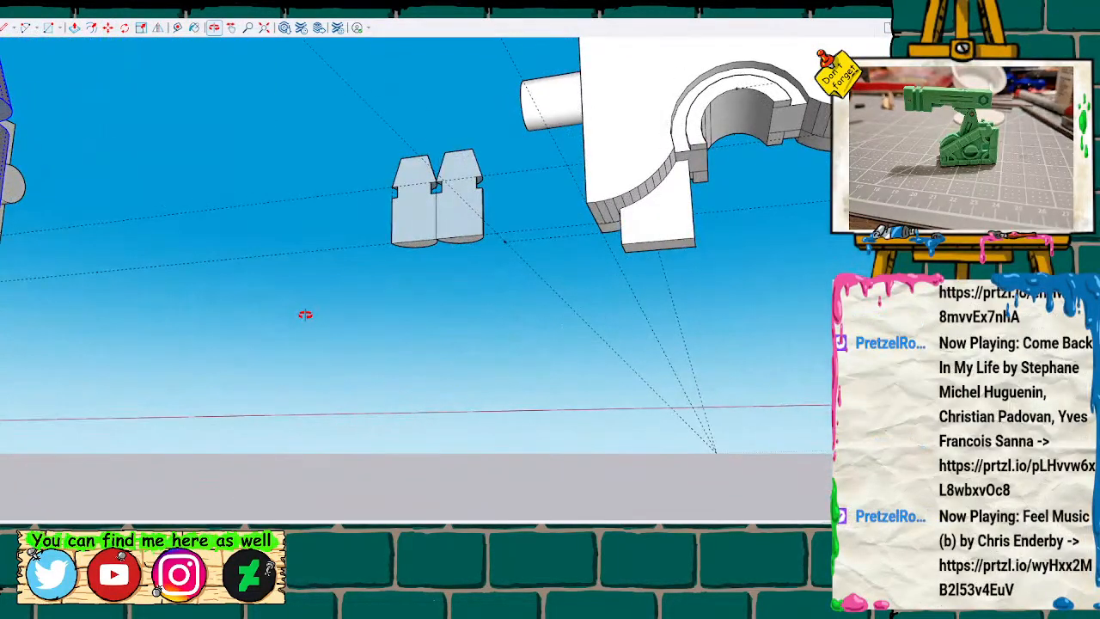
pyautogui.moveTo(4, 219); pyautogui.dragTo(335, 347)
pyautogui.moveTo(335, 347); pyautogui.dragTo(342, 218, button='middle')
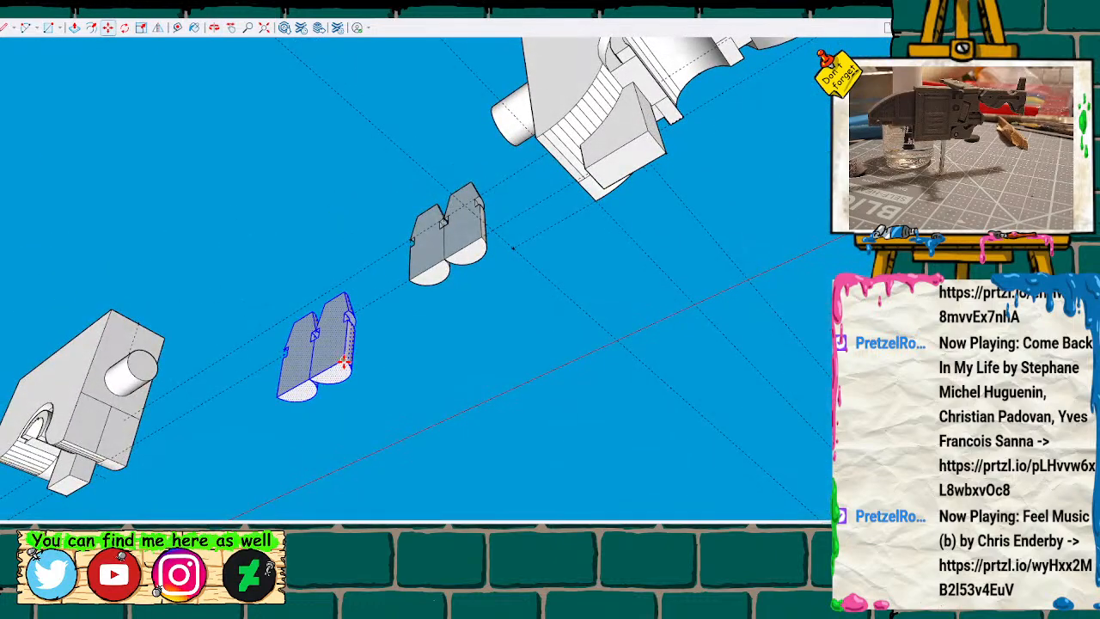
pyautogui.moveTo(359, 342)
pyautogui.mouseDown()
pyautogui.moveTo(404, 258)
pyautogui.moveTo(391, 301)
pyautogui.moveTo(388, 436)
pyautogui.moveTo(411, 478)
pyautogui.moveTo(404, 380)
pyautogui.moveTo(376, 332)
pyautogui.moveTo(371, 279)
pyautogui.moveTo(292, 349)
pyautogui.moveTo(365, 341)
pyautogui.moveTo(367, 325)
pyautogui.mouseUp()
pyautogui.moveTo(365, 260); pyautogui.dragTo(386, 329, button='middle')
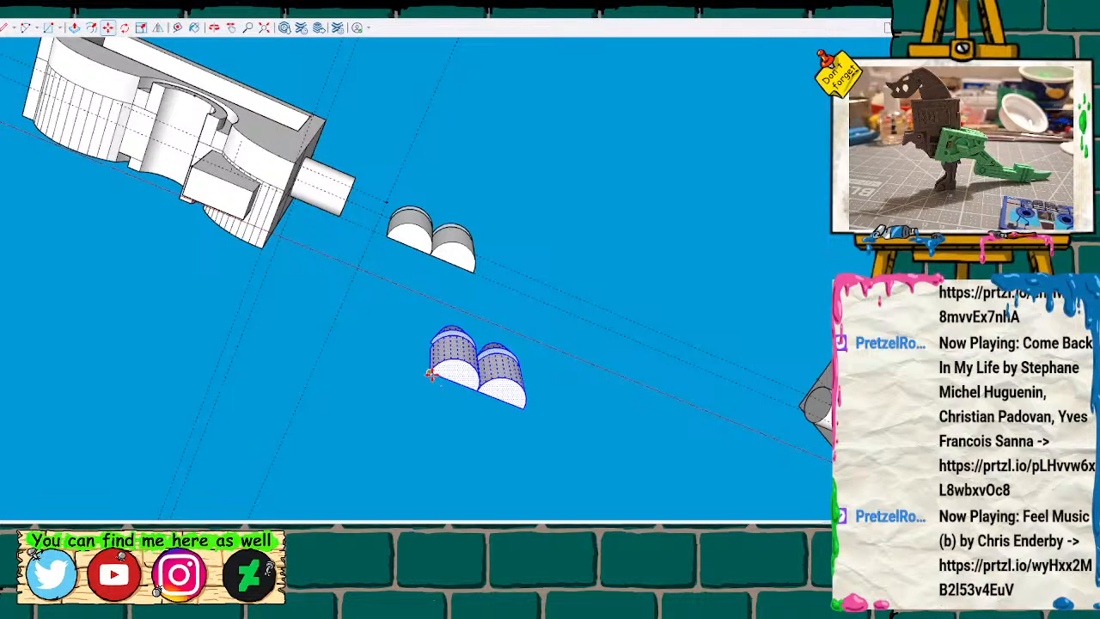
pyautogui.moveTo(430, 372); pyautogui.dragTo(471, 270)
pyautogui.moveTo(465, 204); pyautogui.dragTo(472, 442, button='middle')
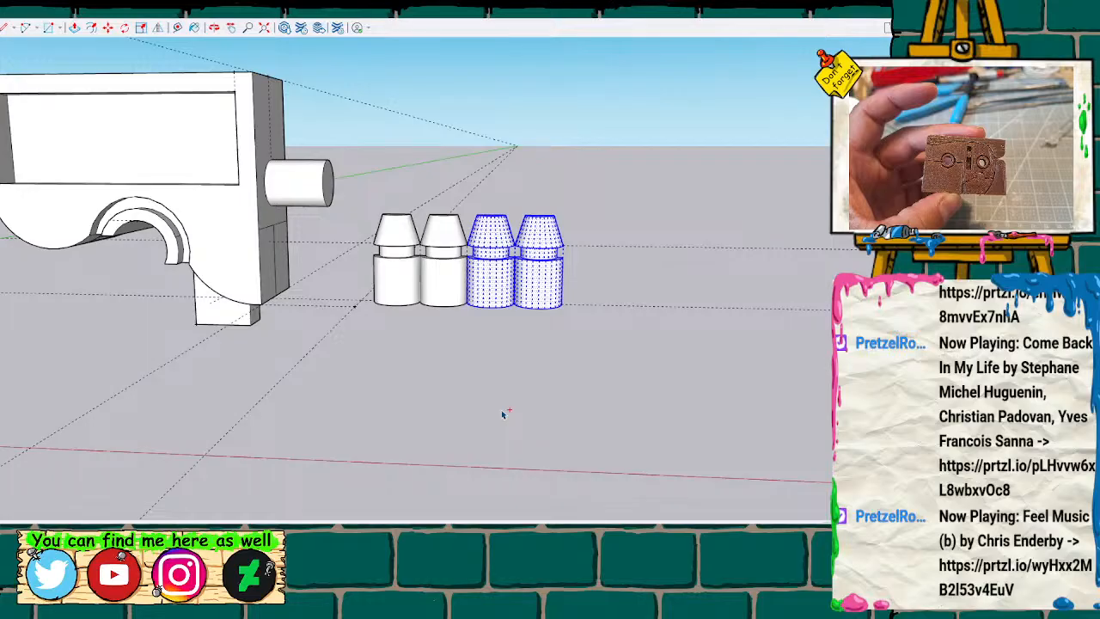
# Copy the newly added pair, paste it in front of the row, and erase one of its halves with the leftover edge.
pyautogui.hotkey('ctrl', 'c')
pyautogui.hotkey('ctrl', 'v')
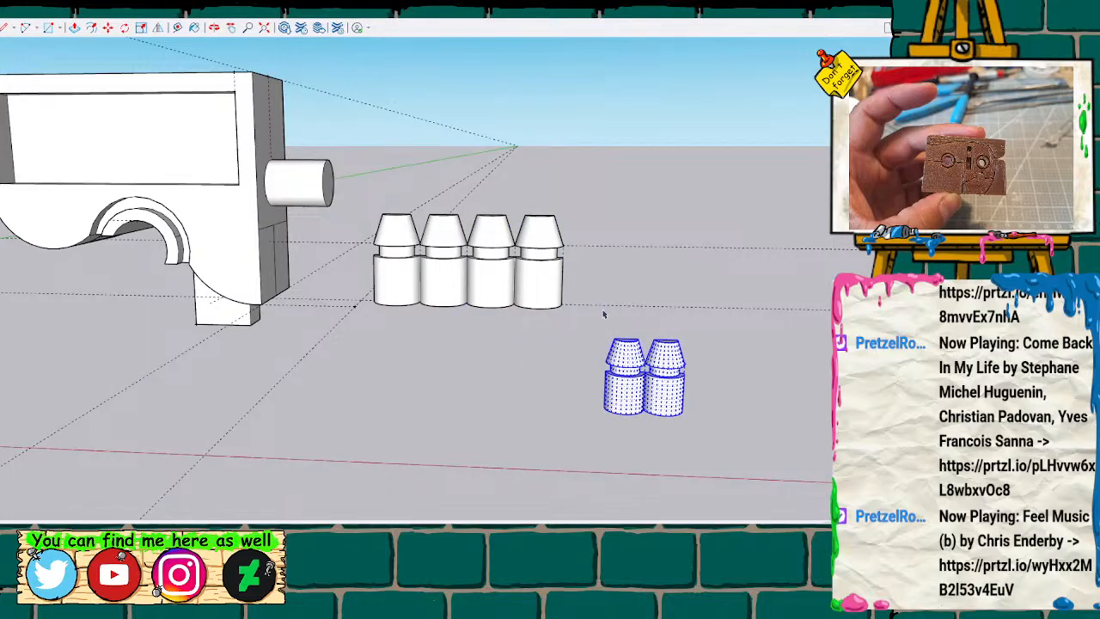
pyautogui.click(637, 472)
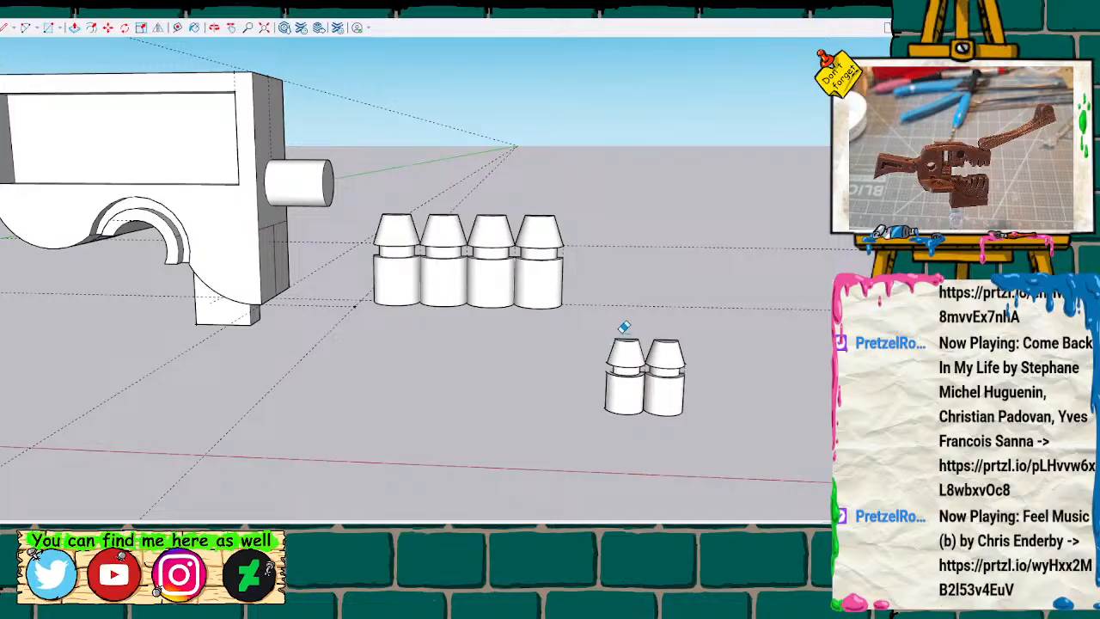
pyautogui.click(630, 366)
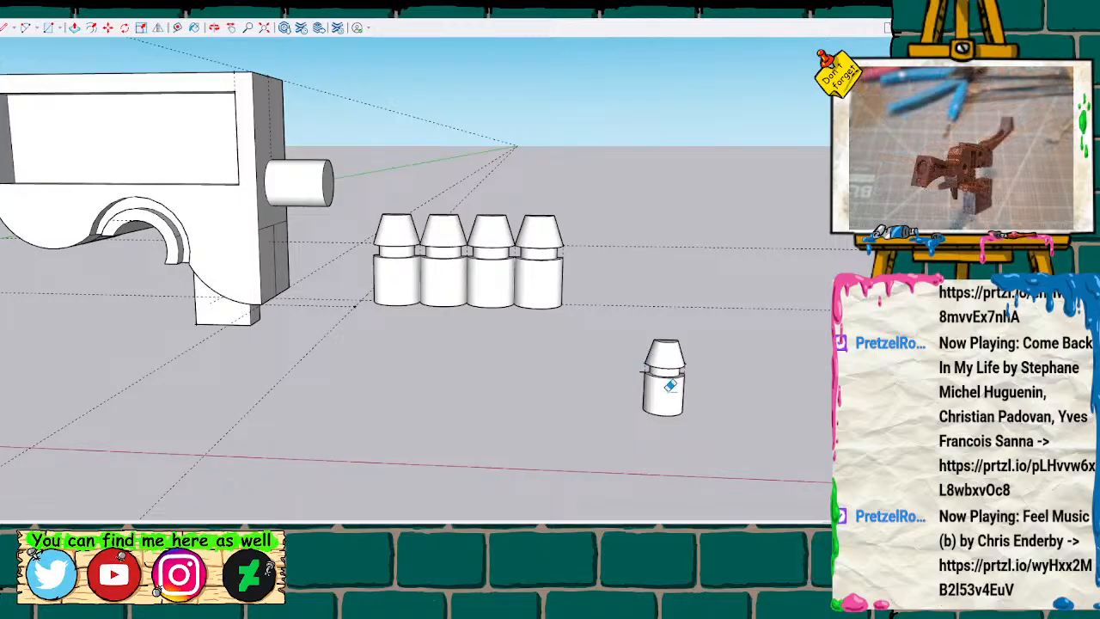
pyautogui.scroll(5, 669, 386)
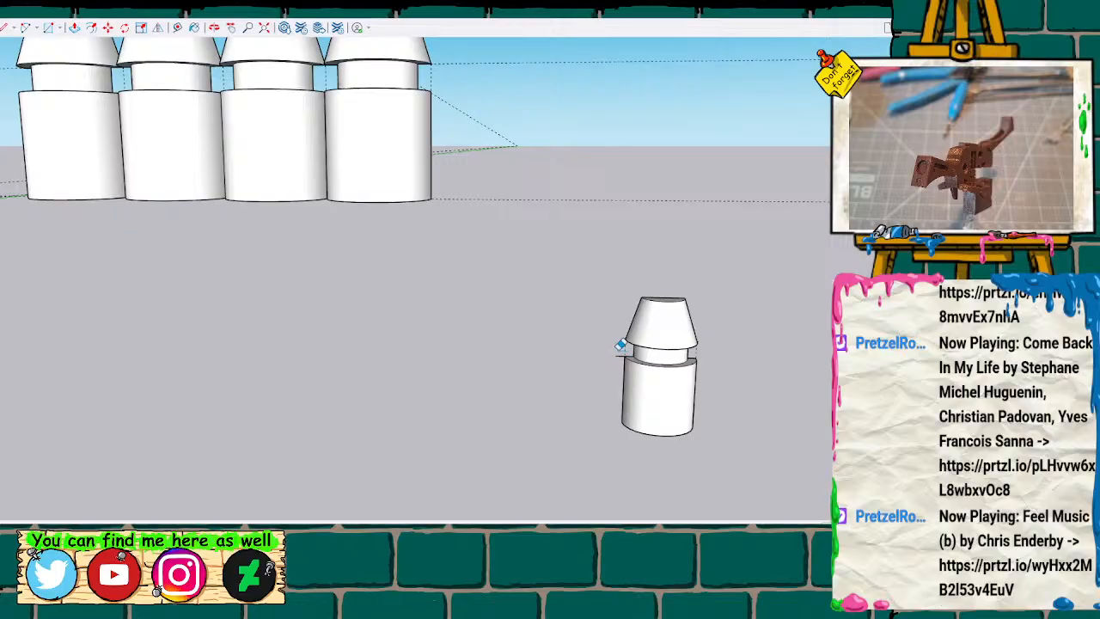
pyautogui.moveTo(610, 282)
pyautogui.mouseDown(button='middle')
pyautogui.moveTo(542, 260)
pyautogui.moveTo(527, 167)
pyautogui.moveTo(584, 306)
pyautogui.moveTo(605, 204)
pyautogui.moveTo(596, 341)
pyautogui.moveTo(535, 258)
pyautogui.moveTo(562, 306)
pyautogui.moveTo(562, 348)
pyautogui.mouseUp(button='middle')
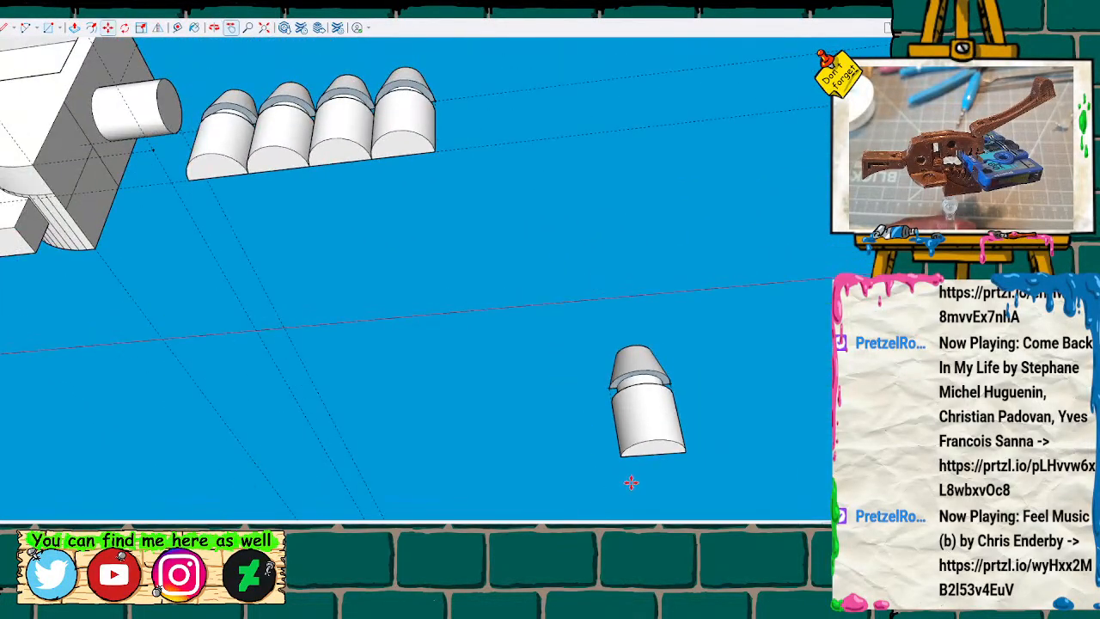
# Try to move the loose half peg by its base corner up to the level of the four-peg row.
pyautogui.moveTo(621, 458); pyautogui.dragTo(469, 148)
pyautogui.press('Escape')
pyautogui.press('space')
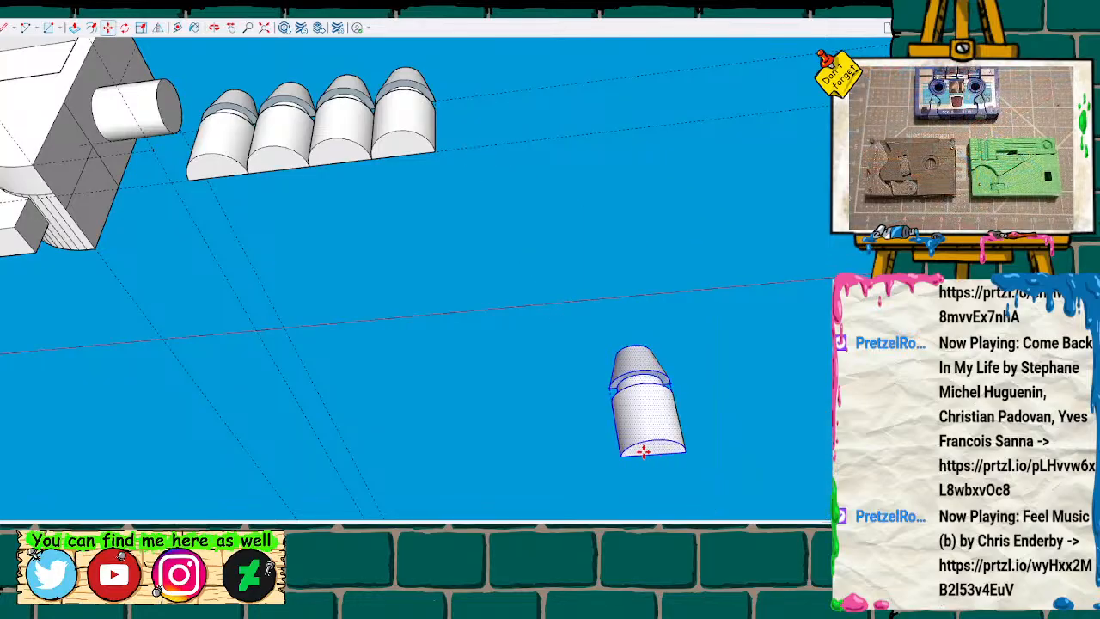
pyautogui.moveTo(620, 459); pyautogui.dragTo(448, 171)
pyautogui.moveTo(577, 167)
pyautogui.mouseDown(button='middle')
pyautogui.moveTo(226, 155)
pyautogui.moveTo(307, 266)
pyautogui.moveTo(255, 208)
pyautogui.moveTo(299, 319)
pyautogui.moveTo(379, 302)
pyautogui.mouseUp(button='middle')
pyautogui.moveTo(172, 345); pyautogui.dragTo(196, 264)
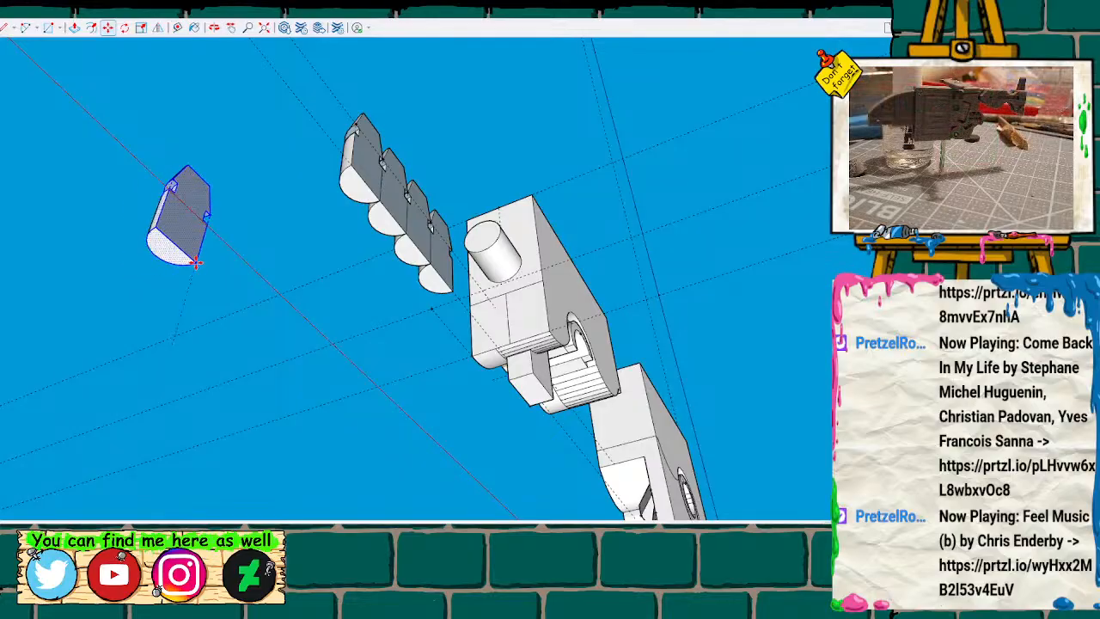
pyautogui.moveTo(249, 225); pyautogui.dragTo(252, 253)
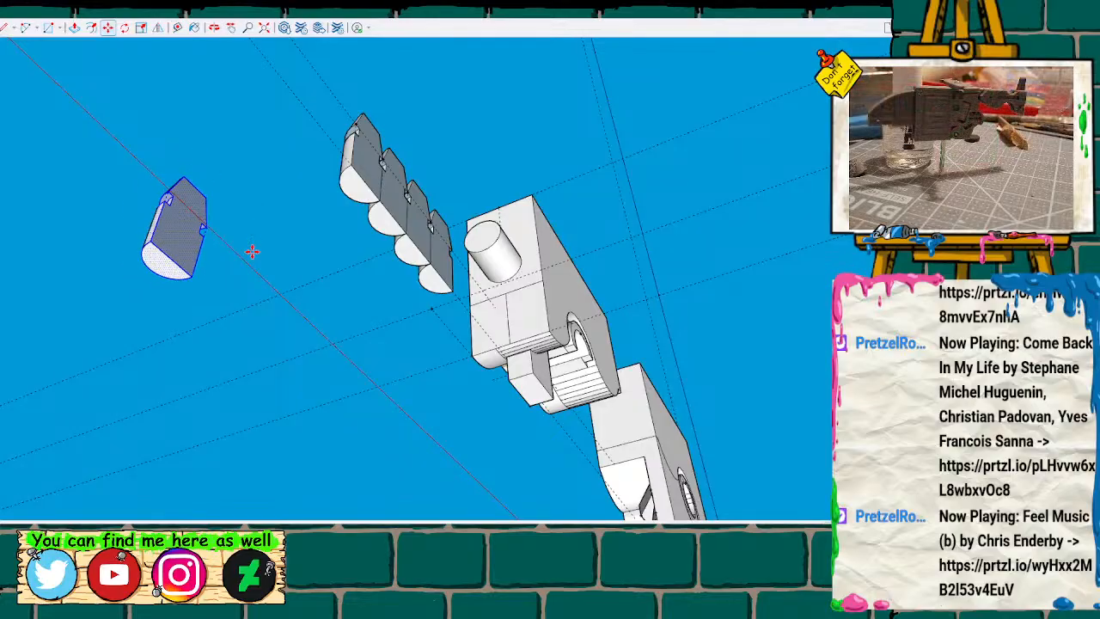
pyautogui.hotkey('ctrl', 'z')
# Move the loose half peg by its base corner onto the row's end corner to form a row of five.
pyautogui.moveTo(272, 241)
pyautogui.mouseDown(button='middle')
pyautogui.moveTo(229, 339)
pyautogui.moveTo(268, 391)
pyautogui.mouseUp(button='middle')
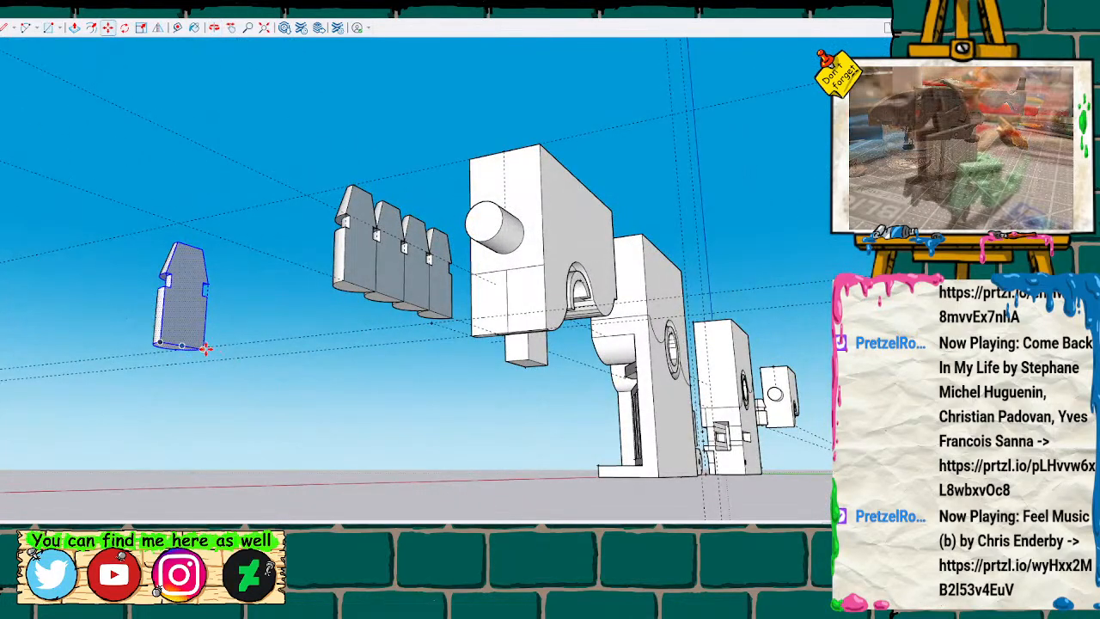
pyautogui.moveTo(221, 356); pyautogui.dragTo(319, 317)
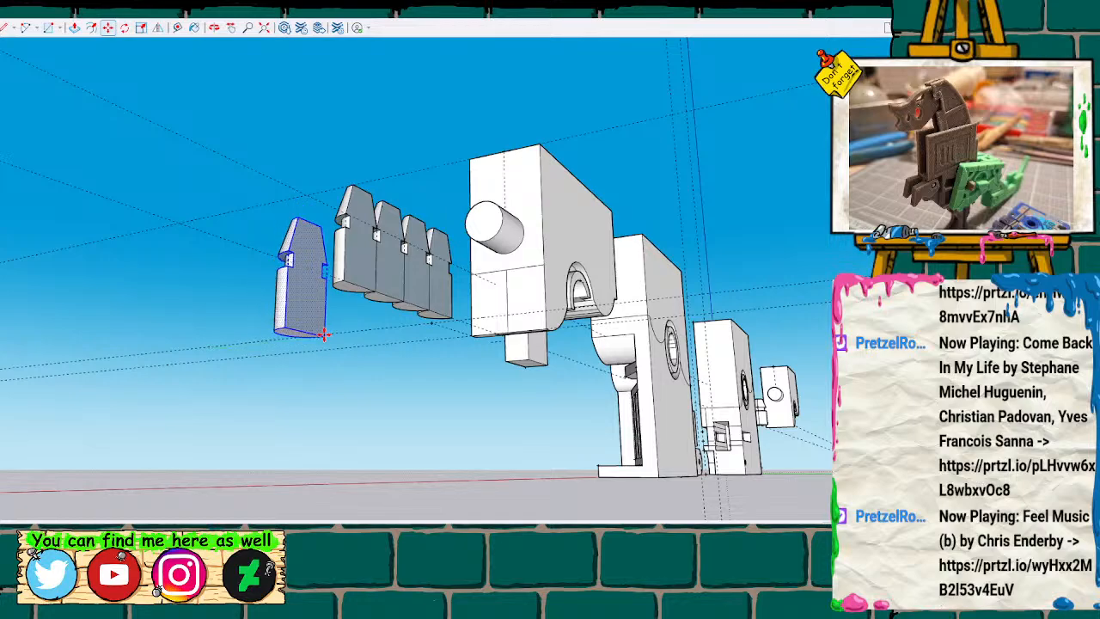
pyautogui.moveTo(324, 335); pyautogui.dragTo(236, 369, button='middle')
pyautogui.scroll(5, 242, 395)
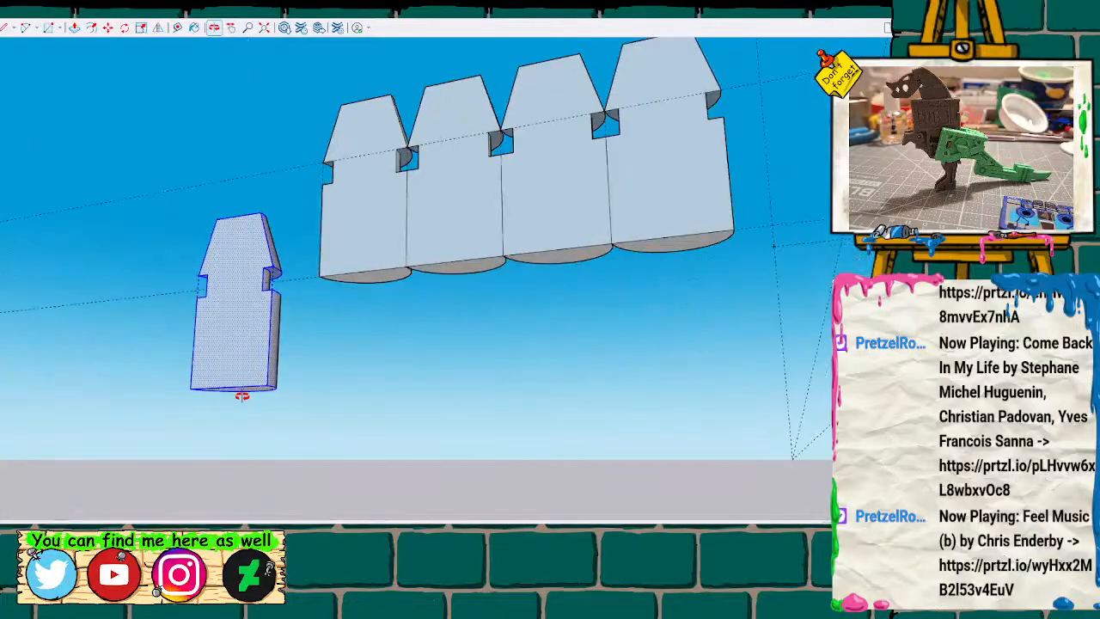
pyautogui.moveTo(269, 384); pyautogui.dragTo(273, 280)
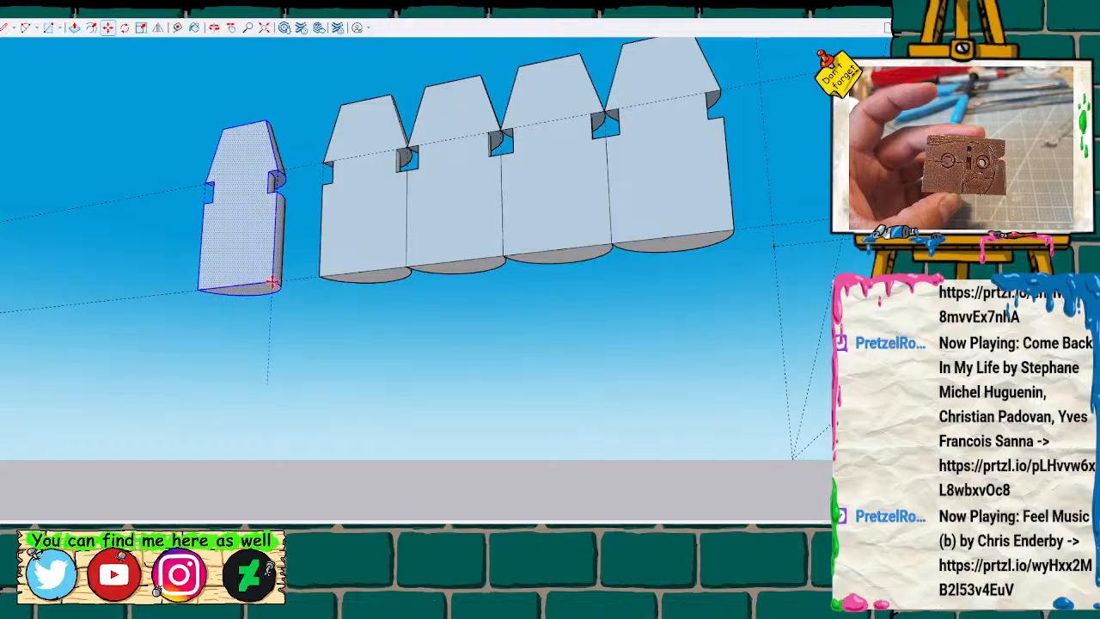
pyautogui.moveTo(319, 352); pyautogui.dragTo(465, 395, button='middle')
pyautogui.scroll(3, 465, 393)
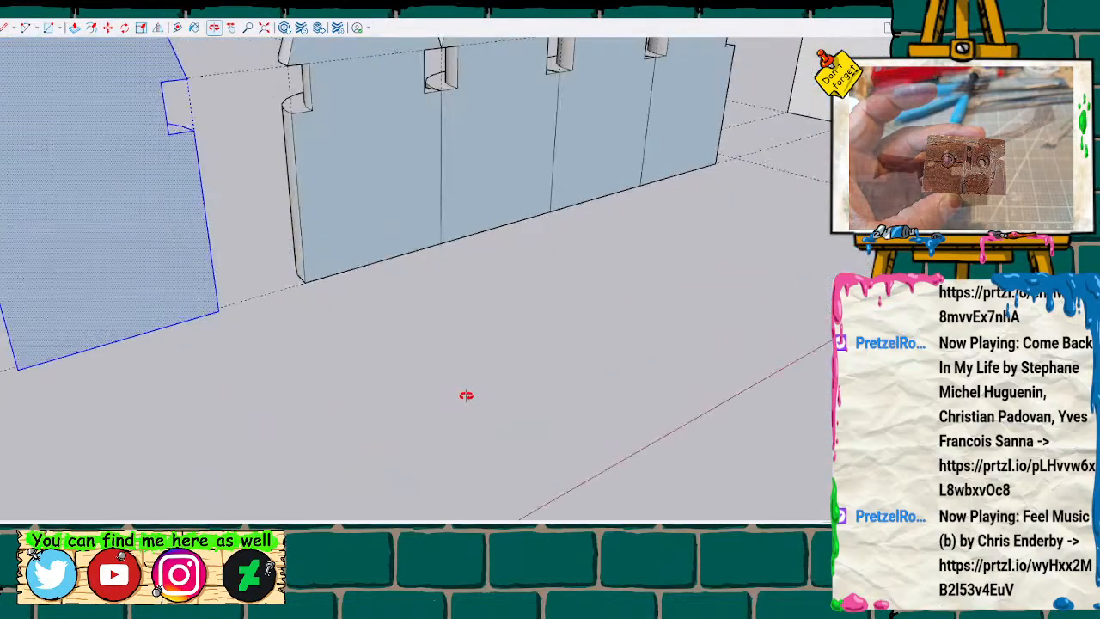
pyautogui.moveTo(213, 311); pyautogui.dragTo(301, 283)
# Merge the flat backs of the five half pegs and delete the resulting shared back face.
pyautogui.scroll(-5, 300, 325)
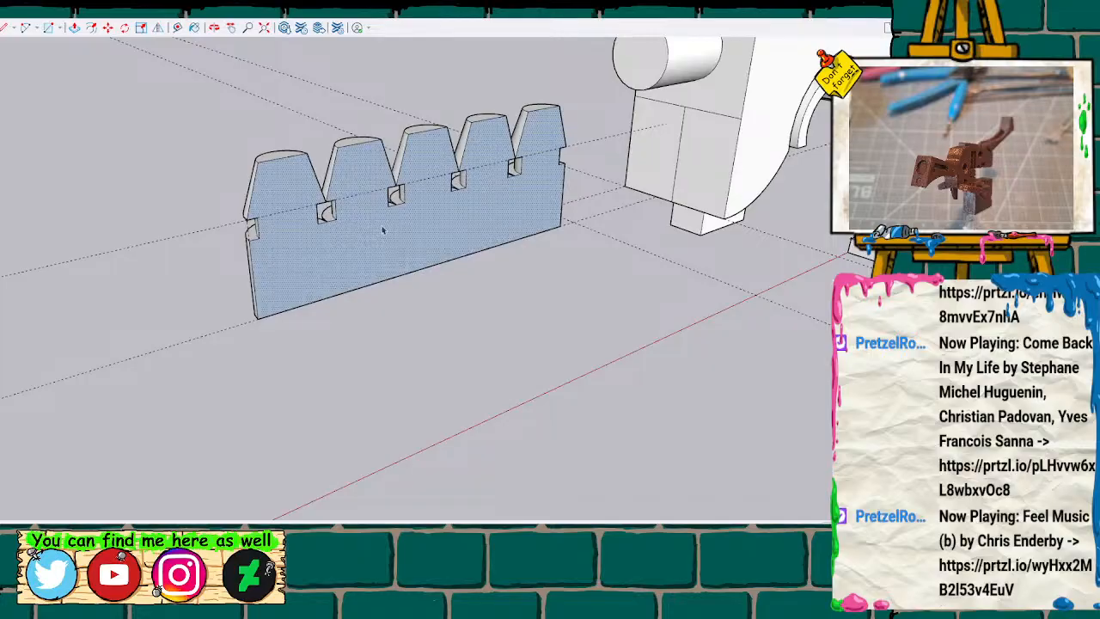
pyautogui.press('Delete')
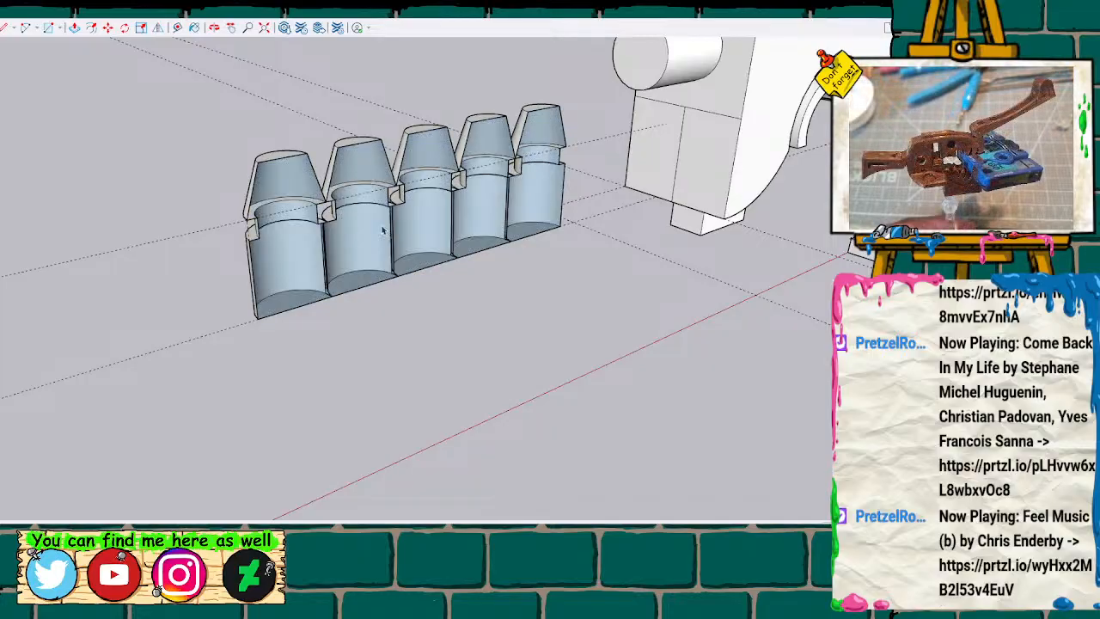
pyautogui.moveTo(336, 209)
pyautogui.mouseDown()
pyautogui.moveTo(196, 201)
pyautogui.moveTo(503, 287)
pyautogui.moveTo(731, 204)
pyautogui.moveTo(434, 195)
pyautogui.moveTo(368, 128)
pyautogui.moveTo(420, 272)
pyautogui.mouseUp()
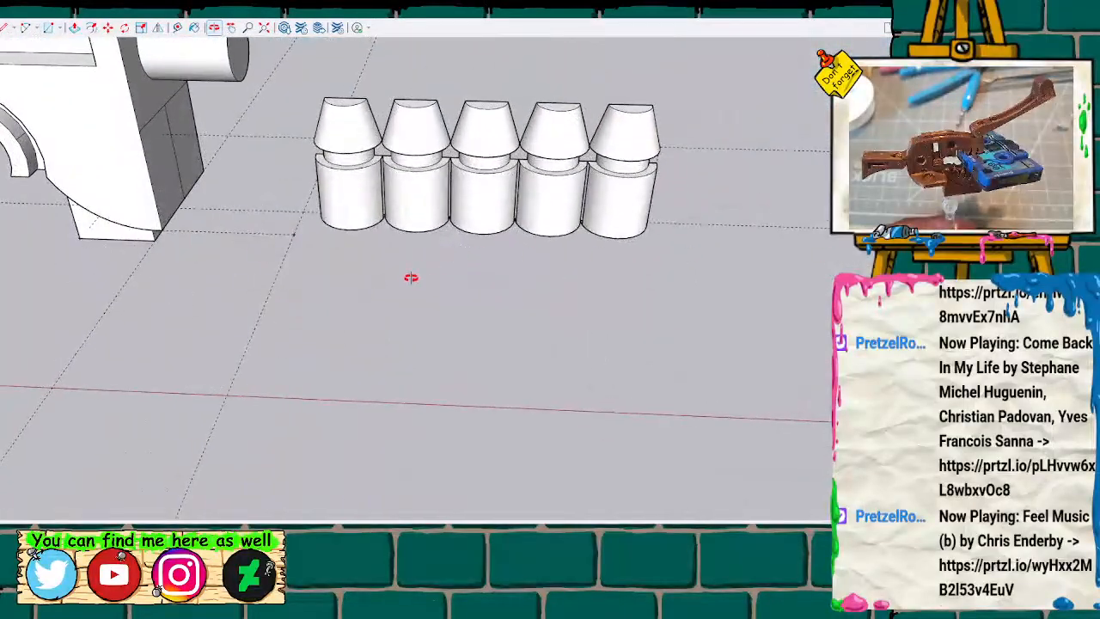
pyautogui.scroll(-5, 417, 275)
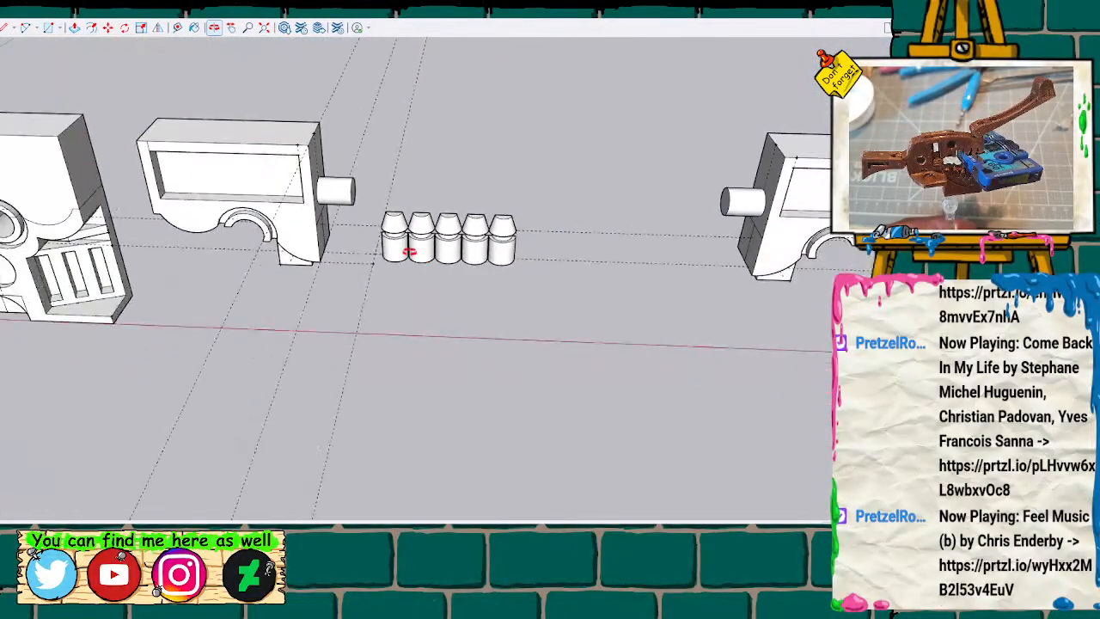
# Select the whole five-peg row, copy it and paste the copy on the ground beside it.
pyautogui.moveTo(550, 305); pyautogui.dragTo(548, 302)
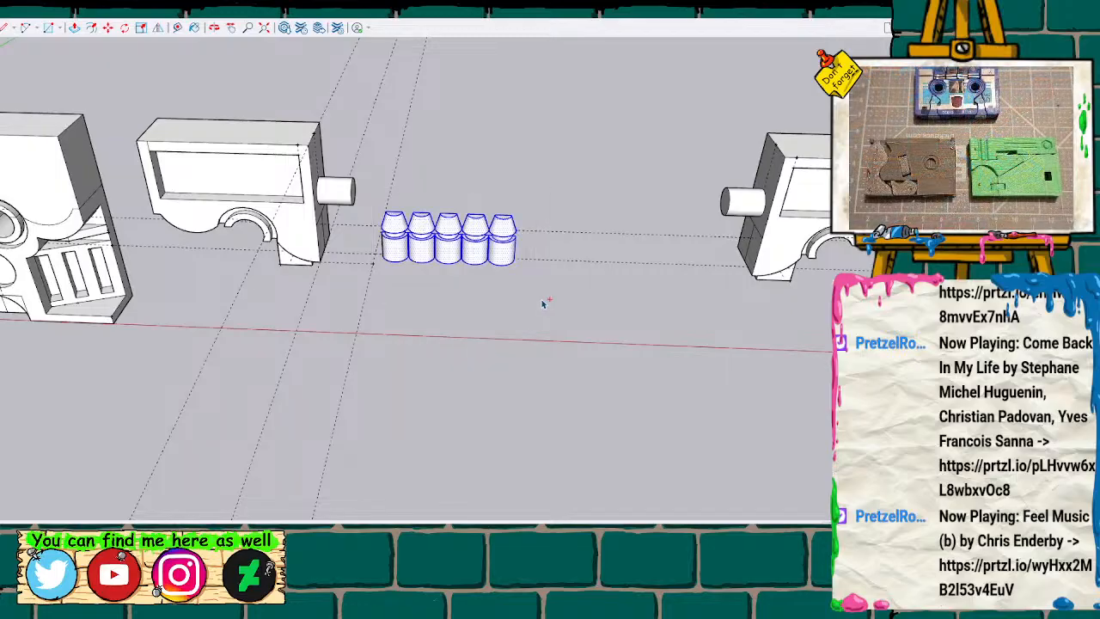
pyautogui.hotkey('ctrl', 'c')
pyautogui.hotkey('ctrl', 'v')
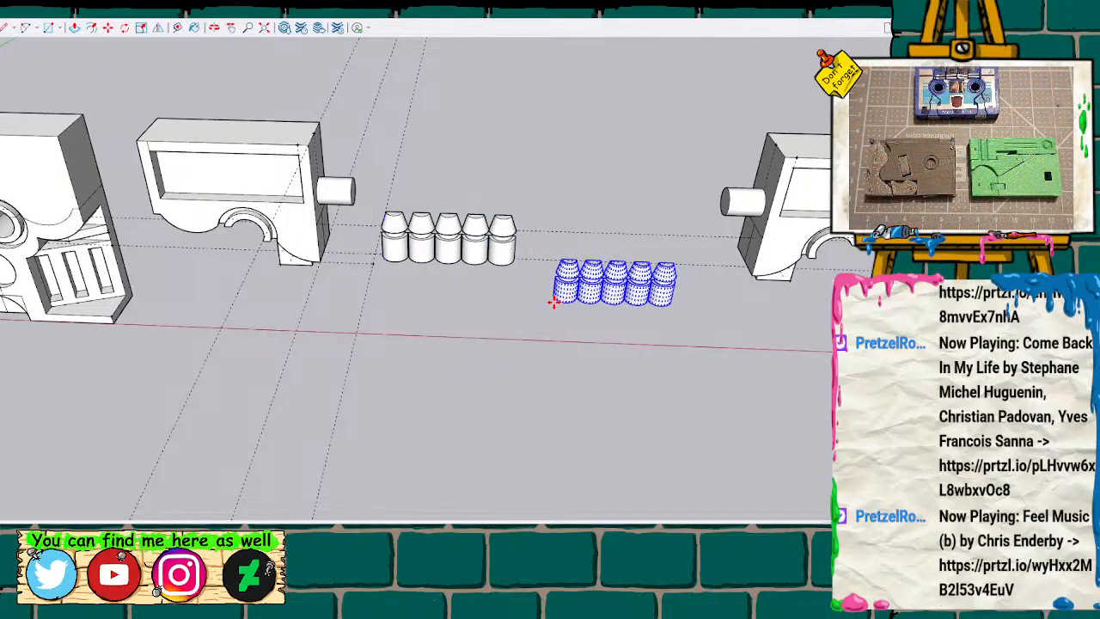
# Make the neighbouring windowed block half a group, and make the pasted five-peg row a separate group.
pyautogui.scroll(2, 393, 315)
pyautogui.click(248, 177)
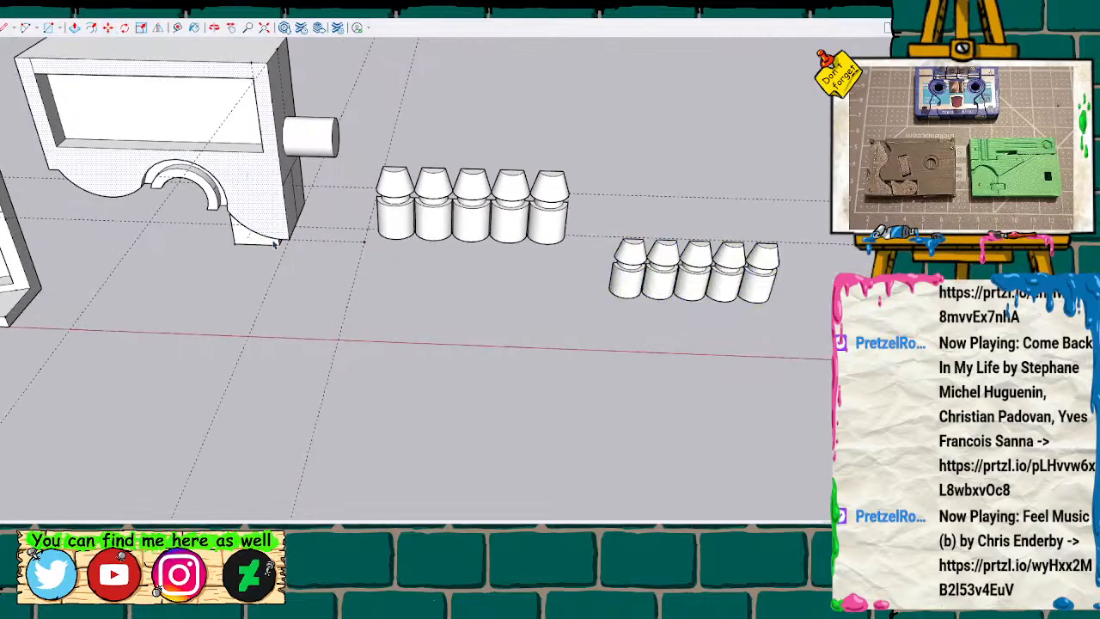
pyautogui.scroll(-4, 292, 294)
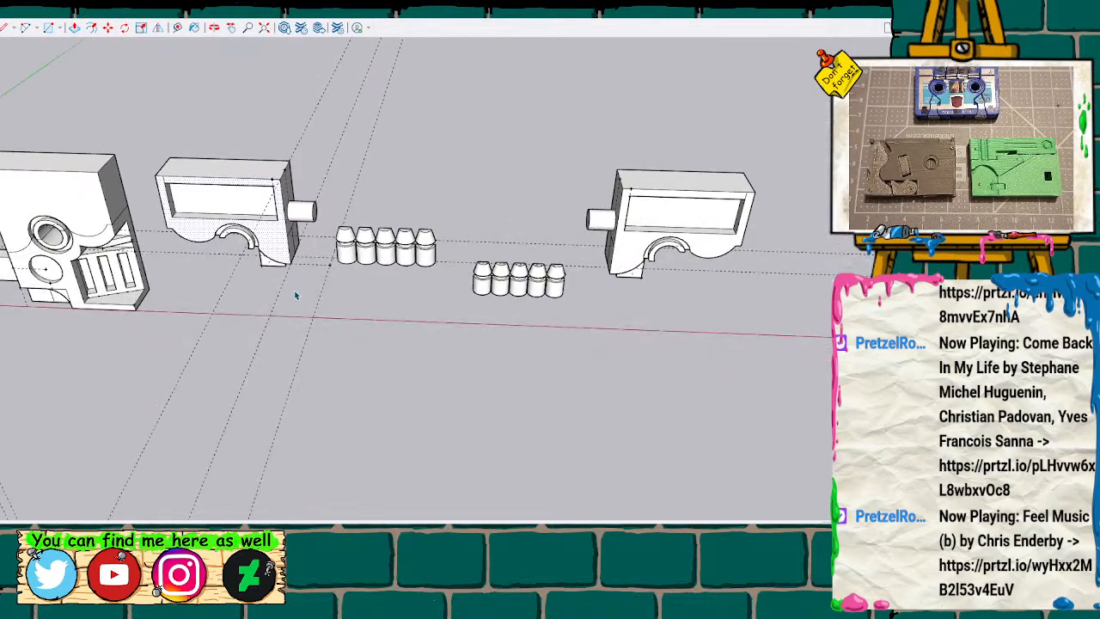
pyautogui.moveTo(140, 132)
pyautogui.mouseDown()
pyautogui.moveTo(218, 253)
pyautogui.moveTo(323, 308)
pyautogui.mouseUp()
pyautogui.moveTo(145, 137); pyautogui.dragTo(322, 292)
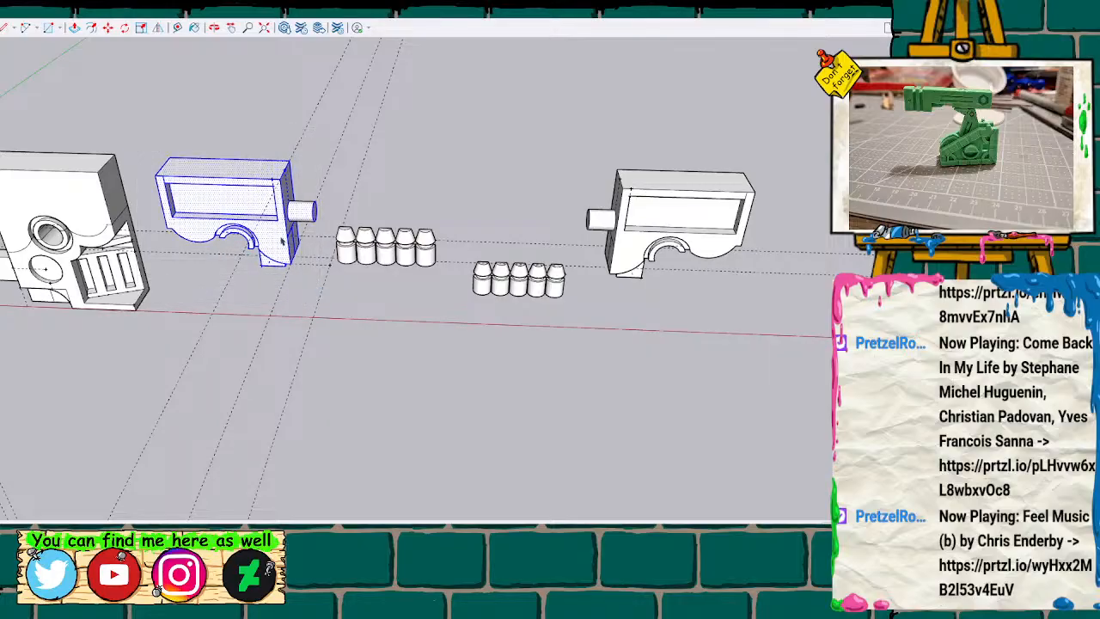
pyautogui.scroll(4, 322, 317)
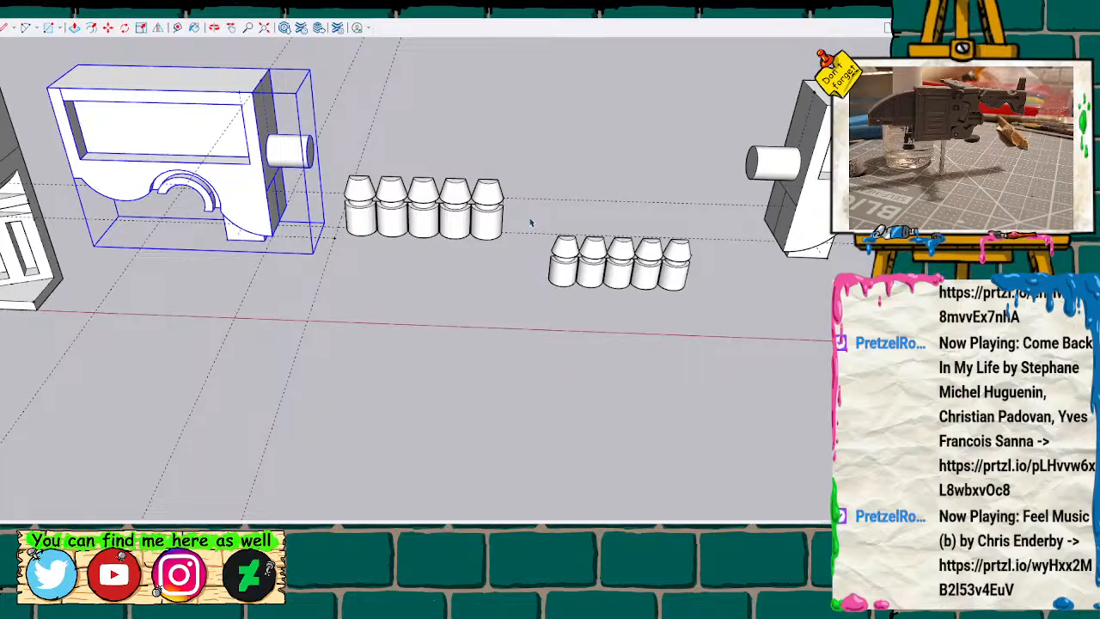
pyautogui.moveTo(534, 216); pyautogui.dragTo(701, 319)
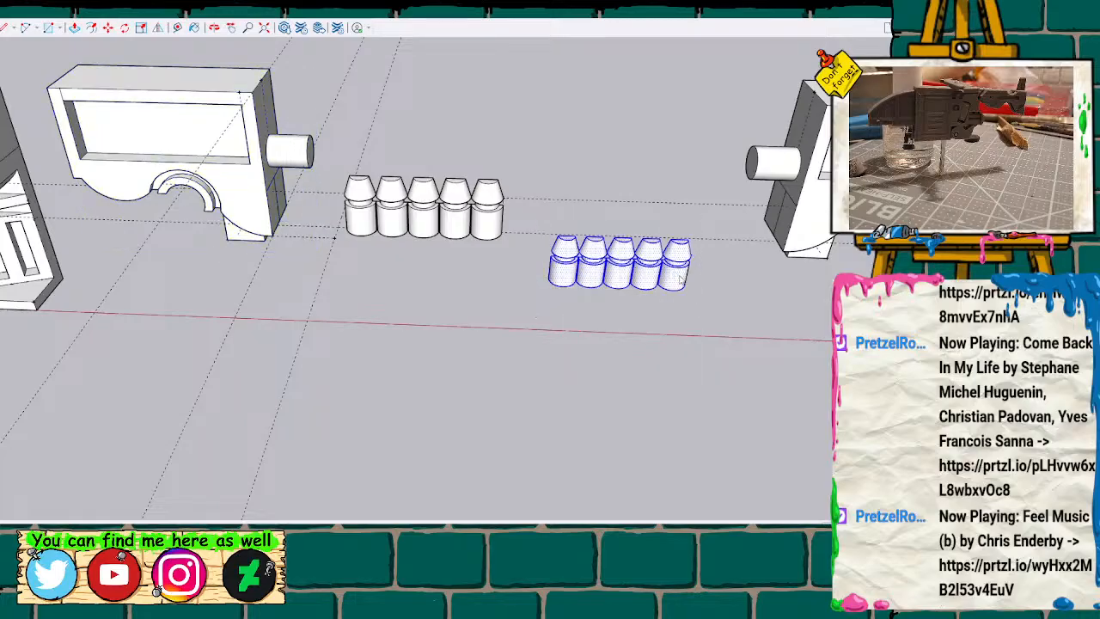
pyautogui.click(716, 369)
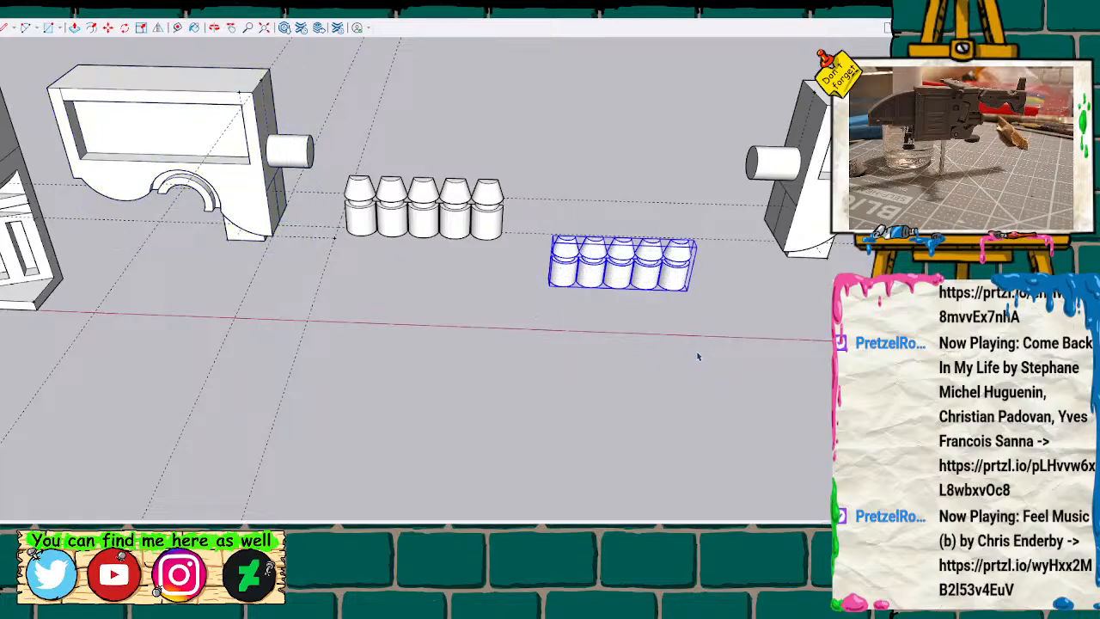
# Move the grouped peg row by its upper rear corner into the upper corner of the block's rectangular recess.
pyautogui.click(693, 248)
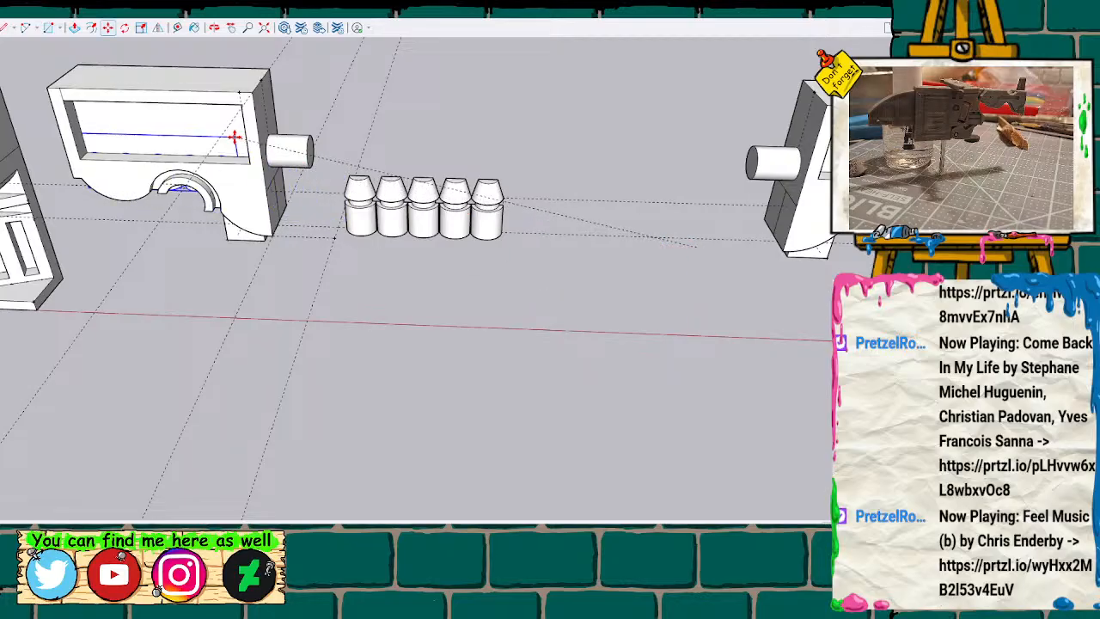
pyautogui.scroll(3, 196, 243)
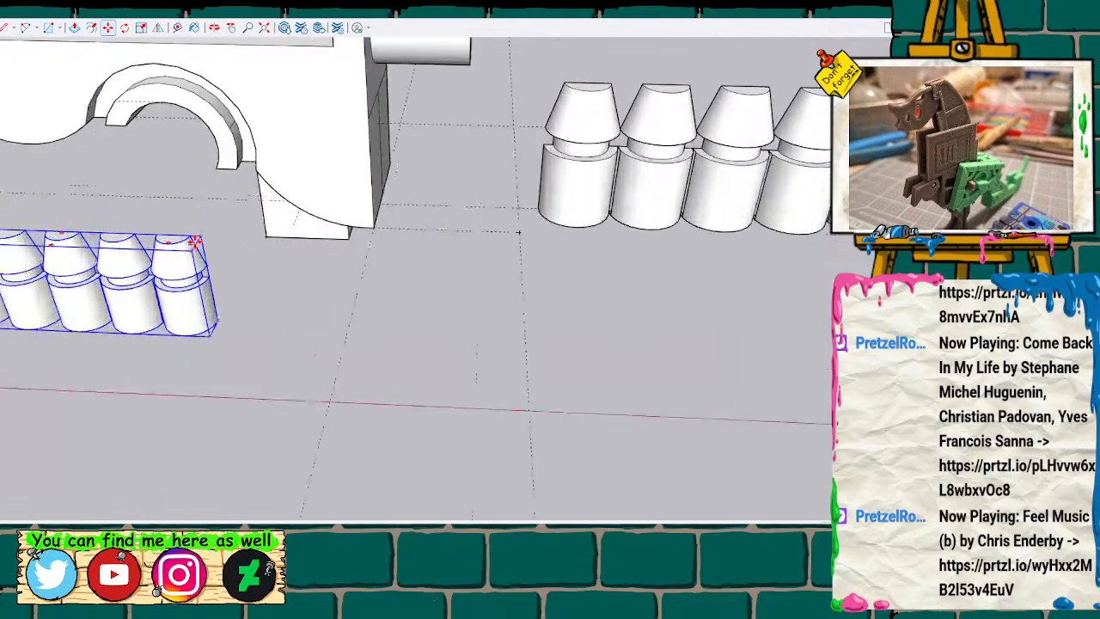
pyautogui.moveTo(258, 282)
pyautogui.mouseDown(button='middle')
pyautogui.moveTo(455, 285)
pyautogui.moveTo(377, 314)
pyautogui.mouseUp(button='middle')
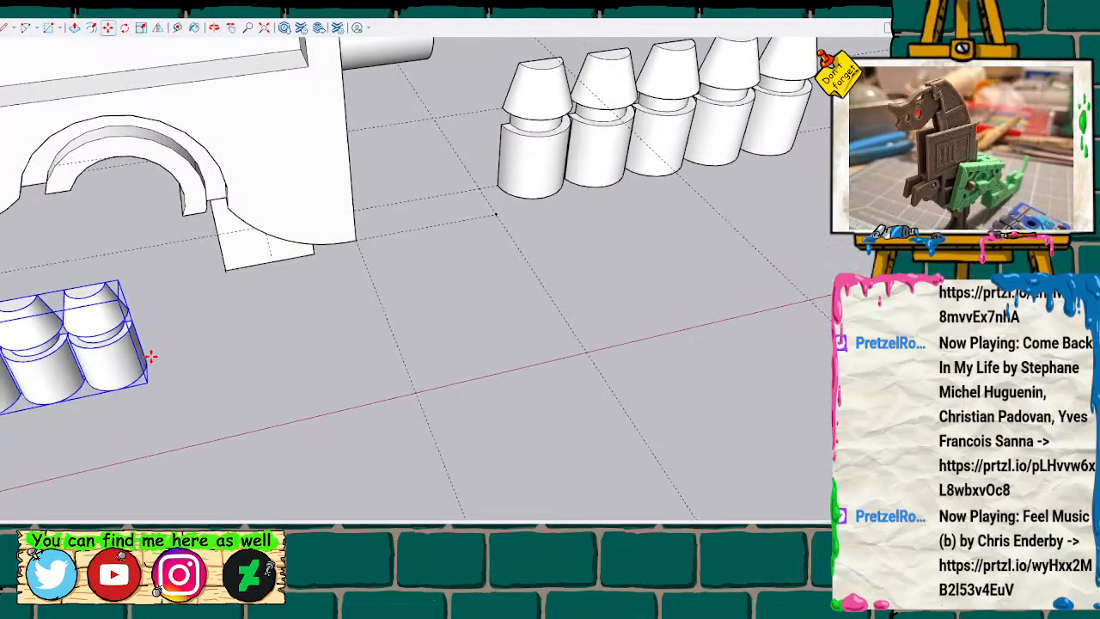
pyautogui.click(296, 46)
pyautogui.scroll(-4, 264, 209)
pyautogui.moveTo(242, 215)
pyautogui.mouseDown(button='middle')
pyautogui.moveTo(209, 147)
pyautogui.moveTo(214, 112)
pyautogui.moveTo(189, 81)
pyautogui.moveTo(315, 66)
pyautogui.moveTo(208, 95)
pyautogui.mouseUp(button='middle')
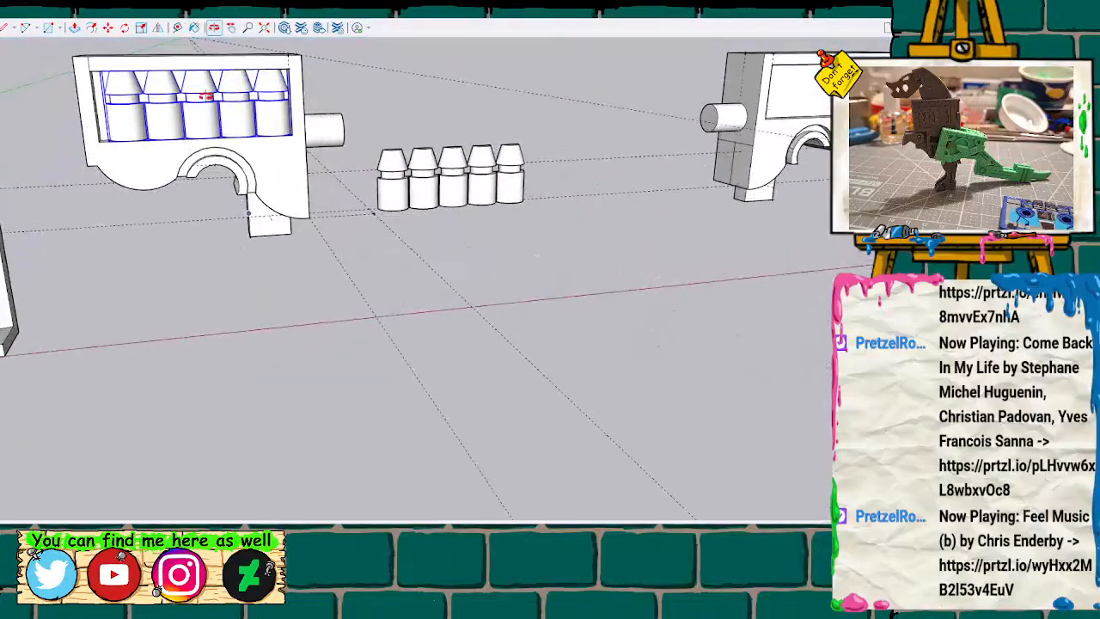
# Slide the peg row along the recess until its lower corner meets the end wall opposite the side cylinder.
pyautogui.scroll(3, 209, 94)
pyautogui.moveTo(126, 127)
pyautogui.mouseDown(button='middle')
pyautogui.moveTo(215, 143)
pyautogui.moveTo(117, 100)
pyautogui.moveTo(121, 81)
pyautogui.moveTo(184, 88)
pyautogui.moveTo(244, 199)
pyautogui.mouseUp(button='middle')
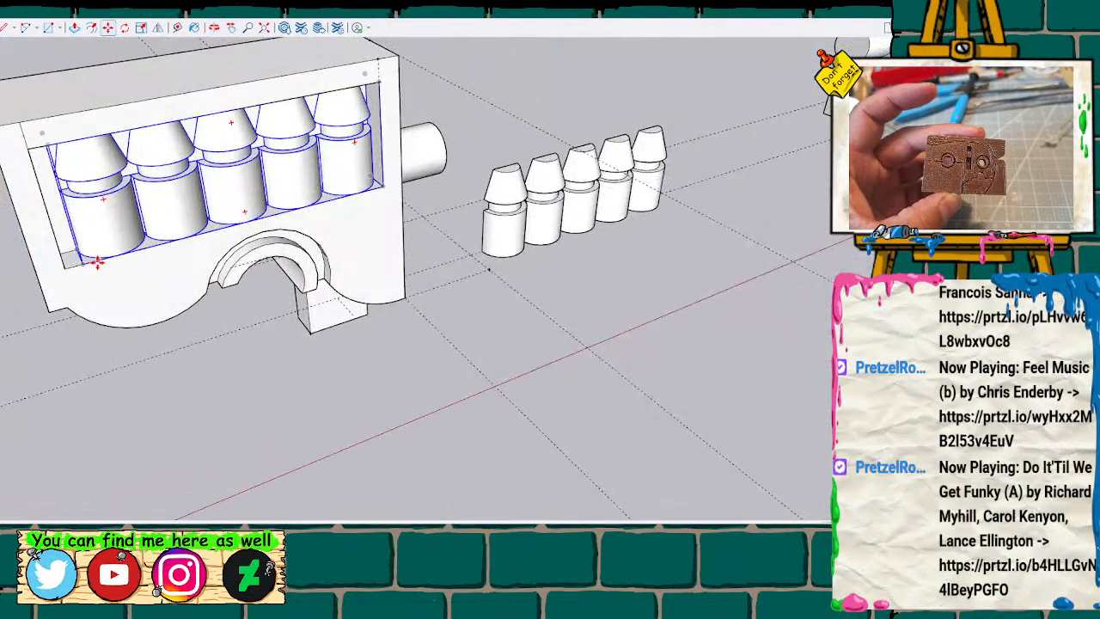
pyautogui.moveTo(77, 267); pyautogui.dragTo(68, 269)
# Select the block half together with the inserted peg row and explode both groups.
pyautogui.scroll(-5, 361, 220)
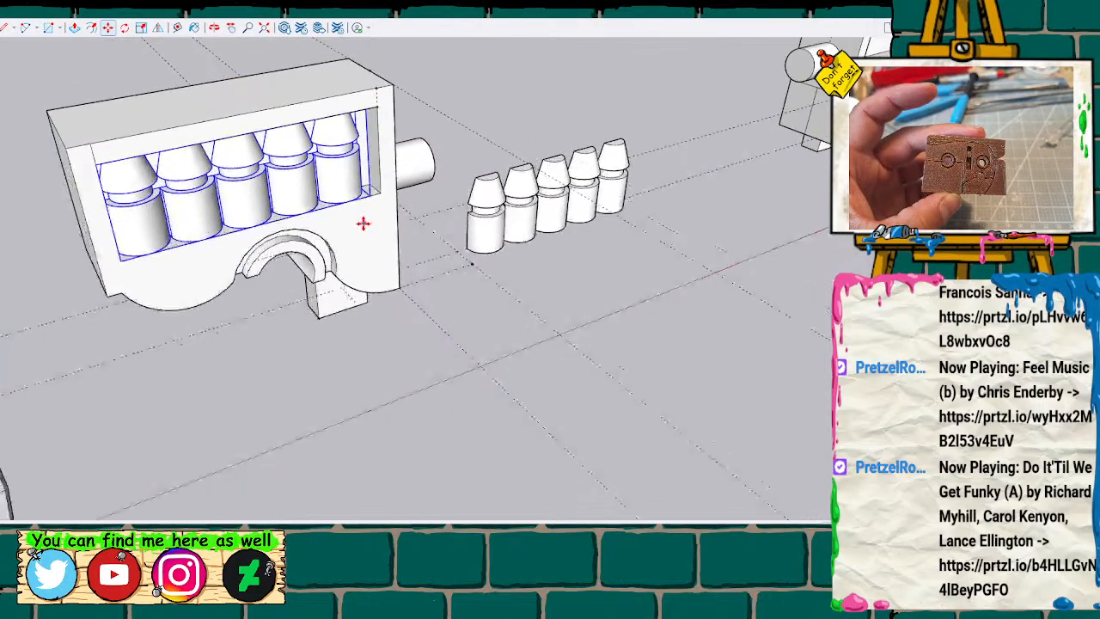
pyautogui.moveTo(468, 342)
pyautogui.mouseDown(button='middle')
pyautogui.moveTo(381, 256)
pyautogui.moveTo(377, 228)
pyautogui.mouseUp(button='middle')
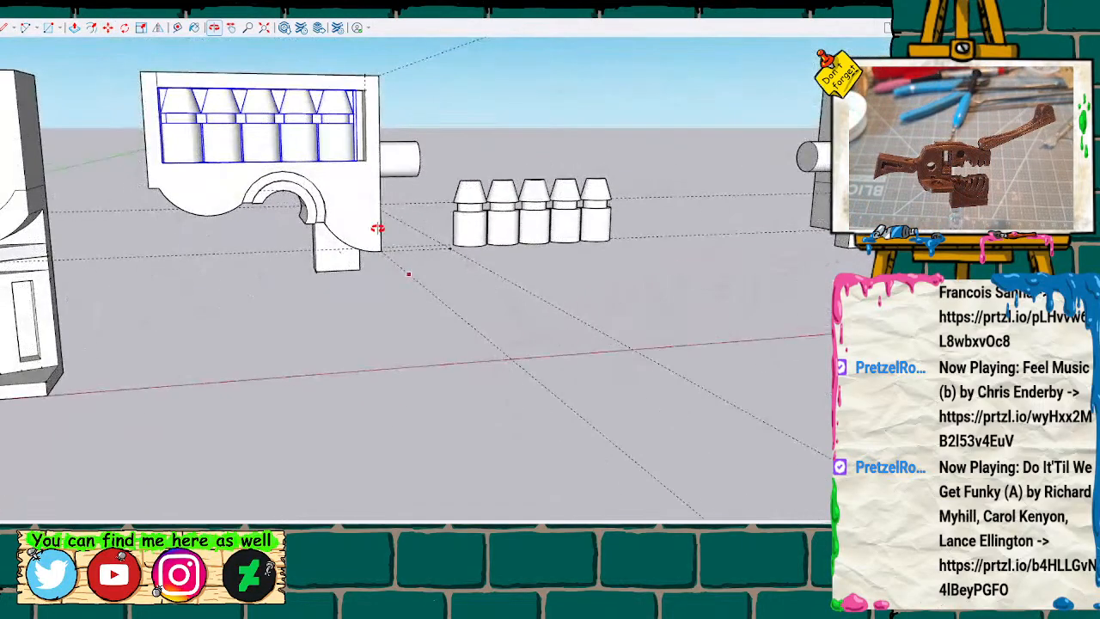
pyautogui.moveTo(120, 60); pyautogui.dragTo(430, 313)
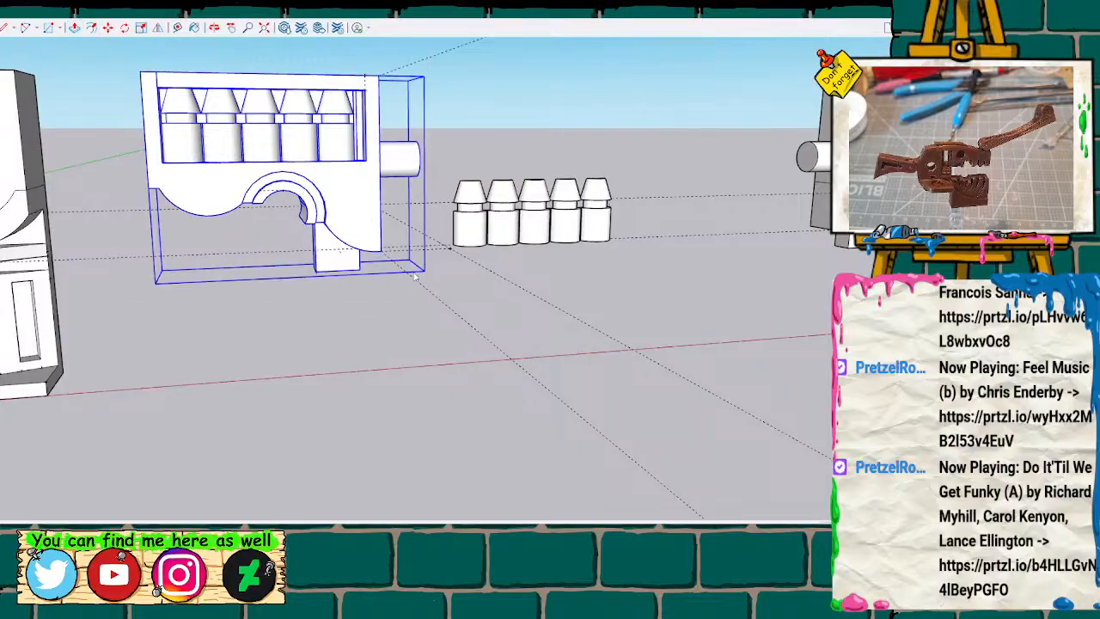
pyautogui.press('x')
pyautogui.scroll(-1, 357, 193)
pyautogui.scroll(1, 357, 193)
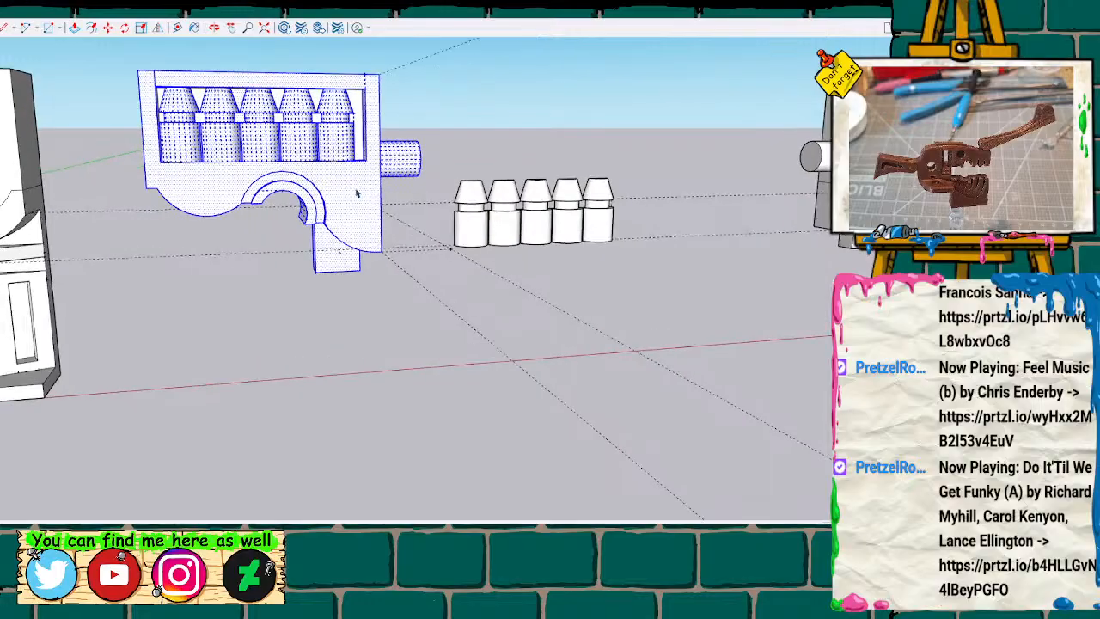
# Draw a line across the block's plain back face from side edge to side edge, just above the arch.
pyautogui.moveTo(340, 159)
pyautogui.mouseDown(button='middle')
pyautogui.moveTo(319, 238)
pyautogui.moveTo(661, 206)
pyautogui.moveTo(526, 297)
pyautogui.moveTo(589, 189)
pyautogui.moveTo(565, 218)
pyautogui.mouseUp(button='middle')
pyautogui.click(564, 221)
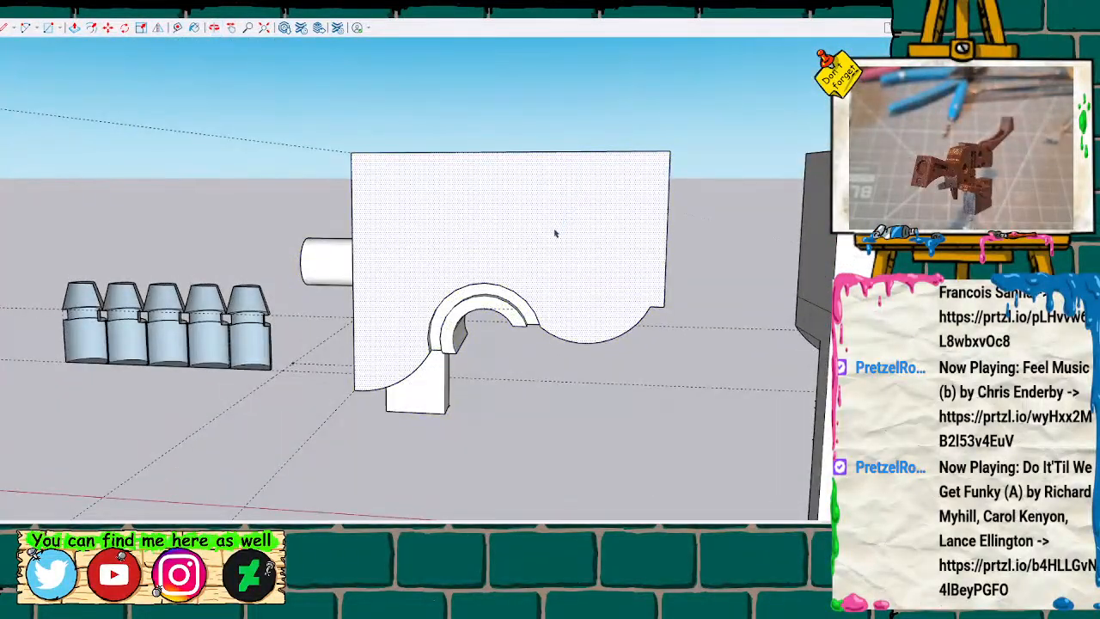
pyautogui.scroll(1, 557, 235)
pyautogui.click(601, 447)
pyautogui.scroll(3, 575, 408)
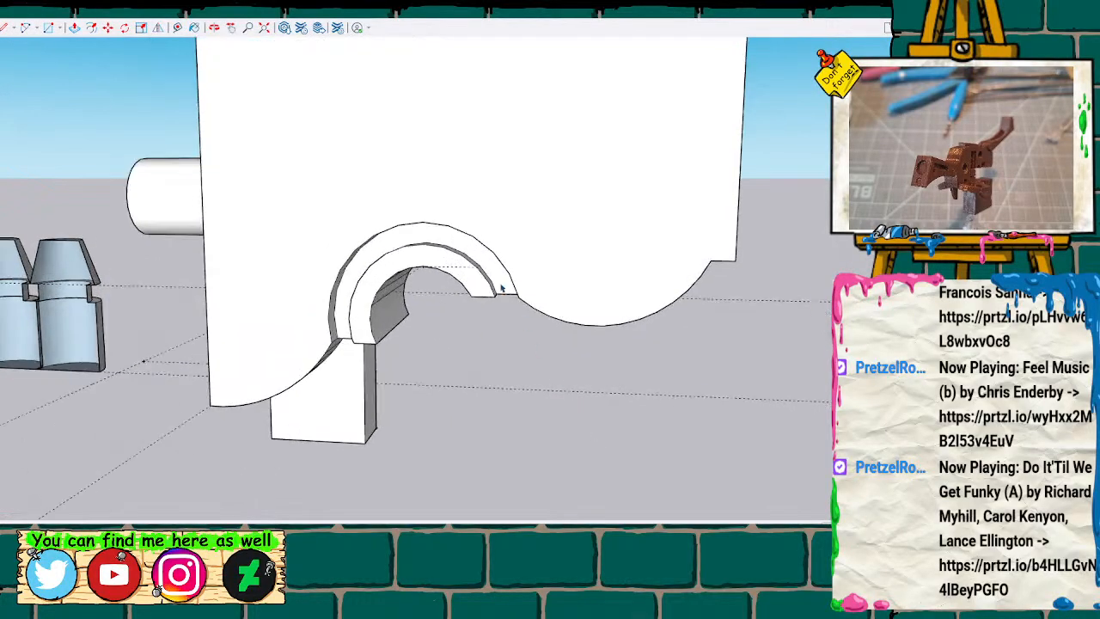
pyautogui.click(741, 171)
# Delete the back face above the dividing line and the inner face covering the backs of the pegs.
pyautogui.press('space')
pyautogui.click(624, 135)
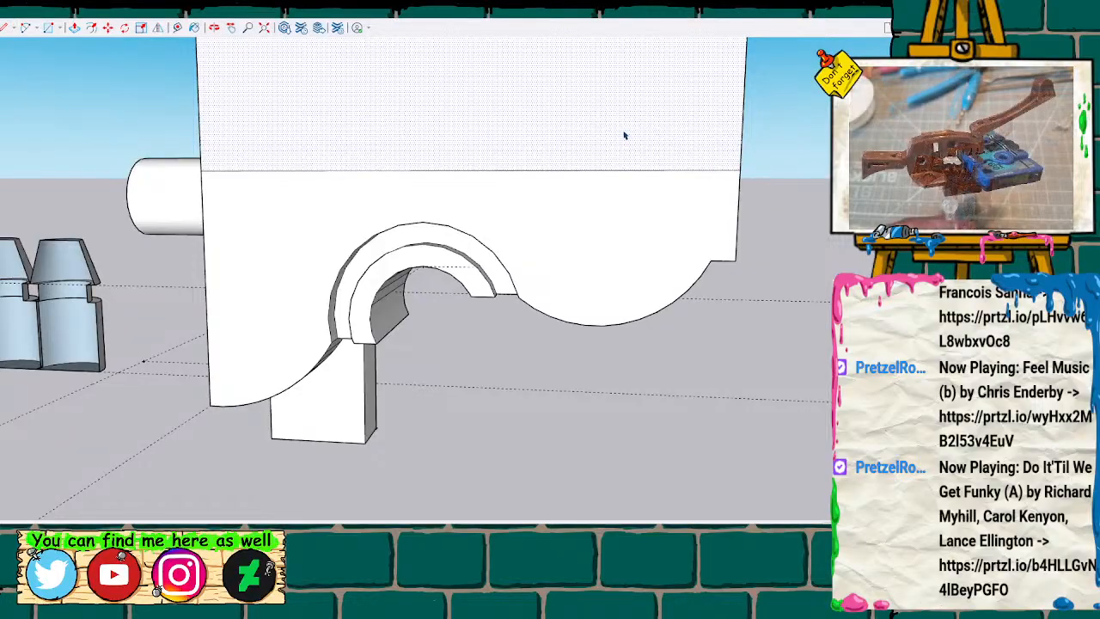
pyautogui.press('Delete')
pyautogui.click(454, 139)
pyautogui.press('Delete')
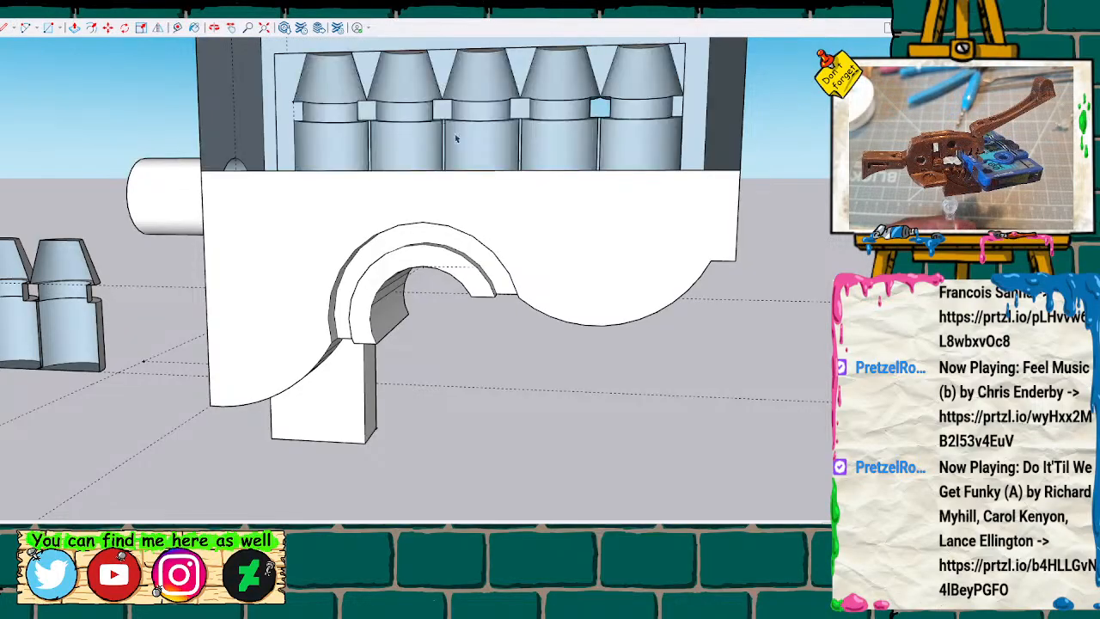
# Fill the small opening between the necks of the last two pegs with a line across it, and erase the leftover line.
pyautogui.moveTo(593, 94); pyautogui.dragTo(660, 241, button='middle')
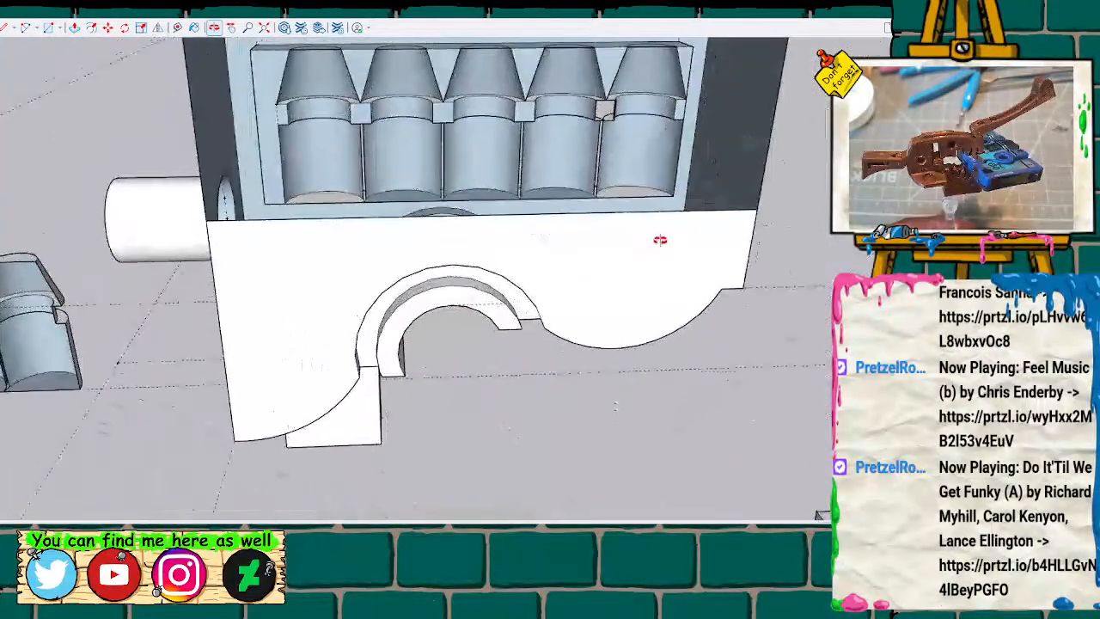
pyautogui.scroll(4, 631, 120)
pyautogui.moveTo(600, 151)
pyautogui.mouseDown(button='middle')
pyautogui.moveTo(619, 138)
pyautogui.moveTo(541, 147)
pyautogui.moveTo(463, 126)
pyautogui.mouseUp(button='middle')
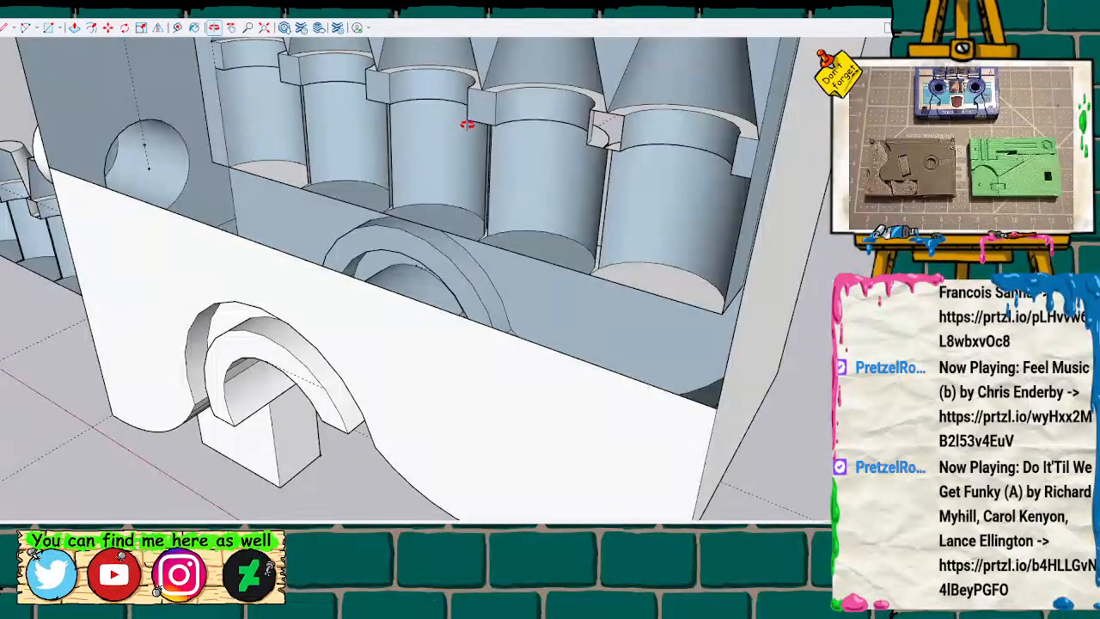
pyautogui.click(627, 133)
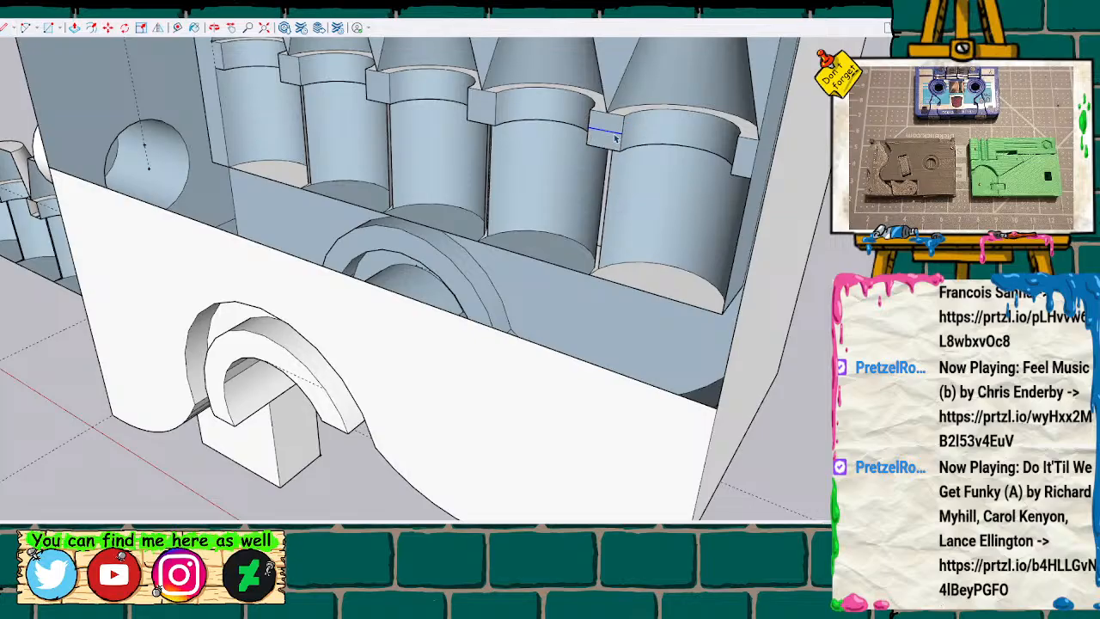
pyautogui.scroll(-3, 561, 170)
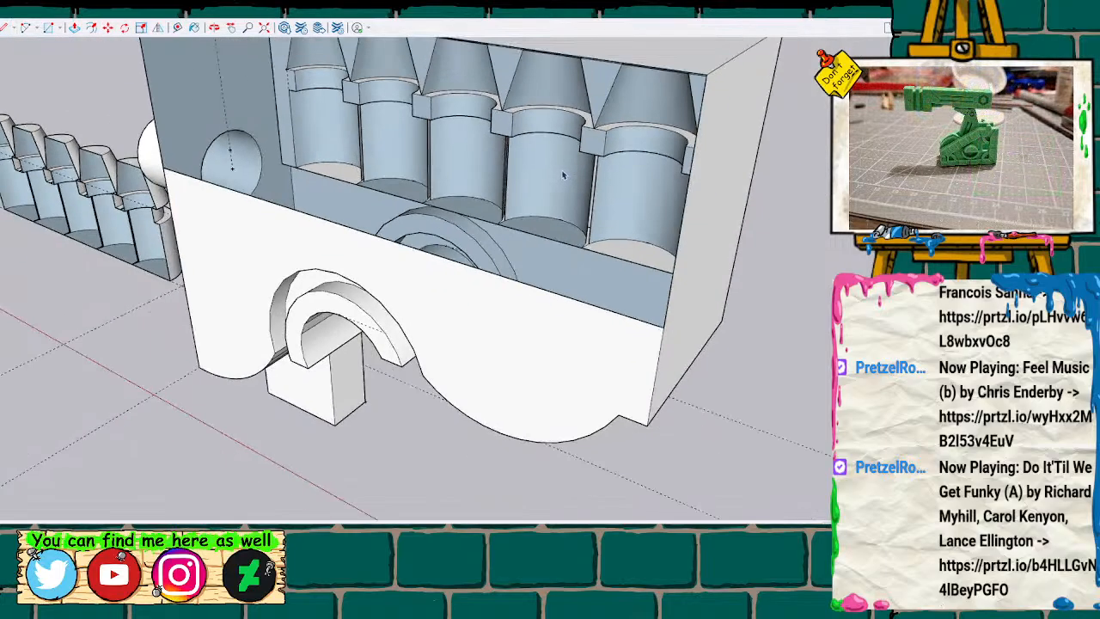
# Erase the straight edges under the five pegs so that their flat ends merge with the recess wall.
pyautogui.moveTo(526, 238)
pyautogui.mouseDown(button='middle')
pyautogui.moveTo(459, 221)
pyautogui.moveTo(624, 327)
pyautogui.moveTo(589, 216)
pyautogui.moveTo(611, 263)
pyautogui.mouseUp(button='middle')
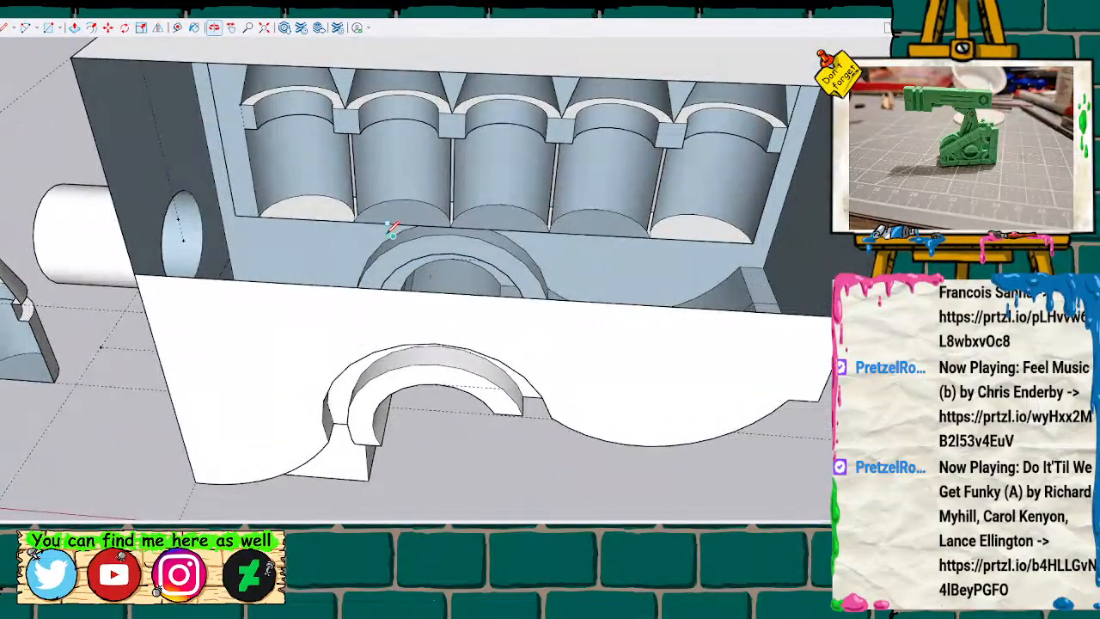
pyautogui.click(323, 216)
pyautogui.click(393, 224)
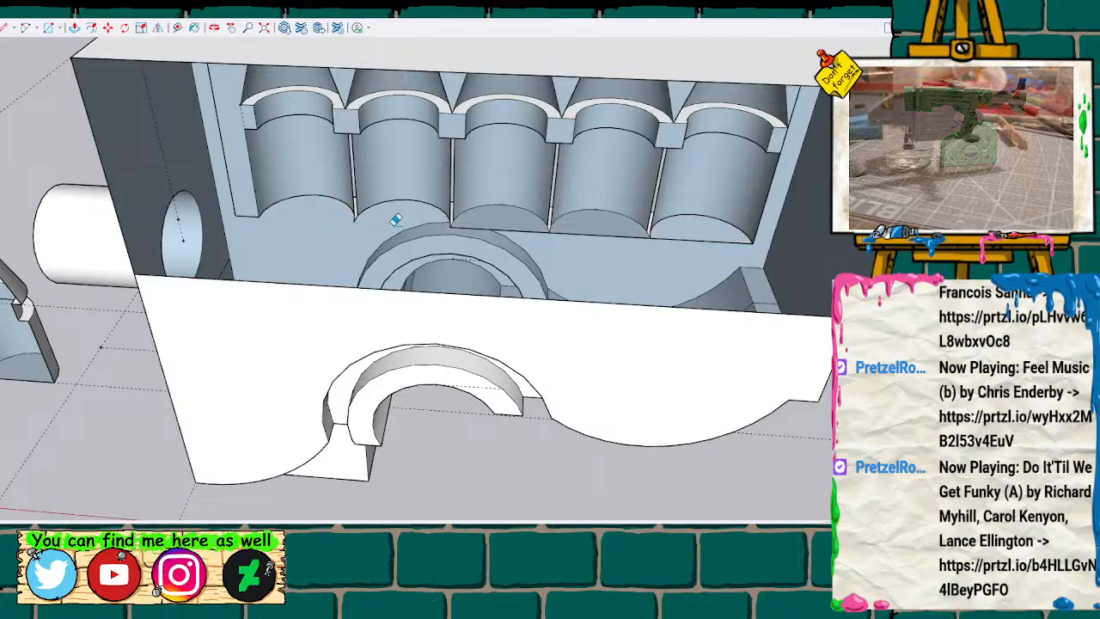
pyautogui.click(542, 227)
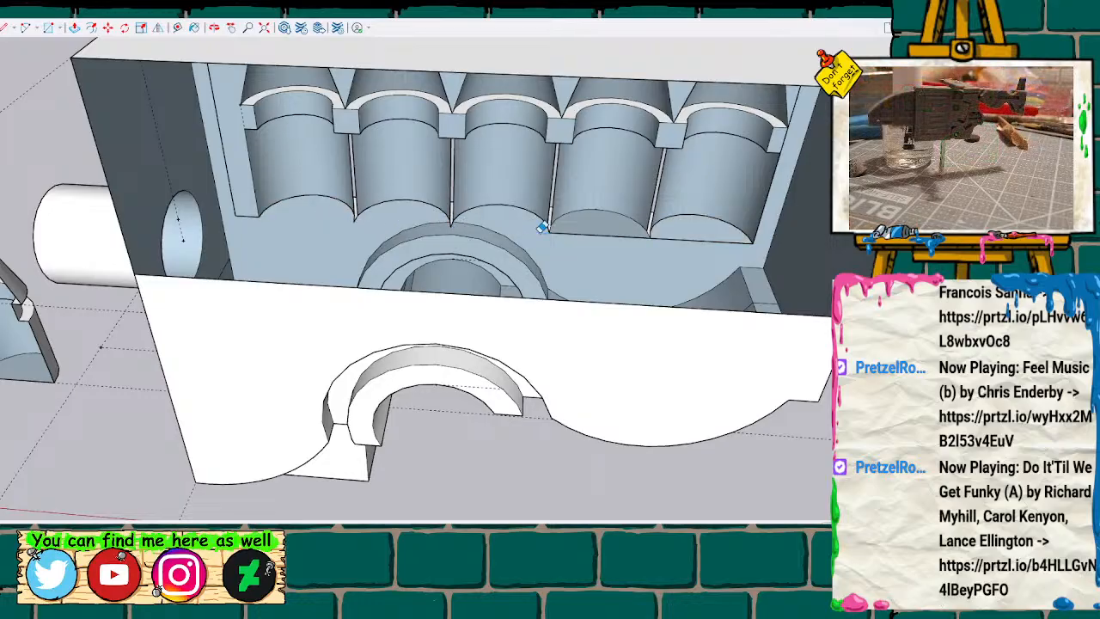
pyautogui.click(608, 230)
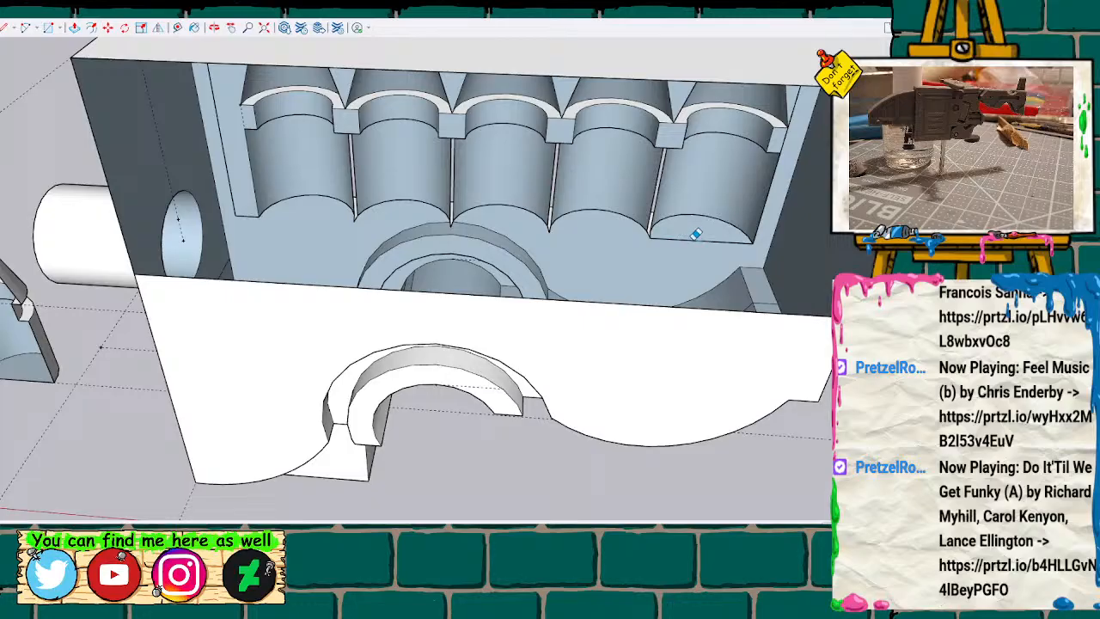
pyautogui.scroll(3, 479, 155)
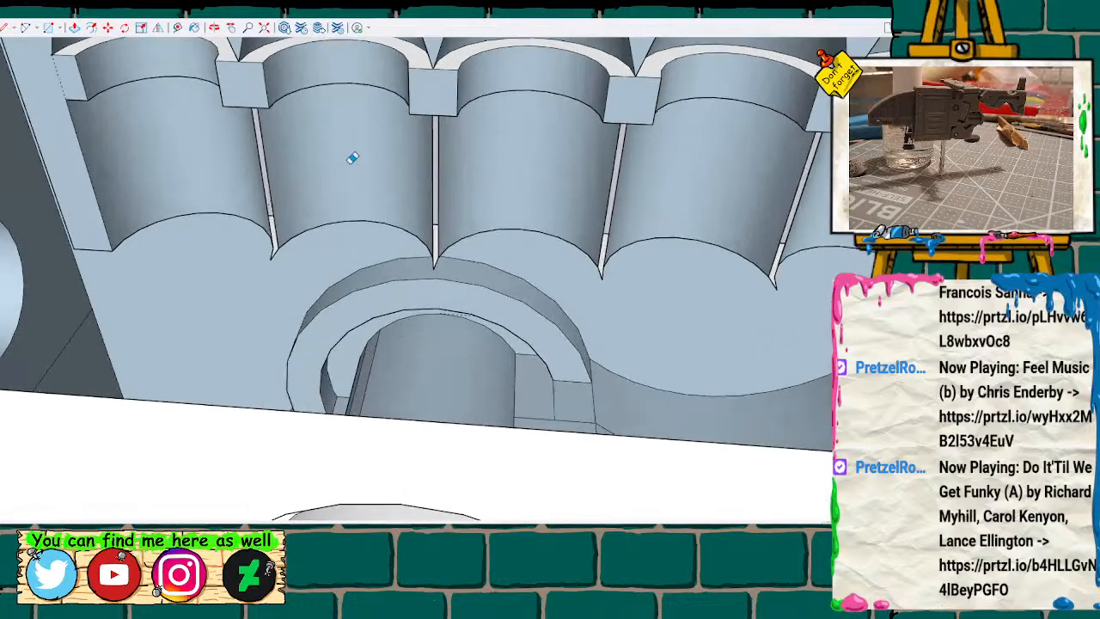
# Close two adjacent slits between the peg bodies with vertical lines from the recess wall to the neck blocks.
pyautogui.moveTo(293, 201)
pyautogui.mouseDown(button='middle')
pyautogui.moveTo(353, 206)
pyautogui.moveTo(524, 120)
pyautogui.moveTo(594, 129)
pyautogui.moveTo(540, 210)
pyautogui.moveTo(378, 172)
pyautogui.moveTo(364, 81)
pyautogui.moveTo(393, 118)
pyautogui.moveTo(400, 228)
pyautogui.moveTo(290, 319)
pyautogui.moveTo(441, 316)
pyautogui.moveTo(339, 263)
pyautogui.moveTo(122, 355)
pyautogui.moveTo(152, 364)
pyautogui.moveTo(420, 283)
pyautogui.moveTo(531, 273)
pyautogui.moveTo(422, 358)
pyautogui.moveTo(528, 312)
pyautogui.moveTo(536, 292)
pyautogui.mouseUp(button='middle')
pyautogui.moveTo(532, 221)
pyautogui.mouseDown(button='middle')
pyautogui.moveTo(491, 400)
pyautogui.moveTo(533, 314)
pyautogui.moveTo(528, 215)
pyautogui.moveTo(505, 257)
pyautogui.mouseUp(button='middle')
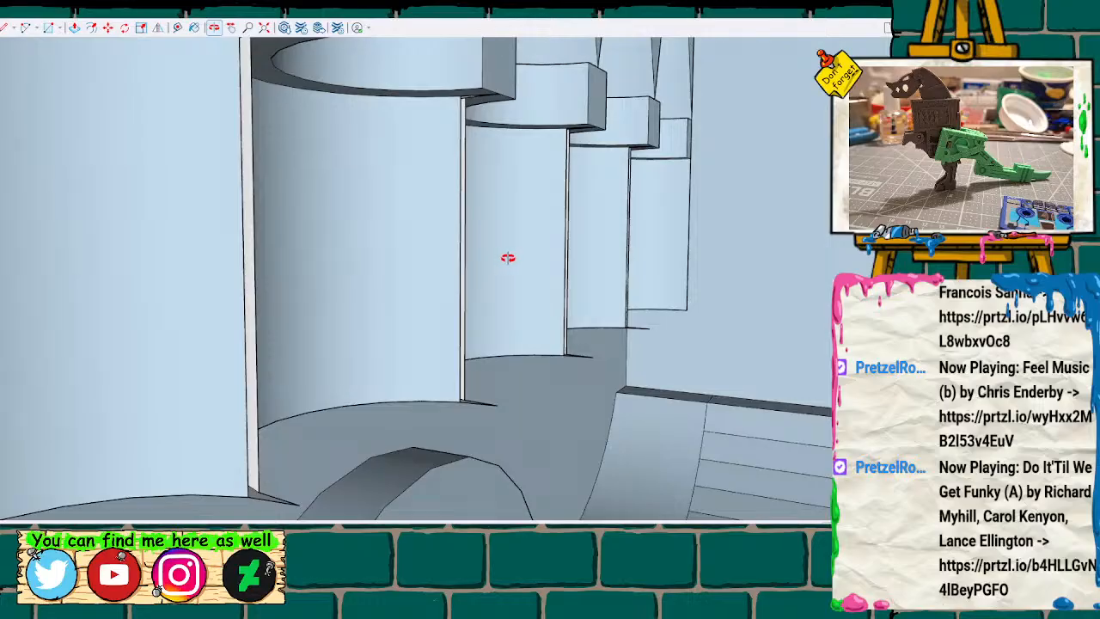
pyautogui.click(498, 93)
pyautogui.click(497, 404)
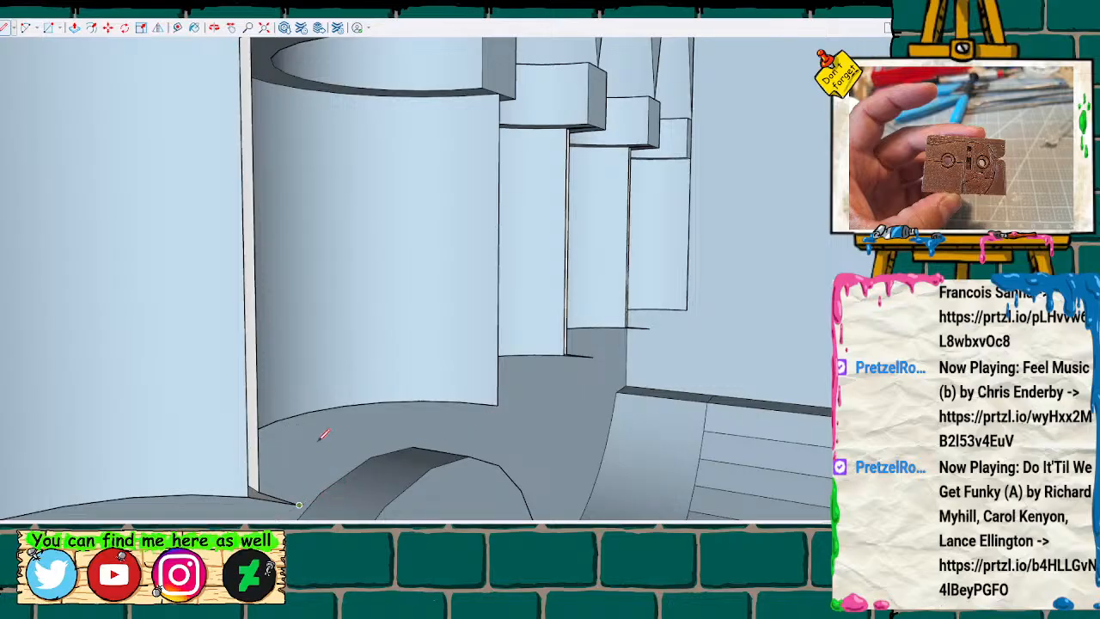
pyautogui.scroll(-2, 334, 375)
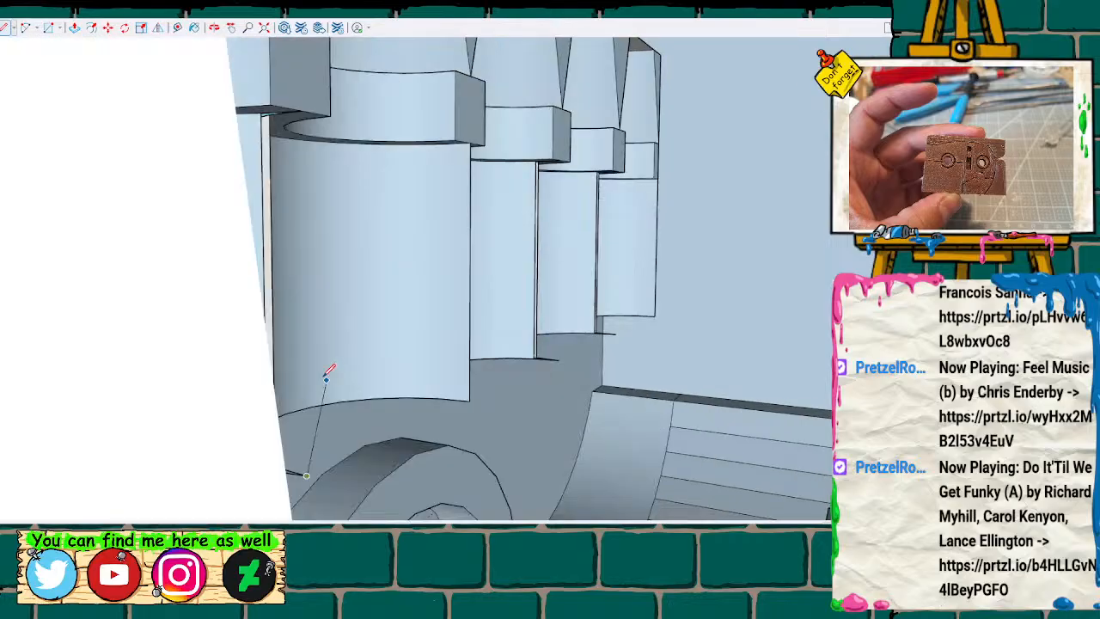
pyautogui.click(301, 110)
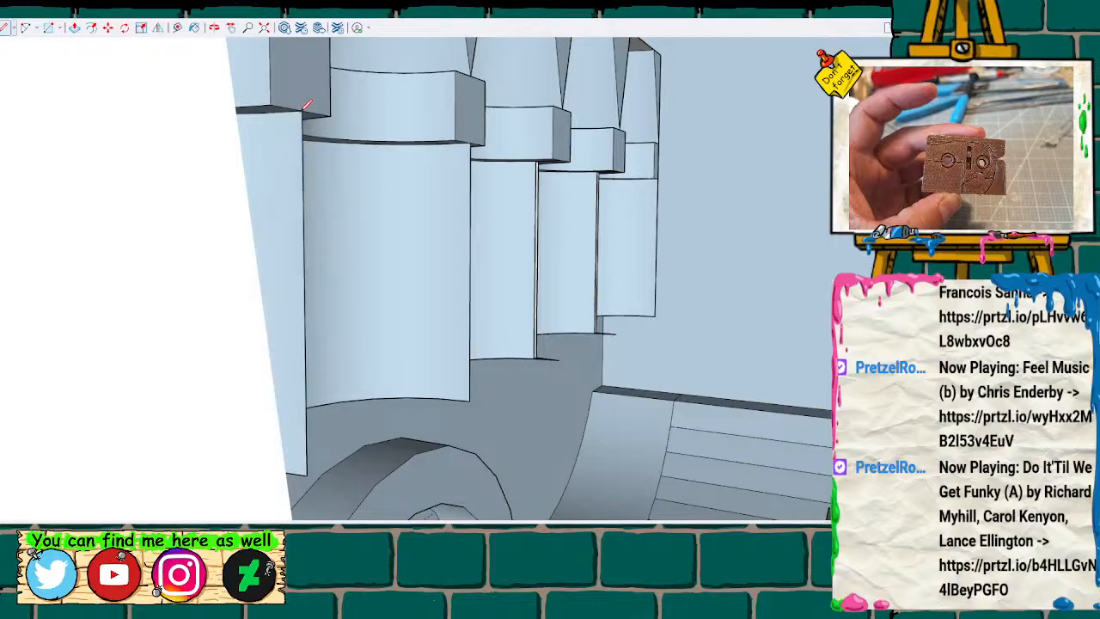
# Close the remaining narrow slits between the peg bodies with vertical lines running up to the neck blocks.
pyautogui.moveTo(646, 269)
pyautogui.mouseDown(button='middle')
pyautogui.moveTo(581, 284)
pyautogui.moveTo(461, 287)
pyautogui.moveTo(508, 245)
pyautogui.moveTo(533, 278)
pyautogui.moveTo(658, 273)
pyautogui.moveTo(590, 283)
pyautogui.moveTo(593, 274)
pyautogui.mouseUp(button='middle')
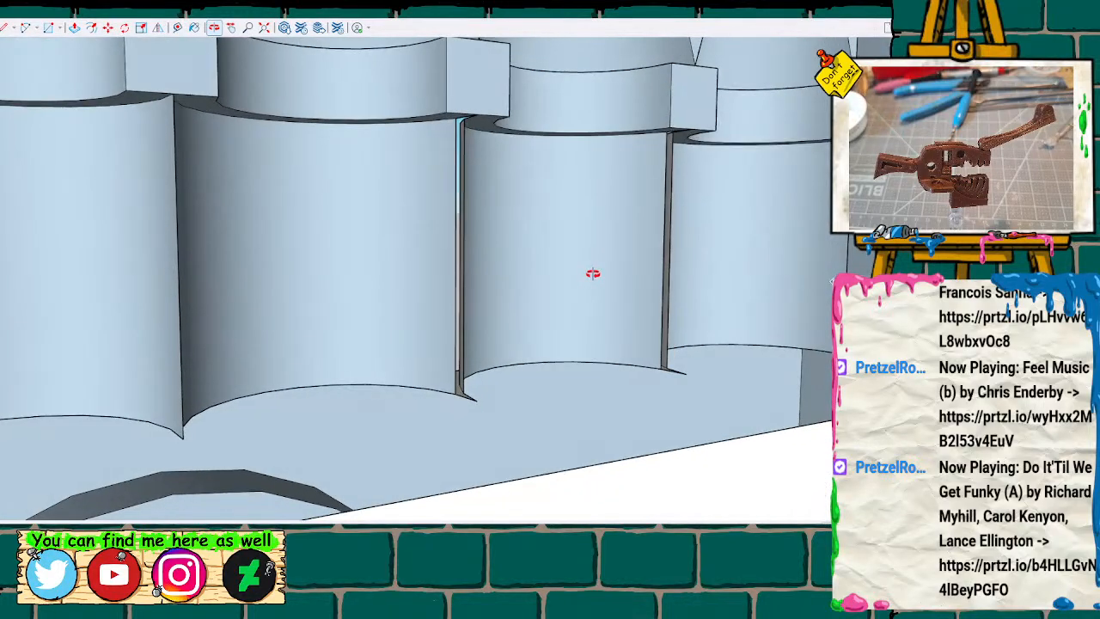
pyautogui.click(477, 398)
pyautogui.click(479, 113)
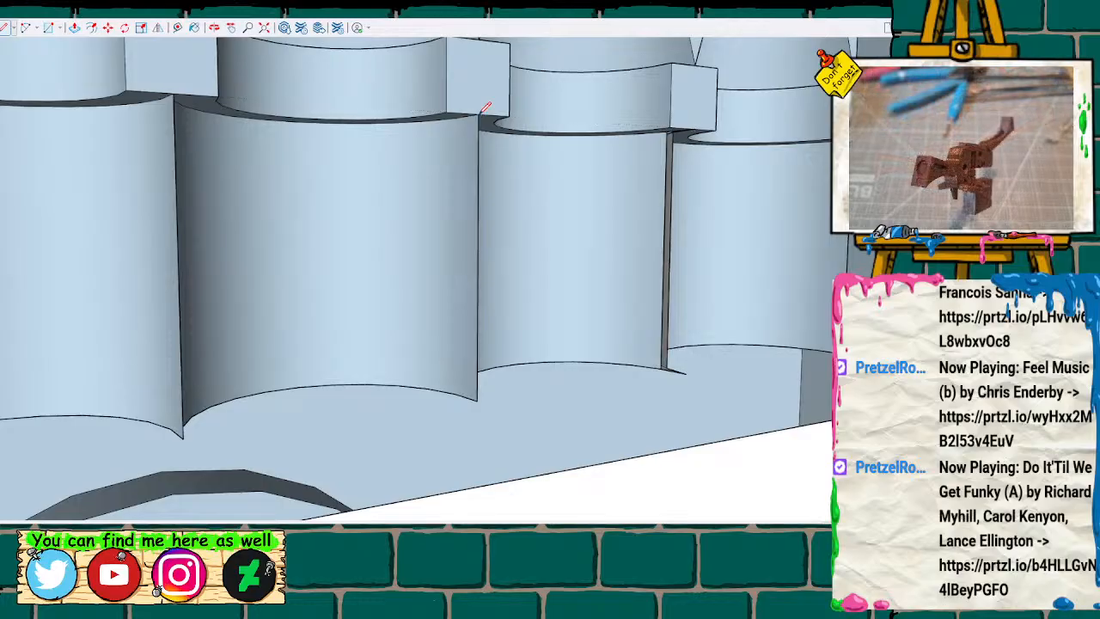
pyautogui.moveTo(576, 170)
pyautogui.mouseDown(button='middle')
pyautogui.moveTo(225, 171)
pyautogui.moveTo(254, 184)
pyautogui.mouseUp(button='middle')
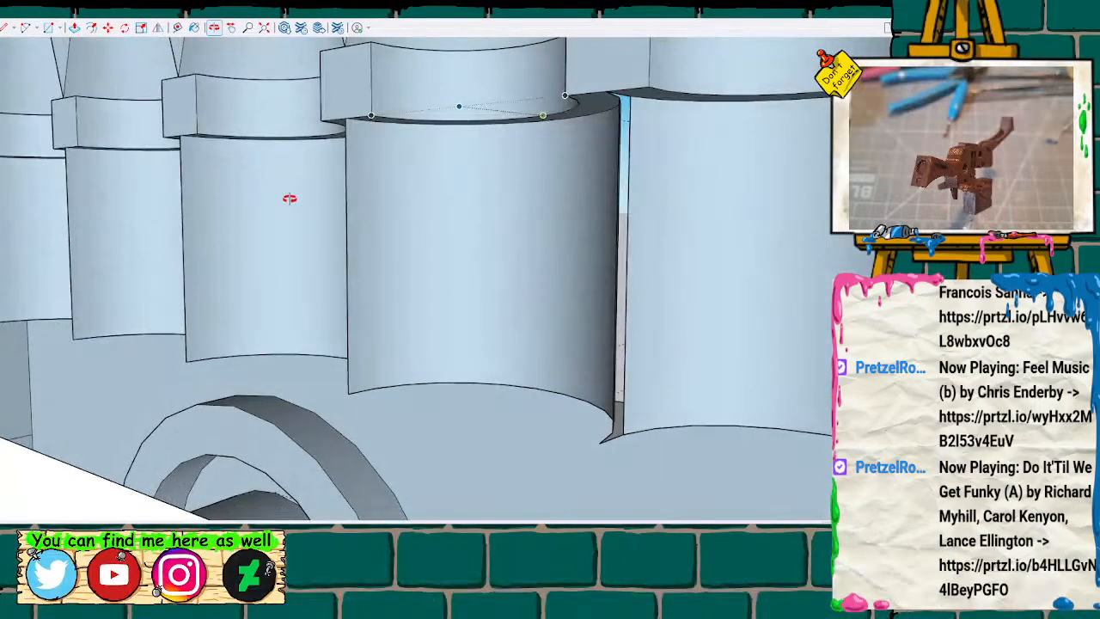
pyautogui.click(599, 443)
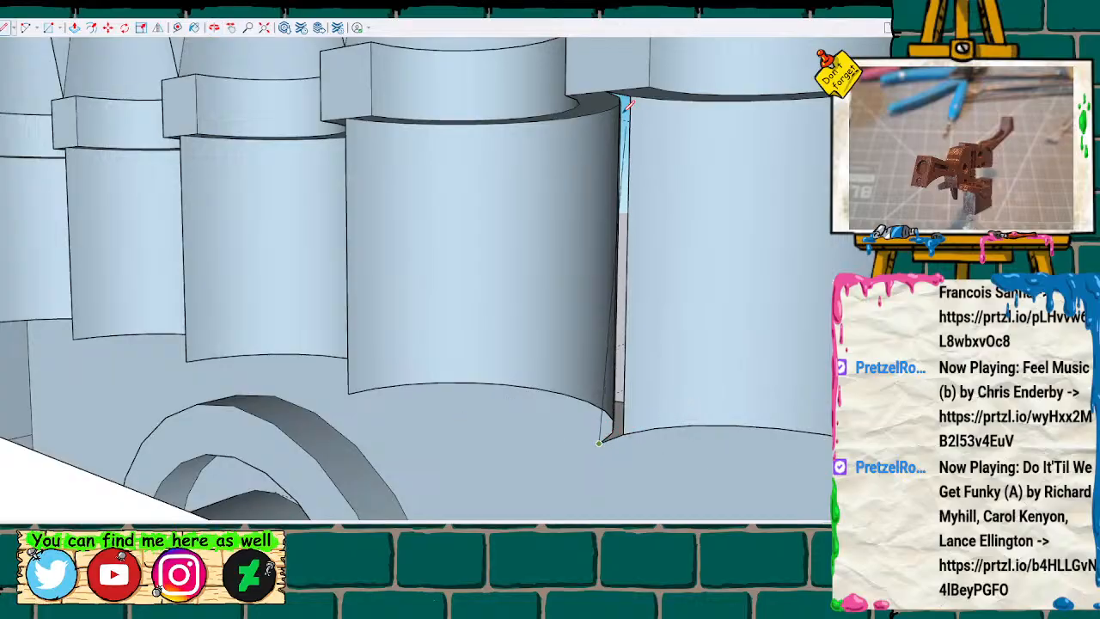
pyautogui.click(615, 88)
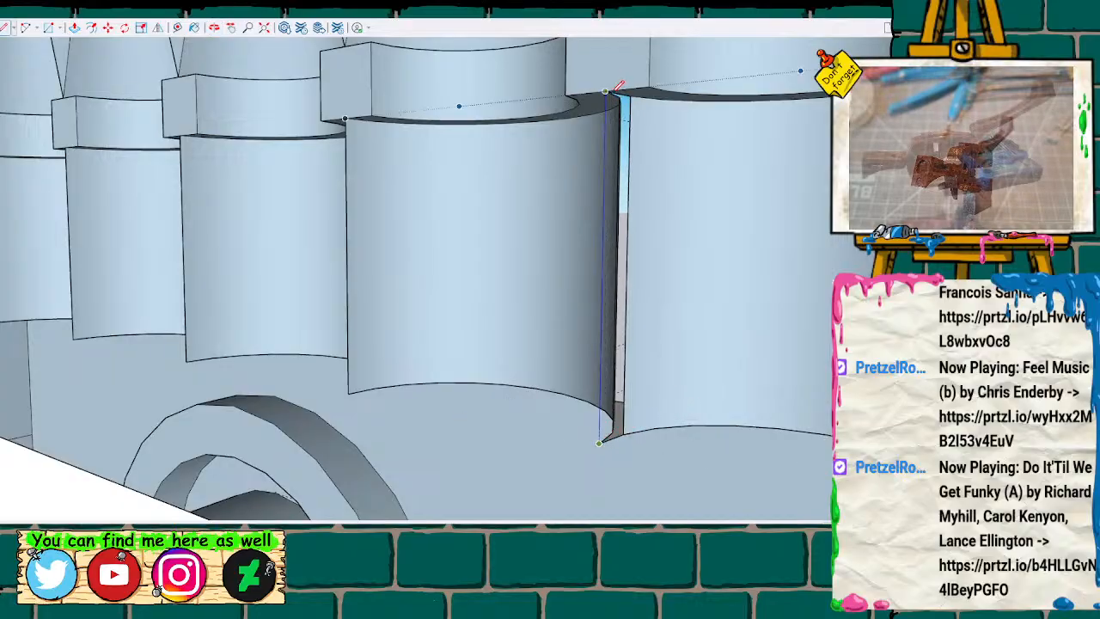
pyautogui.scroll(-3, 687, 182)
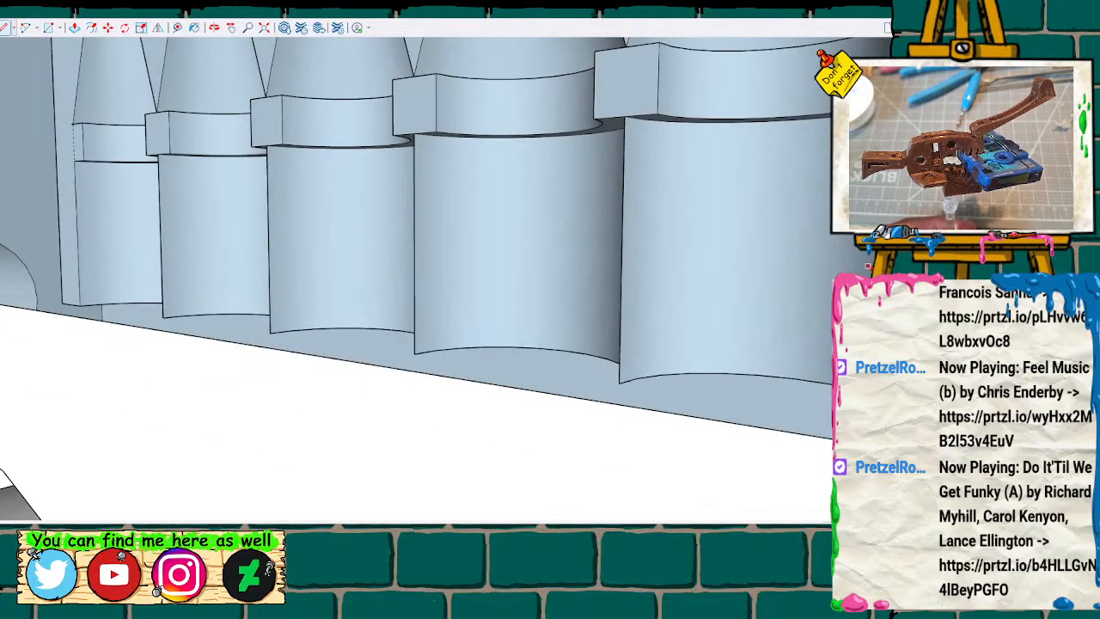
# Draw a line across the block's open back from side edge to side edge to rebuild the missing face.
pyautogui.moveTo(871, 268); pyautogui.dragTo(911, 266, button='middle')
pyautogui.scroll(-8, 559, 297)
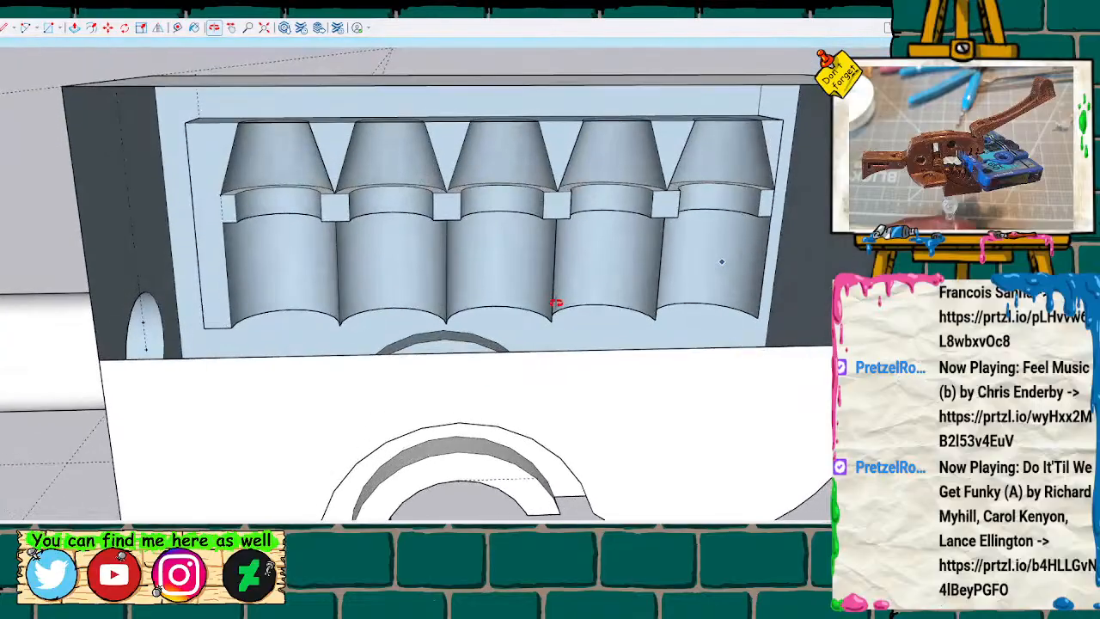
pyautogui.moveTo(556, 303)
pyautogui.mouseDown(button='middle')
pyautogui.moveTo(550, 312)
pyautogui.moveTo(525, 246)
pyautogui.moveTo(545, 319)
pyautogui.moveTo(518, 306)
pyautogui.mouseUp(button='middle')
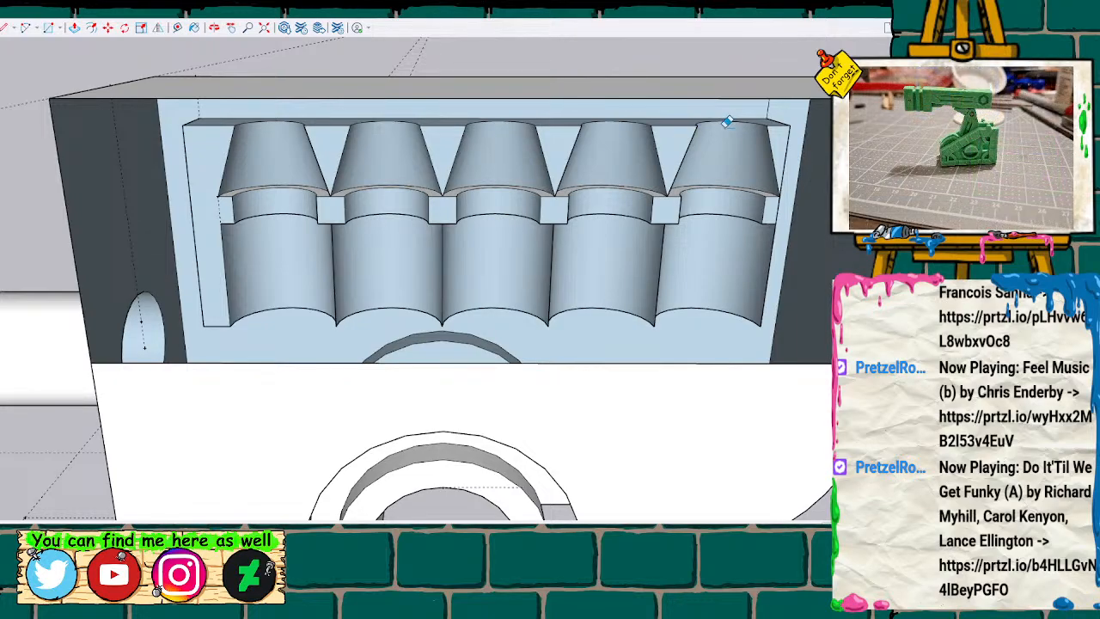
pyautogui.moveTo(440, 192)
pyautogui.mouseDown()
pyautogui.moveTo(577, 249)
pyautogui.moveTo(641, 349)
pyautogui.moveTo(314, 312)
pyautogui.moveTo(73, 162)
pyautogui.moveTo(559, 103)
pyautogui.moveTo(736, 140)
pyautogui.moveTo(709, 262)
pyautogui.moveTo(676, 329)
pyautogui.moveTo(515, 386)
pyautogui.moveTo(321, 229)
pyautogui.moveTo(391, 242)
pyautogui.moveTo(388, 250)
pyautogui.mouseUp()
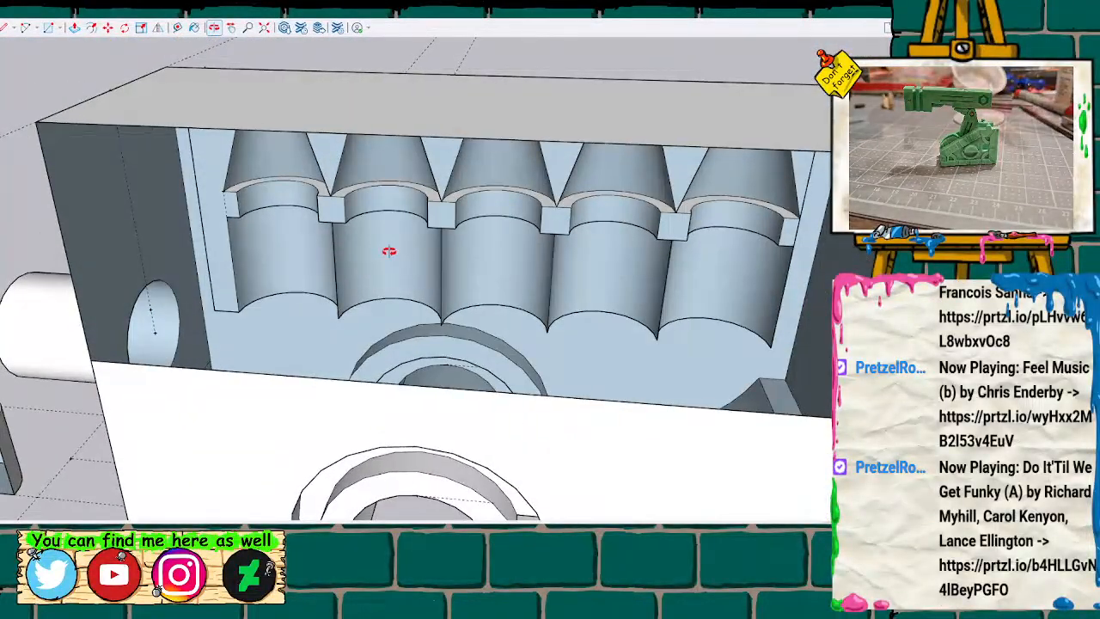
pyautogui.press('h')
pyautogui.moveTo(420, 346)
pyautogui.keyDown('shift'); pyautogui.mouseDown(button='middle')
pyautogui.moveTo(295, 360)
pyautogui.moveTo(417, 351)
pyautogui.mouseUp(button='middle'); pyautogui.keyUp('shift')
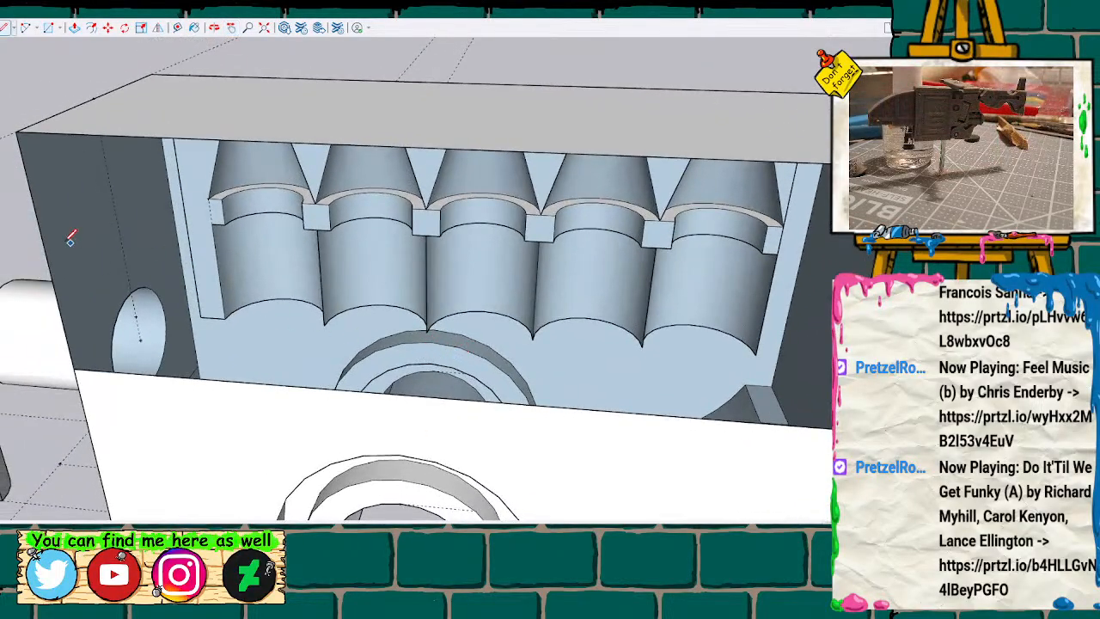
pyautogui.click(47, 258)
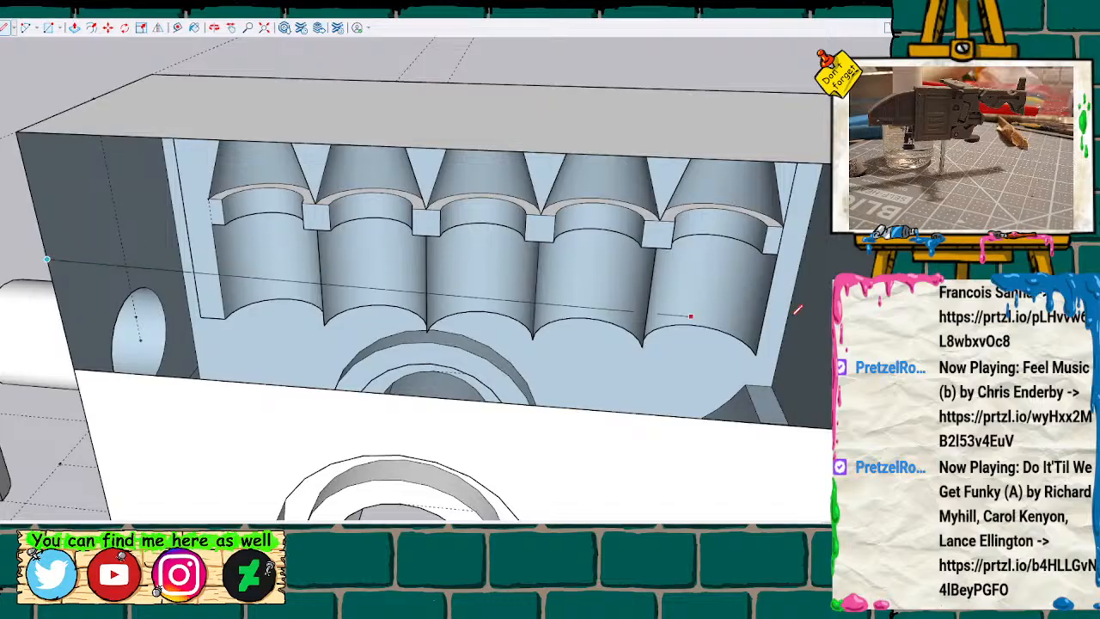
pyautogui.click(830, 305)
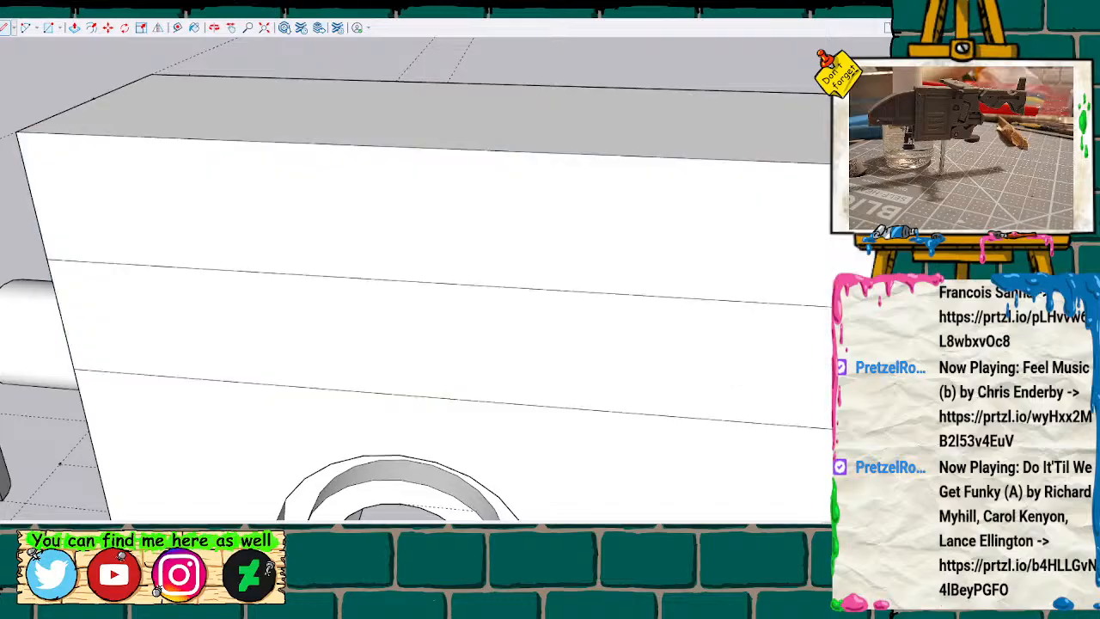
# Erase both dividing lines across the block's back so that it becomes one continuous face.
pyautogui.press('e')
pyautogui.click(626, 303)
pyautogui.click(633, 417)
pyautogui.scroll(-5, 634, 425)
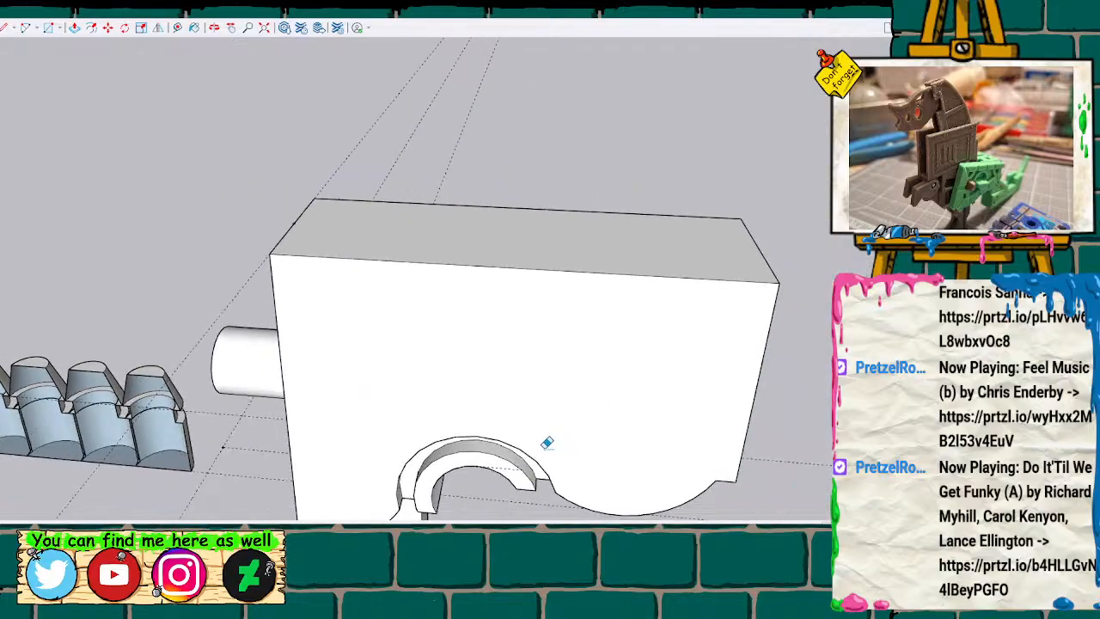
# Select the spare row of five half pegs and move it past the two full blocks, next to the single peg.
pyautogui.moveTo(526, 439)
pyautogui.mouseDown(button='middle')
pyautogui.moveTo(601, 198)
pyautogui.moveTo(445, 375)
pyautogui.moveTo(492, 407)
pyautogui.moveTo(501, 305)
pyautogui.moveTo(228, 177)
pyautogui.moveTo(285, 213)
pyautogui.mouseUp(button='middle')
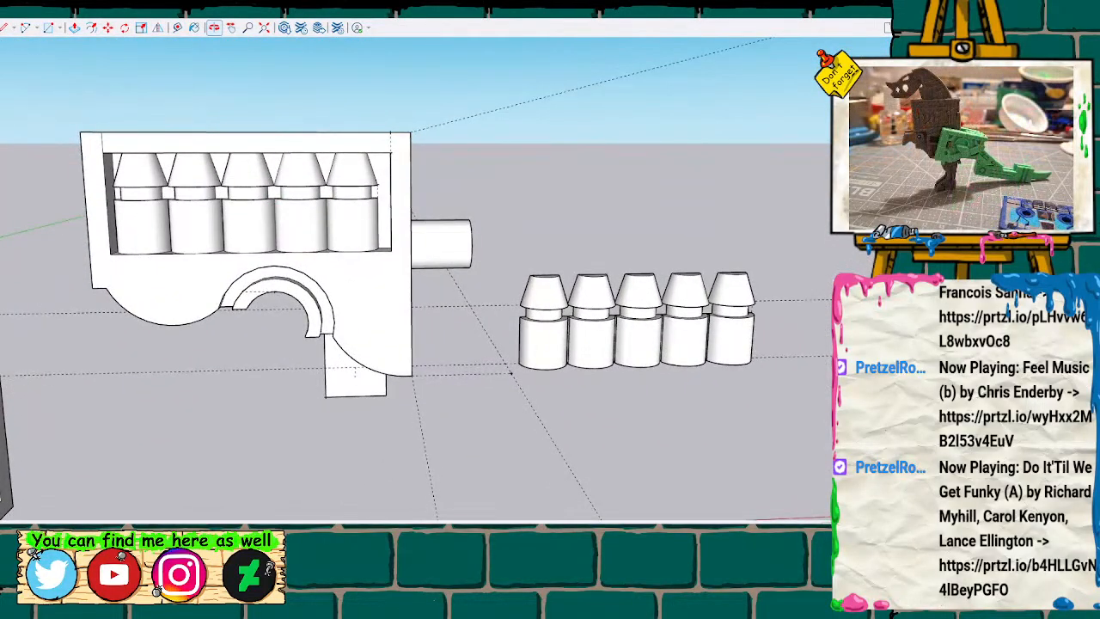
pyautogui.scroll(5, 396, 196)
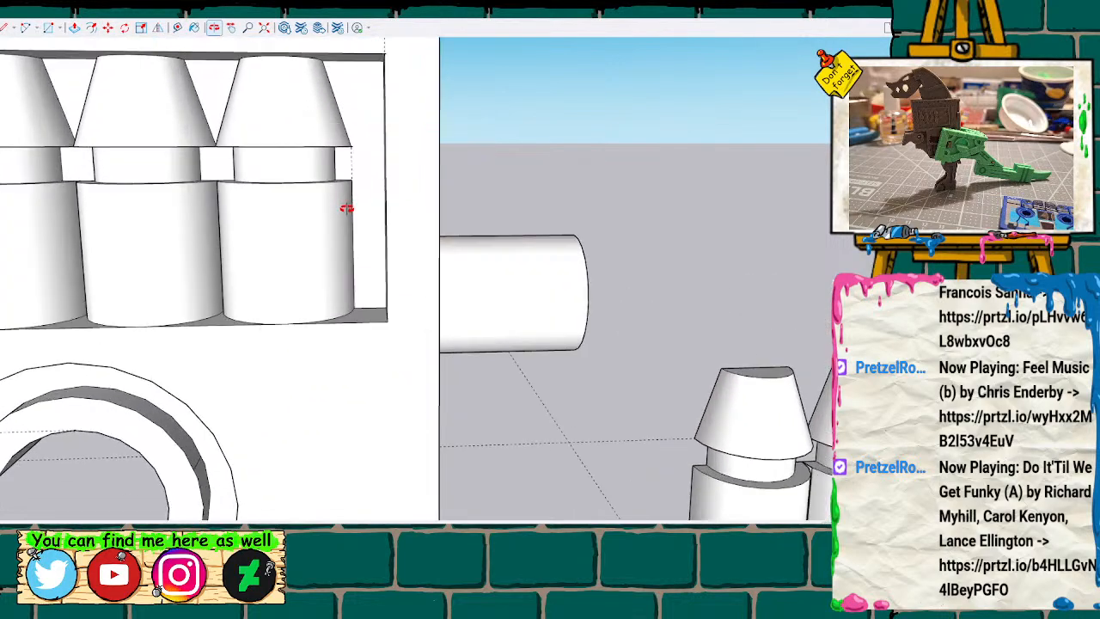
pyautogui.scroll(2, 345, 205)
pyautogui.scroll(-4, 346, 208)
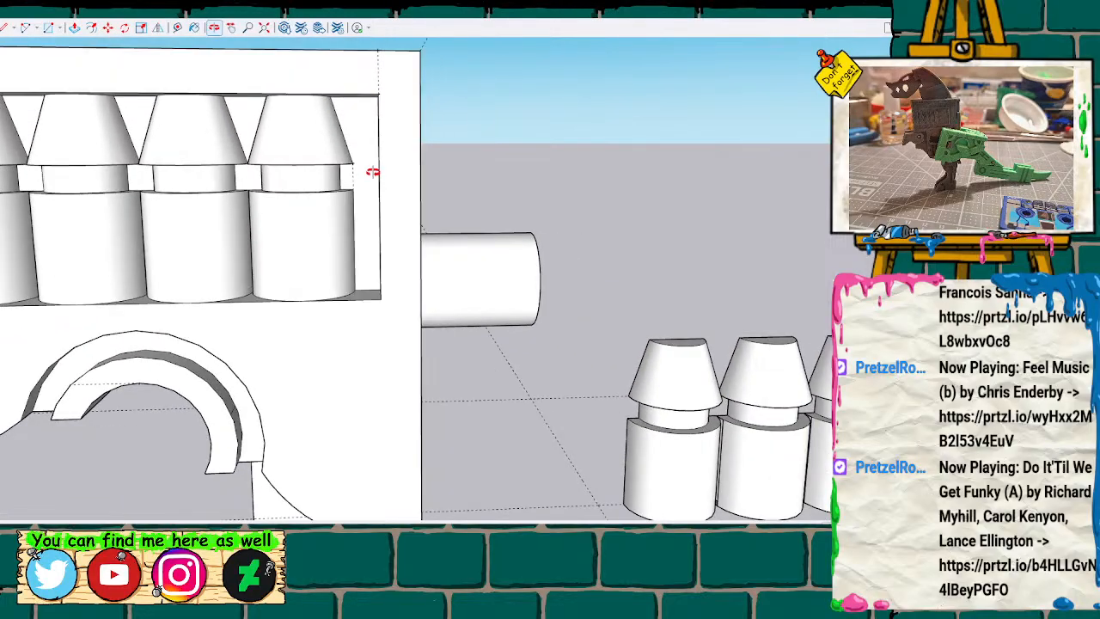
pyautogui.scroll(-6, 340, 228)
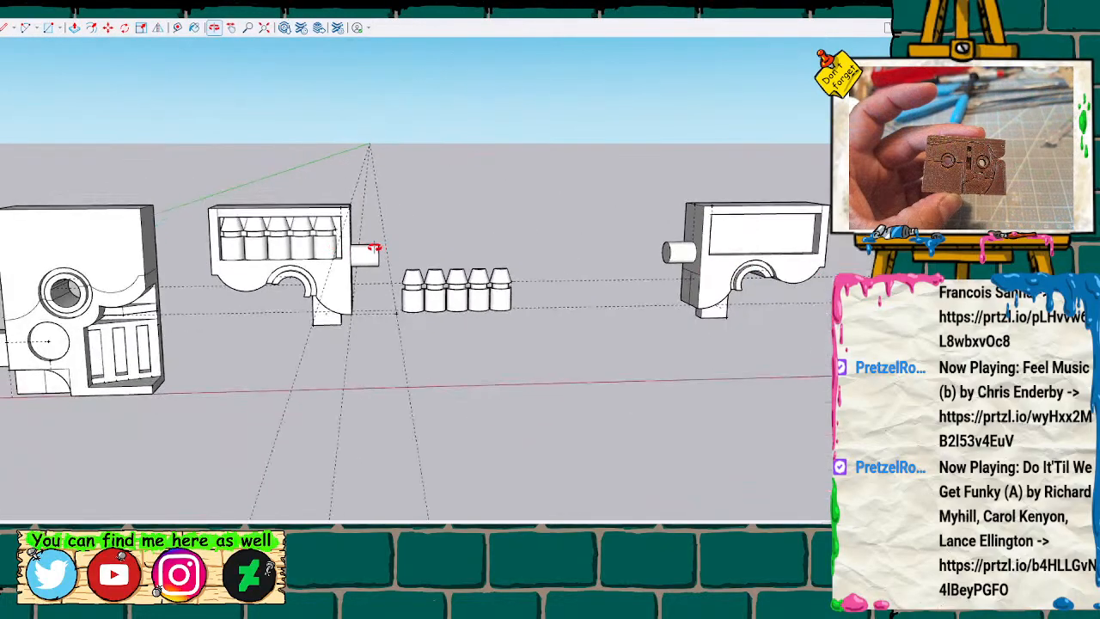
pyautogui.moveTo(457, 267)
pyautogui.mouseDown(button='middle')
pyautogui.moveTo(412, 287)
pyautogui.moveTo(128, 184)
pyautogui.moveTo(304, 265)
pyautogui.moveTo(422, 302)
pyautogui.moveTo(284, 197)
pyautogui.moveTo(563, 202)
pyautogui.moveTo(638, 356)
pyautogui.moveTo(584, 356)
pyautogui.moveTo(392, 278)
pyautogui.mouseUp(button='middle')
pyautogui.moveTo(421, 316); pyautogui.dragTo(521, 323)
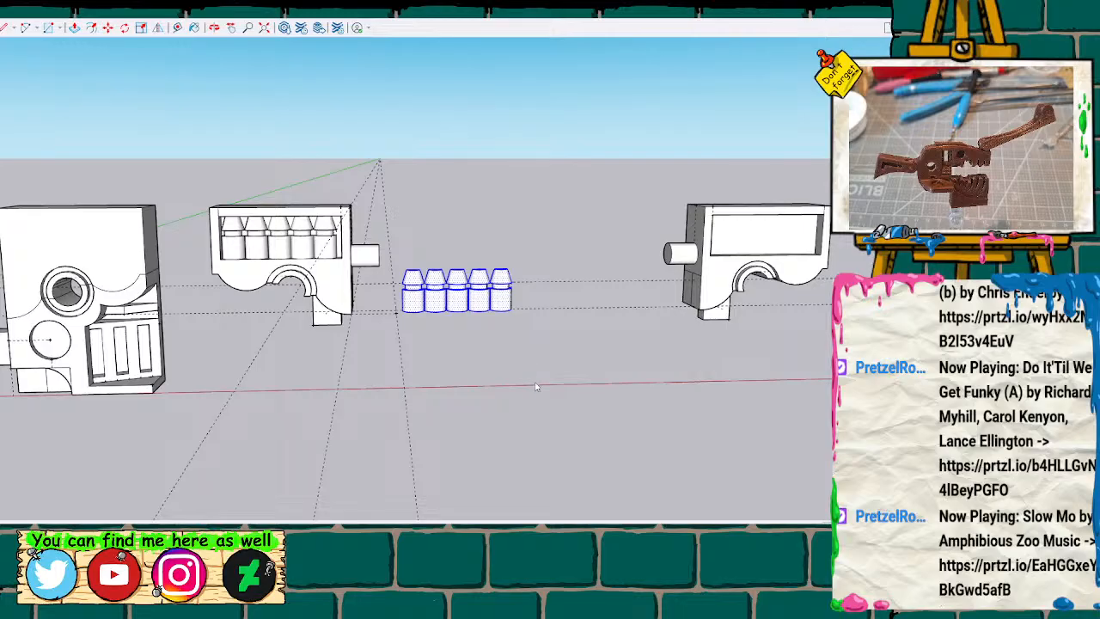
pyautogui.scroll(-5, 388, 315)
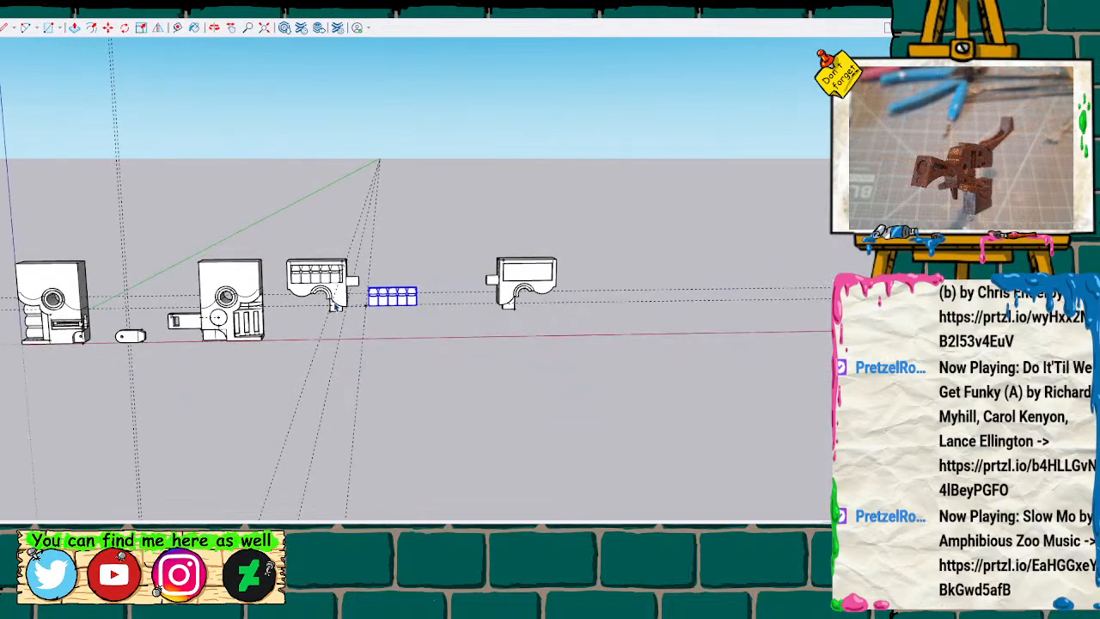
pyautogui.moveTo(336, 381)
pyautogui.keyDown('shift'); pyautogui.mouseDown(button='middle')
pyautogui.moveTo(523, 373)
pyautogui.moveTo(562, 342)
pyautogui.mouseUp(button='middle'); pyautogui.keyUp('shift')
pyautogui.press('m')
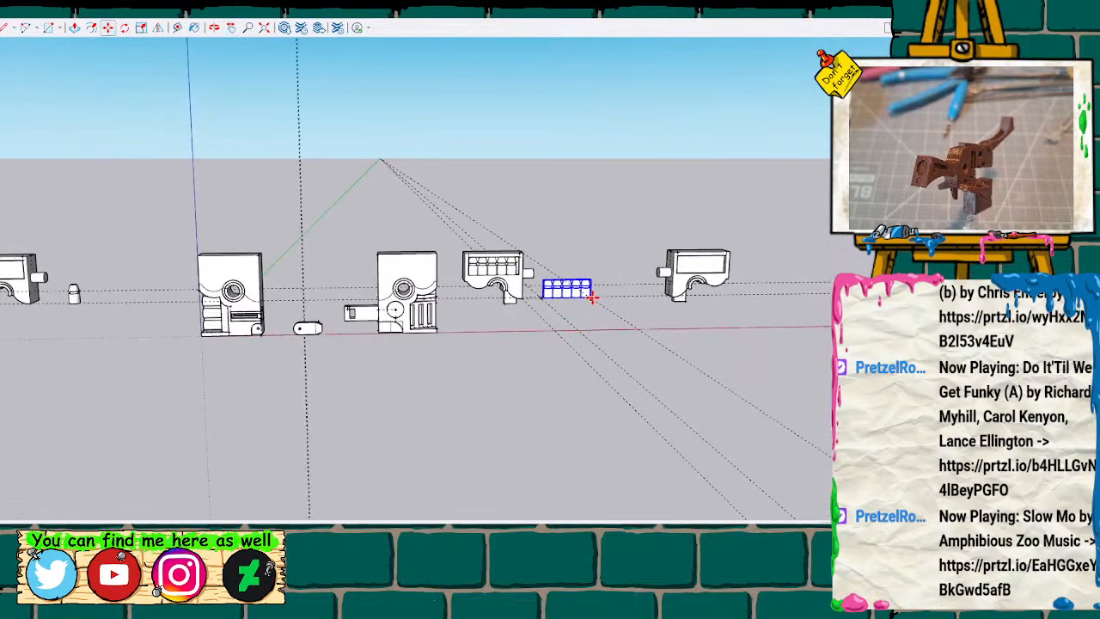
pyautogui.moveTo(591, 295); pyautogui.dragTo(181, 294)
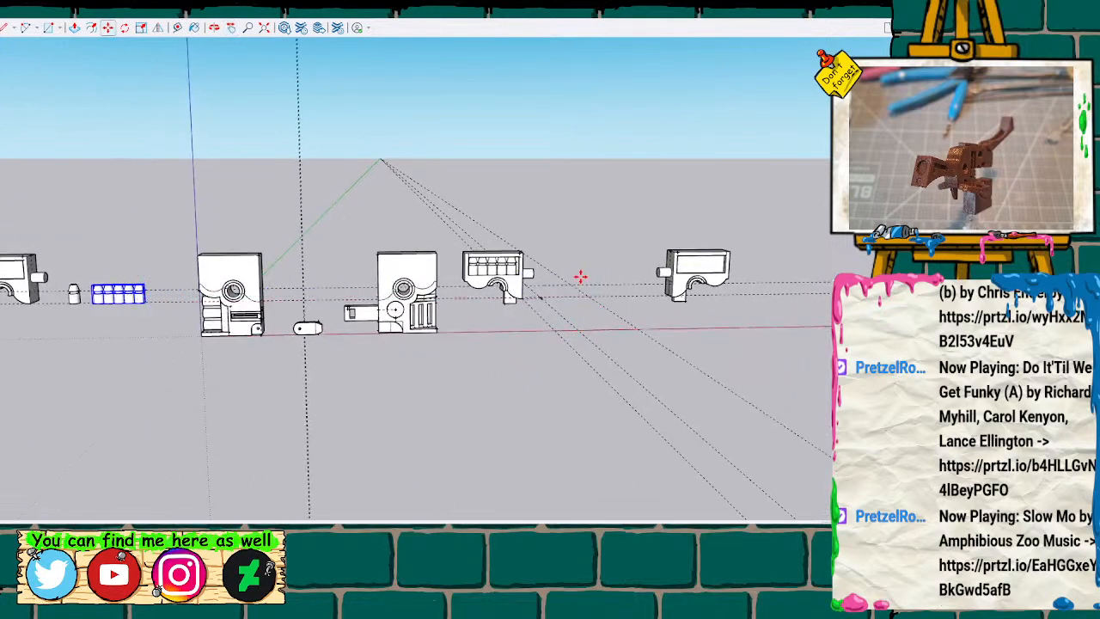
pyautogui.scroll(4, 581, 278)
pyautogui.scroll(-5, 580, 279)
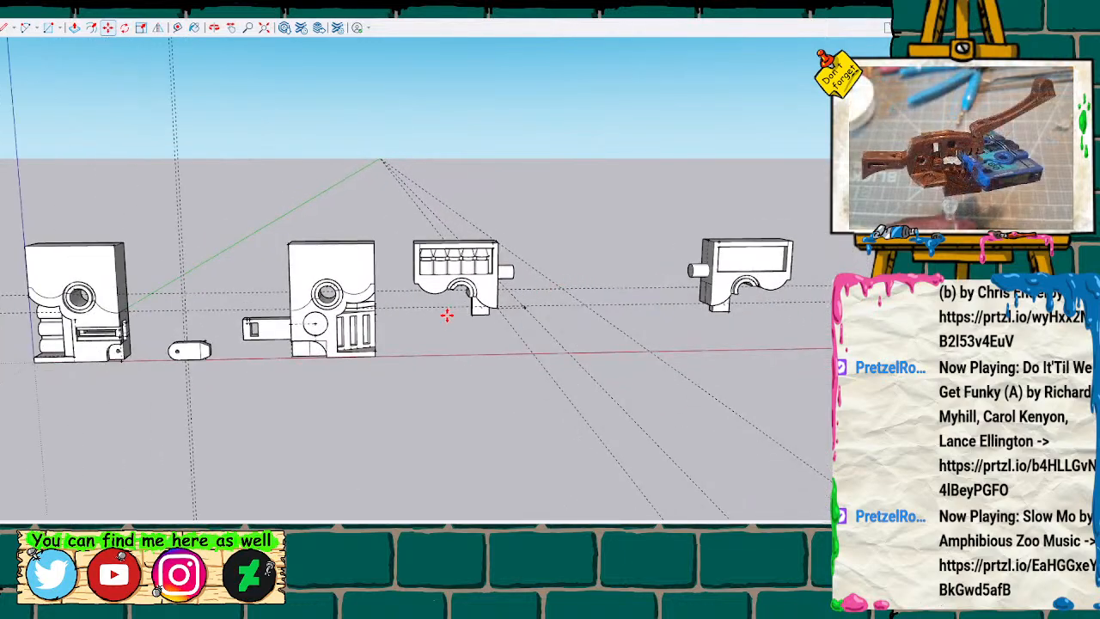
# Measure the small rectangular tab projecting beneath the block half that holds the five pegs.
pyautogui.moveTo(383, 252)
pyautogui.mouseDown(button='middle')
pyautogui.moveTo(111, 180)
pyautogui.moveTo(540, 135)
pyautogui.moveTo(733, 162)
pyautogui.moveTo(582, 166)
pyautogui.moveTo(386, 209)
pyautogui.moveTo(204, 213)
pyautogui.moveTo(312, 142)
pyautogui.moveTo(410, 238)
pyautogui.moveTo(464, 197)
pyautogui.moveTo(322, 246)
pyautogui.mouseUp(button='middle')
pyautogui.scroll(5, 846, 267)
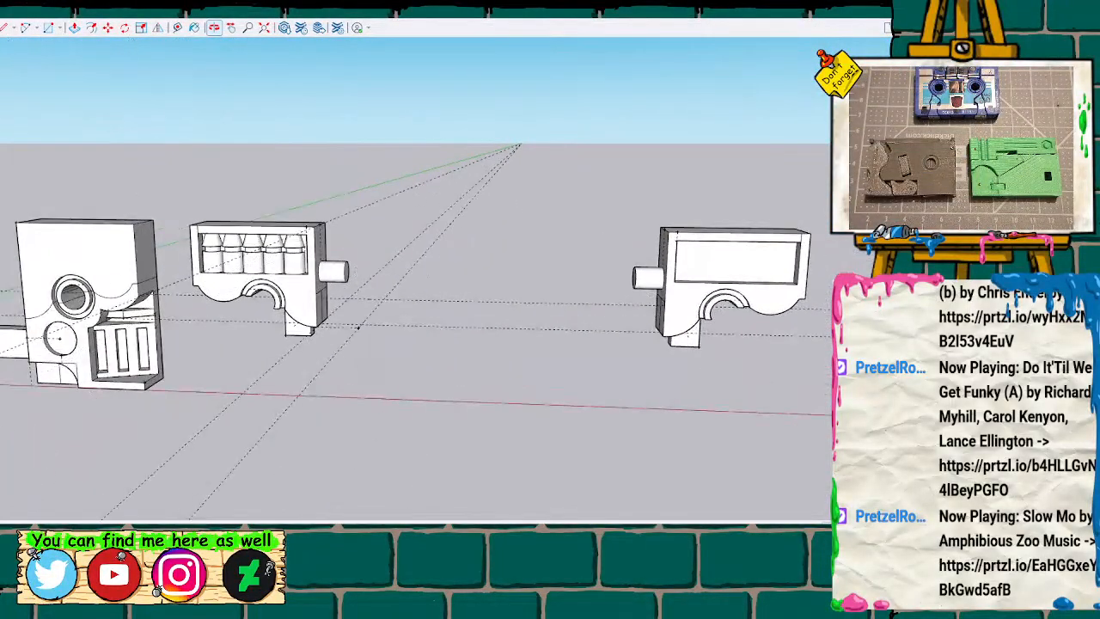
pyautogui.scroll(2, 846, 268)
pyautogui.moveTo(477, 321)
pyautogui.mouseDown(button='middle')
pyautogui.moveTo(596, 91)
pyautogui.moveTo(263, 330)
pyautogui.mouseUp(button='middle')
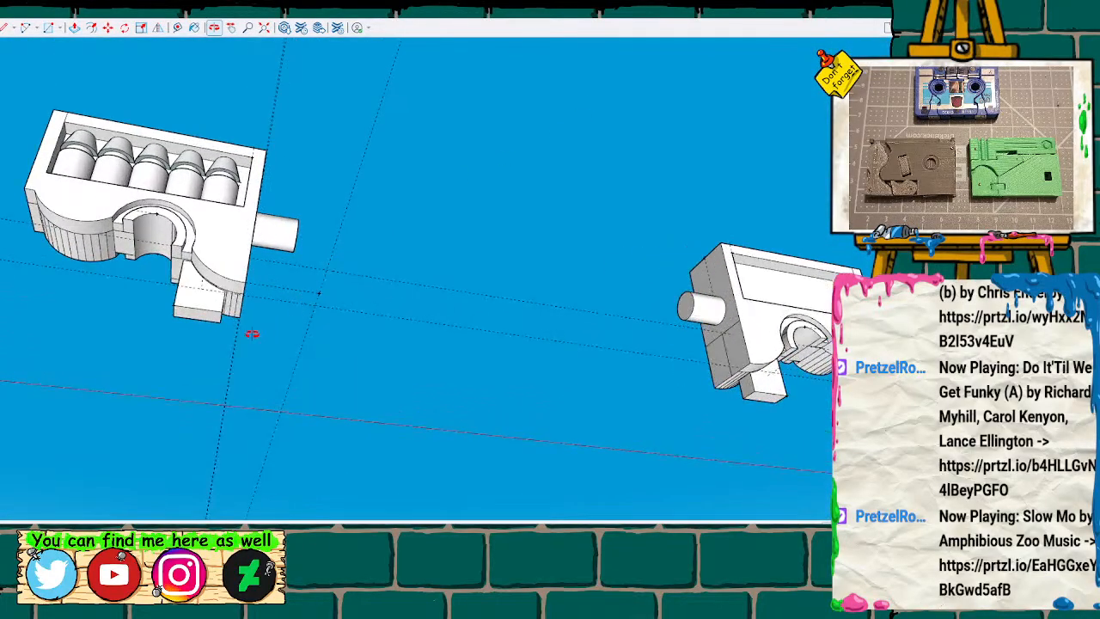
pyautogui.moveTo(378, 234)
pyautogui.mouseDown(button='middle')
pyautogui.moveTo(349, 306)
pyautogui.moveTo(169, 344)
pyautogui.moveTo(196, 325)
pyautogui.moveTo(258, 327)
pyautogui.moveTo(102, 359)
pyautogui.mouseUp(button='middle')
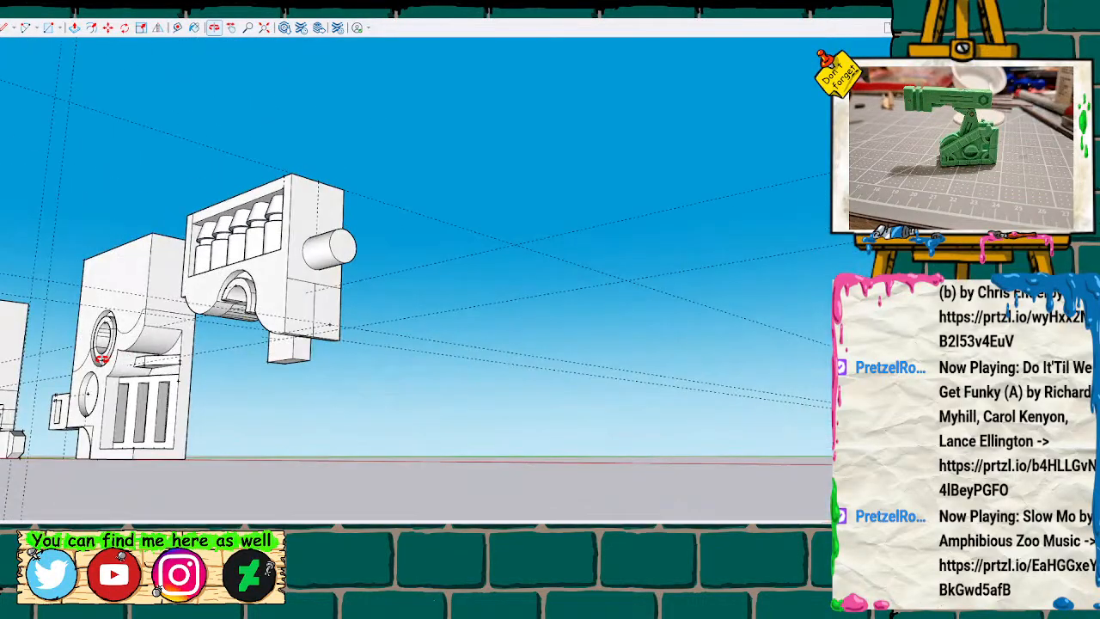
pyautogui.scroll(5, 305, 361)
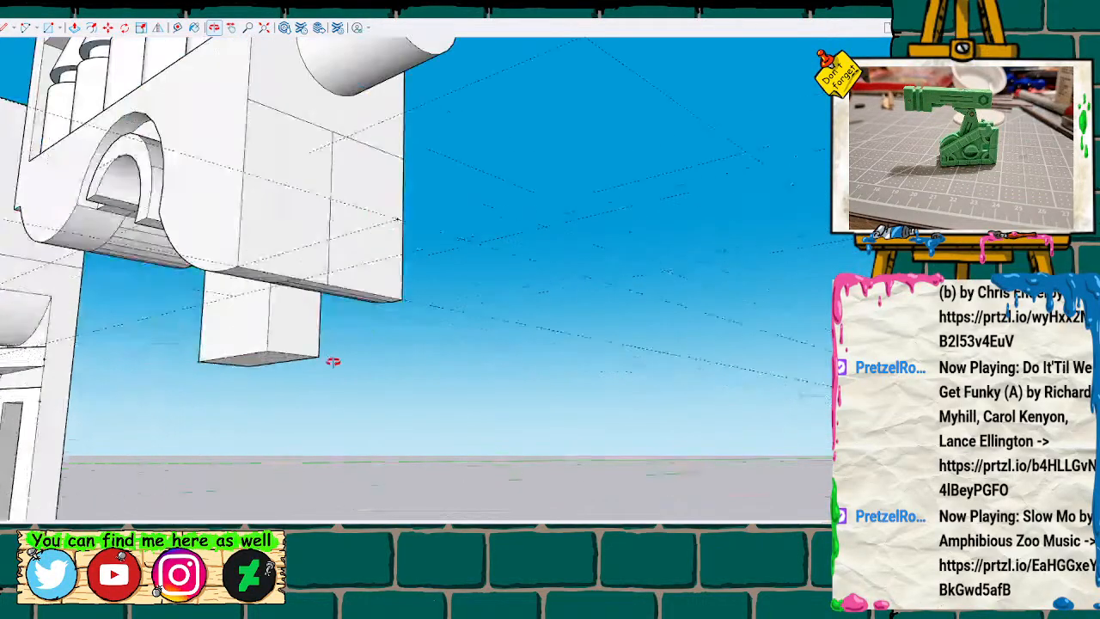
pyautogui.press('t')
pyautogui.click(270, 348)
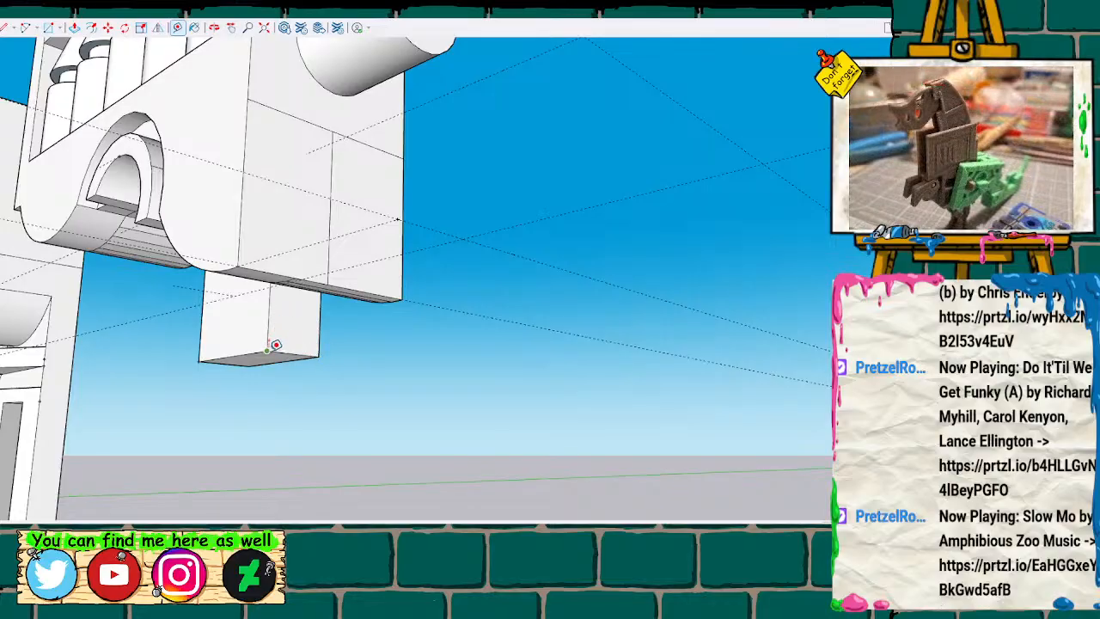
pyautogui.click(267, 351)
pyautogui.moveTo(319, 375); pyautogui.dragTo(325, 375, button='middle')
pyautogui.moveTo(258, 354)
pyautogui.mouseDown(button='middle')
pyautogui.moveTo(356, 364)
pyautogui.moveTo(446, 282)
pyautogui.mouseUp(button='middle')
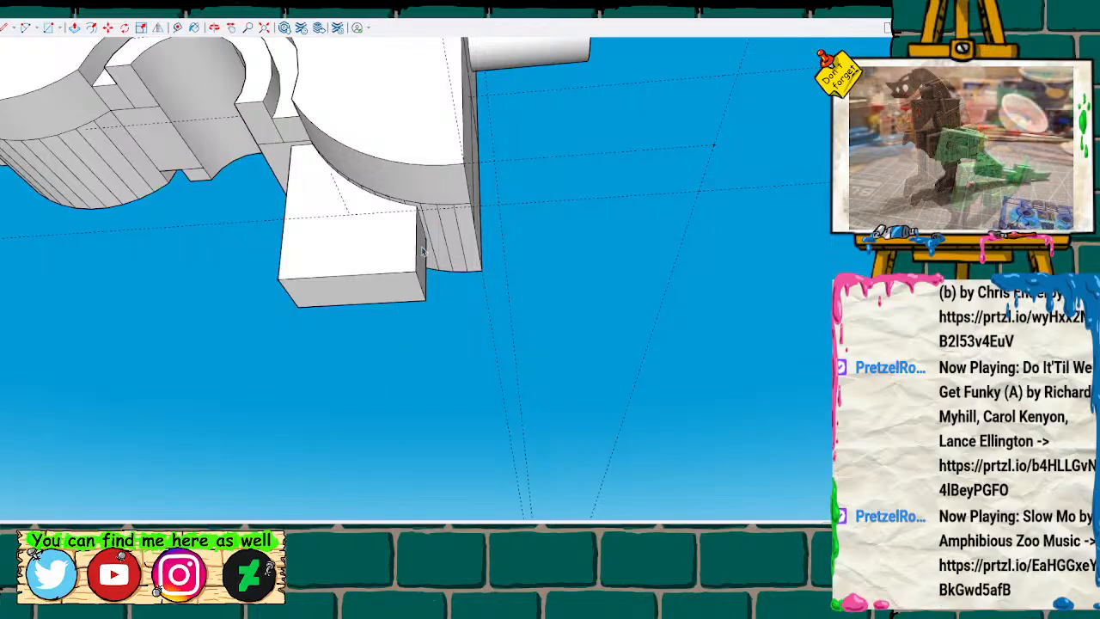
# Examine the full block beside the pegged half from the front and the side to compare their matching features.
pyautogui.scroll(-3, 436, 330)
pyautogui.moveTo(445, 330)
pyautogui.mouseDown(button='middle')
pyautogui.moveTo(459, 314)
pyautogui.moveTo(201, 383)
pyautogui.moveTo(435, 123)
pyautogui.moveTo(435, 206)
pyautogui.mouseUp(button='middle')
pyautogui.moveTo(434, 206)
pyautogui.mouseDown()
pyautogui.moveTo(369, 273)
pyautogui.moveTo(429, 300)
pyautogui.moveTo(572, 304)
pyautogui.mouseUp()
pyautogui.moveTo(314, 332)
pyautogui.keyDown('shift'); pyautogui.mouseDown(button='middle')
pyautogui.moveTo(433, 315)
pyautogui.moveTo(555, 324)
pyautogui.moveTo(553, 337)
pyautogui.mouseUp(button='middle'); pyautogui.keyUp('shift')
pyautogui.scroll(-1, 552, 336)
pyautogui.moveTo(453, 311)
pyautogui.mouseDown()
pyautogui.moveTo(644, 304)
pyautogui.moveTo(574, 301)
pyautogui.mouseUp()
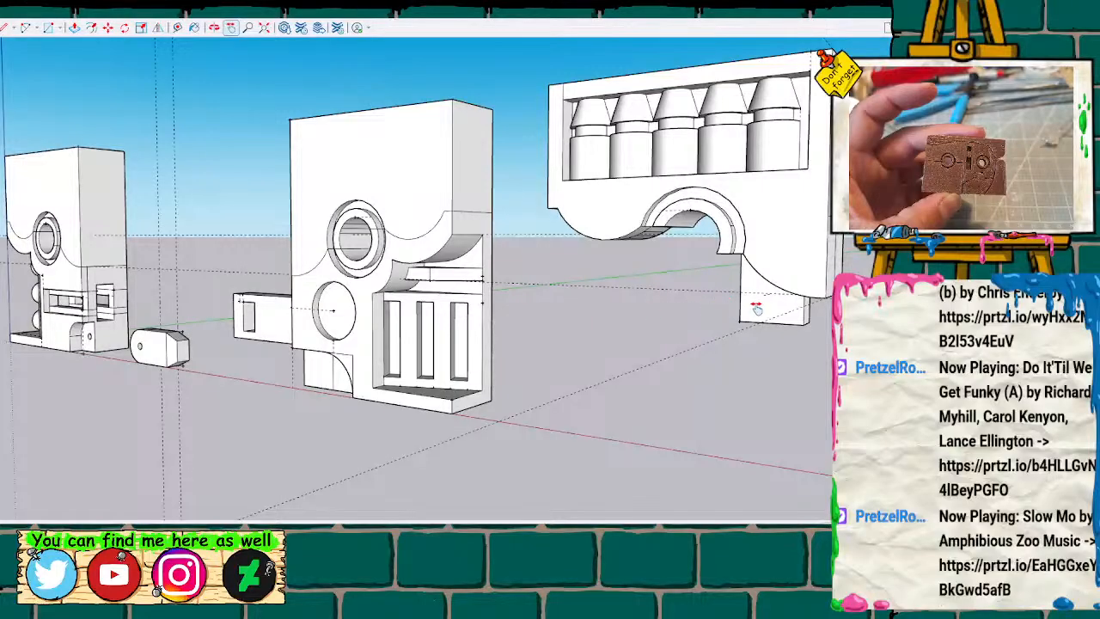
pyautogui.press('o')
pyautogui.moveTo(226, 326)
pyautogui.mouseDown()
pyautogui.moveTo(359, 358)
pyautogui.moveTo(695, 348)
pyautogui.moveTo(876, 314)
pyautogui.mouseUp()
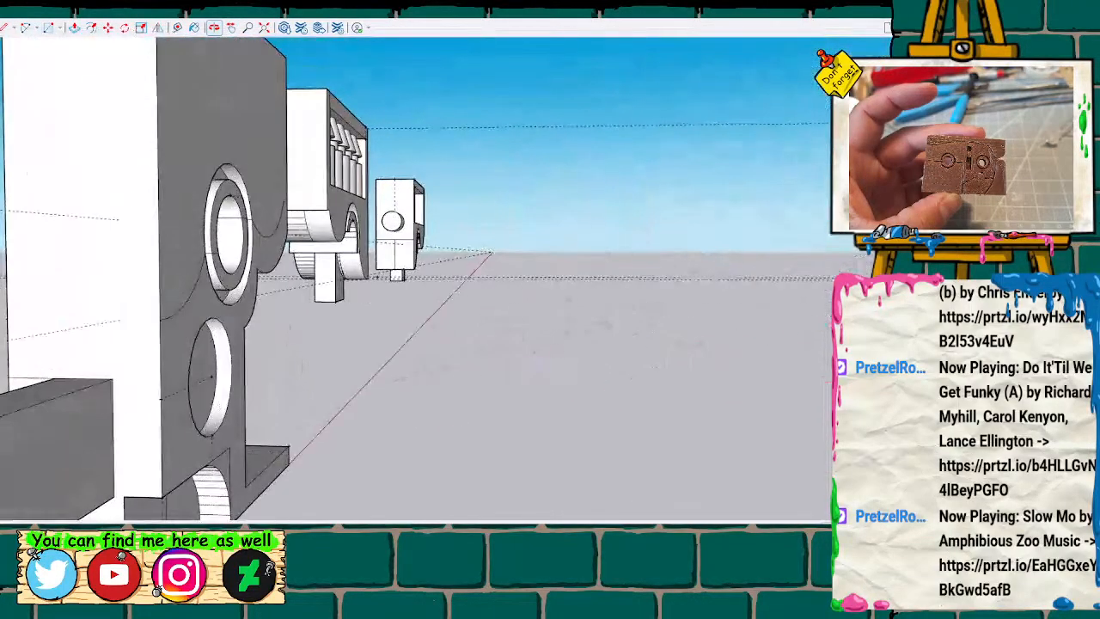
pyautogui.moveTo(180, 393)
pyautogui.mouseDown(button='middle')
pyautogui.moveTo(60, 404)
pyautogui.moveTo(56, 375)
pyautogui.moveTo(206, 353)
pyautogui.moveTo(372, 303)
pyautogui.moveTo(366, 352)
pyautogui.moveTo(243, 376)
pyautogui.moveTo(273, 383)
pyautogui.moveTo(122, 373)
pyautogui.mouseUp(button='middle')
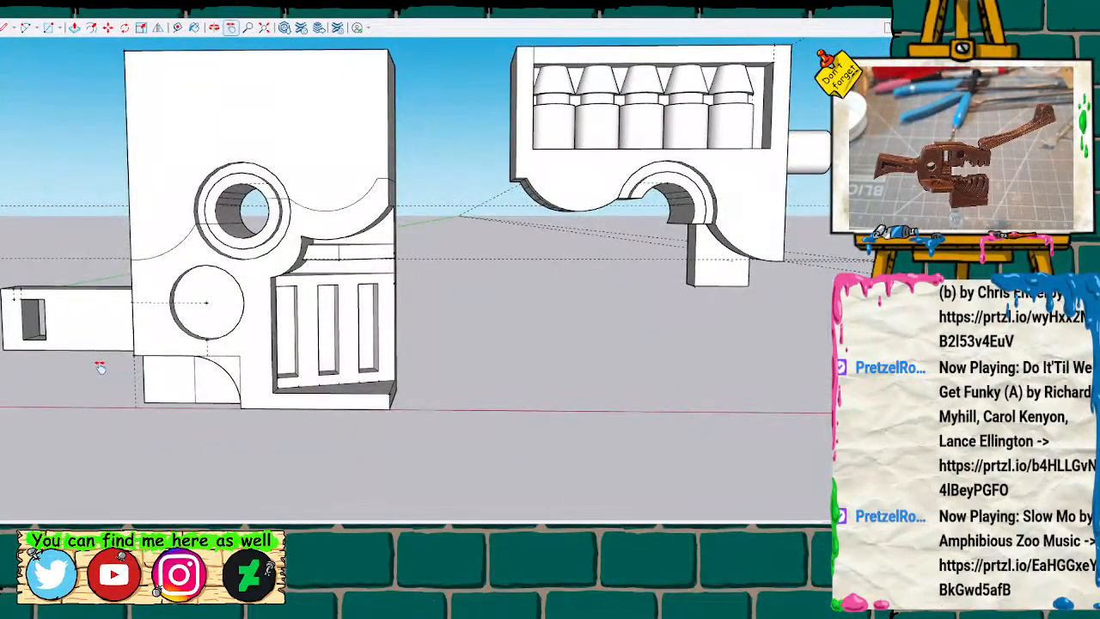
pyautogui.moveTo(100, 366)
pyautogui.keyDown('shift'); pyautogui.mouseDown(button='middle')
pyautogui.moveTo(606, 414)
pyautogui.moveTo(35, 396)
pyautogui.moveTo(217, 386)
pyautogui.mouseUp(button='middle'); pyautogui.keyUp('shift')
pyautogui.scroll(-3, 217, 387)
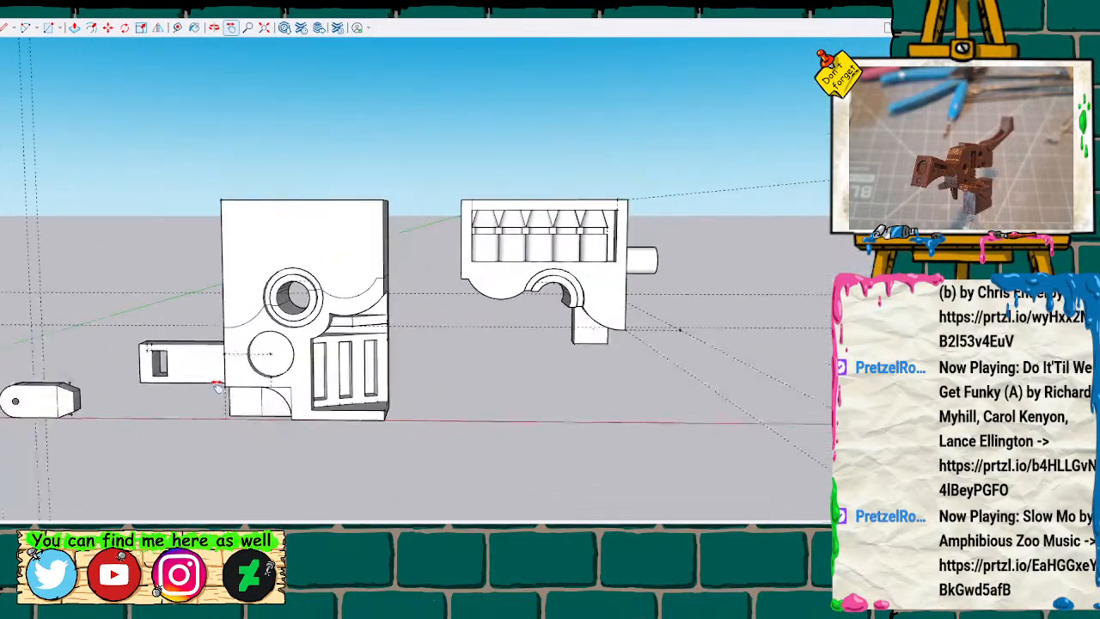
pyautogui.scroll(-3, 217, 386)
pyautogui.scroll(1, 216, 387)
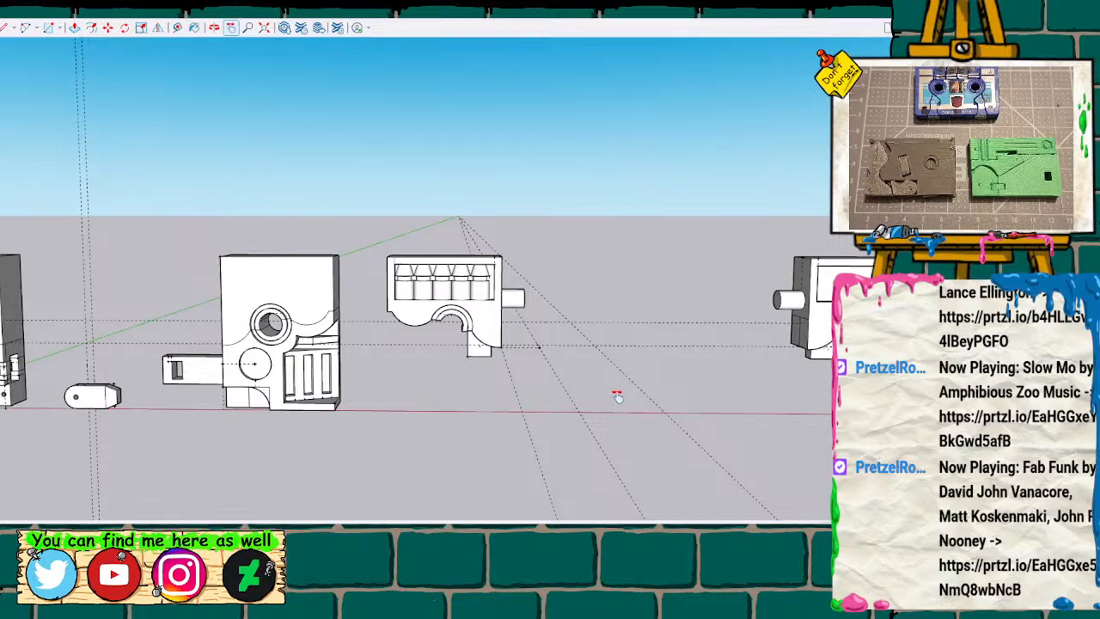
# Open the block half with the empty recess for editing and select the end face of its round side pin.
pyautogui.moveTo(638, 391)
pyautogui.mouseDown(button='middle')
pyautogui.moveTo(319, 398)
pyautogui.moveTo(582, 354)
pyautogui.moveTo(493, 344)
pyautogui.moveTo(246, 352)
pyautogui.moveTo(249, 379)
pyautogui.mouseUp(button='middle')
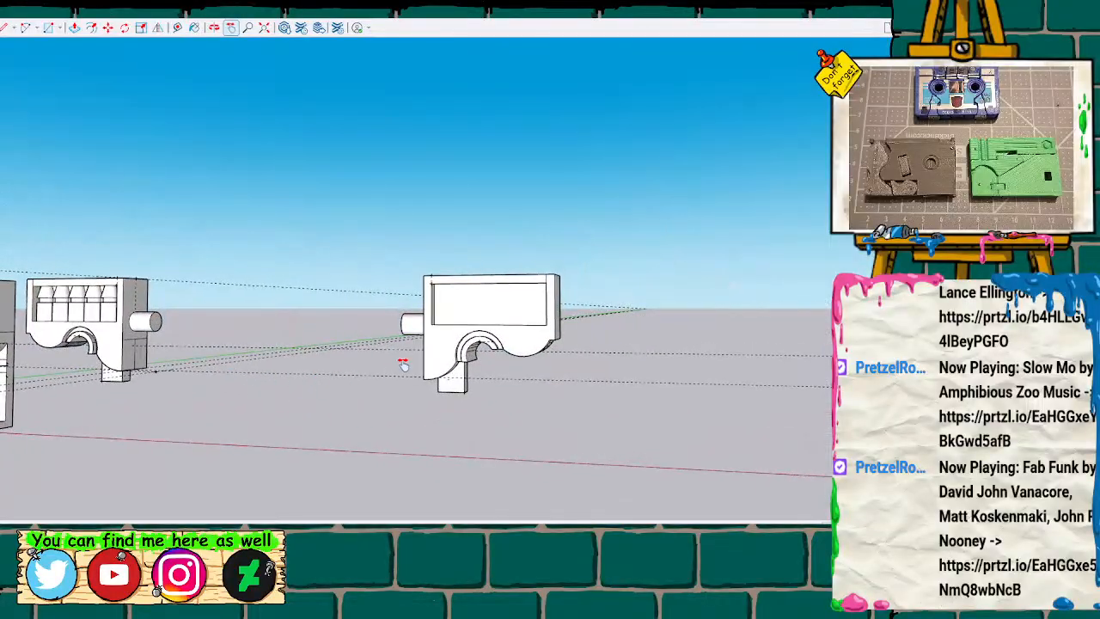
pyautogui.scroll(5, 425, 356)
pyautogui.scroll(3, 438, 347)
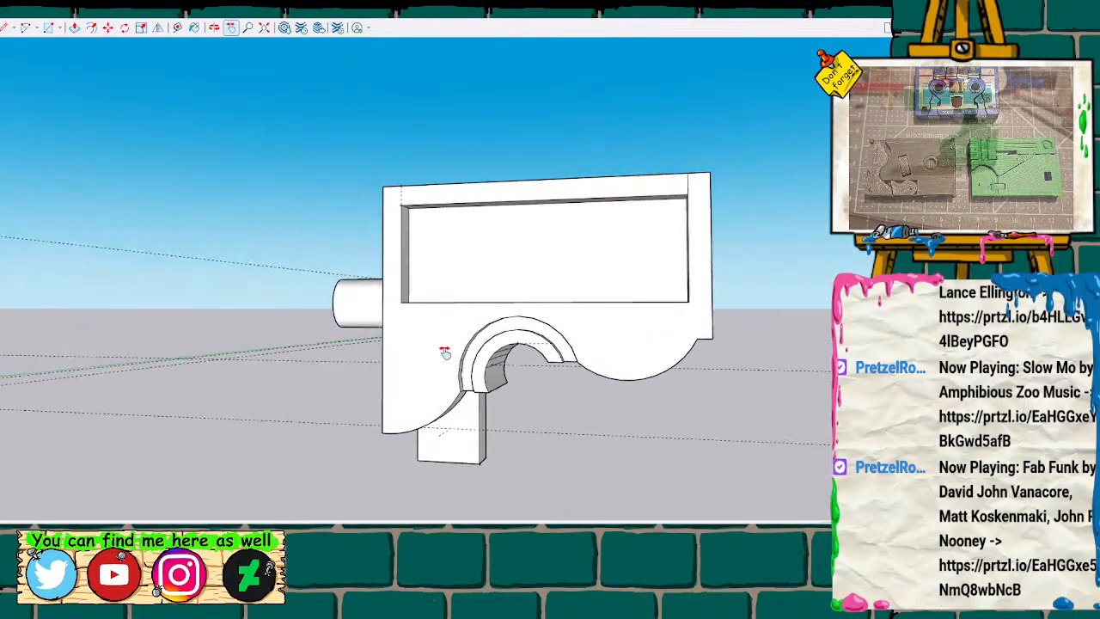
pyautogui.moveTo(452, 349)
pyautogui.mouseDown(button='middle')
pyautogui.moveTo(456, 301)
pyautogui.moveTo(491, 373)
pyautogui.moveTo(737, 365)
pyautogui.mouseUp(button='middle')
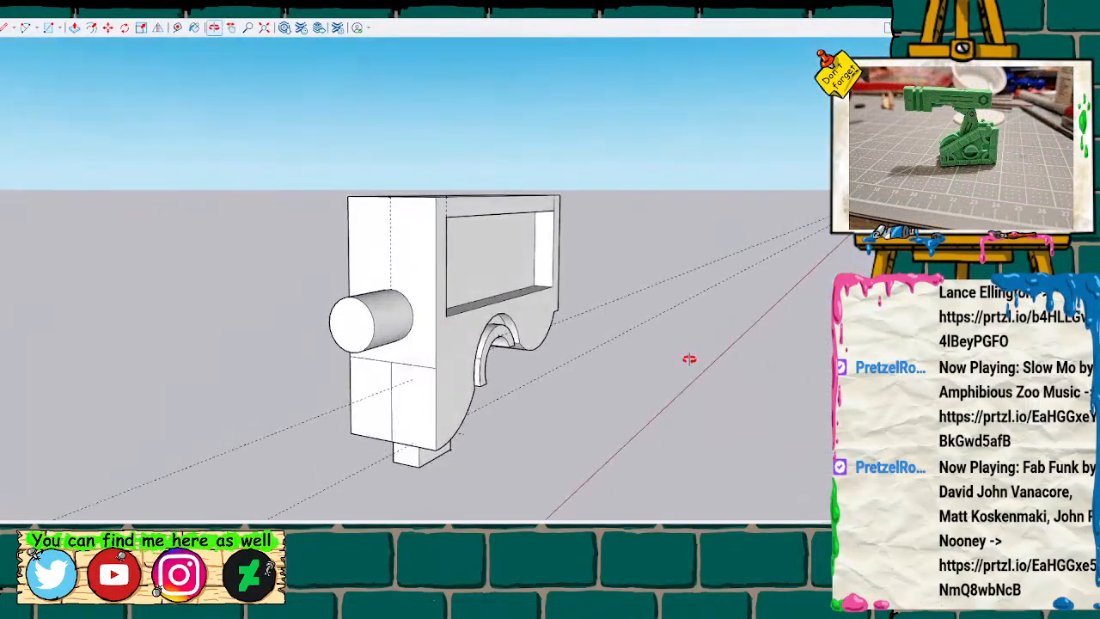
pyautogui.click(398, 265)
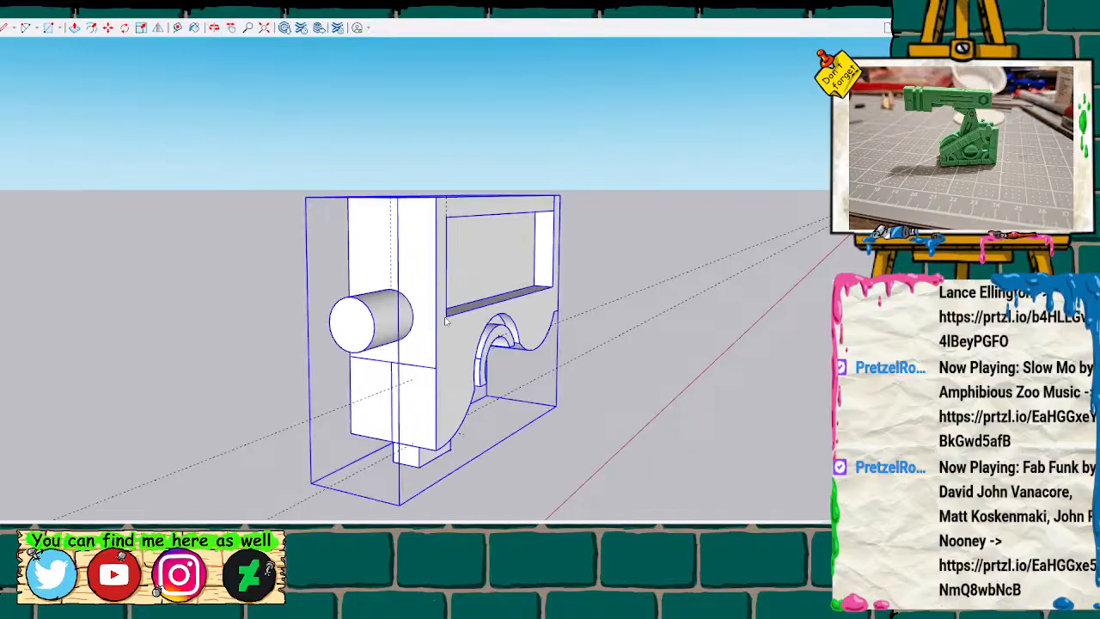
pyautogui.click(447, 347)
pyautogui.scroll(1, 387, 341)
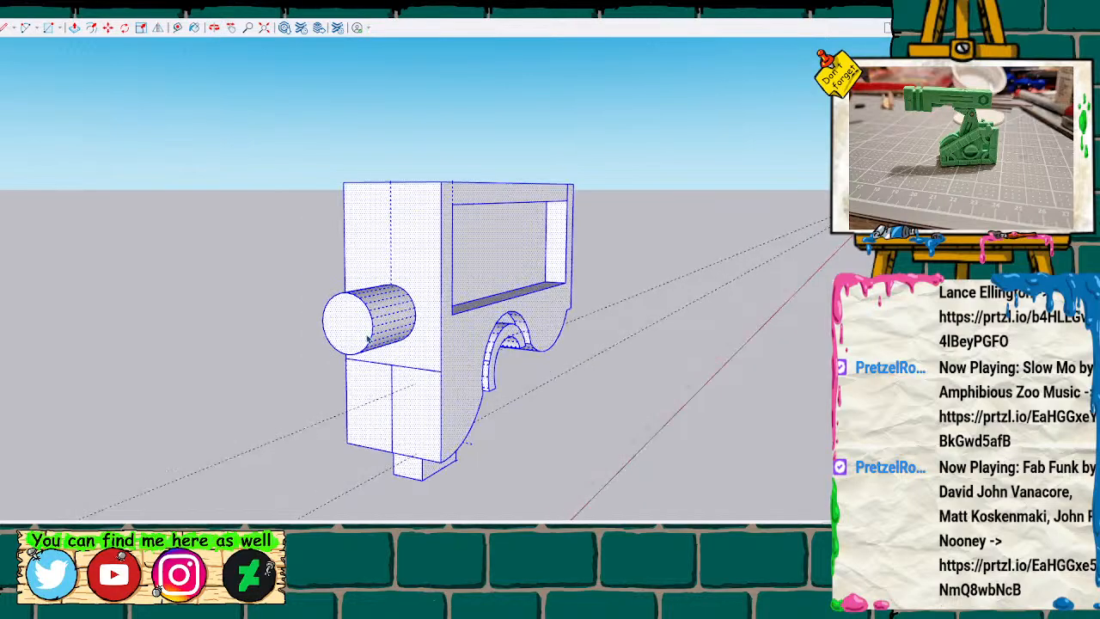
pyautogui.click(366, 336)
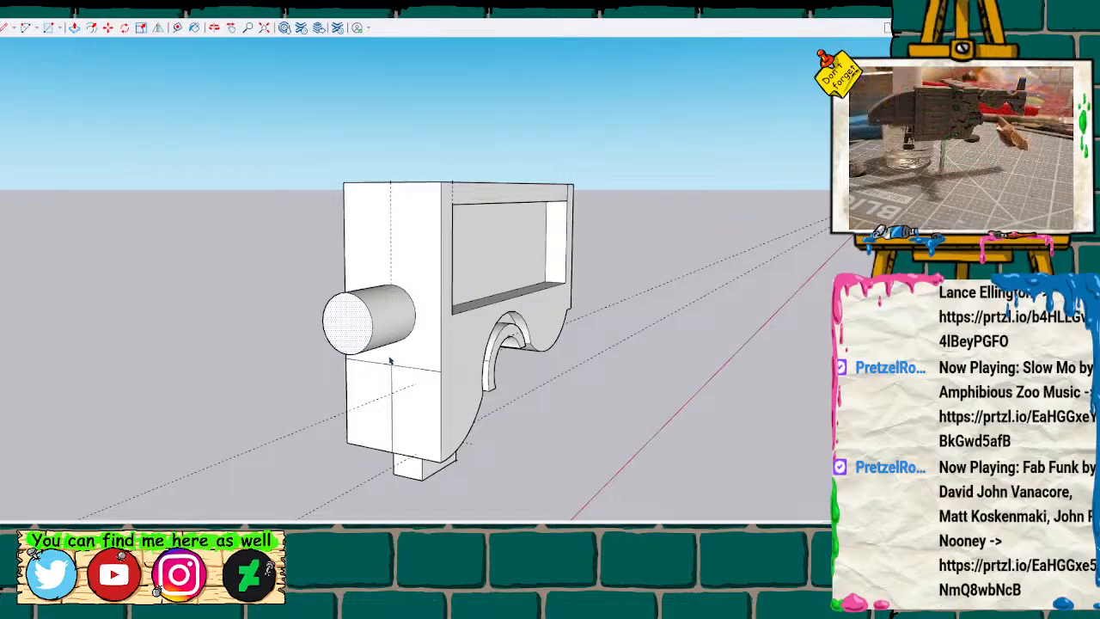
# Measure the diameter of the side pin across its selected round end face.
pyautogui.scroll(5, 389, 361)
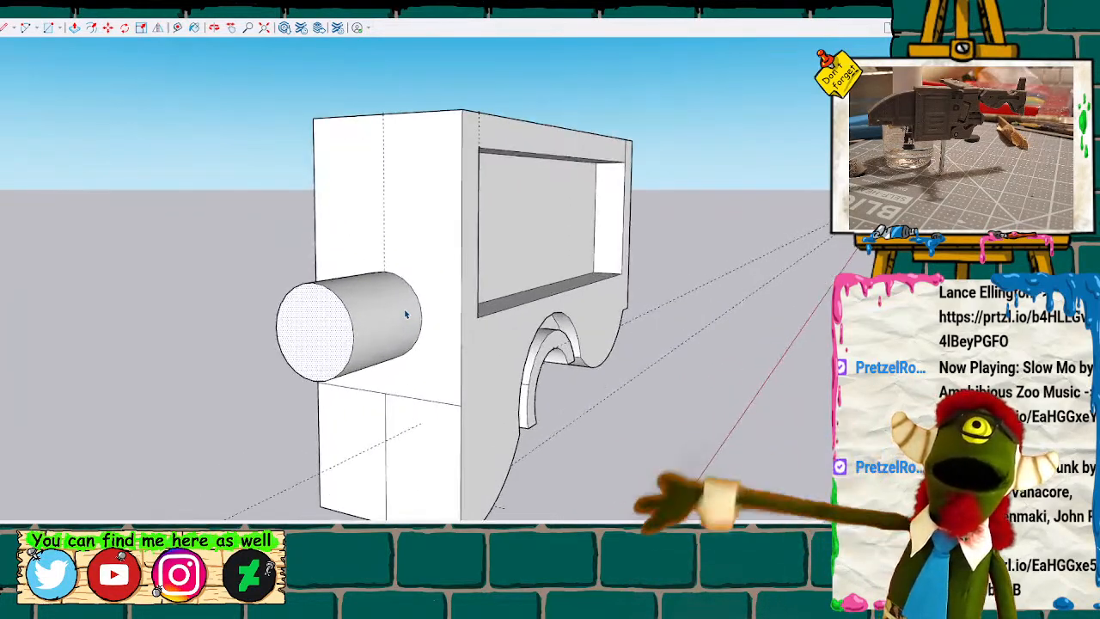
pyautogui.scroll(2, 406, 315)
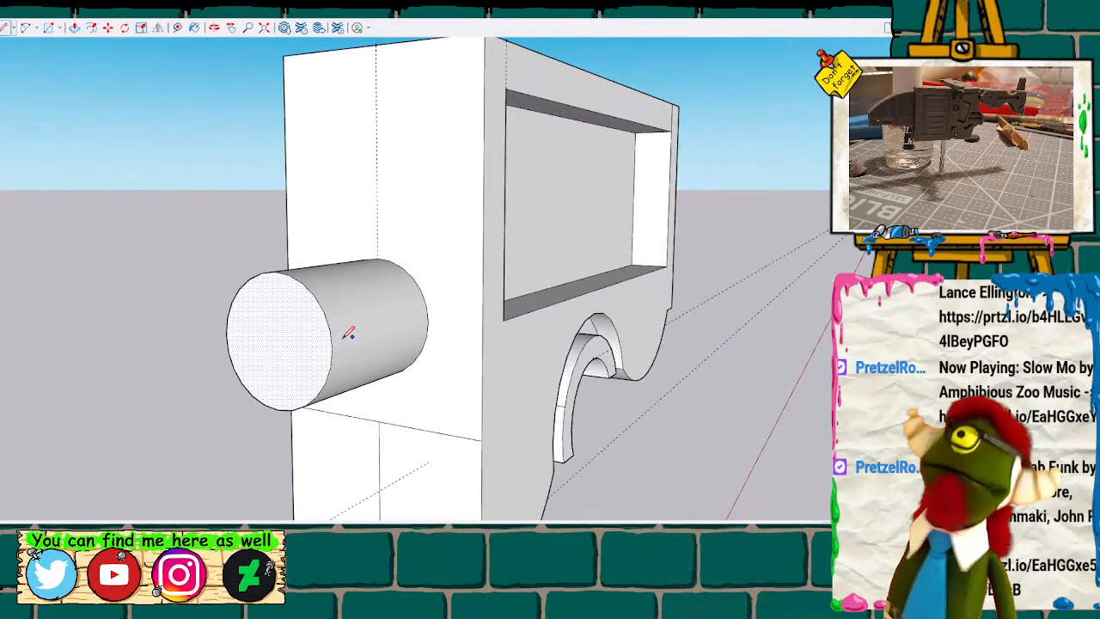
pyautogui.press('space')
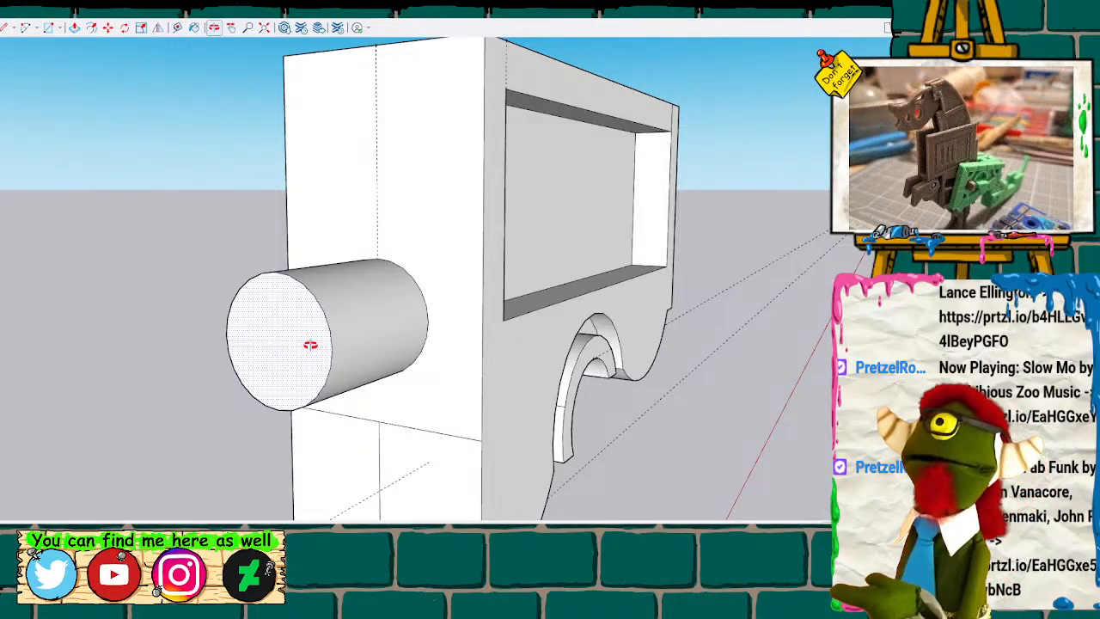
pyautogui.press('p')
pyautogui.press('space')
pyautogui.press('t')
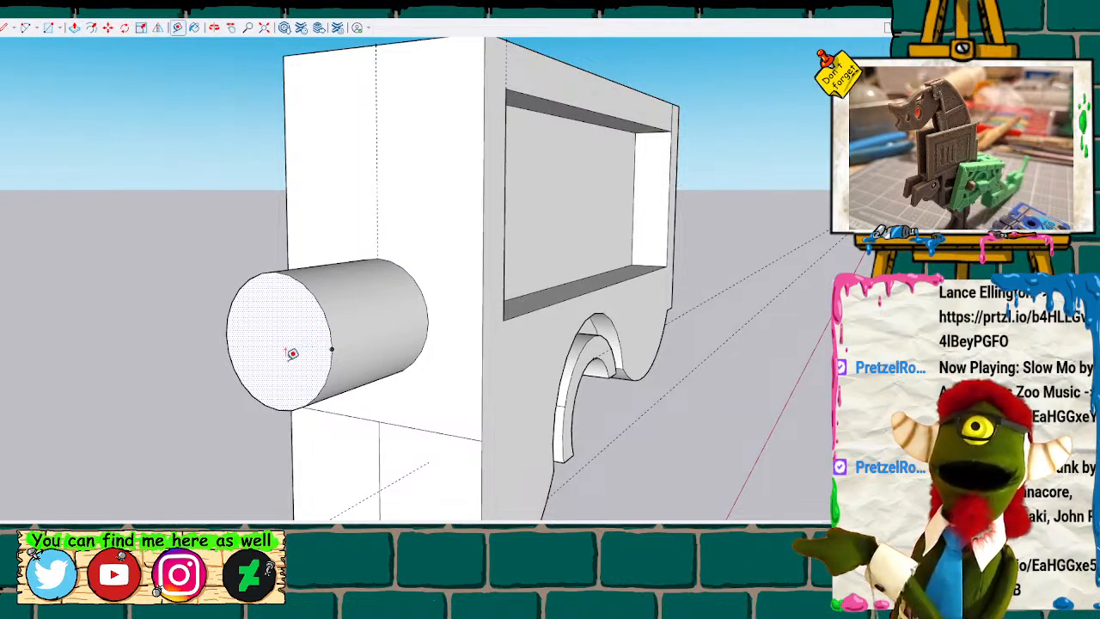
pyautogui.click(284, 401)
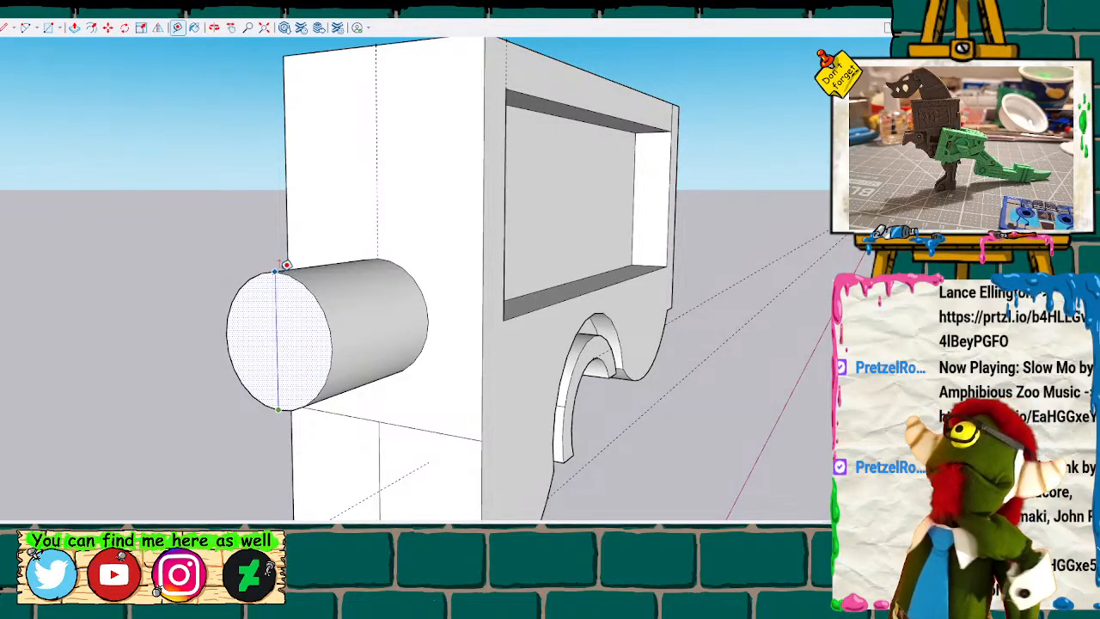
pyautogui.press('space')
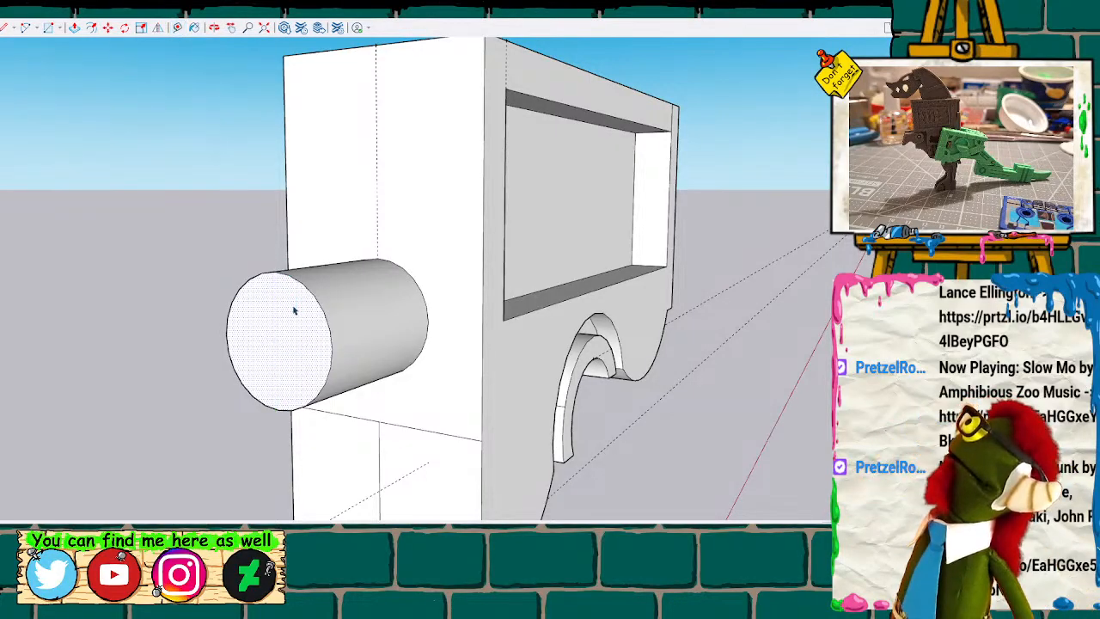
# Push the pin's end face back through the side wall and deep into the block, replacing the pin with a round hole.
pyautogui.click(310, 356)
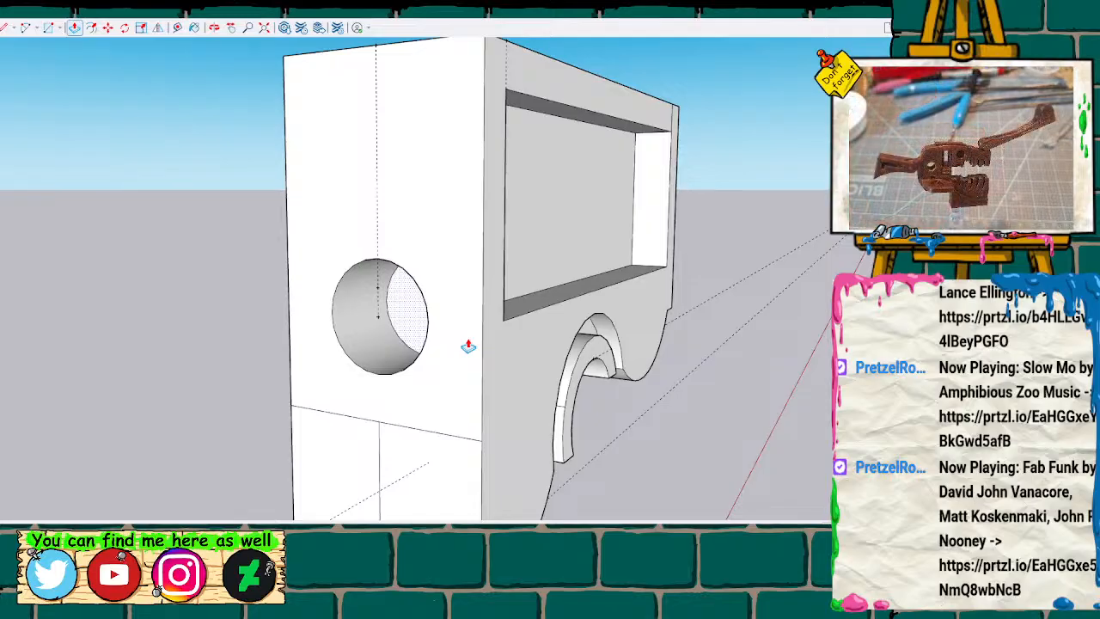
pyautogui.press('Return')
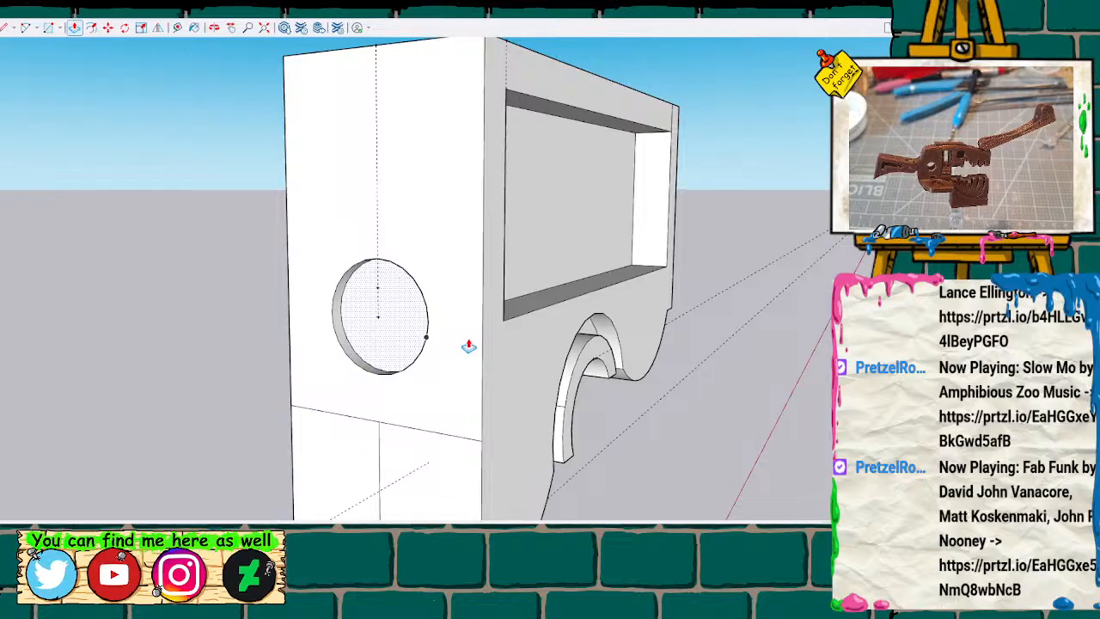
pyautogui.press('Return')
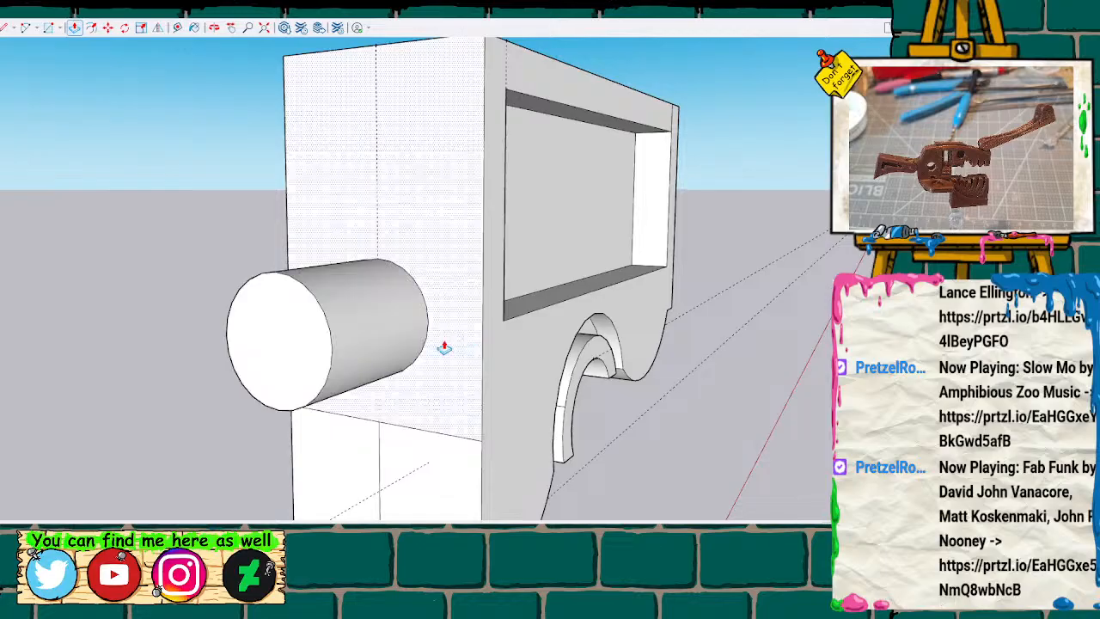
pyautogui.click(300, 364)
pyautogui.click(424, 348)
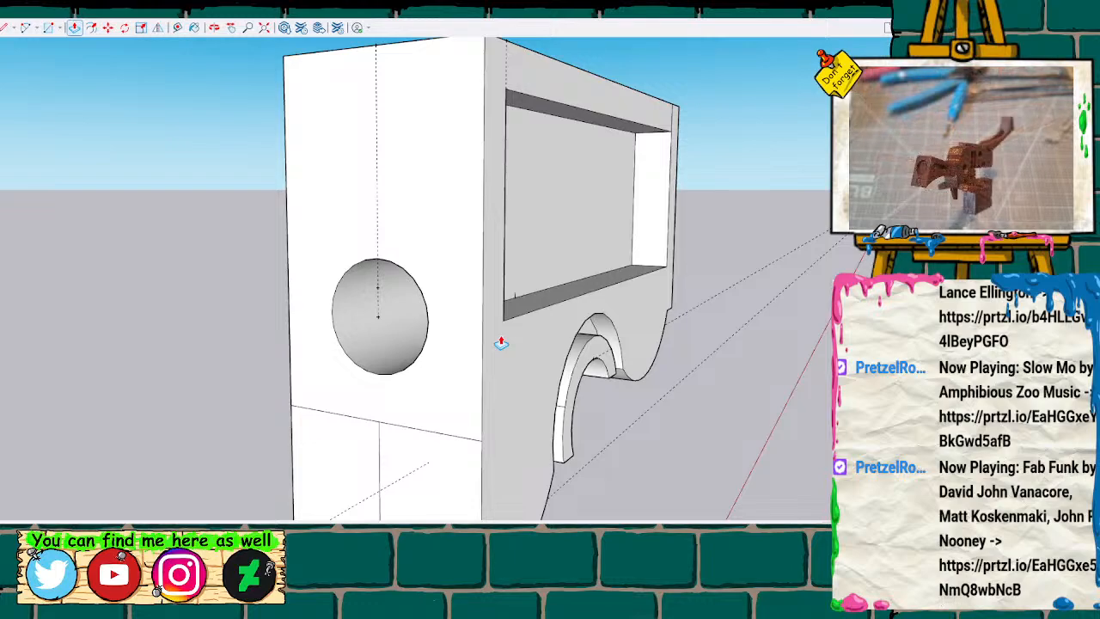
pyautogui.press('Return')
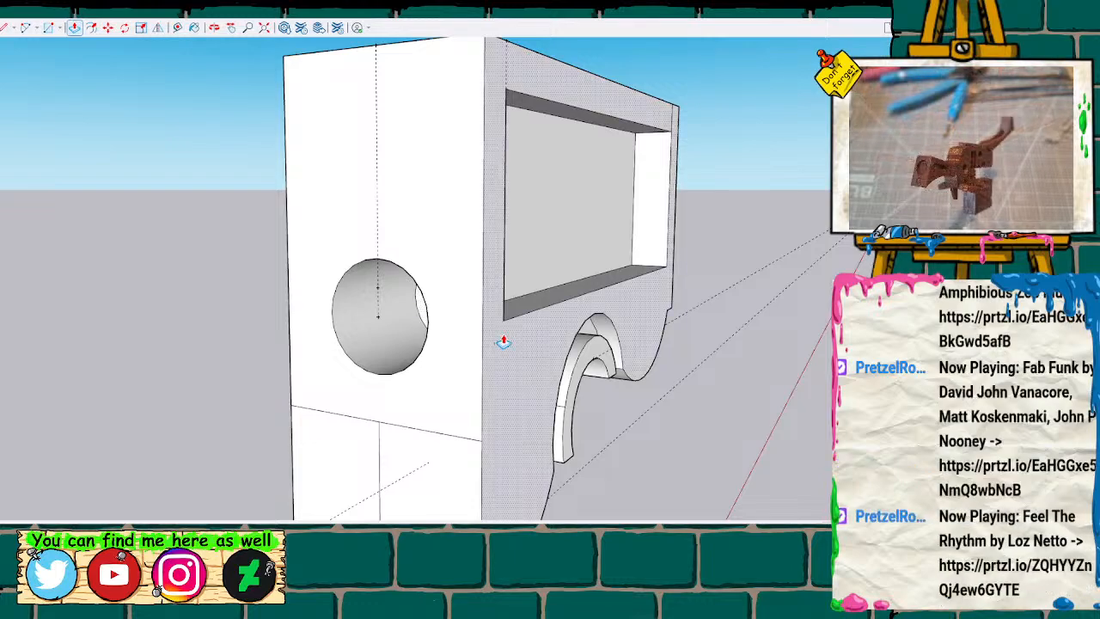
# Pull the rectangular recess's inner face out flush with the block half's front to fill the recess.
pyautogui.moveTo(599, 297)
pyautogui.mouseDown(button='middle')
pyautogui.moveTo(452, 369)
pyautogui.moveTo(289, 399)
pyautogui.moveTo(395, 400)
pyautogui.moveTo(489, 292)
pyautogui.mouseUp(button='middle')
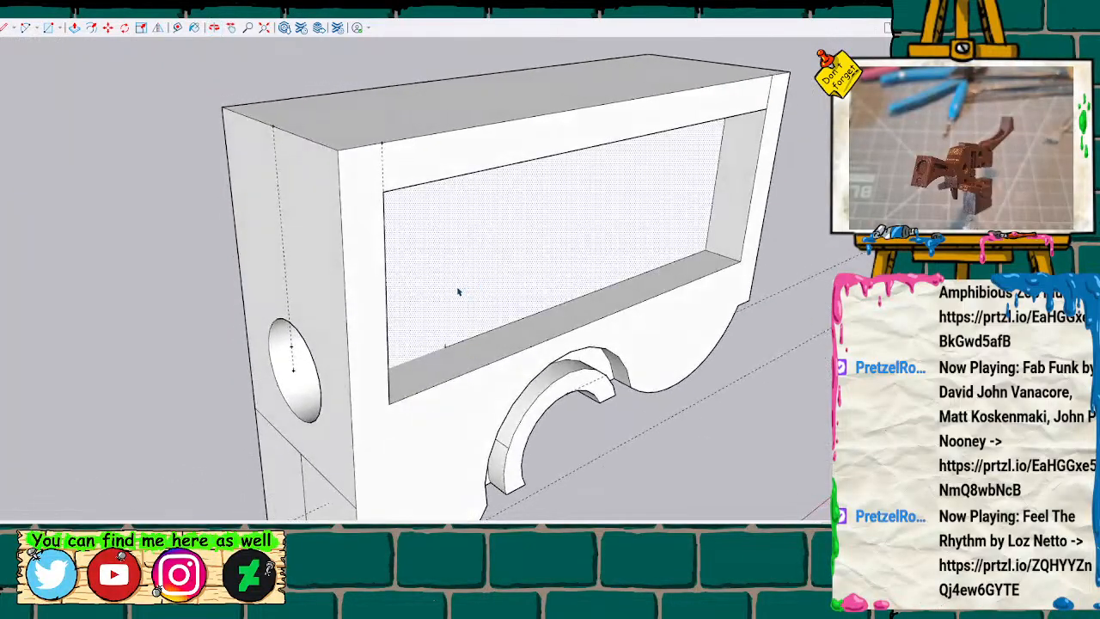
pyautogui.click(410, 335)
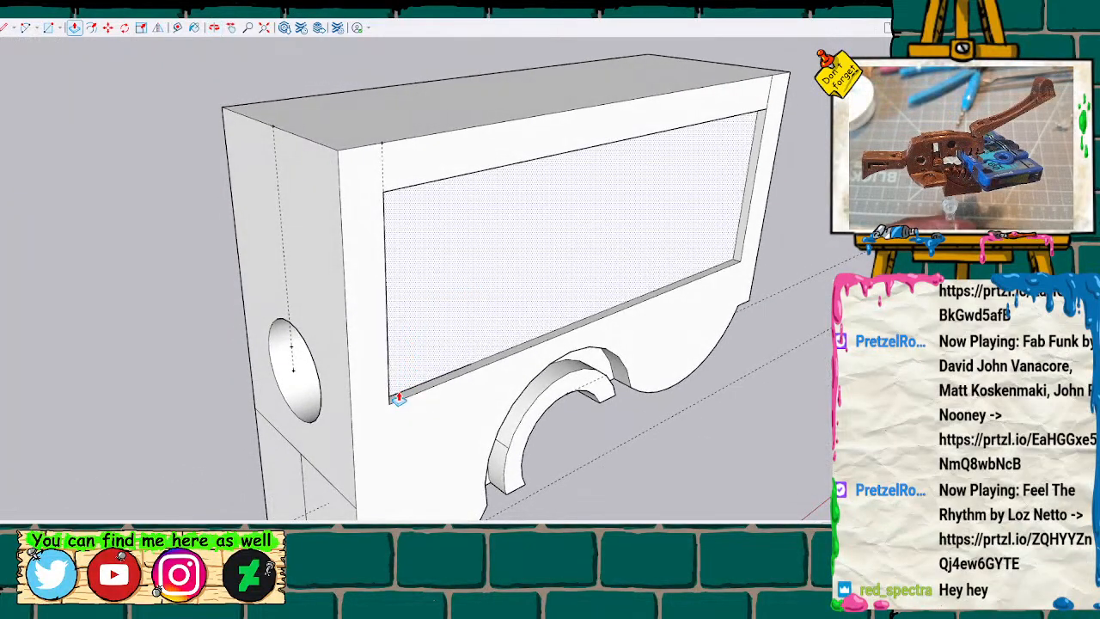
pyautogui.click(391, 409)
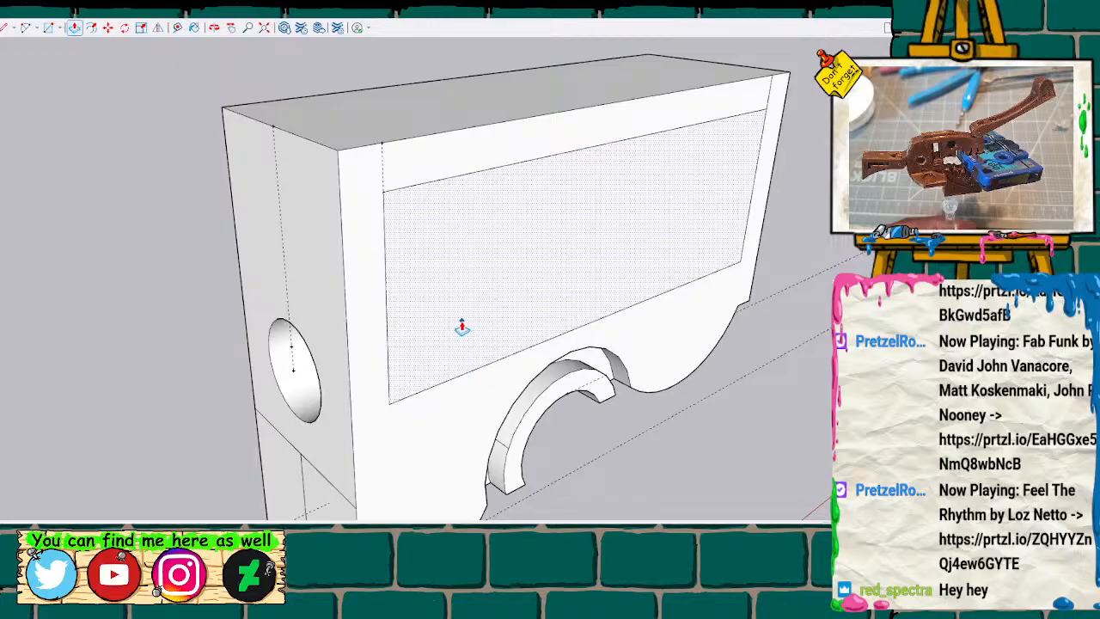
pyautogui.scroll(-2, 315, 378)
pyautogui.scroll(2, 306, 361)
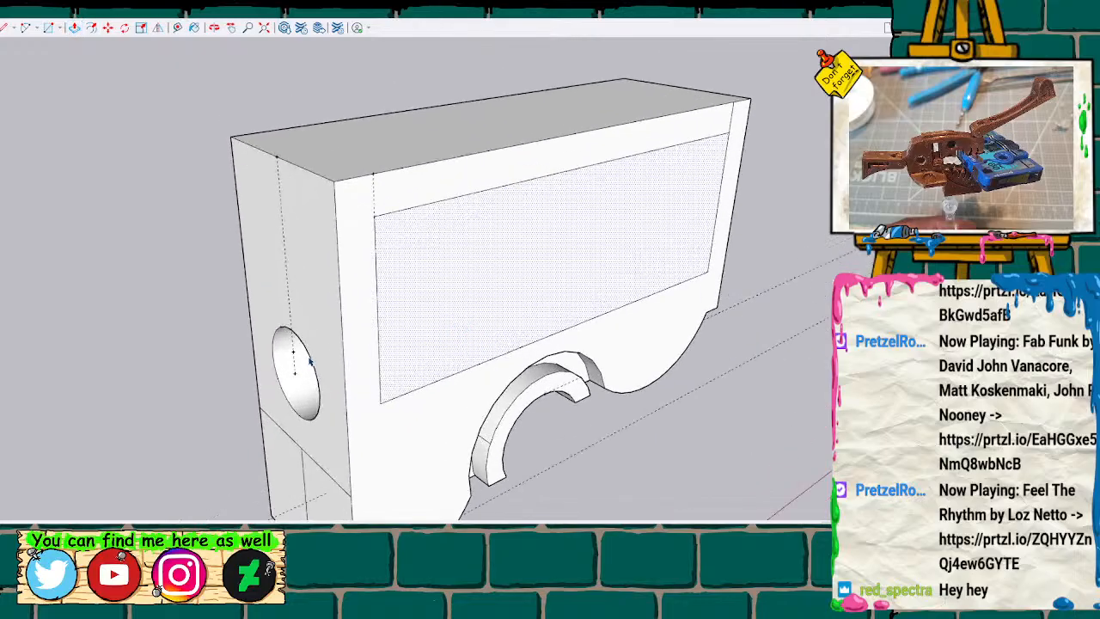
# Examine the edited block half alongside the pegged half and the full blocks.
pyautogui.scroll(-3, 311, 362)
pyautogui.scroll(-1, 307, 357)
pyautogui.moveTo(303, 378)
pyautogui.mouseDown(button='middle')
pyautogui.moveTo(238, 277)
pyautogui.moveTo(172, 363)
pyautogui.moveTo(545, 311)
pyautogui.mouseUp(button='middle')
pyautogui.scroll(-6, 545, 311)
pyautogui.moveTo(486, 376); pyautogui.dragTo(425, 292, button='middle')
pyautogui.scroll(-5, 438, 398)
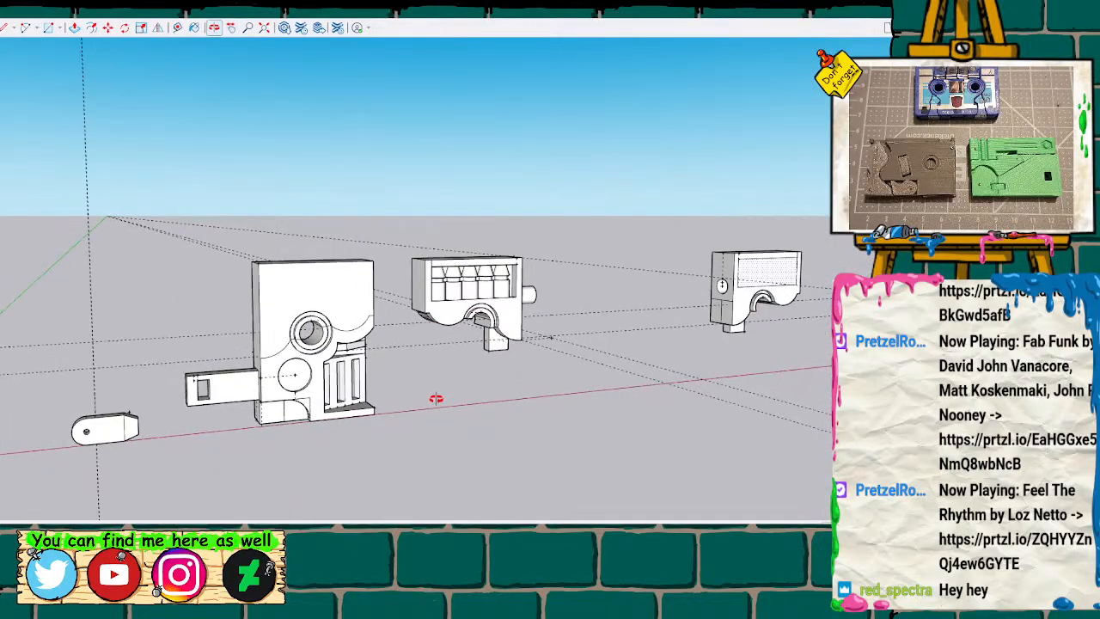
pyautogui.moveTo(397, 411)
pyautogui.mouseDown(button='middle')
pyautogui.moveTo(251, 407)
pyautogui.moveTo(255, 389)
pyautogui.moveTo(373, 367)
pyautogui.mouseUp(button='middle')
pyautogui.scroll(4, 380, 366)
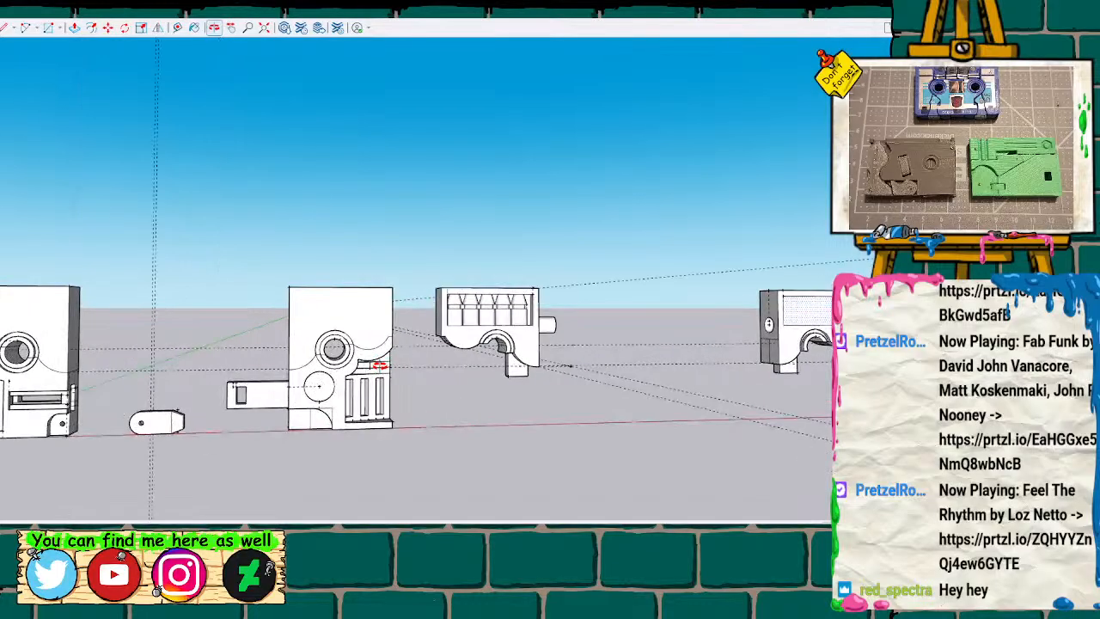
pyautogui.scroll(1, 380, 365)
pyautogui.scroll(-1, 385, 364)
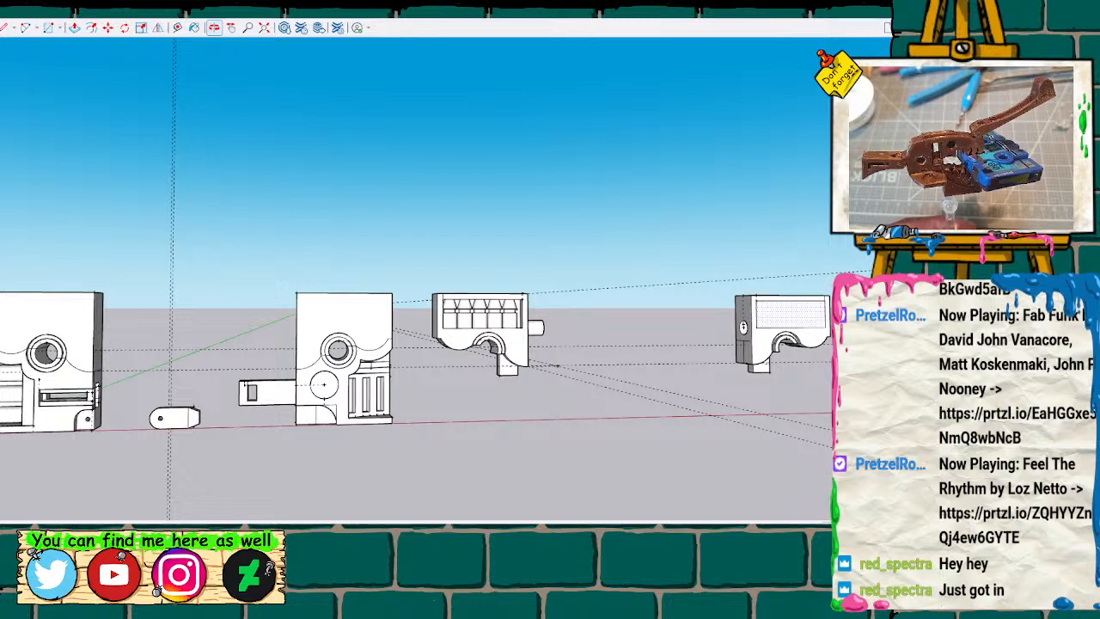
# Look over the full blocks, the loose link piece and both upper halves laid out in a row.
pyautogui.moveTo(466, 404)
pyautogui.mouseDown(button='middle')
pyautogui.moveTo(380, 427)
pyautogui.moveTo(387, 444)
pyautogui.mouseUp(button='middle')
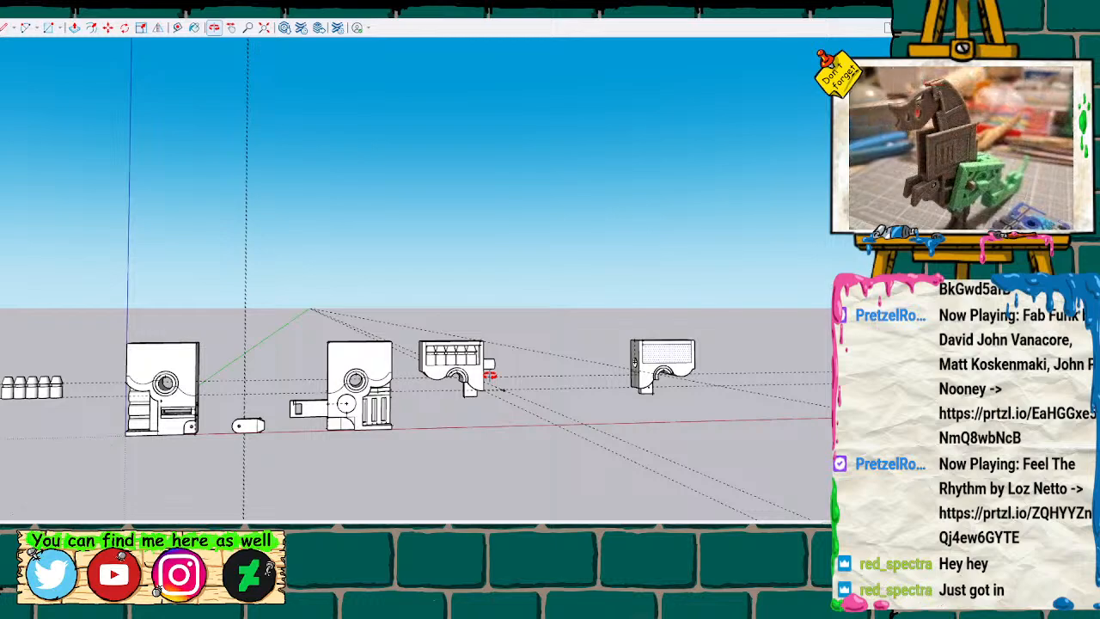
pyautogui.moveTo(490, 374); pyautogui.dragTo(456, 394, button='middle')
pyautogui.moveTo(388, 371)
pyautogui.mouseDown(button='middle')
pyautogui.moveTo(369, 382)
pyautogui.moveTo(484, 369)
pyautogui.moveTo(449, 365)
pyautogui.moveTo(410, 407)
pyautogui.mouseUp(button='middle')
pyautogui.keyDown('shift'); pyautogui.moveTo(307, 433); pyautogui.dragTo(558, 407, button='middle'); pyautogui.keyUp('shift')
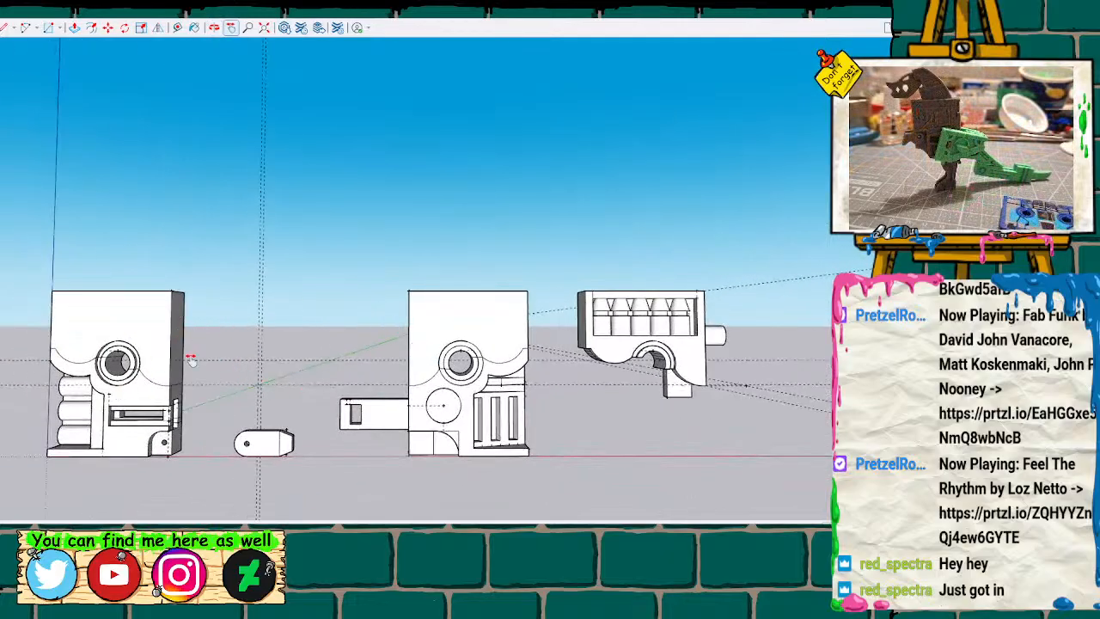
pyautogui.keyDown('shift'); pyautogui.moveTo(211, 395); pyautogui.dragTo(423, 377, button='middle'); pyautogui.keyUp('shift')
pyautogui.moveTo(423, 377); pyautogui.dragTo(140, 375)
pyautogui.scroll(-3, 505, 329)
pyautogui.scroll(1, 508, 336)
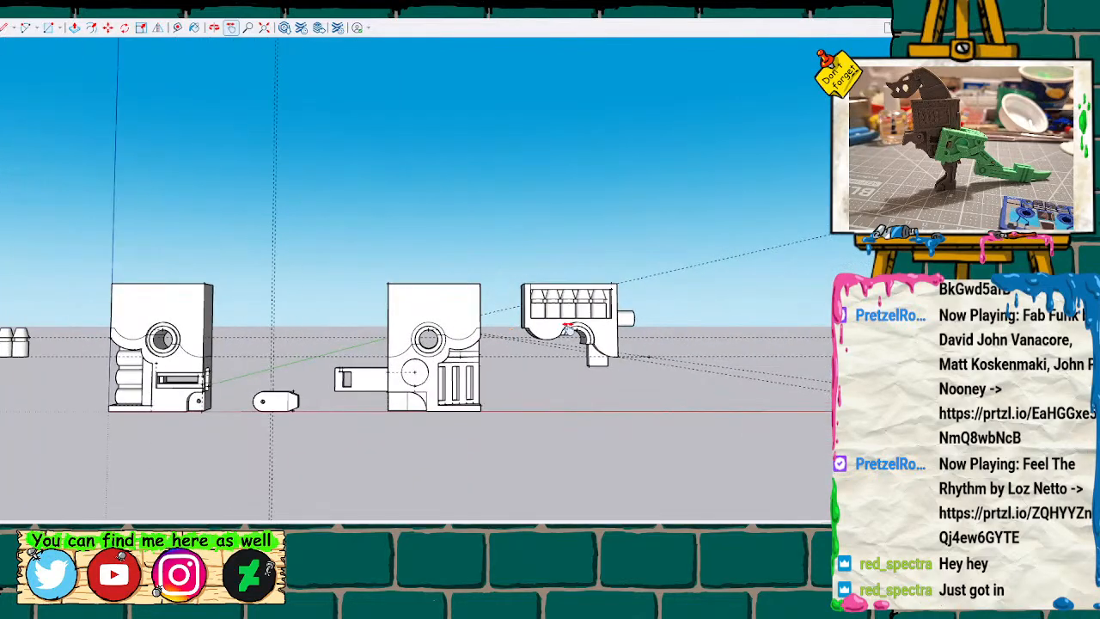
pyautogui.moveTo(584, 402); pyautogui.dragTo(440, 414)
pyautogui.scroll(-1, 453, 412)
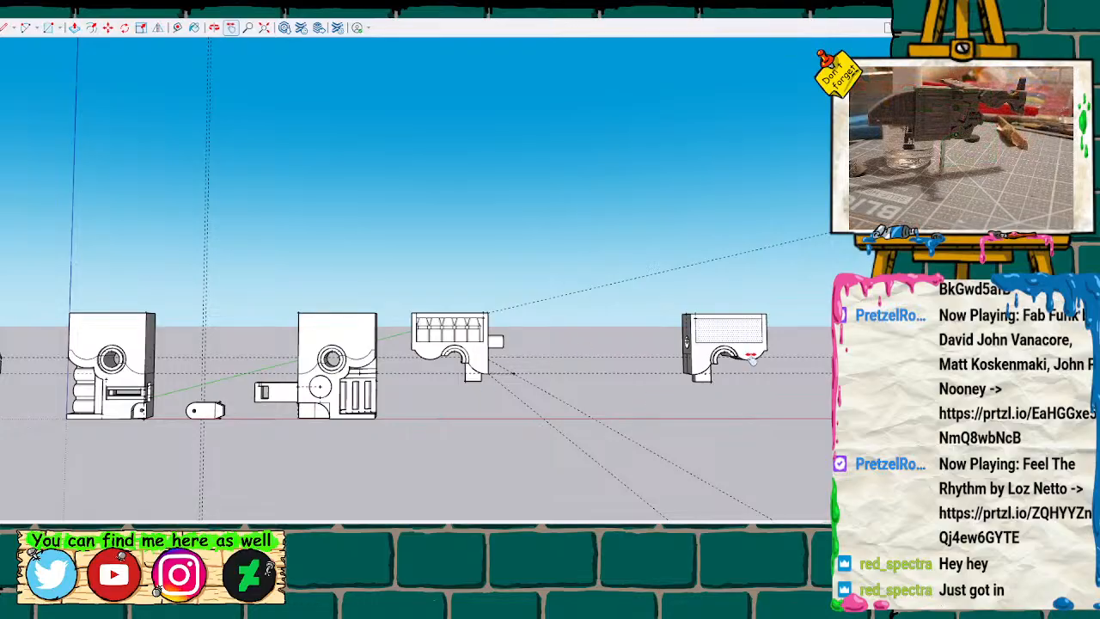
pyautogui.scroll(4, 718, 355)
pyautogui.scroll(5, 717, 355)
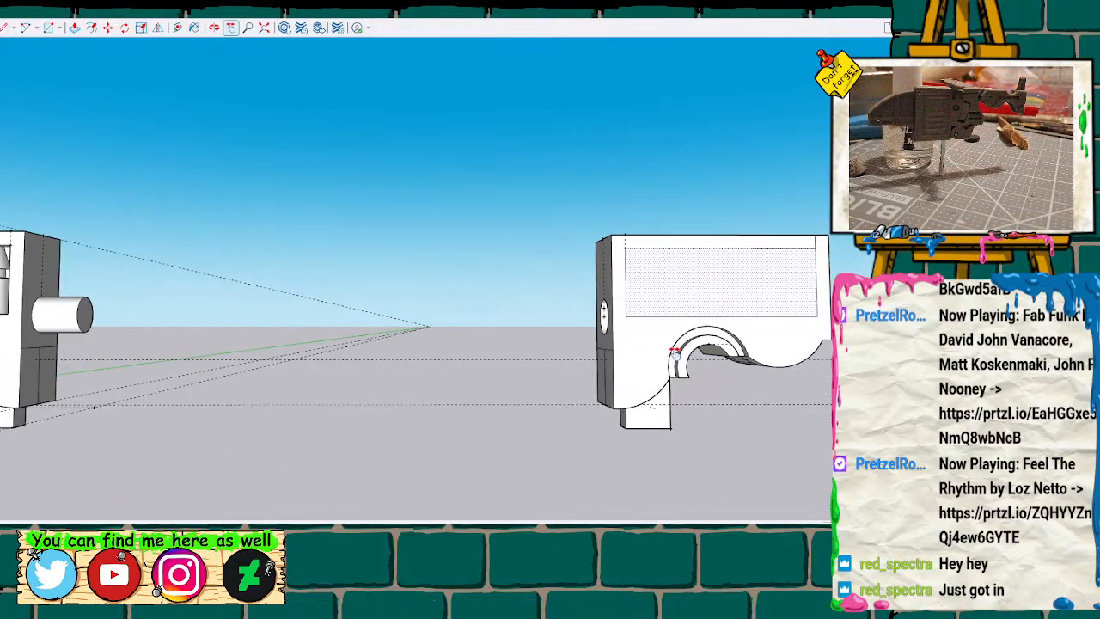
# Try to draw a radius line from the pin hole's rim to its center as the start for a larger circle.
pyautogui.moveTo(650, 352); pyautogui.dragTo(349, 367)
pyautogui.press('o')
pyautogui.moveTo(327, 322)
pyautogui.mouseDown()
pyautogui.moveTo(658, 408)
pyautogui.moveTo(824, 328)
pyautogui.moveTo(398, 332)
pyautogui.mouseUp()
pyautogui.scroll(4, 393, 333)
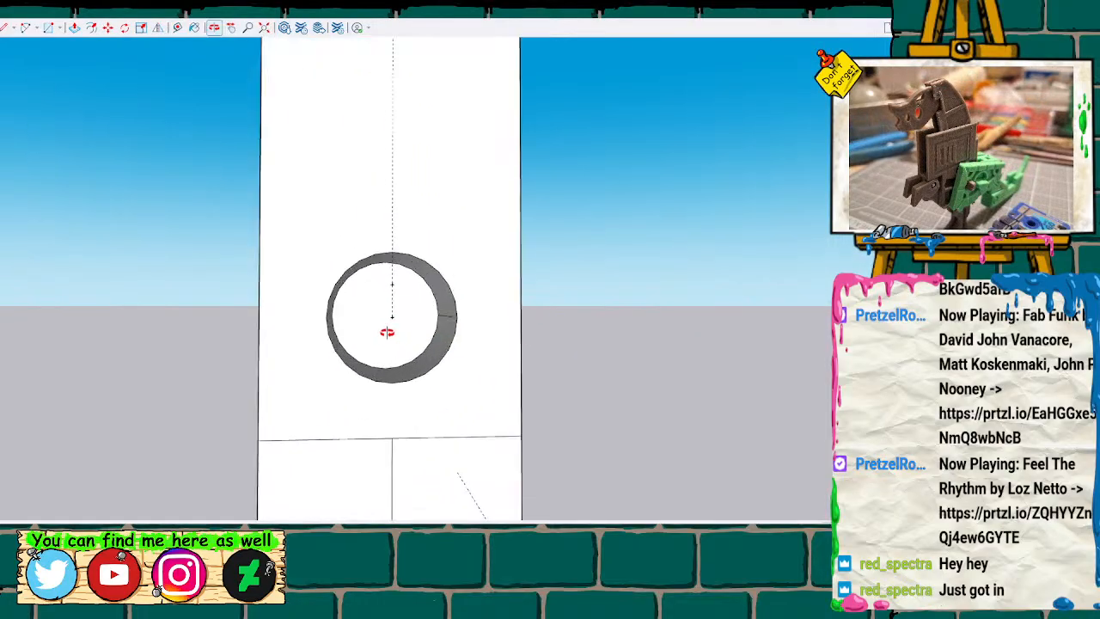
pyautogui.moveTo(471, 335)
pyautogui.mouseDown()
pyautogui.moveTo(403, 357)
pyautogui.moveTo(275, 356)
pyautogui.moveTo(342, 363)
pyautogui.mouseUp()
pyautogui.press('c')
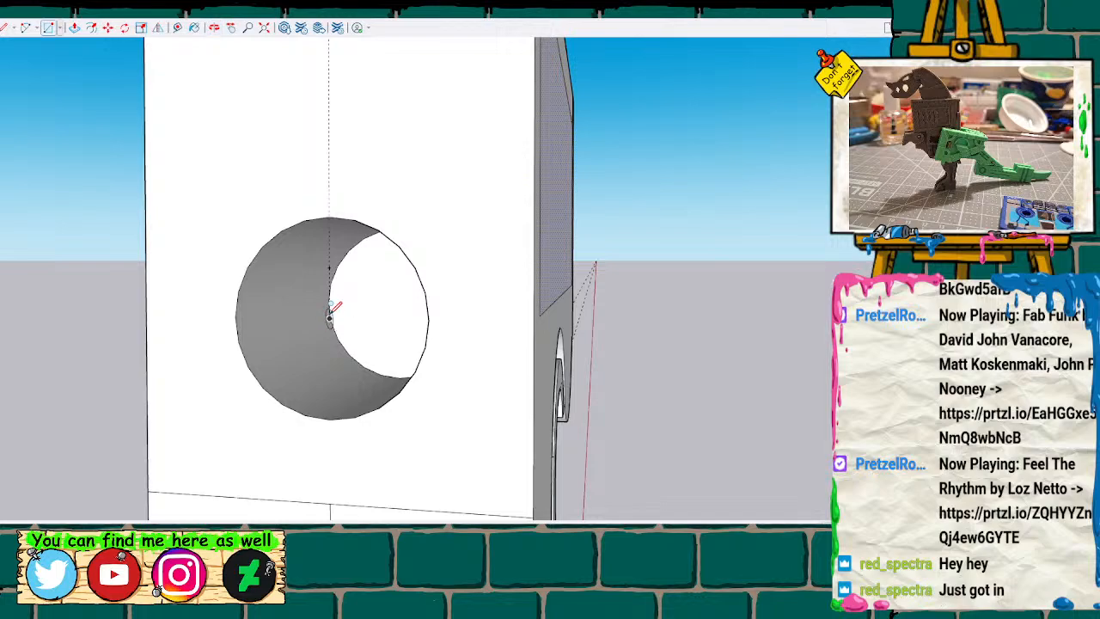
pyautogui.press('l')
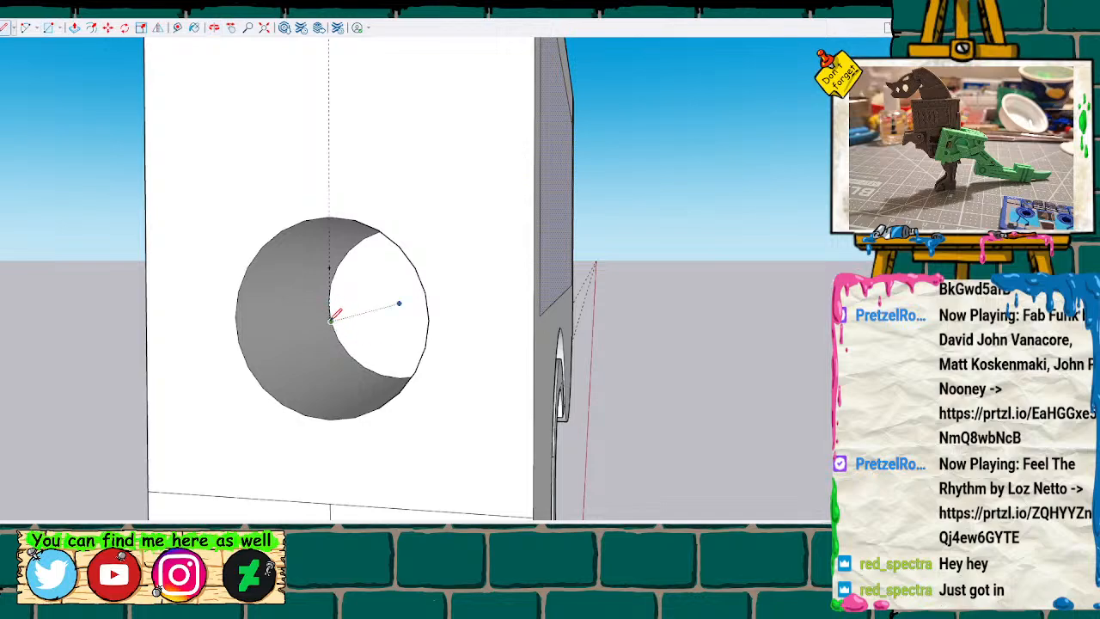
pyautogui.click(428, 319)
pyautogui.click(332, 320)
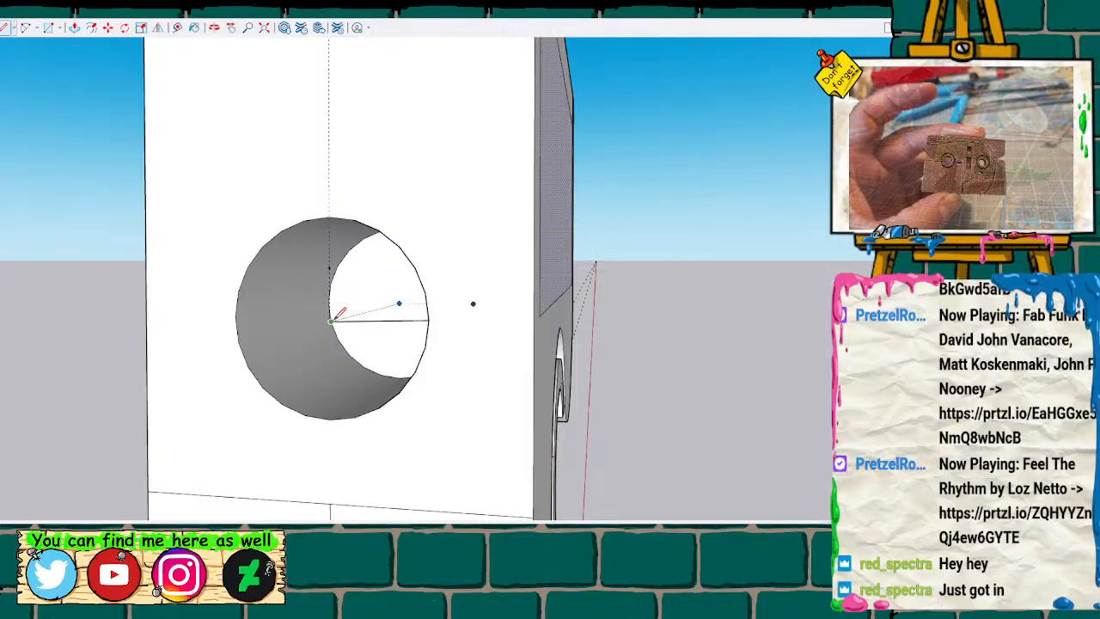
pyautogui.press('c')
pyautogui.click(331, 322)
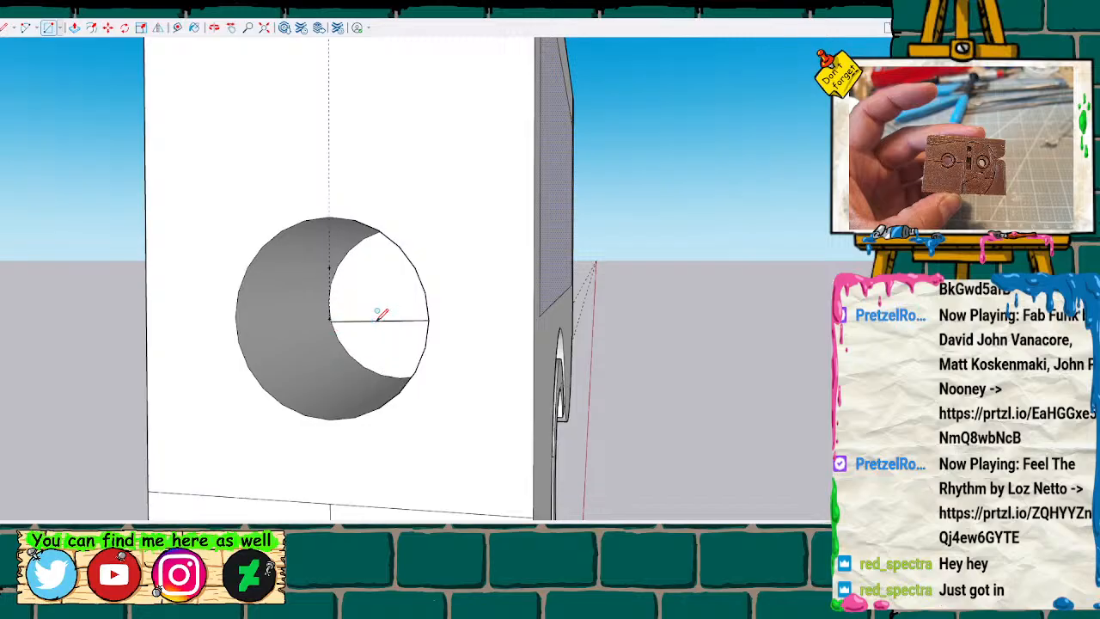
pyautogui.moveTo(373, 318)
pyautogui.mouseDown(button='middle')
pyautogui.moveTo(462, 335)
pyautogui.moveTo(430, 361)
pyautogui.moveTo(387, 319)
pyautogui.moveTo(426, 322)
pyautogui.mouseUp(button='middle')
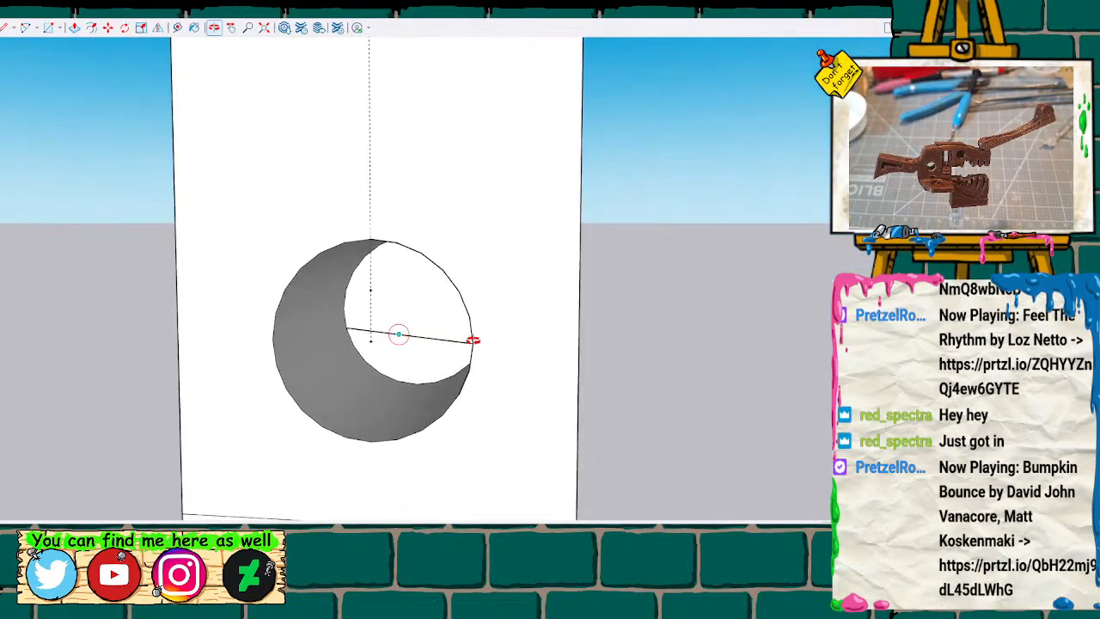
pyautogui.moveTo(381, 344); pyautogui.dragTo(456, 345, button='middle')
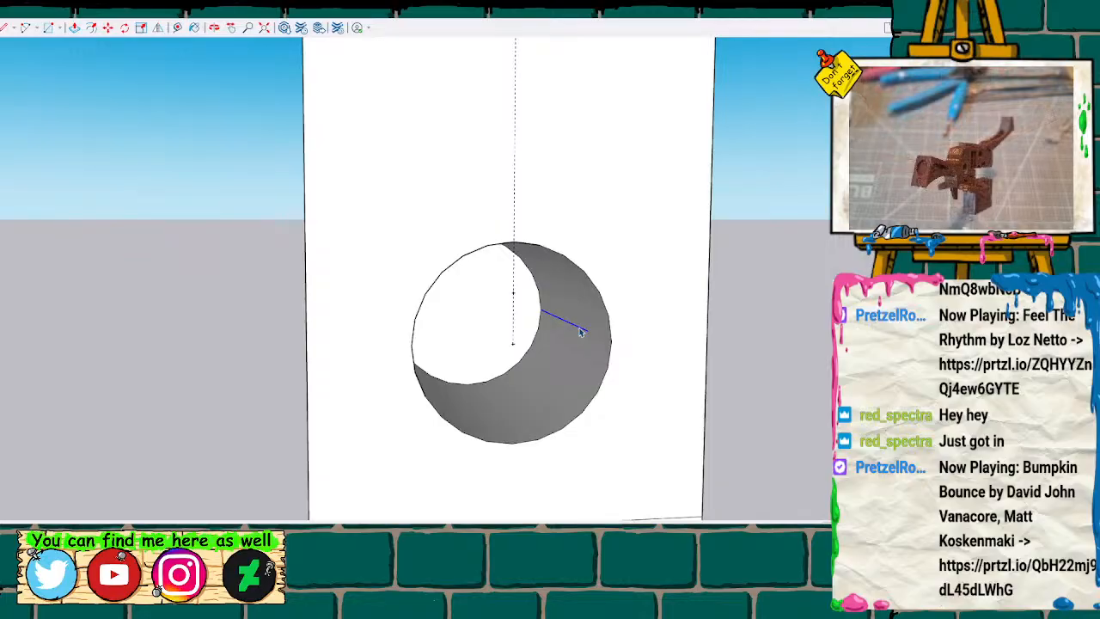
# Delete the stray line in the pin hole, redraw the edge along its wall, and add a radius line from rim to center.
pyautogui.click(582, 331)
pyautogui.scroll(2, 581, 332)
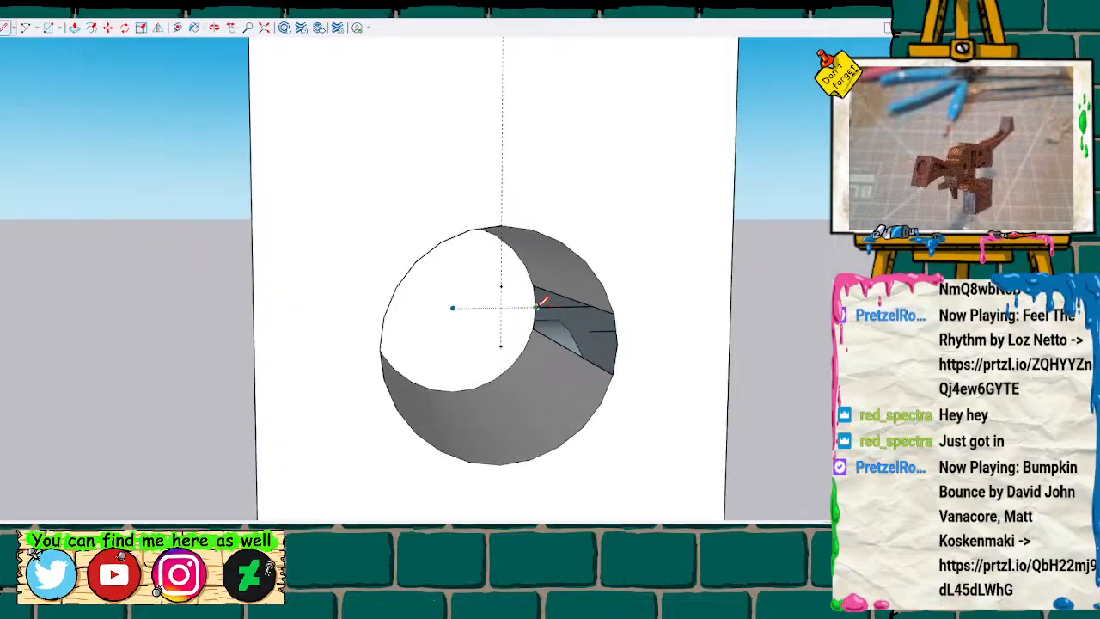
pyautogui.click(624, 338)
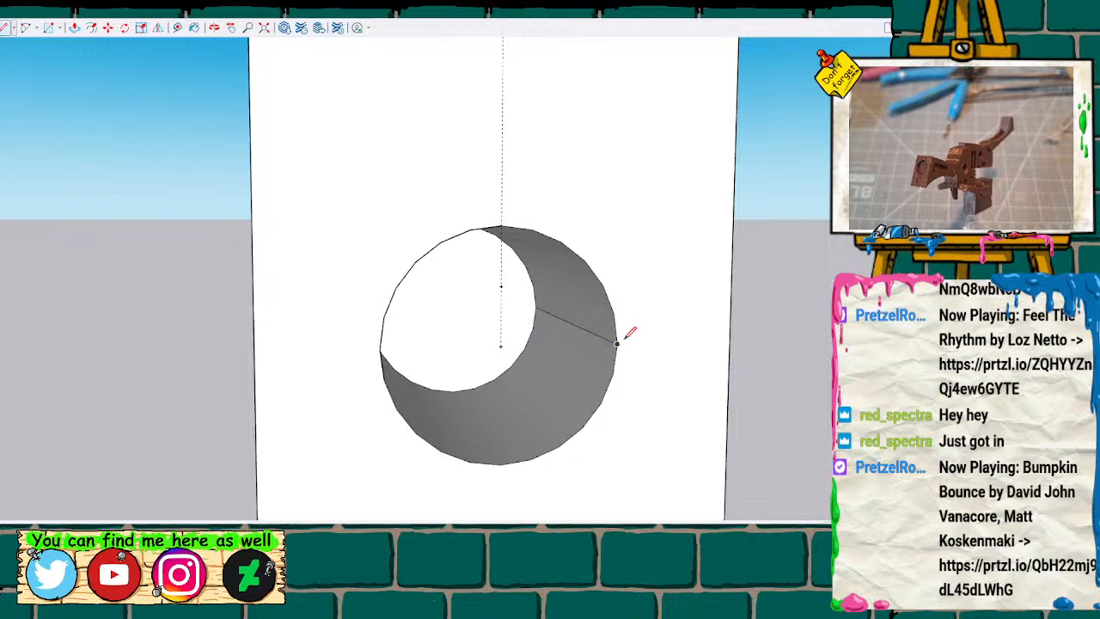
pyautogui.click(501, 346)
# Draw a slightly larger circle concentric with the pin hole and delete the radius construction line.
pyautogui.press('c')
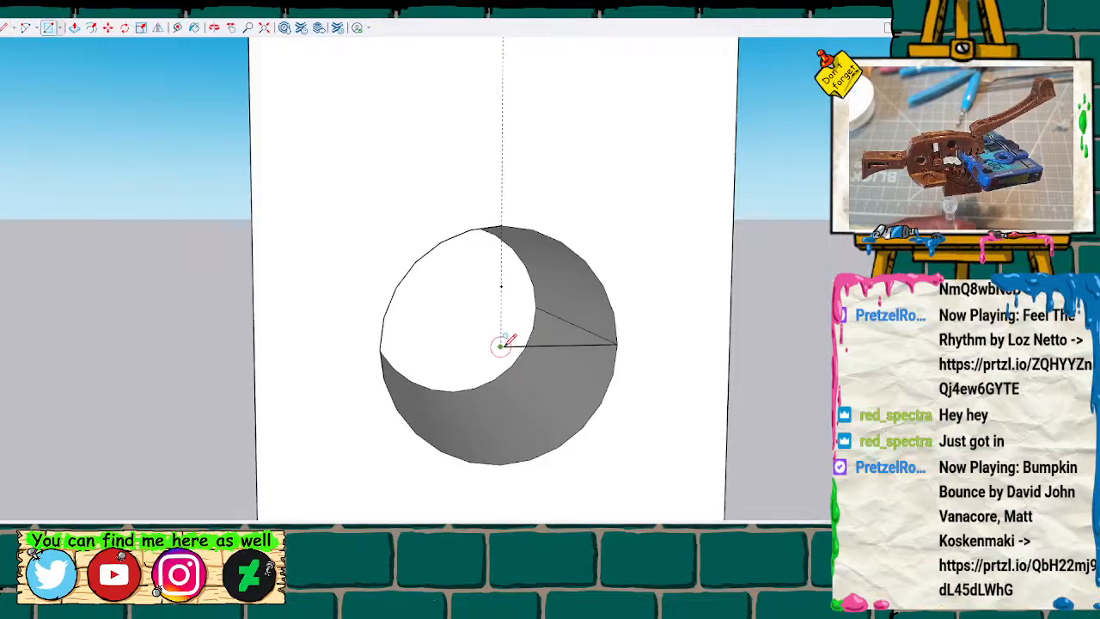
pyautogui.click(501, 346)
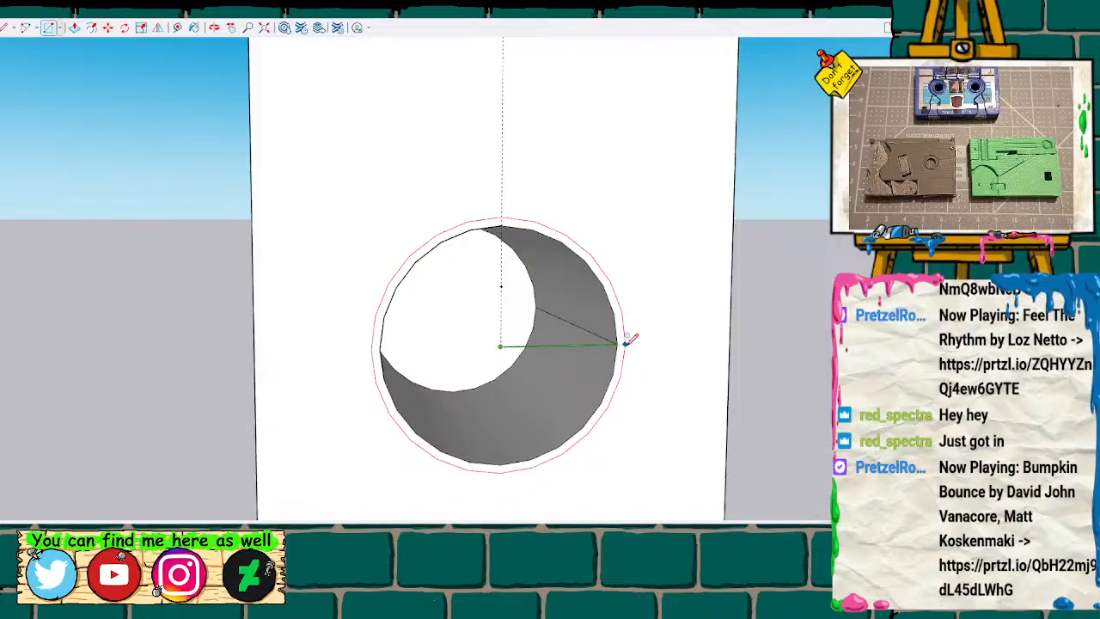
pyautogui.press('Return')
pyautogui.press('space')
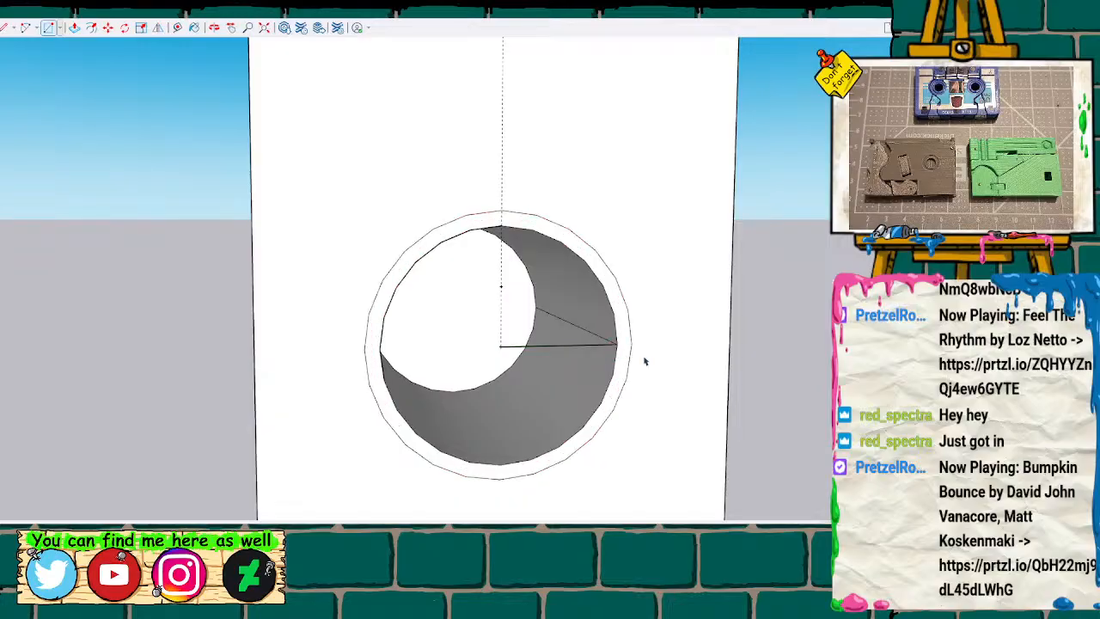
pyautogui.click(624, 343)
pyautogui.click(610, 346)
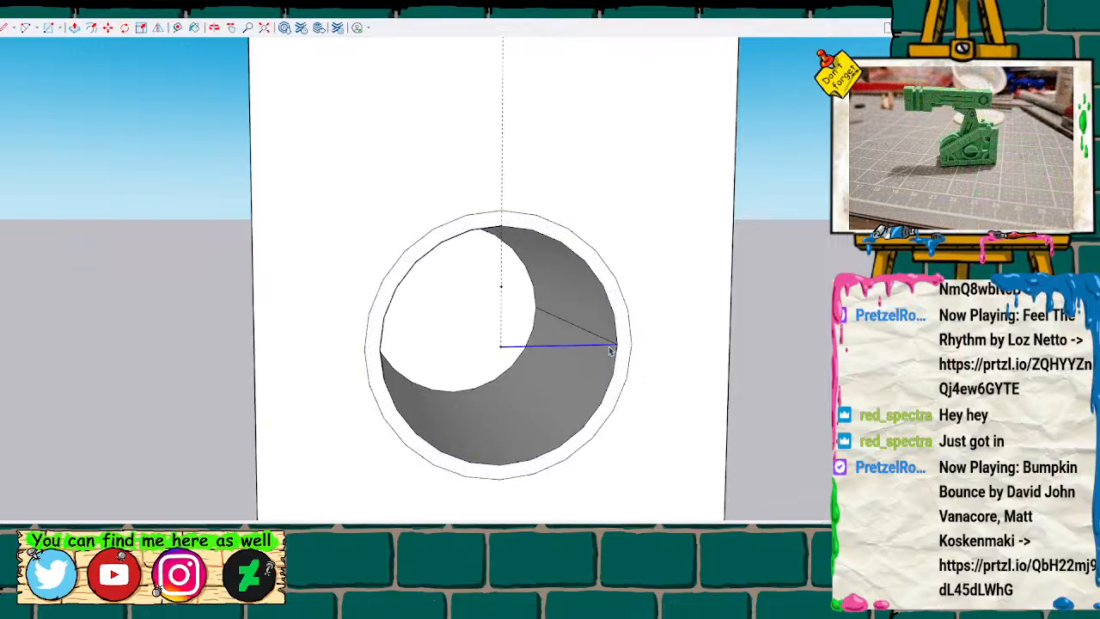
pyautogui.press('Delete')
# Push the ring around the pin hole back to the hole's bottom to widen it, and clear the leftover edge lines.
pyautogui.click(623, 340)
pyautogui.press('p')
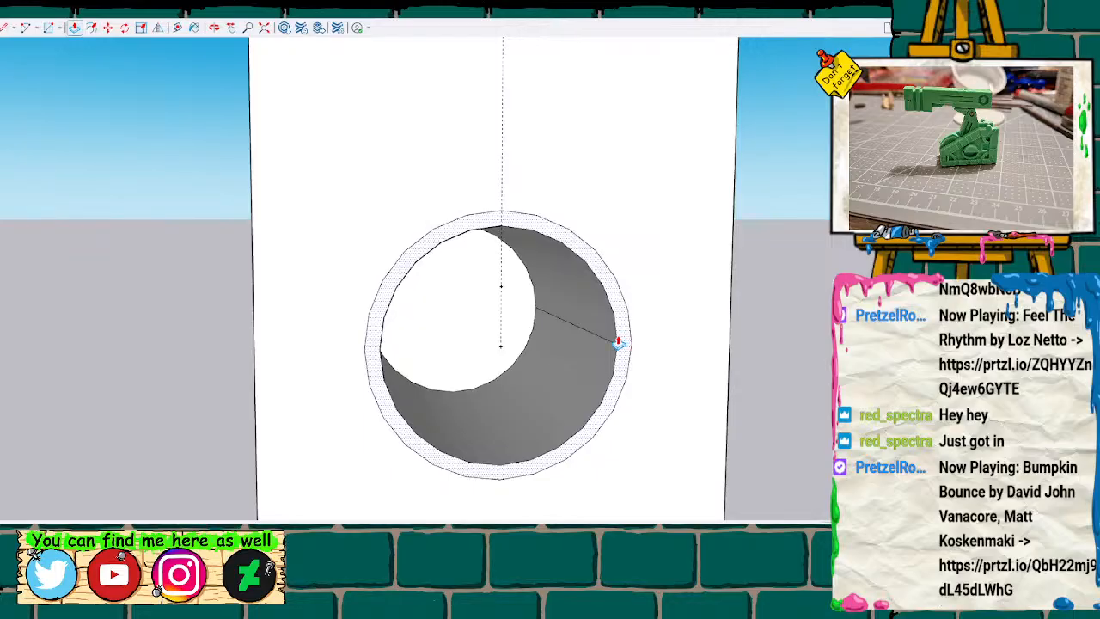
pyautogui.click(622, 340)
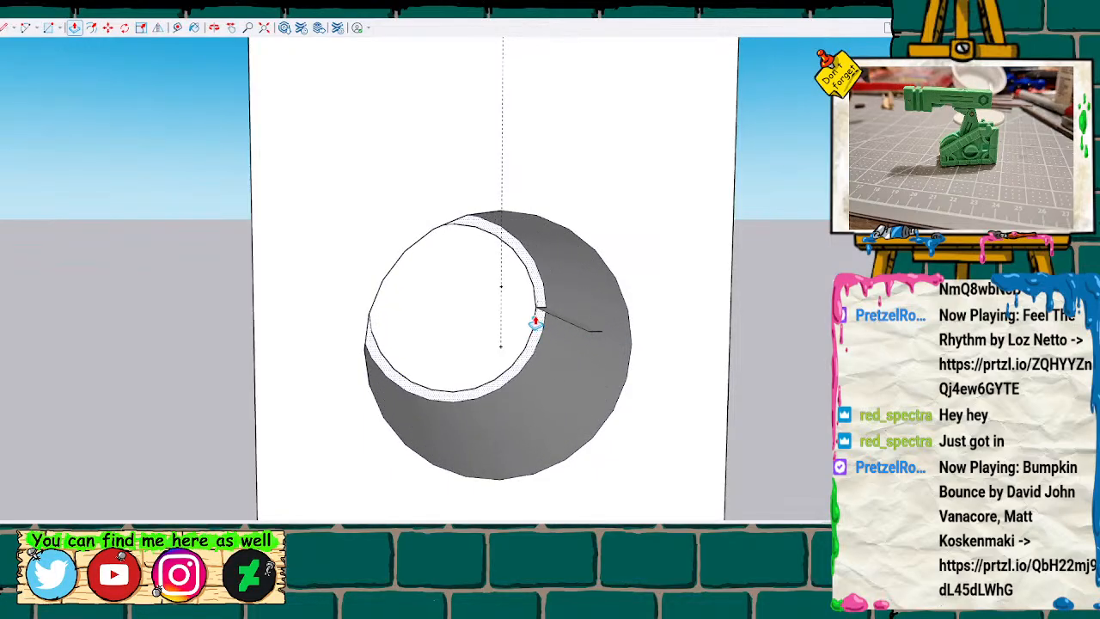
pyautogui.click(586, 333)
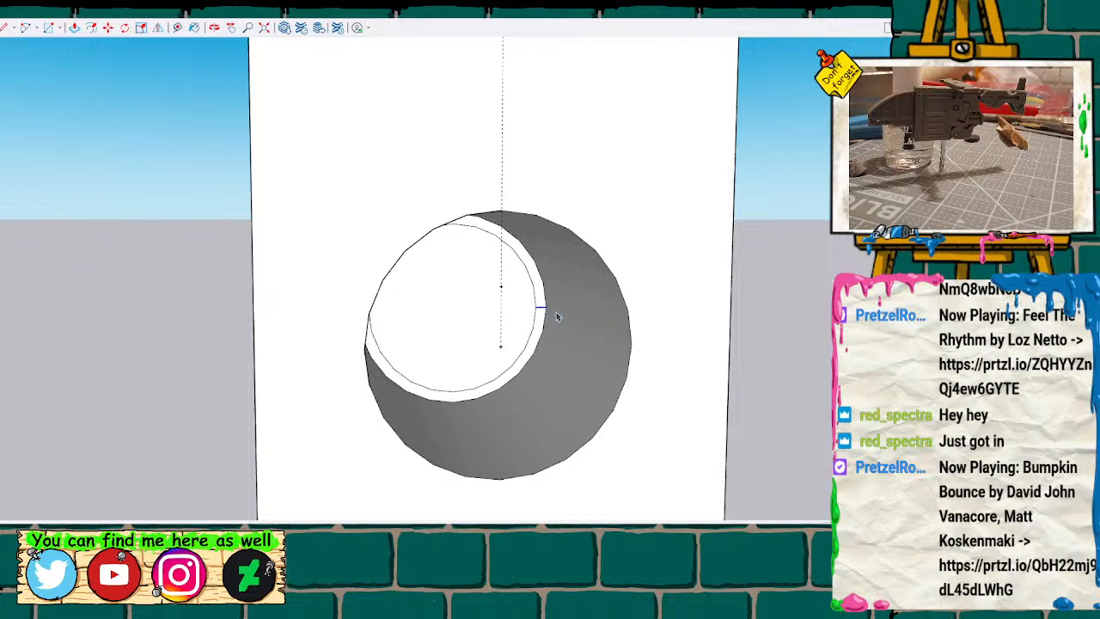
pyautogui.scroll(-4, 571, 342)
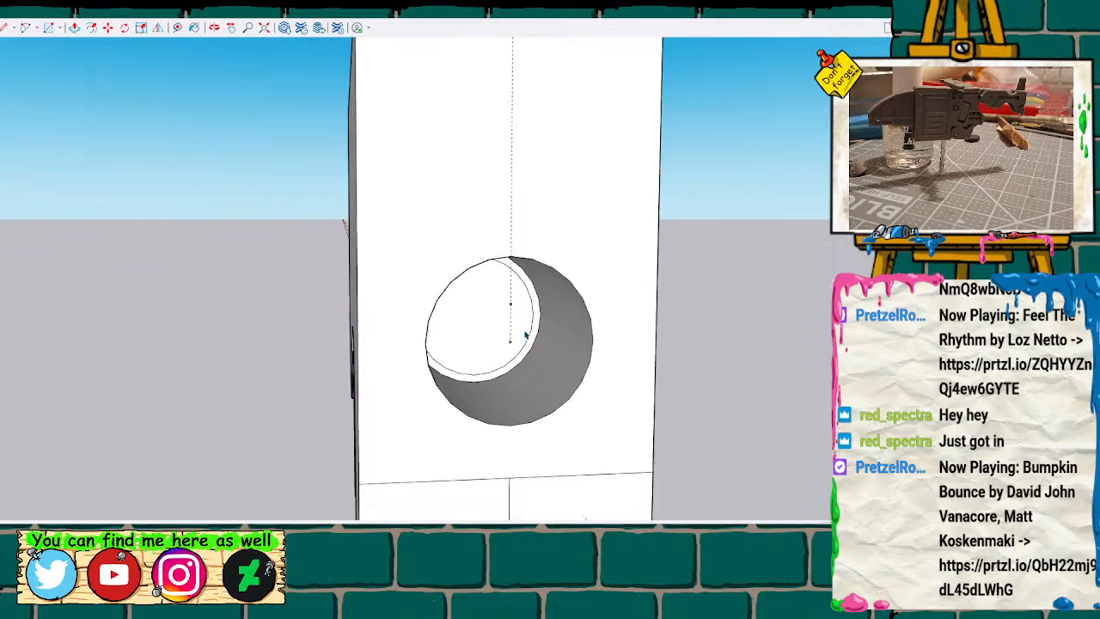
# Delete the block half's top face and erase the leftover rectangular face inside beside the hole's cylinder.
pyautogui.scroll(-1, 577, 229)
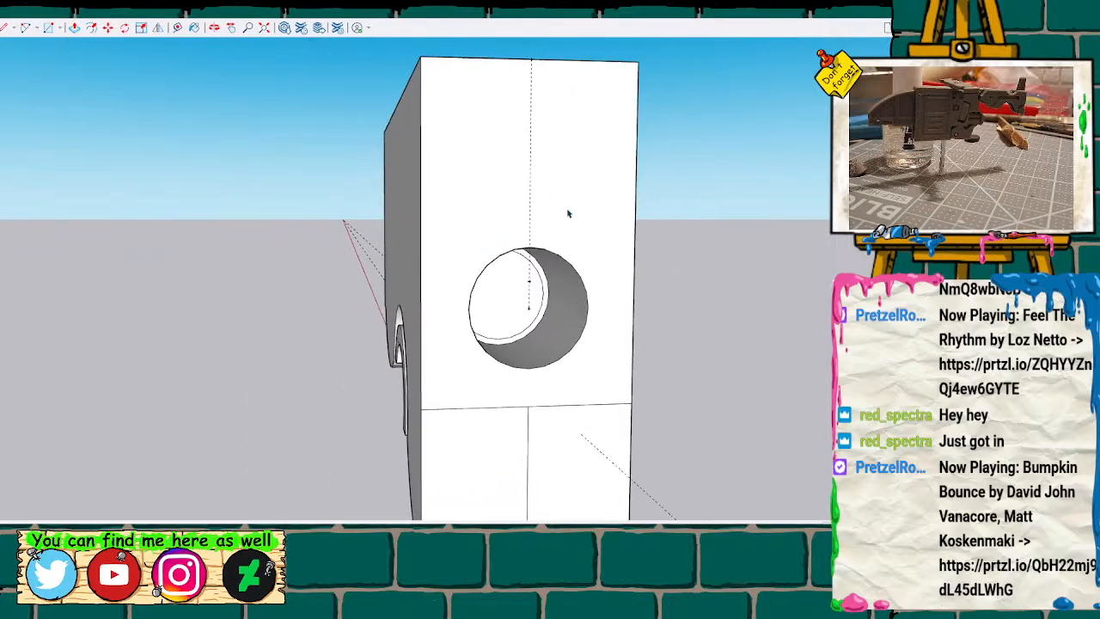
pyautogui.press('m')
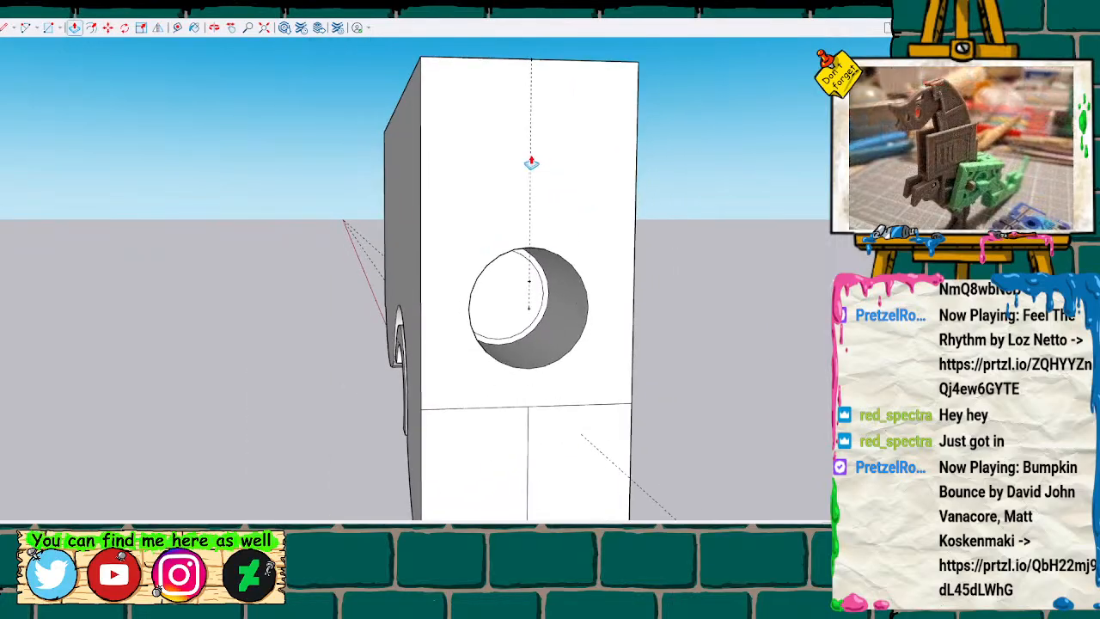
pyautogui.moveTo(481, 135); pyautogui.dragTo(653, 214, button='middle')
pyautogui.press('Delete')
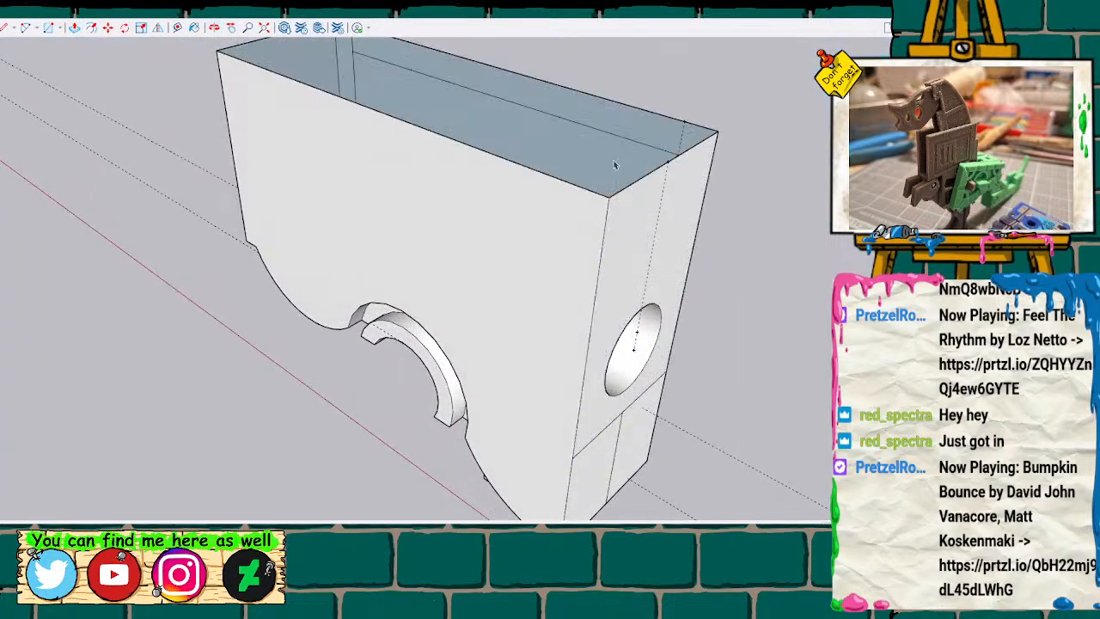
pyautogui.moveTo(607, 154); pyautogui.dragTo(579, 349, button='middle')
pyautogui.scroll(2, 578, 349)
pyautogui.press('e')
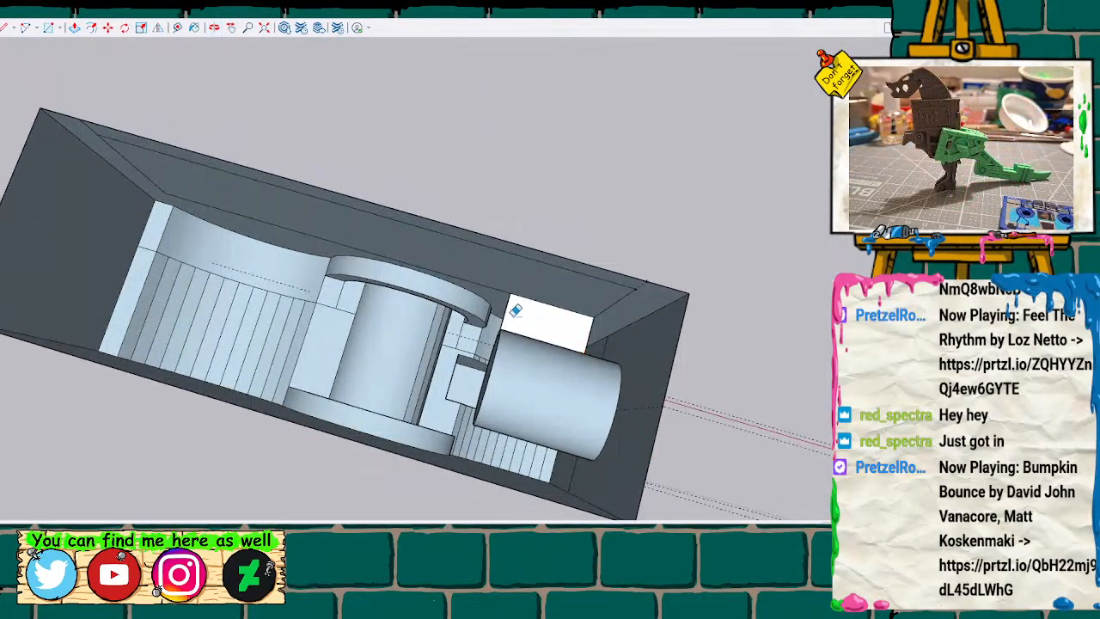
pyautogui.click(505, 308)
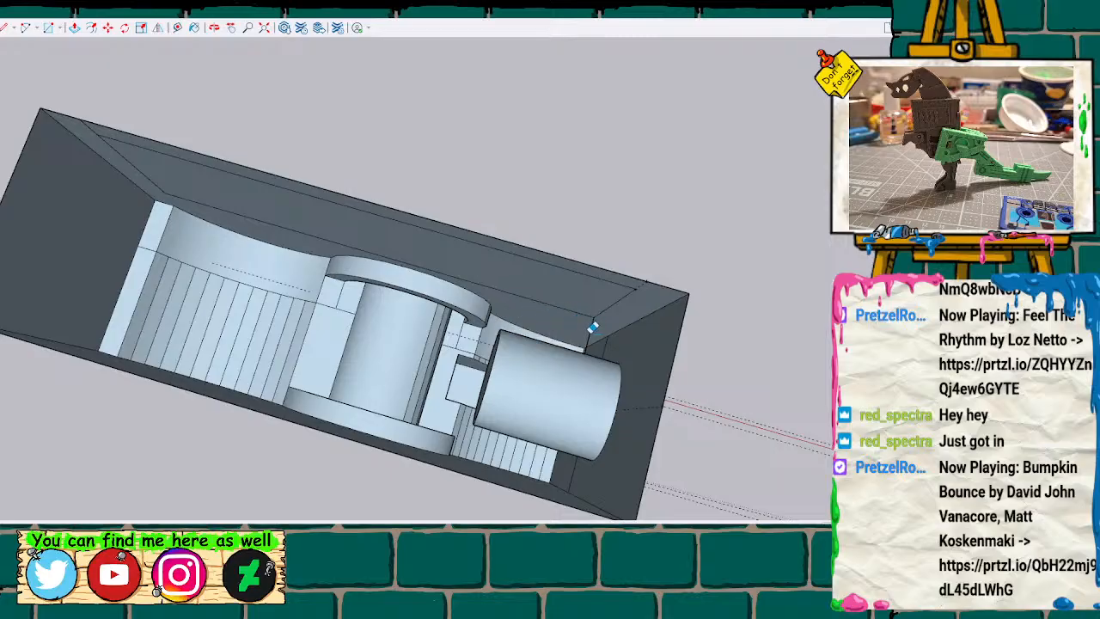
# Close the open top of the block half by drawing a line between the midpoints of its short edges.
pyautogui.scroll(-3, 572, 331)
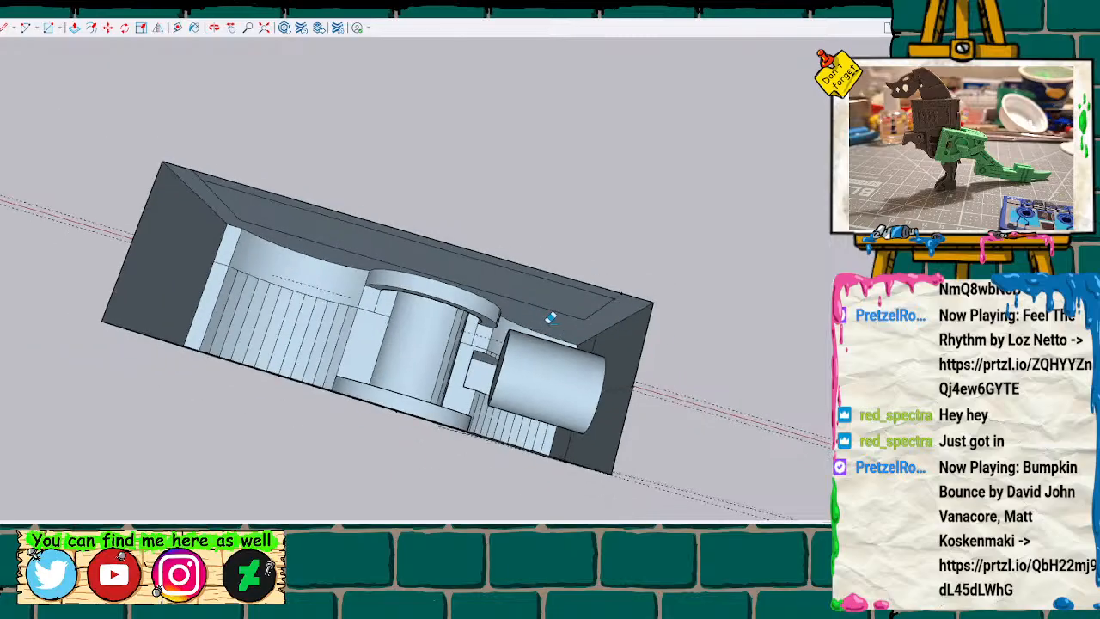
pyautogui.press('l')
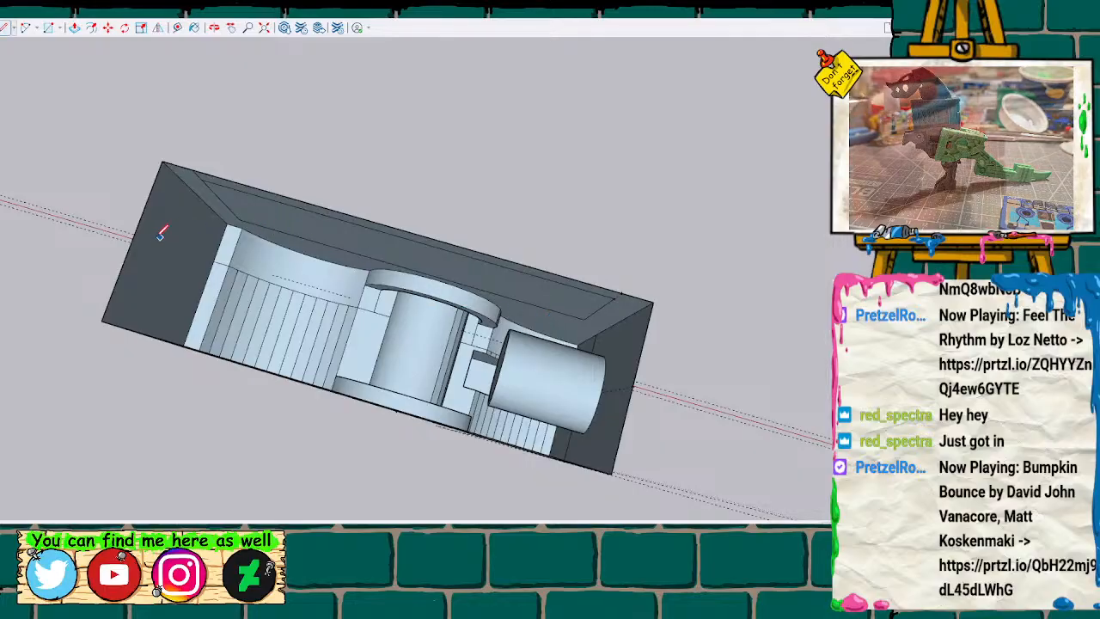
pyautogui.click(131, 239)
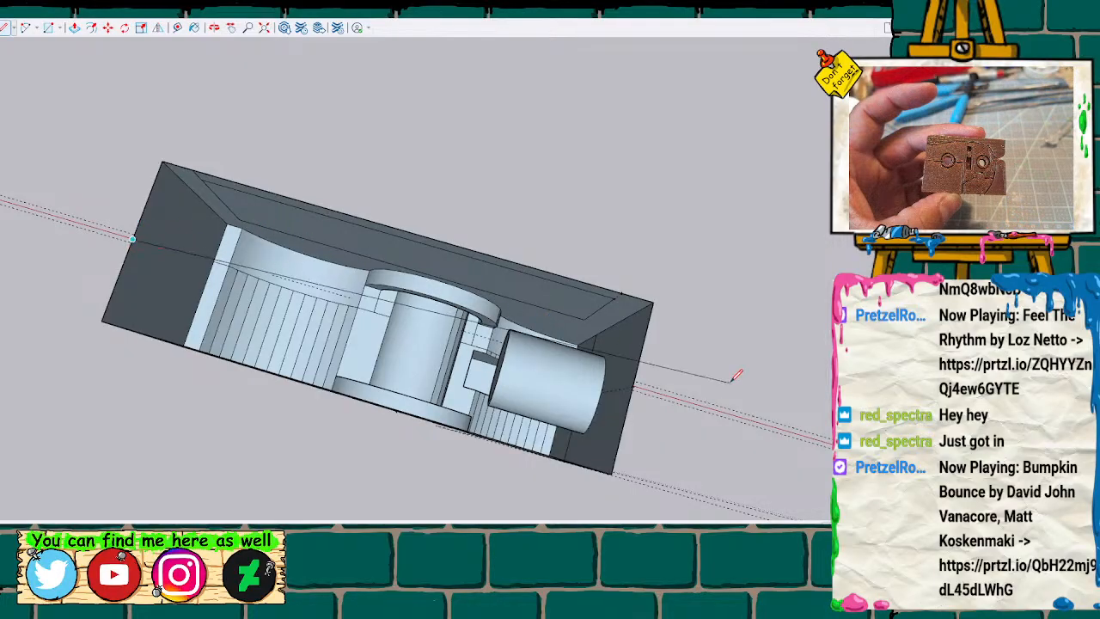
pyautogui.click(633, 386)
# Inspect the closed block half beside the pegged half and examine its widened pin hole up close.
pyautogui.moveTo(636, 379)
pyautogui.mouseDown(button='middle')
pyautogui.moveTo(663, 300)
pyautogui.moveTo(582, 355)
pyautogui.moveTo(12, 97)
pyautogui.moveTo(180, 201)
pyautogui.mouseUp(button='middle')
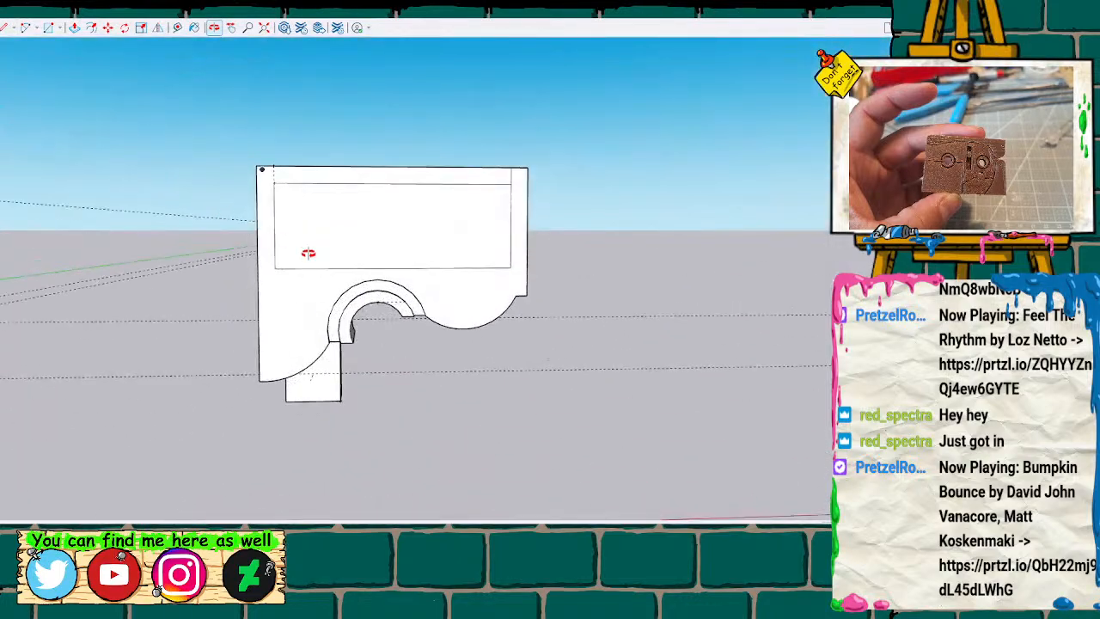
pyautogui.press('h')
pyautogui.moveTo(221, 312); pyautogui.dragTo(550, 306)
pyautogui.scroll(-2, 827, 299)
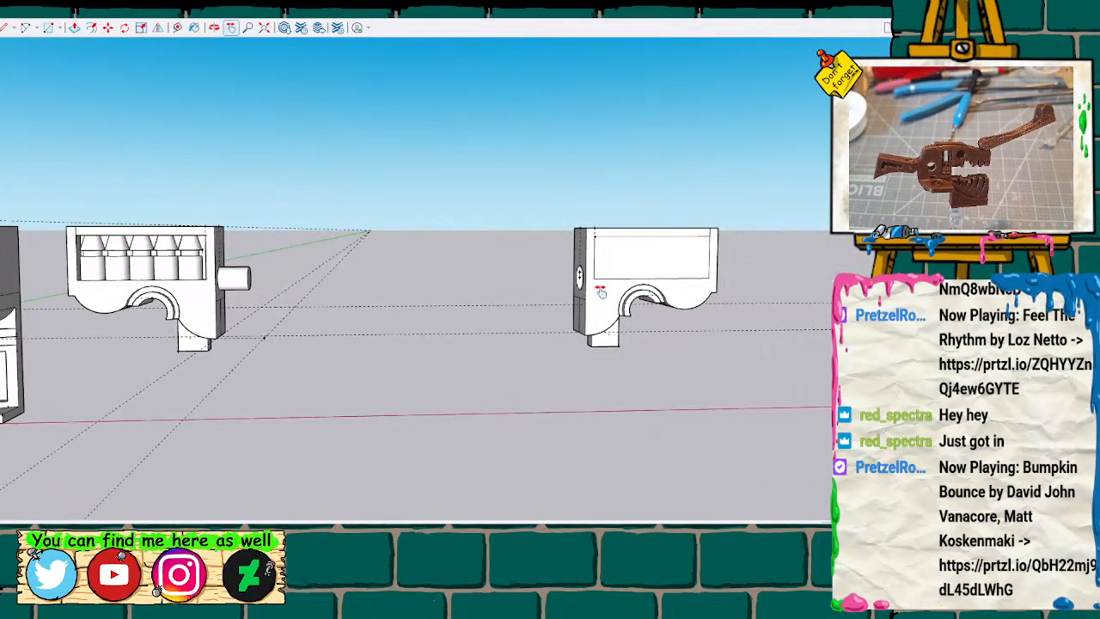
pyautogui.scroll(1, 581, 286)
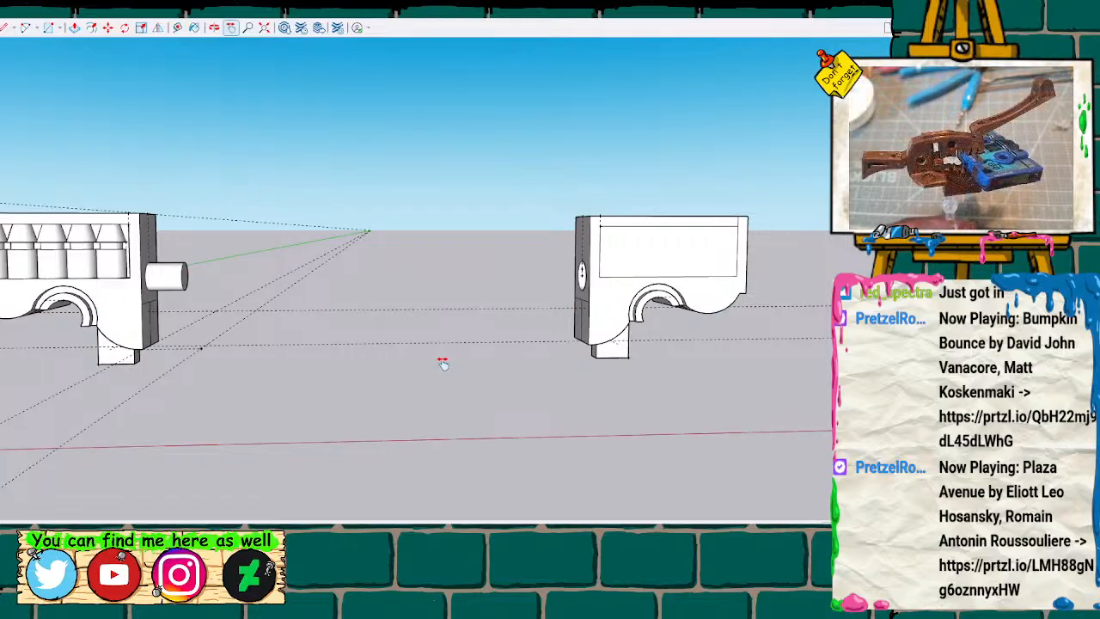
pyautogui.moveTo(452, 366); pyautogui.dragTo(353, 446)
pyautogui.moveTo(425, 389); pyautogui.dragTo(721, 318, button='middle')
pyautogui.moveTo(827, 336); pyautogui.dragTo(682, 349, button='middle')
pyautogui.scroll(3, 451, 346)
pyautogui.scroll(5, 451, 346)
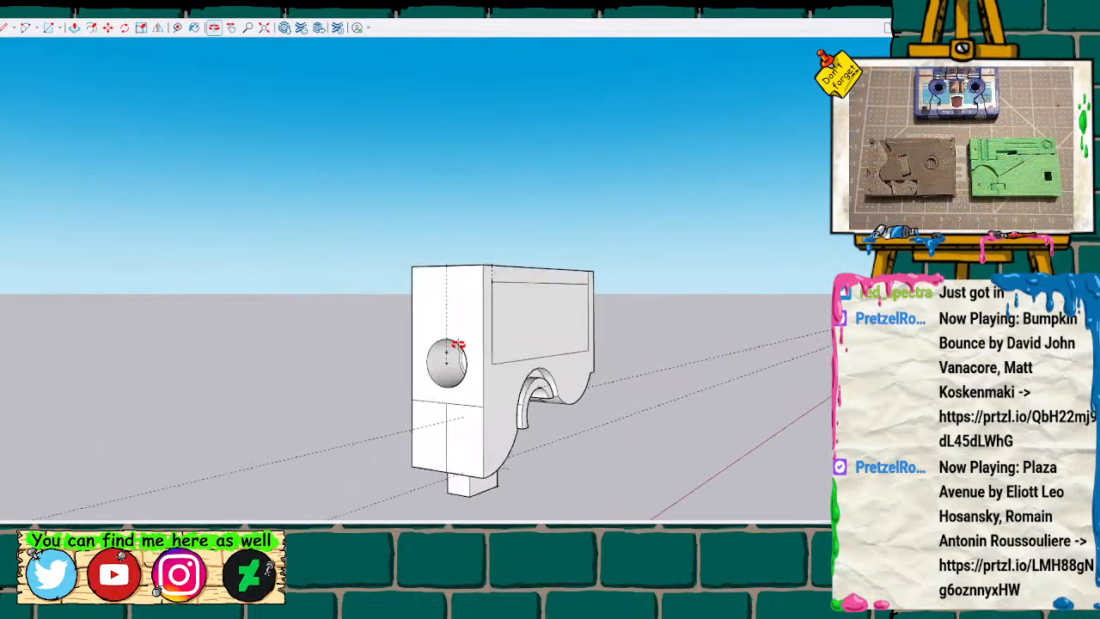
pyautogui.moveTo(525, 339)
pyautogui.mouseDown(button='middle')
pyautogui.moveTo(567, 312)
pyautogui.moveTo(570, 324)
pyautogui.moveTo(583, 203)
pyautogui.moveTo(503, 312)
pyautogui.moveTo(504, 300)
pyautogui.moveTo(493, 375)
pyautogui.moveTo(298, 383)
pyautogui.moveTo(405, 386)
pyautogui.moveTo(522, 363)
pyautogui.moveTo(556, 373)
pyautogui.moveTo(424, 366)
pyautogui.moveTo(576, 383)
pyautogui.moveTo(508, 352)
pyautogui.moveTo(553, 352)
pyautogui.mouseUp(button='middle')
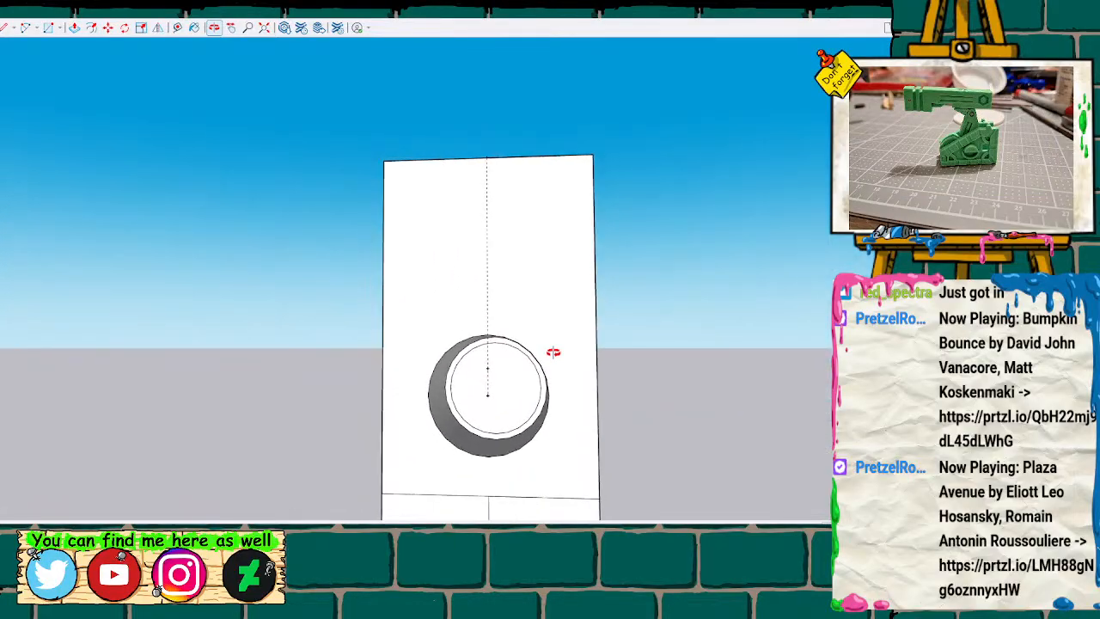
# Lay a guide along the face's centreline between the pin hole's rim and the upper edge's midpoint, and try a circle centred on it.
pyautogui.press('t')
pyautogui.click(487, 335)
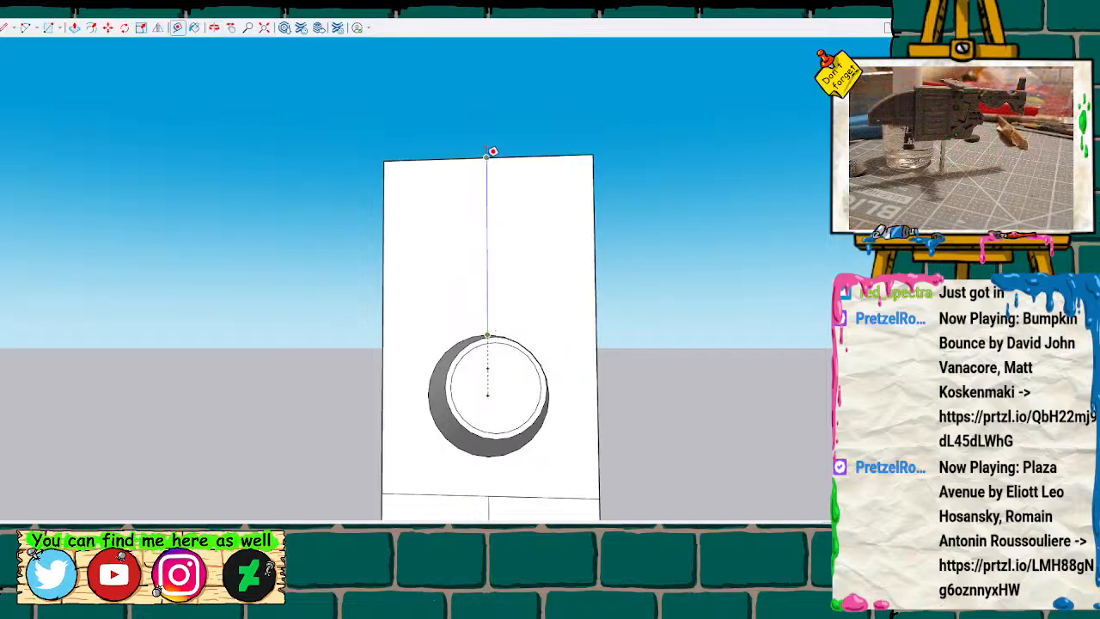
pyautogui.click(492, 152)
pyautogui.click(488, 334)
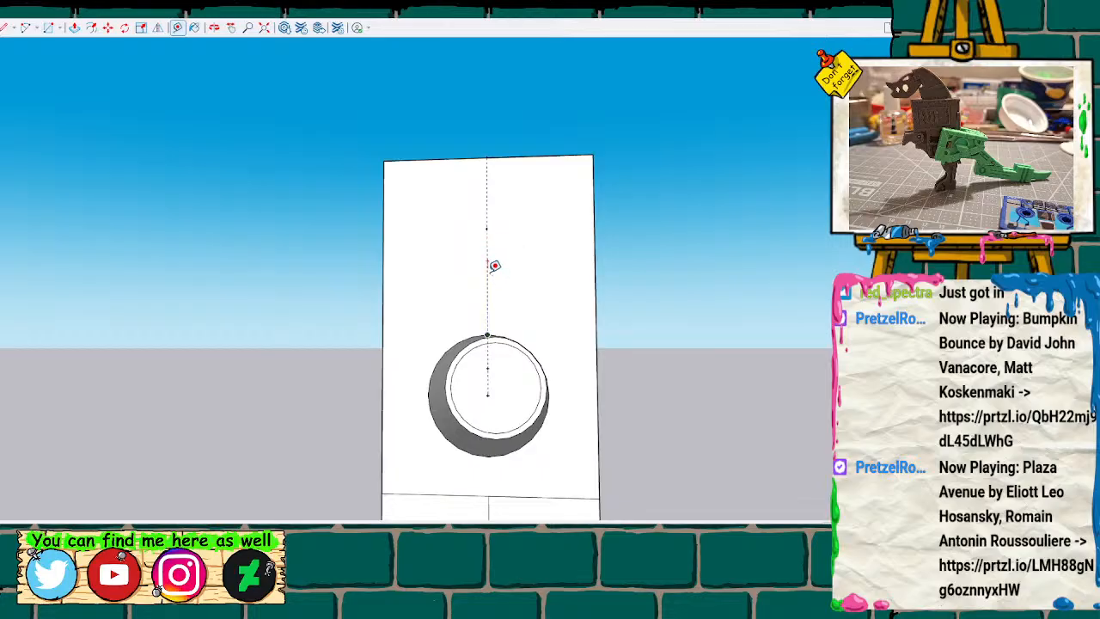
pyautogui.click(487, 228)
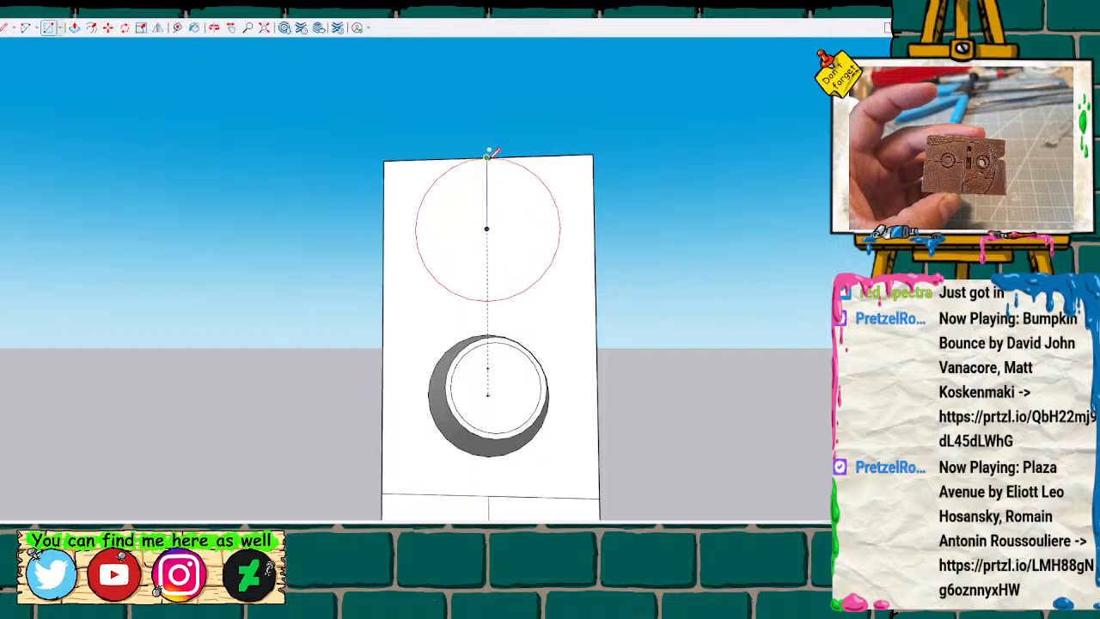
# Mark further guide points on the centreline above the pin hole, measuring down from the midpoint of the face's upper edge.
pyautogui.press('t')
pyautogui.click(487, 158)
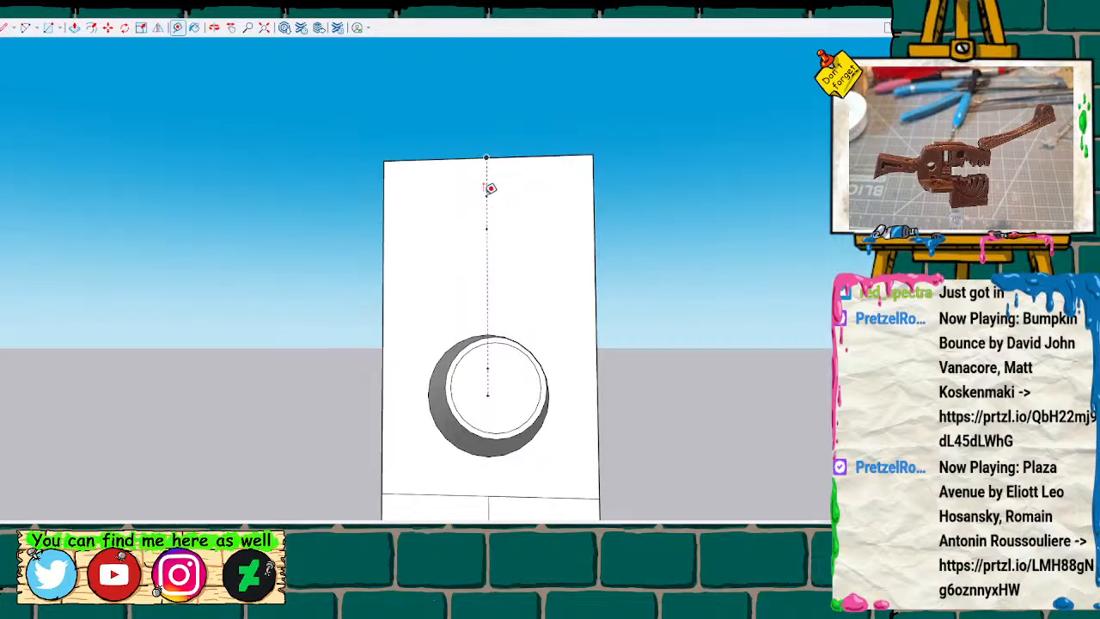
pyautogui.press('space')
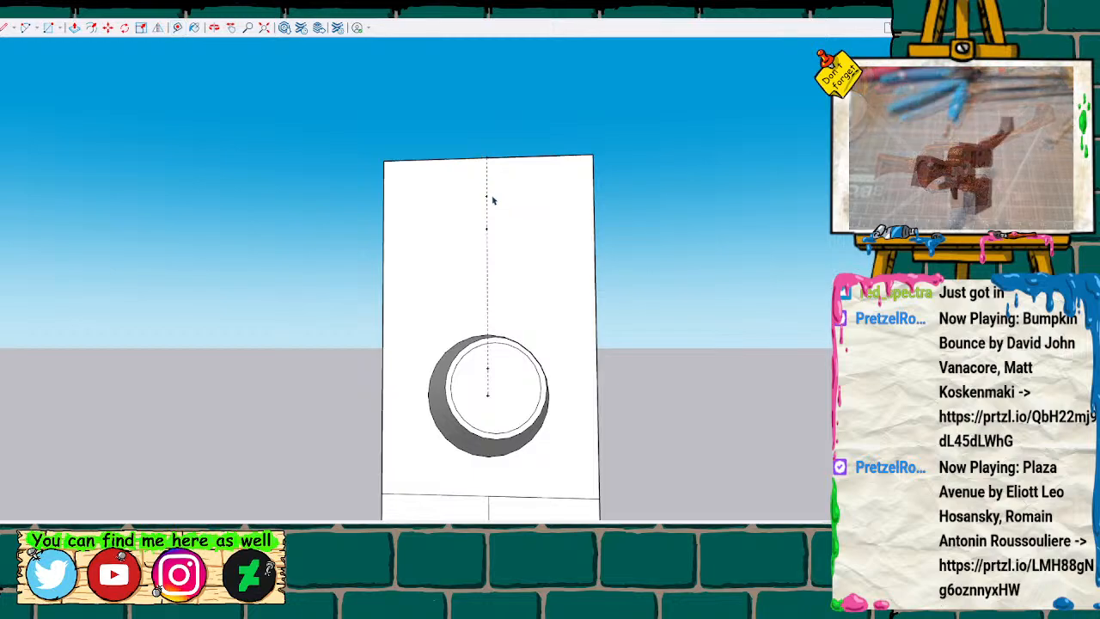
pyautogui.press('t')
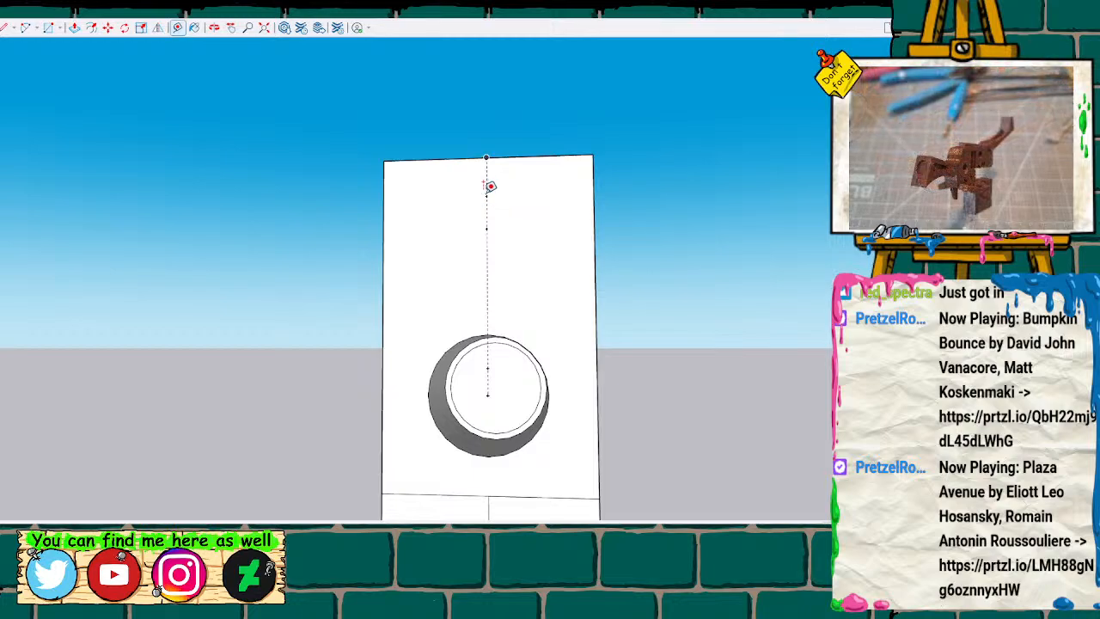
pyautogui.click(486, 227)
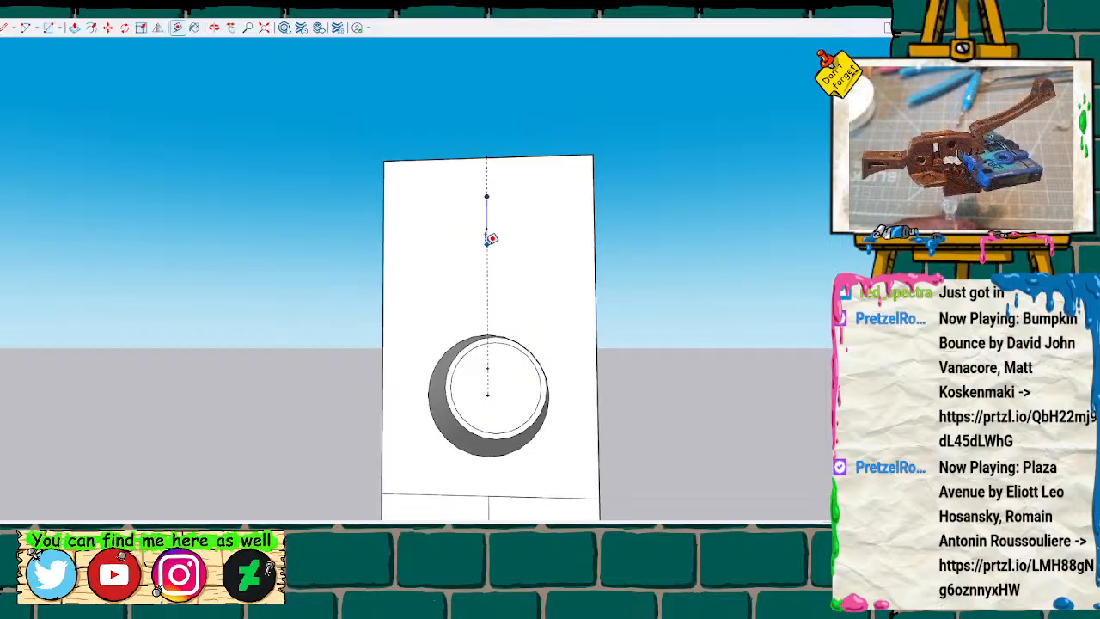
pyautogui.click(487, 233)
pyautogui.press('space')
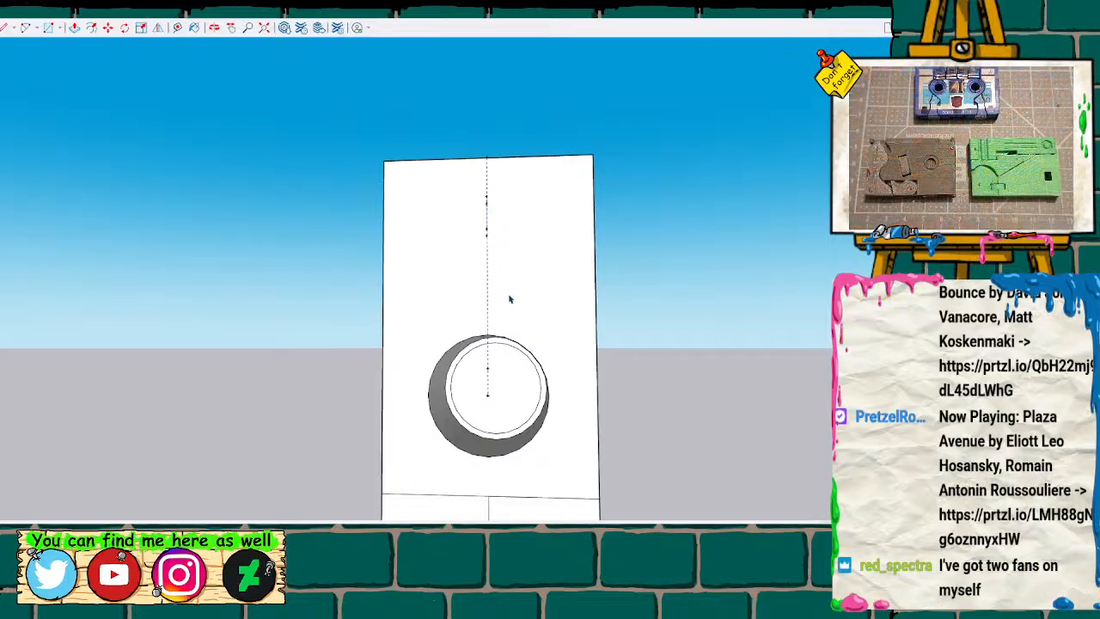
pyautogui.scroll(1, 507, 296)
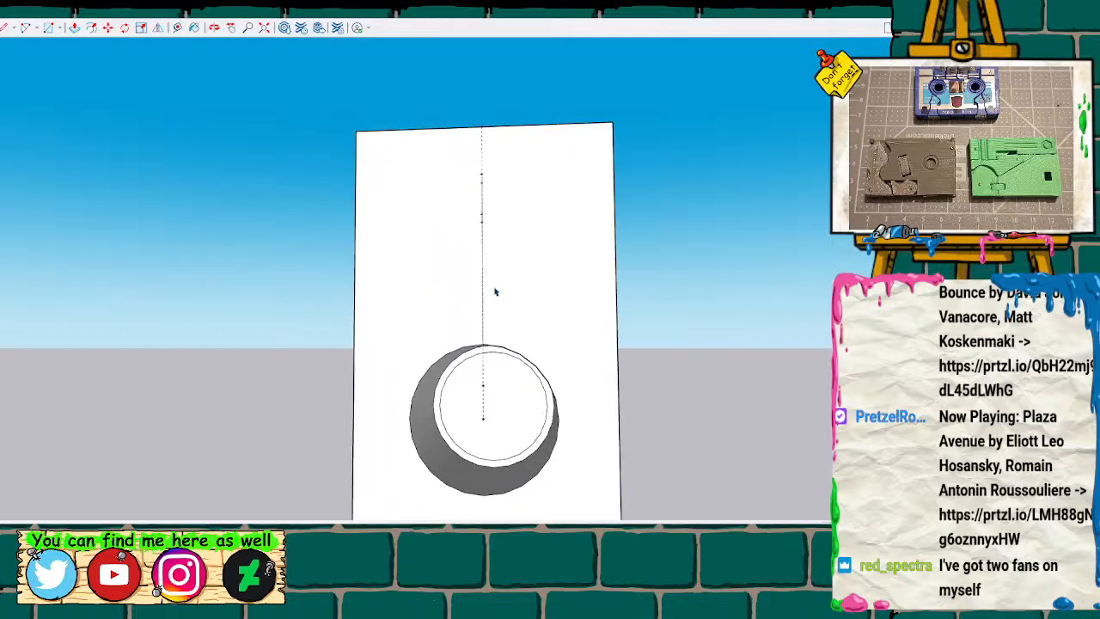
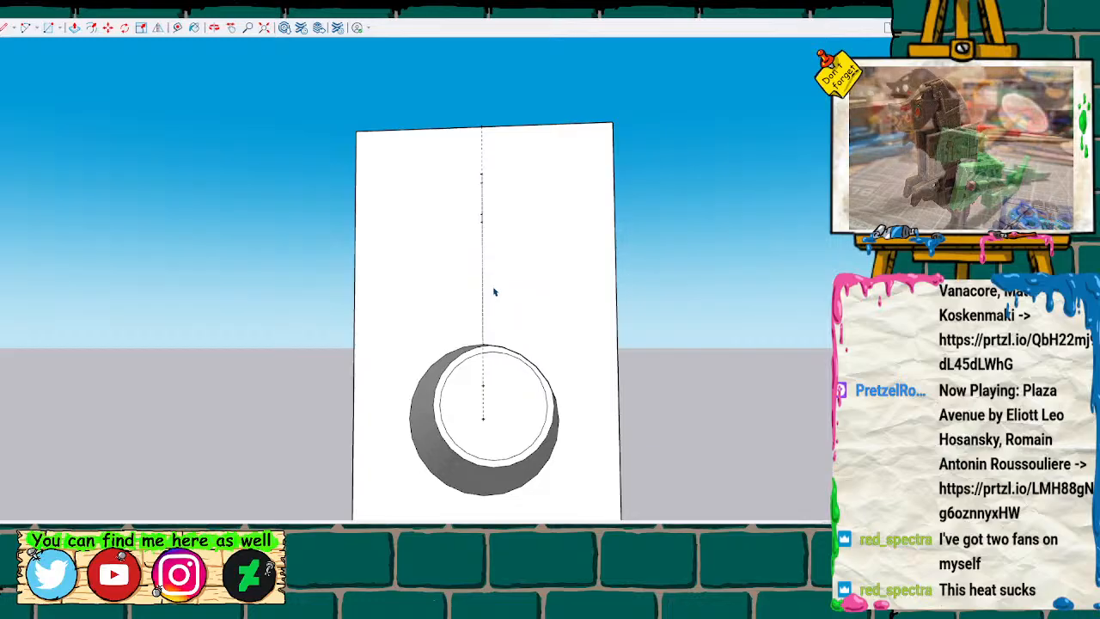
# Erase the upper guide on the front face and place a guide point on the vertical centreline above the large hole.
pyautogui.click(483, 174)
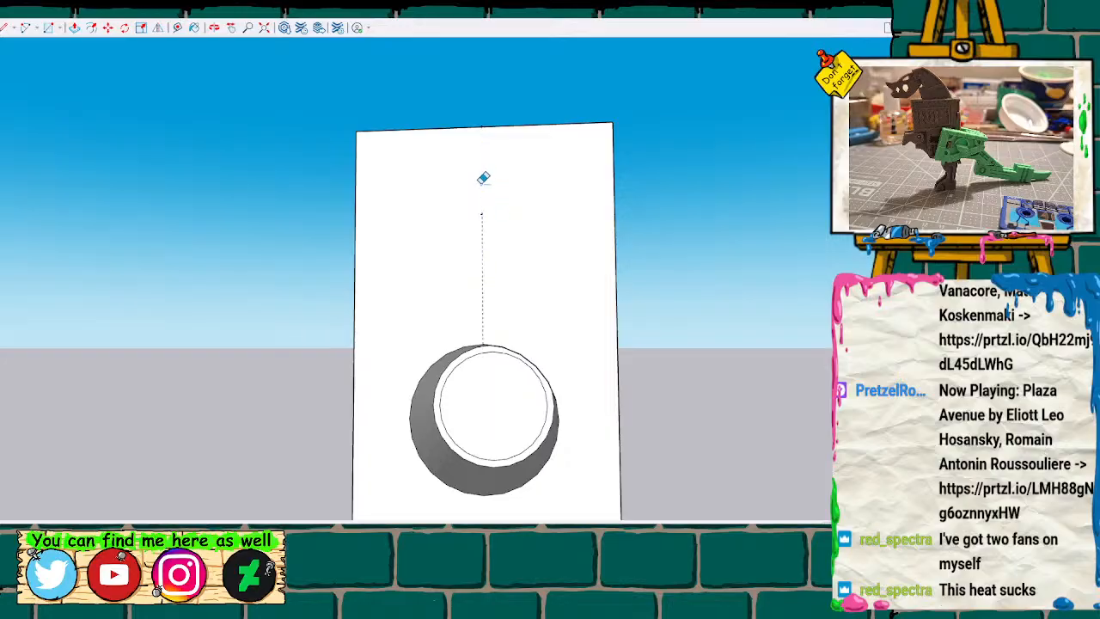
pyautogui.press('t')
pyautogui.click(482, 213)
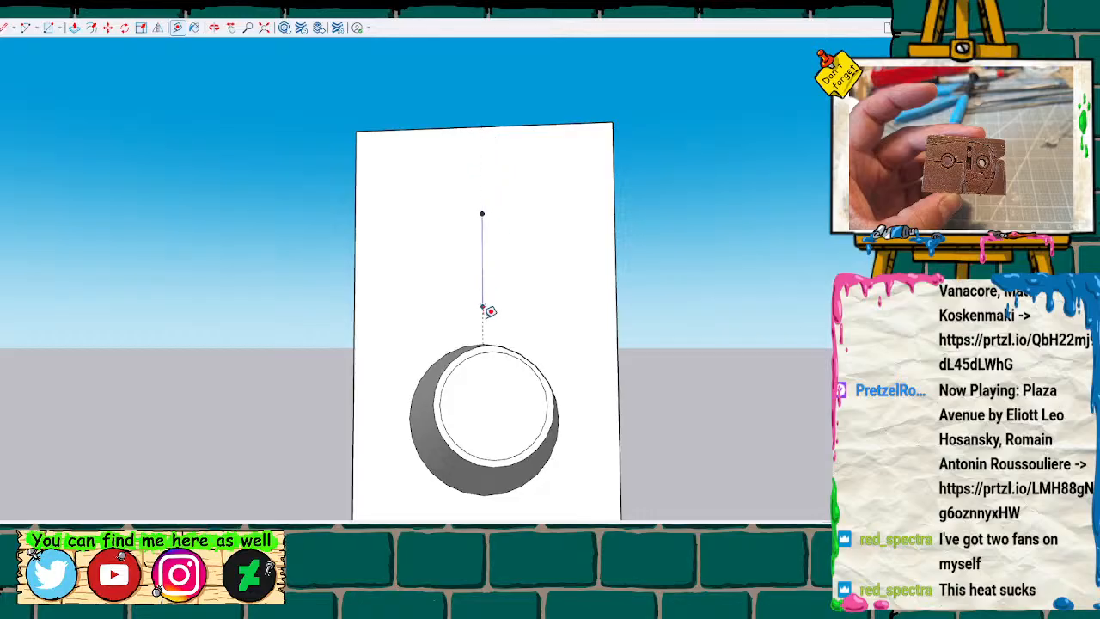
pyautogui.click(484, 343)
pyautogui.click(482, 213)
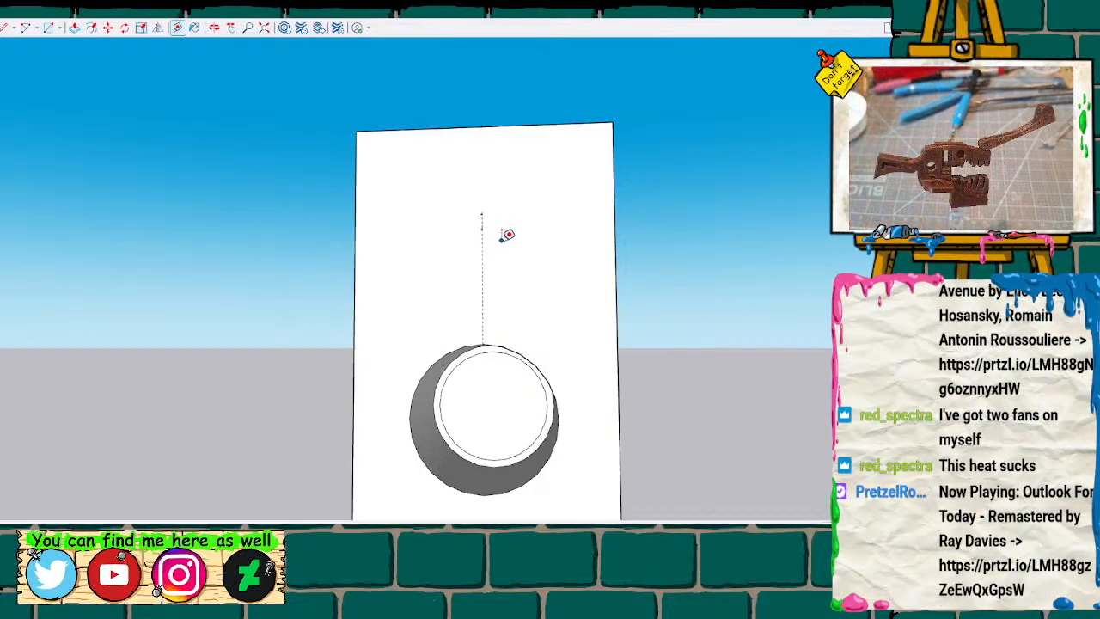
pyautogui.press('c')
pyautogui.click(482, 228)
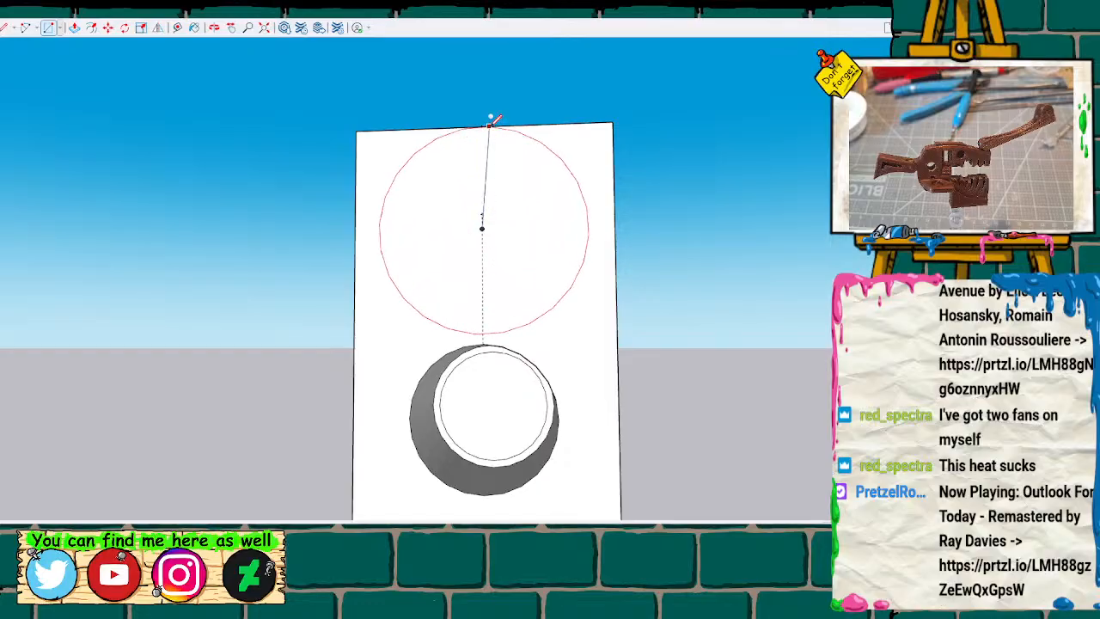
pyautogui.press('space')
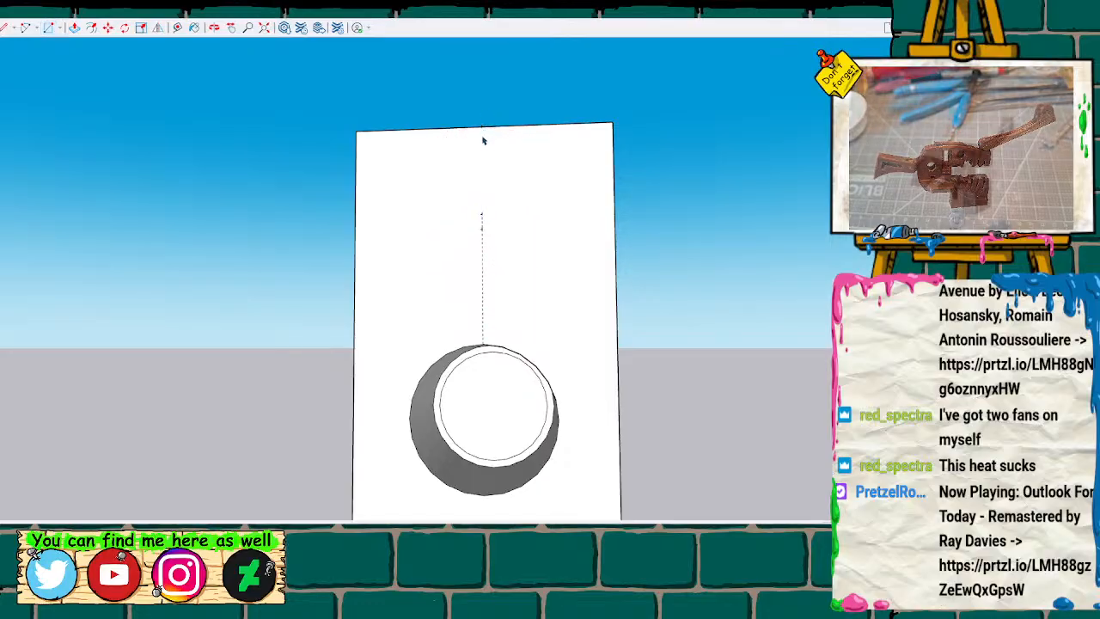
# Add a centreline guide down from the top edge's midpoint, and draw a circle from the lower guide point out to its end.
pyautogui.press('t')
pyautogui.click(481, 127)
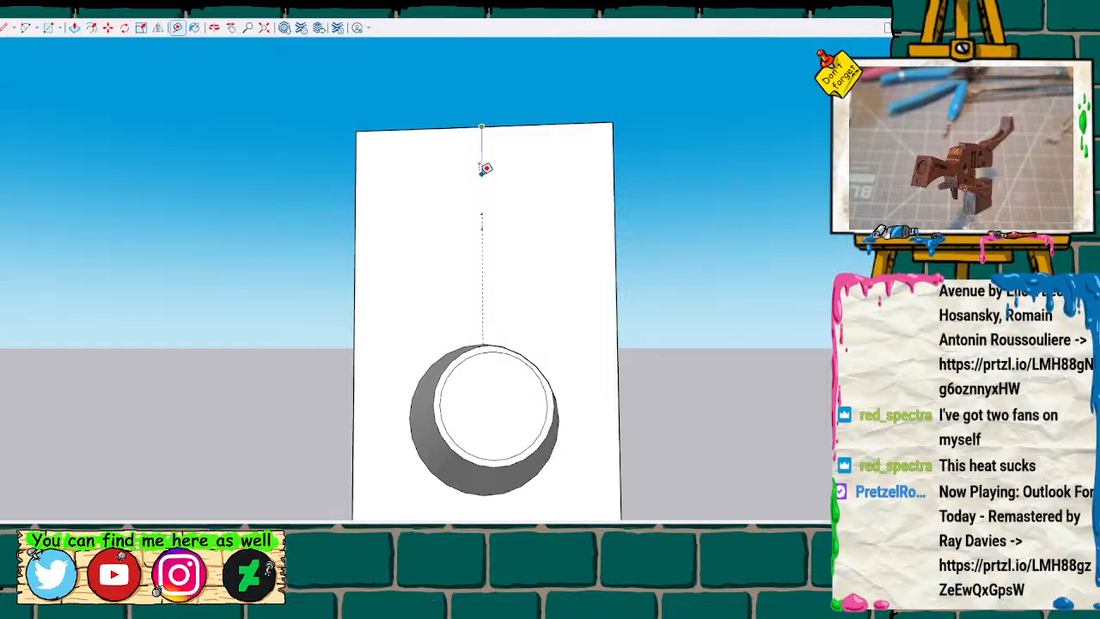
pyautogui.click(486, 168)
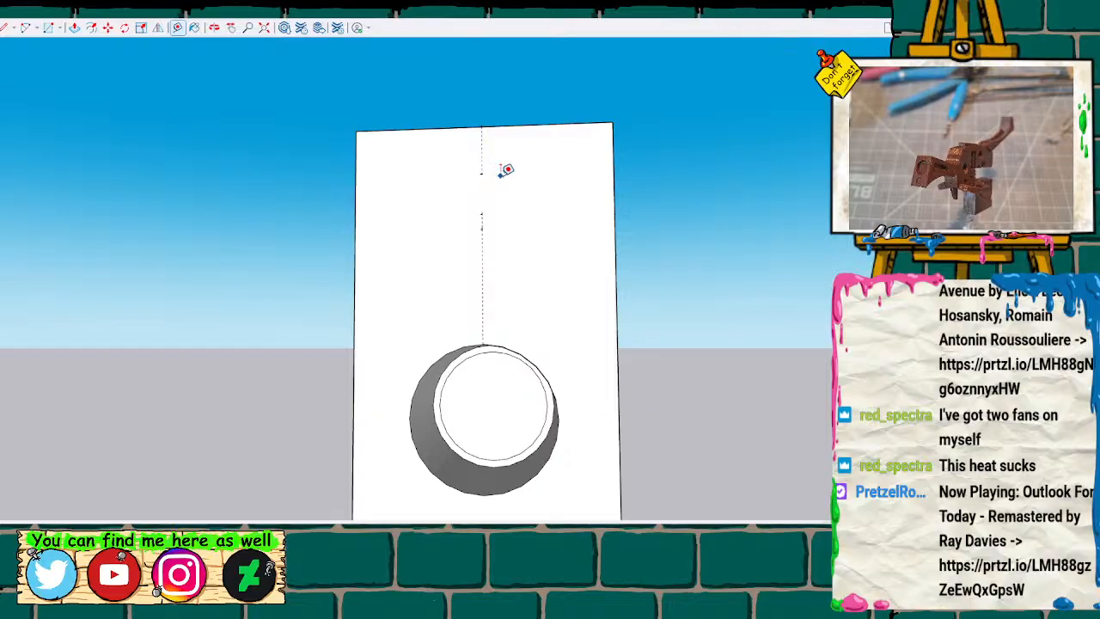
pyautogui.press('c')
pyautogui.click(482, 228)
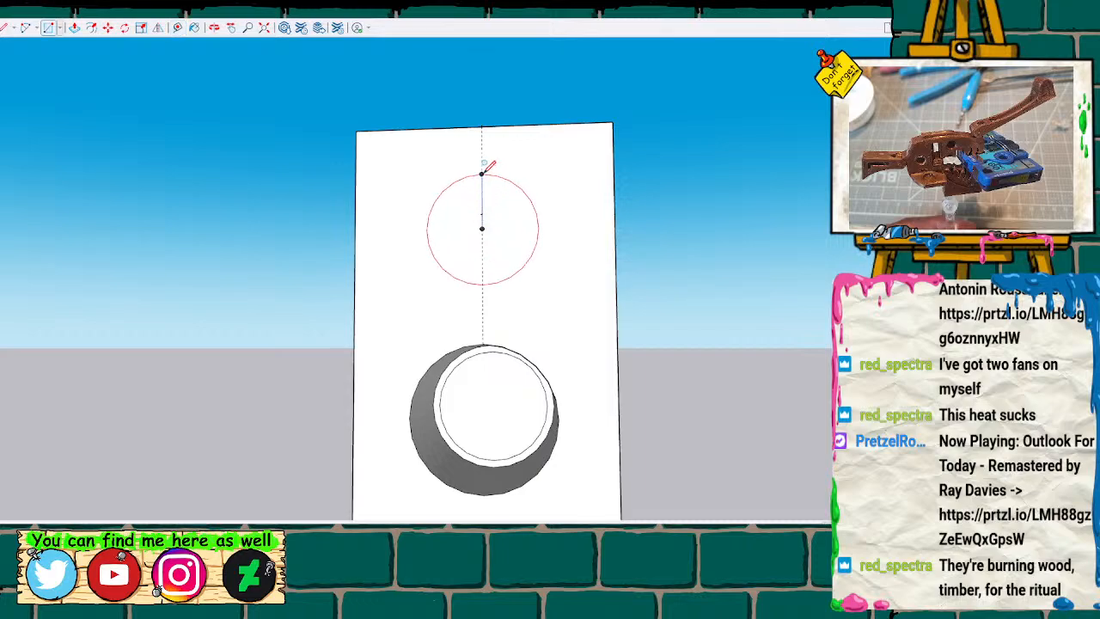
pyautogui.click(482, 174)
# Measure from the new circle's lower edge towards the large hole and lay a guide along the vertical centreline.
pyautogui.press('t')
pyautogui.click(483, 282)
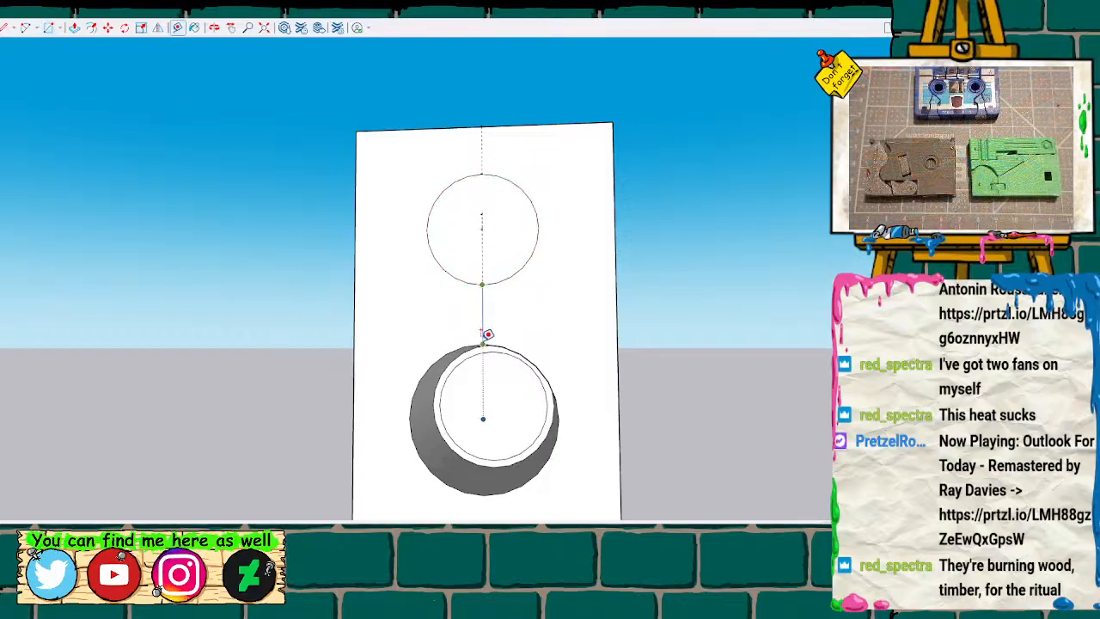
pyautogui.press('space')
# Push the new circle into the front face to form a round recess above the large hole.
pyautogui.click(499, 222)
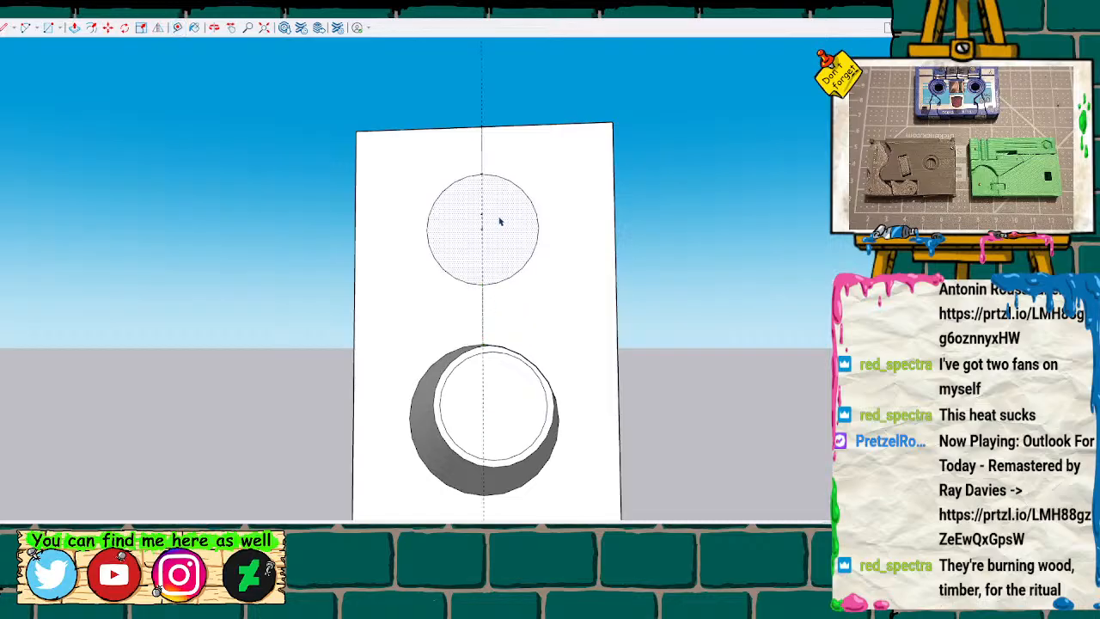
pyautogui.click(499, 221)
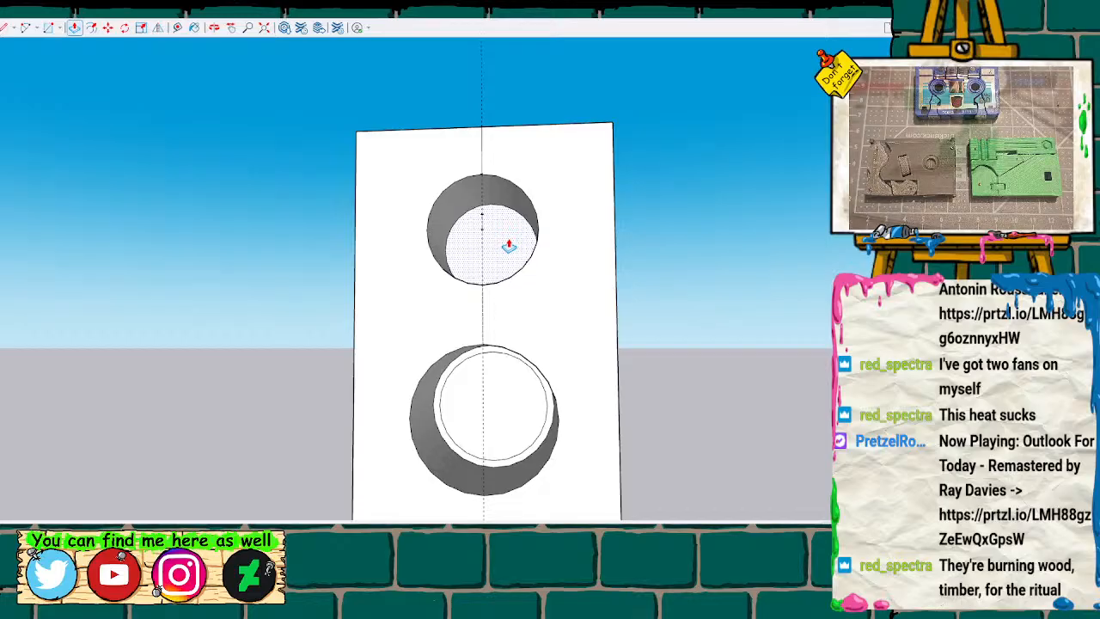
pyautogui.press('Return')
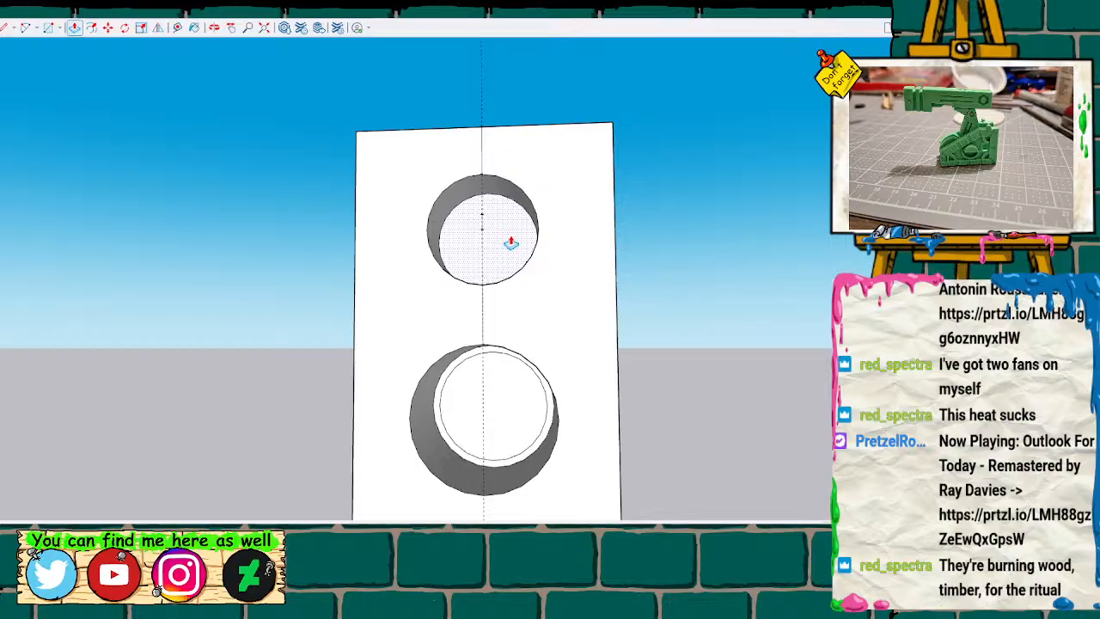
# Place a guide point on the horizontal line below the large hole, offset to one side of the vertical centreline.
pyautogui.press('h')
pyautogui.moveTo(555, 365); pyautogui.dragTo(529, 76)
pyautogui.moveTo(602, 245)
pyautogui.mouseDown(button='middle')
pyautogui.moveTo(510, 297)
pyautogui.moveTo(386, 314)
pyautogui.moveTo(498, 363)
pyautogui.moveTo(486, 340)
pyautogui.mouseUp(button='middle')
pyautogui.scroll(-4, 497, 363)
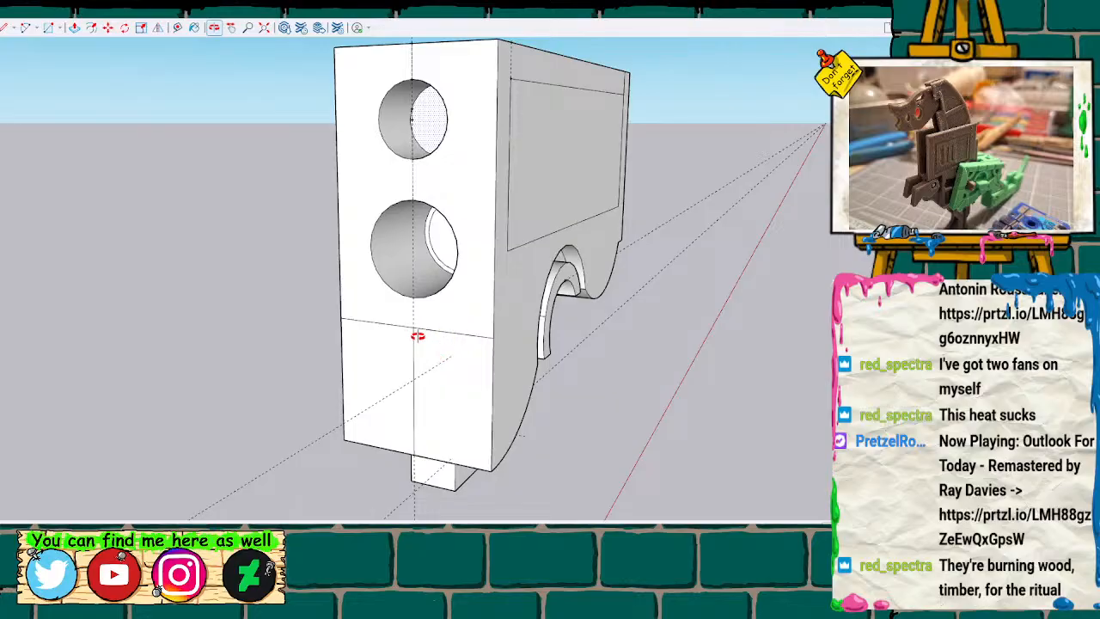
pyautogui.moveTo(456, 336); pyautogui.dragTo(569, 274)
pyautogui.press('t')
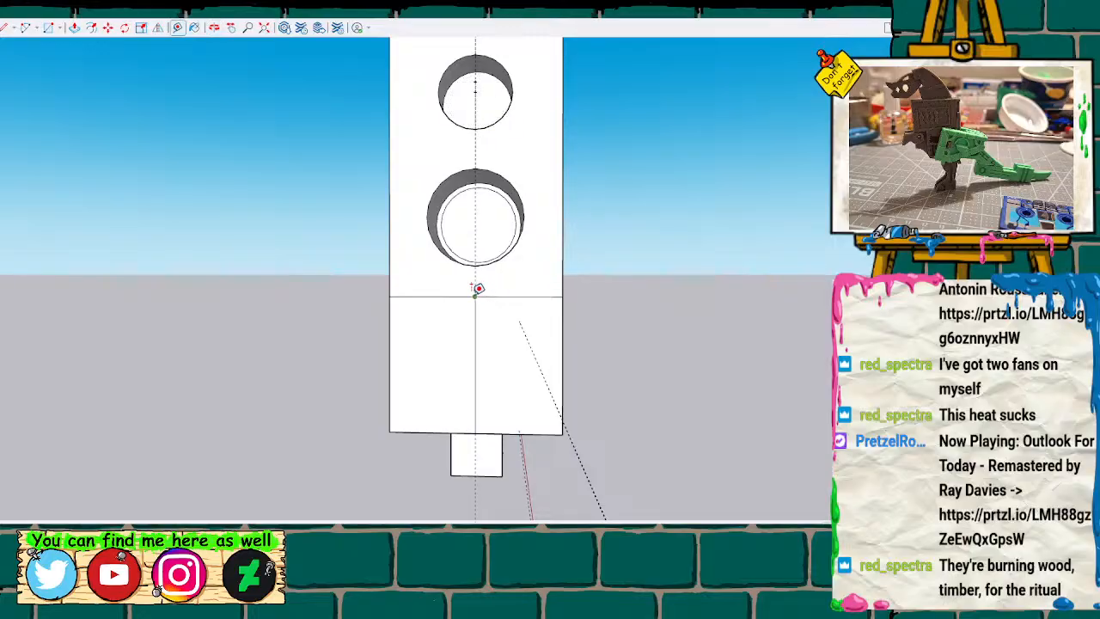
pyautogui.click(475, 295)
pyautogui.press('space')
pyautogui.press('t')
pyautogui.click(475, 296)
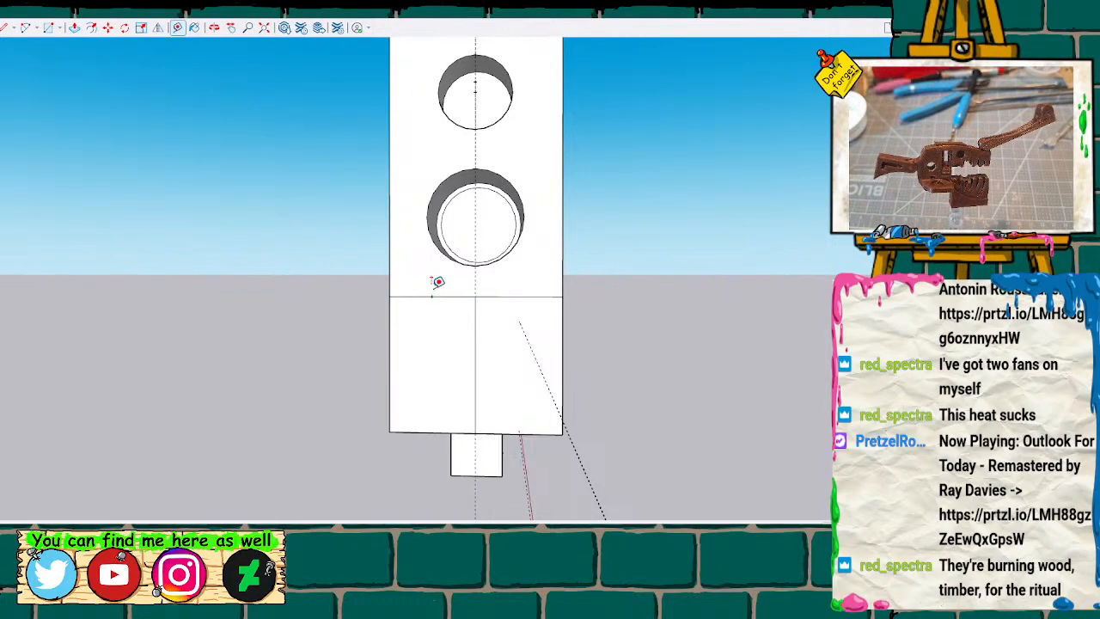
pyautogui.moveTo(437, 282); pyautogui.dragTo(485, 292, button='middle')
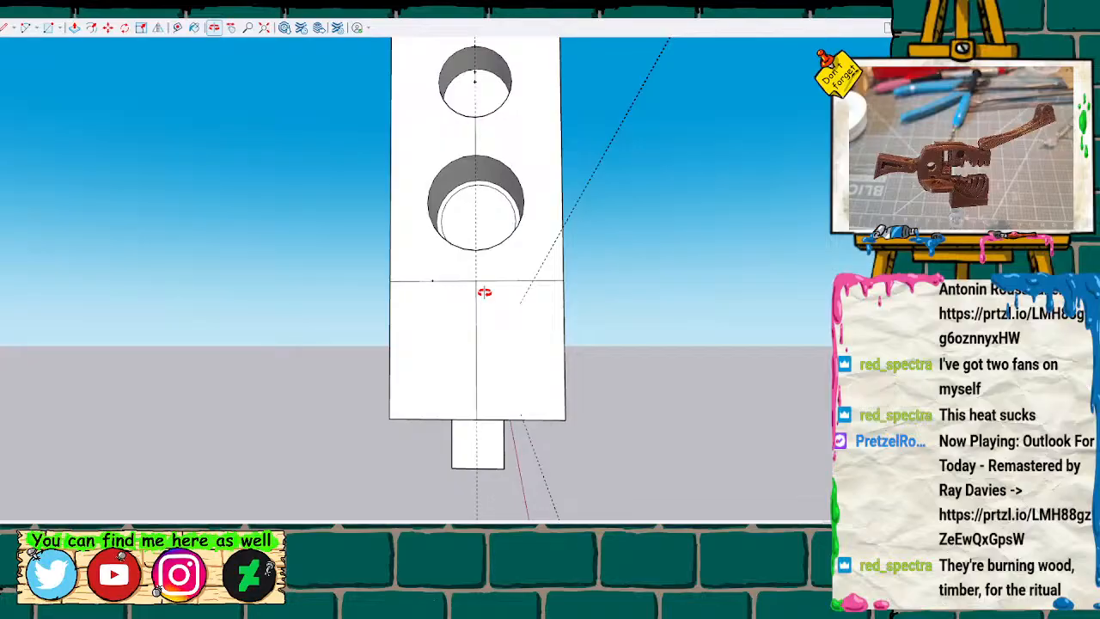
# Draw a centred rectangle downward from the guide point below the large hole and delete the line dividing it.
pyautogui.press('r')
pyautogui.click(432, 280)
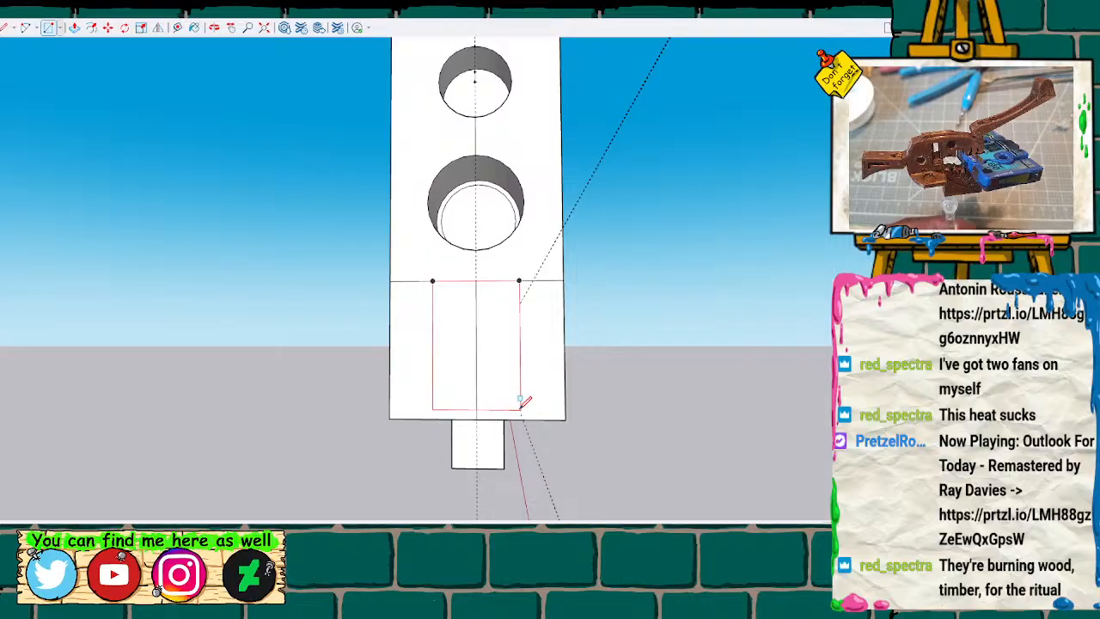
pyautogui.press('Return')
pyautogui.press('space')
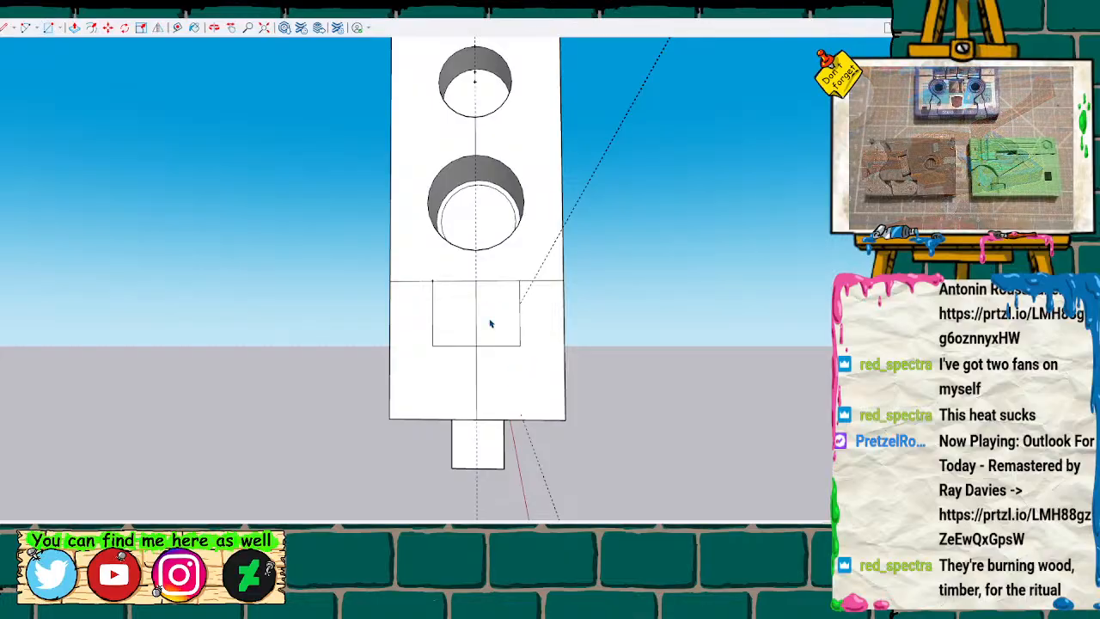
pyautogui.press('Delete')
# Push the rectangle into the body to form a rectangular recess below the large hole.
pyautogui.click(504, 332)
pyautogui.press('p')
pyautogui.click(504, 333)
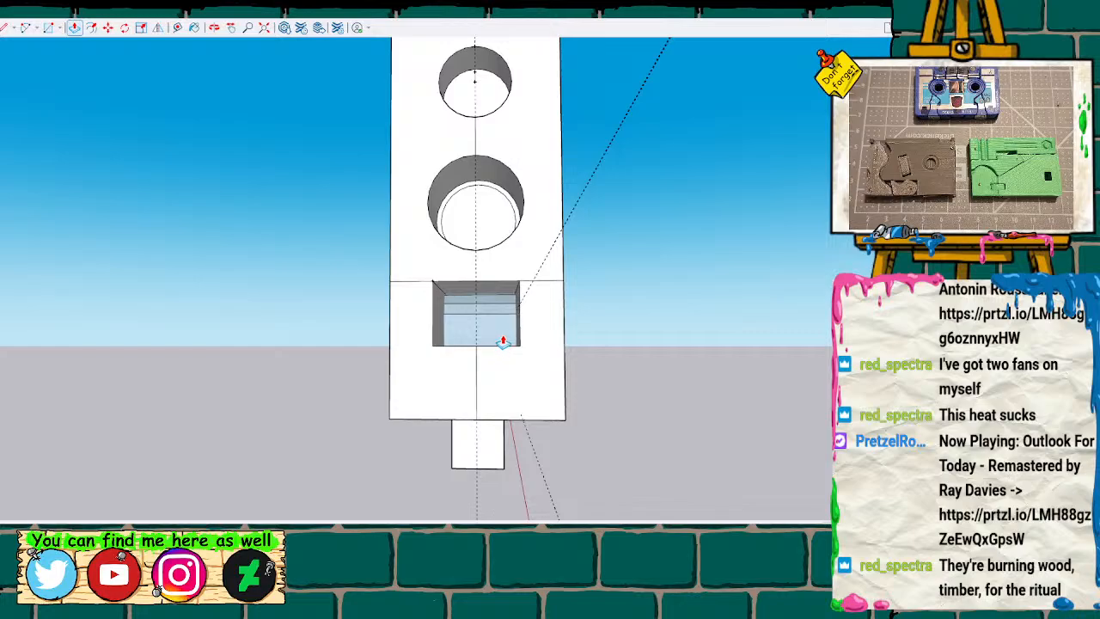
# Display the hidden back edges and measure the distance from the small round recess to the front face's side edge.
pyautogui.moveTo(611, 381); pyautogui.dragTo(115, 349, button='middle')
pyautogui.press('k')
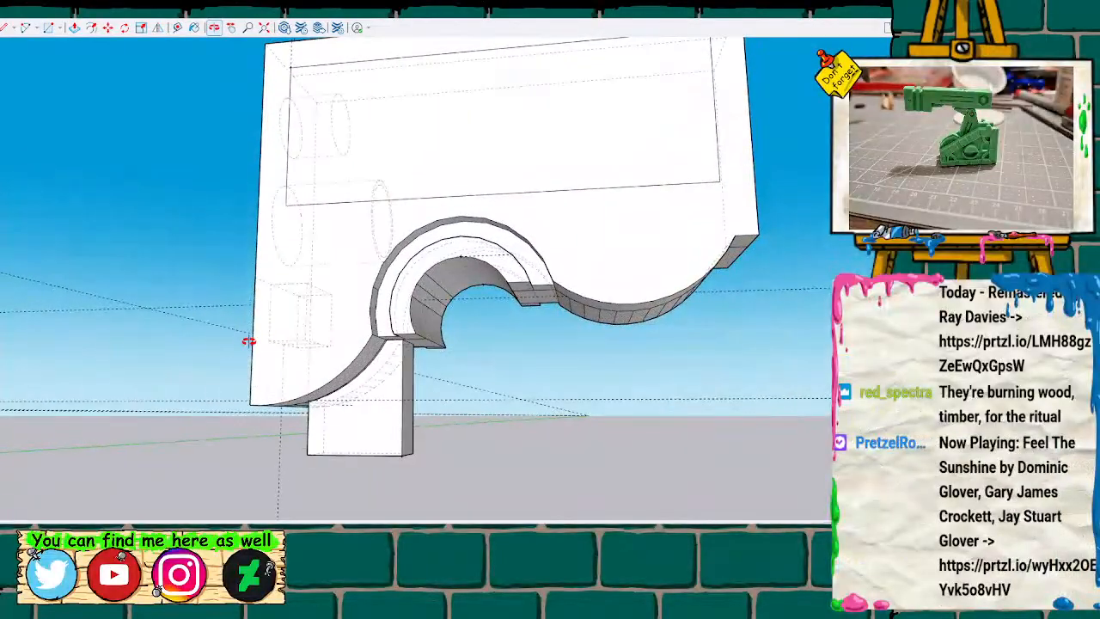
pyautogui.moveTo(344, 329); pyautogui.dragTo(347, 261, button='middle')
pyautogui.scroll(-3, 347, 258)
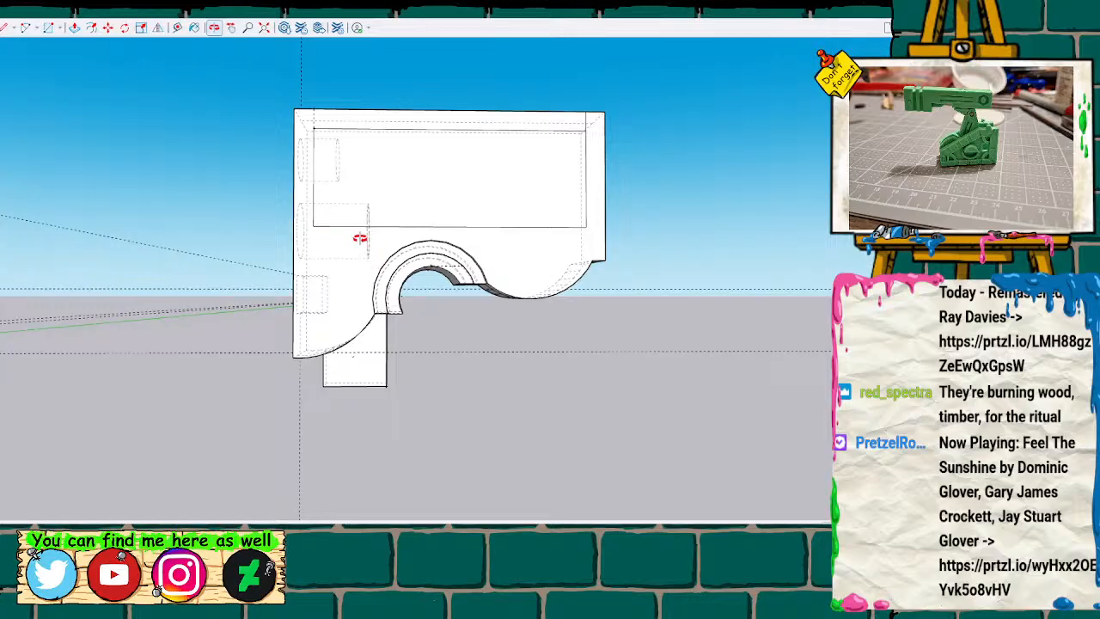
pyautogui.scroll(-2, 293, 304)
pyautogui.moveTo(293, 304)
pyautogui.keyDown('shift'); pyautogui.mouseDown(button='middle')
pyautogui.moveTo(754, 347)
pyautogui.moveTo(1070, 355)
pyautogui.moveTo(390, 307)
pyautogui.moveTo(618, 336)
pyautogui.moveTo(1076, 355)
pyautogui.moveTo(265, 315)
pyautogui.moveTo(287, 366)
pyautogui.moveTo(294, 329)
pyautogui.moveTo(355, 352)
pyautogui.moveTo(651, 336)
pyautogui.moveTo(687, 319)
pyautogui.moveTo(544, 345)
pyautogui.moveTo(214, 317)
pyautogui.moveTo(381, 314)
pyautogui.moveTo(312, 327)
pyautogui.moveTo(326, 292)
pyautogui.moveTo(423, 333)
pyautogui.moveTo(360, 341)
pyautogui.moveTo(668, 404)
pyautogui.moveTo(710, 483)
pyautogui.moveTo(685, 336)
pyautogui.moveTo(418, 314)
pyautogui.moveTo(410, 266)
pyautogui.moveTo(358, 245)
pyautogui.moveTo(563, 288)
pyautogui.moveTo(386, 233)
pyautogui.moveTo(393, 248)
pyautogui.moveTo(428, 249)
pyautogui.moveTo(412, 258)
pyautogui.moveTo(444, 249)
pyautogui.mouseUp(button='middle'); pyautogui.keyUp('shift')
pyautogui.scroll(2, 445, 249)
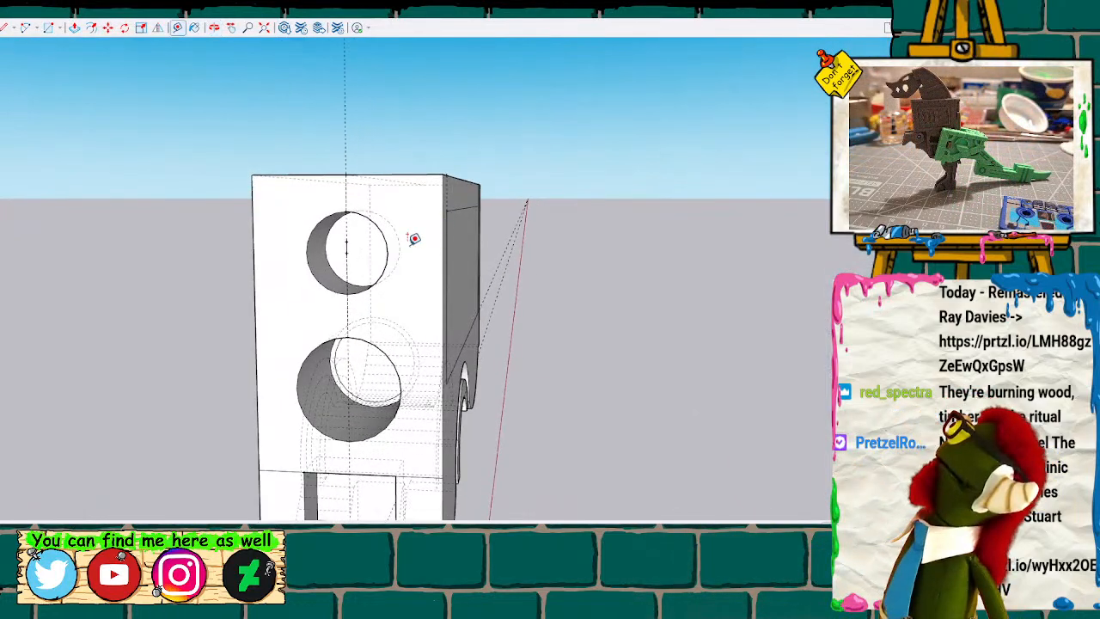
pyautogui.click(388, 253)
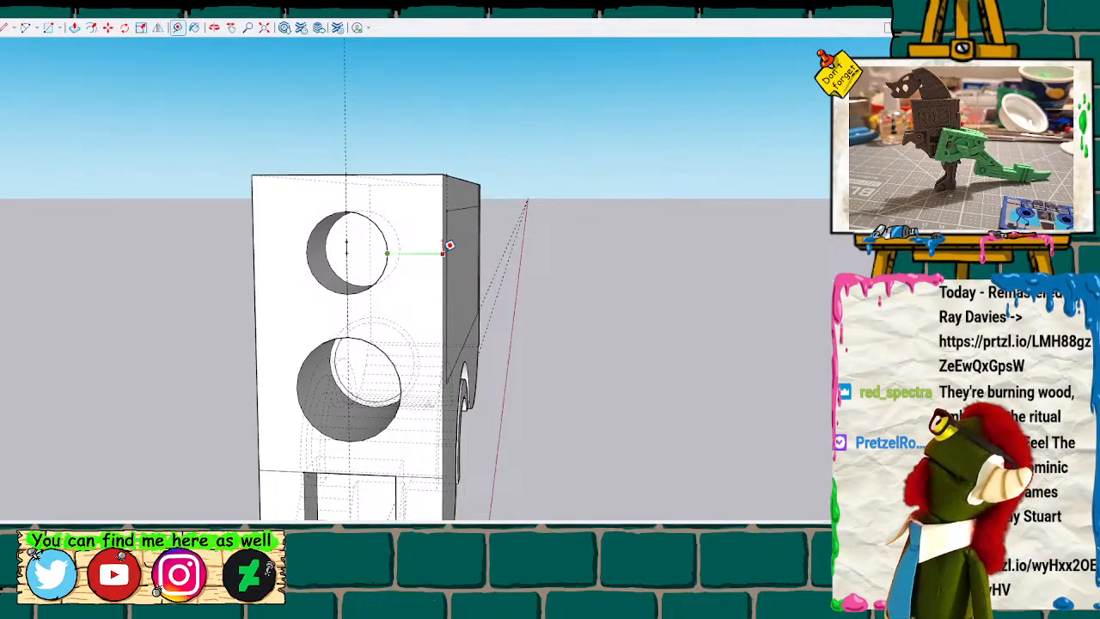
pyautogui.press('space')
# Push the rectangular panel on the body's side face inward to form a shallow recess.
pyautogui.click(462, 253)
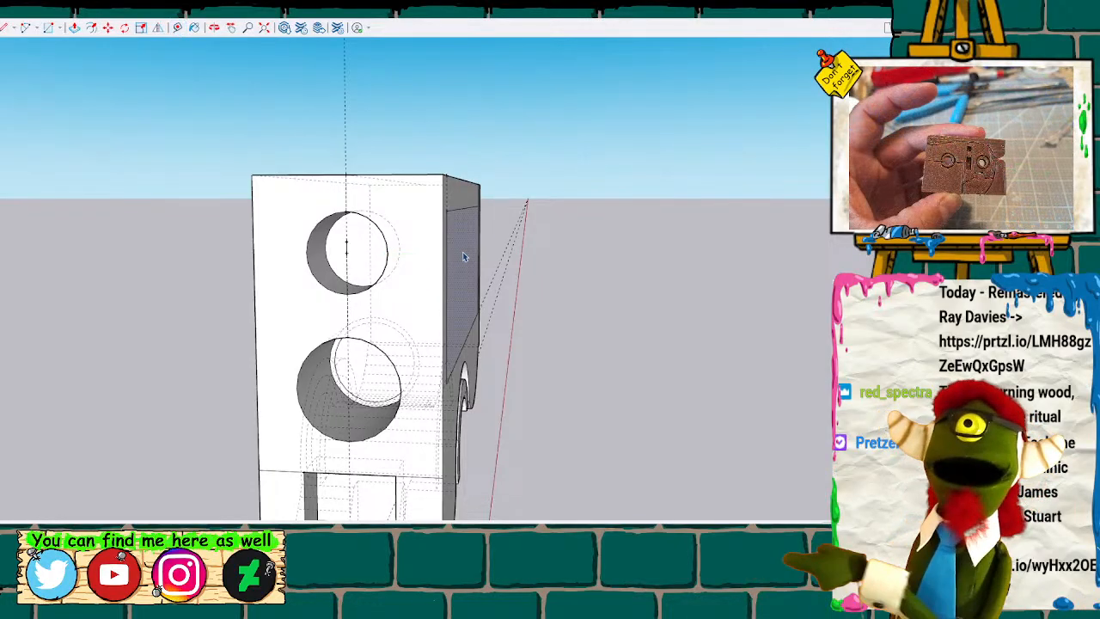
pyautogui.press('p')
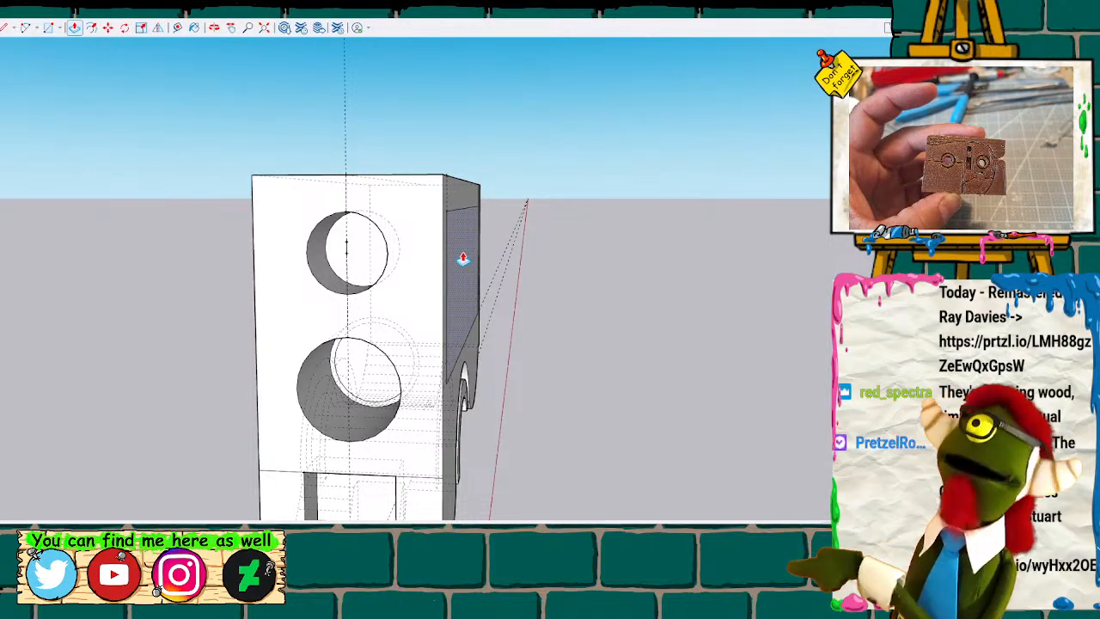
pyautogui.moveTo(462, 258); pyautogui.dragTo(454, 260)
pyautogui.press('Return')
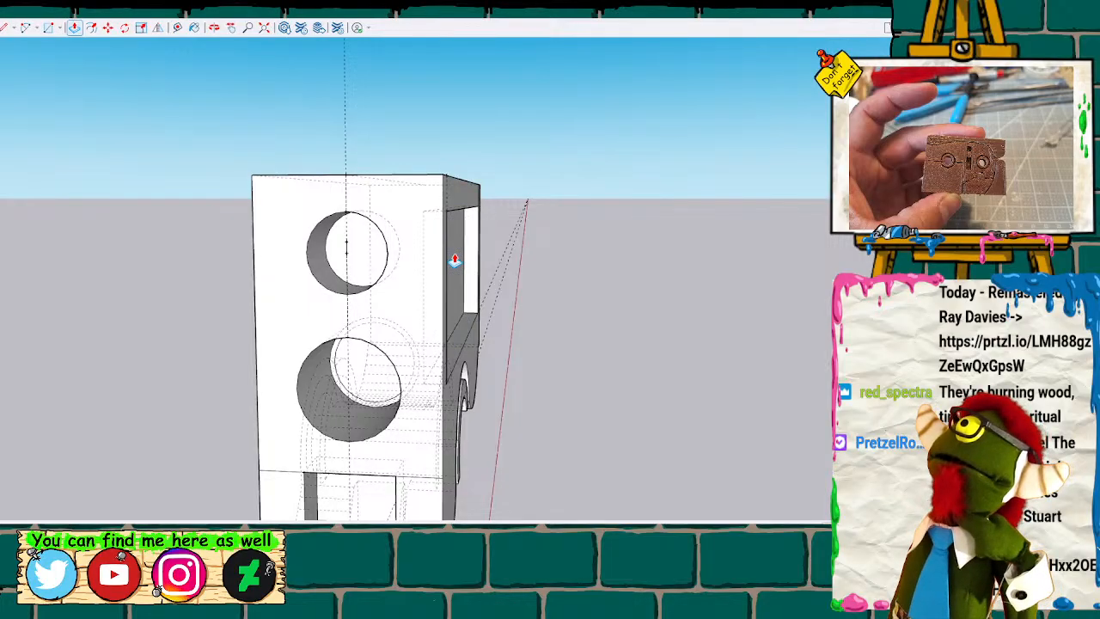
# Measure the wall between the small round recess and the recessed side of the body.
pyautogui.press('t')
pyautogui.click(387, 253)
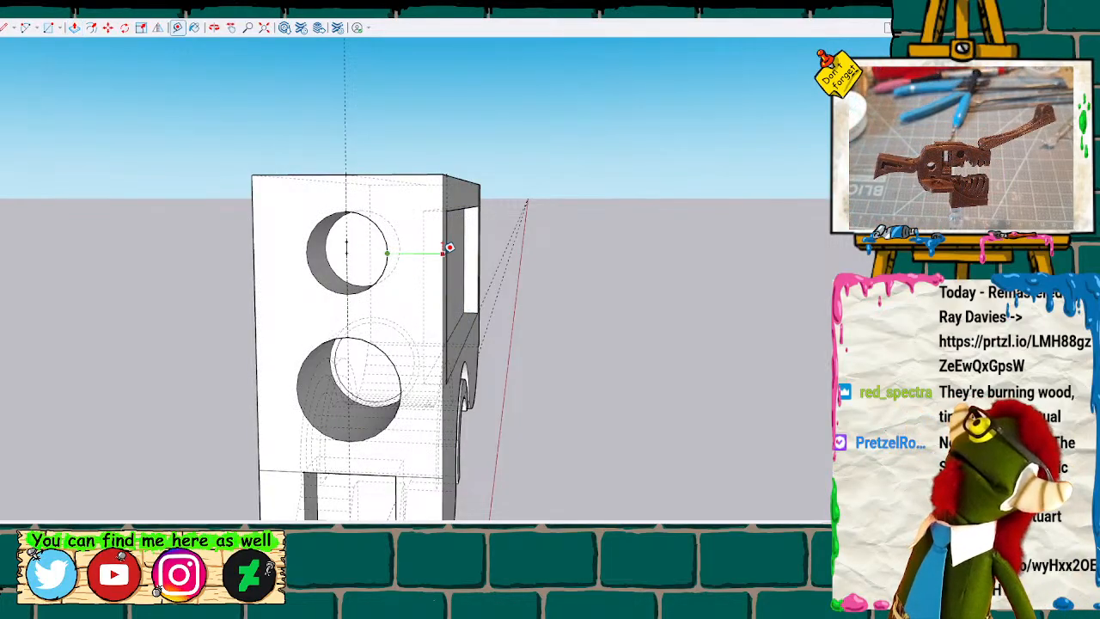
pyautogui.press('space')
# Raise the lower inner face of the side panel recess with Push/Pull to reduce the recess height.
pyautogui.scroll(-1, 421, 279)
pyautogui.moveTo(448, 266); pyautogui.dragTo(452, 341, button='middle')
pyautogui.moveTo(460, 349); pyautogui.dragTo(362, 390)
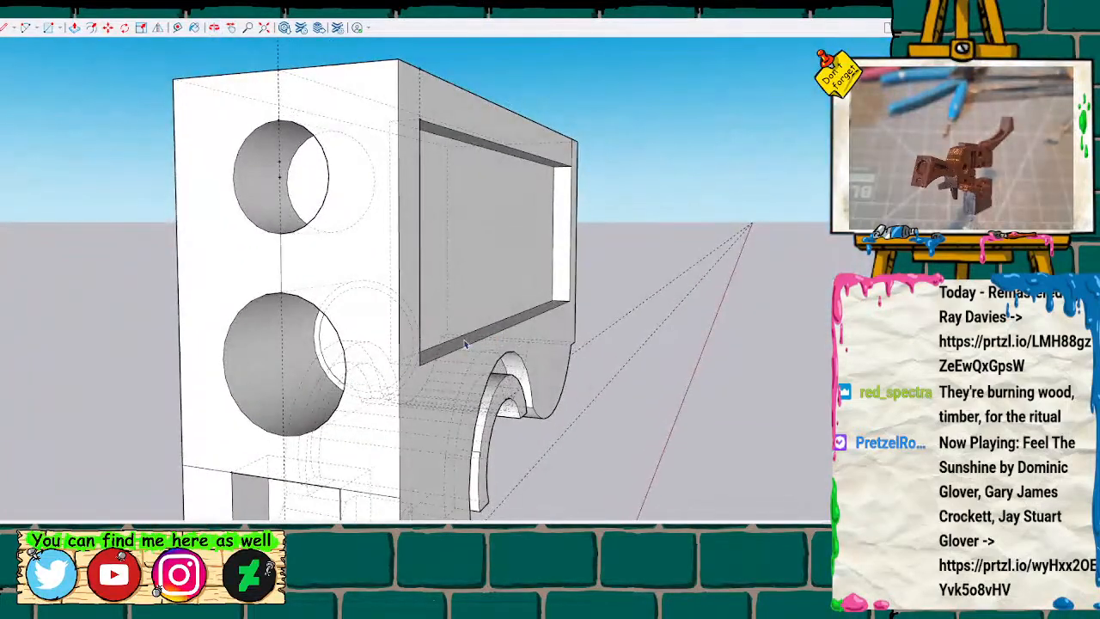
pyautogui.press('m')
pyautogui.moveTo(464, 342); pyautogui.dragTo(471, 311)
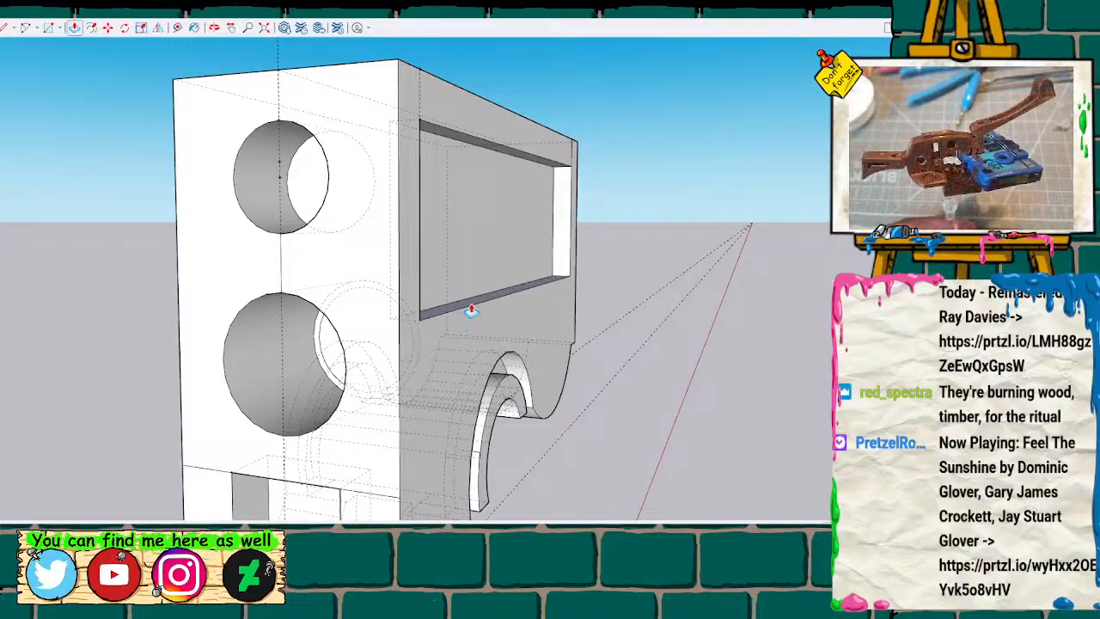
pyautogui.moveTo(471, 311); pyautogui.dragTo(472, 309)
# Examine the body's front and side recesses and compare the part with the other parts in the model.
pyautogui.scroll(-3, 466, 364)
pyautogui.moveTo(456, 356)
pyautogui.mouseDown(button='middle')
pyautogui.moveTo(439, 349)
pyautogui.moveTo(549, 313)
pyautogui.mouseUp(button='middle')
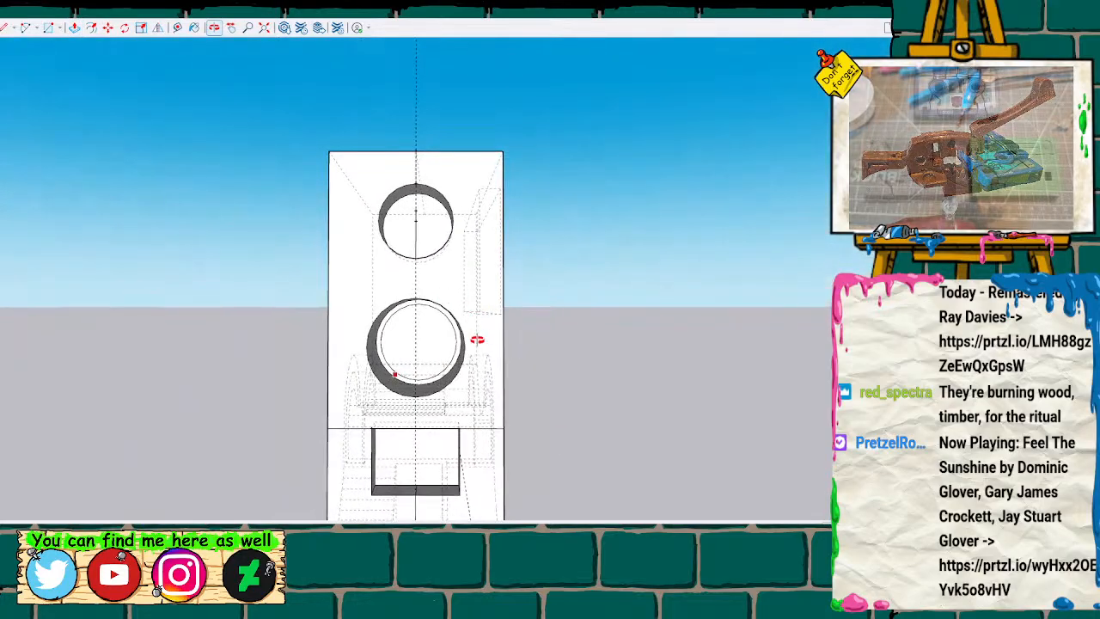
pyautogui.moveTo(525, 326)
pyautogui.mouseDown(button='middle')
pyautogui.moveTo(295, 300)
pyautogui.moveTo(25, 319)
pyautogui.moveTo(574, 336)
pyautogui.moveTo(412, 344)
pyautogui.moveTo(346, 327)
pyautogui.moveTo(393, 334)
pyautogui.mouseUp(button='middle')
pyautogui.scroll(-5, 393, 334)
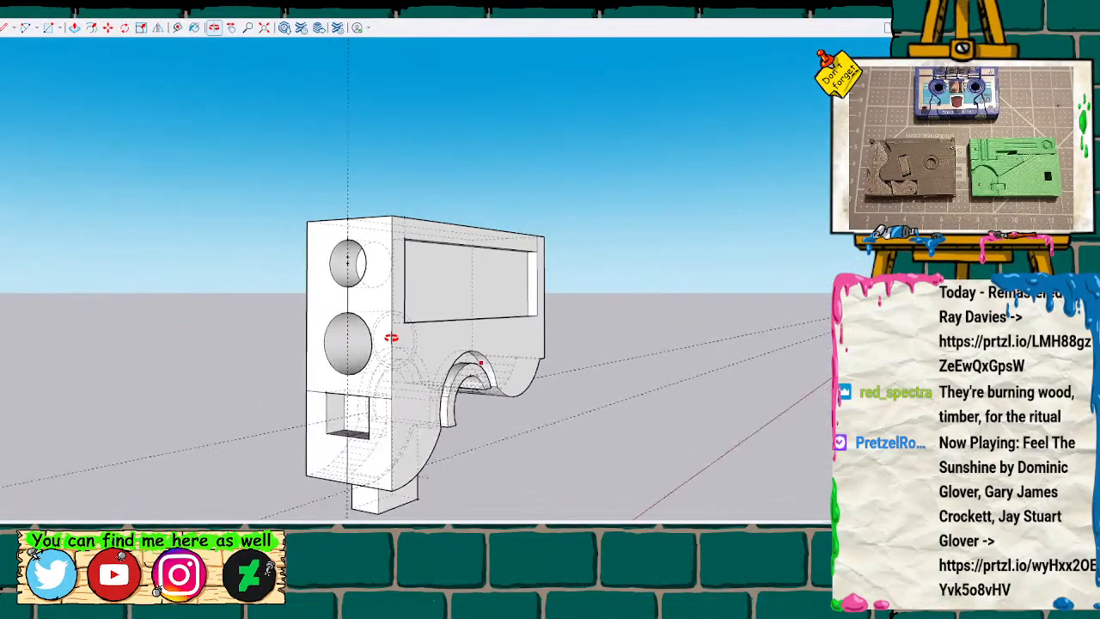
pyautogui.moveTo(397, 337)
pyautogui.mouseDown(button='middle')
pyautogui.moveTo(562, 347)
pyautogui.moveTo(157, 374)
pyautogui.mouseUp(button='middle')
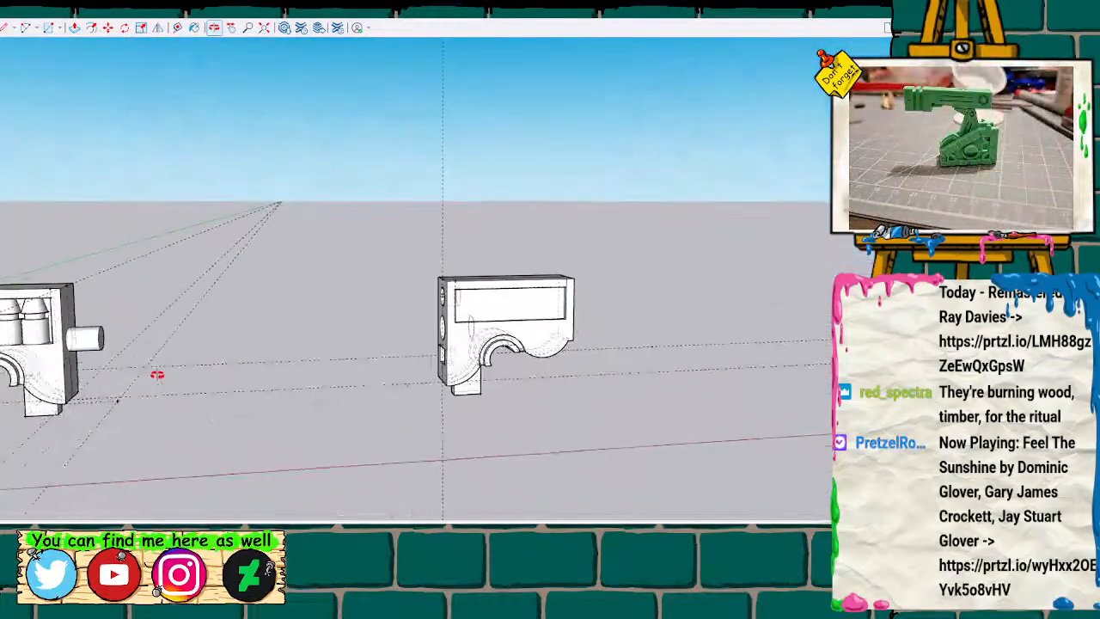
pyautogui.scroll(-6, 417, 320)
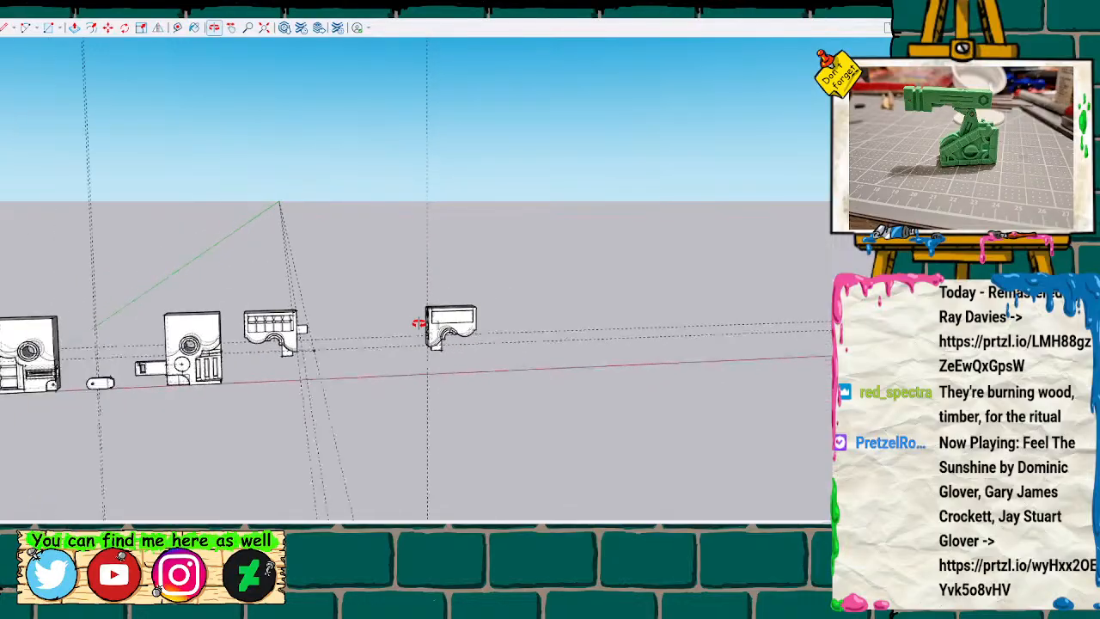
pyautogui.scroll(-2, 418, 323)
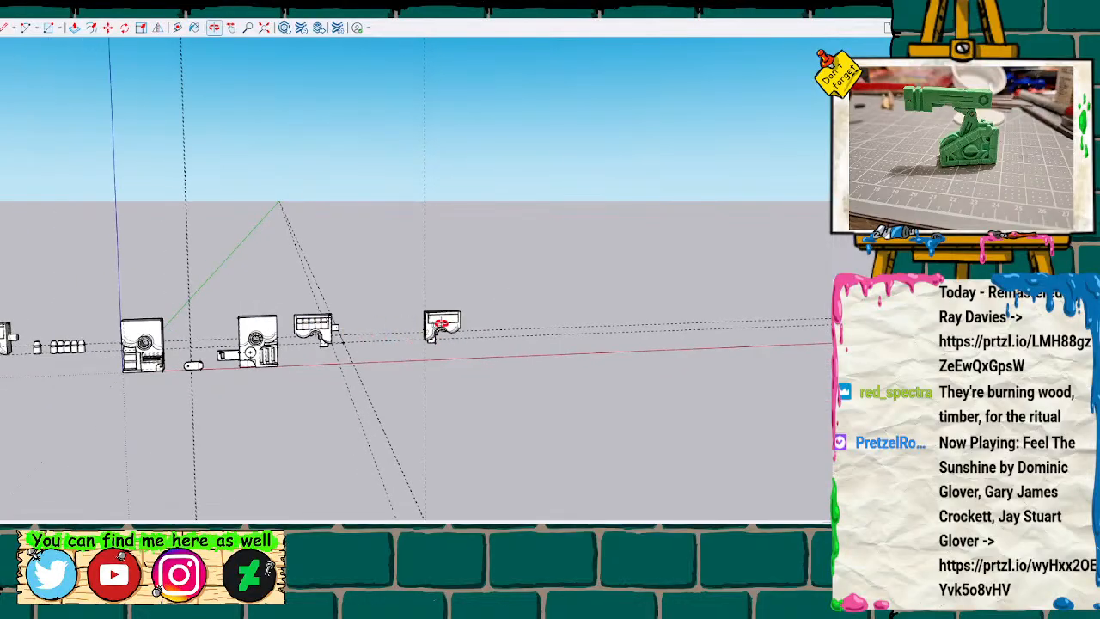
pyautogui.scroll(10, 441, 323)
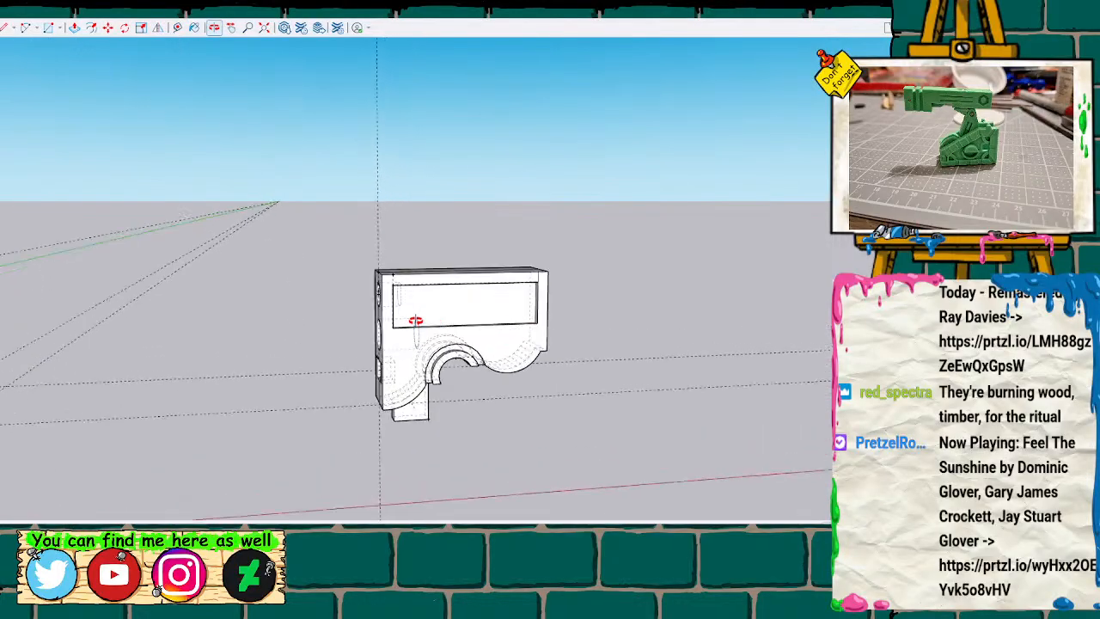
# Examine the body's rectangular side recess and compare it with the detailed recess on the neighbouring part.
pyautogui.moveTo(409, 320)
pyautogui.mouseDown(button='middle')
pyautogui.moveTo(403, 344)
pyautogui.moveTo(779, 270)
pyautogui.moveTo(794, 304)
pyautogui.moveTo(312, 321)
pyautogui.moveTo(808, 327)
pyautogui.moveTo(477, 311)
pyautogui.moveTo(277, 322)
pyautogui.moveTo(352, 325)
pyautogui.moveTo(410, 301)
pyautogui.moveTo(327, 307)
pyautogui.moveTo(559, 275)
pyautogui.moveTo(641, 304)
pyautogui.moveTo(294, 304)
pyautogui.moveTo(302, 280)
pyautogui.moveTo(320, 369)
pyautogui.moveTo(281, 319)
pyautogui.moveTo(791, 408)
pyautogui.mouseUp(button='middle')
pyautogui.moveTo(678, 342)
pyautogui.mouseDown(button='middle')
pyautogui.moveTo(695, 334)
pyautogui.moveTo(582, 359)
pyautogui.moveTo(359, 371)
pyautogui.mouseUp(button='middle')
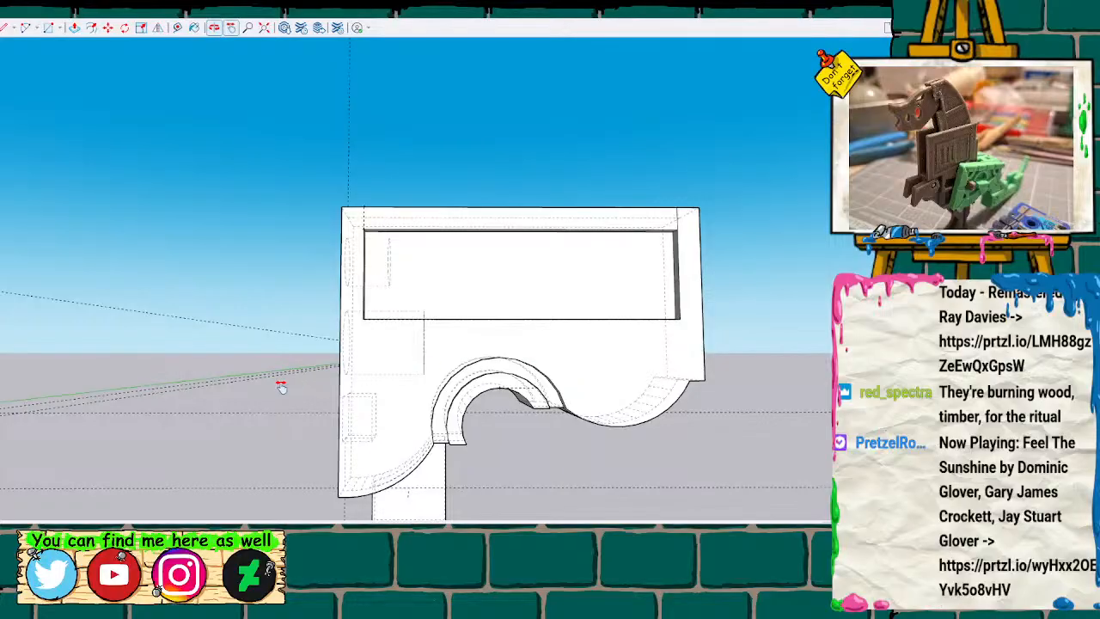
pyautogui.keyDown('shift'); pyautogui.moveTo(281, 387); pyautogui.dragTo(618, 339, button='middle'); pyautogui.keyUp('shift')
pyautogui.scroll(-8, 599, 341)
pyautogui.keyDown('shift'); pyautogui.moveTo(541, 362); pyautogui.dragTo(429, 369, button='middle'); pyautogui.keyUp('shift')
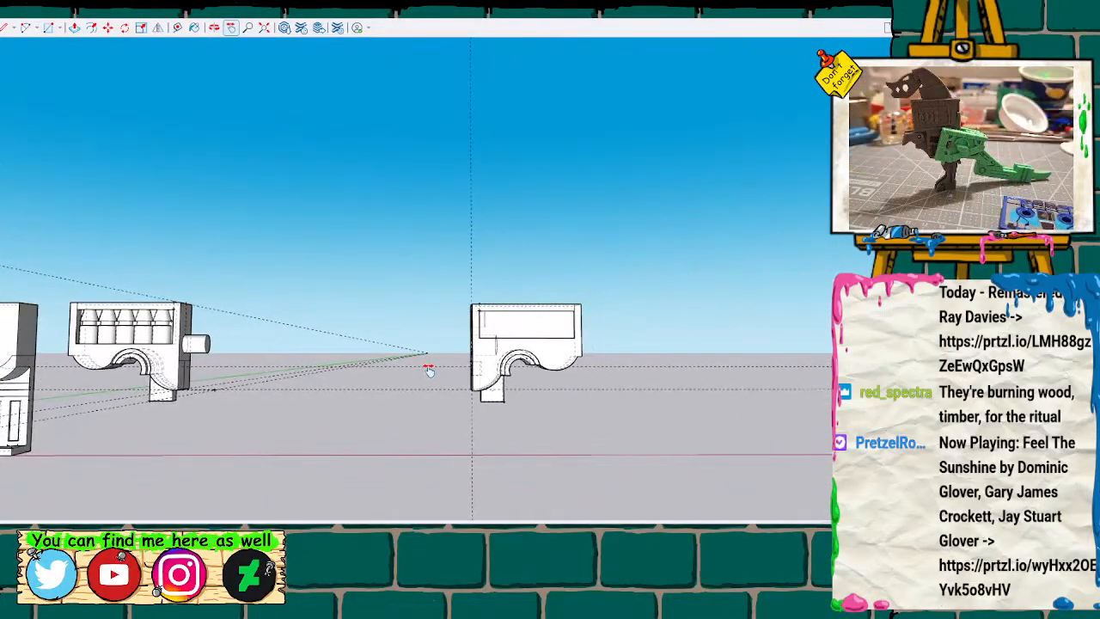
pyautogui.scroll(3, 506, 344)
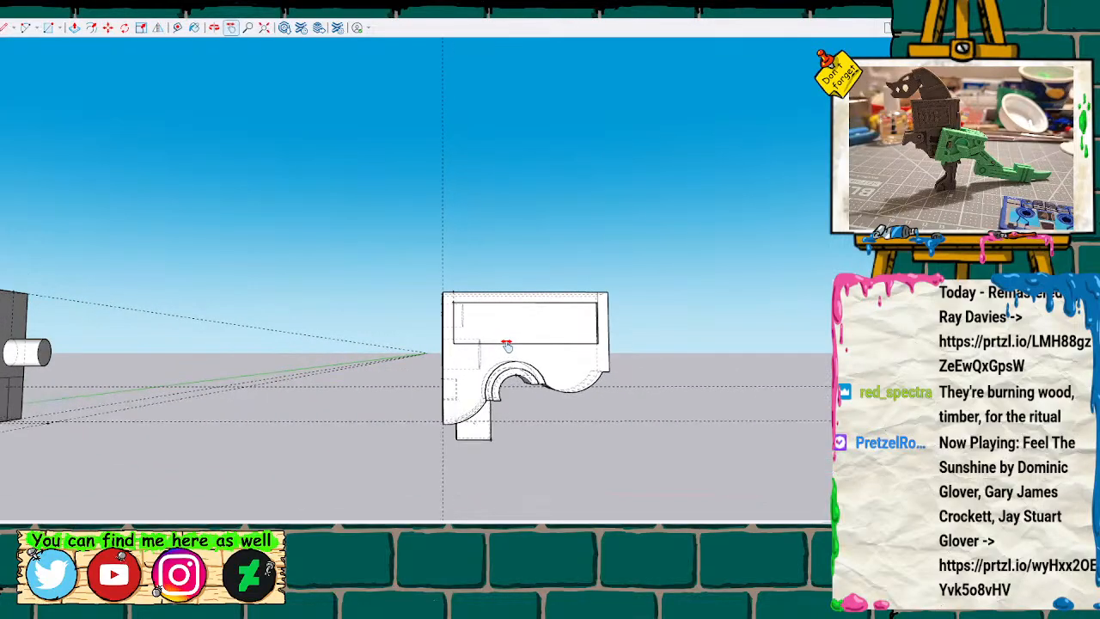
pyautogui.scroll(5, 506, 344)
pyautogui.keyDown('shift'); pyautogui.moveTo(678, 374); pyautogui.dragTo(561, 372, button='middle'); pyautogui.keyUp('shift')
pyautogui.scroll(-4, 533, 368)
pyautogui.scroll(-2, 536, 365)
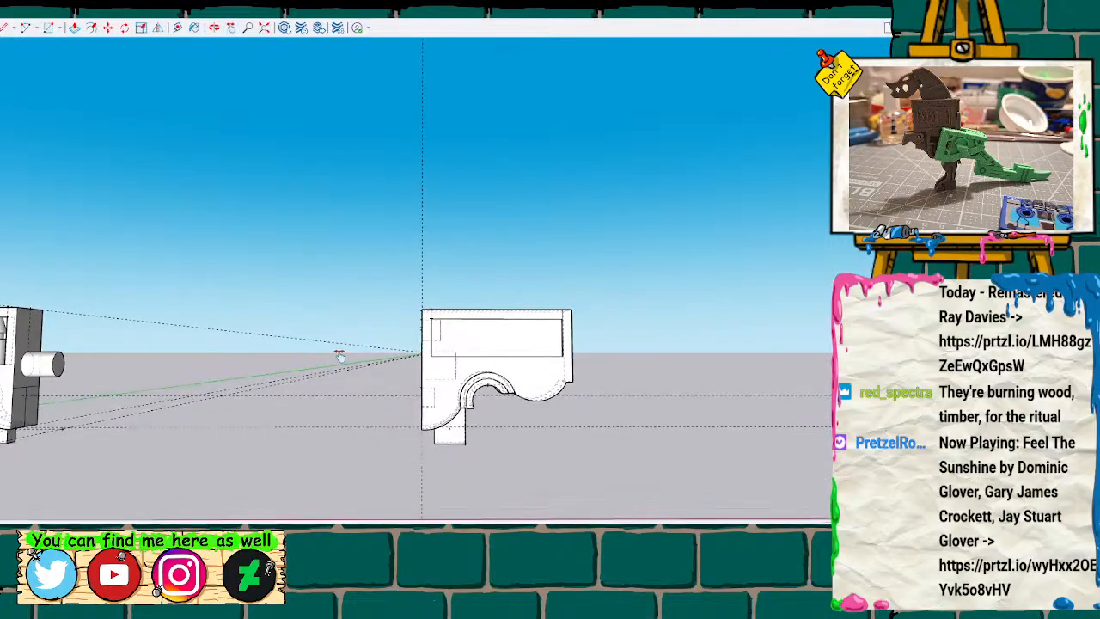
pyautogui.moveTo(534, 353)
pyautogui.keyDown('shift'); pyautogui.mouseDown(button='middle')
pyautogui.moveTo(838, 341)
pyautogui.moveTo(572, 325)
pyautogui.mouseUp(button='middle'); pyautogui.keyUp('shift')
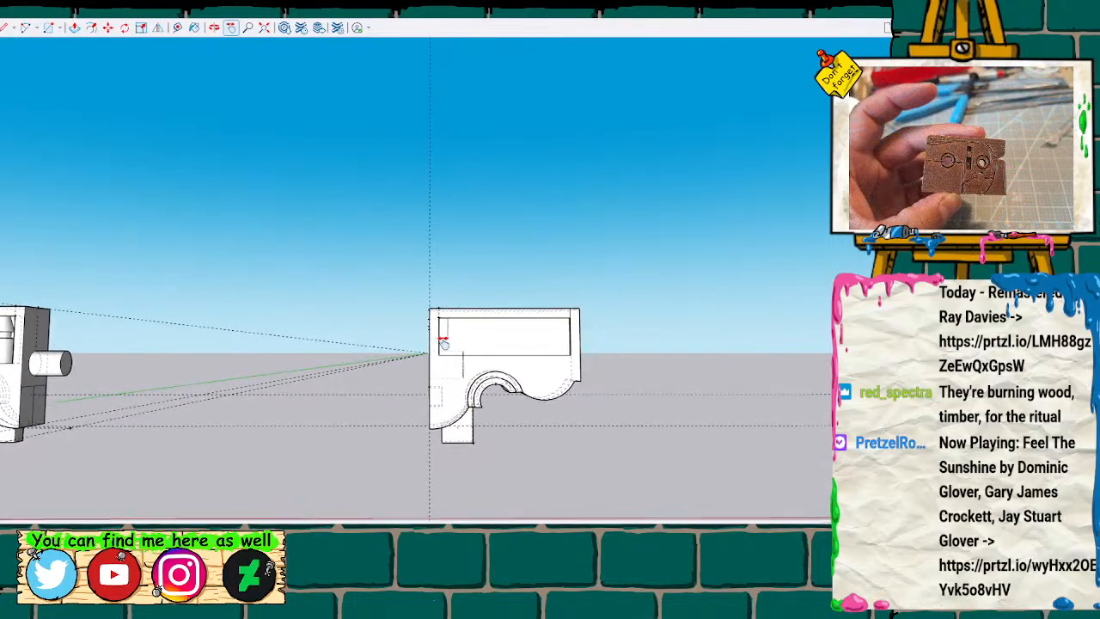
pyautogui.scroll(5, 557, 367)
pyautogui.scroll(5, 557, 368)
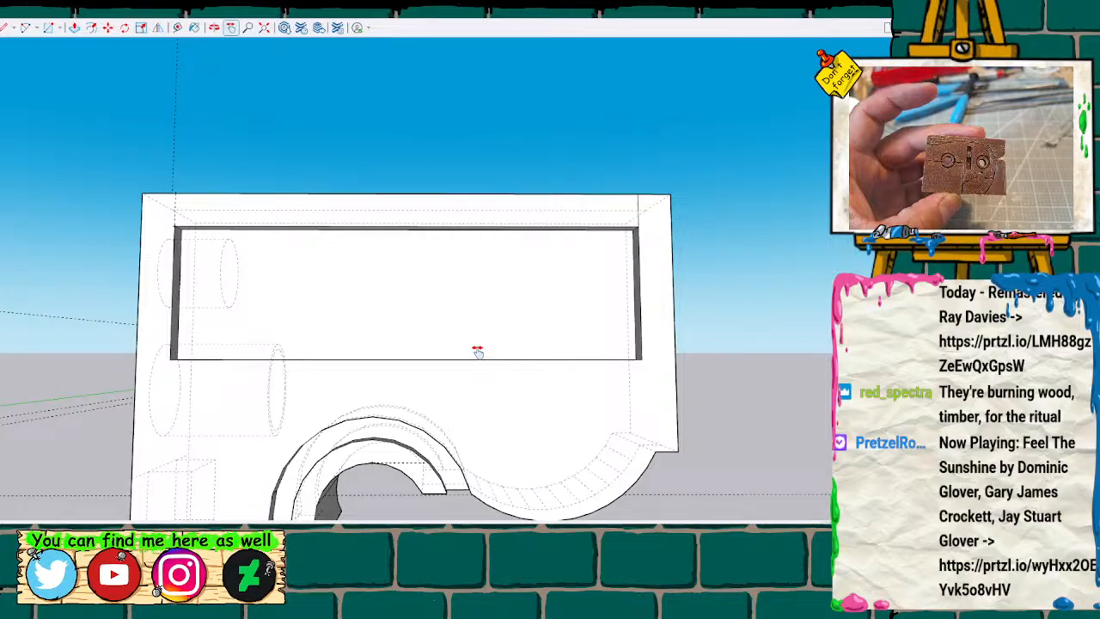
# Split the lower inner face of the side recess with a line and push its rear portion down to form a stepped recess.
pyautogui.press('l')
pyautogui.moveTo(491, 334); pyautogui.dragTo(489, 398, button='middle')
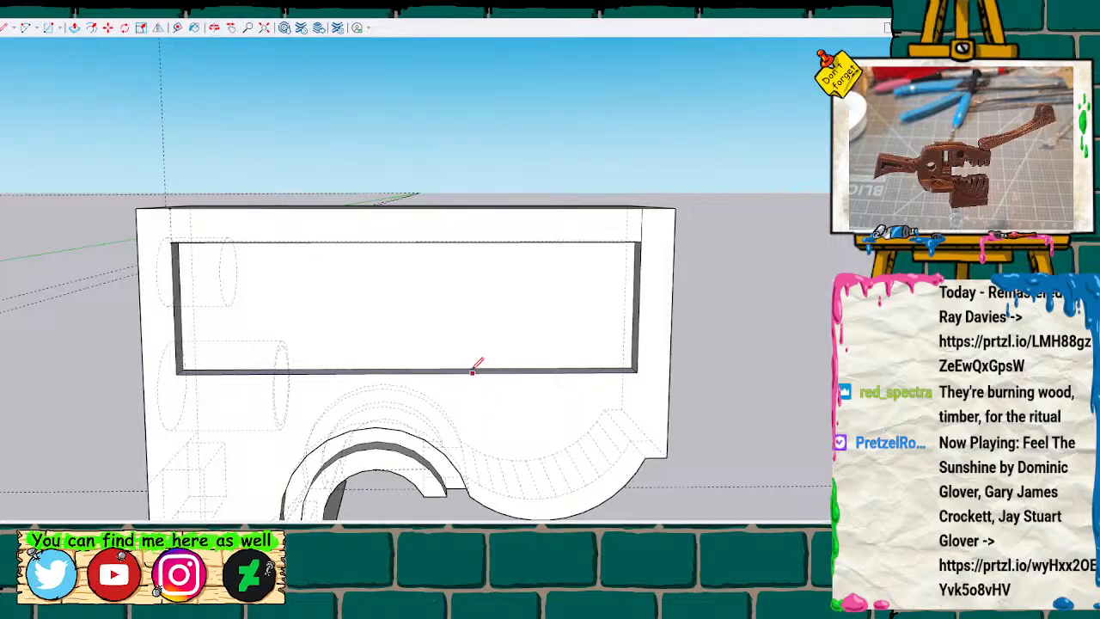
pyautogui.scroll(4, 473, 371)
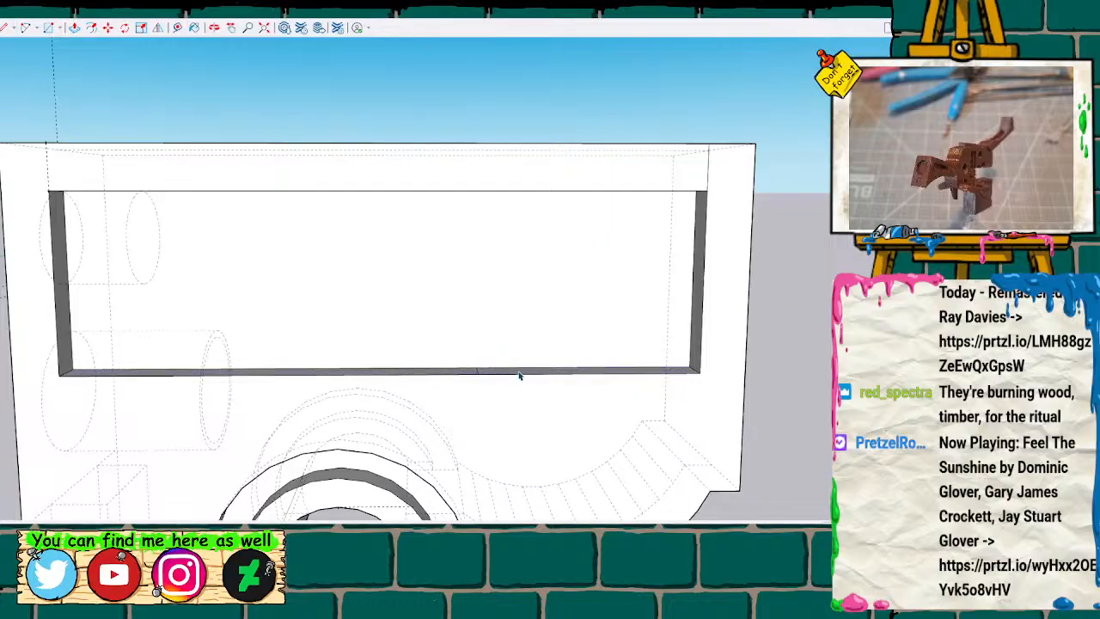
pyautogui.moveTo(518, 379); pyautogui.dragTo(528, 449)
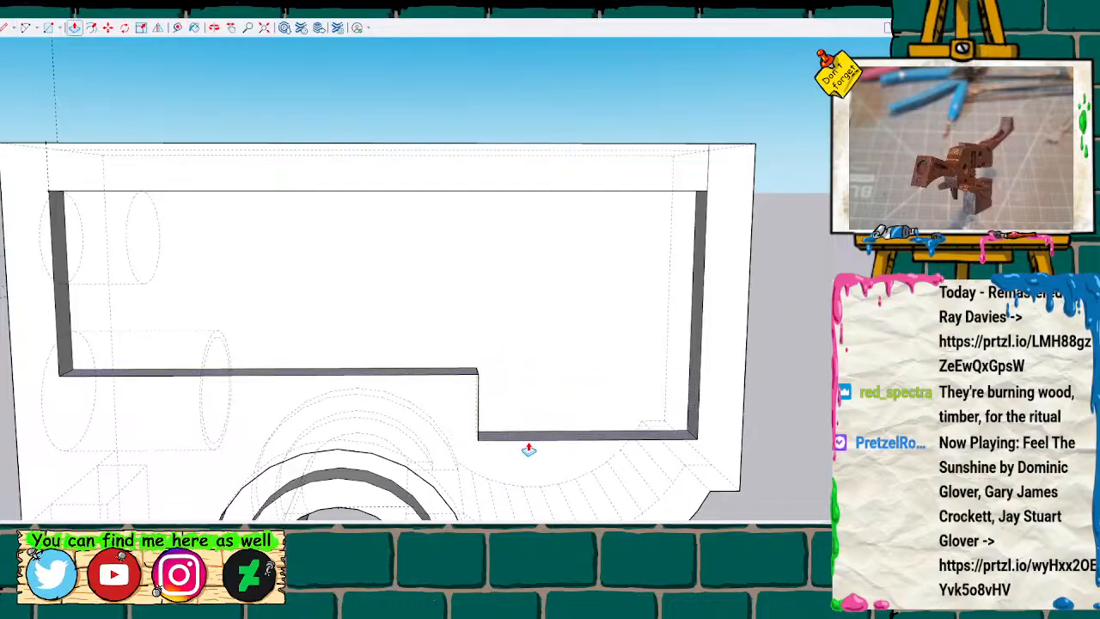
pyautogui.moveTo(729, 442)
pyautogui.mouseDown(button='middle')
pyautogui.moveTo(663, 332)
pyautogui.moveTo(662, 309)
pyautogui.moveTo(642, 334)
pyautogui.moveTo(722, 338)
pyautogui.mouseUp(button='middle')
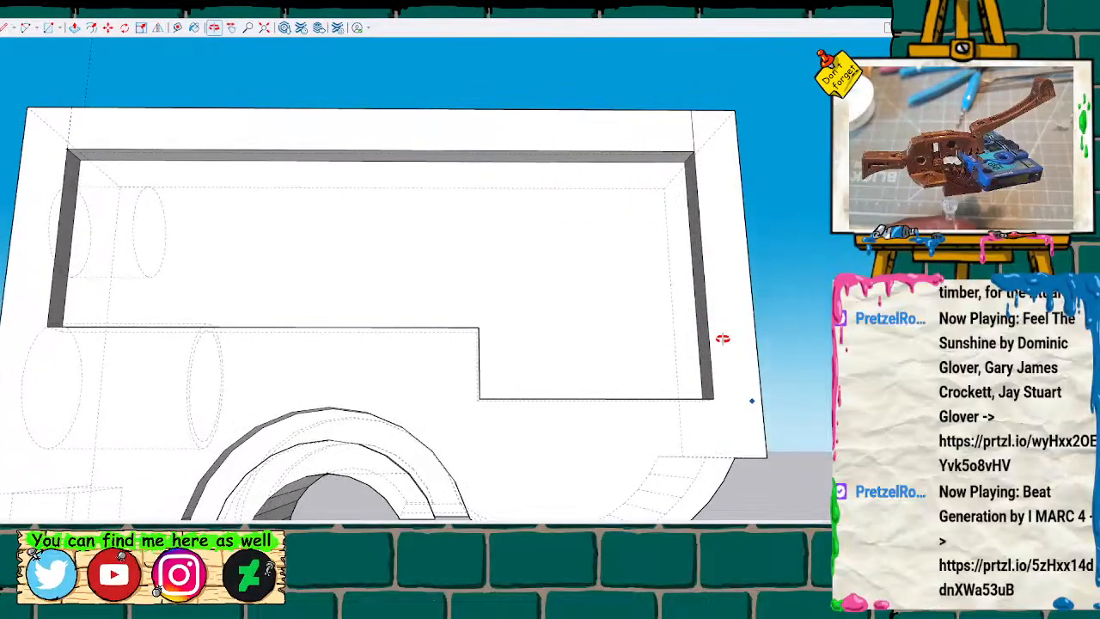
pyautogui.scroll(-3, 606, 404)
pyautogui.moveTo(597, 395)
pyautogui.mouseDown(button='middle')
pyautogui.moveTo(576, 346)
pyautogui.moveTo(582, 390)
pyautogui.moveTo(719, 376)
pyautogui.moveTo(597, 386)
pyautogui.mouseUp(button='middle')
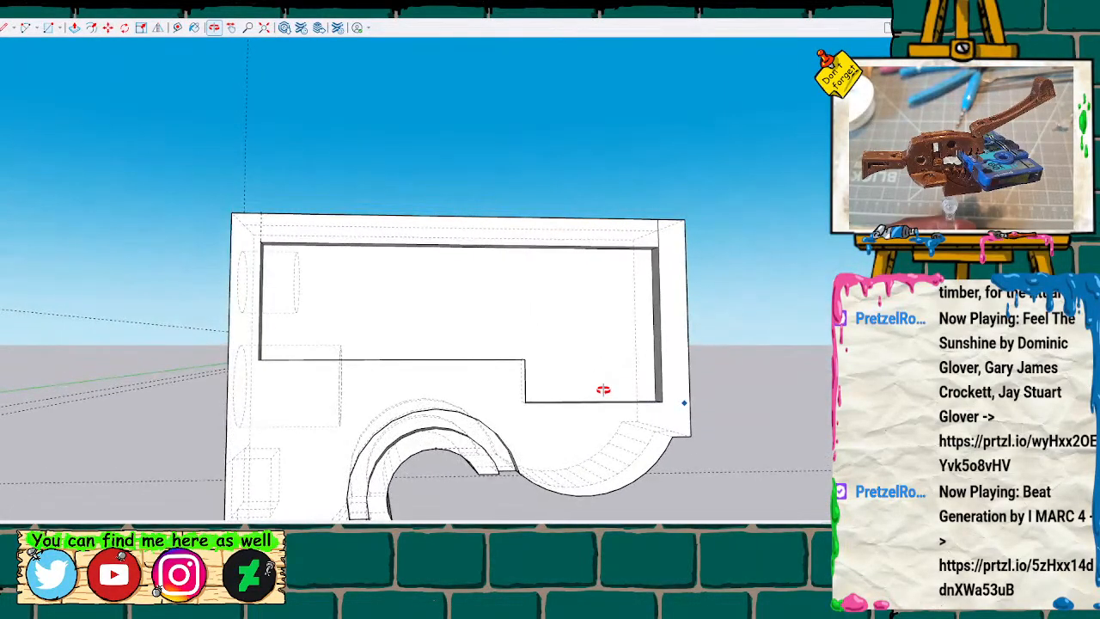
pyautogui.scroll(2, 590, 343)
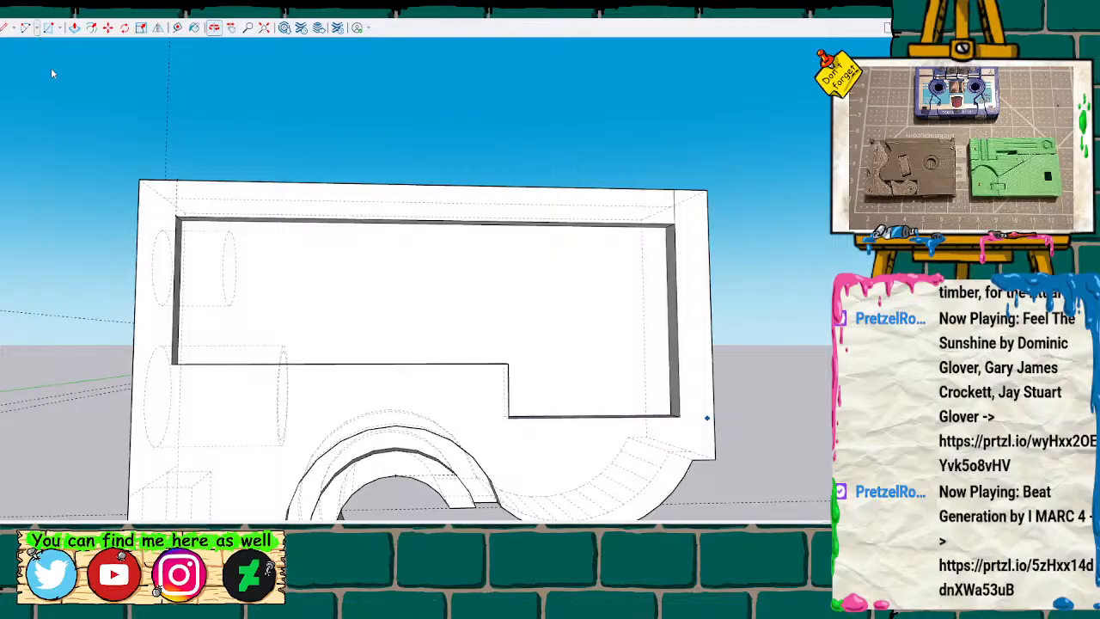
pyautogui.press('c')
pyautogui.click(180, 290)
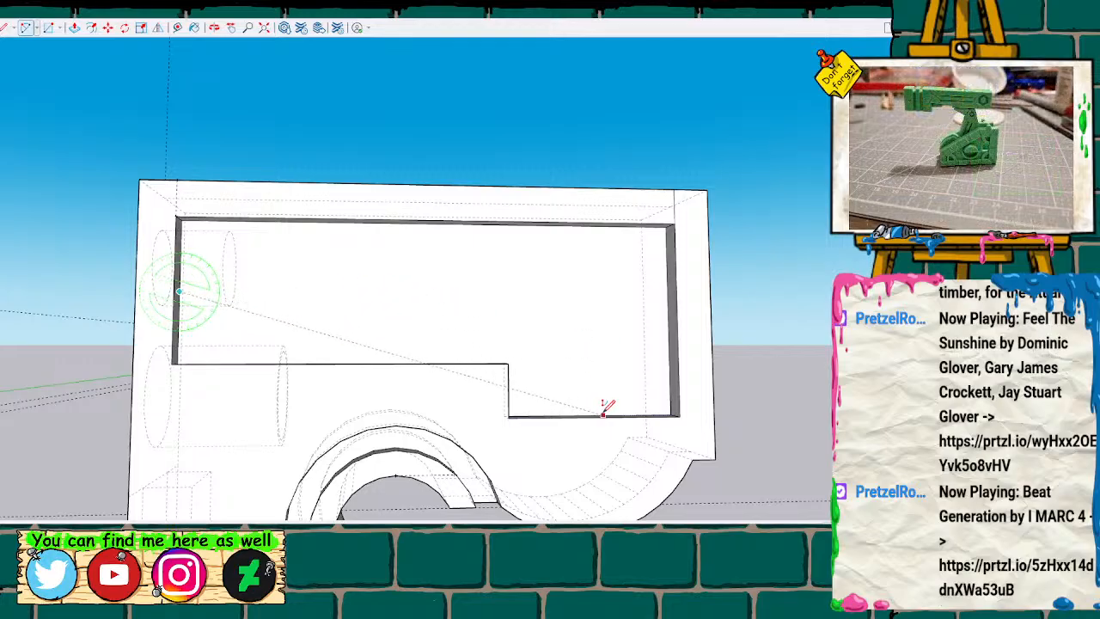
pyautogui.press('space')
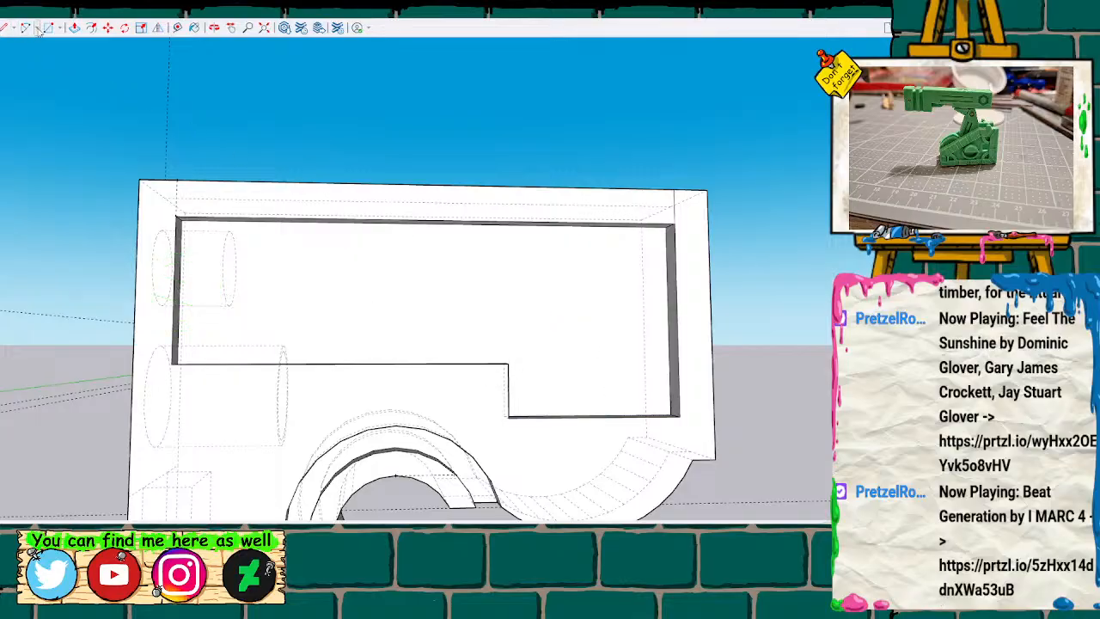
# Try a three-point arc on the recess floor from its front edge to the lower edge near the rear corner, and undo it.
pyautogui.press('l')
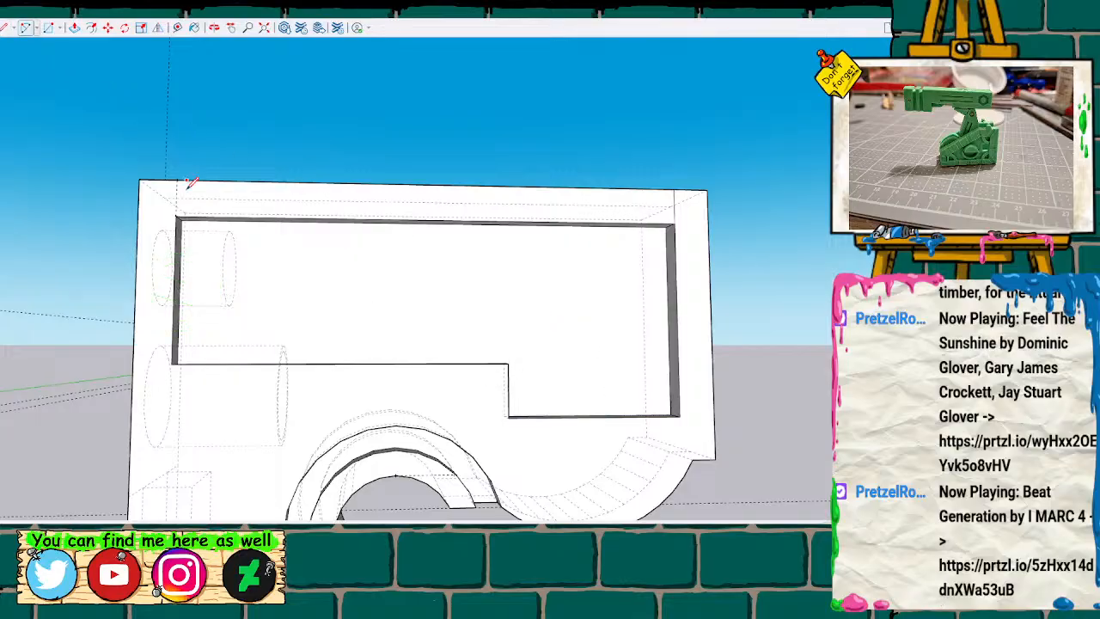
pyautogui.click(179, 291)
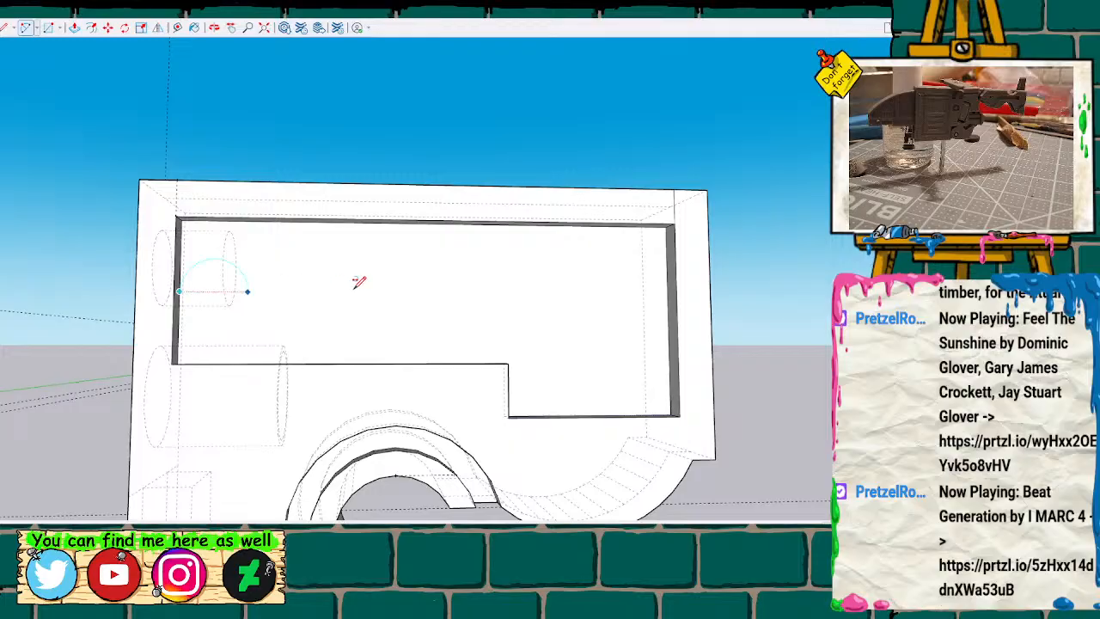
pyautogui.click(486, 294)
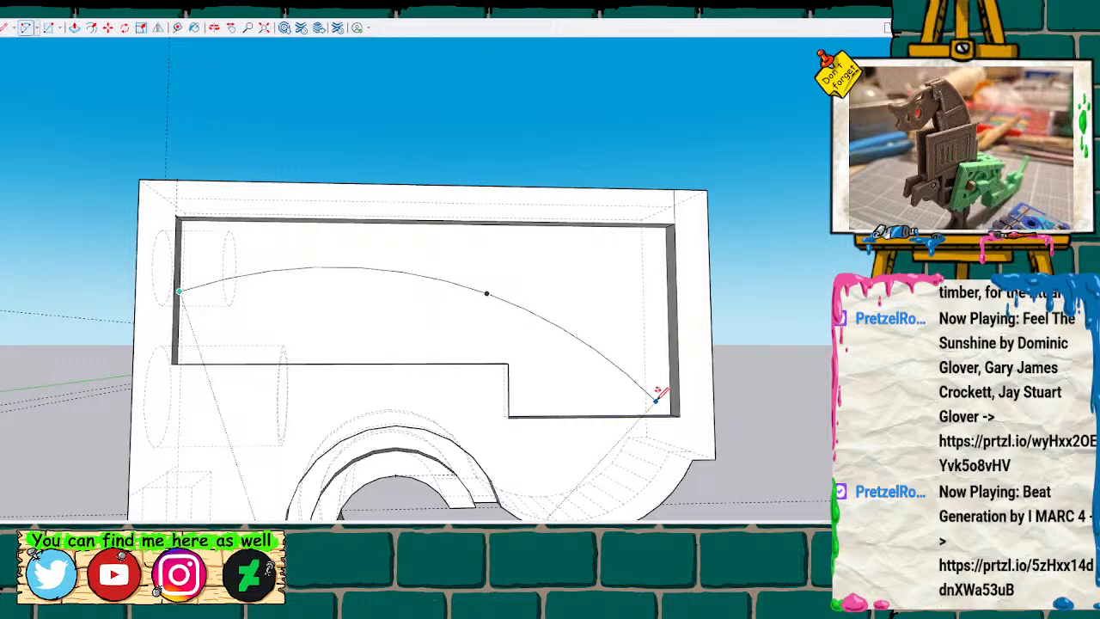
pyautogui.scroll(3, 657, 396)
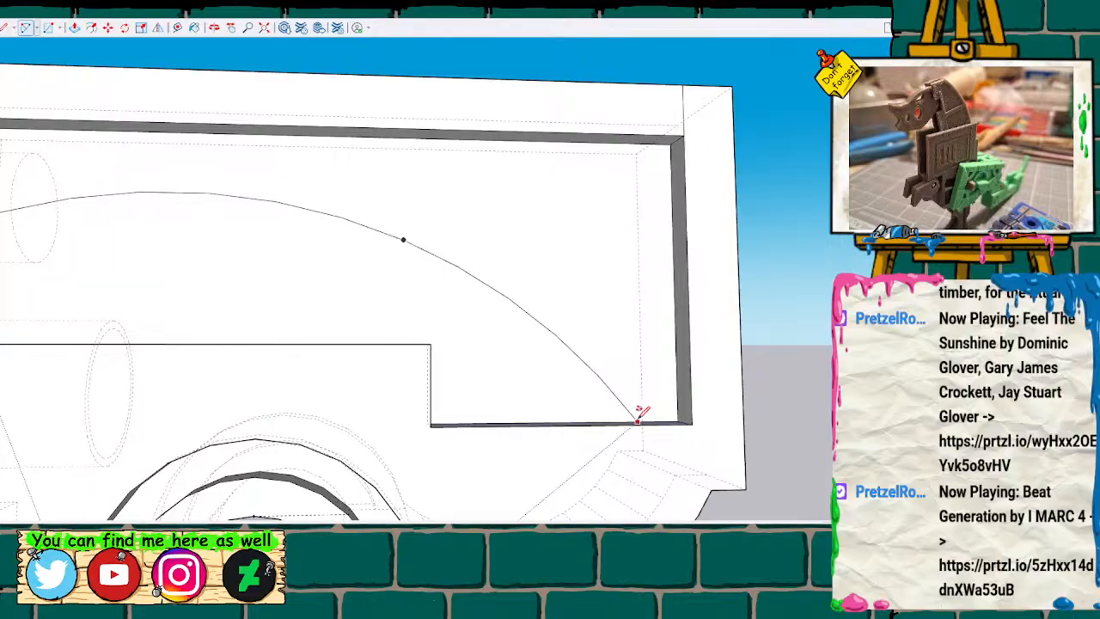
pyautogui.click(628, 415)
pyautogui.scroll(-2, 427, 342)
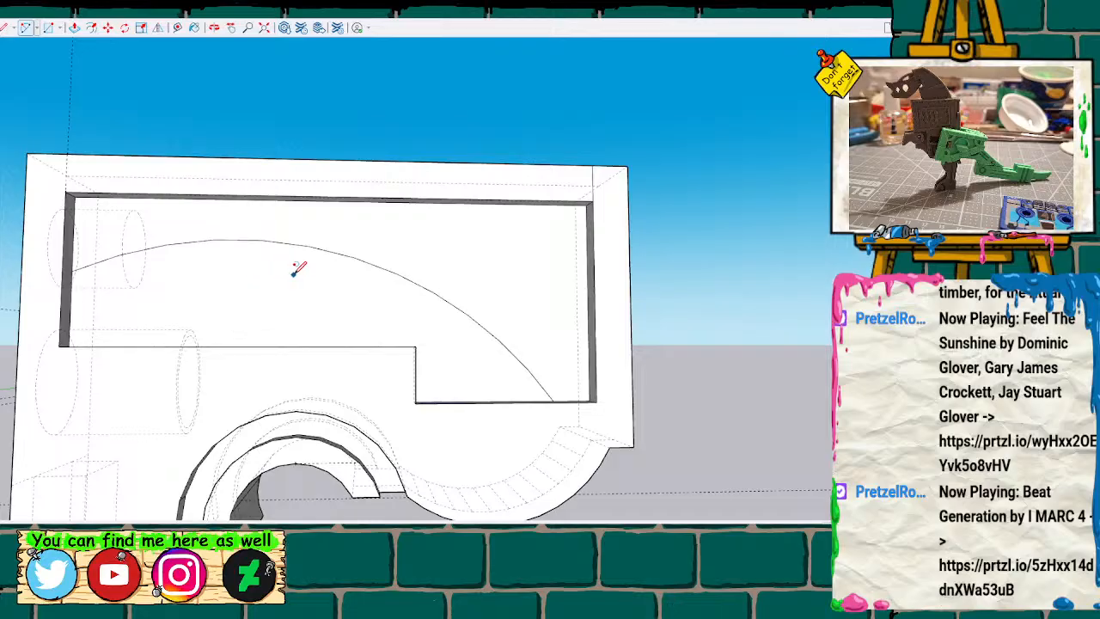
pyautogui.hotkey('ctrl', 'z')
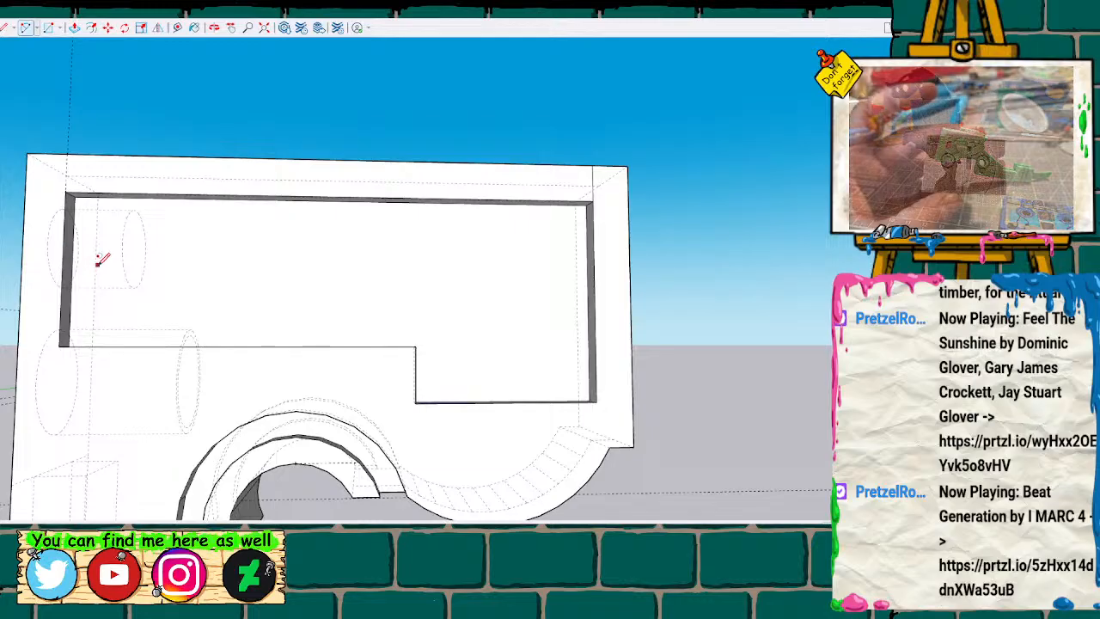
# Hide the dashed back edges and draw a shallow three-point arc from the recess's front edge to above the lower step.
pyautogui.press('k')
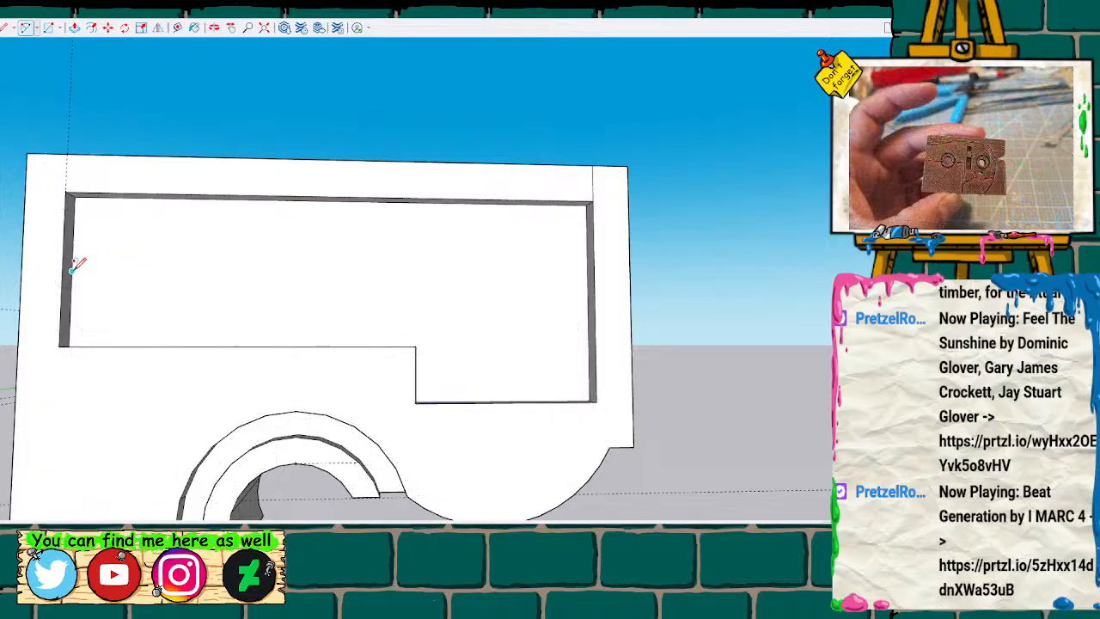
pyautogui.click(72, 270)
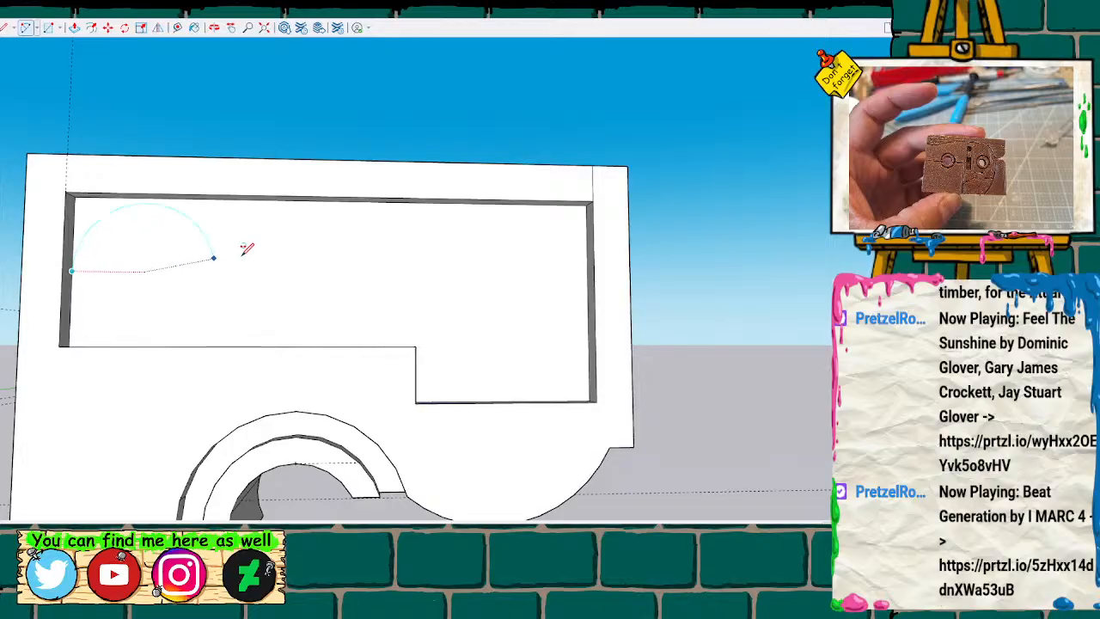
pyautogui.click(321, 273)
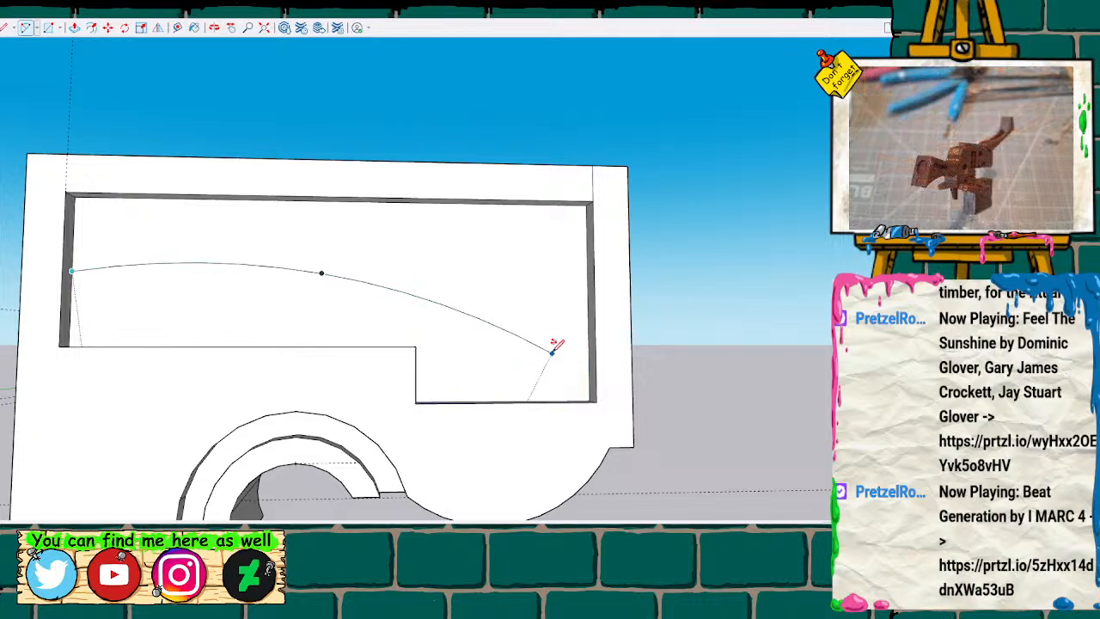
pyautogui.click(500, 326)
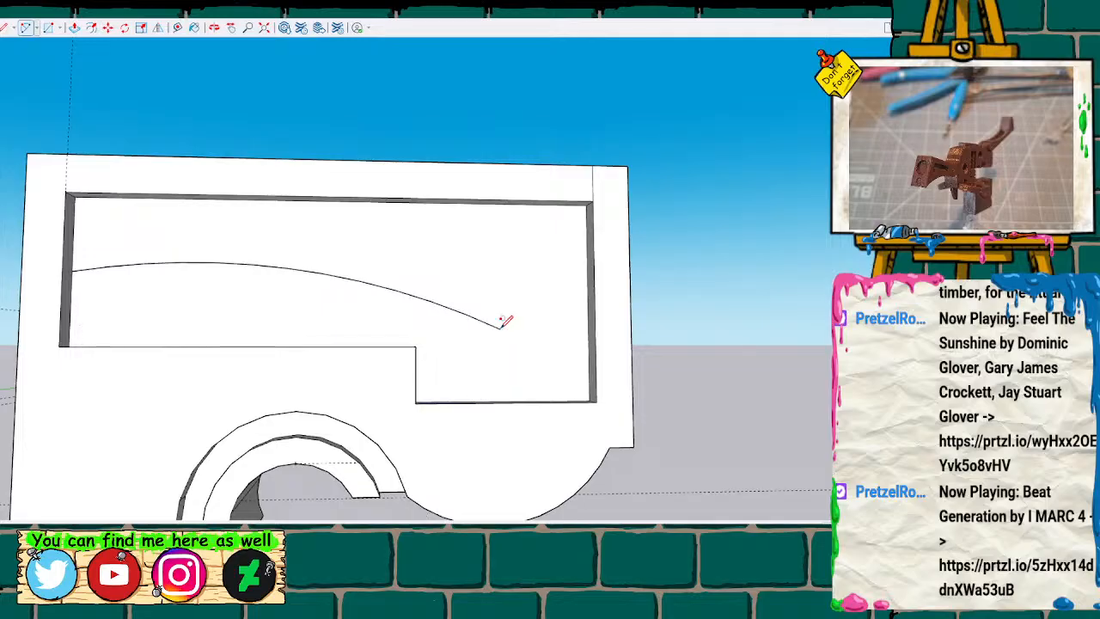
# Draw two similar-sized circles side by side, centred on the arc in the front half of the side recess.
pyautogui.press('c')
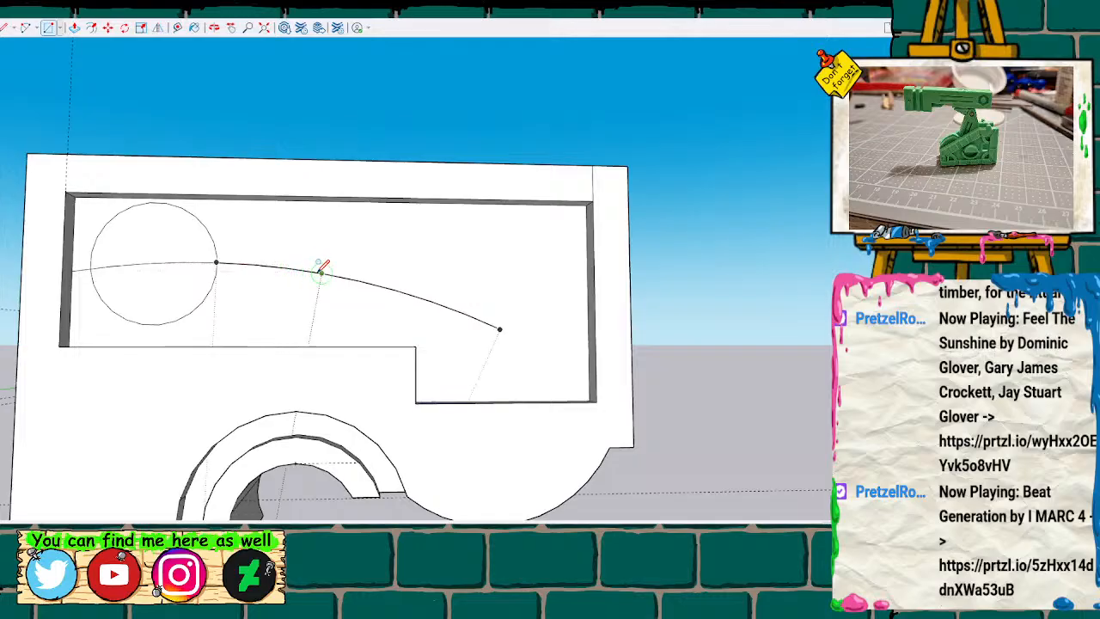
pyautogui.click(305, 271)
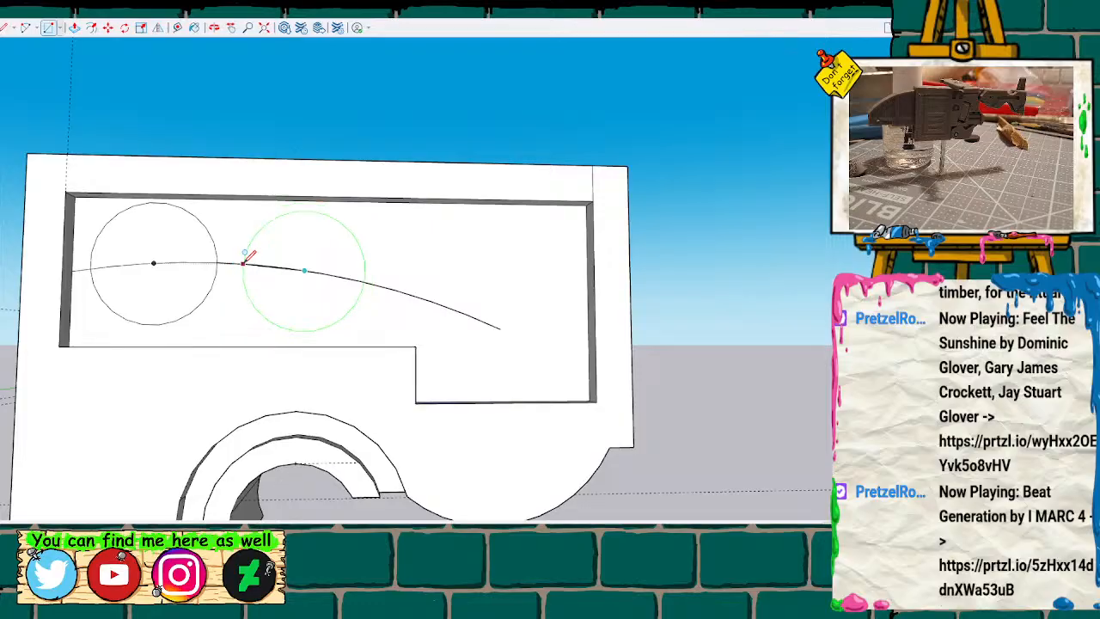
pyautogui.click(244, 261)
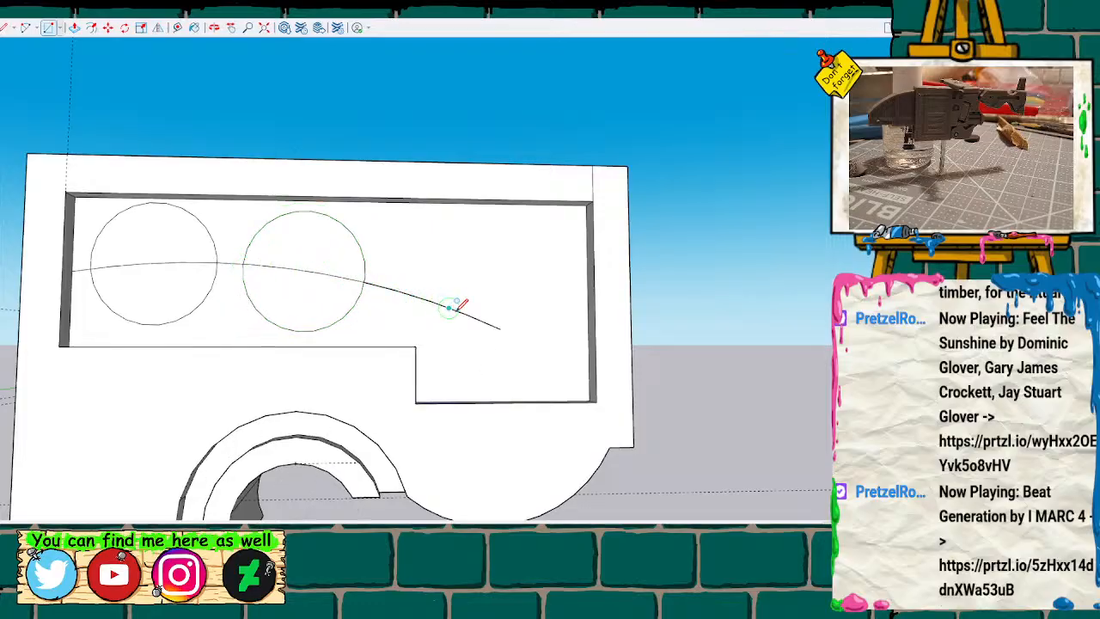
# Try to draw a third circle centred near the arc's rear end with its radius ending on the arc, and undo it.
pyautogui.click(448, 307)
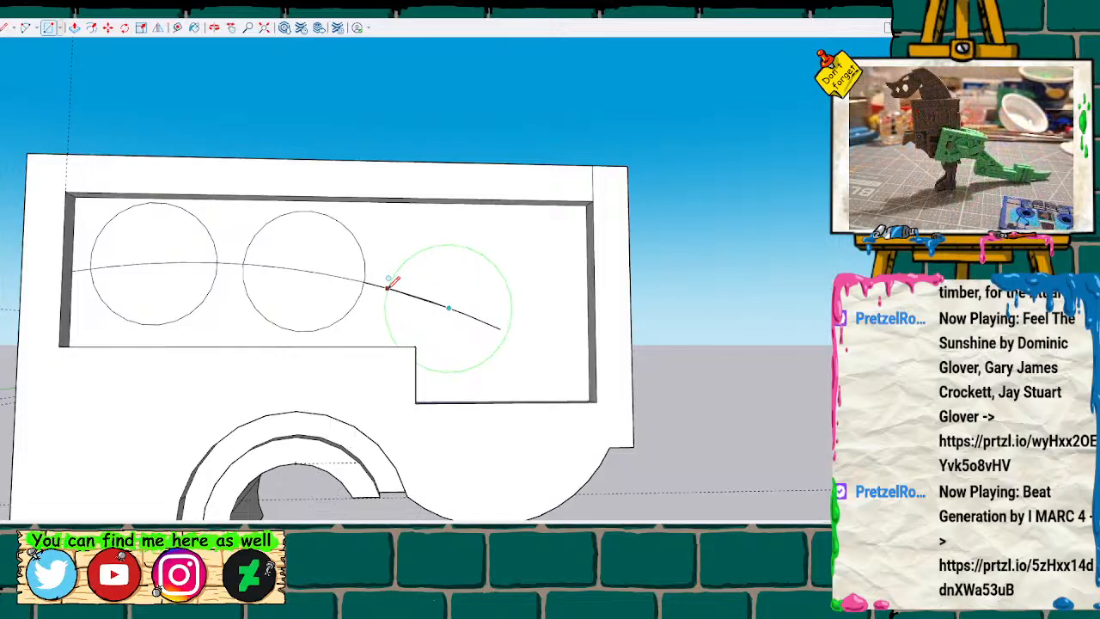
pyautogui.click(388, 287)
pyautogui.hotkey('ctrl', 'z')
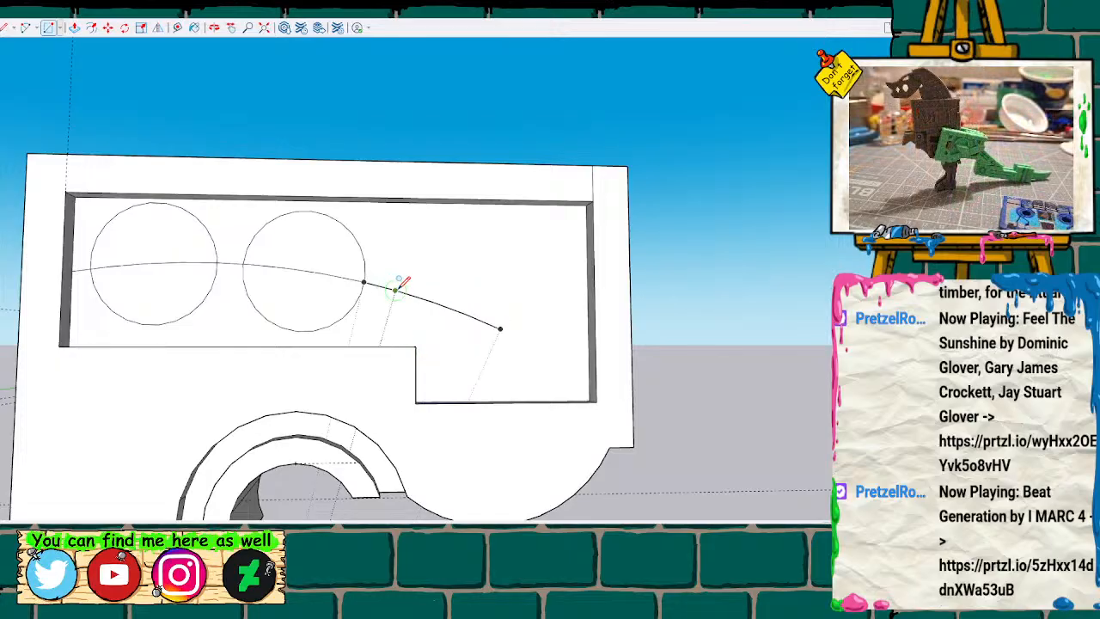
# Draw a third, slightly smaller circle centred on the arc near its rear end, overlapping the recess's step corner.
pyautogui.click(448, 307)
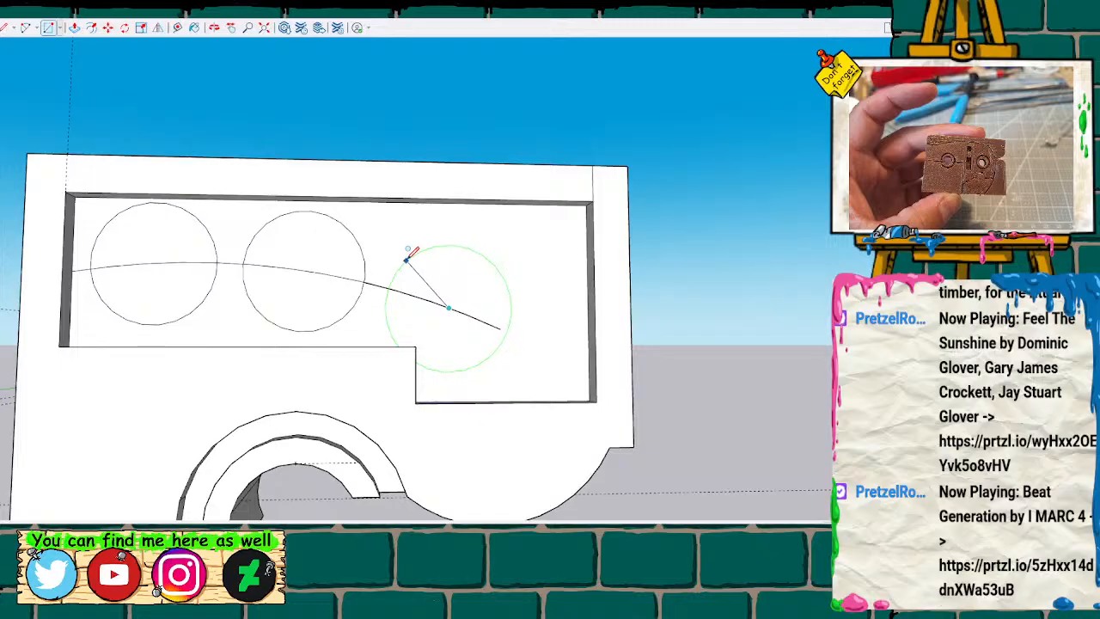
pyautogui.click(409, 256)
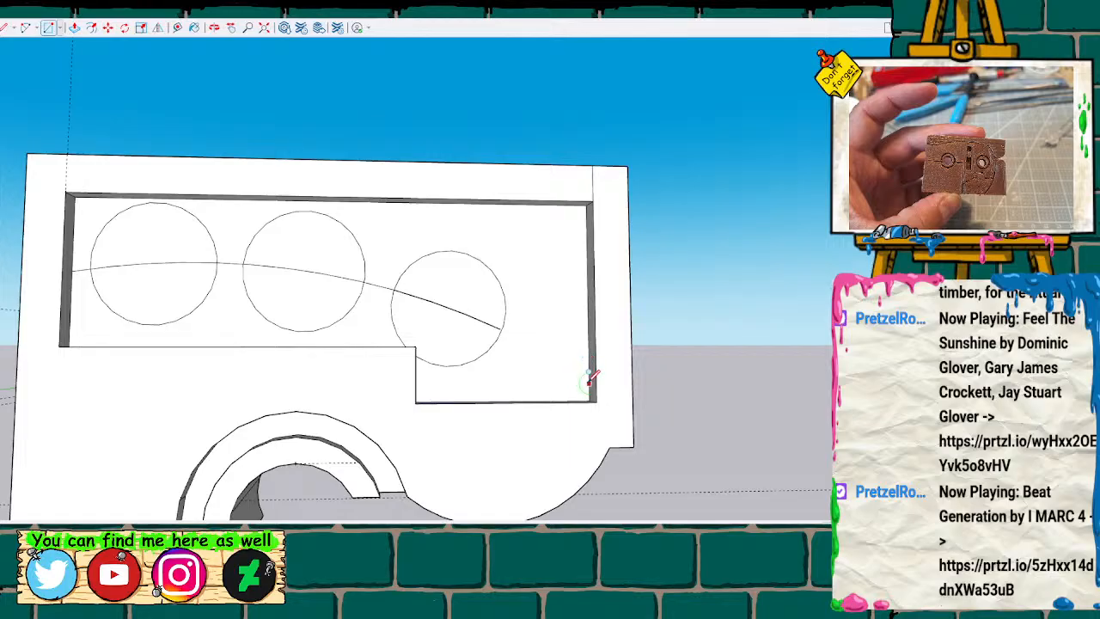
# Try to draw a fourth circle centred on the rear edge of the recess floor, and undo it.
pyautogui.click(588, 382)
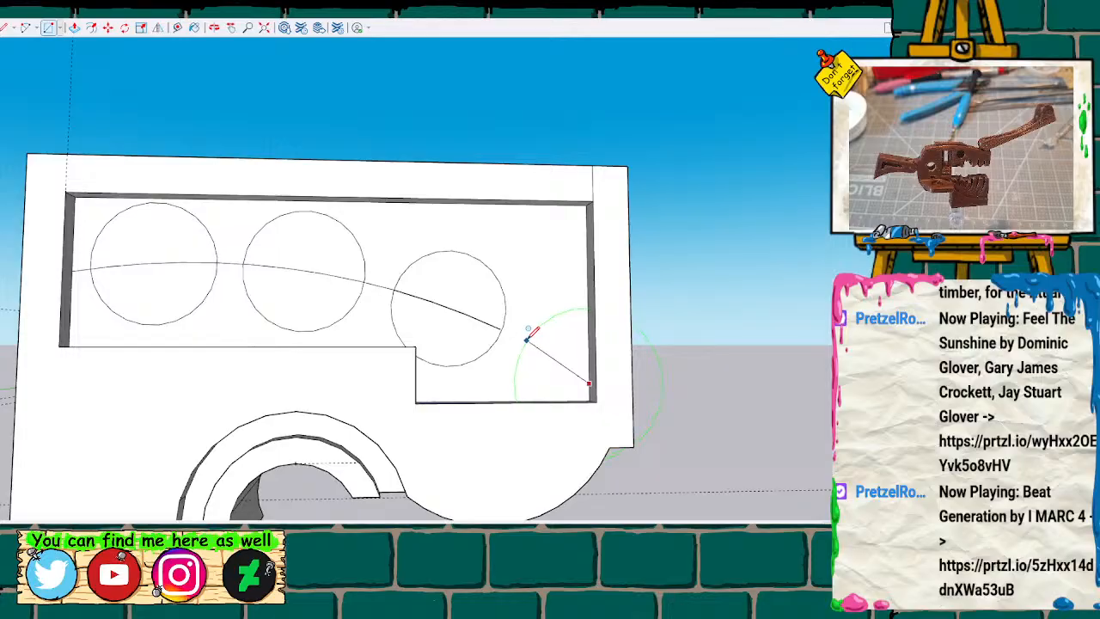
pyautogui.click(527, 337)
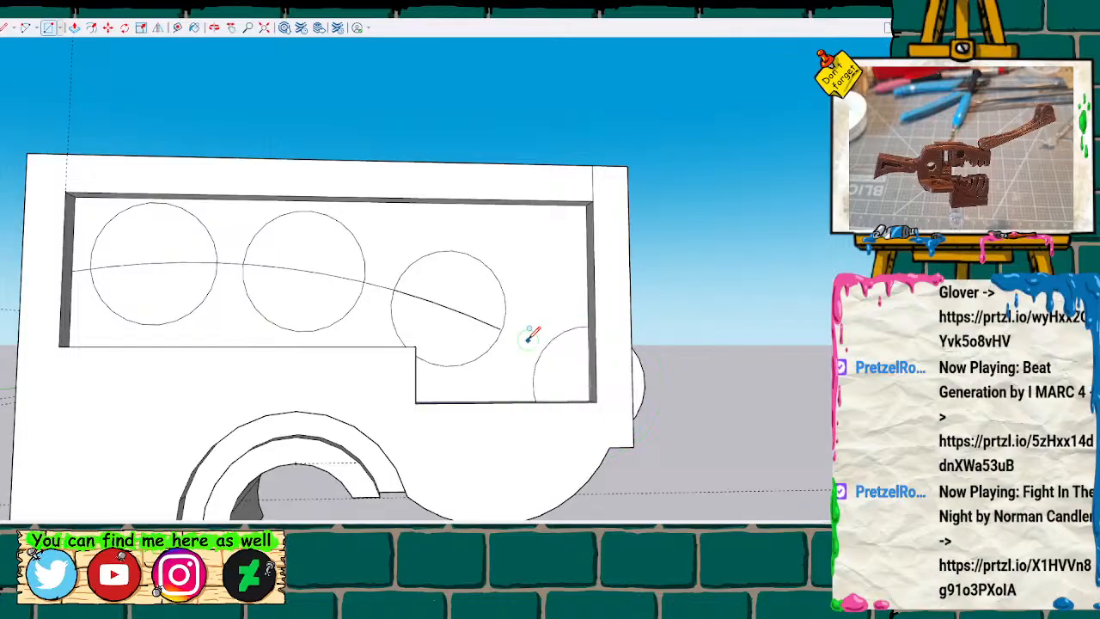
pyautogui.hotkey('ctrl', 'z')
# Draw a fourth circle centred near the side recess's lower rear corner, cut off by its edges, and delete the arc through the circles.
pyautogui.click(568, 368)
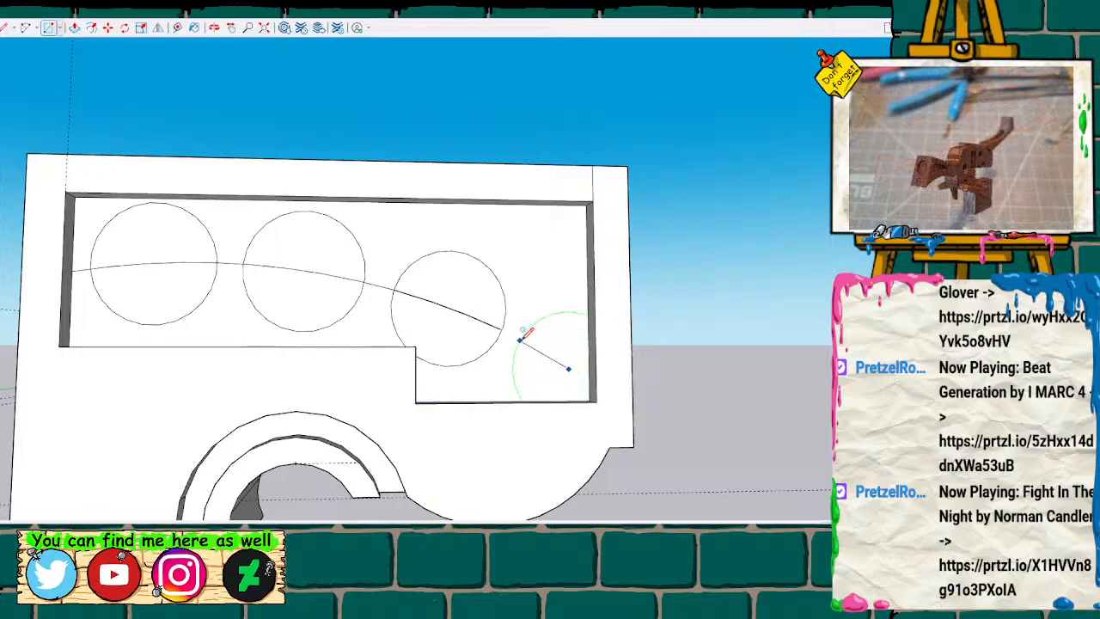
pyautogui.click(520, 339)
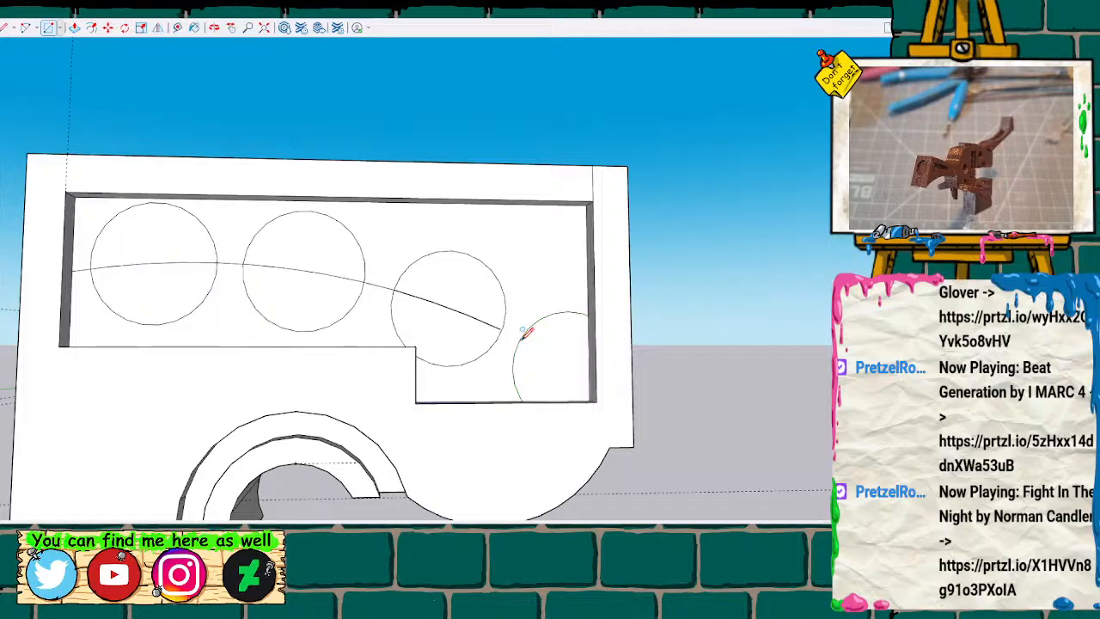
pyautogui.press('space')
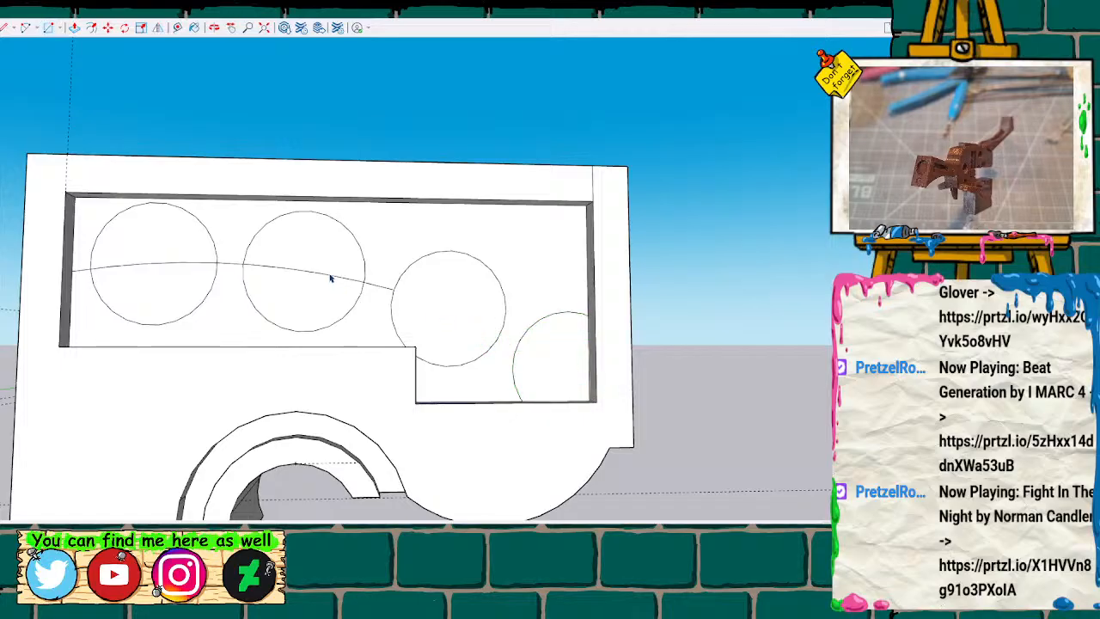
pyautogui.click(173, 267)
pyautogui.press('Delete')
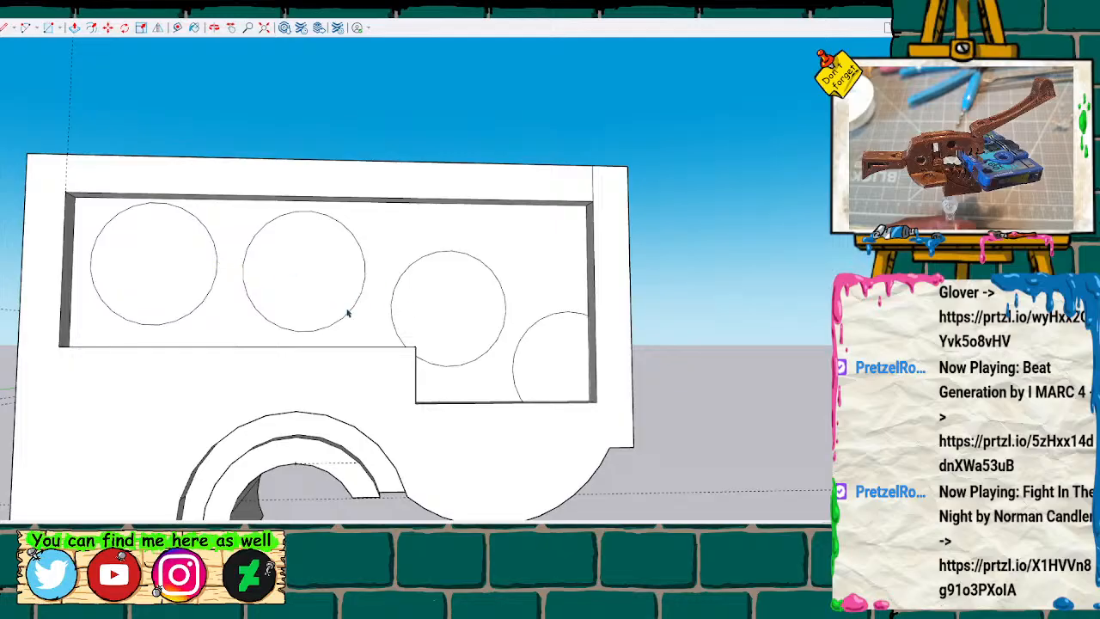
# Extrude the two front circles outward from the floor of the side recess.
pyautogui.moveTo(430, 312); pyautogui.dragTo(450, 334, button='middle')
pyautogui.moveTo(238, 298); pyautogui.dragTo(184, 306, button='middle')
pyautogui.click(188, 303)
pyautogui.press('p')
pyautogui.moveTo(192, 266); pyautogui.dragTo(286, 279)
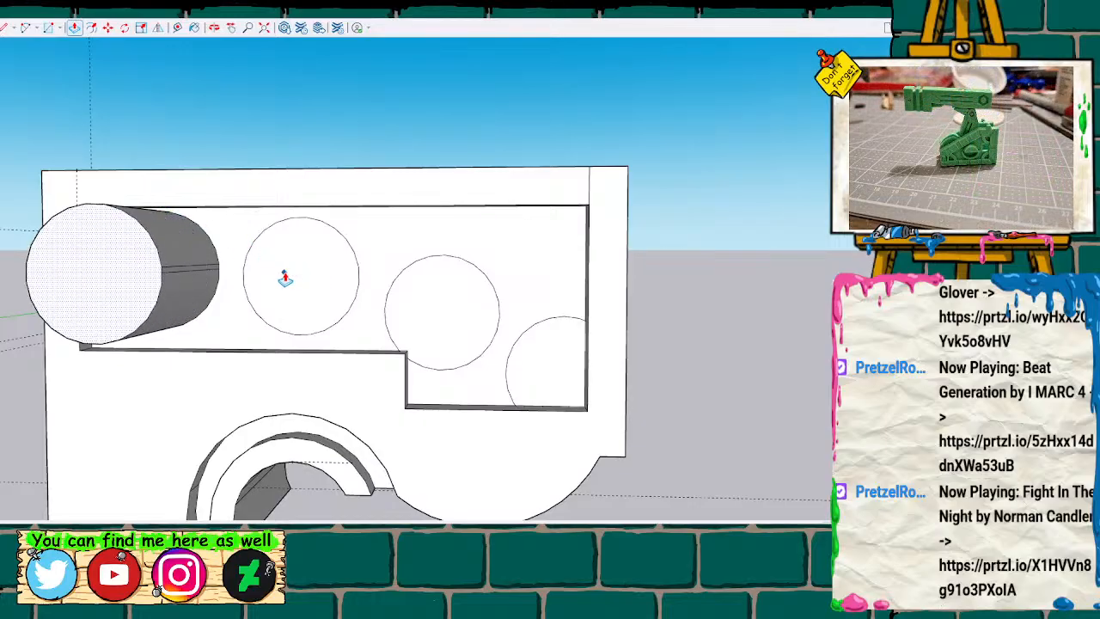
pyautogui.press('Return')
pyautogui.click(297, 279)
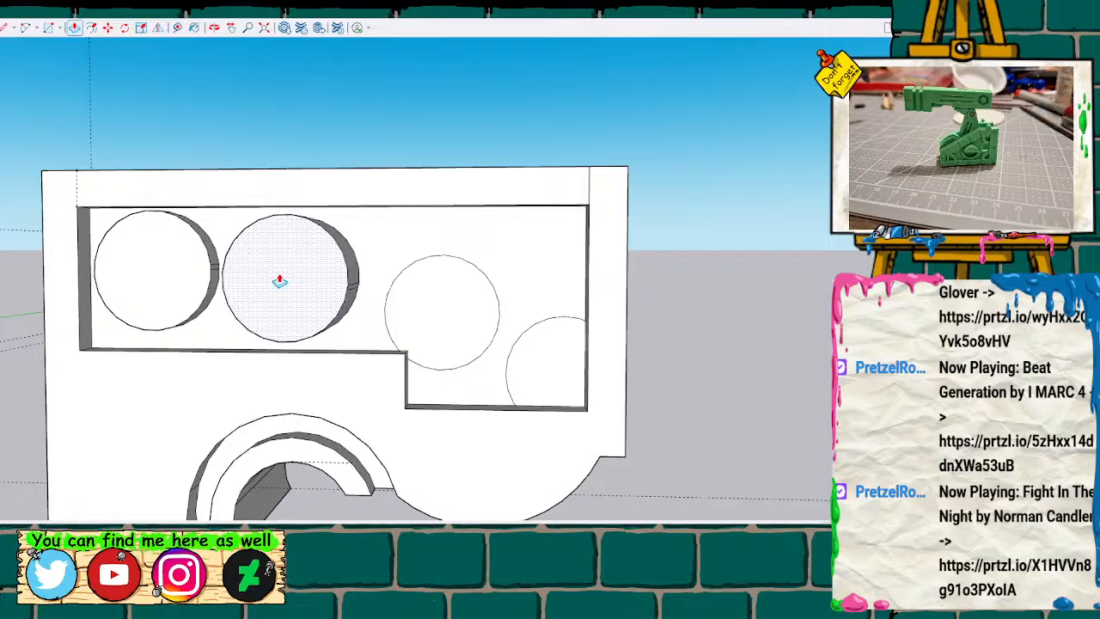
pyautogui.click(280, 281)
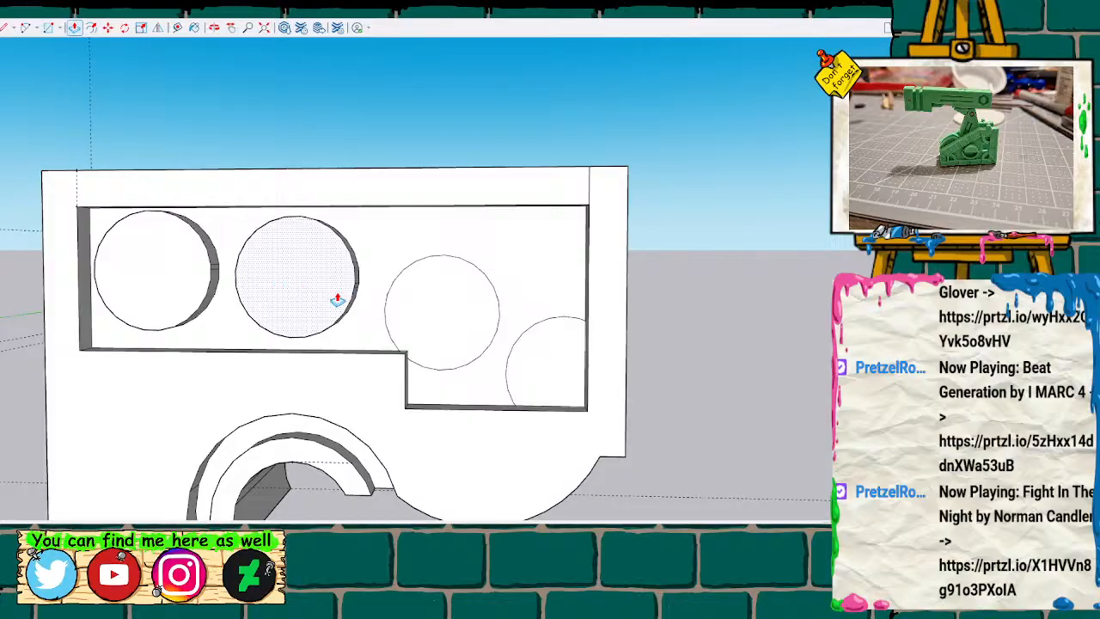
# Extrude the third circle and the partial fourth circle outward from the recess floor.
pyautogui.click(412, 318)
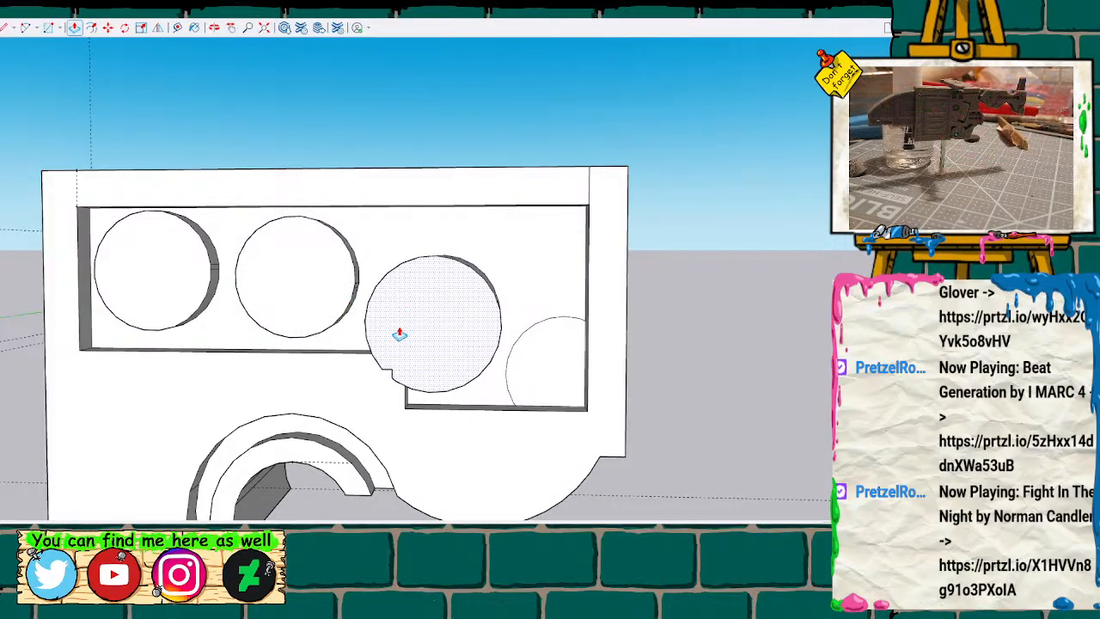
pyautogui.click(400, 334)
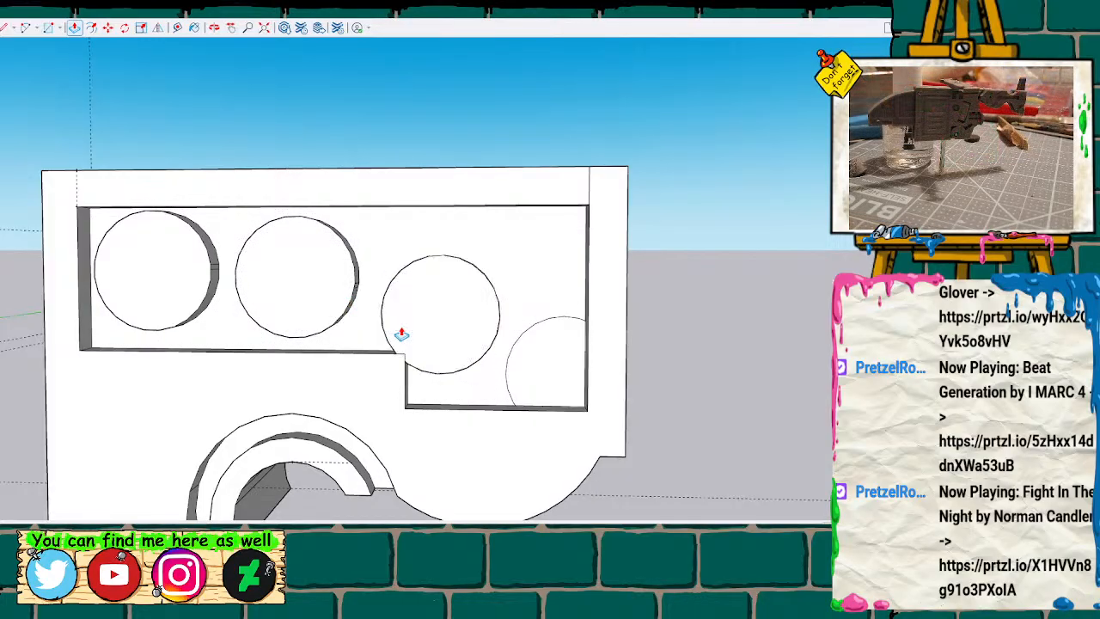
pyautogui.click(549, 371)
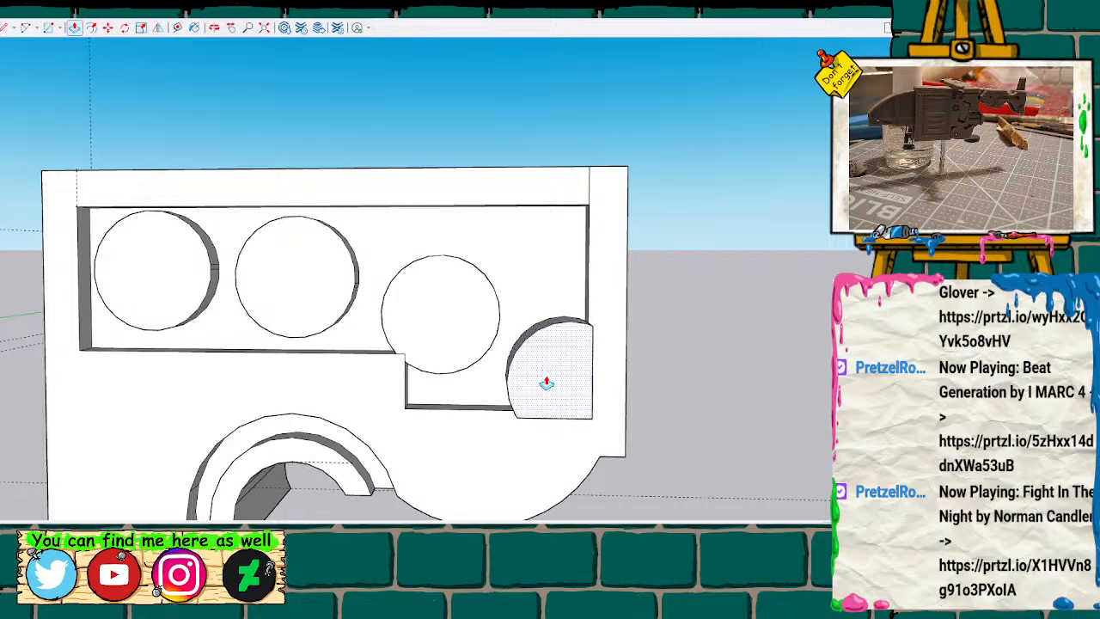
pyautogui.click(547, 382)
# Delete the body's rear end face to open up the inside.
pyautogui.moveTo(704, 386); pyautogui.dragTo(302, 361, button='middle')
pyautogui.press('space')
pyautogui.click(554, 363)
pyautogui.press('Delete')
# Erase the leftover circle edges inside the body at the fourth circle and at the step corner beneath the third circle.
pyautogui.scroll(5, 249, 409)
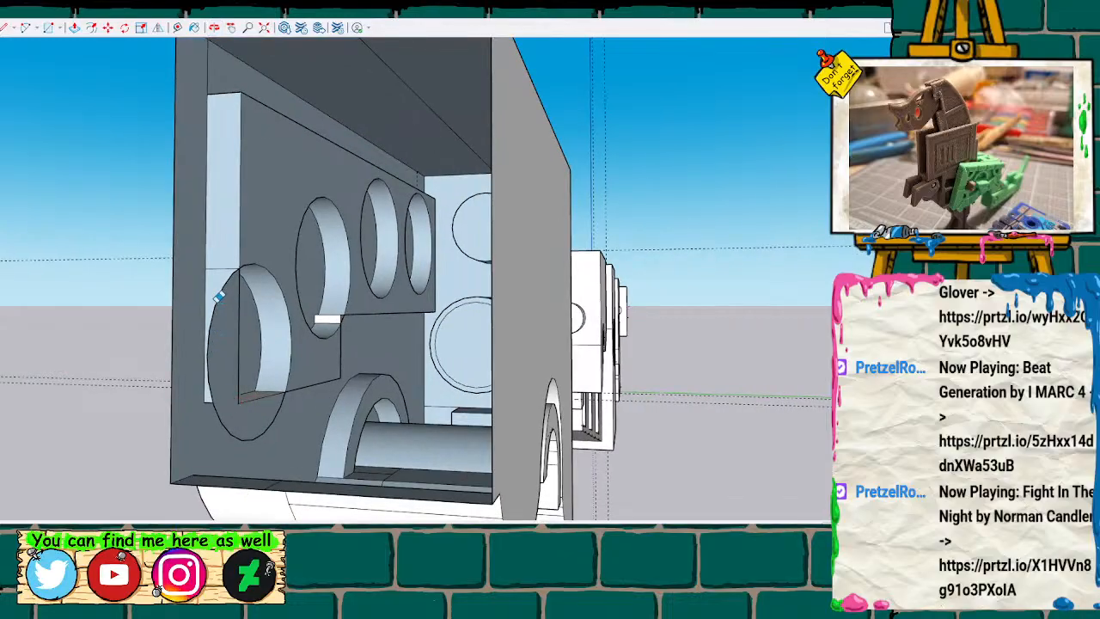
pyautogui.click(220, 293)
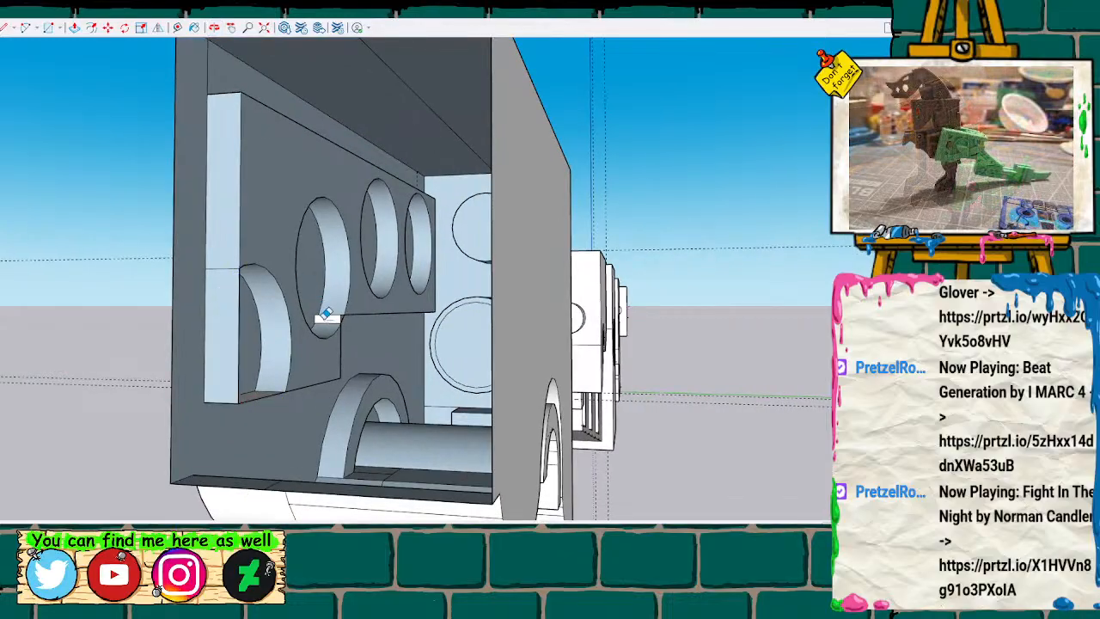
pyautogui.click(331, 314)
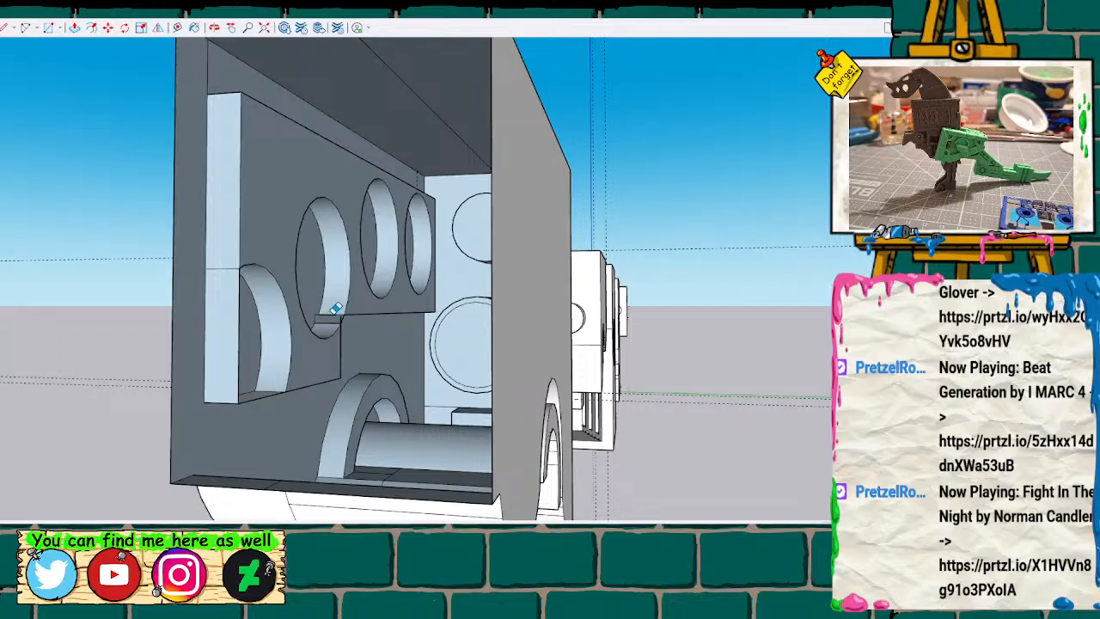
pyautogui.scroll(1, 316, 298)
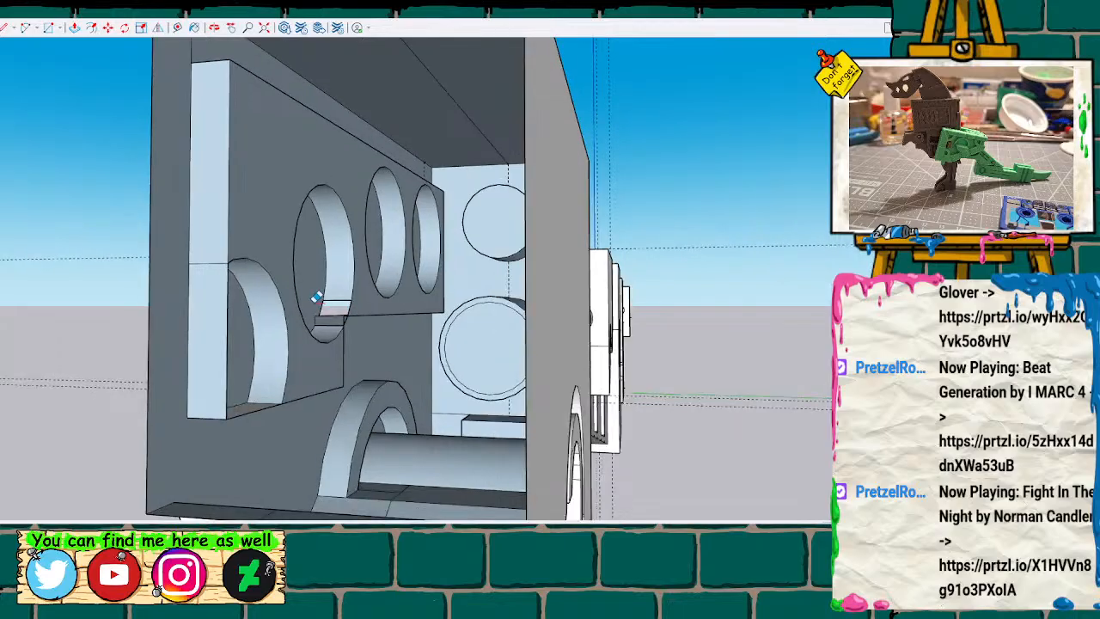
pyautogui.scroll(4, 316, 298)
pyautogui.moveTo(355, 324); pyautogui.dragTo(360, 381, button='middle')
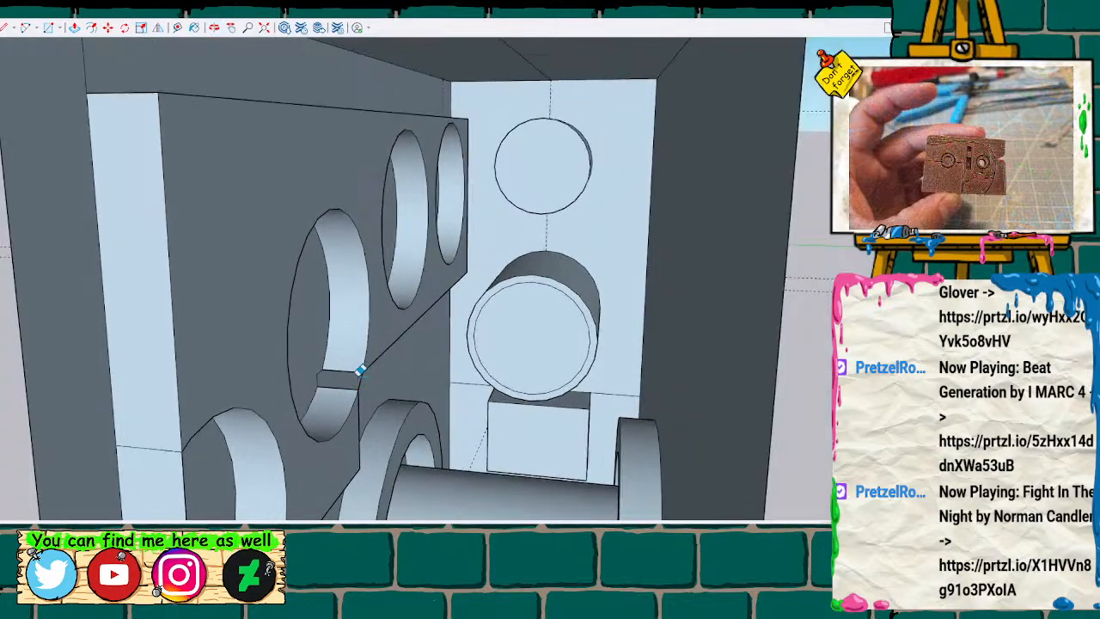
pyautogui.scroll(4, 360, 369)
pyautogui.moveTo(410, 370)
pyautogui.mouseDown(button='middle')
pyautogui.moveTo(387, 375)
pyautogui.moveTo(335, 328)
pyautogui.moveTo(373, 344)
pyautogui.moveTo(407, 386)
pyautogui.moveTo(303, 357)
pyautogui.mouseUp(button='middle')
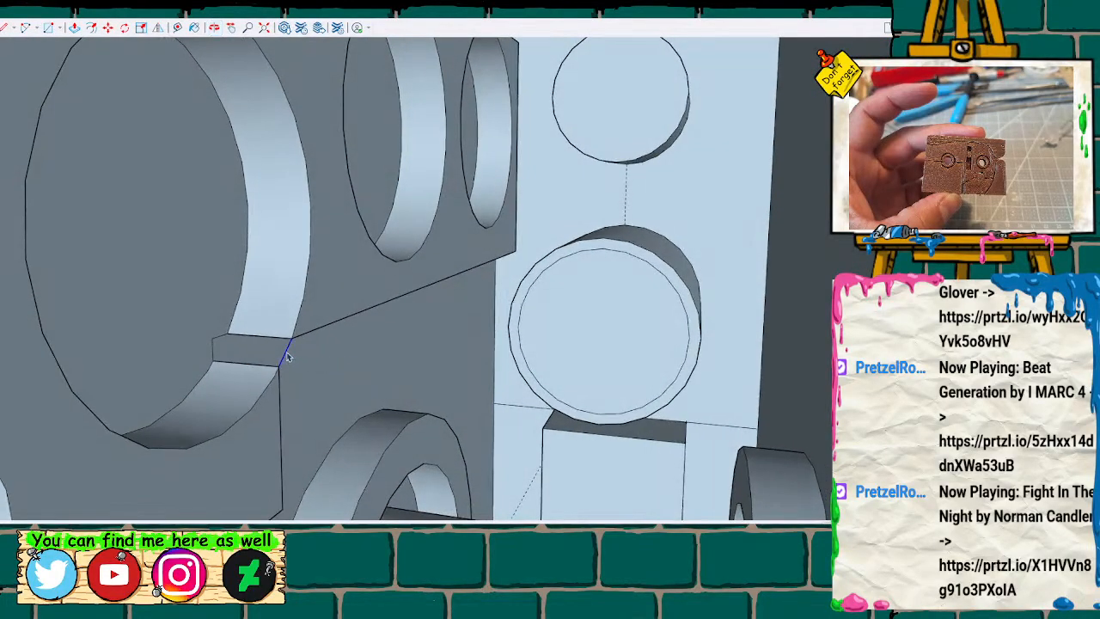
pyautogui.press('Delete')
# Delete the raised partial fourth circle from the side recess's lower rear corner.
pyautogui.scroll(-4, 322, 357)
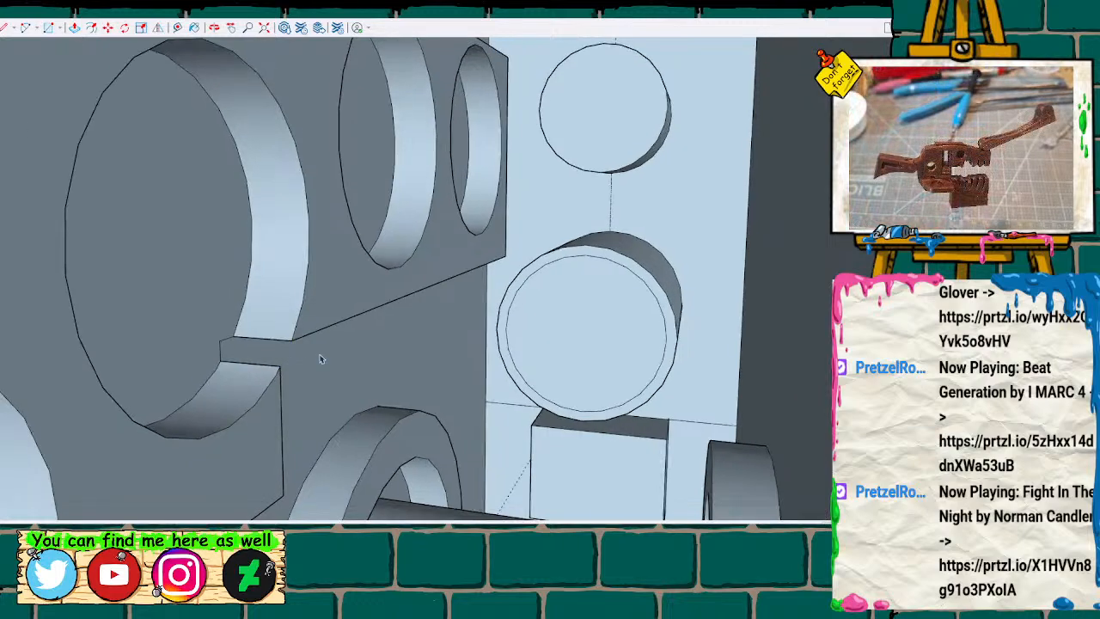
pyautogui.scroll(-8, 324, 354)
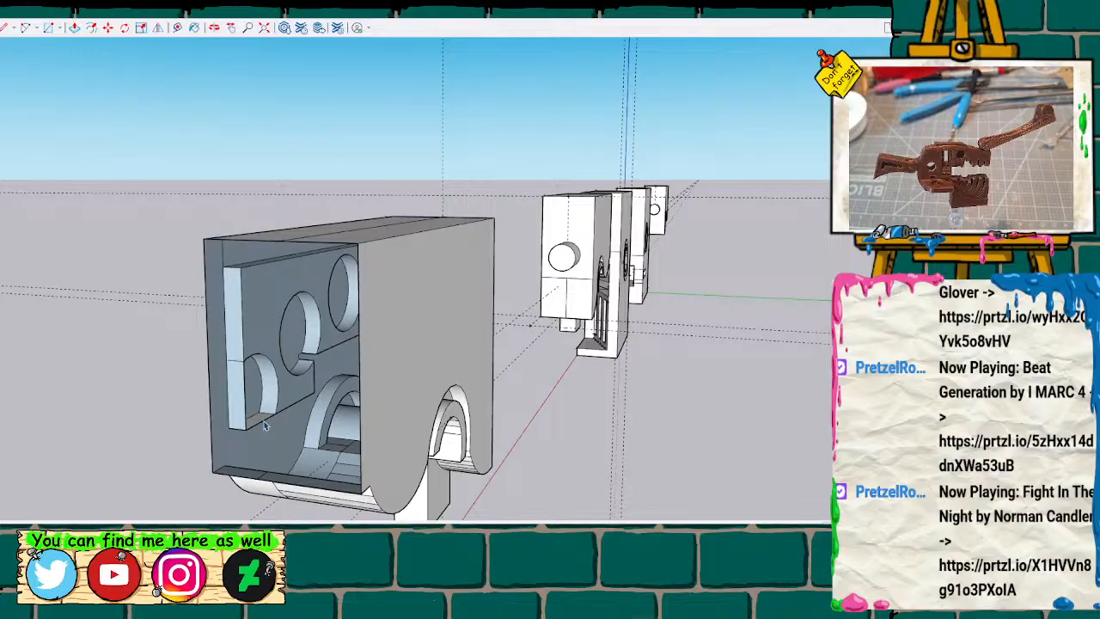
pyautogui.moveTo(266, 422)
pyautogui.mouseDown(button='middle')
pyautogui.moveTo(393, 422)
pyautogui.moveTo(570, 388)
pyautogui.moveTo(407, 376)
pyautogui.moveTo(358, 386)
pyautogui.mouseUp(button='middle')
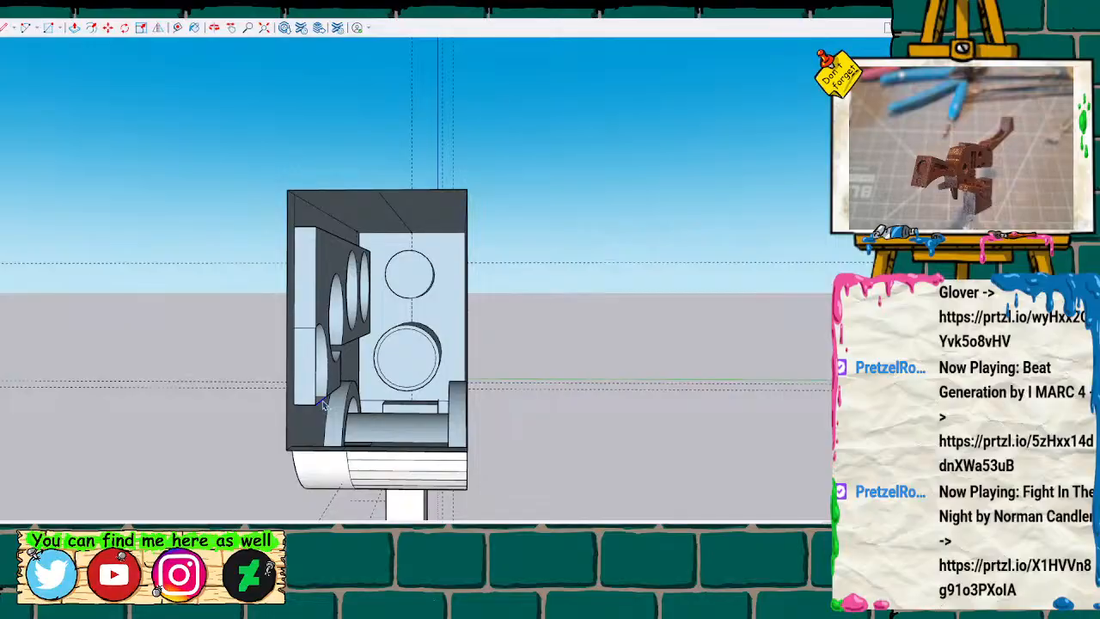
pyautogui.moveTo(343, 401)
pyautogui.mouseDown(button='middle')
pyautogui.moveTo(467, 430)
pyautogui.moveTo(764, 400)
pyautogui.moveTo(459, 393)
pyautogui.moveTo(568, 391)
pyautogui.moveTo(722, 355)
pyautogui.moveTo(802, 422)
pyautogui.moveTo(694, 337)
pyautogui.moveTo(528, 386)
pyautogui.moveTo(838, 378)
pyautogui.mouseUp(button='middle')
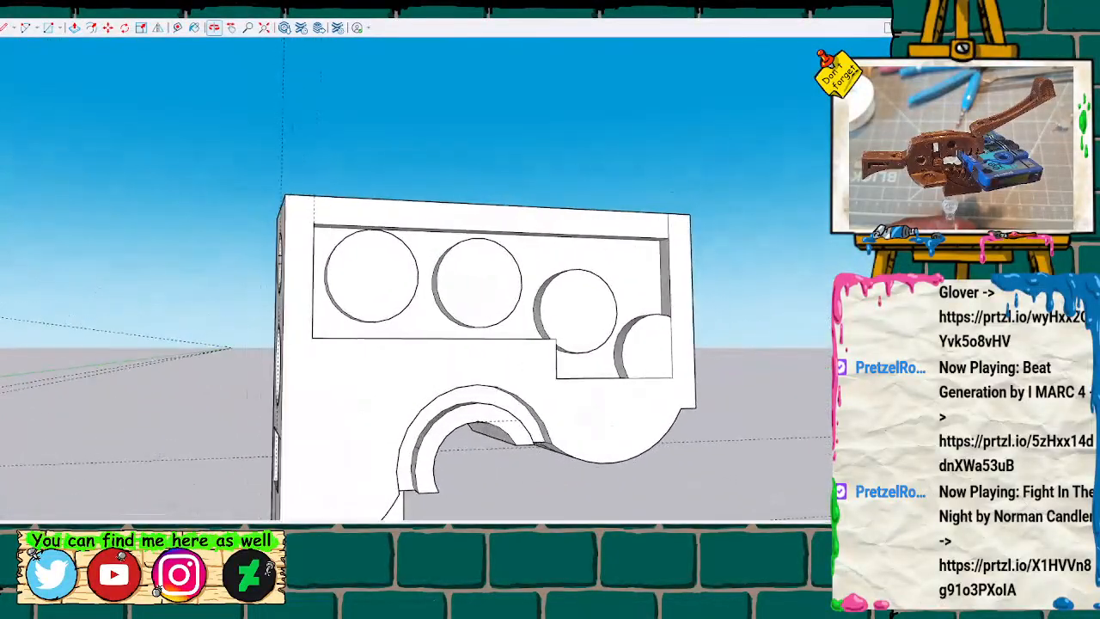
pyautogui.moveTo(764, 367)
pyautogui.mouseDown(button='middle')
pyautogui.moveTo(432, 351)
pyautogui.moveTo(77, 376)
pyautogui.moveTo(110, 415)
pyautogui.moveTo(130, 417)
pyautogui.moveTo(491, 398)
pyautogui.moveTo(630, 321)
pyautogui.moveTo(670, 327)
pyautogui.moveTo(657, 349)
pyautogui.moveTo(659, 332)
pyautogui.moveTo(657, 345)
pyautogui.moveTo(641, 329)
pyautogui.moveTo(405, 352)
pyautogui.moveTo(712, 369)
pyautogui.moveTo(567, 381)
pyautogui.mouseUp(button='middle')
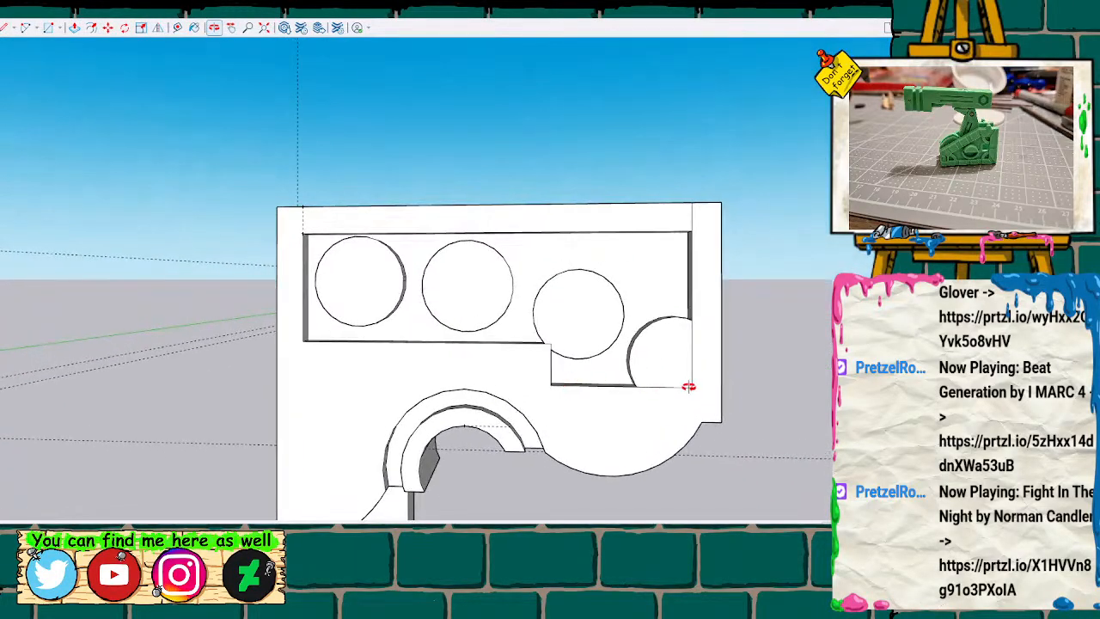
pyautogui.press('Delete')
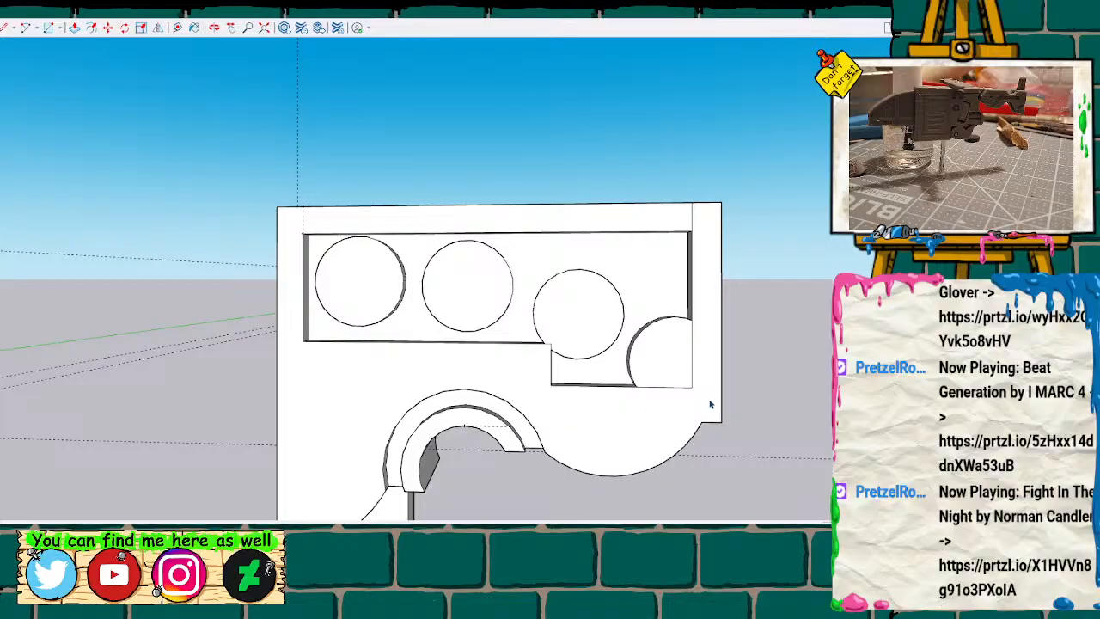
pyautogui.click(672, 354)
pyautogui.press('p')
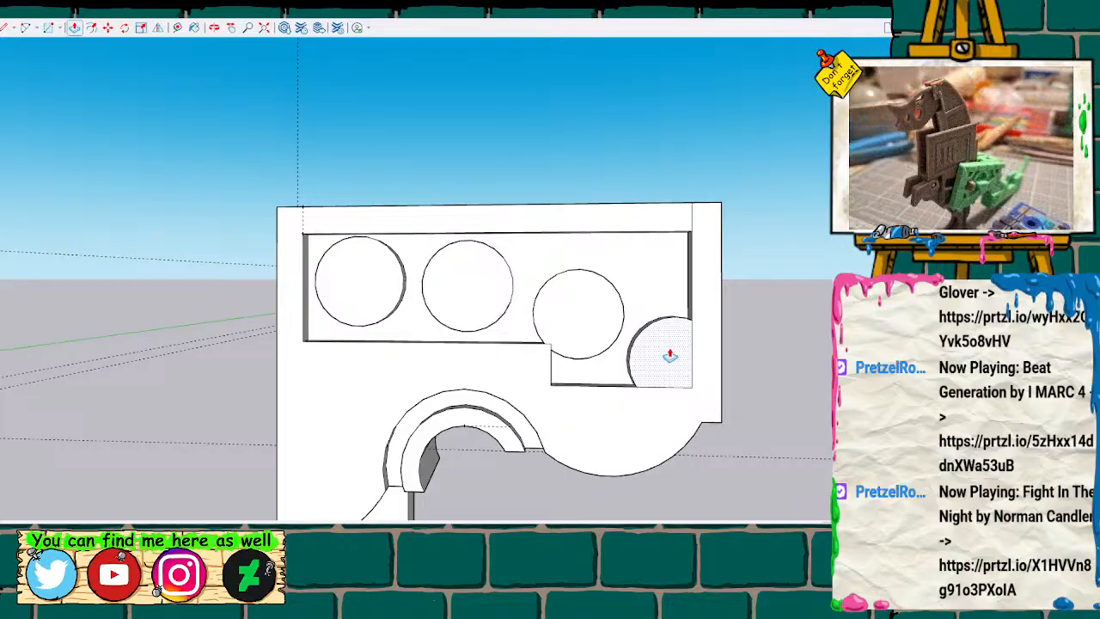
pyautogui.press('space')
pyautogui.click(672, 319)
pyautogui.press('Delete')
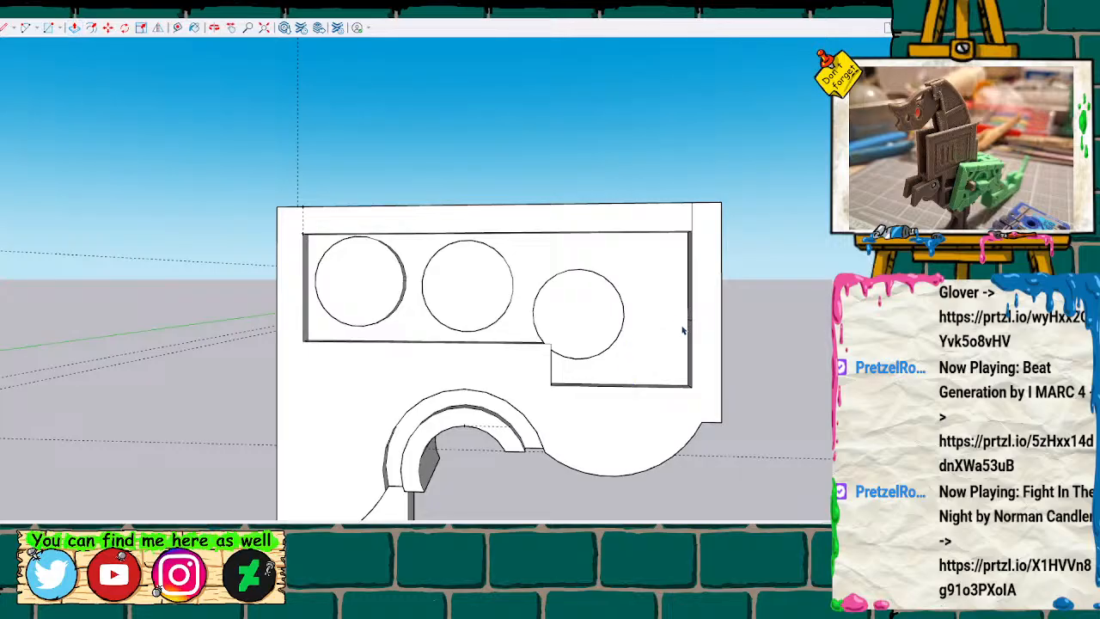
# Rebuild the rear end face by drawing a vertical centre line from its top edge to its bottom edge.
pyautogui.moveTo(791, 413); pyautogui.dragTo(400, 402, button='middle')
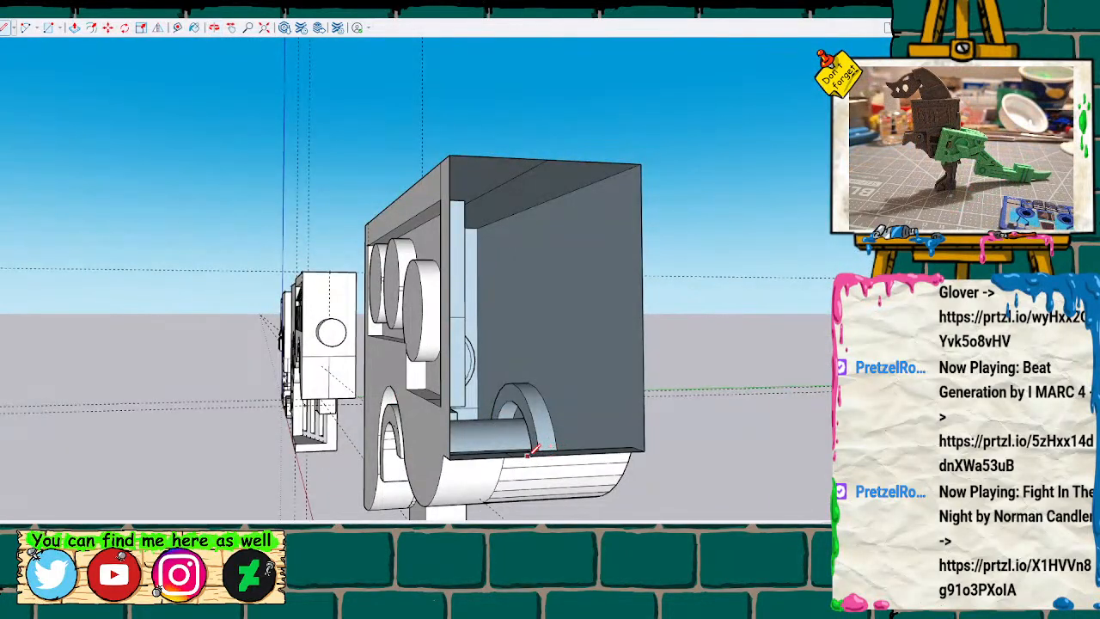
pyautogui.click(548, 159)
pyautogui.click(550, 454)
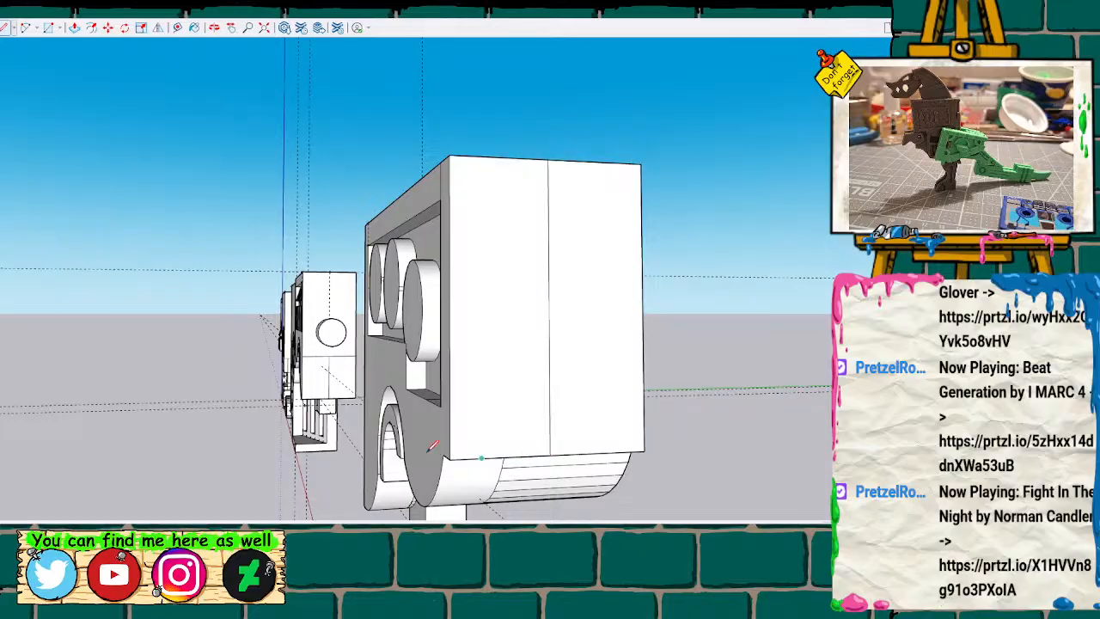
# Place a vertical guide on the side recess floor, parallel to and slightly in front of its rear edge.
pyautogui.keyDown('shift'); pyautogui.moveTo(381, 430); pyautogui.dragTo(559, 376, button='middle'); pyautogui.keyUp('shift')
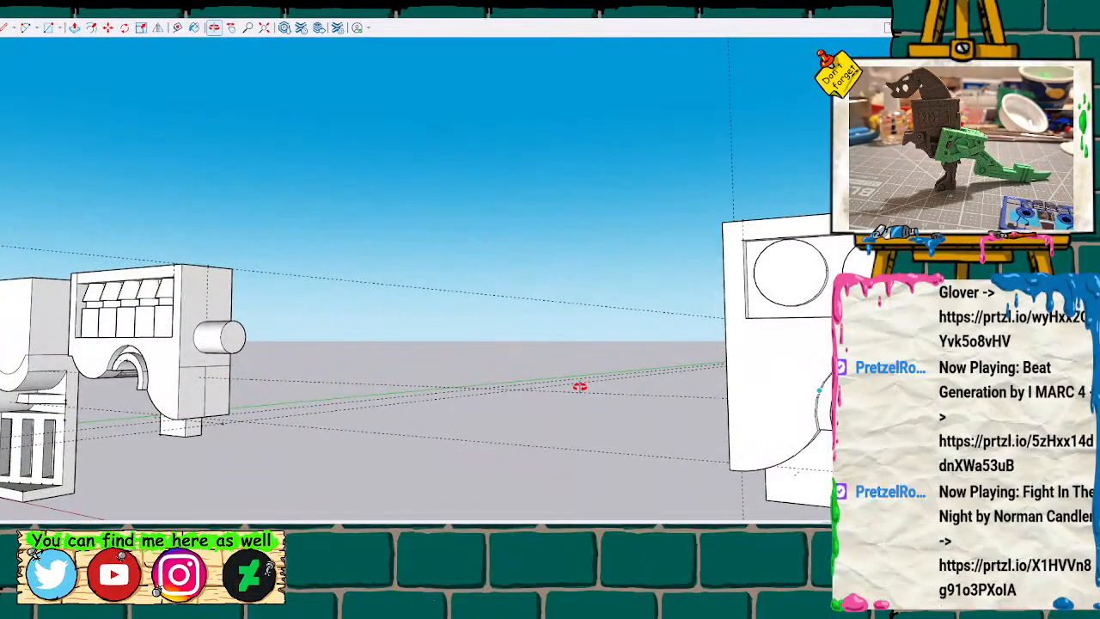
pyautogui.keyDown('shift'); pyautogui.moveTo(641, 386); pyautogui.dragTo(144, 367, button='middle'); pyautogui.keyUp('shift')
pyautogui.scroll(1, 667, 323)
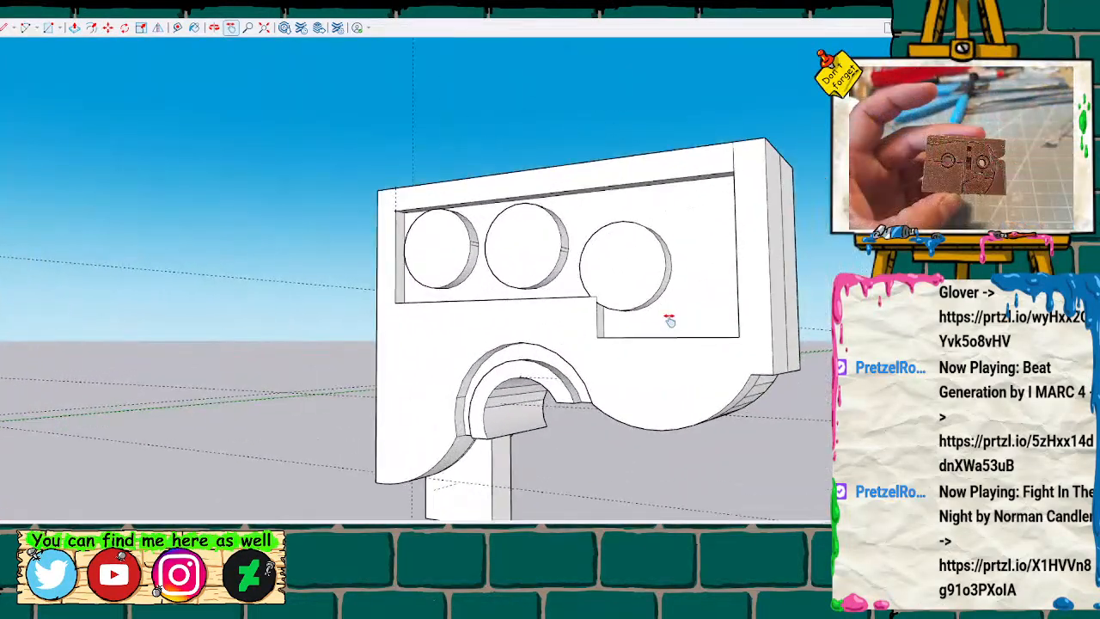
pyautogui.scroll(3, 667, 322)
pyautogui.moveTo(680, 336)
pyautogui.keyDown('shift'); pyautogui.mouseDown(button='middle')
pyautogui.moveTo(627, 336)
pyautogui.moveTo(598, 321)
pyautogui.moveTo(709, 321)
pyautogui.moveTo(683, 339)
pyautogui.moveTo(696, 311)
pyautogui.moveTo(710, 346)
pyautogui.mouseUp(button='middle'); pyautogui.keyUp('shift')
pyautogui.scroll(4, 673, 320)
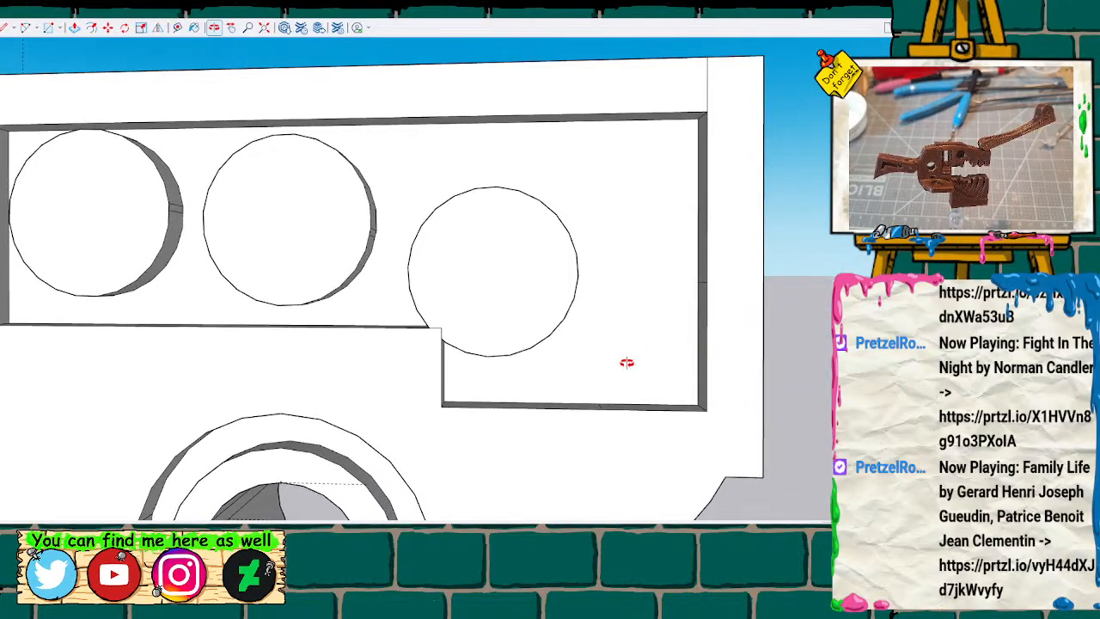
pyautogui.press('t')
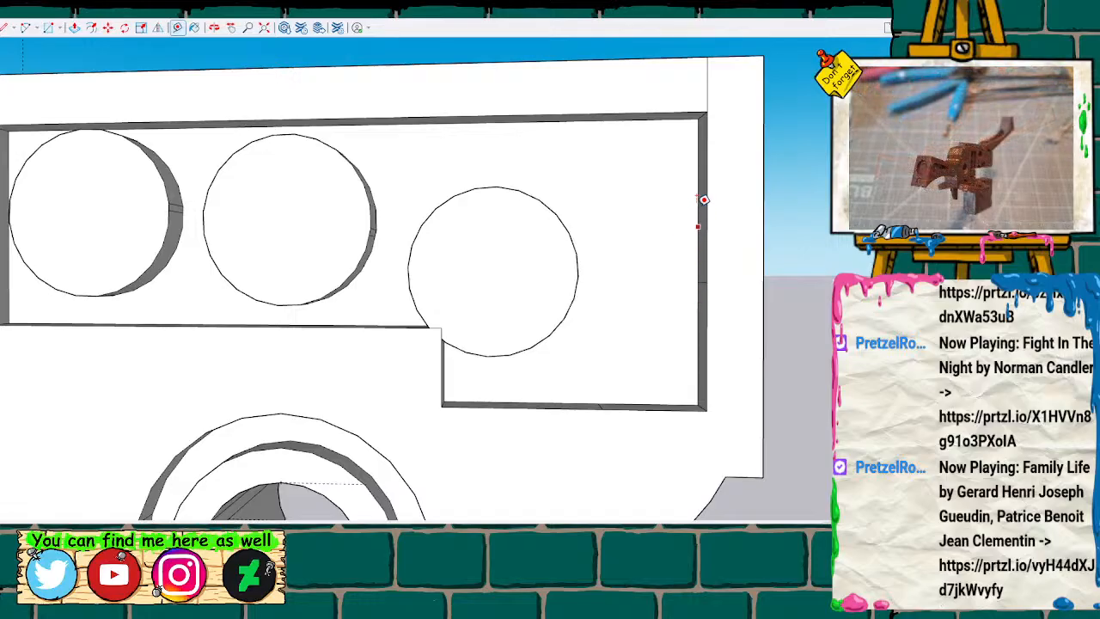
pyautogui.click(699, 183)
pyautogui.click(662, 184)
pyautogui.press('m')
pyautogui.click(664, 175)
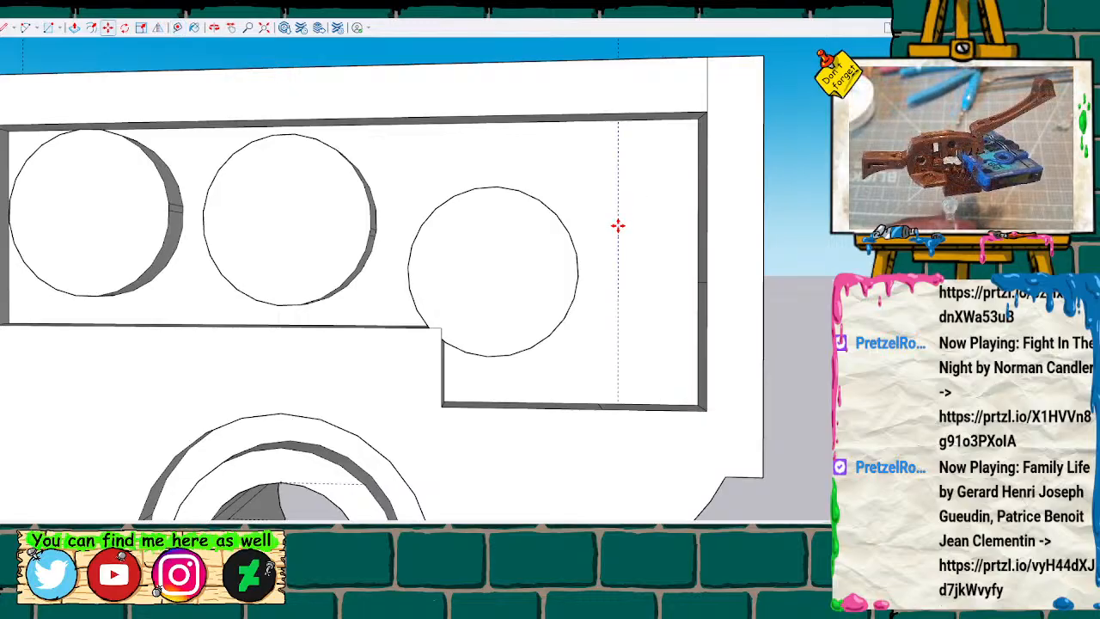
# Draw a tall, narrow rectangle between the third circle and the guide, with its rear side on the guide.
pyautogui.press('l')
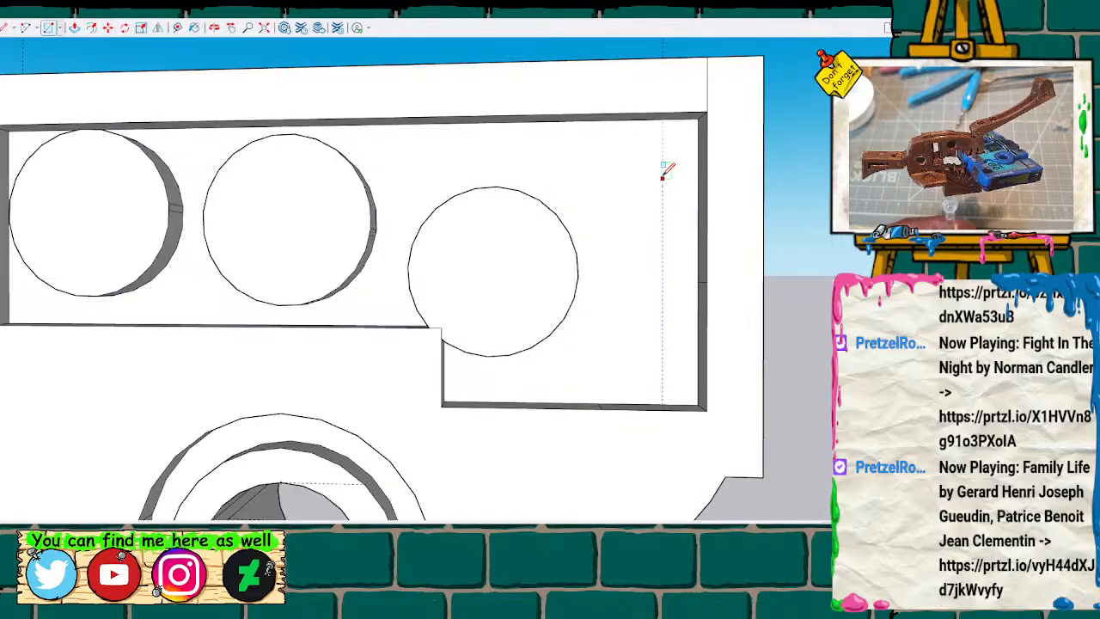
pyautogui.click(662, 176)
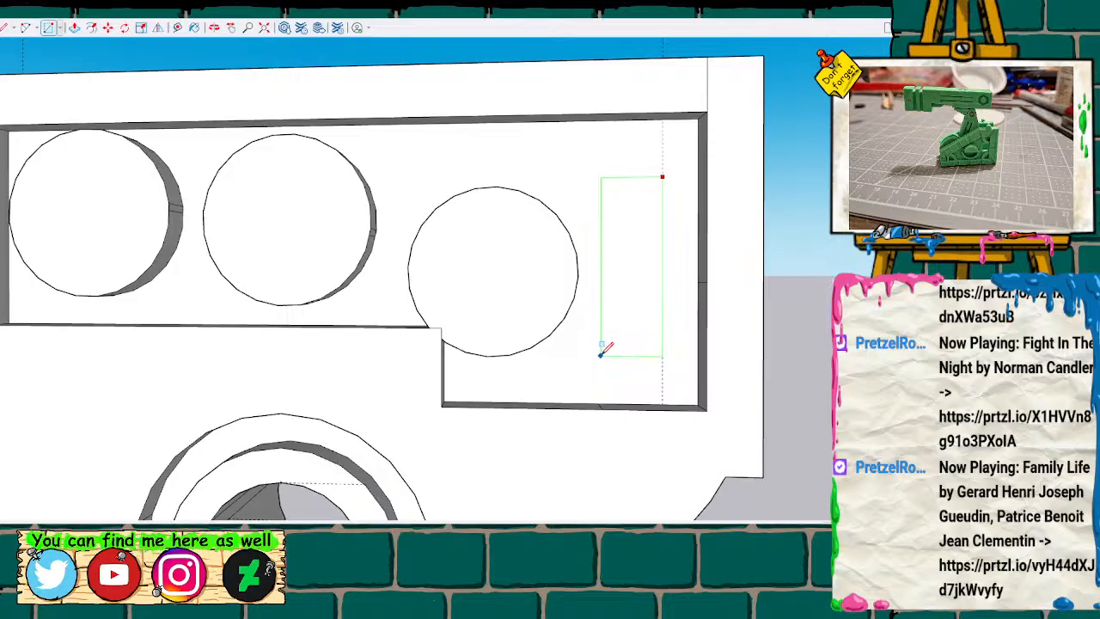
pyautogui.press('Return')
pyautogui.press('space')
# Extrude the tall rectangle outward from the recess floor.
pyautogui.click(620, 296)
pyautogui.press('p')
pyautogui.click(629, 277)
pyautogui.click(632, 315)
pyautogui.scroll(-6, 634, 315)
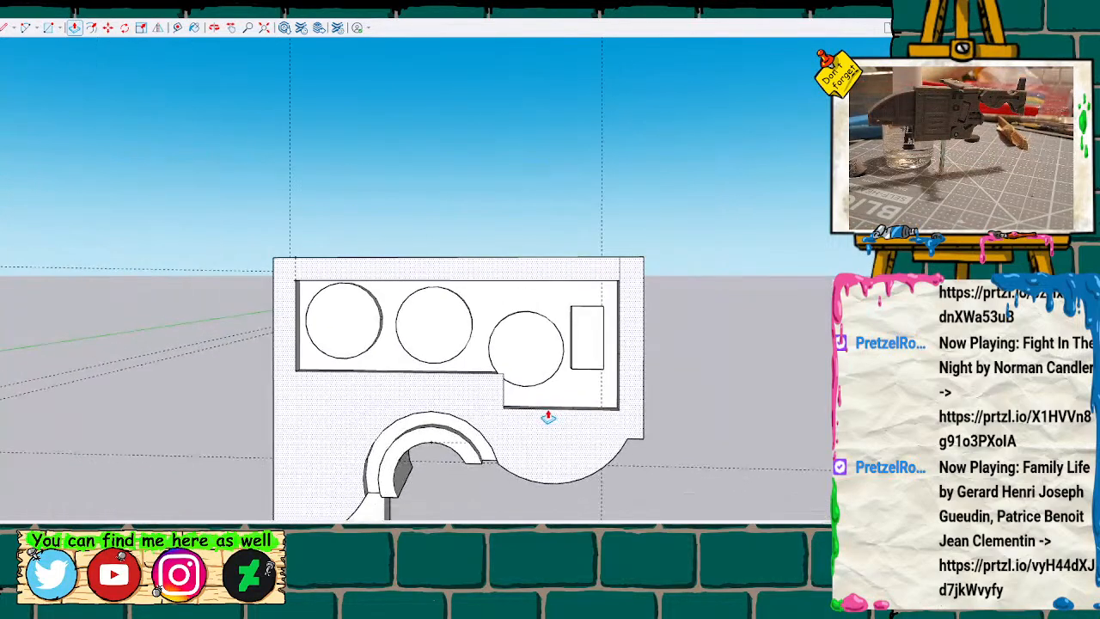
pyautogui.scroll(-3, 548, 417)
pyautogui.moveTo(301, 414)
pyautogui.mouseDown(button='middle')
pyautogui.moveTo(456, 327)
pyautogui.moveTo(678, 298)
pyautogui.moveTo(441, 304)
pyautogui.moveTo(300, 325)
pyautogui.mouseUp(button='middle')
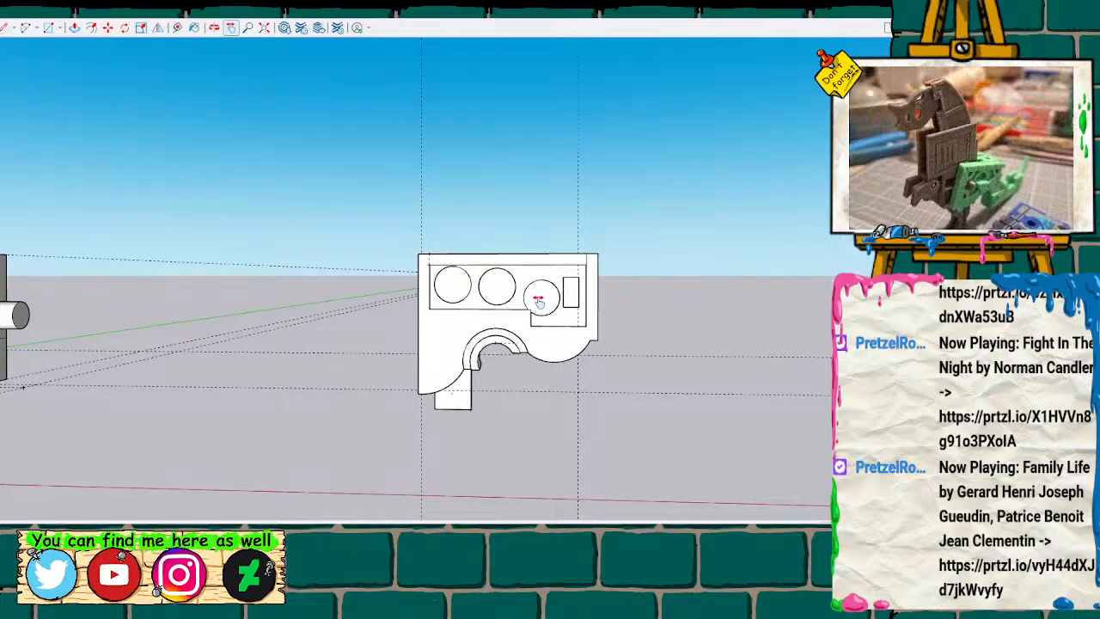
# Select the whole body half with the raised circles, including its tab, and group it.
pyautogui.scroll(-3, 318, 373)
pyautogui.moveTo(263, 359); pyautogui.dragTo(456, 348)
pyautogui.press('o')
pyautogui.moveTo(356, 349); pyautogui.dragTo(186, 355)
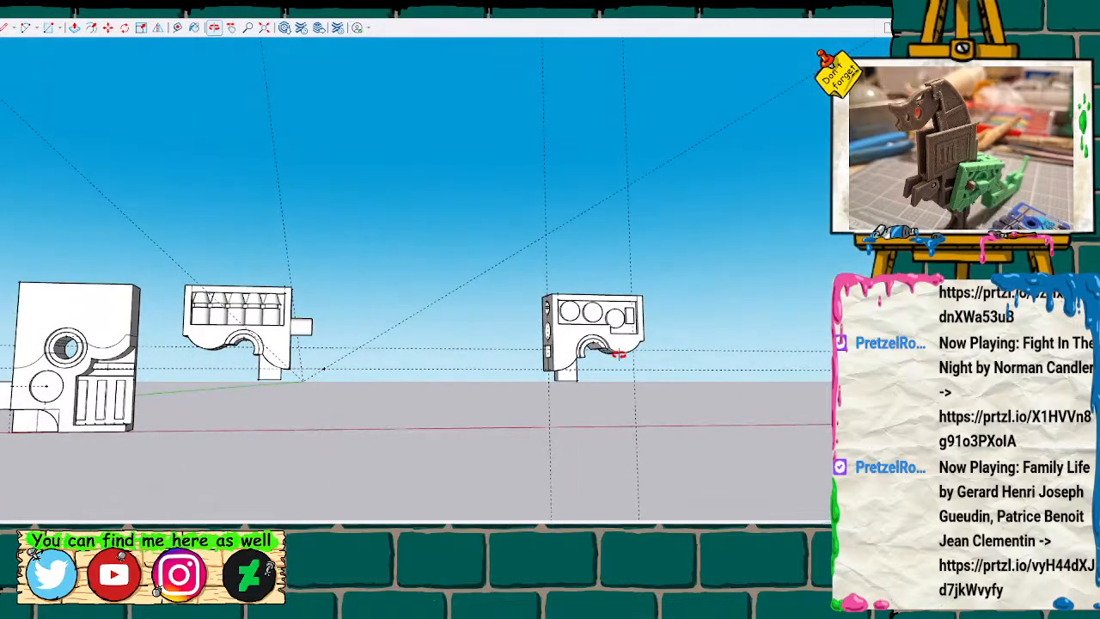
pyautogui.moveTo(509, 278); pyautogui.dragTo(693, 433)
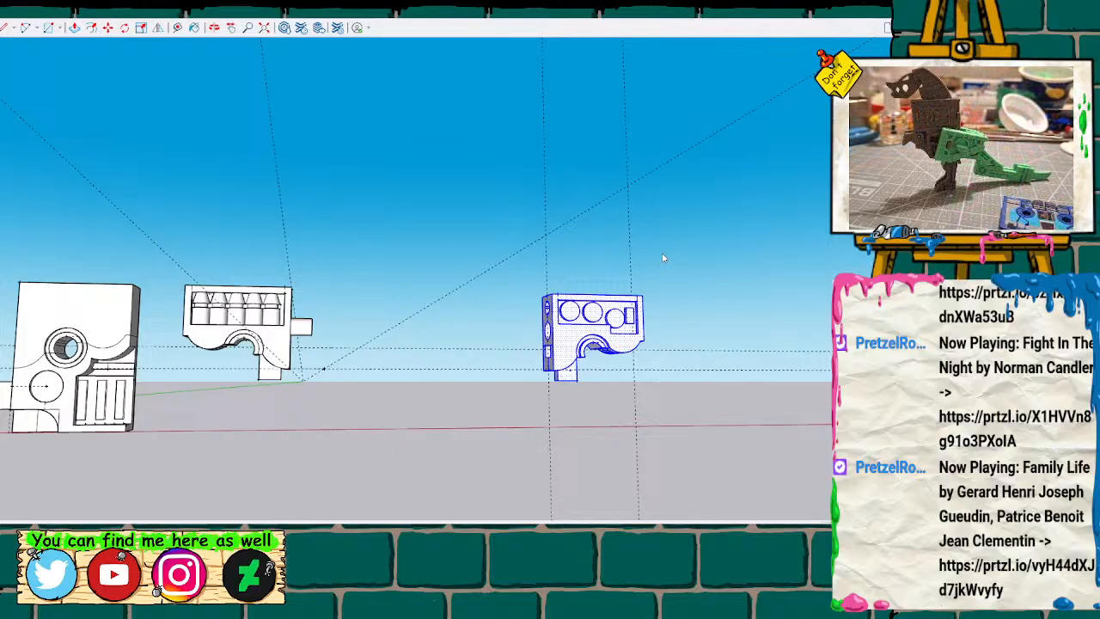
pyautogui.click(663, 209)
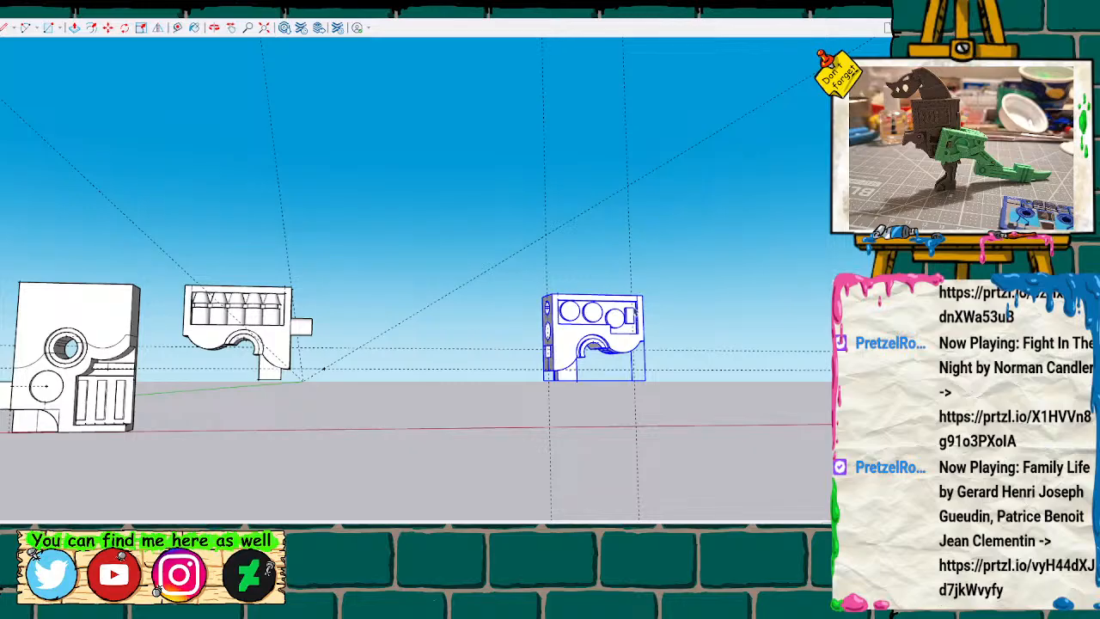
# Move the circle-detailed group along the red axis to sit close beside the half with the five bottle shapes.
pyautogui.press('m')
pyautogui.moveTo(552, 293); pyautogui.dragTo(338, 293)
pyautogui.scroll(2, 303, 292)
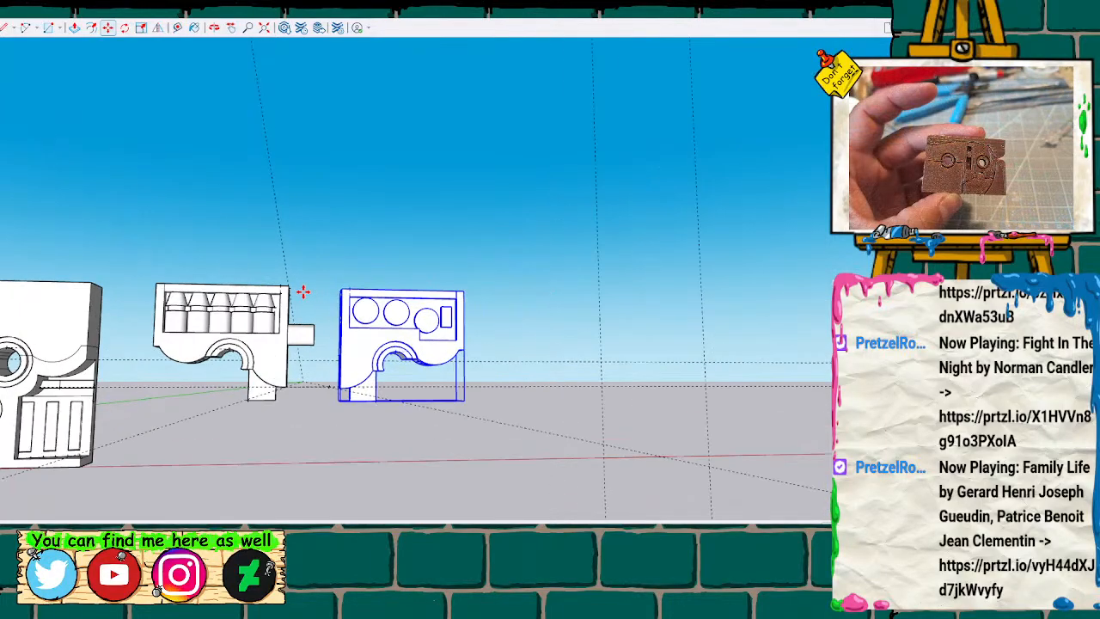
# Select the entire half with the five bottle shapes, including its peg and tab, and group it.
pyautogui.scroll(2, 303, 292)
pyautogui.press('space')
pyautogui.click(241, 379)
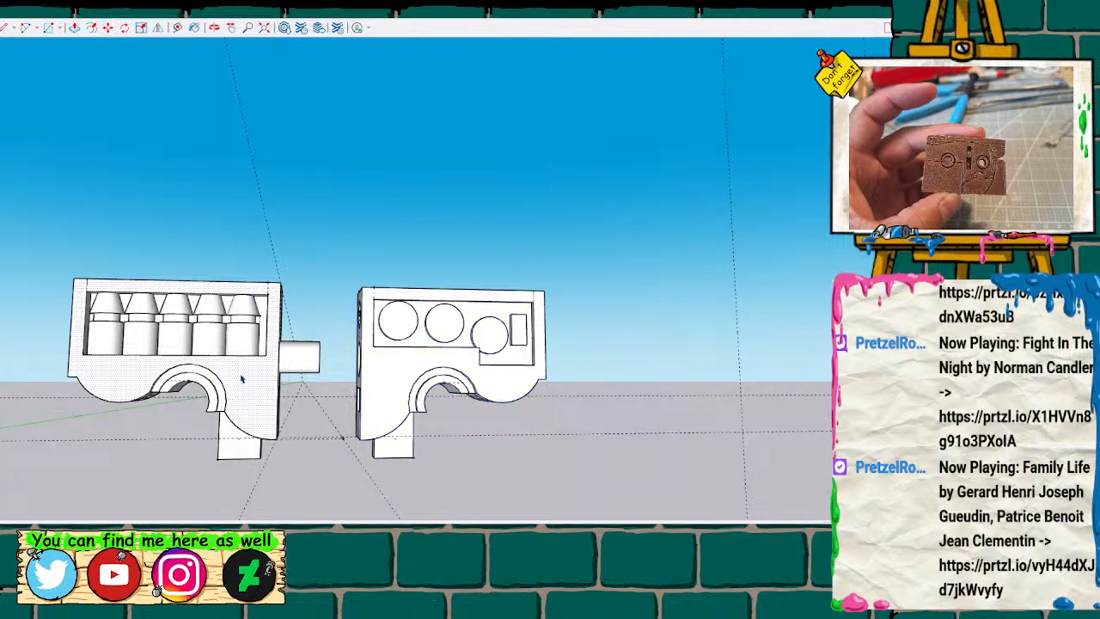
pyautogui.moveTo(39, 230); pyautogui.dragTo(331, 519)
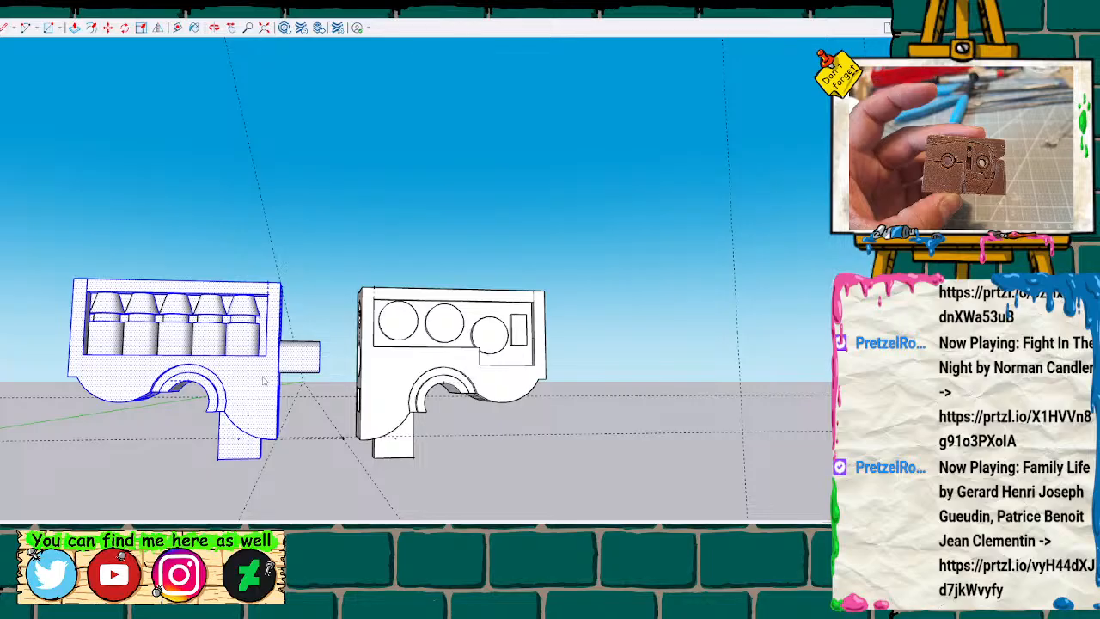
pyautogui.hotkey('ctrl', 'g')
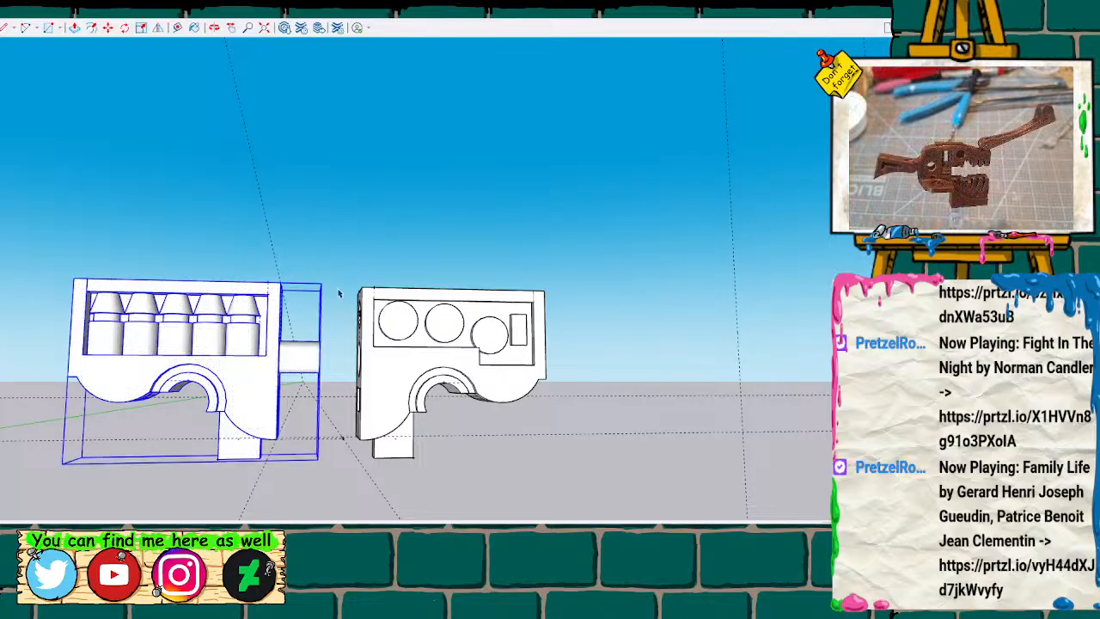
# Move the circle-detailed half by its upper front corner onto the bottle-detailed half's matching corner, so their end faces meet.
pyautogui.moveTo(319, 238)
pyautogui.mouseDown(button='middle')
pyautogui.moveTo(327, 298)
pyautogui.moveTo(312, 401)
pyautogui.moveTo(287, 340)
pyautogui.mouseUp(button='middle')
pyautogui.scroll(5, 287, 341)
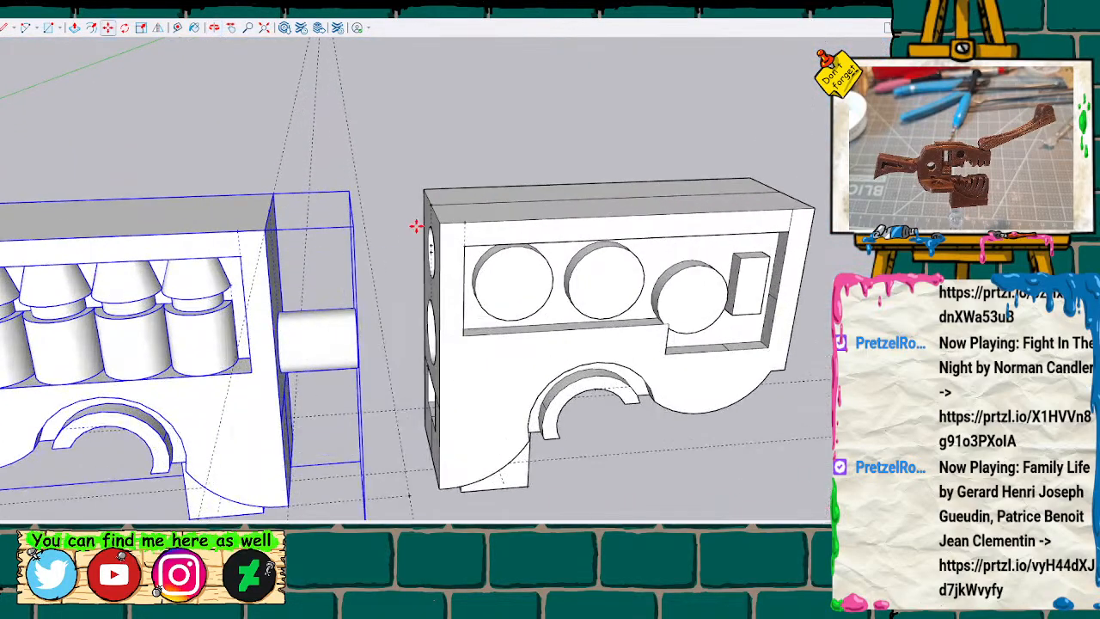
pyautogui.moveTo(441, 222)
pyautogui.mouseDown()
pyautogui.moveTo(364, 229)
pyautogui.moveTo(431, 221)
pyautogui.mouseUp()
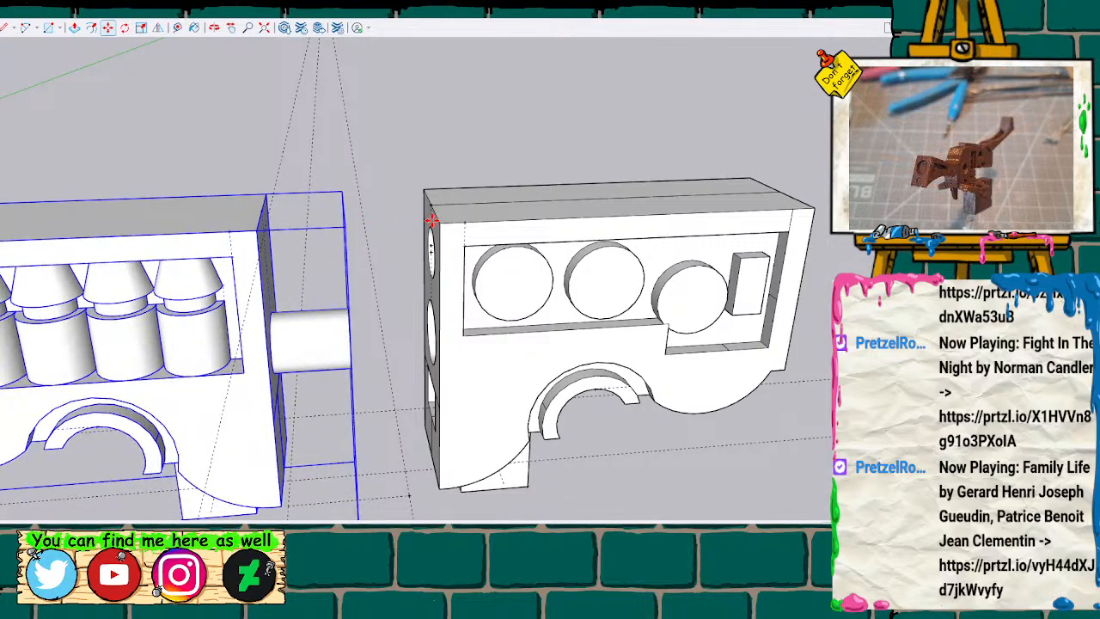
pyautogui.scroll(-2, 71, 387)
pyautogui.scroll(-2, 69, 387)
pyautogui.keyDown('shift'); pyautogui.moveTo(35, 404); pyautogui.dragTo(196, 398, button='middle'); pyautogui.keyUp('shift')
pyautogui.scroll(3, 332, 351)
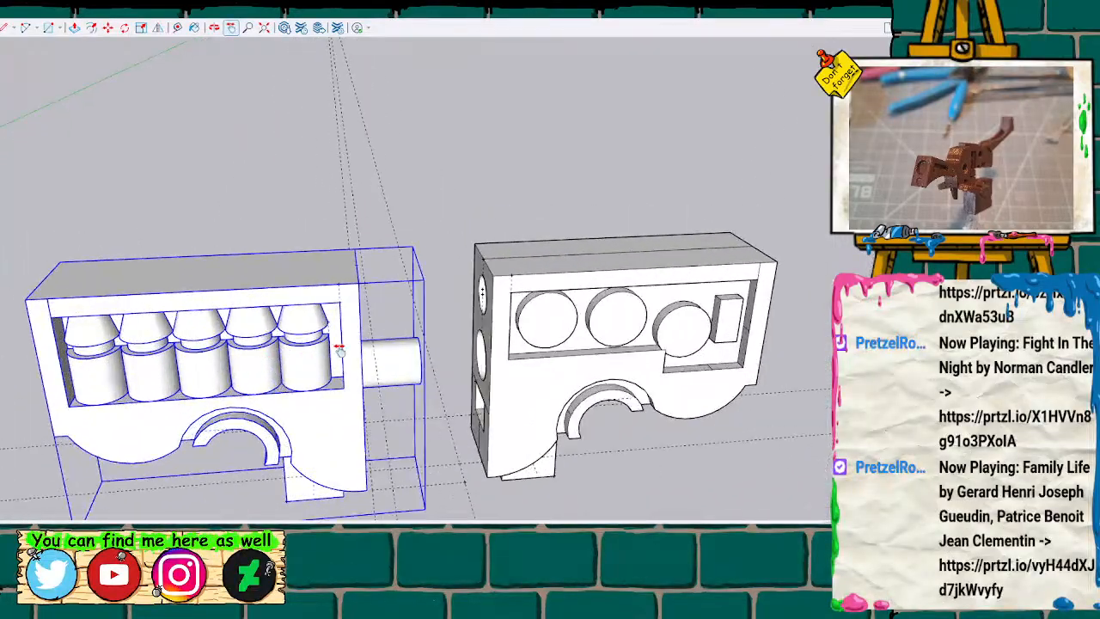
pyautogui.press('space')
pyautogui.click(499, 307)
pyautogui.press('m')
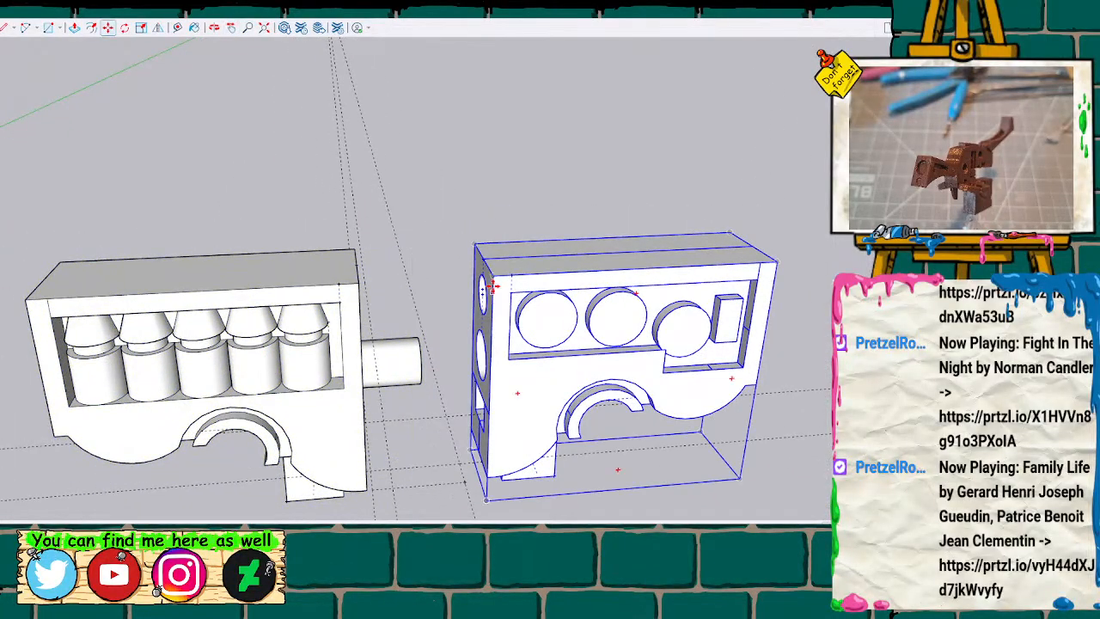
pyautogui.moveTo(494, 280); pyautogui.dragTo(359, 287)
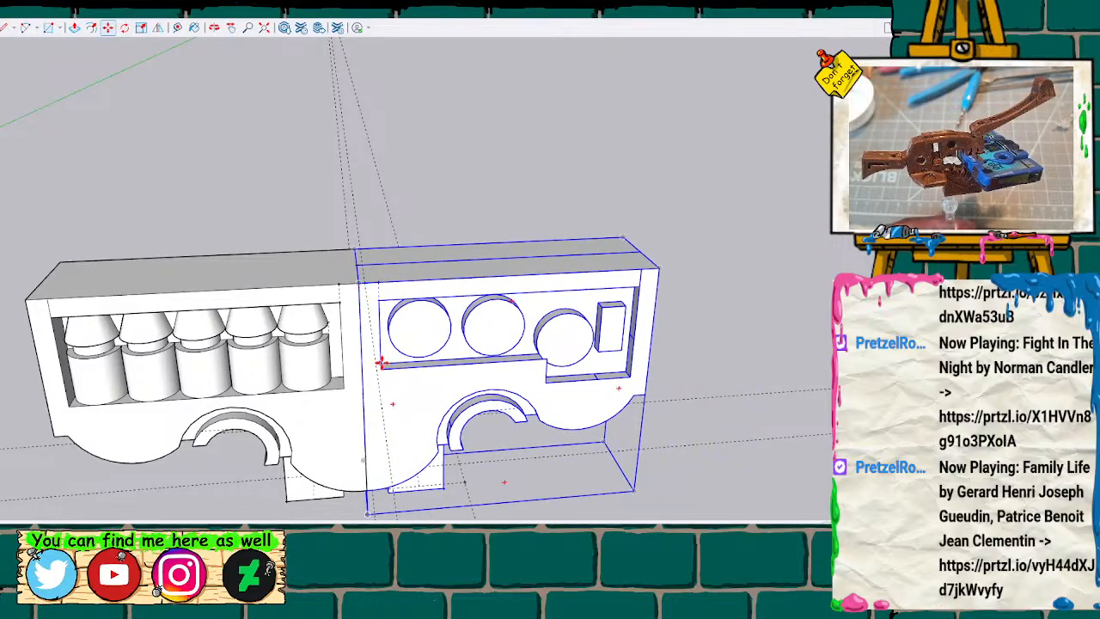
# Reveal the hidden back edges and examine how the peg fits inside the joined halves.
pyautogui.press('k')
pyautogui.moveTo(394, 405); pyautogui.dragTo(381, 355)
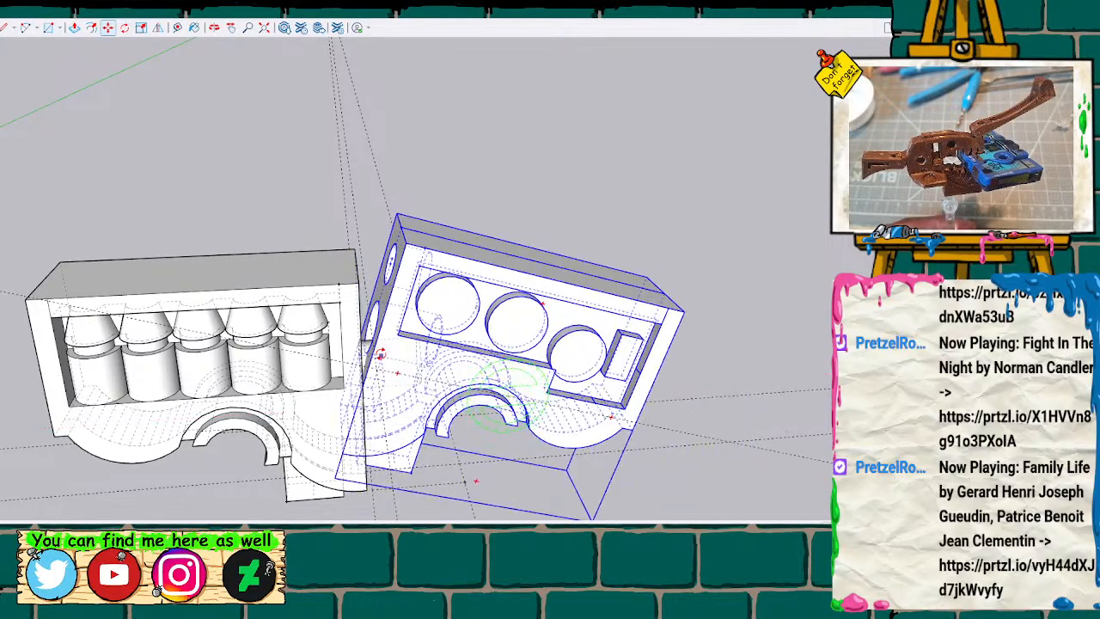
pyautogui.hotkey('ctrl', 'z')
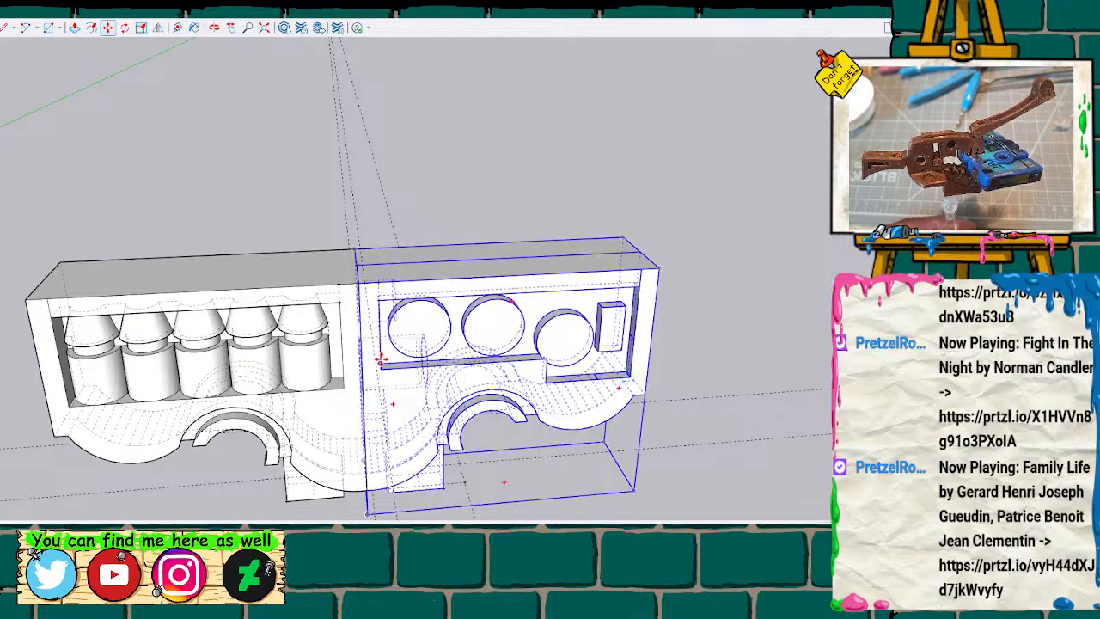
pyautogui.moveTo(473, 418)
pyautogui.mouseDown(button='middle')
pyautogui.moveTo(445, 241)
pyautogui.moveTo(483, 241)
pyautogui.moveTo(422, 270)
pyautogui.moveTo(427, 297)
pyautogui.moveTo(343, 391)
pyautogui.moveTo(395, 401)
pyautogui.moveTo(385, 369)
pyautogui.moveTo(422, 370)
pyautogui.moveTo(405, 361)
pyautogui.moveTo(465, 343)
pyautogui.moveTo(497, 349)
pyautogui.moveTo(407, 382)
pyautogui.mouseUp(button='middle')
pyautogui.scroll(-10, 407, 383)
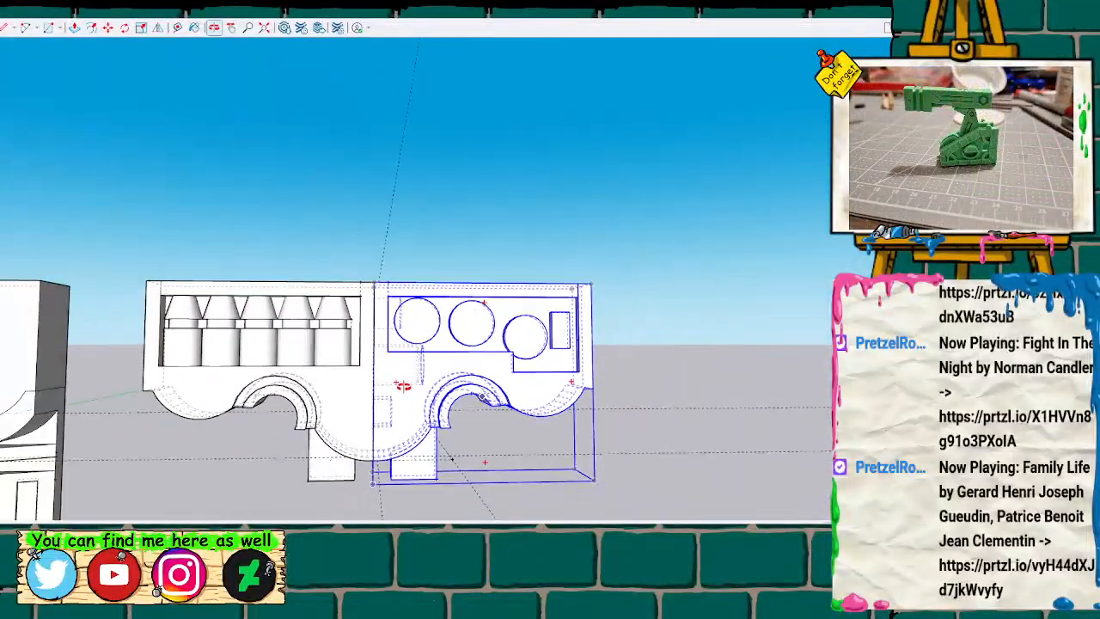
pyautogui.scroll(2, 418, 409)
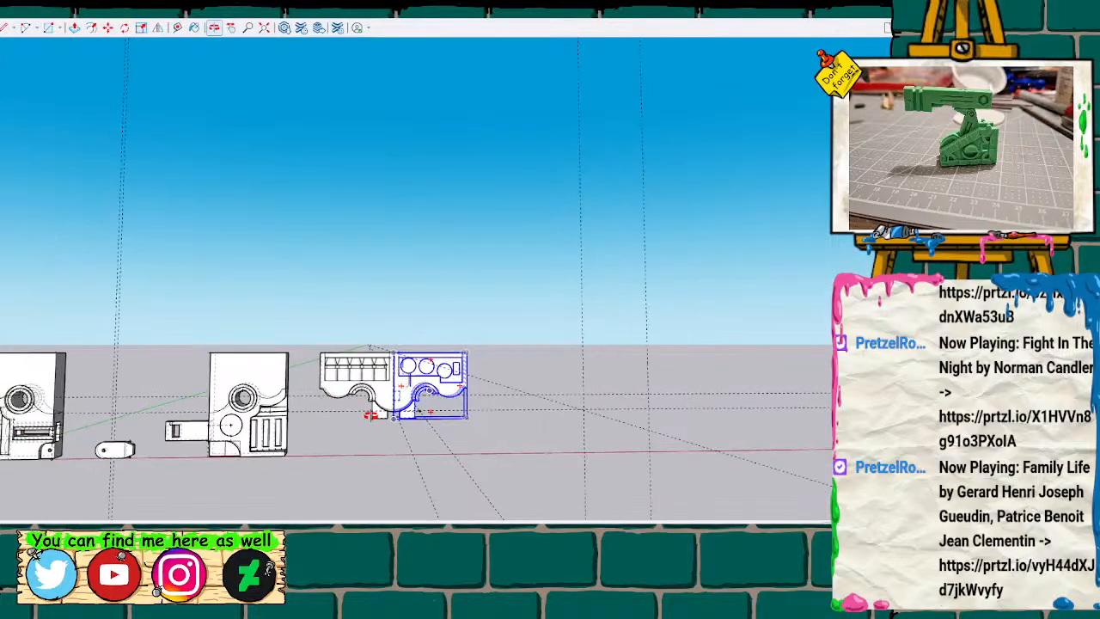
# Compare the joined halves with the other body parts standing beside them.
pyautogui.moveTo(331, 424); pyautogui.dragTo(295, 381, button='middle')
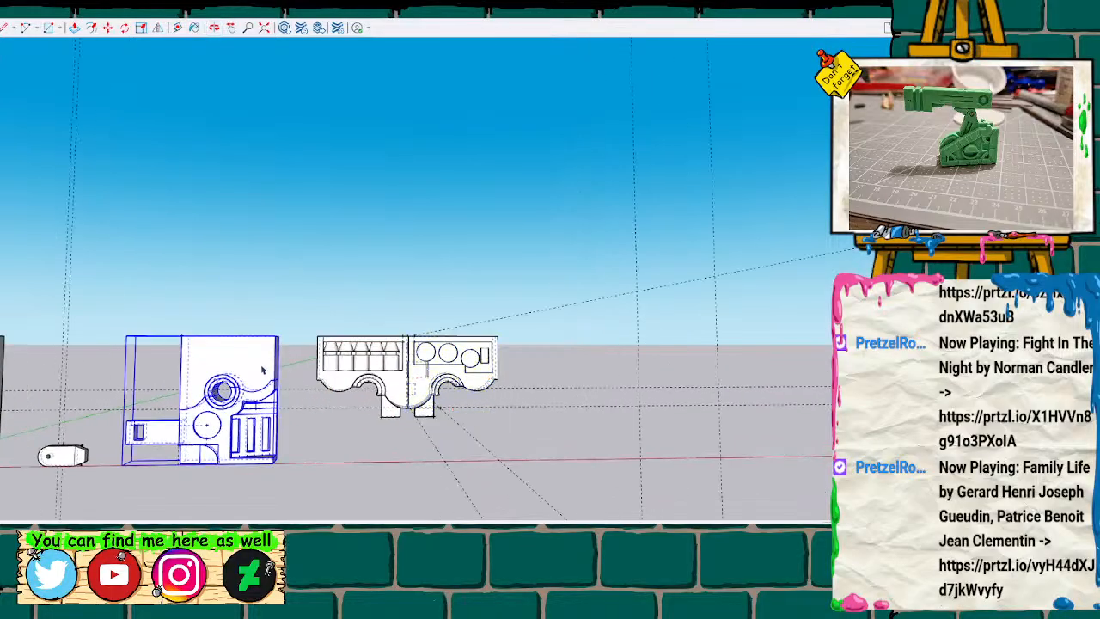
pyautogui.scroll(-2, 310, 432)
pyautogui.click(305, 439)
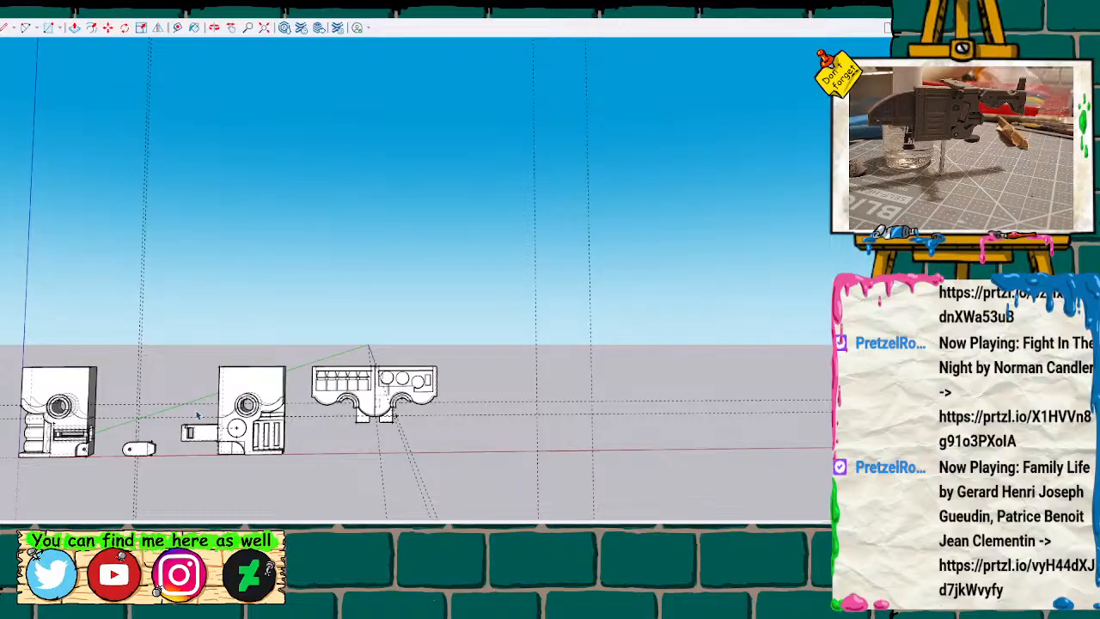
pyautogui.moveTo(92, 360)
pyautogui.mouseDown(button='middle')
pyautogui.moveTo(708, 311)
pyautogui.moveTo(726, 296)
pyautogui.moveTo(720, 317)
pyautogui.moveTo(760, 312)
pyautogui.moveTo(355, 314)
pyautogui.moveTo(197, 359)
pyautogui.moveTo(149, 352)
pyautogui.mouseUp(button='middle')
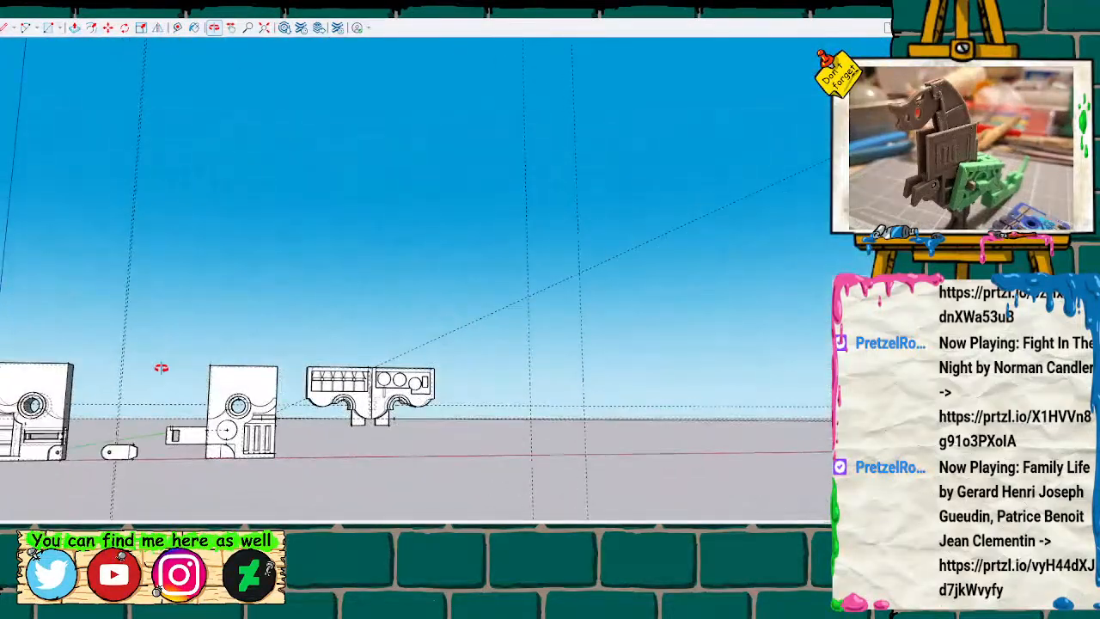
pyautogui.keyDown('shift'); pyautogui.moveTo(152, 410); pyautogui.dragTo(297, 401, button='middle'); pyautogui.keyUp('shift')
pyautogui.scroll(1, 269, 402)
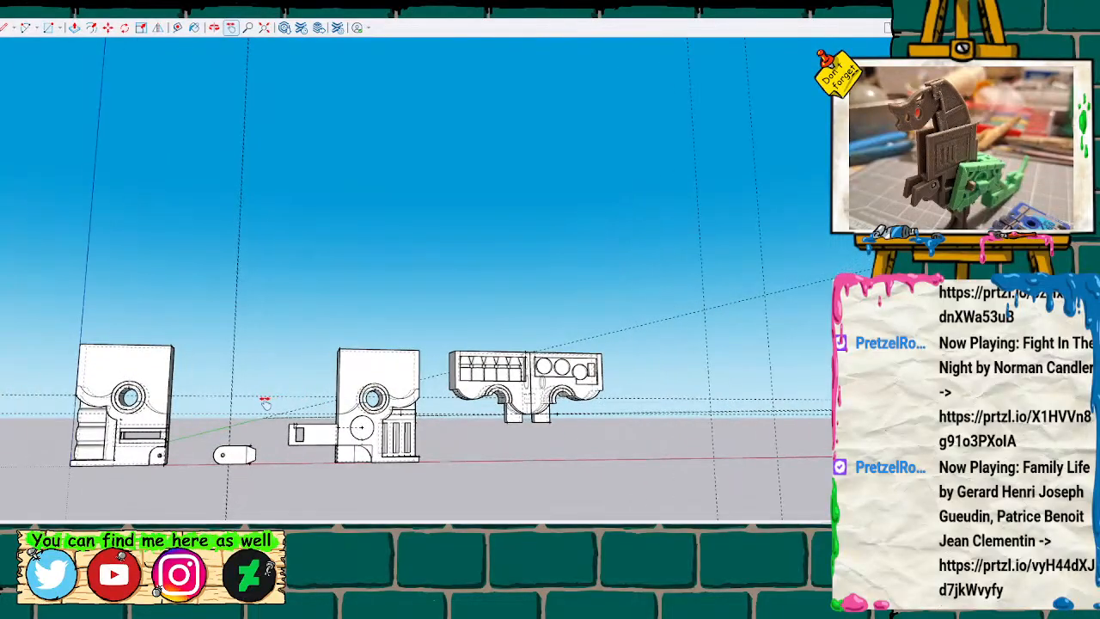
pyautogui.scroll(1, 267, 402)
pyautogui.moveTo(229, 409); pyautogui.dragTo(229, 409, button='middle')
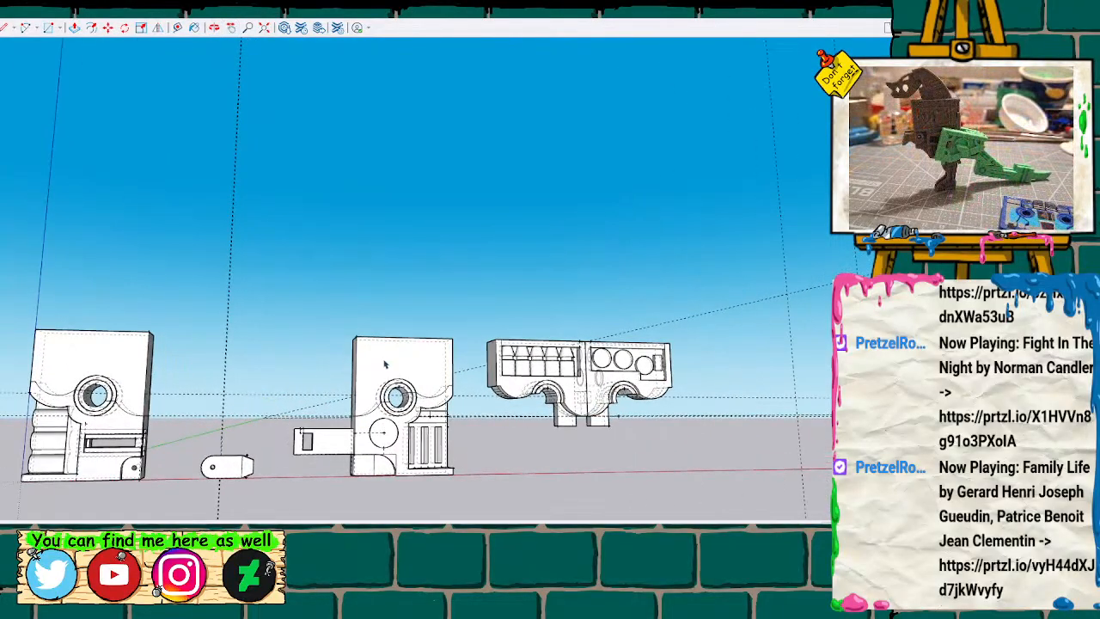
# Hide the back edges and move the circle-detailed half away from the bottle-detailed half along the red axis.
pyautogui.scroll(-3, 385, 364)
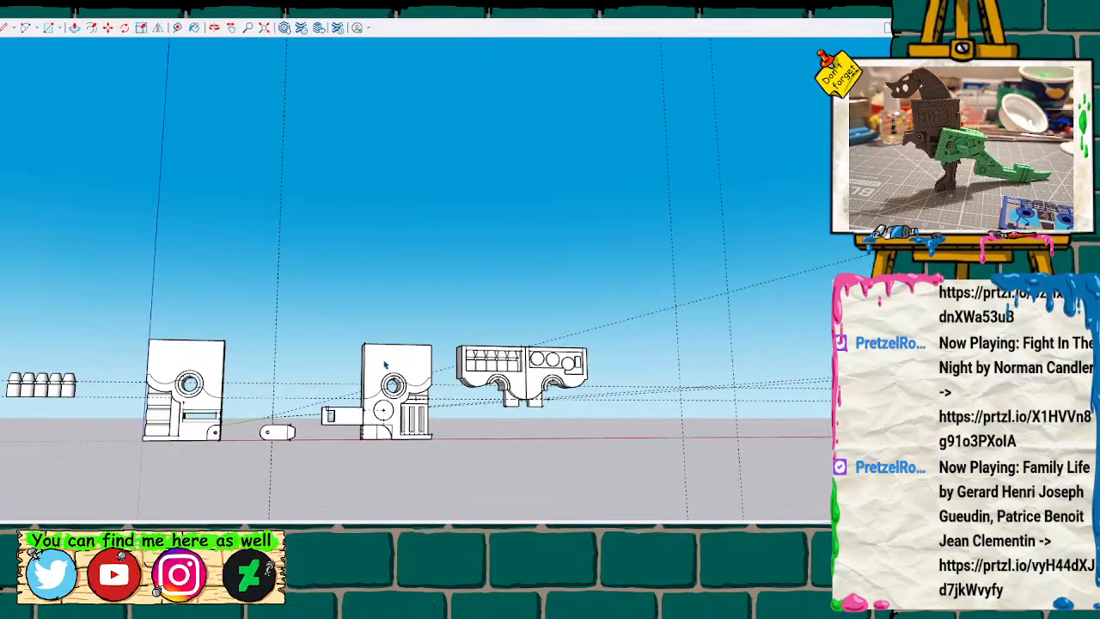
pyautogui.scroll(2, 385, 362)
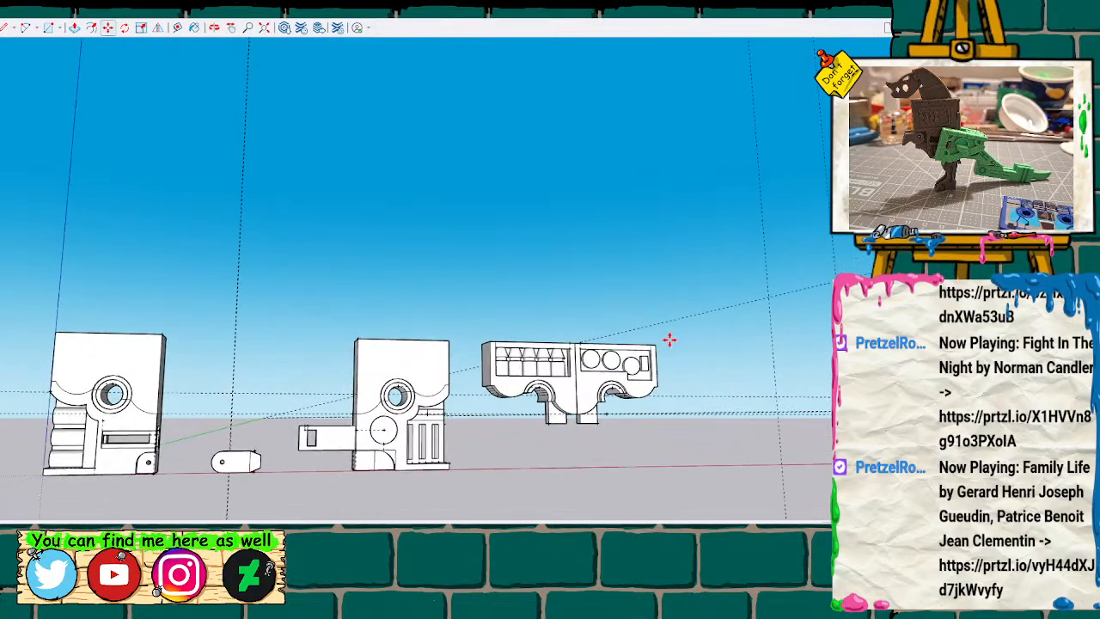
pyautogui.moveTo(658, 346); pyautogui.dragTo(694, 346)
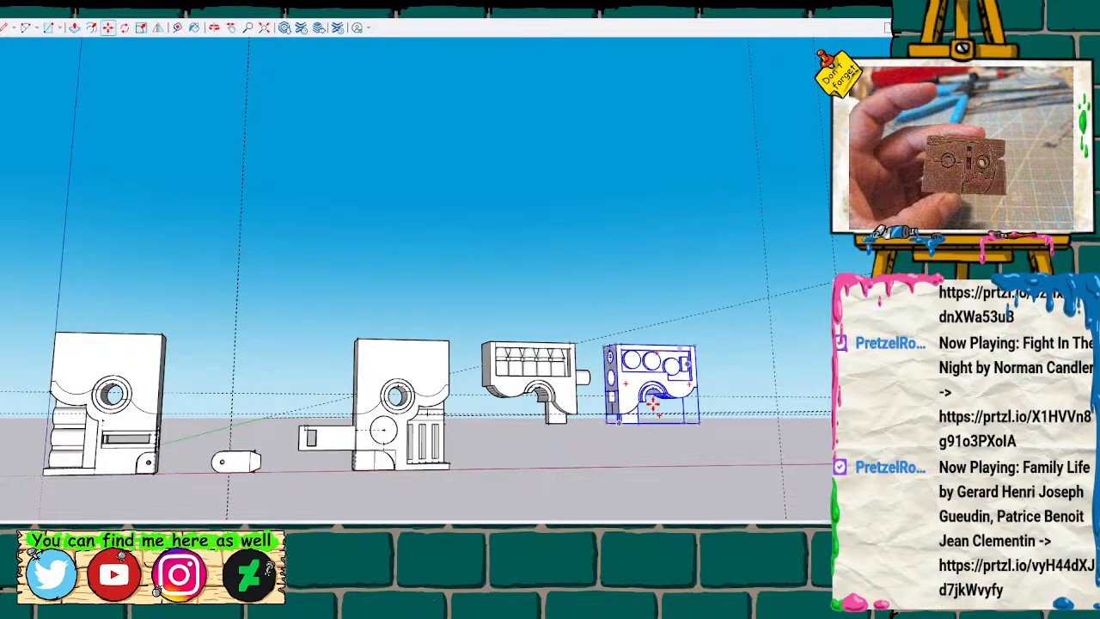
# Measure the thickness of the small rounded connector and of the bottom tab on the bottle-detailed half.
pyautogui.moveTo(593, 462)
pyautogui.mouseDown(button='middle')
pyautogui.moveTo(499, 491)
pyautogui.moveTo(326, 302)
pyautogui.moveTo(649, 385)
pyautogui.mouseUp(button='middle')
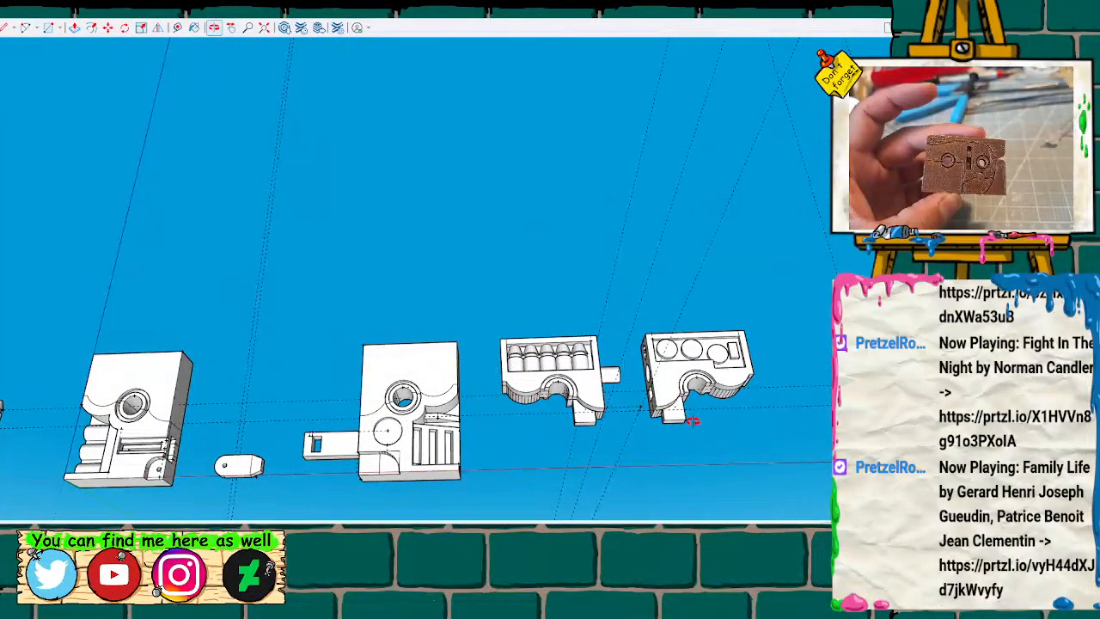
pyautogui.scroll(5, 241, 467)
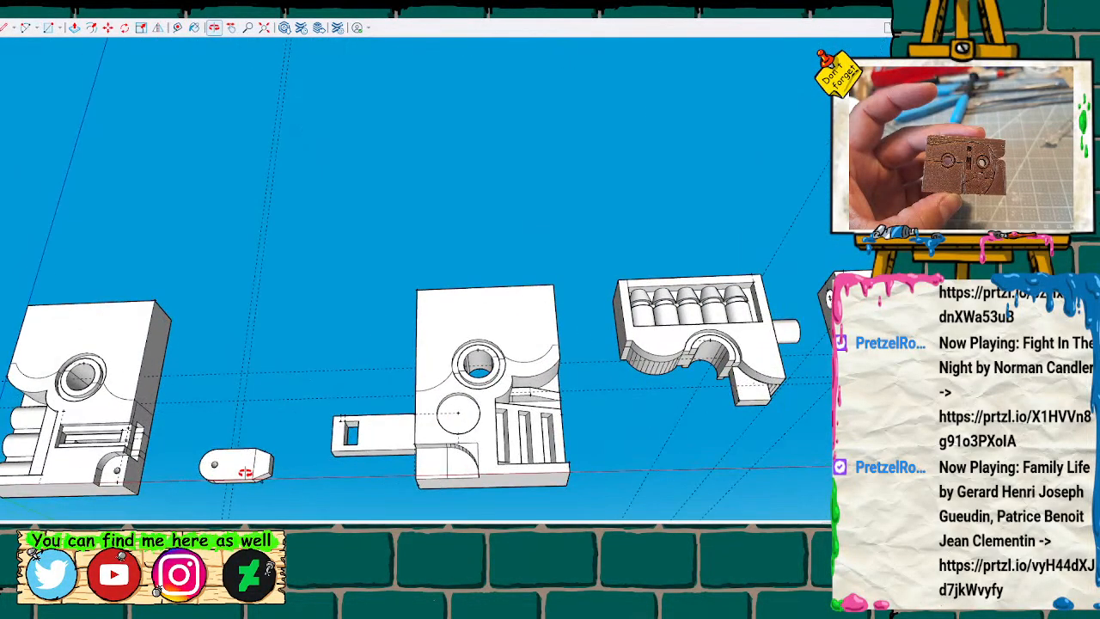
pyautogui.moveTo(237, 470)
pyautogui.mouseDown(button='middle')
pyautogui.moveTo(196, 455)
pyautogui.moveTo(177, 335)
pyautogui.moveTo(217, 419)
pyautogui.mouseUp(button='middle')
pyautogui.scroll(2, 216, 419)
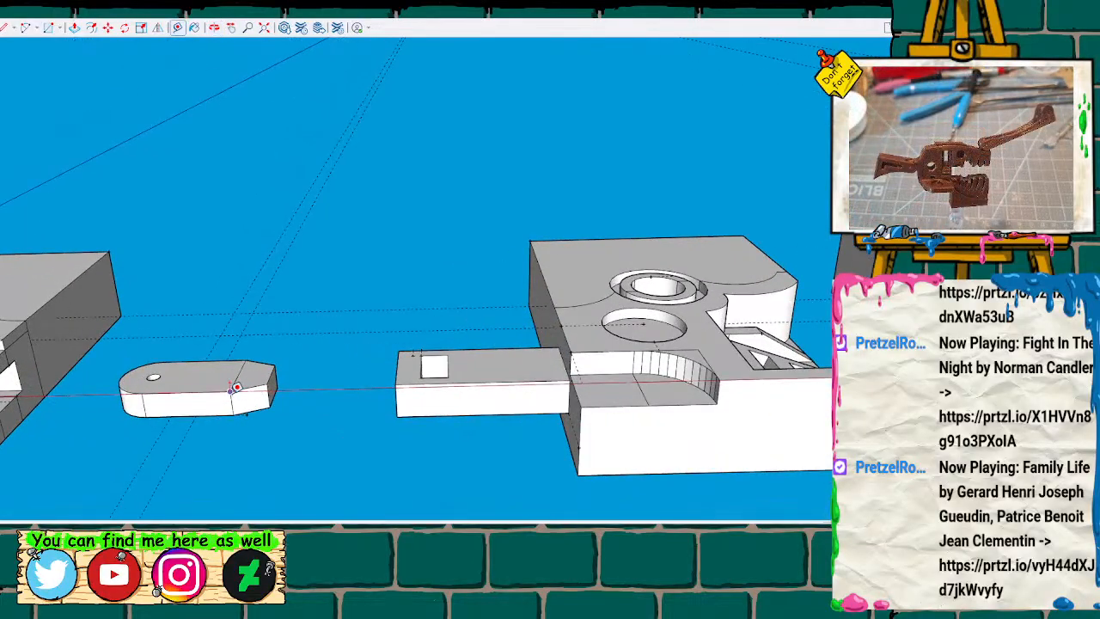
pyautogui.scroll(-2, 245, 403)
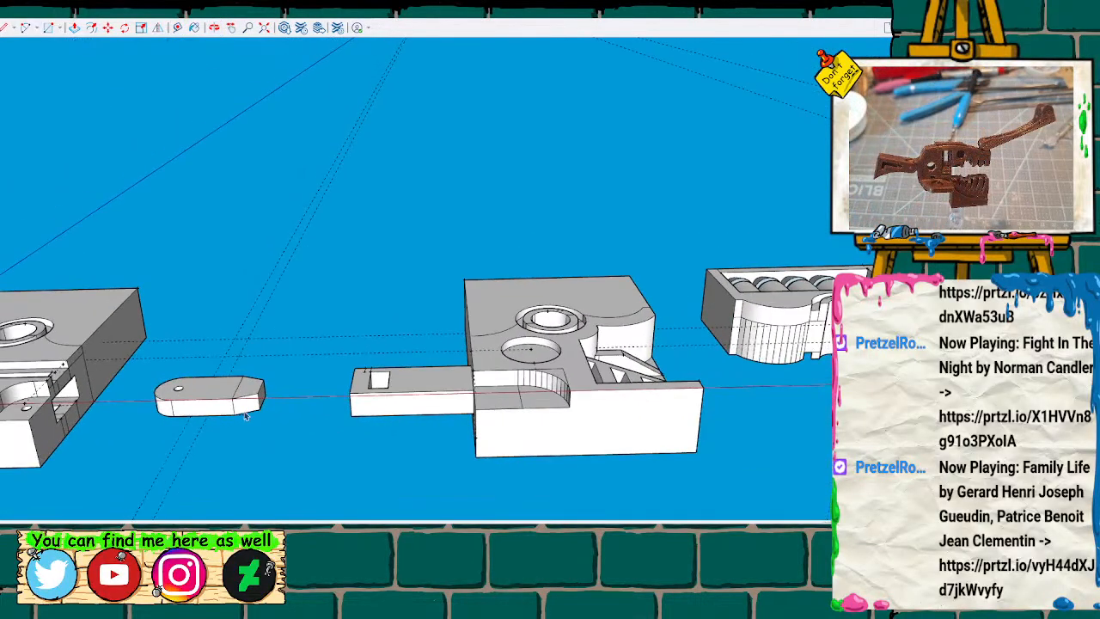
pyautogui.moveTo(662, 411); pyautogui.dragTo(513, 352, button='middle')
pyautogui.scroll(5, 443, 354)
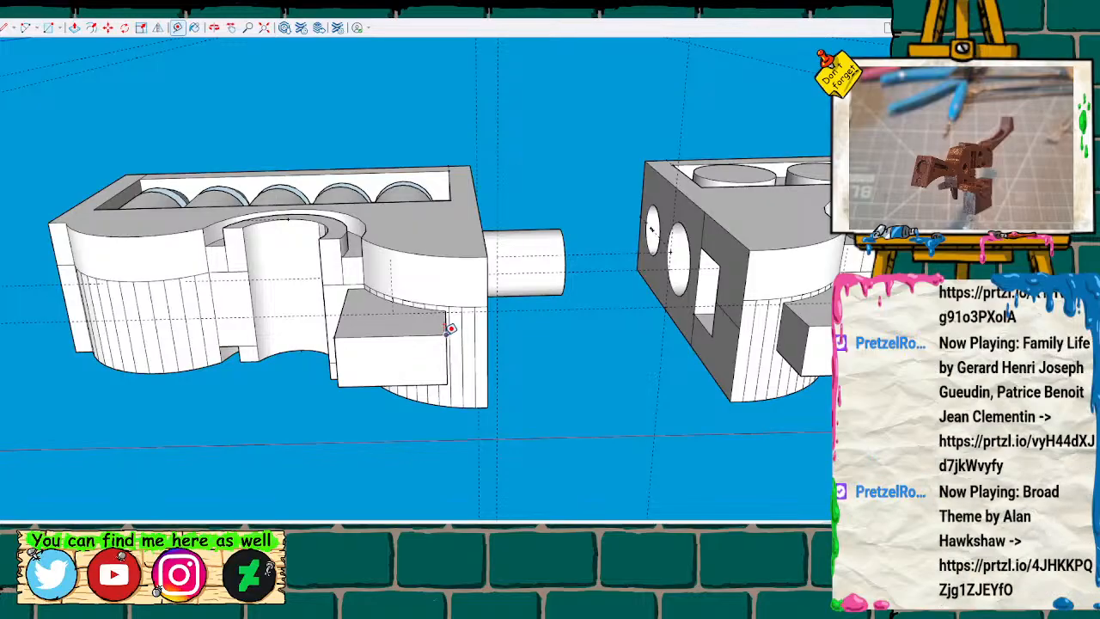
# Try to thin the bottle-detailed half's bottom tab by pushing its large side face inward.
pyautogui.press('space')
pyautogui.click(429, 355)
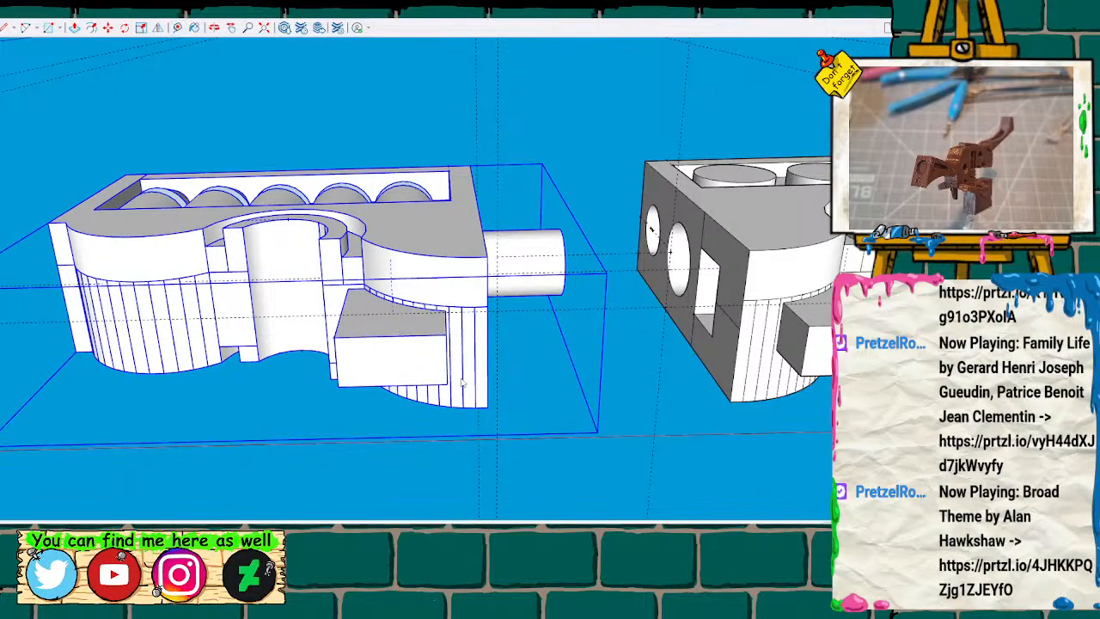
pyautogui.click(479, 426)
pyautogui.click(427, 334)
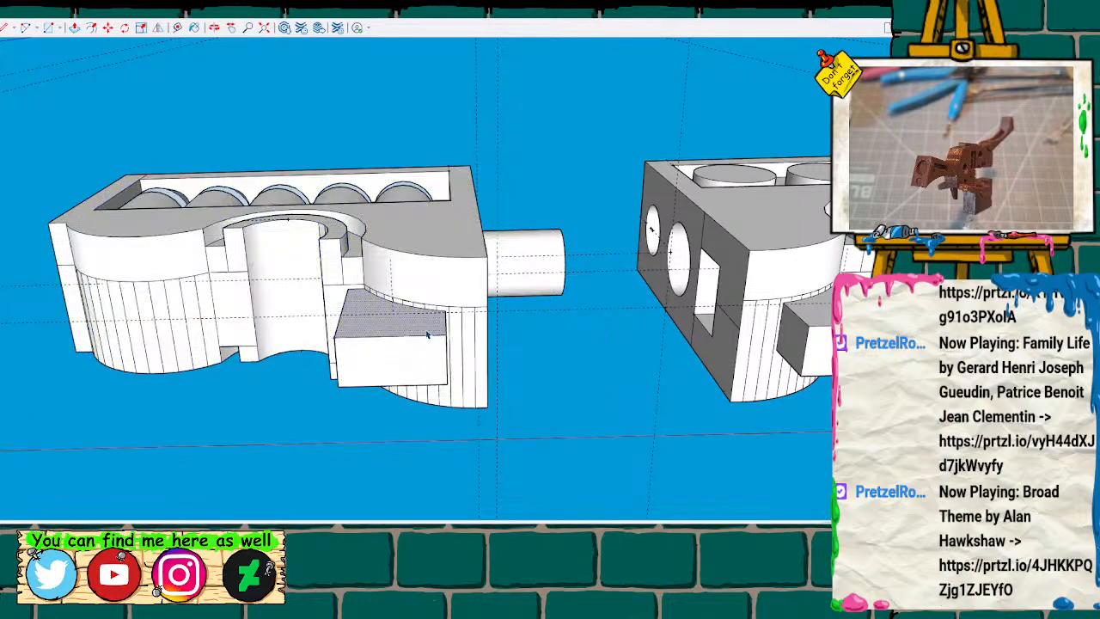
pyautogui.press('p')
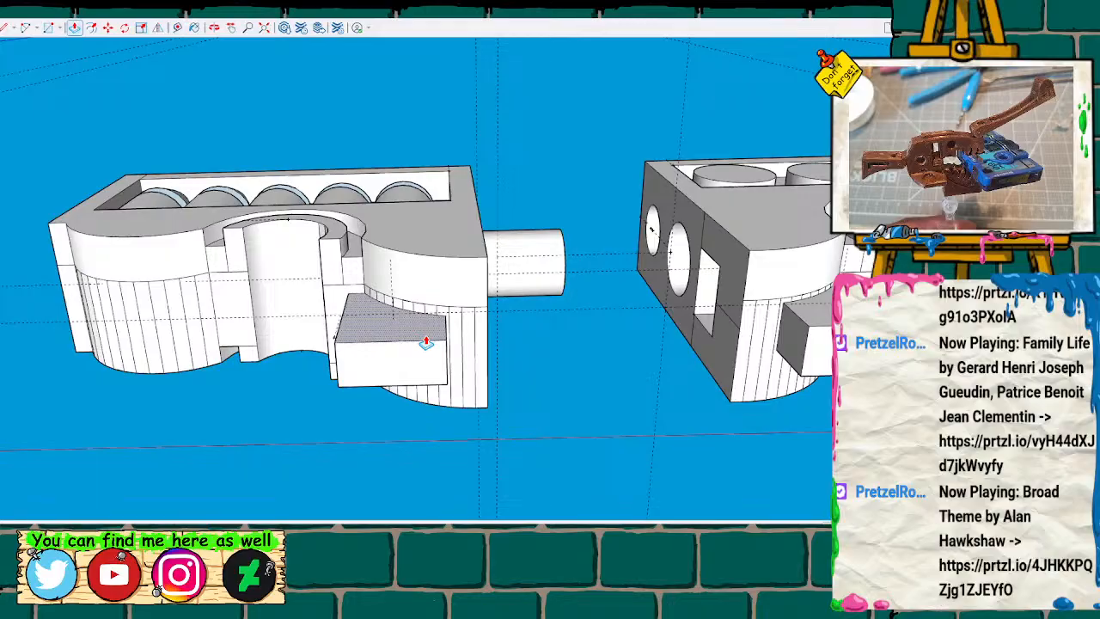
pyautogui.moveTo(513, 425); pyautogui.dragTo(398, 220, button='middle')
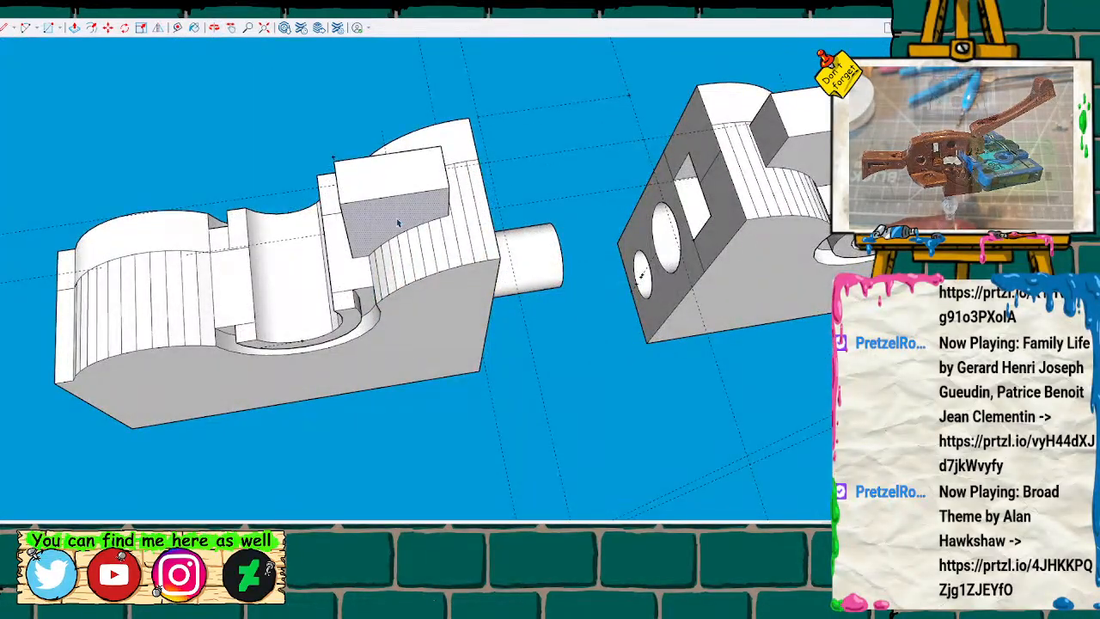
pyautogui.moveTo(398, 218); pyautogui.dragTo(398, 211)
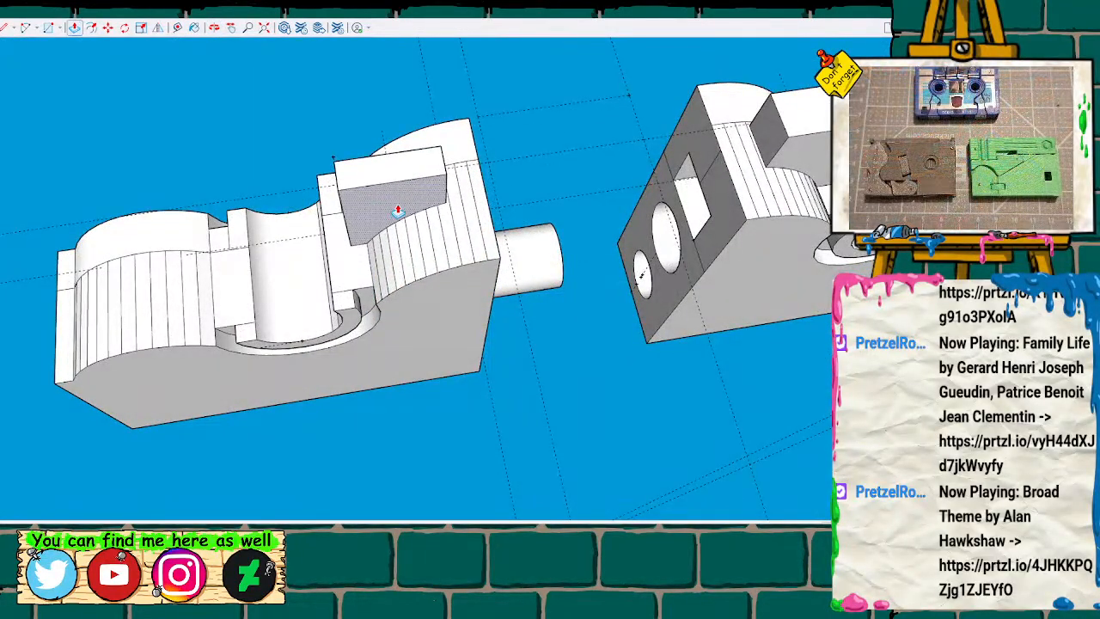
pyautogui.hotkey('ctrl', 'z')
# Measure the thickness of the bottle-detailed half's bottom tab at its end edge.
pyautogui.press('t')
pyautogui.click(335, 162)
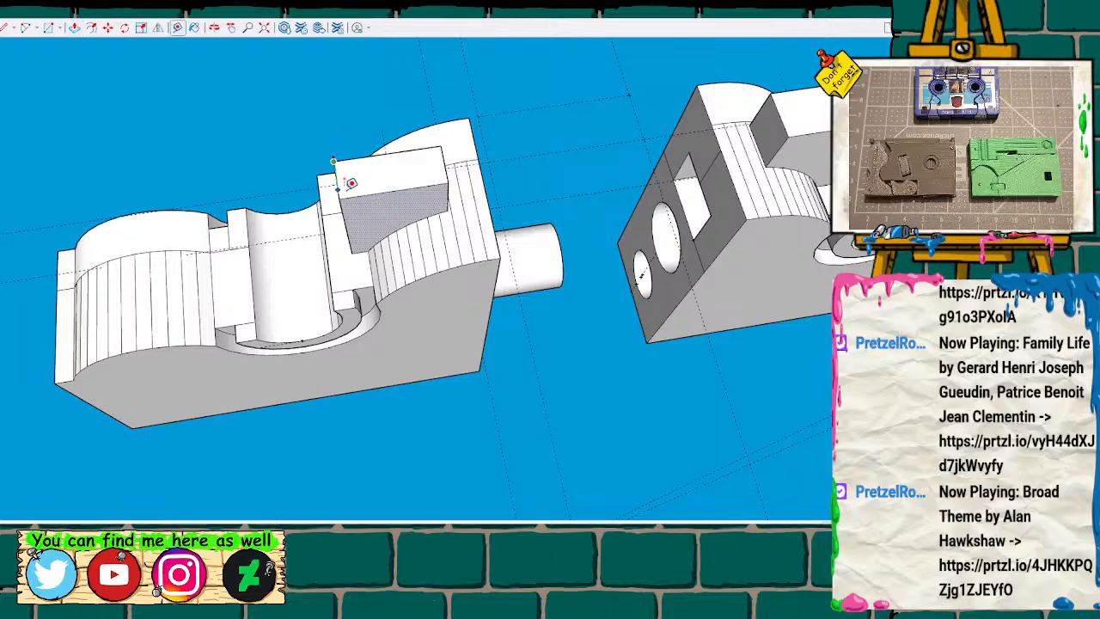
pyautogui.press('space')
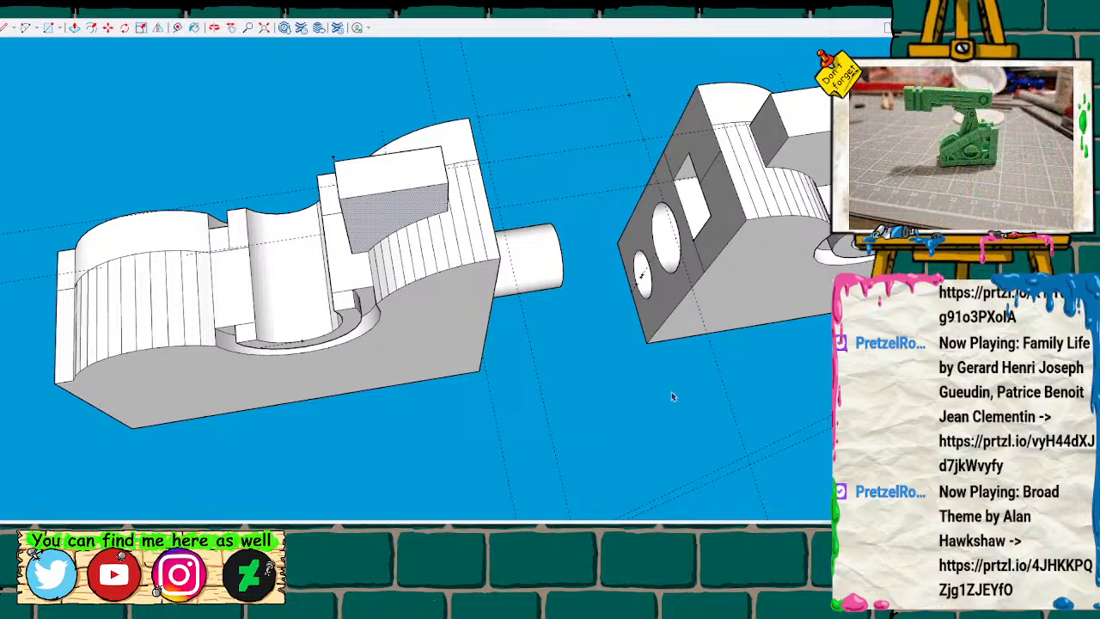
# Group all the geometry of the bottle-detailed half, including its bottom tab.
pyautogui.moveTo(677, 392); pyautogui.dragTo(720, 373, button='middle')
pyautogui.moveTo(32, 64)
pyautogui.mouseDown()
pyautogui.moveTo(578, 240)
pyautogui.moveTo(638, 371)
pyautogui.moveTo(639, 422)
pyautogui.mouseUp()
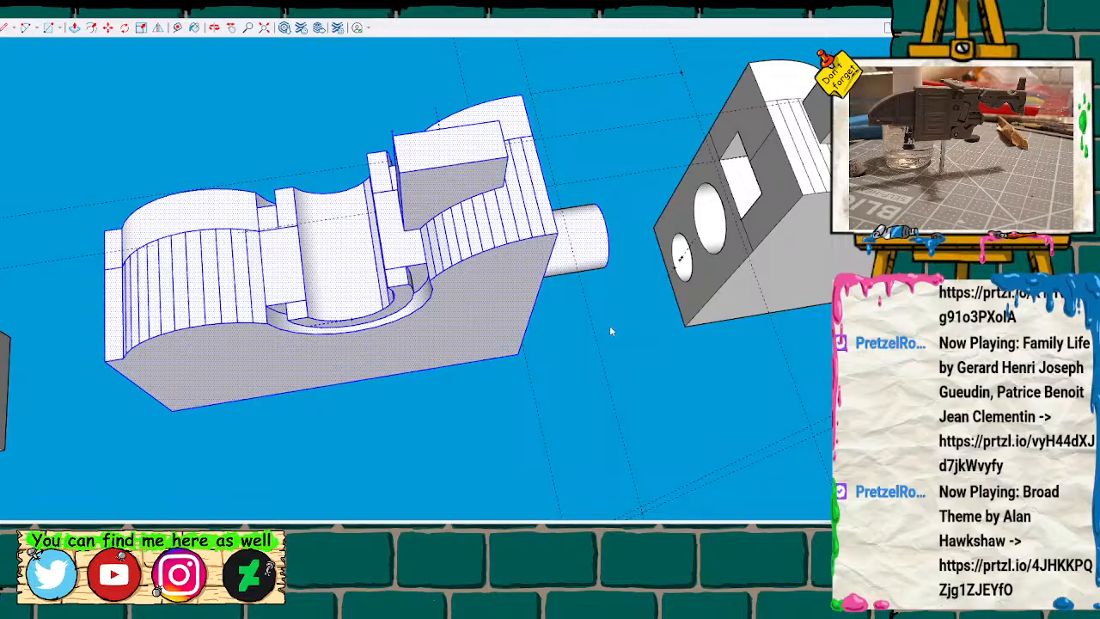
pyautogui.press('g')
pyautogui.press('m')
pyautogui.moveTo(480, 179); pyautogui.dragTo(573, 419, button='middle')
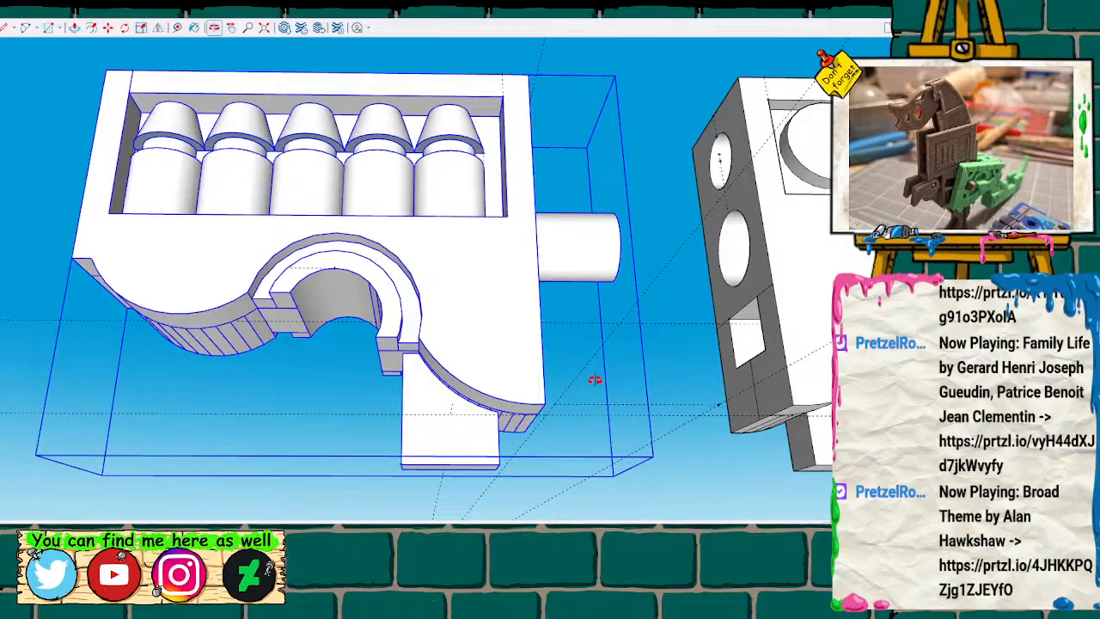
# Explode the circle-detailed half, thin its bottom tab by pushing the large side face inward, and measure the tab's thickness.
pyautogui.moveTo(589, 381); pyautogui.dragTo(646, 332, button='middle')
pyautogui.scroll(-3, 647, 332)
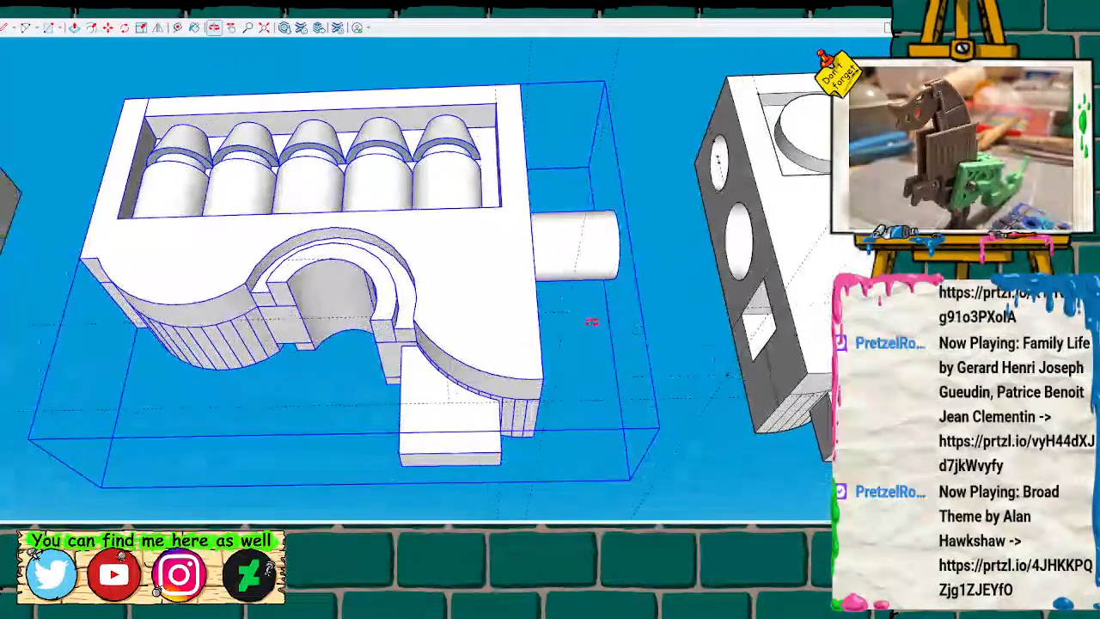
pyautogui.scroll(6, 538, 319)
pyautogui.scroll(-3, 644, 336)
pyautogui.moveTo(466, 339)
pyautogui.mouseDown(button='middle')
pyautogui.moveTo(427, 373)
pyautogui.moveTo(501, 368)
pyautogui.moveTo(464, 364)
pyautogui.moveTo(531, 147)
pyautogui.moveTo(510, 188)
pyautogui.mouseUp(button='middle')
pyautogui.moveTo(535, 250)
pyautogui.mouseDown(button='middle')
pyautogui.moveTo(539, 257)
pyautogui.moveTo(490, 244)
pyautogui.mouseUp(button='middle')
pyautogui.click(487, 246)
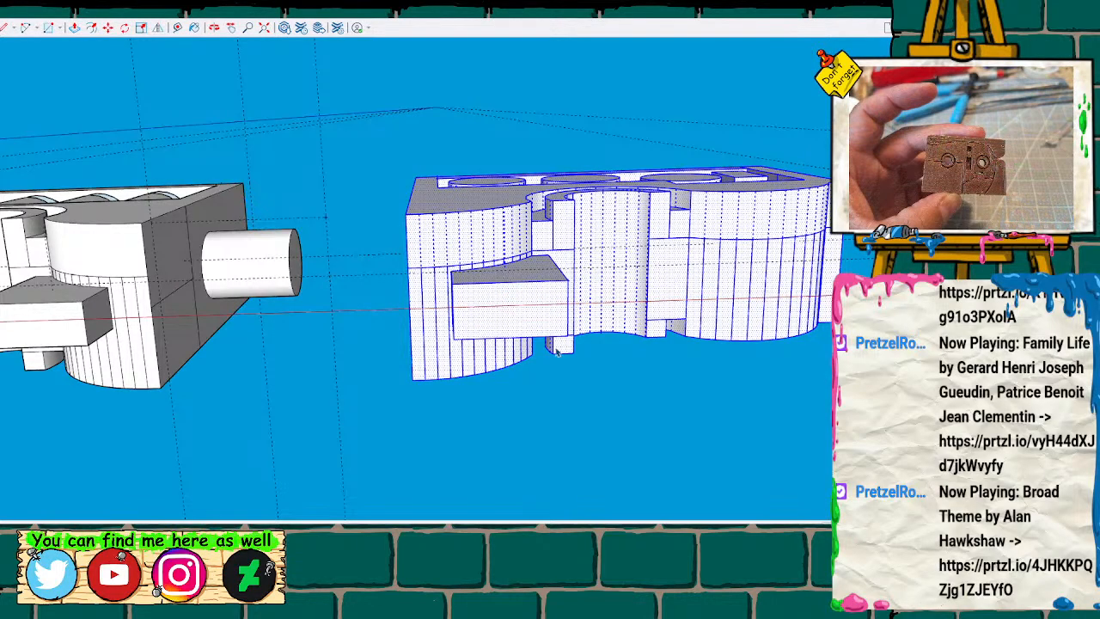
pyautogui.click(589, 418)
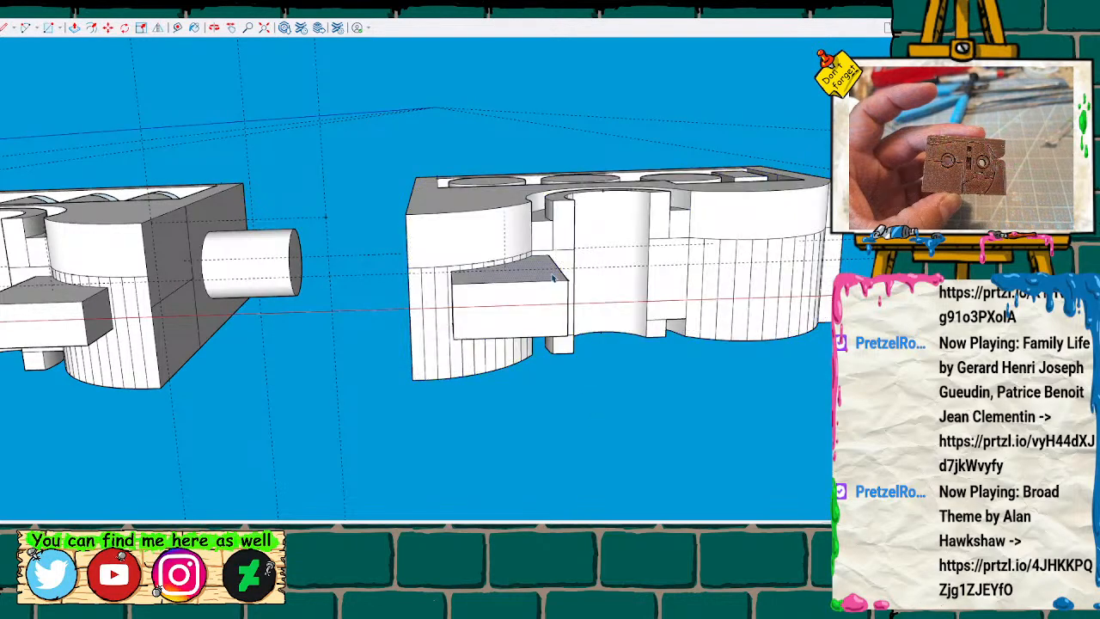
pyautogui.press('p')
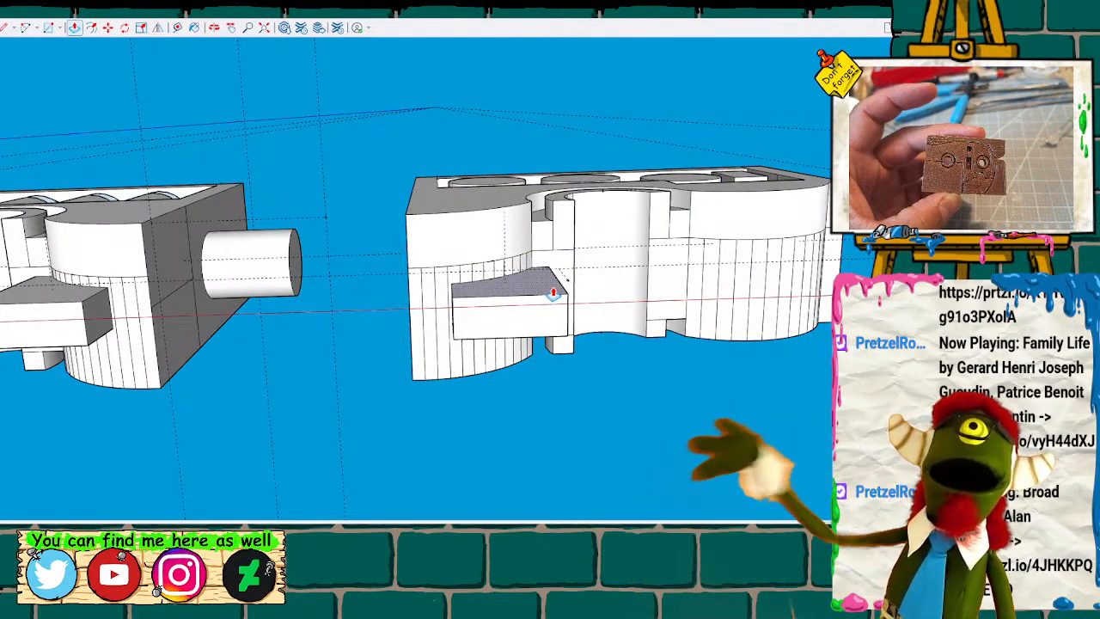
pyautogui.doubleClick(553, 293)
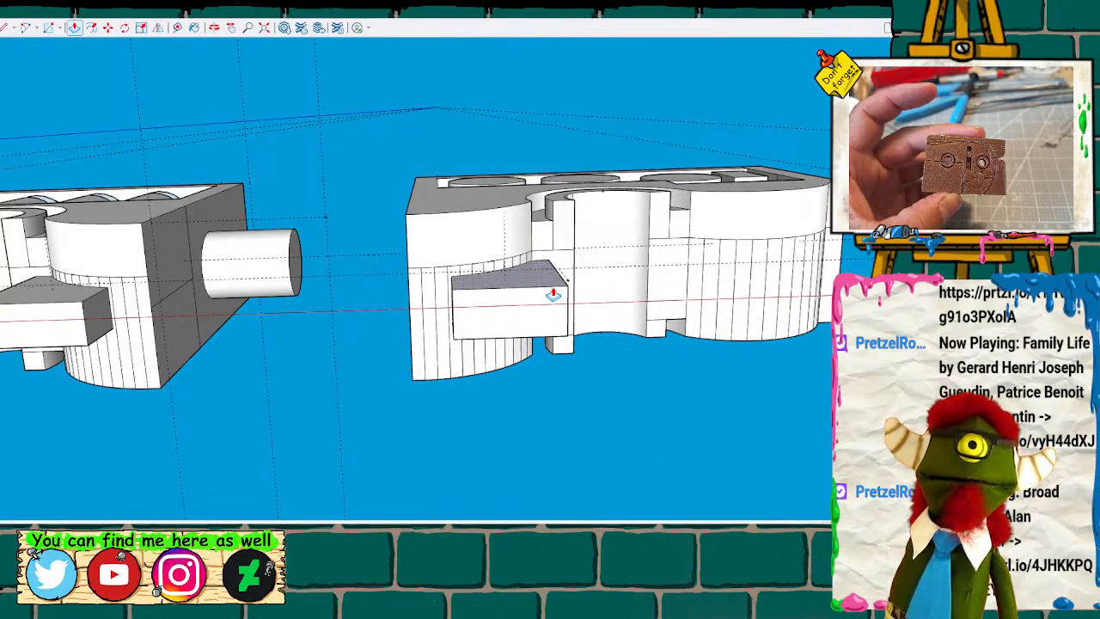
pyautogui.moveTo(579, 361); pyautogui.dragTo(553, 226, button='middle')
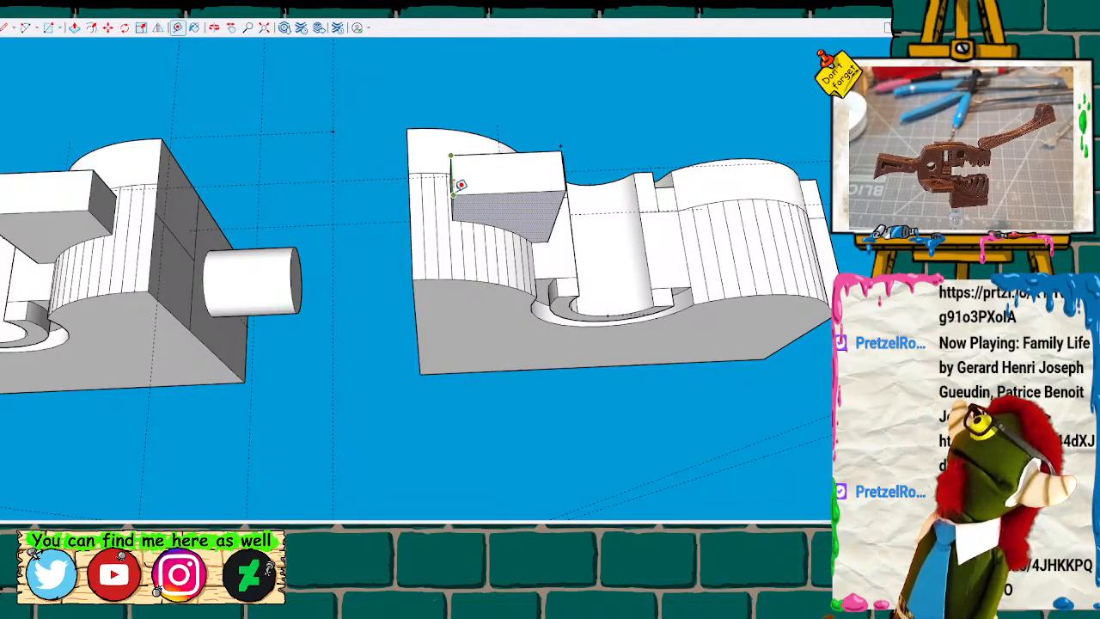
# Group all the geometry of the circle-detailed half.
pyautogui.press('space')
pyautogui.moveTo(366, 74)
pyautogui.mouseDown()
pyautogui.moveTo(732, 447)
pyautogui.moveTo(829, 416)
pyautogui.mouseUp()
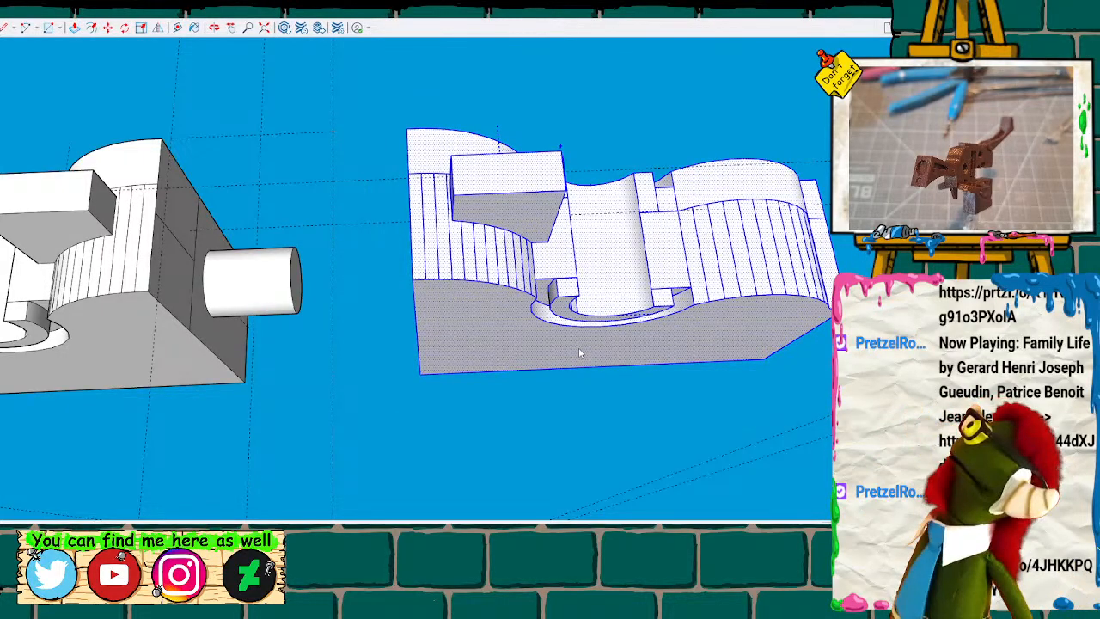
pyautogui.hotkey('ctrl', 'g')
pyautogui.moveTo(357, 154); pyautogui.dragTo(489, 357, button='middle')
# Explode the full-height body block with the stacked cylinders and select its large front face above the curved line.
pyautogui.scroll(-10, 490, 358)
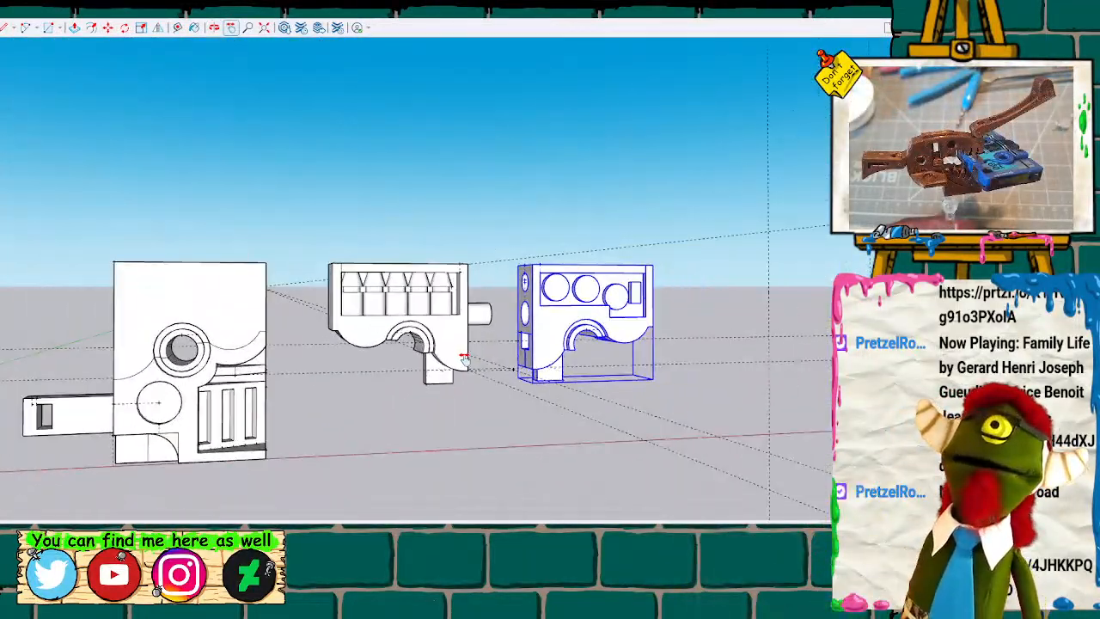
pyautogui.scroll(-4, 464, 359)
pyautogui.moveTo(253, 249)
pyautogui.keyDown('shift'); pyautogui.mouseDown(button='middle')
pyautogui.moveTo(450, 240)
pyautogui.moveTo(432, 244)
pyautogui.mouseUp(button='middle'); pyautogui.keyUp('shift')
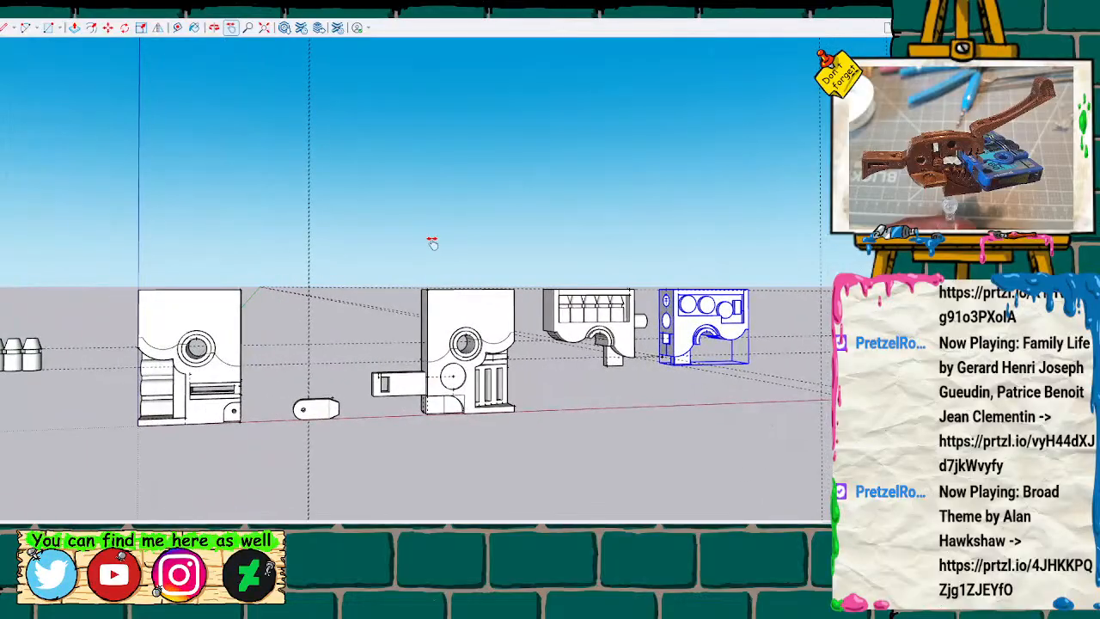
pyautogui.scroll(-5, 432, 244)
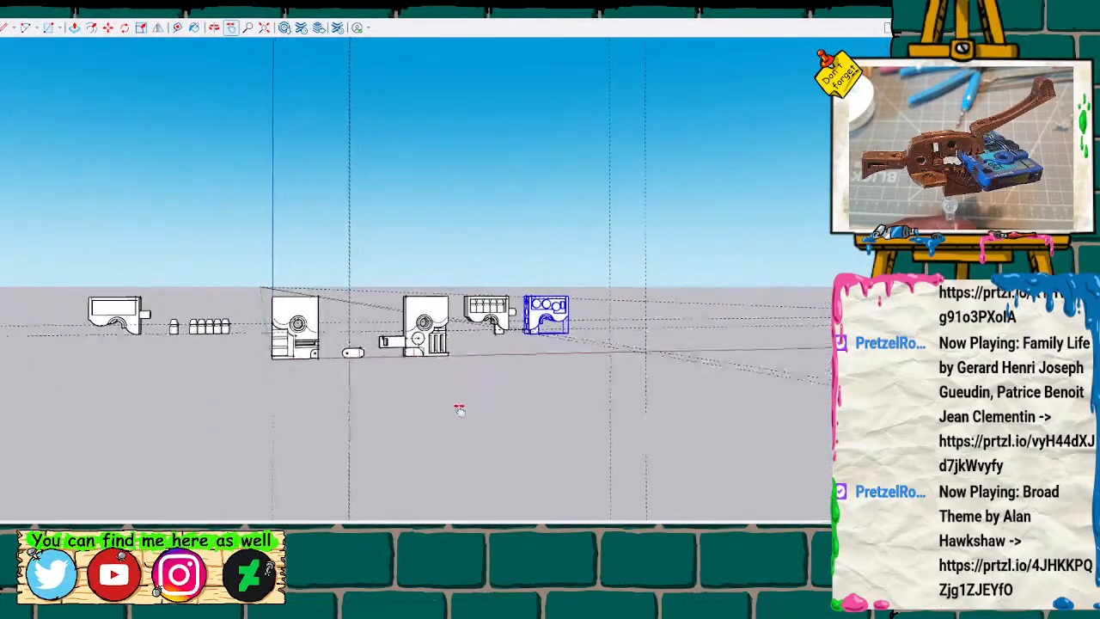
pyautogui.keyDown('shift'); pyautogui.moveTo(460, 408); pyautogui.dragTo(447, 419, button='middle'); pyautogui.keyUp('shift')
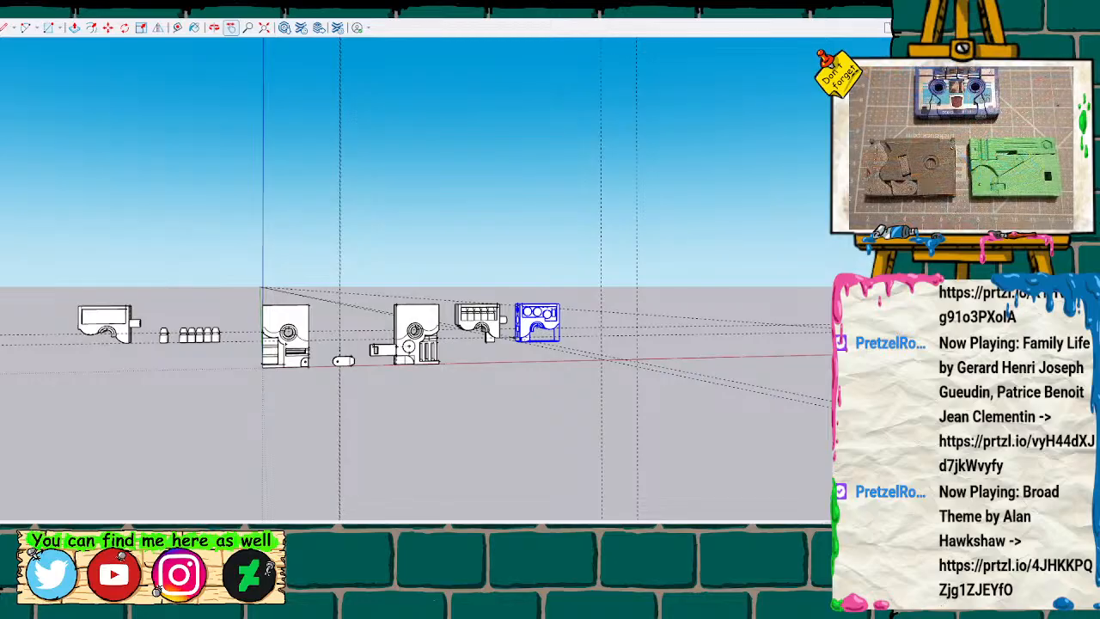
pyautogui.scroll(6, 331, 318)
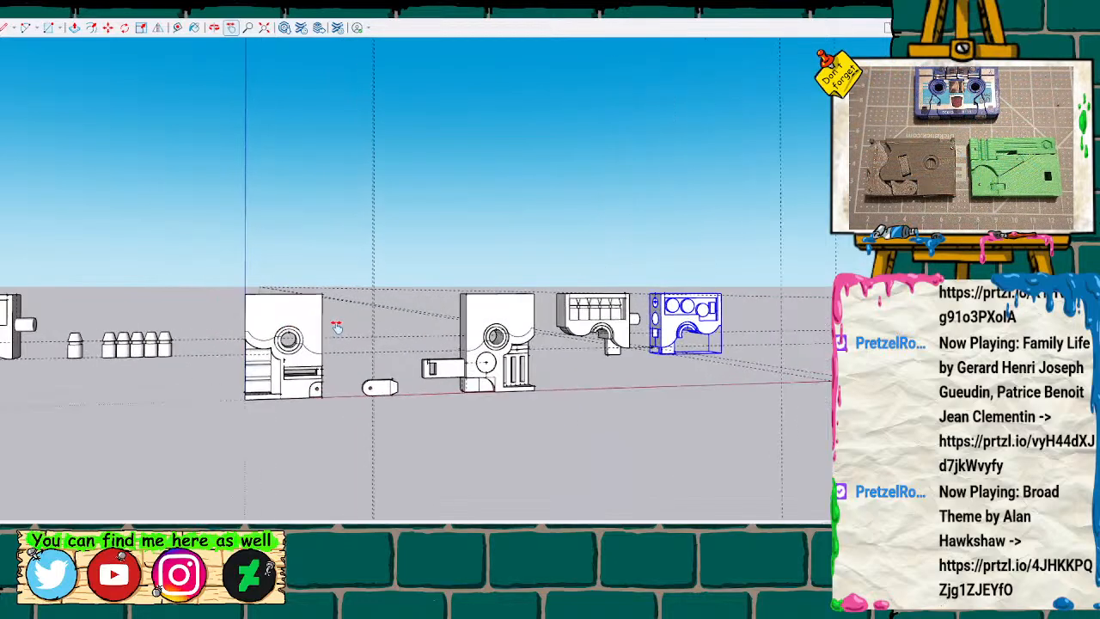
pyautogui.click(296, 320)
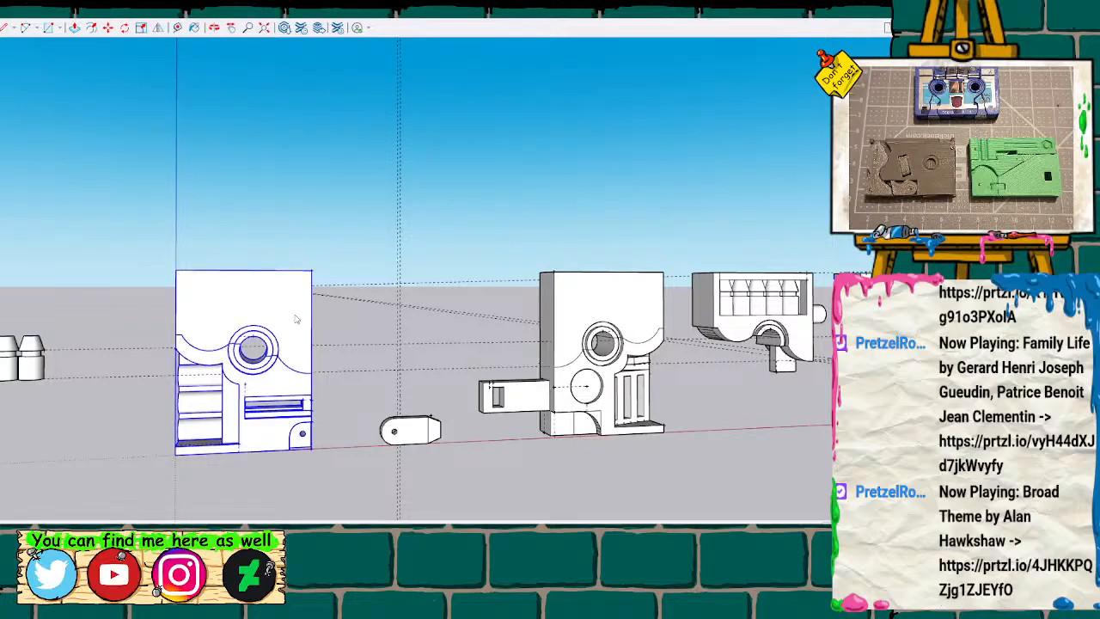
pyautogui.click(326, 394)
pyautogui.moveTo(176, 230)
pyautogui.mouseDown(button='middle')
pyautogui.moveTo(576, 312)
pyautogui.moveTo(777, 284)
pyautogui.moveTo(636, 246)
pyautogui.moveTo(442, 236)
pyautogui.moveTo(397, 273)
pyautogui.mouseUp(button='middle')
pyautogui.click(397, 273)
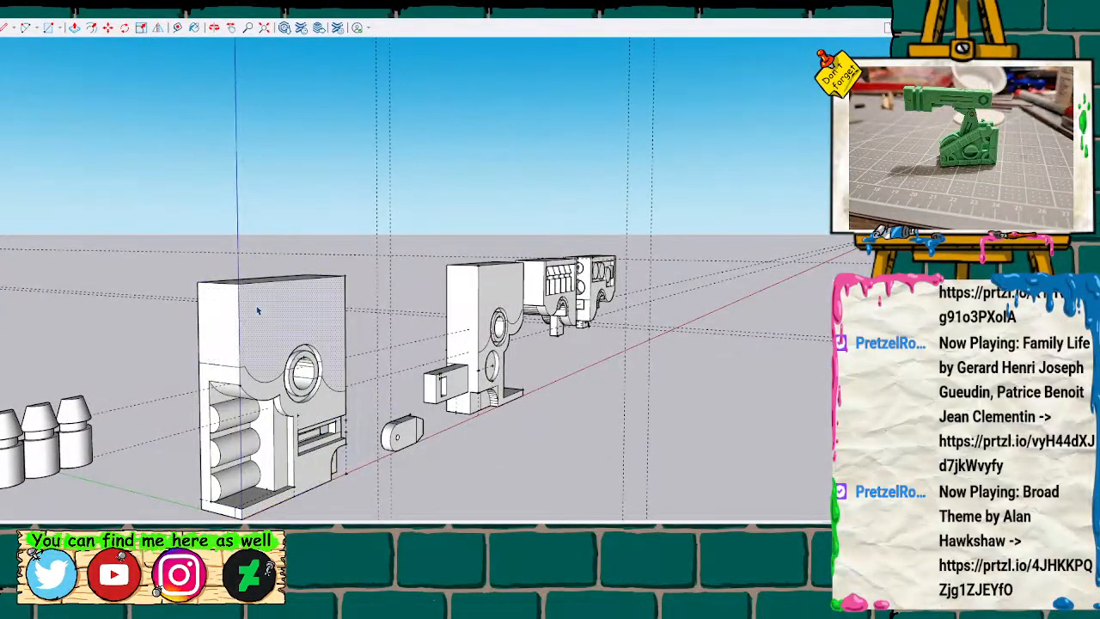
# Push the block's large front face above the curved split line inward.
pyautogui.moveTo(256, 313); pyautogui.dragTo(250, 311)
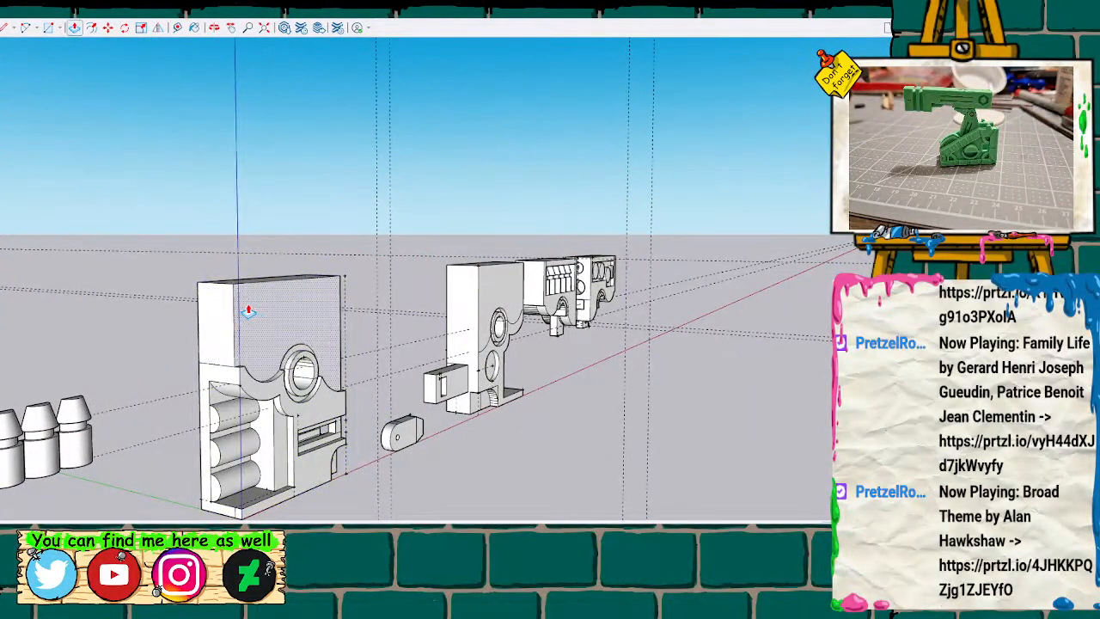
pyautogui.doubleClick(294, 315)
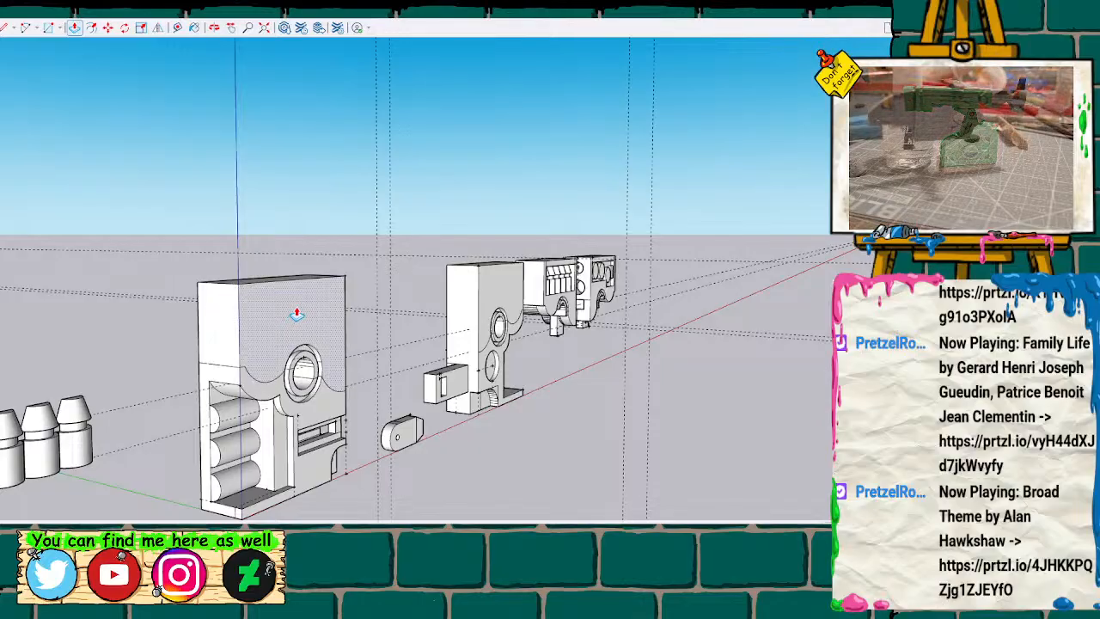
pyautogui.moveTo(385, 309)
pyautogui.mouseDown(button='middle')
pyautogui.moveTo(415, 294)
pyautogui.moveTo(141, 344)
pyautogui.moveTo(474, 310)
pyautogui.moveTo(433, 305)
pyautogui.moveTo(457, 322)
pyautogui.moveTo(545, 304)
pyautogui.moveTo(481, 298)
pyautogui.mouseUp(button='middle')
pyautogui.scroll(3, 456, 323)
pyautogui.scroll(5, 466, 359)
pyautogui.moveTo(480, 352); pyautogui.dragTo(471, 341, button='middle')
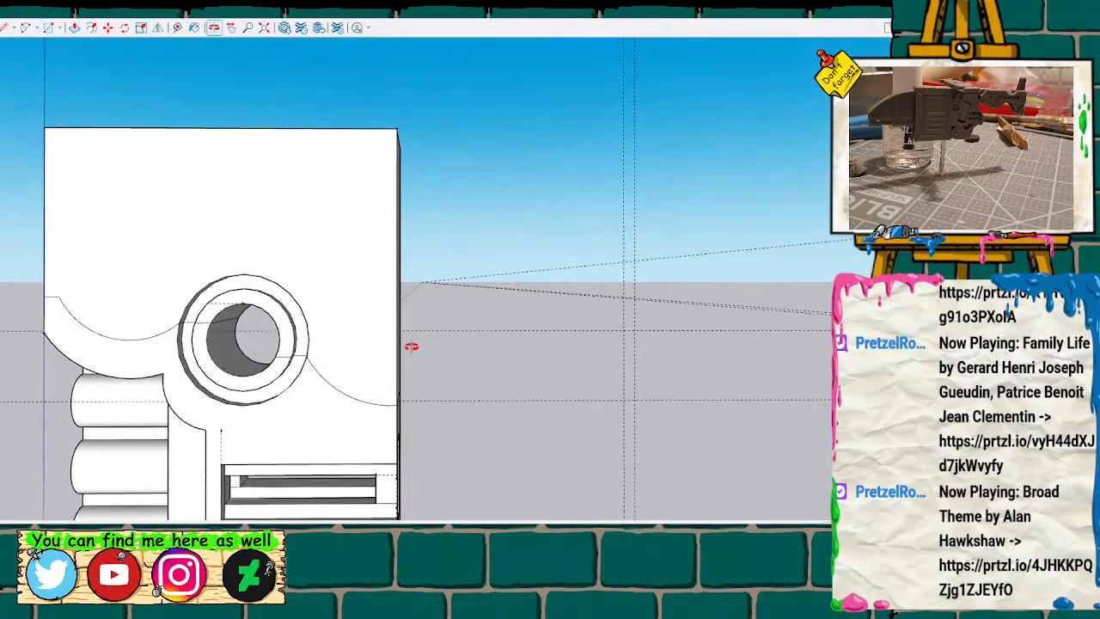
pyautogui.press('p')
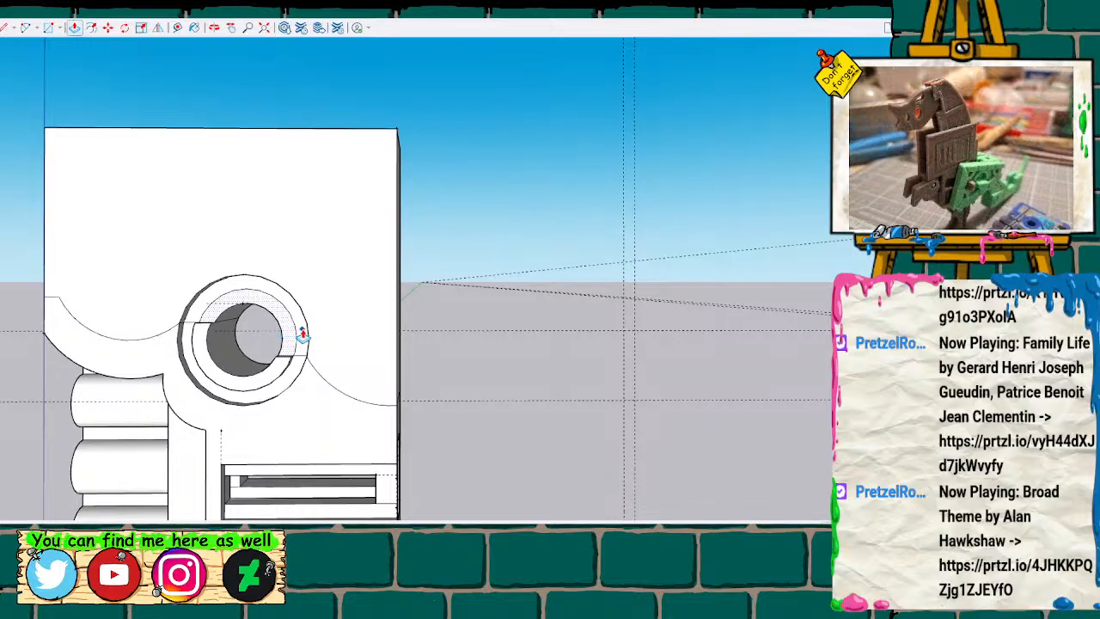
pyautogui.click(371, 244)
pyautogui.press('p')
pyautogui.doubleClick(367, 180)
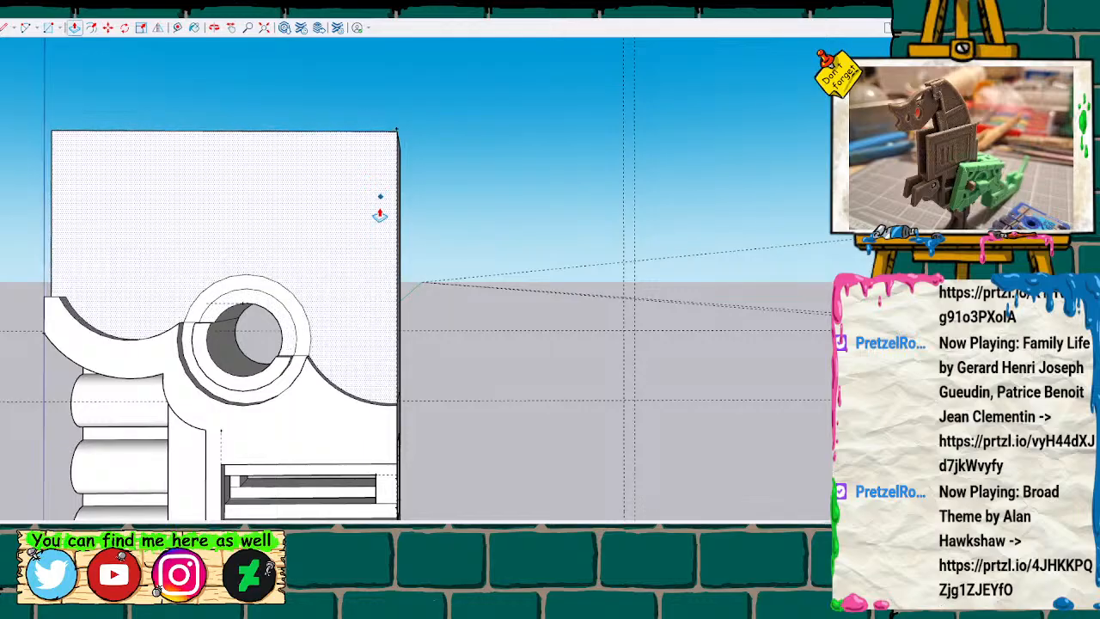
# Push the upper ring faces around the hole back and cut the block's upper part away through its full thickness.
pyautogui.click(296, 315)
pyautogui.scroll(5, 245, 329)
pyautogui.click(291, 272)
pyautogui.press('p')
pyautogui.click(290, 271)
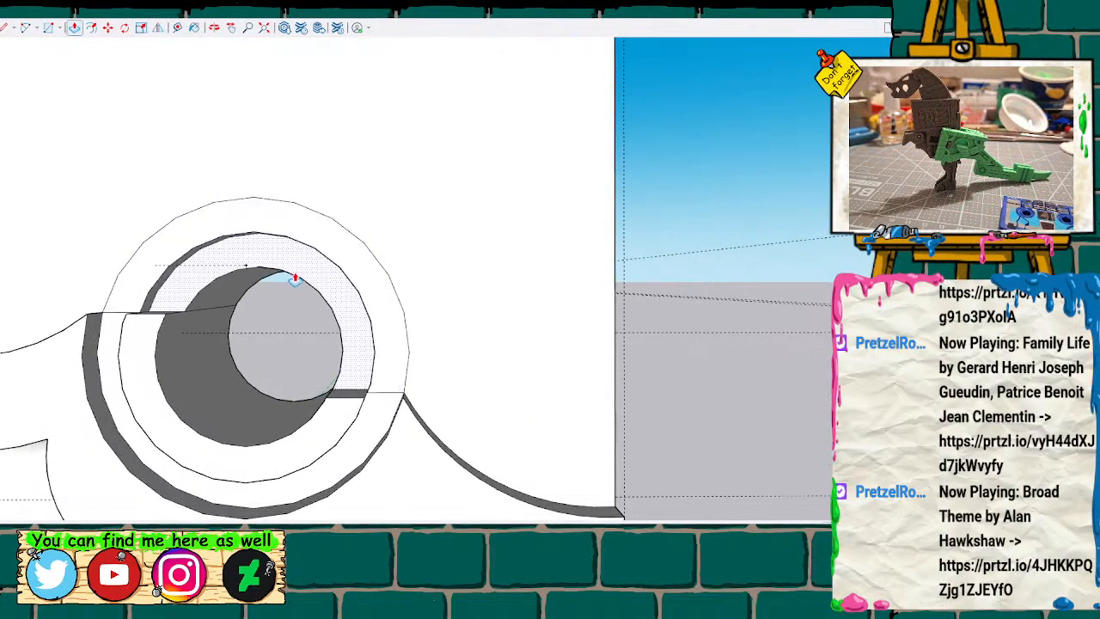
pyautogui.click(359, 325)
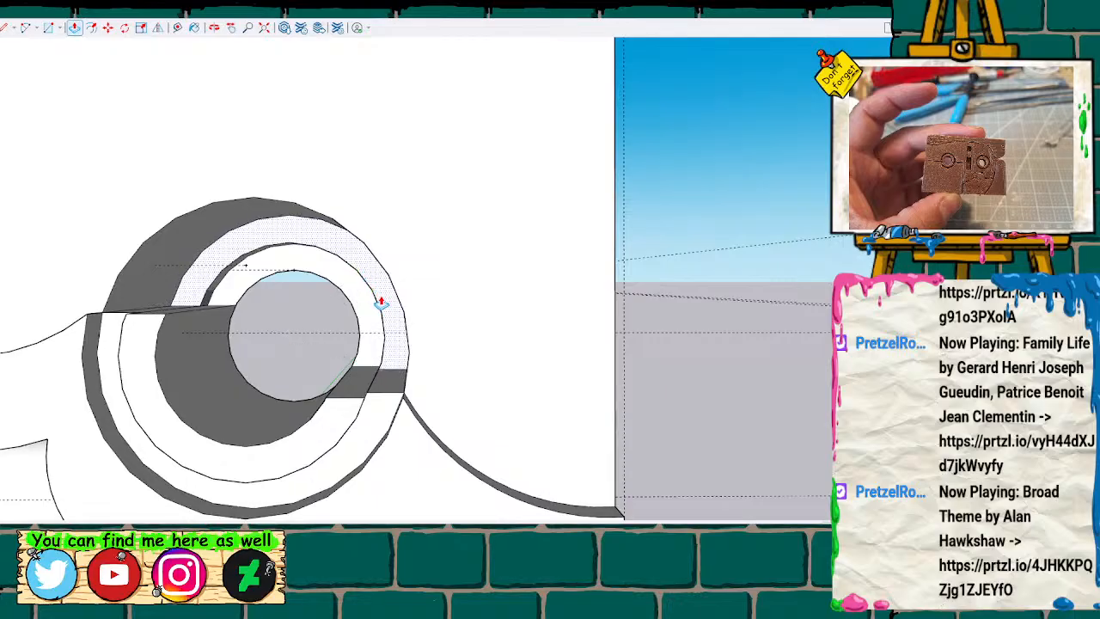
pyautogui.doubleClick(432, 192)
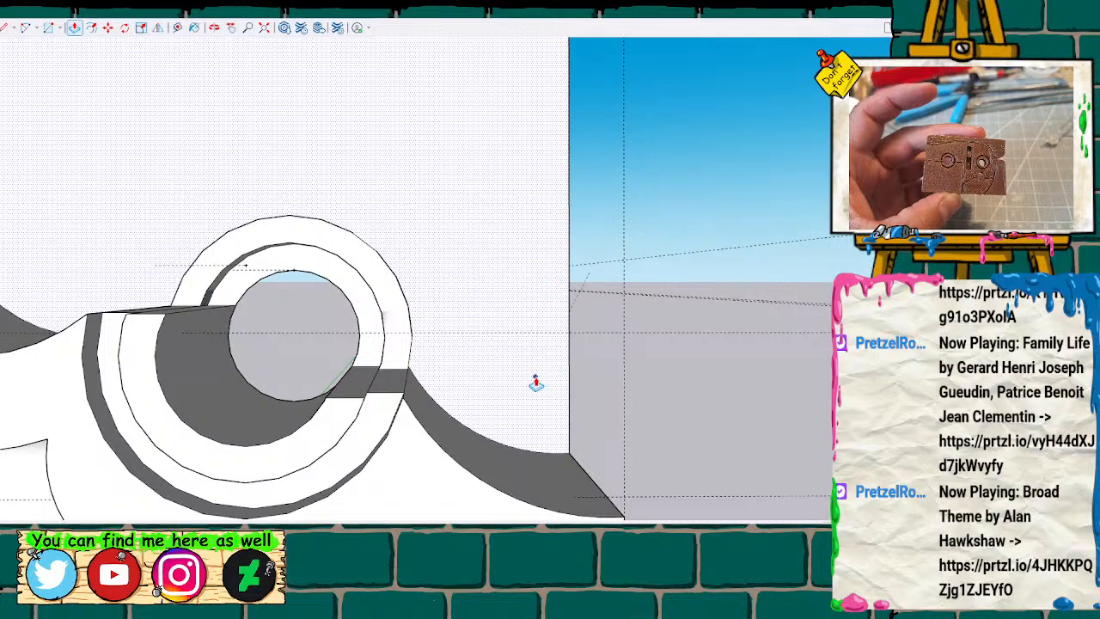
pyautogui.click(533, 334)
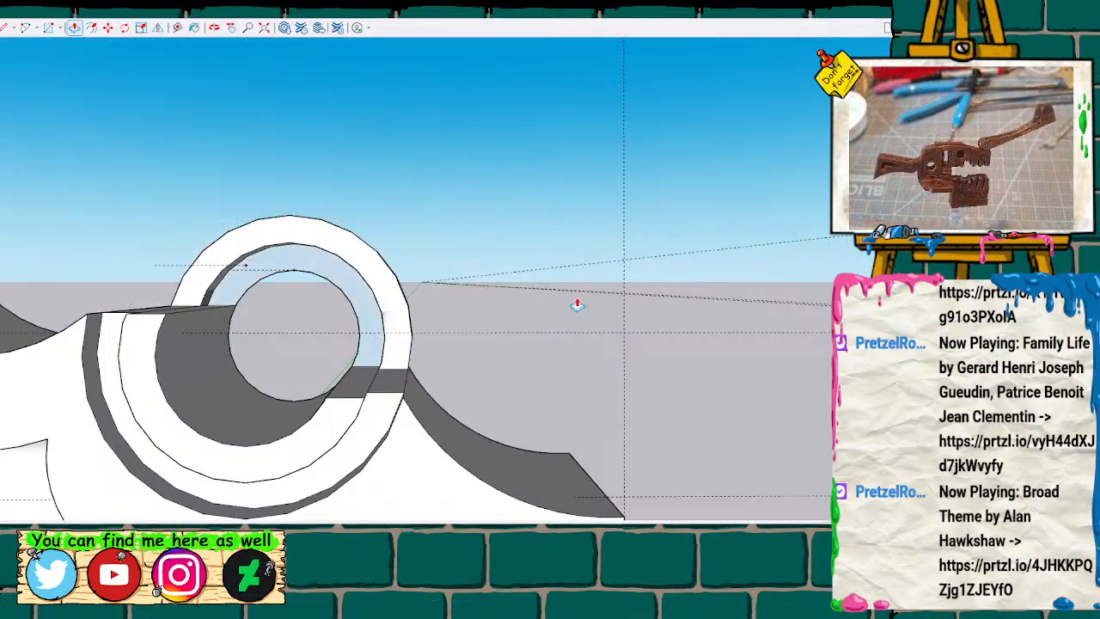
# Erase the leftover ring faces, circle and stray edges above the block's half-round cutout.
pyautogui.moveTo(474, 280); pyautogui.dragTo(621, 195, button='middle')
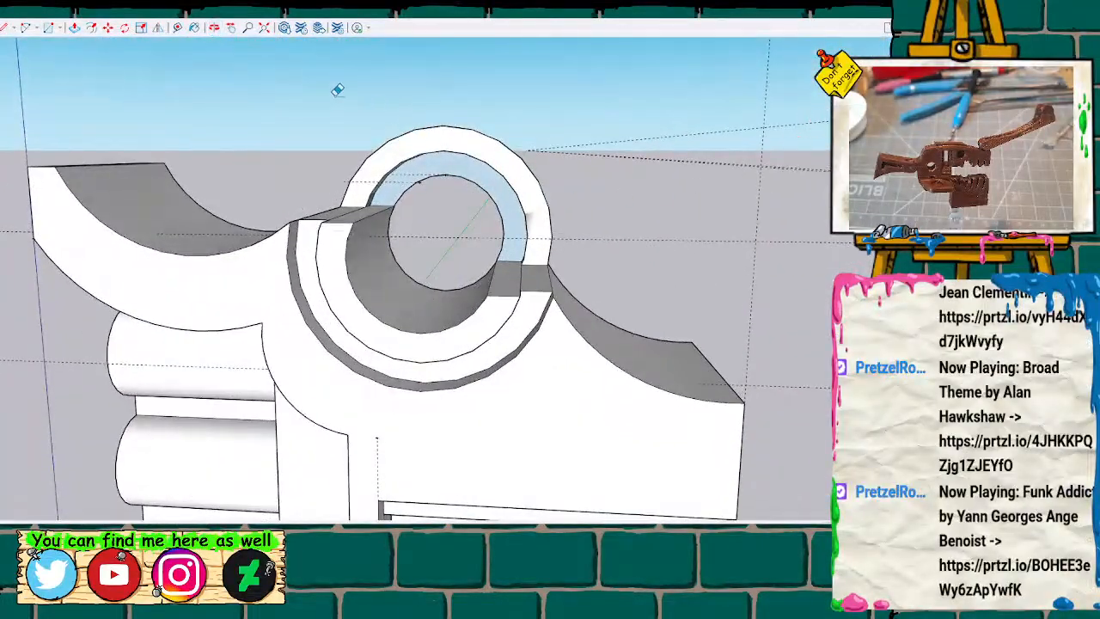
pyautogui.click(564, 179)
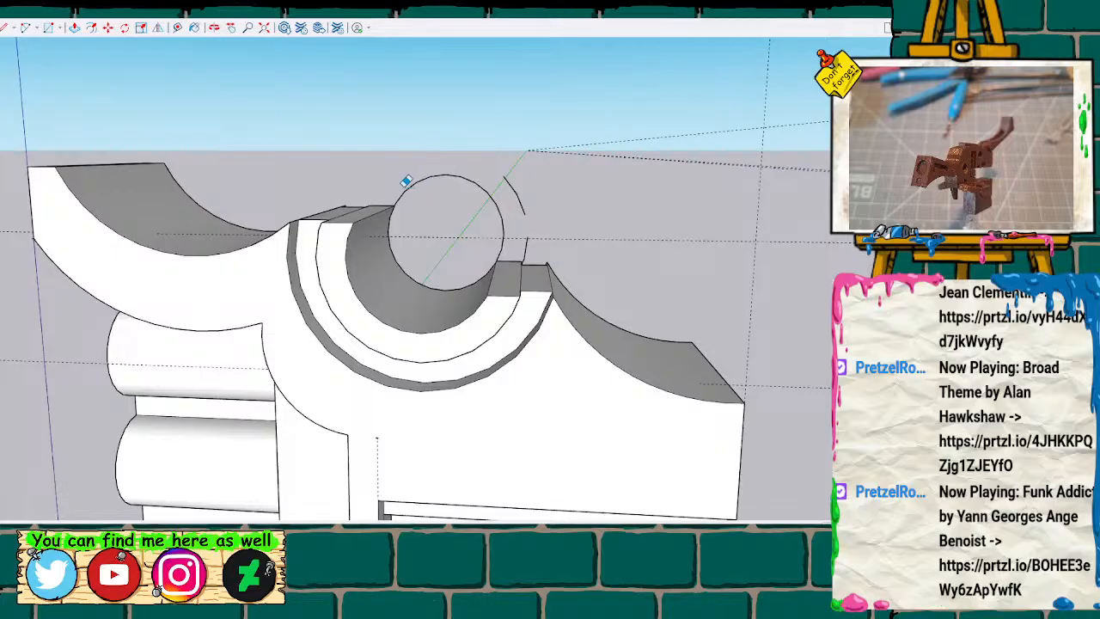
pyautogui.moveTo(403, 188); pyautogui.dragTo(484, 177)
pyautogui.moveTo(515, 226); pyautogui.dragTo(525, 238)
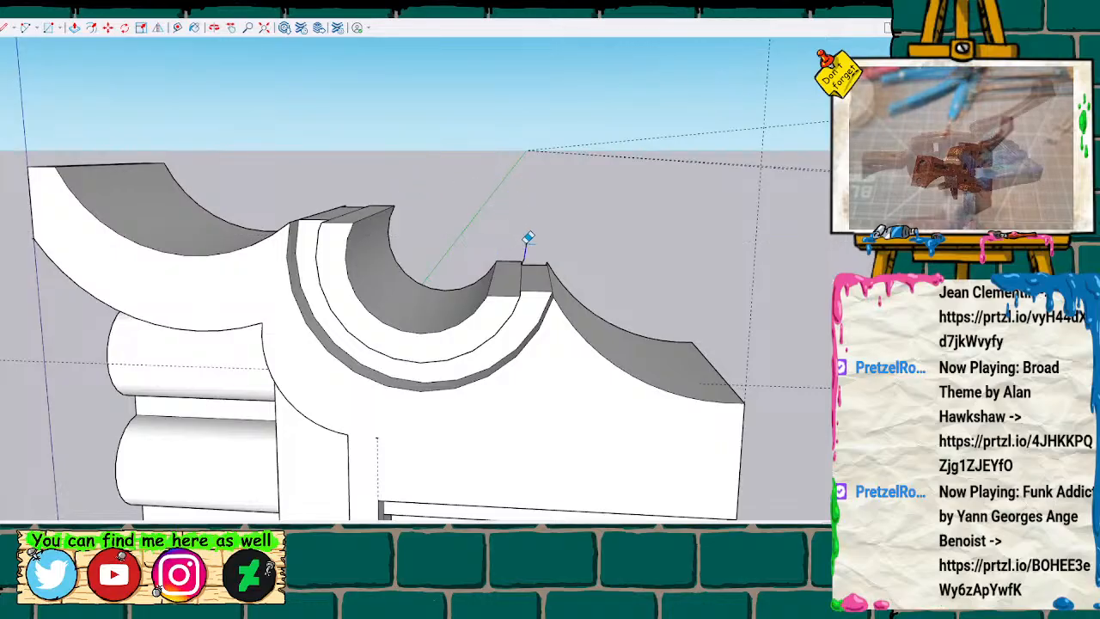
pyautogui.scroll(3, 554, 221)
pyautogui.moveTo(553, 217)
pyautogui.mouseDown(button='middle')
pyautogui.moveTo(405, 311)
pyautogui.moveTo(404, 241)
pyautogui.moveTo(174, 224)
pyautogui.moveTo(310, 266)
pyautogui.moveTo(304, 243)
pyautogui.moveTo(265, 225)
pyautogui.moveTo(292, 247)
pyautogui.mouseUp(button='middle')
pyautogui.scroll(-8, 278, 271)
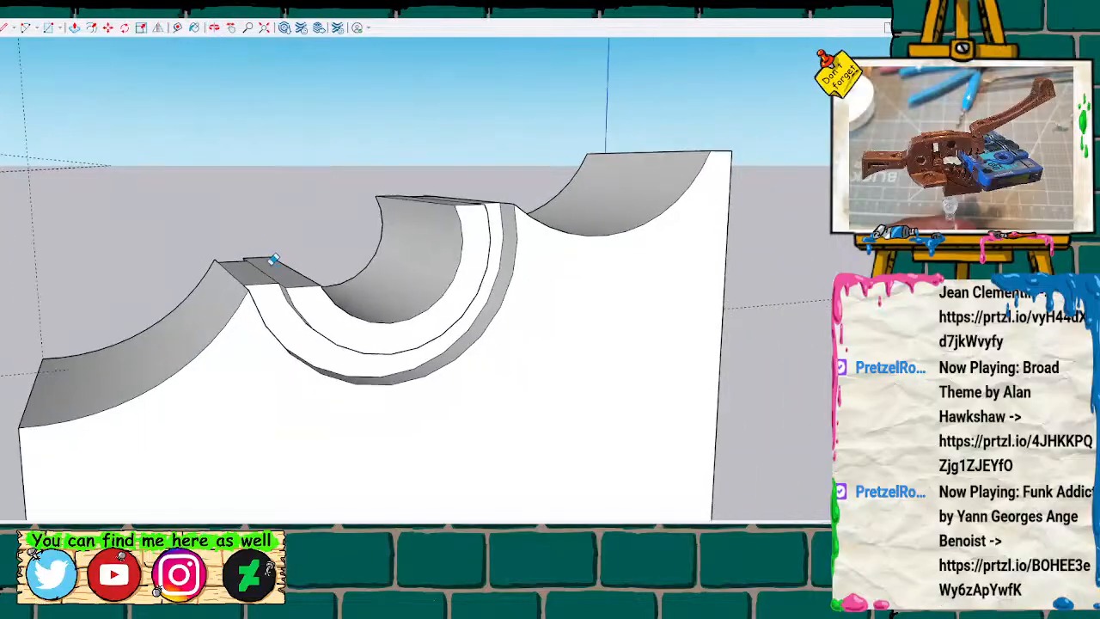
# Group the remaining lower part of the body block with the stacked cylinders.
pyautogui.moveTo(241, 237); pyautogui.dragTo(493, 320, button='middle')
pyautogui.moveTo(160, 131)
pyautogui.mouseDown()
pyautogui.moveTo(514, 510)
pyautogui.moveTo(574, 521)
pyautogui.mouseUp()
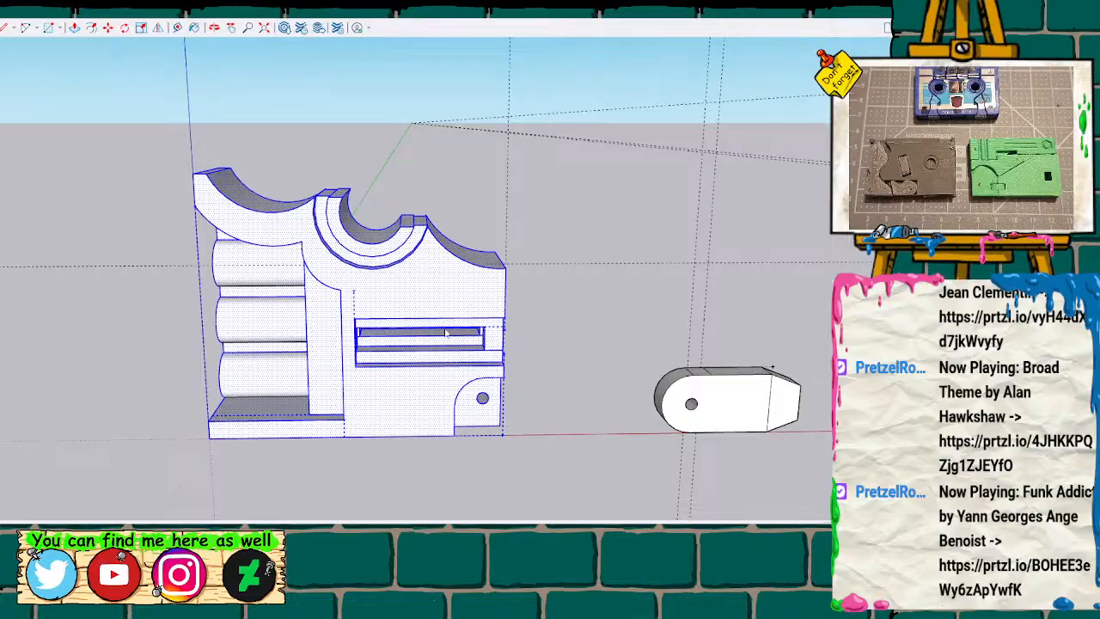
pyautogui.press('g')
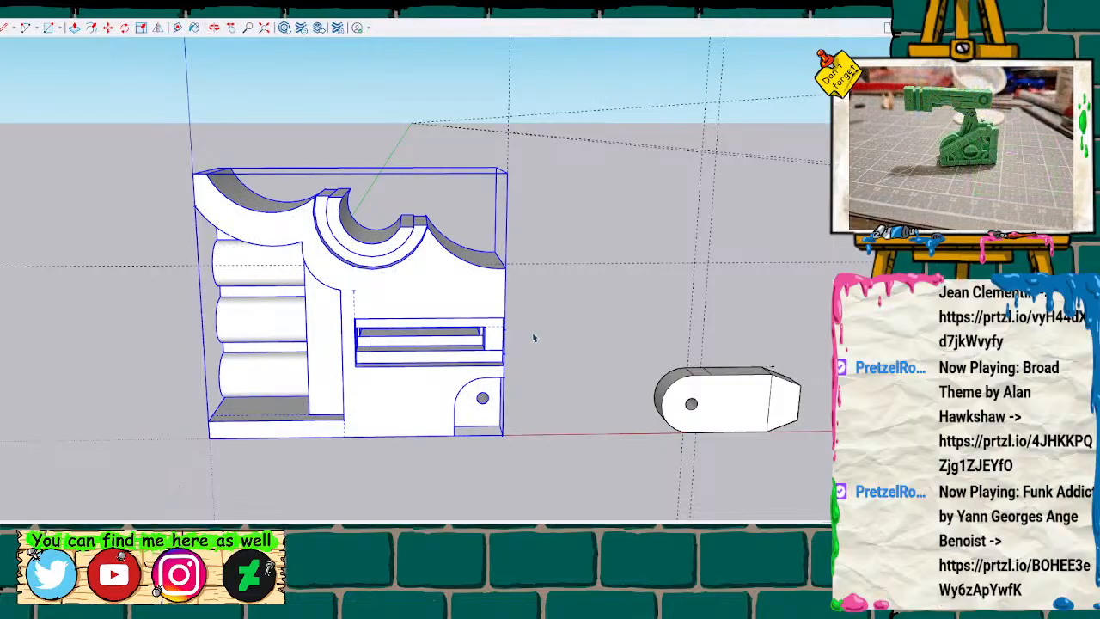
pyautogui.scroll(-4, 545, 274)
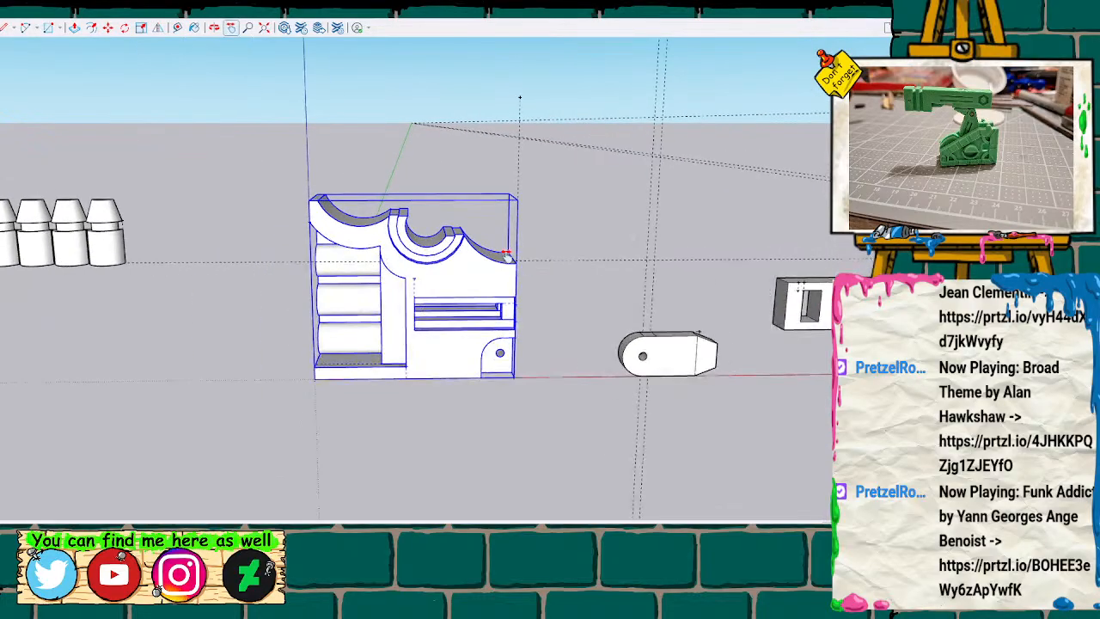
pyautogui.moveTo(582, 211)
pyautogui.mouseDown(button='middle')
pyautogui.moveTo(545, 260)
pyautogui.moveTo(134, 157)
pyautogui.moveTo(531, 127)
pyautogui.moveTo(807, 233)
pyautogui.moveTo(548, 246)
pyautogui.moveTo(585, 254)
pyautogui.mouseUp(button='middle')
pyautogui.moveTo(584, 253)
pyautogui.mouseDown()
pyautogui.moveTo(599, 211)
pyautogui.moveTo(585, 200)
pyautogui.mouseUp()
pyautogui.press('h')
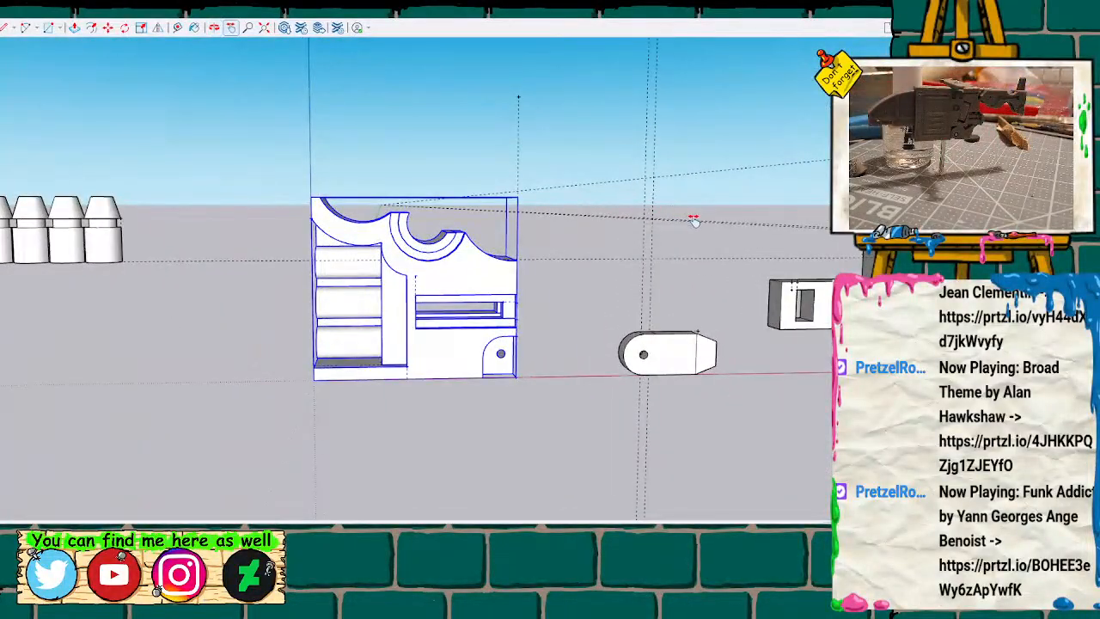
# Push the large front face above the curved split line inward on the body block with the side tab.
pyautogui.moveTo(693, 222); pyautogui.dragTo(344, 270)
pyautogui.moveTo(533, 256); pyautogui.dragTo(365, 297)
pyautogui.click(462, 261)
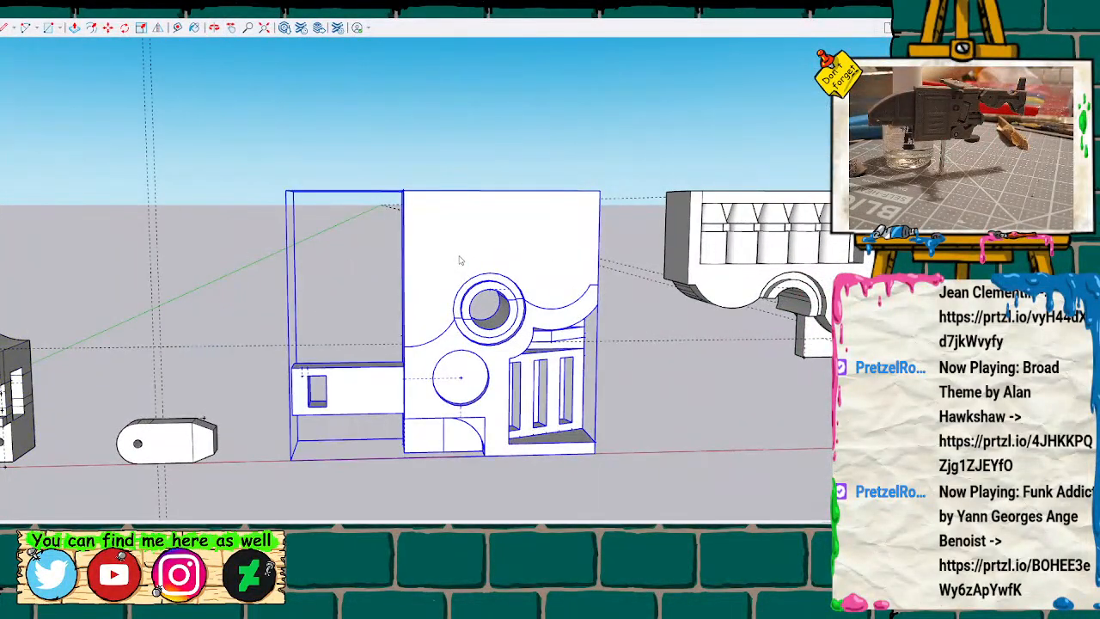
pyautogui.click(518, 338)
pyautogui.click(454, 248)
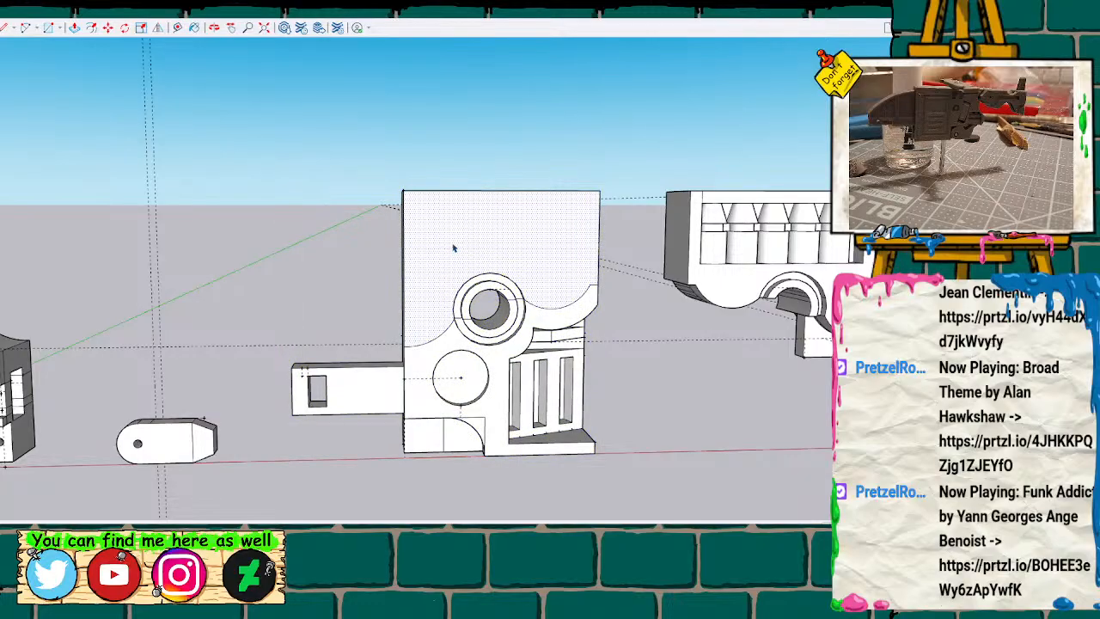
pyautogui.scroll(4, 453, 247)
pyautogui.press('p')
pyautogui.doubleClick(429, 260)
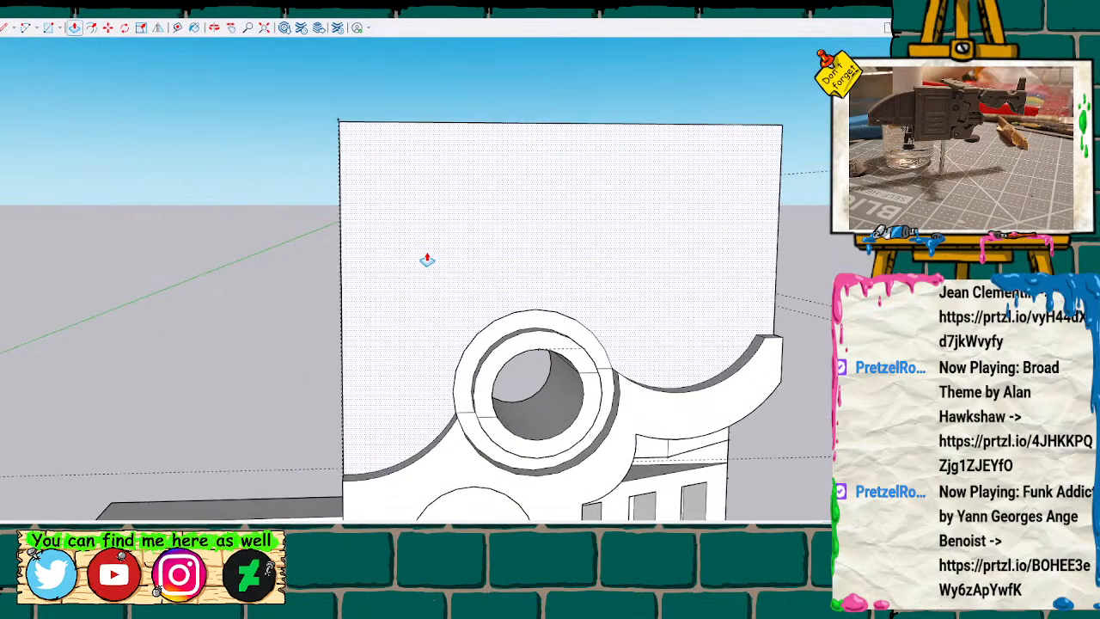
# Recess the upper inner ring face around the hole and cut the block's upper part away through its full thickness.
pyautogui.press('space')
pyautogui.click(522, 352)
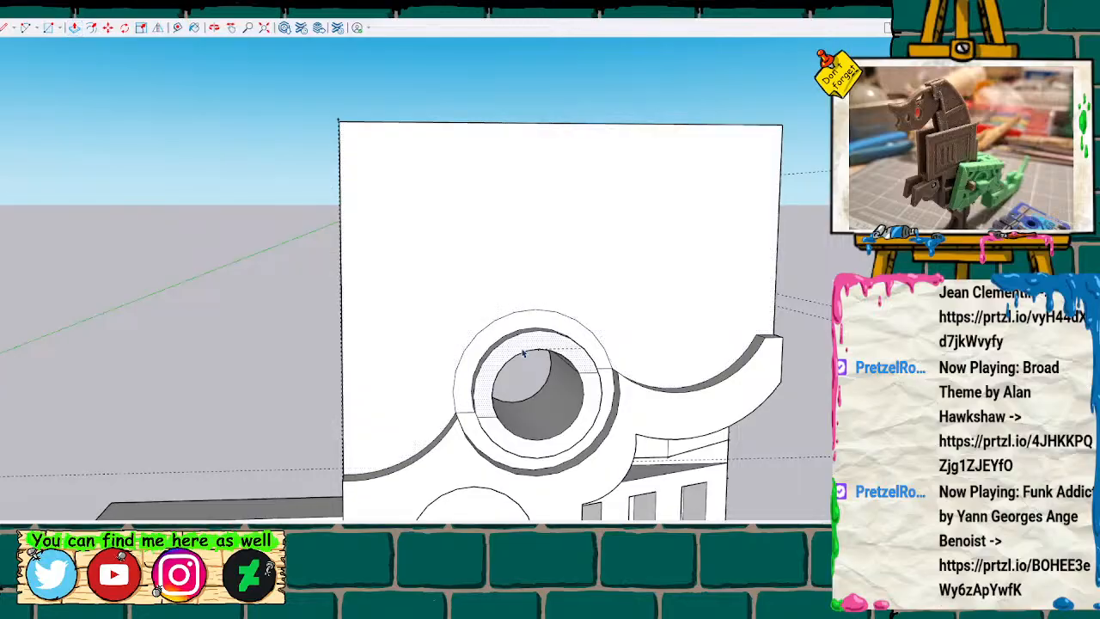
pyautogui.doubleClick(522, 354)
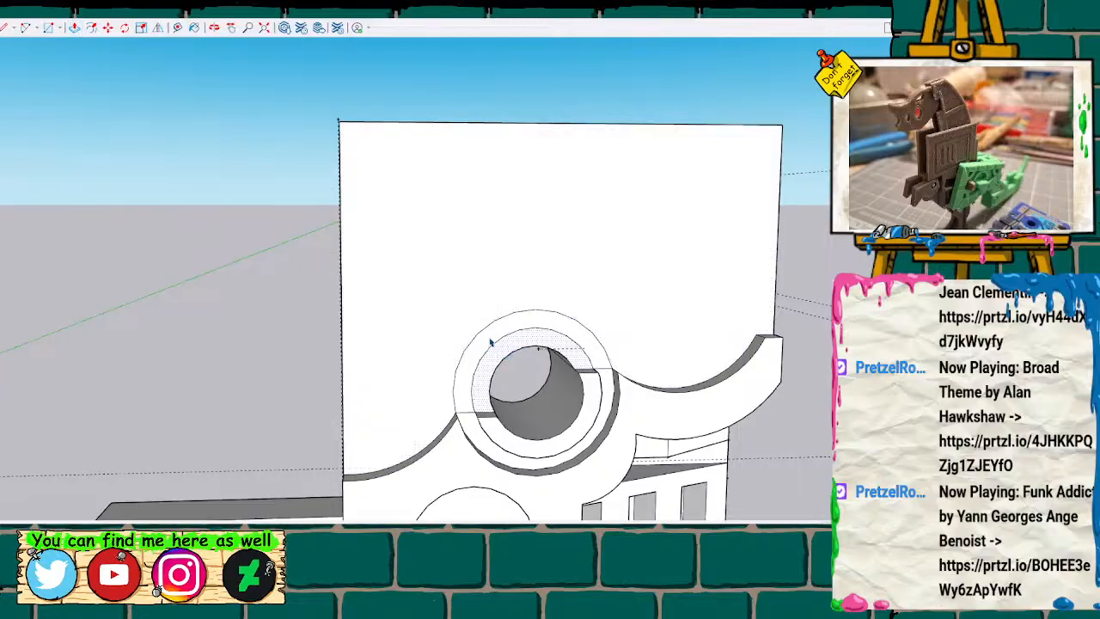
pyautogui.scroll(1, 578, 382)
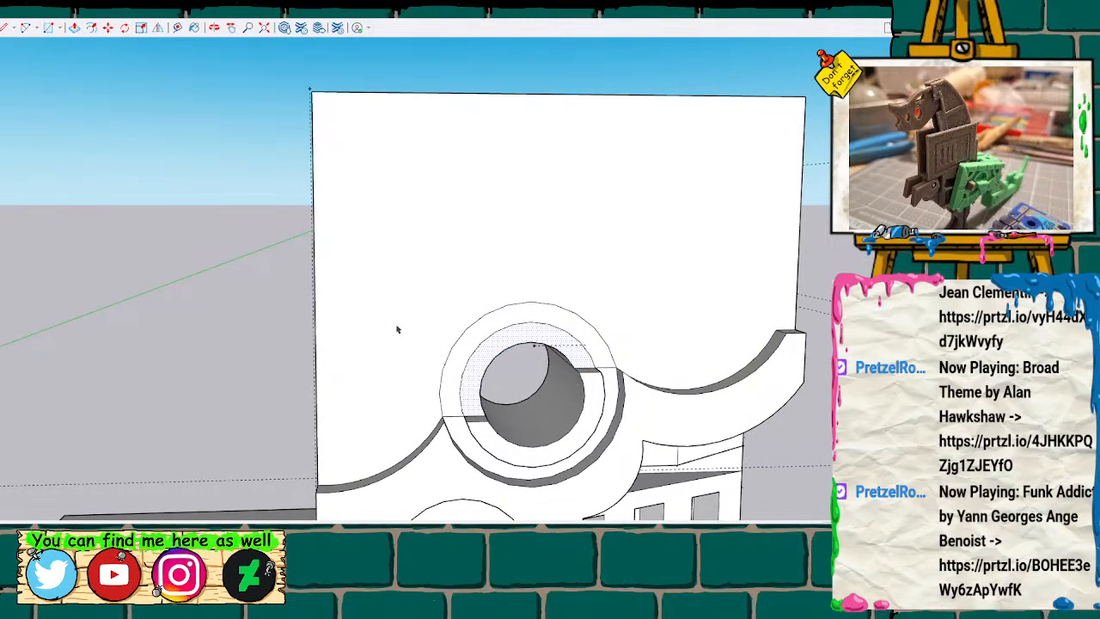
pyautogui.click(371, 270)
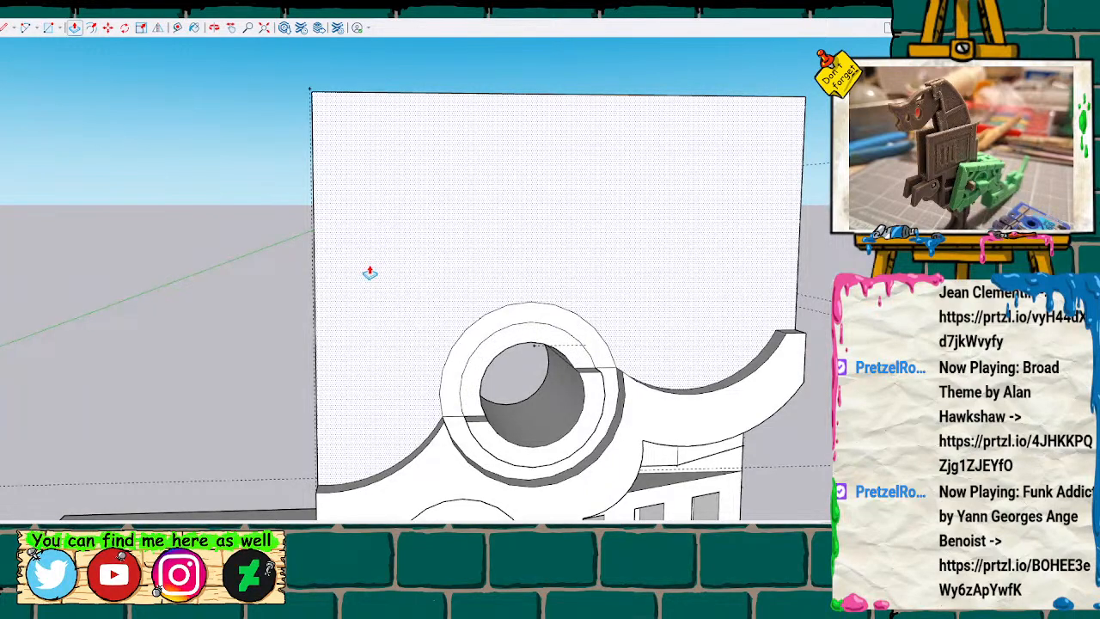
pyautogui.click(423, 272)
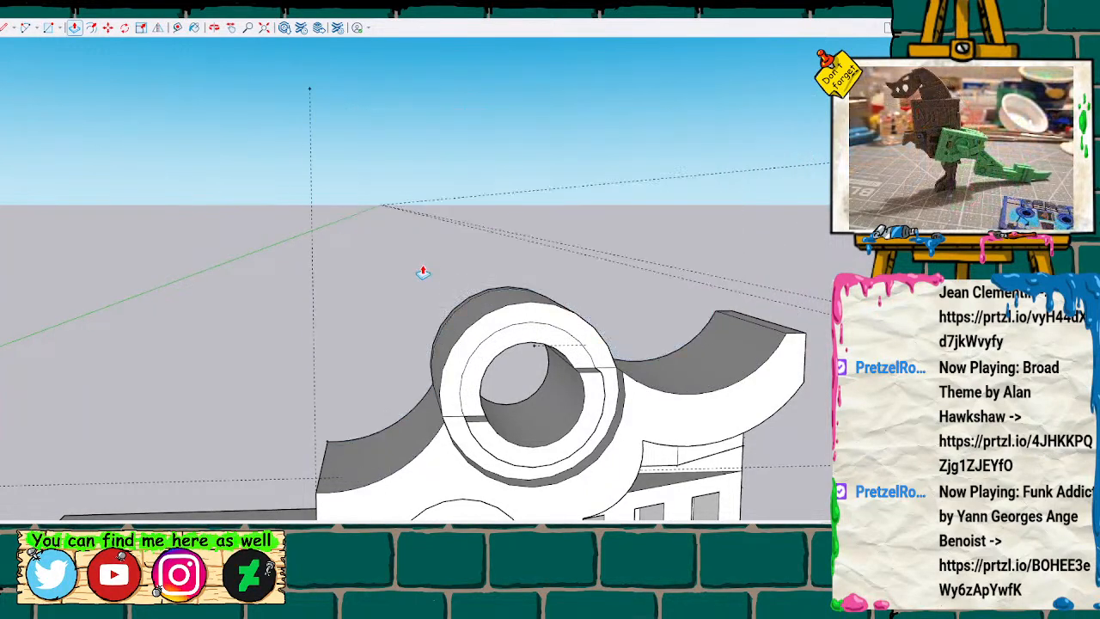
# Push the upper halves of the two ring faces around the hole back through the block's thickness.
pyautogui.press('o')
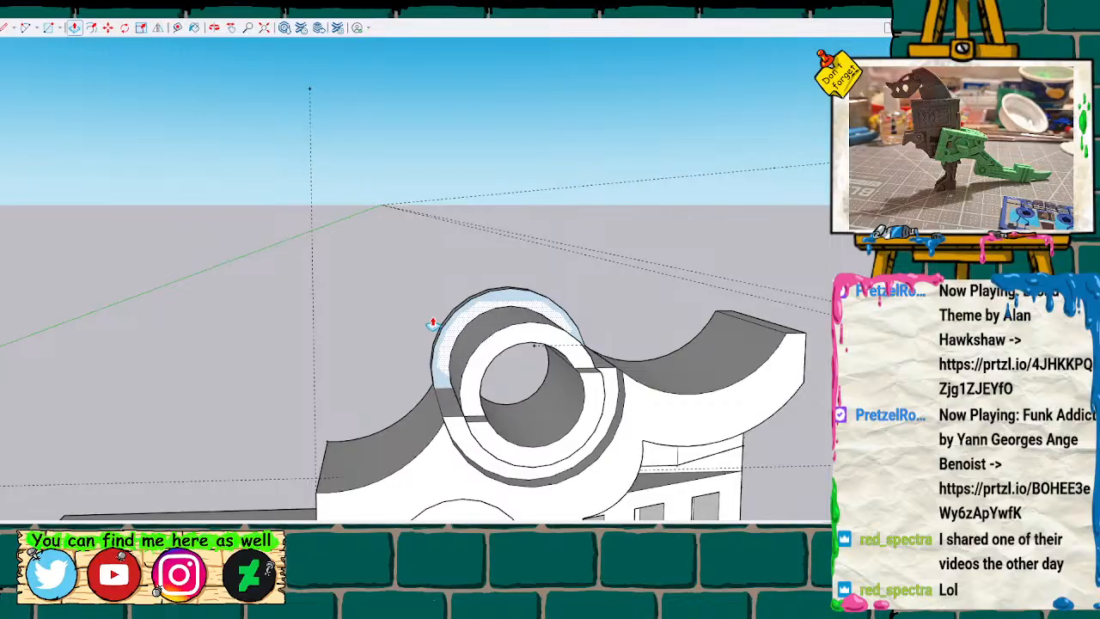
pyautogui.press('space')
pyautogui.click(486, 348)
pyautogui.press('p')
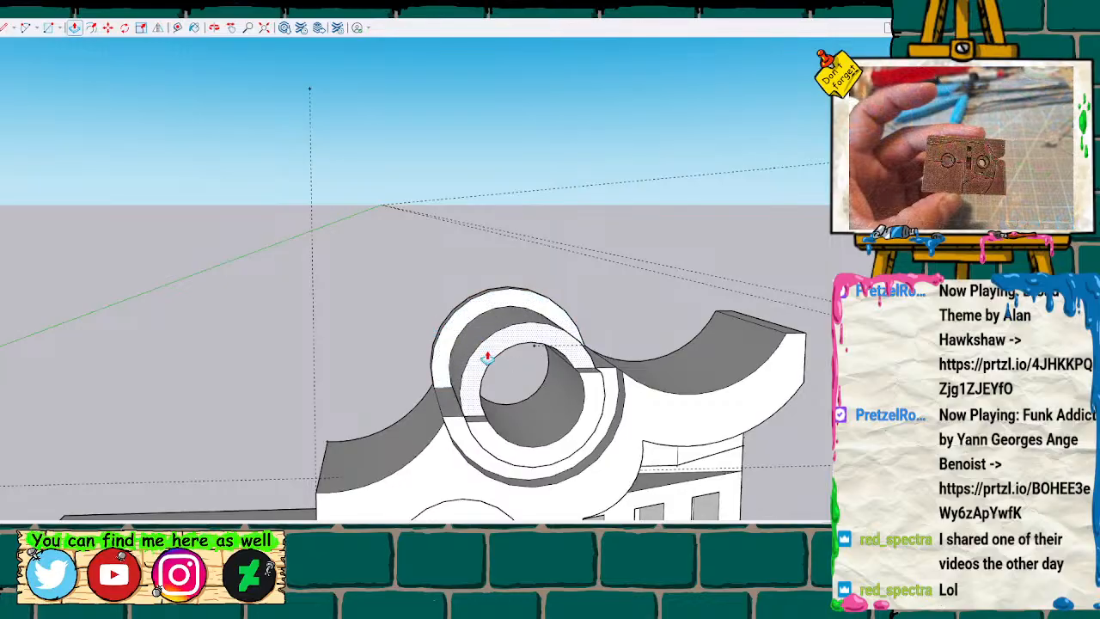
pyautogui.click(485, 352)
pyautogui.click(454, 341)
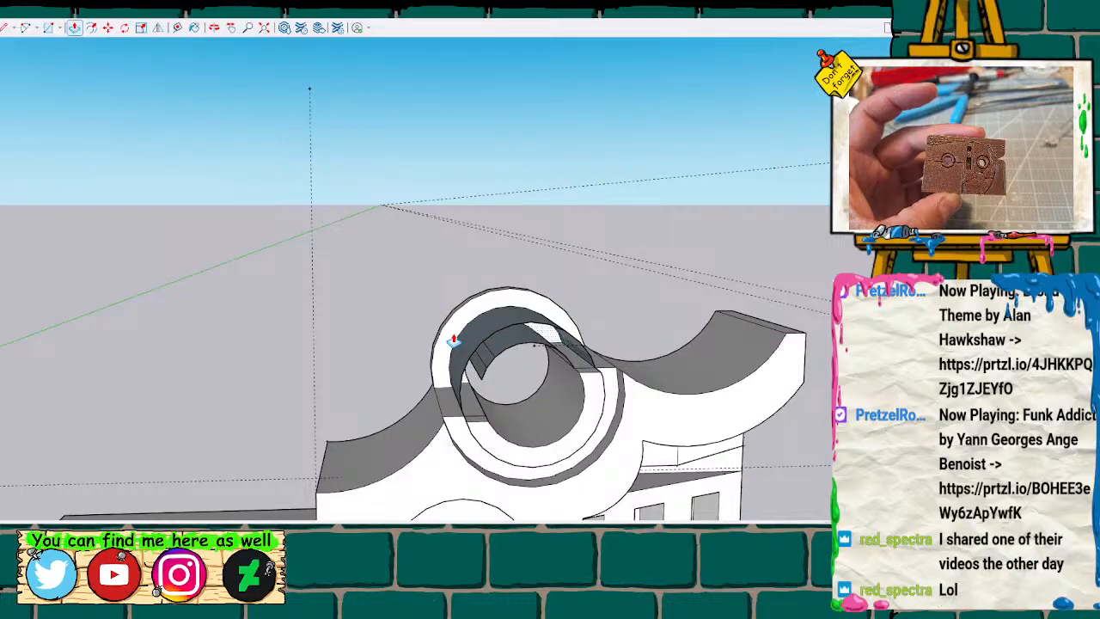
# Erase the leftover ring faces and floating arc edges above the block's half-round cutout.
pyautogui.moveTo(548, 321)
pyautogui.mouseDown(button='middle')
pyautogui.moveTo(562, 266)
pyautogui.moveTo(543, 231)
pyautogui.moveTo(508, 256)
pyautogui.mouseUp(button='middle')
pyautogui.moveTo(498, 311)
pyautogui.mouseDown()
pyautogui.moveTo(568, 312)
pyautogui.moveTo(489, 346)
pyautogui.moveTo(447, 324)
pyautogui.moveTo(548, 292)
pyautogui.moveTo(488, 293)
pyautogui.mouseUp()
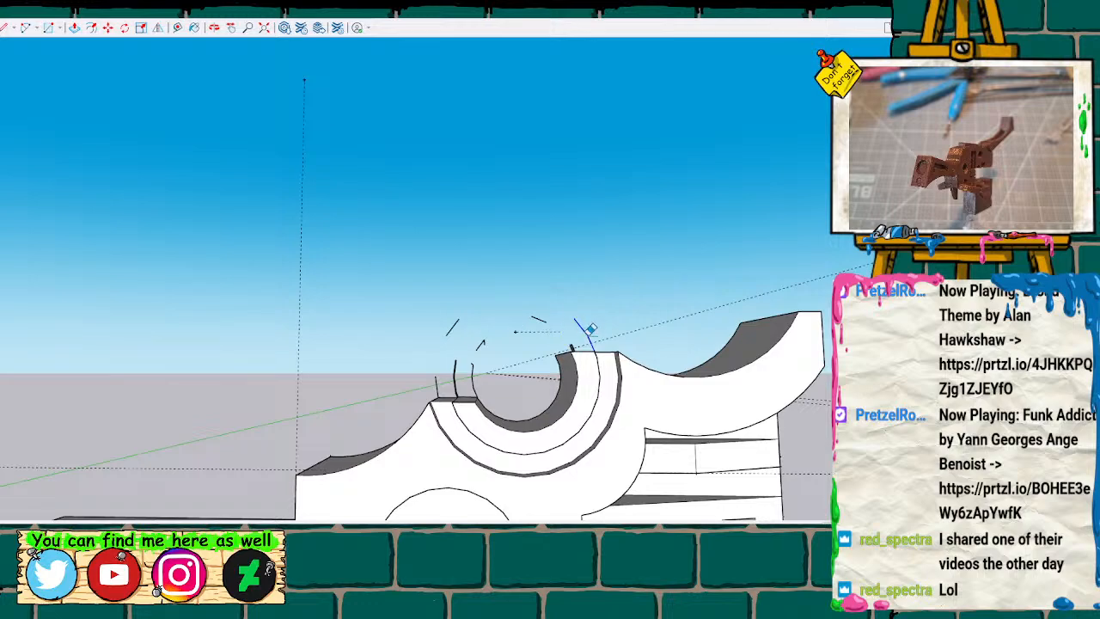
pyautogui.moveTo(532, 316)
pyautogui.mouseDown()
pyautogui.moveTo(515, 332)
pyautogui.moveTo(450, 326)
pyautogui.moveTo(493, 336)
pyautogui.moveTo(446, 365)
pyautogui.moveTo(464, 377)
pyautogui.mouseUp()
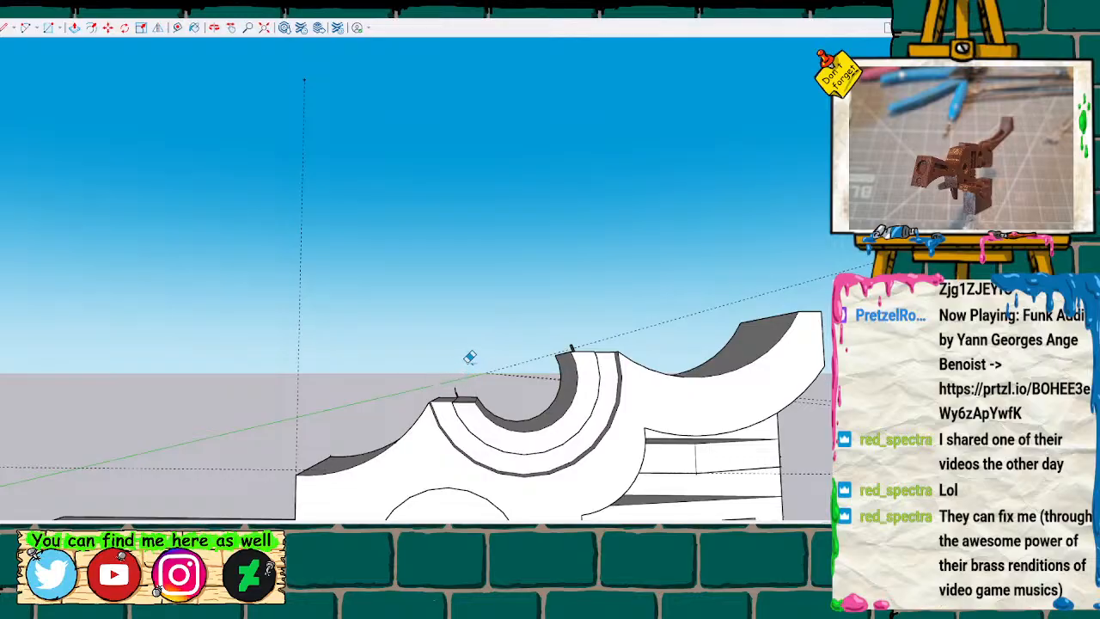
# Erase the remaining slivers and stray edges sticking up at both ends of the half-round cutout.
pyautogui.moveTo(516, 352)
pyautogui.mouseDown(button='middle')
pyautogui.moveTo(507, 344)
pyautogui.moveTo(784, 417)
pyautogui.moveTo(613, 422)
pyautogui.moveTo(318, 349)
pyautogui.moveTo(535, 369)
pyautogui.mouseUp(button='middle')
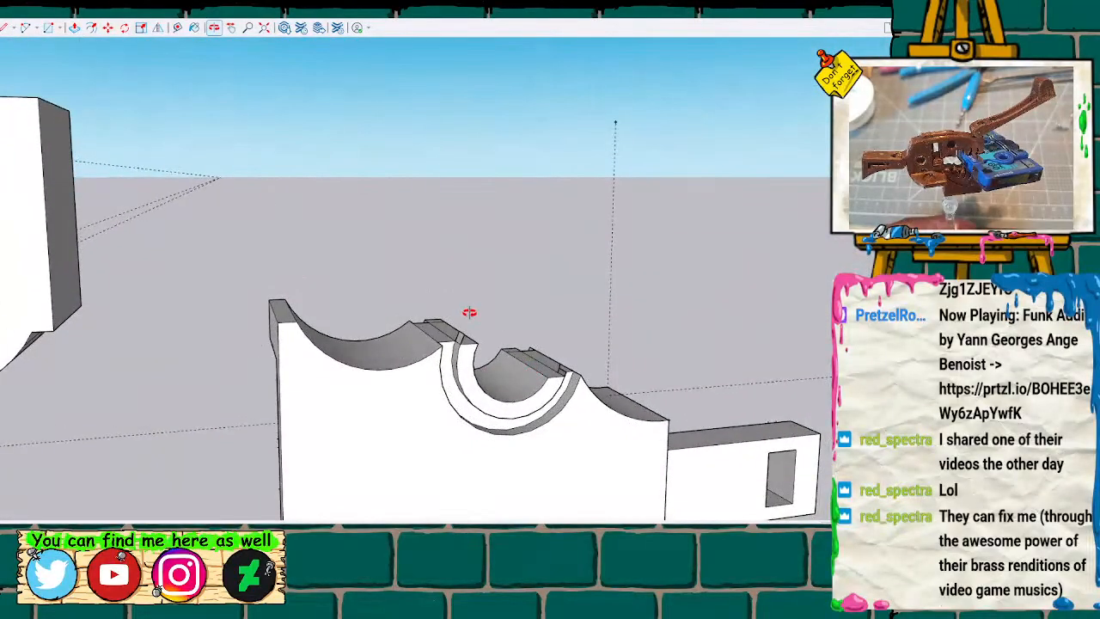
pyautogui.moveTo(486, 332)
pyautogui.mouseDown(button='middle')
pyautogui.moveTo(501, 334)
pyautogui.moveTo(472, 310)
pyautogui.moveTo(459, 324)
pyautogui.moveTo(464, 292)
pyautogui.moveTo(482, 283)
pyautogui.mouseUp(button='middle')
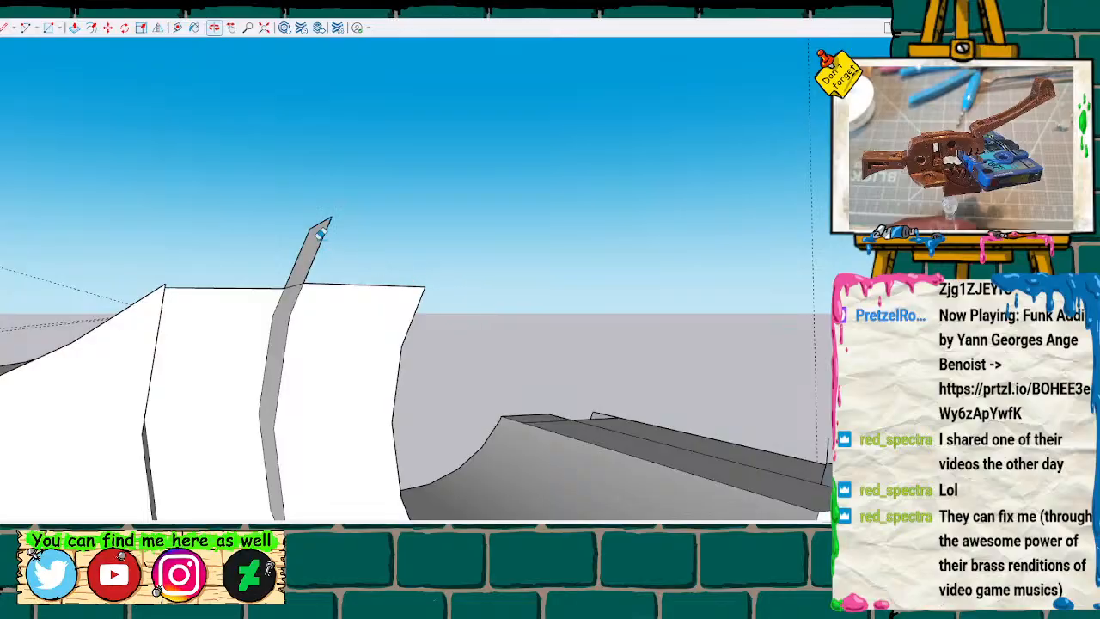
pyautogui.moveTo(299, 232)
pyautogui.mouseDown()
pyautogui.moveTo(329, 227)
pyautogui.moveTo(323, 220)
pyautogui.moveTo(305, 251)
pyautogui.mouseUp()
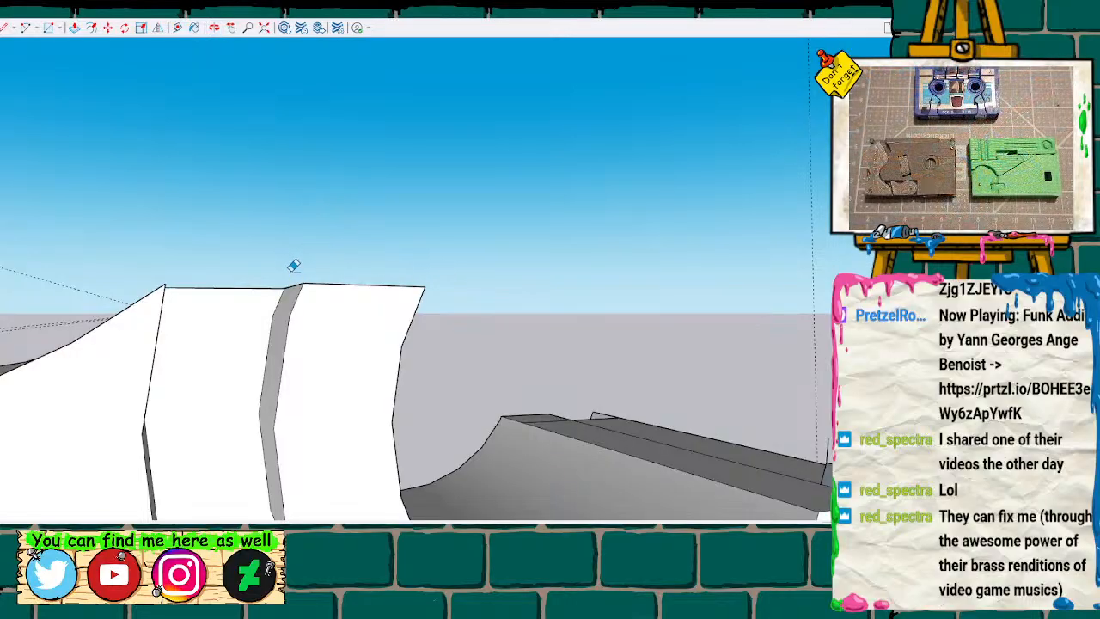
pyautogui.moveTo(313, 253)
pyautogui.mouseDown(button='middle')
pyautogui.moveTo(287, 278)
pyautogui.moveTo(224, 297)
pyautogui.moveTo(194, 273)
pyautogui.moveTo(232, 231)
pyautogui.moveTo(197, 191)
pyautogui.moveTo(154, 201)
pyautogui.moveTo(177, 213)
pyautogui.mouseUp(button='middle')
pyautogui.press('e')
pyautogui.click(757, 397)
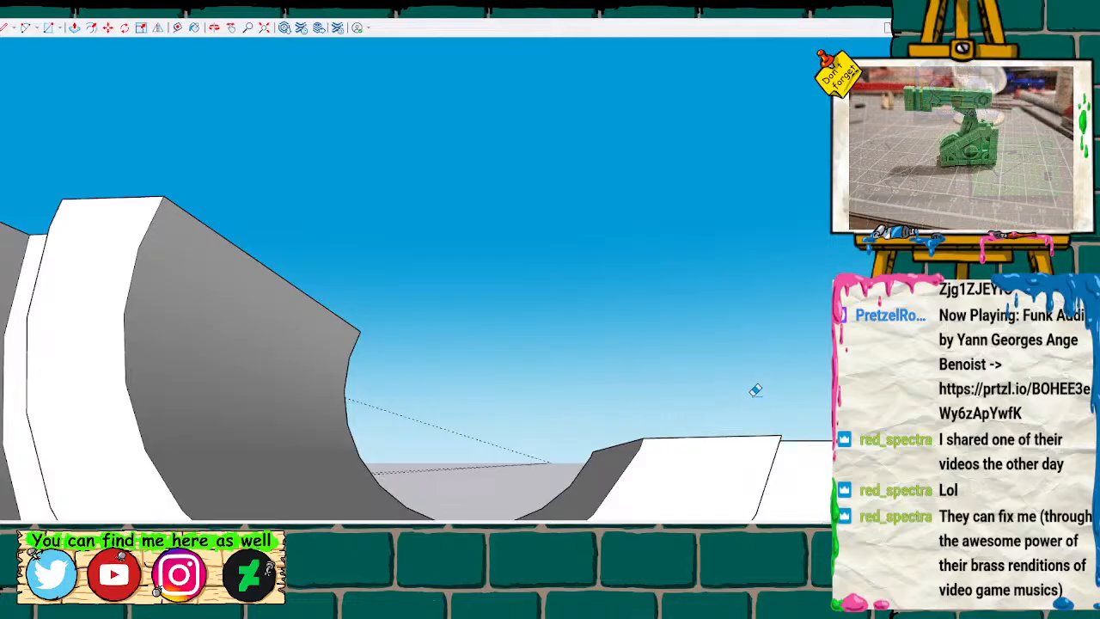
pyautogui.moveTo(713, 398)
pyautogui.mouseDown(button='middle')
pyautogui.moveTo(688, 422)
pyautogui.moveTo(678, 387)
pyautogui.moveTo(216, 456)
pyautogui.moveTo(206, 407)
pyautogui.moveTo(297, 214)
pyautogui.moveTo(277, 190)
pyautogui.moveTo(267, 239)
pyautogui.mouseUp(button='middle')
pyautogui.scroll(-3, 267, 238)
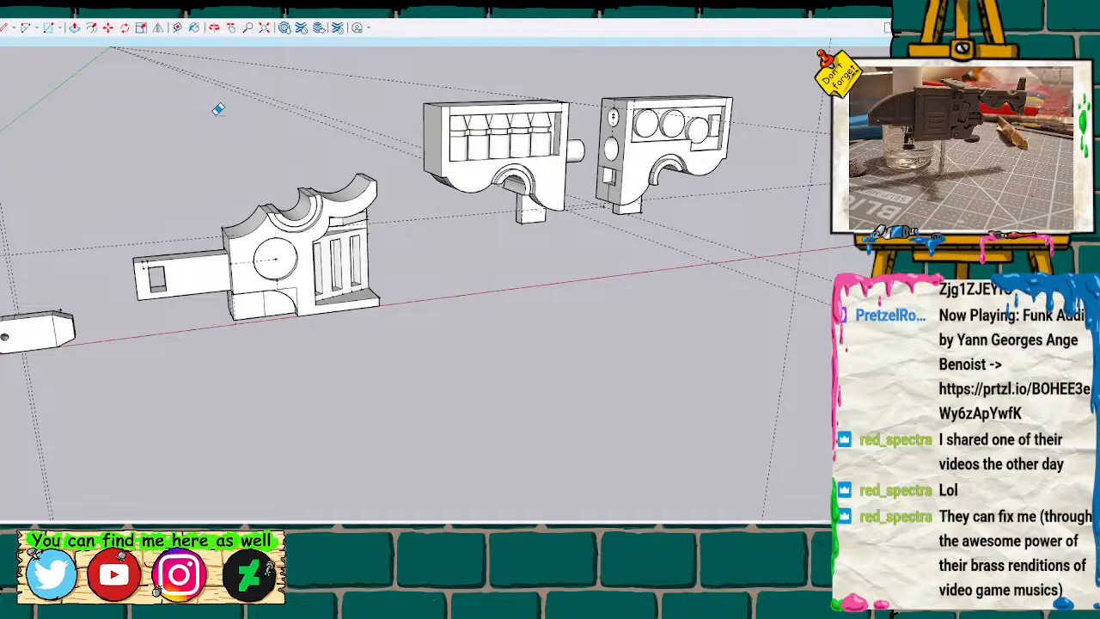
# Select the whole remaining lower half with its side tab and make it a group.
pyautogui.moveTo(114, 178); pyautogui.dragTo(409, 328)
pyautogui.moveTo(98, 114); pyautogui.dragTo(392, 394)
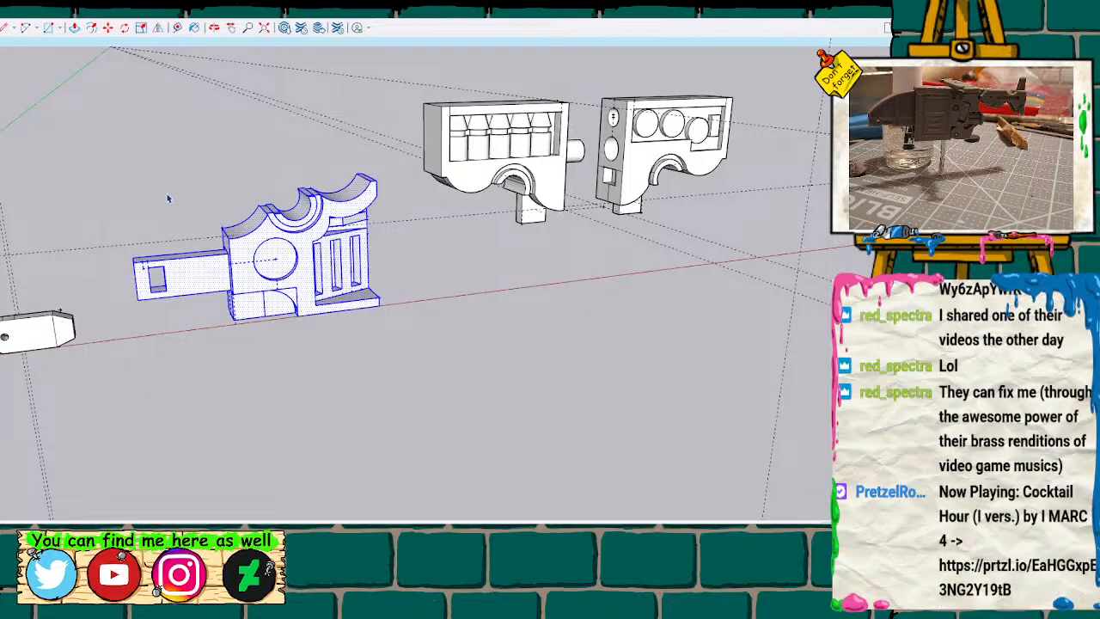
pyautogui.moveTo(145, 230); pyautogui.dragTo(396, 417)
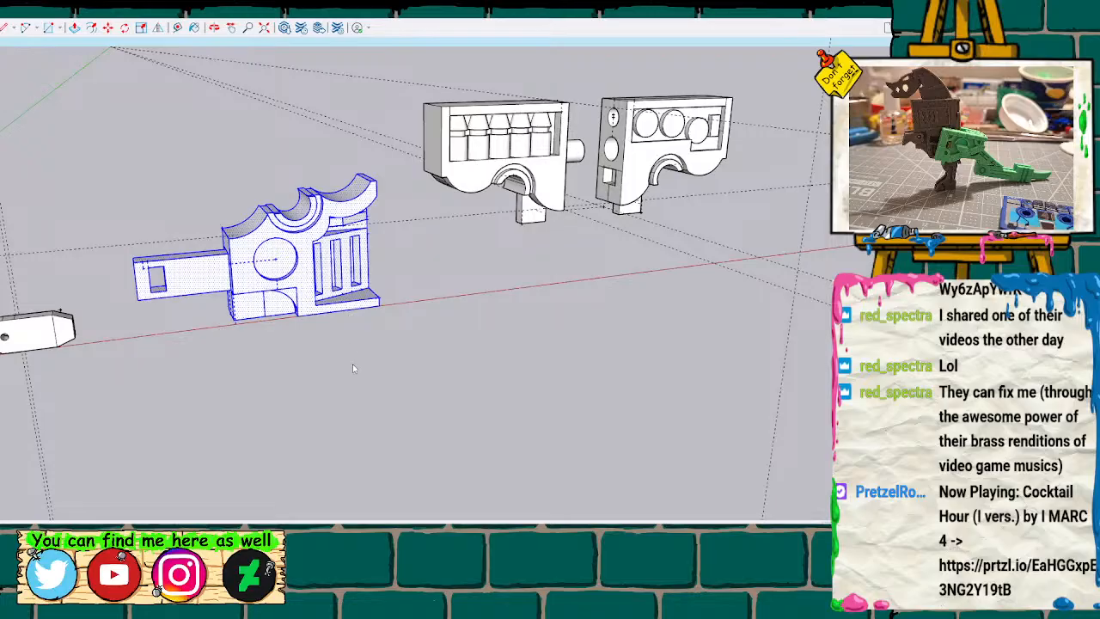
pyautogui.hotkey('ctrl', 'g')
pyautogui.scroll(-3, 352, 339)
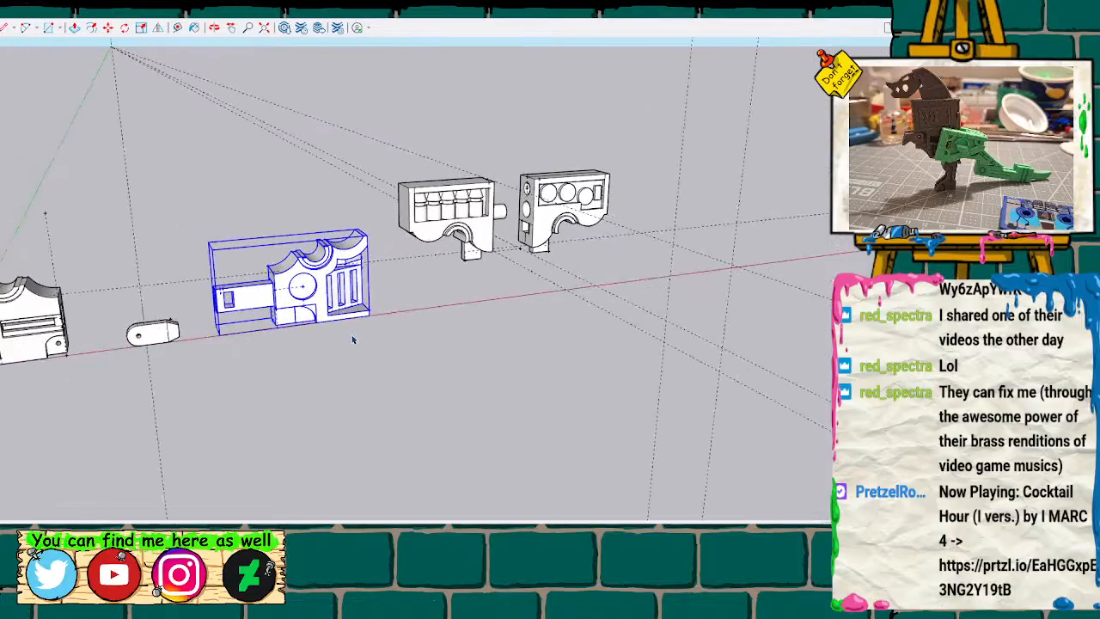
pyautogui.keyDown('shift'); pyautogui.moveTo(504, 363); pyautogui.dragTo(552, 349, button='middle'); pyautogui.keyUp('shift')
pyautogui.click(488, 377)
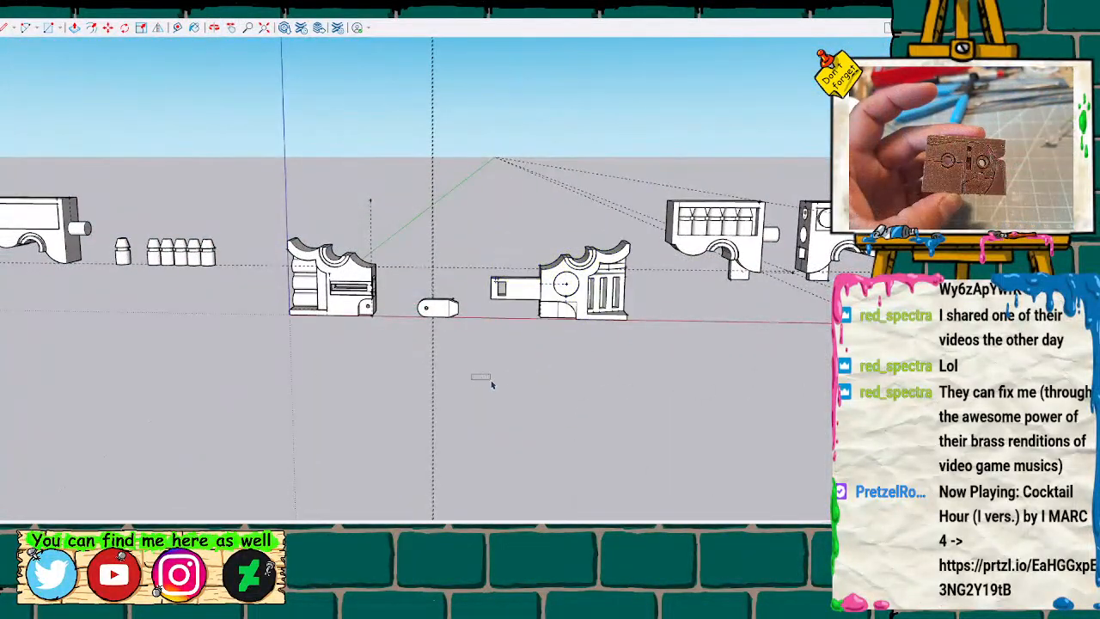
pyautogui.scroll(-3, 491, 384)
pyautogui.moveTo(329, 236); pyautogui.dragTo(795, 412)
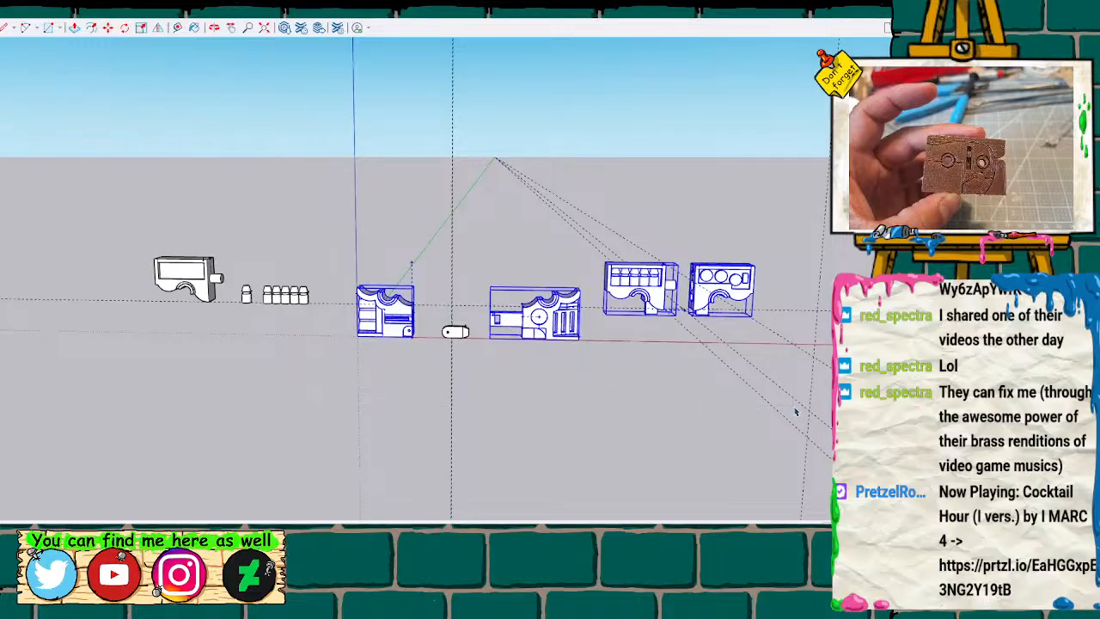
pyautogui.hotkey('ctrl', 'c')
pyautogui.hotkey('ctrl', 'v')
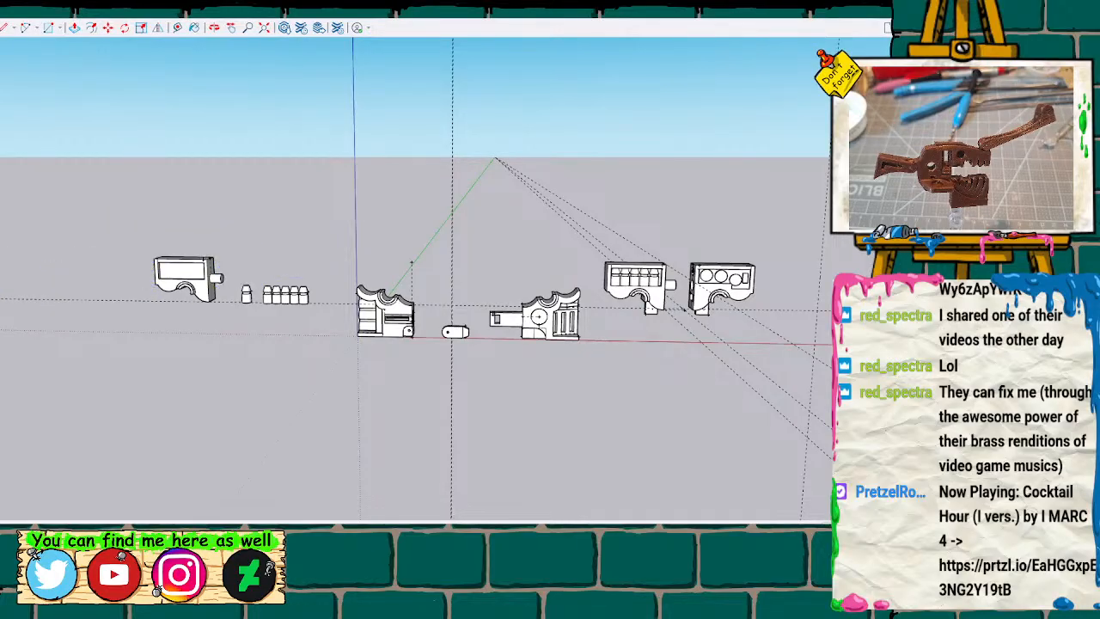
pyautogui.scroll(-3, 4, 301)
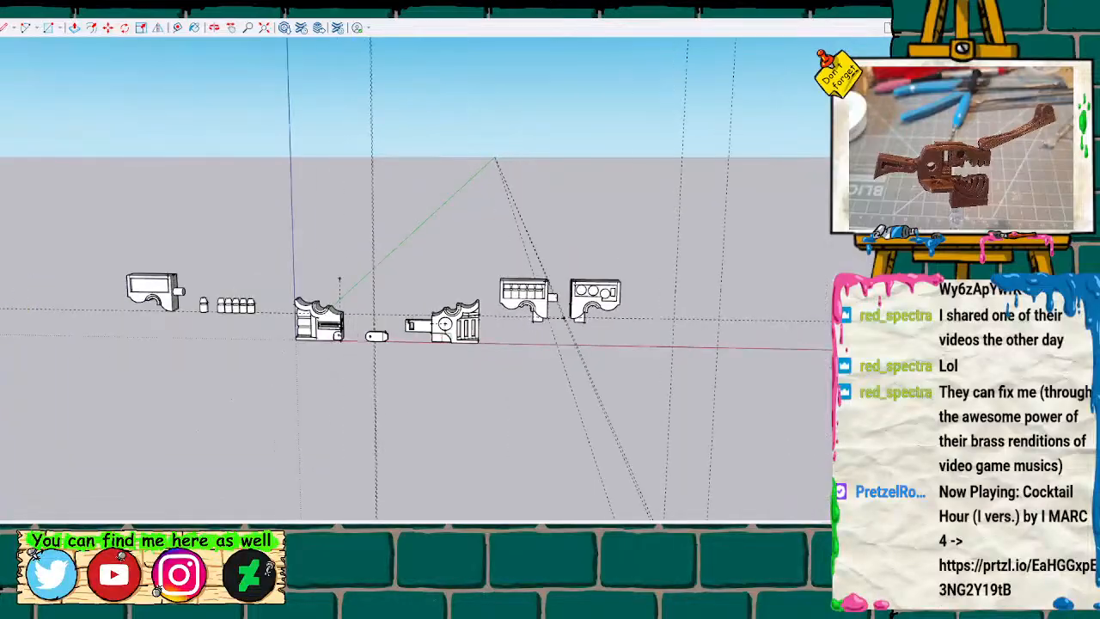
pyautogui.scroll(-2, 5, 318)
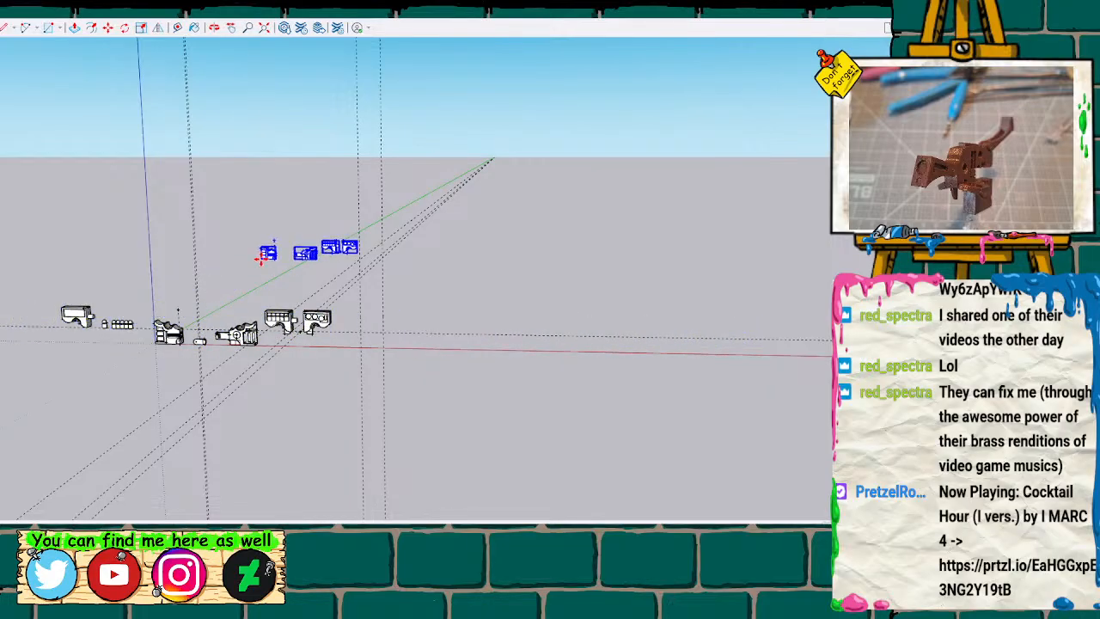
pyautogui.hotkey('ctrl', 'z')
# Paste a copy of the two lower and two upper body halves beyond the spare upper half and loose cones.
pyautogui.click(244, 410)
pyautogui.moveTo(245, 412)
pyautogui.keyDown('shift'); pyautogui.mouseDown(button='middle')
pyautogui.moveTo(366, 397)
pyautogui.moveTo(567, 398)
pyautogui.mouseUp(button='middle'); pyautogui.keyUp('shift')
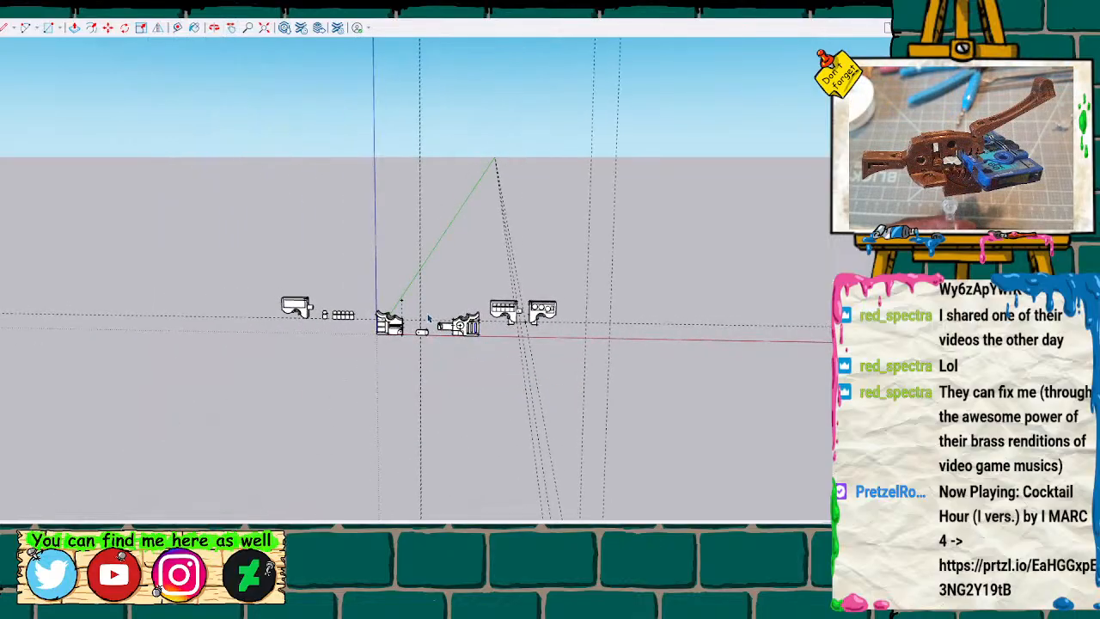
pyautogui.click(483, 353)
pyautogui.click(515, 418)
pyautogui.moveTo(369, 277); pyautogui.dragTo(563, 363)
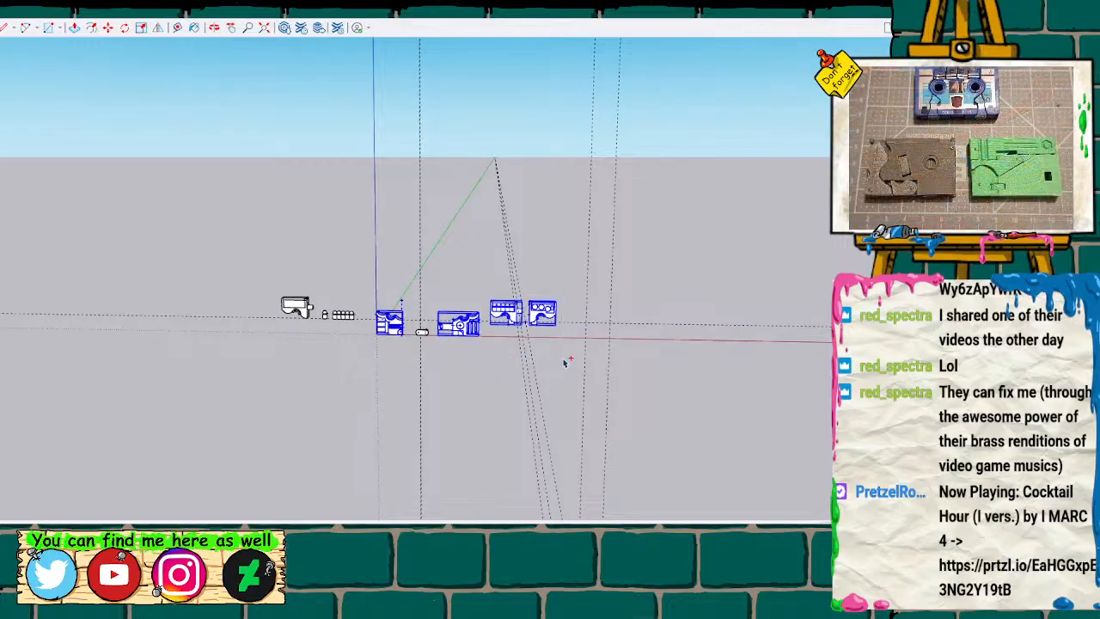
pyautogui.hotkey('ctrl', 'v')
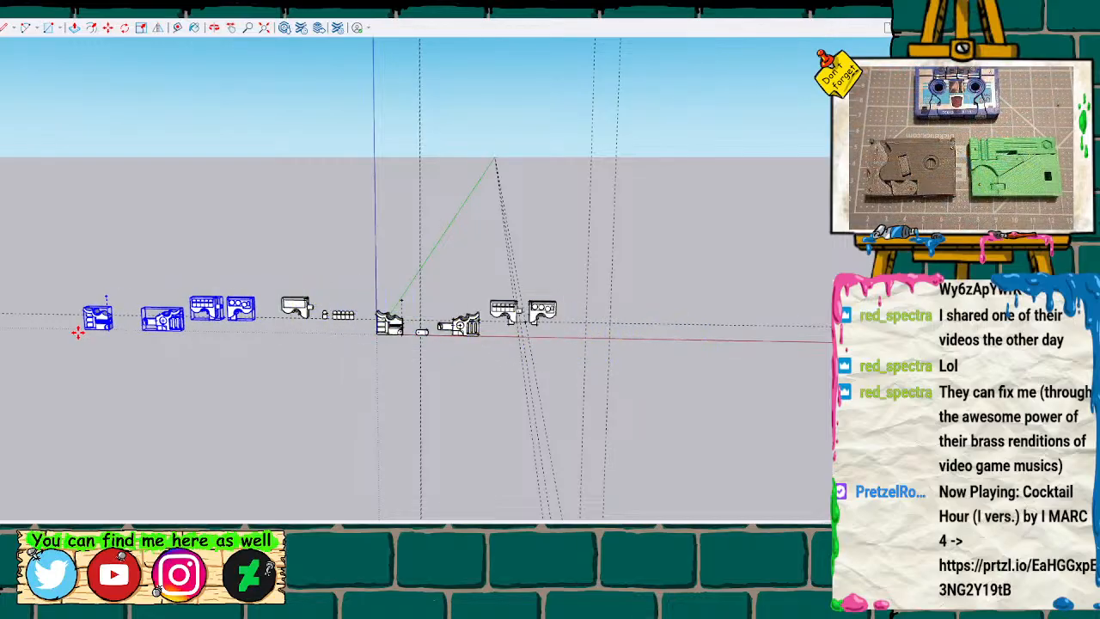
pyautogui.click(74, 325)
pyautogui.click(355, 371)
# Move the spare upper half, single cone and row of cones farther away from the original body parts.
pyautogui.scroll(6, 351, 364)
pyautogui.keyDown('shift'); pyautogui.moveTo(225, 367); pyautogui.dragTo(330, 367, button='middle'); pyautogui.keyUp('shift')
pyautogui.moveTo(331, 367); pyautogui.dragTo(868, 389)
pyautogui.press('space')
pyautogui.moveTo(531, 240); pyautogui.dragTo(723, 325)
pyautogui.moveTo(508, 186); pyautogui.dragTo(721, 334)
pyautogui.press('m')
pyautogui.moveTo(710, 284); pyautogui.dragTo(624, 284)
pyautogui.moveTo(639, 361); pyautogui.dragTo(297, 343, button='middle')
pyautogui.scroll(3, 346, 325)
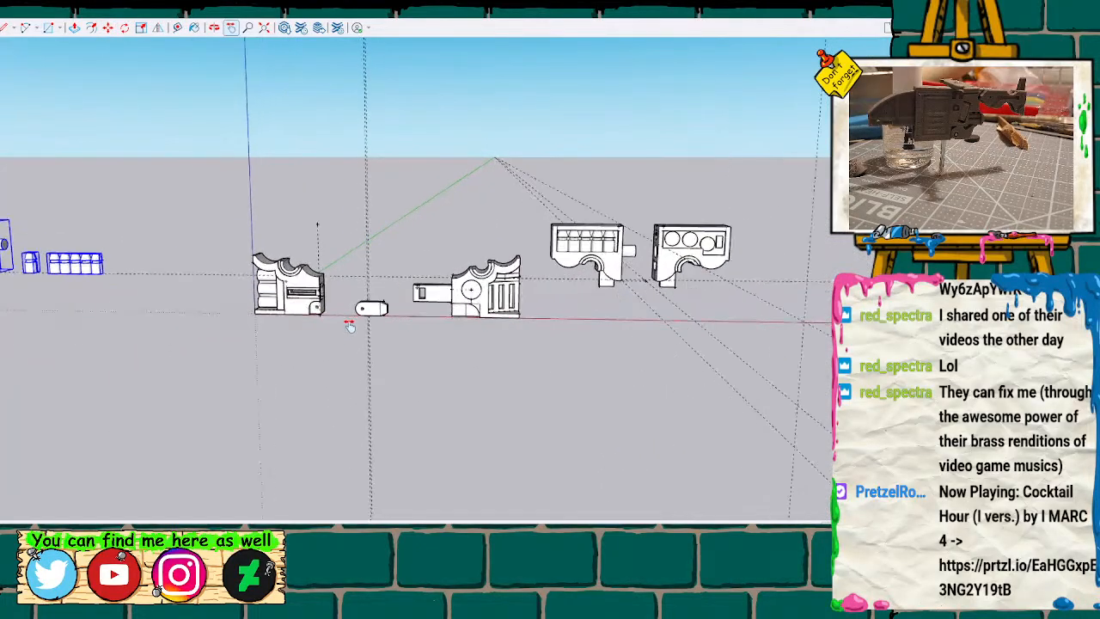
pyautogui.scroll(1, 349, 325)
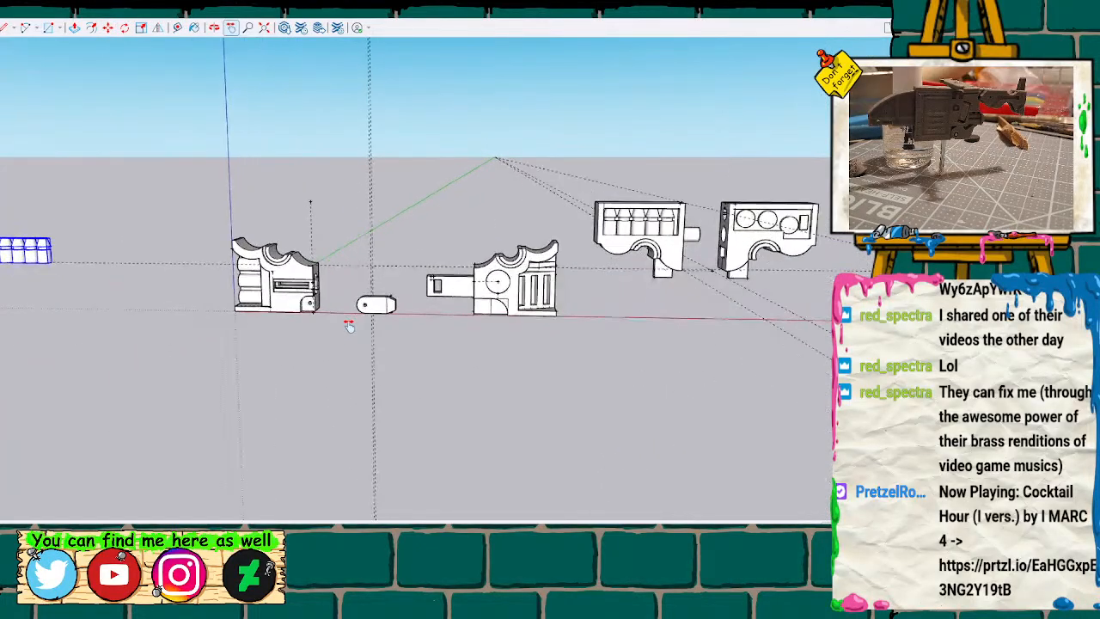
# Move the upper half with the cone row onto the lower half with the stacked cylinders, matching their split-line corners.
pyautogui.scroll(-1, 348, 325)
pyautogui.click(307, 286)
pyautogui.moveTo(314, 286)
pyautogui.mouseDown(button='middle')
pyautogui.moveTo(327, 259)
pyautogui.moveTo(405, 228)
pyautogui.moveTo(538, 104)
pyautogui.moveTo(560, 312)
pyautogui.moveTo(336, 315)
pyautogui.moveTo(375, 235)
pyautogui.moveTo(403, 282)
pyautogui.moveTo(467, 249)
pyautogui.mouseUp(button='middle')
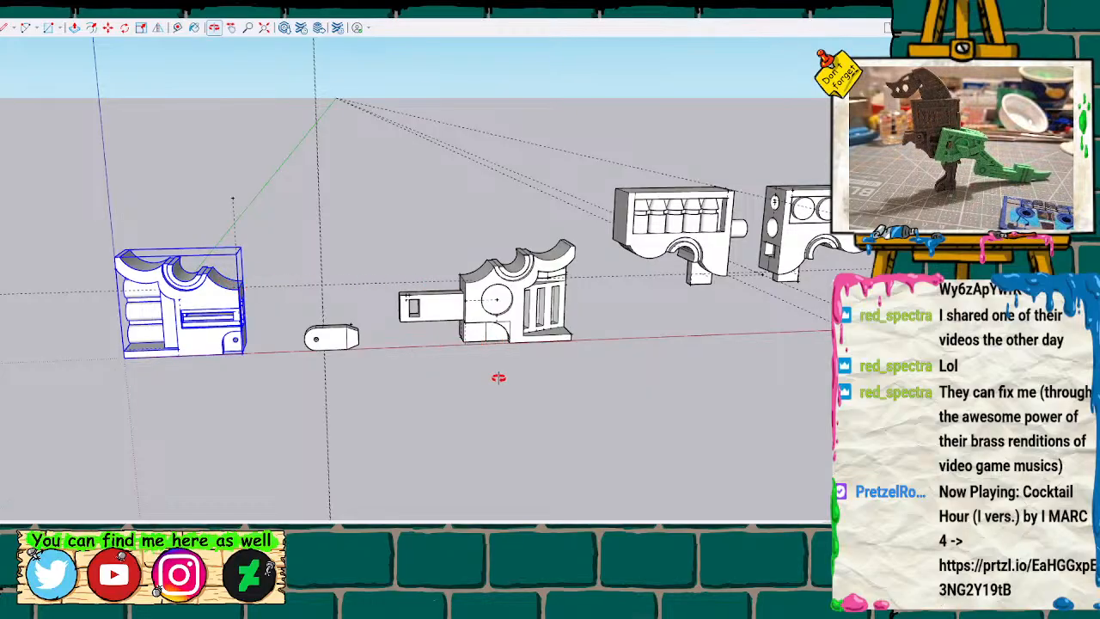
pyautogui.press('space')
pyautogui.click(715, 270)
pyautogui.press('m')
pyautogui.moveTo(727, 277); pyautogui.dragTo(239, 292)
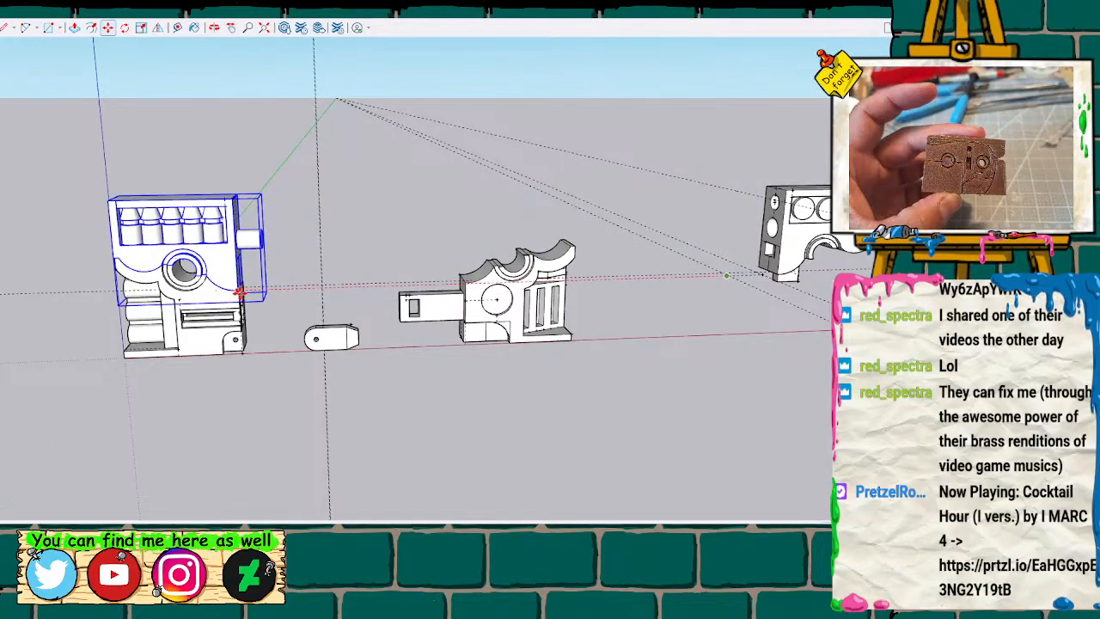
pyautogui.click(239, 292)
# Shift the upper half in depth until its back edge lines up with the lower half's back edge.
pyautogui.press('space')
pyautogui.moveTo(202, 405)
pyautogui.mouseDown(button='middle')
pyautogui.moveTo(336, 351)
pyautogui.moveTo(393, 246)
pyautogui.moveTo(658, 327)
pyautogui.moveTo(475, 379)
pyautogui.moveTo(275, 407)
pyautogui.moveTo(639, 381)
pyautogui.mouseUp(button='middle')
pyautogui.scroll(5, 407, 321)
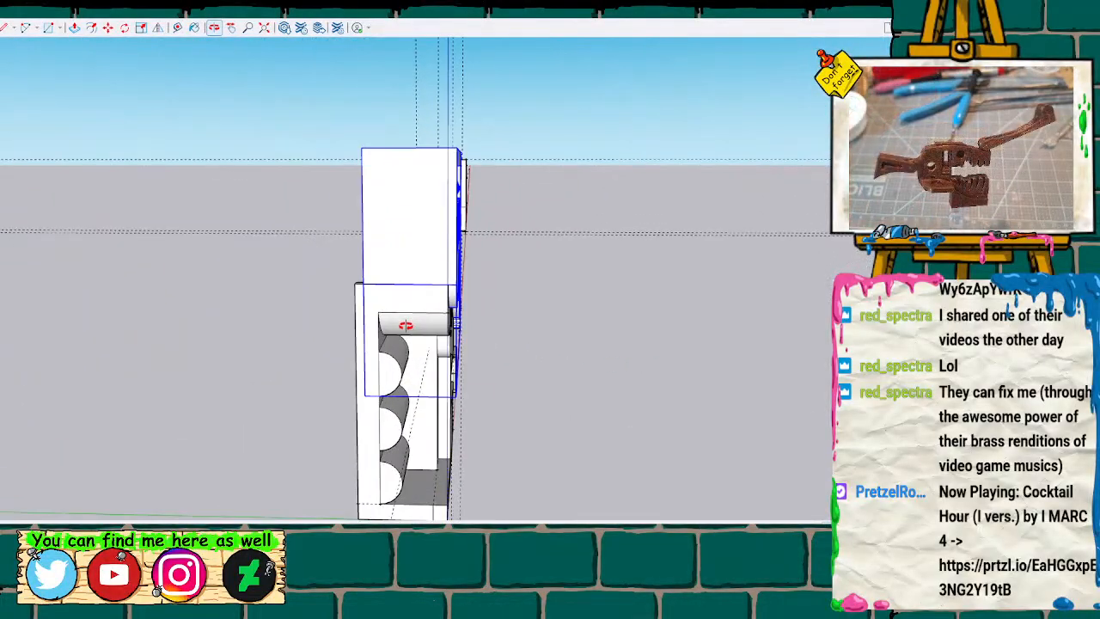
pyautogui.press('m')
pyautogui.click(353, 275)
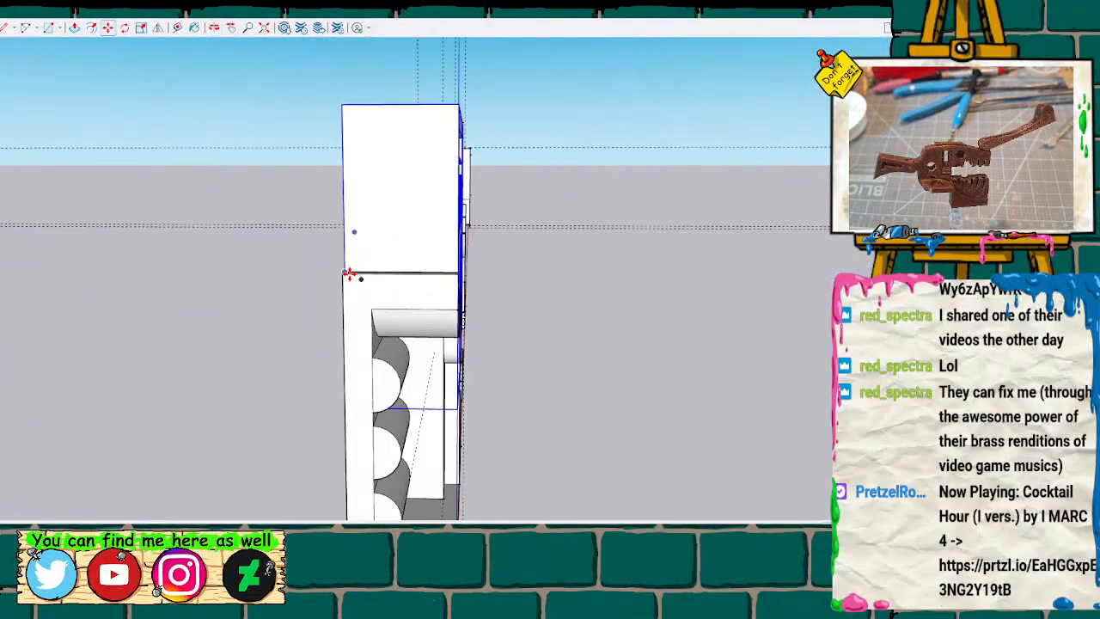
# Place the upper half's back corner on the lower half's split-line corner, and check the fit of both halves from the front.
pyautogui.click(345, 275)
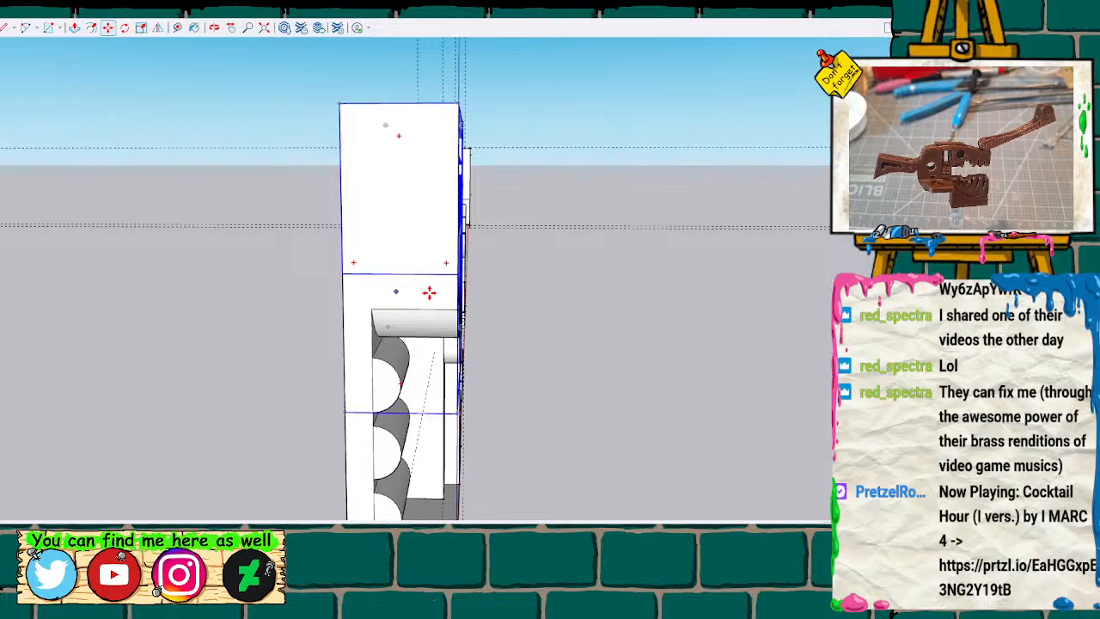
pyautogui.moveTo(467, 289); pyautogui.dragTo(283, 327, button='middle')
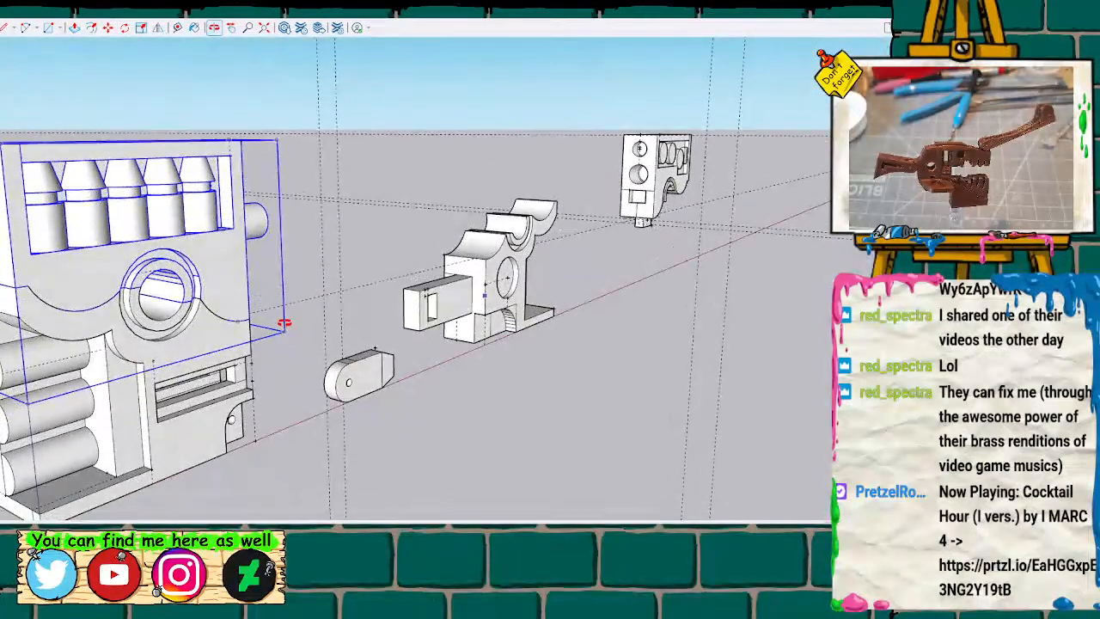
pyautogui.keyDown('shift'); pyautogui.moveTo(322, 380); pyautogui.dragTo(266, 271, button='middle'); pyautogui.keyUp('shift')
pyautogui.scroll(-5, 265, 272)
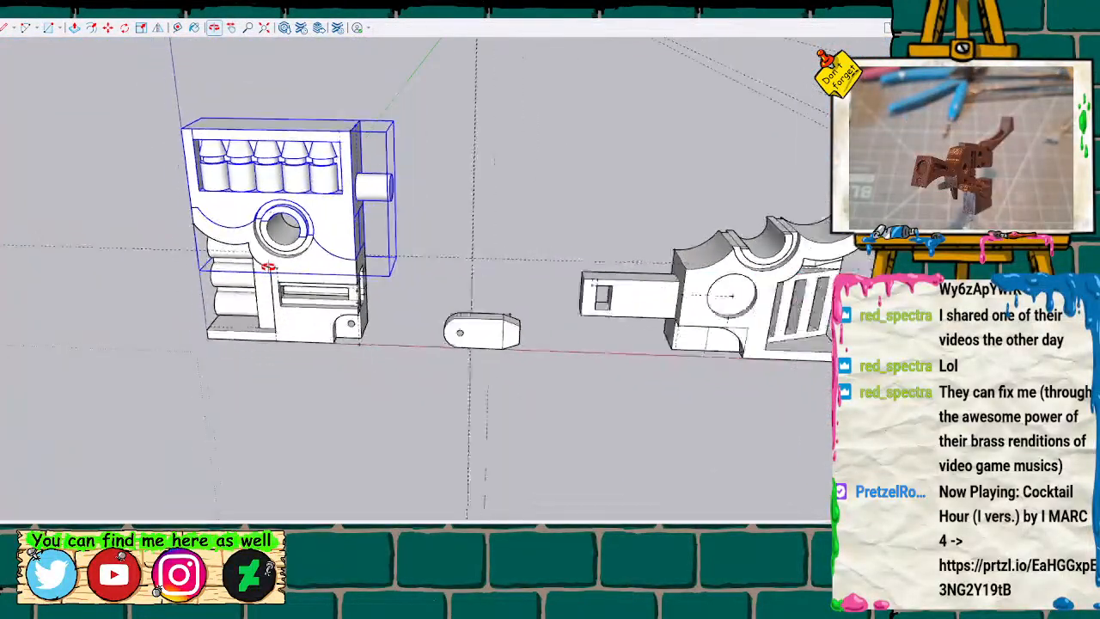
pyautogui.press('space')
pyautogui.click(130, 233)
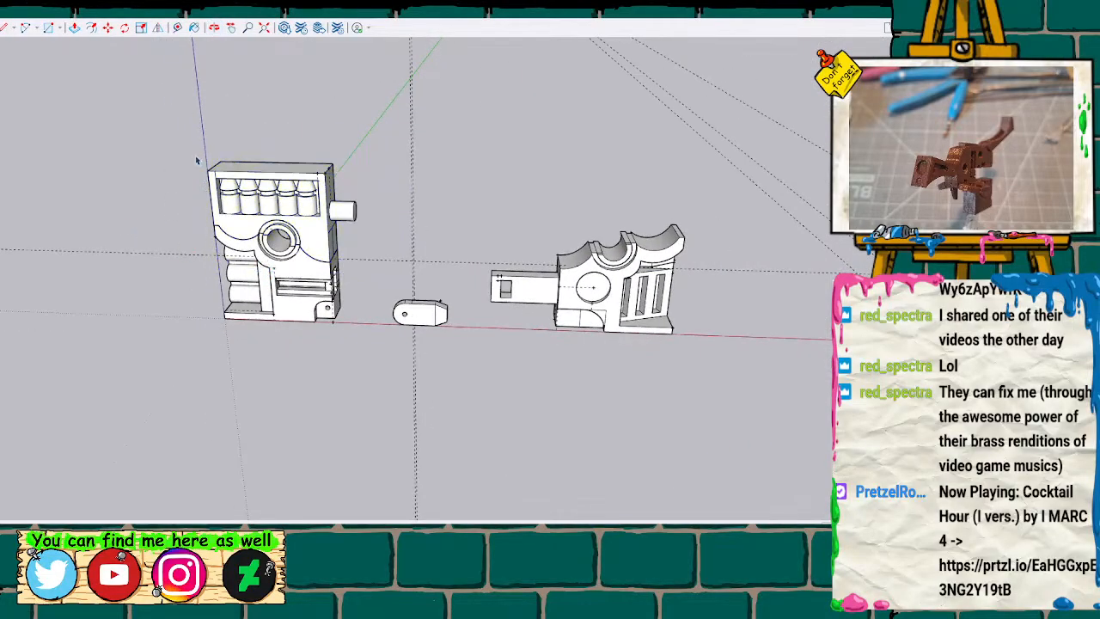
pyautogui.click(299, 268)
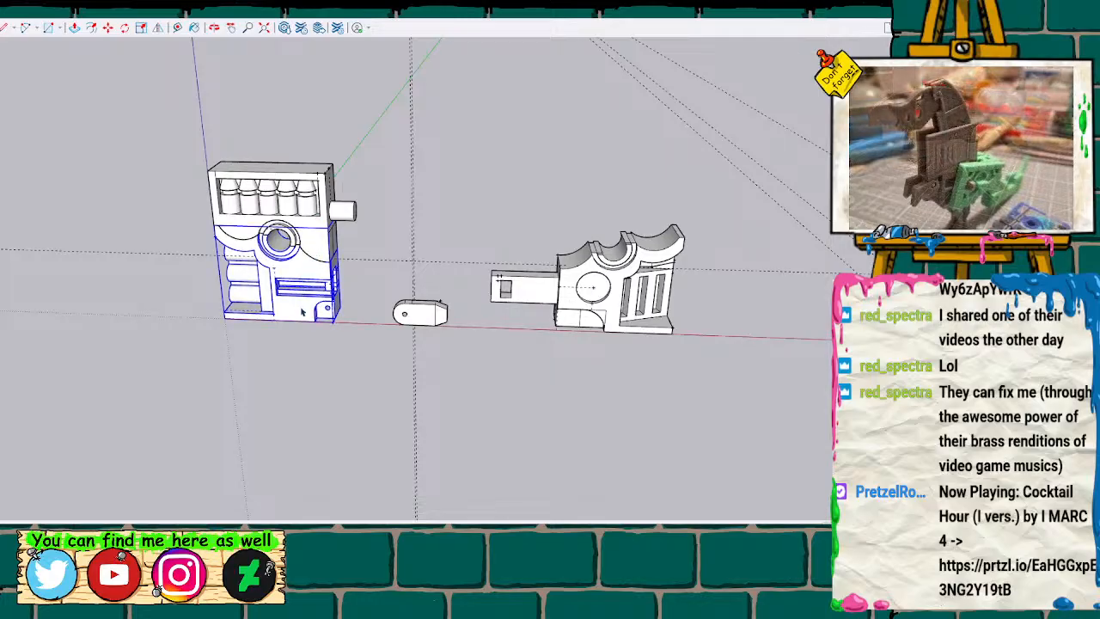
pyautogui.click(278, 349)
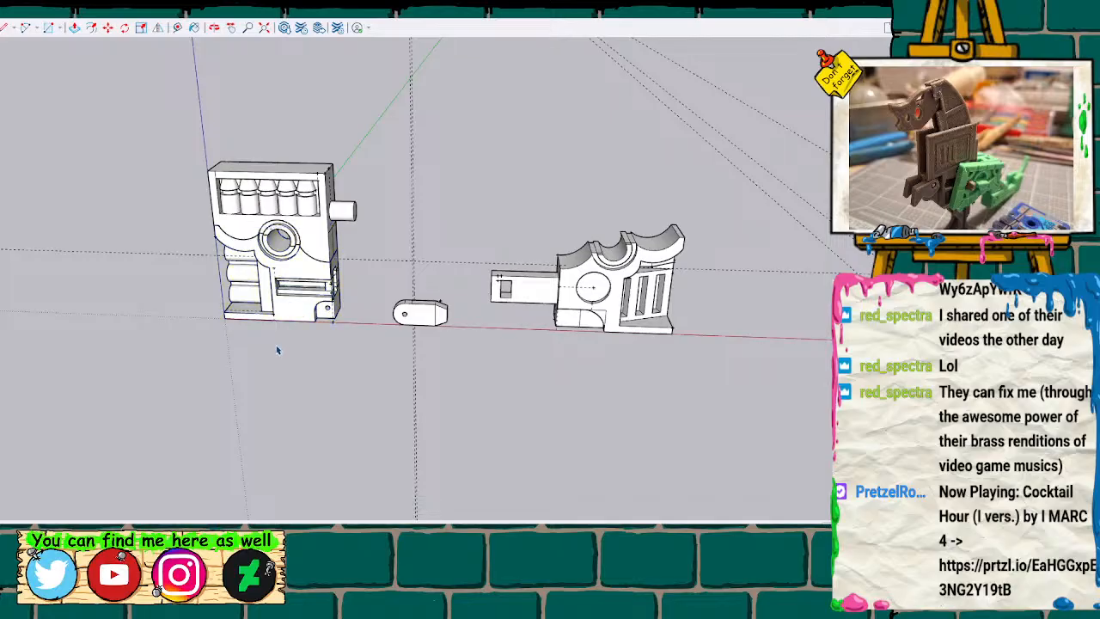
# Slide the upper half sideways off the lower half, and undo that move together with the earlier placement moves.
pyautogui.click(245, 230)
pyautogui.press('m')
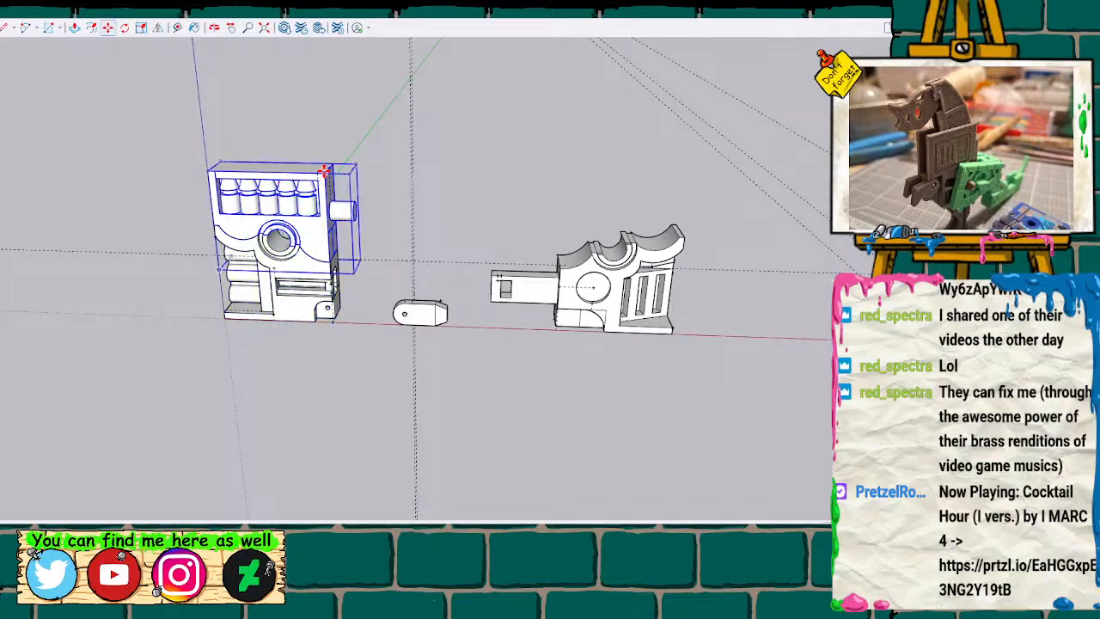
pyautogui.moveTo(324, 170); pyautogui.dragTo(408, 178)
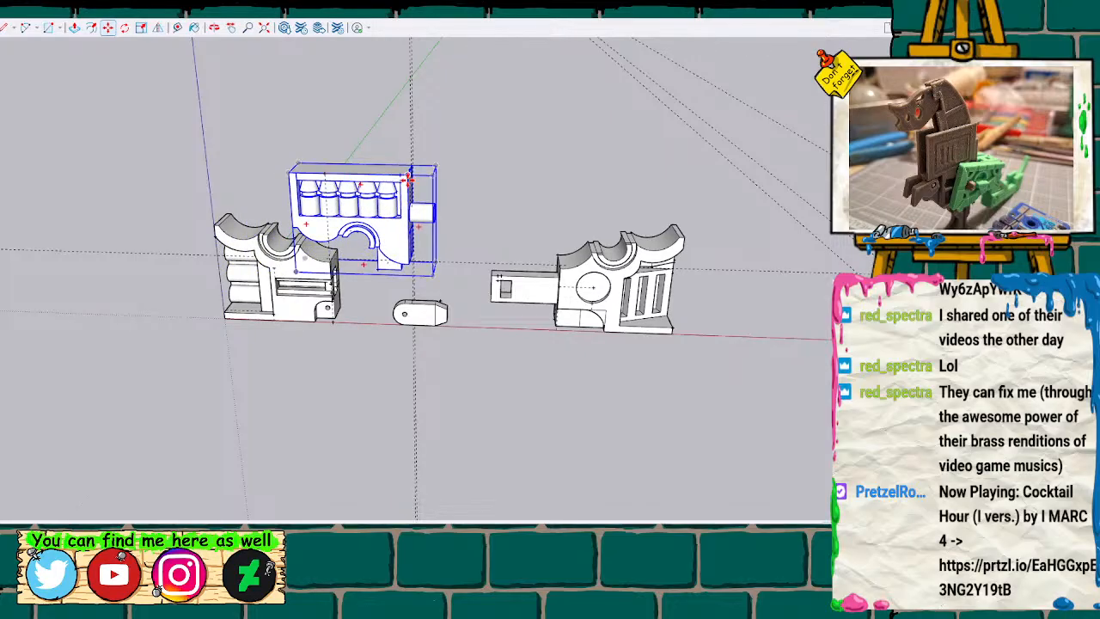
pyautogui.hotkey('ctrl', 'z')
pyautogui.hotkey('ctrl', 'z')
pyautogui.hotkey('ctrl', 'z')
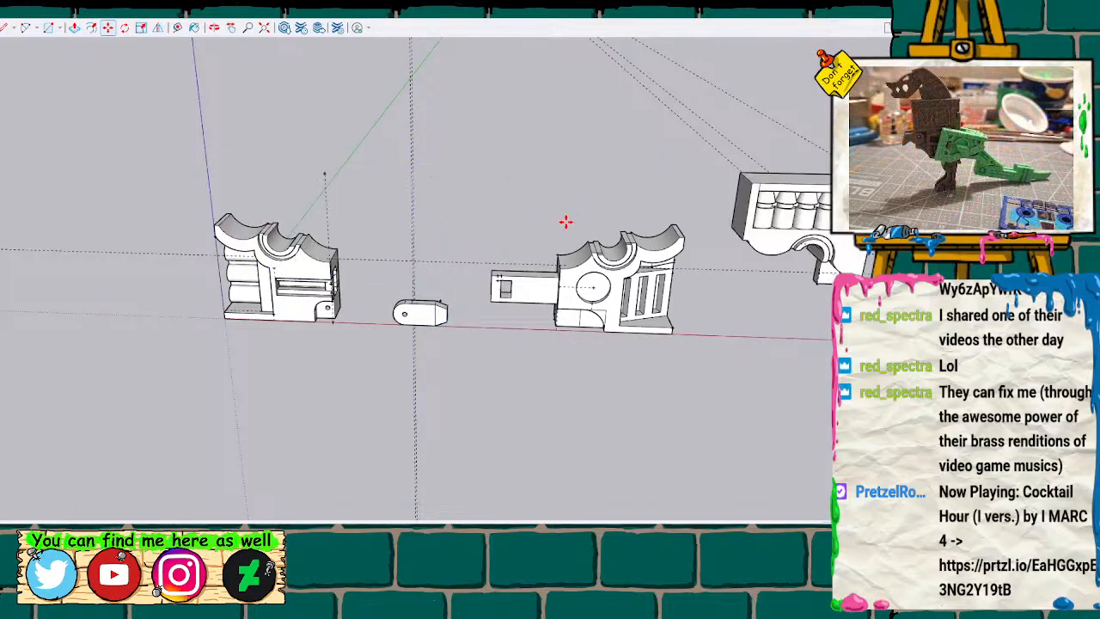
# Move the upper half with the cone row onto the lower half with the stacked cylinders, joining them at the split-line corner.
pyautogui.scroll(-2, 592, 223)
pyautogui.press('space')
pyautogui.click(725, 206)
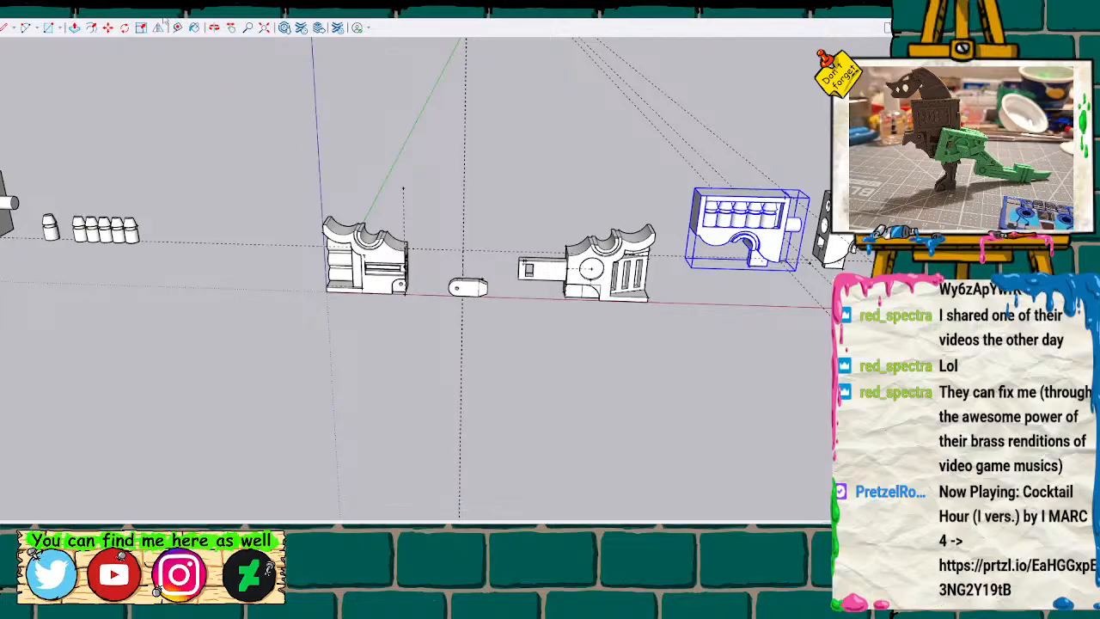
pyautogui.keyDown('shift'); pyautogui.moveTo(612, 362); pyautogui.dragTo(493, 360, button='middle'); pyautogui.keyUp('shift')
pyautogui.moveTo(492, 359); pyautogui.dragTo(393, 413)
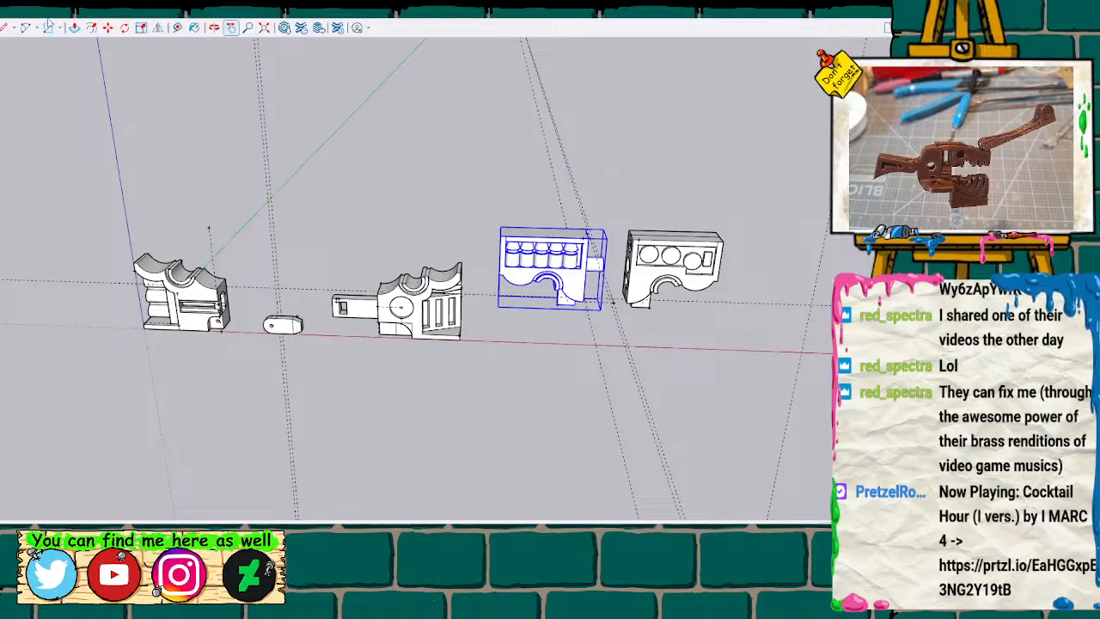
pyautogui.click(87, 367)
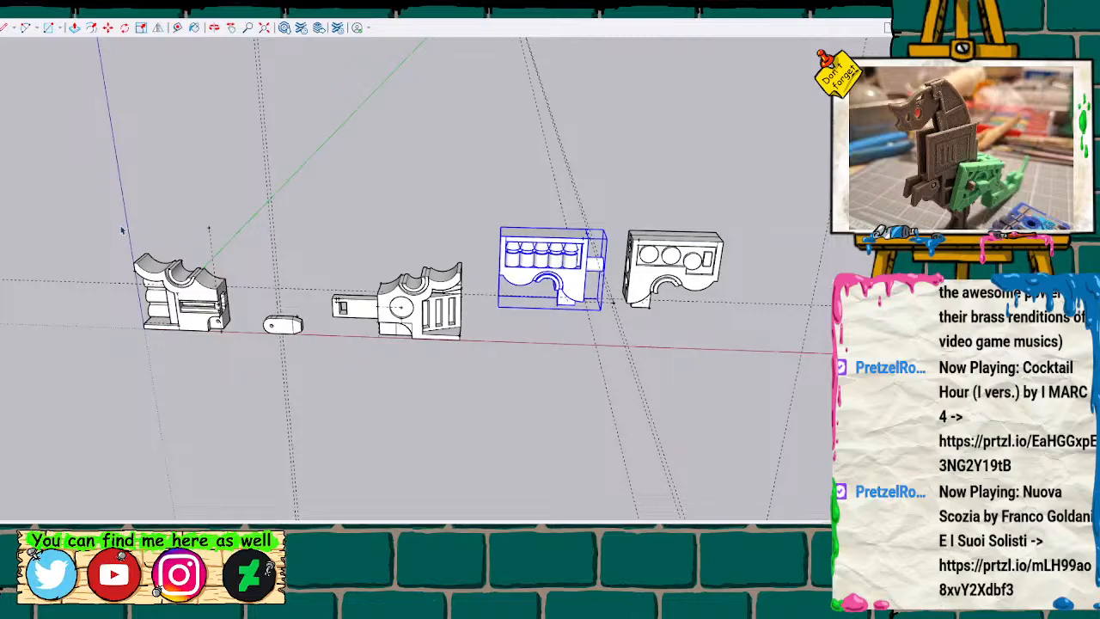
pyautogui.moveTo(117, 215); pyautogui.dragTo(238, 360)
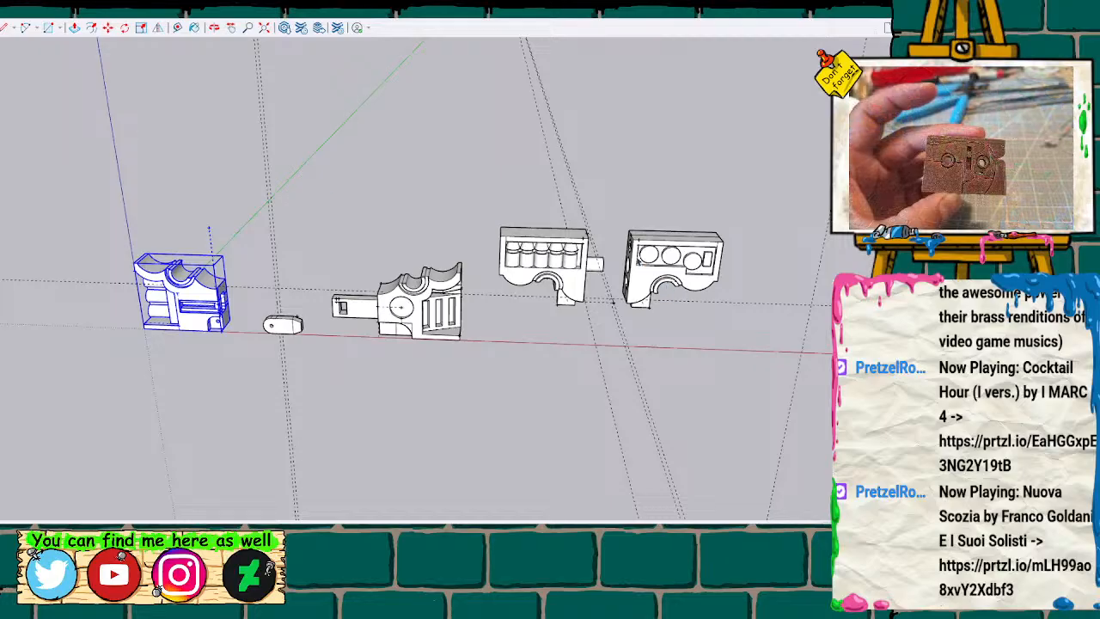
pyautogui.click(588, 257)
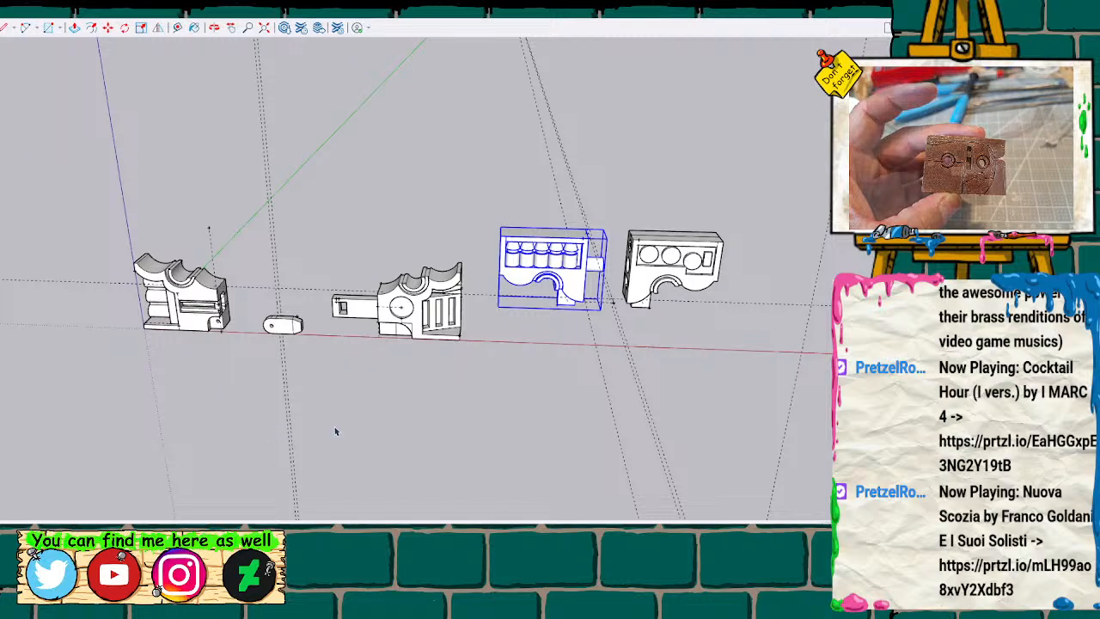
pyautogui.click(367, 440)
pyautogui.moveTo(338, 423); pyautogui.dragTo(539, 203, button='middle')
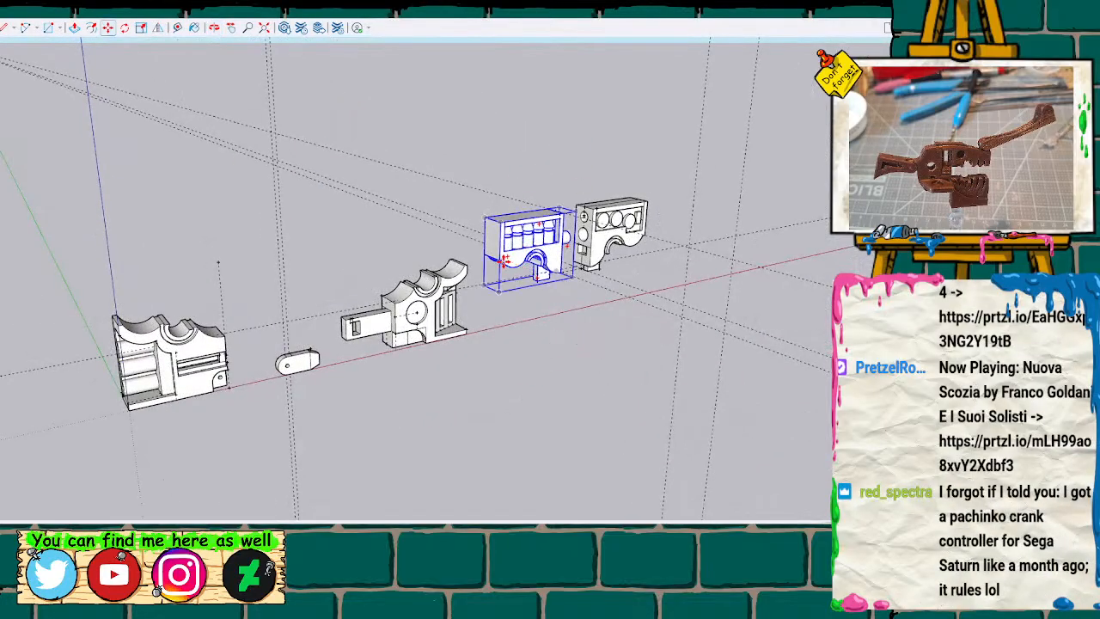
pyautogui.moveTo(501, 260); pyautogui.dragTo(116, 328)
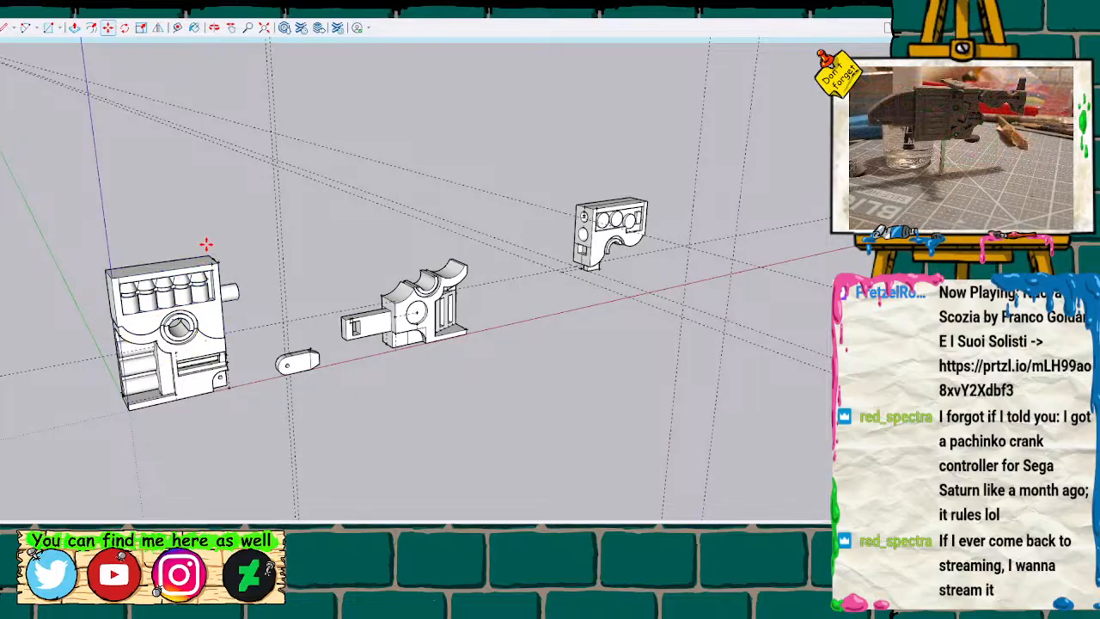
# Shift the stacked upper half in depth to make its back edge flush with the lower half's back edge.
pyautogui.moveTo(182, 238); pyautogui.dragTo(275, 365, button='middle')
pyautogui.scroll(5, 275, 365)
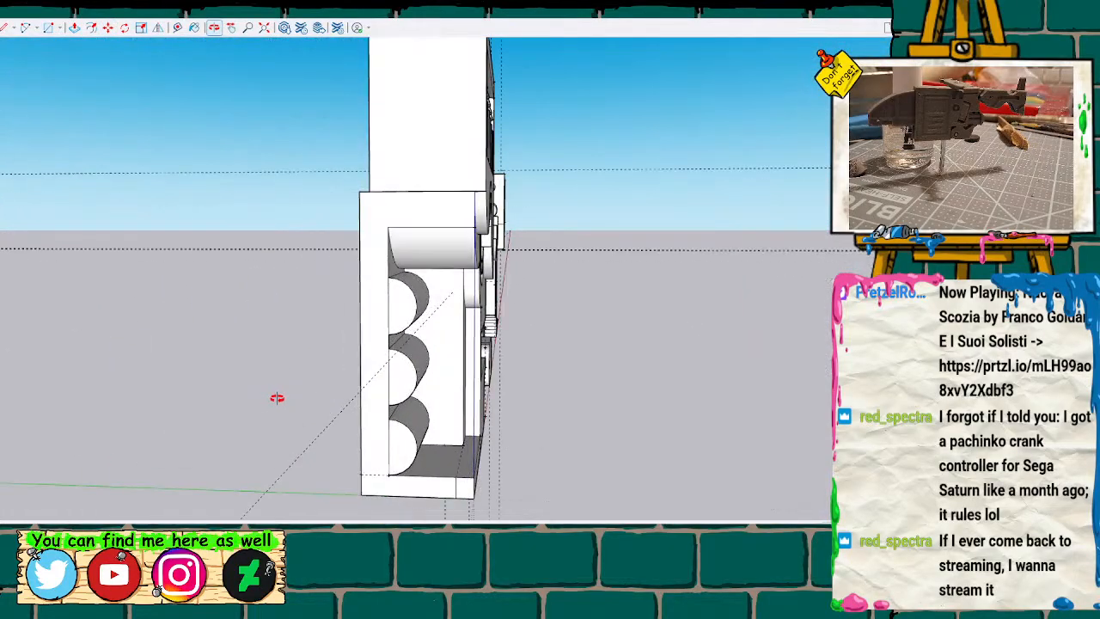
pyautogui.press('m')
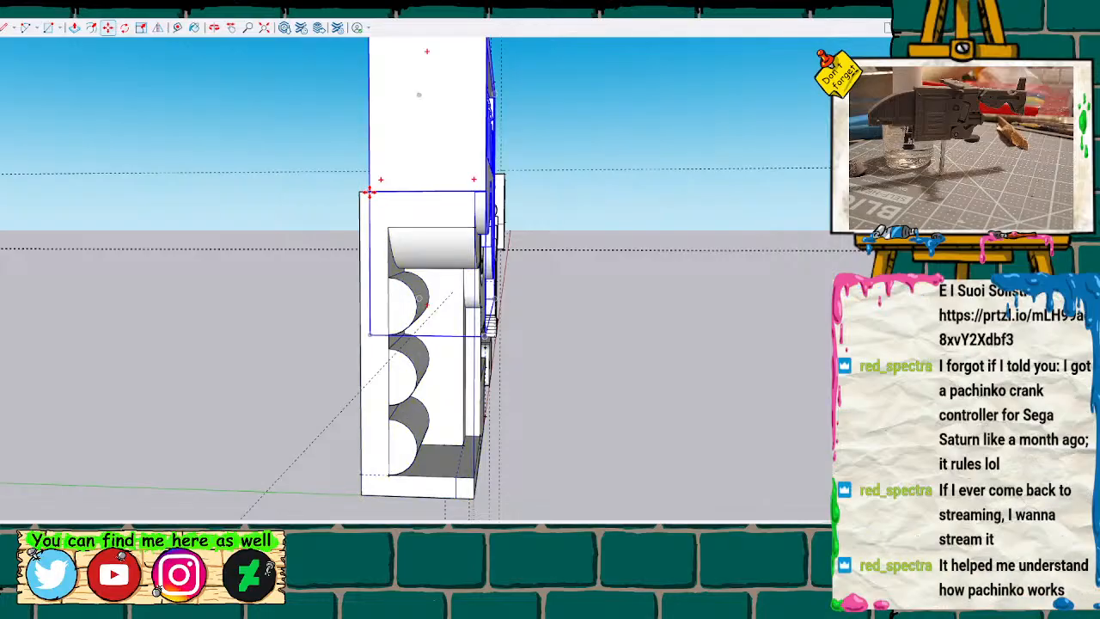
pyautogui.click(369, 192)
pyautogui.click(363, 192)
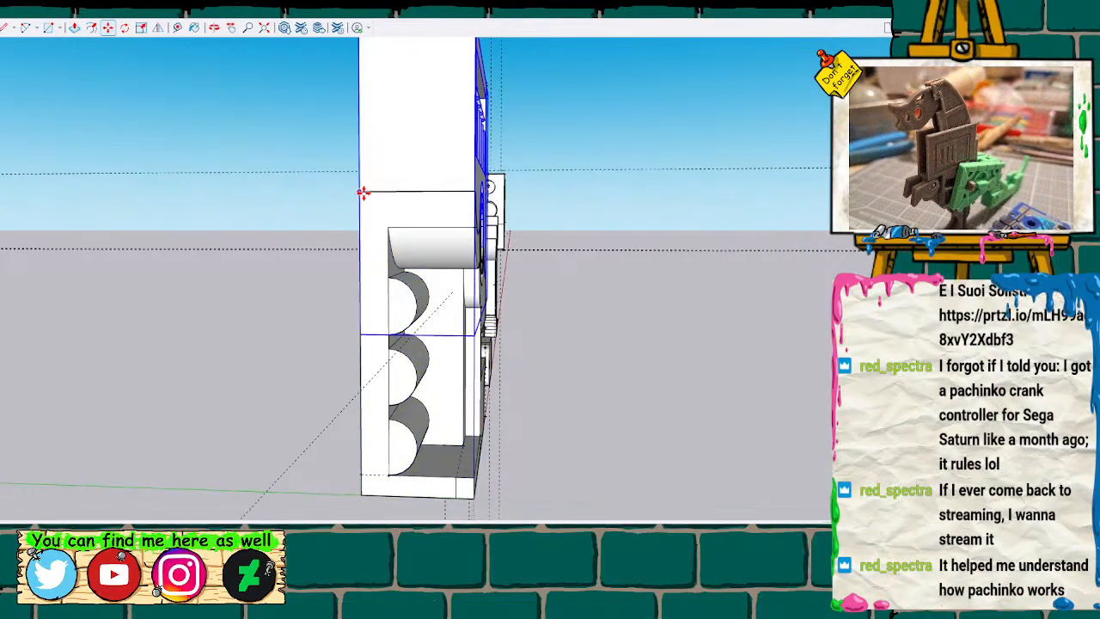
# Select the stacked lower and upper halves together, try removing the lower half from under the upper one, and undo it.
pyautogui.moveTo(488, 205)
pyautogui.mouseDown(button='middle')
pyautogui.moveTo(486, 238)
pyautogui.moveTo(399, 328)
pyautogui.moveTo(157, 319)
pyautogui.moveTo(9, 249)
pyautogui.moveTo(54, 267)
pyautogui.moveTo(22, 312)
pyautogui.mouseUp(button='middle')
pyautogui.scroll(-5, 132, 241)
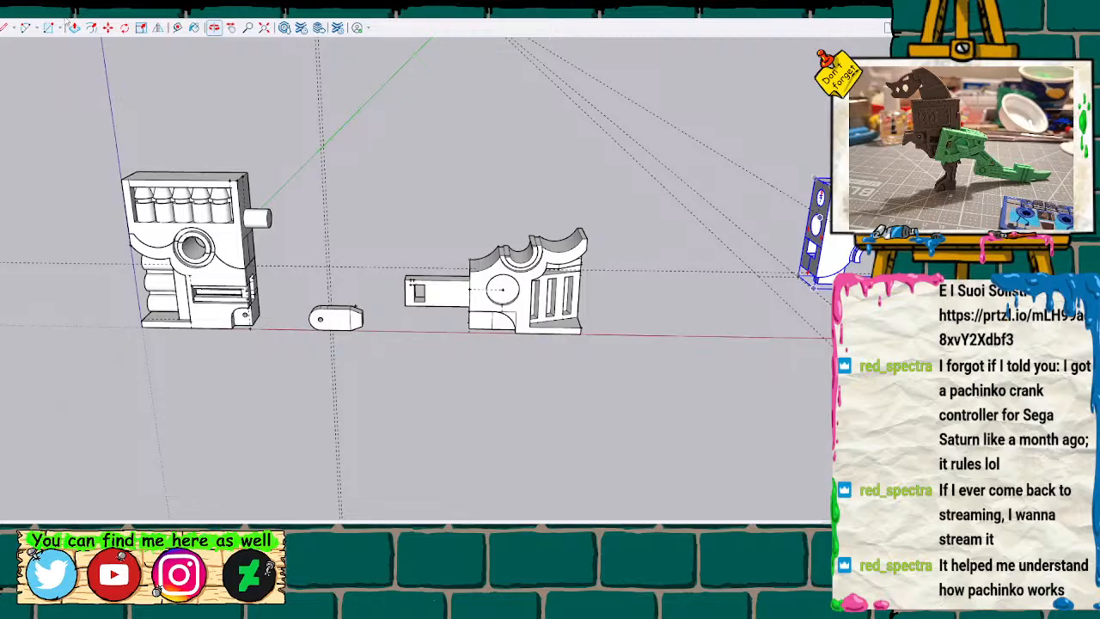
pyautogui.click(240, 253)
pyautogui.click(226, 318)
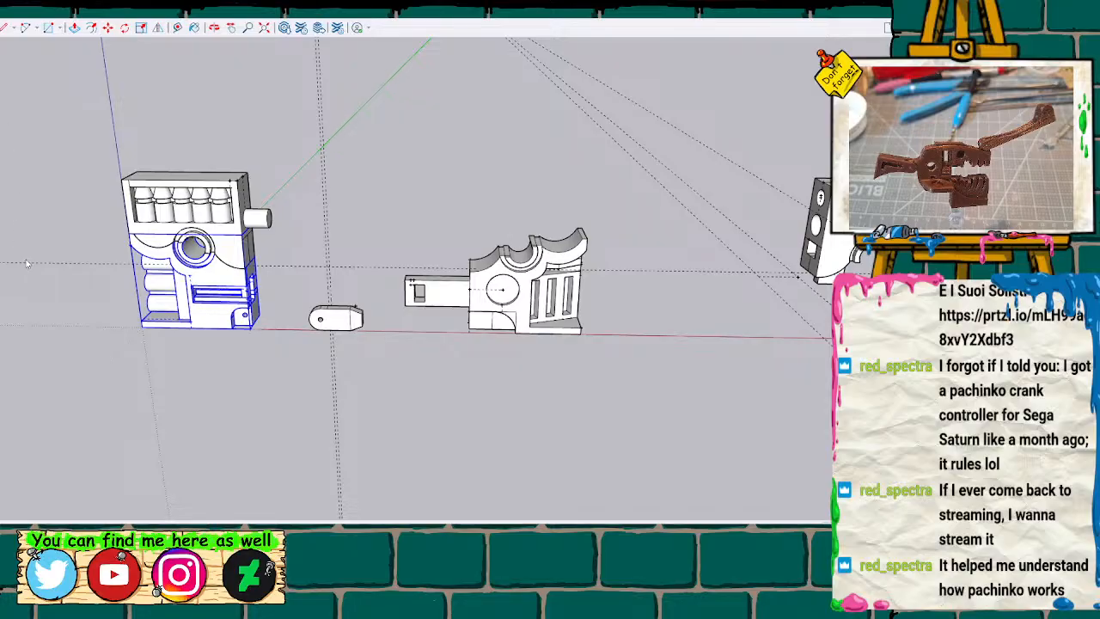
pyautogui.keyDown('shift'); pyautogui.click(190, 230); pyautogui.keyUp('shift')
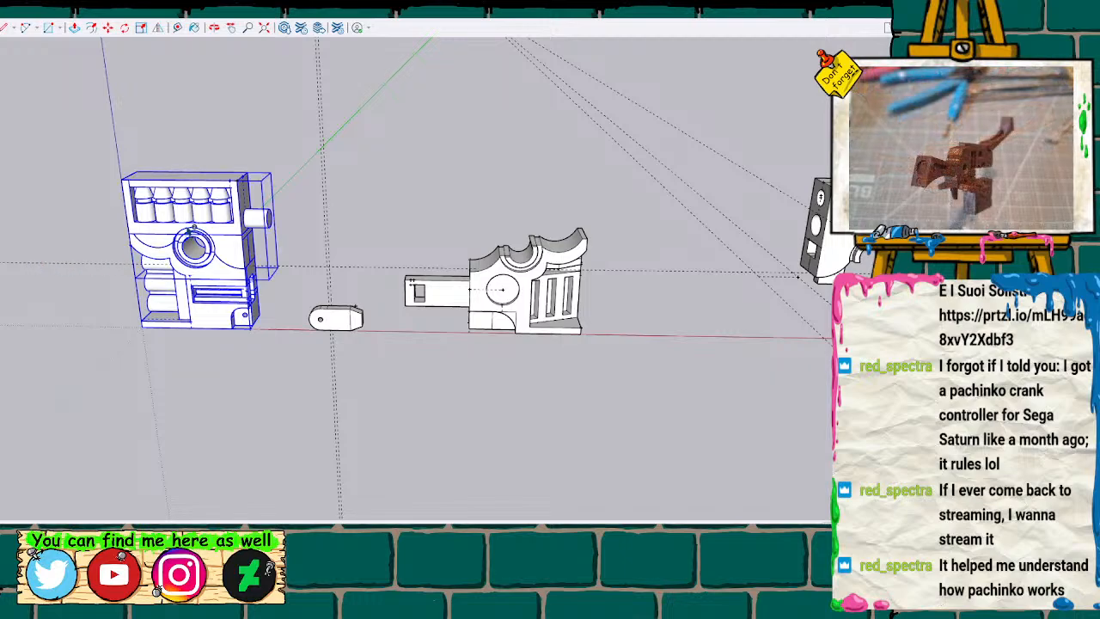
pyautogui.press('Delete')
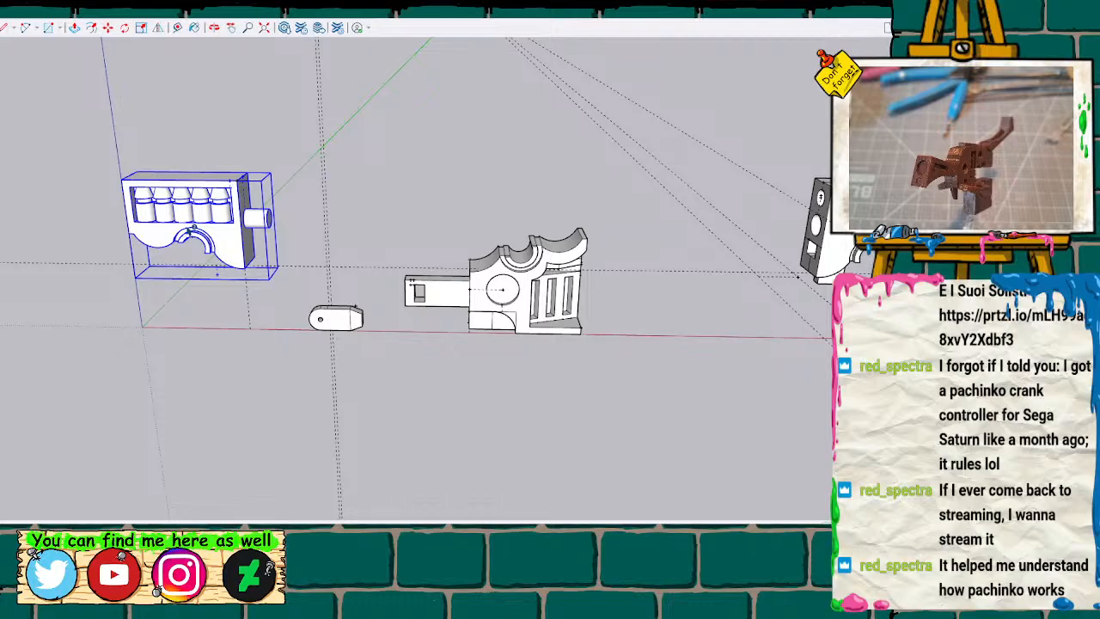
pyautogui.hotkey('ctrl', 'z')
pyautogui.click(212, 281)
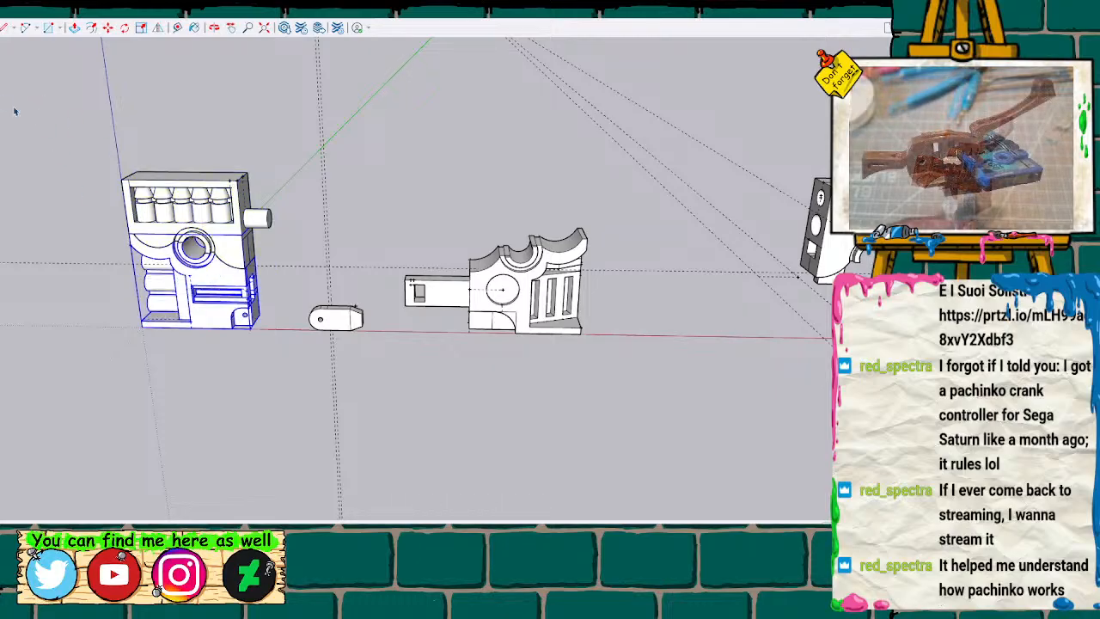
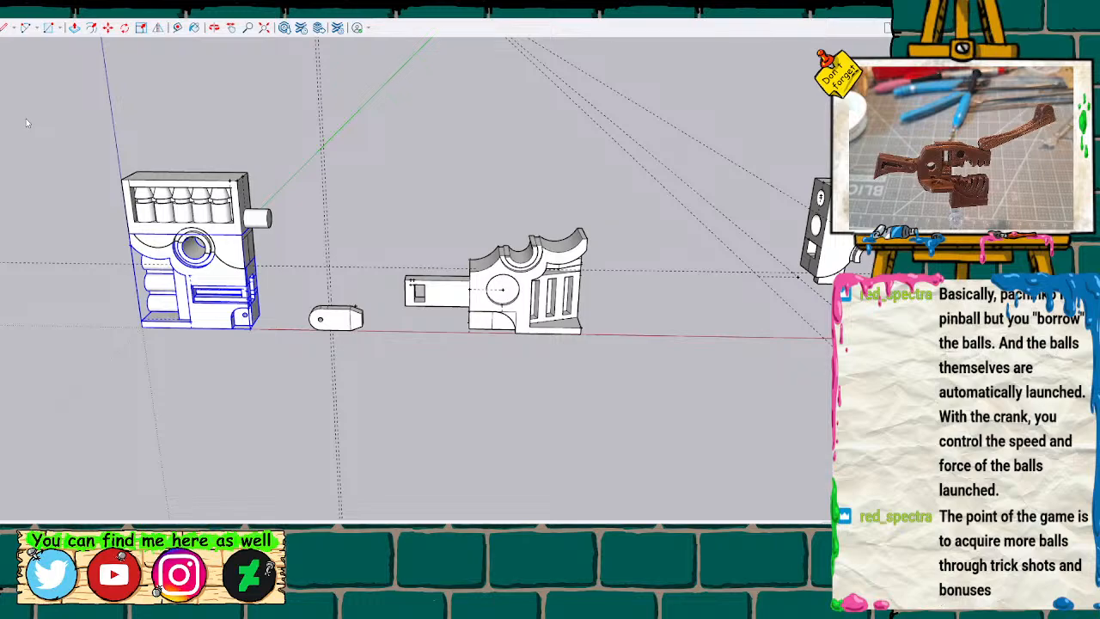
# Slide the upper half with the cone row sideways off its lower half, and undo that move.
pyautogui.click(199, 231)
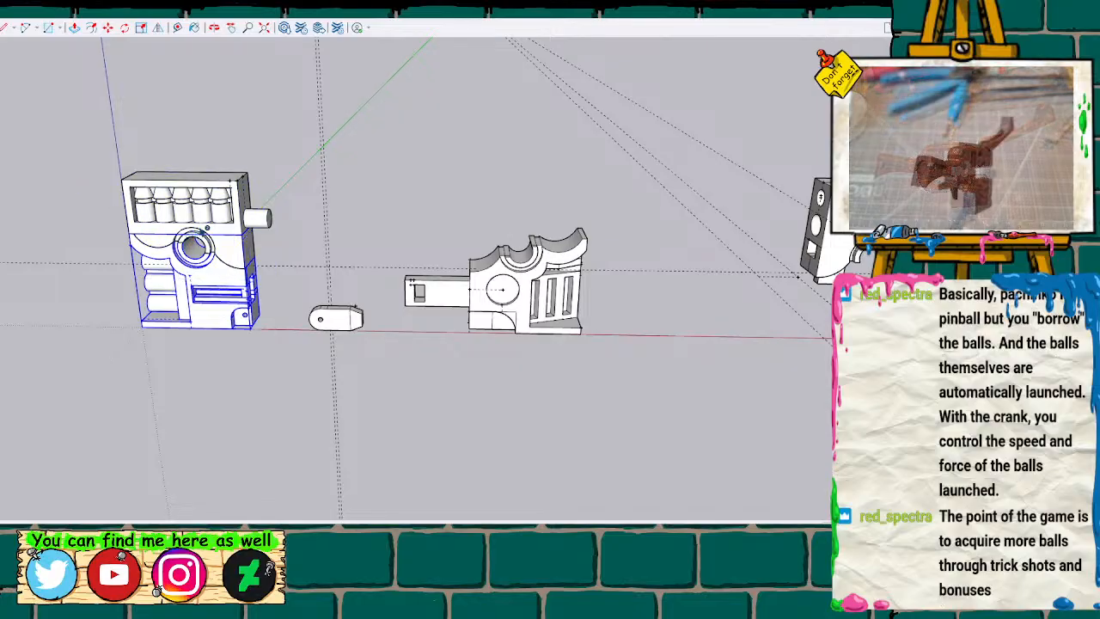
pyautogui.click(109, 386)
pyautogui.press('m')
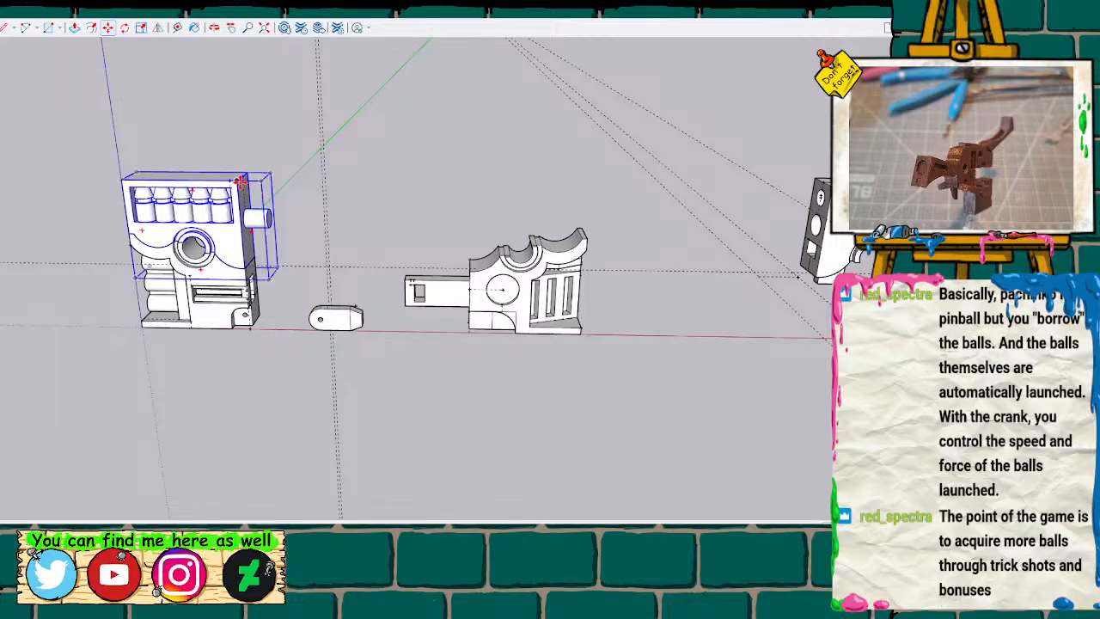
pyautogui.click(240, 182)
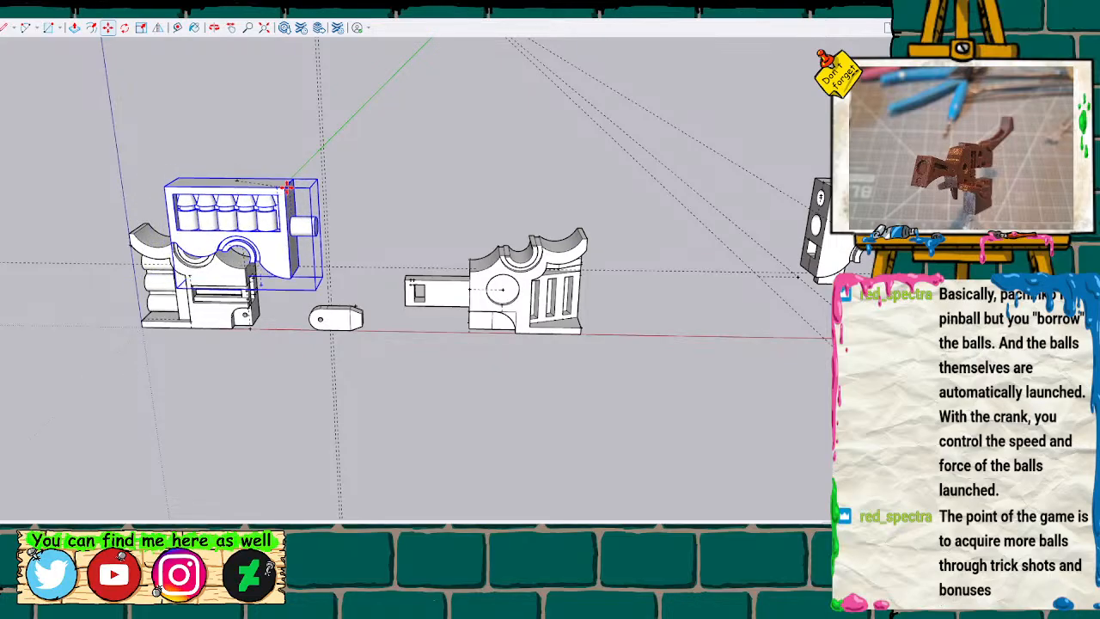
pyautogui.click(298, 184)
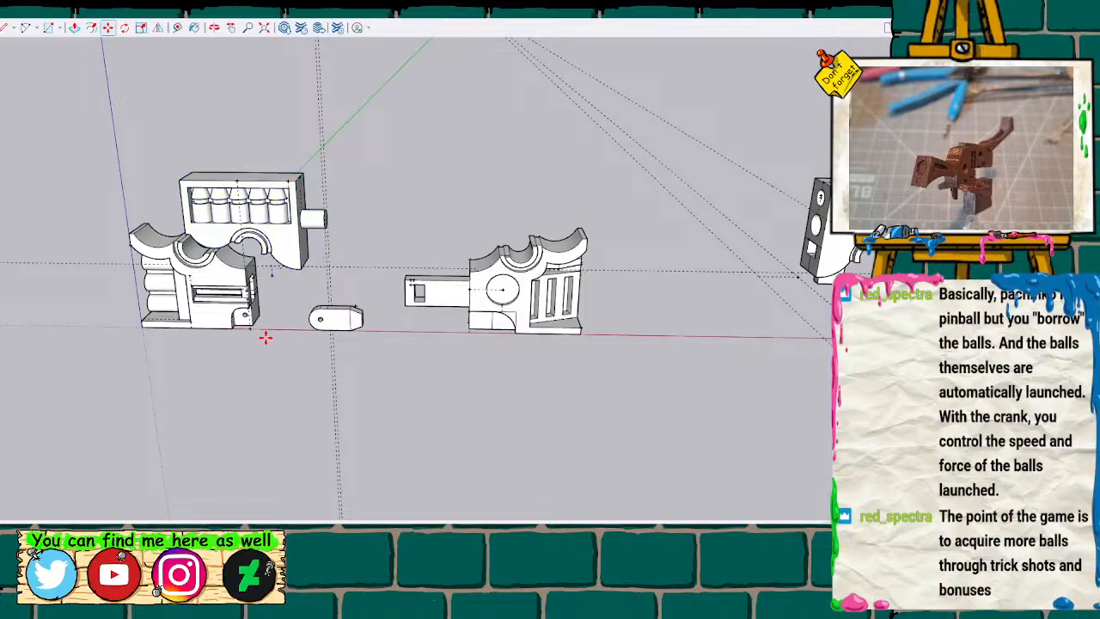
pyautogui.moveTo(253, 360)
pyautogui.mouseDown(button='middle')
pyautogui.moveTo(417, 147)
pyautogui.moveTo(455, 123)
pyautogui.moveTo(312, 277)
pyautogui.moveTo(282, 280)
pyautogui.moveTo(292, 245)
pyautogui.moveTo(253, 272)
pyautogui.moveTo(280, 229)
pyautogui.moveTo(372, 179)
pyautogui.moveTo(253, 249)
pyautogui.mouseUp(button='middle')
pyautogui.hotkey('ctrl', 'z')
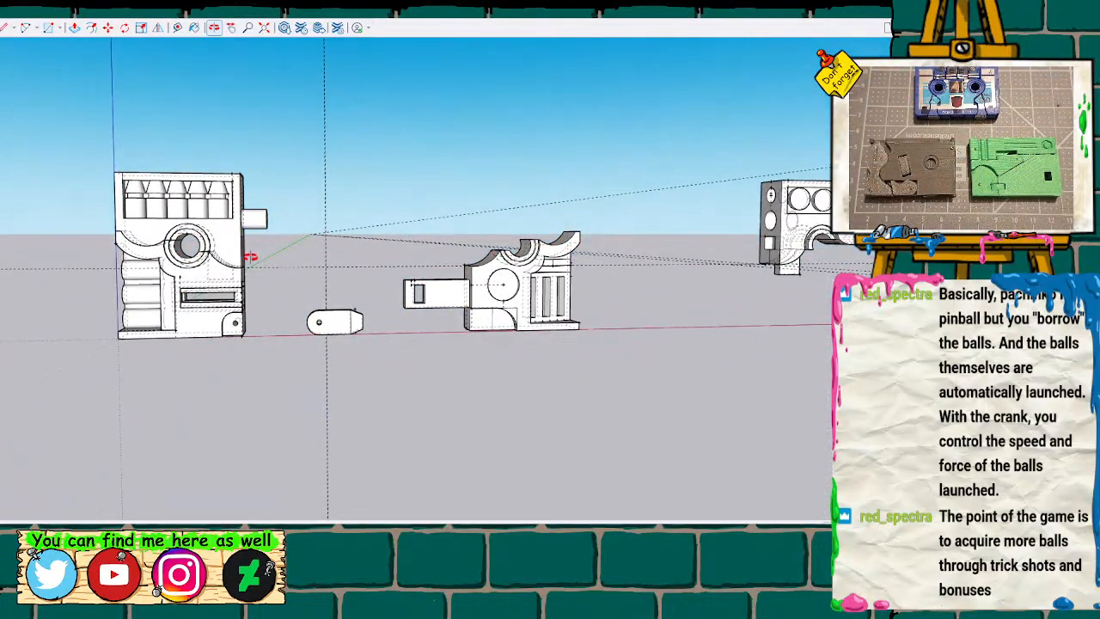
pyautogui.click(230, 252)
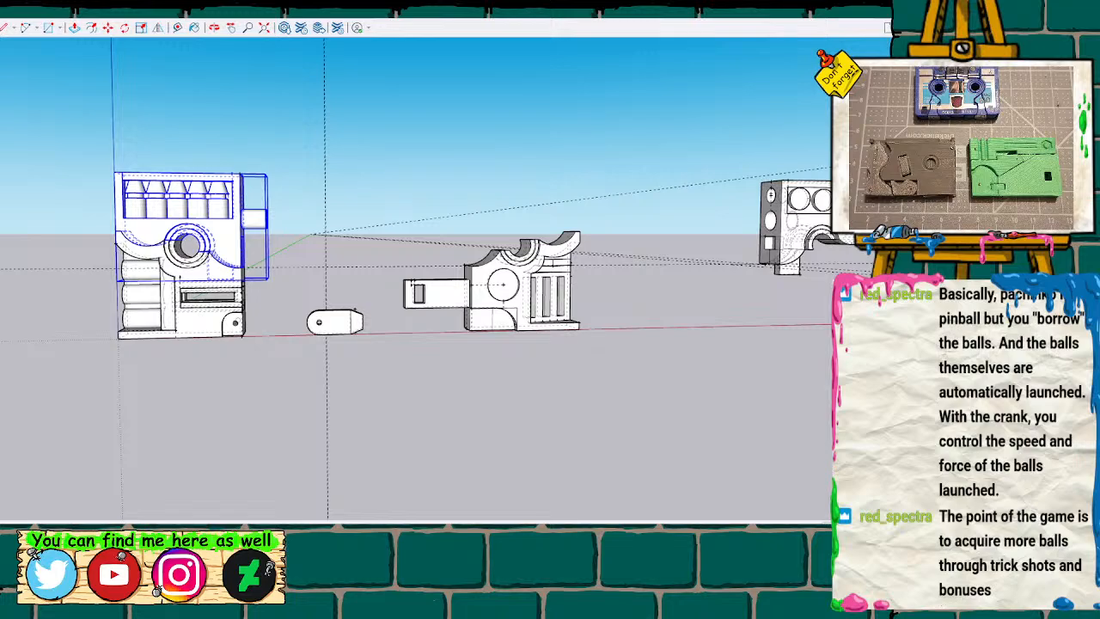
pyautogui.keyDown('shift'); pyautogui.click(206, 324); pyautogui.keyUp('shift')
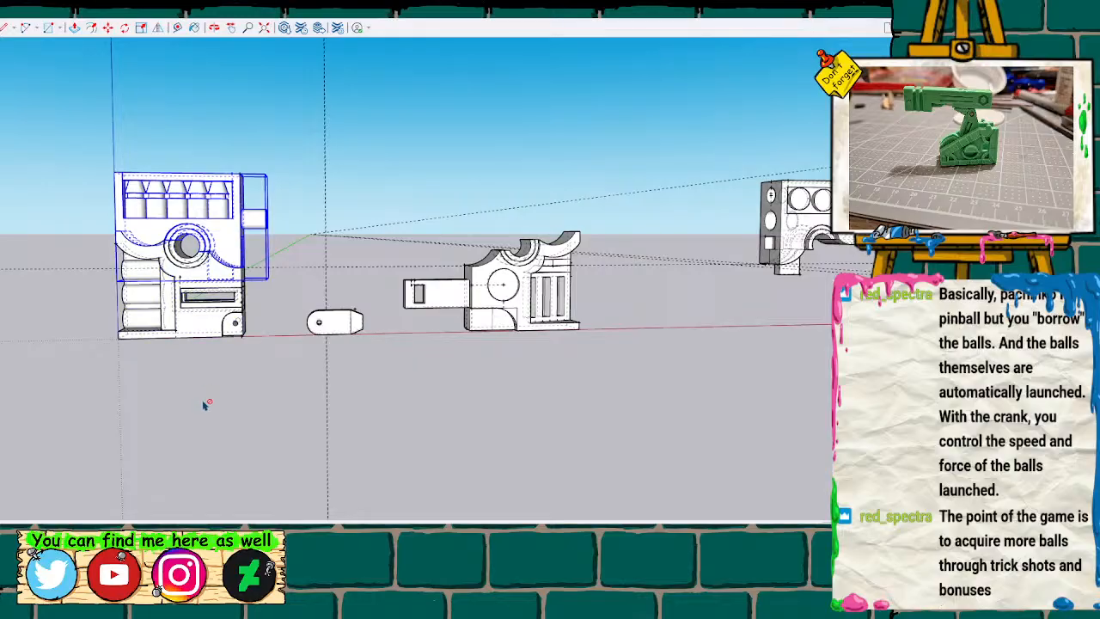
pyautogui.press('m')
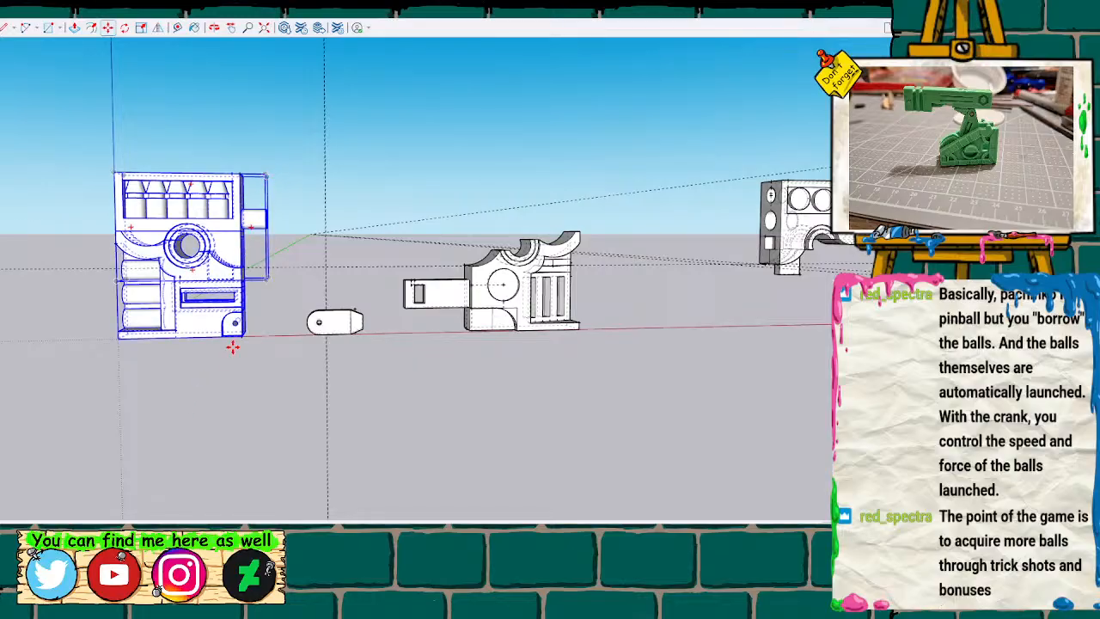
pyautogui.moveTo(215, 407); pyautogui.dragTo(216, 448, button='middle')
pyautogui.press('space')
pyautogui.click(205, 425)
# Slide the upper half with the cone row off its lower half toward the lower half with the side arm.
pyautogui.click(237, 192)
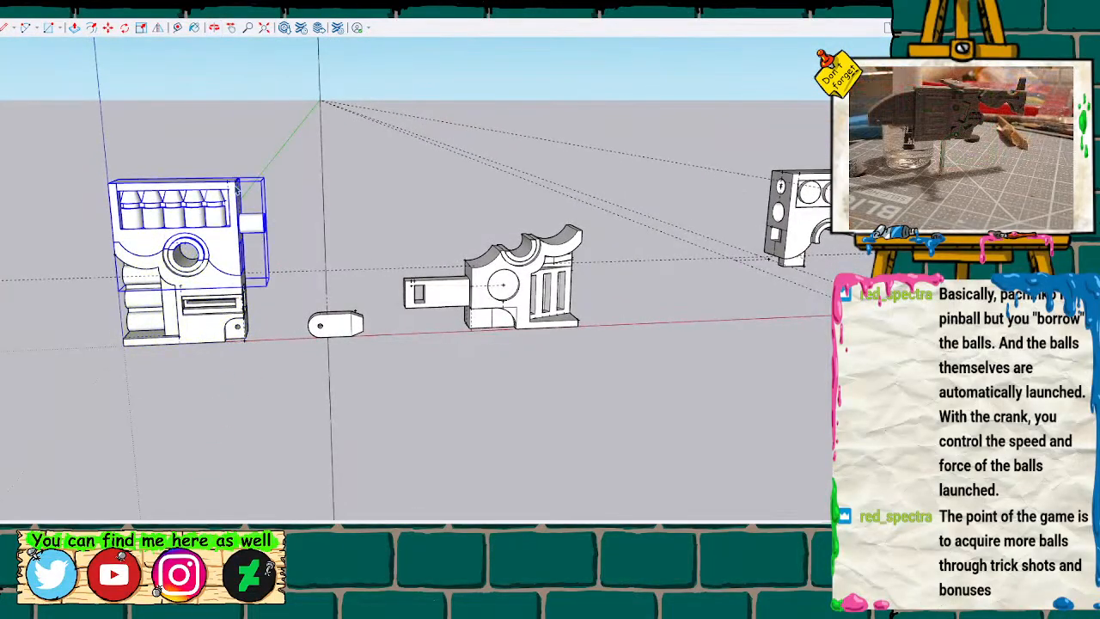
pyautogui.press('m')
pyautogui.click(231, 179)
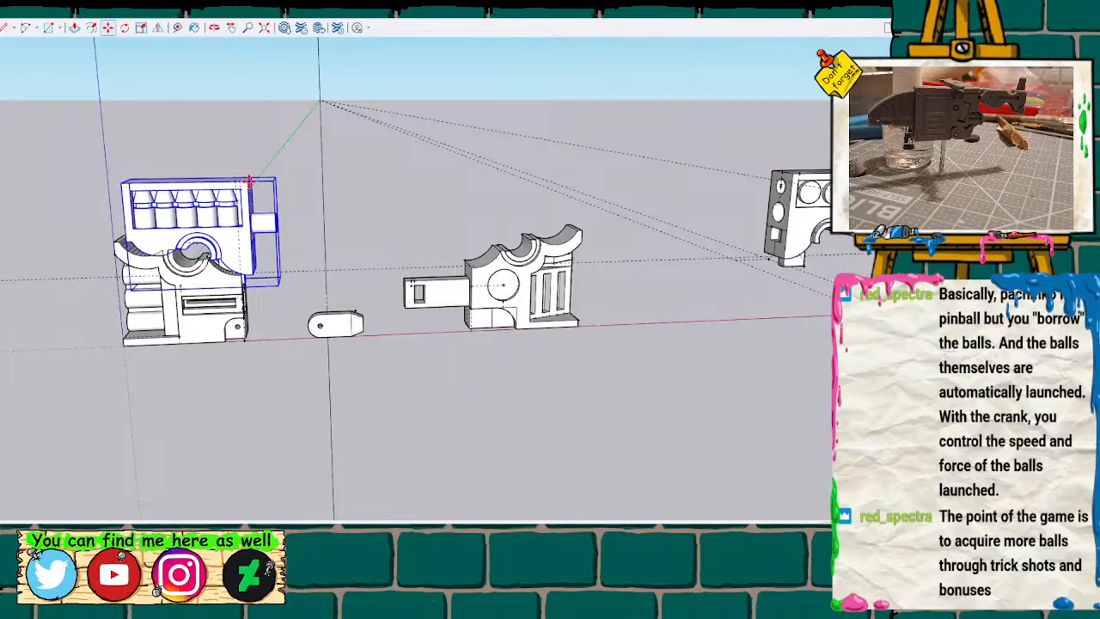
pyautogui.click(456, 183)
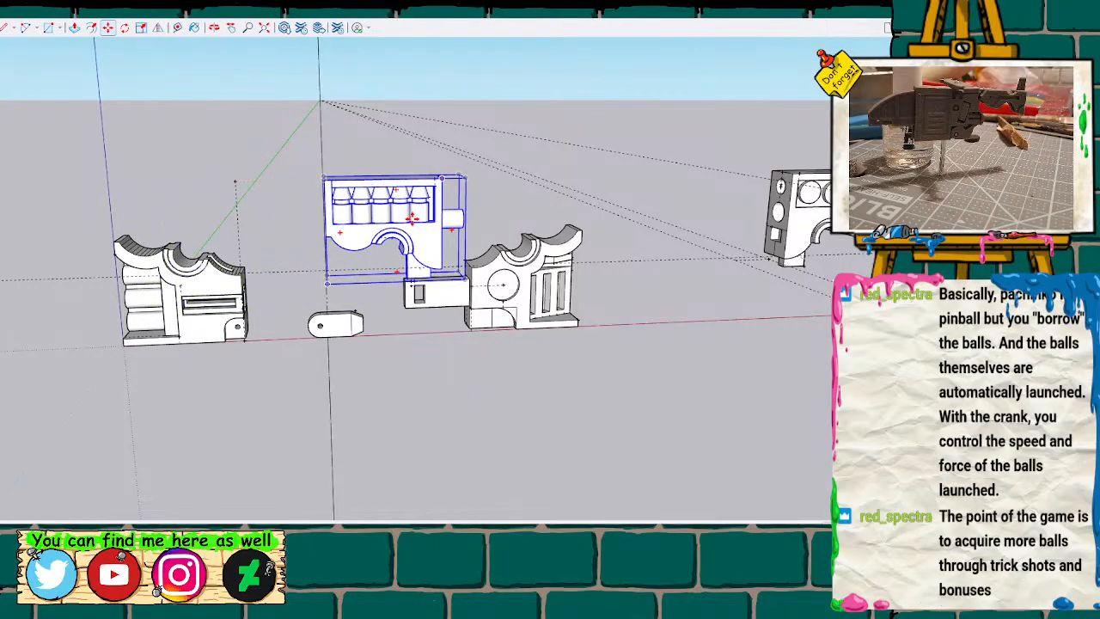
# Move the upper half with the cone row back past its lower half, parking it between that half and the loose cones.
pyautogui.moveTo(231, 184)
pyautogui.mouseDown(button='middle')
pyautogui.moveTo(186, 455)
pyautogui.moveTo(247, 233)
pyautogui.moveTo(246, 373)
pyautogui.moveTo(290, 176)
pyautogui.moveTo(292, 206)
pyautogui.moveTo(284, 174)
pyautogui.moveTo(253, 303)
pyautogui.moveTo(289, 164)
pyautogui.moveTo(260, 115)
pyautogui.mouseUp(button='middle')
pyautogui.scroll(5, 216, 275)
pyautogui.scroll(-8, 269, 168)
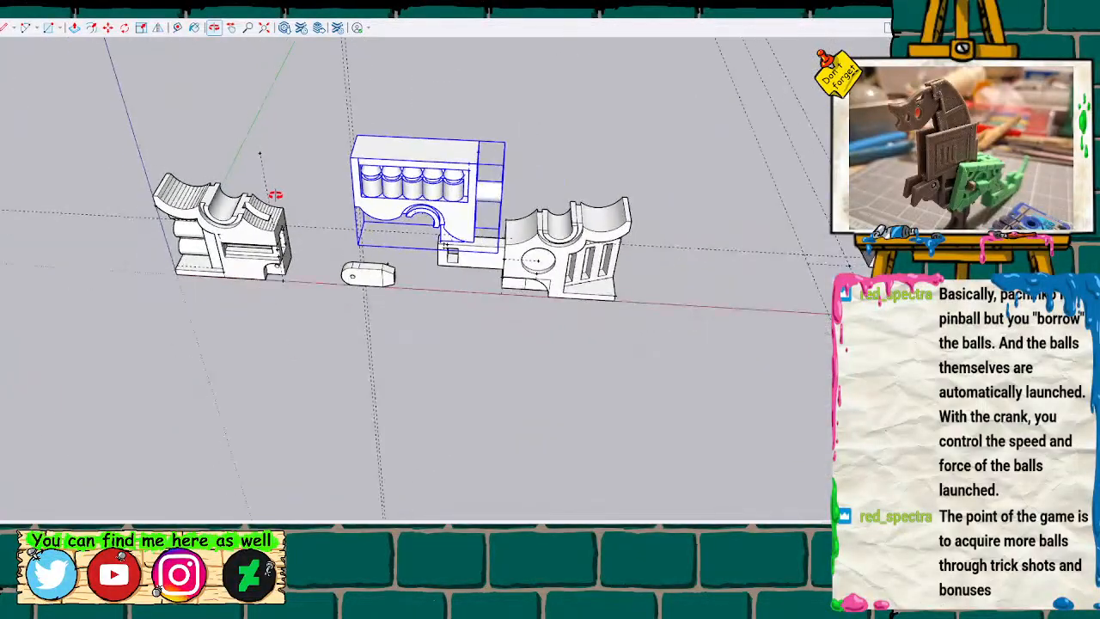
pyautogui.scroll(3, 273, 194)
pyautogui.press('m')
pyautogui.moveTo(365, 153); pyautogui.dragTo(0, 129)
pyautogui.keyDown('shift'); pyautogui.moveTo(0, 129); pyautogui.dragTo(243, 129, button='middle'); pyautogui.keyUp('shift')
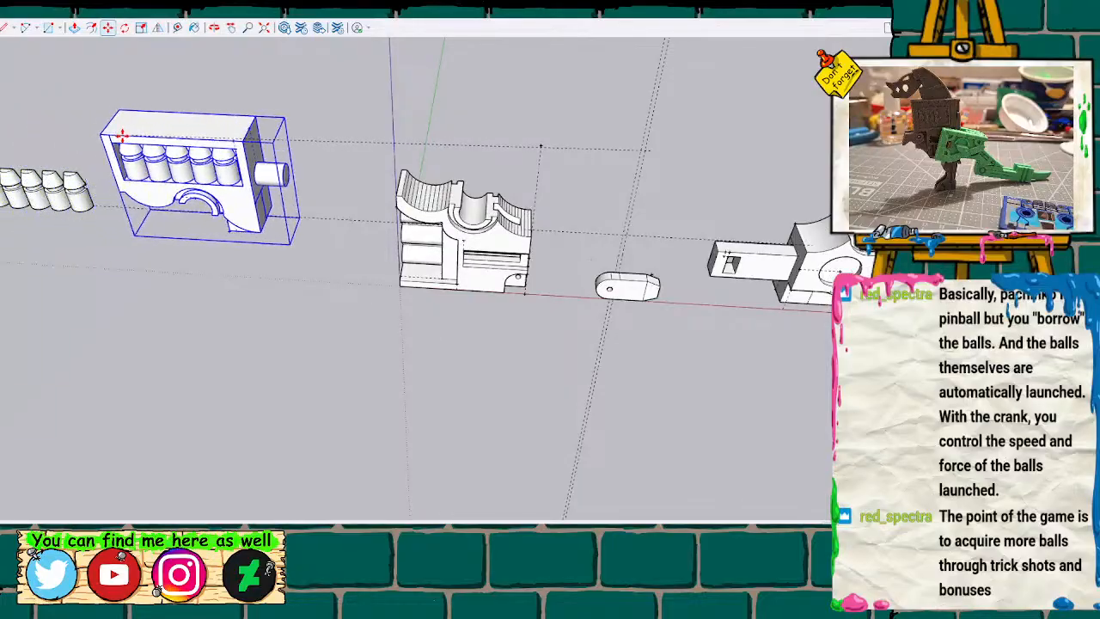
pyautogui.moveTo(198, 135); pyautogui.dragTo(199, 131)
pyautogui.click(199, 131)
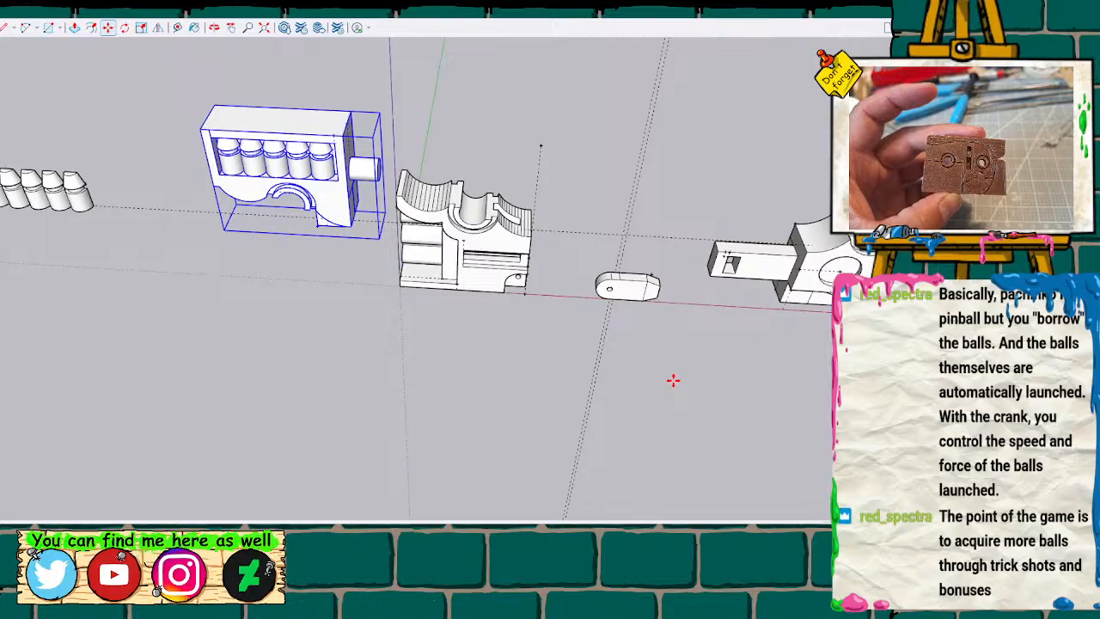
# Try to move the lower half with the side arm toward the lower half with the stacked cylinders, and take the move back.
pyautogui.press('h')
pyautogui.moveTo(650, 355); pyautogui.dragTo(632, 354)
pyautogui.moveTo(632, 354)
pyautogui.mouseDown(button='middle')
pyautogui.moveTo(336, 366)
pyautogui.moveTo(446, 386)
pyautogui.moveTo(744, 212)
pyautogui.mouseUp(button='middle')
pyautogui.moveTo(668, 135); pyautogui.dragTo(902, 384)
pyautogui.scroll(-5, 622, 369)
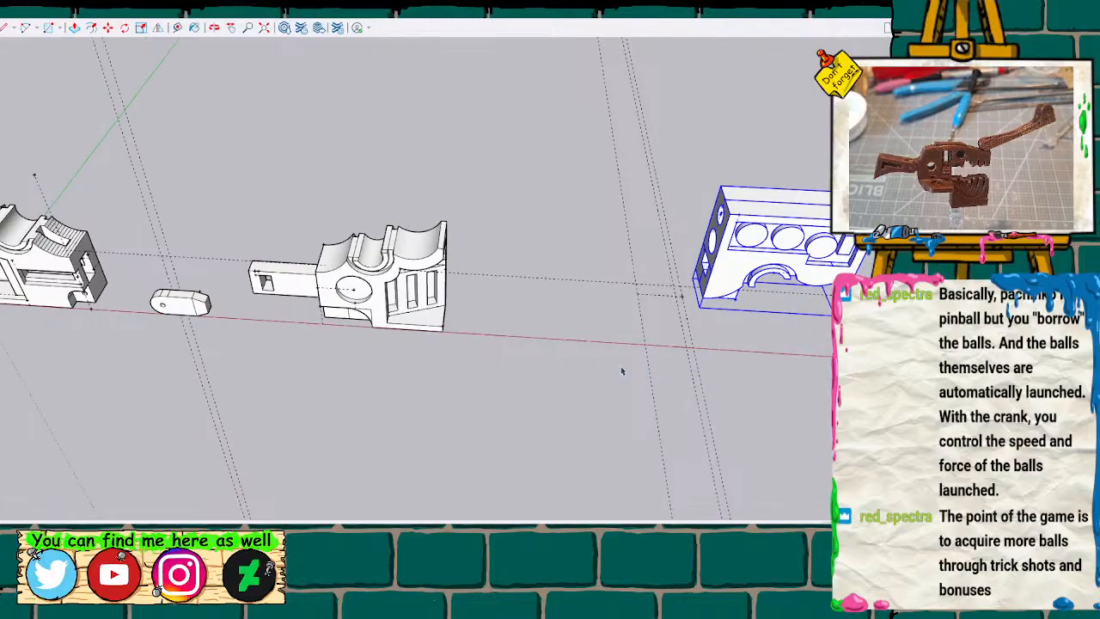
pyautogui.press('h')
pyautogui.moveTo(599, 385); pyautogui.dragTo(464, 362)
pyautogui.scroll(3, 464, 363)
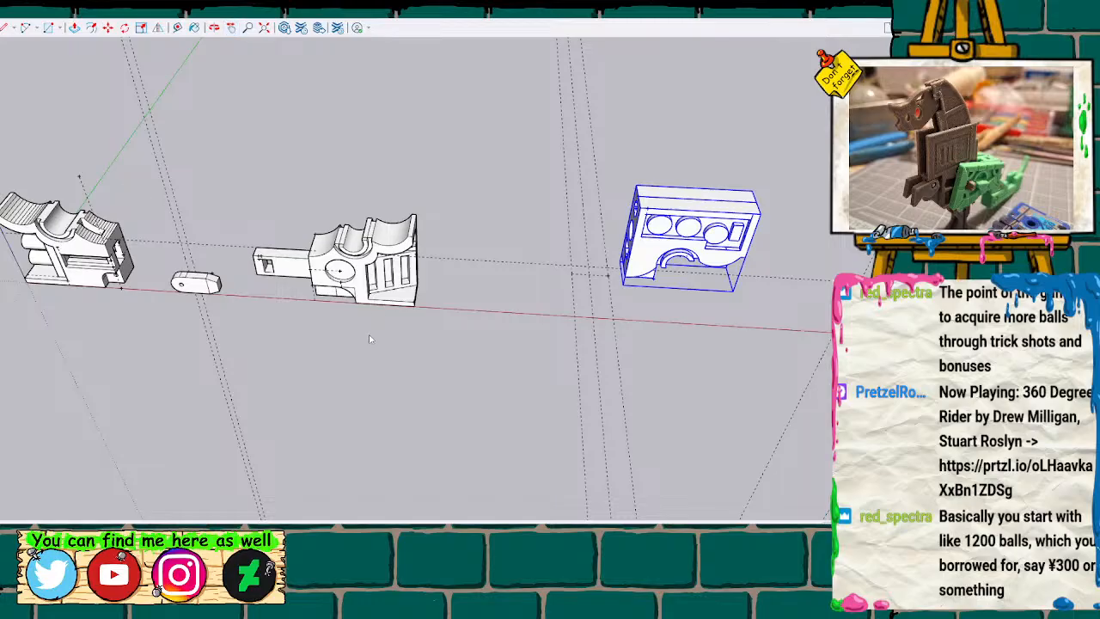
pyautogui.click(335, 267)
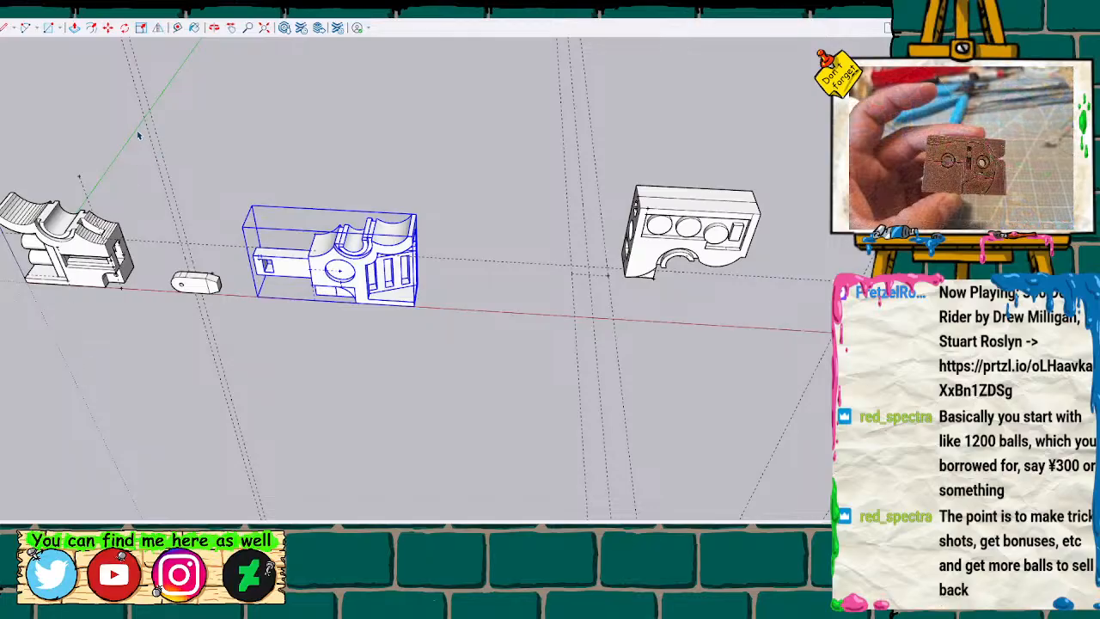
pyautogui.press('m')
pyautogui.click(735, 252)
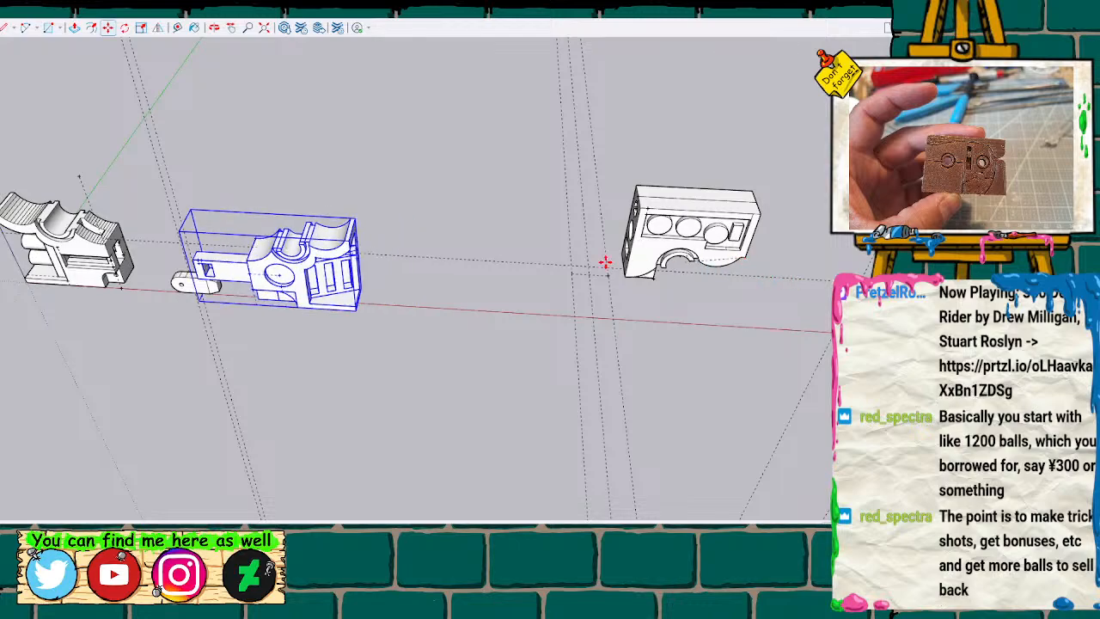
pyautogui.click(544, 252)
pyautogui.press('space')
# Move the upper half with the three circles onto the lower half with the side arm, joining them at the split-line corner.
pyautogui.click(698, 242)
pyautogui.press('m')
pyautogui.click(749, 260)
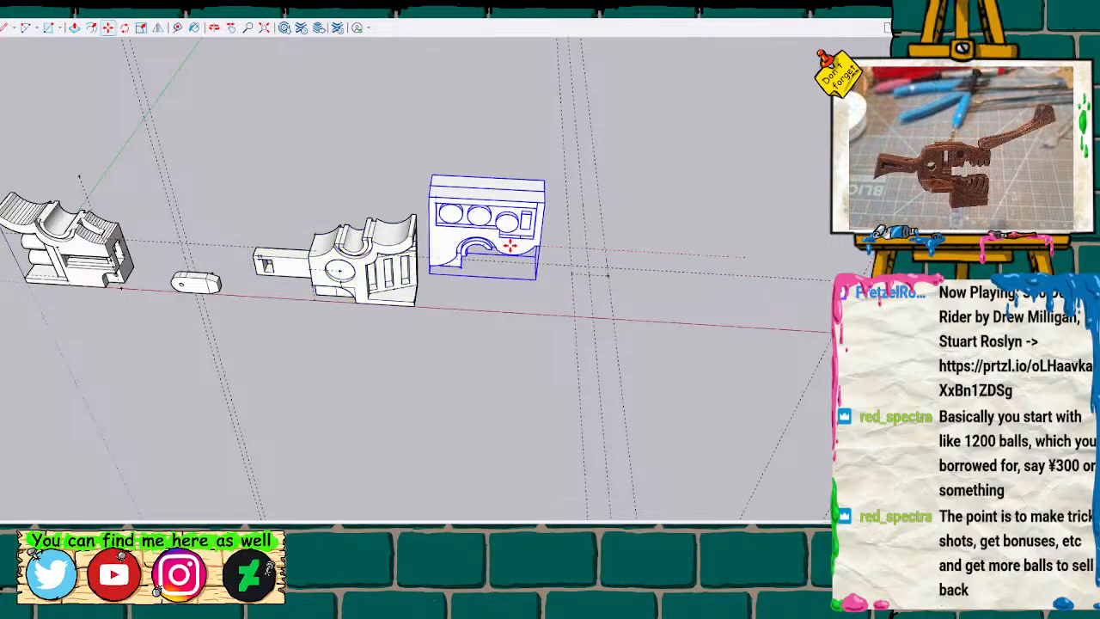
pyautogui.click(415, 244)
# Shift the upper half with the three circles in depth to make its back edge flush with the lower half's.
pyautogui.scroll(5, 443, 196)
pyautogui.moveTo(443, 196)
pyautogui.mouseDown(button='middle')
pyautogui.moveTo(306, 178)
pyautogui.moveTo(381, 209)
pyautogui.moveTo(392, 246)
pyautogui.mouseUp(button='middle')
pyautogui.scroll(3, 393, 250)
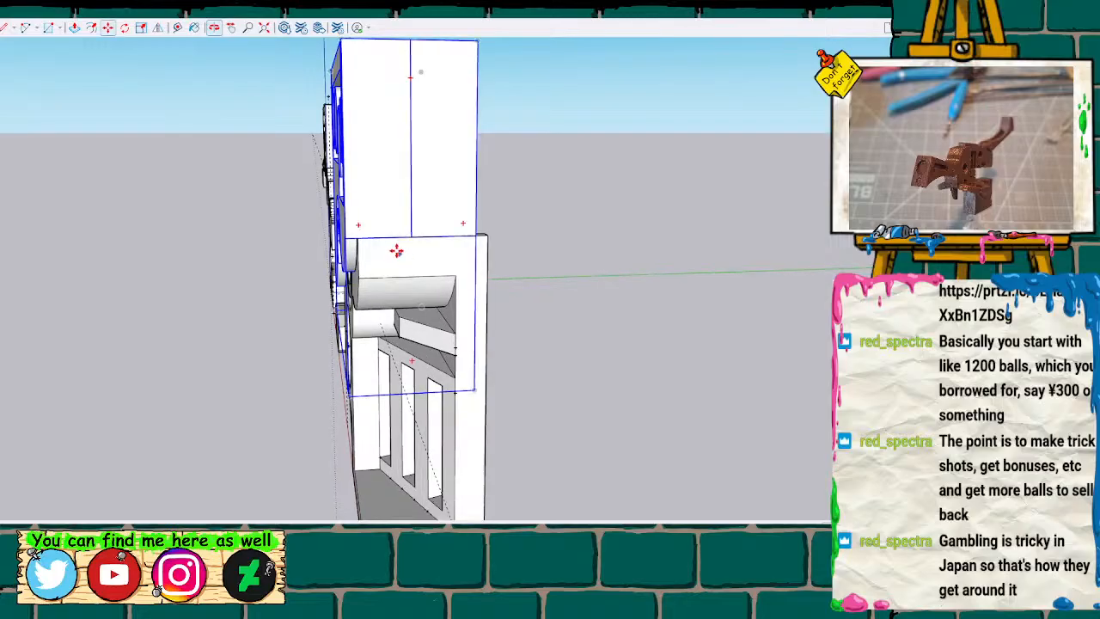
pyautogui.click(480, 232)
pyautogui.click(488, 233)
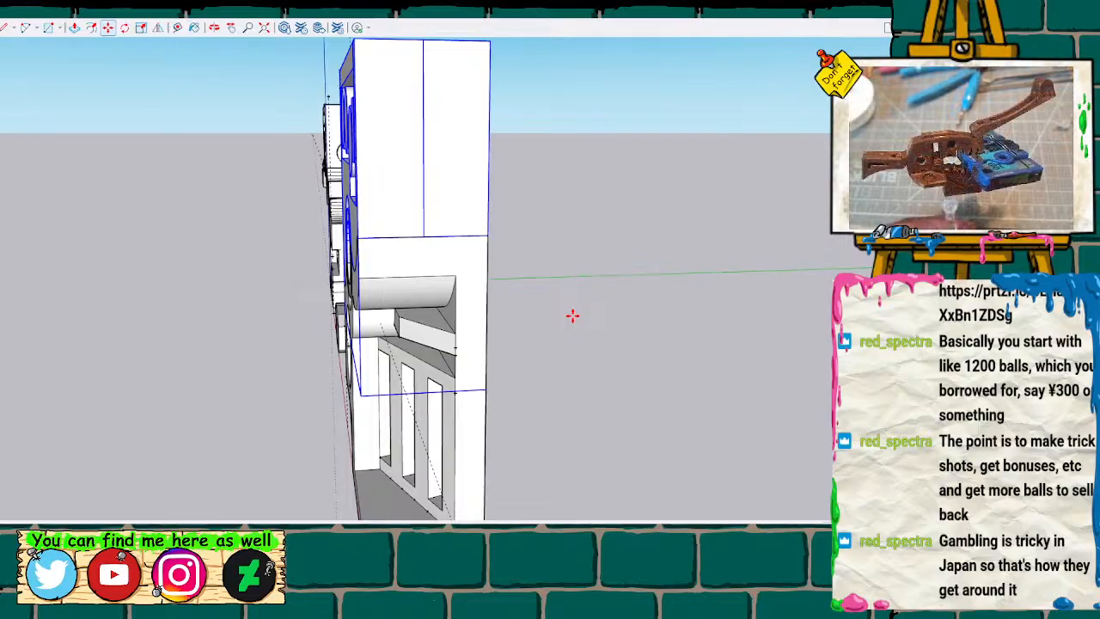
# Slide the upper half with the three circles off the lower half with the side arm, parking it just beyond that half.
pyautogui.press('o')
pyautogui.moveTo(369, 290); pyautogui.dragTo(590, 303)
pyautogui.press('h')
pyautogui.moveTo(713, 351); pyautogui.dragTo(436, 142)
pyautogui.press('o')
pyautogui.scroll(-2, 437, 143)
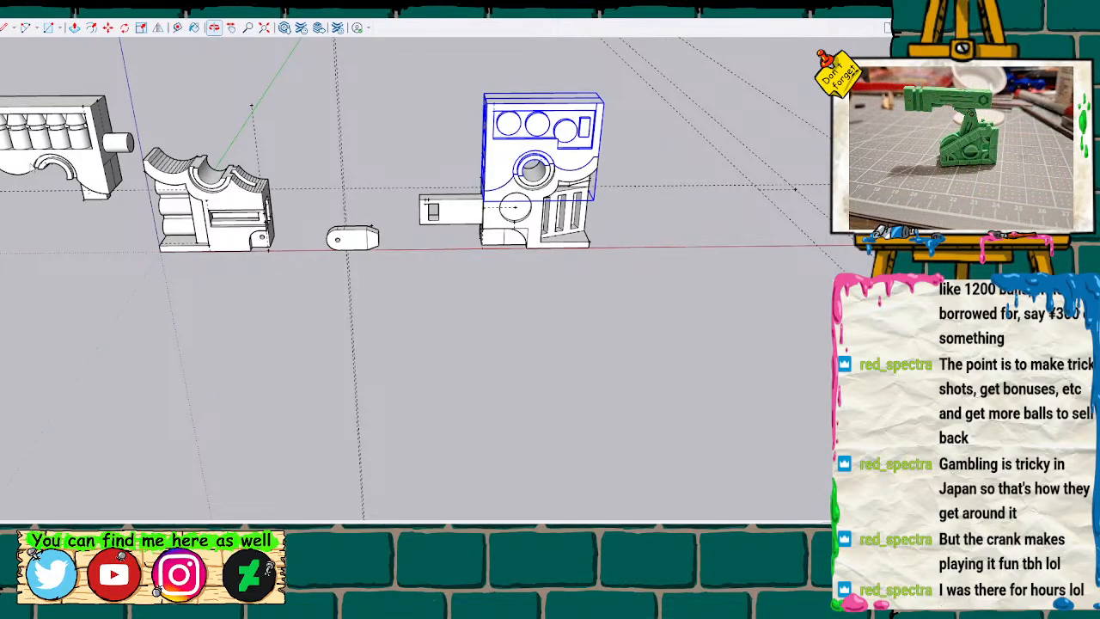
pyautogui.keyDown('shift'); pyautogui.click(497, 215); pyautogui.keyUp('shift')
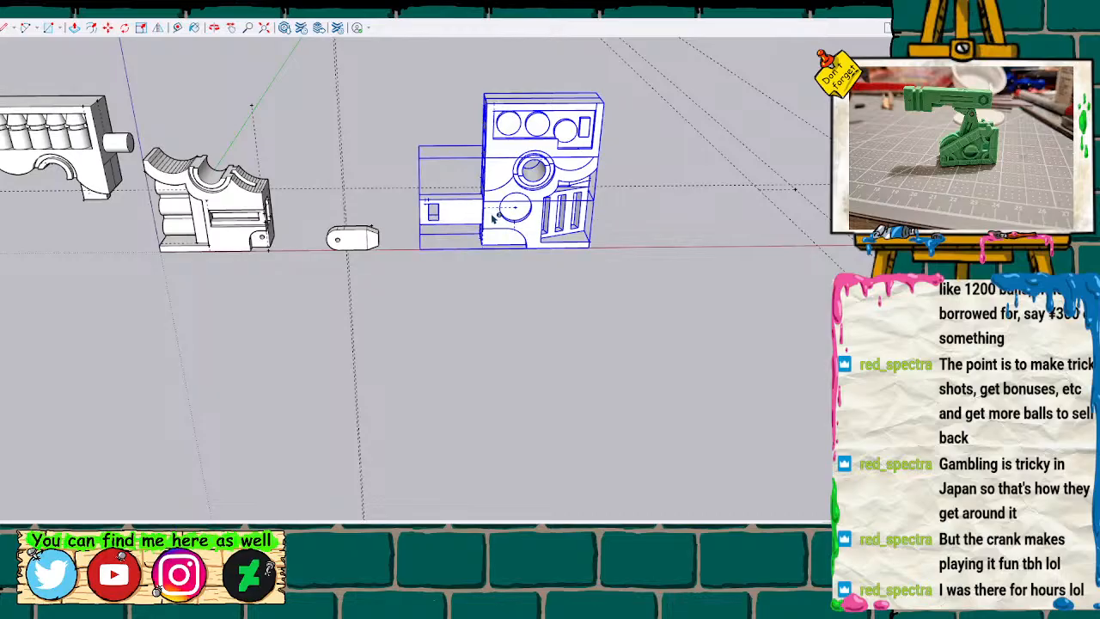
pyautogui.scroll(3, 393, 123)
pyautogui.press('m')
pyautogui.click(697, 97)
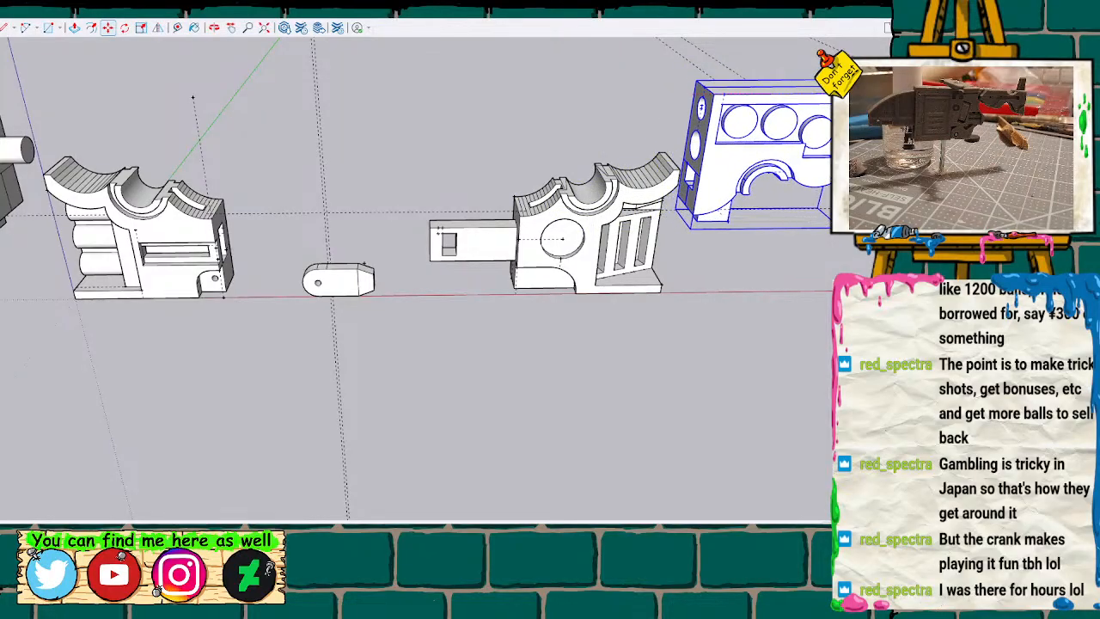
pyautogui.click(851, 219)
pyautogui.scroll(-1, 355, 307)
pyautogui.scroll(-3, 298, 291)
# Try moving the upper half with the three circles farther away from its lower half, and undo the move.
pyautogui.click(301, 289)
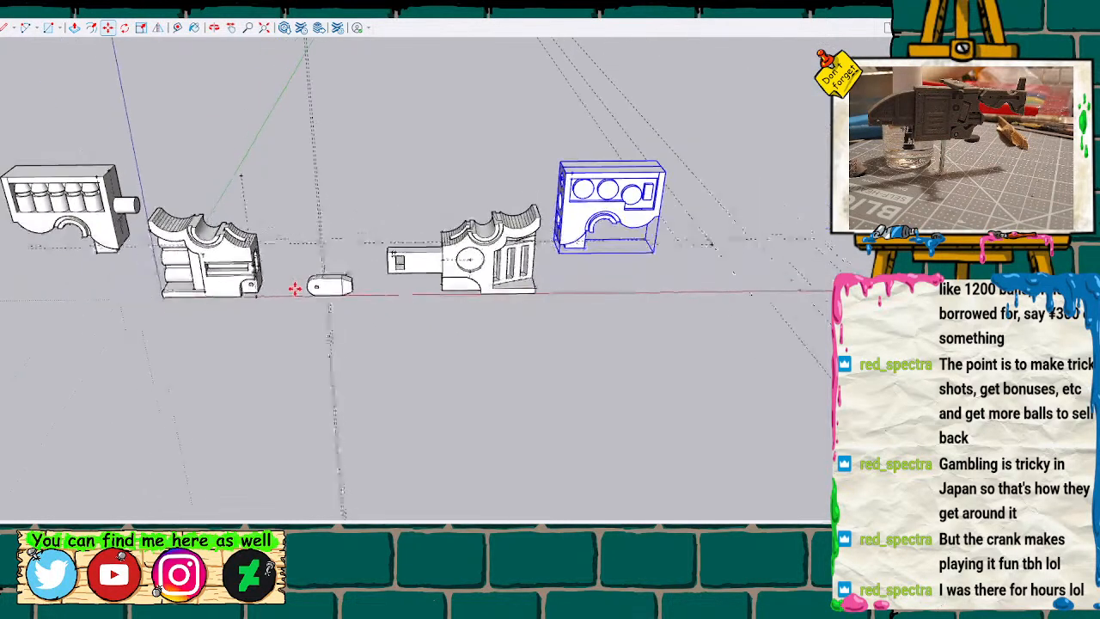
pyautogui.click(366, 221)
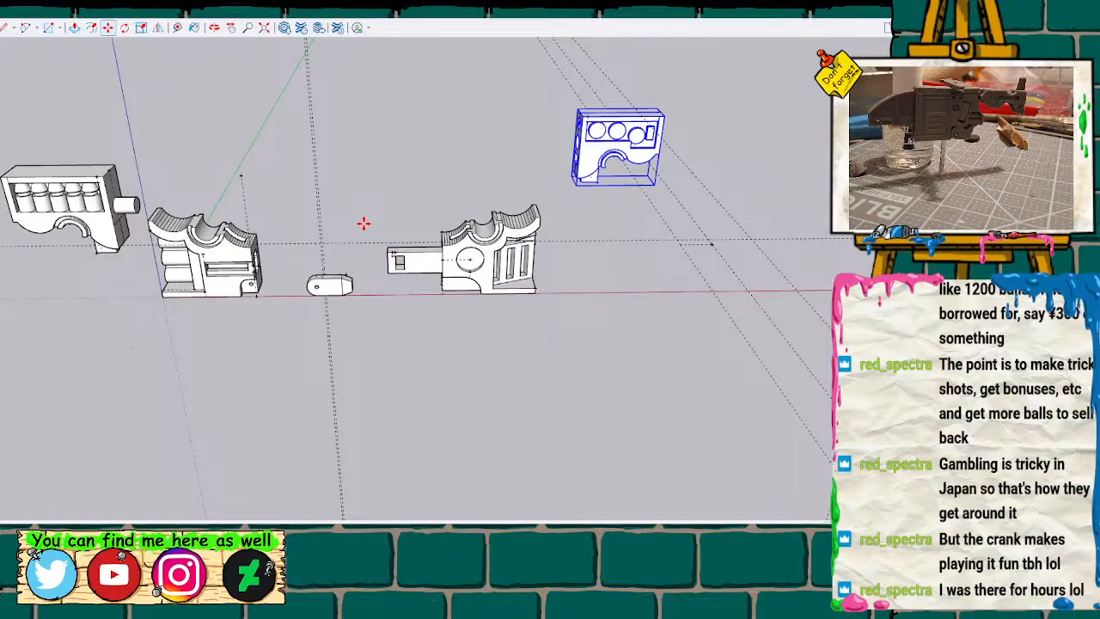
pyautogui.hotkey('ctrl', 'z')
# Open the lower half with the stacked cylinders for editing, at the slot in its curved mating surface.
pyautogui.moveTo(331, 260)
pyautogui.mouseDown(button='middle')
pyautogui.moveTo(412, 155)
pyautogui.moveTo(452, 54)
pyautogui.moveTo(639, 147)
pyautogui.moveTo(280, 292)
pyautogui.moveTo(466, 186)
pyautogui.moveTo(341, 167)
pyautogui.moveTo(145, 221)
pyautogui.moveTo(221, 143)
pyautogui.moveTo(358, 177)
pyautogui.moveTo(376, 247)
pyautogui.mouseUp(button='middle')
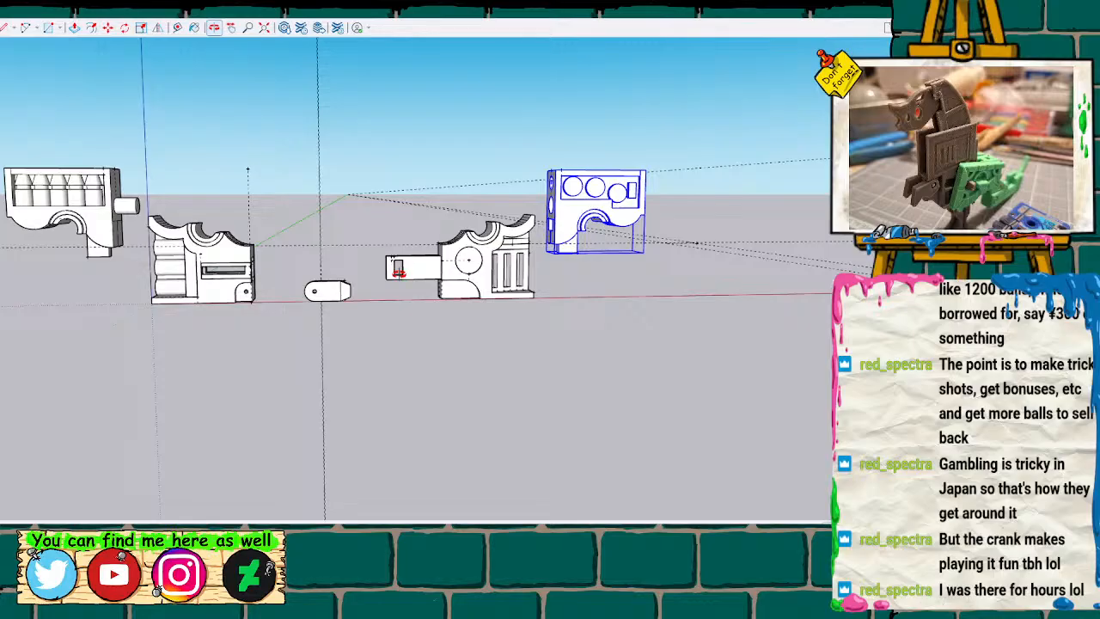
pyautogui.moveTo(402, 265)
pyautogui.mouseDown(button='middle')
pyautogui.moveTo(332, 221)
pyautogui.moveTo(312, 395)
pyautogui.moveTo(278, 361)
pyautogui.moveTo(300, 153)
pyautogui.moveTo(336, 186)
pyautogui.moveTo(445, 196)
pyautogui.moveTo(258, 275)
pyautogui.moveTo(248, 230)
pyautogui.moveTo(271, 251)
pyautogui.moveTo(287, 369)
pyautogui.moveTo(280, 301)
pyautogui.moveTo(255, 266)
pyautogui.moveTo(254, 239)
pyautogui.mouseUp(button='middle')
pyautogui.scroll(10, 245, 228)
pyautogui.click(255, 292)
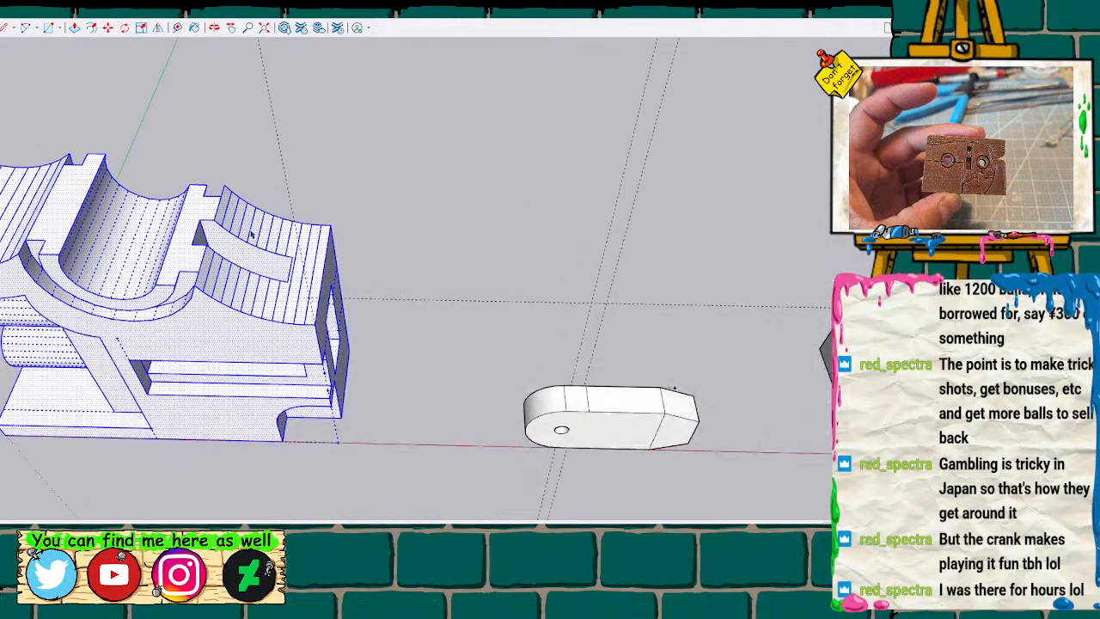
pyautogui.scroll(2, 263, 261)
pyautogui.moveTo(306, 140)
pyautogui.mouseDown(button='middle')
pyautogui.moveTo(312, 187)
pyautogui.moveTo(266, 285)
pyautogui.mouseUp(button='middle')
# Try widening the slot in the curved mating surface by pushing its inner side wall outward, measure there, and undo the widening.
pyautogui.press('p')
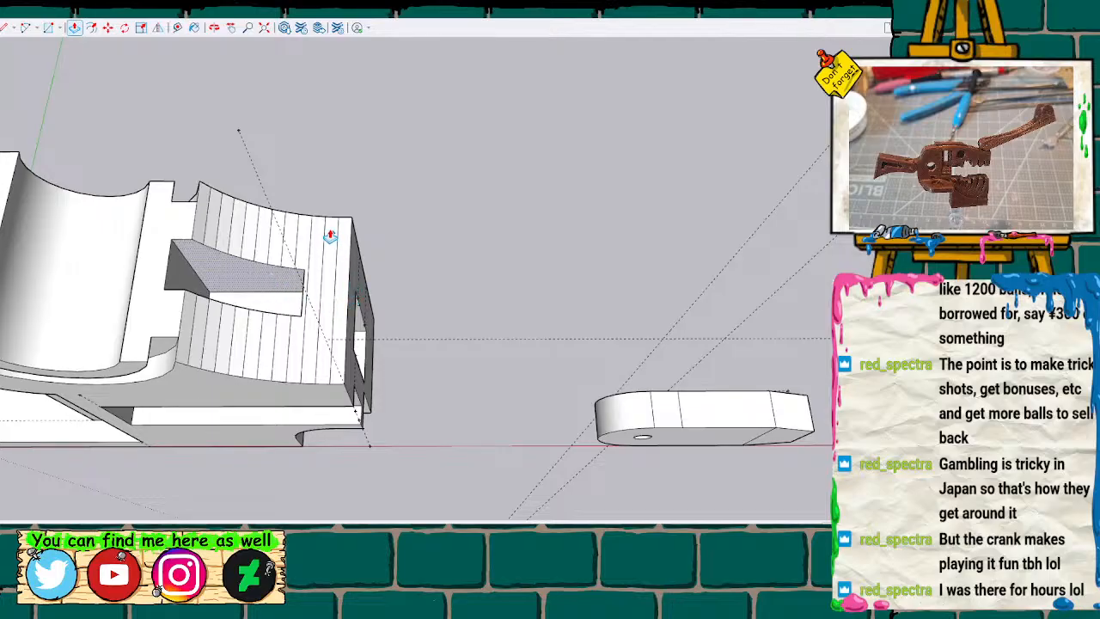
pyautogui.moveTo(315, 169)
pyautogui.mouseDown(button='middle')
pyautogui.moveTo(312, 158)
pyautogui.moveTo(287, 278)
pyautogui.moveTo(204, 321)
pyautogui.moveTo(266, 94)
pyautogui.moveTo(312, 387)
pyautogui.moveTo(204, 375)
pyautogui.moveTo(12, 241)
pyautogui.moveTo(207, 438)
pyautogui.moveTo(434, 311)
pyautogui.moveTo(370, 260)
pyautogui.mouseUp(button='middle')
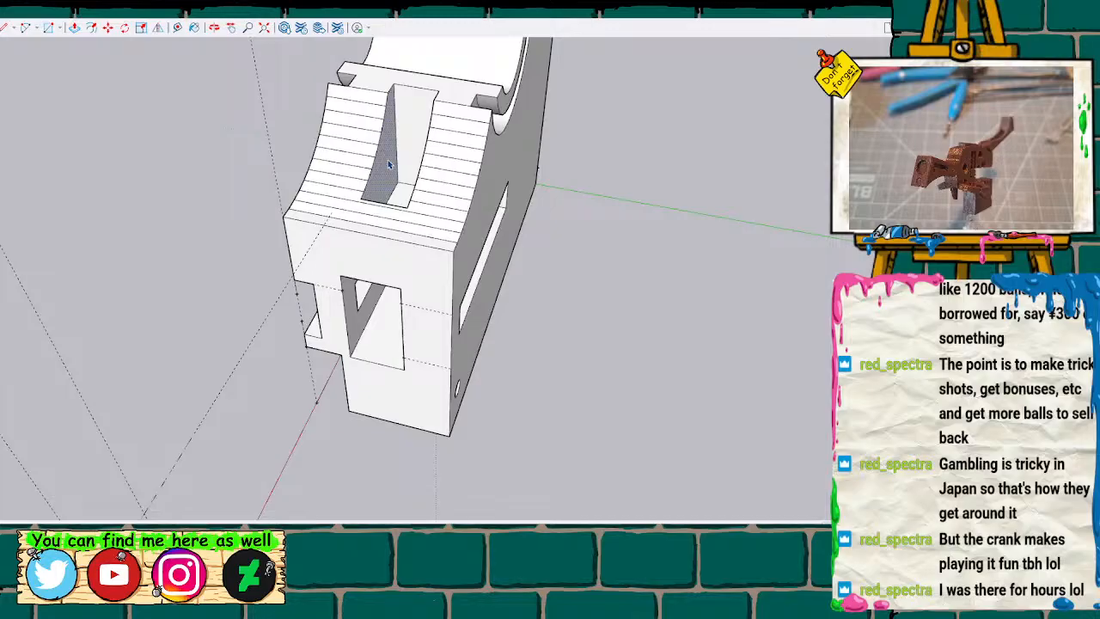
pyautogui.press('p')
pyautogui.moveTo(387, 166); pyautogui.dragTo(373, 170)
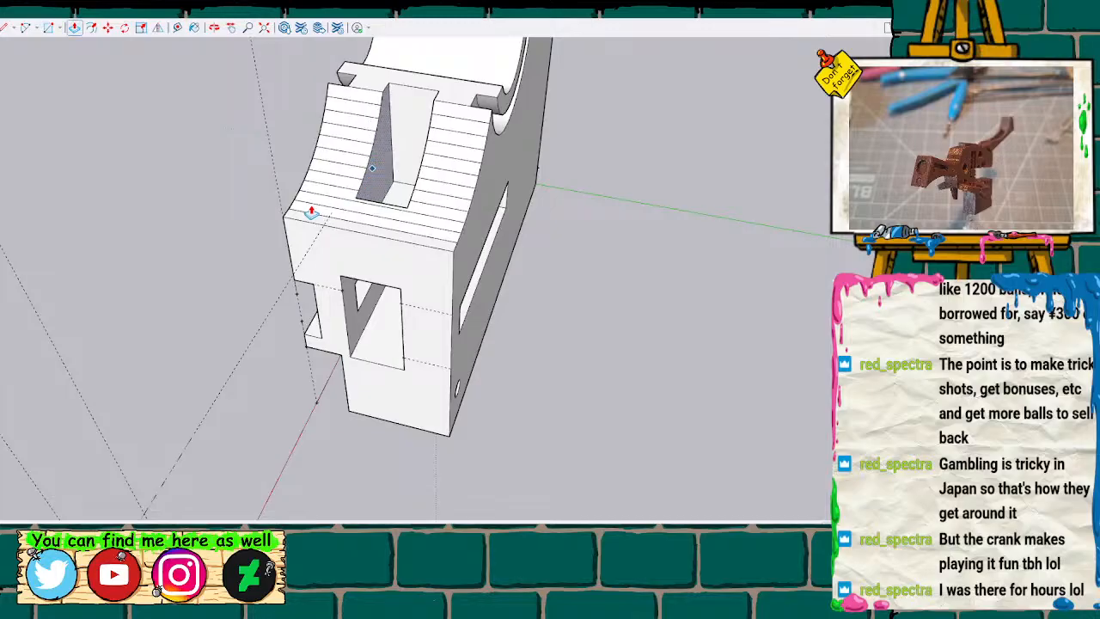
pyautogui.press('t')
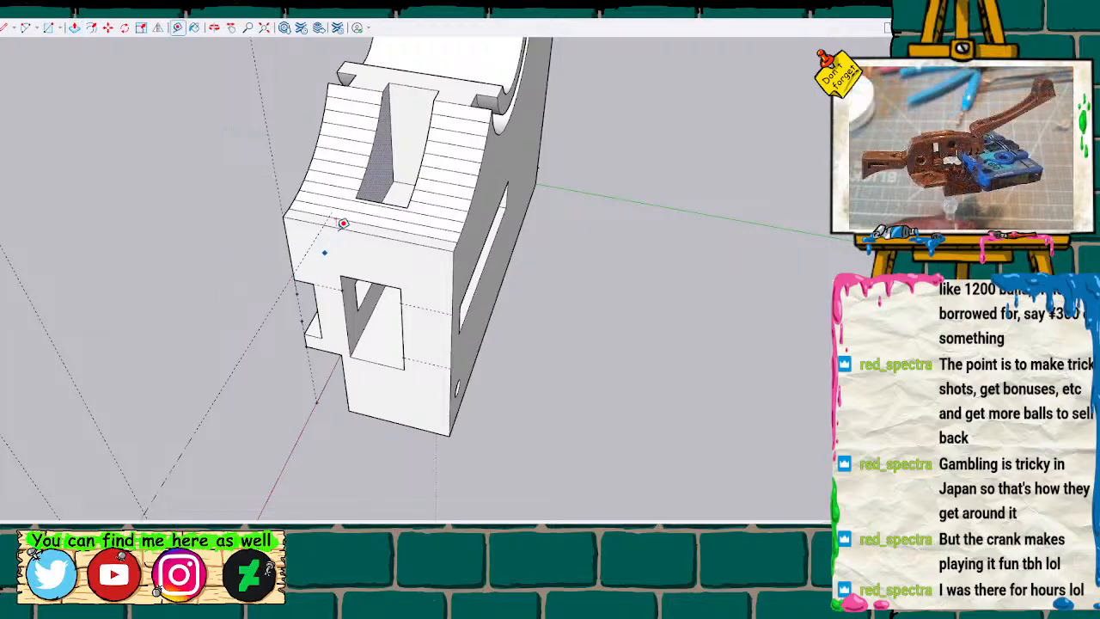
pyautogui.click(359, 194)
pyautogui.press('space')
pyautogui.scroll(-3, 190, 211)
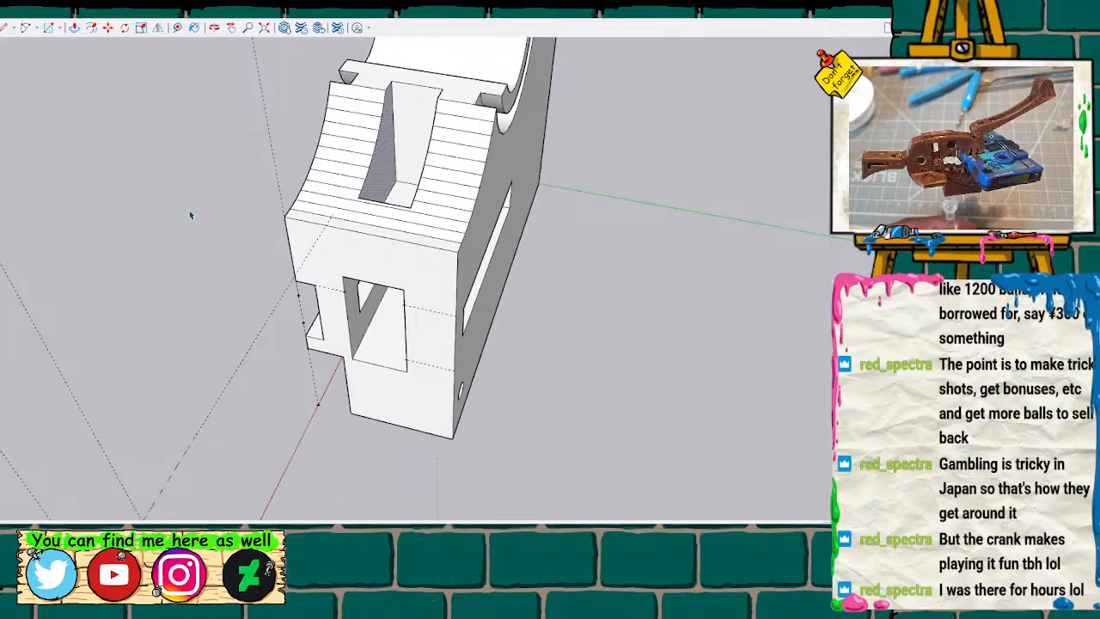
# Select all geometry of the lower half with the stacked cylinders and group it.
pyautogui.moveTo(192, 212); pyautogui.dragTo(478, 302, button='middle')
pyautogui.scroll(-5, 479, 303)
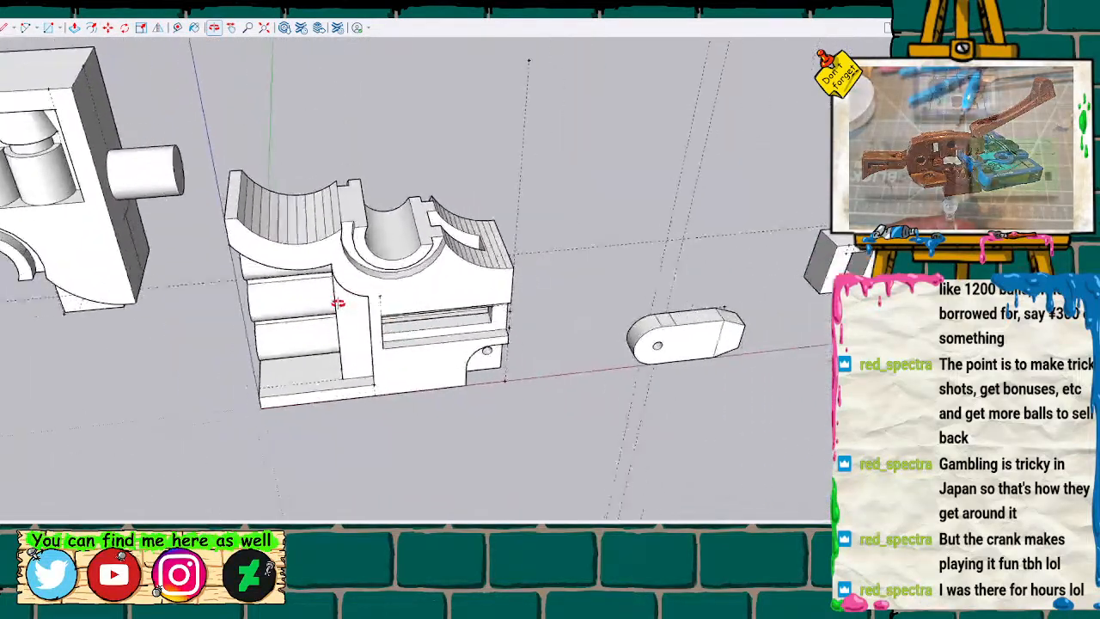
pyautogui.moveTo(203, 138); pyautogui.dragTo(542, 463)
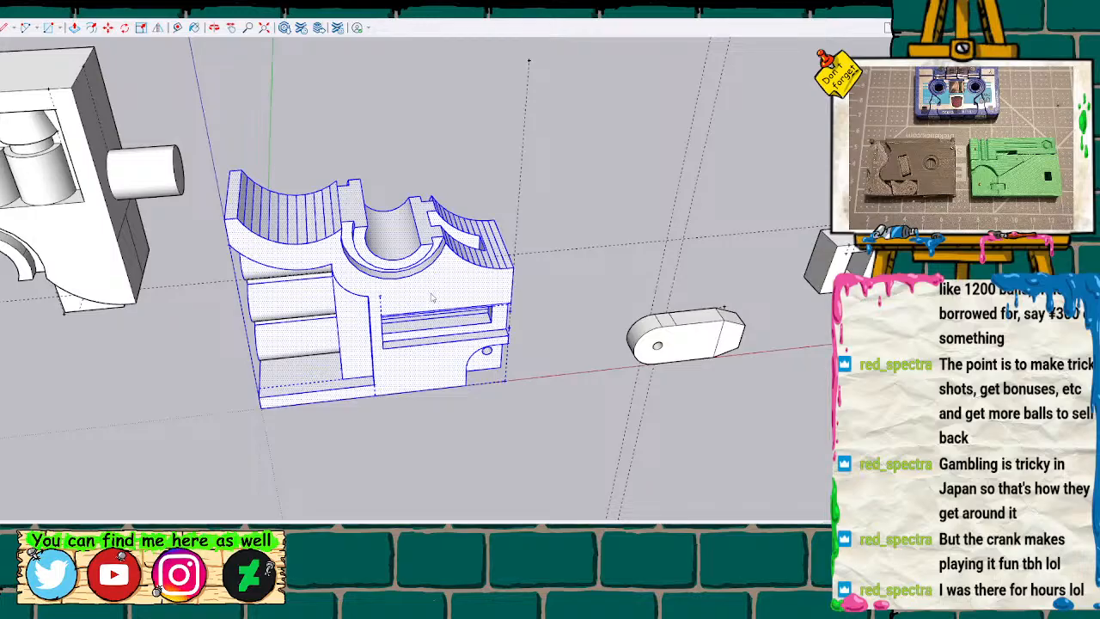
pyautogui.press('g')
# Widen the slot in the curved mating surface of the lower half with the side arm by pushing its inner side walls outward.
pyautogui.moveTo(602, 434); pyautogui.dragTo(228, 458, button='middle')
pyautogui.moveTo(229, 457); pyautogui.dragTo(220, 457)
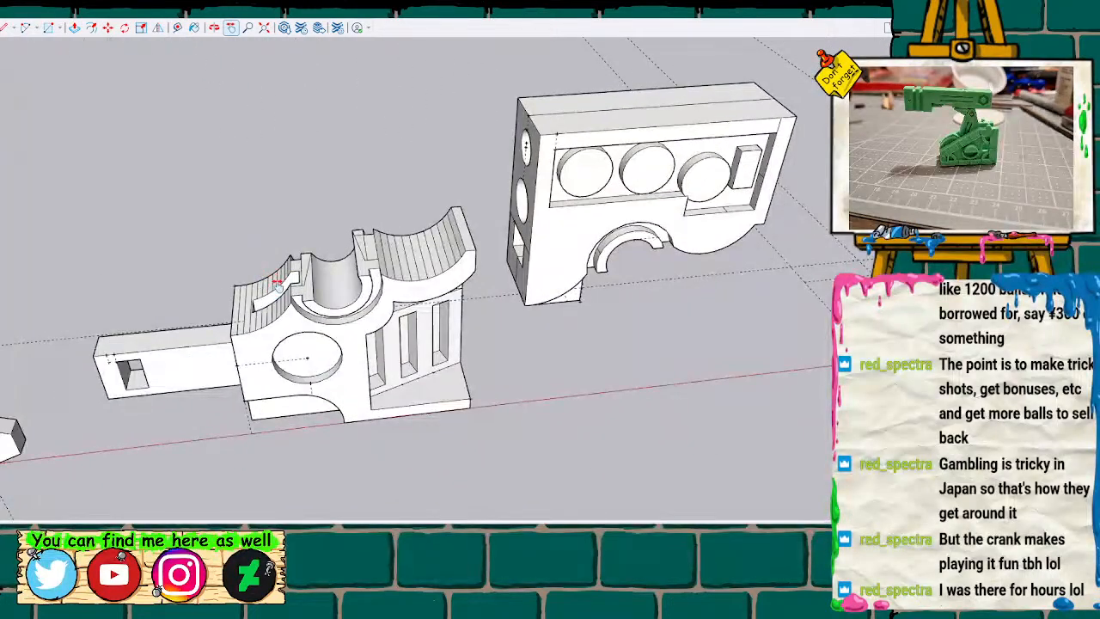
pyautogui.press('o')
pyautogui.moveTo(623, 367); pyautogui.dragTo(606, 255)
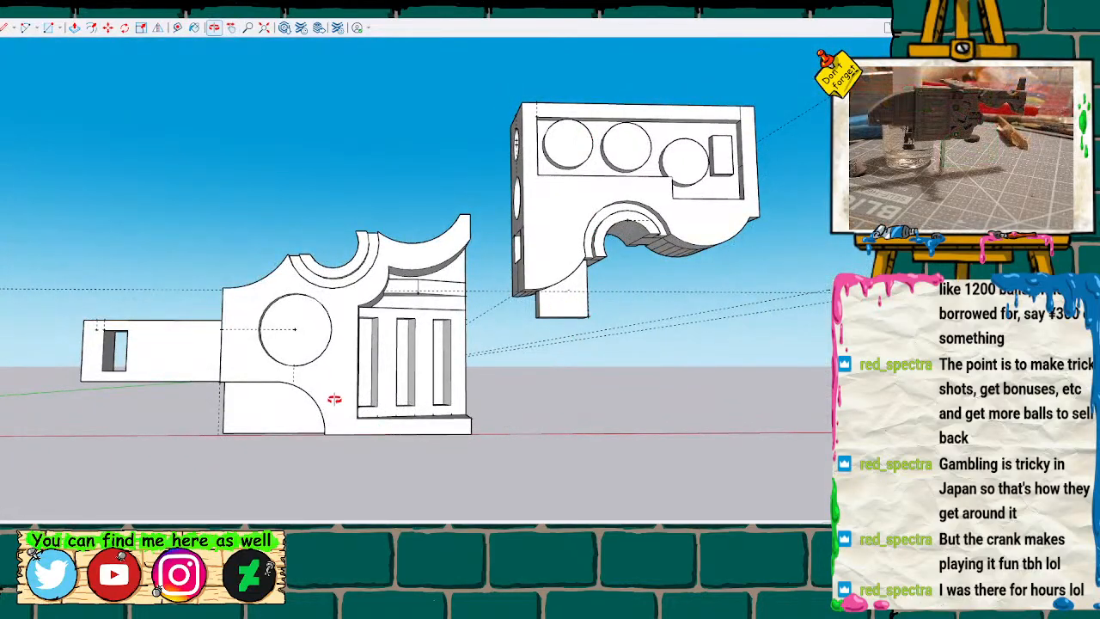
pyautogui.moveTo(349, 206); pyautogui.dragTo(430, 273)
pyautogui.moveTo(651, 392); pyautogui.dragTo(675, 414, button='middle')
pyautogui.click(407, 303)
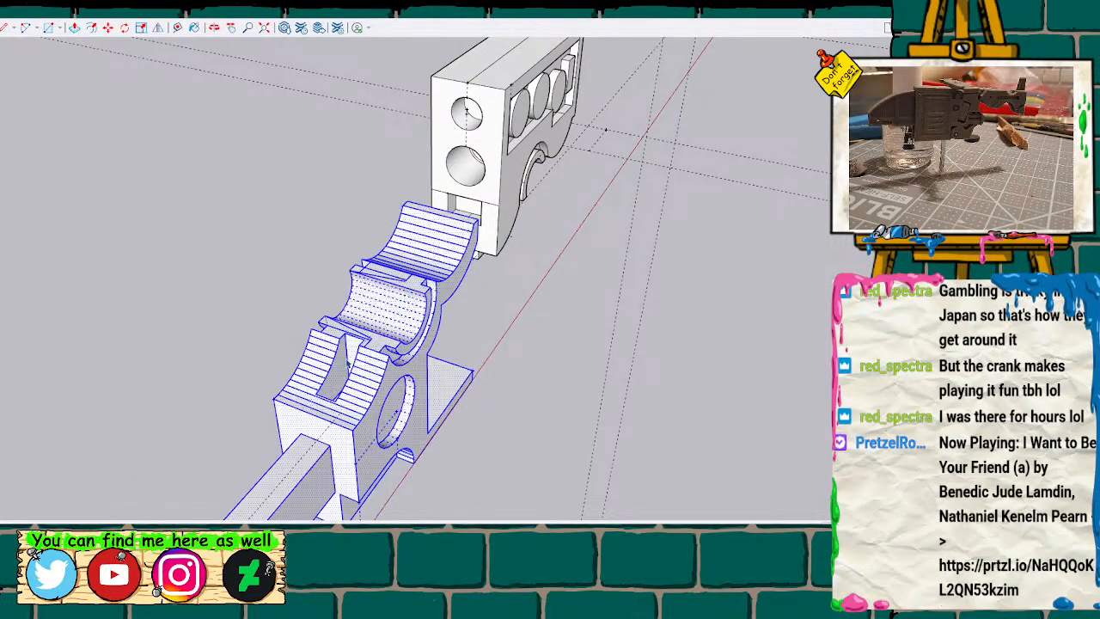
pyautogui.scroll(3, 337, 386)
pyautogui.press('p')
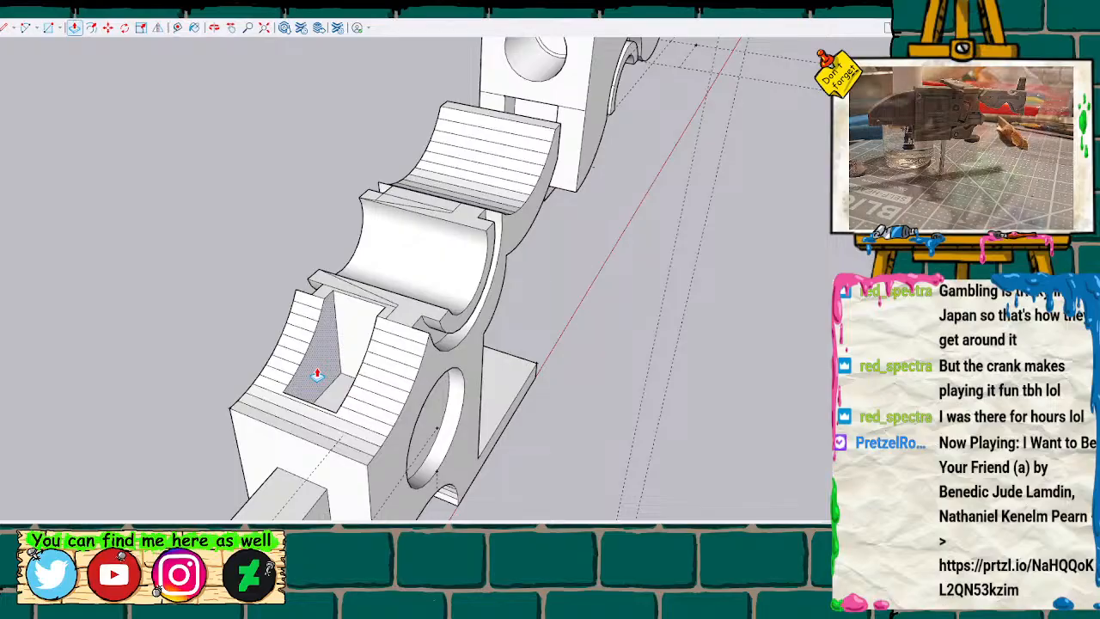
pyautogui.moveTo(275, 373)
pyautogui.mouseDown(button='middle')
pyautogui.moveTo(238, 361)
pyautogui.moveTo(432, 378)
pyautogui.moveTo(479, 395)
pyautogui.mouseUp(button='middle')
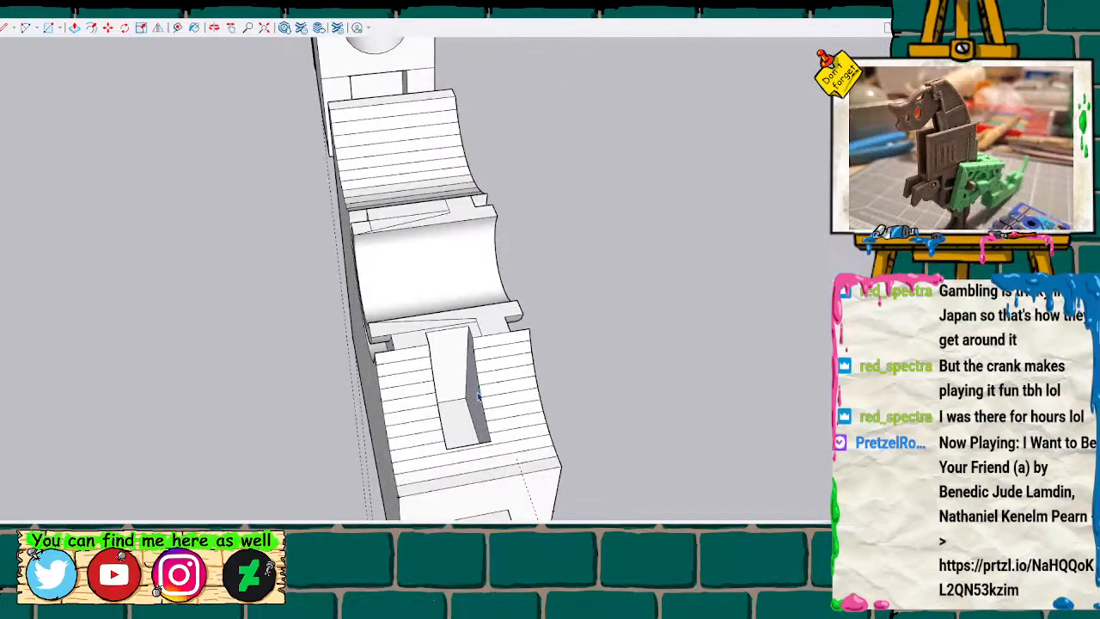
pyautogui.press('m')
pyautogui.click(475, 399)
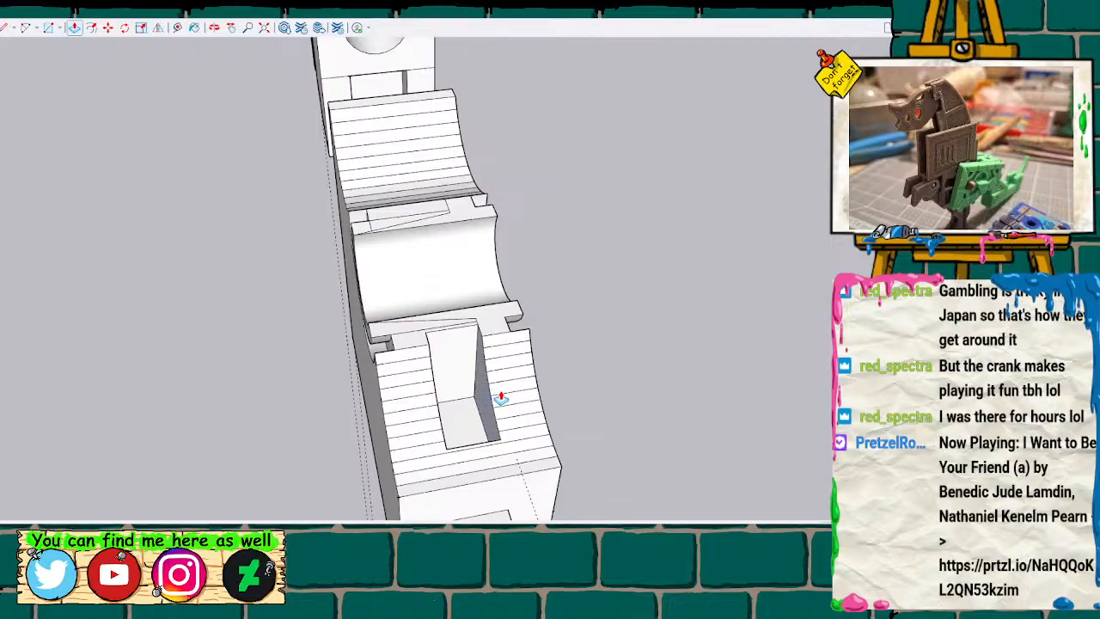
pyautogui.click(500, 397)
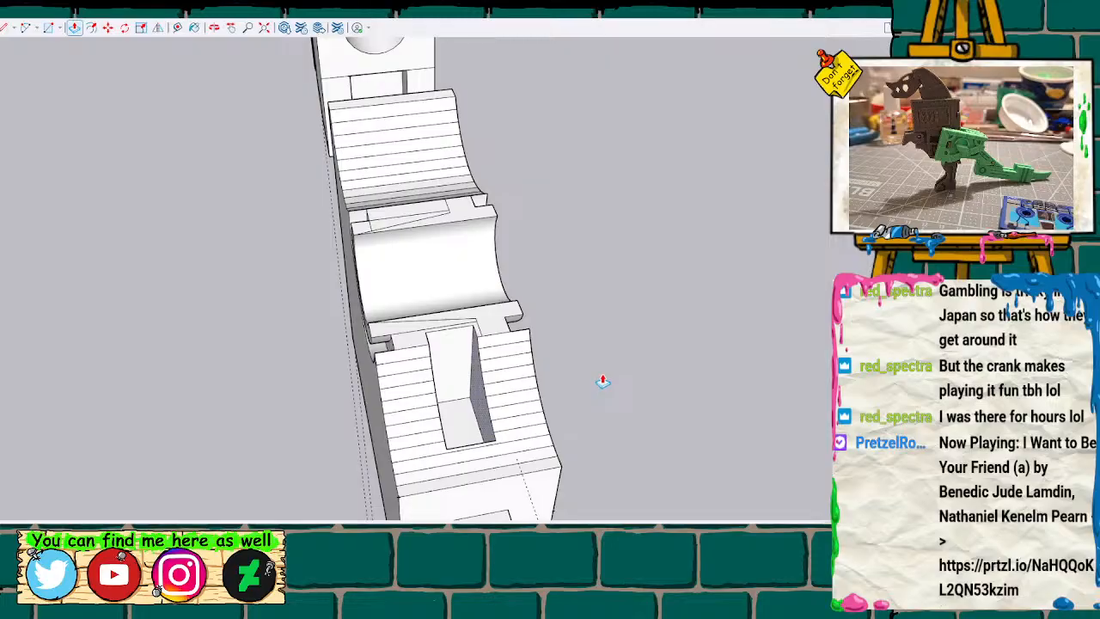
# Select the entire lower half with the side arm and group its geometry.
pyautogui.press('o')
pyautogui.moveTo(616, 394); pyautogui.dragTo(384, 290)
pyautogui.scroll(-5, 386, 289)
pyautogui.press('space')
pyautogui.moveTo(178, 203); pyautogui.dragTo(503, 468)
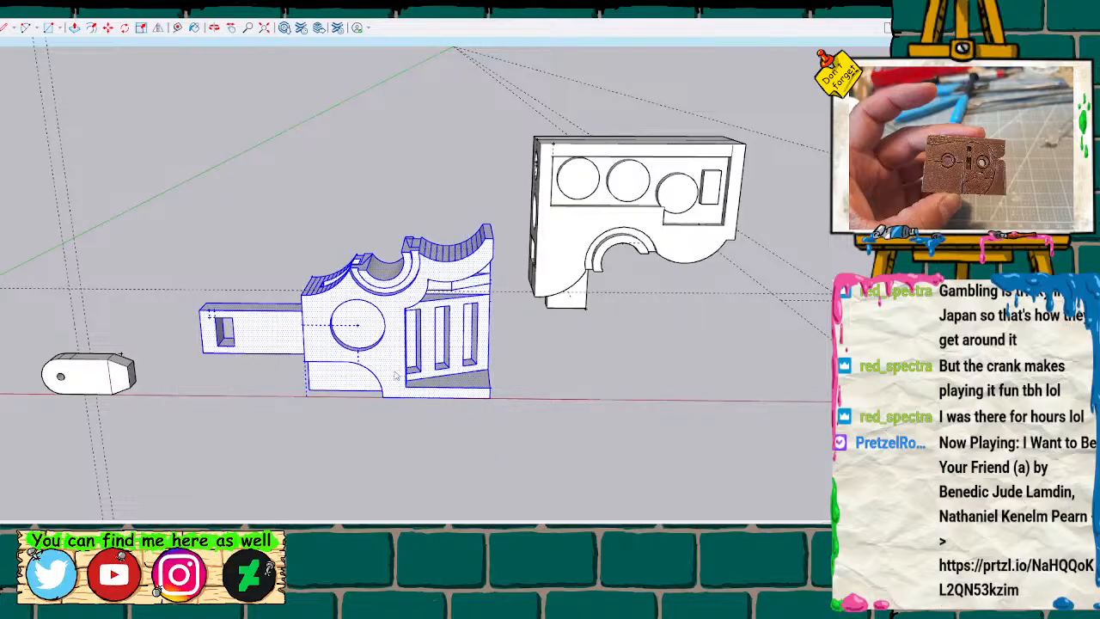
pyautogui.hotkey('ctrl', 'g')
# Measure the width of the rectangular opening at the end of the side arm.
pyautogui.scroll(-3, 433, 470)
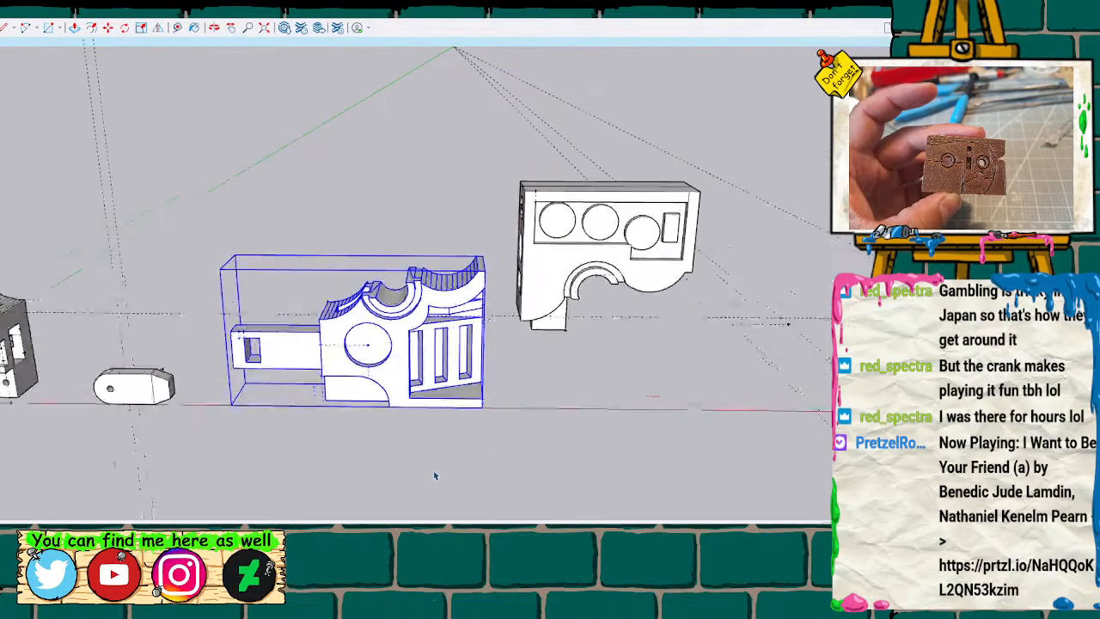
pyautogui.moveTo(413, 480)
pyautogui.mouseDown(button='middle')
pyautogui.moveTo(430, 442)
pyautogui.moveTo(535, 442)
pyautogui.moveTo(469, 433)
pyautogui.moveTo(441, 410)
pyautogui.mouseUp(button='middle')
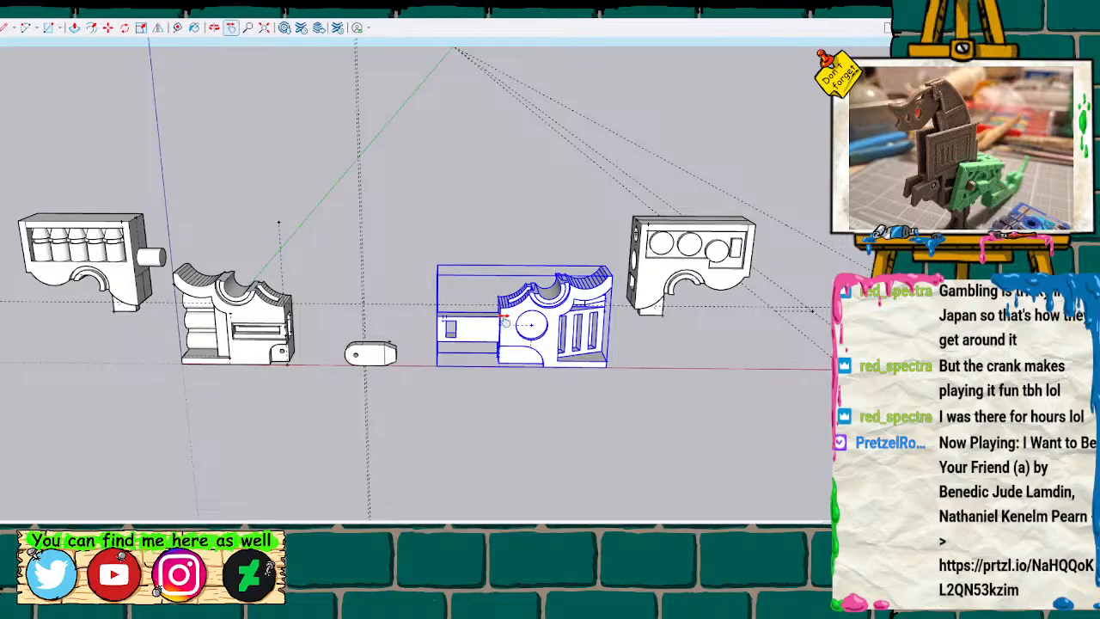
pyautogui.scroll(3, 426, 369)
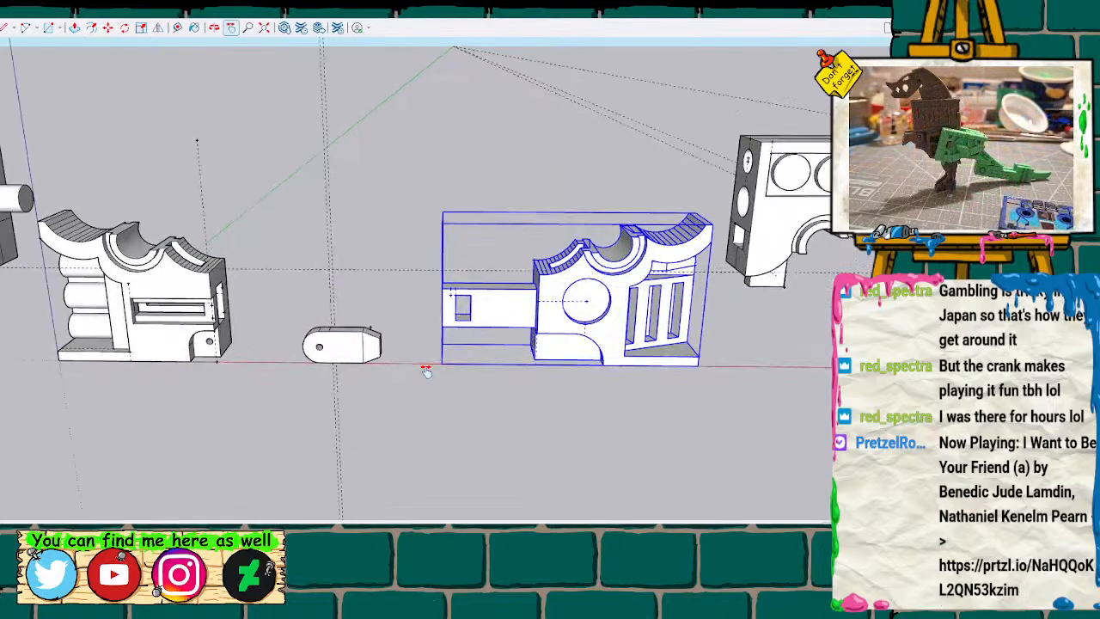
pyautogui.scroll(-1, 430, 404)
pyautogui.moveTo(446, 410); pyautogui.dragTo(484, 385, button='middle')
pyautogui.click(483, 389)
pyautogui.scroll(1, 483, 390)
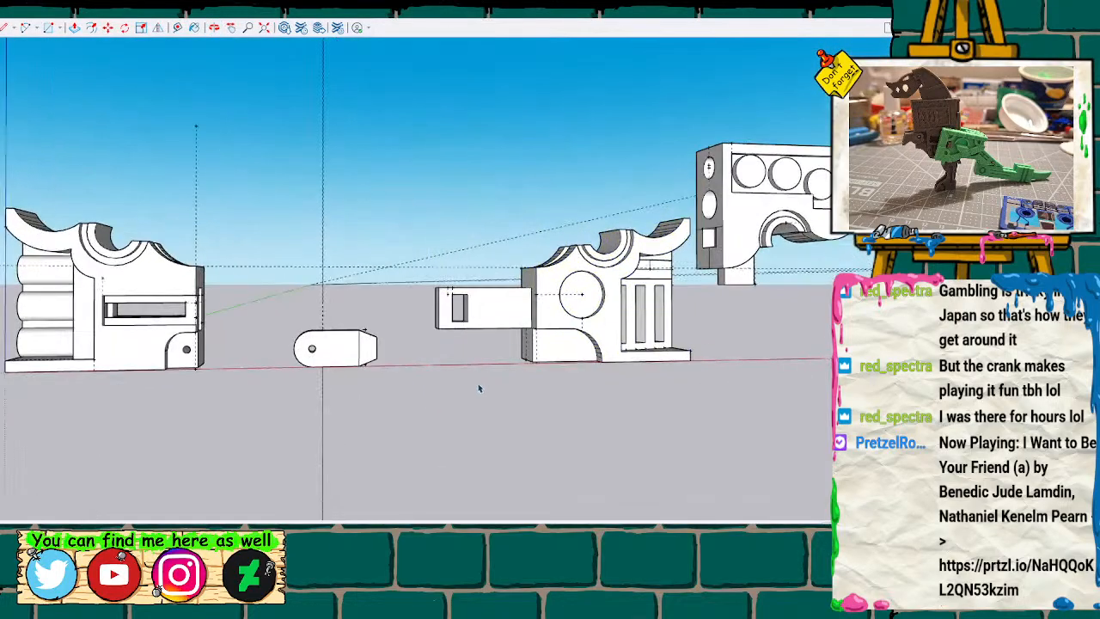
pyautogui.scroll(5, 466, 380)
pyautogui.press('t')
pyautogui.click(442, 125)
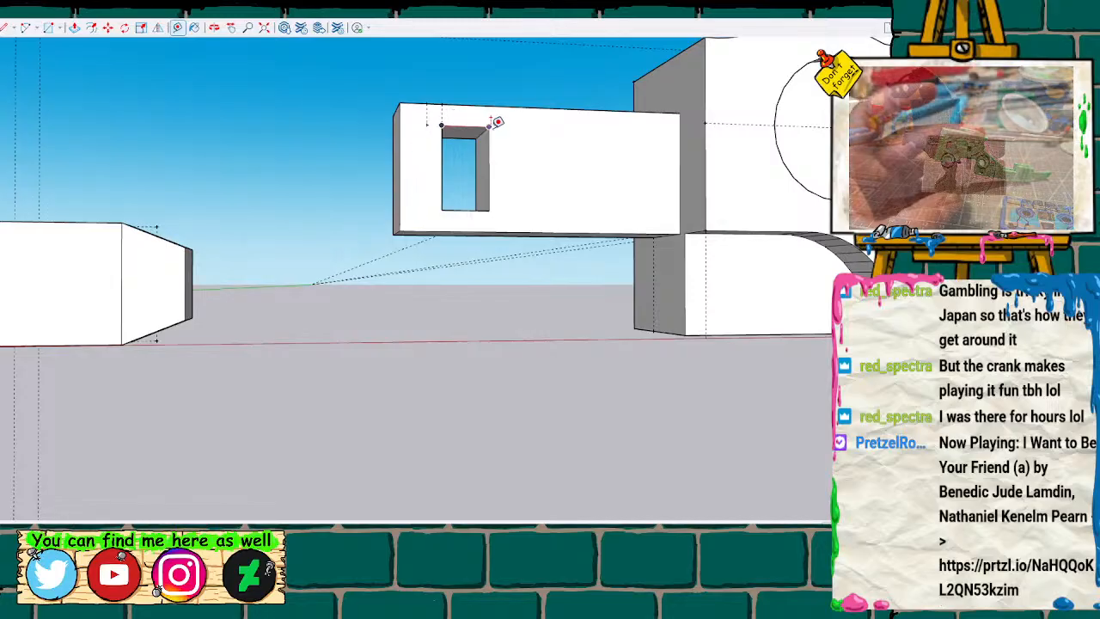
pyautogui.scroll(2, 498, 122)
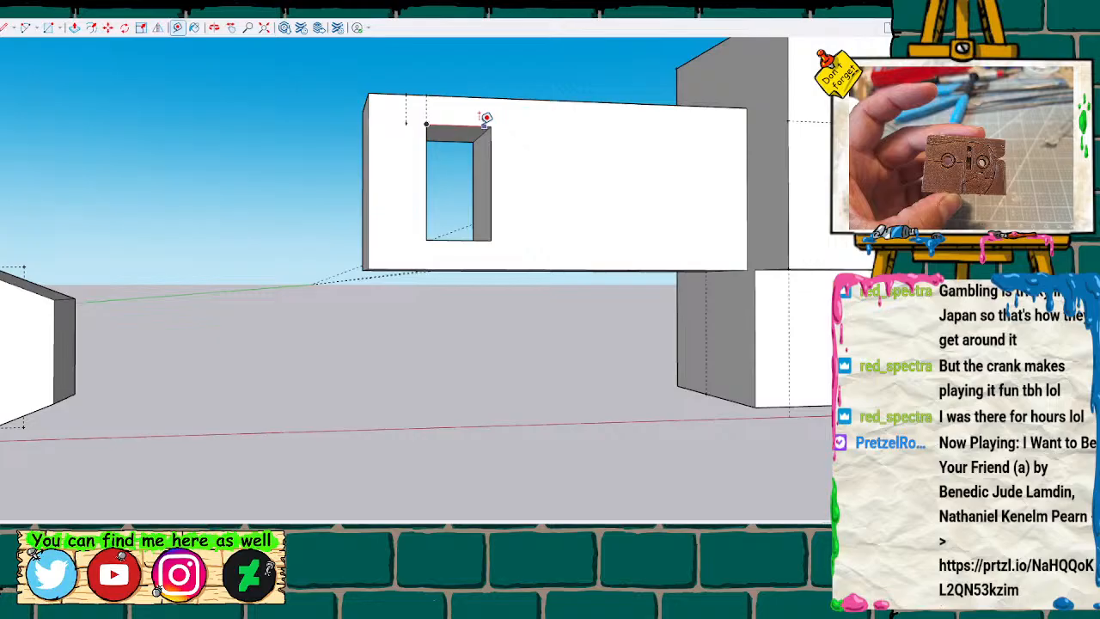
pyautogui.press('space')
pyautogui.scroll(2, 431, 125)
pyautogui.scroll(1, 431, 124)
pyautogui.press('m')
pyautogui.press('t')
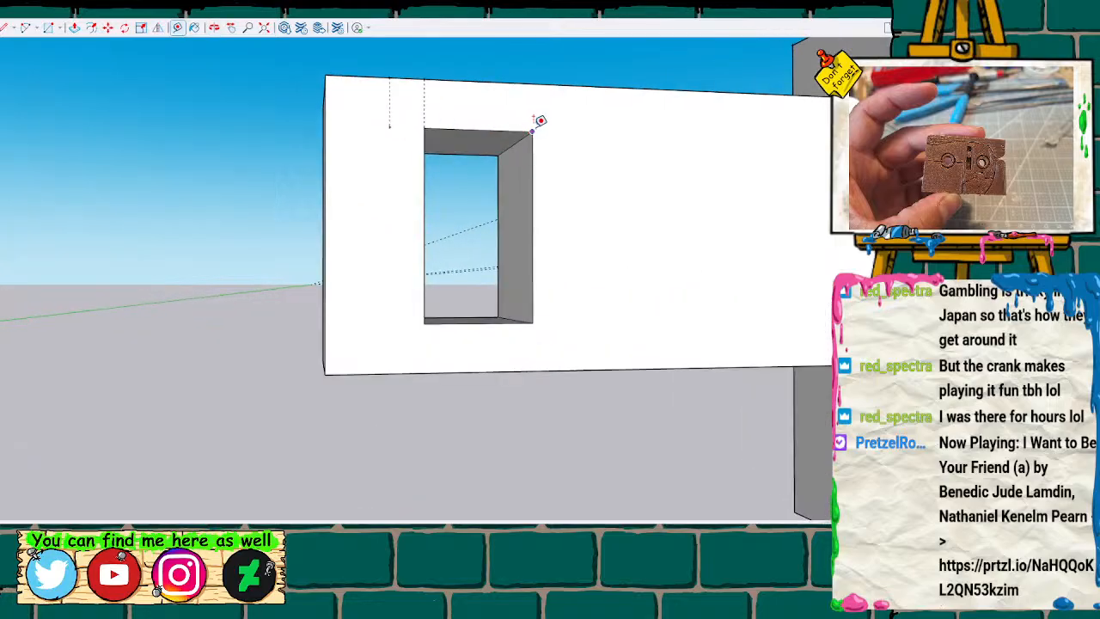
pyautogui.click(533, 131)
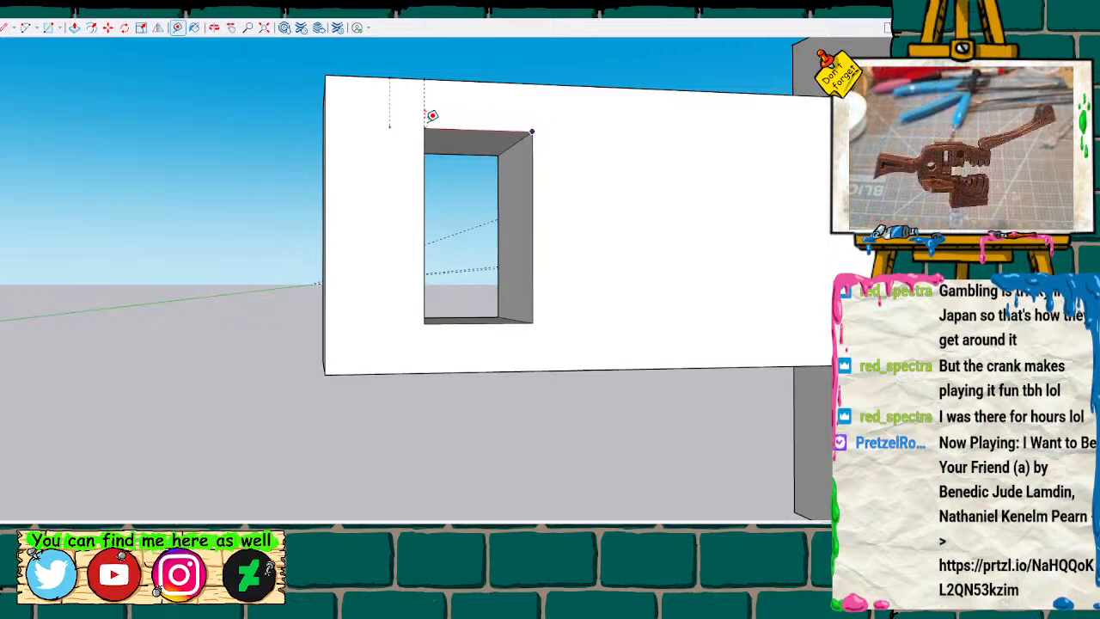
pyautogui.click(425, 127)
pyautogui.press('space')
# Move the rounded link piece along the red axis toward the lower half with the stacked cylinders.
pyautogui.scroll(-10, 426, 321)
pyautogui.scroll(-3, 345, 335)
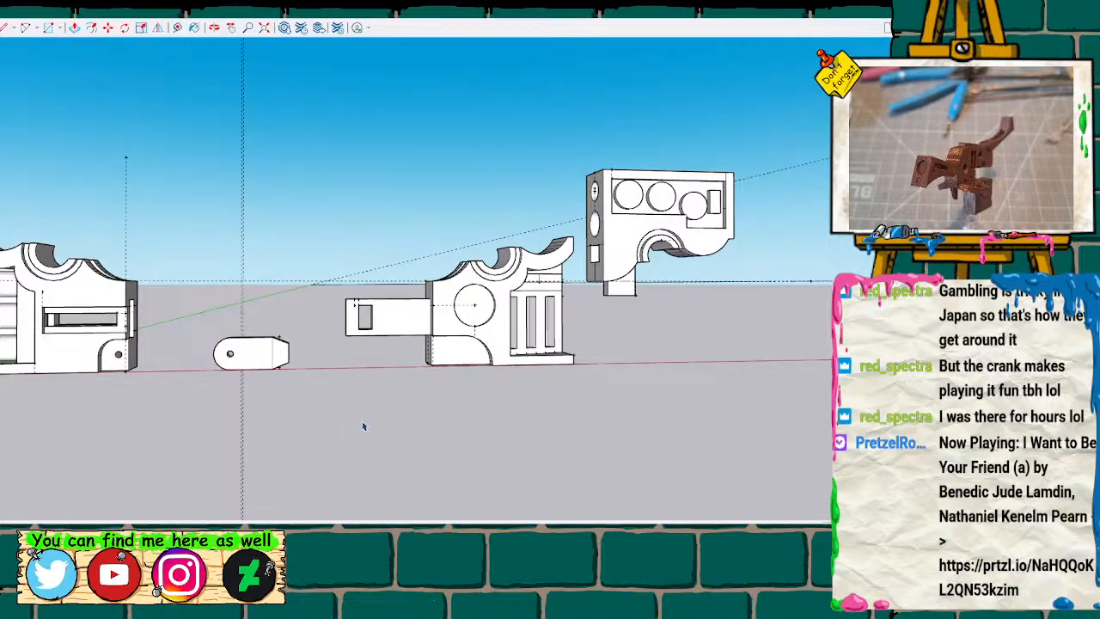
pyautogui.press('l')
pyautogui.moveTo(365, 337)
pyautogui.mouseDown(button='middle')
pyautogui.moveTo(355, 369)
pyautogui.moveTo(384, 442)
pyautogui.mouseUp(button='middle')
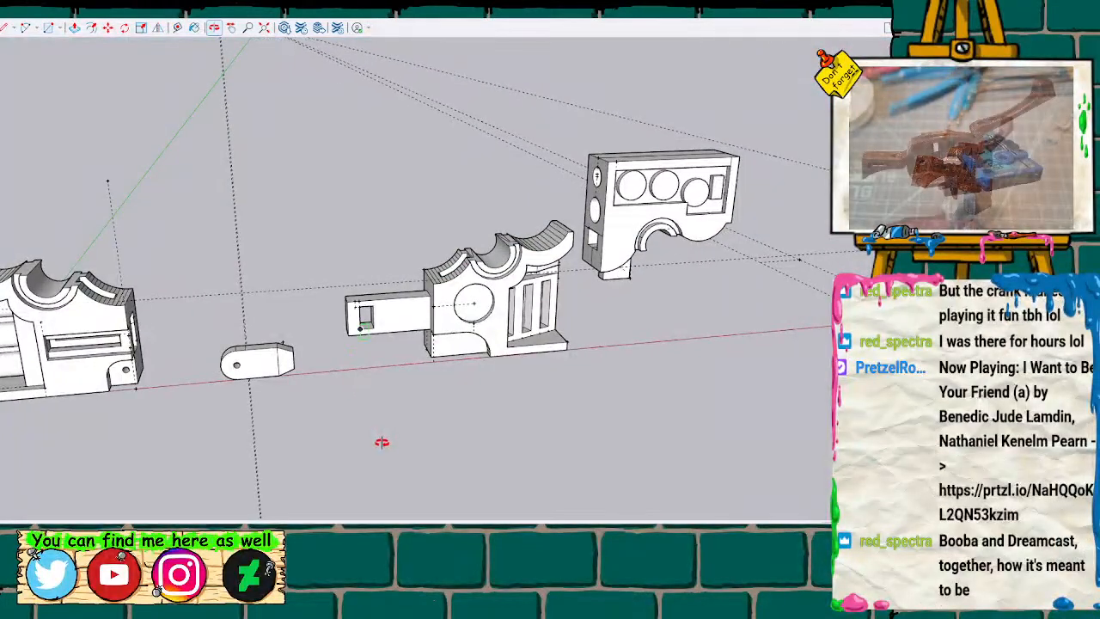
pyautogui.click(291, 359)
pyautogui.press('m')
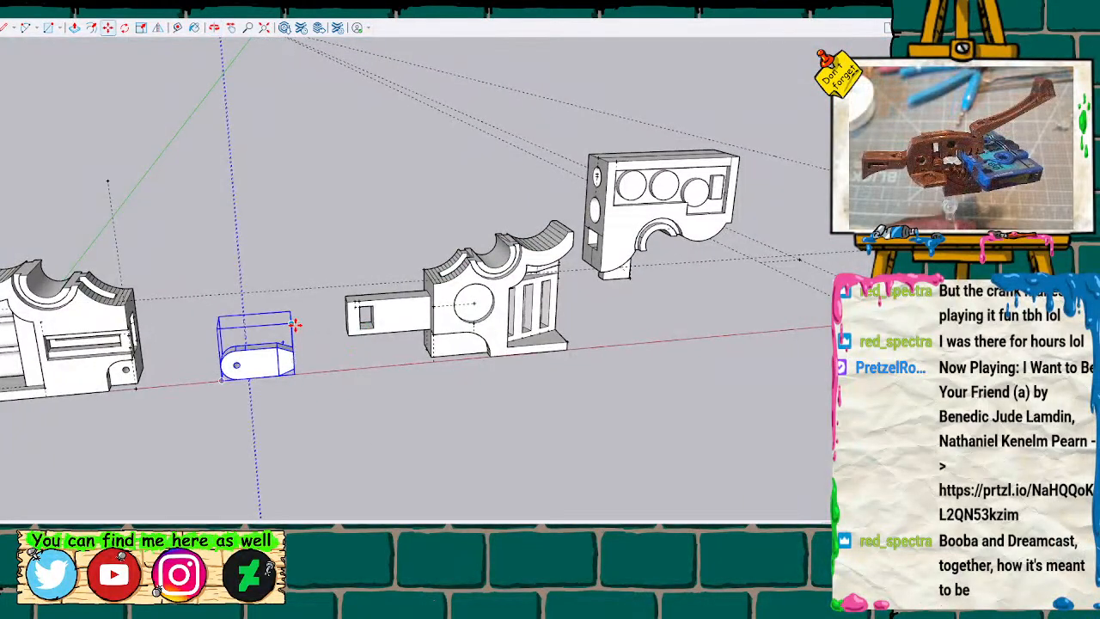
pyautogui.click(292, 325)
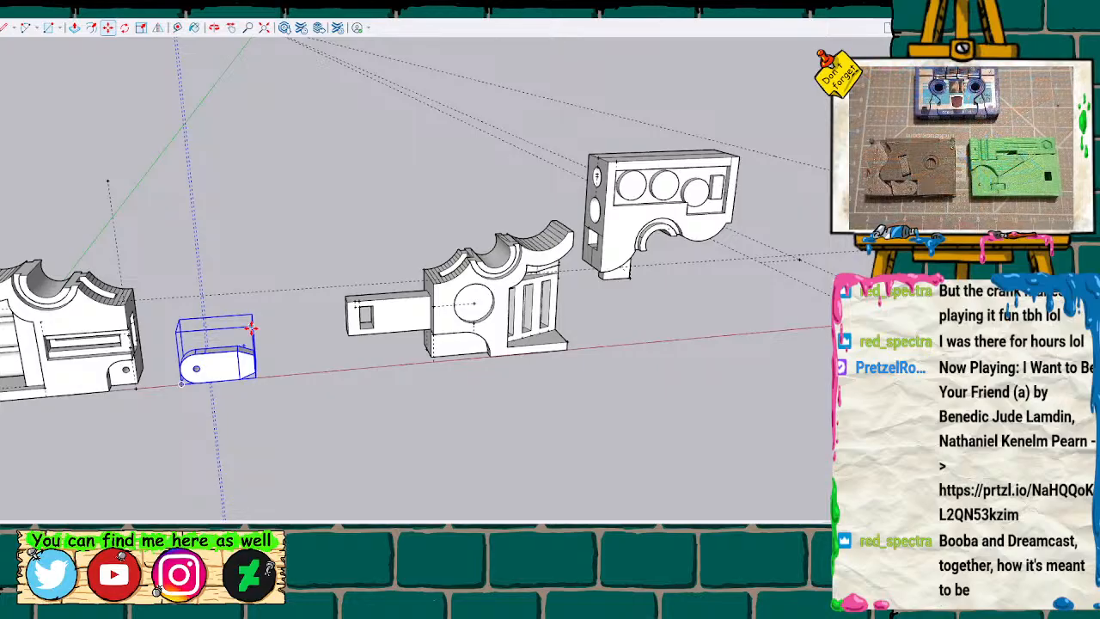
pyautogui.click(275, 389)
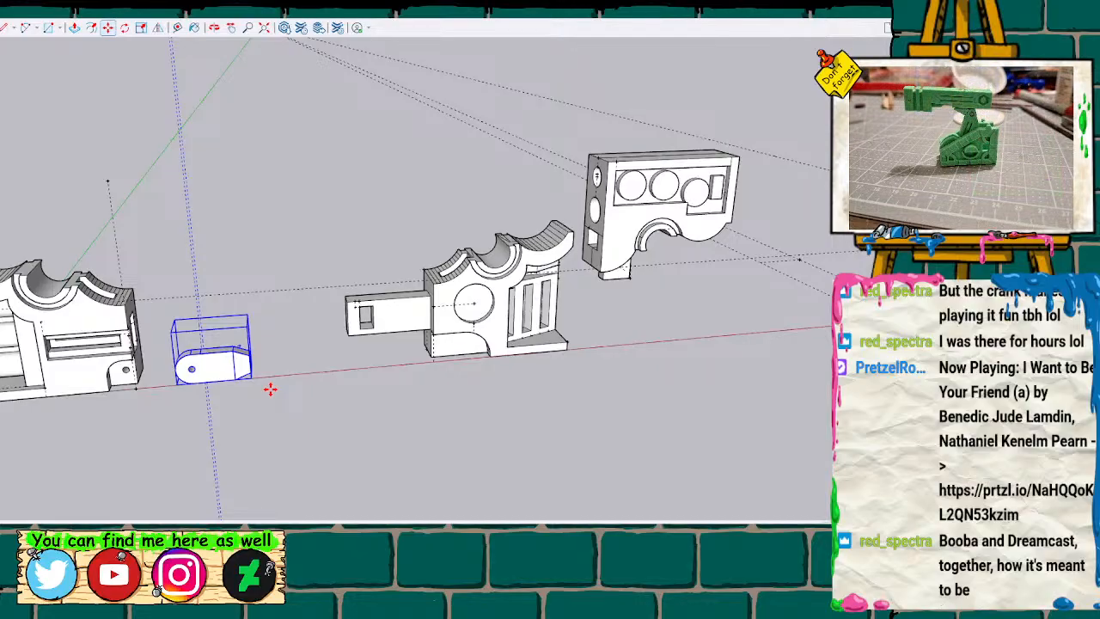
# Draw a small rectangle on the ground at the red axis, between the rounded link piece and the side arm.
pyautogui.moveTo(354, 429); pyautogui.dragTo(305, 433, button='middle')
pyautogui.scroll(8, 305, 381)
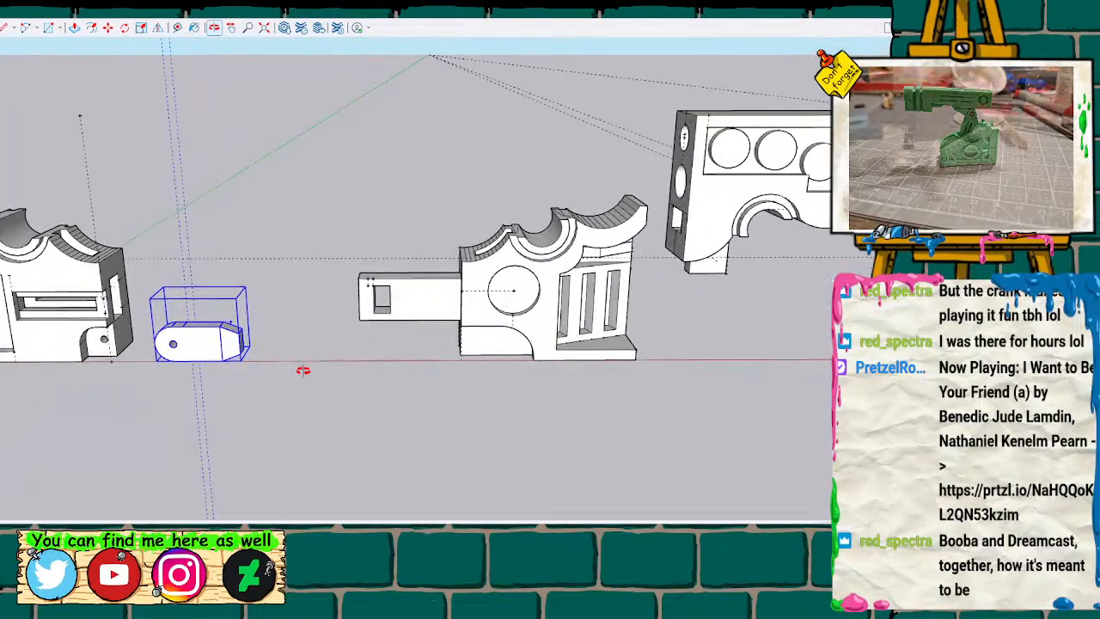
pyautogui.moveTo(324, 326)
pyautogui.mouseDown(button='middle')
pyautogui.moveTo(336, 376)
pyautogui.moveTo(351, 323)
pyautogui.moveTo(287, 319)
pyautogui.moveTo(302, 329)
pyautogui.mouseUp(button='middle')
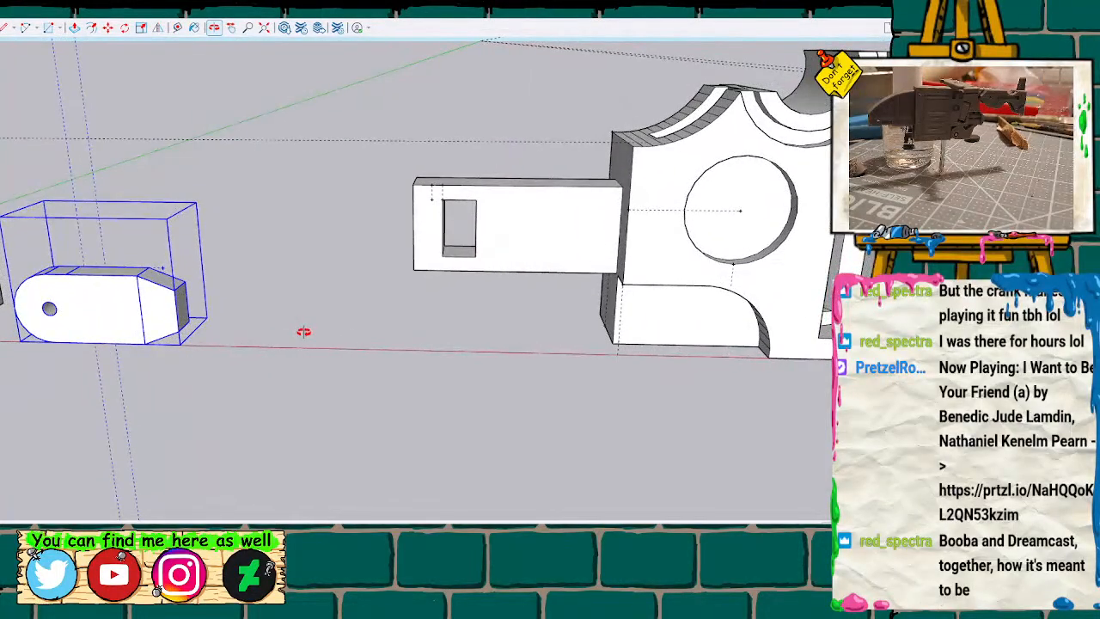
pyautogui.press('l')
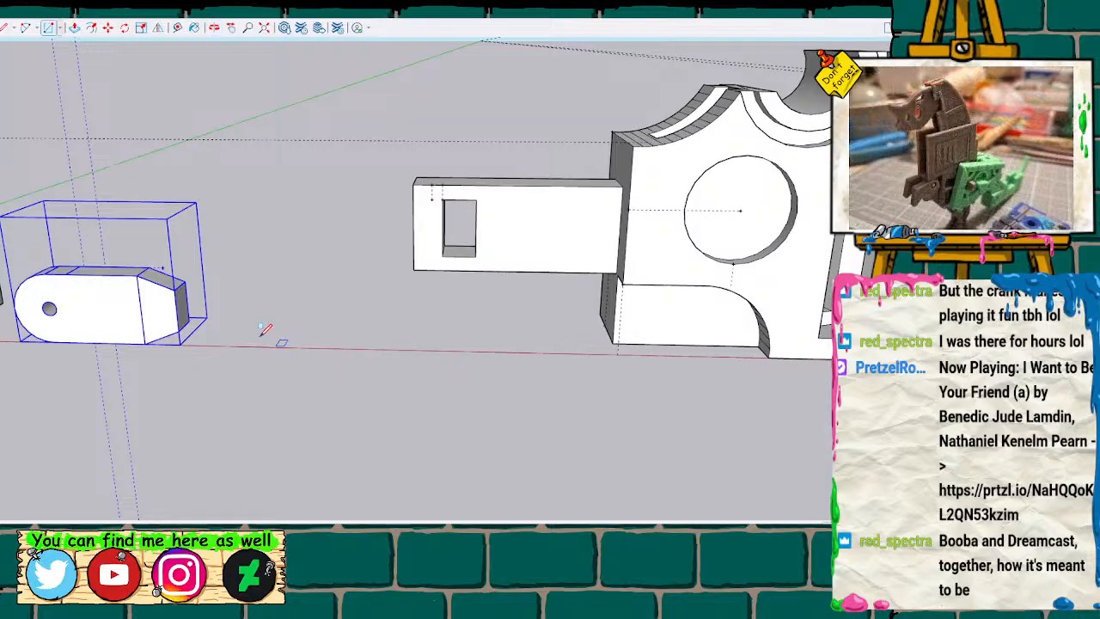
pyautogui.press('t')
pyautogui.click(144, 344)
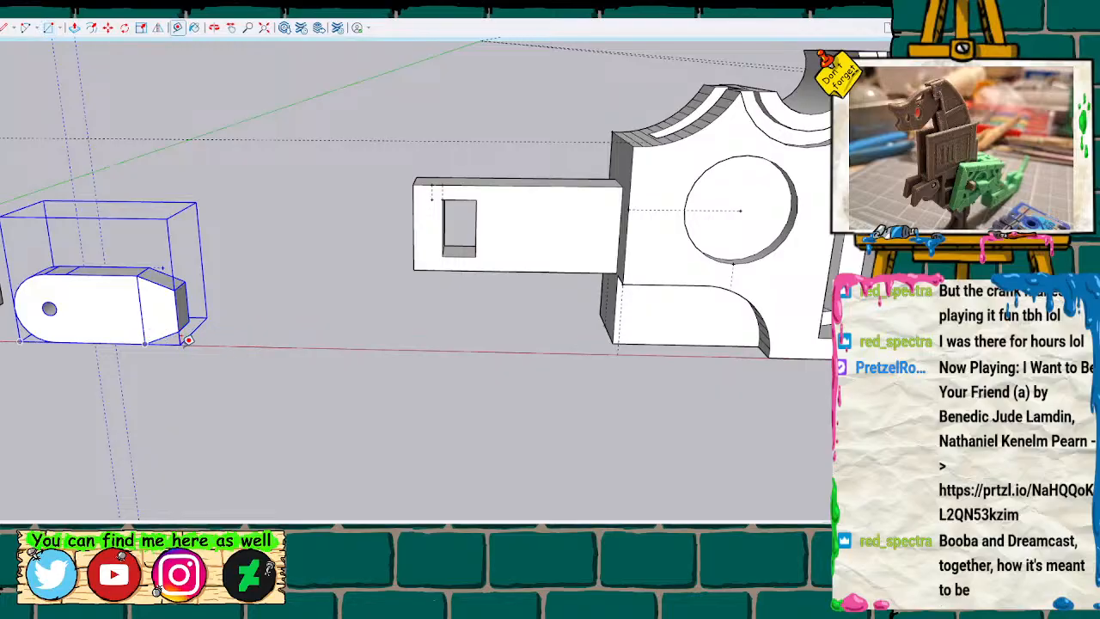
pyautogui.press('l')
pyautogui.click(280, 348)
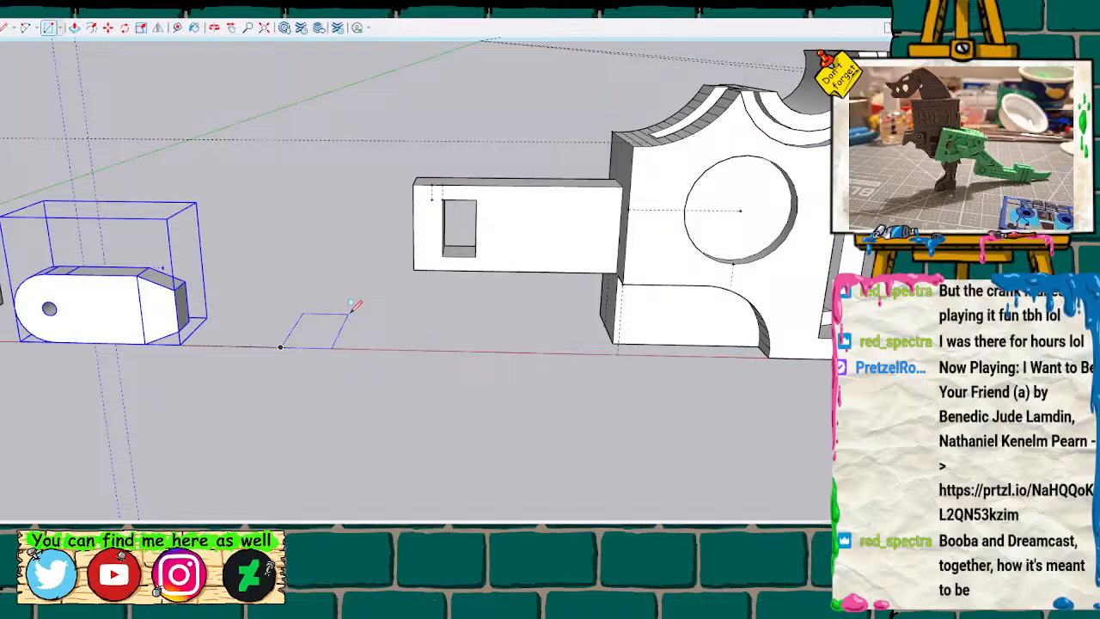
pyautogui.press('Return')
# Extrude the small ground rectangle upward into a tall upright bar.
pyautogui.press('space')
pyautogui.click(304, 341)
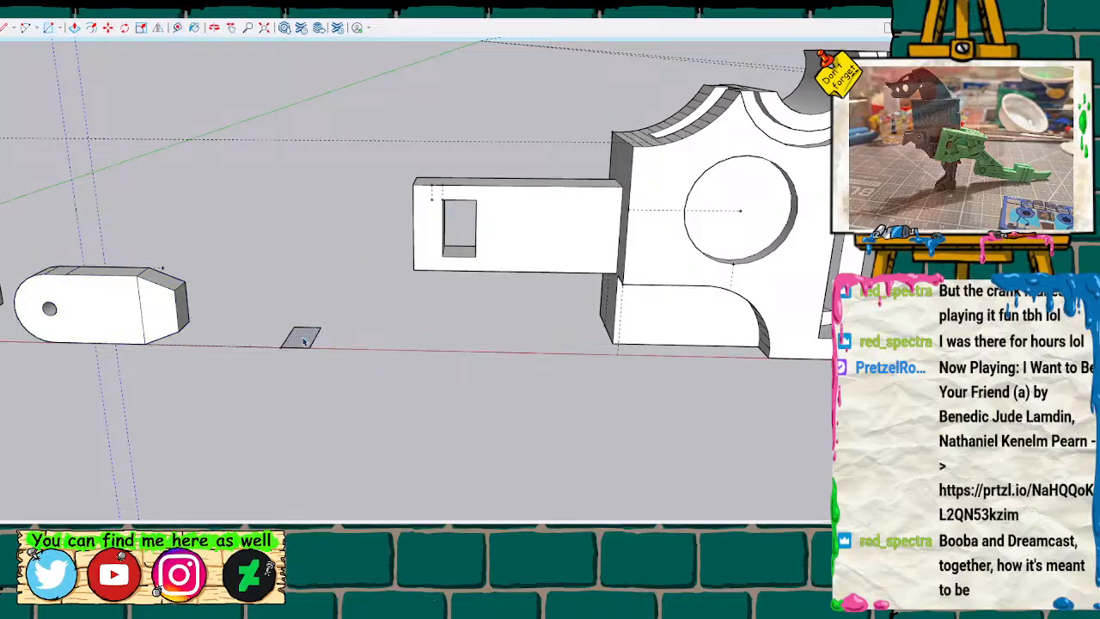
pyautogui.press('p')
pyautogui.click(302, 340)
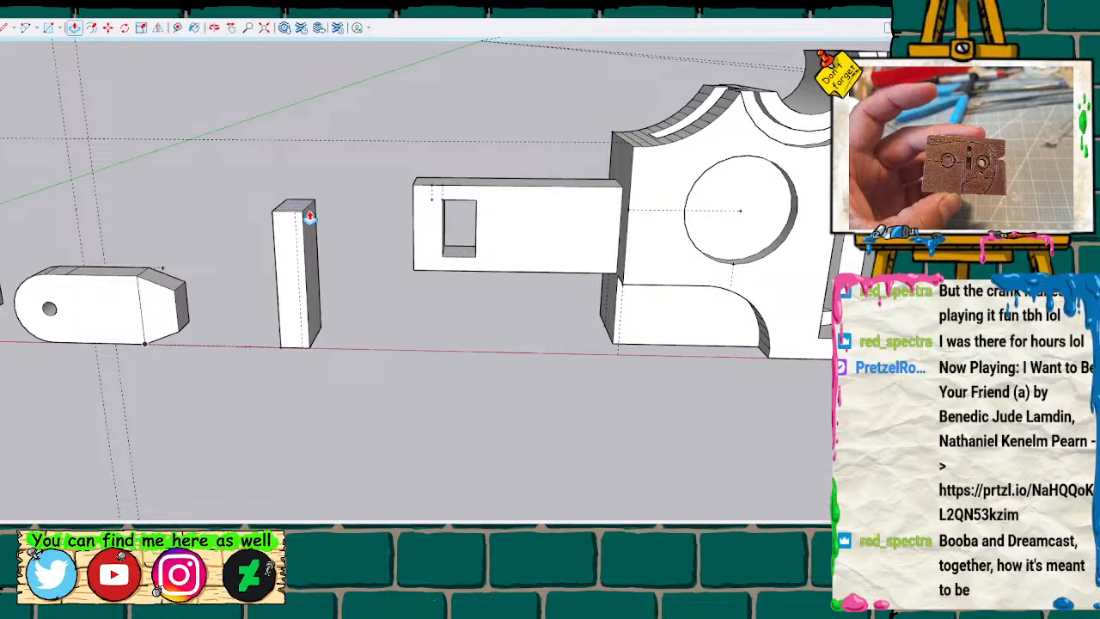
pyautogui.click(309, 221)
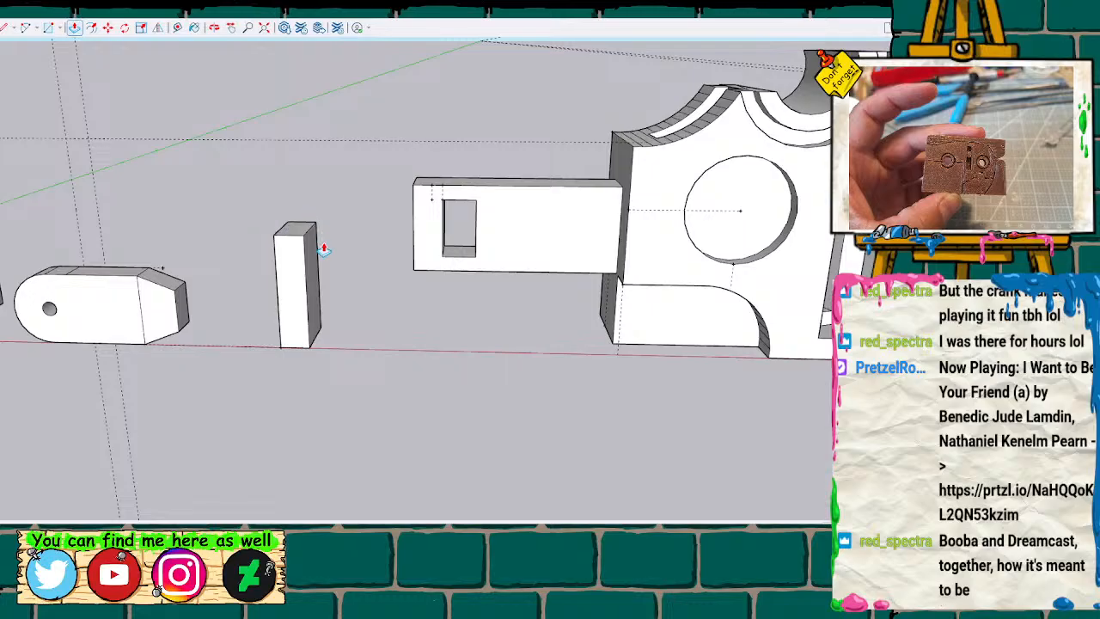
# Examine the long rectangular slot in the side of the lower half with the stacked cylinders.
pyautogui.press('t')
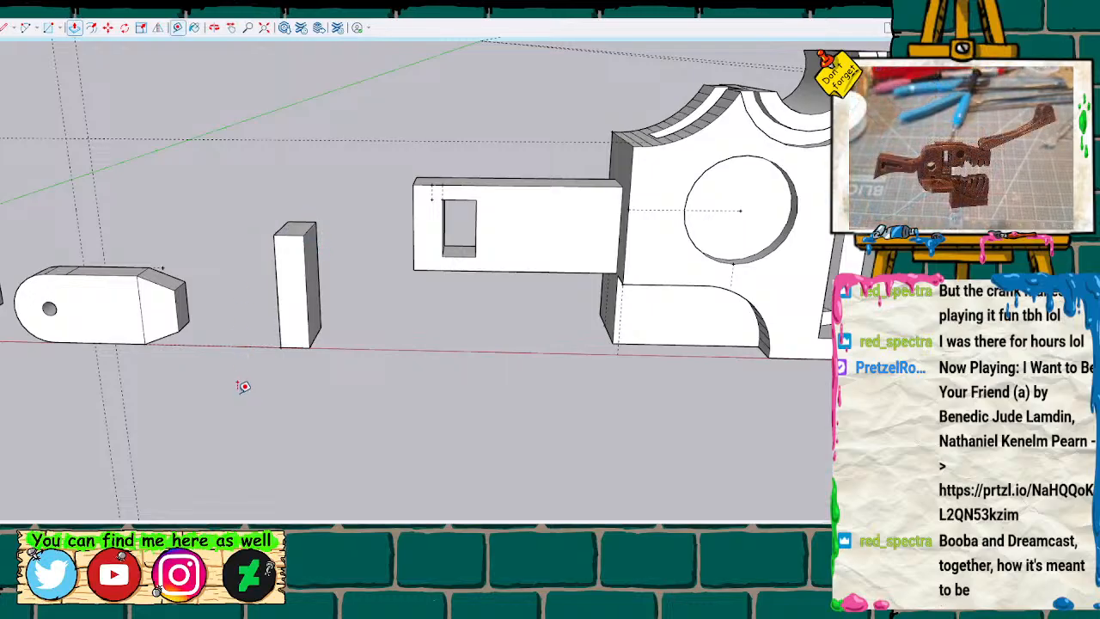
pyautogui.press('h')
pyautogui.moveTo(230, 386); pyautogui.dragTo(661, 431)
pyautogui.scroll(3, 217, 258)
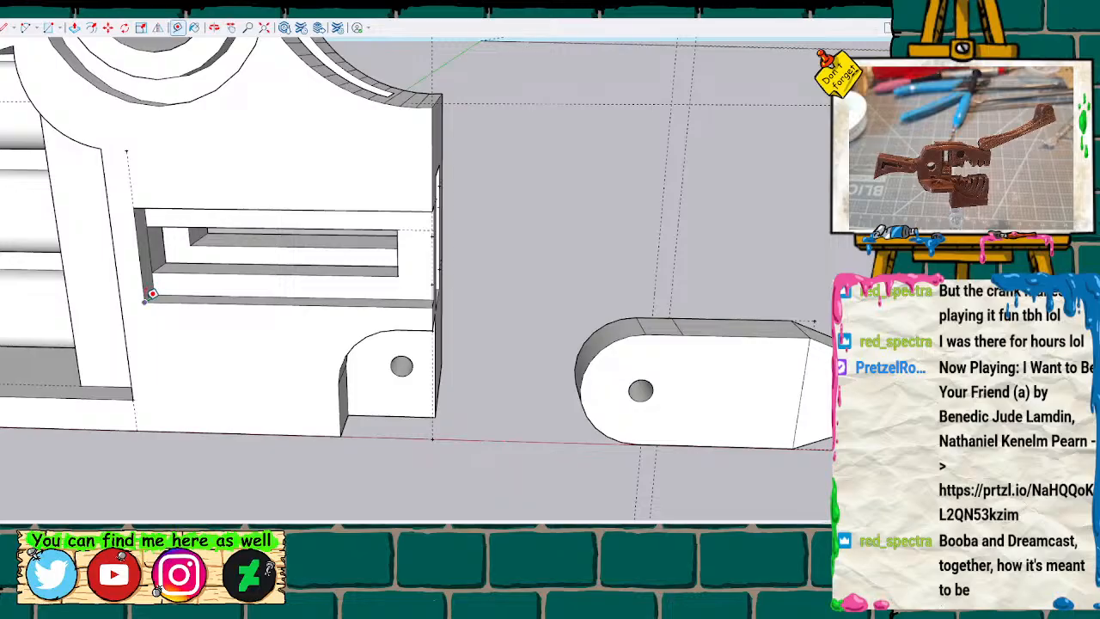
pyautogui.press('space')
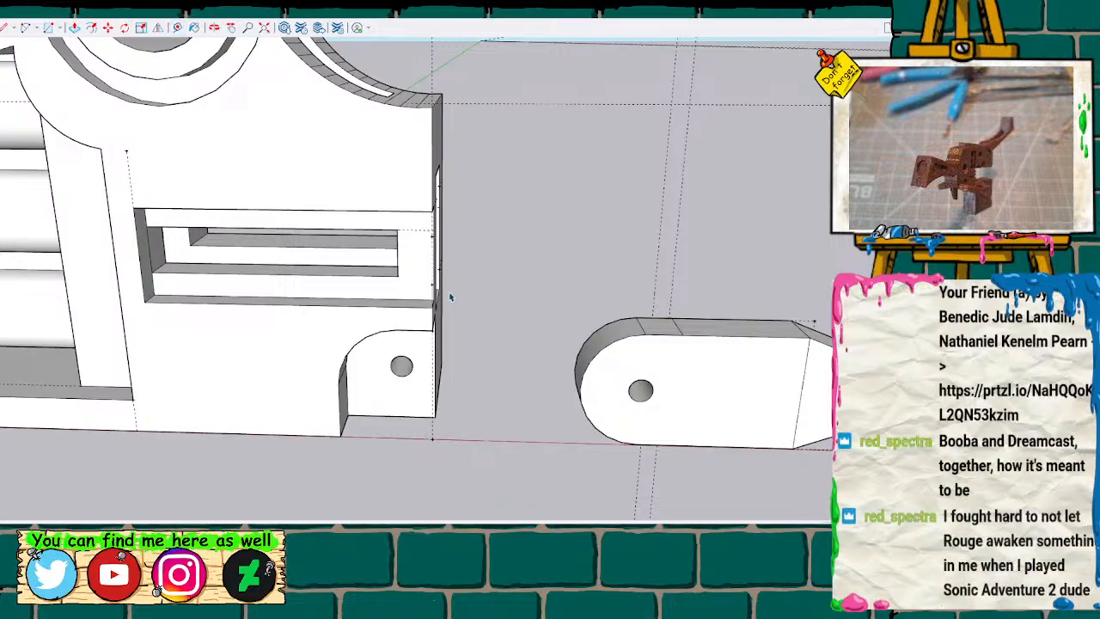
pyautogui.scroll(-2, 656, 310)
pyautogui.scroll(2, 889, 306)
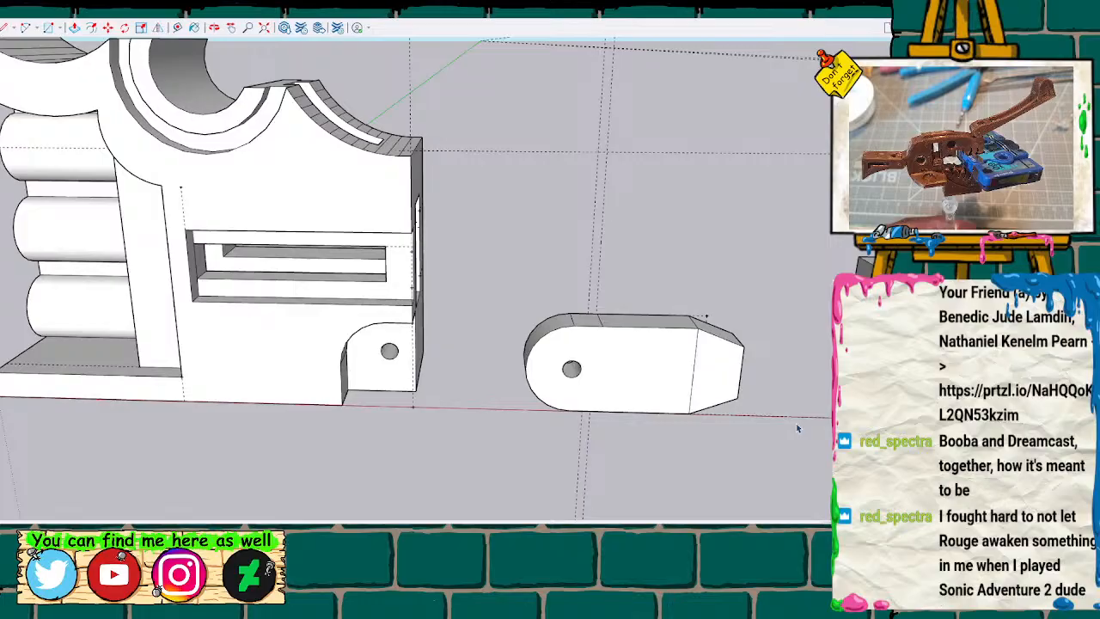
# Examine the spacing of the two lower halves, the rounded link piece and the upright bar between them.
pyautogui.scroll(-4, 645, 299)
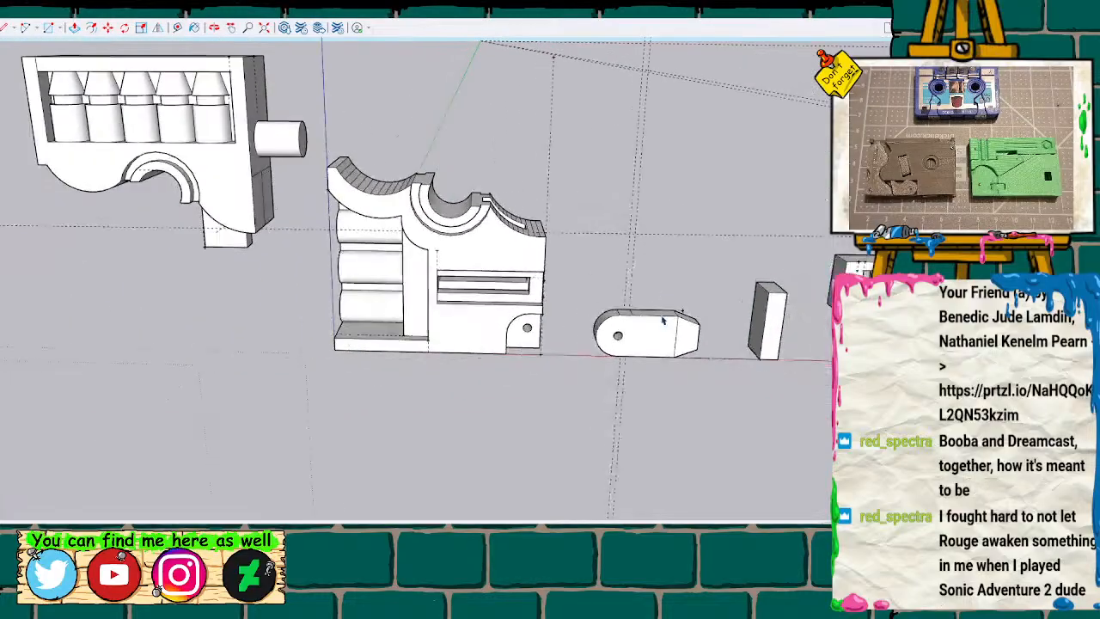
pyautogui.keyDown('shift'); pyautogui.moveTo(690, 248); pyautogui.dragTo(515, 284, button='middle'); pyautogui.keyUp('shift')
pyautogui.scroll(-3, 542, 277)
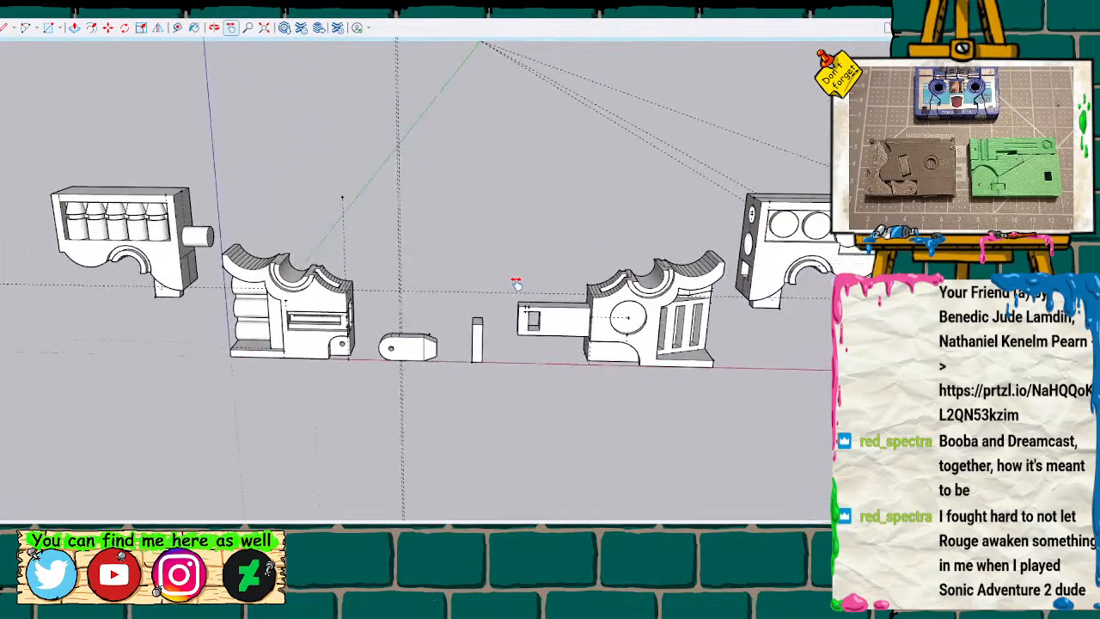
pyautogui.scroll(-1, 500, 287)
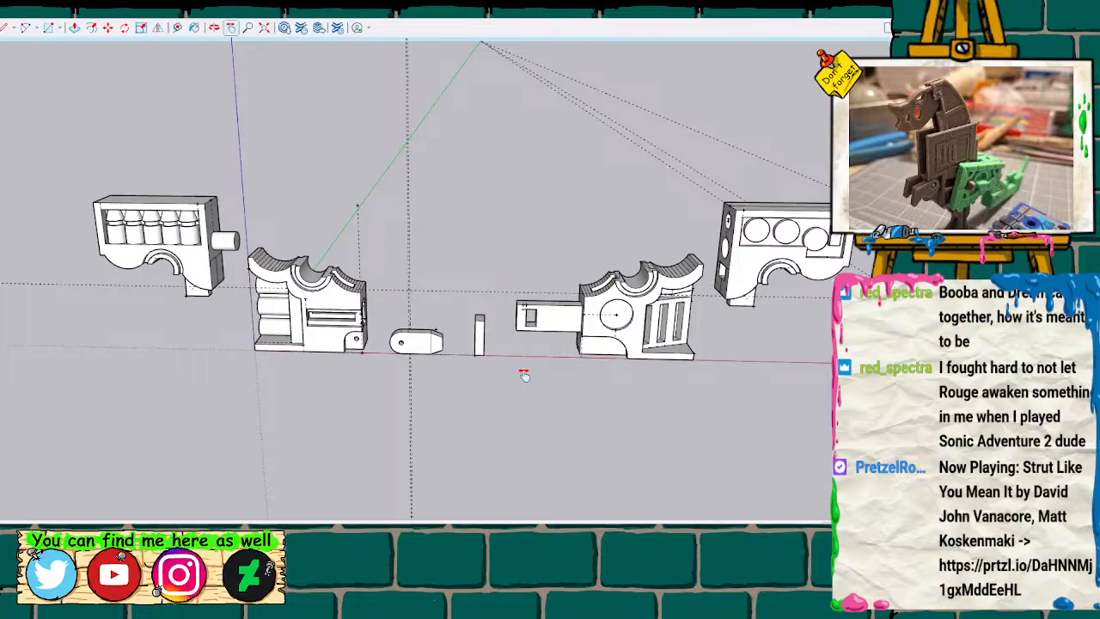
pyautogui.keyDown('shift'); pyautogui.moveTo(523, 373); pyautogui.dragTo(479, 370, button='middle'); pyautogui.keyUp('shift')
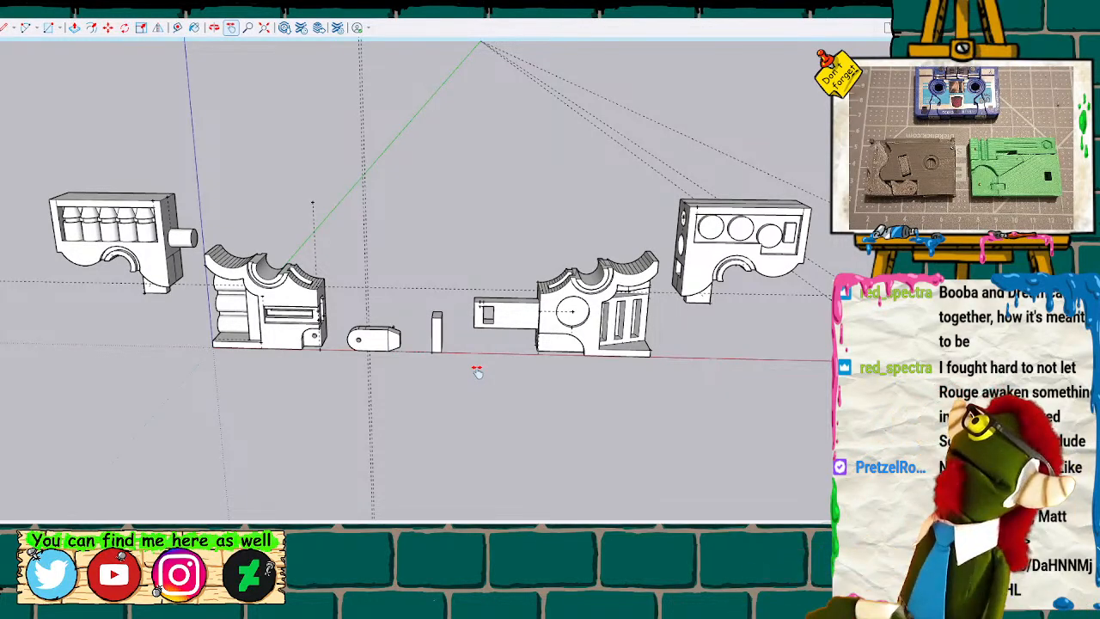
pyautogui.scroll(4, 423, 338)
pyautogui.scroll(3, 423, 338)
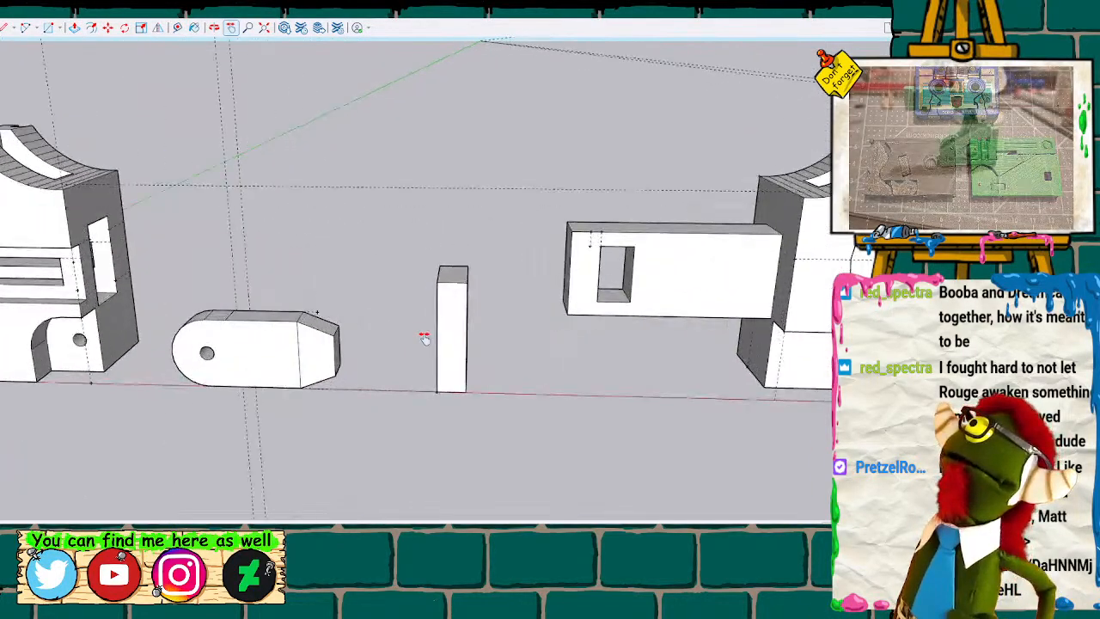
pyautogui.keyDown('shift'); pyautogui.moveTo(371, 317); pyautogui.dragTo(437, 353, button='middle'); pyautogui.keyUp('shift')
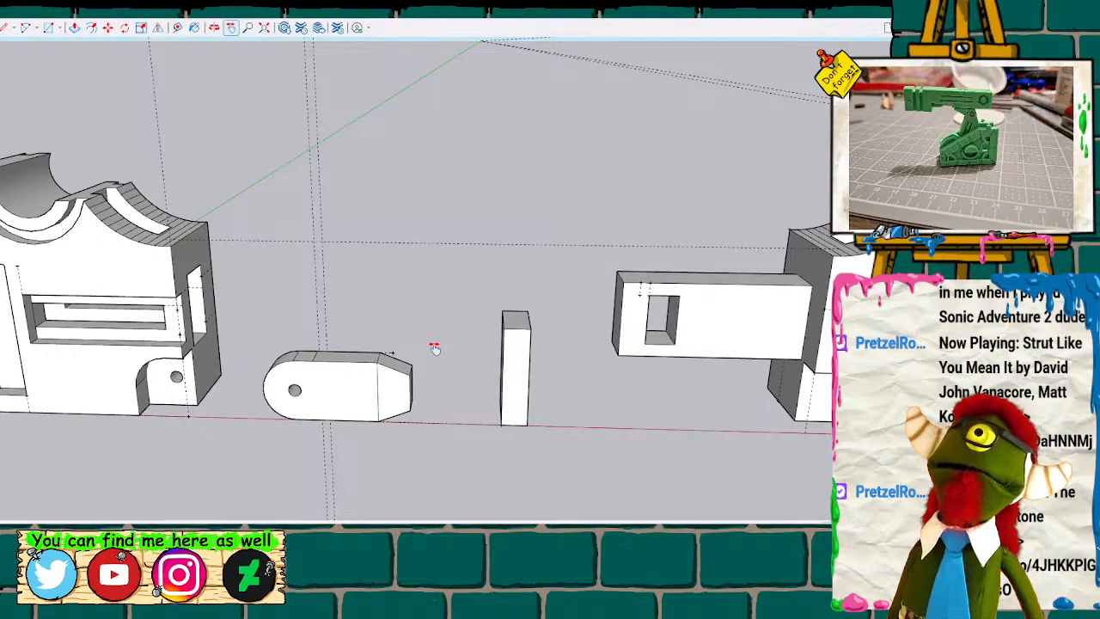
# Mark a distance below the upright bar's top edge and draw a line across its side face there.
pyautogui.scroll(3, 435, 347)
pyautogui.press('t')
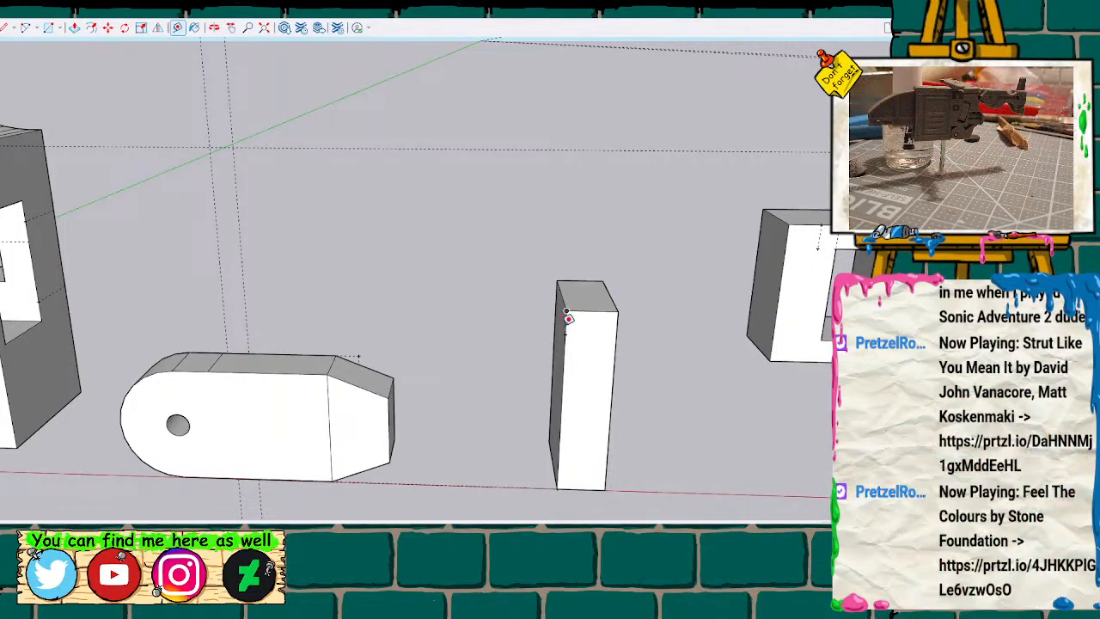
pyautogui.press('l')
pyautogui.press('space')
pyautogui.press('t')
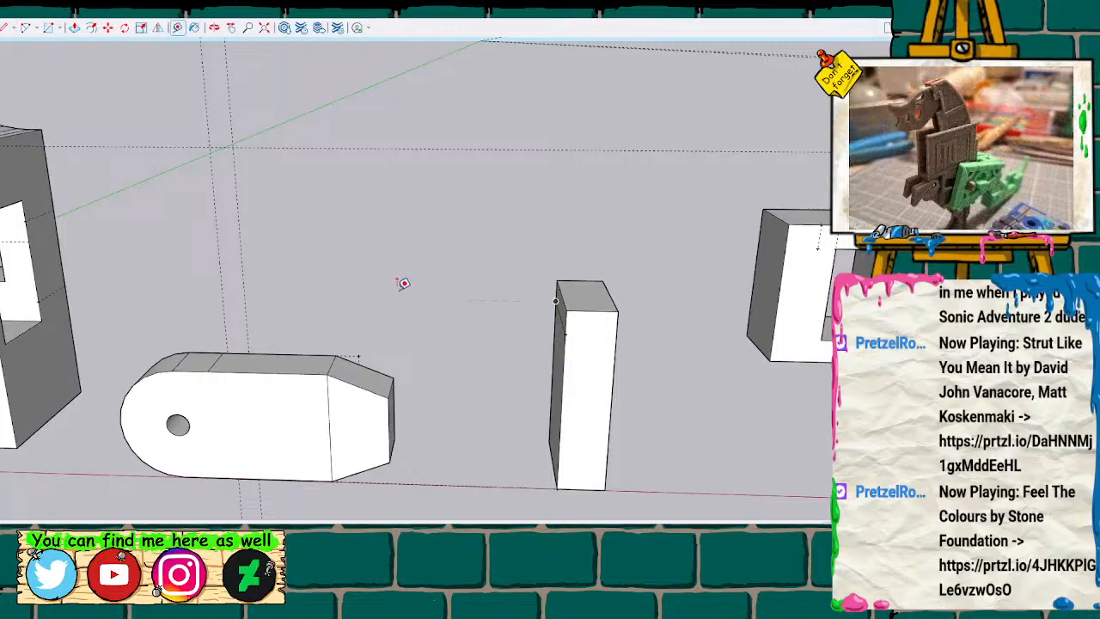
pyautogui.click(389, 281)
pyautogui.press('Escape')
pyautogui.press('space')
# Examine the slot opening and its inner walls in the lower half with the stacked cylinders from several angles.
pyautogui.press('h')
pyautogui.moveTo(384, 273); pyautogui.dragTo(778, 285)
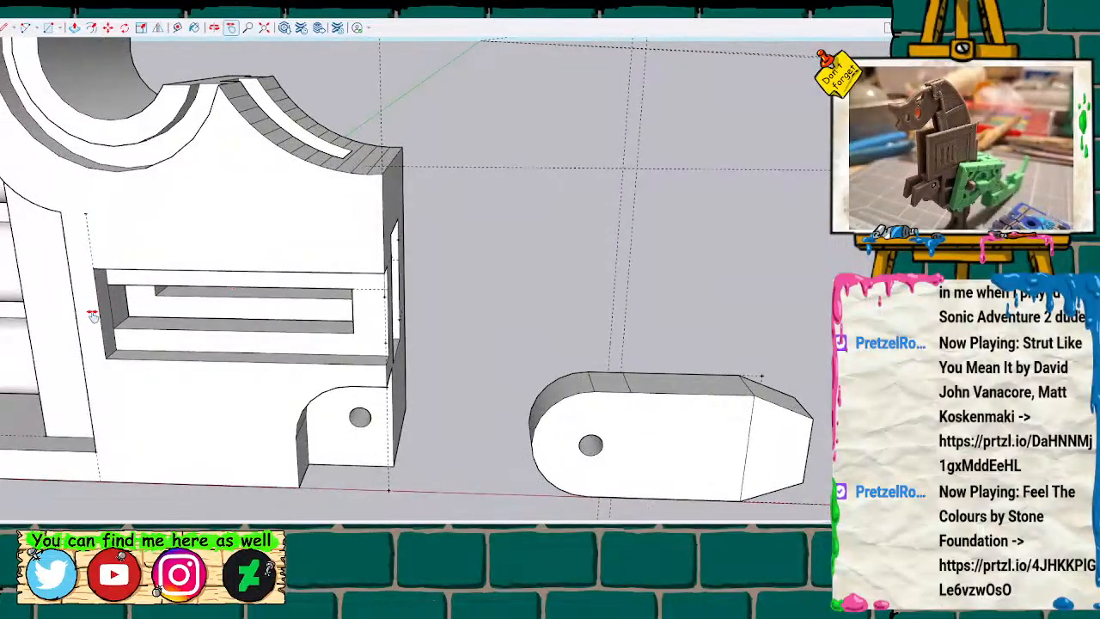
pyautogui.scroll(-2, 92, 315)
pyautogui.scroll(3, 74, 314)
pyautogui.scroll(2, 74, 313)
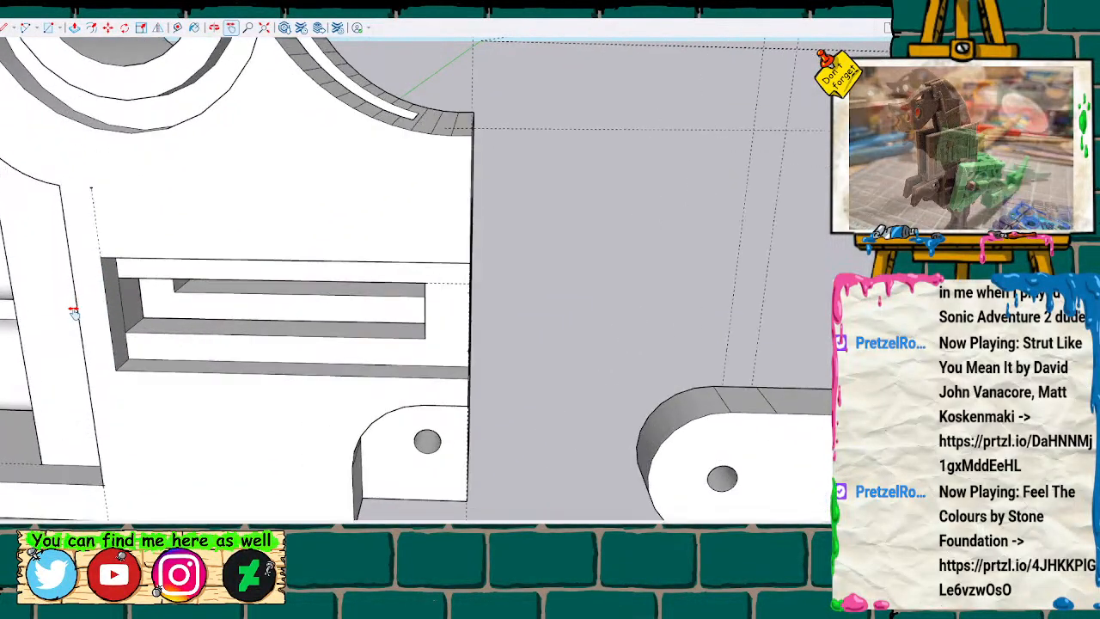
pyautogui.press('o')
pyautogui.moveTo(201, 342)
pyautogui.mouseDown()
pyautogui.moveTo(312, 260)
pyautogui.moveTo(115, 270)
pyautogui.moveTo(558, 321)
pyautogui.moveTo(456, 299)
pyautogui.mouseUp()
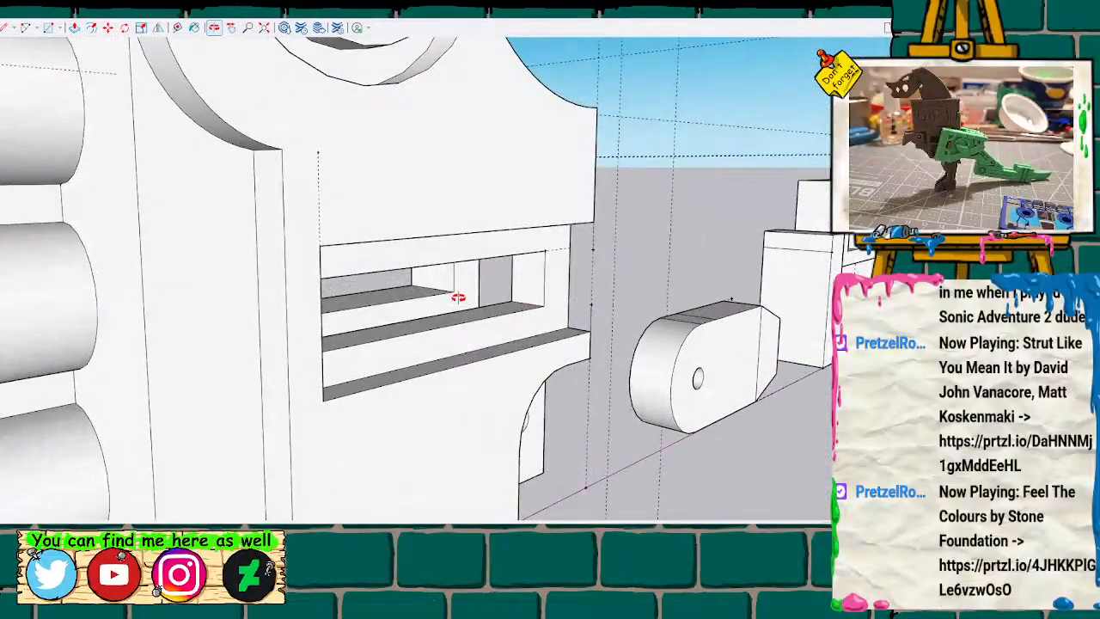
pyautogui.scroll(2, 388, 246)
pyautogui.moveTo(388, 247)
pyautogui.mouseDown()
pyautogui.moveTo(295, 267)
pyautogui.moveTo(258, 260)
pyautogui.moveTo(265, 276)
pyautogui.mouseUp()
pyautogui.scroll(-5, 264, 276)
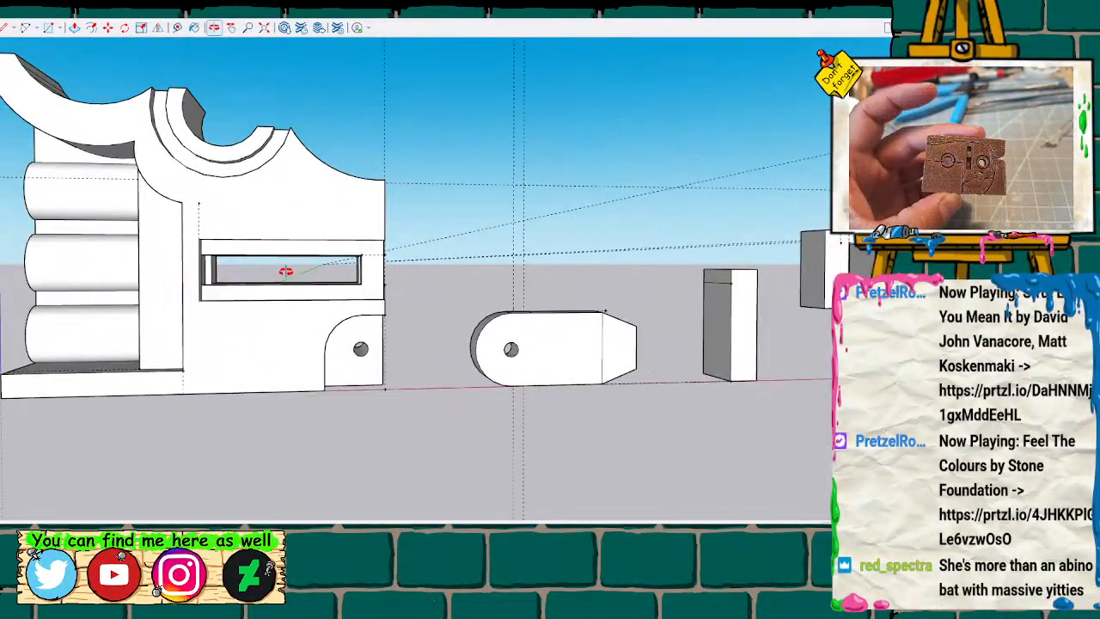
pyautogui.moveTo(359, 270)
pyautogui.mouseDown()
pyautogui.moveTo(230, 294)
pyautogui.moveTo(0, 295)
pyautogui.moveTo(665, 277)
pyautogui.moveTo(343, 284)
pyautogui.moveTo(318, 246)
pyautogui.moveTo(249, 280)
pyautogui.mouseUp()
pyautogui.scroll(3, 304, 277)
pyautogui.moveTo(703, 330)
pyautogui.mouseDown()
pyautogui.moveTo(422, 301)
pyautogui.moveTo(73, 307)
pyautogui.moveTo(634, 300)
pyautogui.moveTo(741, 289)
pyautogui.mouseUp()
pyautogui.scroll(-3, 731, 296)
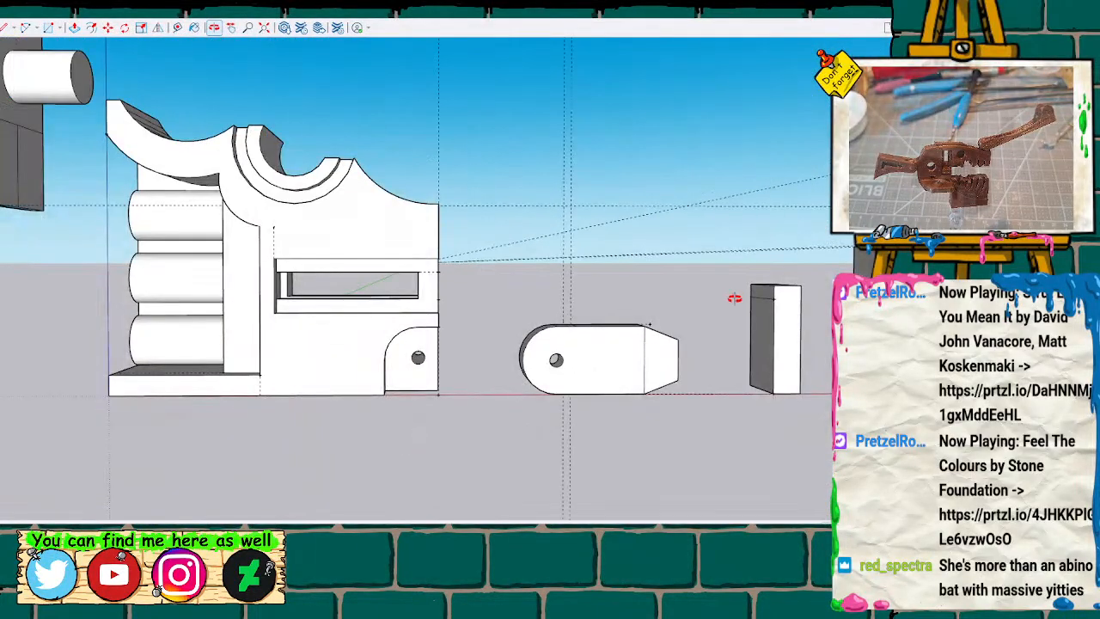
pyautogui.scroll(3, 735, 299)
pyautogui.scroll(2, 735, 299)
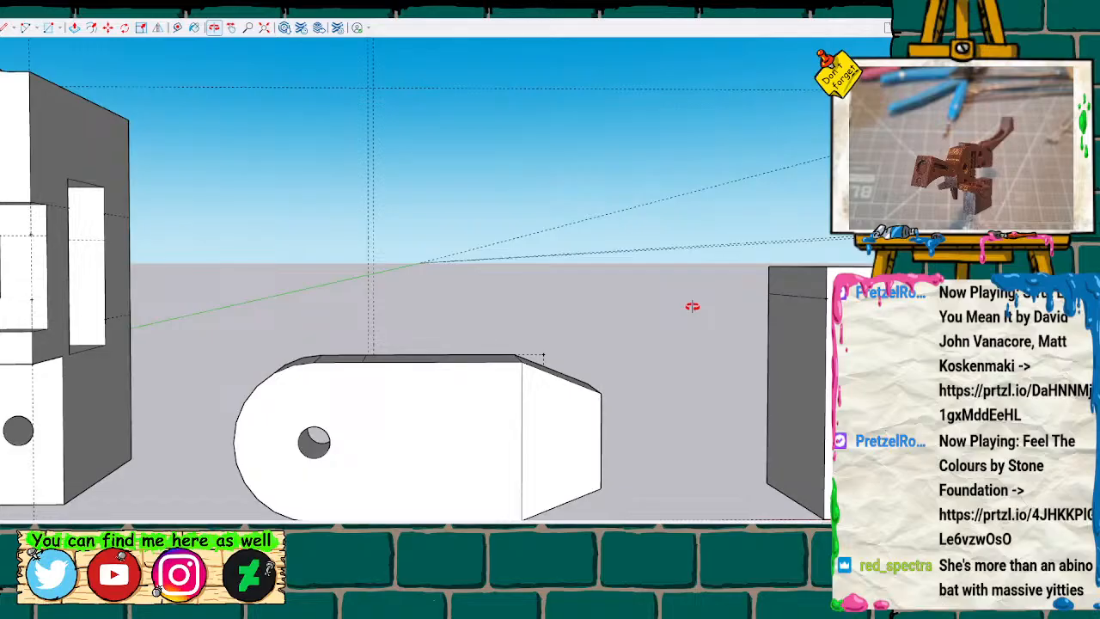
pyautogui.scroll(-3, 692, 307)
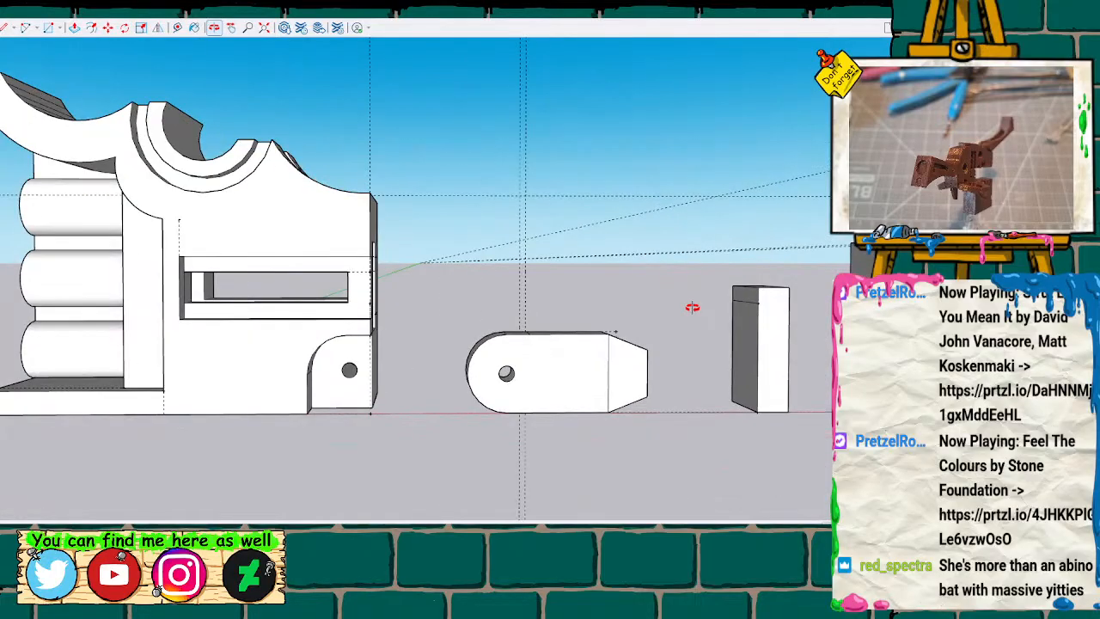
pyautogui.scroll(-2, 692, 307)
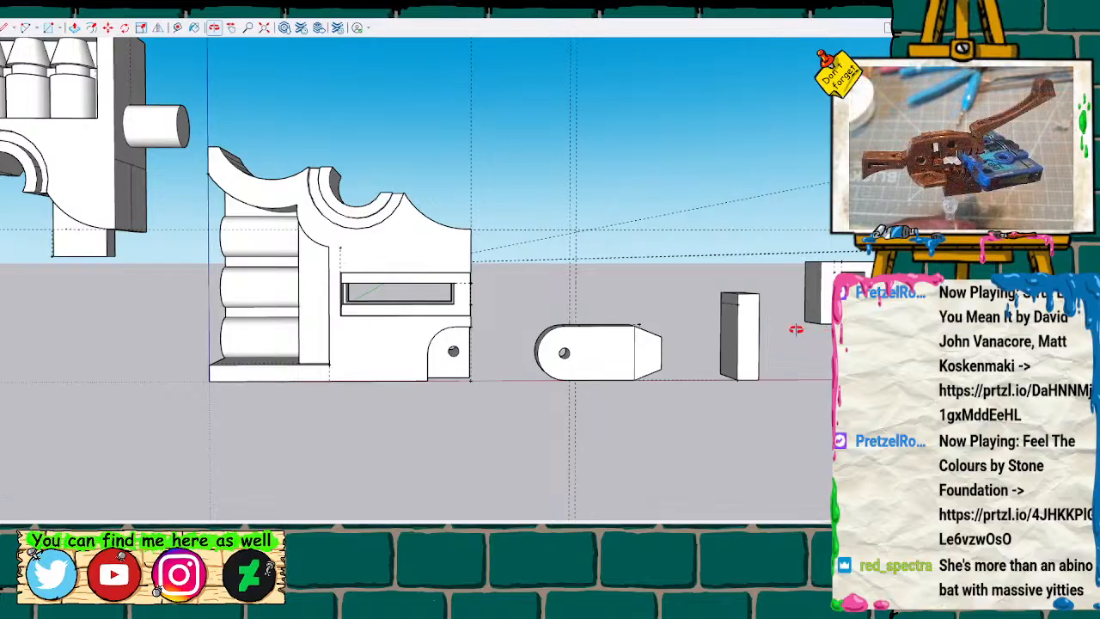
# Try fitting the two lower halves together by moving the half with the side arm so its arm enters the slot.
pyautogui.press('h')
pyautogui.moveTo(791, 427); pyautogui.dragTo(678, 430)
pyautogui.press('space')
pyautogui.click(749, 315)
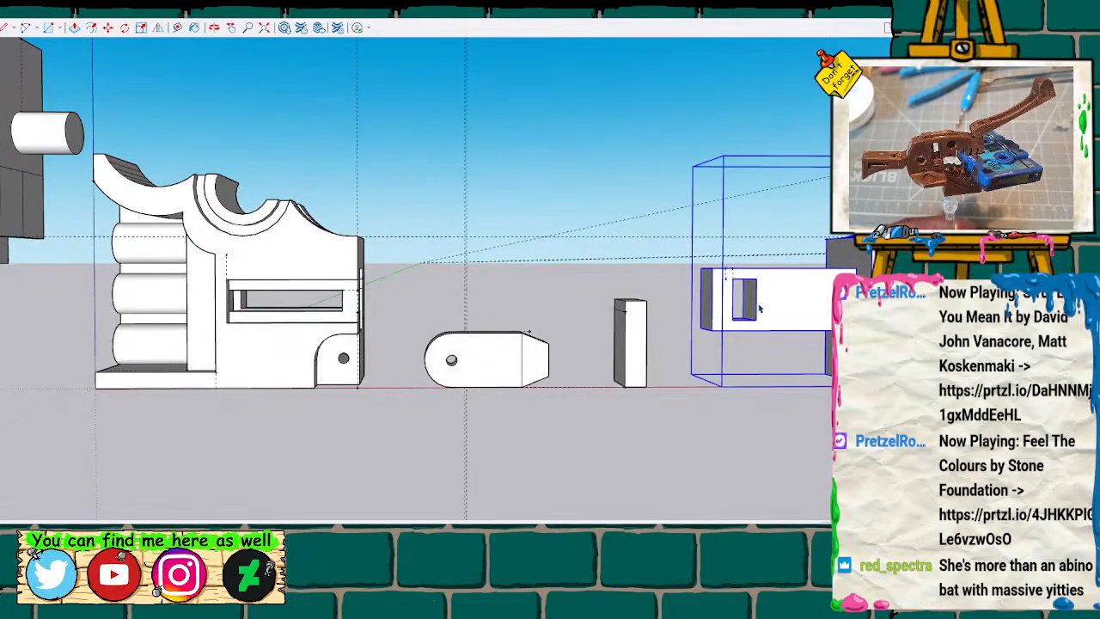
pyautogui.press('m')
pyautogui.click(856, 331)
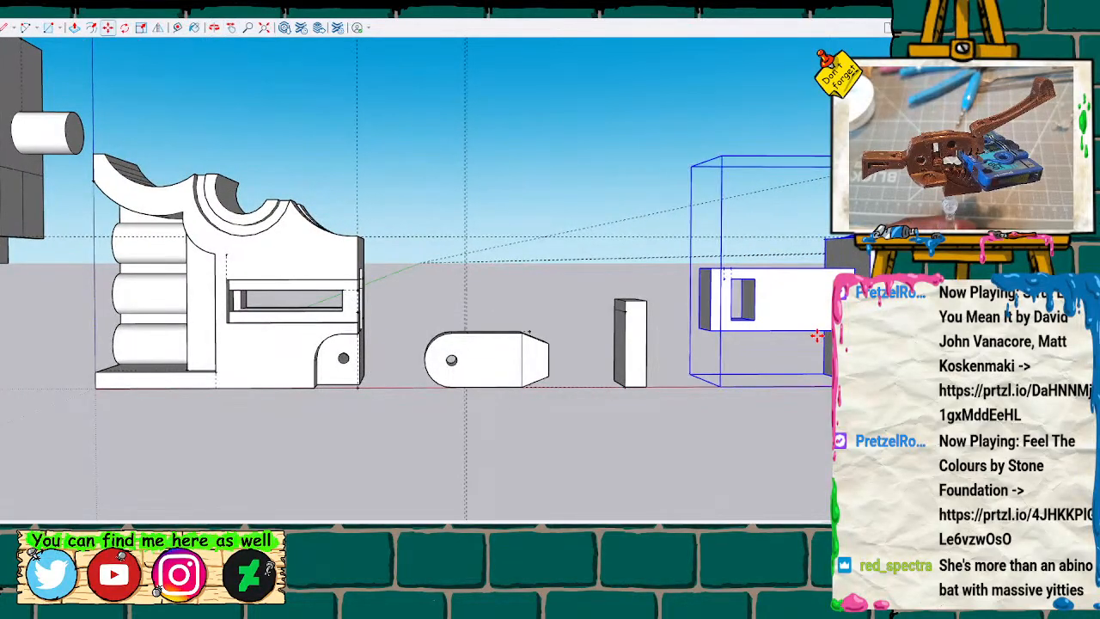
pyautogui.click(357, 325)
pyautogui.scroll(1, 263, 331)
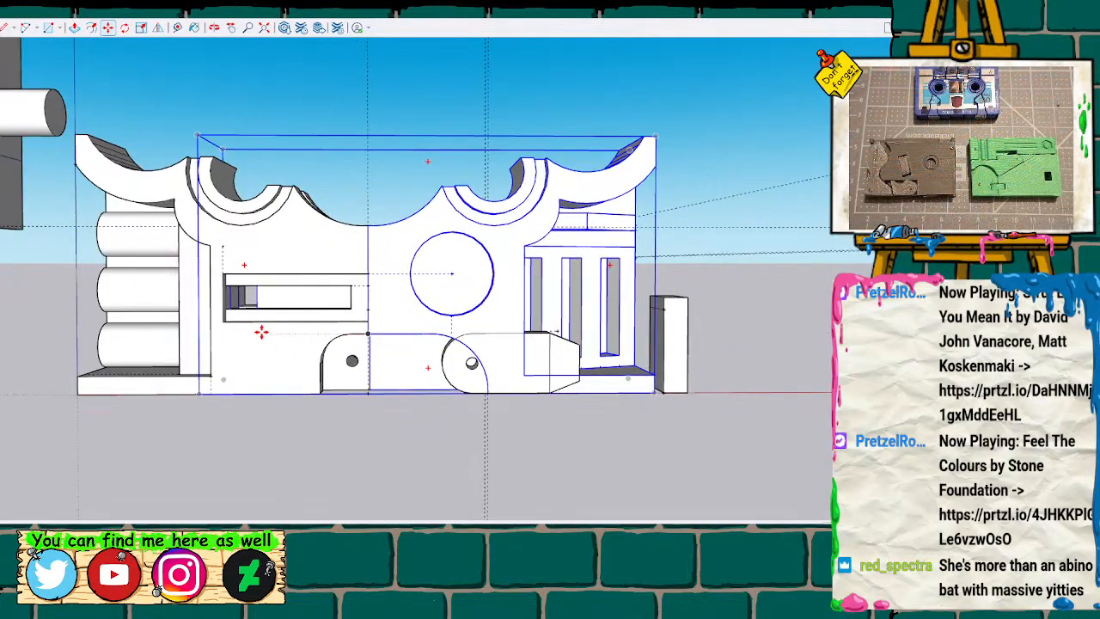
pyautogui.scroll(-1, 272, 329)
pyautogui.scroll(3, 275, 329)
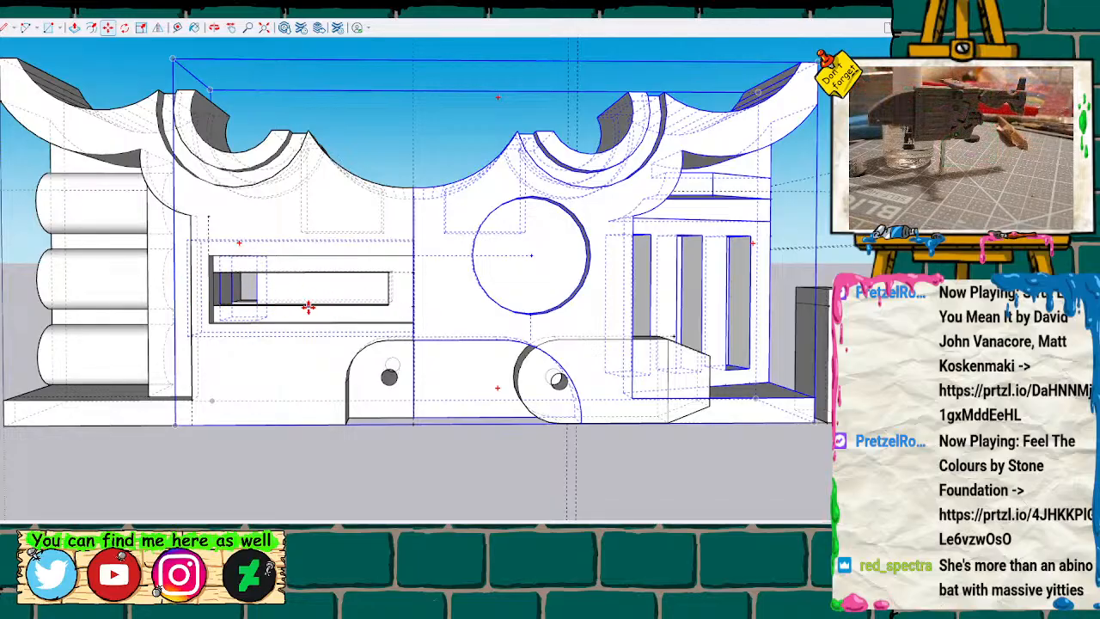
# Slide the half with the side arm outward until the arm's window nears the slot's outer end, and measure the exposed arm.
pyautogui.moveTo(308, 306); pyautogui.dragTo(364, 300, button='middle')
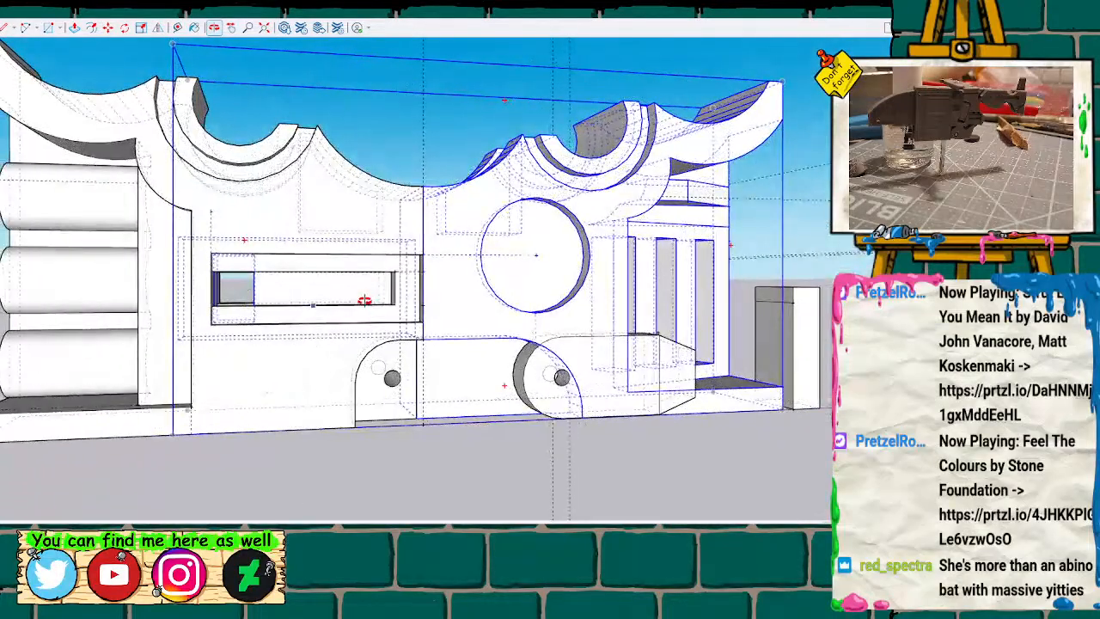
pyautogui.moveTo(254, 288); pyautogui.dragTo(384, 288)
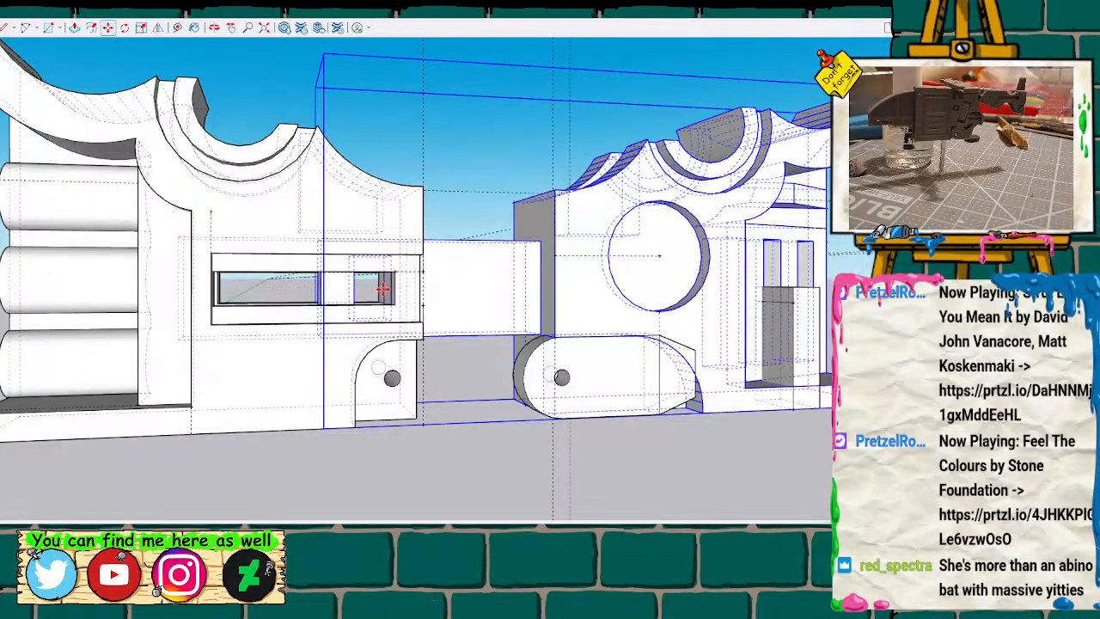
pyautogui.scroll(2, 412, 297)
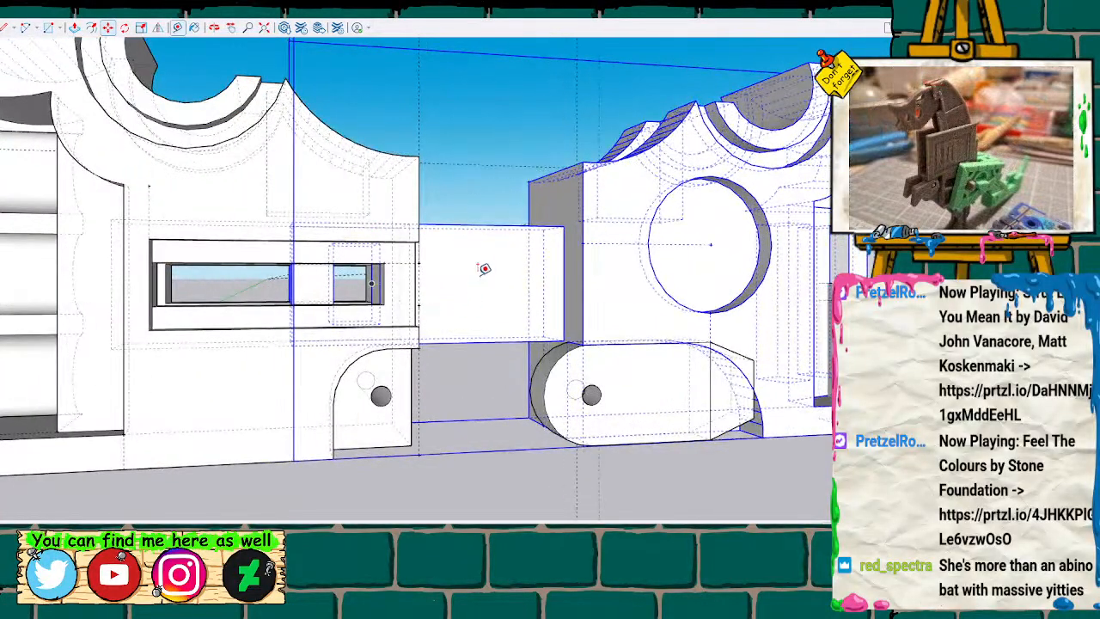
pyautogui.moveTo(505, 194); pyautogui.dragTo(505, 191, button='middle')
pyautogui.moveTo(392, 329); pyautogui.dragTo(393, 295, button='middle')
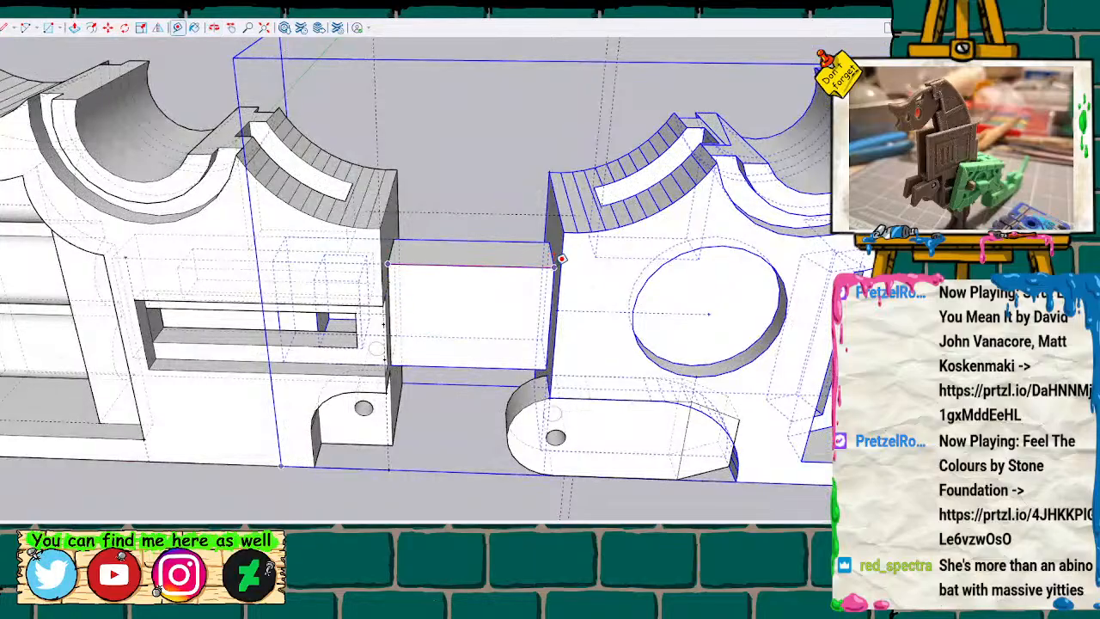
pyautogui.press('space')
# Undo the test-fit moves of the lower half with the side arm.
pyautogui.scroll(1, 421, 365)
pyautogui.scroll(-3, 421, 367)
pyautogui.scroll(-5, 421, 368)
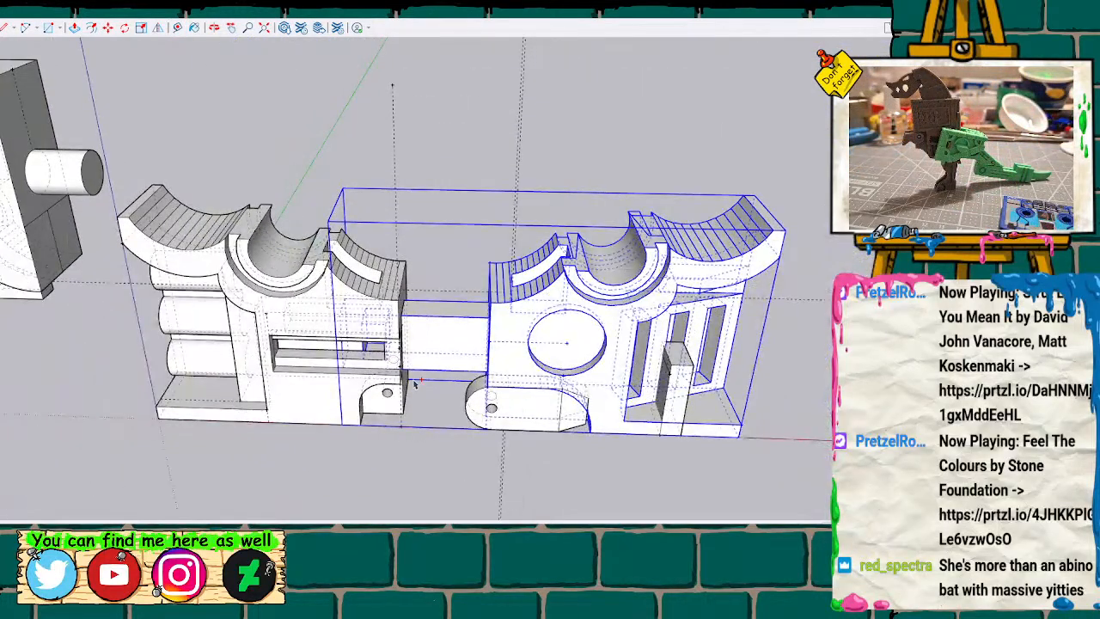
pyautogui.hotkey('ctrl', 'z')
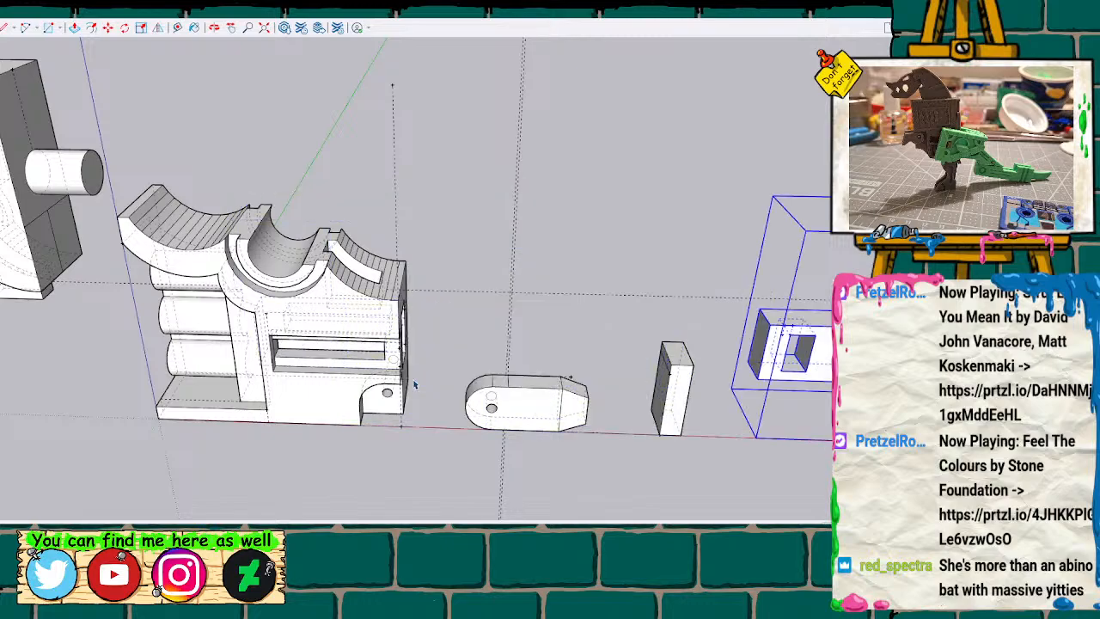
# Open the lower half with the stacked cylinders for editing.
pyautogui.click(329, 404)
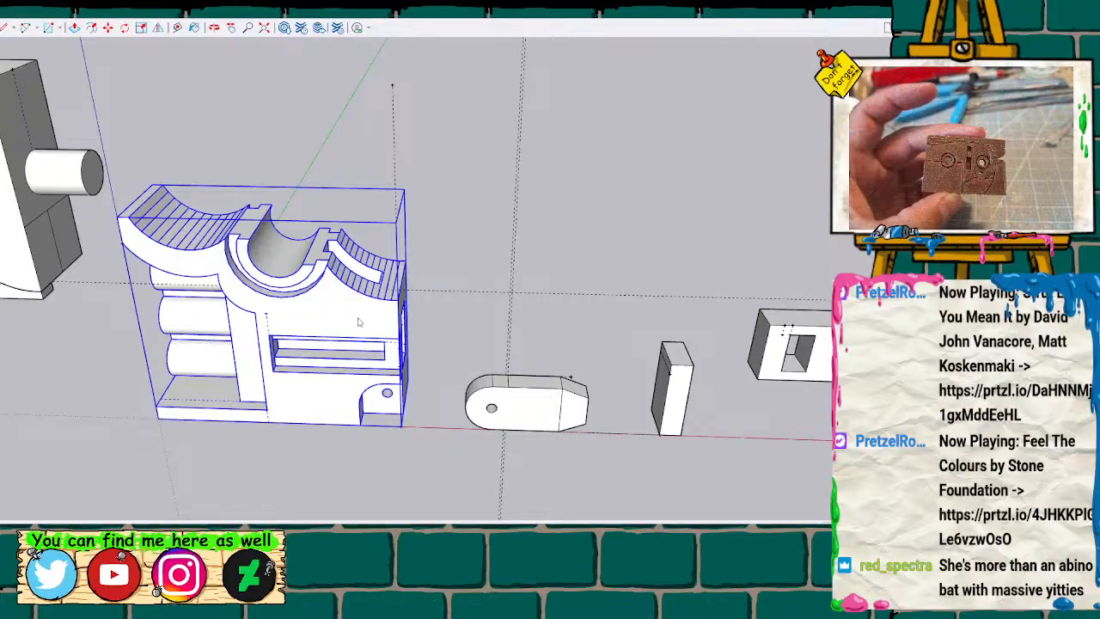
pyautogui.click(373, 276)
pyautogui.moveTo(338, 481); pyautogui.dragTo(380, 324, button='middle')
pyautogui.scroll(4, 304, 384)
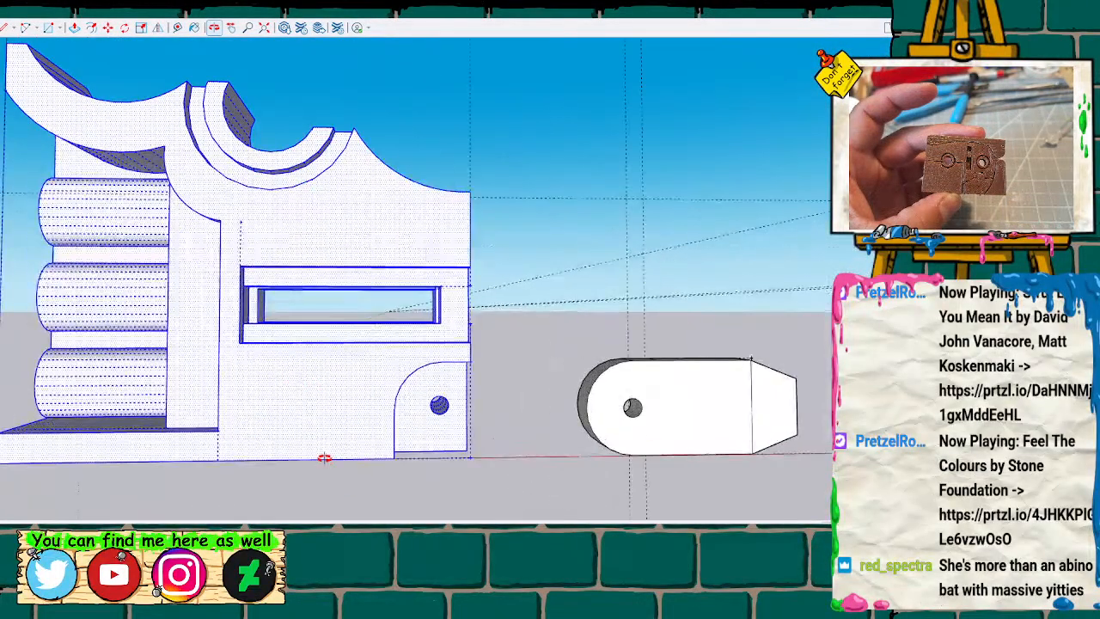
pyautogui.click(339, 488)
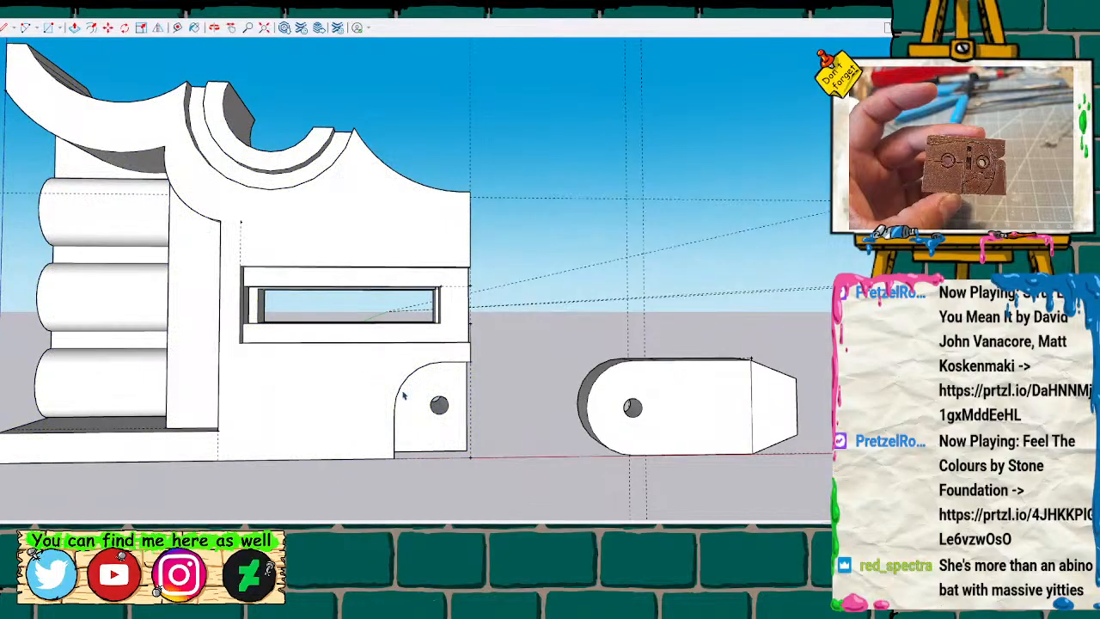
pyautogui.scroll(-2, 403, 393)
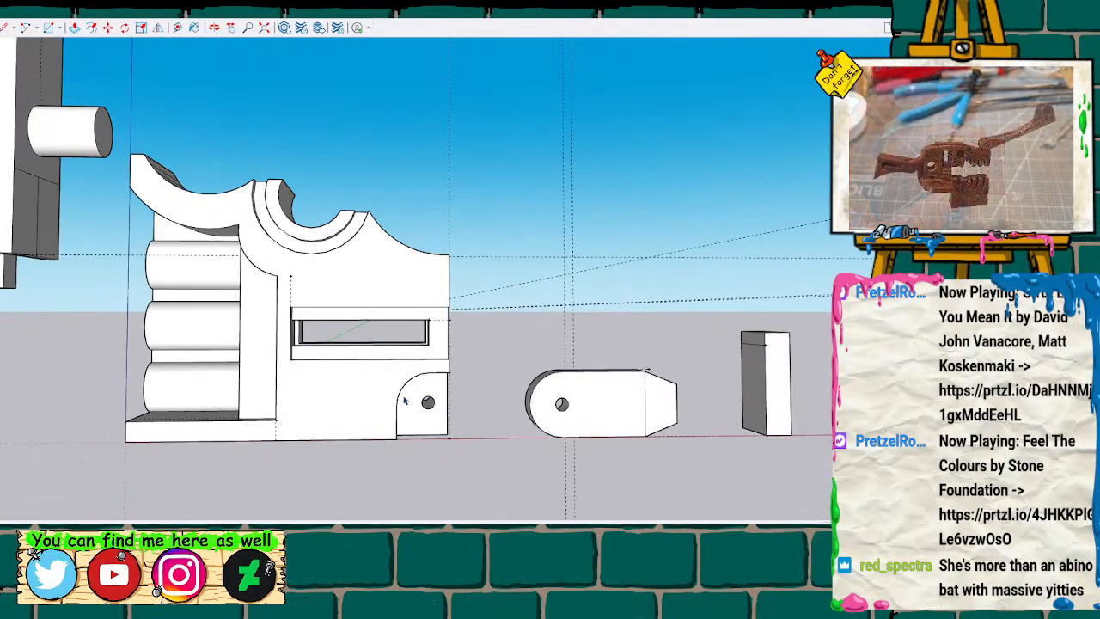
# Push/Pull the upper face of the side slot's outer recess up to the top edge of the adjacent end window.
pyautogui.scroll(1, 408, 399)
pyautogui.moveTo(533, 303)
pyautogui.mouseDown(button='middle')
pyautogui.moveTo(525, 290)
pyautogui.moveTo(267, 324)
pyautogui.moveTo(622, 285)
pyautogui.moveTo(515, 285)
pyautogui.moveTo(644, 287)
pyautogui.moveTo(538, 295)
pyautogui.moveTo(557, 255)
pyautogui.moveTo(510, 277)
pyautogui.moveTo(521, 298)
pyautogui.moveTo(613, 300)
pyautogui.moveTo(584, 312)
pyautogui.moveTo(106, 323)
pyautogui.moveTo(579, 334)
pyautogui.moveTo(447, 297)
pyautogui.moveTo(313, 303)
pyautogui.mouseUp(button='middle')
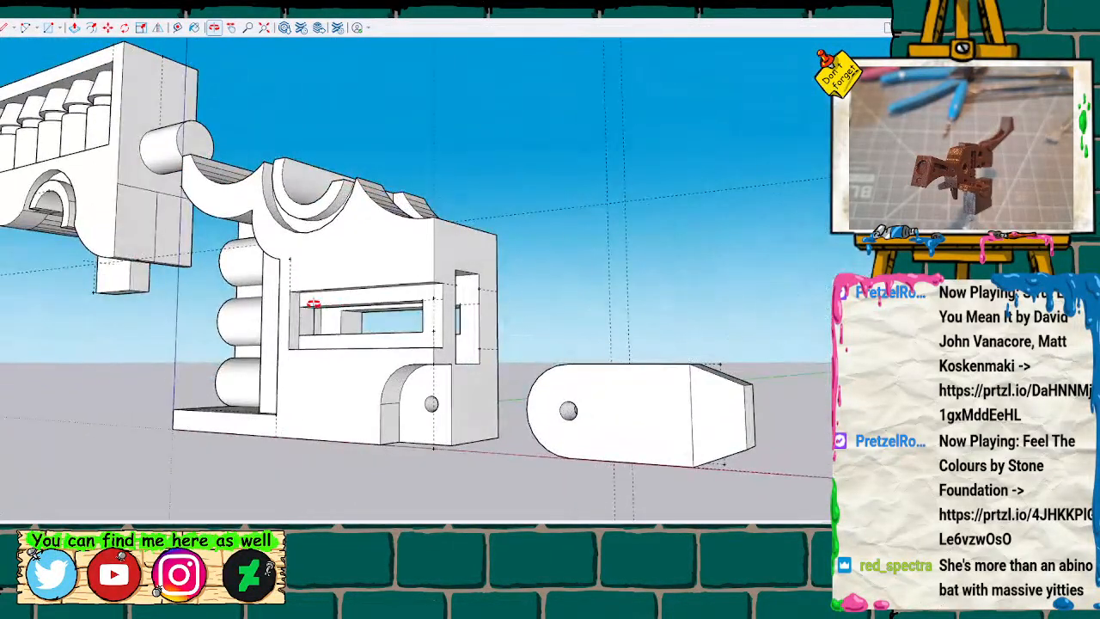
pyautogui.scroll(3, 389, 293)
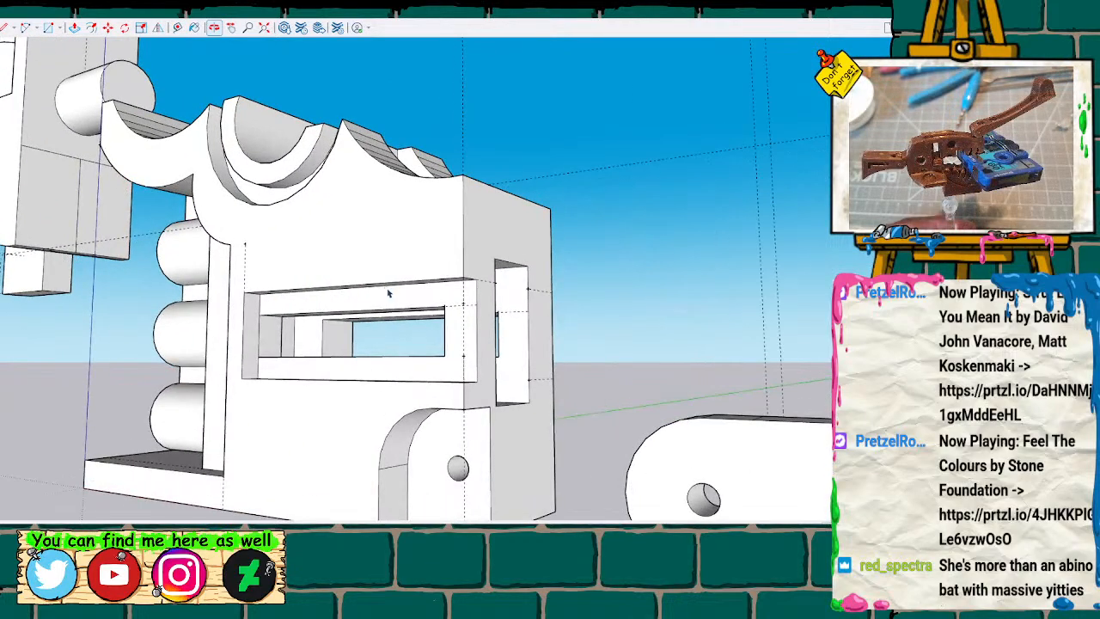
pyautogui.scroll(2, 426, 285)
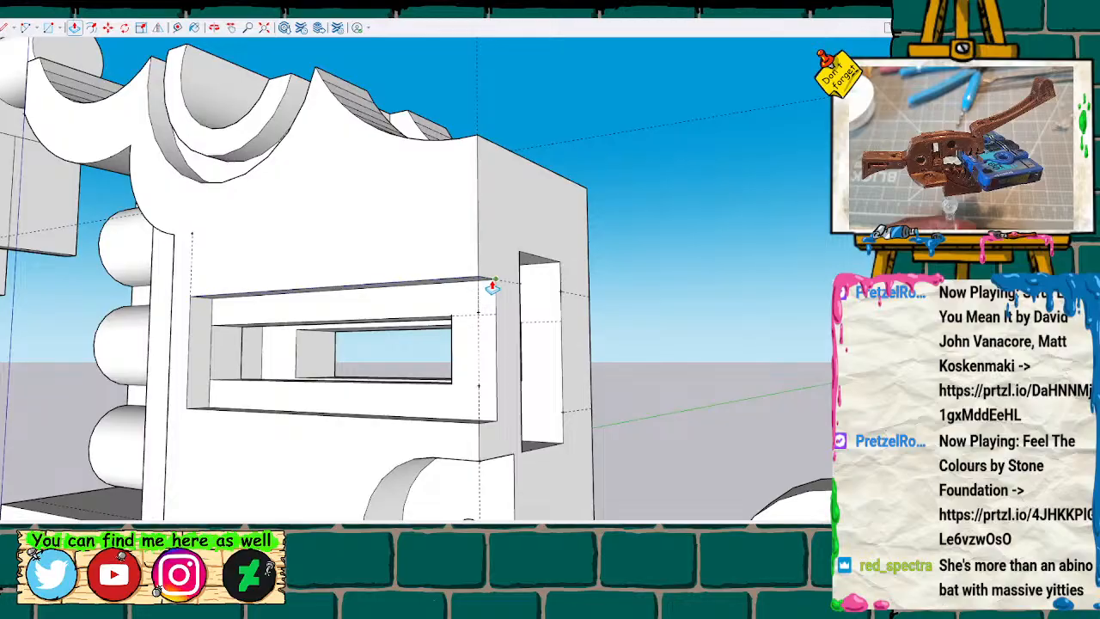
pyautogui.scroll(3, 479, 284)
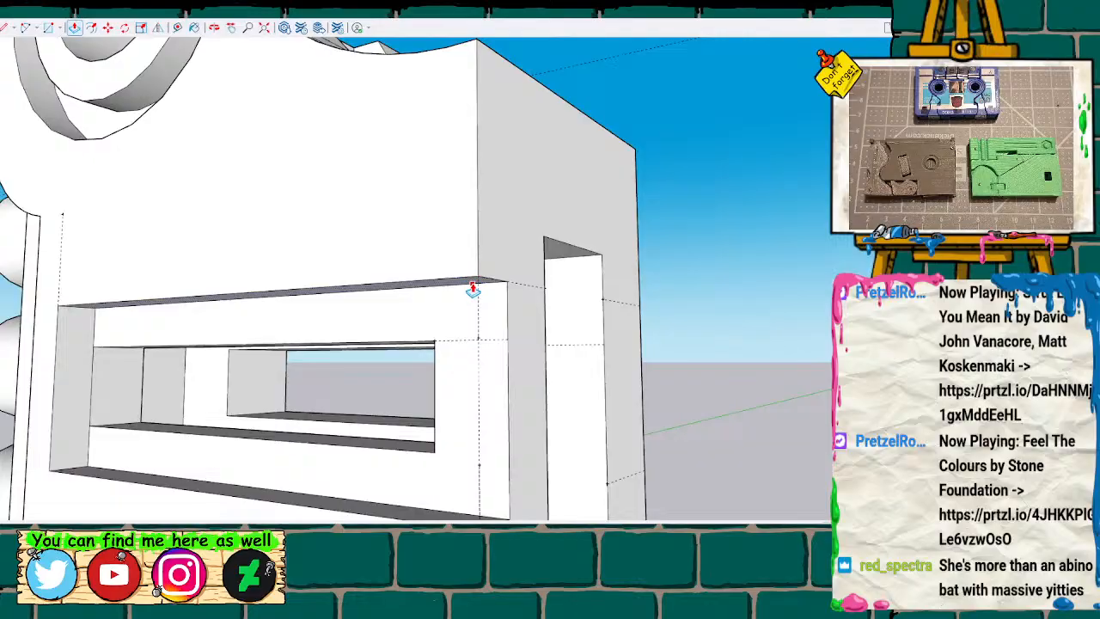
pyautogui.click(471, 285)
pyautogui.click(543, 251)
pyautogui.scroll(-1, 491, 400)
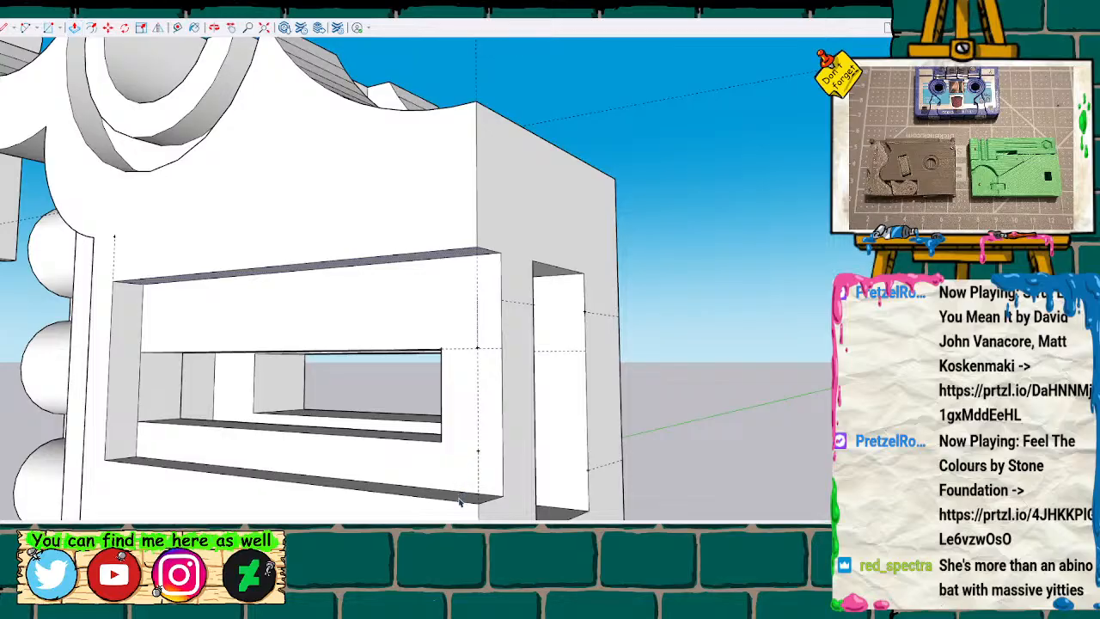
# Push/Pull the lower face of the side slot's outer recess down to the top of the rounded corner cutout and erase the leftover edge.
pyautogui.scroll(-2, 466, 507)
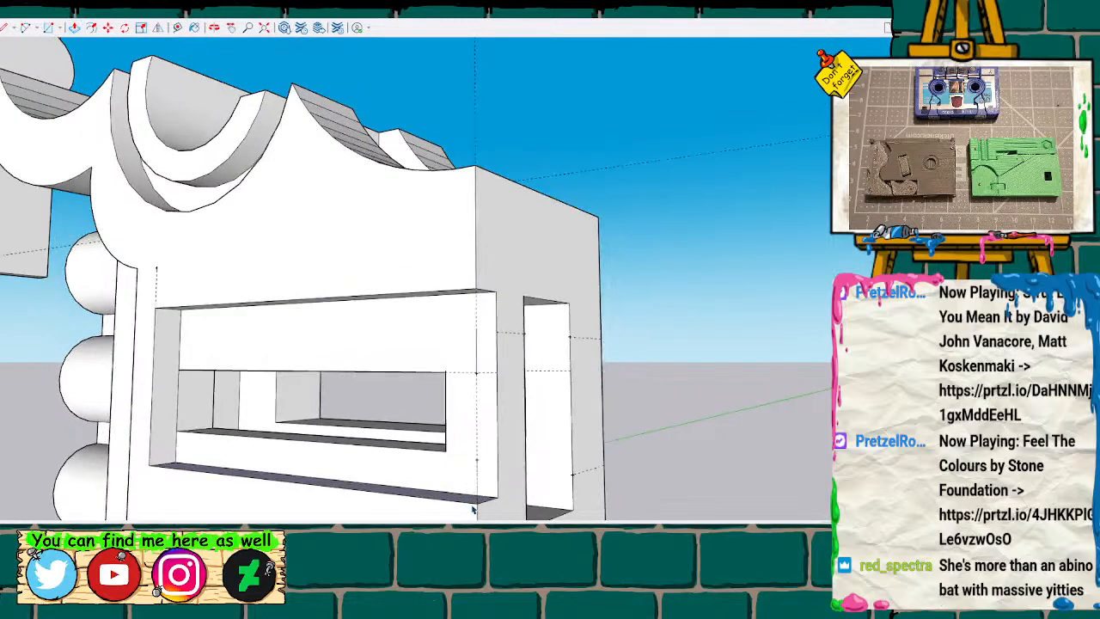
pyautogui.moveTo(487, 473)
pyautogui.keyDown('shift'); pyautogui.mouseDown(button='middle')
pyautogui.moveTo(456, 344)
pyautogui.moveTo(441, 349)
pyautogui.mouseUp(button='middle'); pyautogui.keyUp('shift')
pyautogui.moveTo(429, 265); pyautogui.dragTo(417, 453, button='middle')
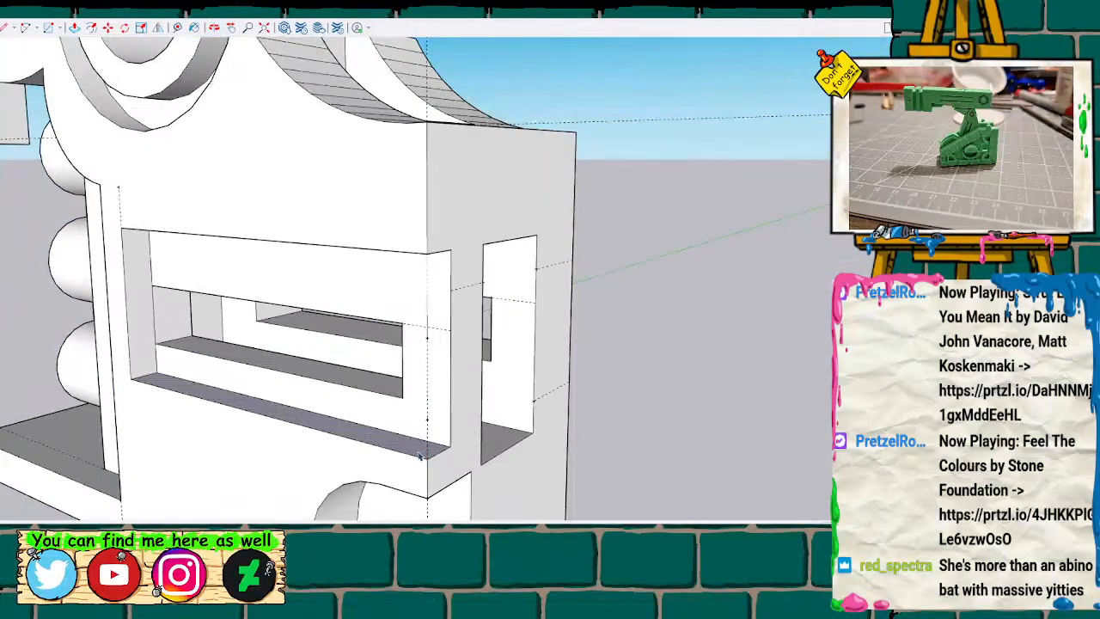
pyautogui.press('p')
pyautogui.click(440, 452)
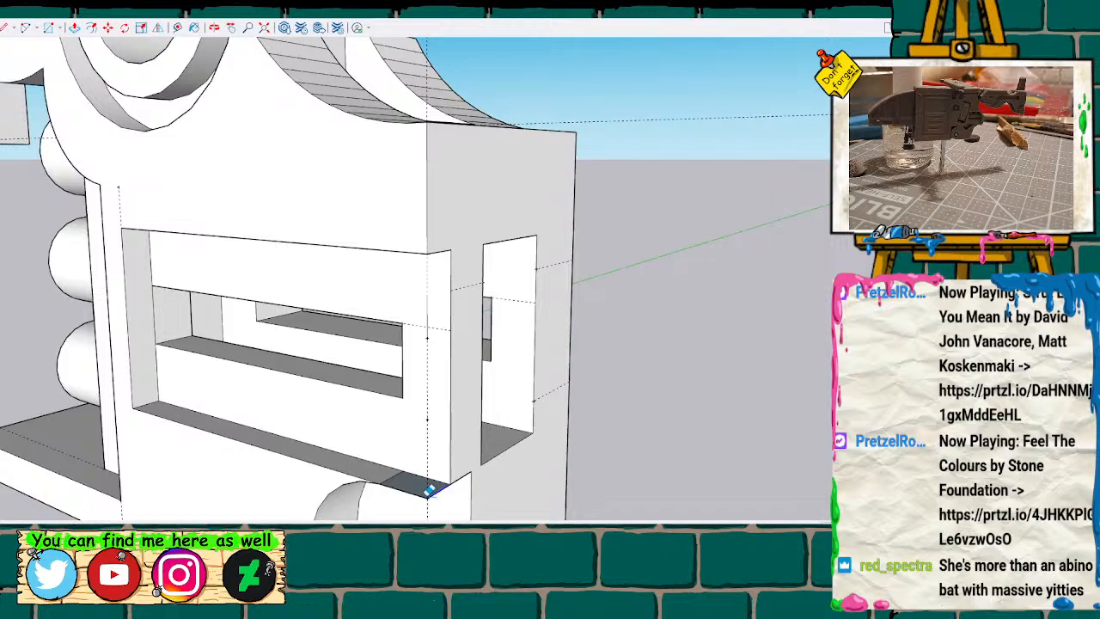
pyautogui.click(430, 494)
# Draw a vertical line from the rounded cutout's arc to the recess's lower edge and Push/Pull the resulting sliver back to the recess's floor.
pyautogui.moveTo(470, 465)
pyautogui.mouseDown(button='middle')
pyautogui.moveTo(427, 341)
pyautogui.moveTo(396, 292)
pyautogui.moveTo(506, 253)
pyautogui.moveTo(629, 309)
pyautogui.mouseUp(button='middle')
pyautogui.scroll(4, 628, 309)
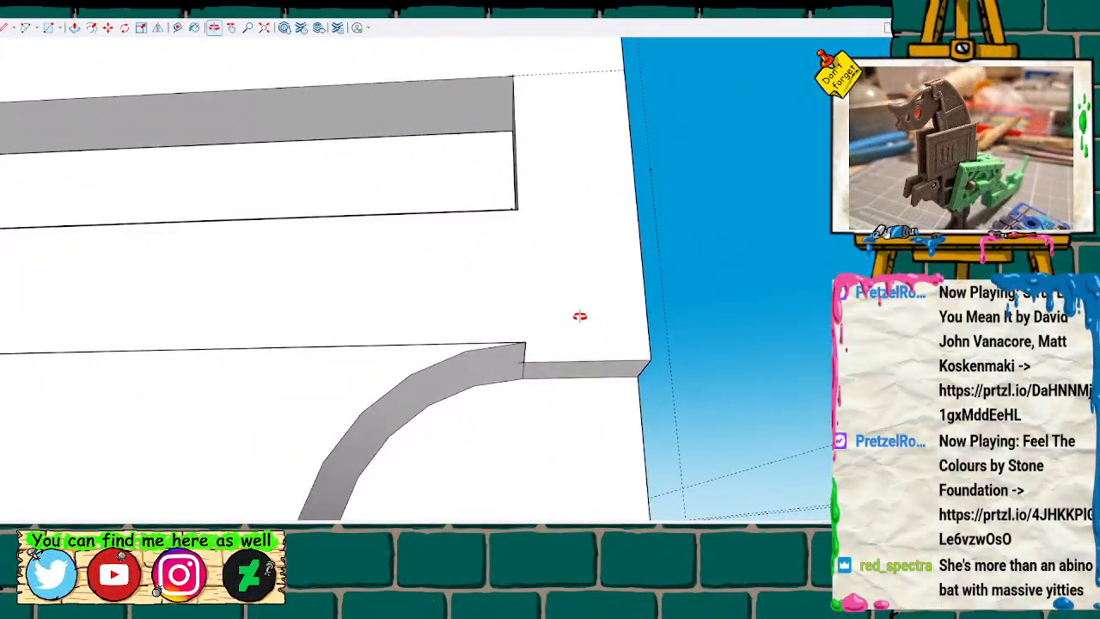
pyautogui.press('l')
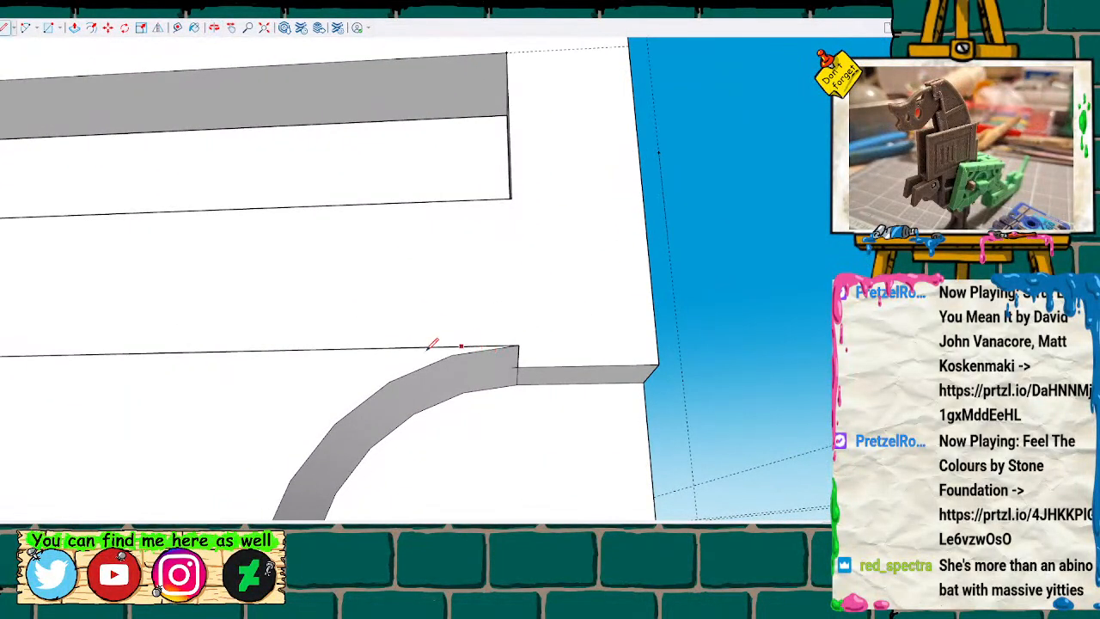
pyautogui.click(388, 382)
pyautogui.click(391, 349)
pyautogui.press('space')
pyautogui.click(423, 365)
pyautogui.click(425, 366)
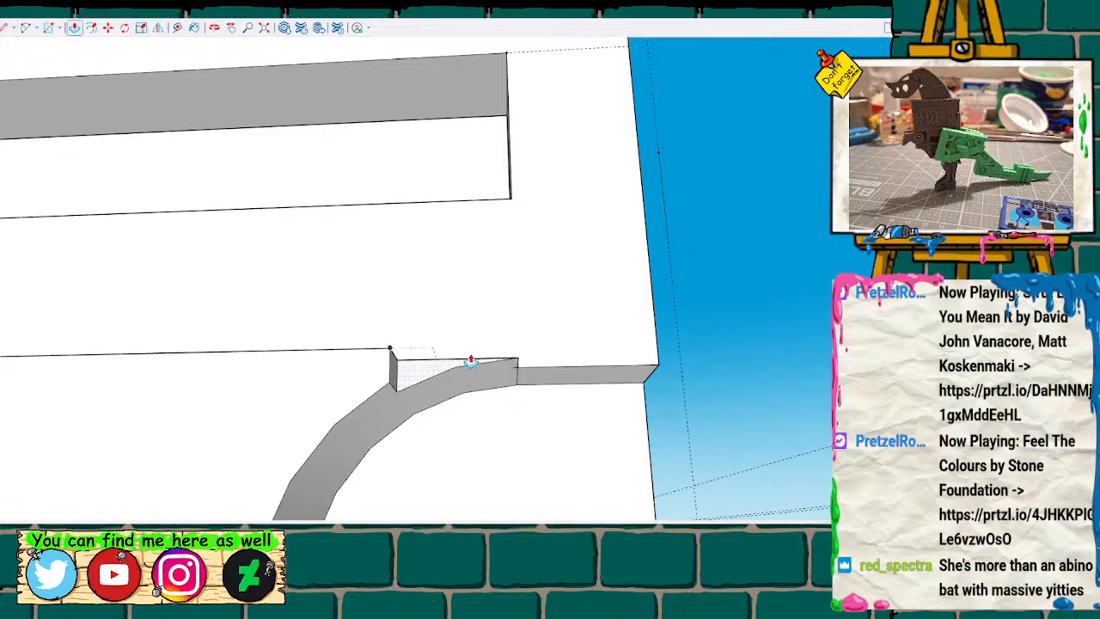
pyautogui.click(521, 372)
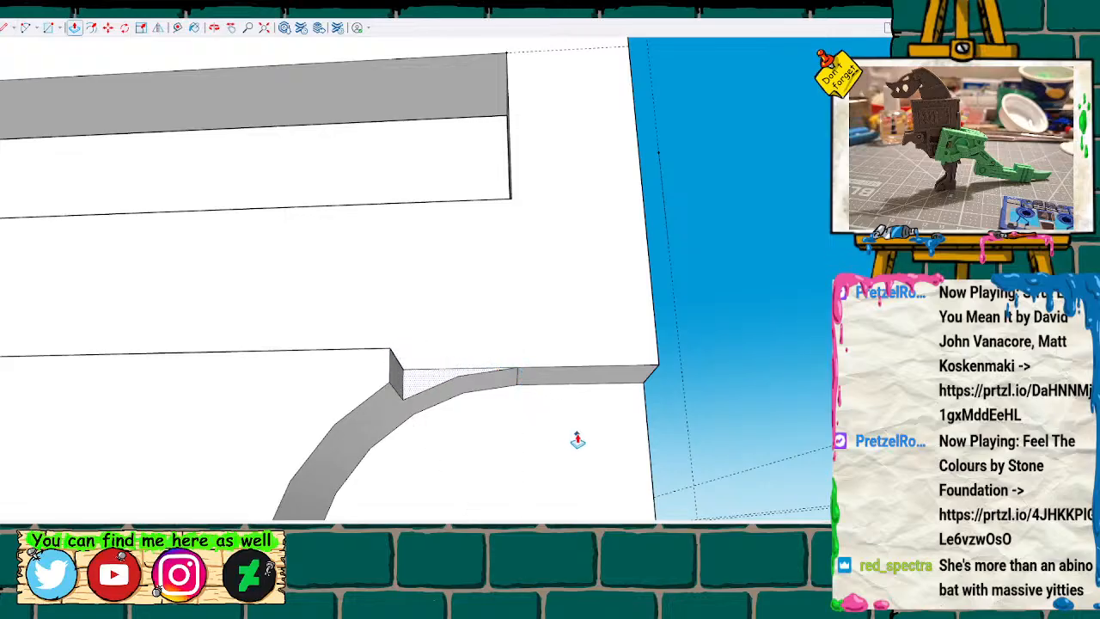
pyautogui.scroll(-5, 464, 315)
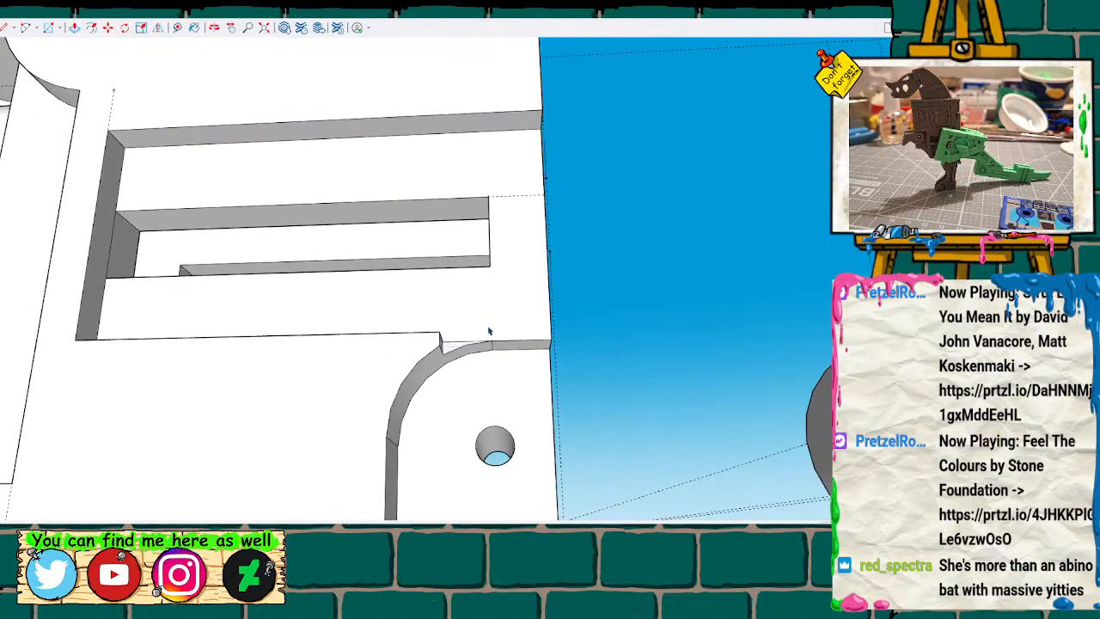
# Measure the height of the middle recess of the side slot at its inner end.
pyautogui.moveTo(336, 270)
pyautogui.mouseDown(button='middle')
pyautogui.moveTo(452, 306)
pyautogui.moveTo(493, 355)
pyautogui.moveTo(620, 387)
pyautogui.moveTo(369, 366)
pyautogui.moveTo(169, 304)
pyautogui.mouseUp(button='middle')
pyautogui.scroll(2, 159, 304)
pyautogui.click(95, 331)
pyautogui.click(96, 241)
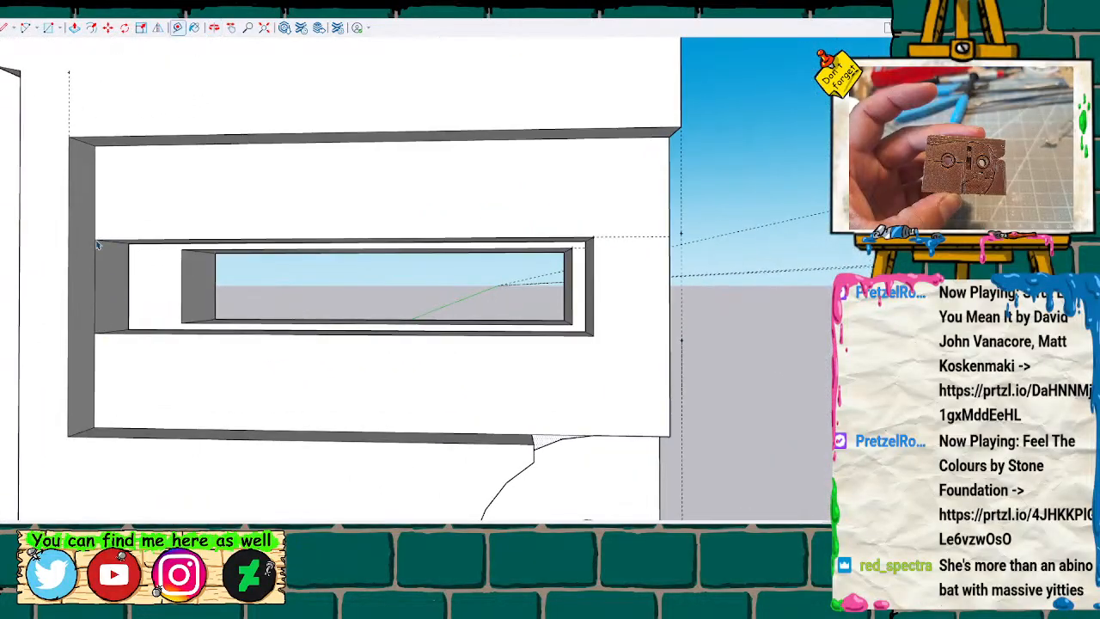
pyautogui.click(133, 244)
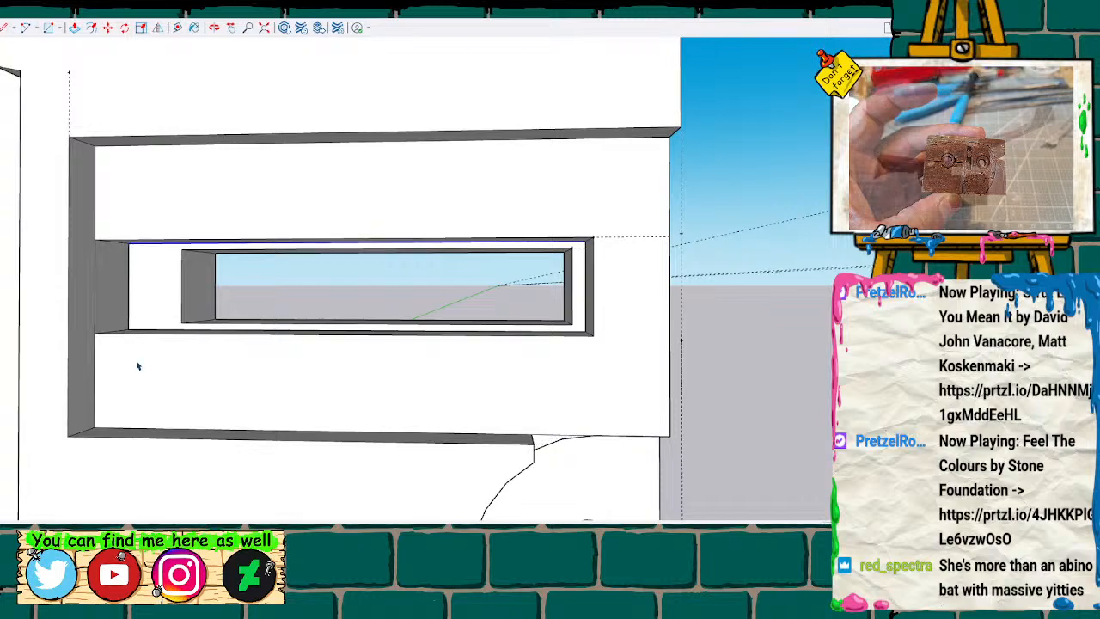
# Push/Pull the middle recess's lower face down and its upper face up to make the recess taller.
pyautogui.moveTo(196, 311); pyautogui.dragTo(189, 352, button='middle')
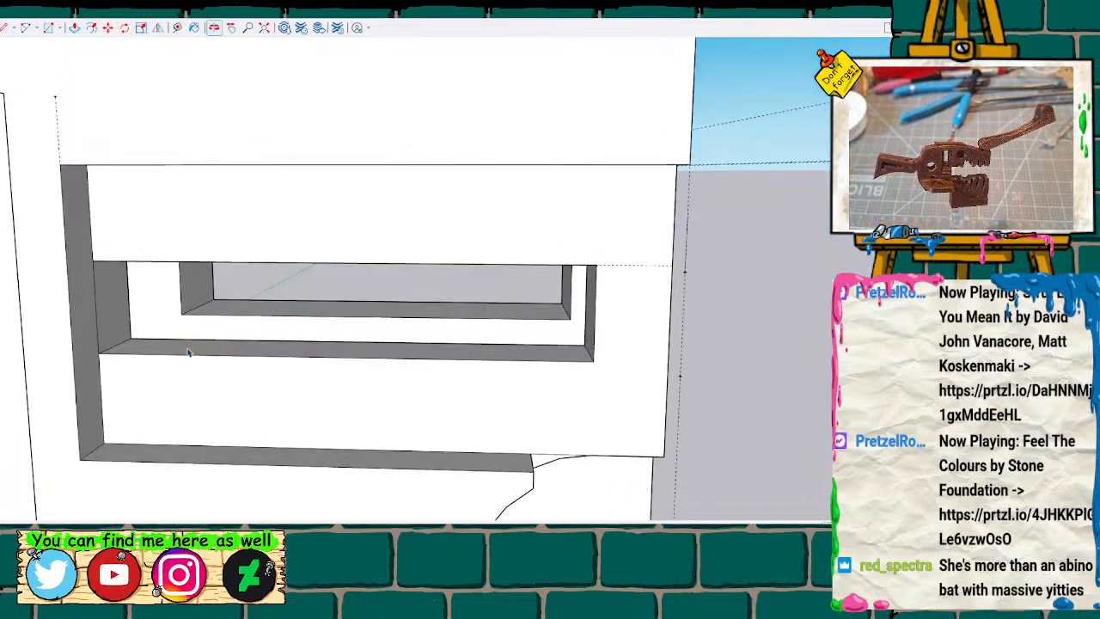
pyautogui.press('p')
pyautogui.moveTo(184, 351); pyautogui.dragTo(187, 373)
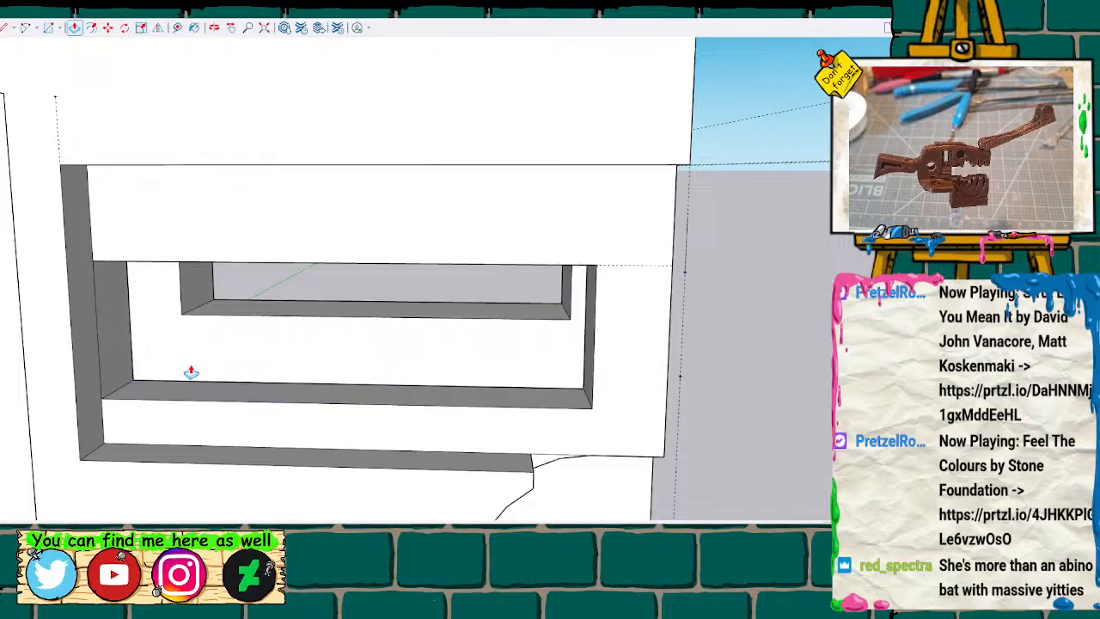
pyautogui.moveTo(247, 312); pyautogui.dragTo(256, 224, button='middle')
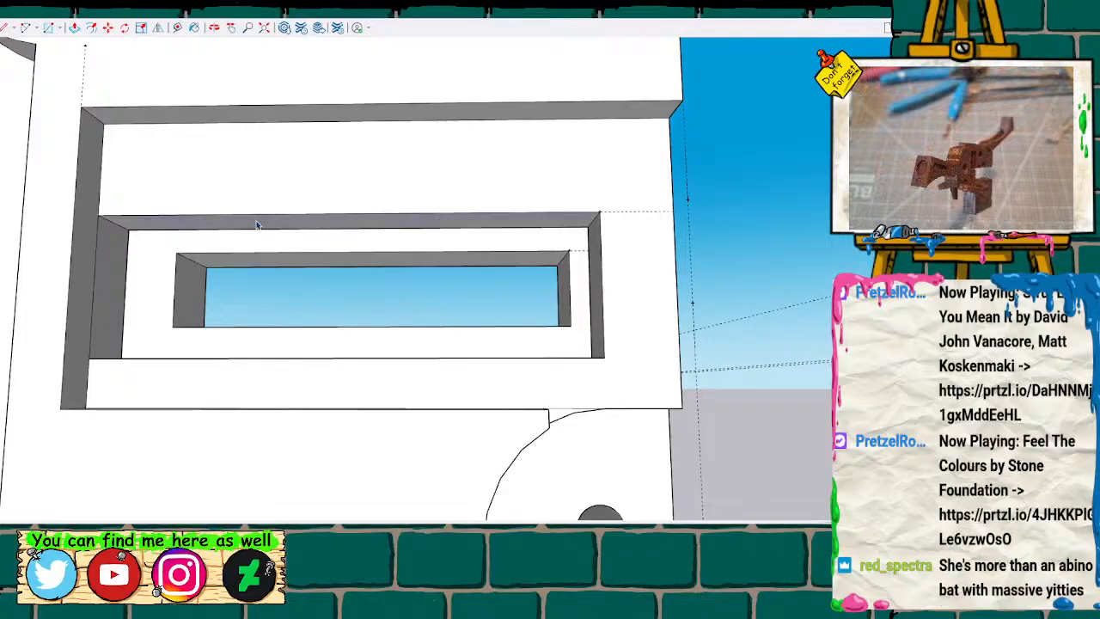
pyautogui.moveTo(255, 226); pyautogui.dragTo(261, 203)
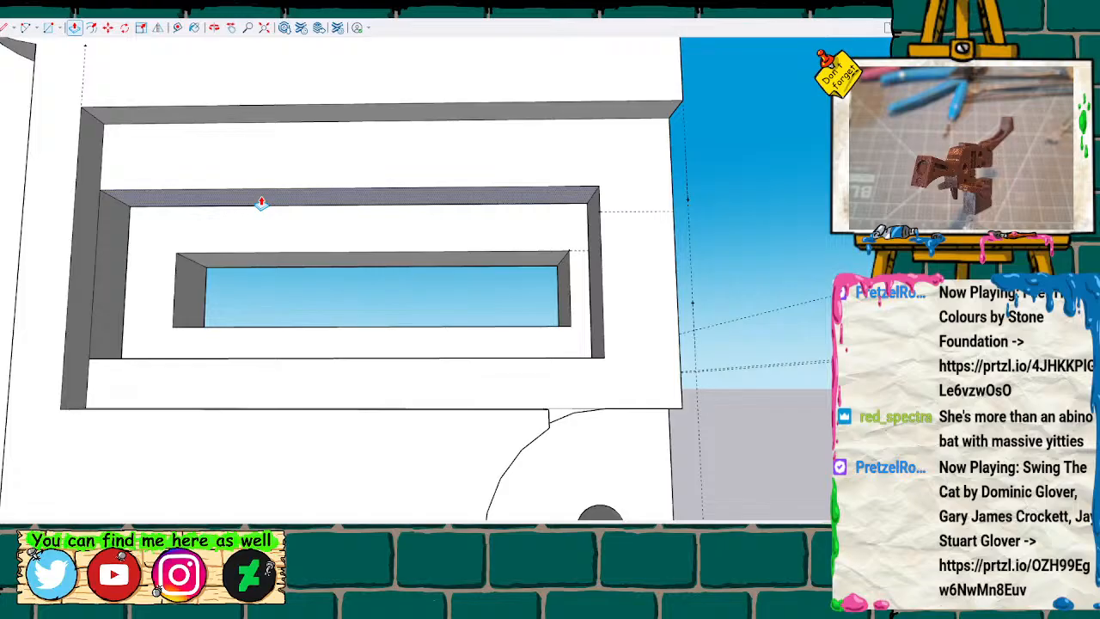
pyautogui.press('Return')
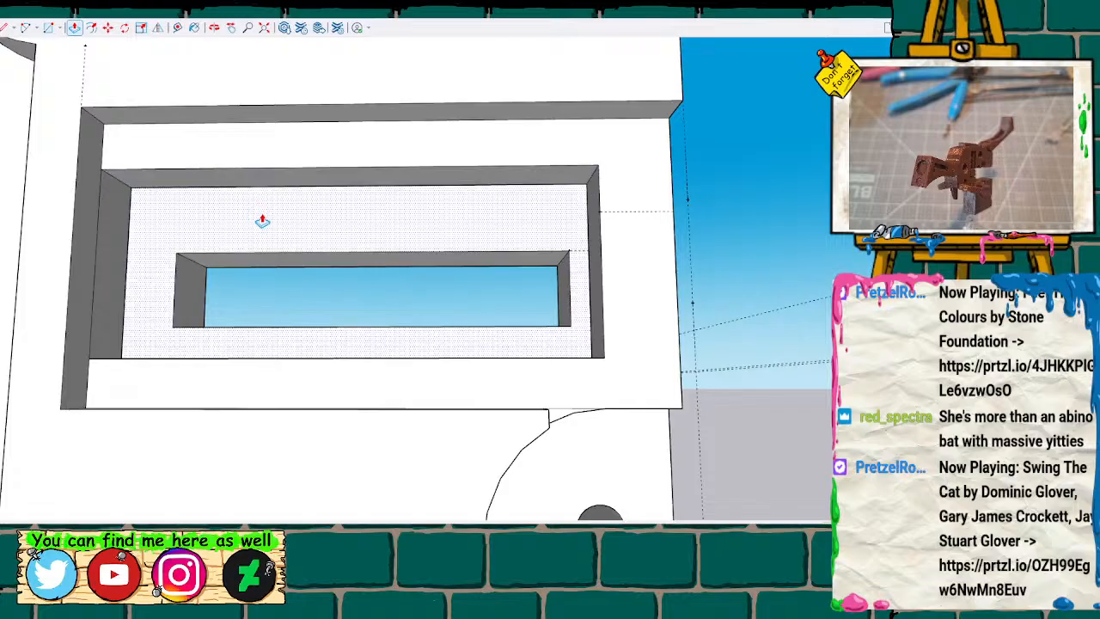
# Measure the distance from the middle recess's upper outer corner to the part's outer side edge.
pyautogui.moveTo(304, 250); pyautogui.dragTo(257, 333, button='middle')
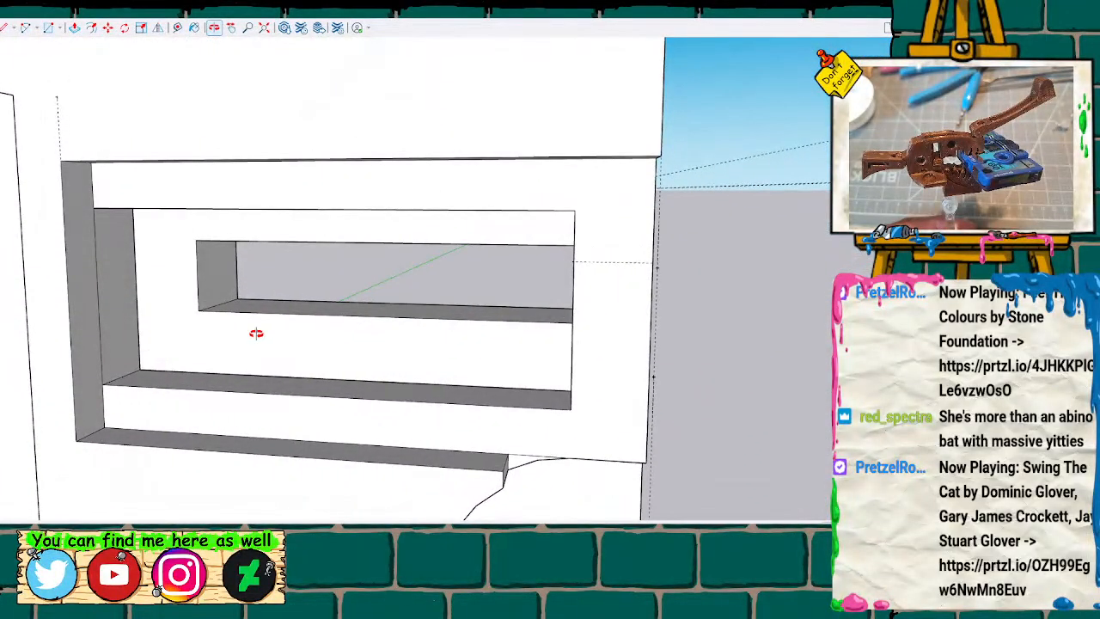
pyautogui.click(575, 210)
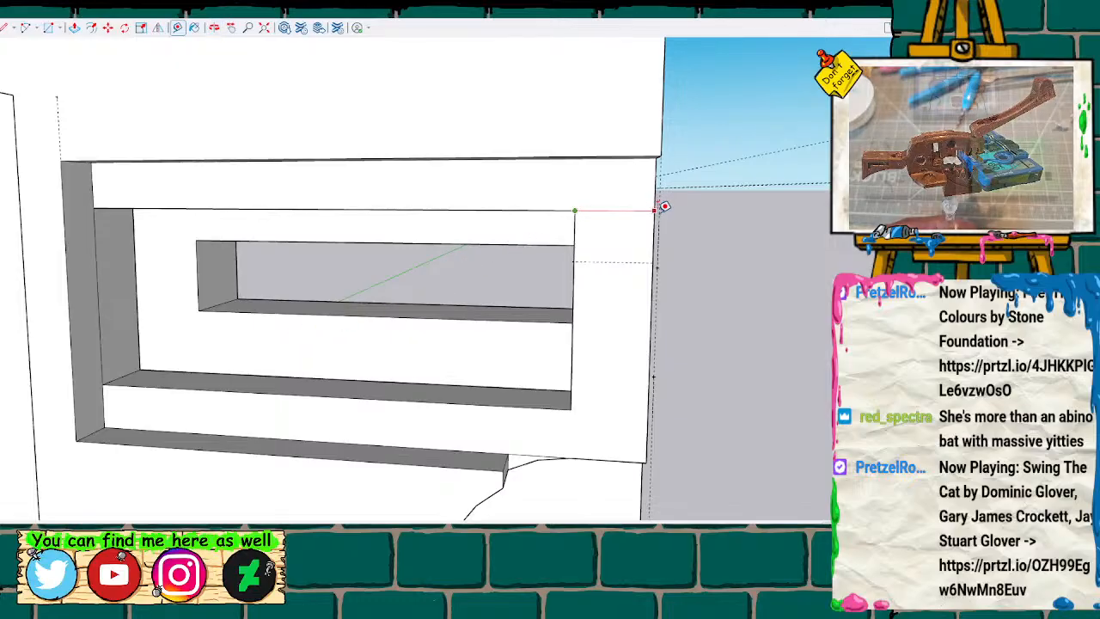
pyautogui.press('space')
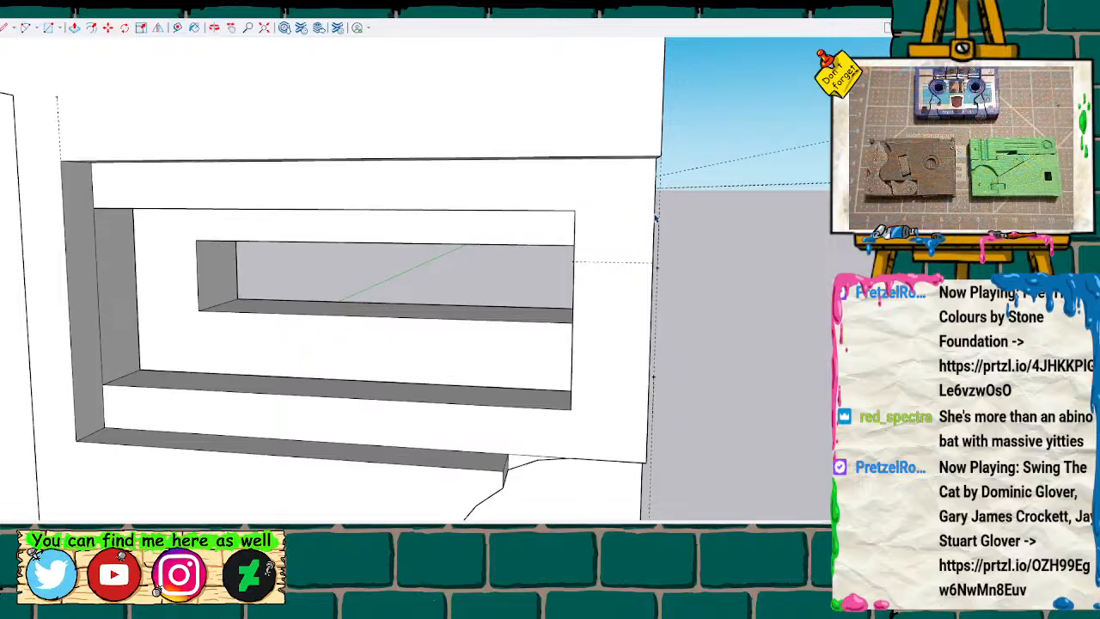
pyautogui.scroll(-5, 602, 283)
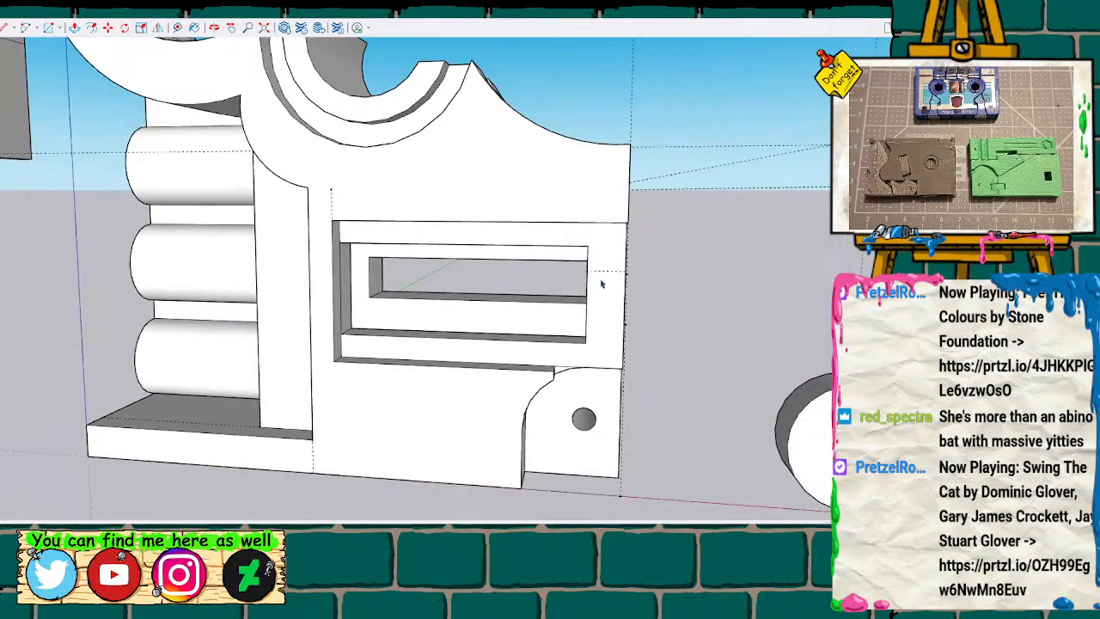
# Try to Push/Pull the innermost window's lower face down and push out the strip left behind it.
pyautogui.moveTo(600, 286); pyautogui.dragTo(523, 260, button='middle')
pyautogui.scroll(6, 650, 278)
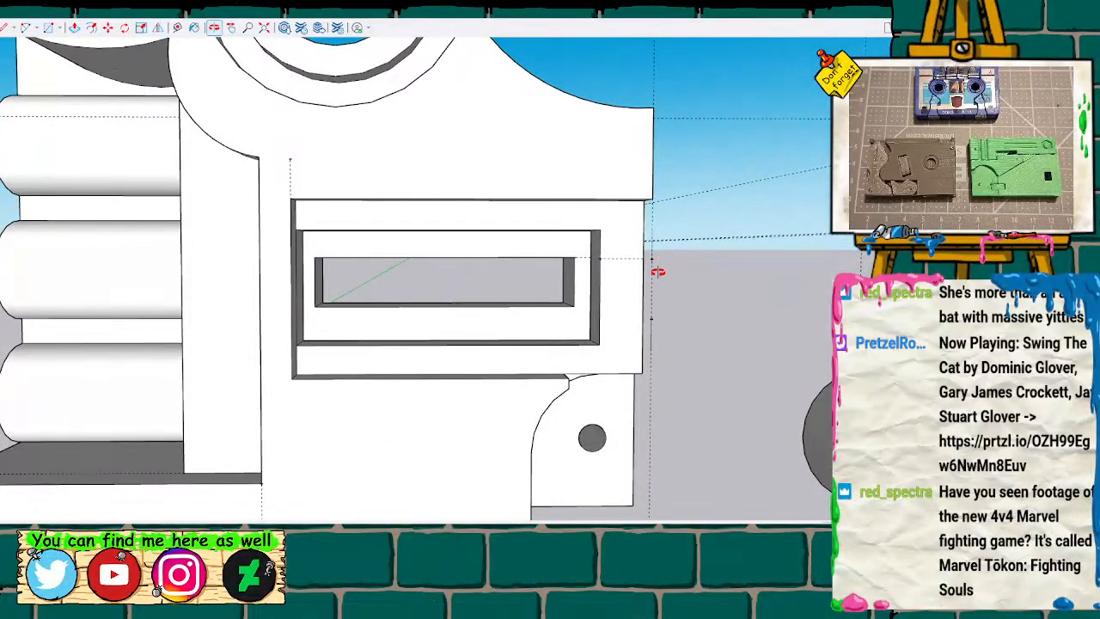
pyautogui.scroll(4, 542, 308)
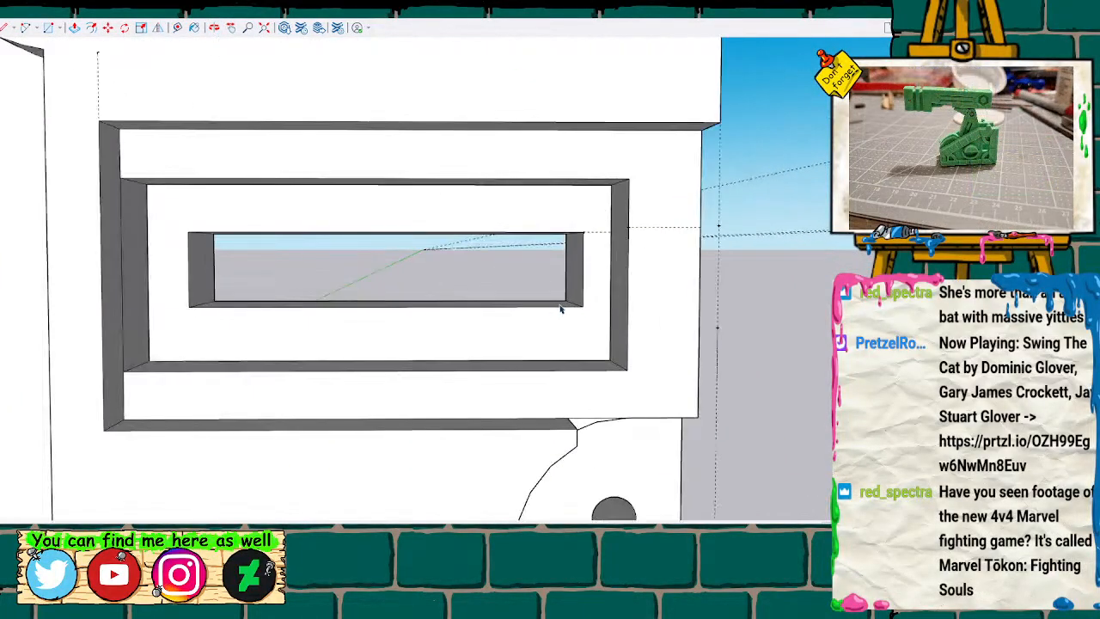
pyautogui.press('p')
pyautogui.moveTo(560, 309); pyautogui.dragTo(558, 342)
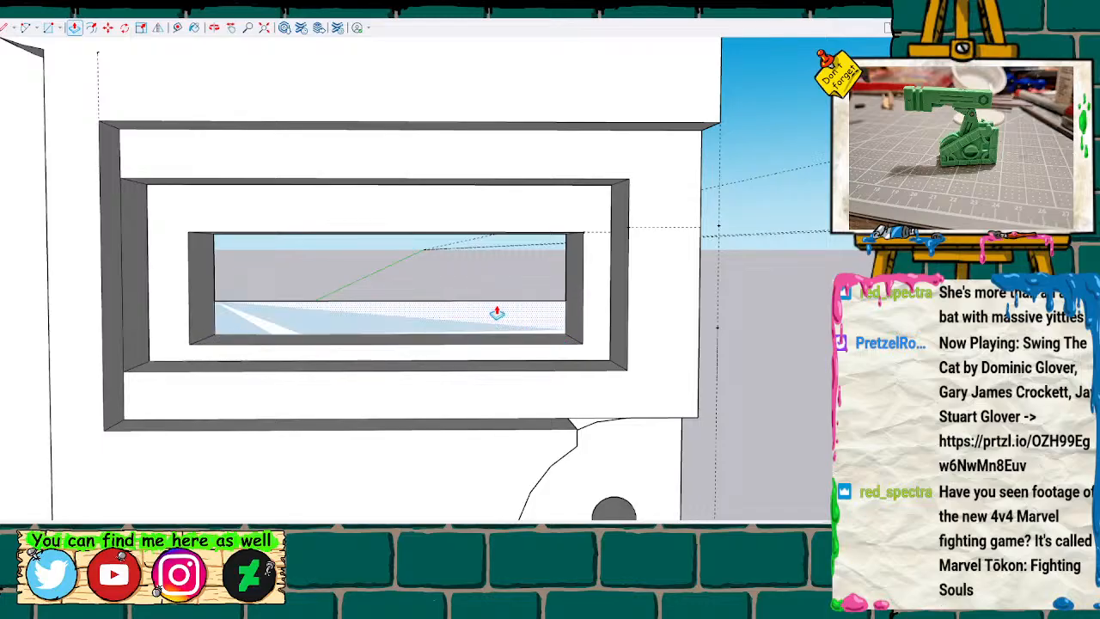
pyautogui.moveTo(501, 309); pyautogui.dragTo(676, 255)
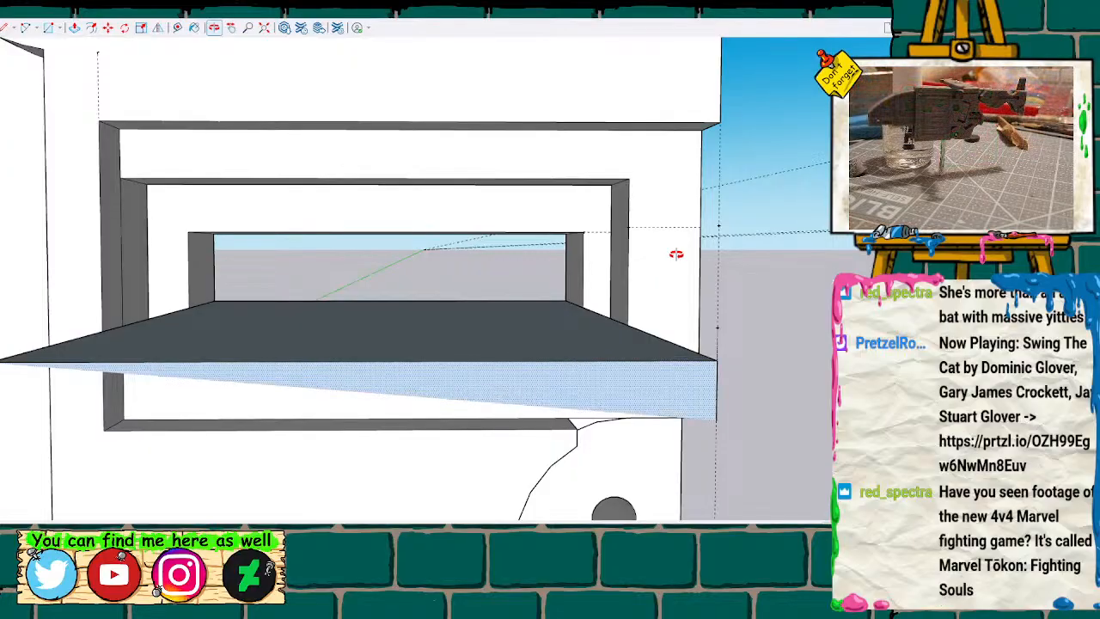
pyautogui.press('Escape')
# Push/Pull the innermost window's lower face down to leave a narrow margin above the middle recess's lower edge.
pyautogui.moveTo(672, 257)
pyautogui.mouseDown(button='middle')
pyautogui.moveTo(3, 386)
pyautogui.moveTo(3, 331)
pyautogui.moveTo(66, 289)
pyautogui.moveTo(527, 283)
pyautogui.moveTo(633, 302)
pyautogui.mouseUp(button='middle')
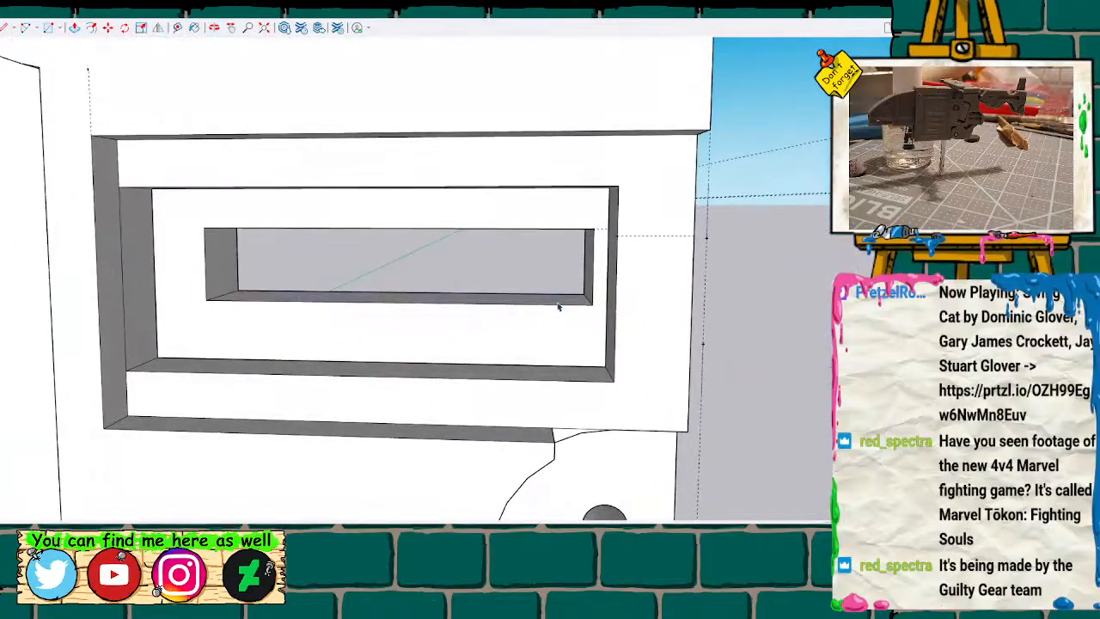
pyautogui.press('p')
pyautogui.moveTo(558, 307); pyautogui.dragTo(558, 351)
pyautogui.press('Return')
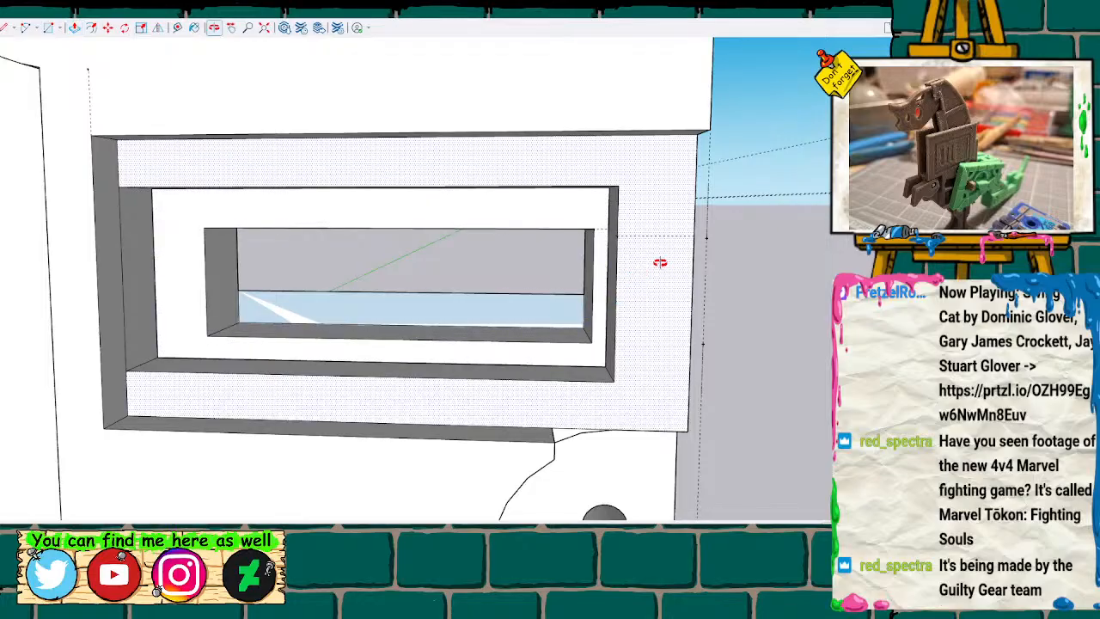
# Delete the leftover faces covering the lower strip of the window on the wall's inner side.
pyautogui.moveTo(719, 255)
pyautogui.mouseDown(button='middle')
pyautogui.moveTo(363, 363)
pyautogui.moveTo(27, 295)
pyautogui.moveTo(382, 311)
pyautogui.mouseUp(button='middle')
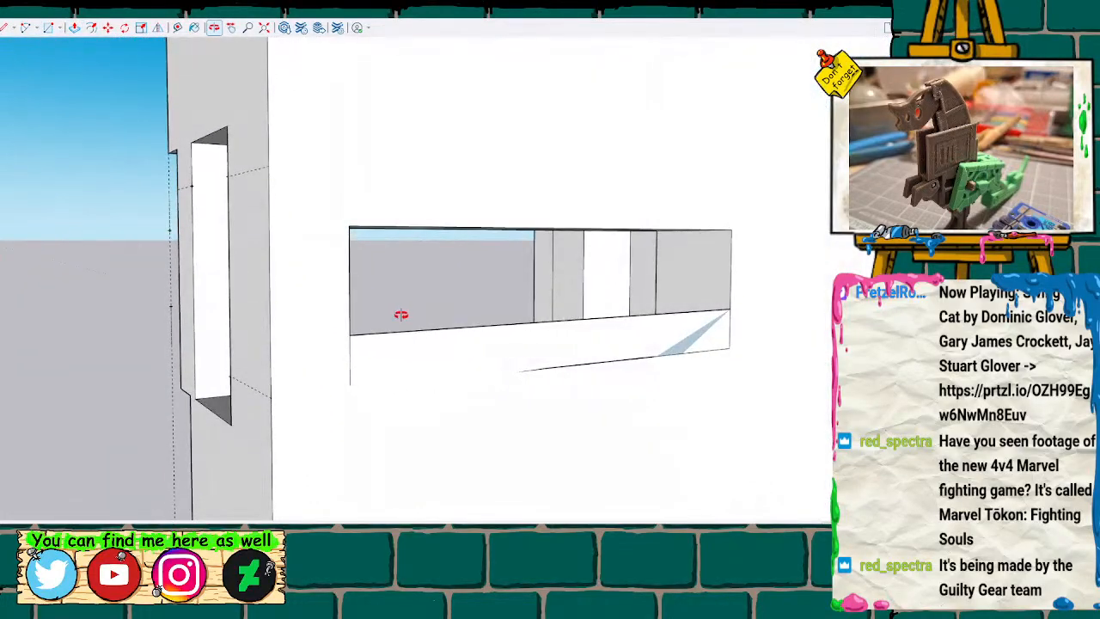
pyautogui.click(425, 337)
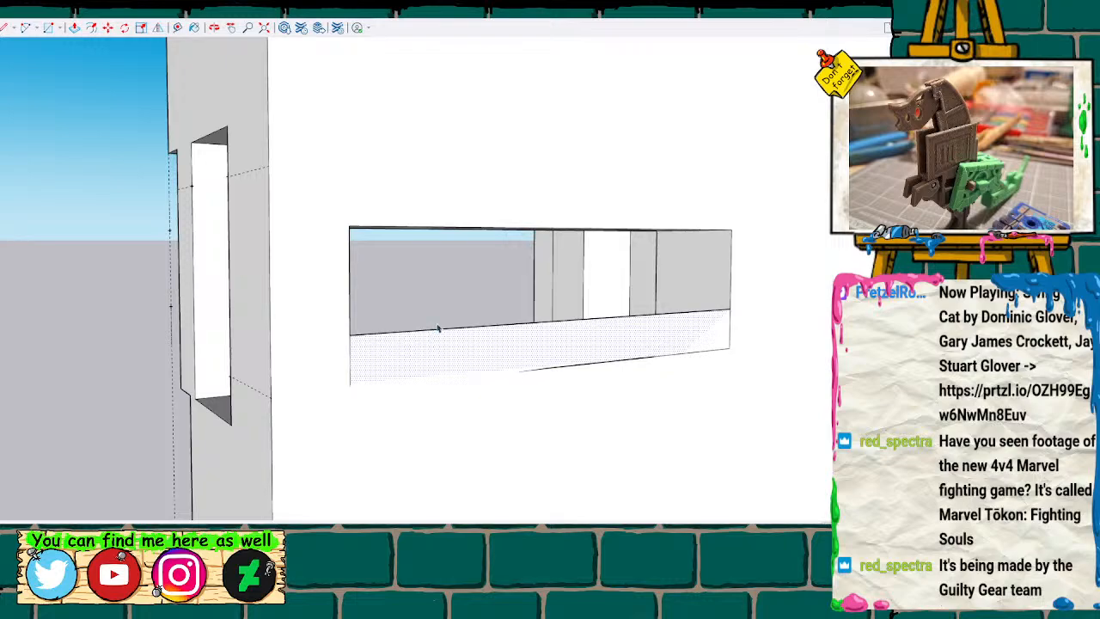
pyautogui.press('e')
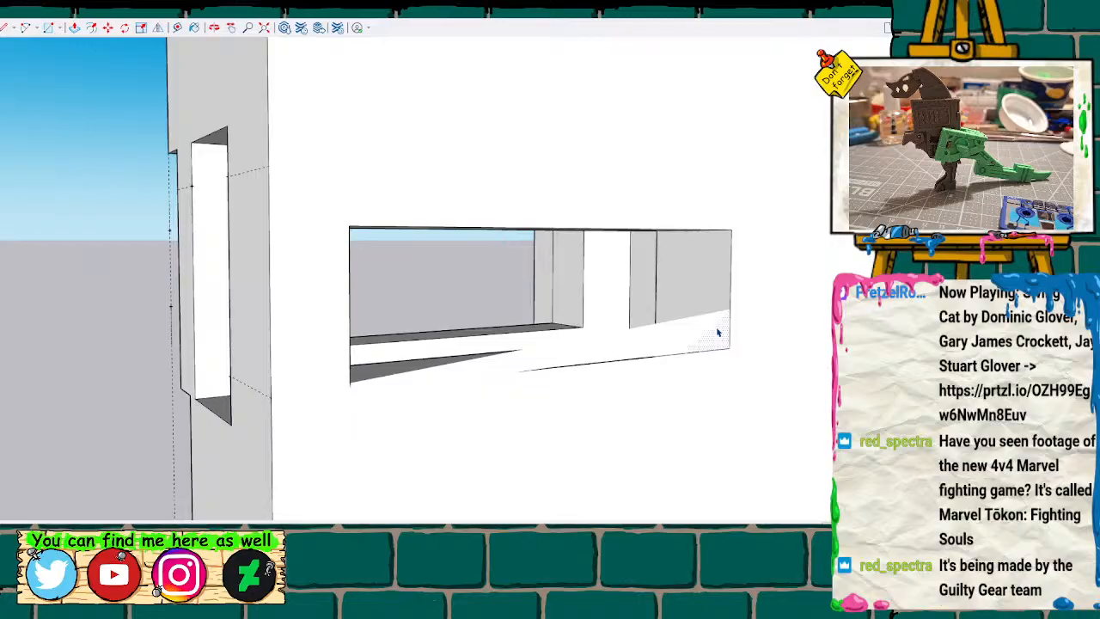
pyautogui.press('Delete')
pyautogui.click(684, 341)
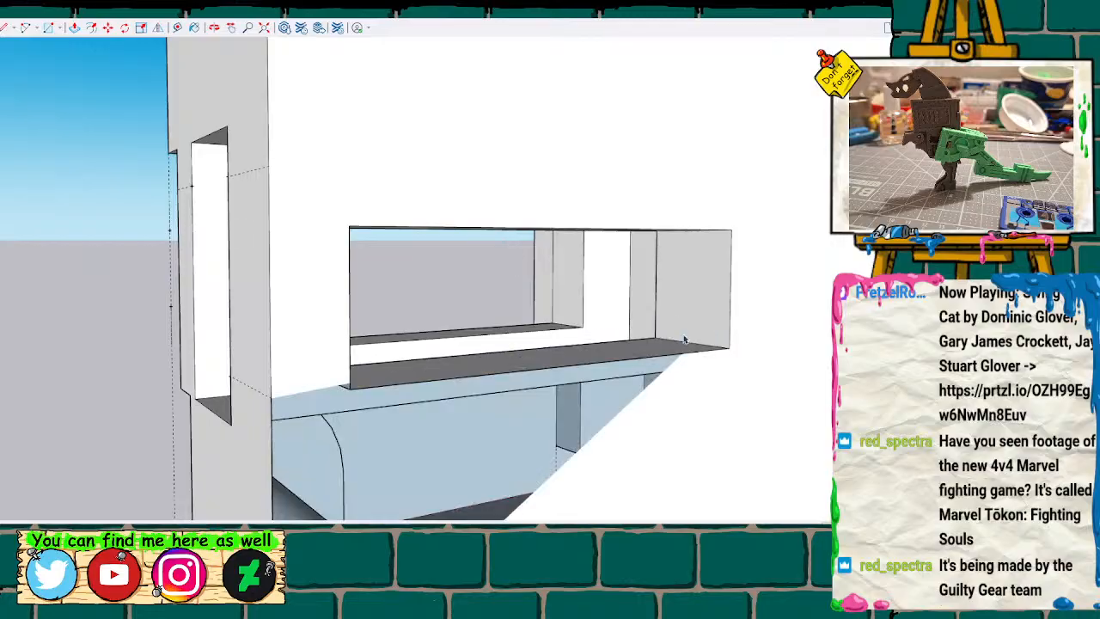
# Draw lines from the window's lower corner past the round peg to the wall's bottom corner to rebuild the missing inner wall face.
pyautogui.moveTo(481, 371)
pyautogui.mouseDown(button='middle')
pyautogui.moveTo(442, 368)
pyautogui.moveTo(482, 203)
pyautogui.moveTo(476, 232)
pyautogui.moveTo(456, 229)
pyautogui.mouseUp(button='middle')
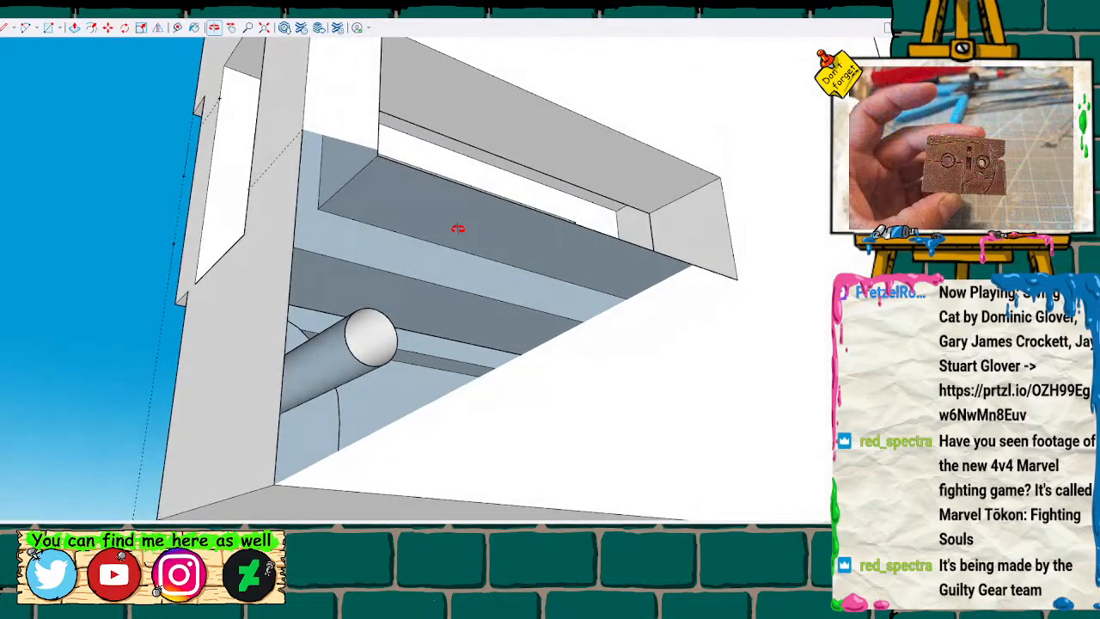
pyautogui.click(377, 155)
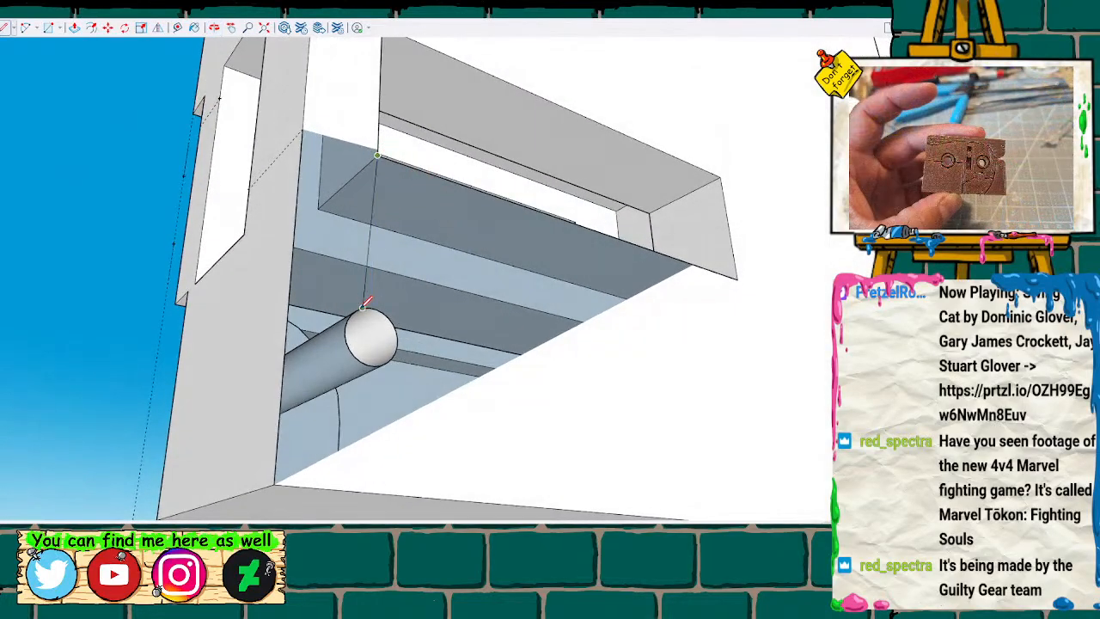
pyautogui.click(370, 306)
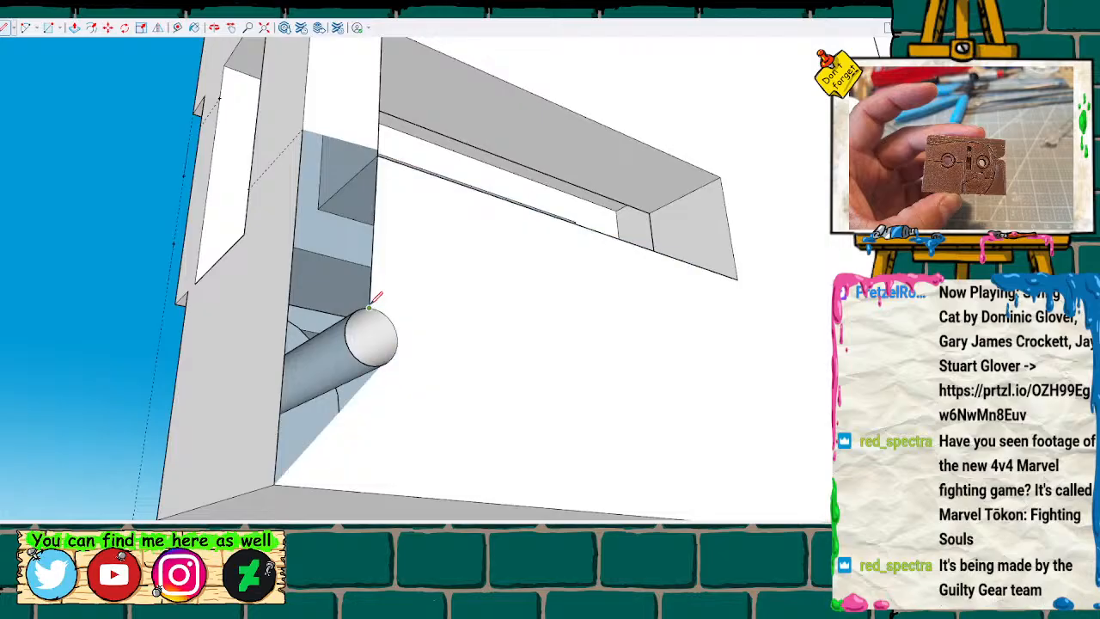
pyautogui.click(381, 365)
pyautogui.click(275, 484)
pyautogui.scroll(1, 276, 481)
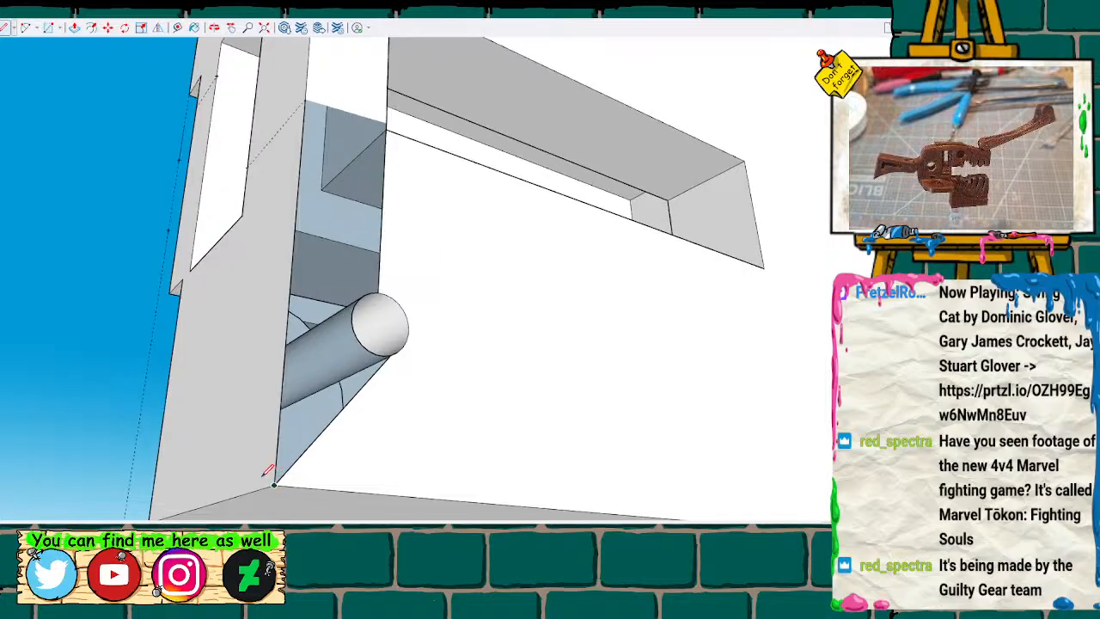
pyautogui.click(387, 122)
pyautogui.press('space')
pyautogui.click(455, 246)
pyautogui.press('Delete')
# Select all geometry connected to the wall beside the round peg and examine the rebuilt inner face from several angles.
pyautogui.doubleClick(417, 332)
pyautogui.tripleClick(449, 320)
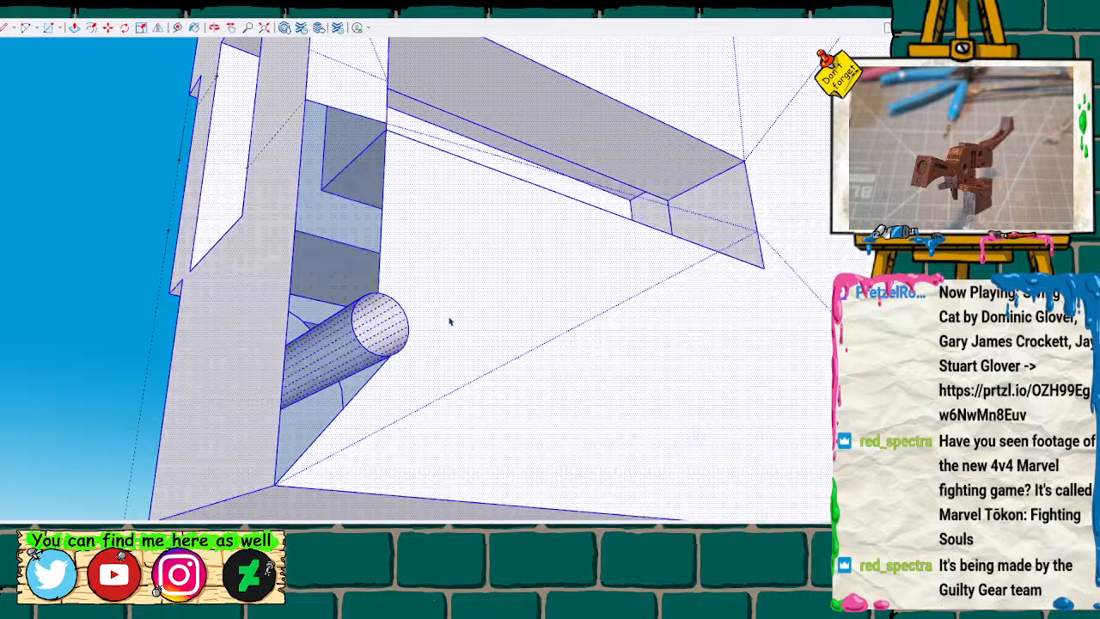
pyautogui.moveTo(449, 321)
pyautogui.mouseDown(button='middle')
pyautogui.moveTo(404, 275)
pyautogui.moveTo(442, 327)
pyautogui.moveTo(560, 344)
pyautogui.moveTo(610, 305)
pyautogui.moveTo(425, 147)
pyautogui.moveTo(361, 167)
pyautogui.mouseUp(button='middle')
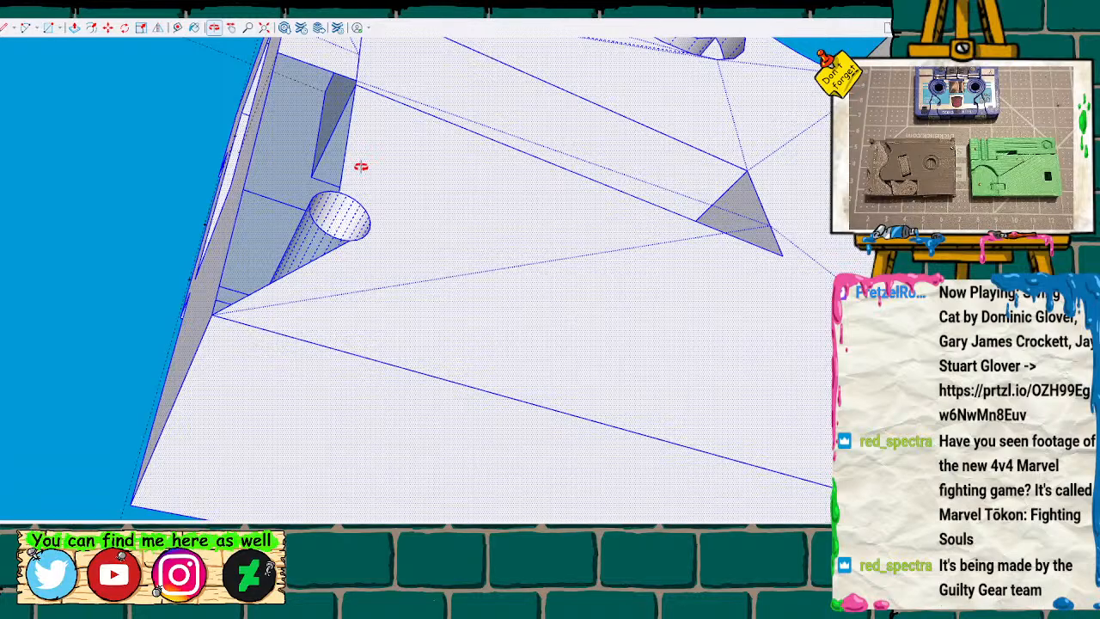
pyautogui.moveTo(361, 167)
pyautogui.mouseDown()
pyautogui.moveTo(341, 198)
pyautogui.moveTo(341, 169)
pyautogui.moveTo(343, 193)
pyautogui.mouseUp()
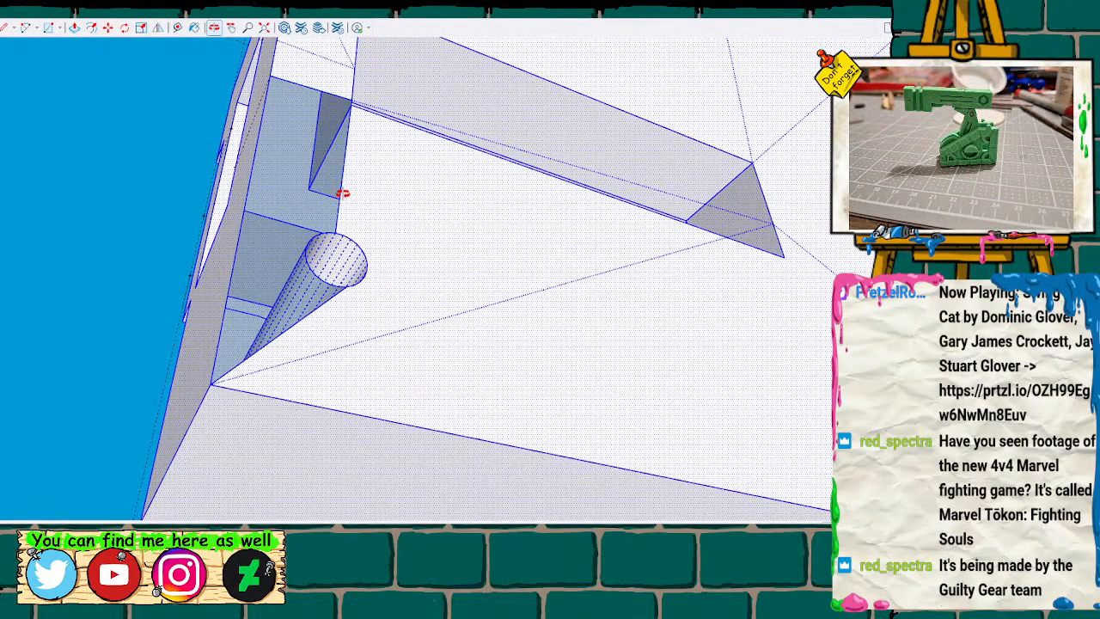
pyautogui.moveTo(342, 180); pyautogui.dragTo(336, 220)
pyautogui.press('space')
pyautogui.click(122, 233)
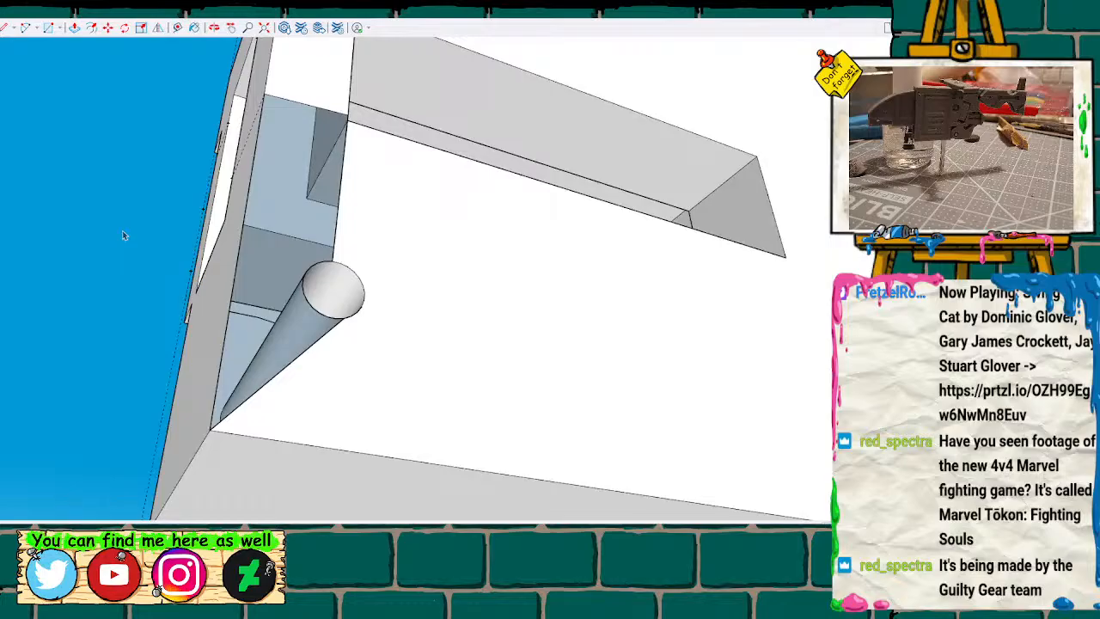
# Undo the last wall-face lines and close the inner wall with a line from the window's lower corner to the wall's bottom corner.
pyautogui.scroll(1, 118, 220)
pyautogui.hotkey('ctrl', 'z')
pyautogui.hotkey('ctrl', 'z')
pyautogui.hotkey('ctrl', 'z')
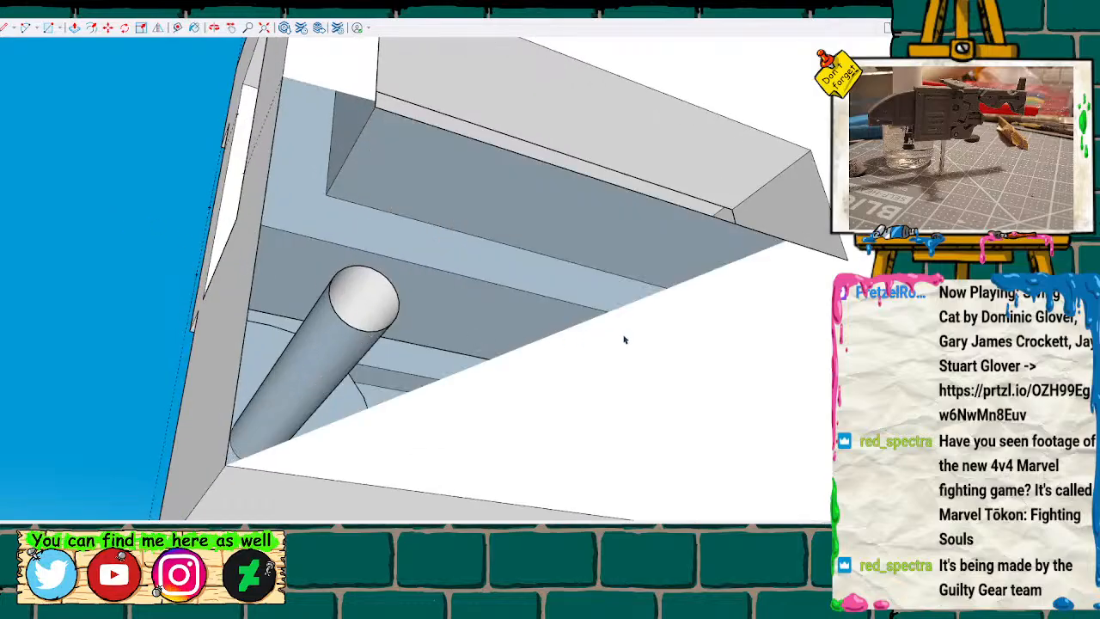
pyautogui.press('l')
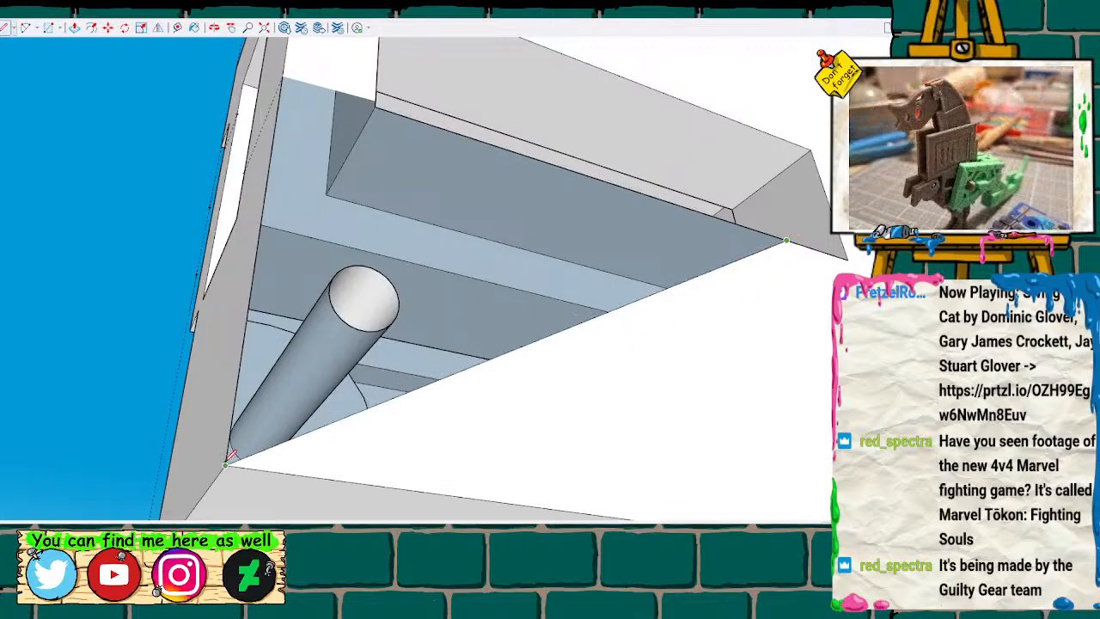
pyautogui.click(226, 465)
pyautogui.press('space')
# Draw a line from the round hole's rim to the diagonal edge and delete the face covering the hole.
pyautogui.click(385, 302)
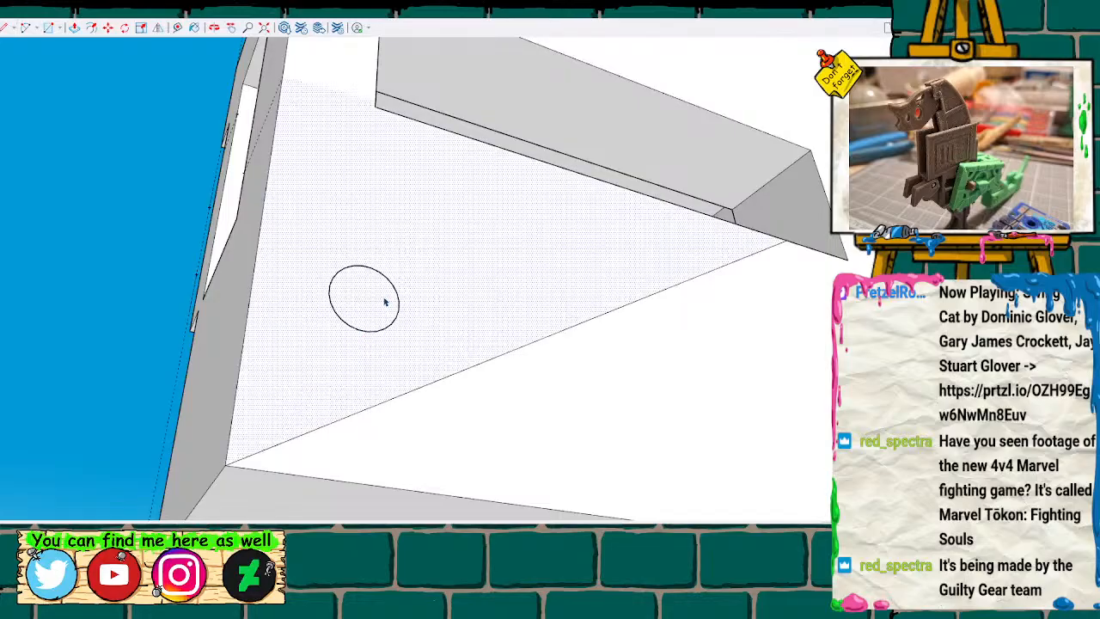
pyautogui.press('l')
pyautogui.click(398, 309)
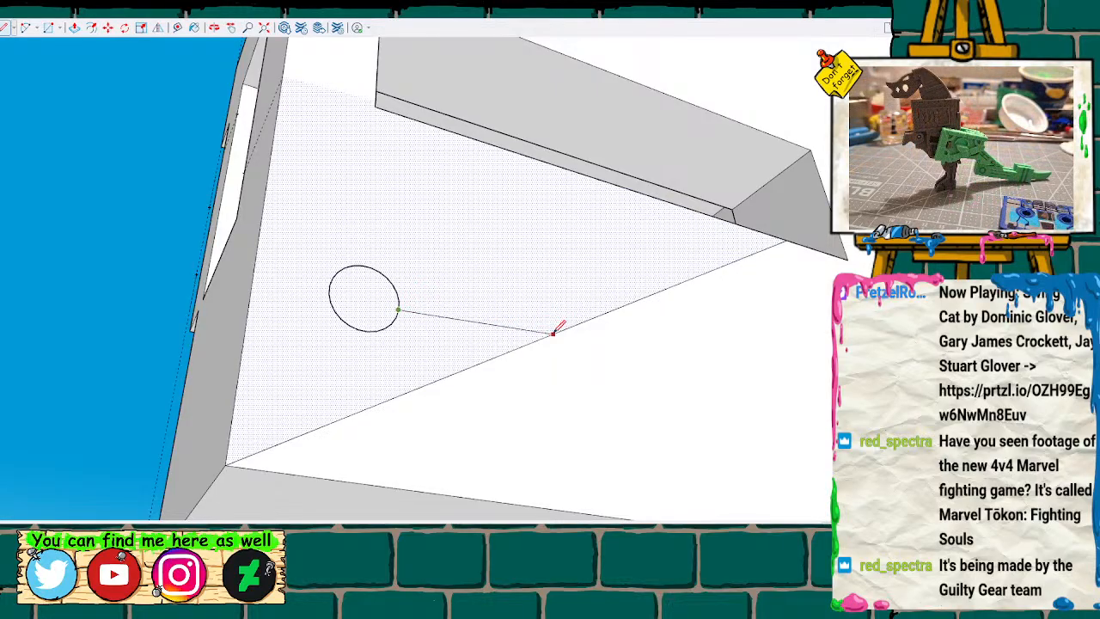
pyautogui.click(536, 340)
pyautogui.press('space')
pyautogui.click(379, 308)
pyautogui.press('Delete')
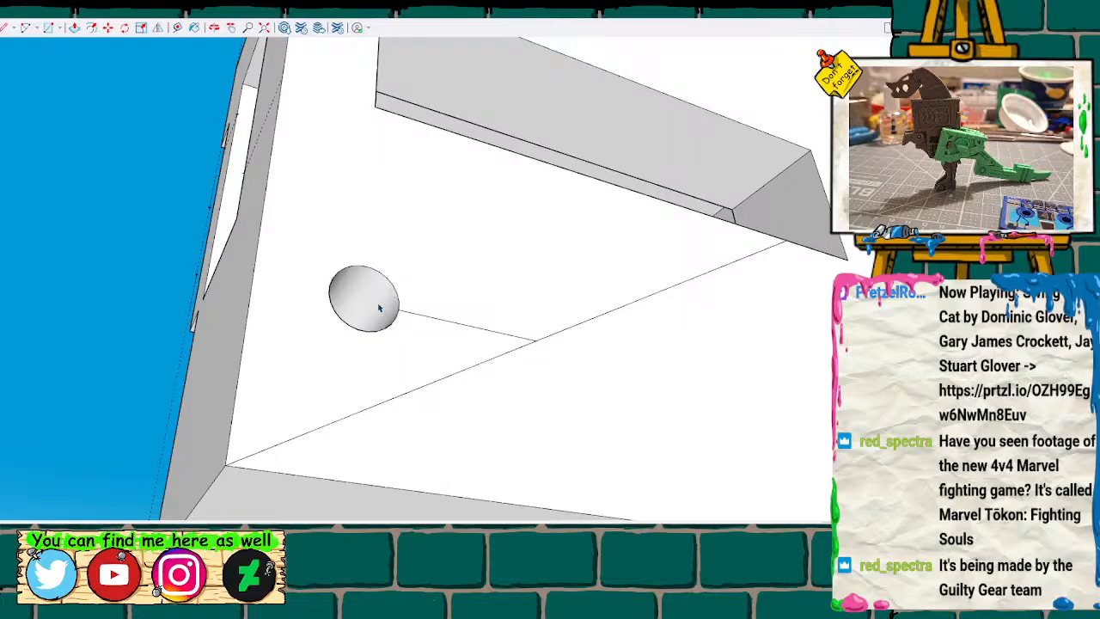
# Push/Pull the window's upper inner face upward to enlarge the opening toward the round recess.
pyautogui.moveTo(416, 270)
pyautogui.mouseDown(button='middle')
pyautogui.moveTo(379, 398)
pyautogui.moveTo(338, 422)
pyautogui.moveTo(414, 494)
pyautogui.mouseUp(button='middle')
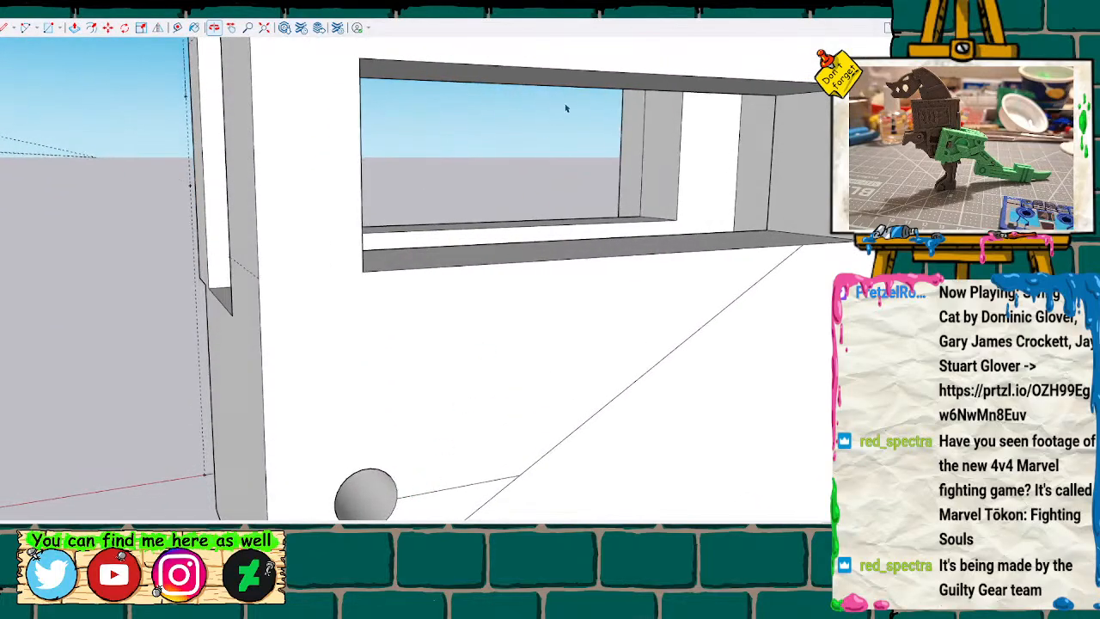
pyautogui.press('p')
pyautogui.moveTo(581, 80); pyautogui.dragTo(585, 58)
pyautogui.click(585, 58)
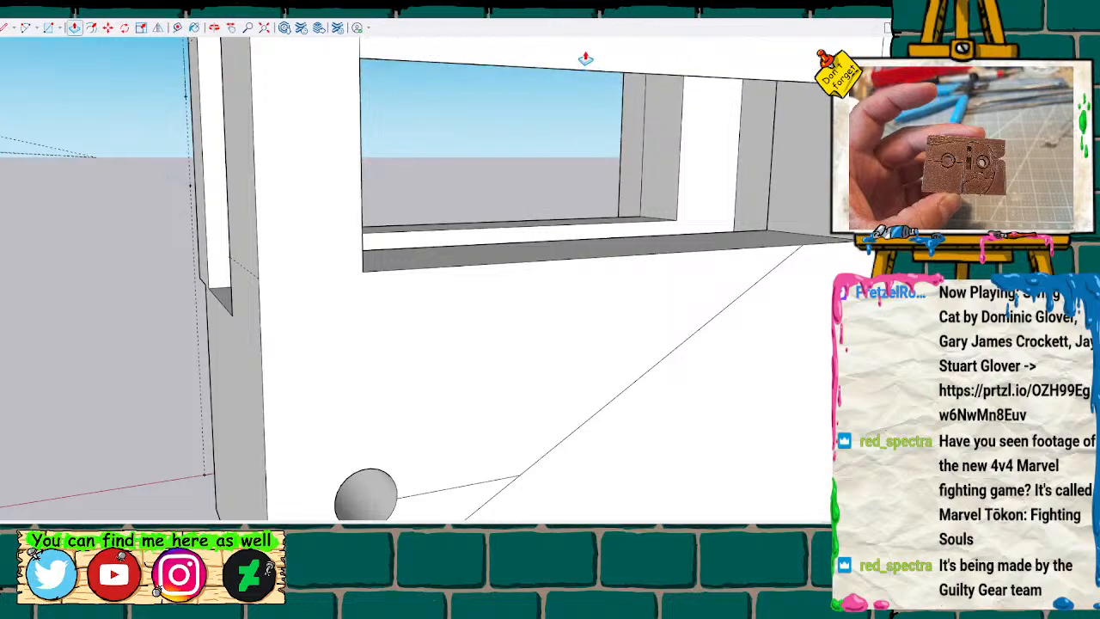
# Delete the leftover edge and faces covering the strip along the window's upper edge on the wall's inner side.
pyautogui.scroll(1, 593, 87)
pyautogui.scroll(-1, 585, 109)
pyautogui.scroll(-3, 585, 109)
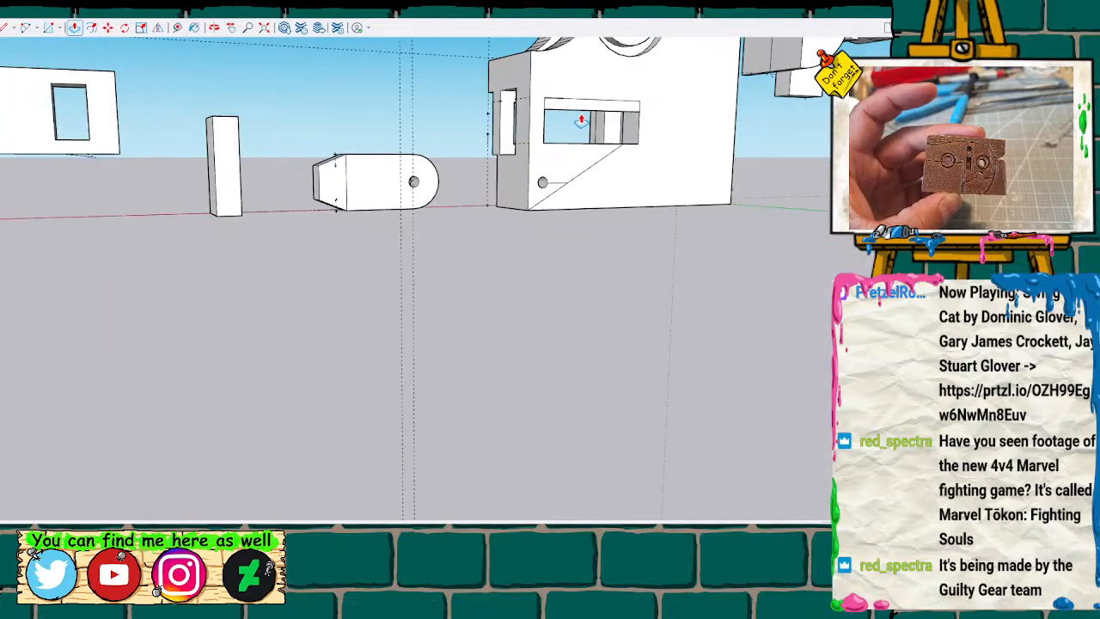
pyautogui.scroll(3, 582, 125)
pyautogui.moveTo(524, 166); pyautogui.dragTo(447, 266, button='middle')
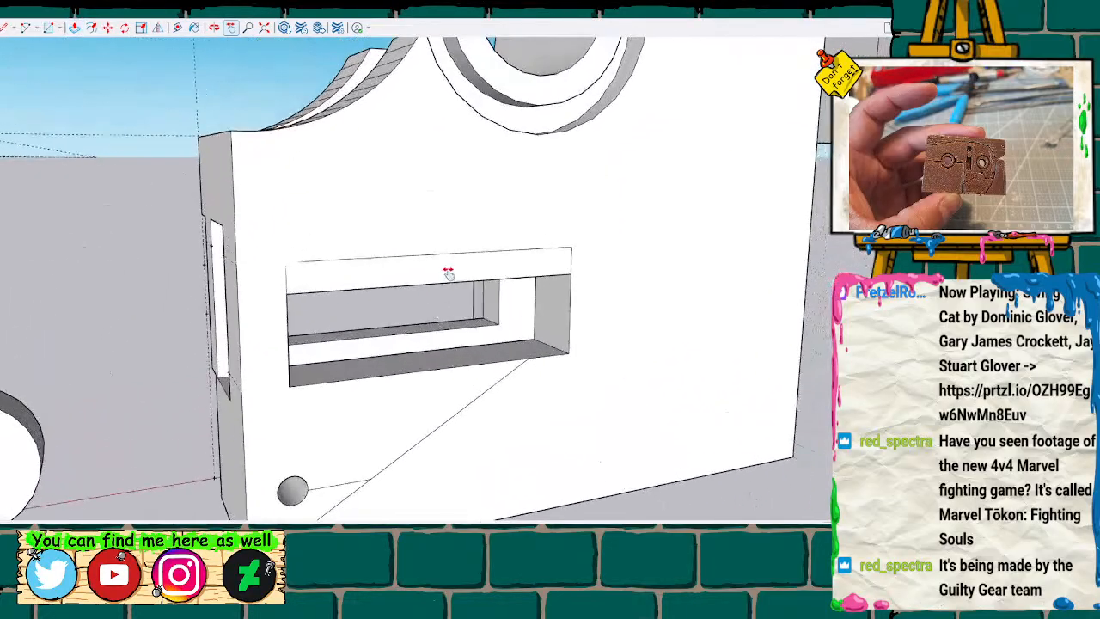
pyautogui.scroll(3, 447, 275)
pyautogui.scroll(3, 447, 280)
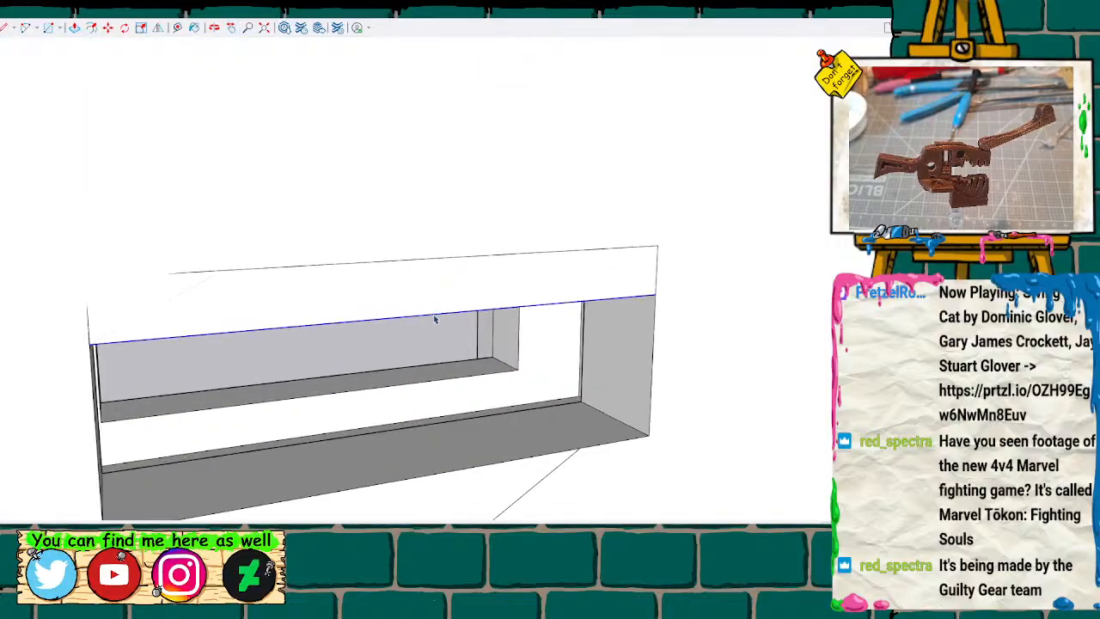
pyautogui.press('Delete')
pyautogui.click(169, 293)
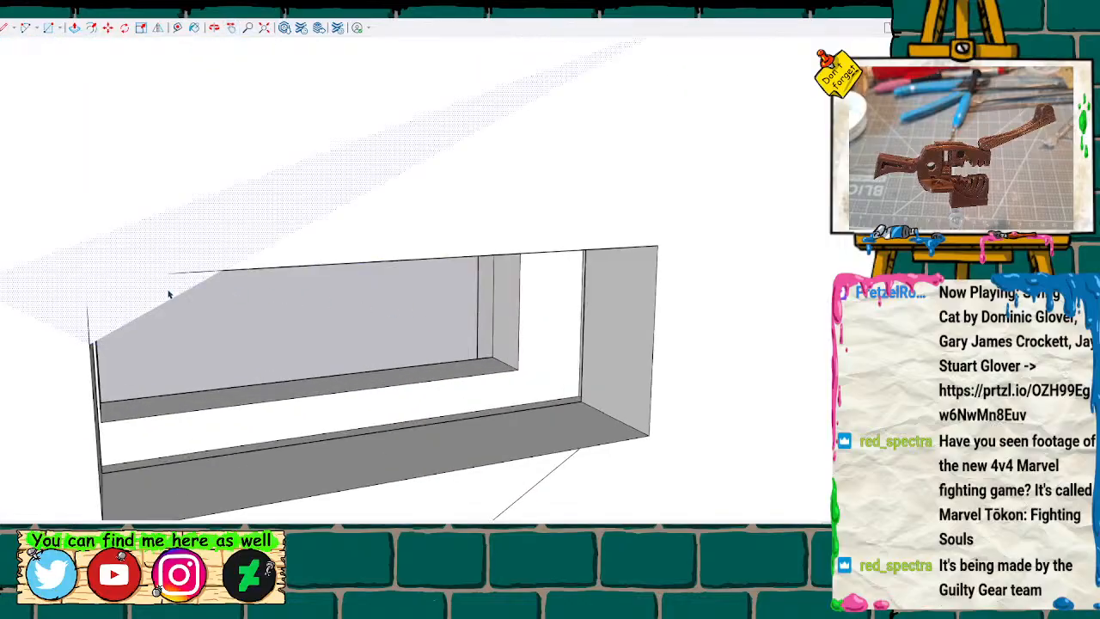
pyautogui.press('Delete')
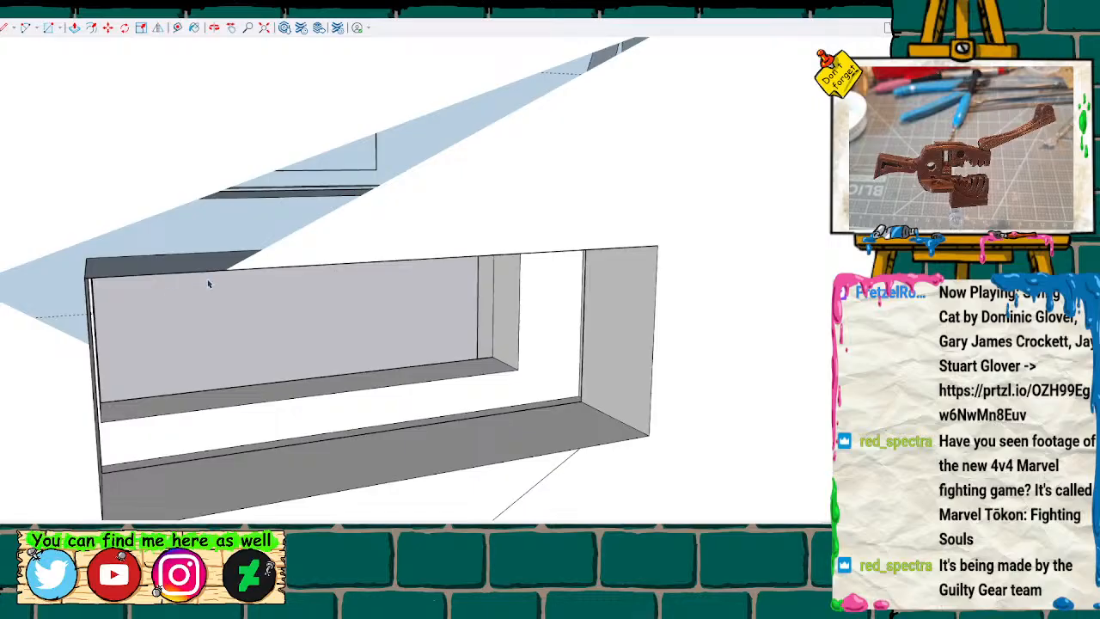
# Draw lines from the window's upper corner to the wall's outer edge and along the gap's lower diagonal to the round recess.
pyautogui.scroll(2, 137, 282)
pyautogui.scroll(-1, 118, 284)
pyautogui.press('l')
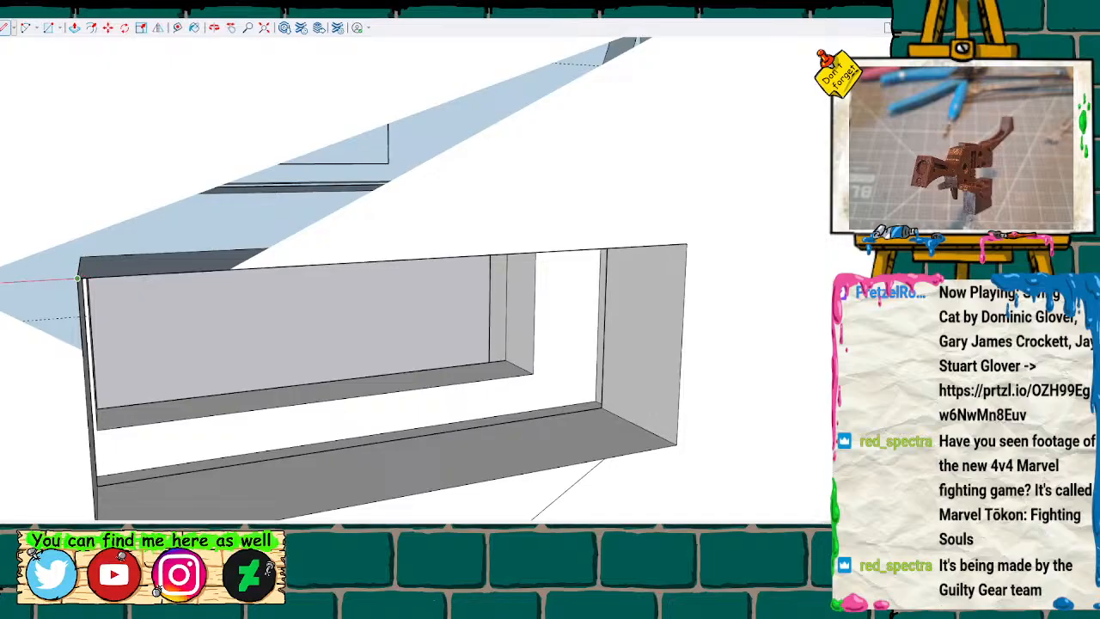
pyautogui.click(78, 280)
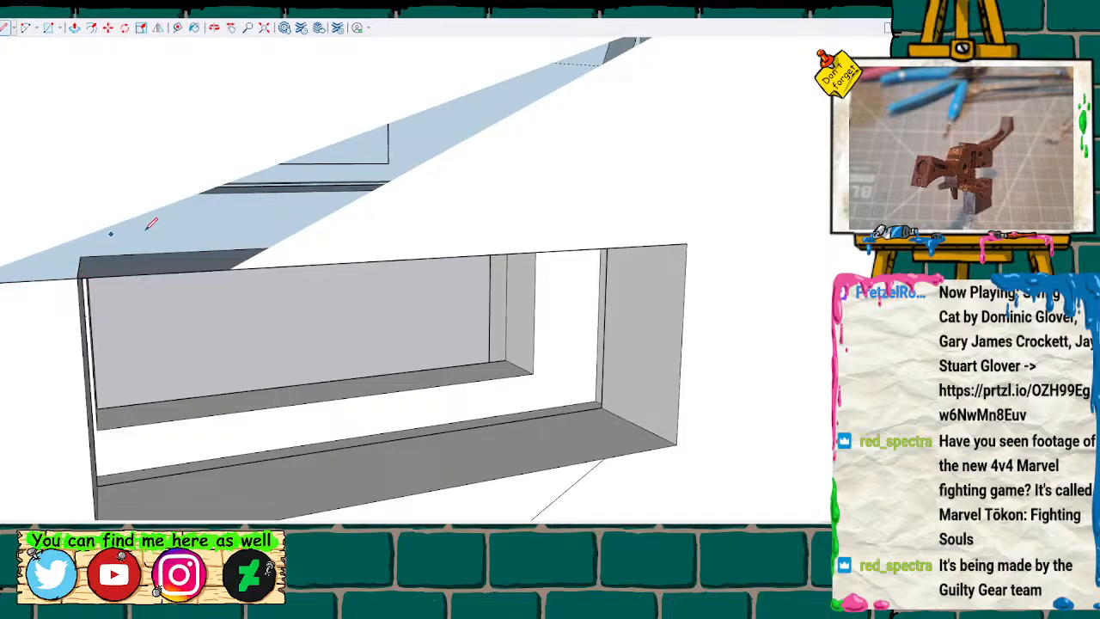
pyautogui.scroll(-4, 261, 222)
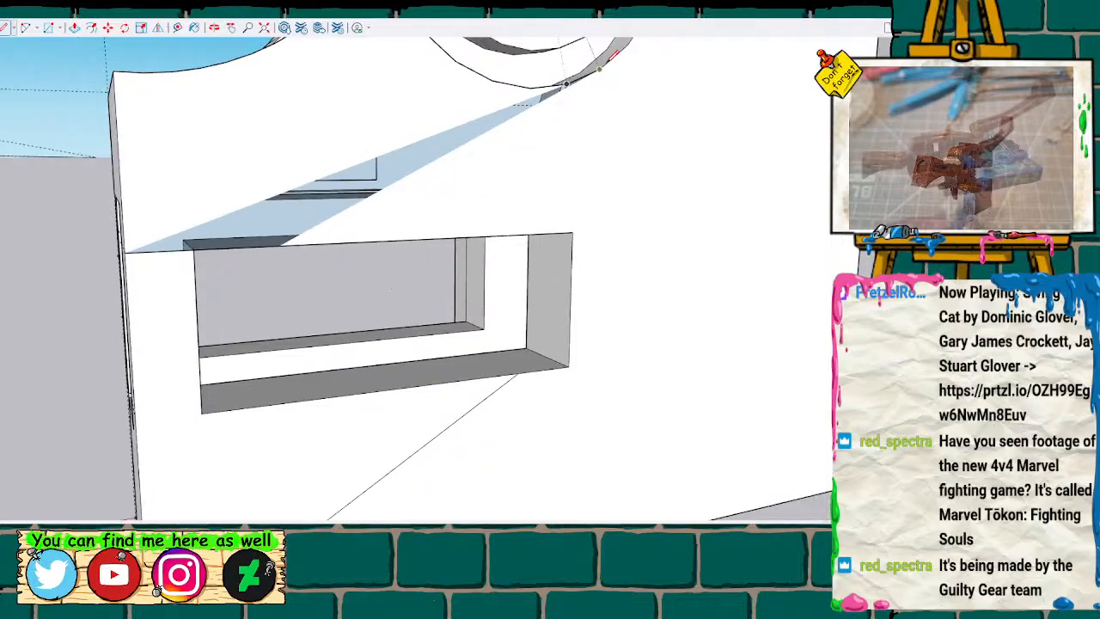
pyautogui.click(280, 246)
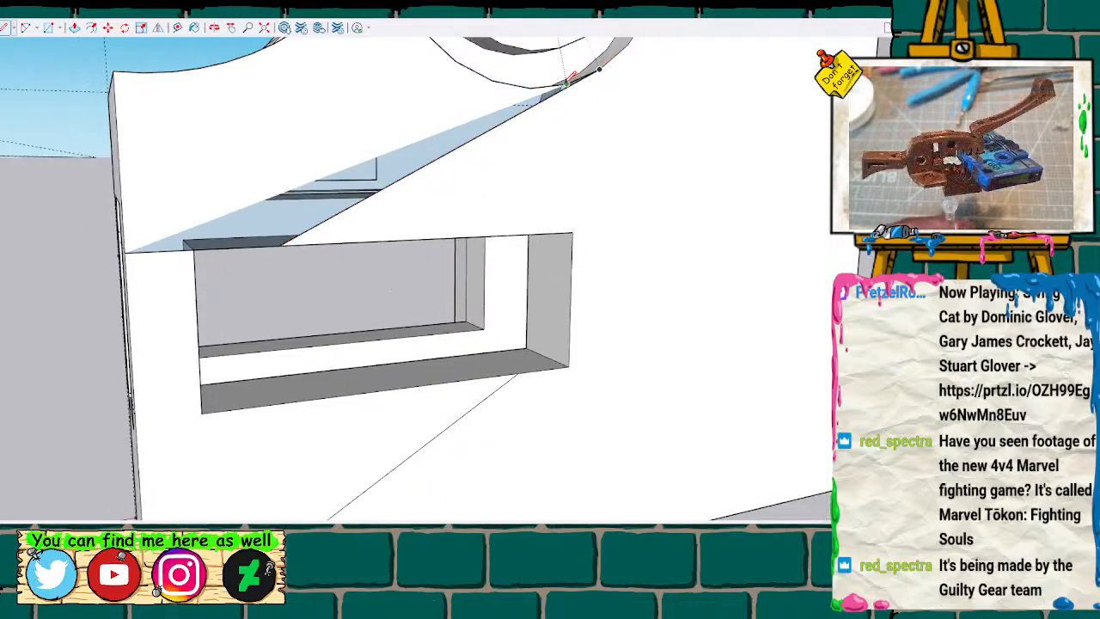
# Draw a line along the gap's upper diagonal from the round recess's rim to the wall's outer edge.
pyautogui.scroll(5, 565, 84)
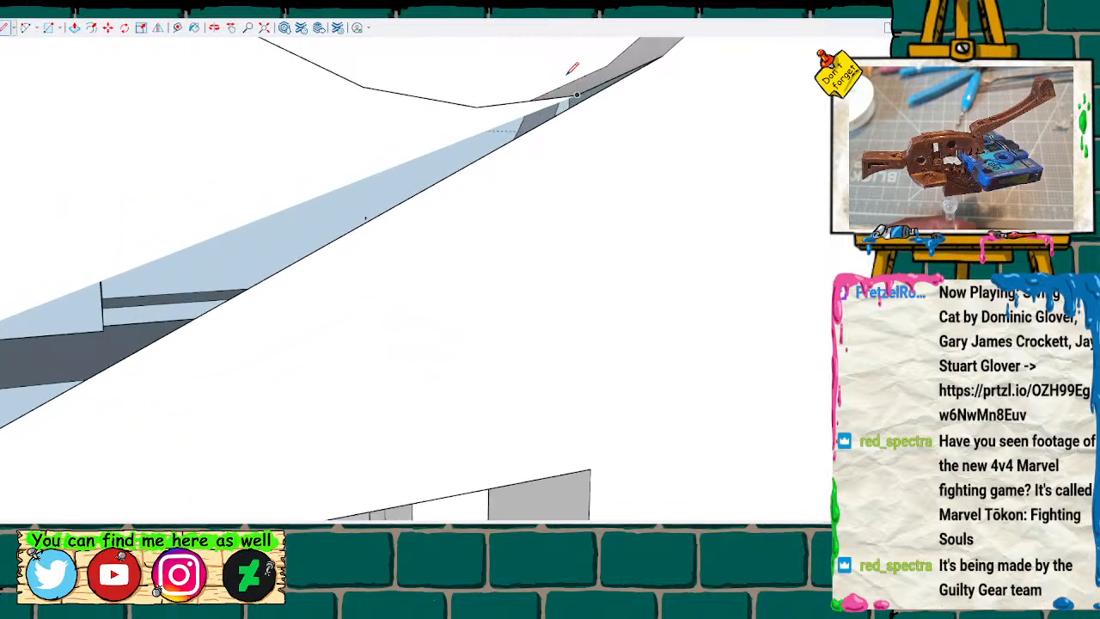
pyautogui.scroll(-3, 572, 86)
pyautogui.moveTo(581, 88)
pyautogui.mouseDown(button='middle')
pyautogui.moveTo(542, 134)
pyautogui.moveTo(555, 195)
pyautogui.mouseUp(button='middle')
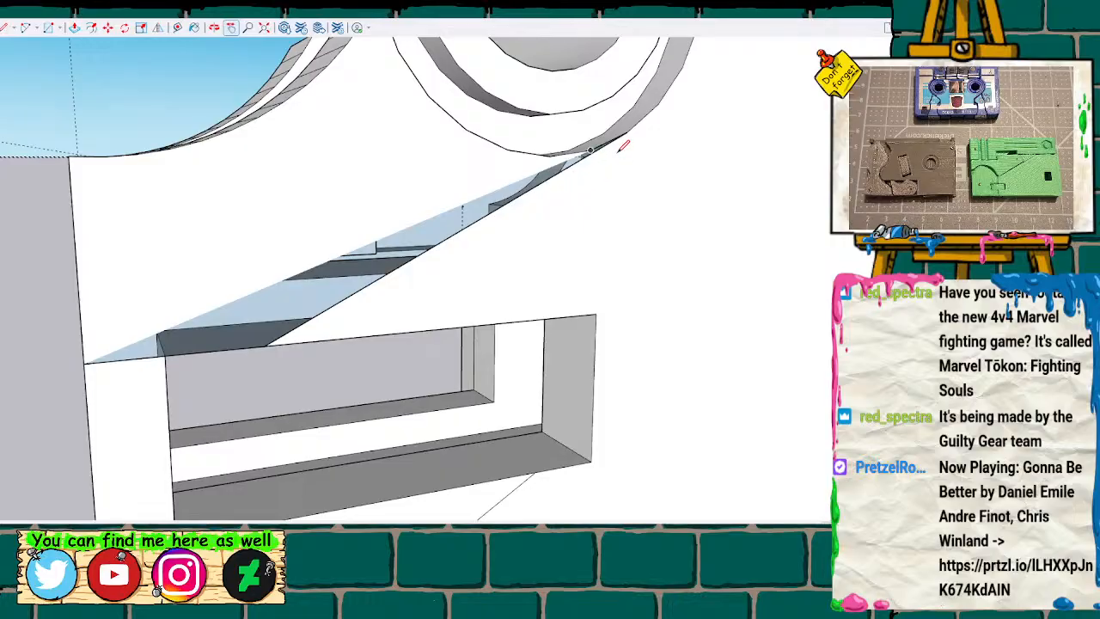
pyautogui.click(590, 150)
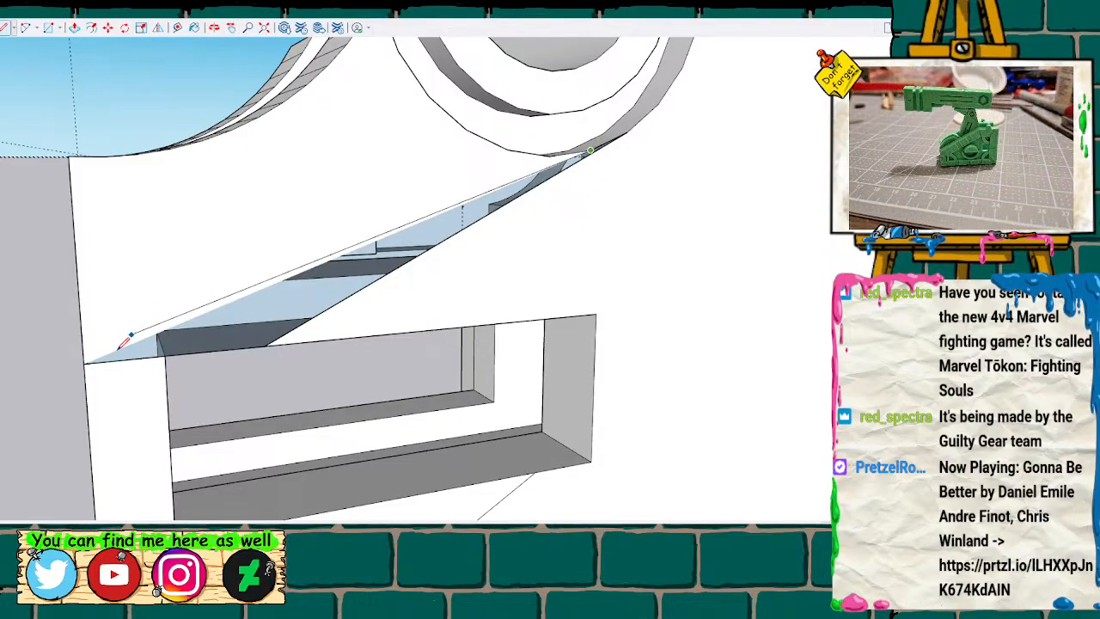
pyautogui.click(85, 362)
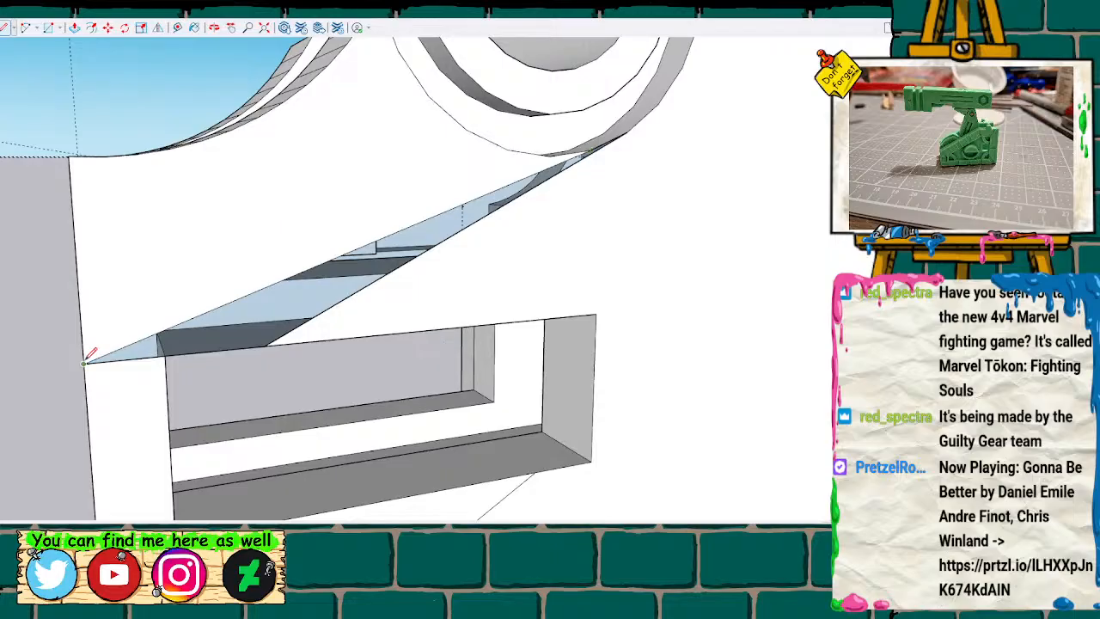
# Draw a cross line between the gap's two diagonals and trace the remaining triangle at the wall's outer edge to fill it.
pyautogui.scroll(1, 464, 222)
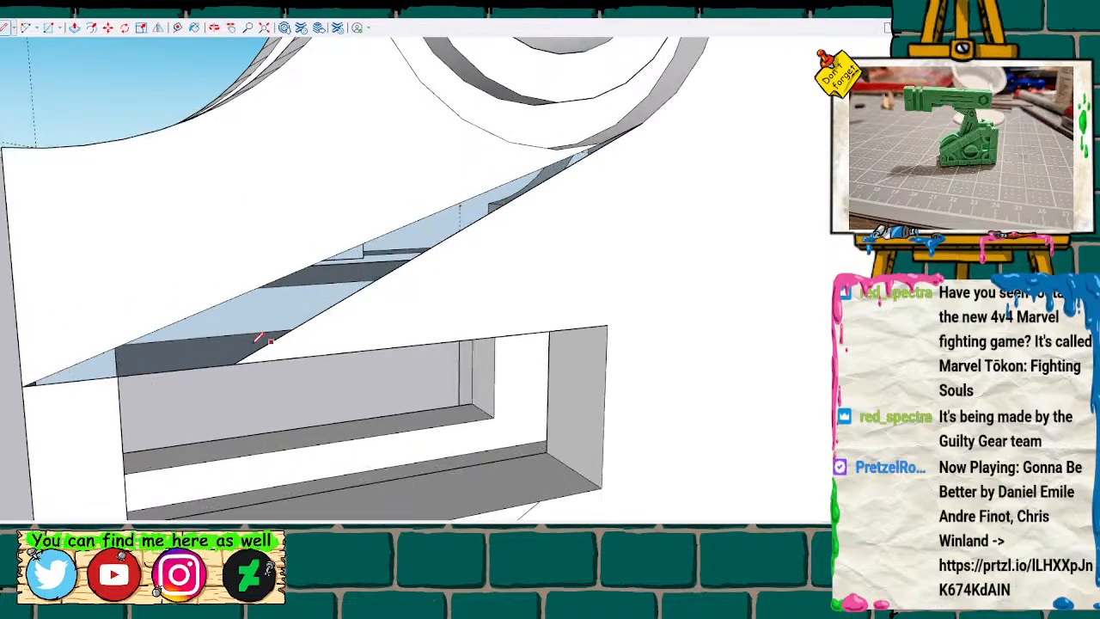
pyautogui.click(233, 363)
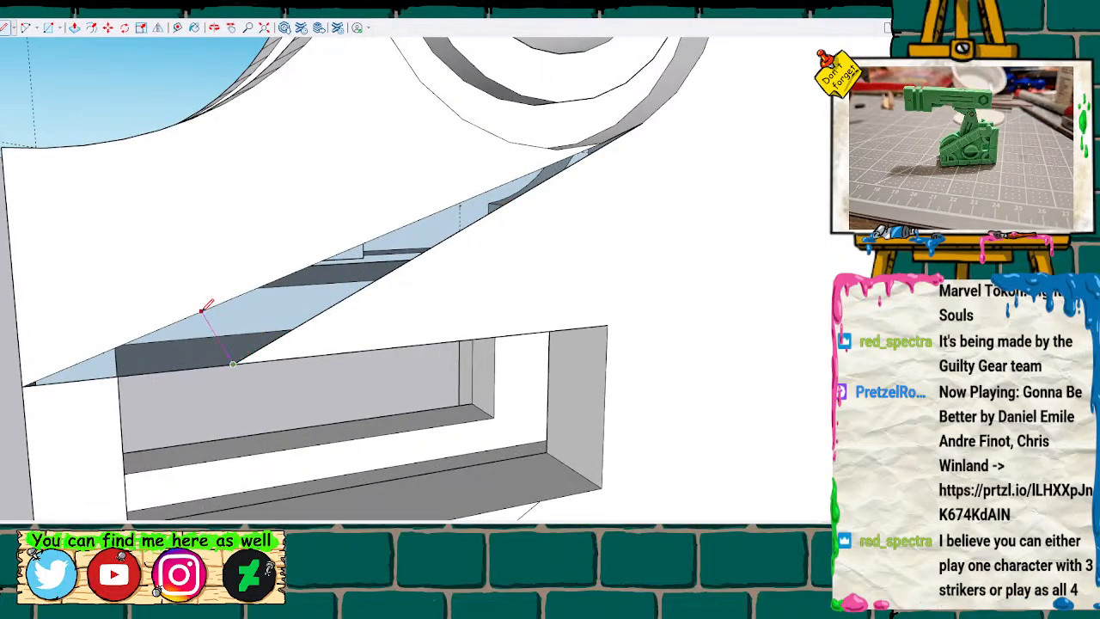
pyautogui.click(204, 311)
pyautogui.click(203, 310)
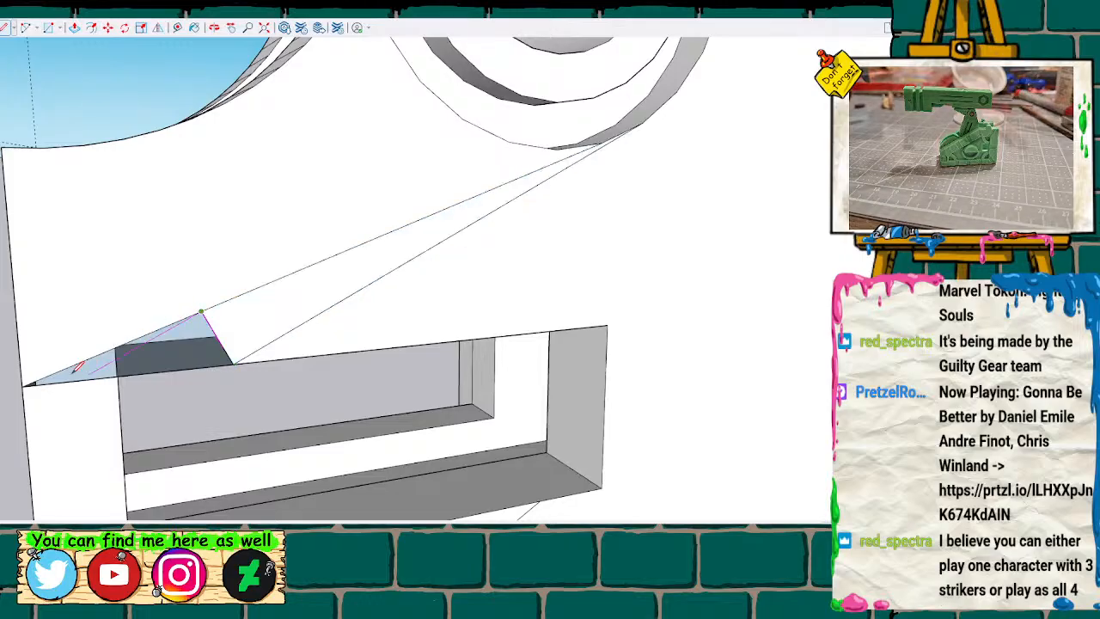
pyautogui.scroll(1, 29, 382)
pyautogui.scroll(1, 28, 381)
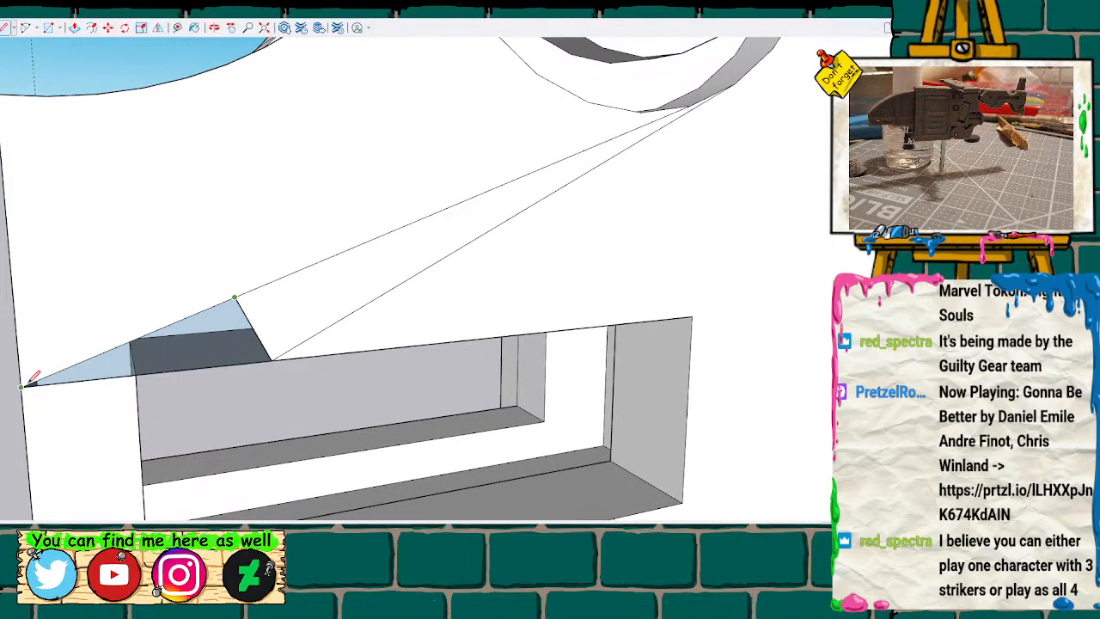
pyautogui.click(139, 371)
# Examine the lower half's stepped window from its outer side and compare it with the neighbouring parts.
pyautogui.scroll(-1, 142, 365)
pyautogui.moveTo(143, 358)
pyautogui.mouseDown(button='middle')
pyautogui.moveTo(155, 307)
pyautogui.moveTo(172, 288)
pyautogui.moveTo(393, 385)
pyautogui.moveTo(604, 425)
pyautogui.moveTo(707, 268)
pyautogui.mouseUp(button='middle')
pyautogui.scroll(-1, 169, 288)
pyautogui.moveTo(404, 357)
pyautogui.mouseDown(button='middle')
pyautogui.moveTo(482, 300)
pyautogui.moveTo(699, 209)
pyautogui.moveTo(614, 346)
pyautogui.moveTo(505, 300)
pyautogui.mouseUp(button='middle')
pyautogui.scroll(-5, 656, 304)
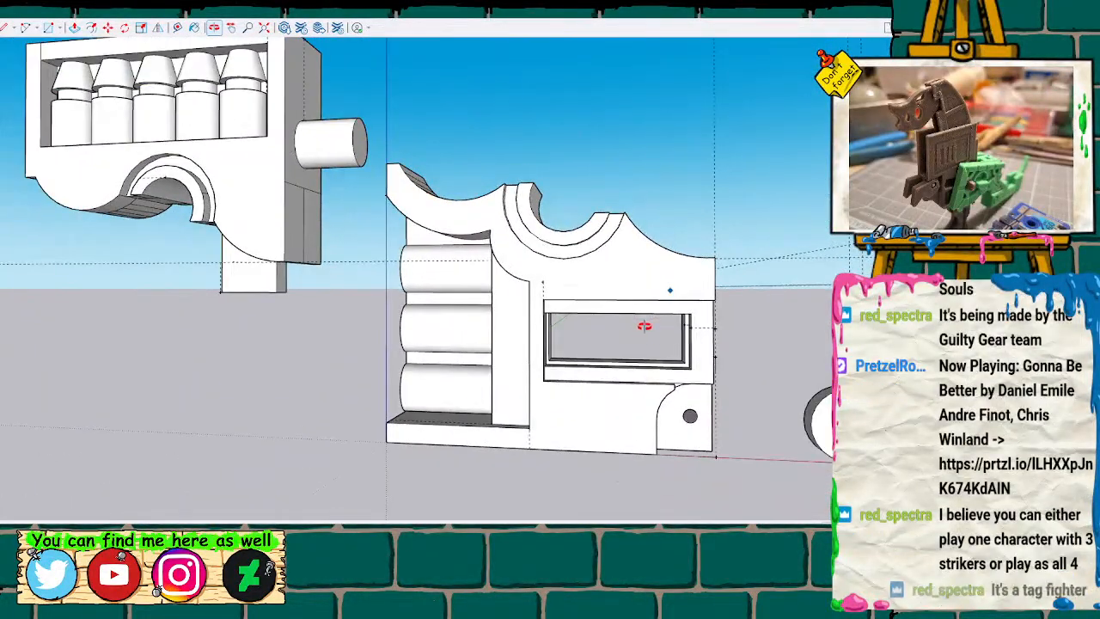
pyautogui.moveTo(699, 347)
pyautogui.mouseDown(button='middle')
pyautogui.moveTo(263, 334)
pyautogui.moveTo(506, 371)
pyautogui.moveTo(662, 347)
pyautogui.moveTo(332, 323)
pyautogui.moveTo(407, 367)
pyautogui.moveTo(458, 339)
pyautogui.moveTo(364, 428)
pyautogui.moveTo(42, 351)
pyautogui.moveTo(152, 332)
pyautogui.moveTo(98, 304)
pyautogui.moveTo(773, 399)
pyautogui.moveTo(736, 332)
pyautogui.moveTo(720, 350)
pyautogui.mouseUp(button='middle')
pyautogui.scroll(3, 417, 368)
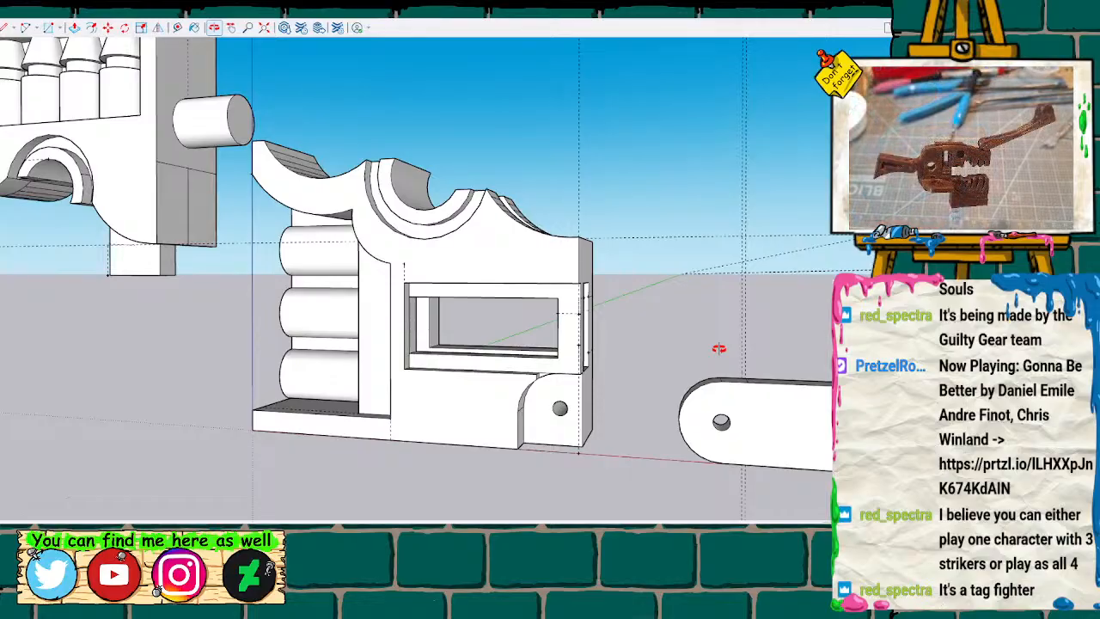
pyautogui.scroll(-4, 678, 334)
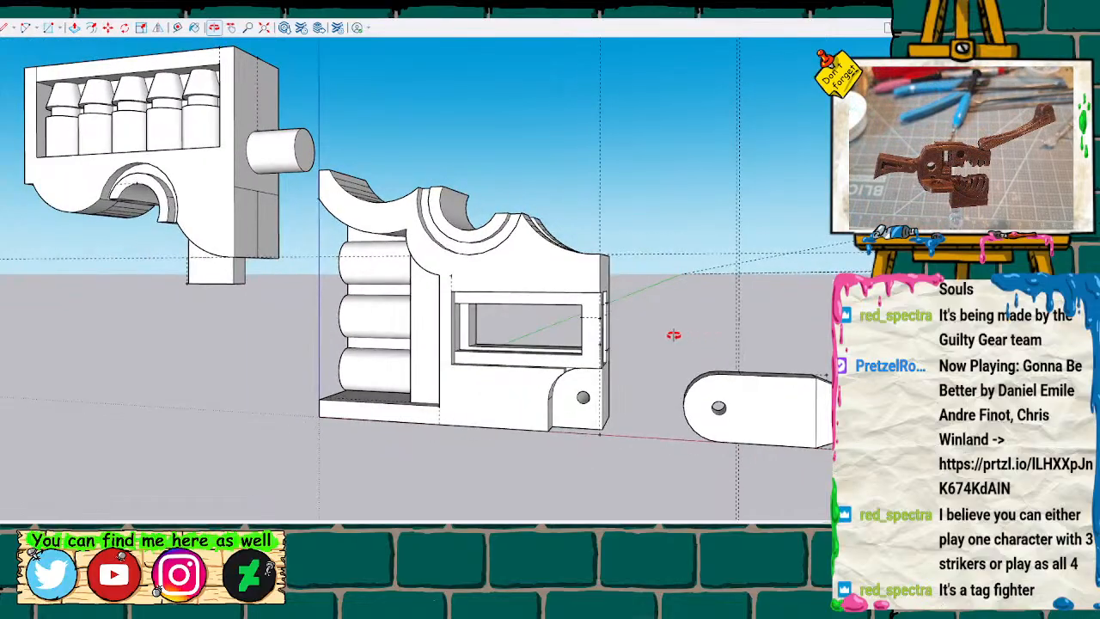
pyautogui.press('h')
pyautogui.moveTo(687, 324)
pyautogui.mouseDown()
pyautogui.moveTo(403, 356)
pyautogui.moveTo(524, 374)
pyautogui.mouseUp()
pyautogui.press('o')
pyautogui.moveTo(391, 346)
pyautogui.mouseDown()
pyautogui.moveTo(528, 332)
pyautogui.moveTo(528, 352)
pyautogui.moveTo(503, 340)
pyautogui.mouseUp()
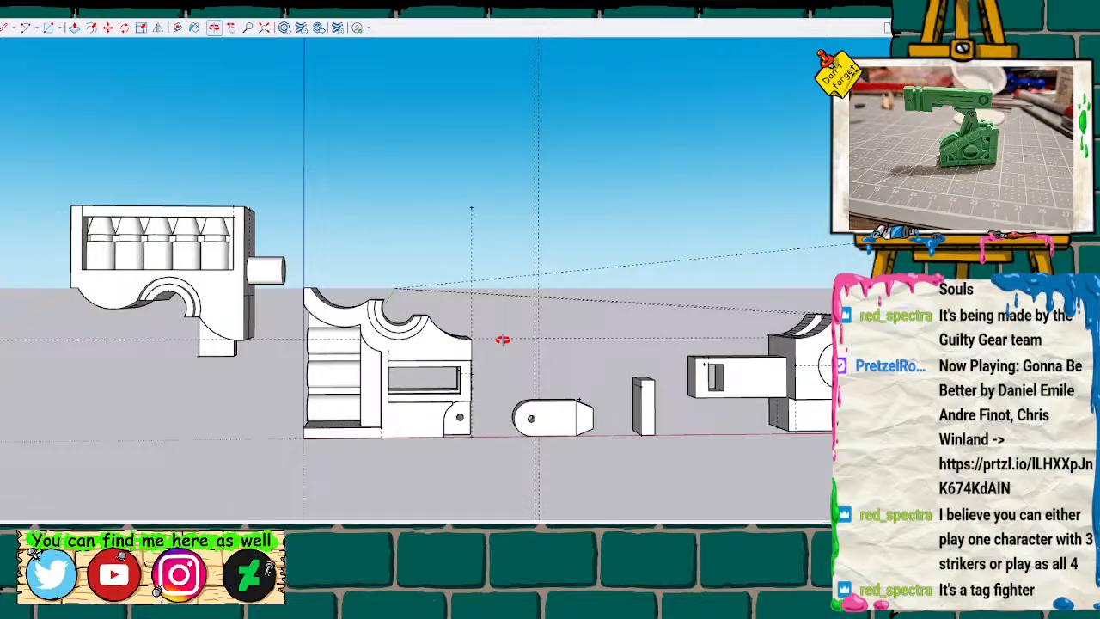
# Measure the margin between the stepped window's side edge and the lower half's outer edge.
pyautogui.scroll(3, 468, 325)
pyautogui.scroll(5, 471, 361)
pyautogui.press('t')
pyautogui.click(491, 359)
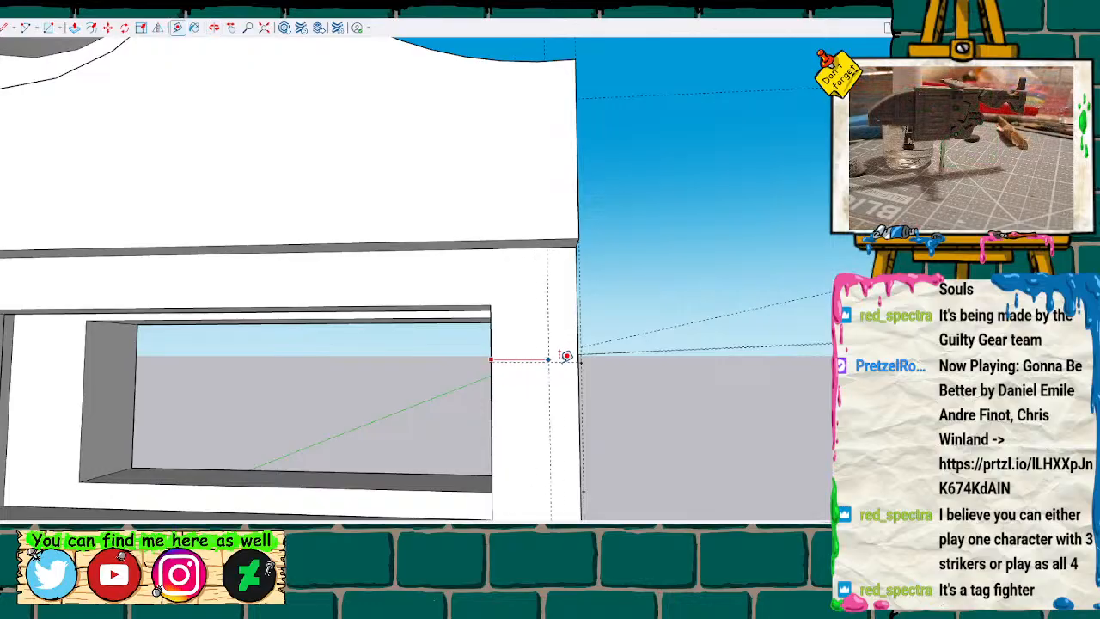
pyautogui.click(577, 361)
pyautogui.press('space')
pyautogui.scroll(-6, 521, 387)
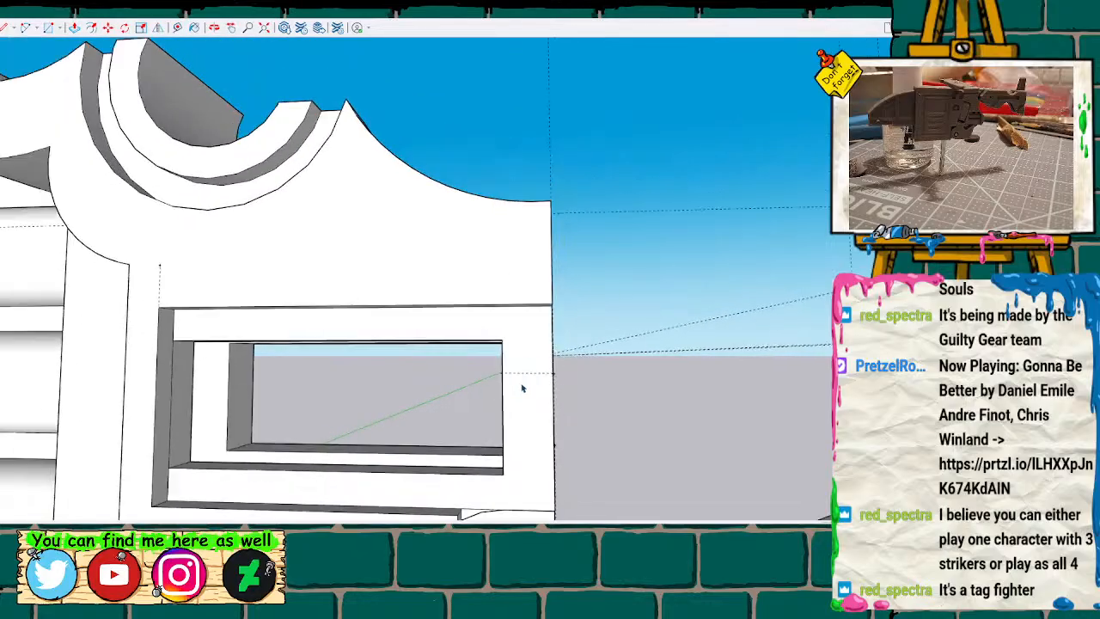
pyautogui.press('t')
pyautogui.scroll(-4, 530, 376)
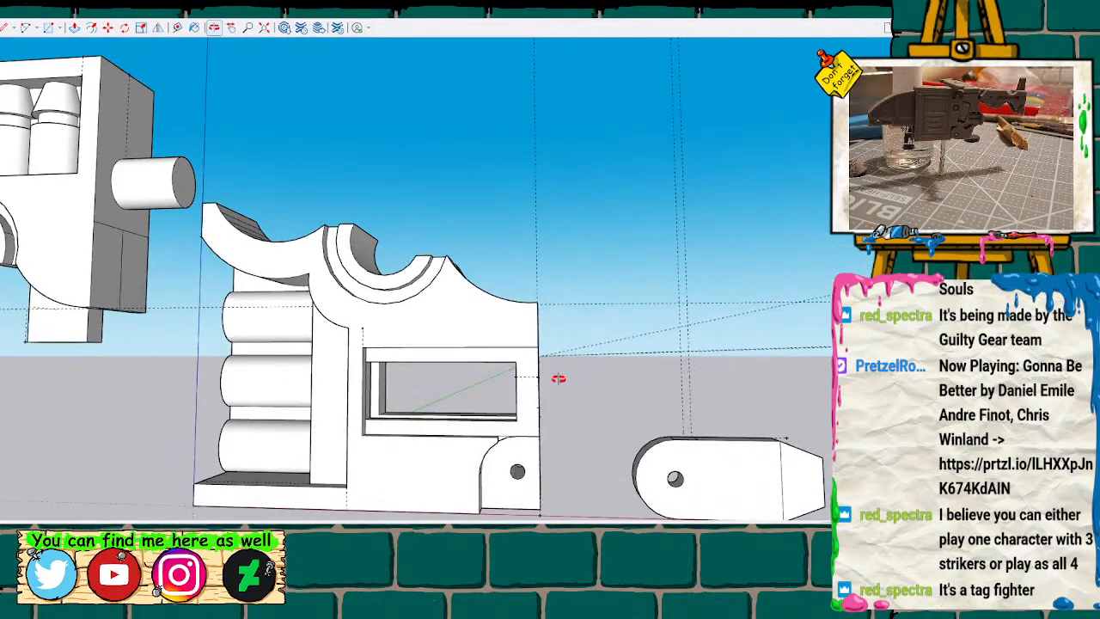
# Measure the margin between the arm's rectangular slot and the arm's free end.
pyautogui.press('h')
pyautogui.moveTo(552, 374); pyautogui.dragTo(369, 353)
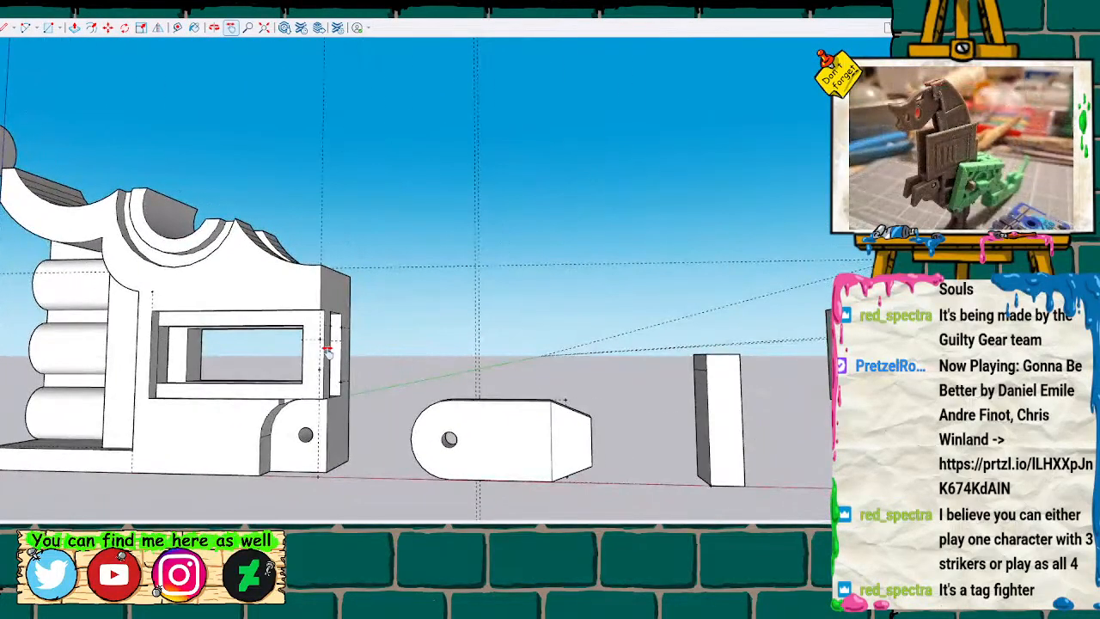
pyautogui.press('o')
pyautogui.moveTo(587, 361)
pyautogui.mouseDown()
pyautogui.moveTo(600, 344)
pyautogui.moveTo(827, 361)
pyautogui.mouseUp()
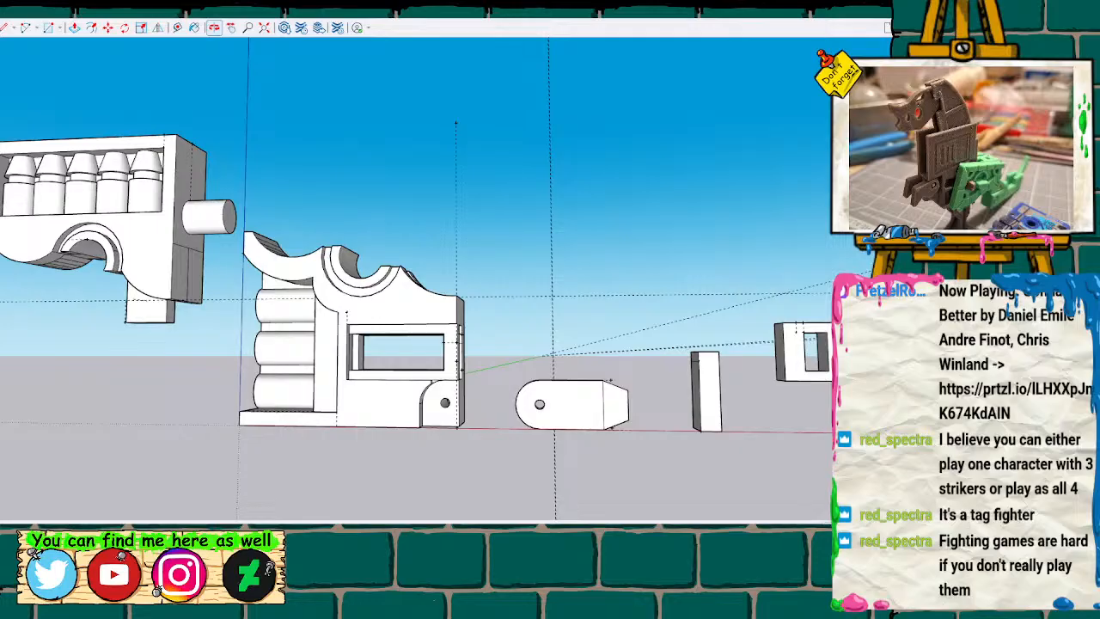
pyautogui.moveTo(645, 278)
pyautogui.mouseDown(button='middle')
pyautogui.moveTo(602, 277)
pyautogui.moveTo(723, 273)
pyautogui.moveTo(662, 318)
pyautogui.mouseUp(button='middle')
pyautogui.moveTo(678, 299); pyautogui.dragTo(681, 293, button='middle')
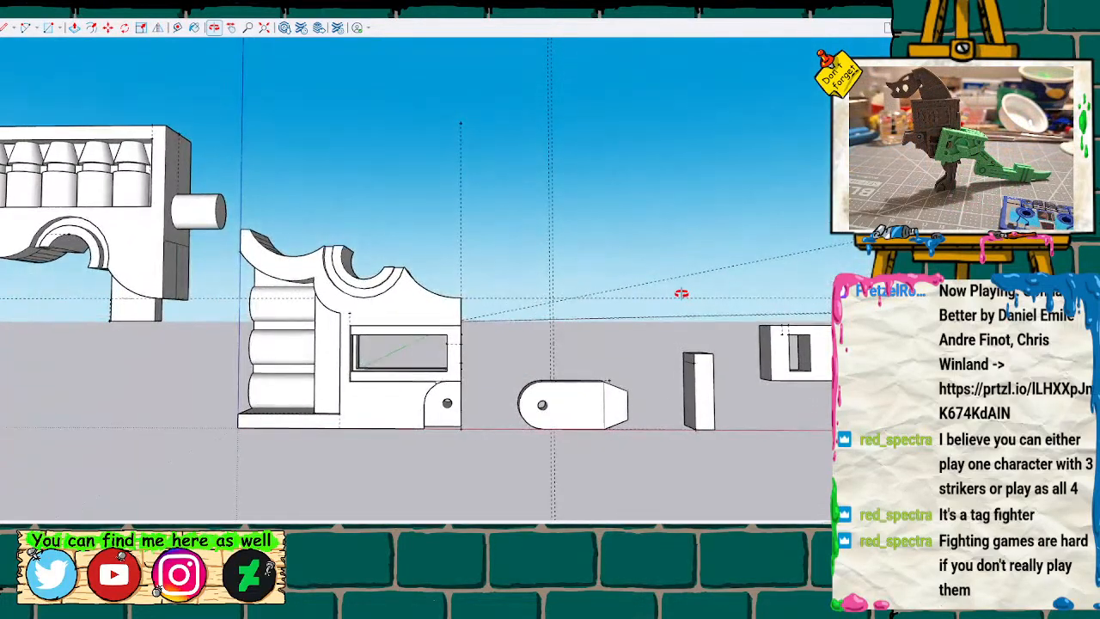
pyautogui.keyDown('shift'); pyautogui.moveTo(587, 367); pyautogui.dragTo(448, 348, button='middle'); pyautogui.keyUp('shift')
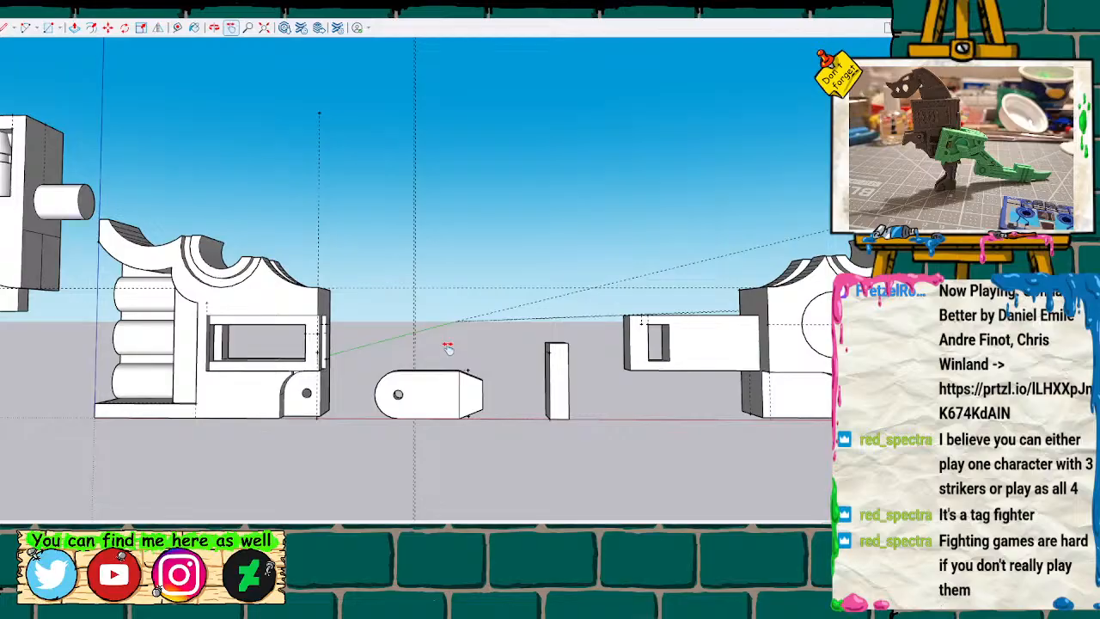
pyautogui.scroll(8, 655, 330)
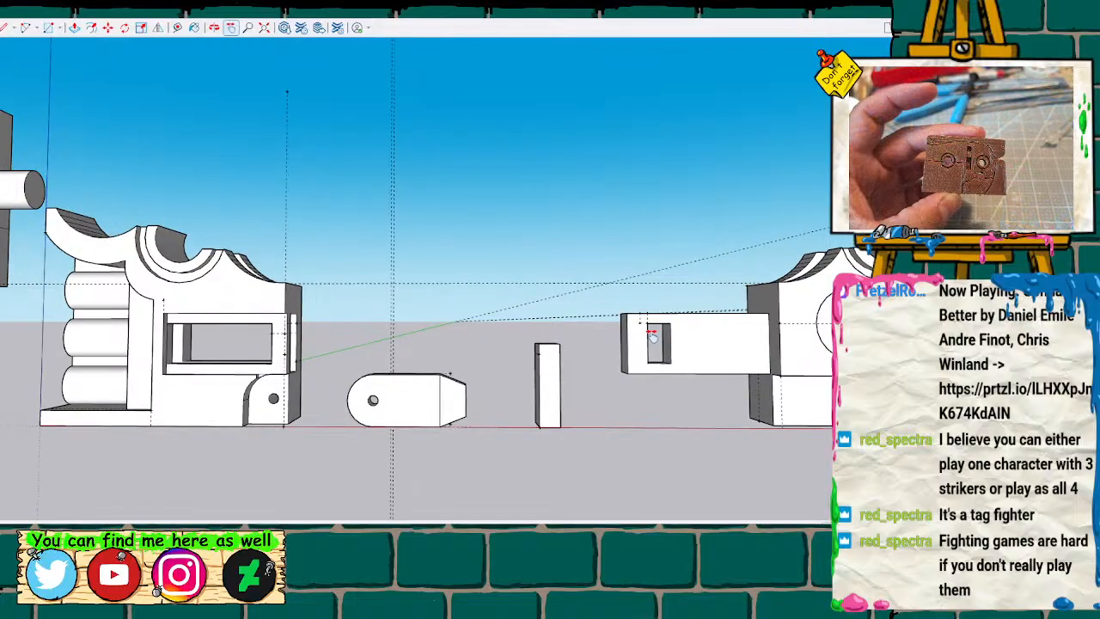
pyautogui.press('t')
pyautogui.click(634, 295)
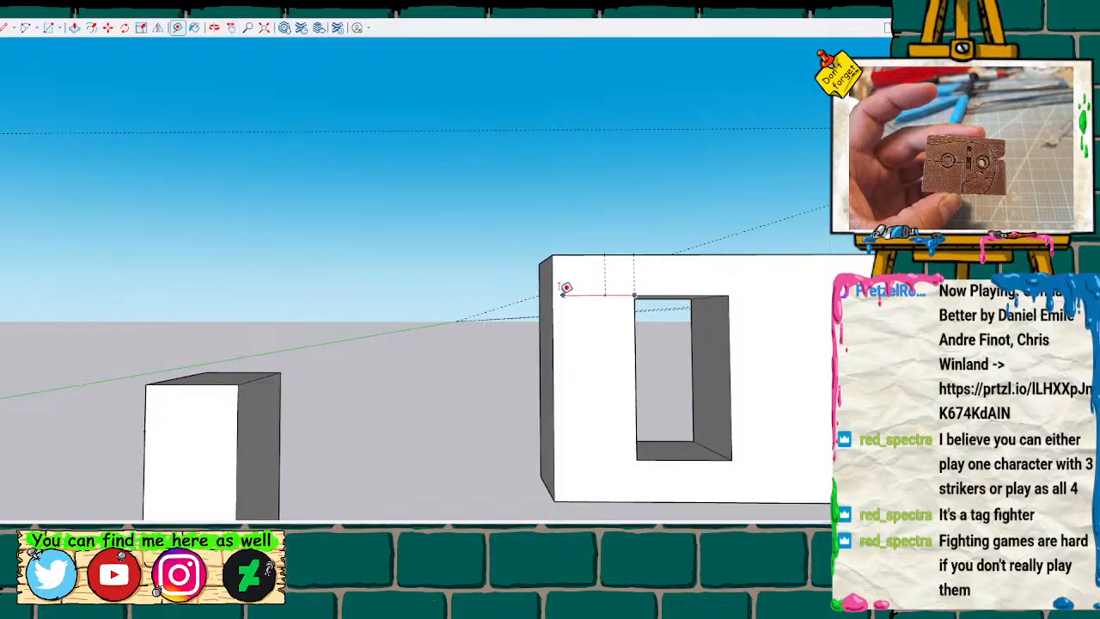
pyautogui.scroll(-5, 536, 346)
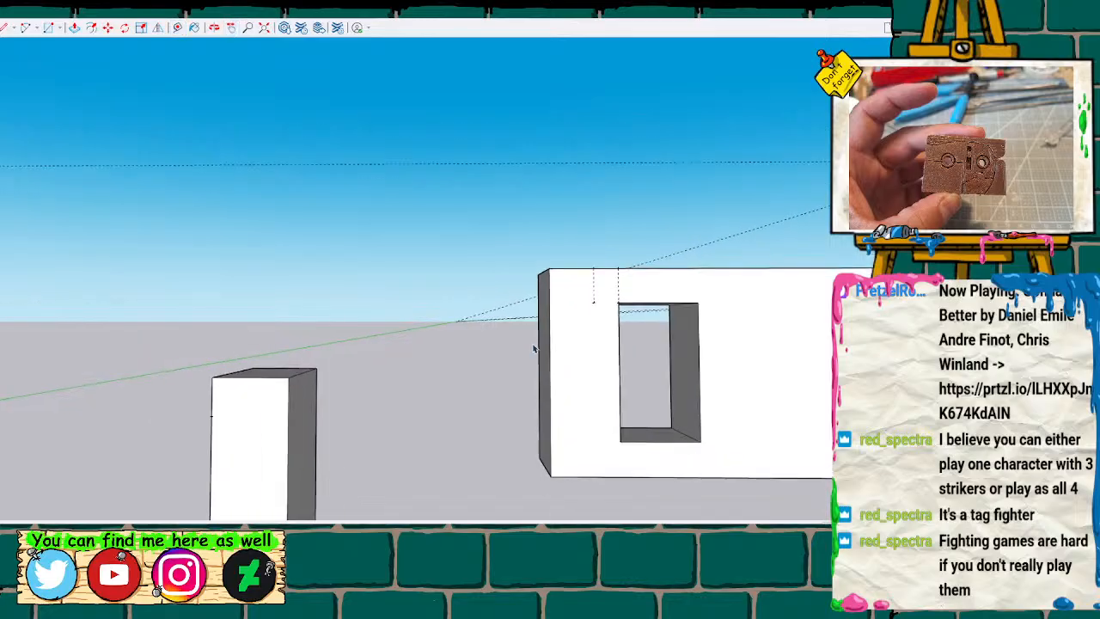
# Examine the lower half's stepped window and its surrounding walls with the hidden back edges displayed.
pyautogui.scroll(-3, 536, 352)
pyautogui.moveTo(348, 316); pyautogui.dragTo(392, 319, button='middle')
pyautogui.keyDown('shift'); pyautogui.moveTo(289, 327); pyautogui.dragTo(748, 331, button='middle'); pyautogui.keyUp('shift')
pyautogui.scroll(3, 281, 378)
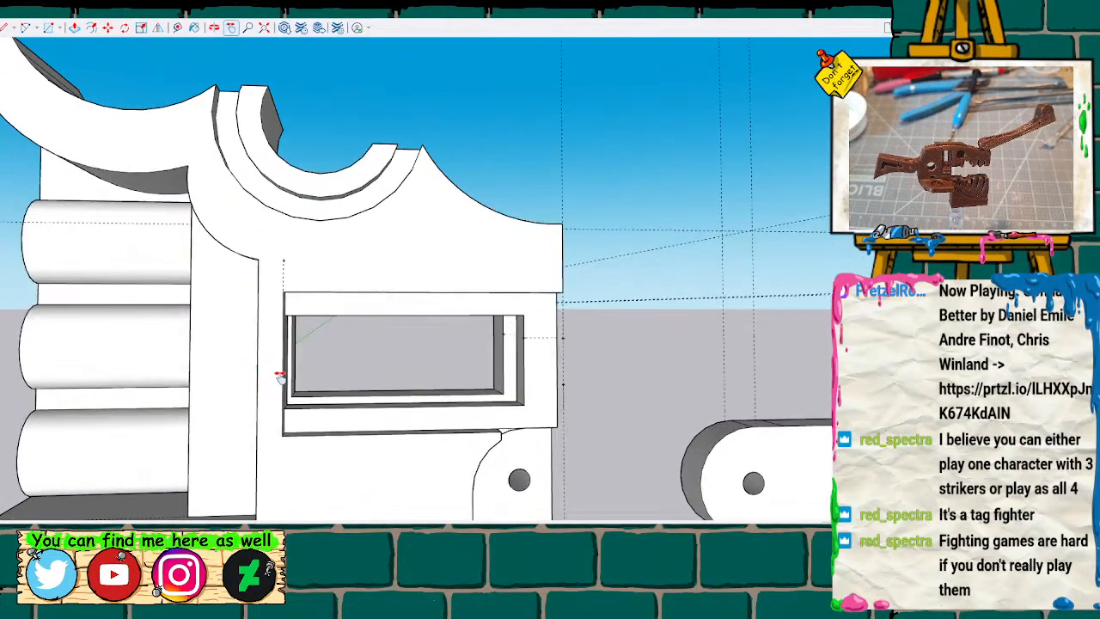
pyautogui.moveTo(299, 372); pyautogui.dragTo(326, 364, button='middle')
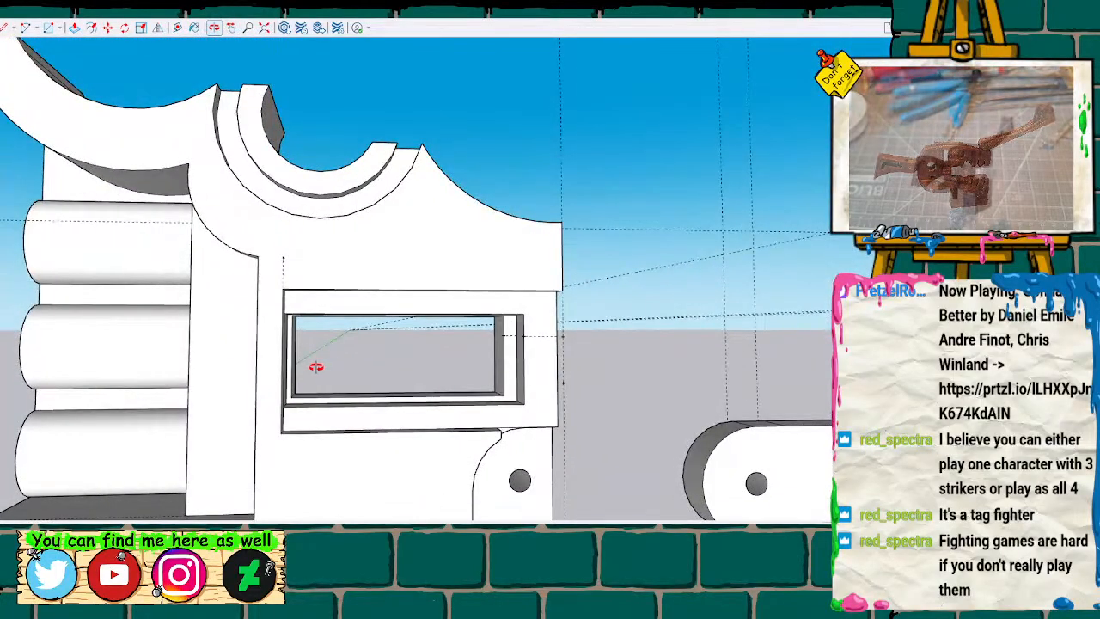
pyautogui.moveTo(301, 387); pyautogui.dragTo(232, 376, button='middle')
pyautogui.moveTo(134, 368)
pyautogui.mouseDown(button='middle')
pyautogui.moveTo(373, 381)
pyautogui.moveTo(256, 376)
pyautogui.mouseUp(button='middle')
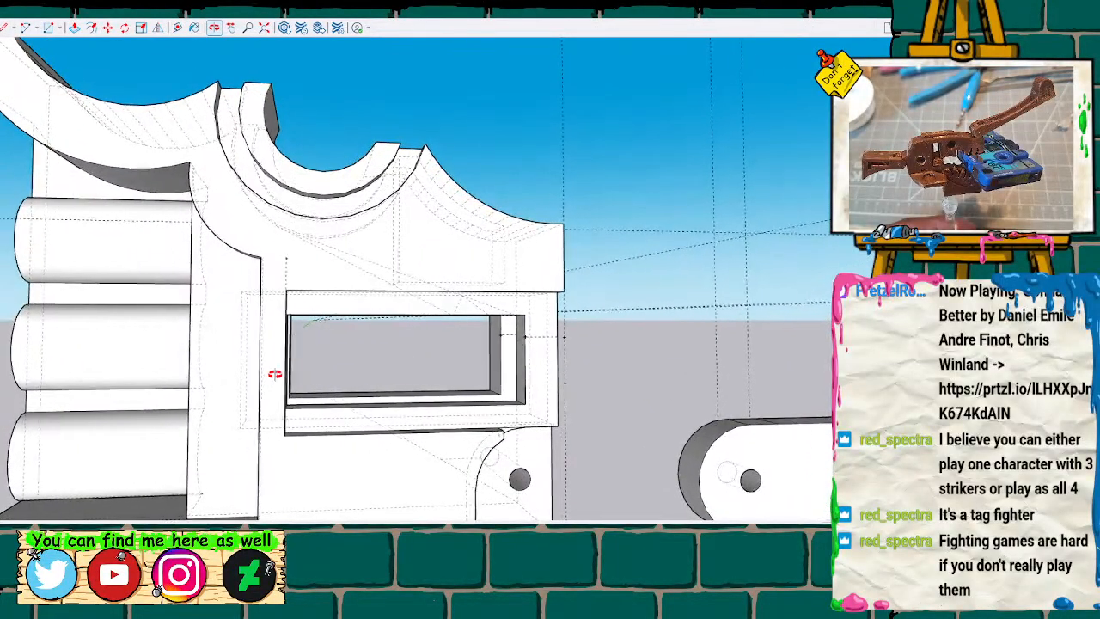
pyautogui.moveTo(229, 373)
pyautogui.mouseDown(button='middle')
pyautogui.moveTo(287, 363)
pyautogui.moveTo(351, 290)
pyautogui.moveTo(267, 364)
pyautogui.moveTo(212, 381)
pyautogui.moveTo(152, 381)
pyautogui.moveTo(275, 362)
pyautogui.moveTo(287, 374)
pyautogui.moveTo(246, 372)
pyautogui.moveTo(321, 387)
pyautogui.moveTo(271, 358)
pyautogui.moveTo(310, 347)
pyautogui.moveTo(255, 299)
pyautogui.mouseUp(button='middle')
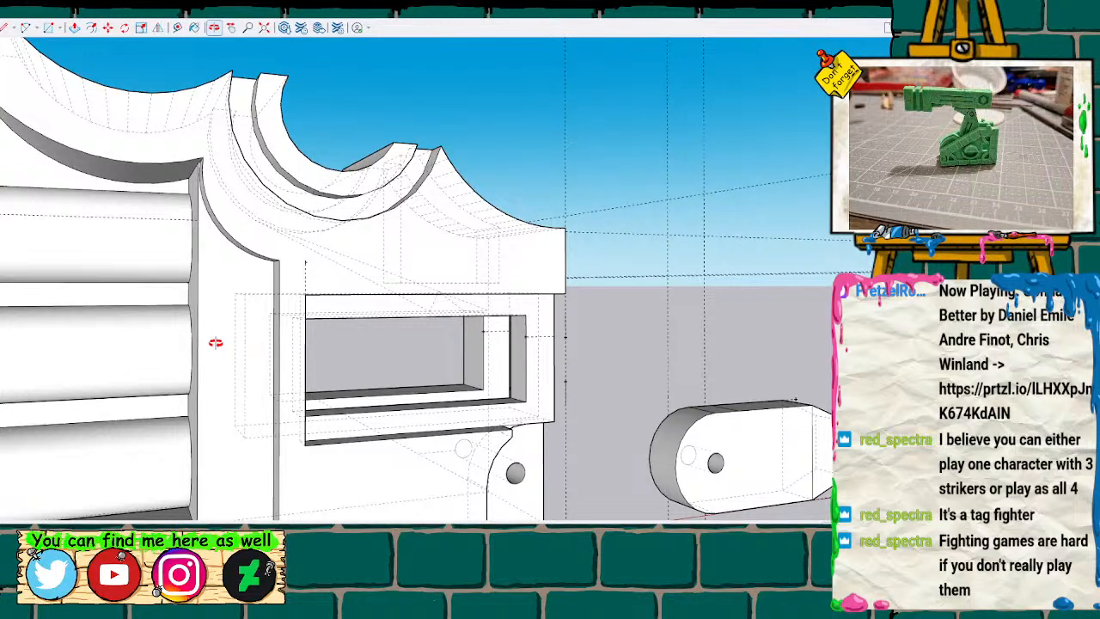
pyautogui.scroll(-5, 391, 370)
pyautogui.moveTo(422, 363); pyautogui.dragTo(320, 355, button='middle')
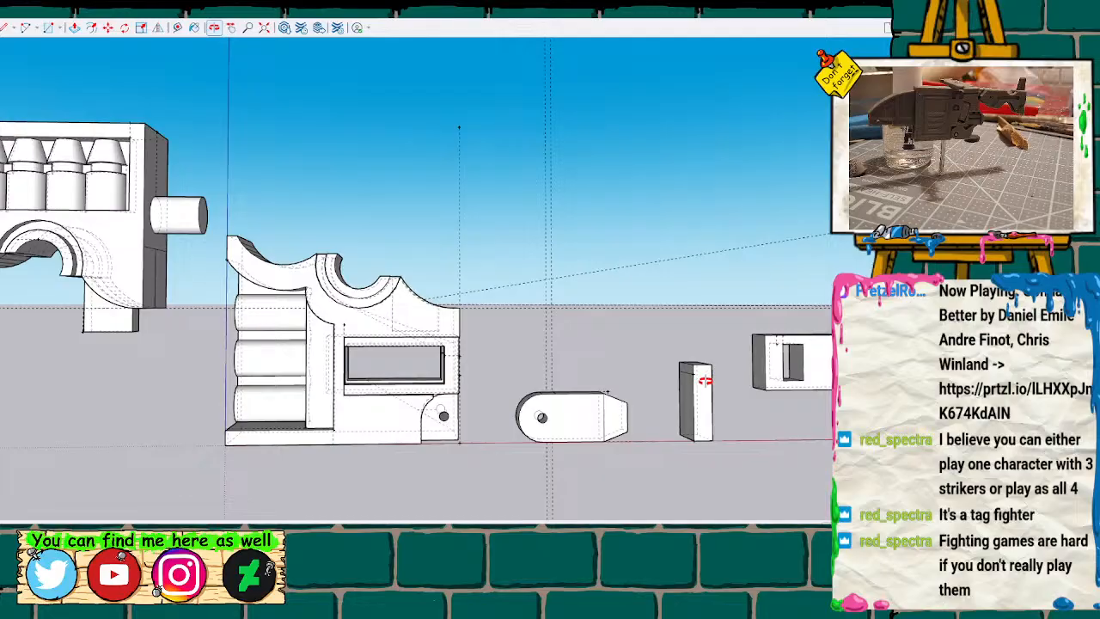
# Turn off the back edges and inspect the inner faces of the lower half's stepped window.
pyautogui.scroll(8, 344, 340)
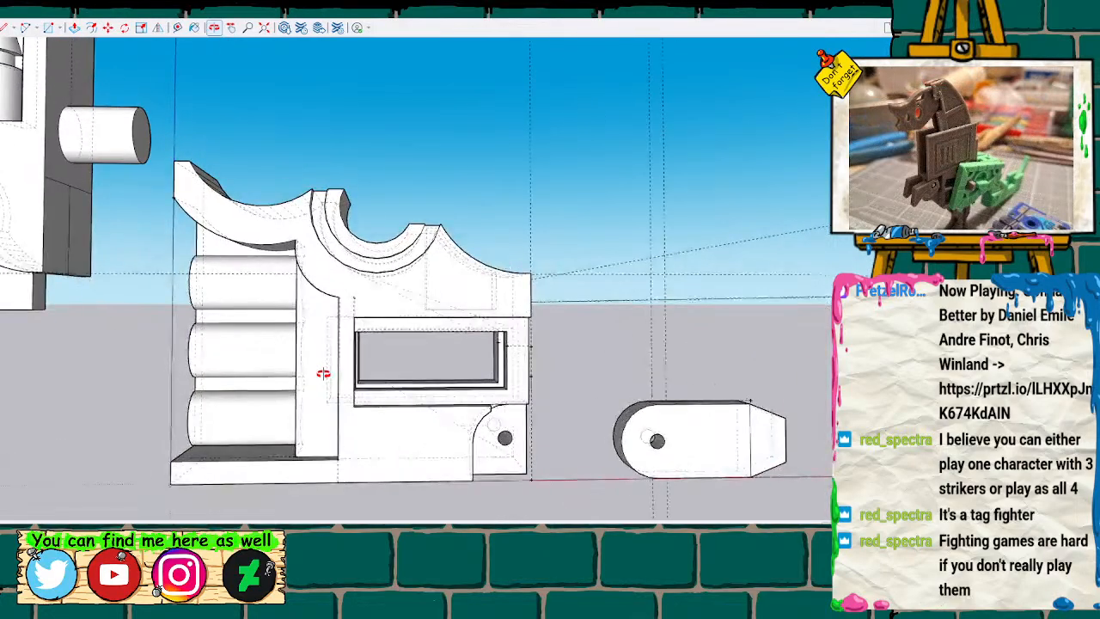
pyautogui.moveTo(362, 375)
pyautogui.mouseDown()
pyautogui.moveTo(284, 392)
pyautogui.moveTo(459, 376)
pyautogui.moveTo(407, 367)
pyautogui.mouseUp()
pyautogui.press('space')
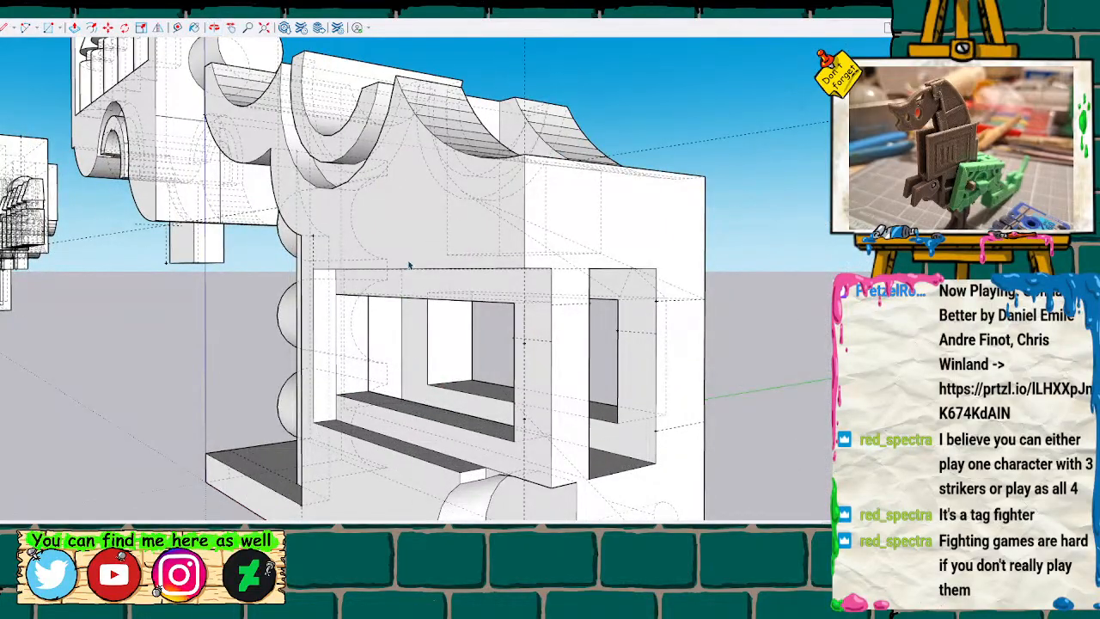
pyautogui.press('k')
pyautogui.click(385, 338)
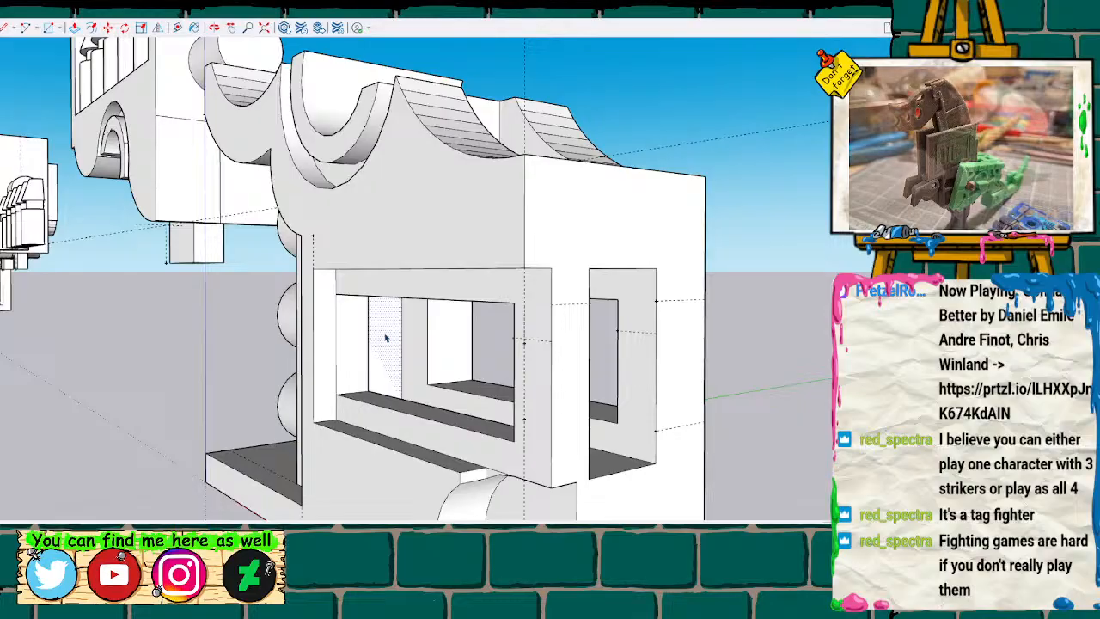
pyautogui.press('o')
pyautogui.moveTo(398, 332)
pyautogui.mouseDown()
pyautogui.moveTo(235, 375)
pyautogui.moveTo(229, 322)
pyautogui.moveTo(186, 314)
pyautogui.moveTo(314, 340)
pyautogui.moveTo(601, 340)
pyautogui.mouseUp()
pyautogui.scroll(-10, 541, 373)
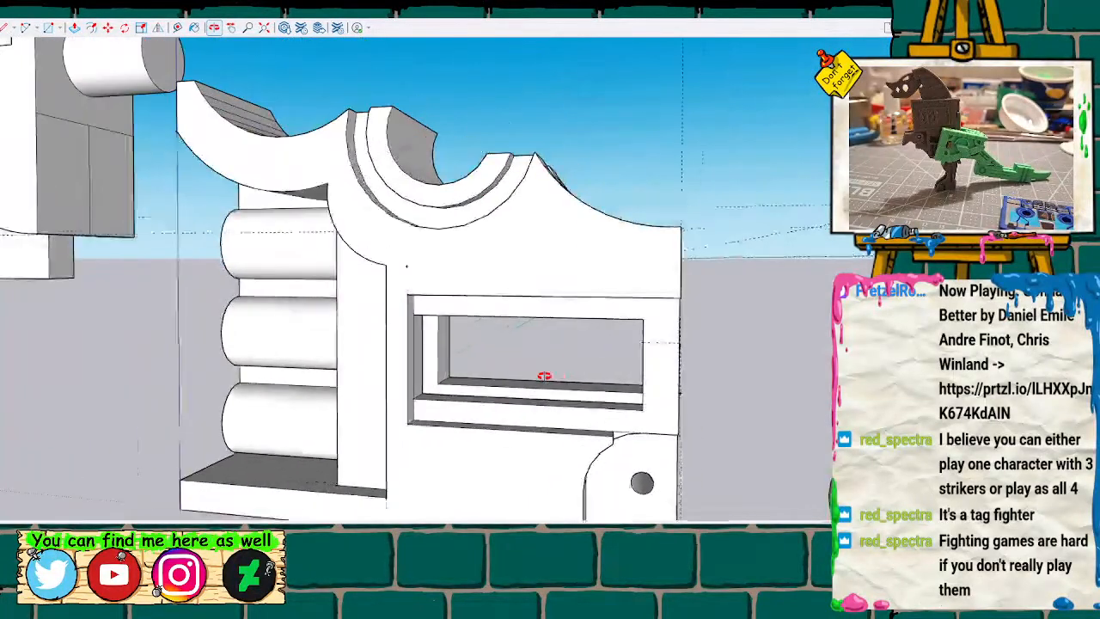
# Select all geometry of the lower half and make it a group.
pyautogui.scroll(-2, 547, 373)
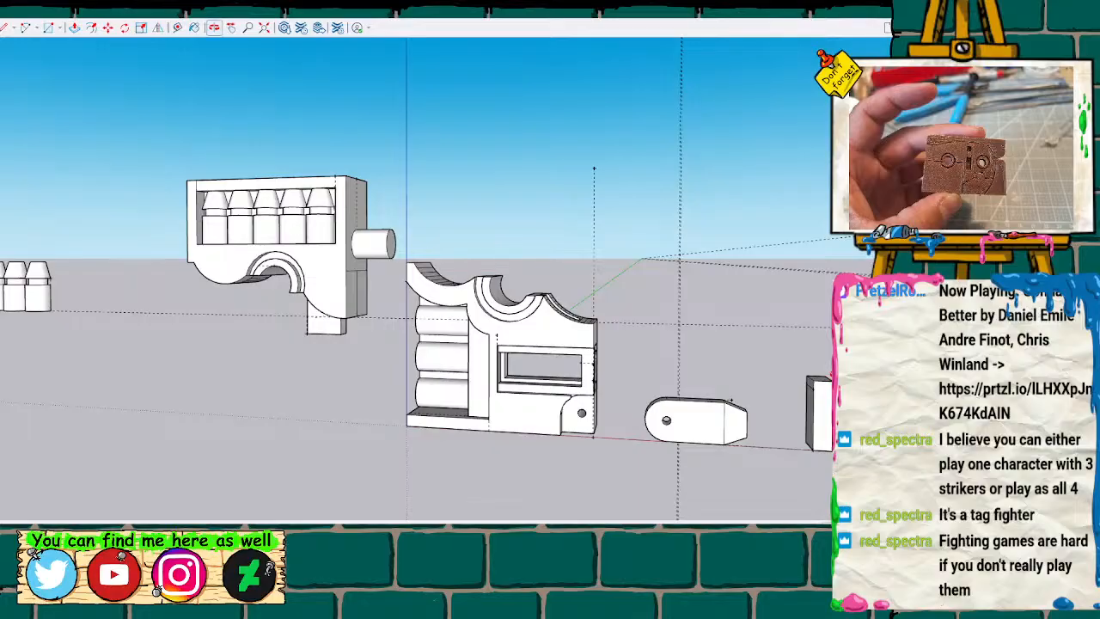
pyautogui.moveTo(445, 311); pyautogui.dragTo(422, 262, button='middle')
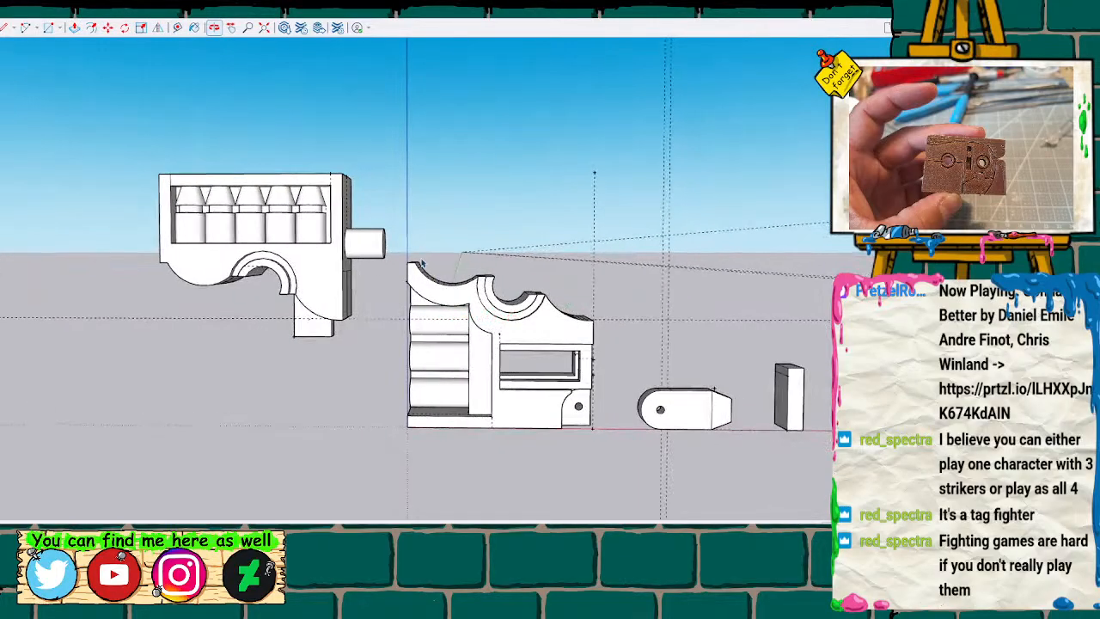
pyautogui.moveTo(397, 230); pyautogui.dragTo(605, 455)
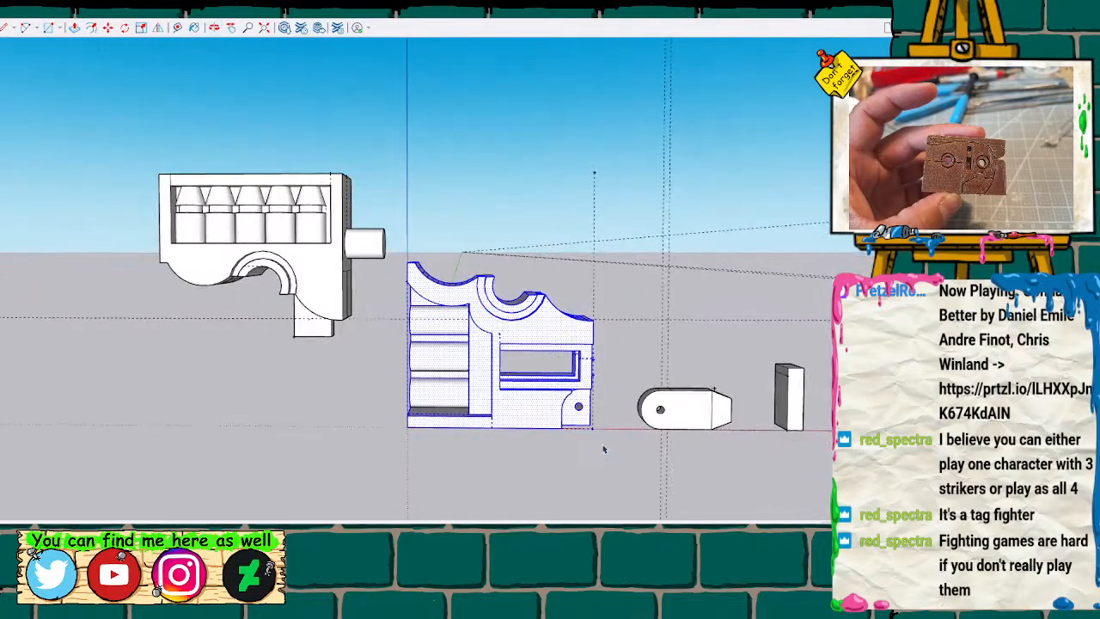
pyautogui.hotkey('ctrl', 'g')
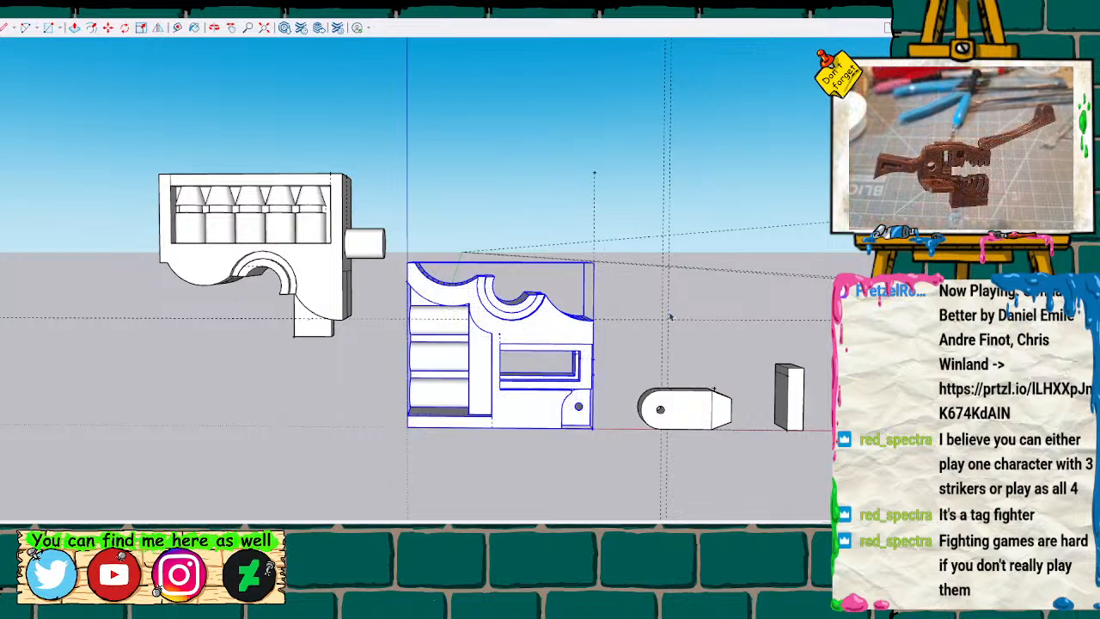
# Push/Pull the strip at the top of the small upright block's side face outward to form a short lip.
pyautogui.press('h')
pyautogui.moveTo(677, 320); pyautogui.dragTo(359, 308)
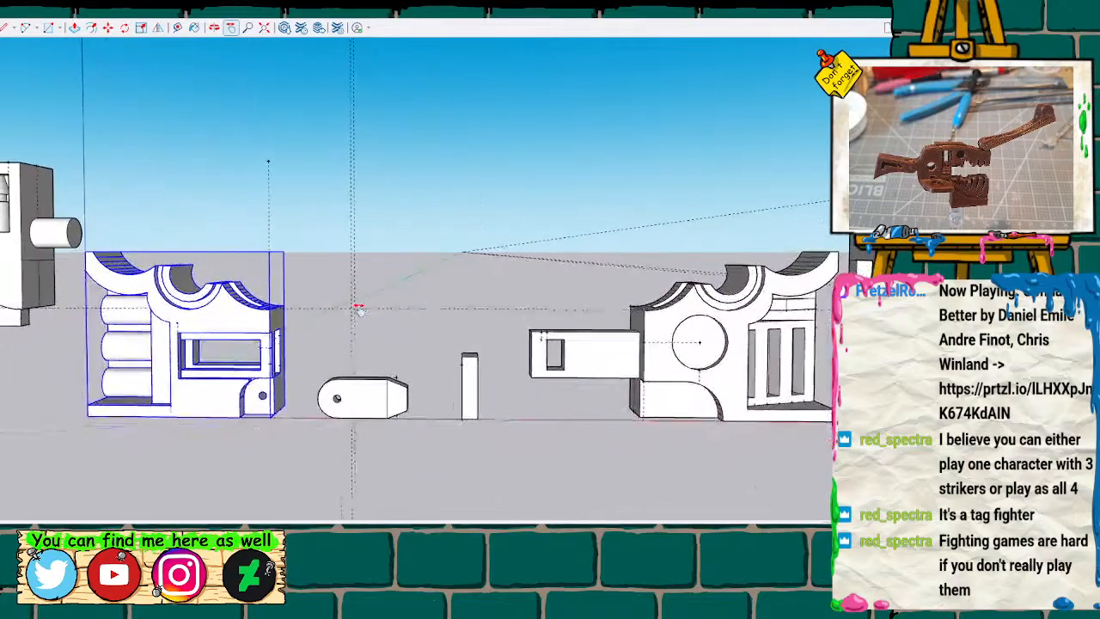
pyautogui.scroll(2, 423, 335)
pyautogui.scroll(1, 421, 351)
pyautogui.press('o')
pyautogui.moveTo(424, 349)
pyautogui.mouseDown()
pyautogui.moveTo(562, 300)
pyautogui.moveTo(485, 337)
pyautogui.mouseUp()
pyautogui.scroll(2, 480, 343)
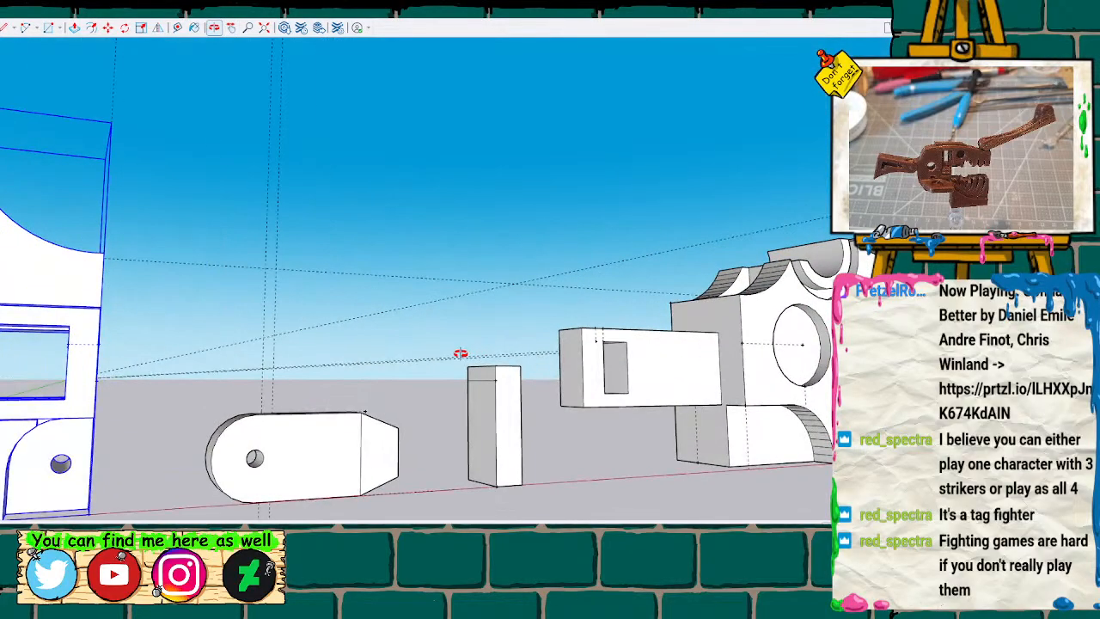
pyautogui.click(483, 375)
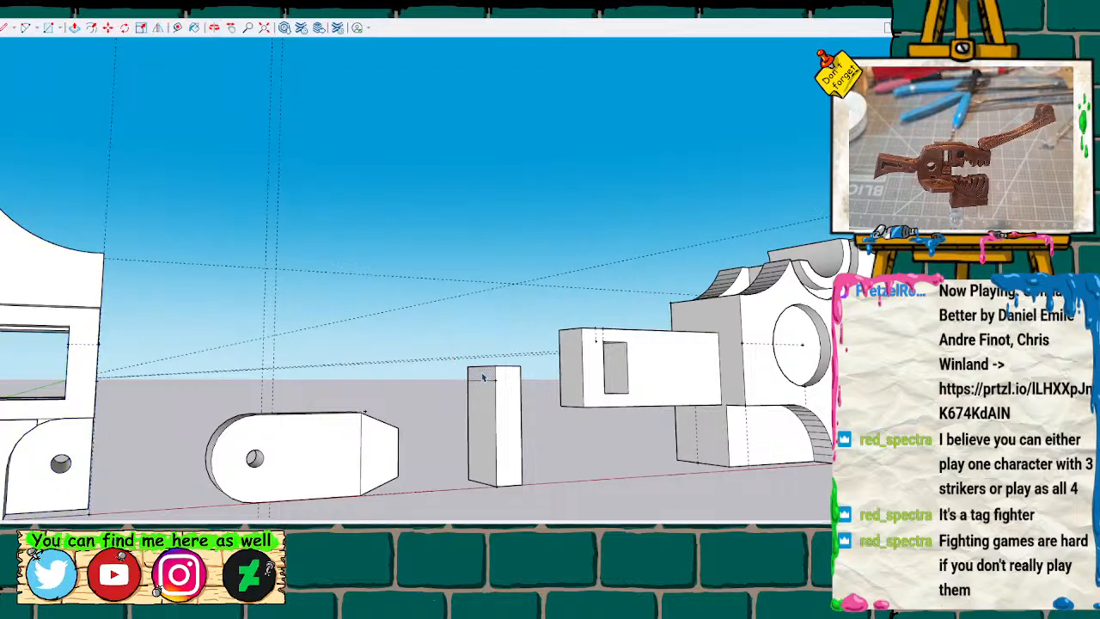
pyautogui.press('p')
pyautogui.click(483, 375)
pyautogui.click(462, 383)
# Place a guide at the lip's underside and draw a line at that height across the block's opposite side face.
pyautogui.press('o')
pyautogui.moveTo(544, 326)
pyautogui.mouseDown()
pyautogui.moveTo(388, 392)
pyautogui.moveTo(506, 400)
pyautogui.mouseUp()
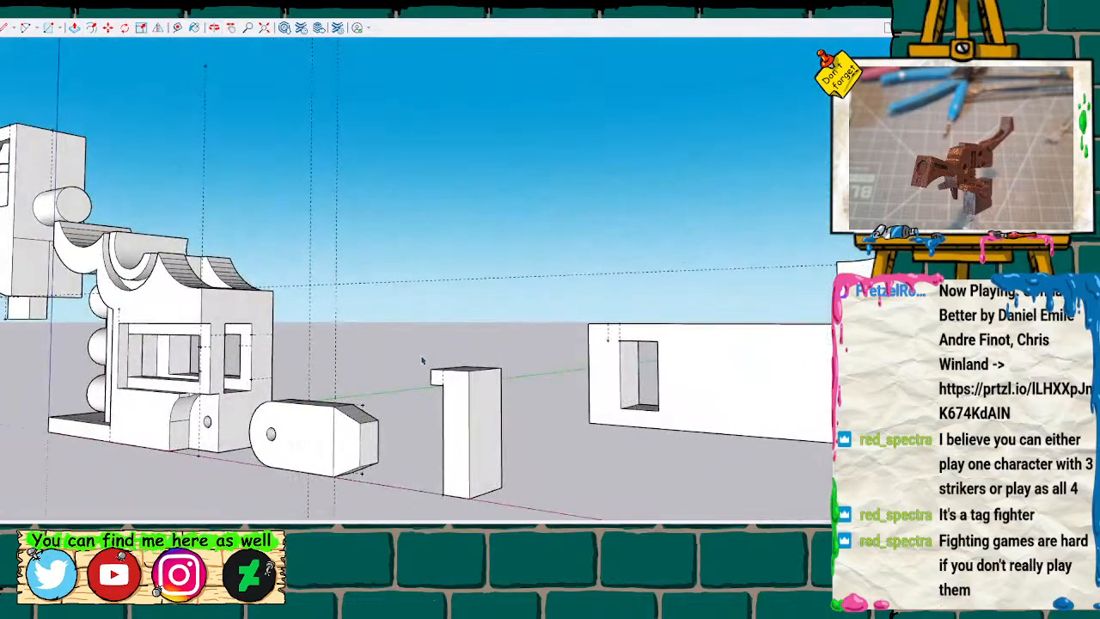
pyautogui.scroll(5, 422, 360)
pyautogui.scroll(-5, 424, 361)
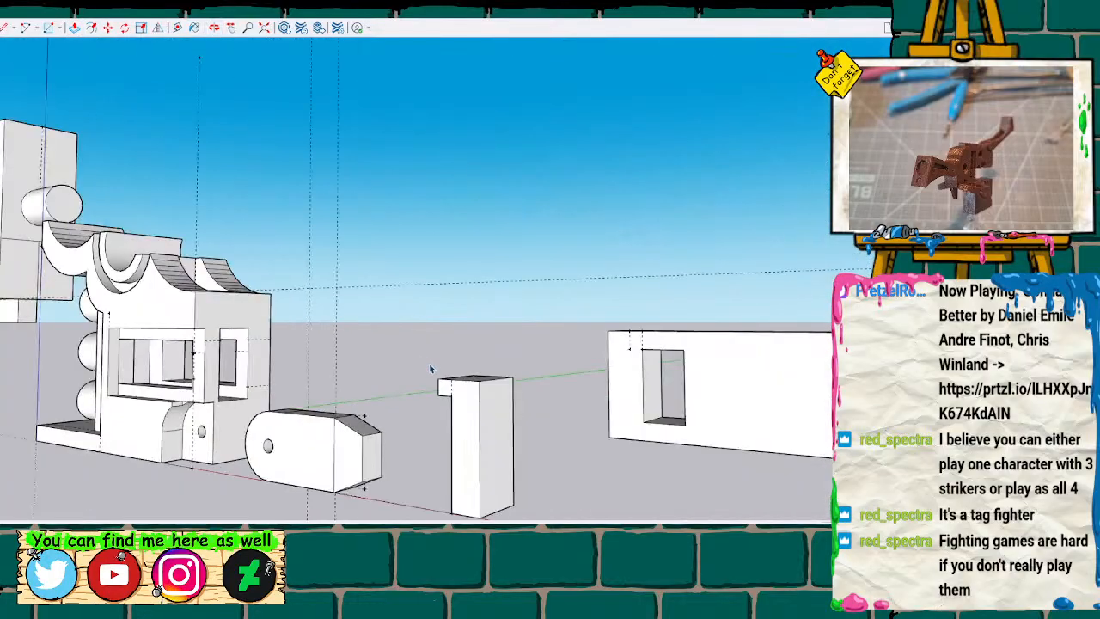
pyautogui.scroll(1, 472, 416)
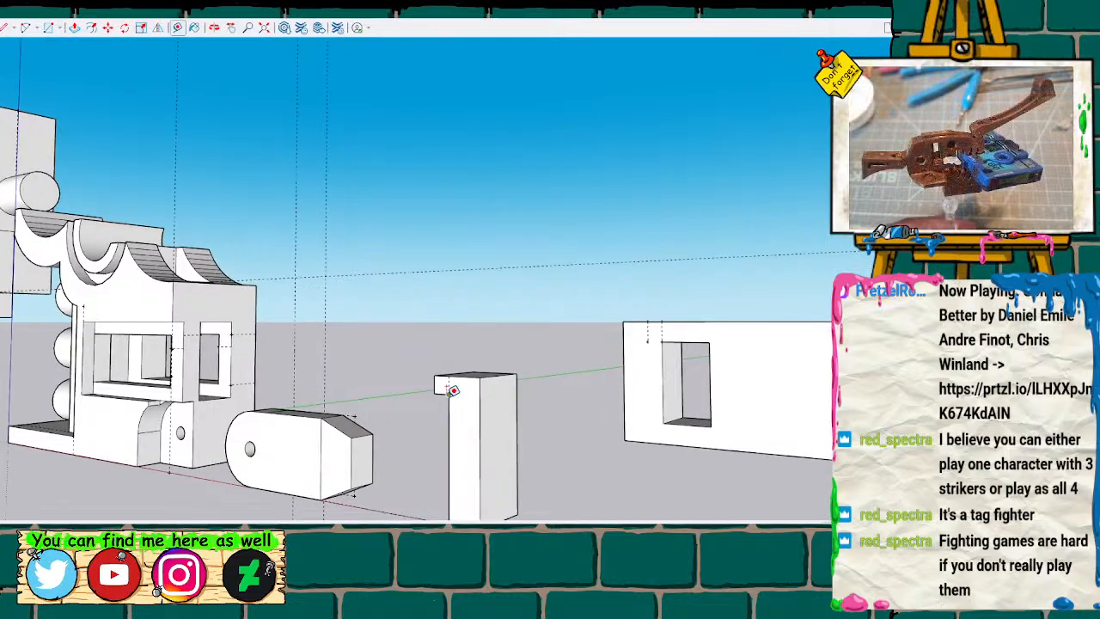
pyautogui.click(448, 394)
pyautogui.click(481, 395)
pyautogui.press('l')
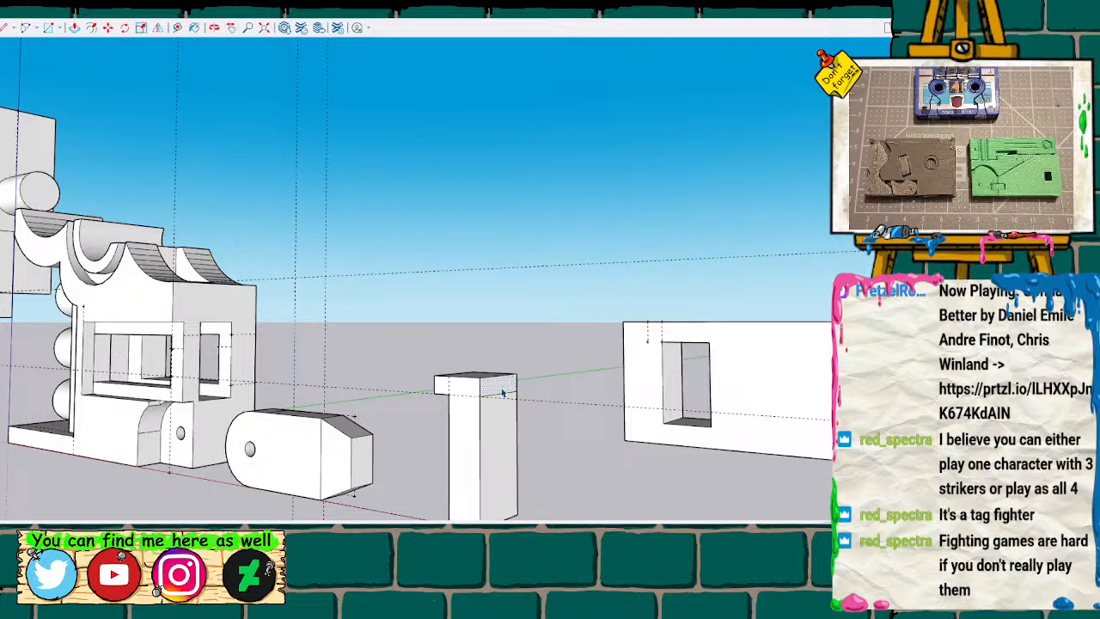
# Push/Pull the newly outlined top strip outward to give the upright block a T-shaped head.
pyautogui.press('p')
pyautogui.click(507, 385)
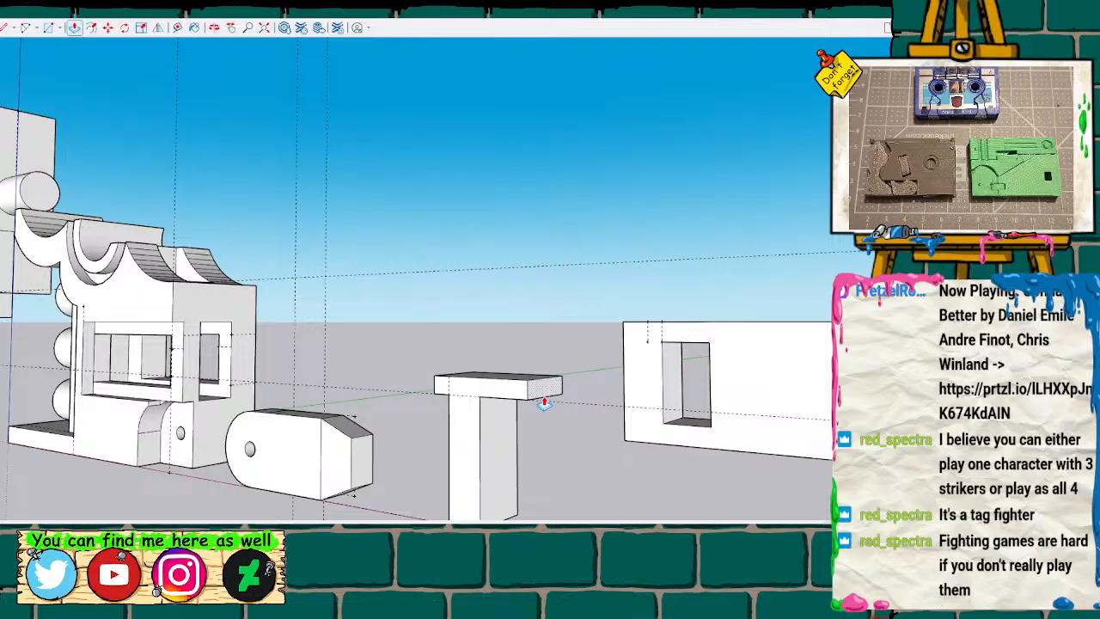
pyautogui.scroll(-5, 544, 403)
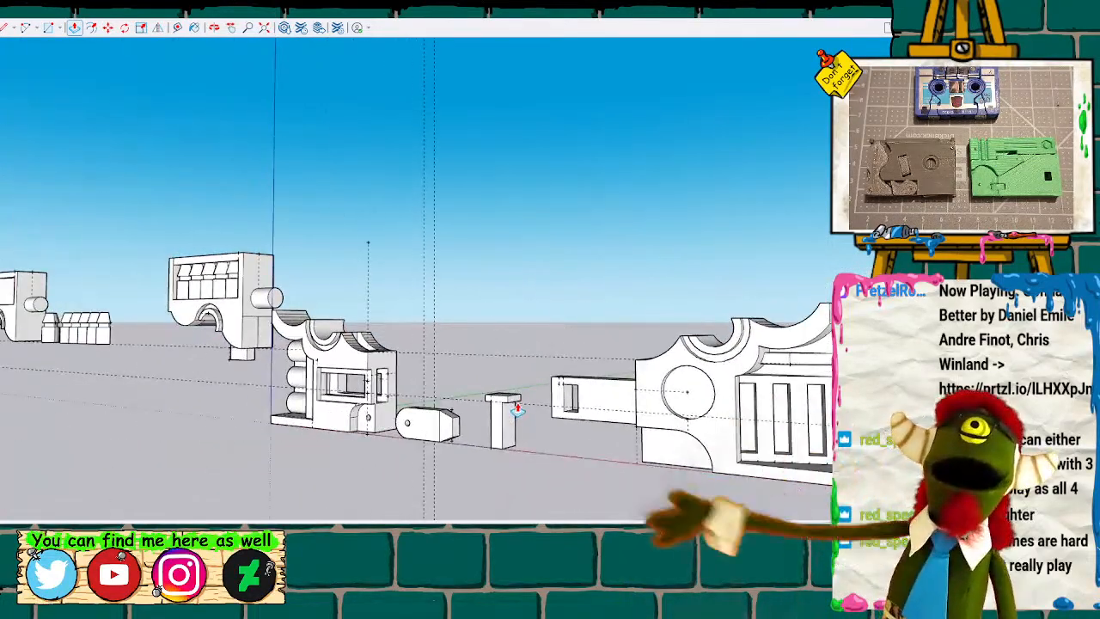
# Select the whole T-shaped peg and combine its geometry into one object.
pyautogui.scroll(-2, 517, 411)
pyautogui.moveTo(518, 411)
pyautogui.mouseDown(button='middle')
pyautogui.moveTo(499, 383)
pyautogui.moveTo(484, 408)
pyautogui.moveTo(594, 356)
pyautogui.moveTo(572, 394)
pyautogui.mouseUp(button='middle')
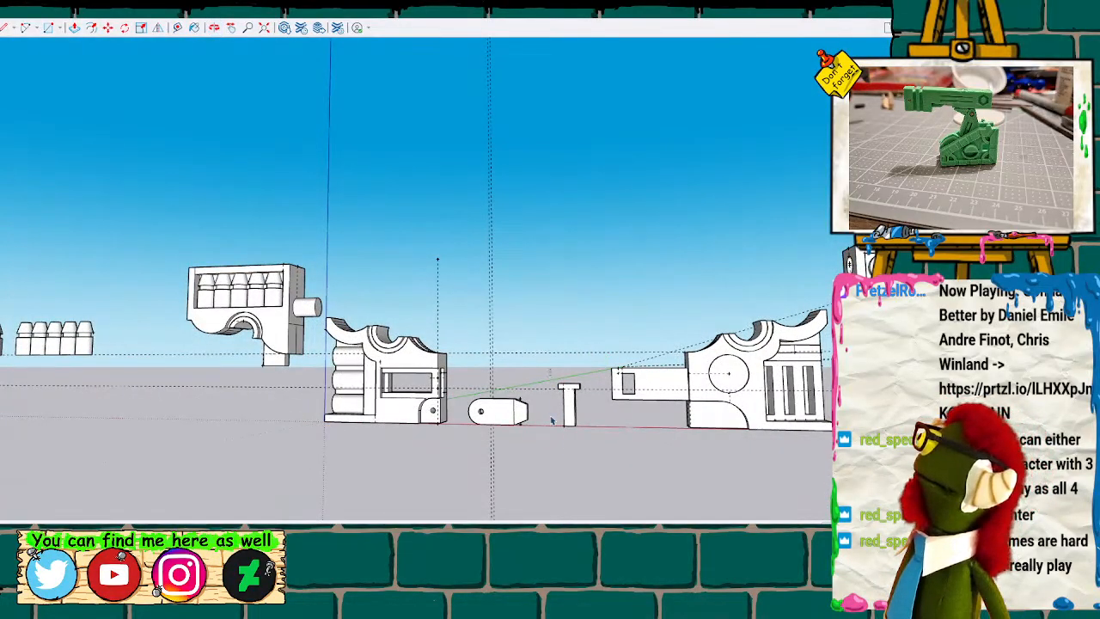
pyautogui.click(573, 404)
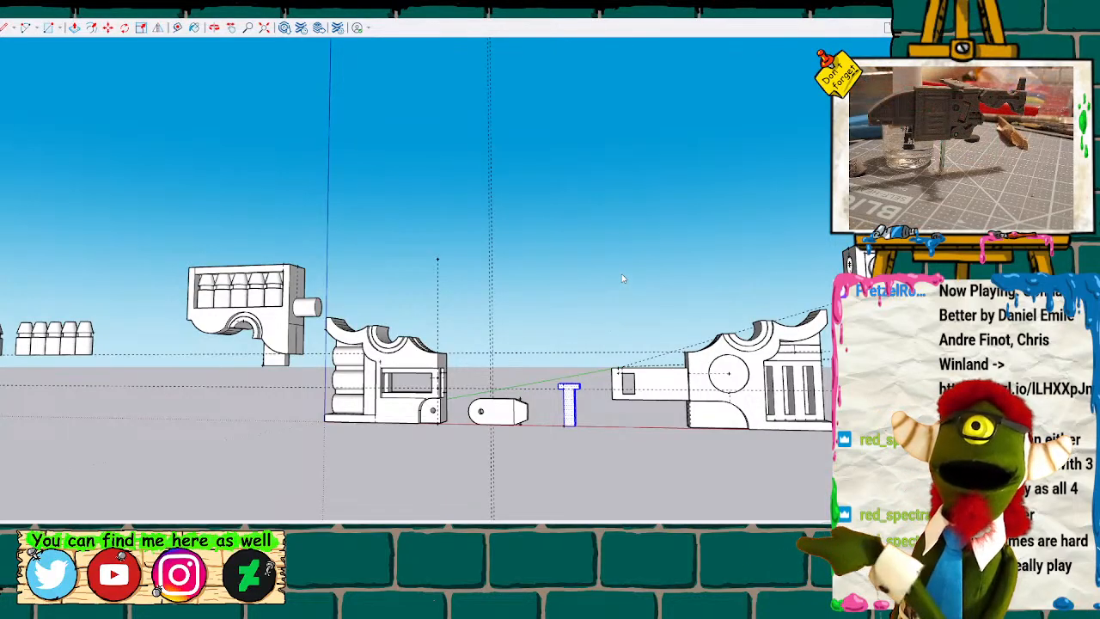
pyautogui.press('g')
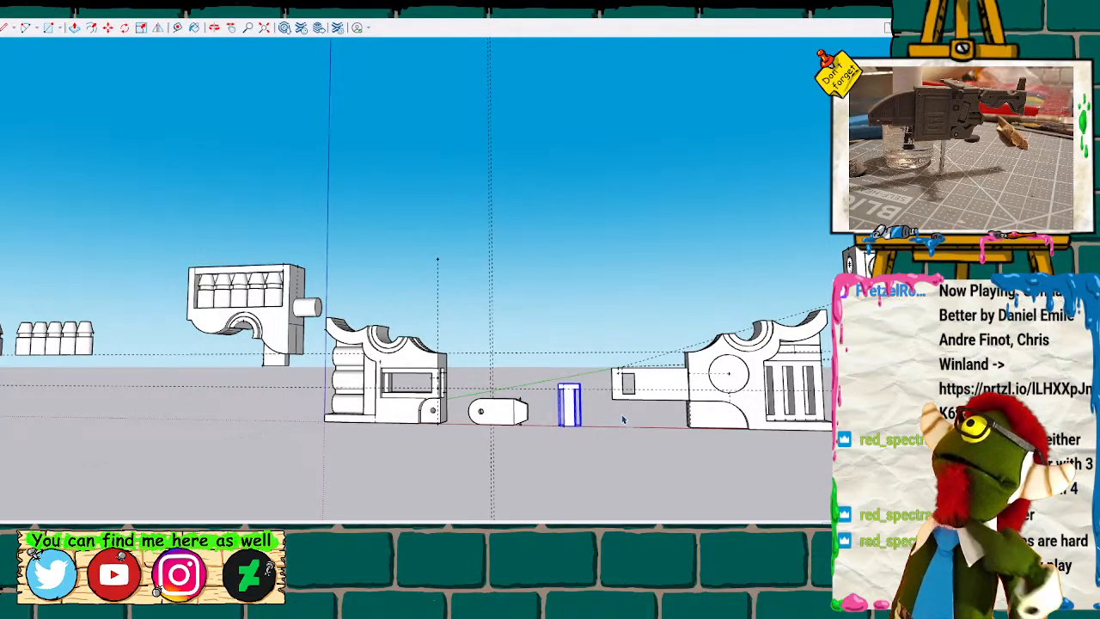
pyautogui.scroll(2, 624, 420)
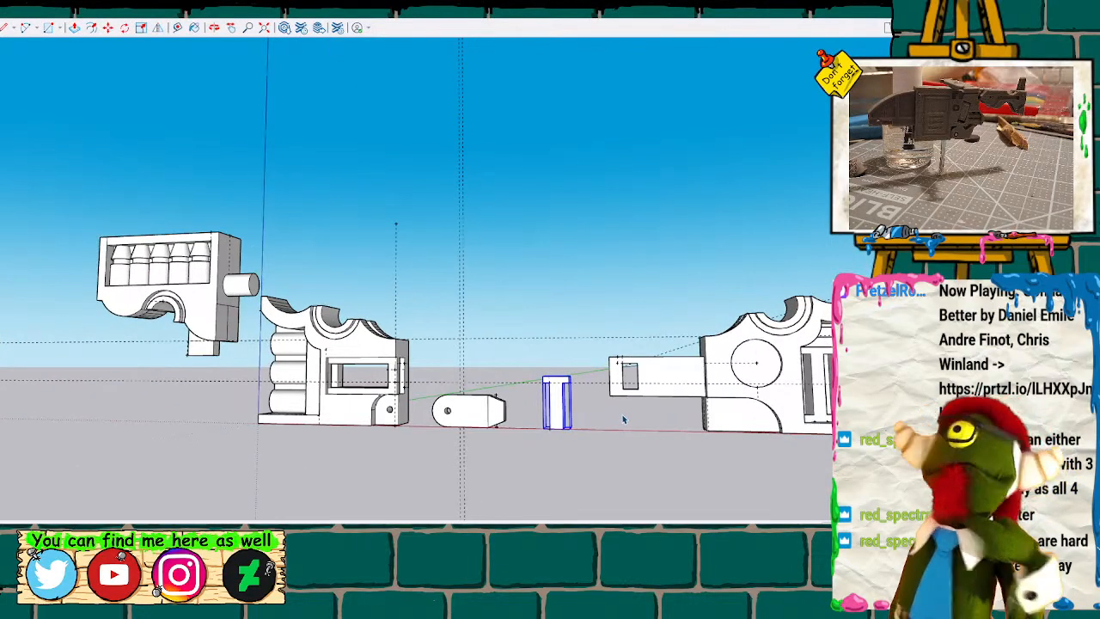
pyautogui.moveTo(616, 427); pyautogui.dragTo(427, 421, button='middle')
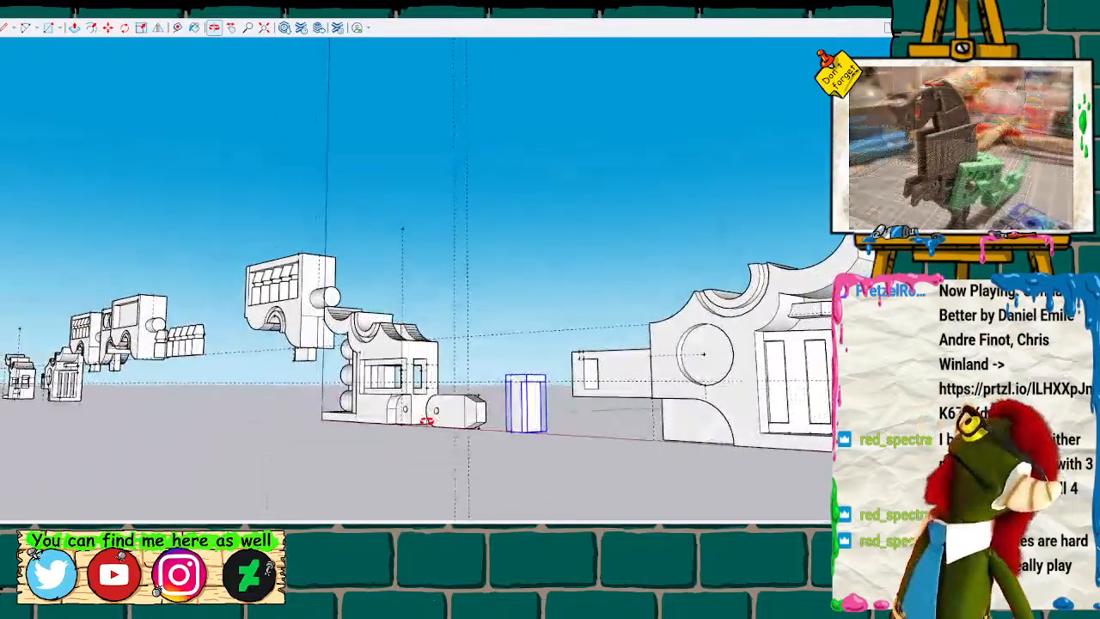
pyautogui.scroll(1, 541, 416)
pyautogui.press('q')
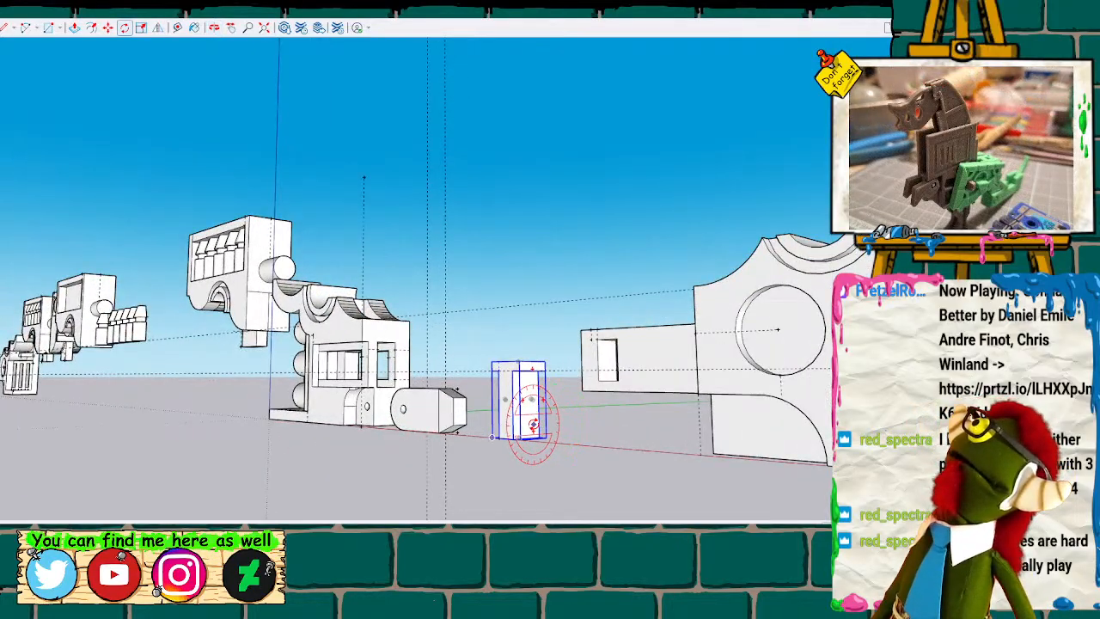
pyautogui.click(534, 415)
pyautogui.click(531, 347)
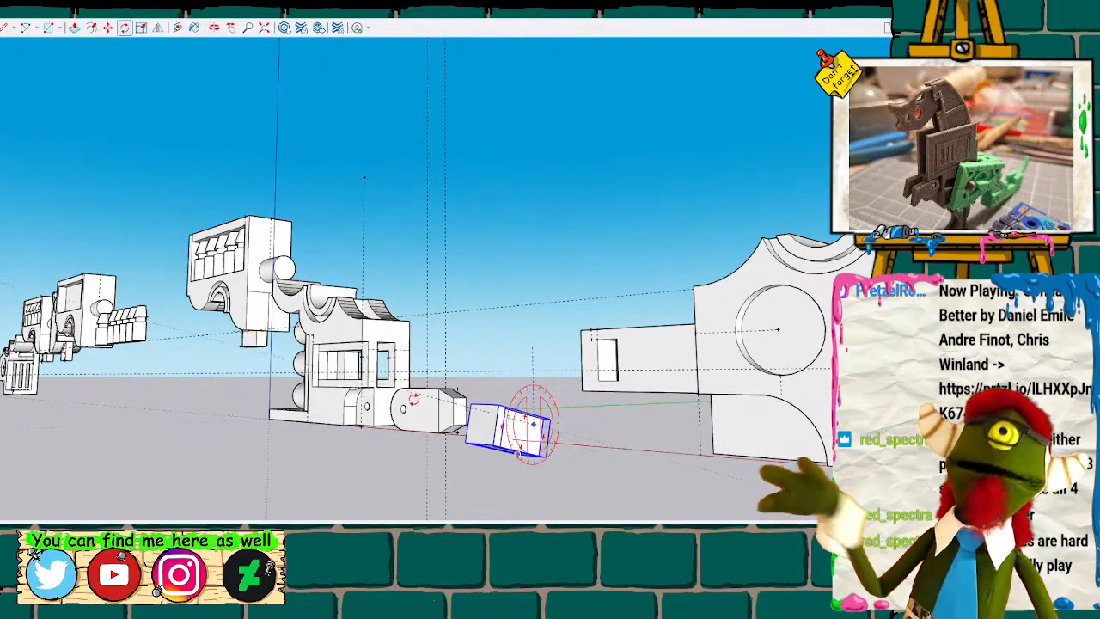
pyautogui.click(402, 430)
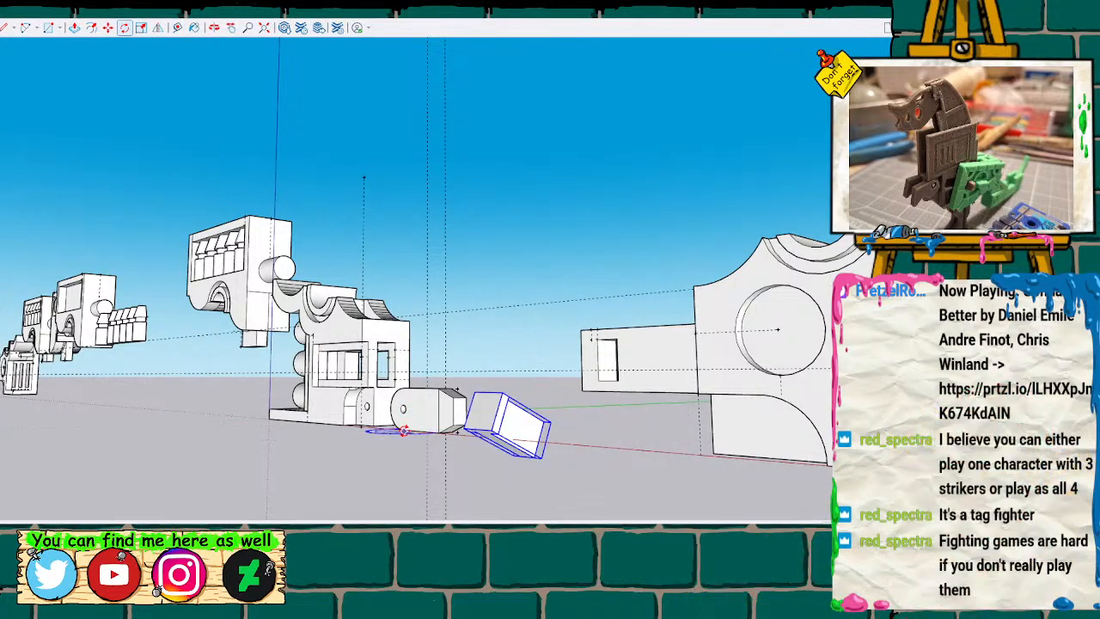
pyautogui.hotkey('ctrl', 'z')
pyautogui.click(530, 425)
pyautogui.click(485, 354)
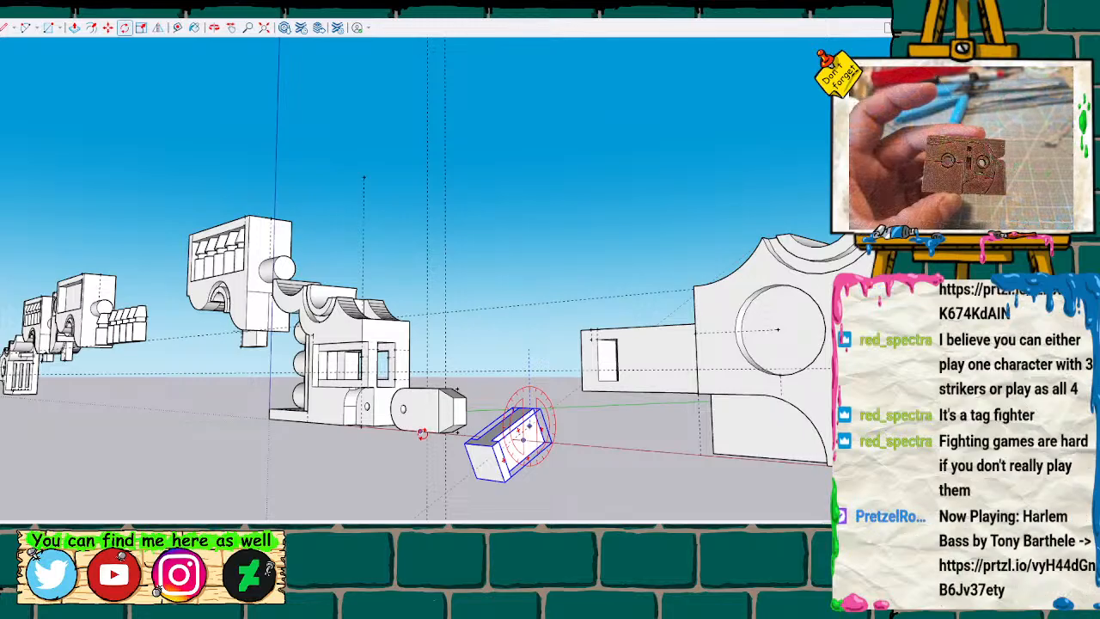
pyautogui.press('Escape')
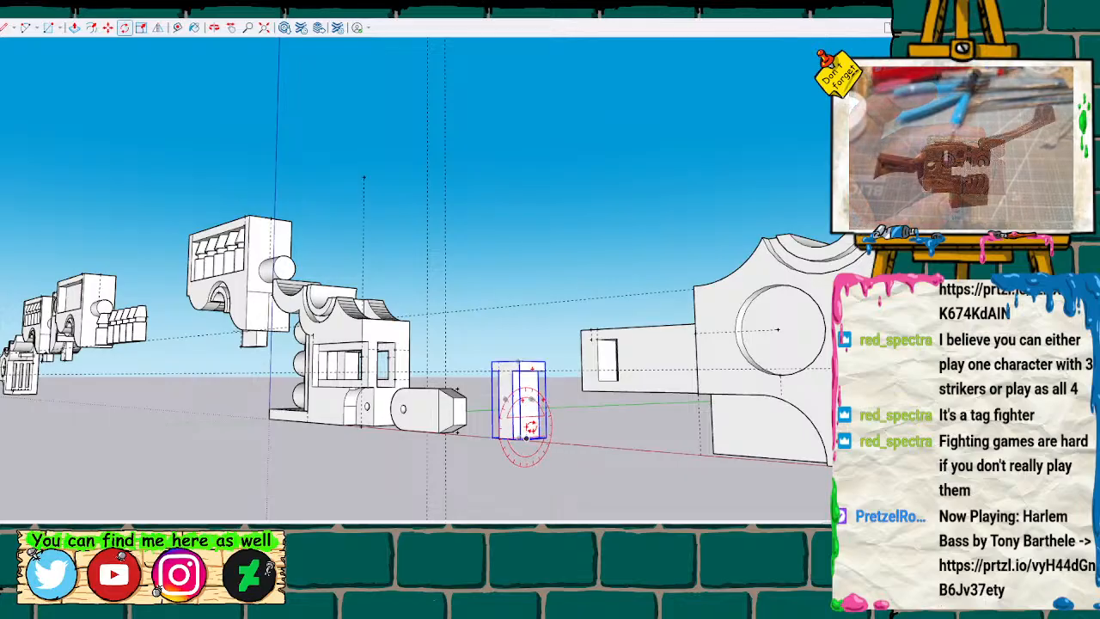
# Rotate the T-shaped peg a quarter turn about its lower end so it lies horizontally.
pyautogui.click(526, 436)
pyautogui.click(487, 320)
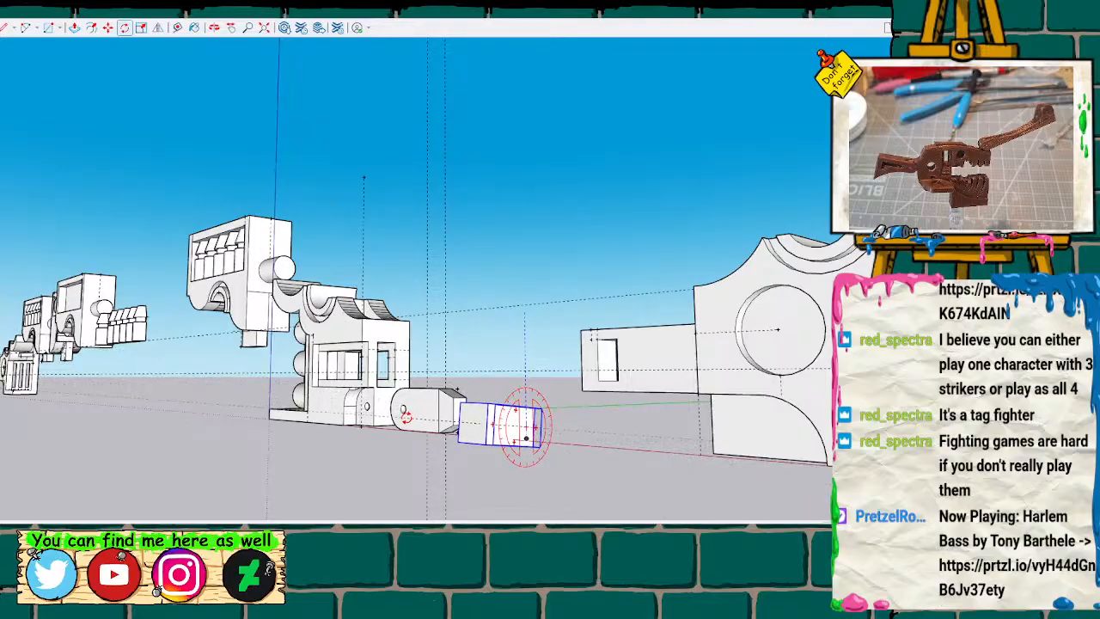
pyautogui.click(404, 417)
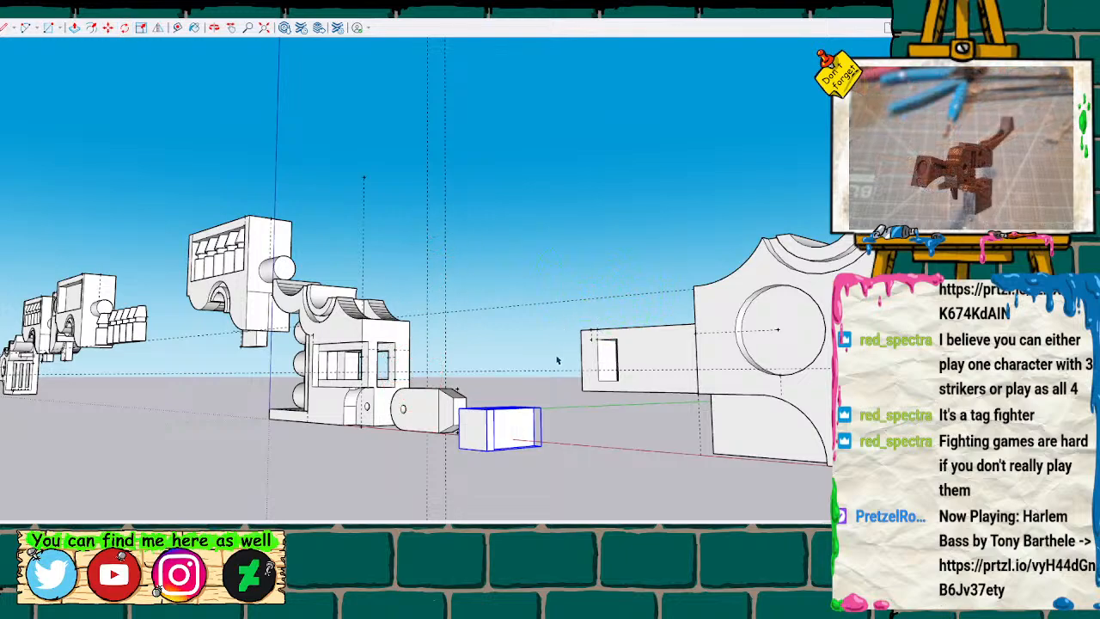
# Move the horizontal peg by its corner into the rectangular arm slot and slide it in so its stem passes through the arm.
pyautogui.moveTo(520, 347)
pyautogui.mouseDown(button='middle')
pyautogui.moveTo(516, 330)
pyautogui.moveTo(536, 361)
pyautogui.moveTo(524, 318)
pyautogui.moveTo(551, 338)
pyautogui.moveTo(371, 167)
pyautogui.moveTo(419, 323)
pyautogui.mouseUp(button='middle')
pyautogui.scroll(5, 419, 323)
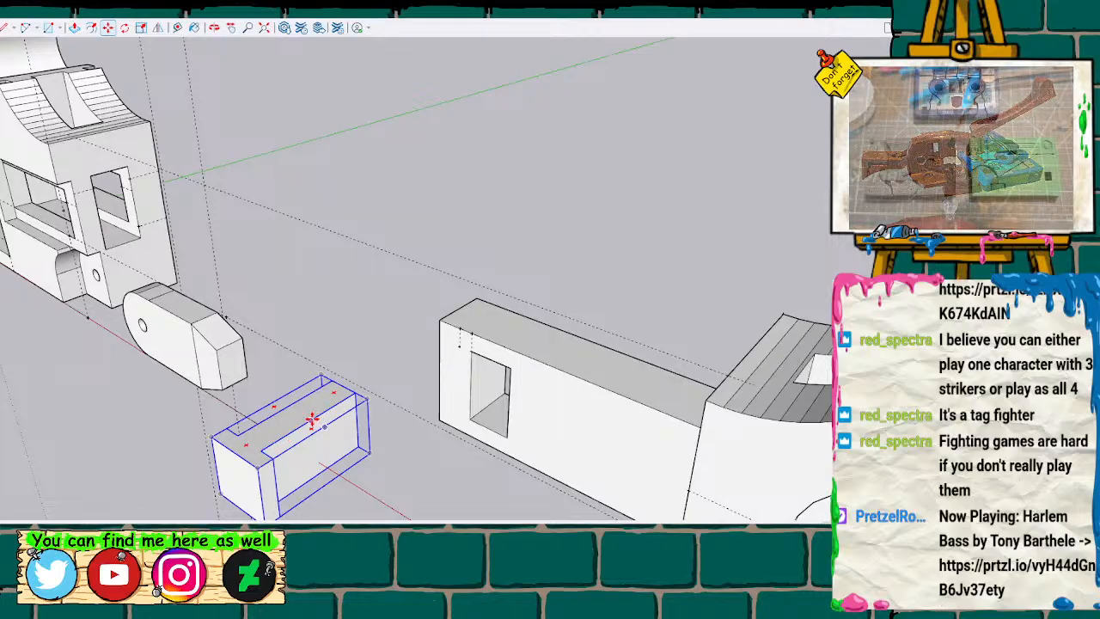
pyautogui.moveTo(355, 392); pyautogui.dragTo(508, 371)
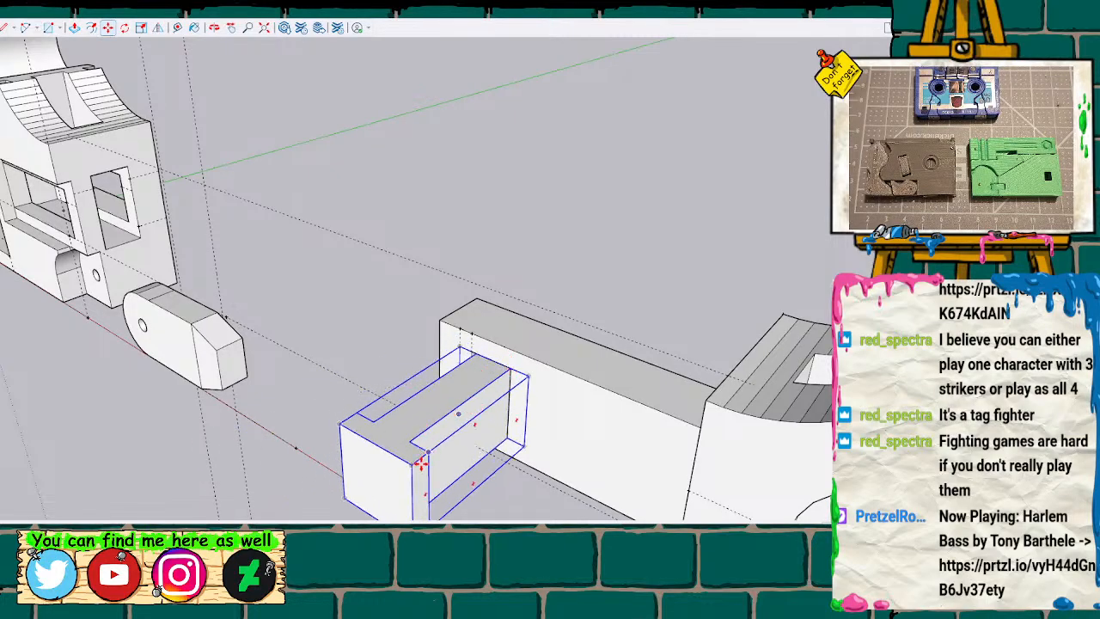
pyautogui.moveTo(411, 463); pyautogui.dragTo(466, 424)
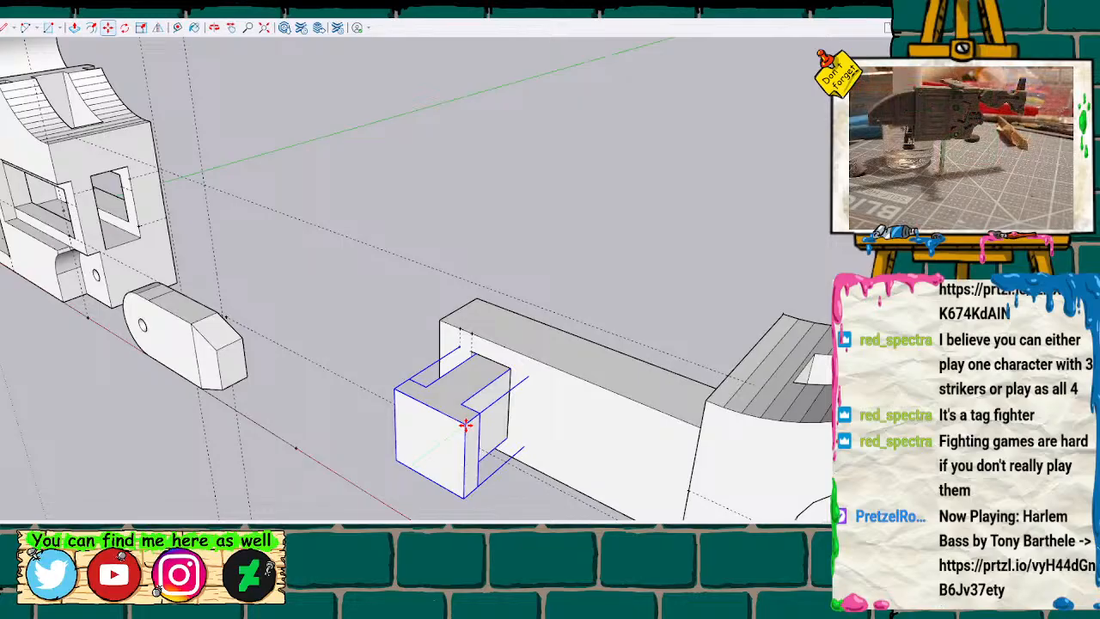
pyautogui.moveTo(465, 424); pyautogui.dragTo(489, 410)
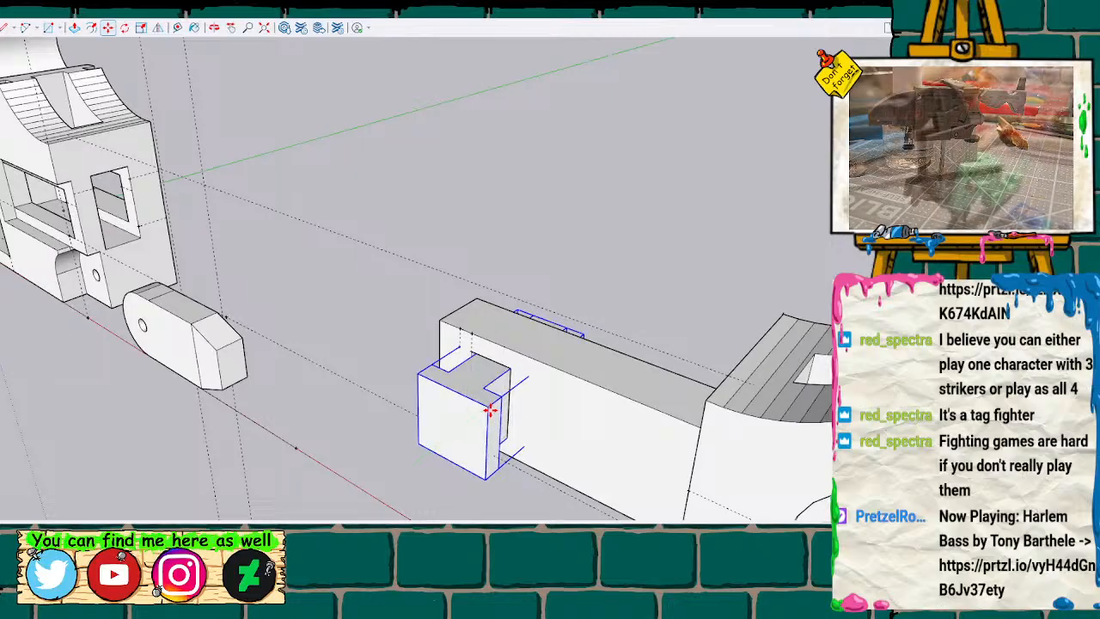
pyautogui.moveTo(490, 410); pyautogui.dragTo(491, 410)
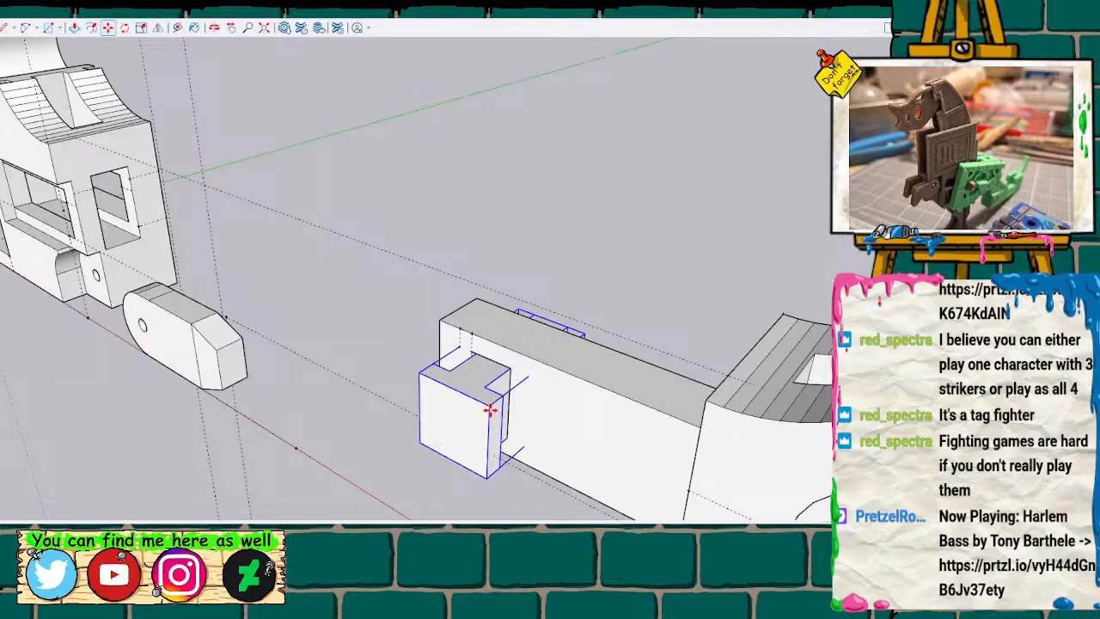
# Check how far the peg protrudes on both sides of the arm, using the Tape Measure on its stem edges.
pyautogui.moveTo(587, 255)
pyautogui.mouseDown(button='middle')
pyautogui.moveTo(513, 398)
pyautogui.moveTo(422, 452)
pyautogui.moveTo(418, 366)
pyautogui.moveTo(453, 353)
pyautogui.mouseUp(button='middle')
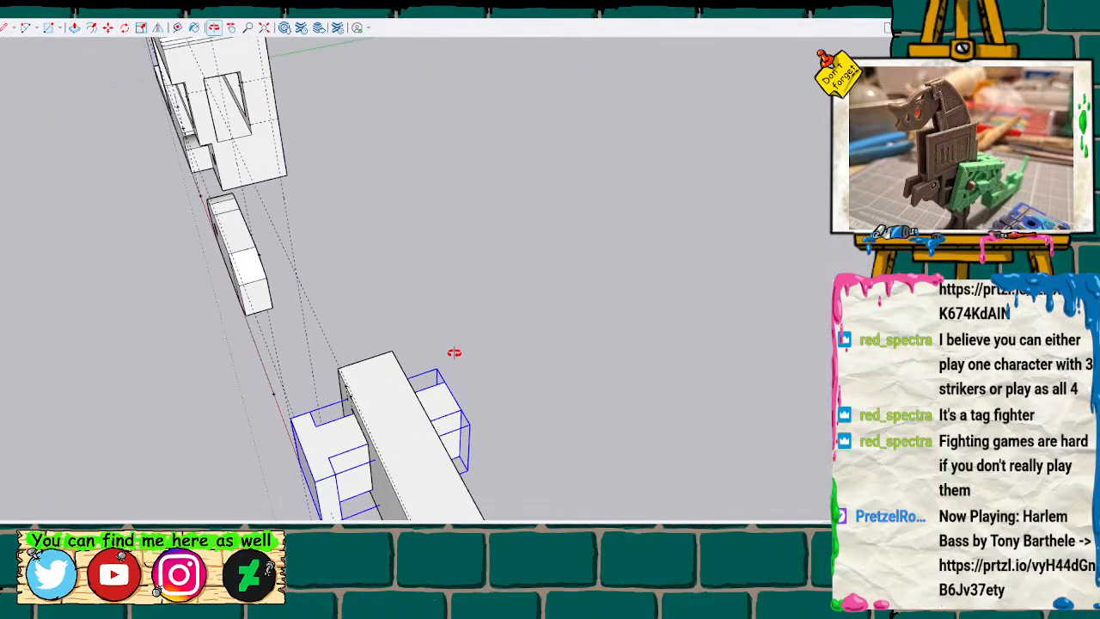
pyautogui.scroll(5, 380, 442)
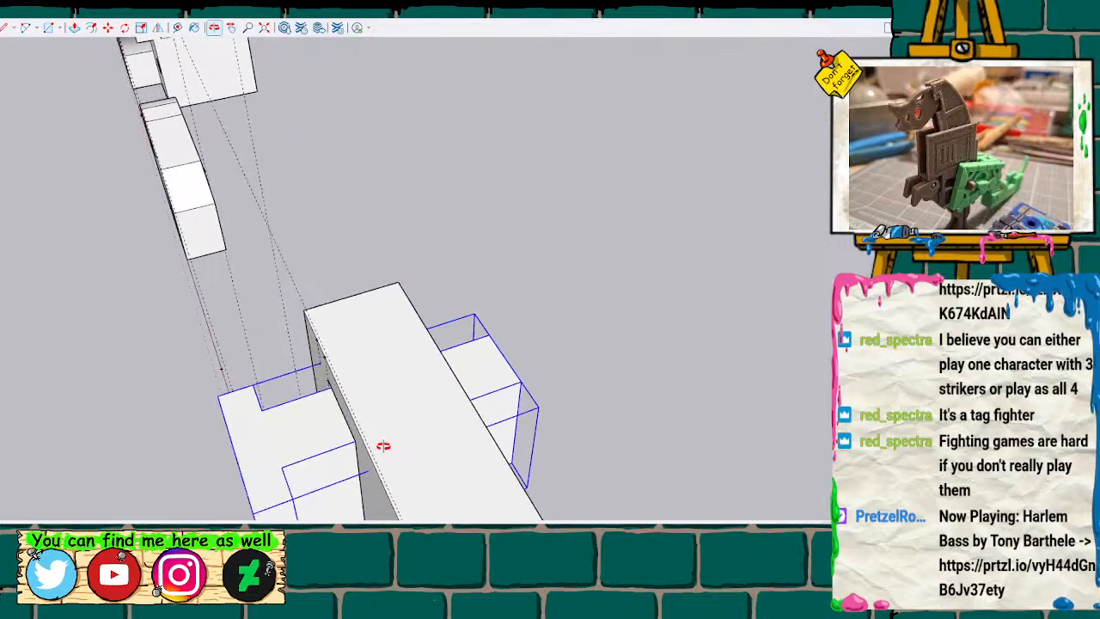
pyautogui.press('t')
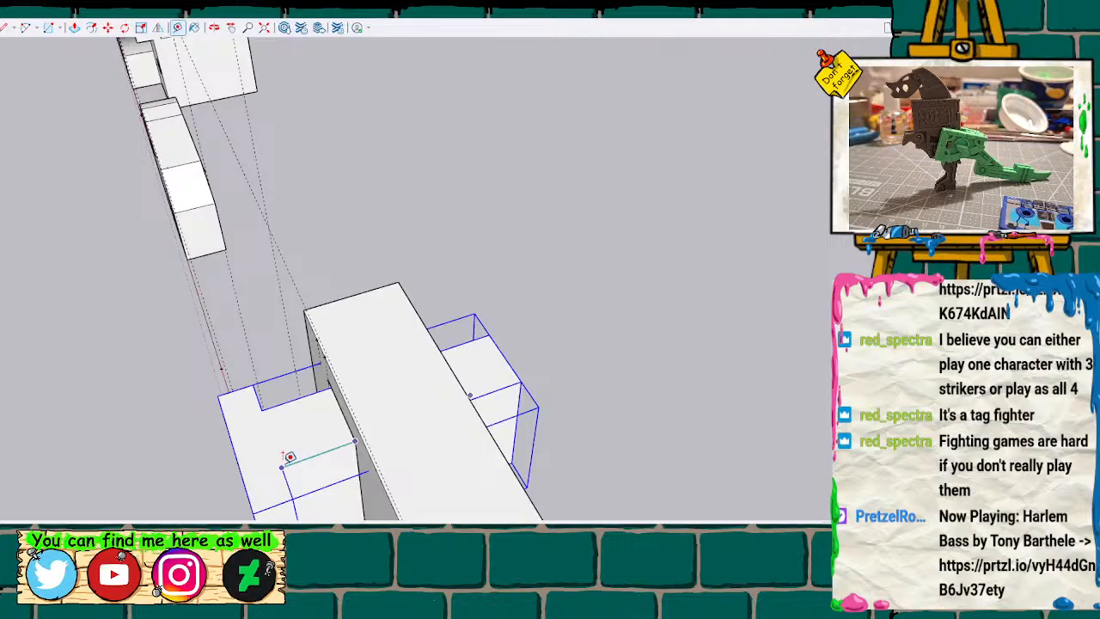
pyautogui.moveTo(618, 373)
pyautogui.mouseDown(button='middle')
pyautogui.moveTo(464, 395)
pyautogui.moveTo(489, 383)
pyautogui.moveTo(315, 379)
pyautogui.mouseUp(button='middle')
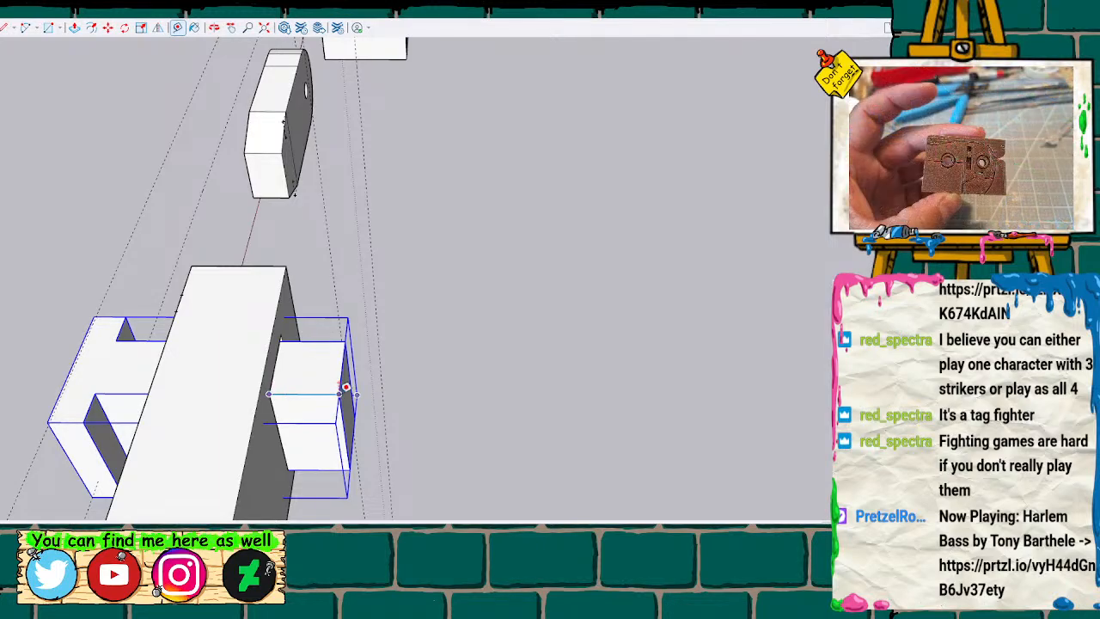
pyautogui.moveTo(343, 386)
pyautogui.mouseDown(button='middle')
pyautogui.moveTo(525, 348)
pyautogui.moveTo(511, 329)
pyautogui.moveTo(606, 336)
pyautogui.mouseUp(button='middle')
pyautogui.scroll(-2, 525, 348)
pyautogui.scroll(-4, 611, 319)
pyautogui.scroll(1, 616, 317)
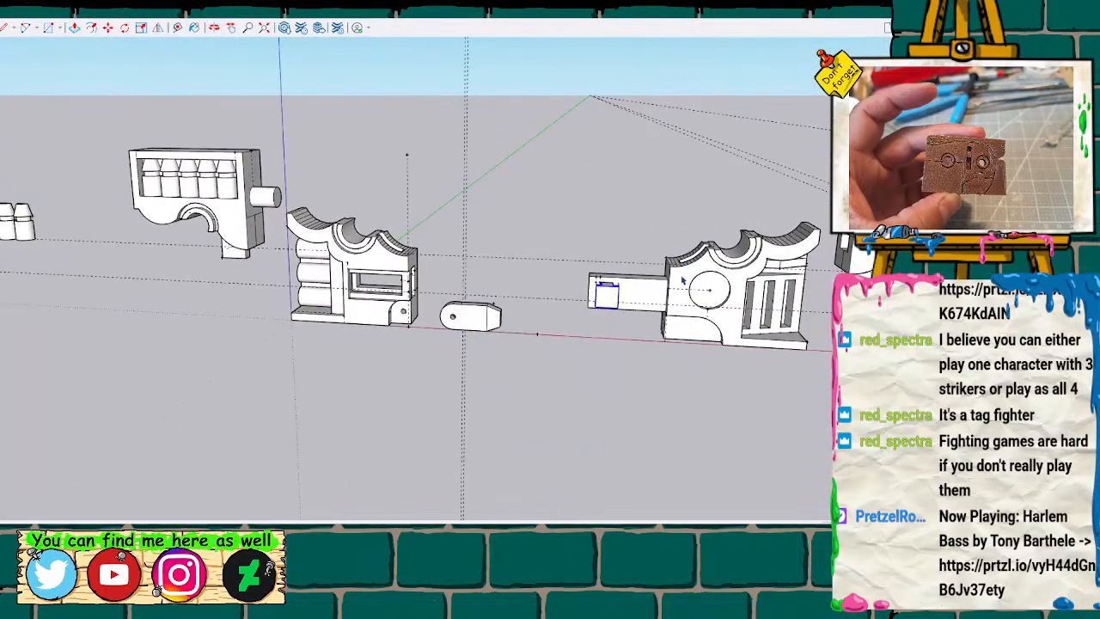
# Try moving the arm-bearing body part together with its peg against the opposite body part to test how they fit.
pyautogui.click(683, 281)
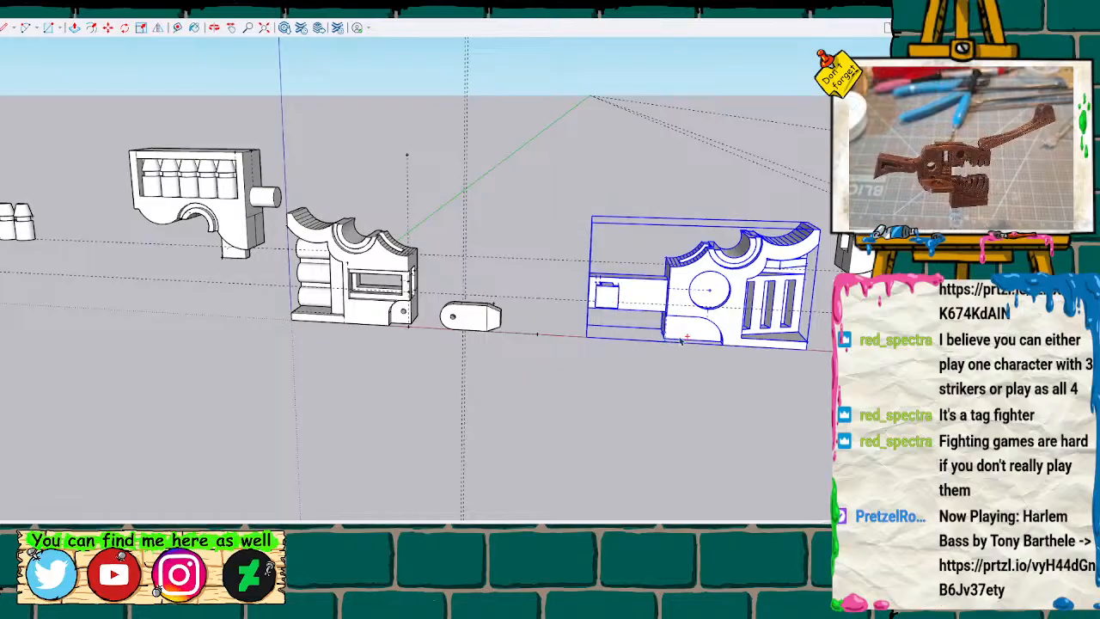
pyautogui.scroll(3, 655, 320)
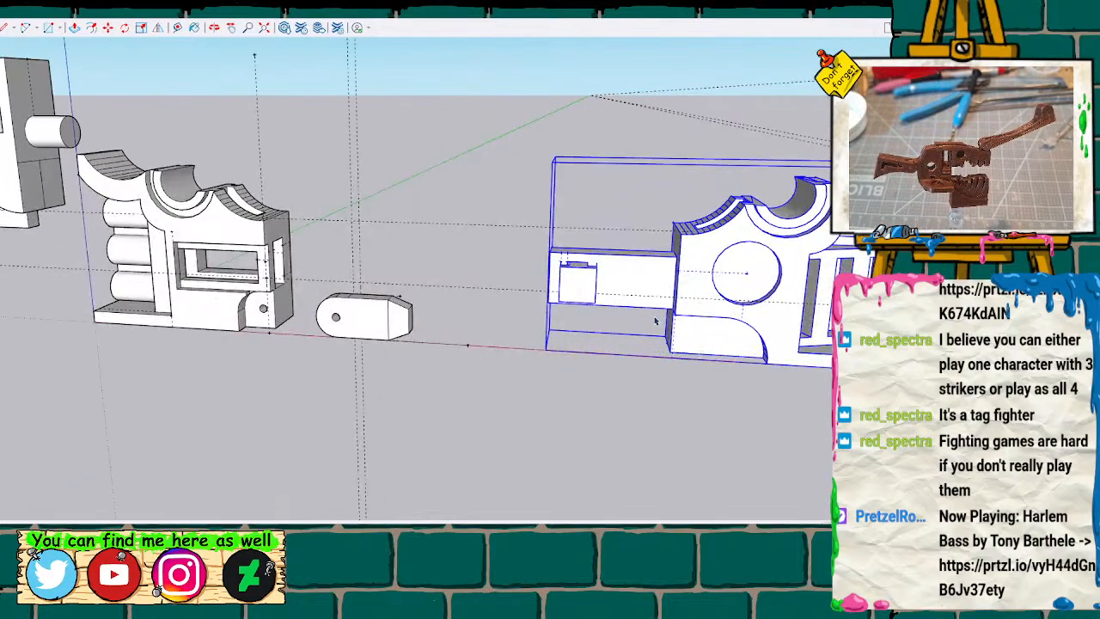
pyautogui.press('m')
pyautogui.moveTo(676, 230); pyautogui.dragTo(266, 219)
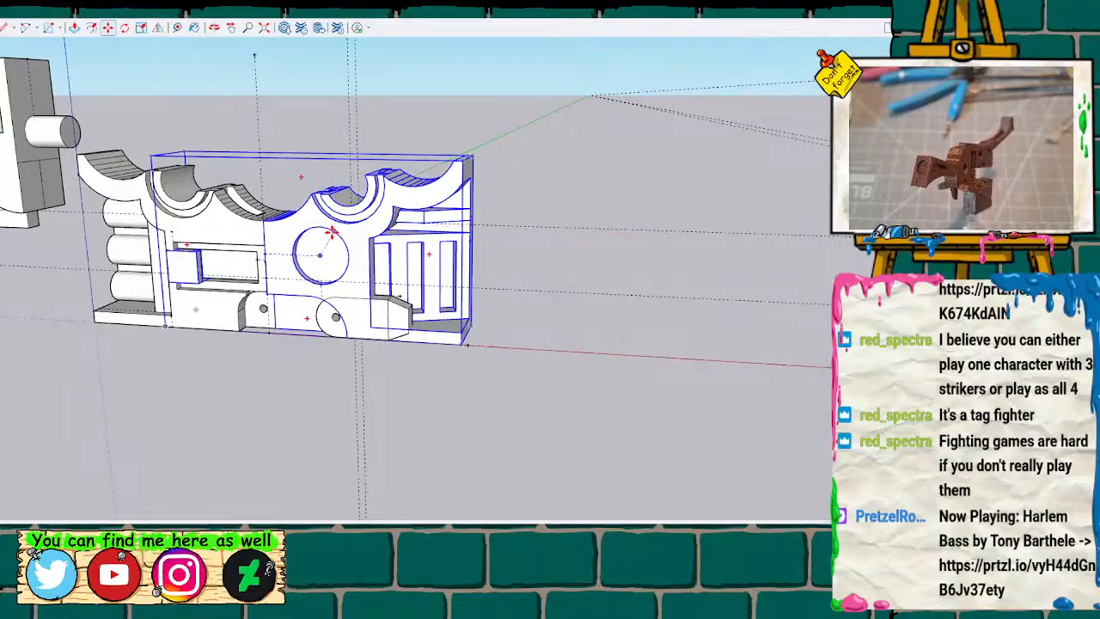
pyautogui.scroll(3, 240, 229)
pyautogui.moveTo(240, 229)
pyautogui.mouseDown(button='middle')
pyautogui.moveTo(275, 180)
pyautogui.moveTo(495, 172)
pyautogui.moveTo(582, 185)
pyautogui.moveTo(636, 214)
pyautogui.moveTo(594, 160)
pyautogui.moveTo(487, 123)
pyautogui.moveTo(427, 77)
pyautogui.moveTo(389, 183)
pyautogui.moveTo(91, 214)
pyautogui.moveTo(241, 125)
pyautogui.moveTo(503, 23)
pyautogui.moveTo(859, 172)
pyautogui.mouseUp(button='middle')
pyautogui.moveTo(646, 305)
pyautogui.mouseDown(button='middle')
pyautogui.moveTo(503, 400)
pyautogui.moveTo(749, 405)
pyautogui.moveTo(801, 488)
pyautogui.moveTo(673, 363)
pyautogui.moveTo(663, 324)
pyautogui.moveTo(674, 300)
pyautogui.moveTo(559, 248)
pyautogui.moveTo(457, 314)
pyautogui.moveTo(341, 310)
pyautogui.moveTo(491, 282)
pyautogui.moveTo(444, 304)
pyautogui.moveTo(513, 480)
pyautogui.moveTo(555, 339)
pyautogui.moveTo(483, 275)
pyautogui.moveTo(450, 265)
pyautogui.moveTo(235, 421)
pyautogui.moveTo(115, 344)
pyautogui.moveTo(153, 253)
pyautogui.moveTo(656, 245)
pyautogui.moveTo(751, 275)
pyautogui.moveTo(800, 307)
pyautogui.moveTo(805, 335)
pyautogui.moveTo(791, 292)
pyautogui.moveTo(486, 294)
pyautogui.mouseUp(button='middle')
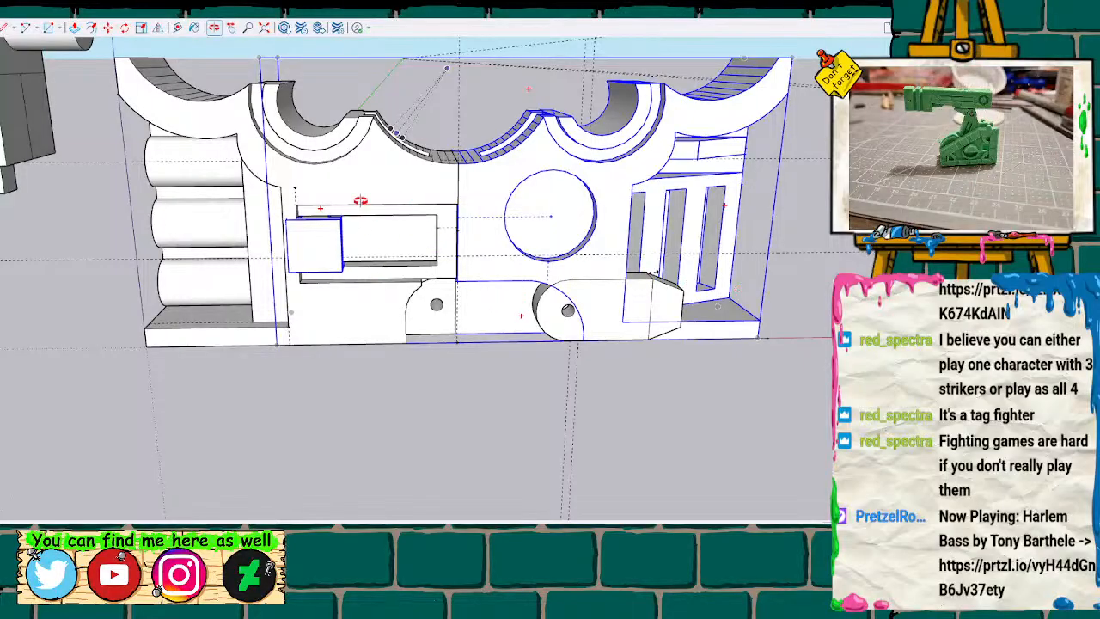
pyautogui.scroll(-4, 363, 232)
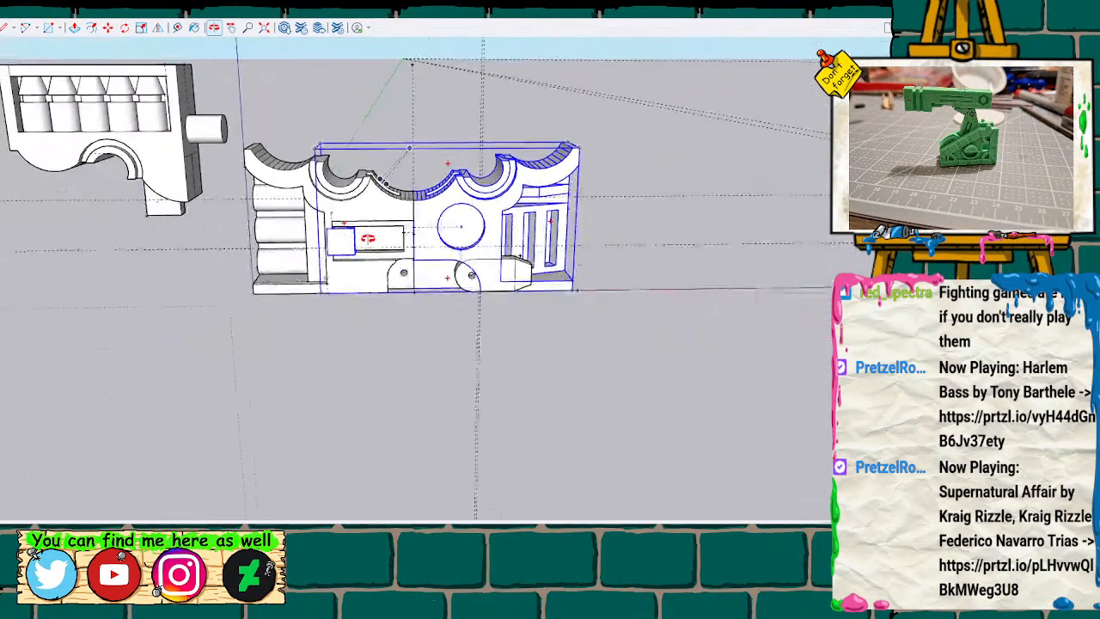
# Undo the body part's move and the peg's placement and rotation.
pyautogui.hotkey('ctrl', 'z')
pyautogui.hotkey('ctrl', 'z')
pyautogui.hotkey('ctrl', 'z')
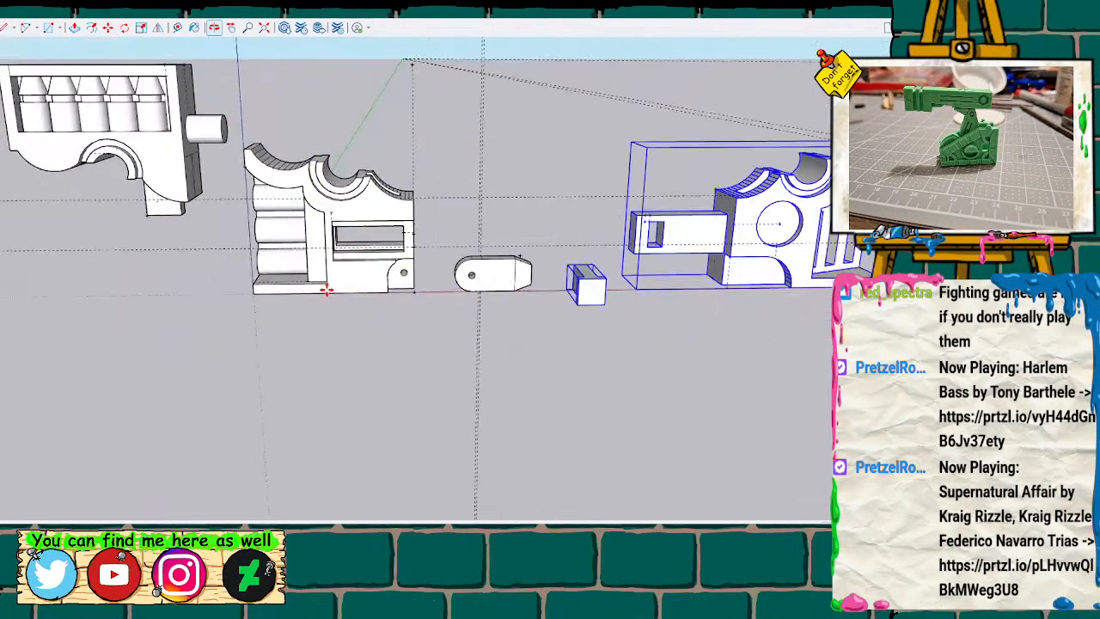
pyautogui.hotkey('ctrl', 'z')
# Open the T-shaped peg for editing and draw a line across its front face at the head's underside, separating head from stem.
pyautogui.scroll(3, 638, 273)
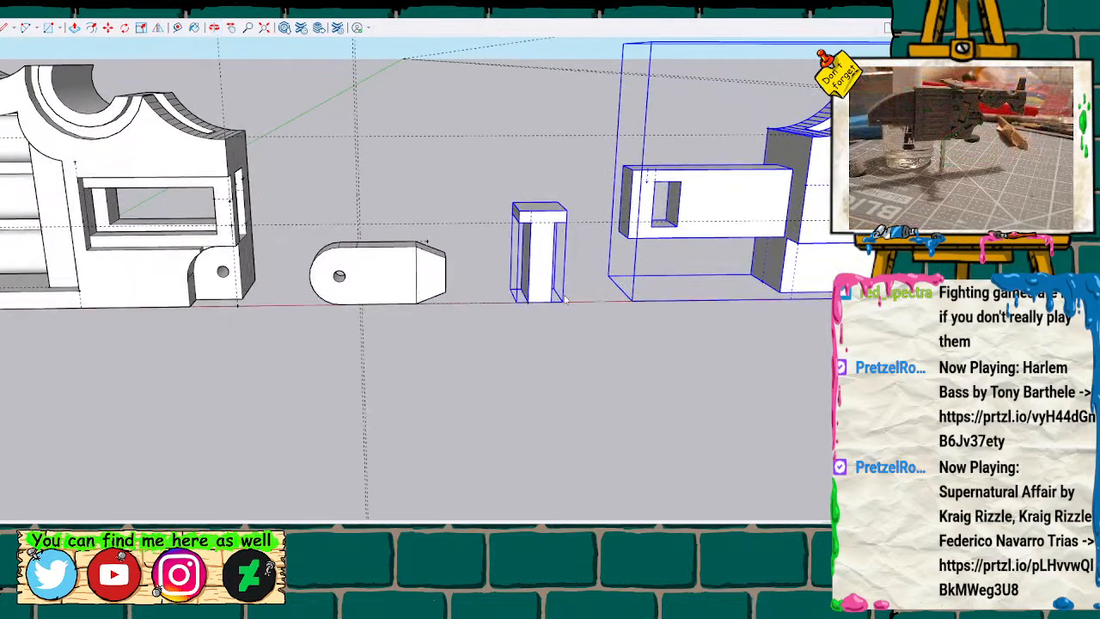
pyautogui.click(519, 360)
pyautogui.click(538, 261)
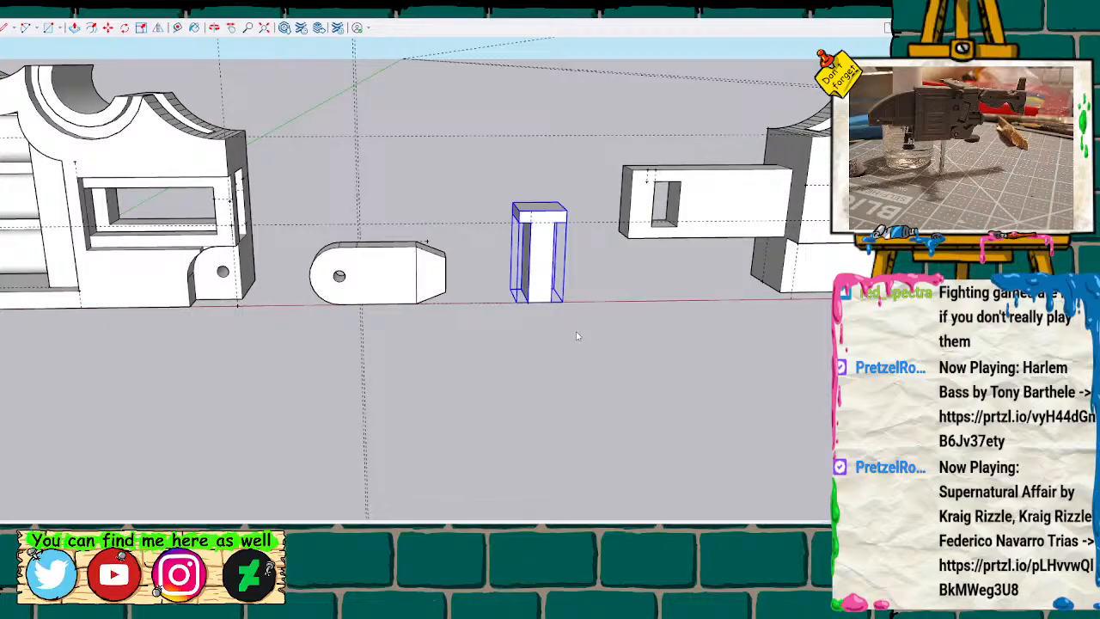
pyautogui.moveTo(559, 283); pyautogui.dragTo(536, 201, button='middle')
pyautogui.scroll(5, 534, 197)
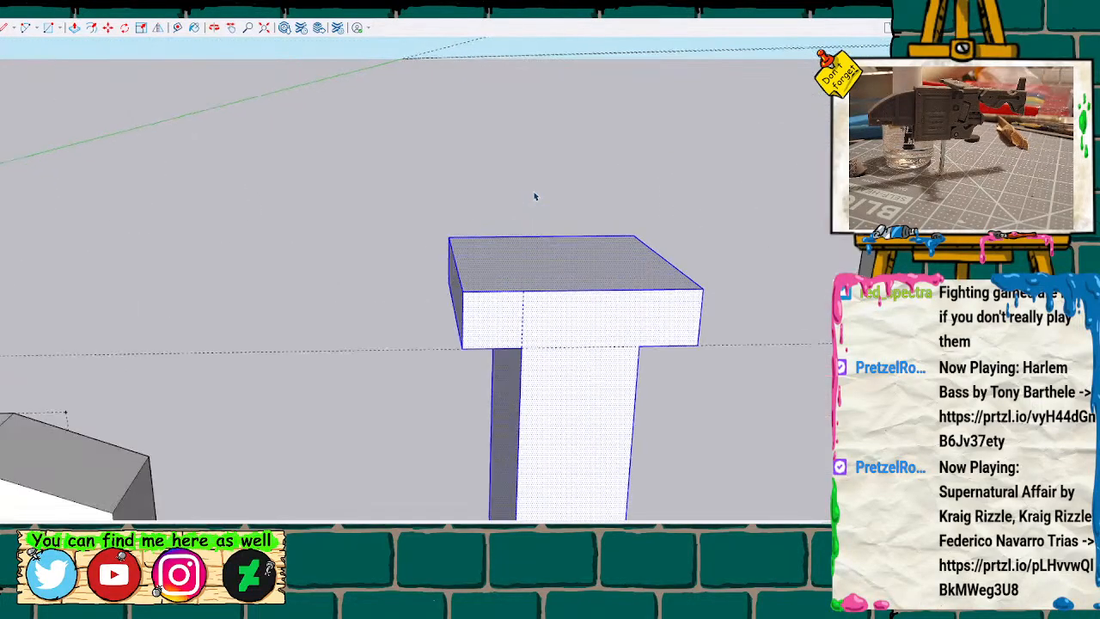
pyautogui.click(615, 317)
pyautogui.press('l')
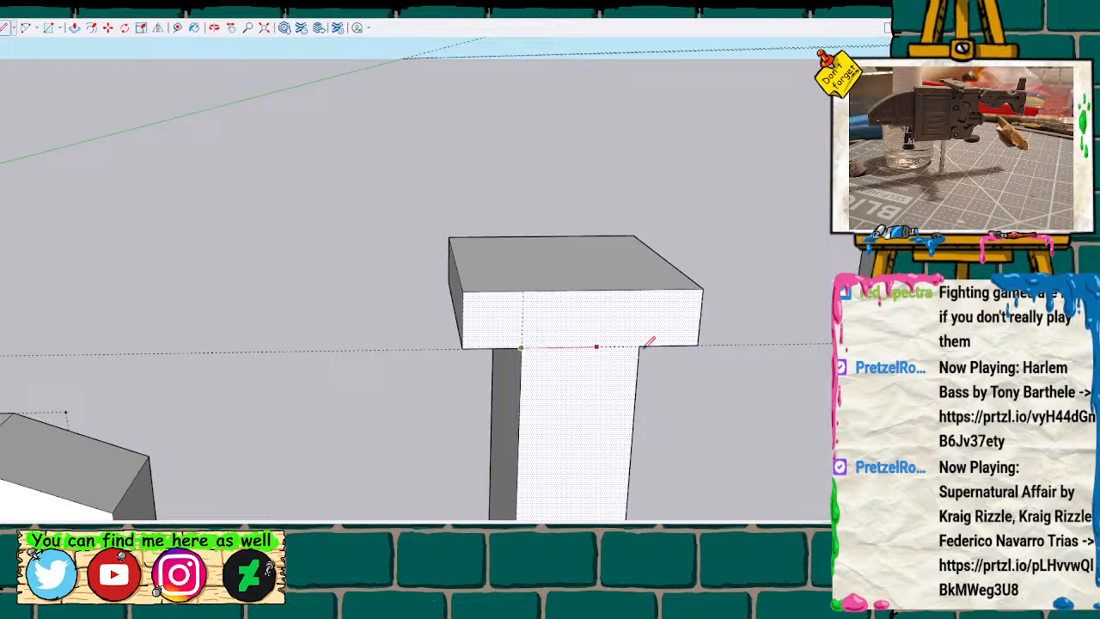
pyautogui.click(638, 347)
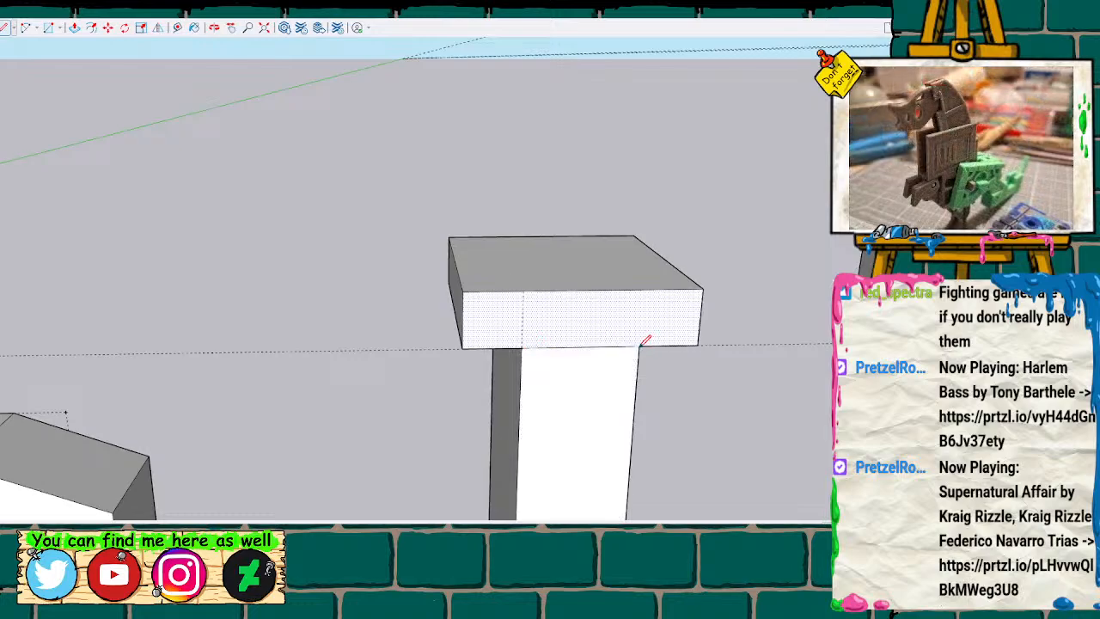
# Push/Pull the front face of the peg's head outward so it overhangs the stem at the front.
pyautogui.press('p')
pyautogui.click(575, 337)
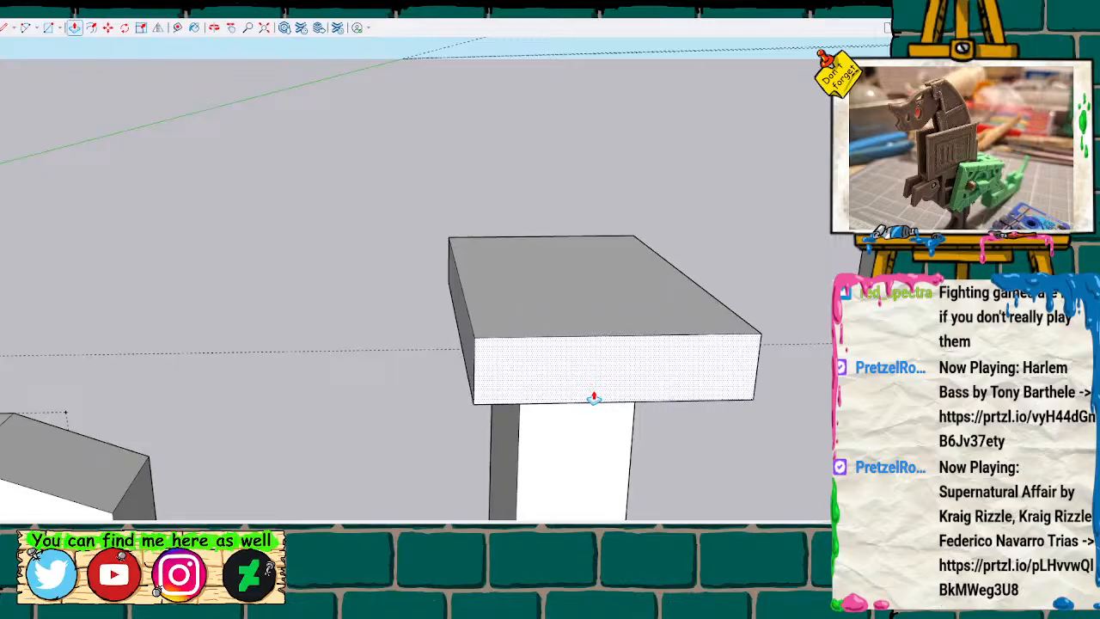
pyautogui.press('Return')
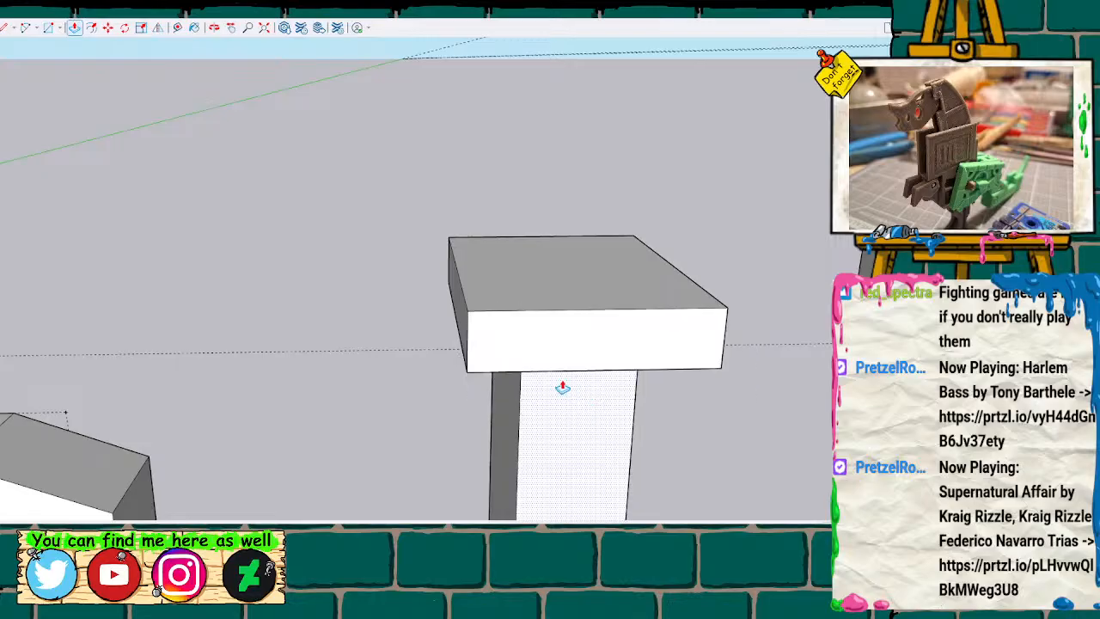
# Push/Pull two overhanging side faces of the peg's head inward until each is flush with the stem.
pyautogui.click(461, 332)
pyautogui.click(516, 351)
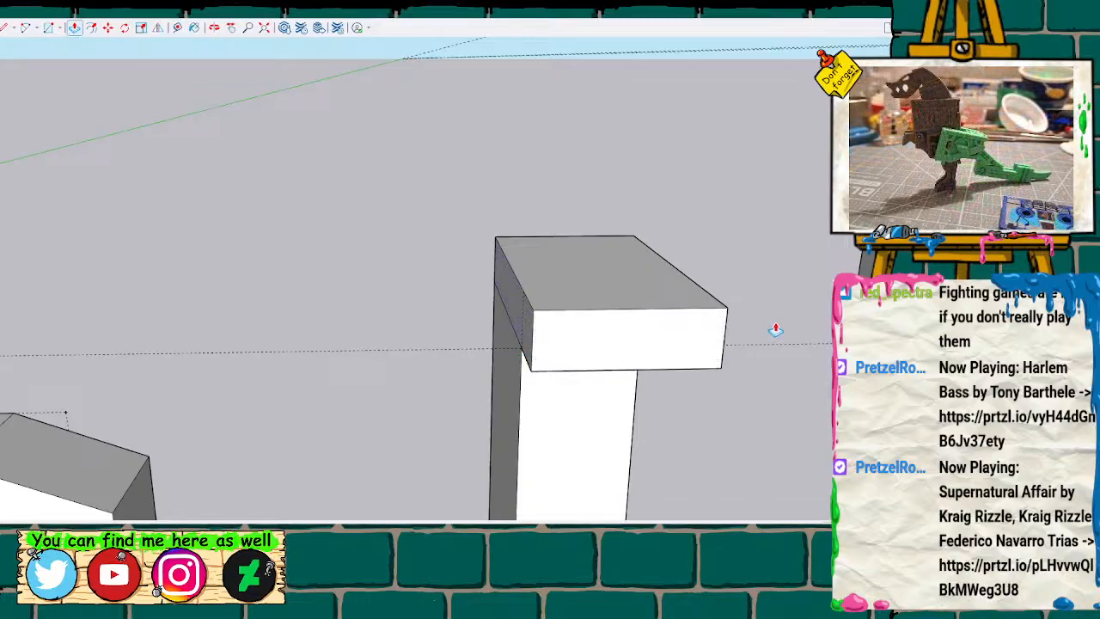
pyautogui.moveTo(773, 319); pyautogui.dragTo(584, 369, button='middle')
pyautogui.press('space')
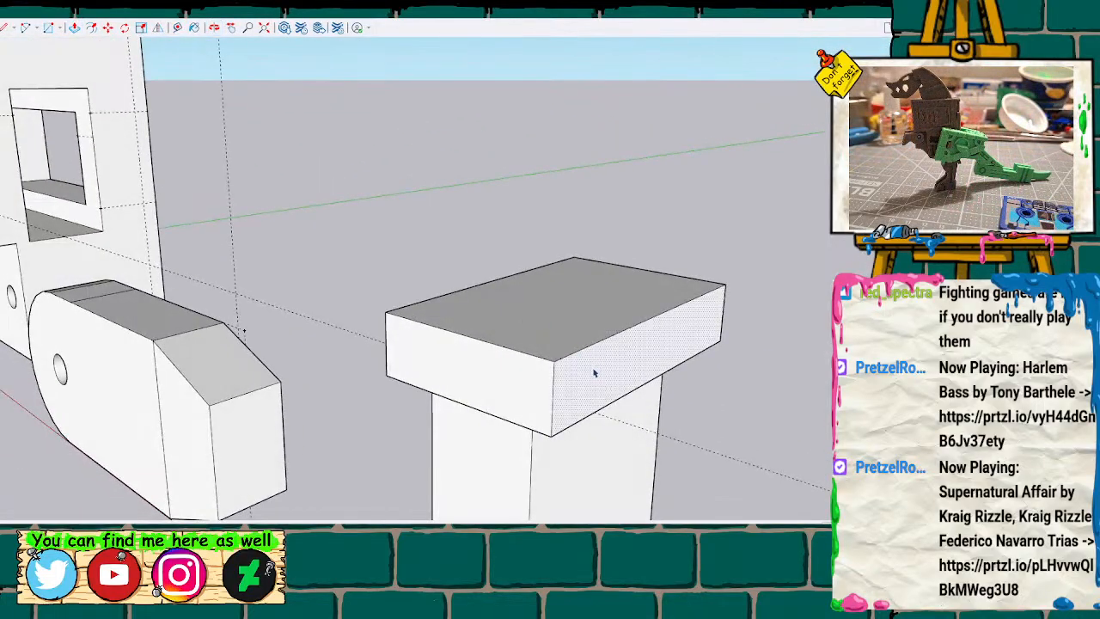
pyautogui.press('p')
pyautogui.click(580, 378)
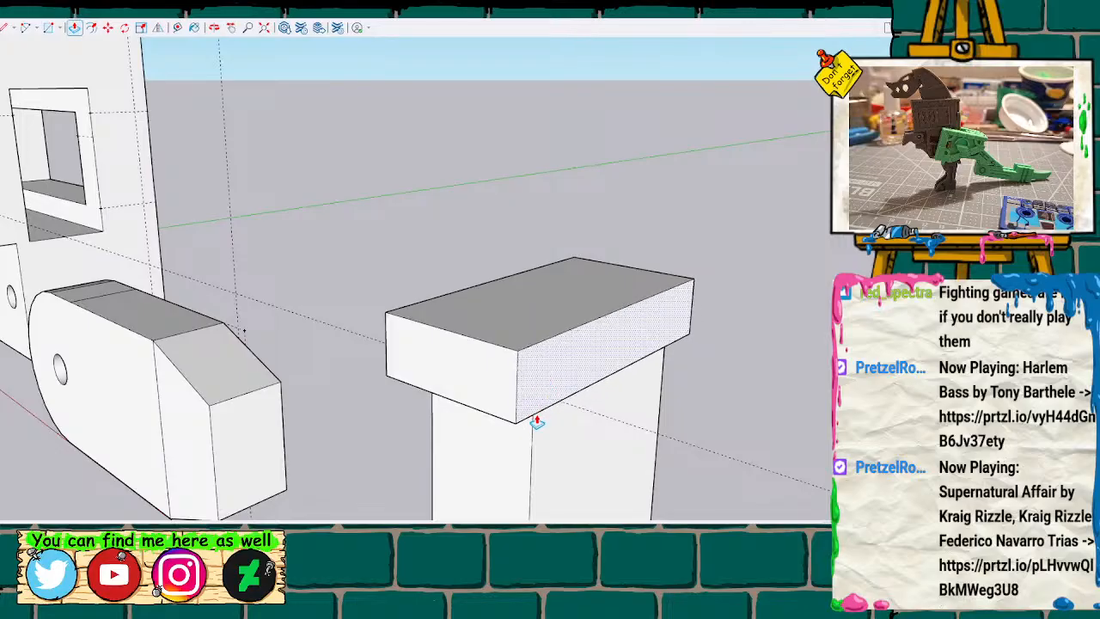
pyautogui.click(526, 423)
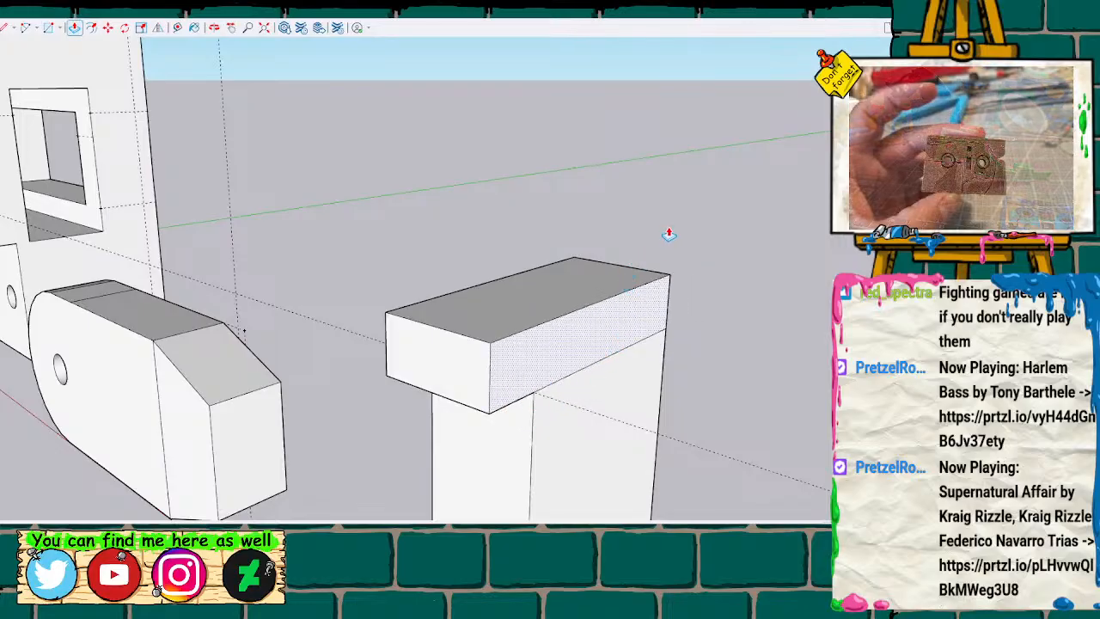
# Draw a line separating head from stem on the adjacent flush side and Push/Pull that head face outward so it overhangs the stem.
pyautogui.moveTo(668, 216)
pyautogui.mouseDown(button='middle')
pyautogui.moveTo(627, 386)
pyautogui.moveTo(138, 328)
pyautogui.moveTo(135, 214)
pyautogui.moveTo(177, 238)
pyautogui.mouseUp(button='middle')
pyautogui.press('l')
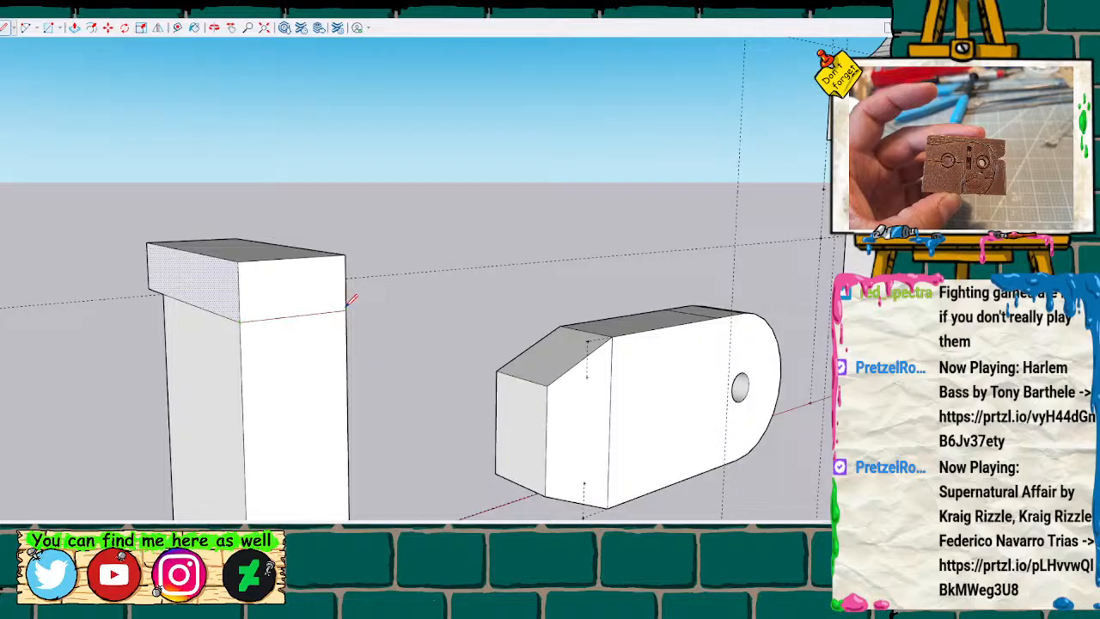
pyautogui.click(293, 298)
pyautogui.press('p')
pyautogui.moveTo(297, 300); pyautogui.dragTo(326, 330)
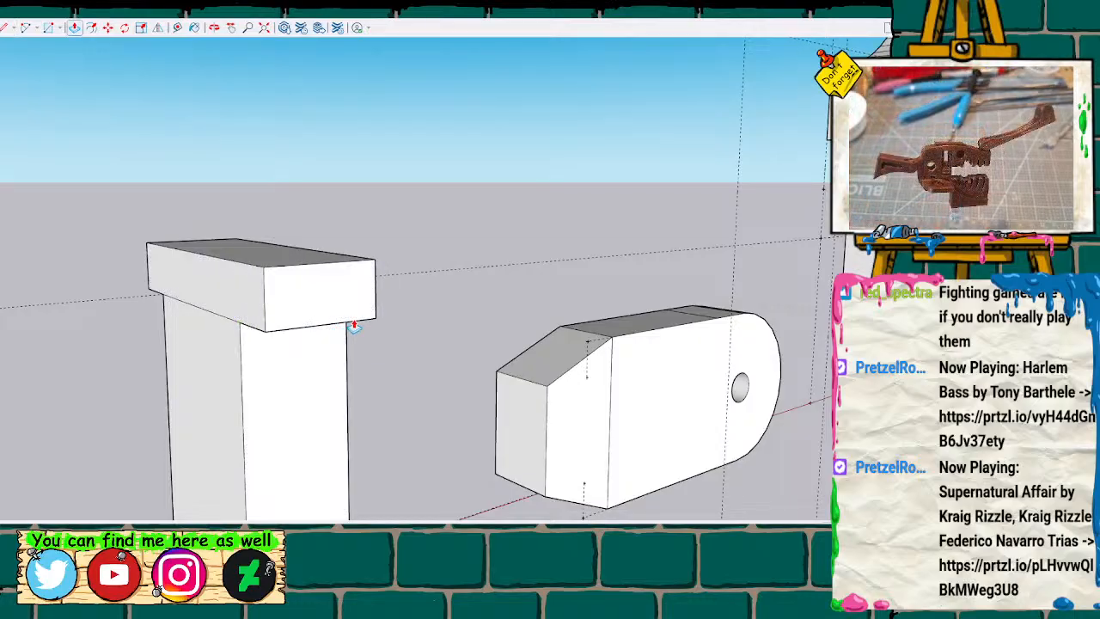
# Select all geometry of the reshaped peg and make it a group.
pyautogui.scroll(-3, 365, 325)
pyautogui.moveTo(455, 260)
pyautogui.mouseDown(button='middle')
pyautogui.moveTo(624, 349)
pyautogui.moveTo(800, 322)
pyautogui.moveTo(454, 372)
pyautogui.moveTo(420, 358)
pyautogui.moveTo(710, 322)
pyautogui.moveTo(690, 340)
pyautogui.mouseUp(button='middle')
pyautogui.scroll(-5, 690, 336)
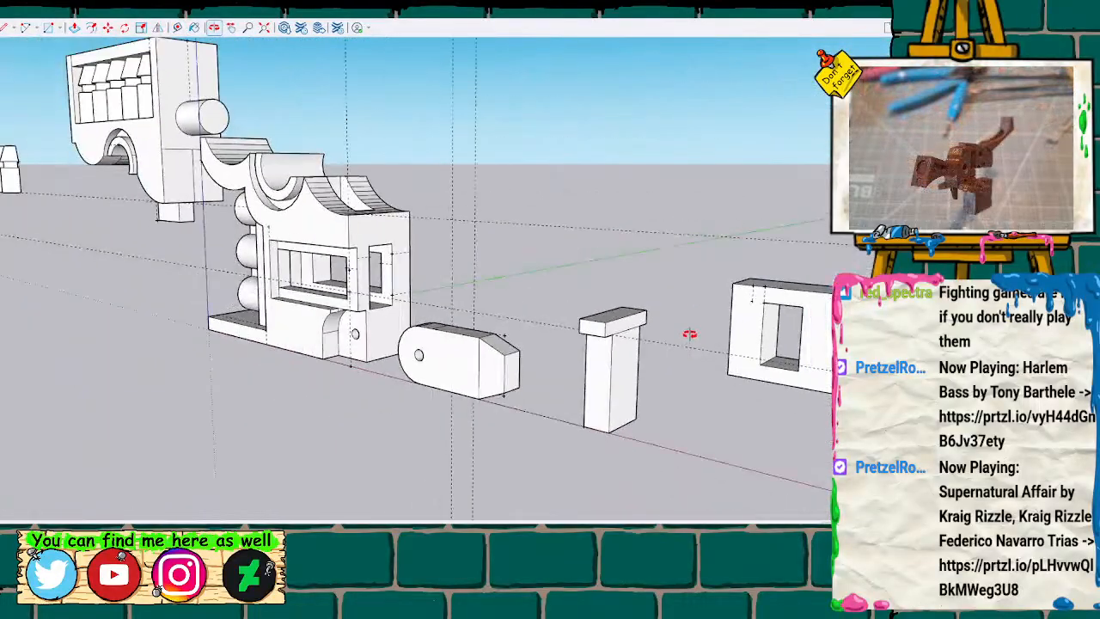
pyautogui.moveTo(596, 280); pyautogui.dragTo(676, 430)
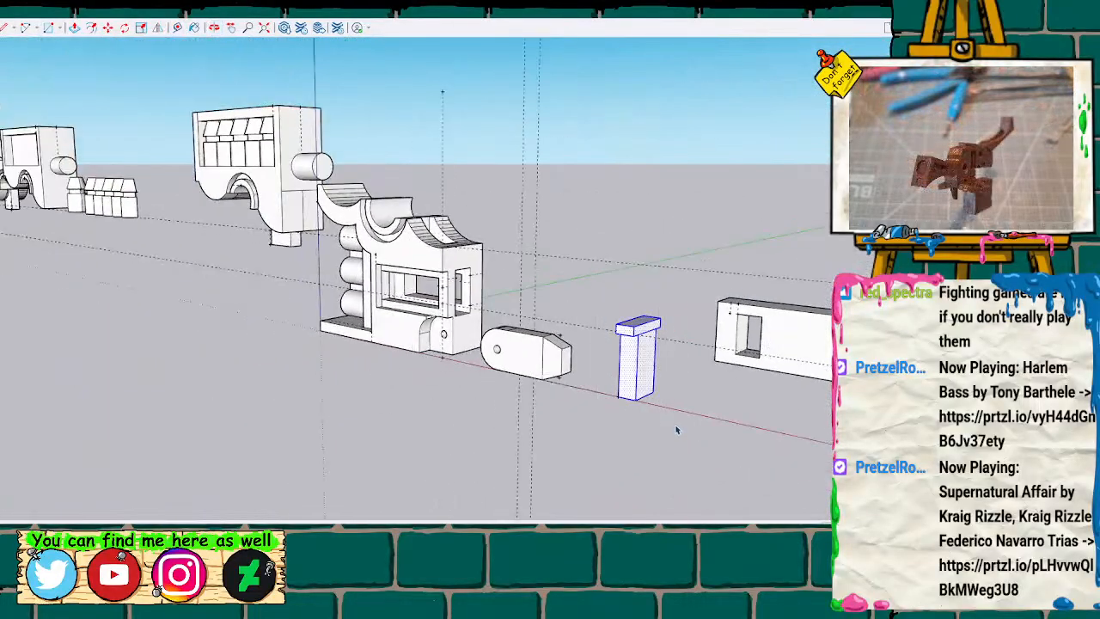
pyautogui.keyDown('shift'); pyautogui.moveTo(616, 284); pyautogui.dragTo(412, 257, button='middle'); pyautogui.keyUp('shift')
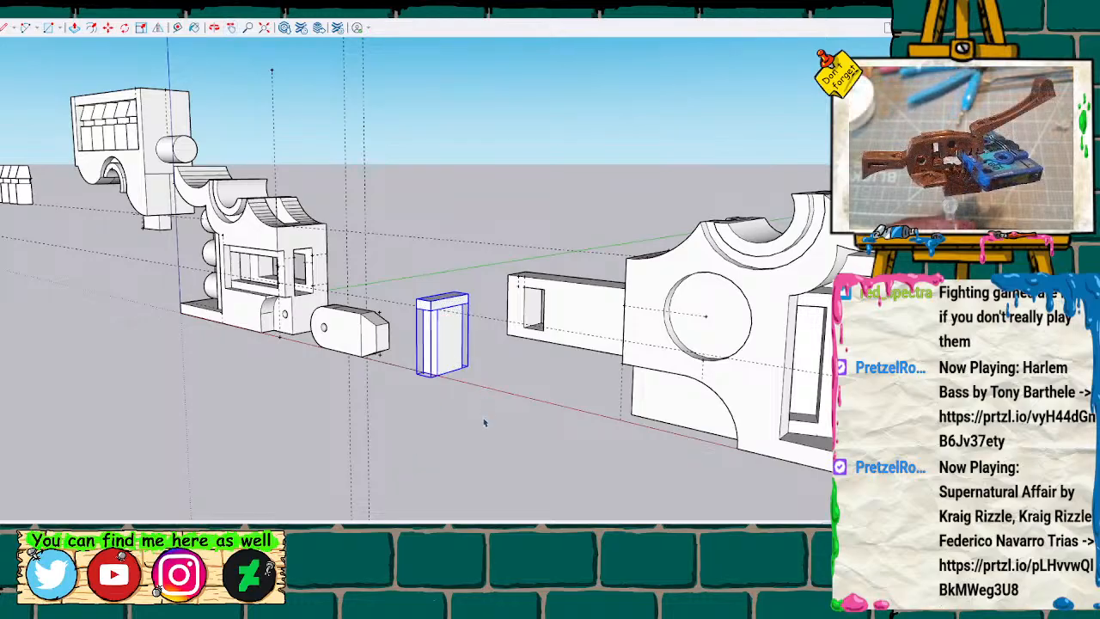
# Rotate the peg onto its side and move it so its stem sits inside the arm's rectangular slot.
pyautogui.scroll(2, 484, 422)
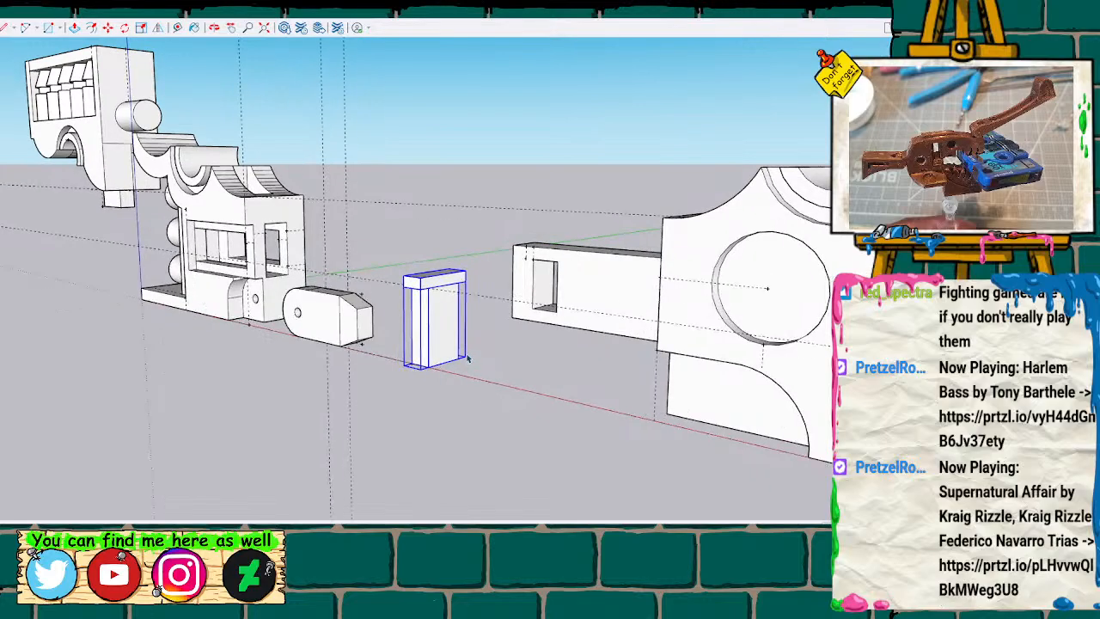
pyautogui.scroll(2, 468, 359)
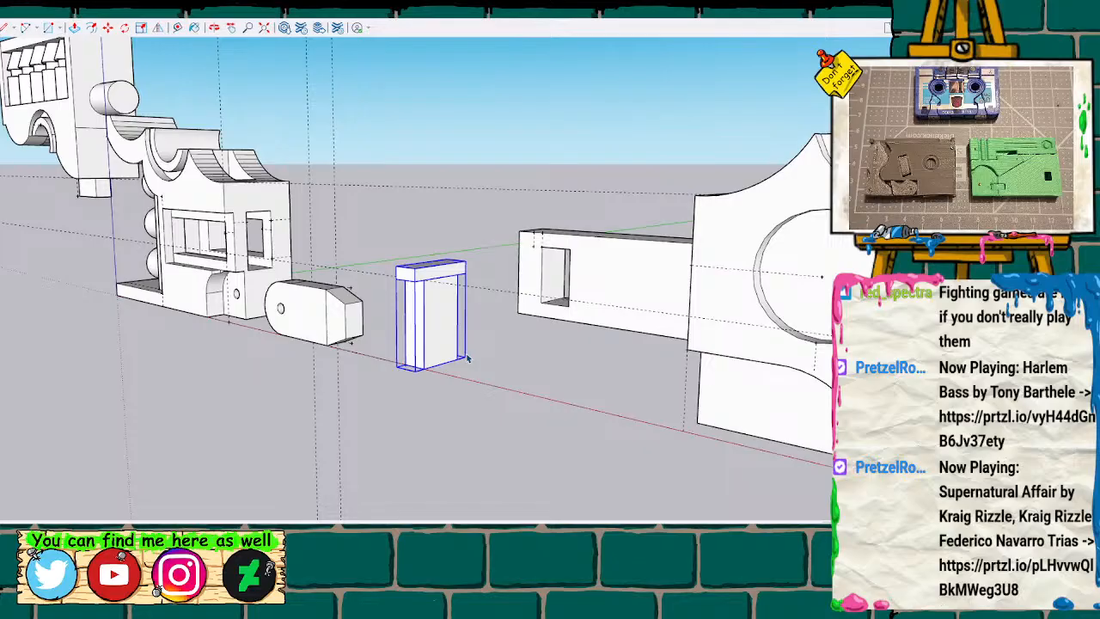
pyautogui.press('q')
pyautogui.click(442, 365)
pyautogui.click(439, 267)
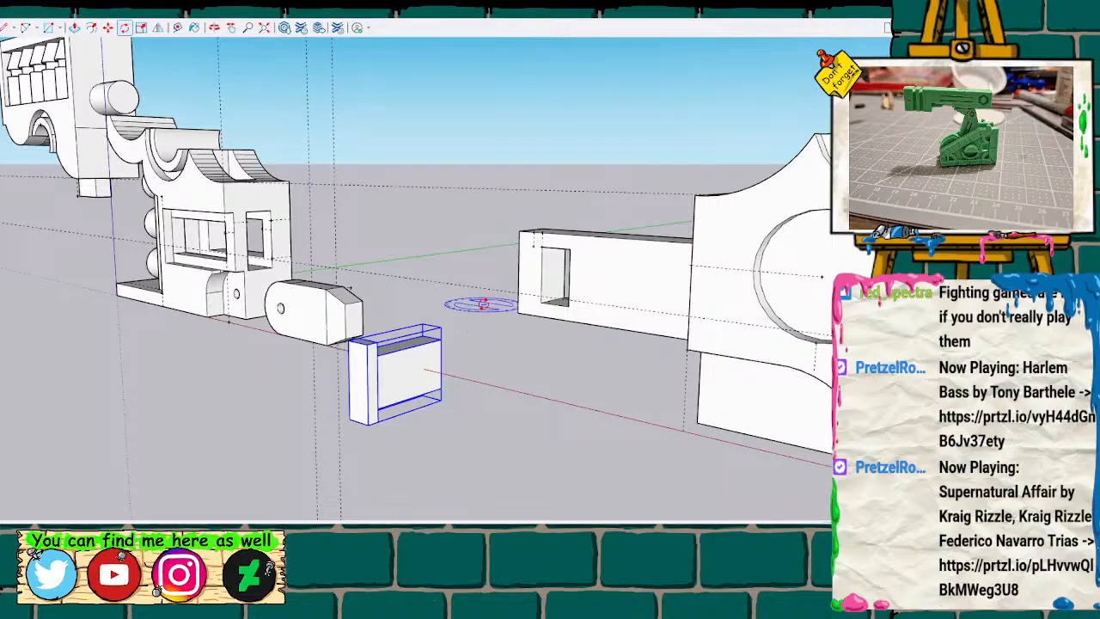
pyautogui.press('m')
pyautogui.click(377, 345)
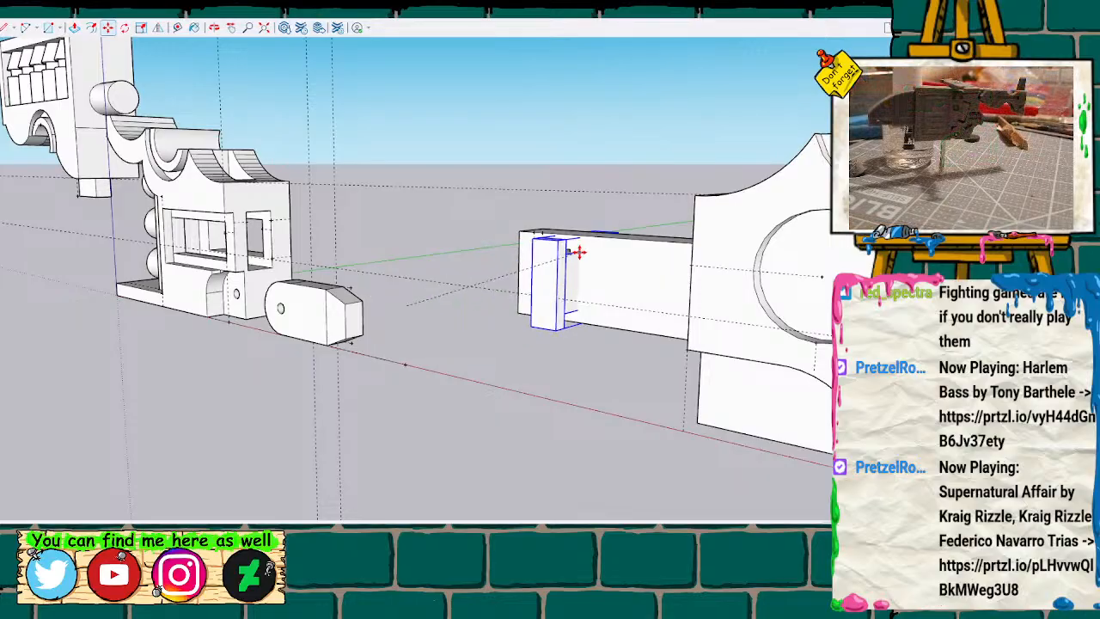
# Measure the gap between the arm's side and the peg's head, and the arm's width at its slotted end.
pyautogui.moveTo(619, 178)
pyautogui.mouseDown(button='middle')
pyautogui.moveTo(565, 339)
pyautogui.moveTo(410, 318)
pyautogui.moveTo(423, 293)
pyautogui.moveTo(356, 376)
pyautogui.moveTo(319, 388)
pyautogui.moveTo(369, 356)
pyautogui.moveTo(351, 368)
pyautogui.mouseUp(button='middle')
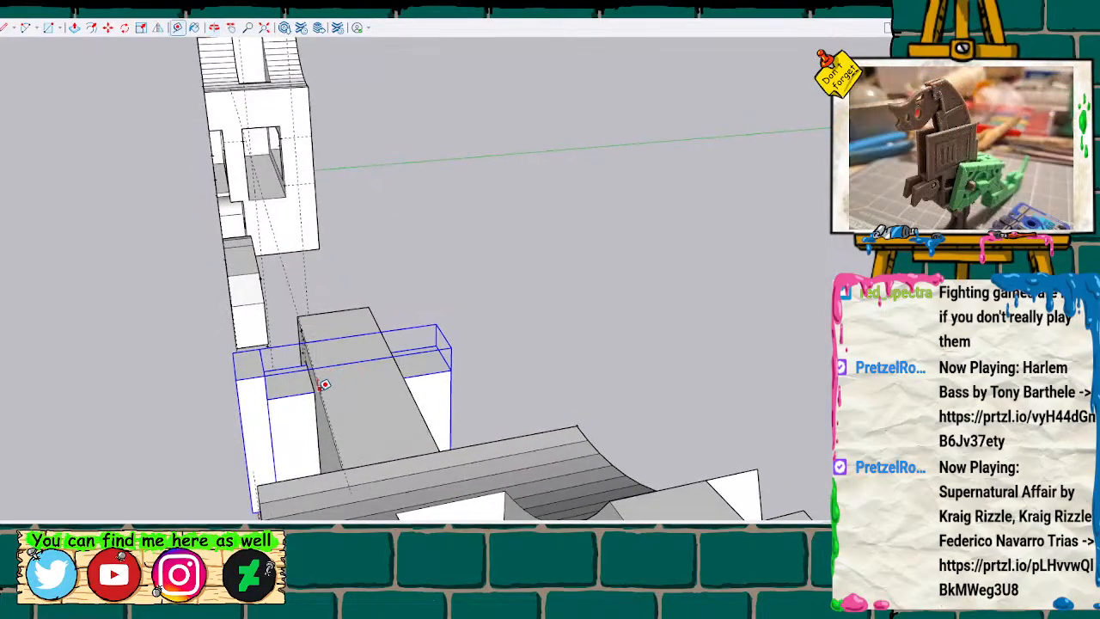
pyautogui.click(316, 389)
pyautogui.click(275, 392)
pyautogui.press('t')
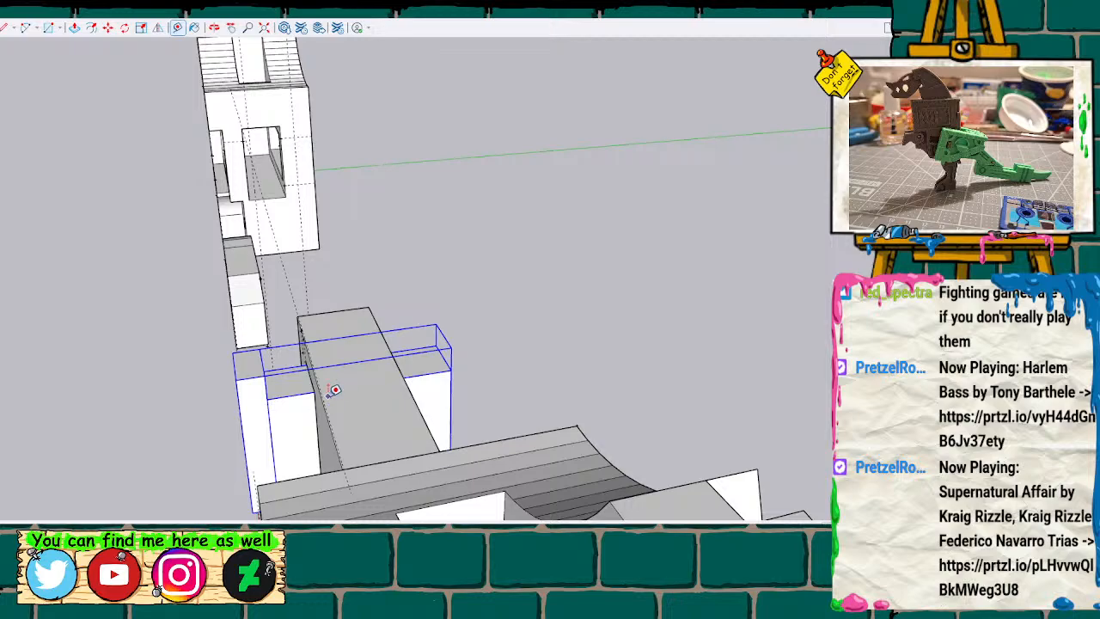
pyautogui.click(299, 316)
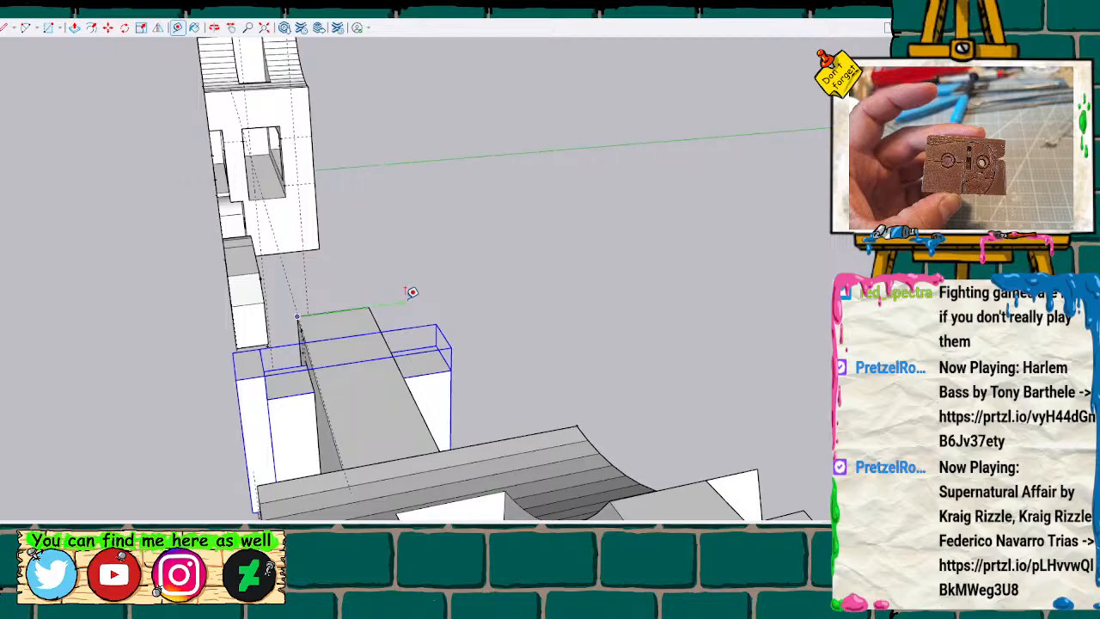
pyautogui.press('space')
# Measure the peg's overall length from the head's outer face to the end of the stem.
pyautogui.scroll(-4, 410, 298)
pyautogui.scroll(1, 410, 298)
pyautogui.moveTo(329, 271)
pyautogui.mouseDown(button='middle')
pyautogui.moveTo(467, 307)
pyautogui.moveTo(621, 273)
pyautogui.moveTo(341, 332)
pyautogui.moveTo(293, 311)
pyautogui.moveTo(340, 380)
pyautogui.mouseUp(button='middle')
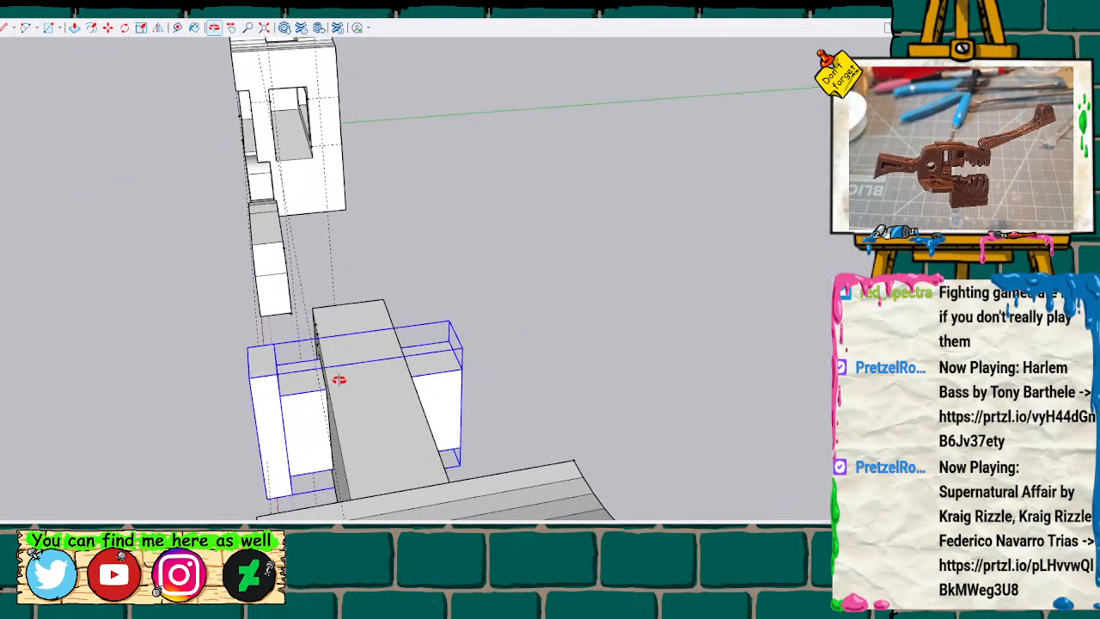
pyautogui.press('t')
pyautogui.click(250, 375)
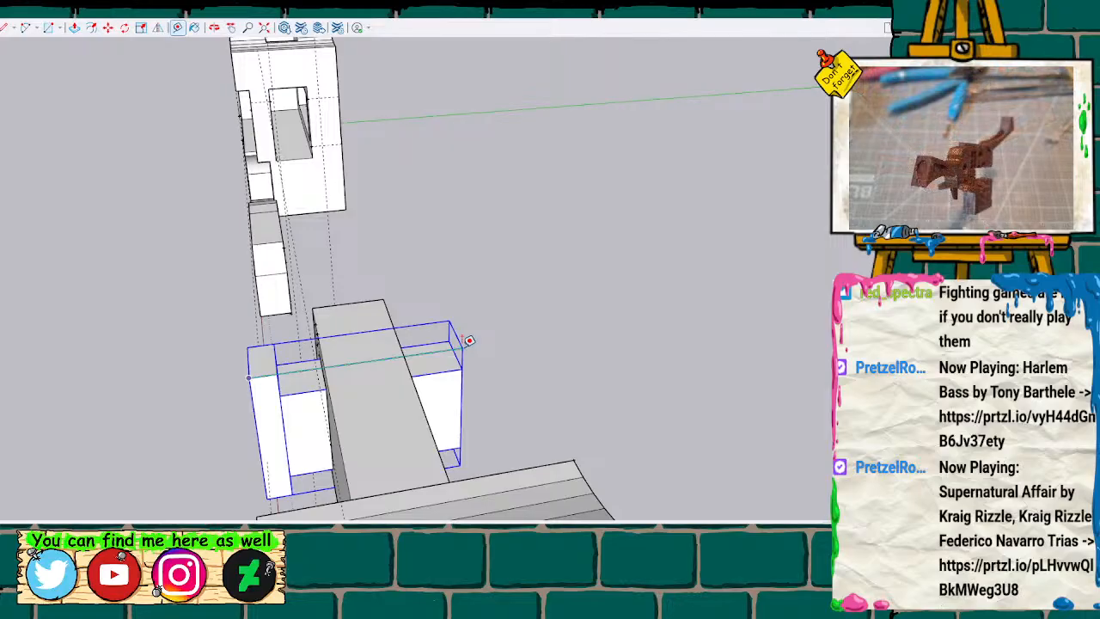
pyautogui.press('space')
# Place a vertical guide line offset from the edge where the arm meets the body, toward the arm's slotted end.
pyautogui.moveTo(444, 346)
pyautogui.mouseDown(button='middle')
pyautogui.moveTo(670, 418)
pyautogui.moveTo(771, 294)
pyautogui.moveTo(582, 167)
pyautogui.moveTo(569, 204)
pyautogui.moveTo(575, 177)
pyautogui.moveTo(616, 176)
pyautogui.mouseUp(button='middle')
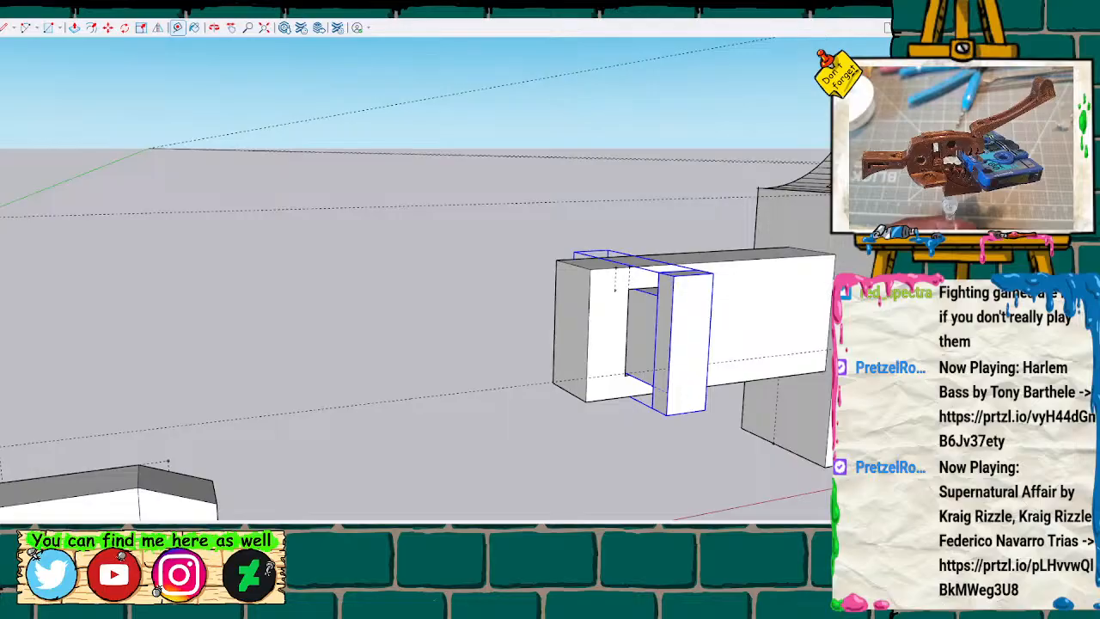
pyautogui.click(829, 315)
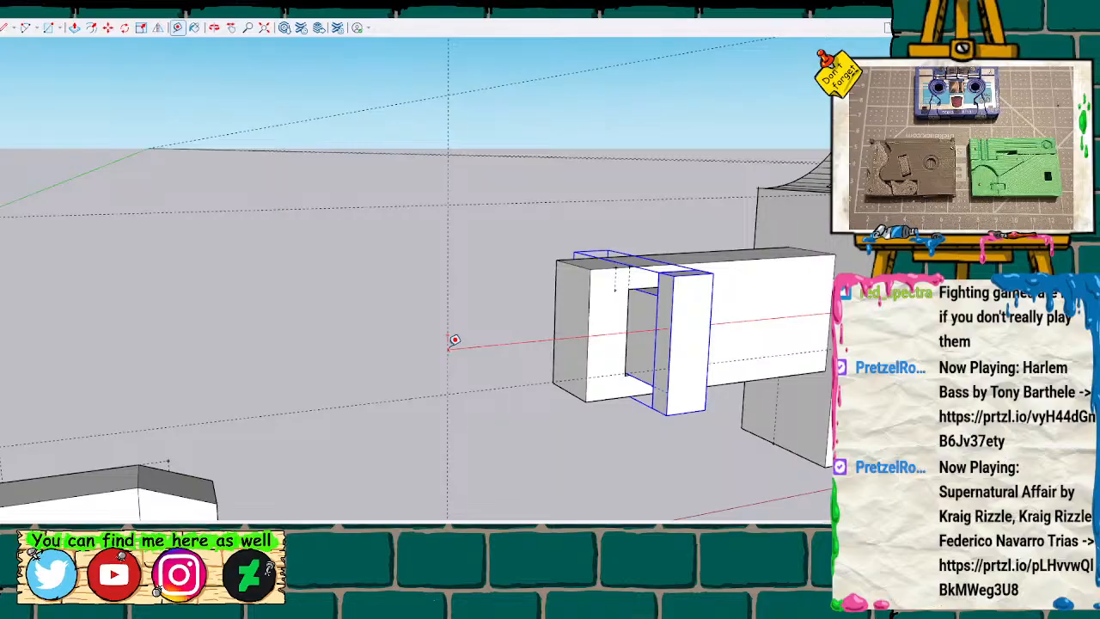
pyautogui.press('Return')
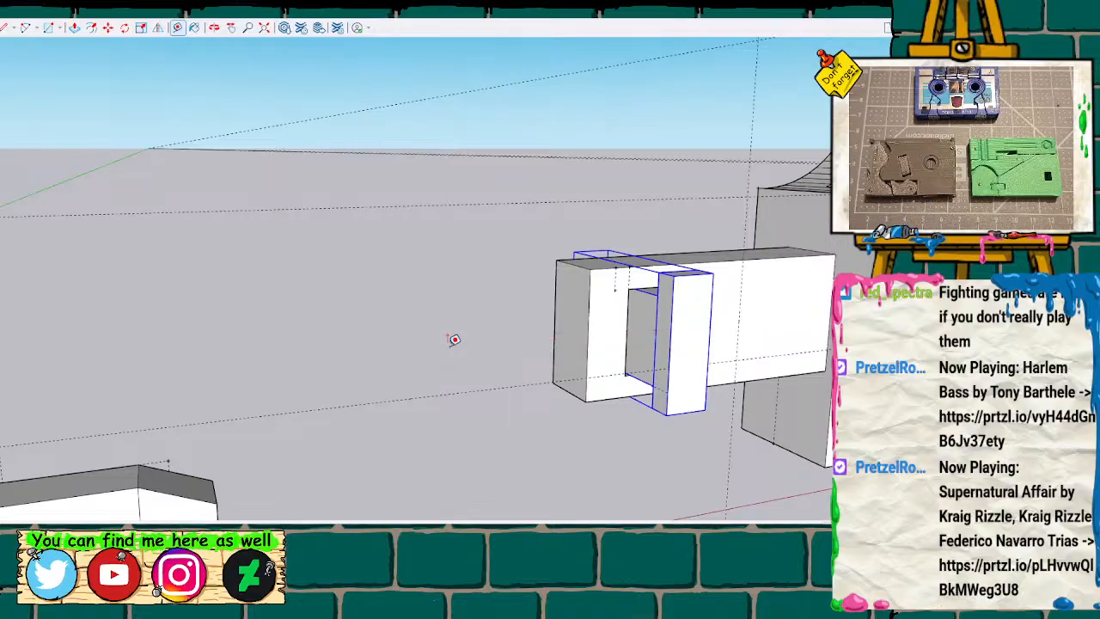
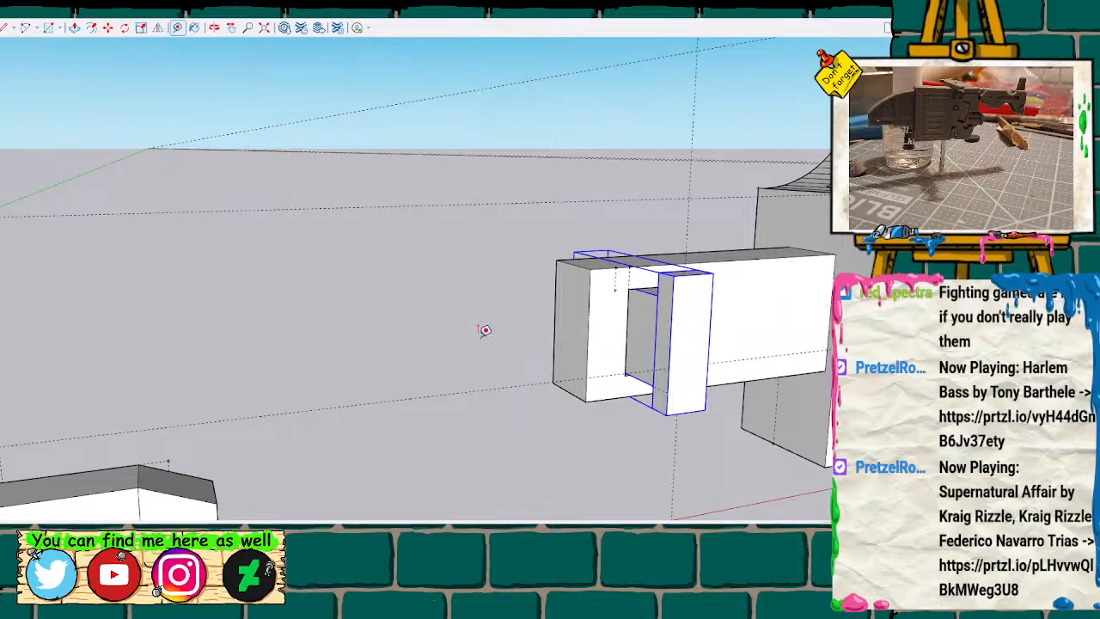
# Move the peg so its stem's upper corner meets the guide point, and check the stem's clearance in the arm's slot.
pyautogui.moveTo(485, 330)
pyautogui.mouseDown(button='middle')
pyautogui.moveTo(496, 327)
pyautogui.moveTo(476, 347)
pyautogui.moveTo(219, 317)
pyautogui.moveTo(367, 304)
pyautogui.moveTo(695, 412)
pyautogui.moveTo(560, 267)
pyautogui.moveTo(629, 289)
pyautogui.mouseUp(button='middle')
pyautogui.scroll(-5, 367, 304)
pyautogui.scroll(2, 388, 317)
pyautogui.scroll(3, 484, 249)
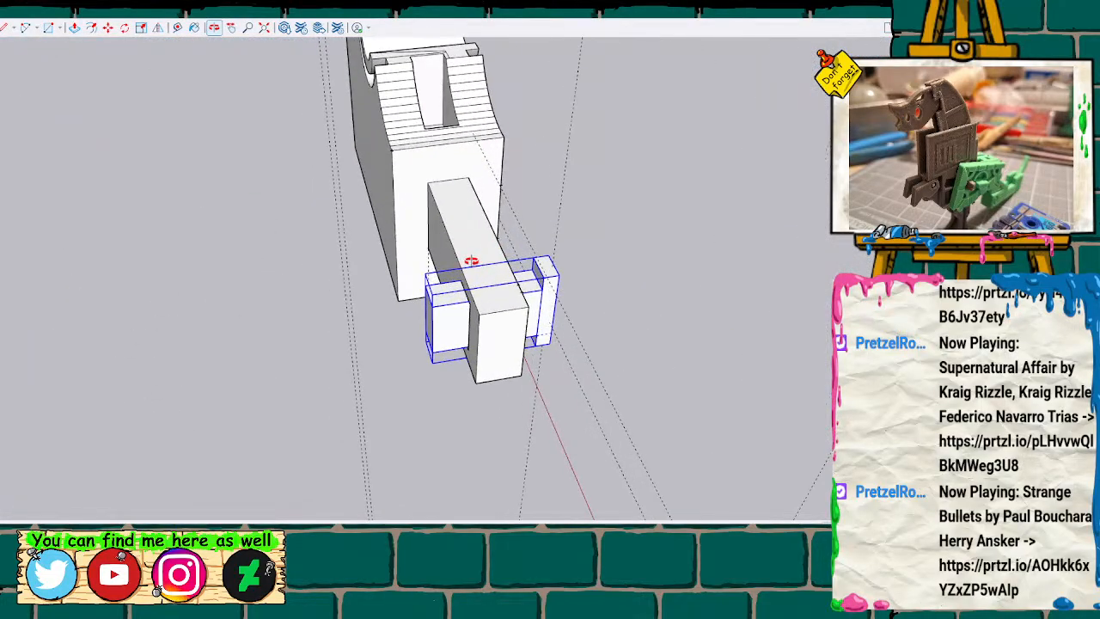
pyautogui.scroll(6, 478, 287)
pyautogui.press('t')
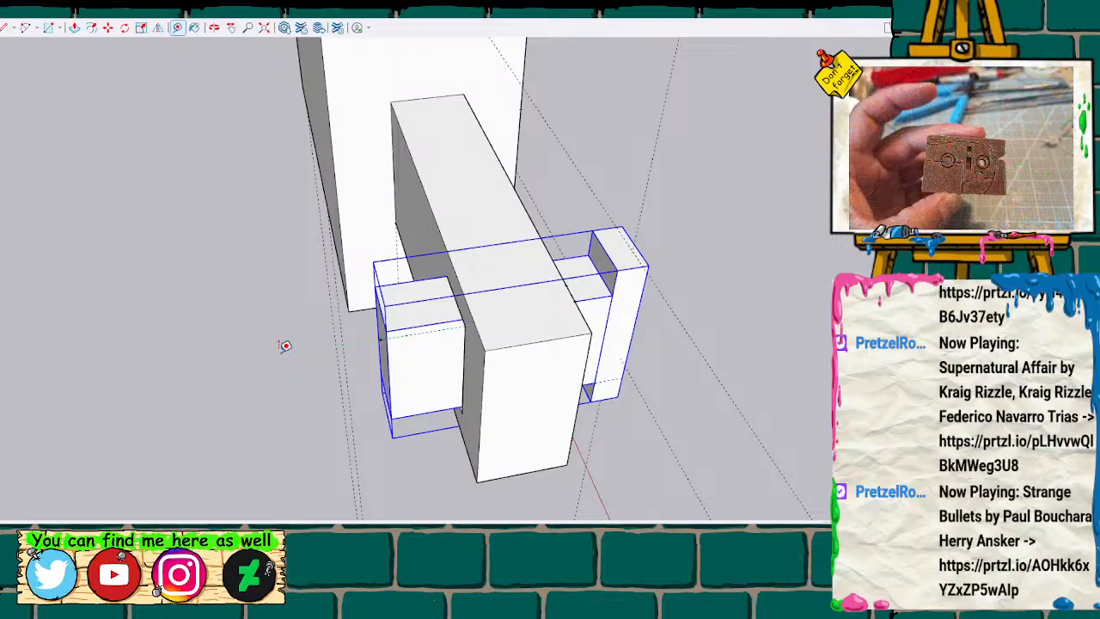
pyautogui.scroll(5, 364, 354)
pyautogui.press('m')
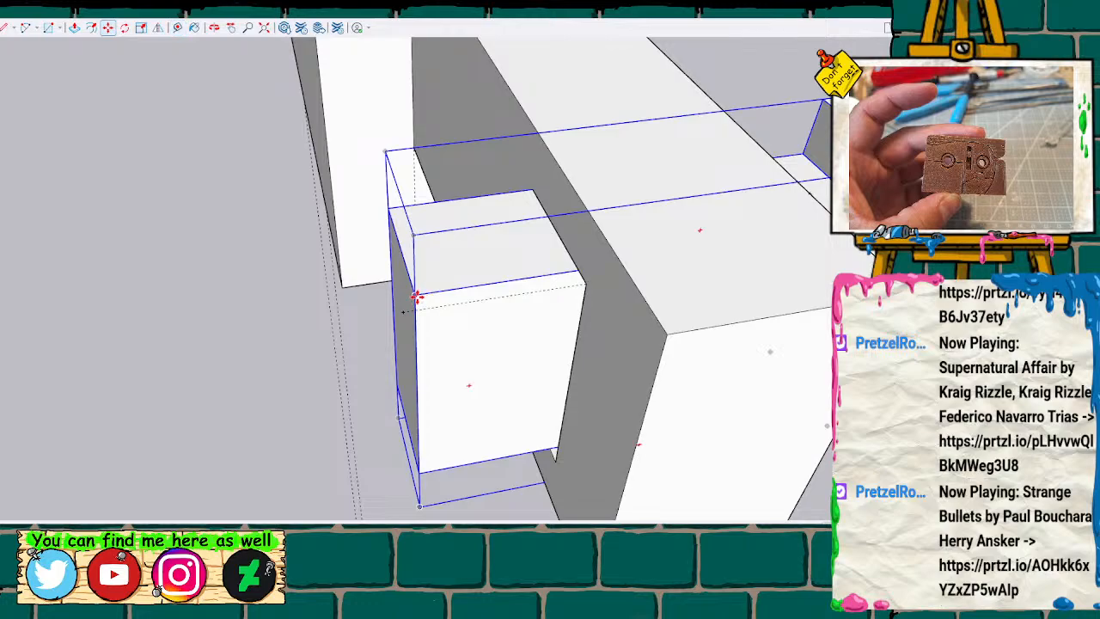
pyautogui.click(417, 296)
pyautogui.click(404, 310)
pyautogui.moveTo(736, 261); pyautogui.dragTo(400, 147, button='middle')
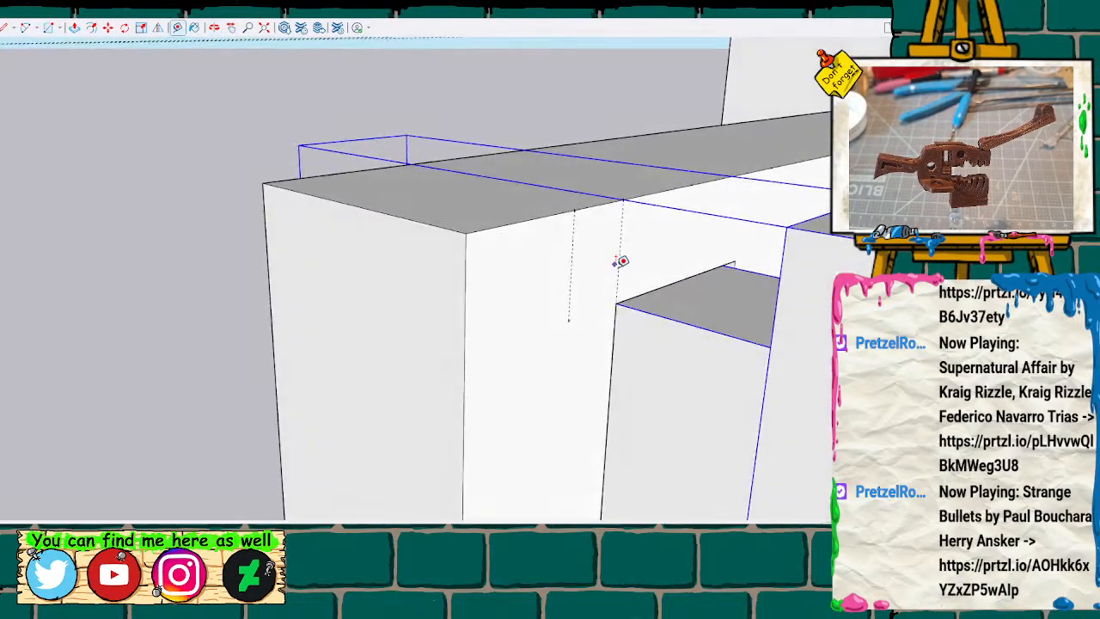
pyautogui.click(616, 300)
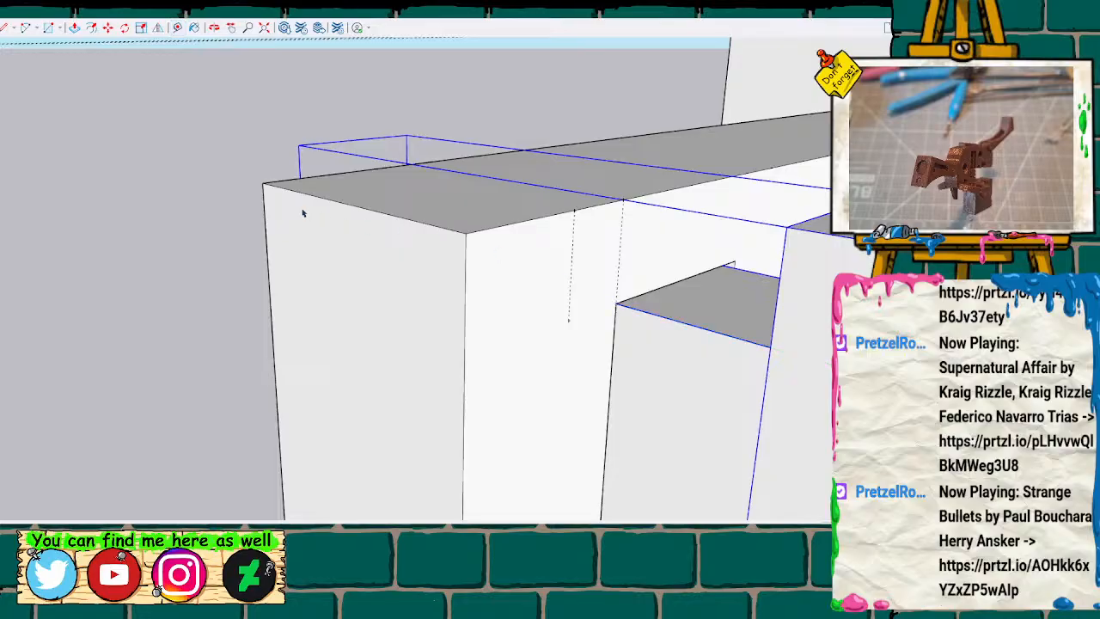
pyautogui.scroll(-6, 199, 197)
# Move the body half with the arm along the red axis until its inner edge meets the mating body half.
pyautogui.moveTo(533, 227); pyautogui.dragTo(233, 89, button='middle')
pyautogui.moveTo(240, 87); pyautogui.dragTo(576, 309)
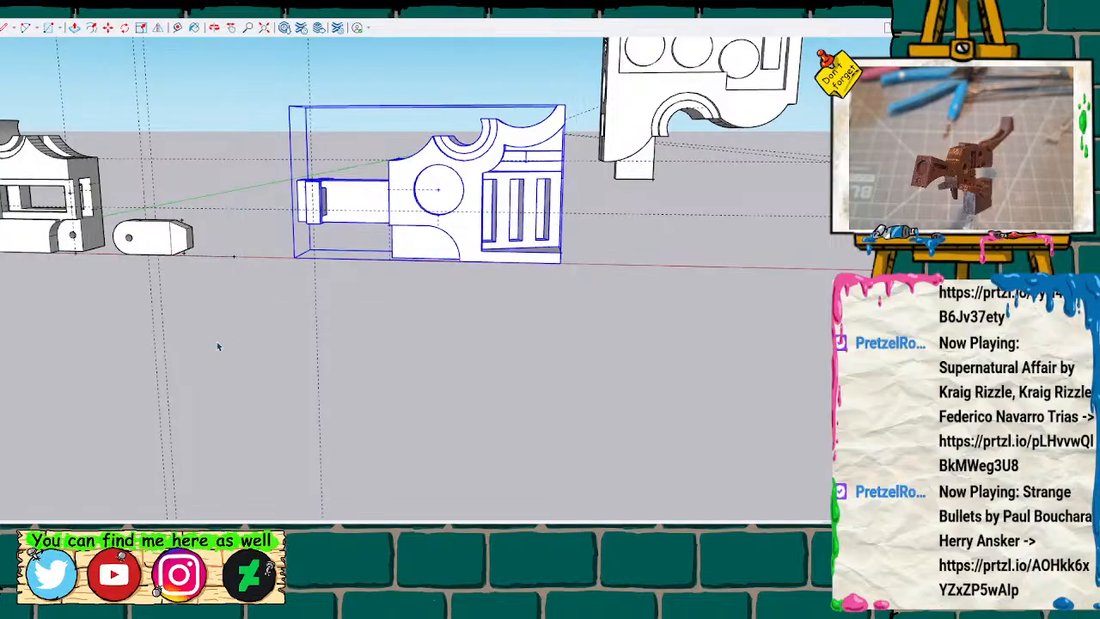
pyautogui.press('m')
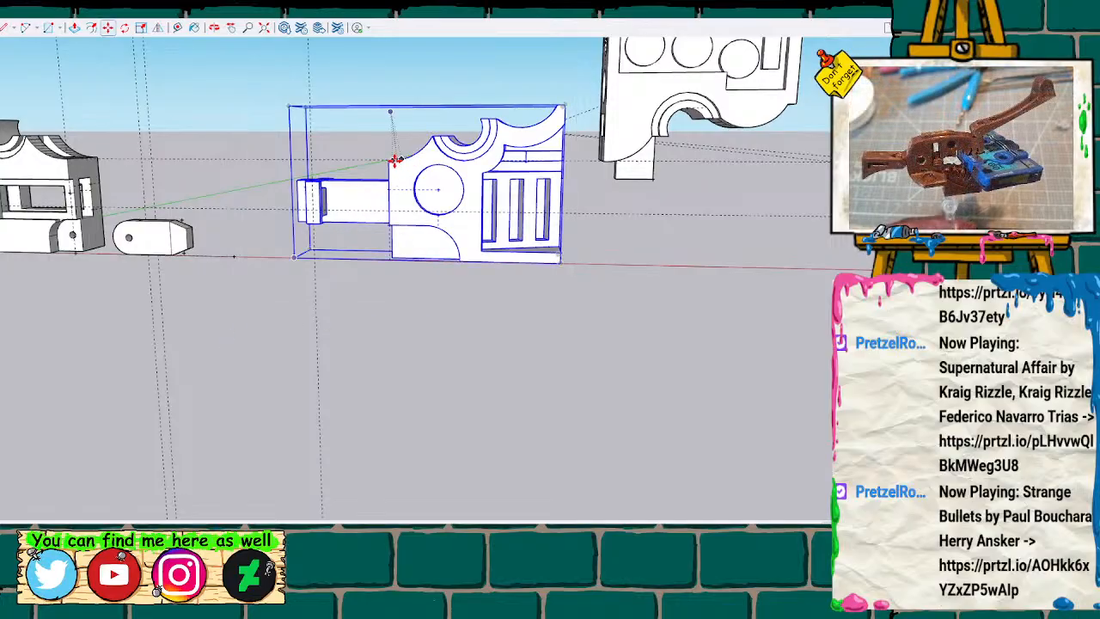
pyautogui.scroll(3, 187, 177)
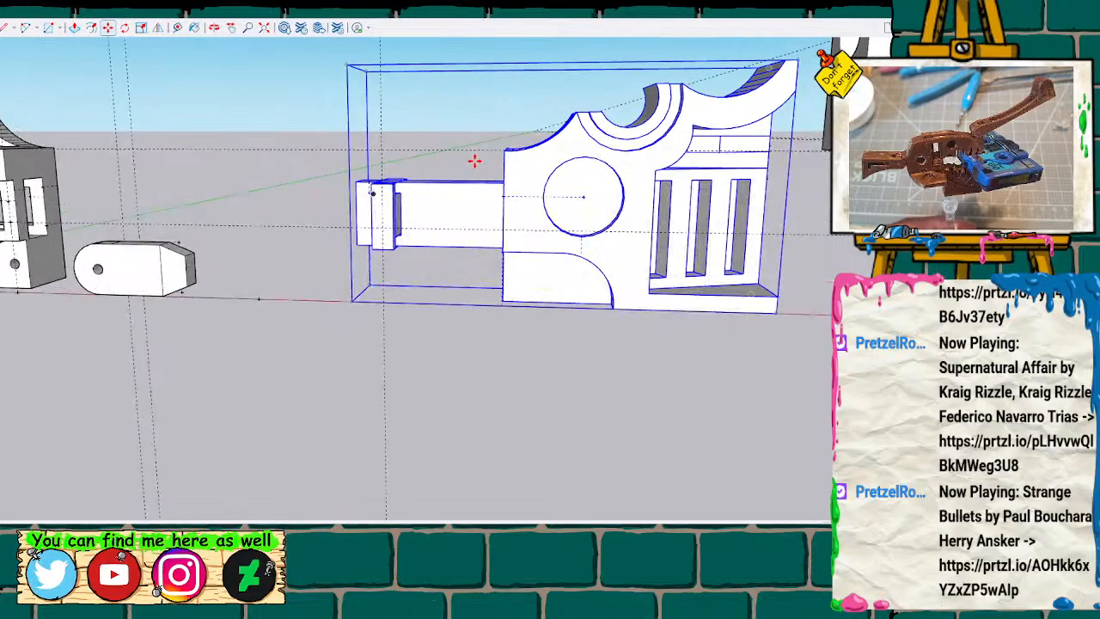
pyautogui.moveTo(504, 147); pyautogui.dragTo(2, 147)
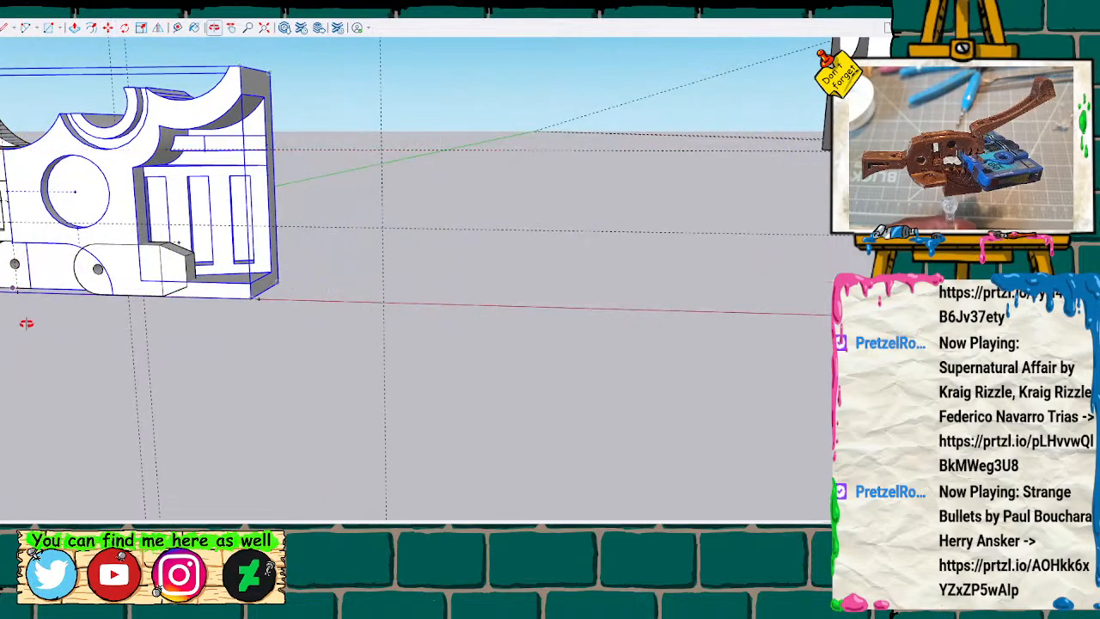
pyautogui.keyDown('shift'); pyautogui.moveTo(40, 336); pyautogui.dragTo(405, 412, button='middle'); pyautogui.keyUp('shift')
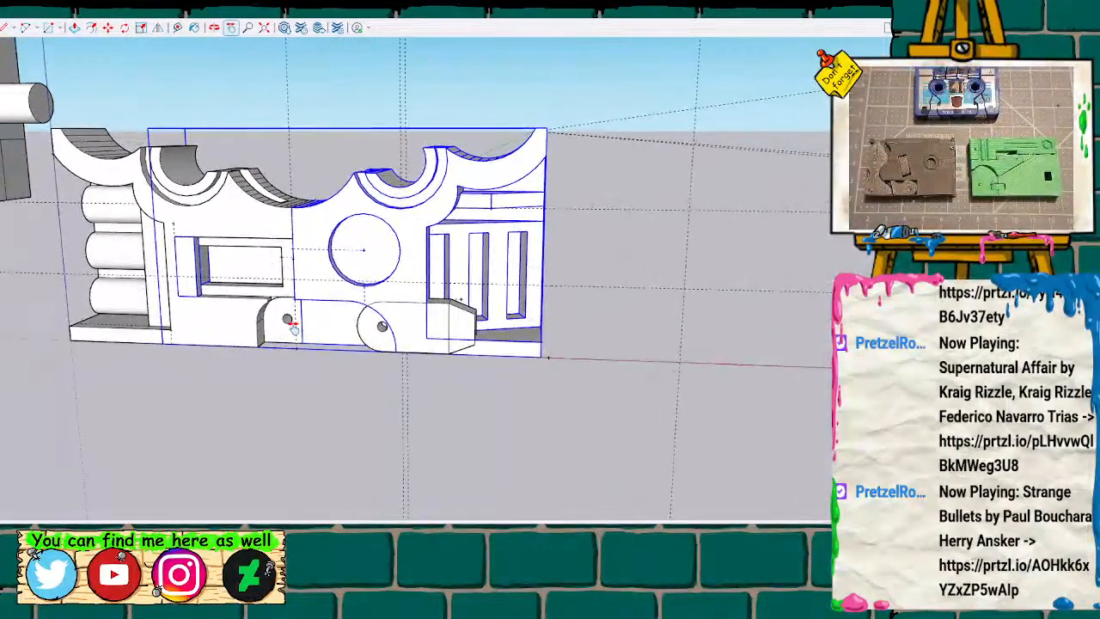
# Examine from behind and in front how the arm and peg sit inside the mating body half's slot.
pyautogui.scroll(4, 287, 319)
pyautogui.moveTo(257, 290)
pyautogui.mouseDown(button='middle')
pyautogui.moveTo(260, 265)
pyautogui.moveTo(438, 228)
pyautogui.moveTo(405, 294)
pyautogui.moveTo(54, 326)
pyautogui.moveTo(282, 263)
pyautogui.moveTo(221, 216)
pyautogui.moveTo(300, 226)
pyautogui.moveTo(89, 201)
pyautogui.moveTo(312, 117)
pyautogui.moveTo(558, 185)
pyautogui.moveTo(441, 255)
pyautogui.moveTo(219, 184)
pyautogui.moveTo(478, 158)
pyautogui.moveTo(536, 177)
pyautogui.mouseUp(button='middle')
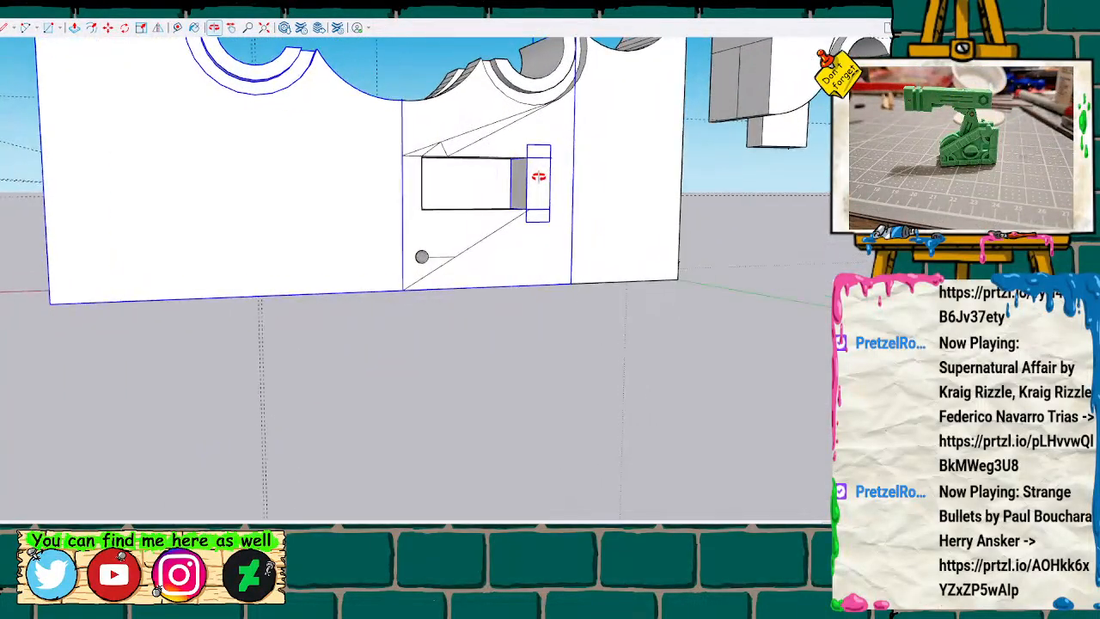
pyautogui.scroll(3, 535, 175)
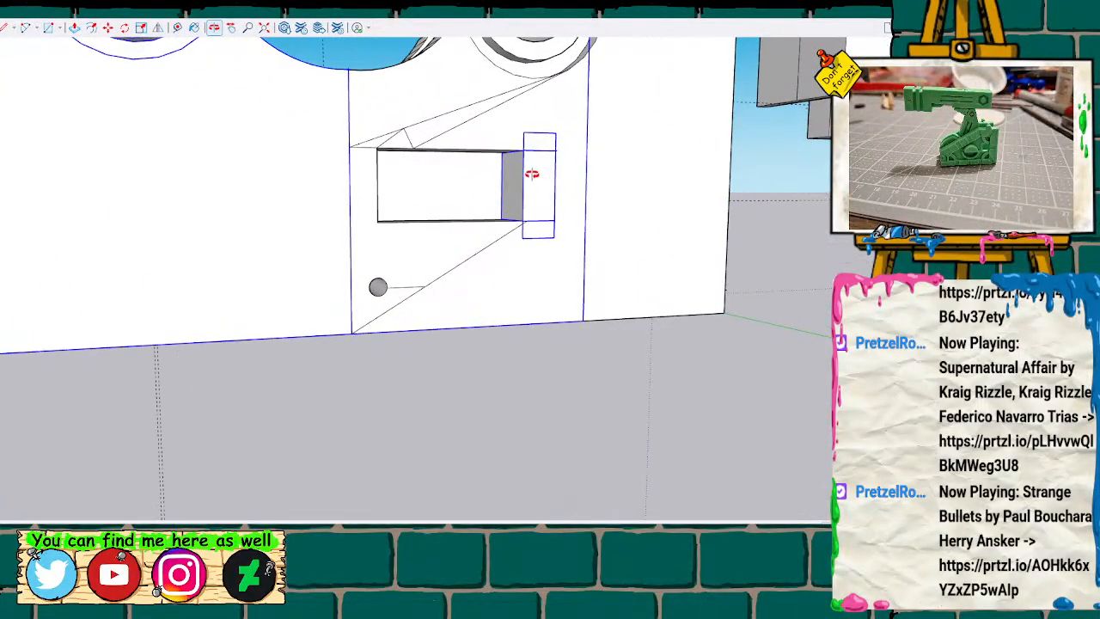
pyautogui.moveTo(526, 172)
pyautogui.mouseDown(button='middle')
pyautogui.moveTo(403, 295)
pyautogui.moveTo(187, 331)
pyautogui.moveTo(81, 297)
pyautogui.moveTo(112, 201)
pyautogui.moveTo(461, 229)
pyautogui.moveTo(567, 172)
pyautogui.moveTo(489, 208)
pyautogui.moveTo(785, 224)
pyautogui.moveTo(728, 225)
pyautogui.moveTo(808, 241)
pyautogui.moveTo(585, 238)
pyautogui.moveTo(549, 201)
pyautogui.mouseUp(button='middle')
pyautogui.scroll(-5, 555, 193)
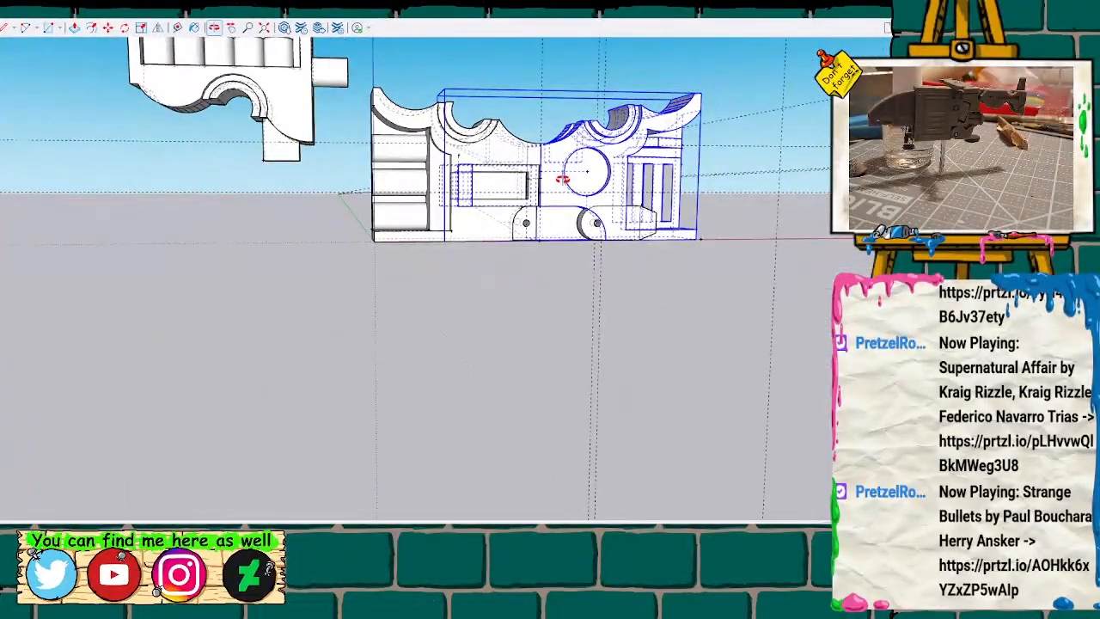
pyautogui.moveTo(481, 230)
pyautogui.mouseDown(button='middle')
pyautogui.moveTo(491, 248)
pyautogui.moveTo(518, 214)
pyautogui.moveTo(562, 243)
pyautogui.moveTo(481, 316)
pyautogui.moveTo(464, 361)
pyautogui.moveTo(467, 346)
pyautogui.mouseUp(button='middle')
pyautogui.scroll(3, 467, 345)
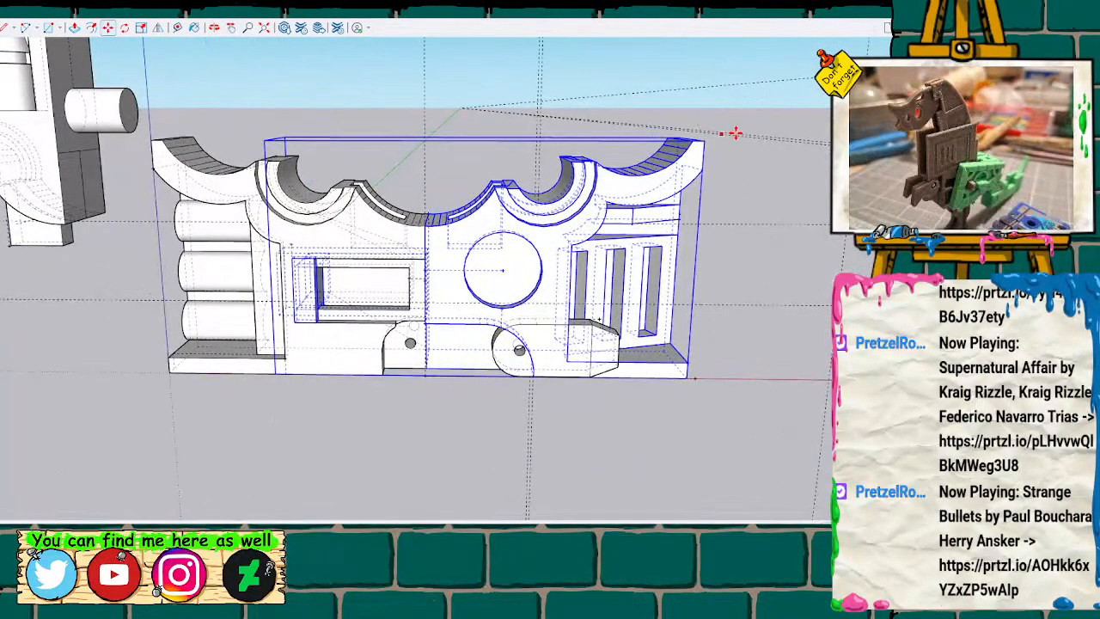
# Try sliding the arm's body half outward along the red axis, and measure the exposed length of the arm.
pyautogui.moveTo(705, 140); pyautogui.dragTo(732, 140)
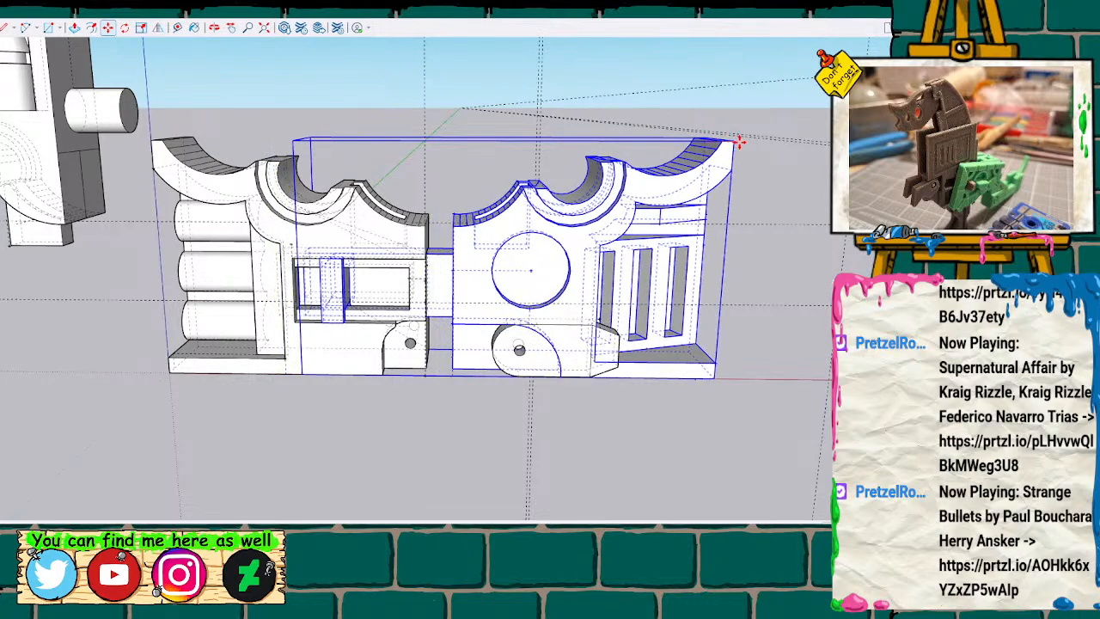
pyautogui.press('Return')
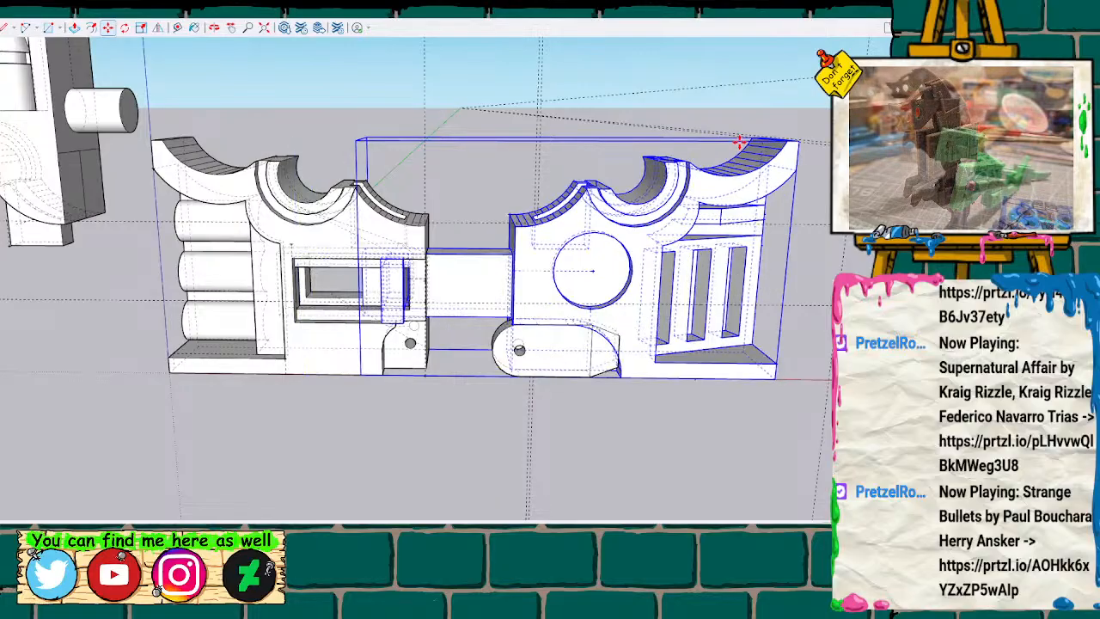
pyautogui.scroll(5, 535, 240)
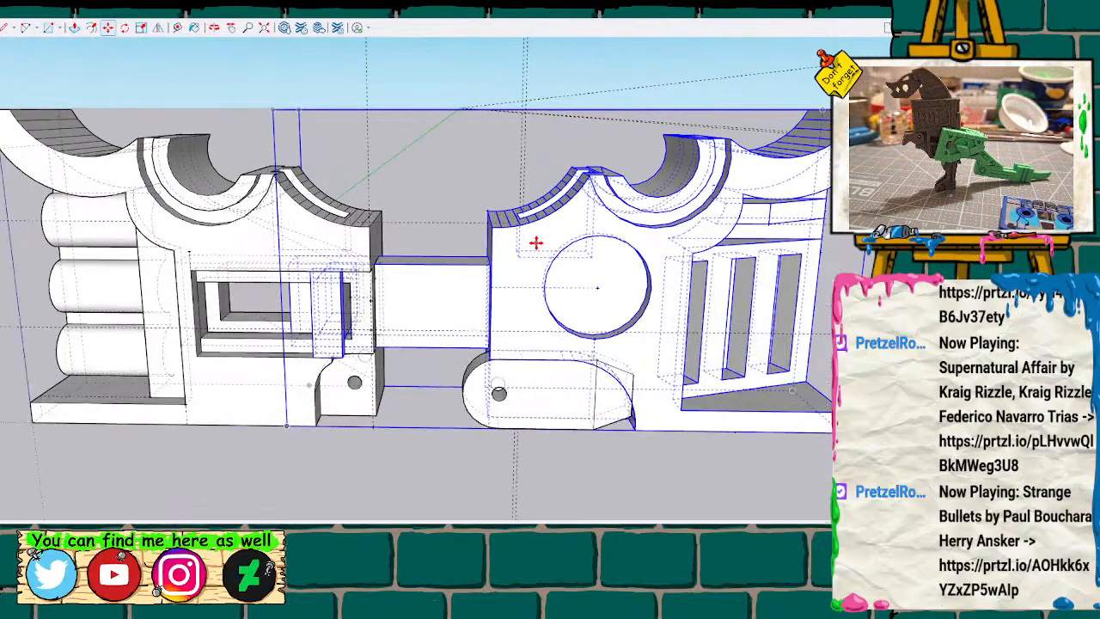
pyautogui.press('t')
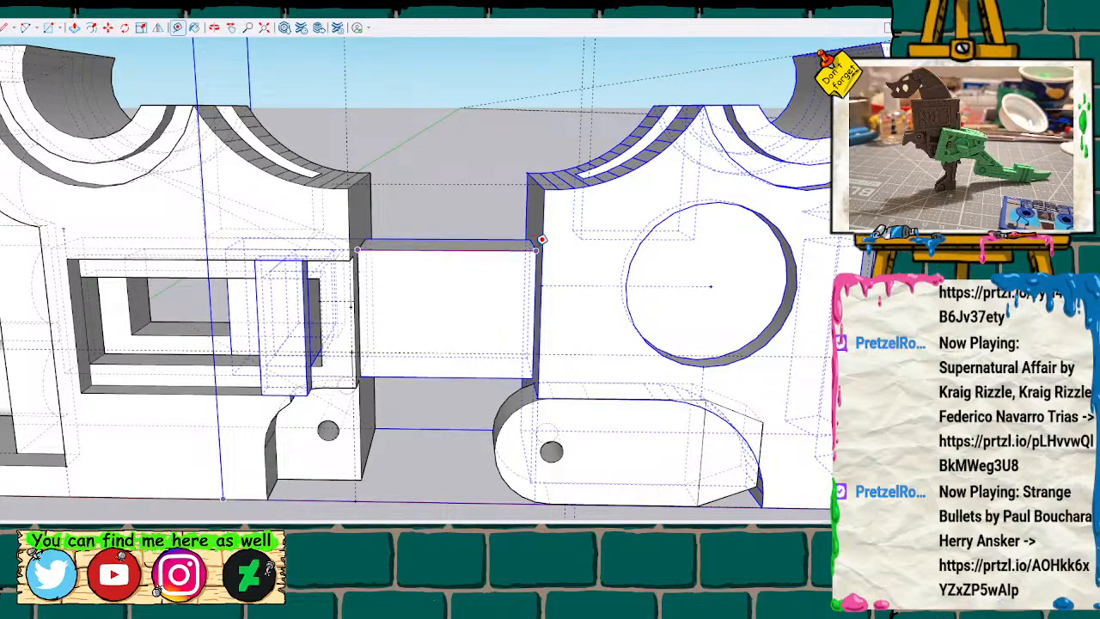
# Undo the outward slide of the arm's body half.
pyautogui.moveTo(381, 230); pyautogui.dragTo(403, 218, button='middle')
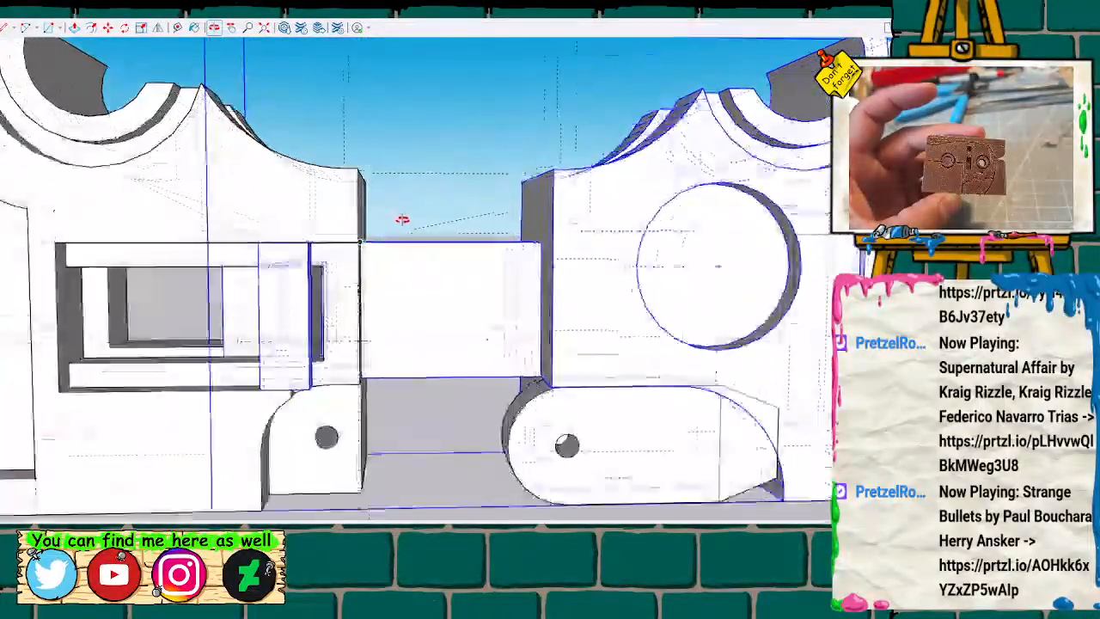
pyautogui.scroll(-5, 403, 219)
pyautogui.scroll(-1, 389, 233)
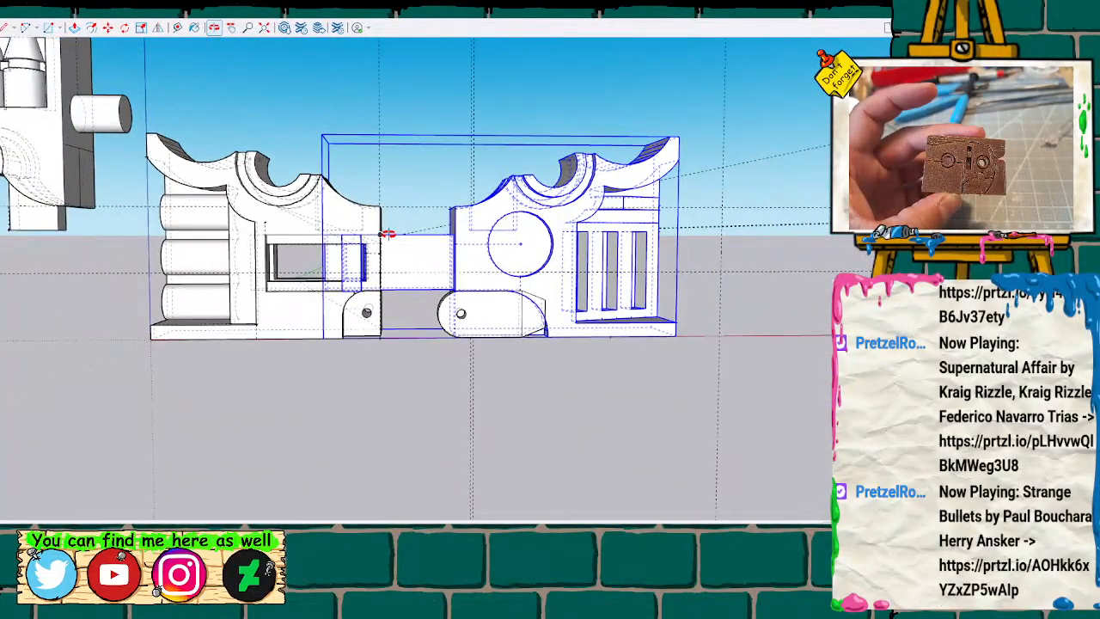
pyautogui.scroll(-3, 388, 233)
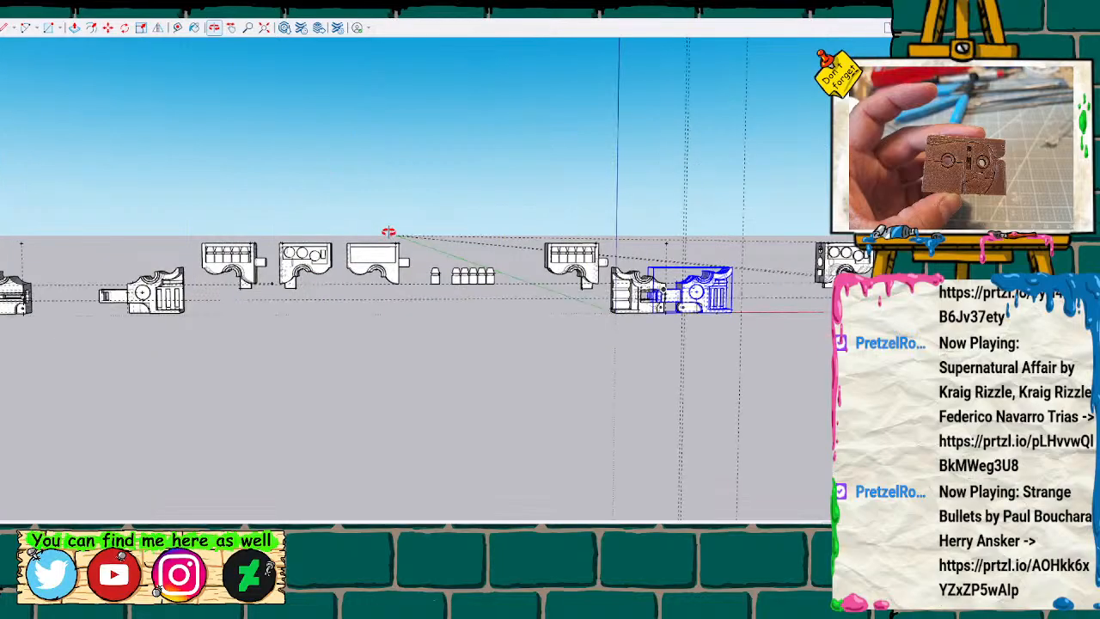
pyautogui.moveTo(661, 341)
pyautogui.keyDown('shift'); pyautogui.mouseDown(button='middle')
pyautogui.moveTo(592, 361)
pyautogui.moveTo(382, 382)
pyautogui.mouseUp(button='middle'); pyautogui.keyUp('shift')
pyautogui.scroll(4, 376, 342)
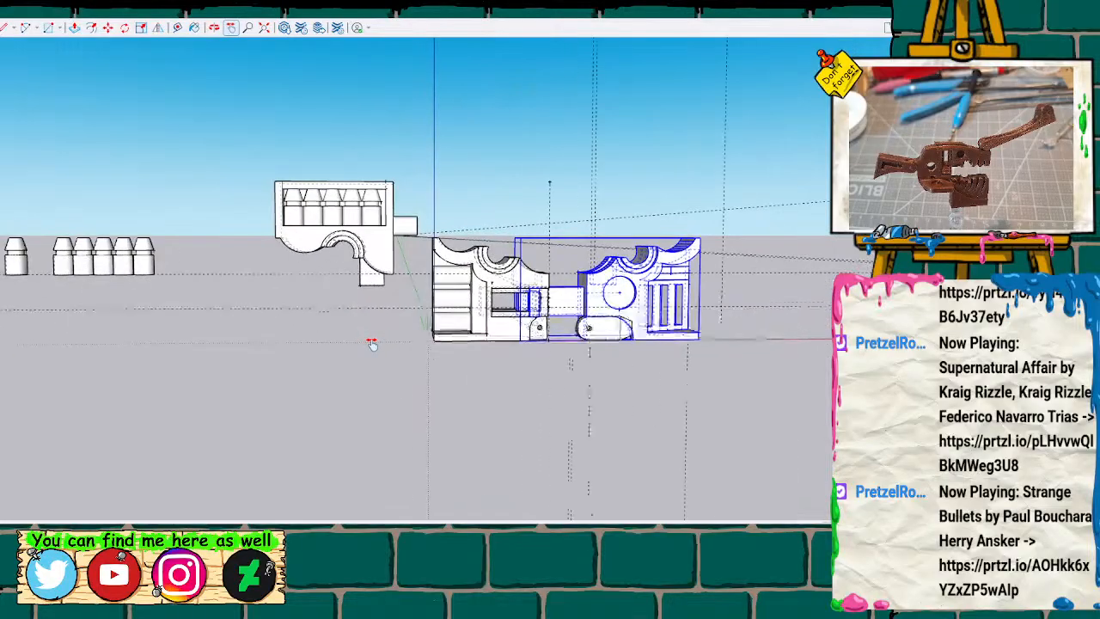
pyautogui.scroll(1, 628, 298)
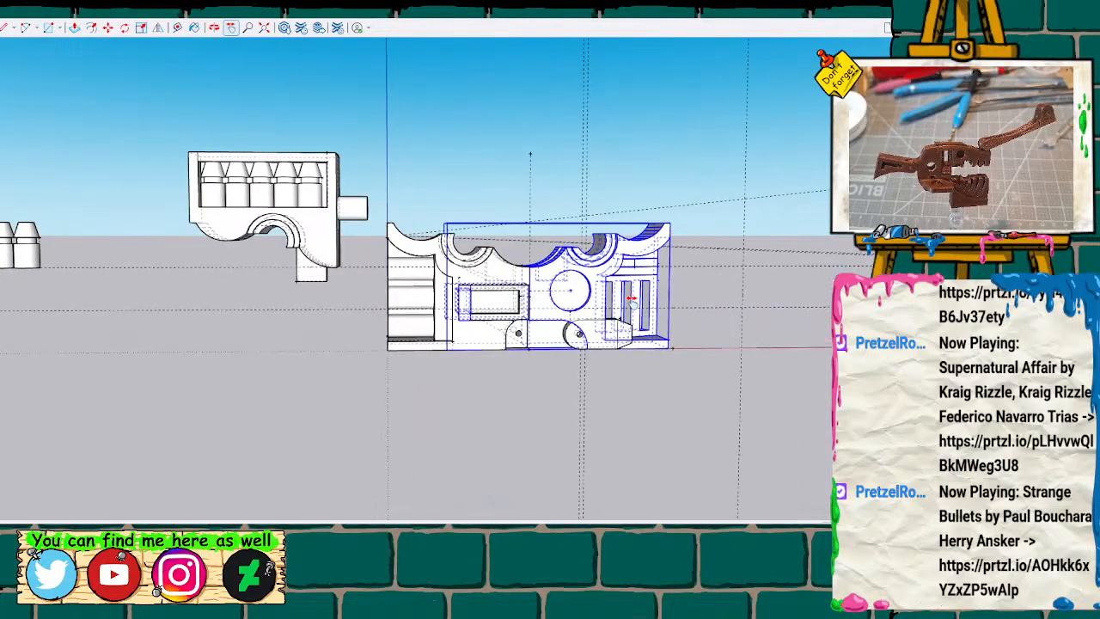
# Move the upper part with the row of missiles along the red axis onto the body half with the stacked cylinders.
pyautogui.click(327, 243)
pyautogui.scroll(2, 519, 217)
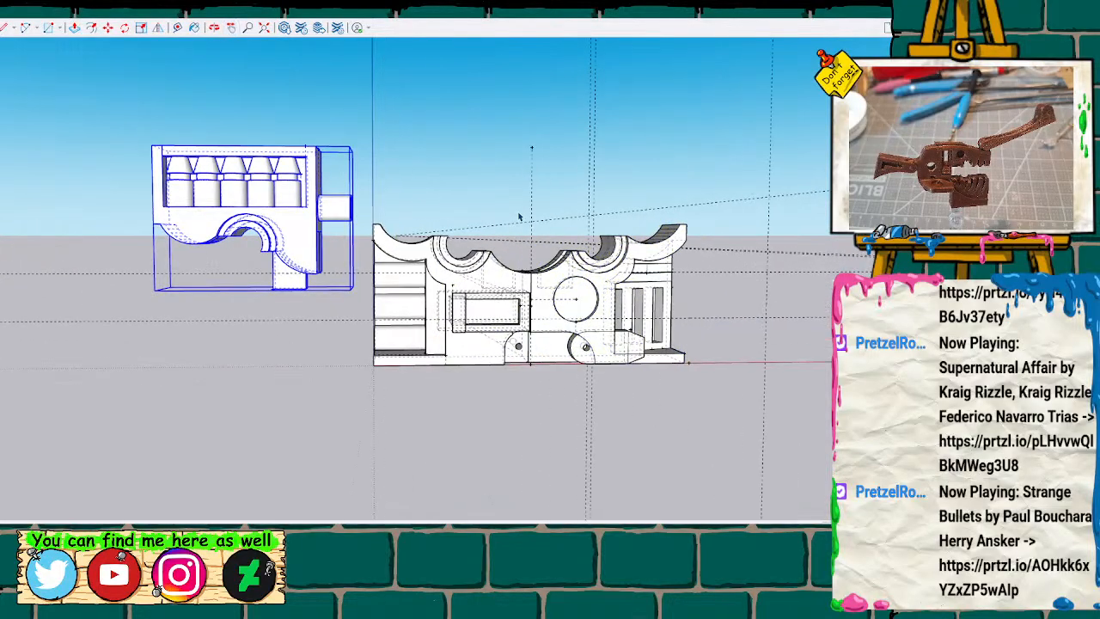
pyautogui.press('m')
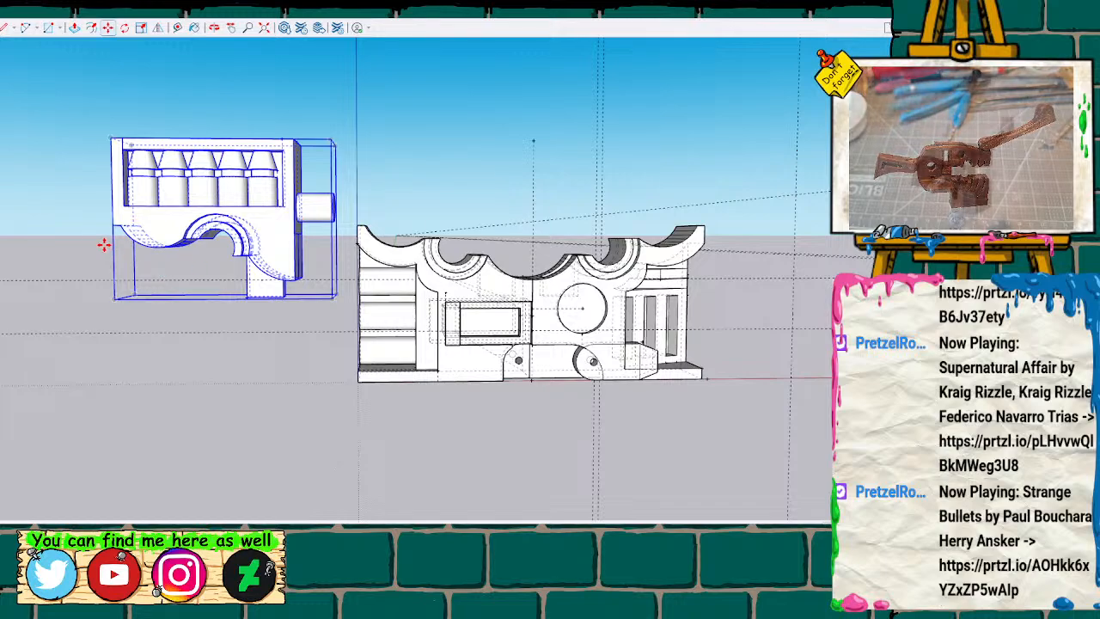
pyautogui.moveTo(112, 225); pyautogui.dragTo(361, 225)
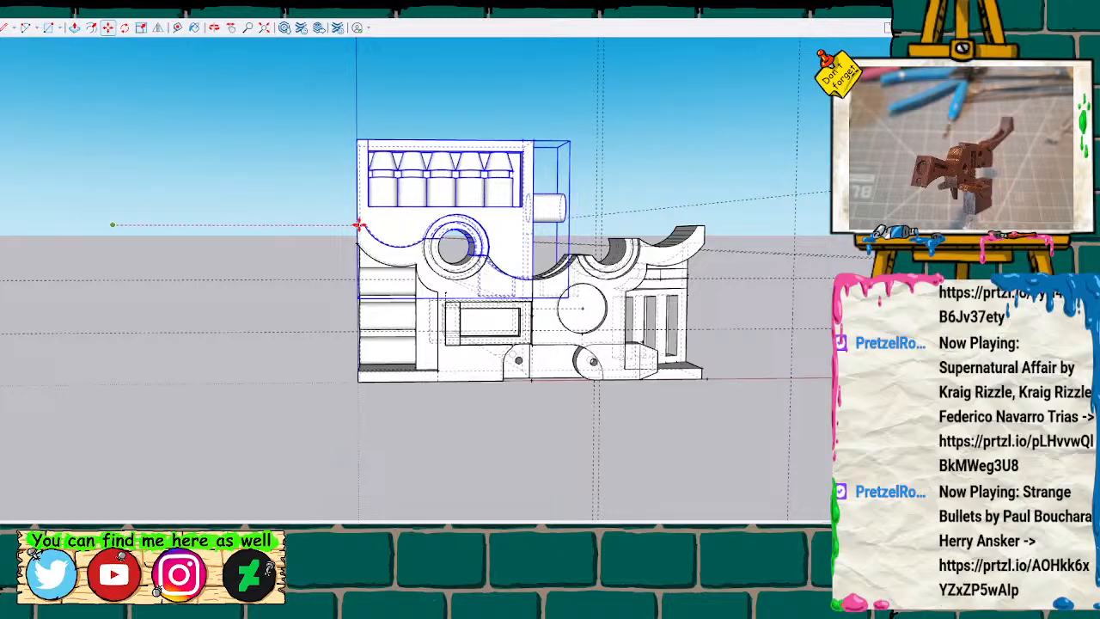
# Check the missile part's fit, and move the upper part with the round recesses against it above the slatted body half.
pyautogui.moveTo(314, 211)
pyautogui.mouseDown(button='middle')
pyautogui.moveTo(343, 260)
pyautogui.moveTo(709, 285)
pyautogui.moveTo(333, 243)
pyautogui.moveTo(486, 248)
pyautogui.moveTo(491, 192)
pyautogui.moveTo(456, 221)
pyautogui.moveTo(486, 283)
pyautogui.mouseUp(button='middle')
pyautogui.scroll(5, 486, 249)
pyautogui.scroll(3, 487, 283)
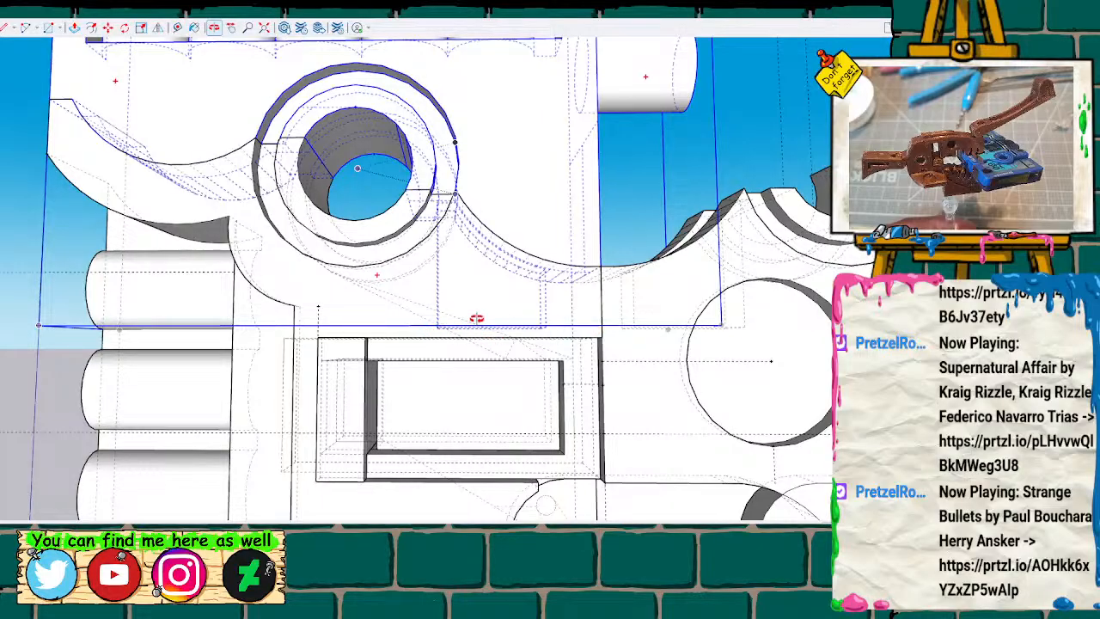
pyautogui.moveTo(477, 322)
pyautogui.mouseDown(button='middle')
pyautogui.moveTo(467, 324)
pyautogui.moveTo(772, 346)
pyautogui.moveTo(326, 392)
pyautogui.moveTo(252, 315)
pyautogui.moveTo(371, 386)
pyautogui.moveTo(356, 326)
pyautogui.mouseUp(button='middle')
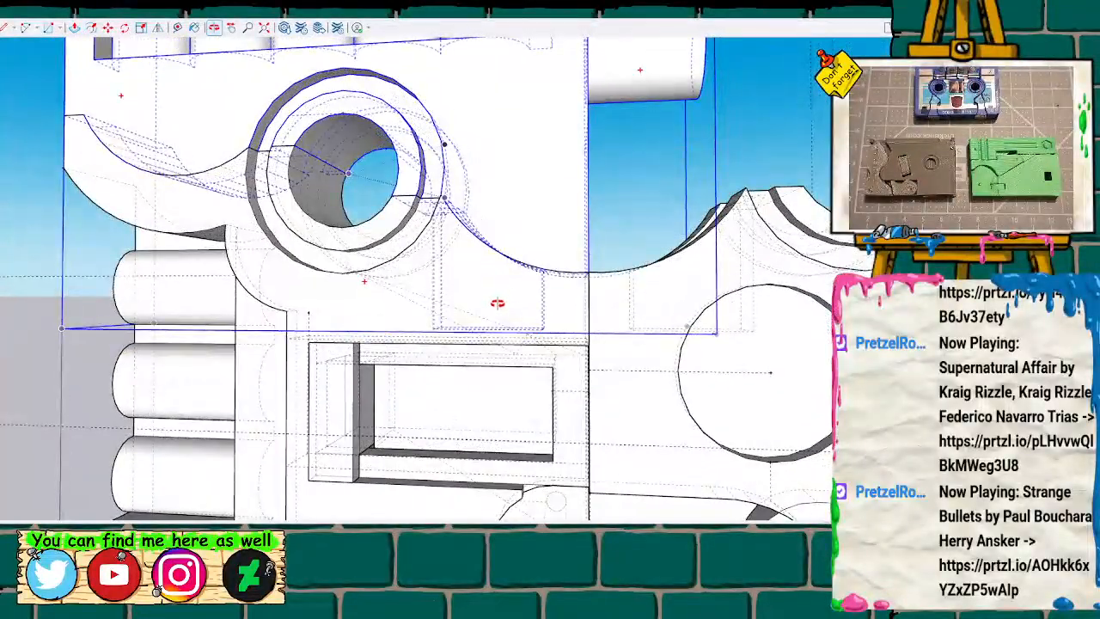
pyautogui.scroll(-6, 406, 361)
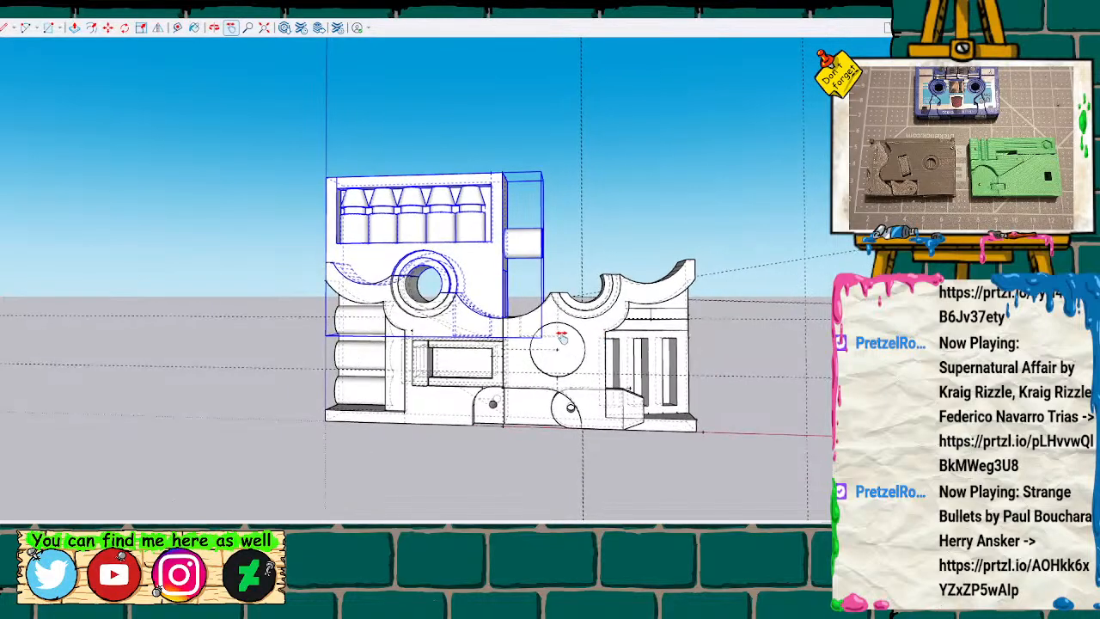
pyautogui.keyDown('shift'); pyautogui.moveTo(605, 338); pyautogui.dragTo(434, 344, button='middle'); pyautogui.keyUp('shift')
pyautogui.scroll(-4, 514, 339)
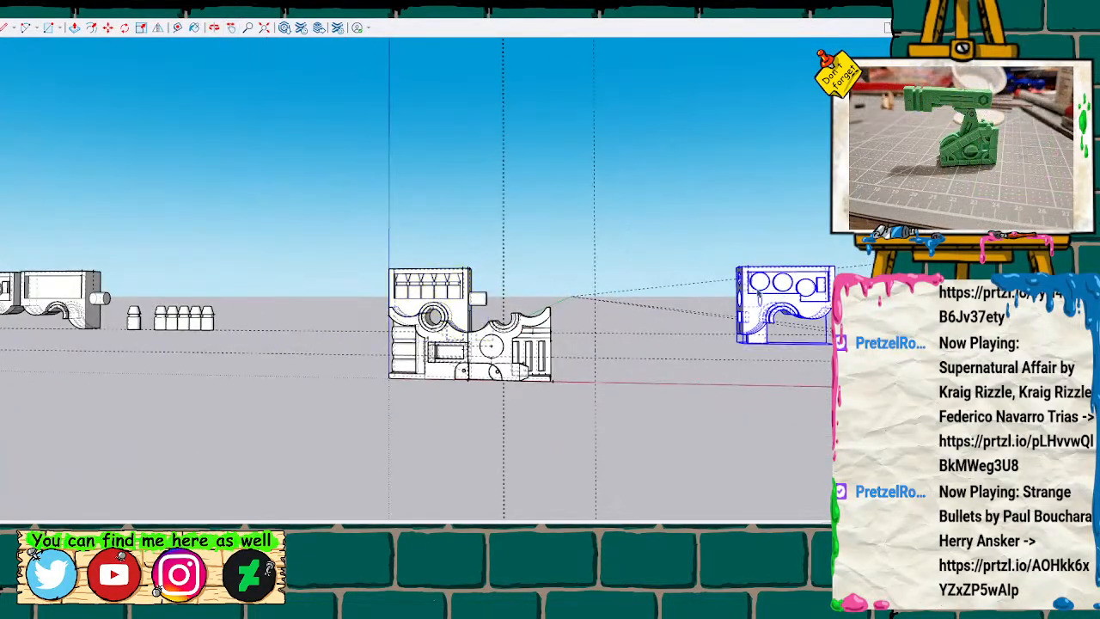
pyautogui.scroll(2, 758, 292)
pyautogui.press('m')
pyautogui.moveTo(739, 257); pyautogui.dragTo(392, 260)
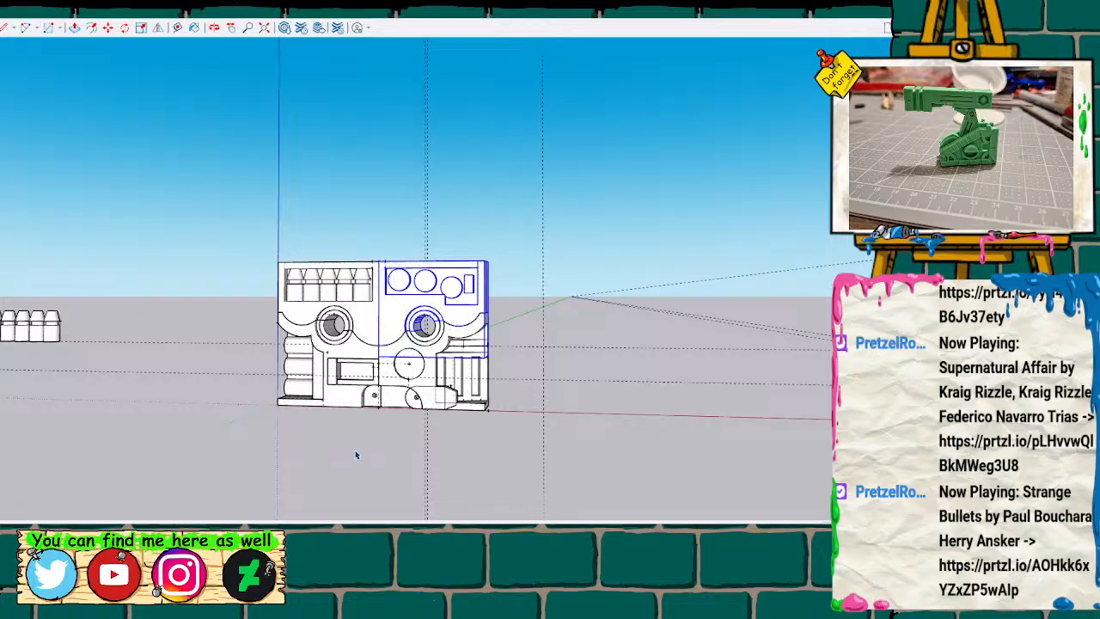
# Move the rounded link with the pin hole along the red axis into the rounded recess below the rectangular slot.
pyautogui.moveTo(355, 455)
pyautogui.mouseDown(button='middle')
pyautogui.moveTo(415, 434)
pyautogui.moveTo(418, 456)
pyautogui.moveTo(481, 456)
pyautogui.moveTo(385, 452)
pyautogui.moveTo(410, 410)
pyautogui.moveTo(403, 427)
pyautogui.mouseUp(button='middle')
pyautogui.scroll(1, 379, 453)
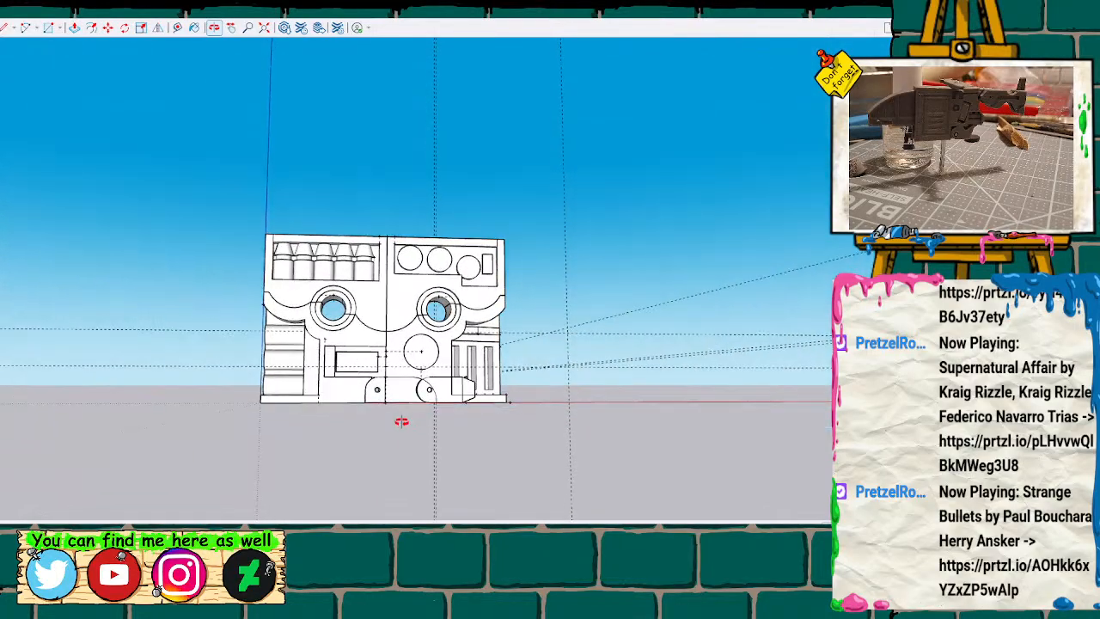
pyautogui.scroll(4, 393, 410)
pyautogui.scroll(5, 389, 409)
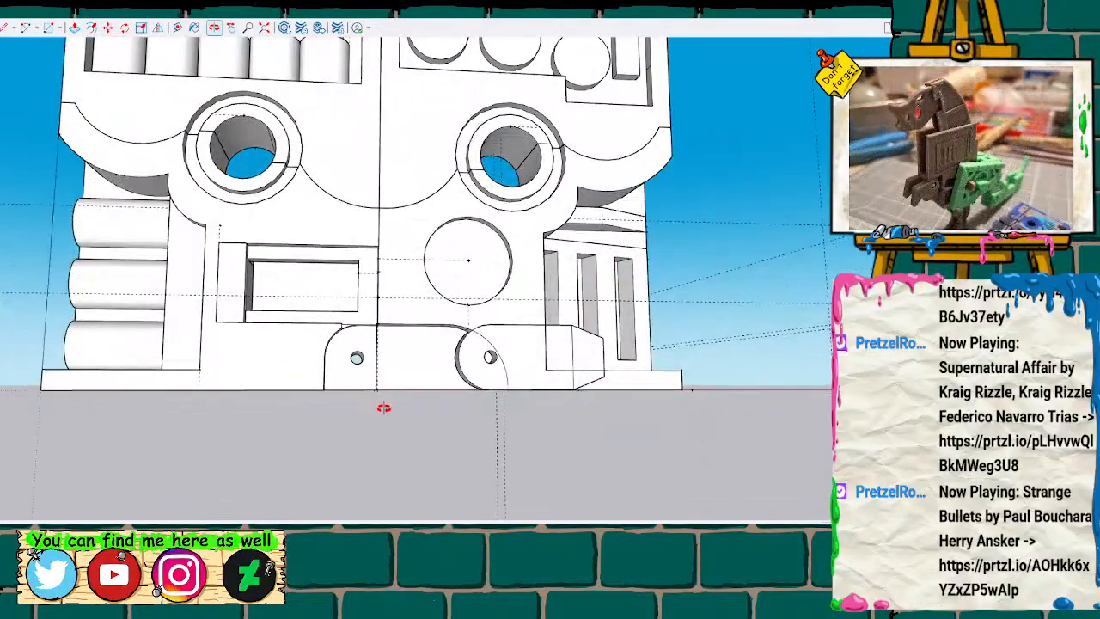
pyautogui.scroll(5, 382, 407)
pyautogui.click(556, 327)
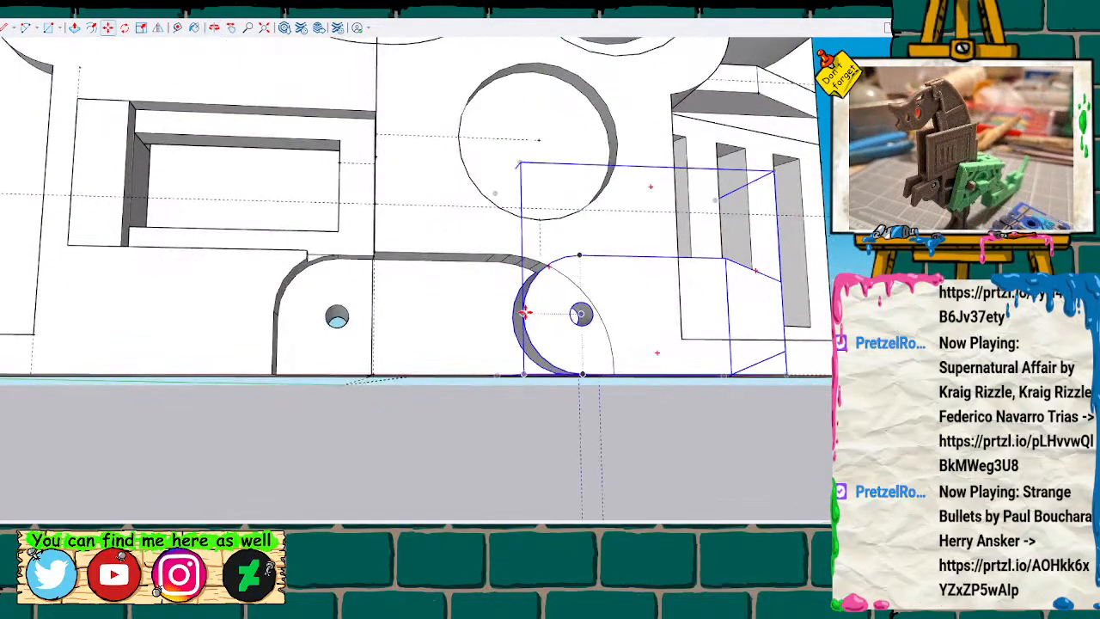
pyautogui.moveTo(524, 312); pyautogui.dragTo(275, 313)
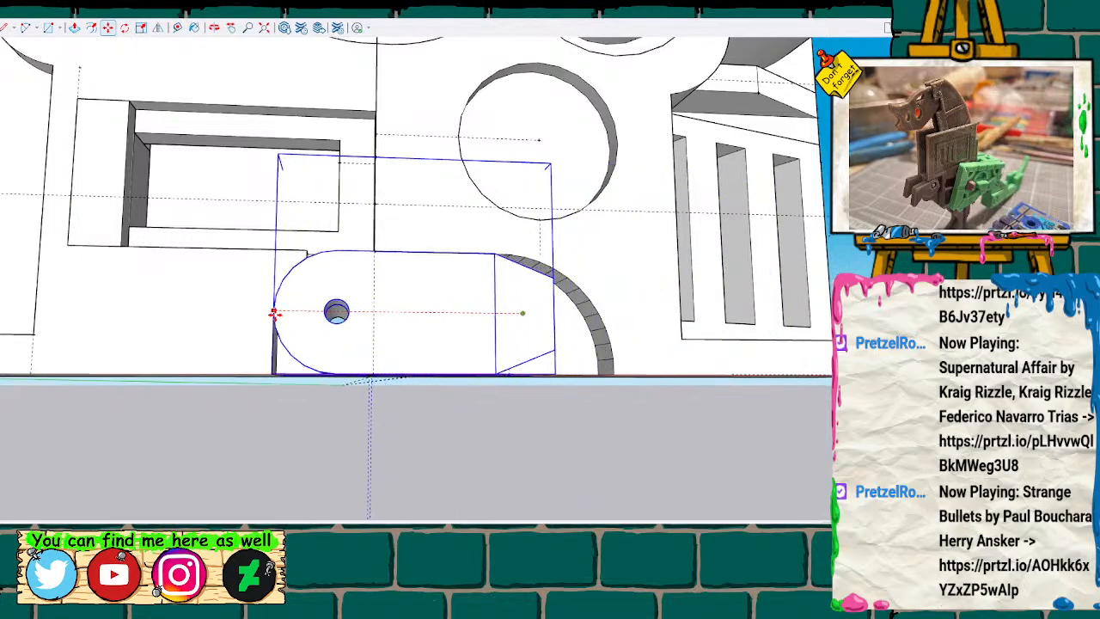
# Examine the closed cassette-shaped body from the front and at slight angles to check how the assembled parts fit together.
pyautogui.moveTo(369, 304)
pyautogui.mouseDown(button='middle')
pyautogui.moveTo(432, 317)
pyautogui.moveTo(457, 355)
pyautogui.moveTo(408, 340)
pyautogui.mouseUp(button='middle')
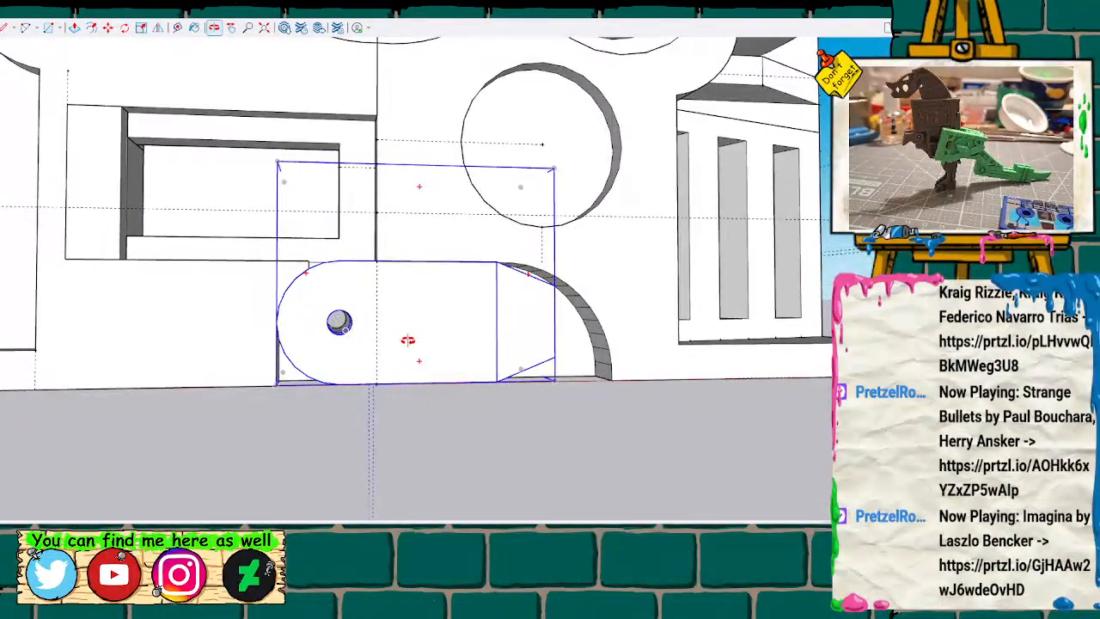
pyautogui.scroll(-6, 404, 342)
pyautogui.press('space')
pyautogui.click(408, 399)
pyautogui.scroll(-5, 406, 385)
pyautogui.scroll(-5, 409, 386)
pyautogui.moveTo(458, 375)
pyautogui.mouseDown(button='middle')
pyautogui.moveTo(430, 378)
pyautogui.moveTo(498, 381)
pyautogui.moveTo(602, 353)
pyautogui.moveTo(606, 341)
pyautogui.moveTo(495, 387)
pyautogui.moveTo(431, 387)
pyautogui.mouseUp(button='middle')
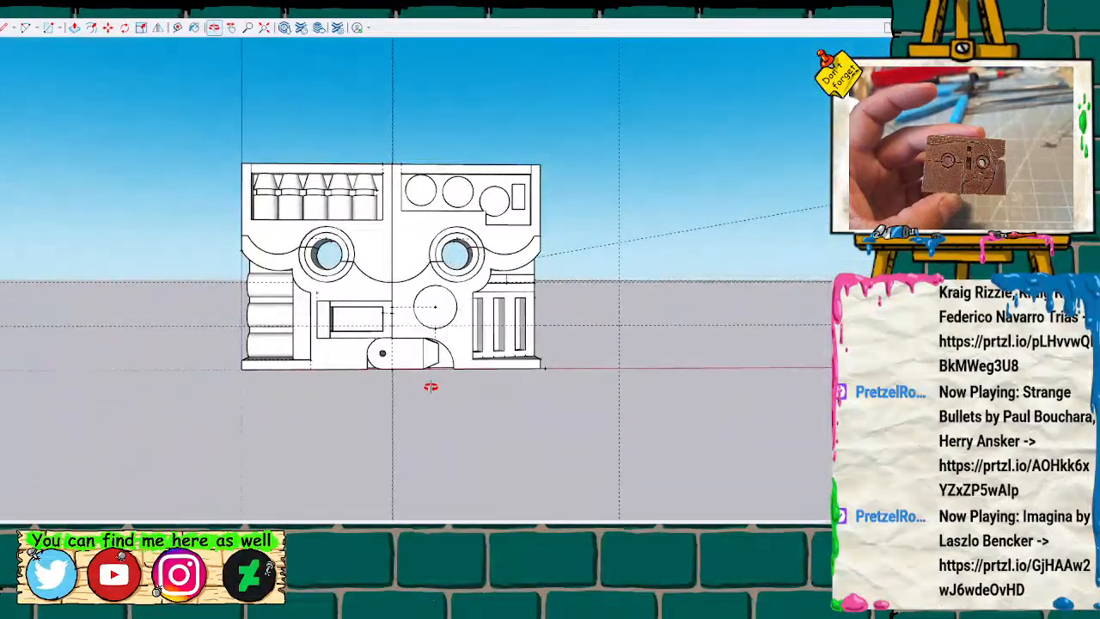
pyautogui.scroll(2, 430, 386)
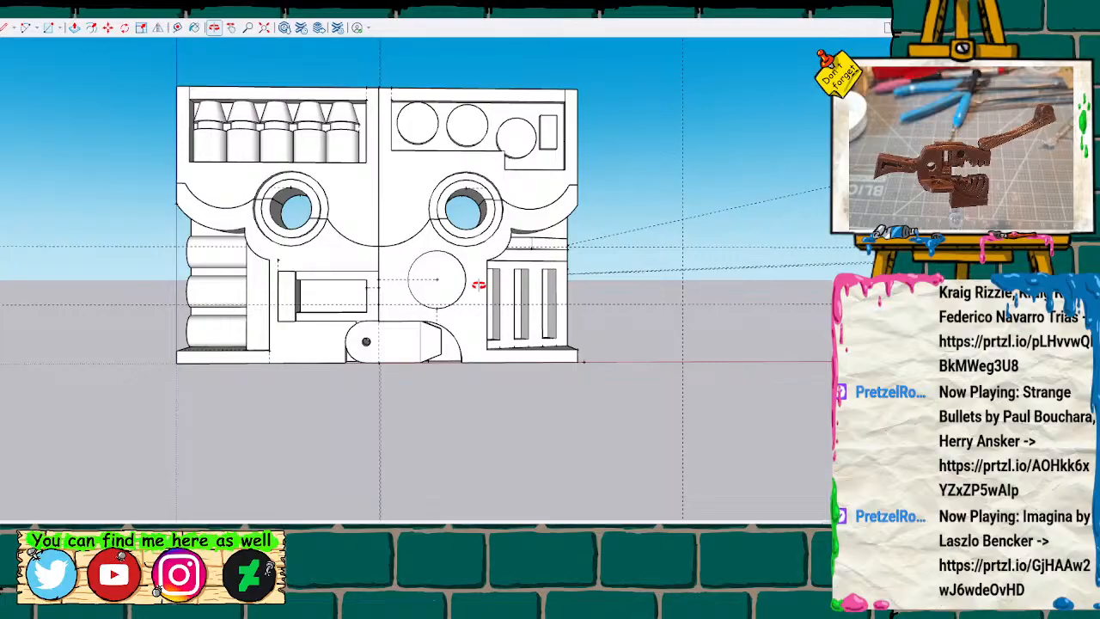
pyautogui.moveTo(473, 436); pyautogui.dragTo(542, 444)
pyautogui.moveTo(542, 444); pyautogui.dragTo(576, 564, button='middle')
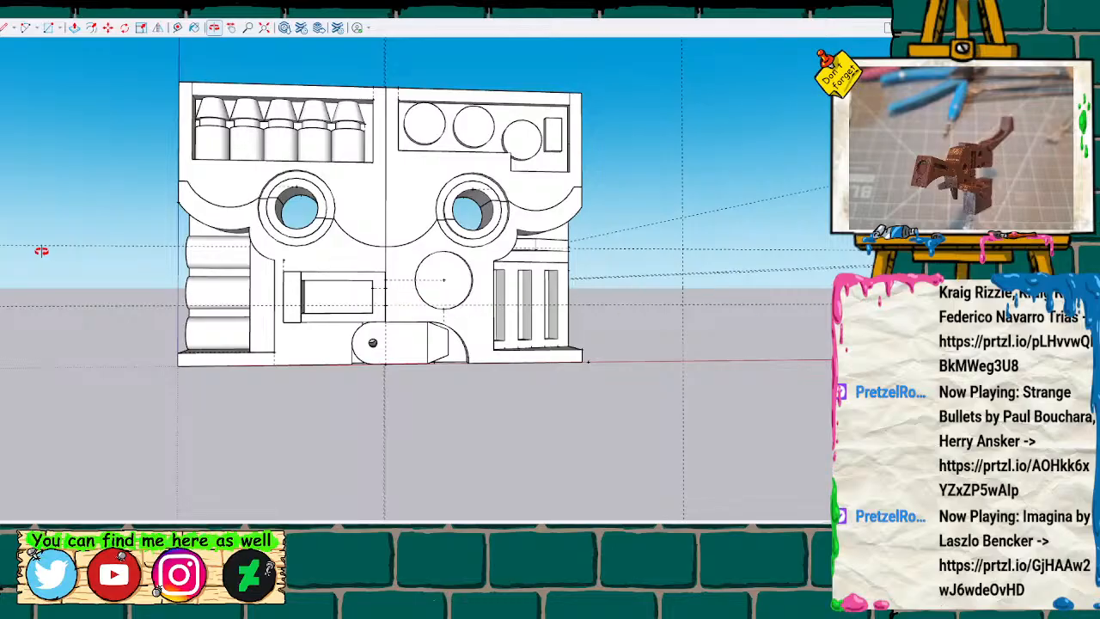
pyautogui.moveTo(328, 255); pyautogui.dragTo(327, 277)
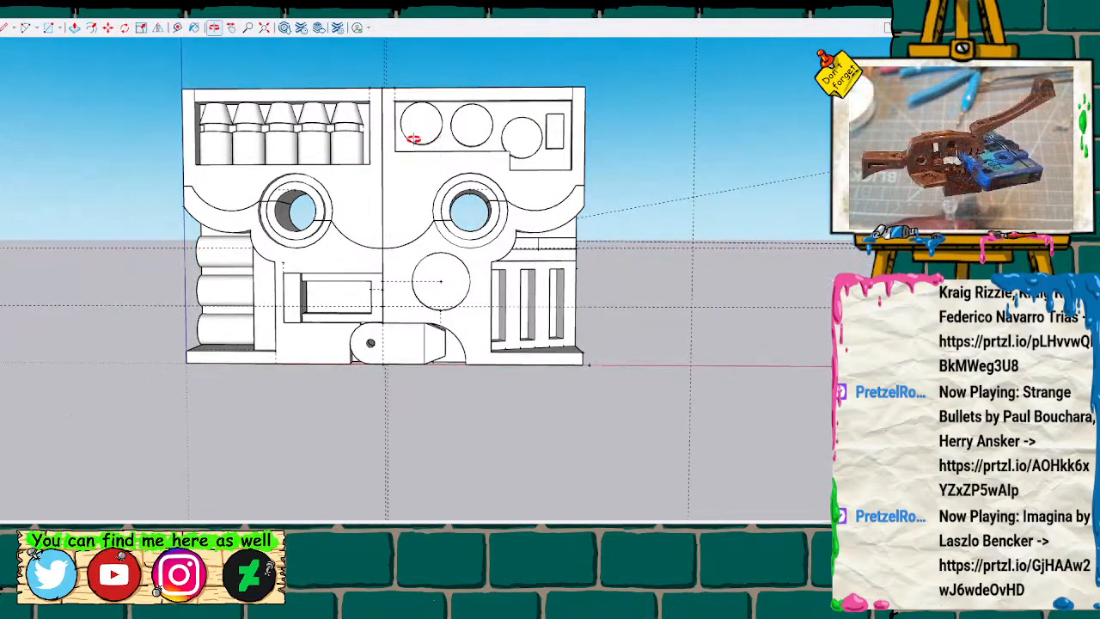
pyautogui.moveTo(287, 167)
pyautogui.mouseDown()
pyautogui.moveTo(386, 181)
pyautogui.moveTo(322, 196)
pyautogui.moveTo(329, 227)
pyautogui.moveTo(599, 235)
pyautogui.moveTo(647, 157)
pyautogui.moveTo(489, 305)
pyautogui.moveTo(513, 249)
pyautogui.moveTo(487, 288)
pyautogui.moveTo(494, 322)
pyautogui.moveTo(544, 314)
pyautogui.moveTo(518, 280)
pyautogui.moveTo(216, 334)
pyautogui.moveTo(306, 248)
pyautogui.moveTo(300, 220)
pyautogui.moveTo(160, 221)
pyautogui.moveTo(443, 227)
pyautogui.mouseUp()
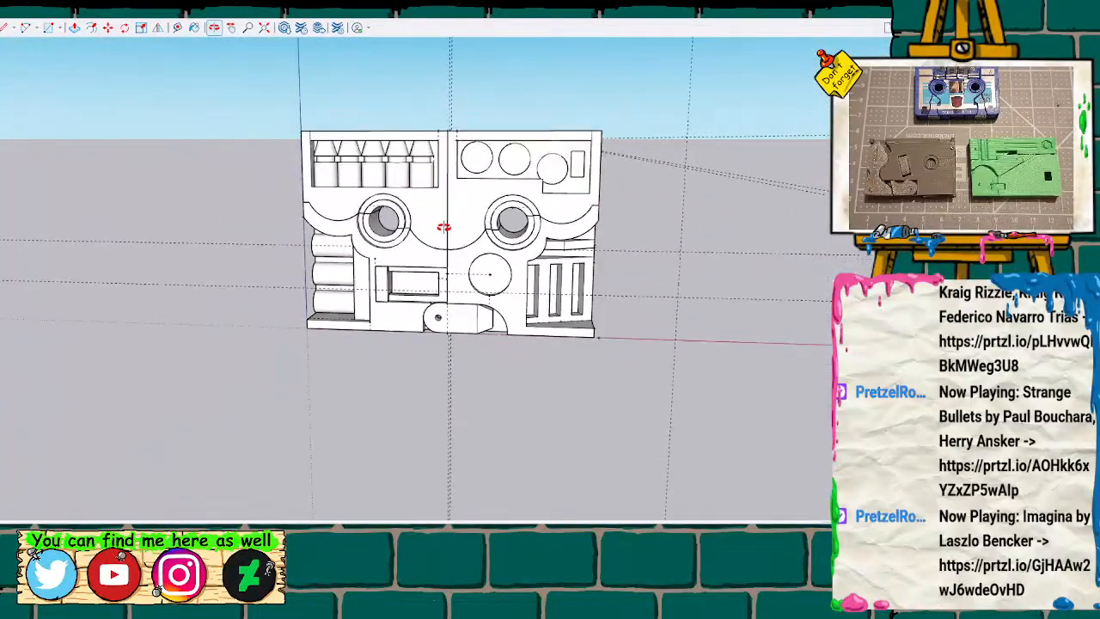
pyautogui.scroll(-10, 443, 227)
pyautogui.scroll(5, 448, 226)
pyautogui.scroll(5, 469, 232)
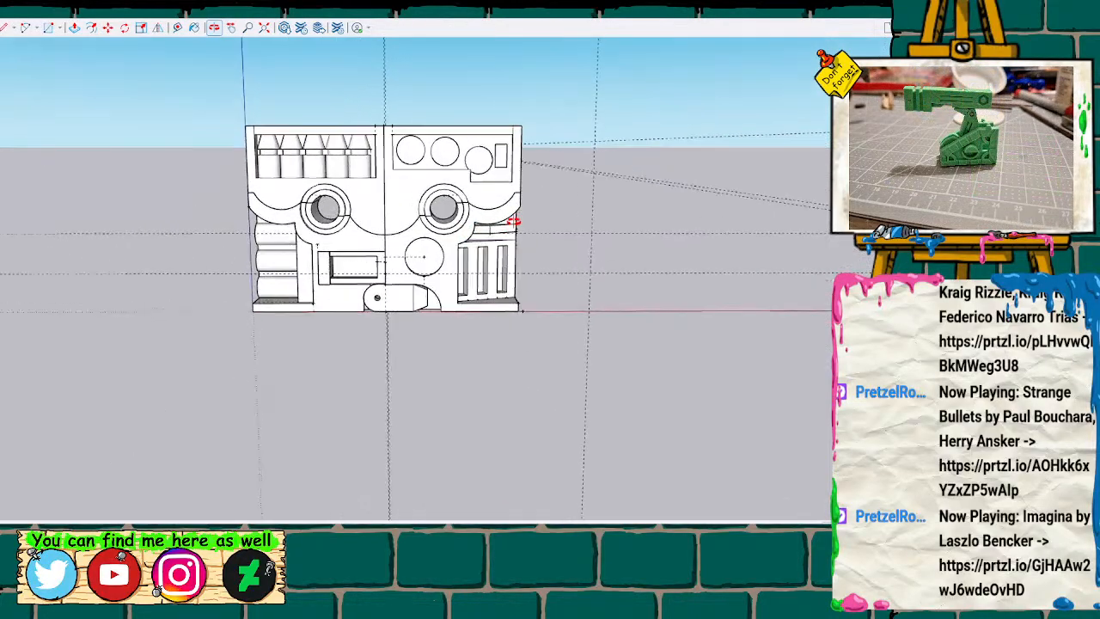
pyautogui.scroll(3, 397, 189)
pyautogui.moveTo(399, 194); pyautogui.dragTo(435, 239)
pyautogui.moveTo(499, 228)
pyautogui.mouseDown()
pyautogui.moveTo(456, 255)
pyautogui.moveTo(461, 205)
pyautogui.mouseUp()
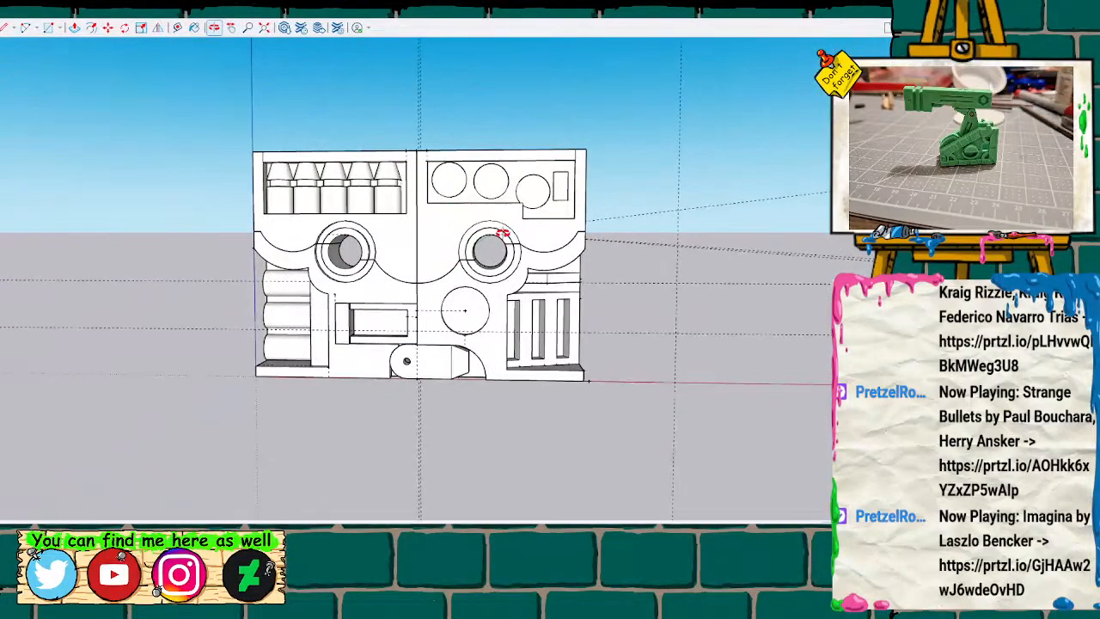
pyautogui.moveTo(424, 251)
pyautogui.mouseDown()
pyautogui.moveTo(717, 253)
pyautogui.moveTo(550, 113)
pyautogui.moveTo(530, 180)
pyautogui.moveTo(581, 312)
pyautogui.moveTo(521, 305)
pyautogui.moveTo(445, 267)
pyautogui.moveTo(469, 252)
pyautogui.moveTo(451, 282)
pyautogui.moveTo(446, 267)
pyautogui.mouseUp()
pyautogui.scroll(2, 447, 267)
pyautogui.scroll(-3, 448, 268)
# Move the upper part with the row of missiles along the red axis, clear of the body on the stacked-cylinder side.
pyautogui.click(427, 261)
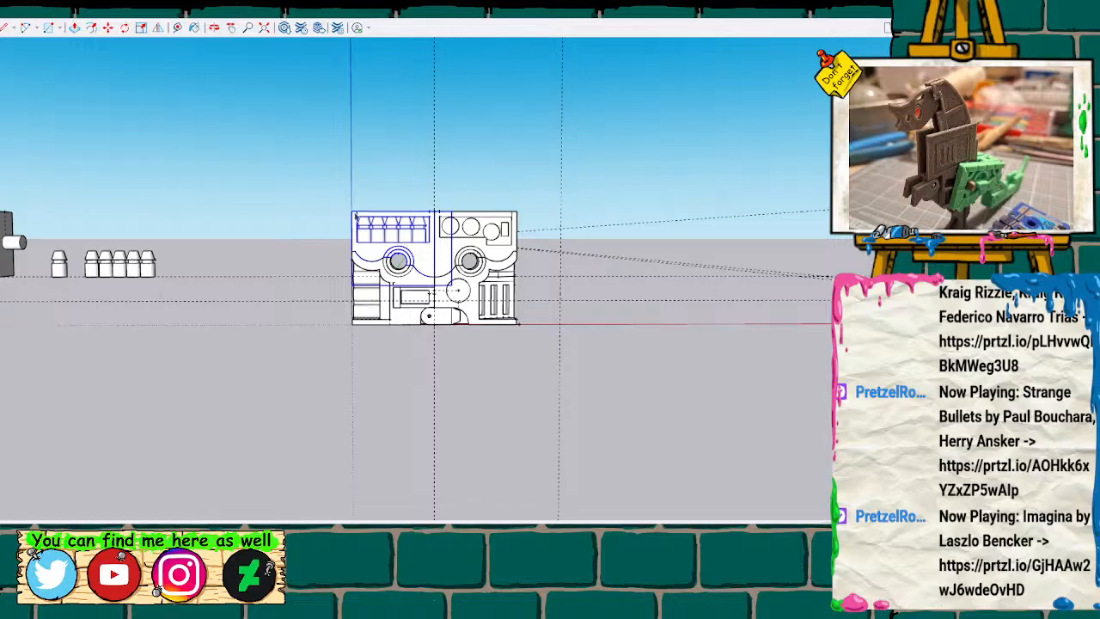
pyautogui.moveTo(354, 215); pyautogui.dragTo(233, 215)
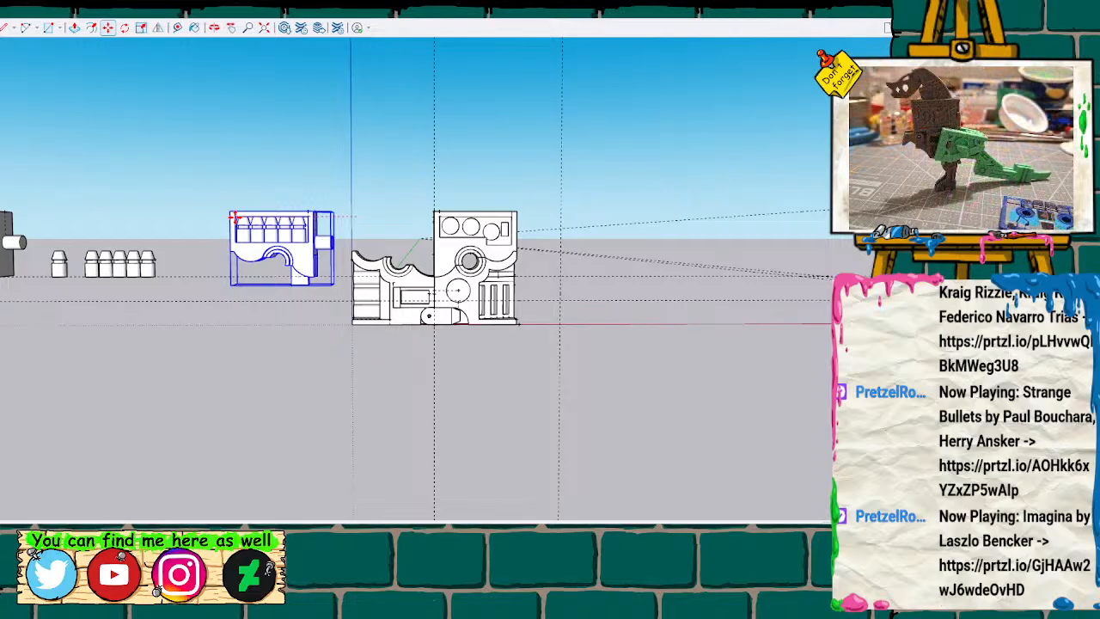
pyautogui.moveTo(234, 217); pyautogui.dragTo(200, 216)
# Move the upper part with the round recesses along the red axis, clear of the body on the slatted side.
pyautogui.click(505, 229)
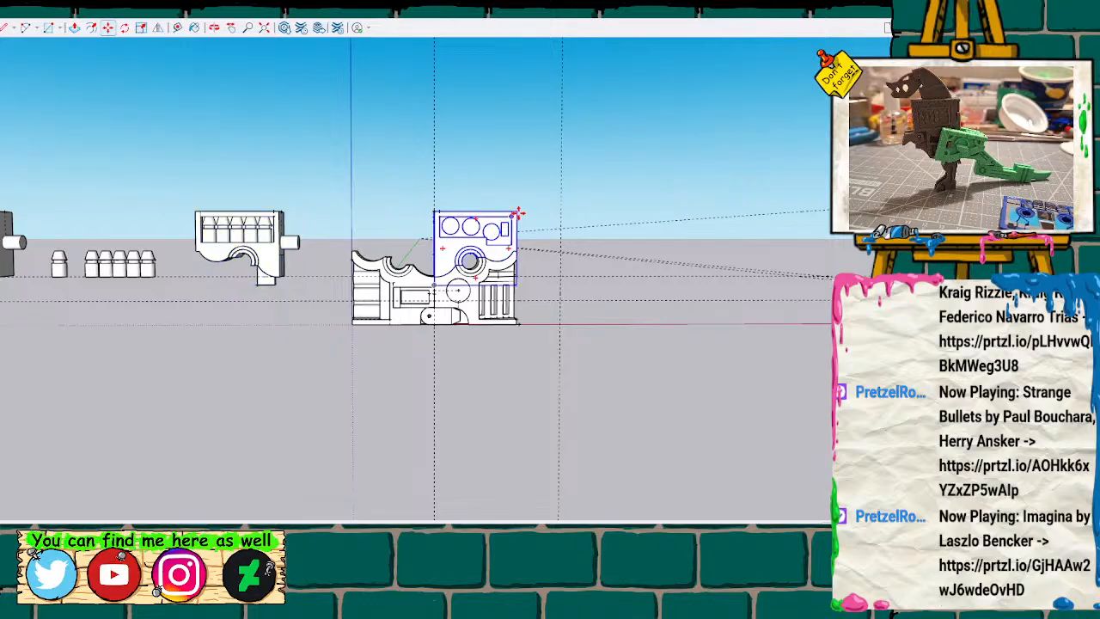
pyautogui.moveTo(519, 213); pyautogui.dragTo(650, 211)
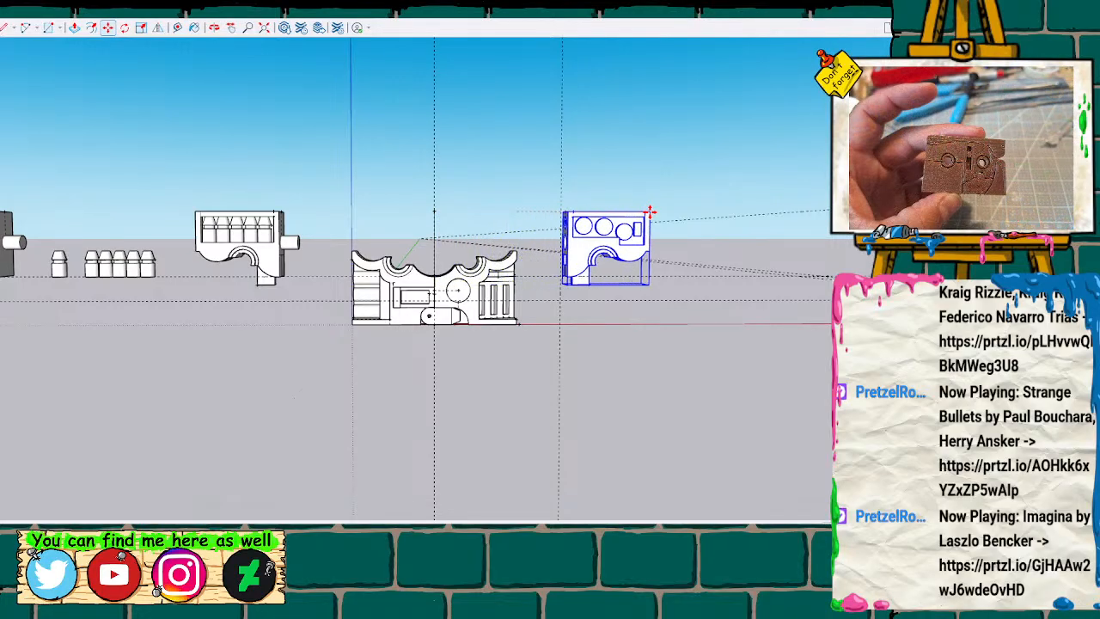
pyautogui.press('Return')
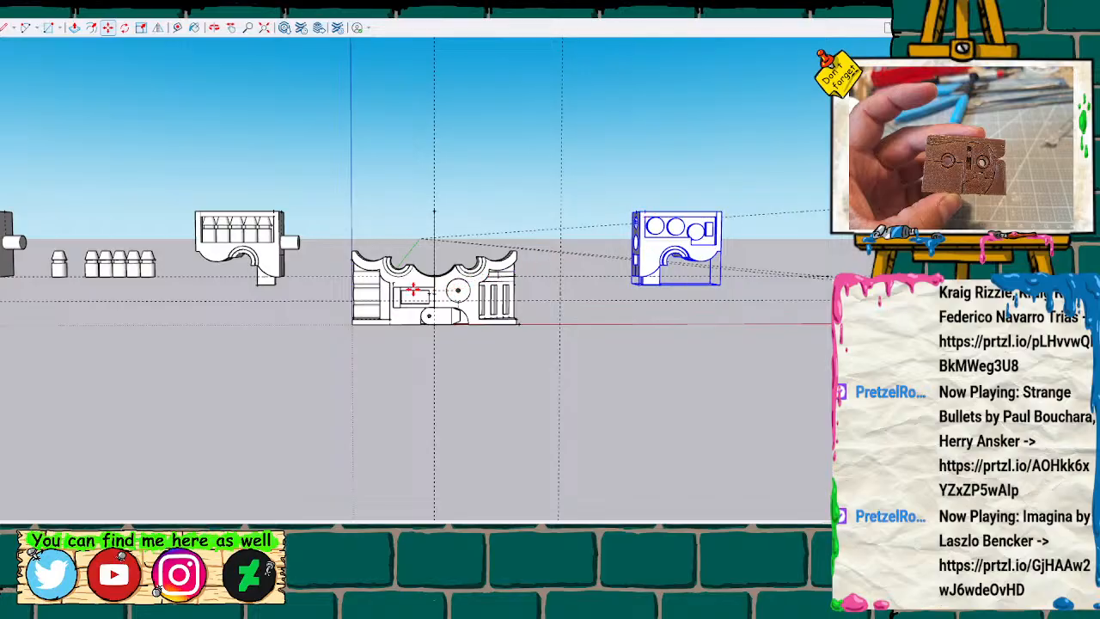
# Slide the body half with the stacked cylinders outward along the red axis, away from the rounded link.
pyautogui.press('space')
pyautogui.click(374, 285)
pyautogui.press('m')
pyautogui.click(353, 251)
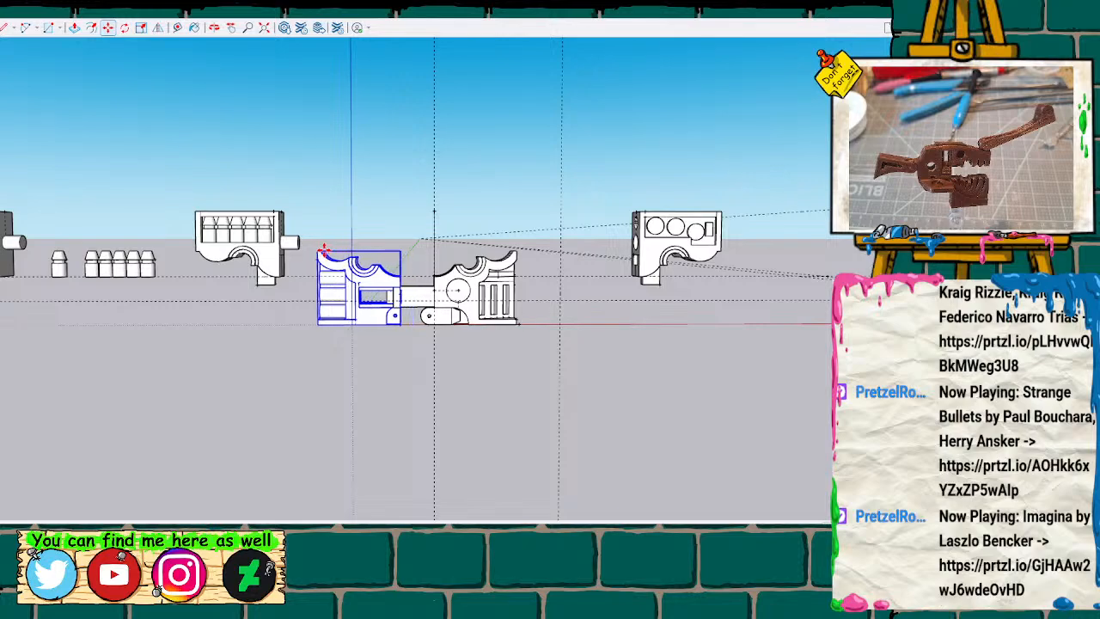
# Slide the slatted body half with its arm along the red axis until it clears the rounded link.
pyautogui.click(517, 255)
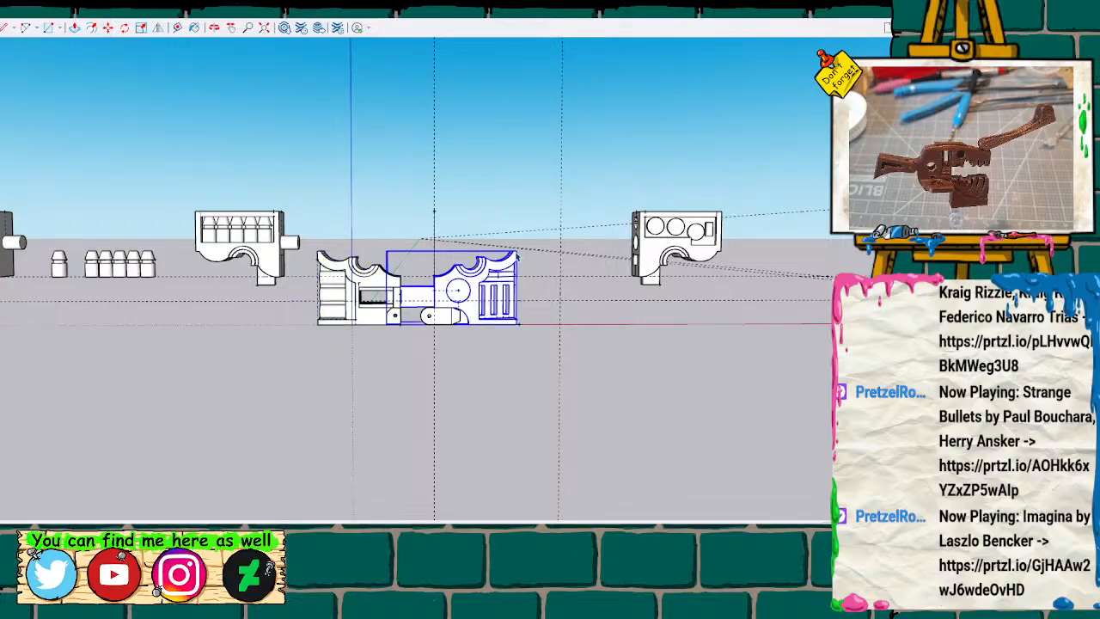
pyautogui.press('m')
pyautogui.click(517, 255)
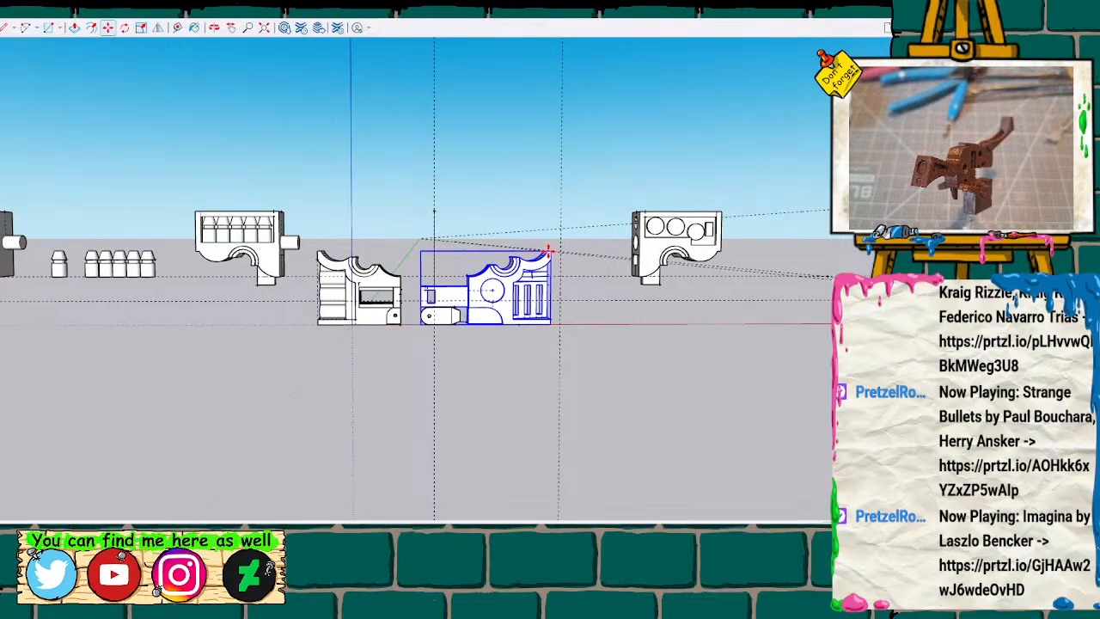
pyautogui.click(604, 251)
# Remove the leftover dotted guide lines around the parts, including the vertical guide belonging to the rounded link.
pyautogui.press('space')
pyautogui.click(516, 400)
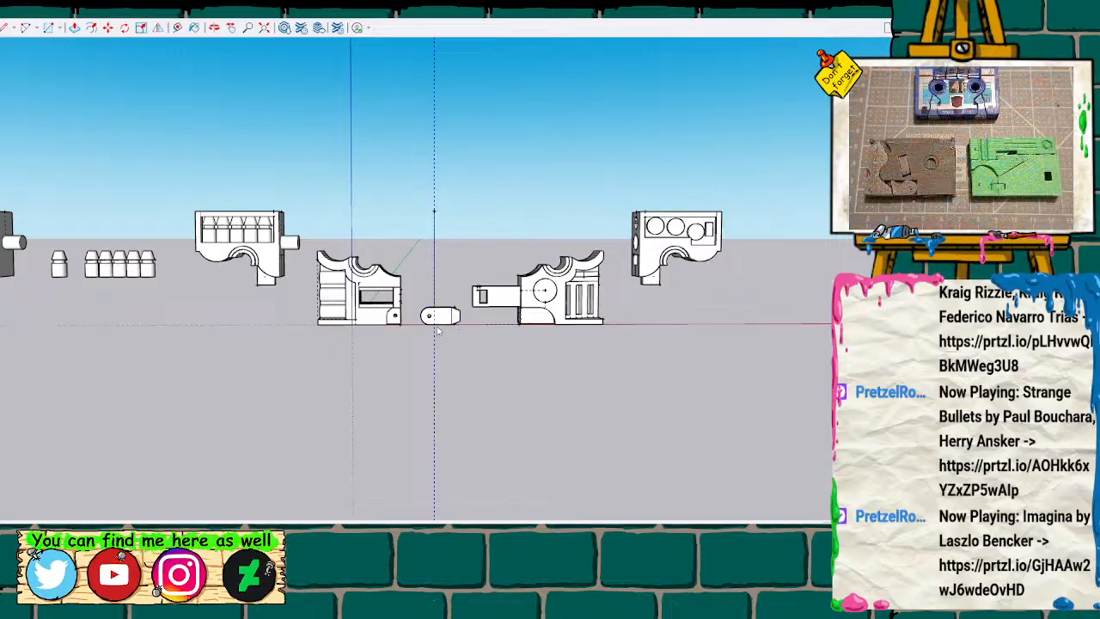
pyautogui.click(475, 386)
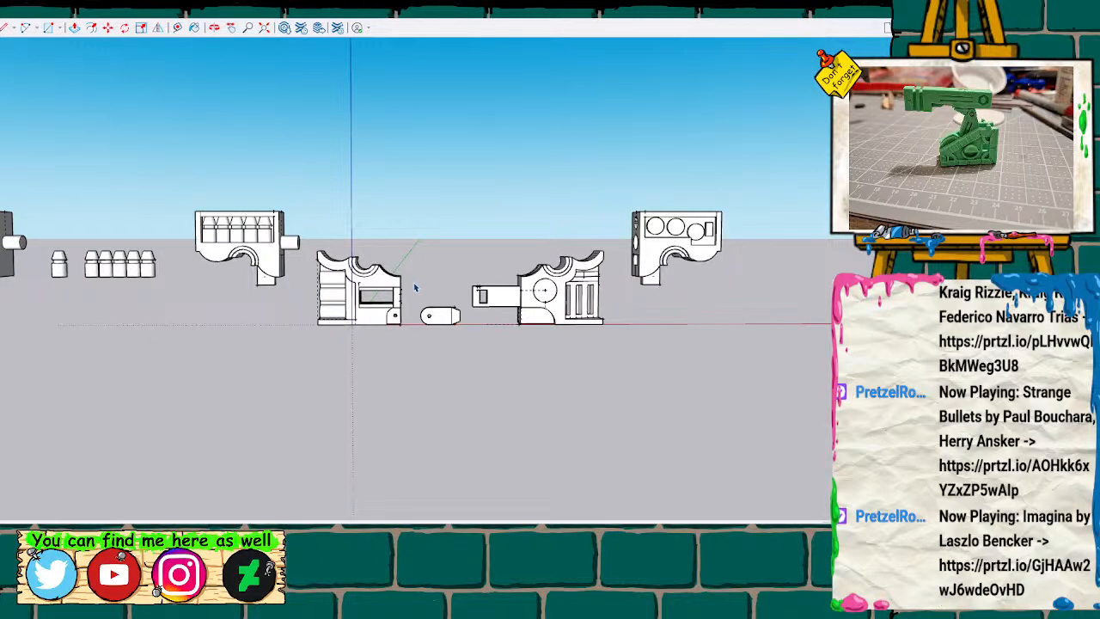
# Examine the separated body parts from the front and back, including the slotted arm, its receiving opening and the rounded link.
pyautogui.moveTo(434, 338); pyautogui.dragTo(465, 348)
pyautogui.keyDown('shift'); pyautogui.moveTo(419, 355); pyautogui.dragTo(339, 370, button='middle'); pyautogui.keyUp('shift')
pyautogui.scroll(1, 338, 368)
pyautogui.scroll(2, 337, 366)
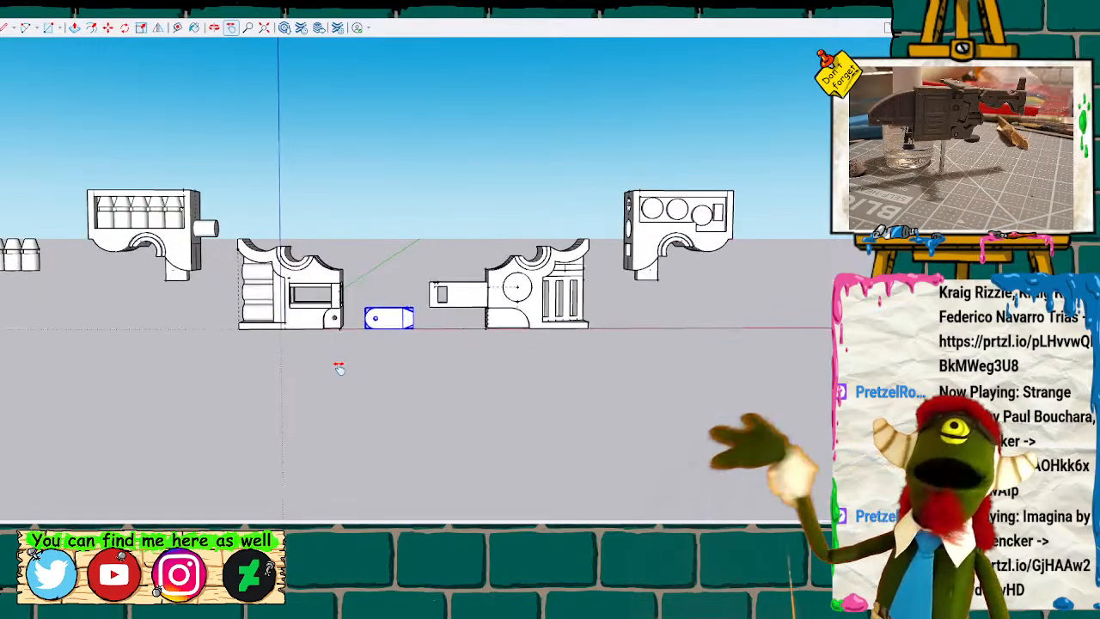
pyautogui.scroll(1, 332, 364)
pyautogui.moveTo(332, 365)
pyautogui.mouseDown(button='middle')
pyautogui.moveTo(253, 349)
pyautogui.moveTo(63, 366)
pyautogui.moveTo(522, 267)
pyautogui.moveTo(599, 312)
pyautogui.moveTo(496, 343)
pyautogui.moveTo(366, 301)
pyautogui.moveTo(412, 265)
pyautogui.moveTo(536, 349)
pyautogui.moveTo(496, 364)
pyautogui.moveTo(381, 363)
pyautogui.moveTo(444, 339)
pyautogui.moveTo(403, 327)
pyautogui.moveTo(70, 344)
pyautogui.moveTo(464, 332)
pyautogui.moveTo(432, 301)
pyautogui.moveTo(419, 306)
pyautogui.mouseUp(button='middle')
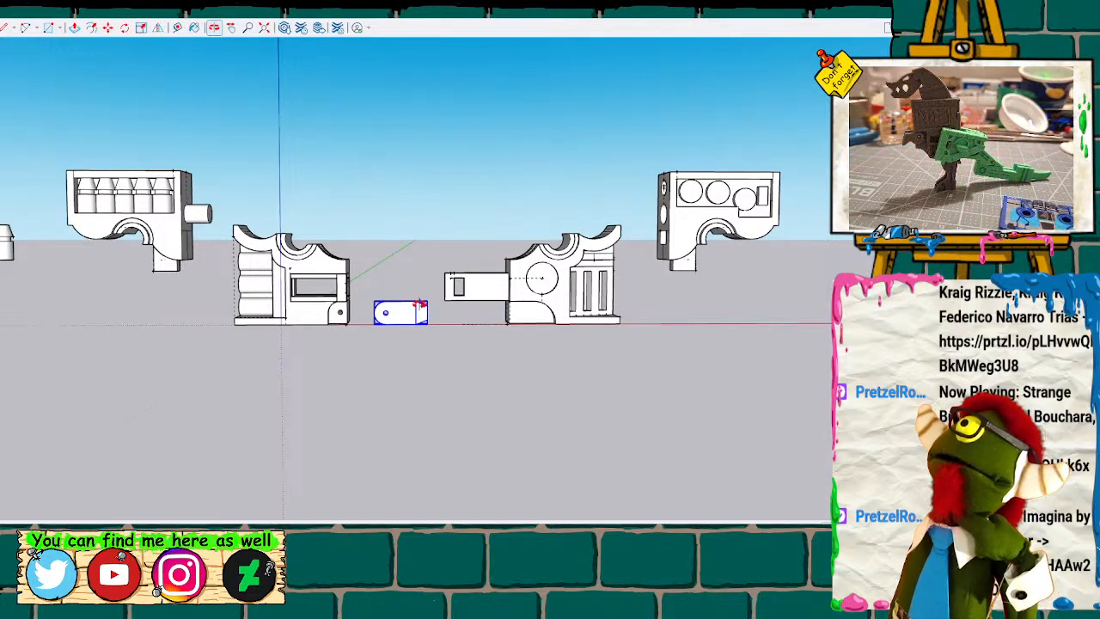
pyautogui.moveTo(347, 205)
pyautogui.mouseDown(button='middle')
pyautogui.moveTo(283, 238)
pyautogui.moveTo(370, 272)
pyautogui.moveTo(719, 294)
pyautogui.moveTo(562, 292)
pyautogui.moveTo(559, 152)
pyautogui.moveTo(545, 129)
pyautogui.mouseUp(button='middle')
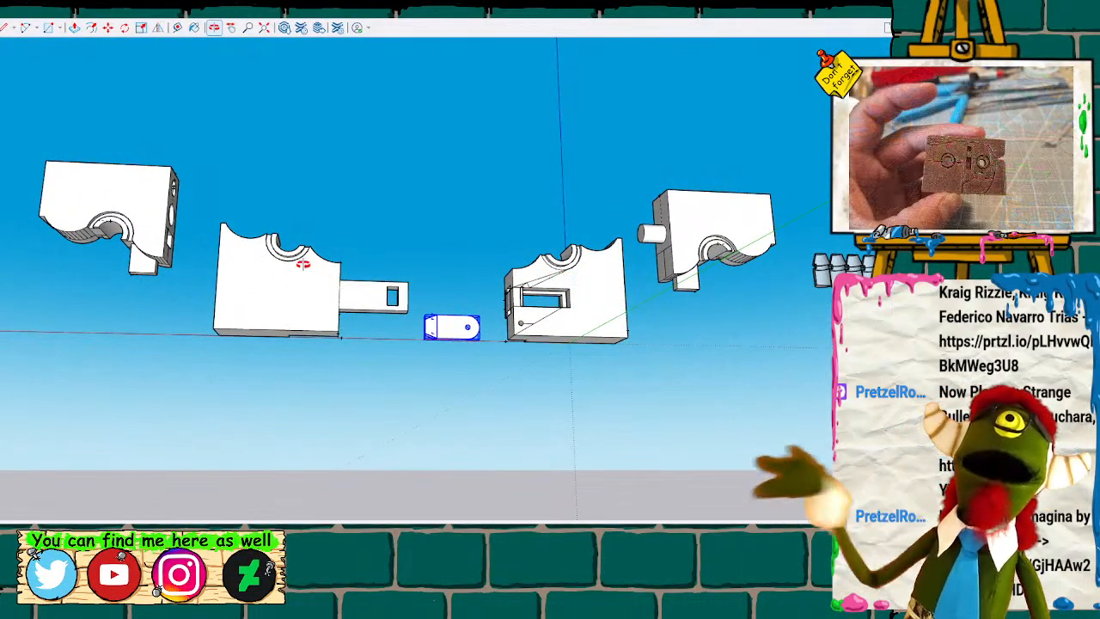
pyautogui.moveTo(555, 200)
pyautogui.mouseDown(button='middle')
pyautogui.moveTo(536, 223)
pyautogui.moveTo(430, 283)
pyautogui.moveTo(270, 338)
pyautogui.moveTo(599, 253)
pyautogui.moveTo(577, 230)
pyautogui.moveTo(373, 321)
pyautogui.moveTo(338, 354)
pyautogui.moveTo(538, 241)
pyautogui.moveTo(187, 171)
pyautogui.moveTo(415, 258)
pyautogui.moveTo(265, 140)
pyautogui.moveTo(380, 184)
pyautogui.moveTo(254, 223)
pyautogui.moveTo(309, 267)
pyautogui.moveTo(361, 215)
pyautogui.mouseUp(button='middle')
pyautogui.moveTo(456, 335)
pyautogui.mouseDown(button='middle')
pyautogui.moveTo(448, 311)
pyautogui.moveTo(436, 329)
pyautogui.moveTo(450, 313)
pyautogui.mouseUp(button='middle')
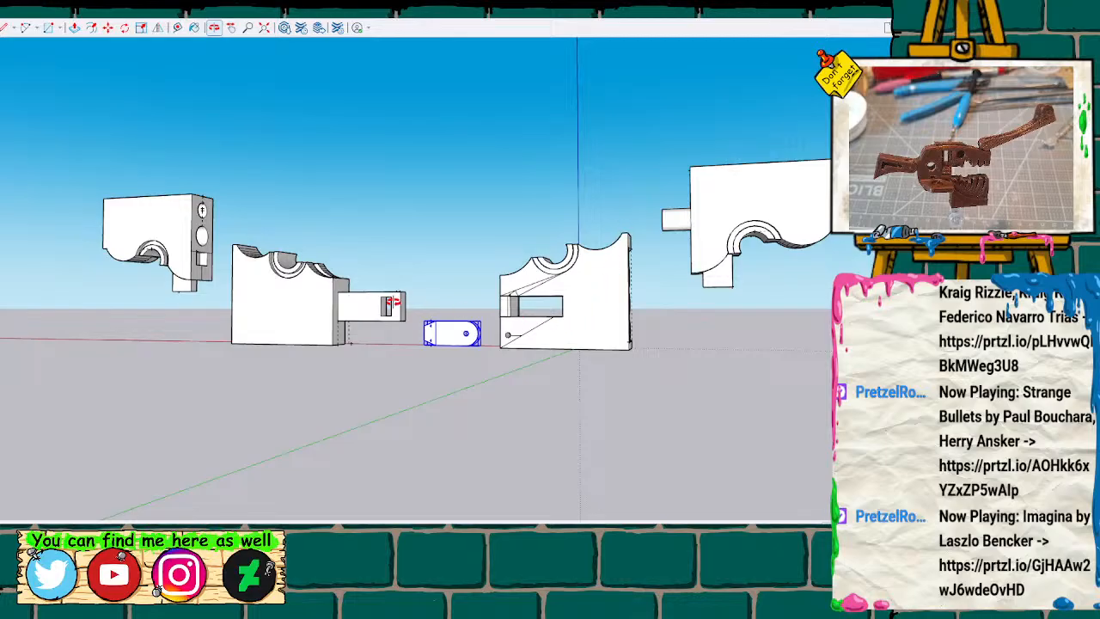
pyautogui.moveTo(584, 325); pyautogui.dragTo(129, 414)
pyautogui.moveTo(478, 283); pyautogui.dragTo(281, 256)
pyautogui.moveTo(281, 255); pyautogui.dragTo(411, 260, button='middle')
pyautogui.keyDown('shift'); pyautogui.moveTo(631, 307); pyautogui.dragTo(537, 310, button='middle'); pyautogui.keyUp('shift')
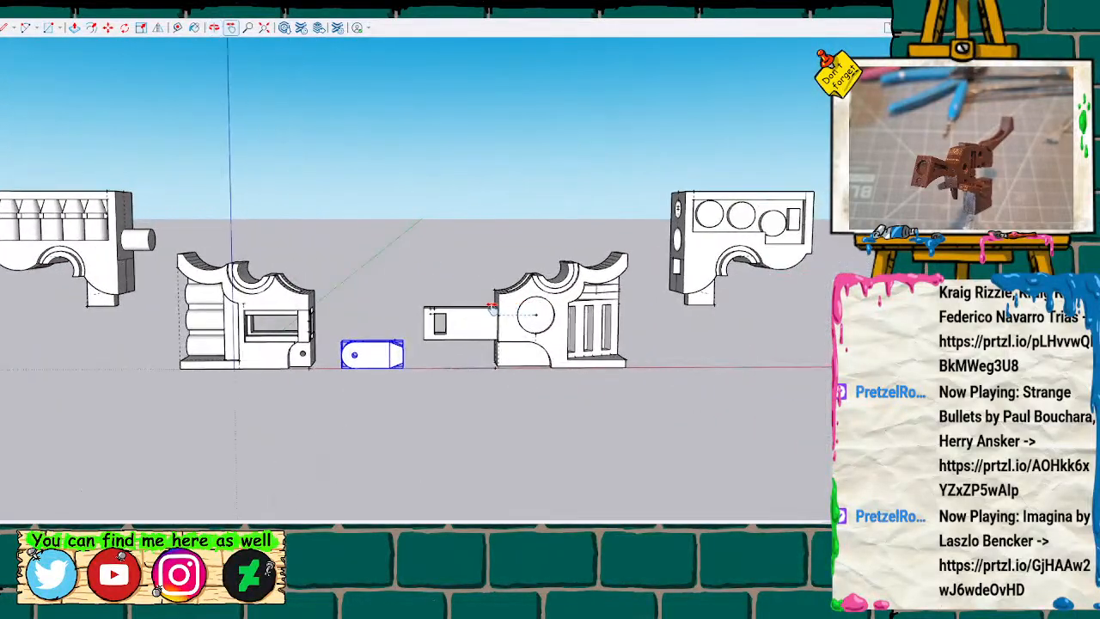
pyautogui.scroll(-2, 515, 313)
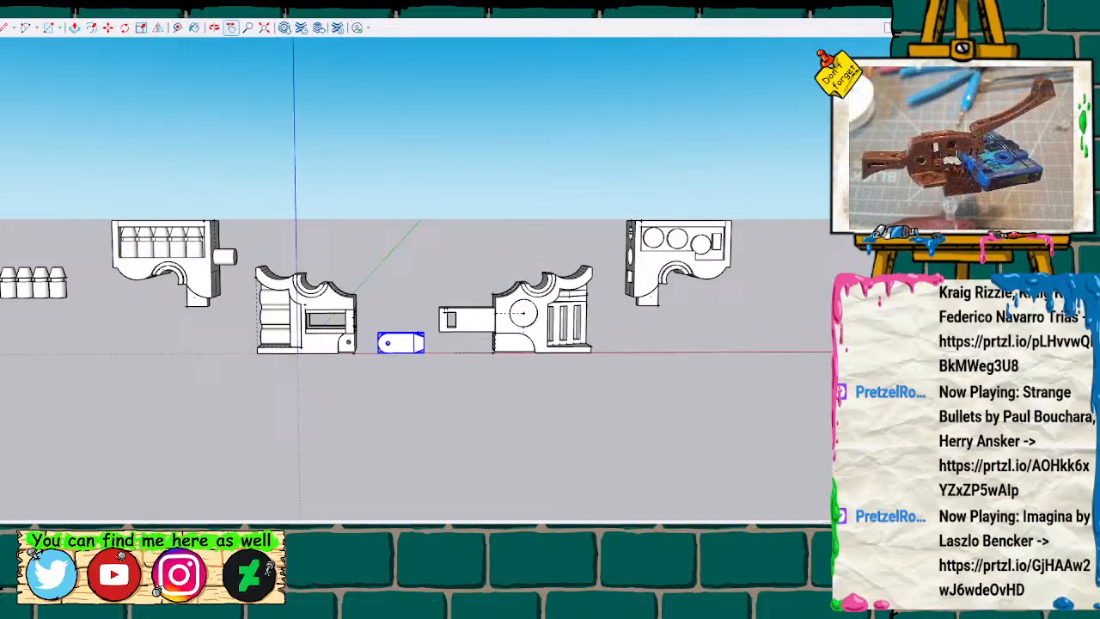